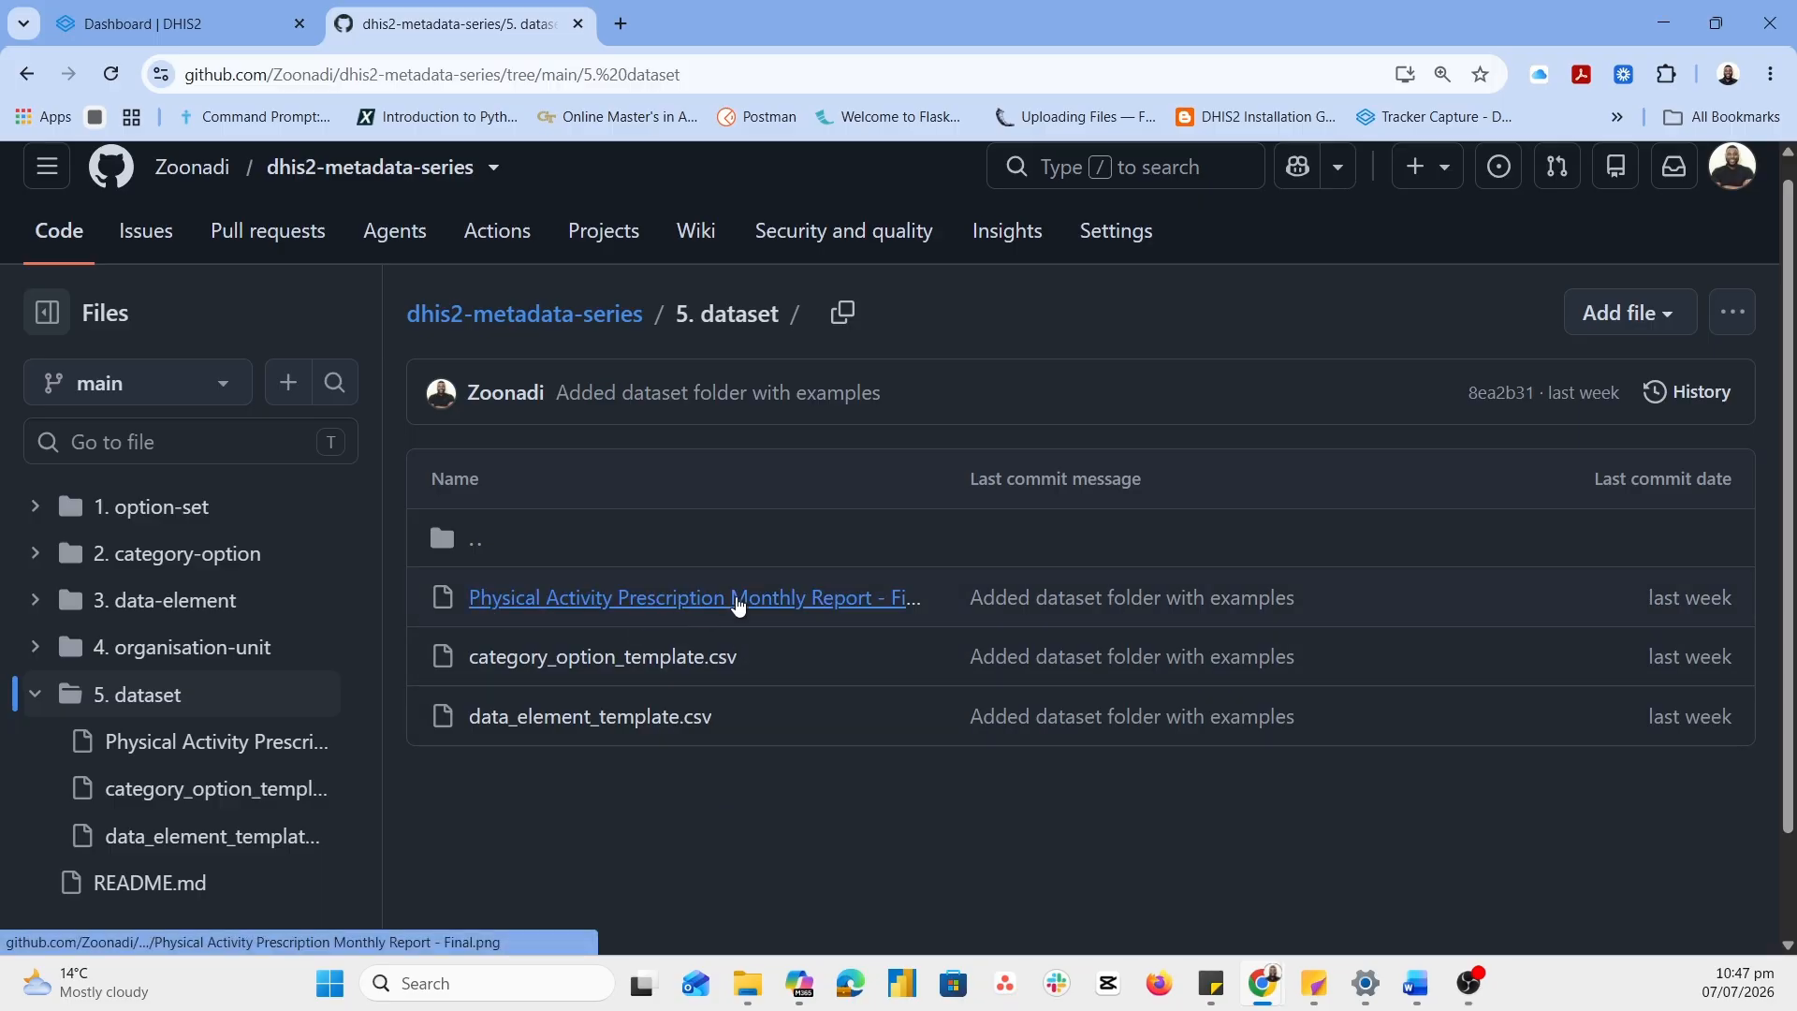
Open the Physical Activity Prescription Monthly Report image in the dataset folder and examine its sections, age groups and gender breakdown
click(737, 601)
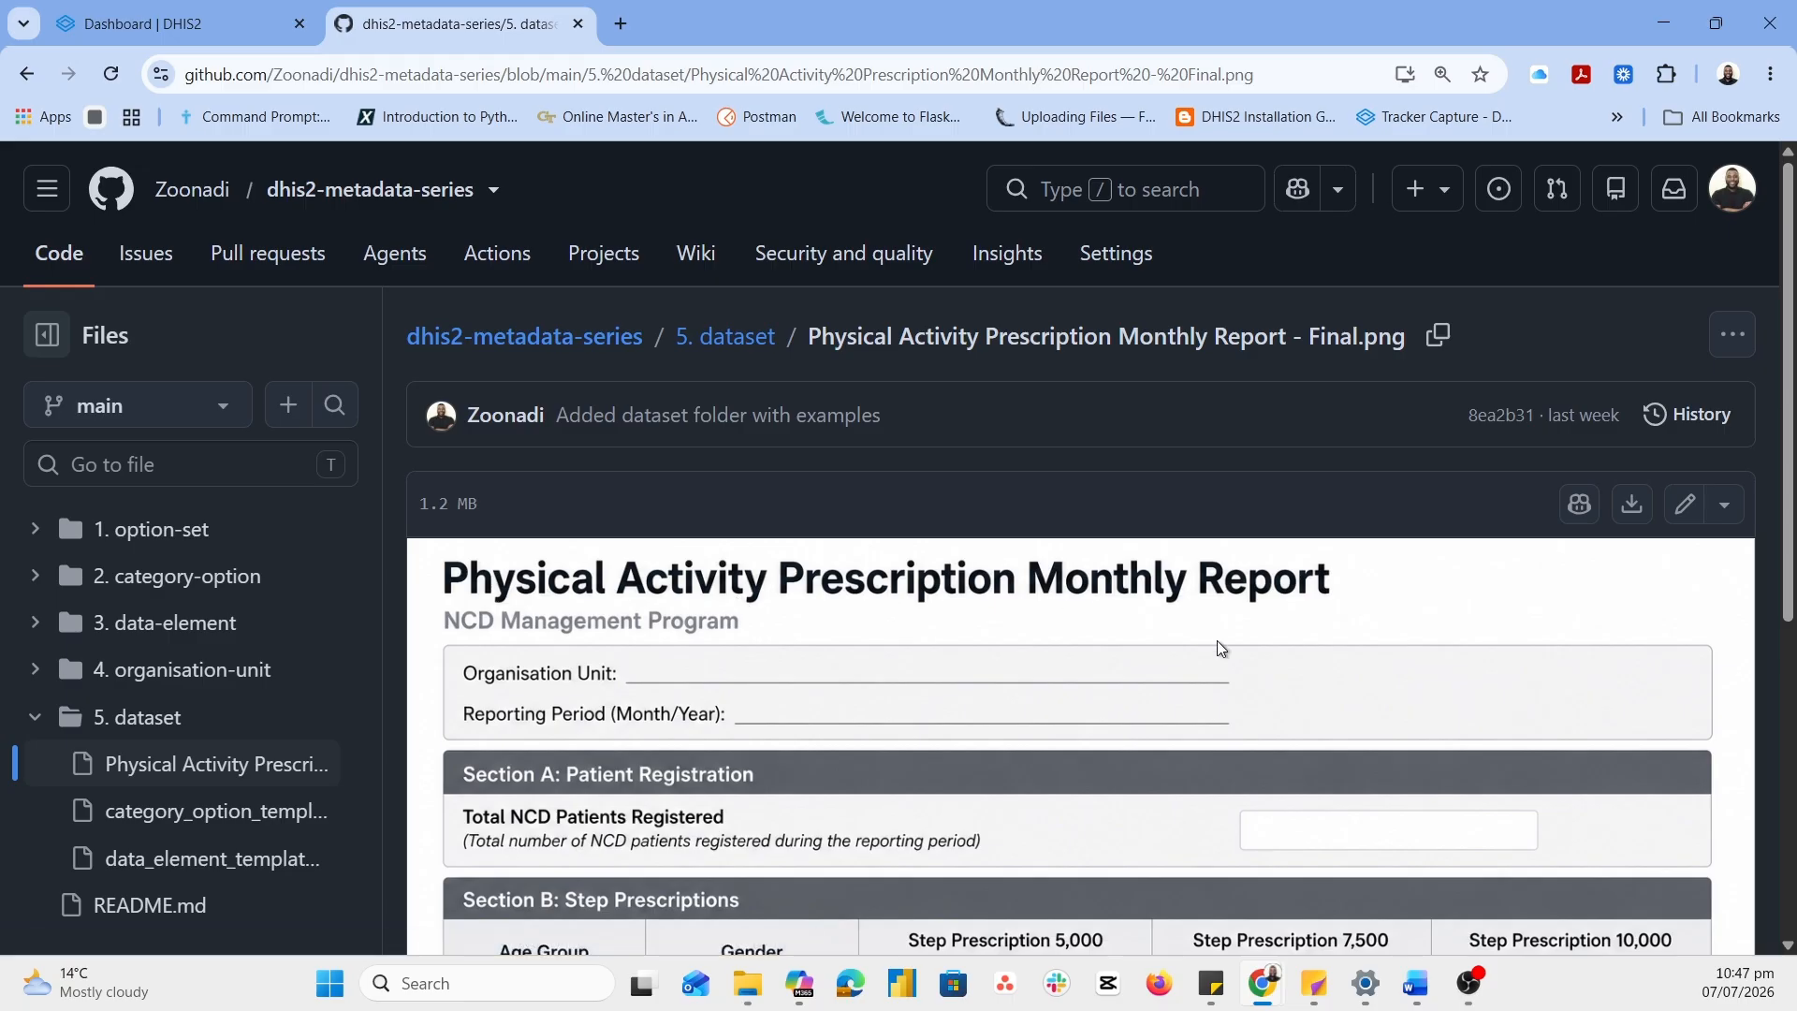
scroll(1218, 644, down, 1)
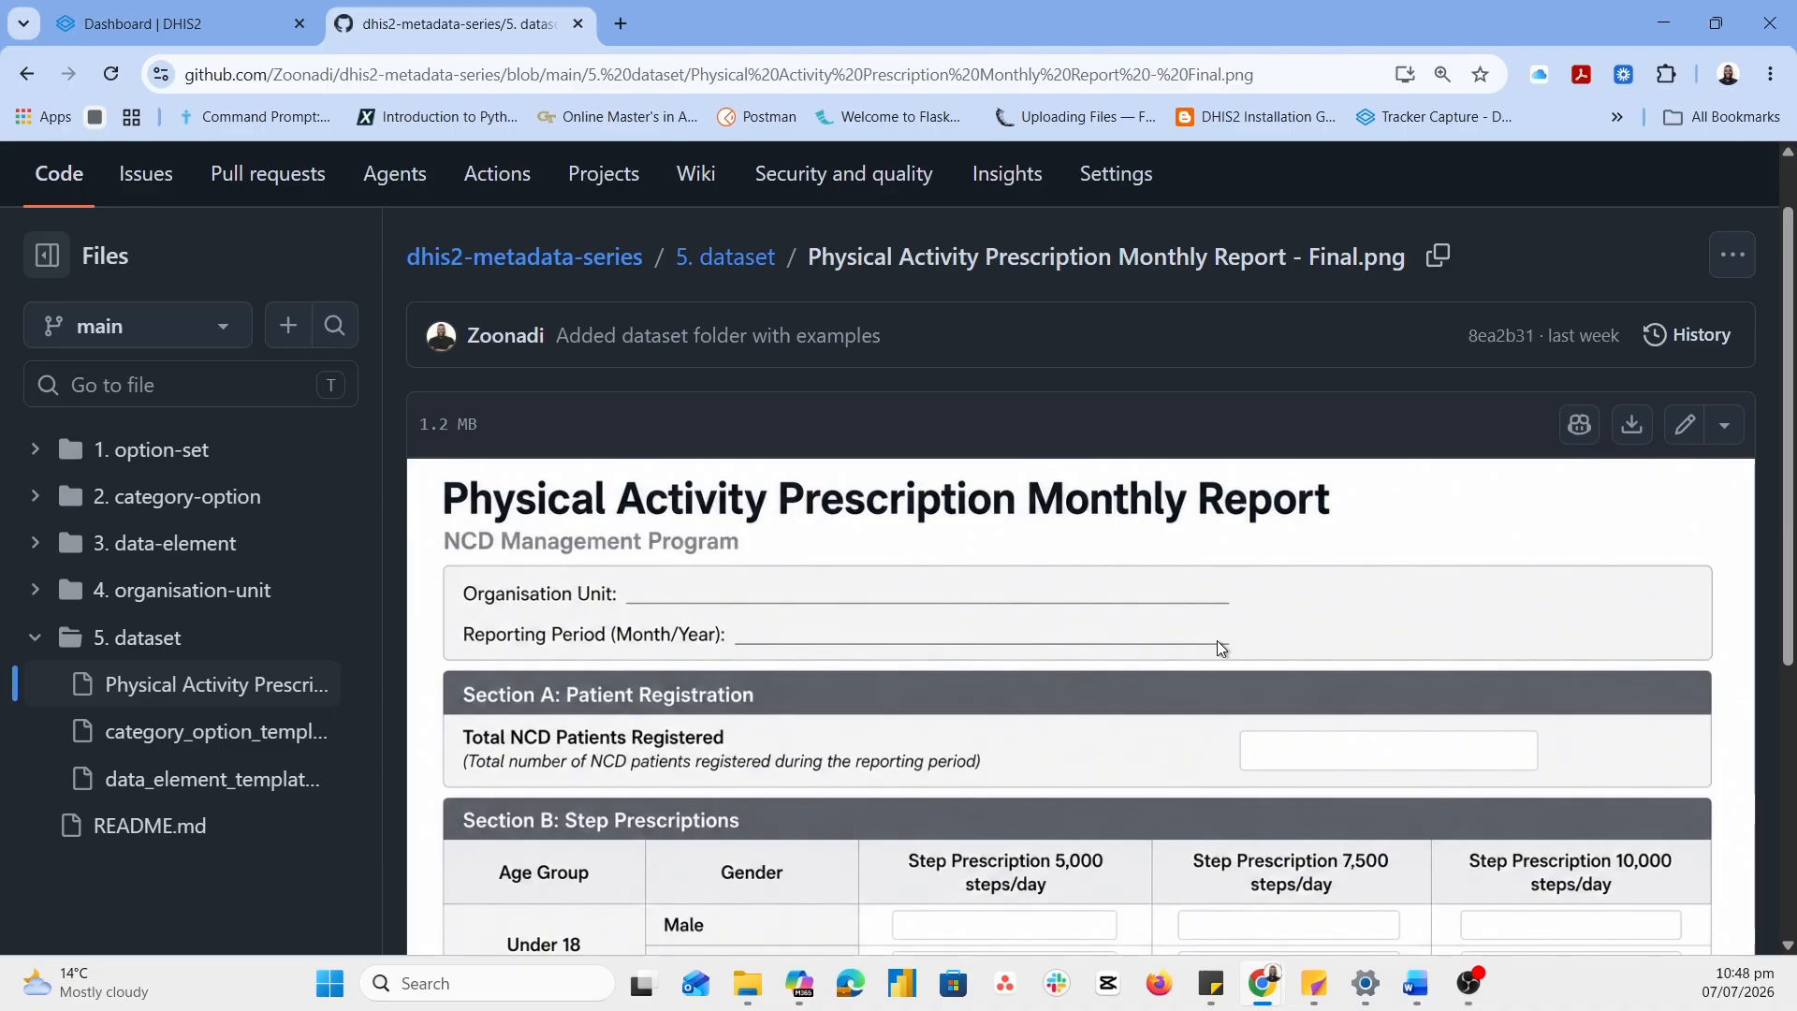
scroll(1574, 545, down, 3)
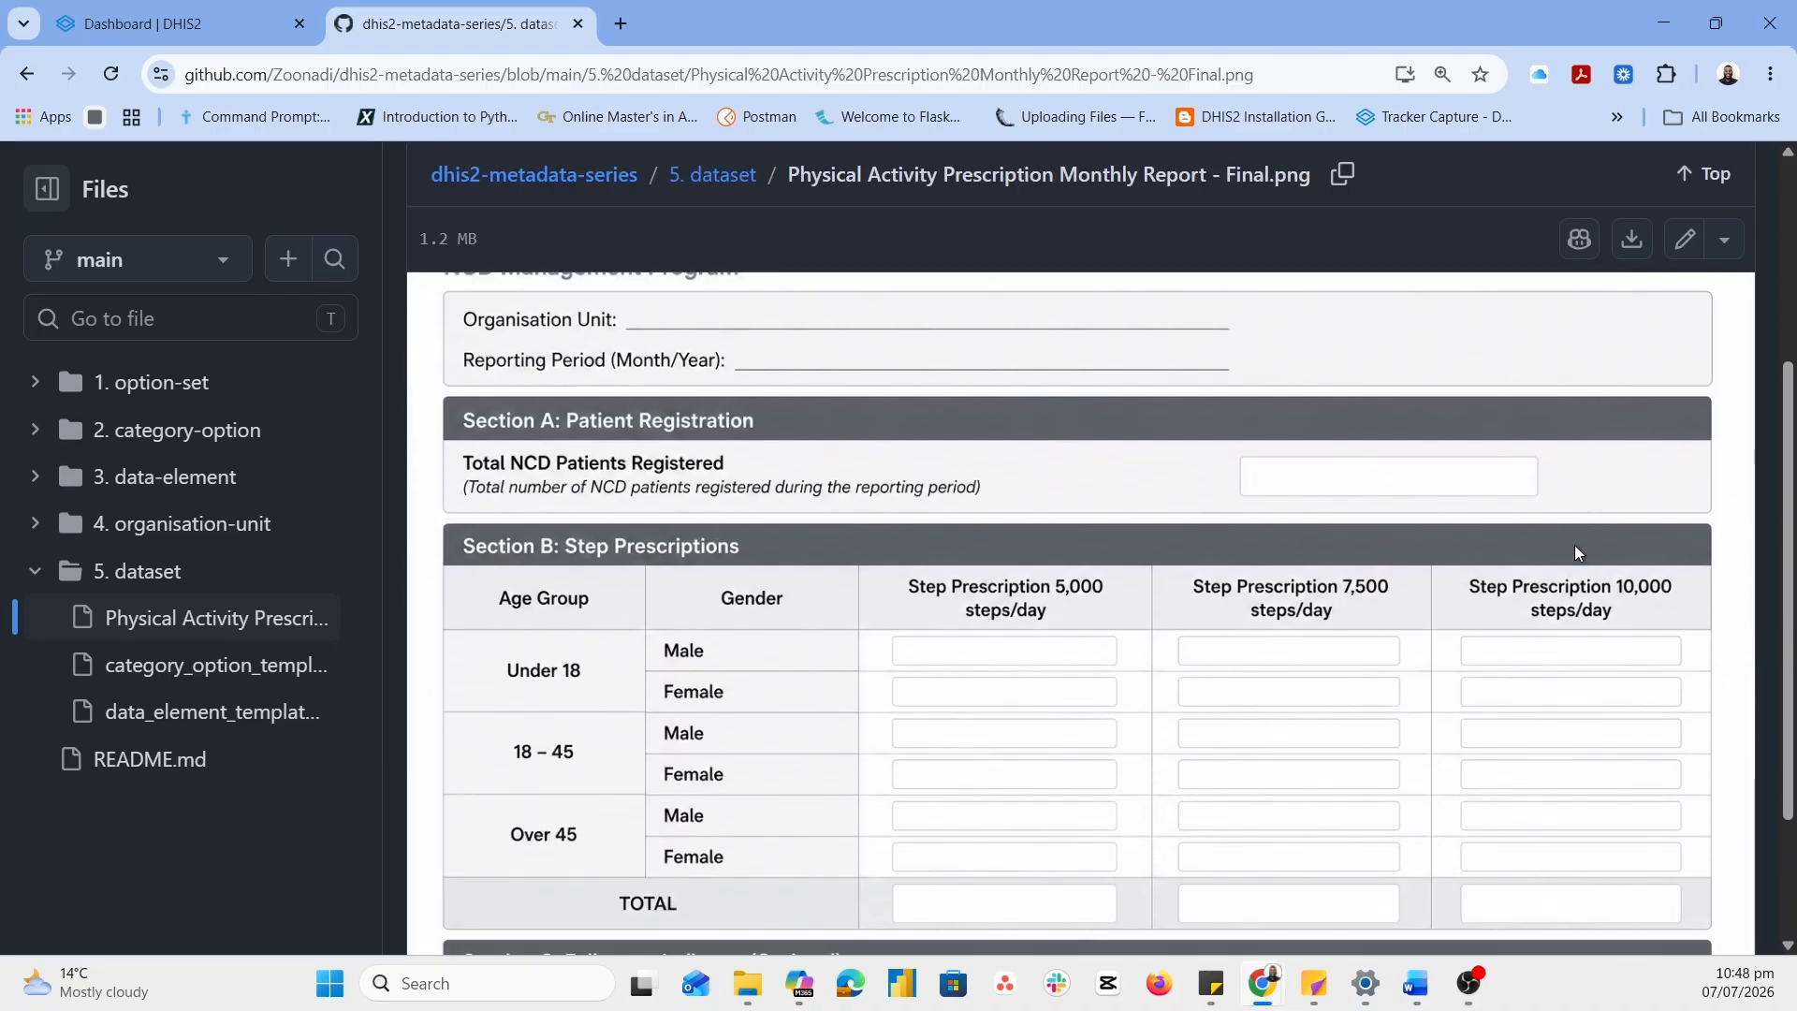
scroll(1574, 546, up, 1)
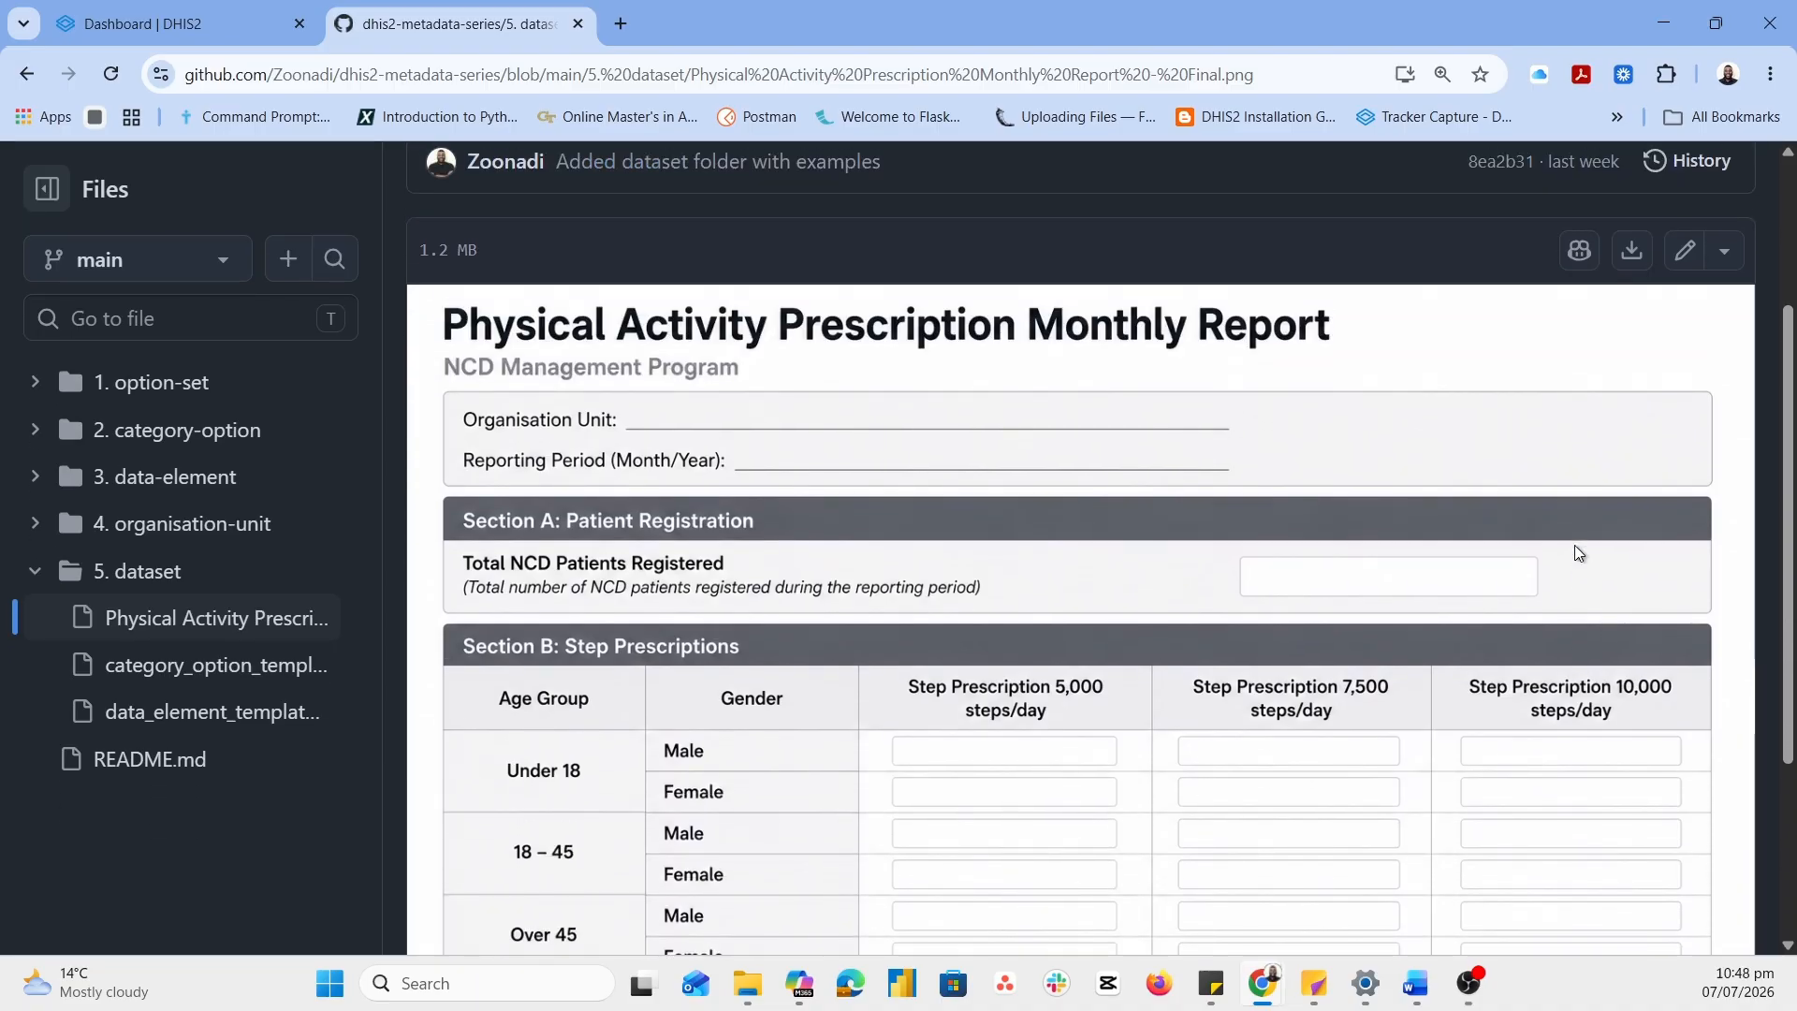
scroll(1574, 546, down, 2)
scroll(1574, 548, up, 2)
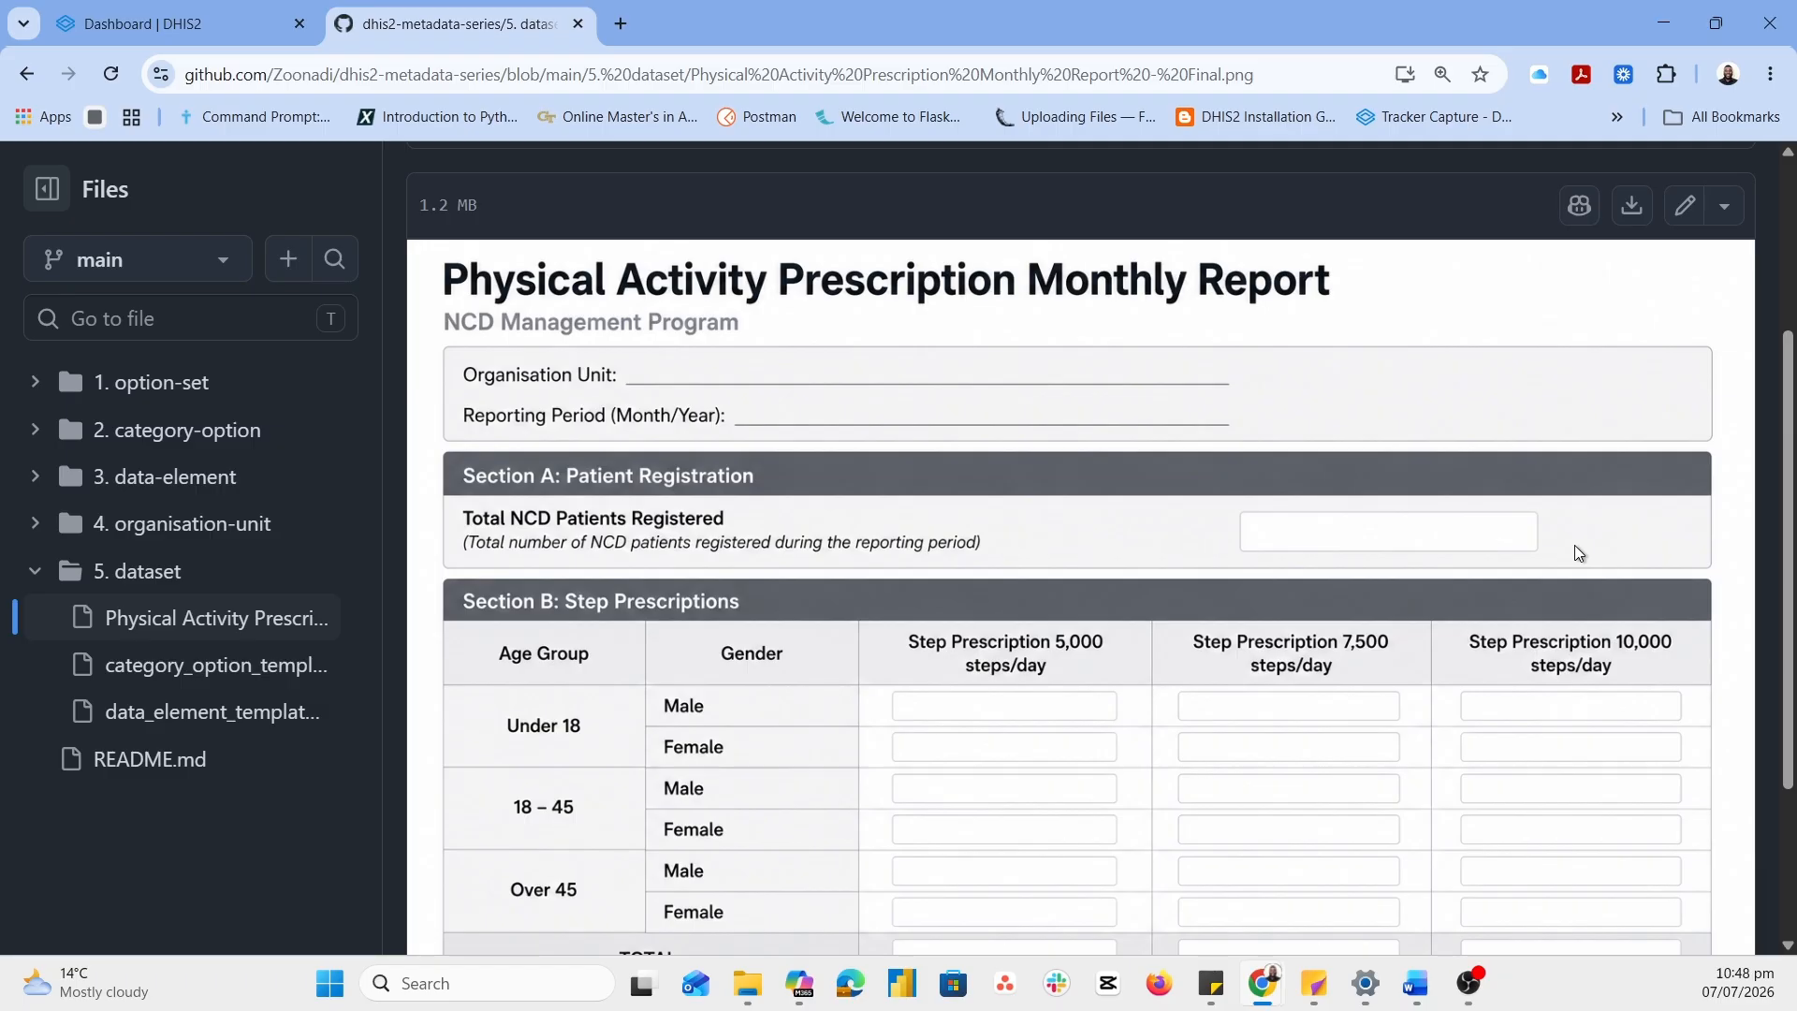
scroll(1591, 577, down, 1)
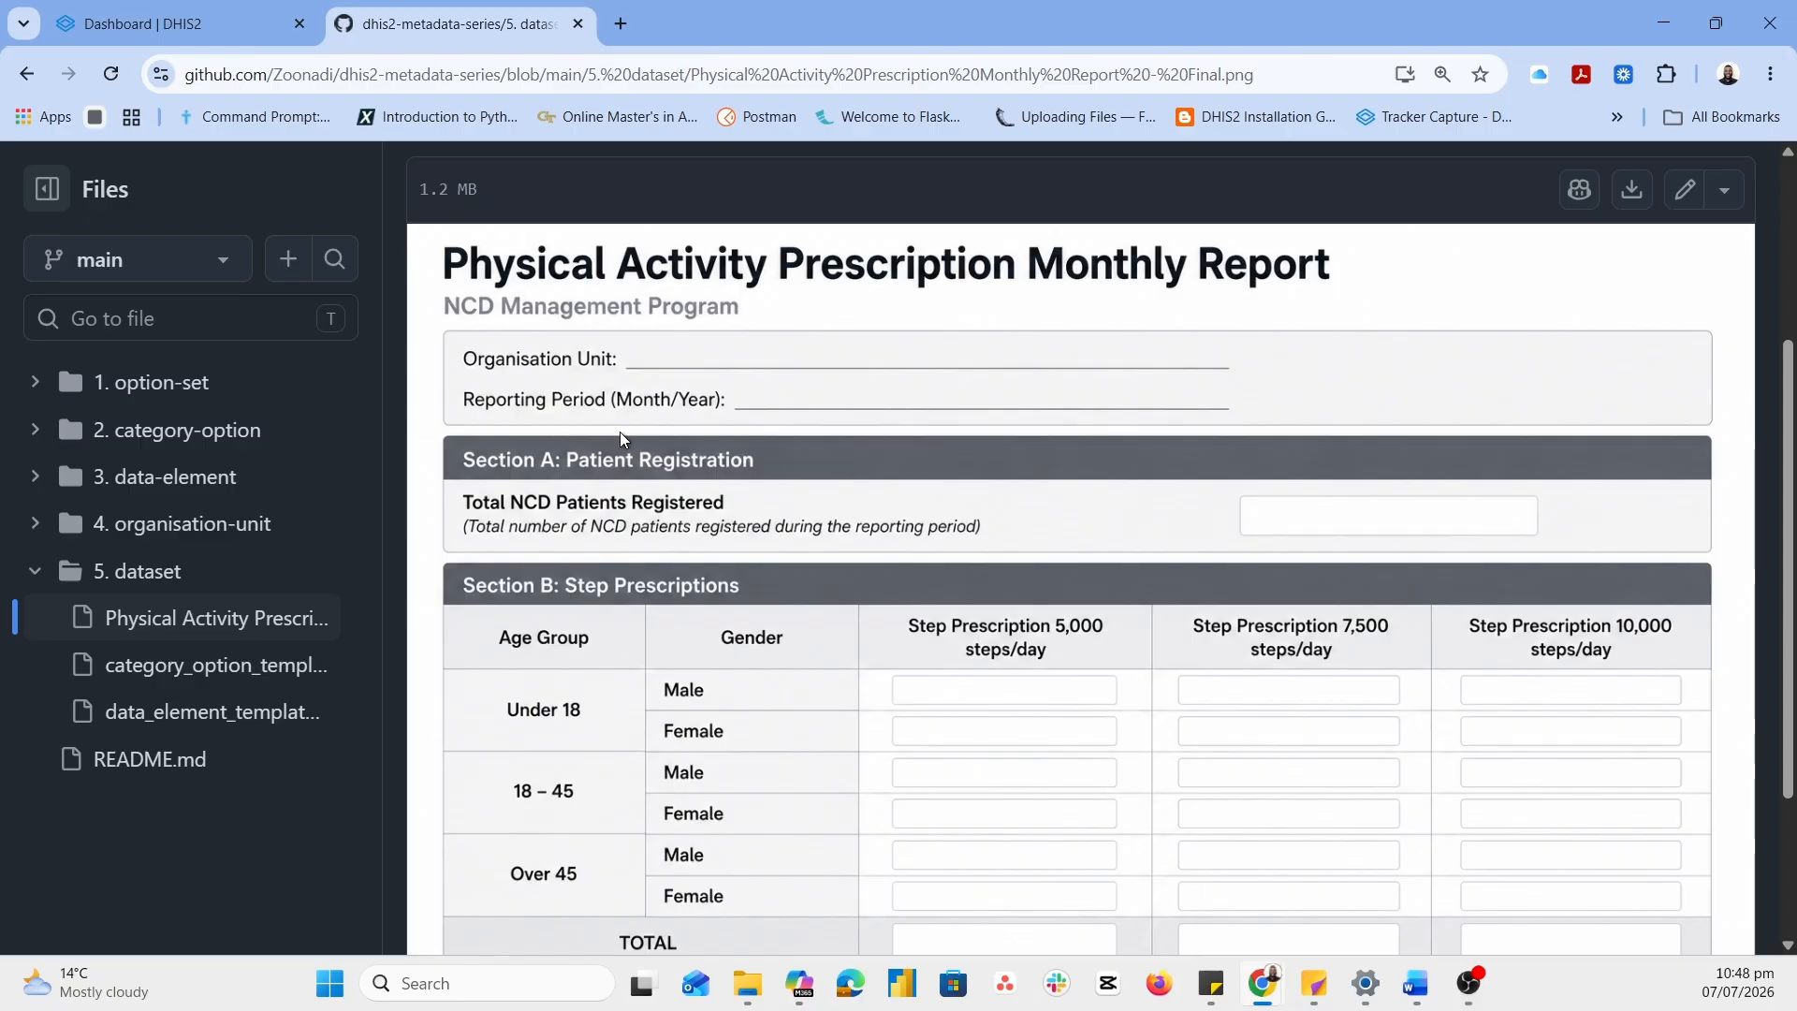
scroll(620, 433, down, 1)
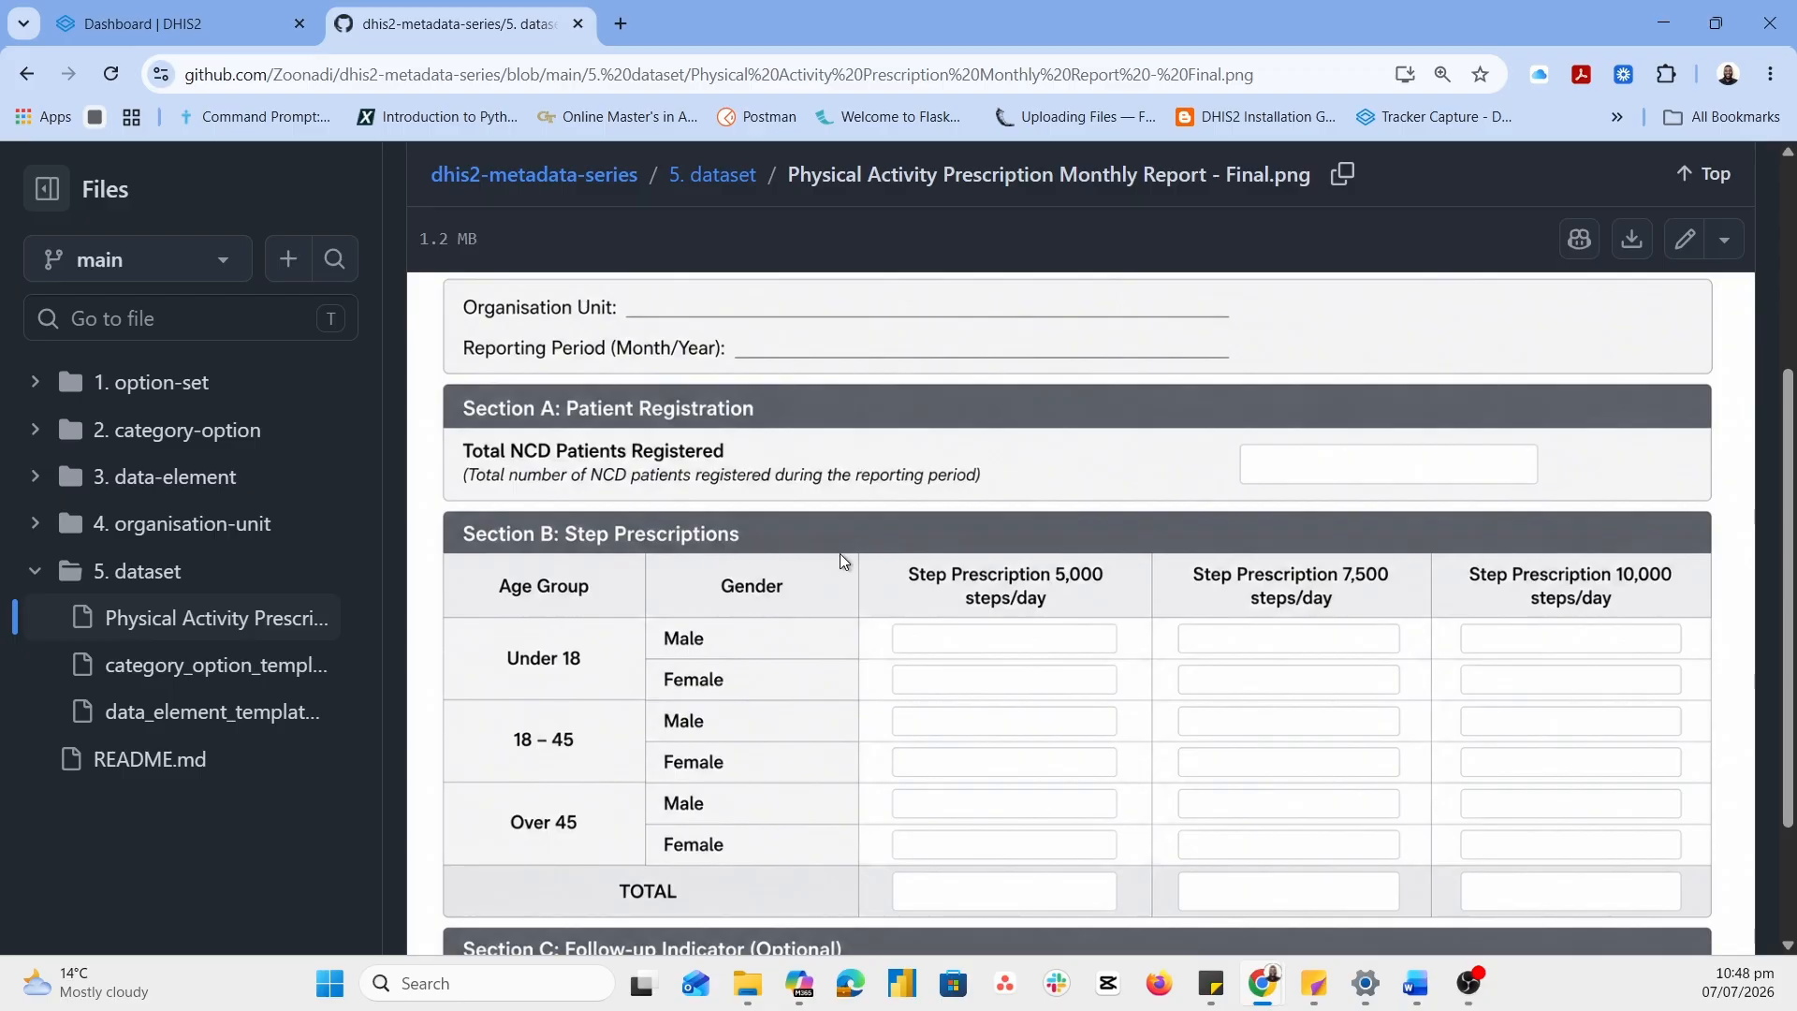
scroll(848, 554, down, 1)
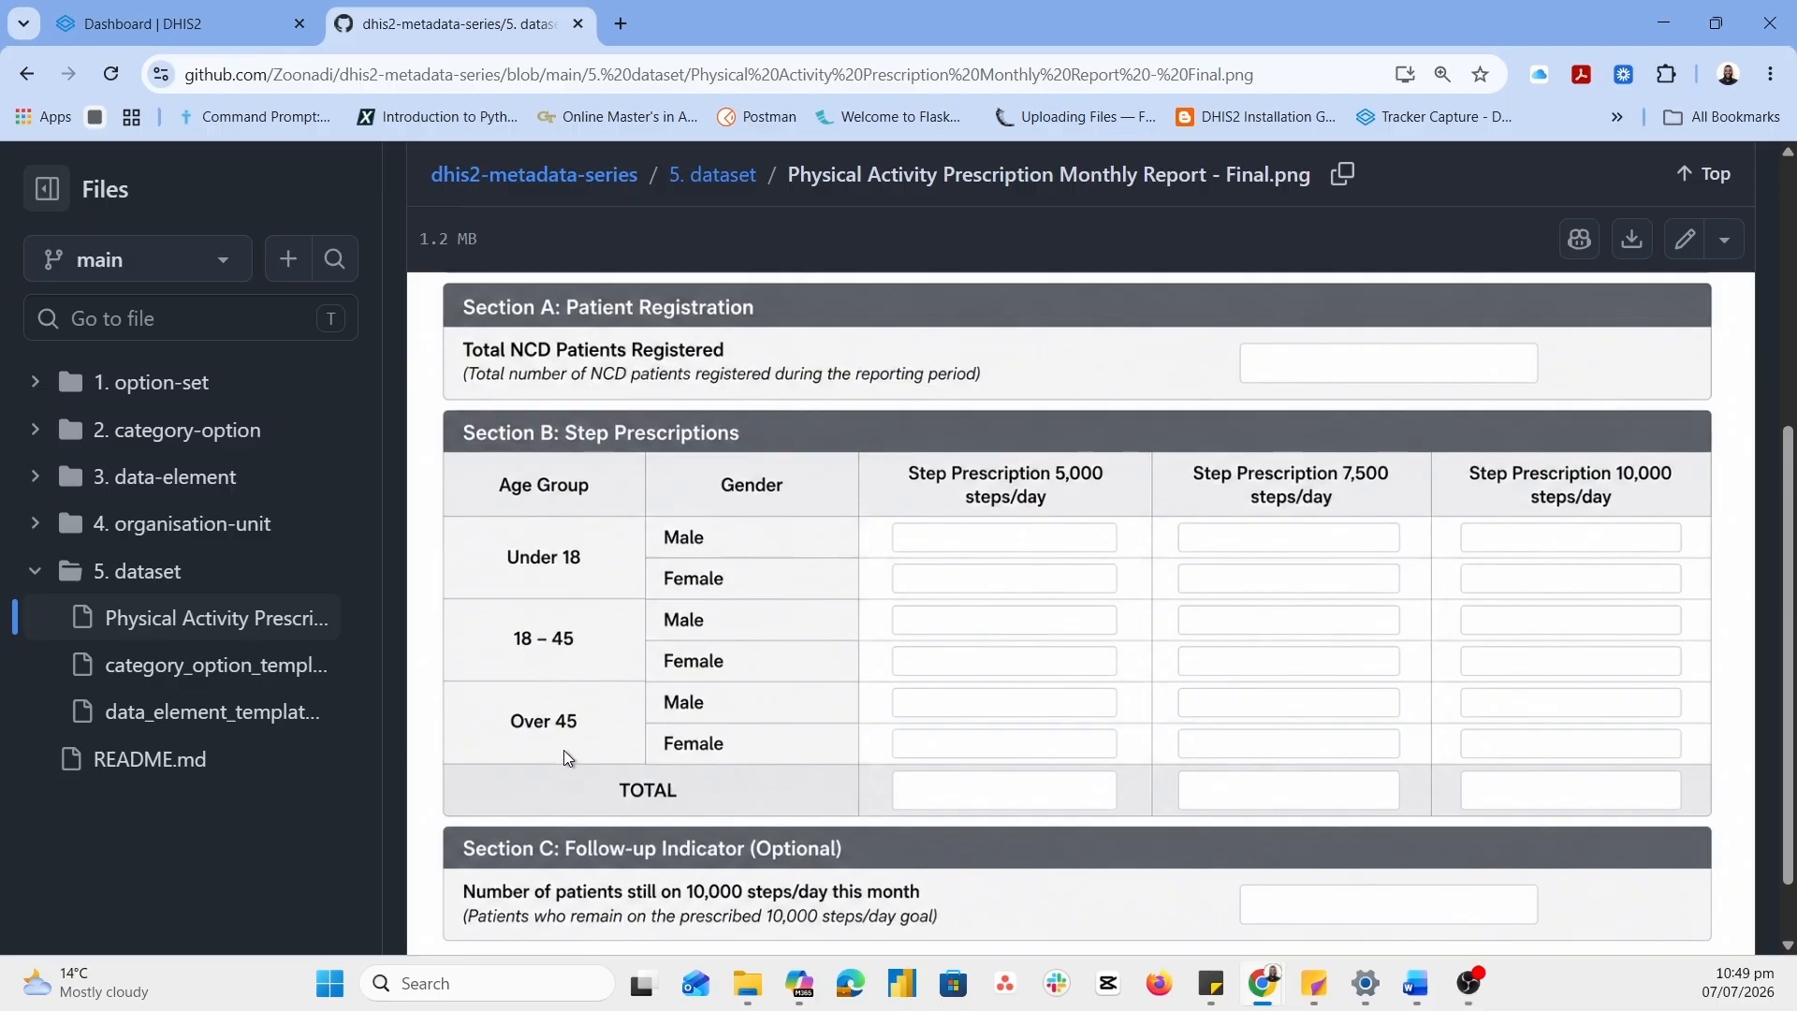
scroll(599, 746, down, 1)
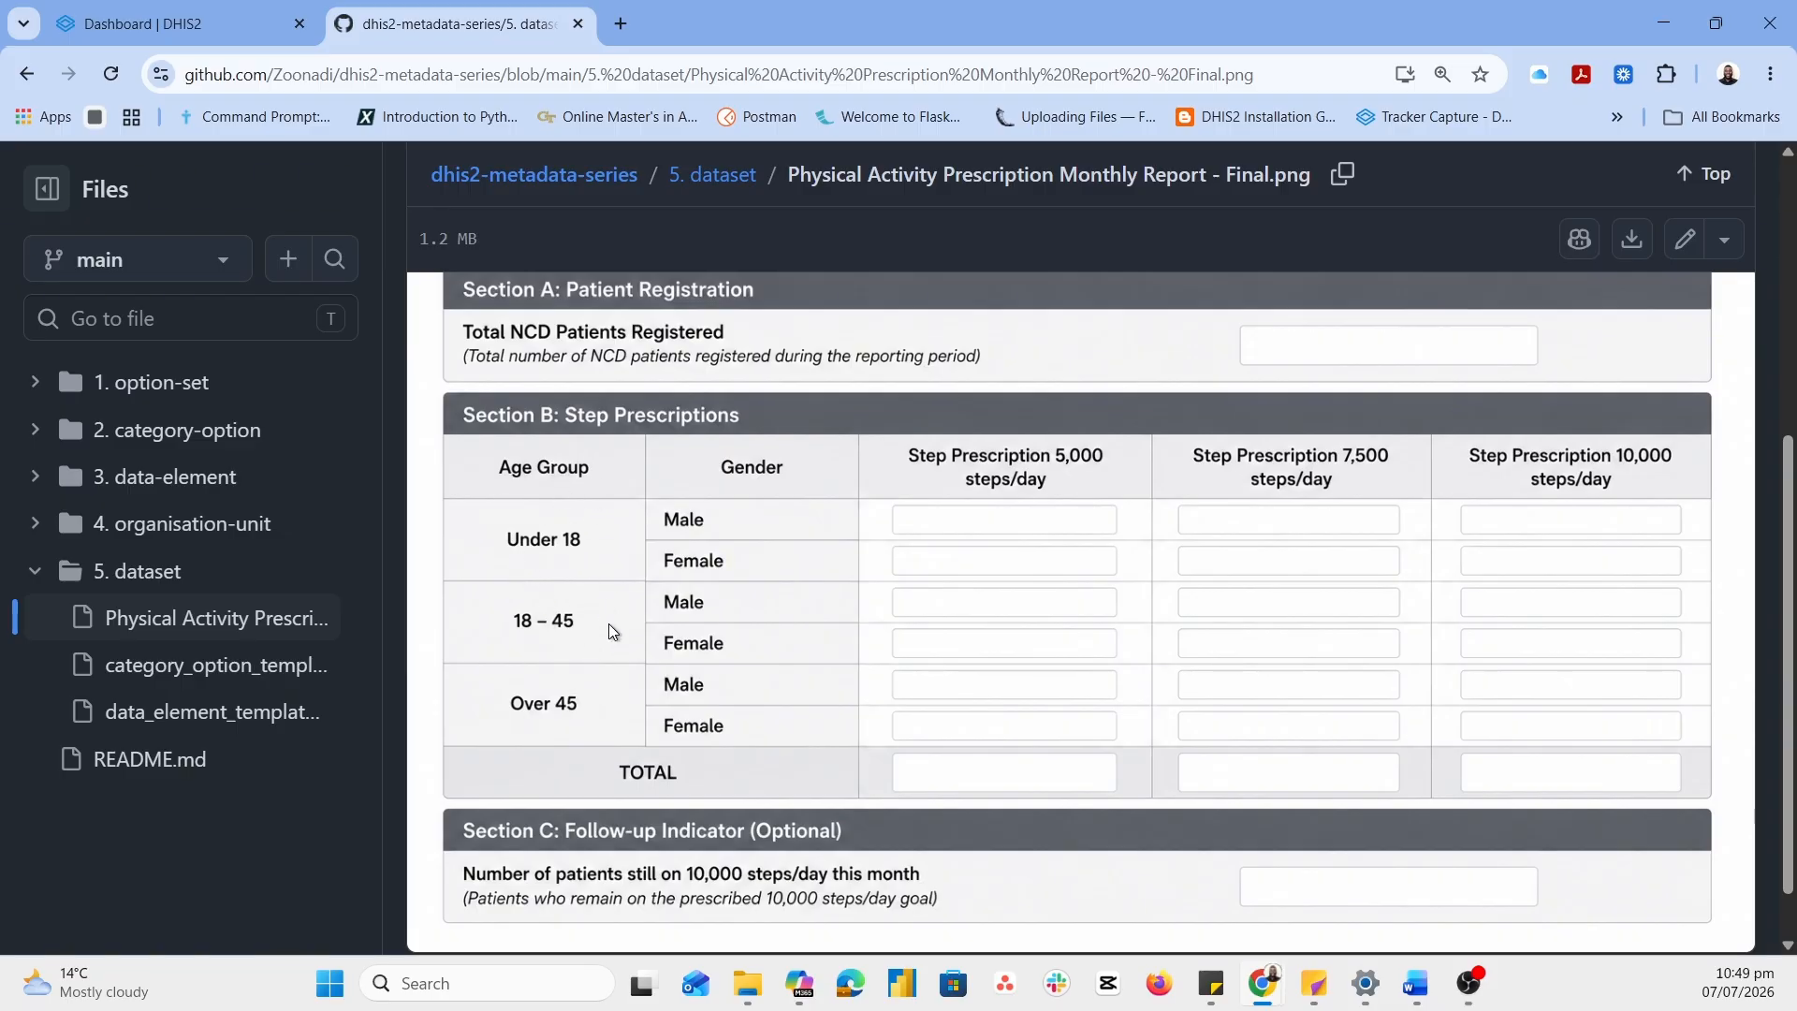
scroll(609, 637, down, 1)
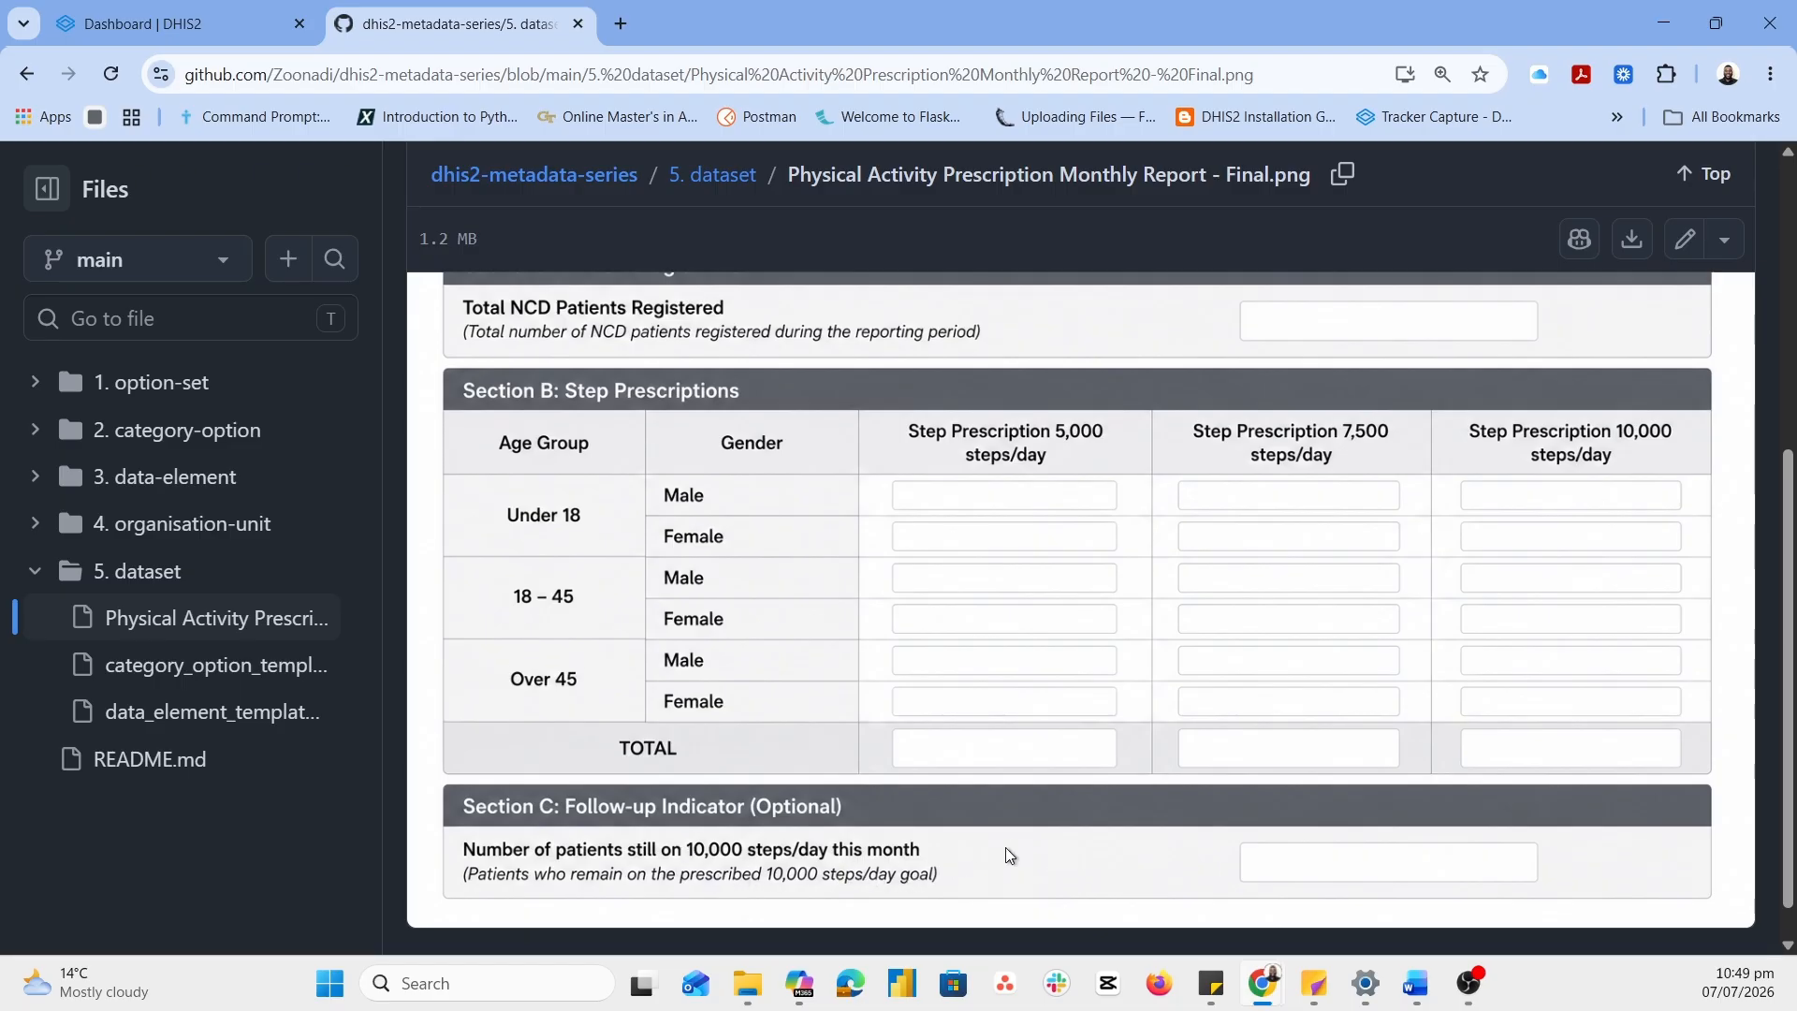
scroll(1005, 853, up, 2)
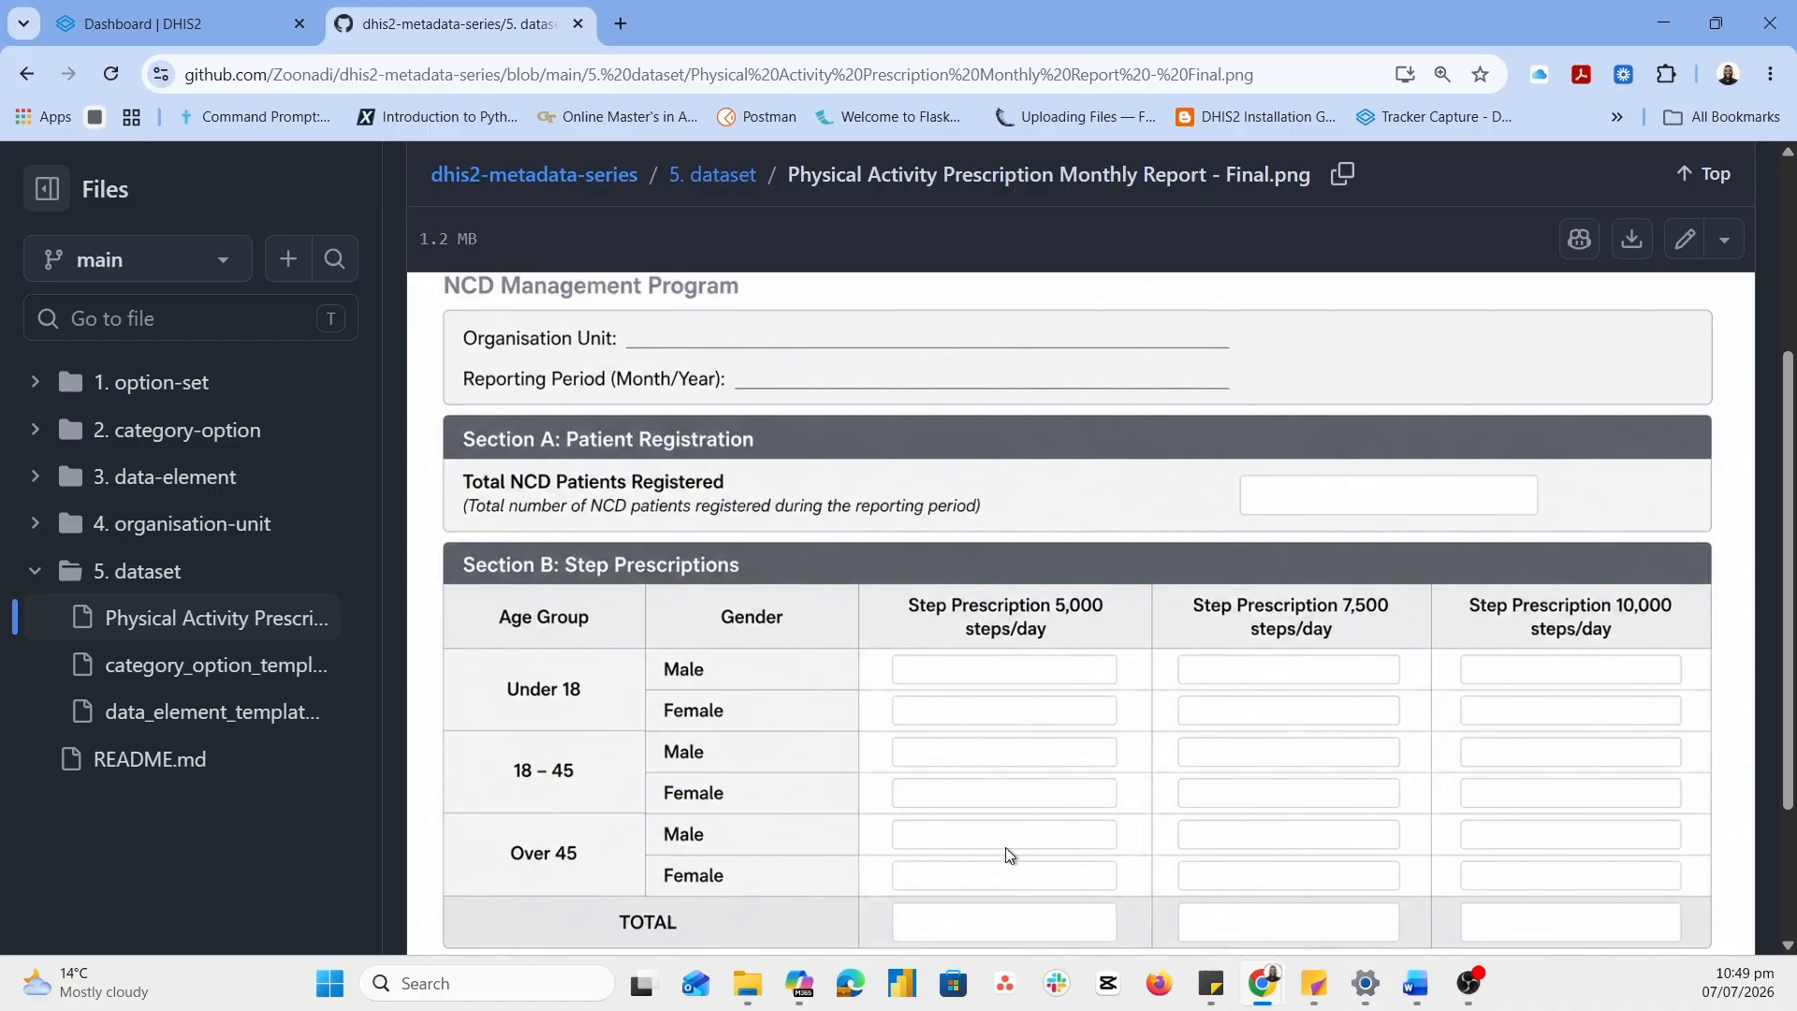
scroll(1005, 846, down, 1)
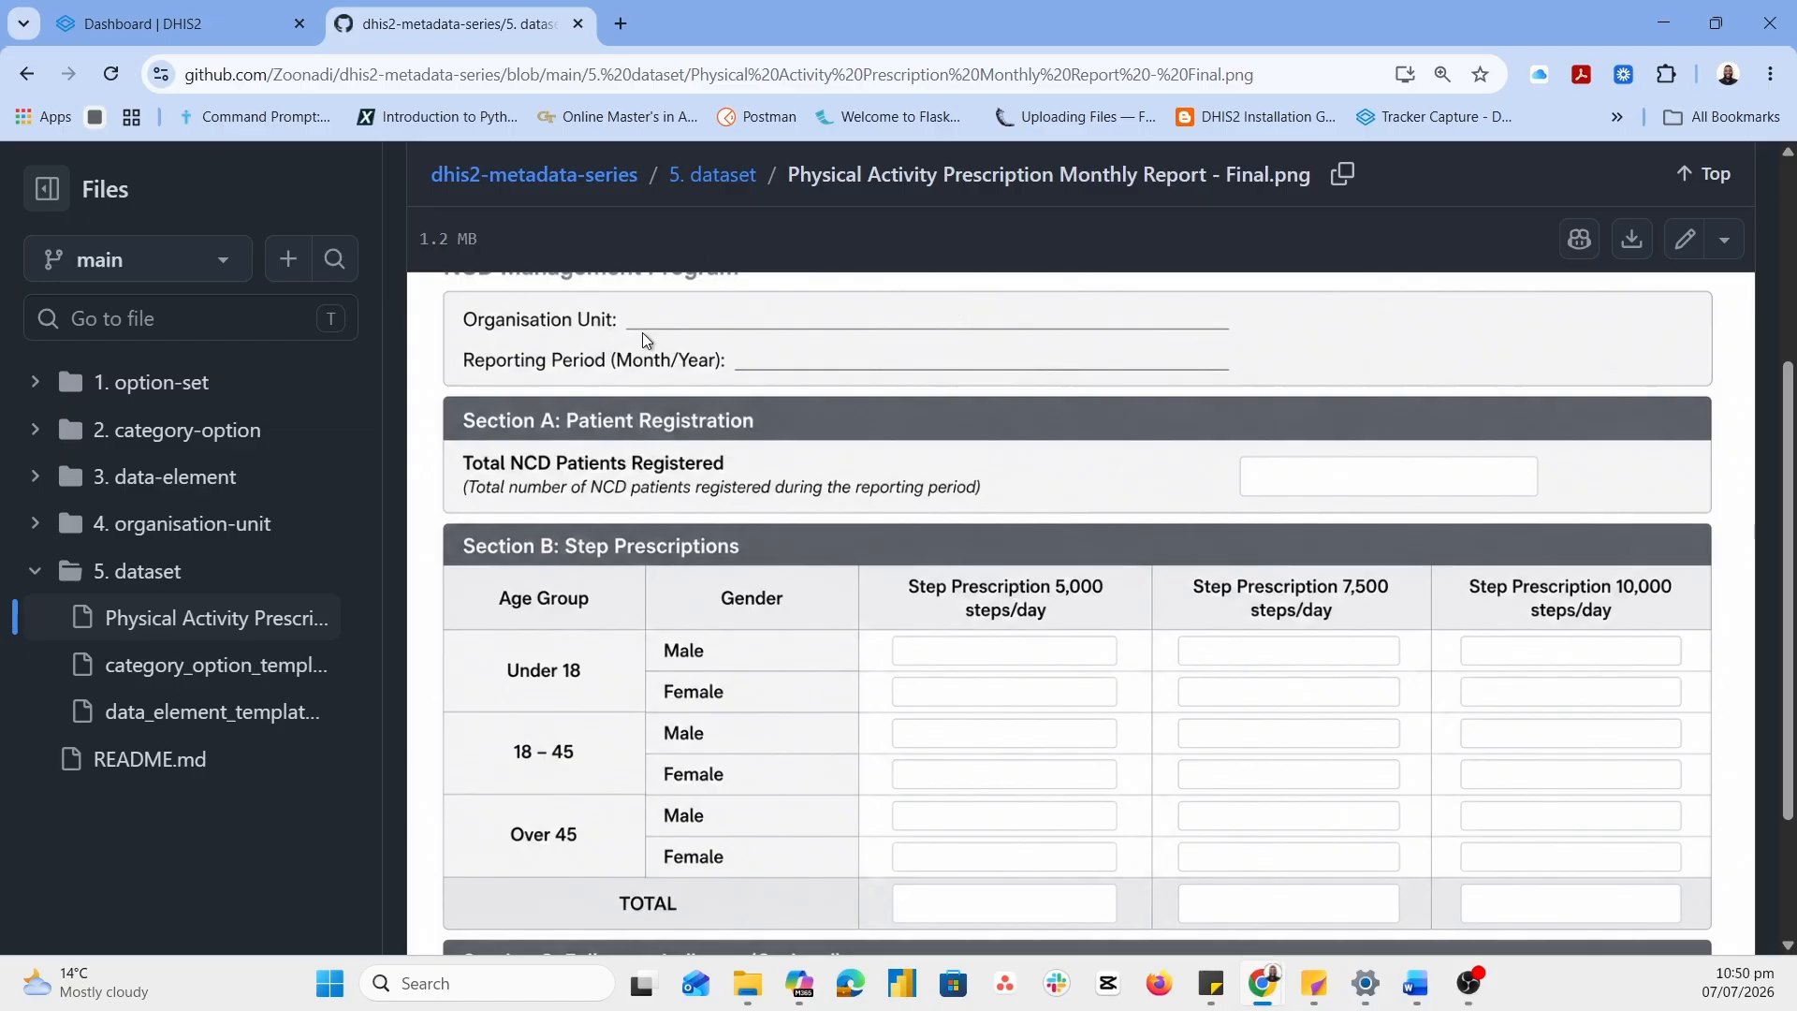
scroll(627, 346, up, 1)
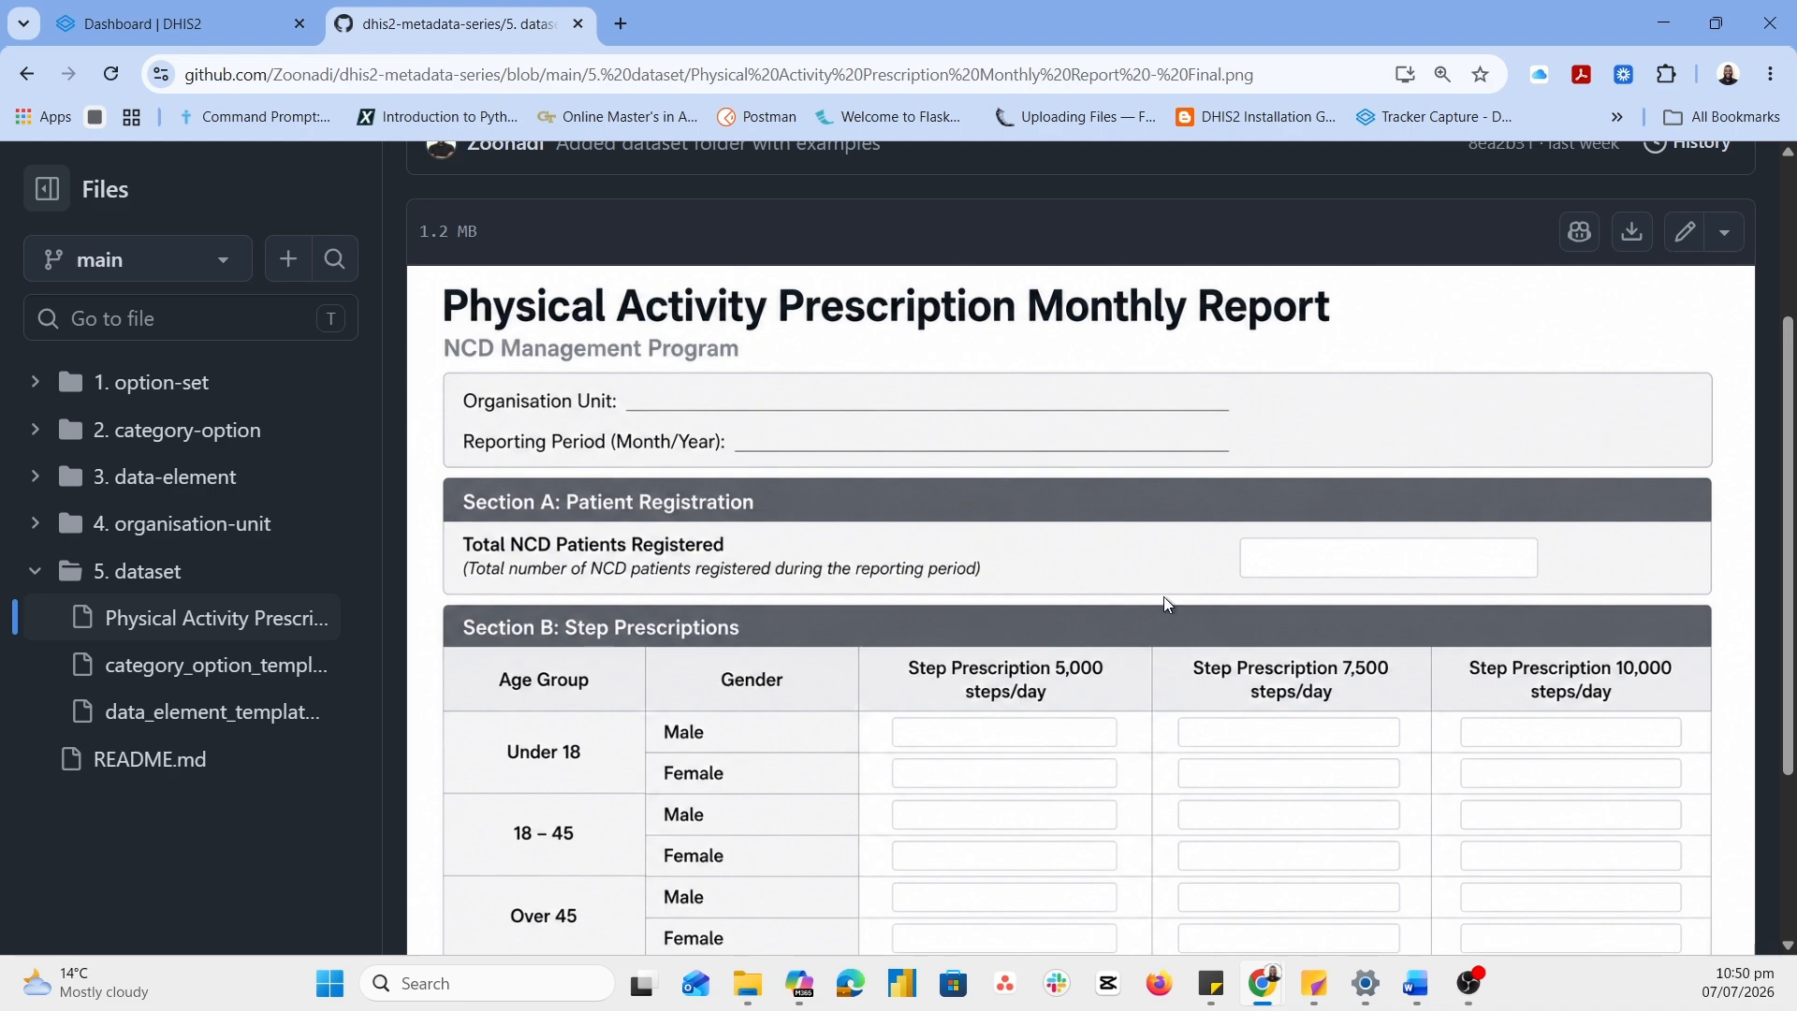
scroll(1171, 604, down, 3)
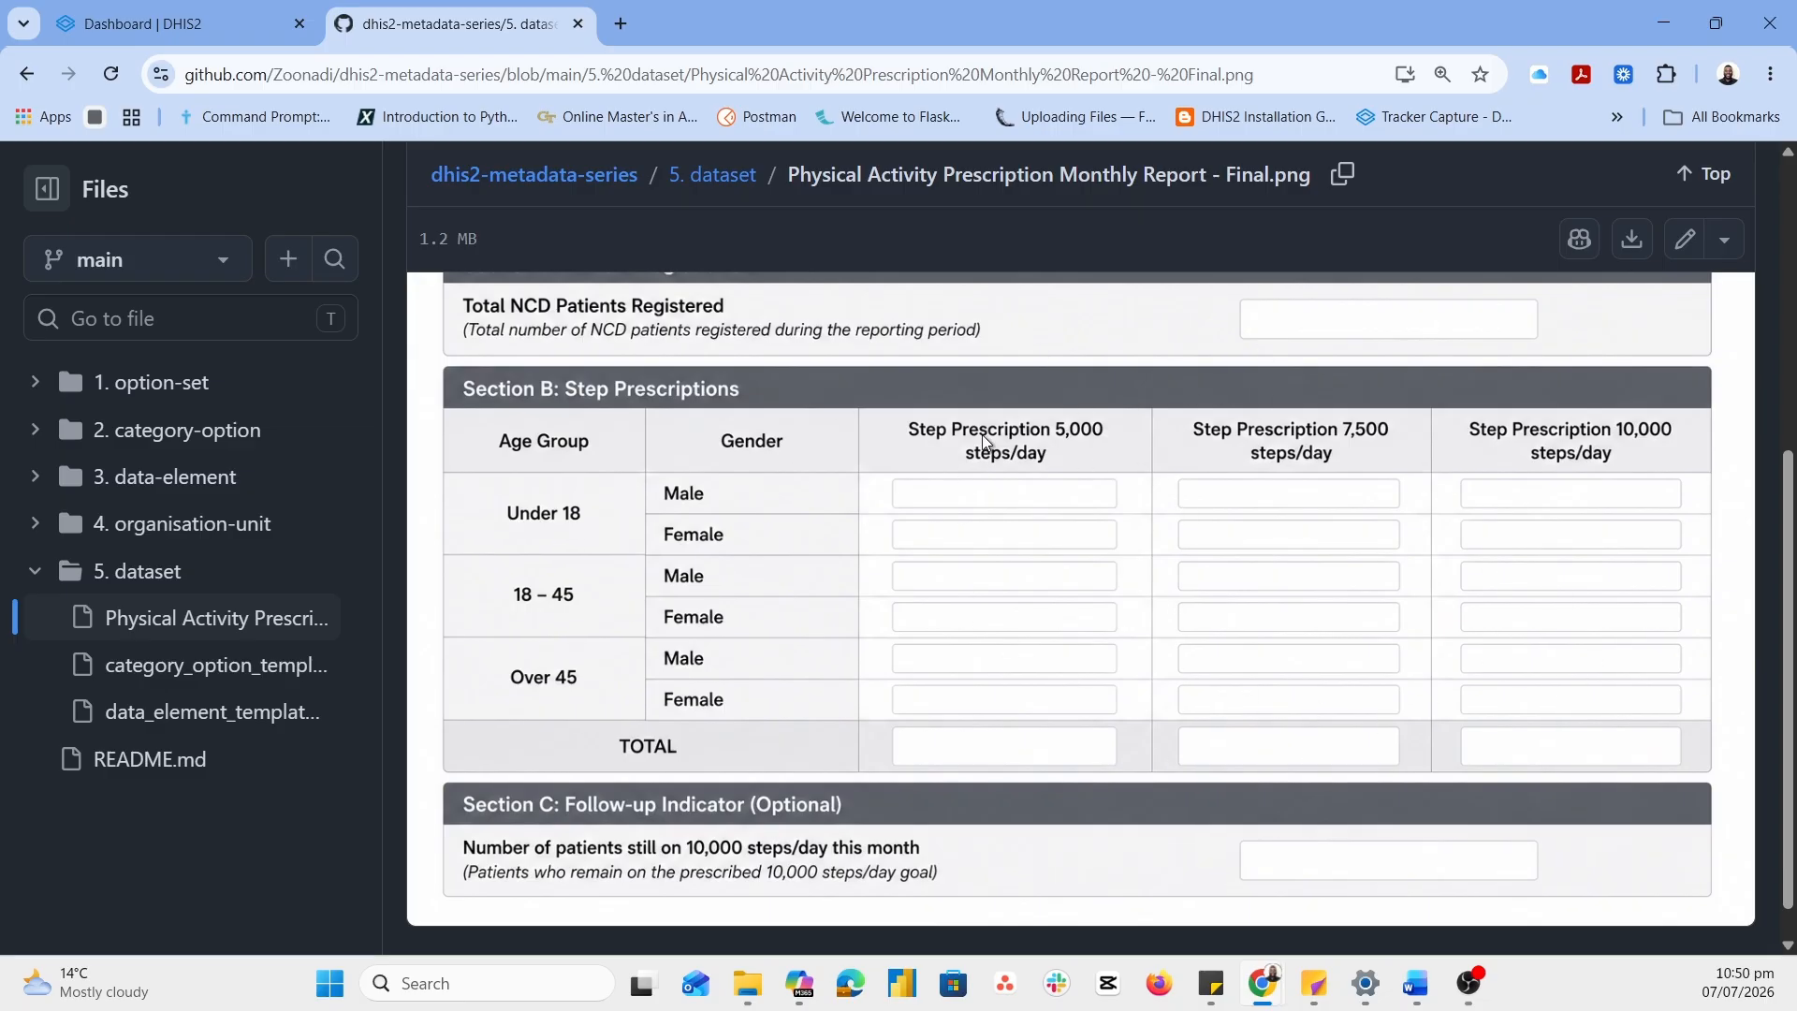
scroll(964, 449, up, 2)
scroll(956, 451, up, 2)
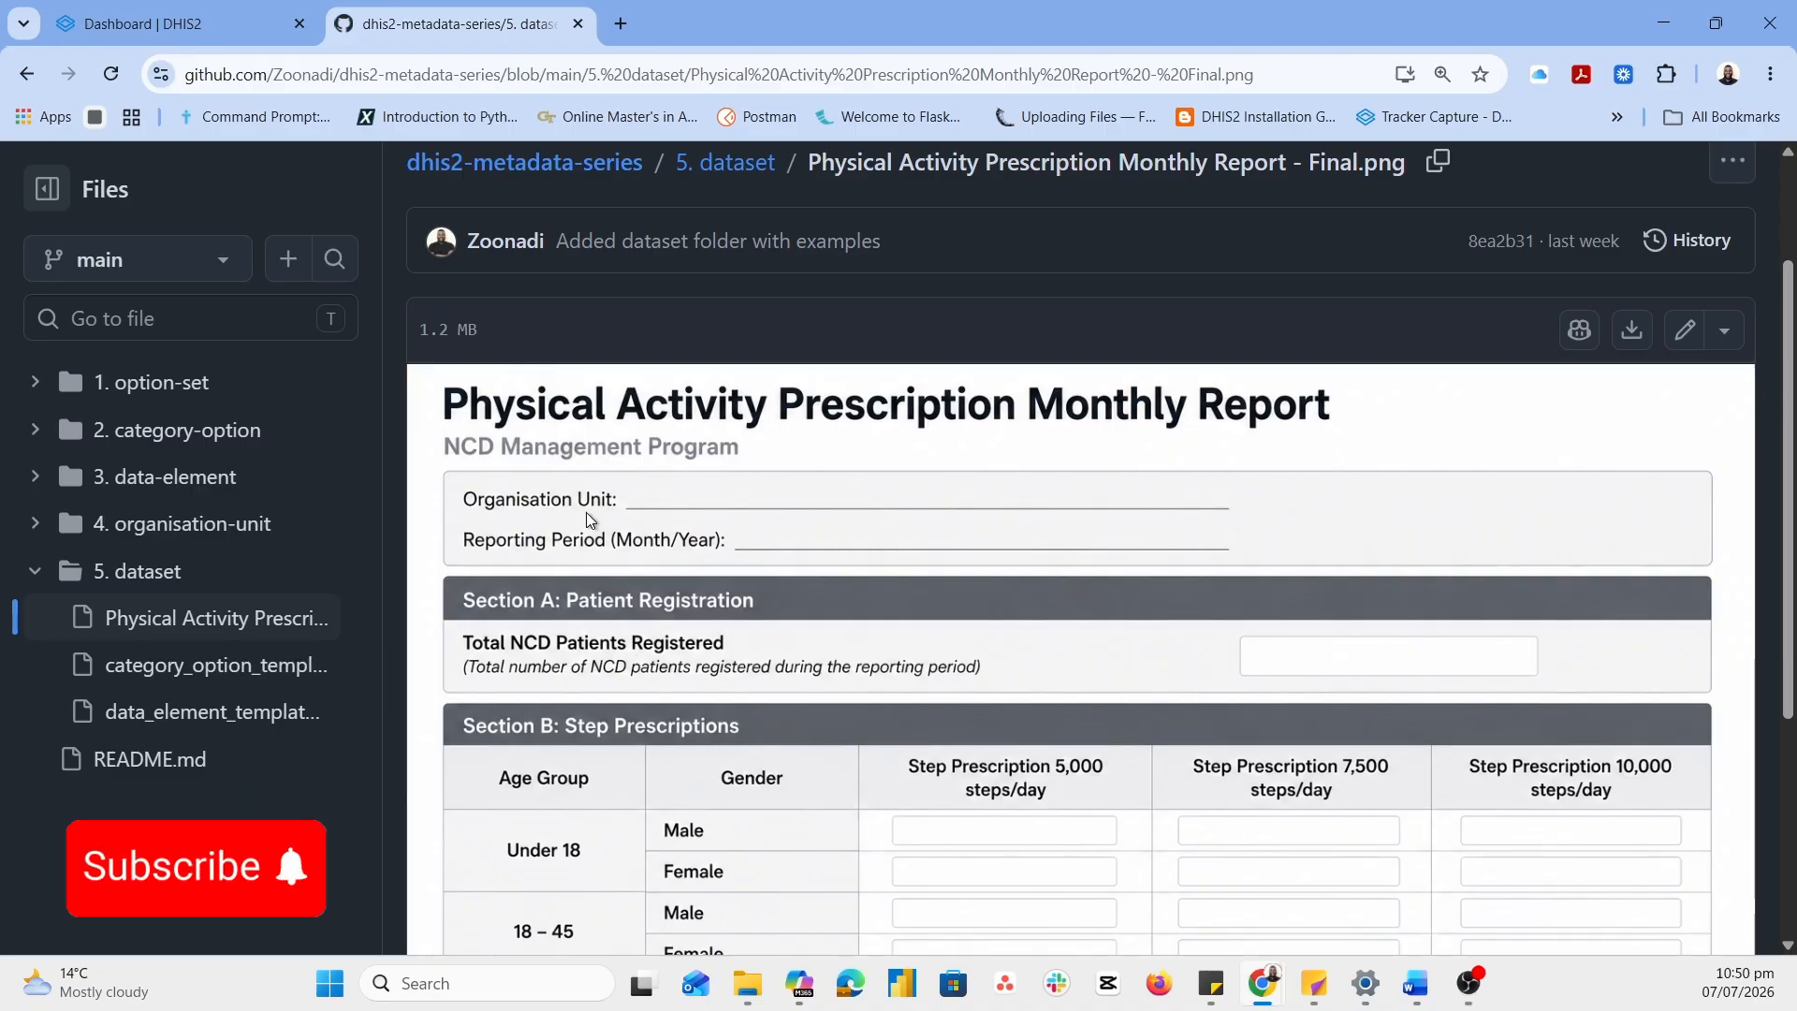
scroll(786, 552, up, 2)
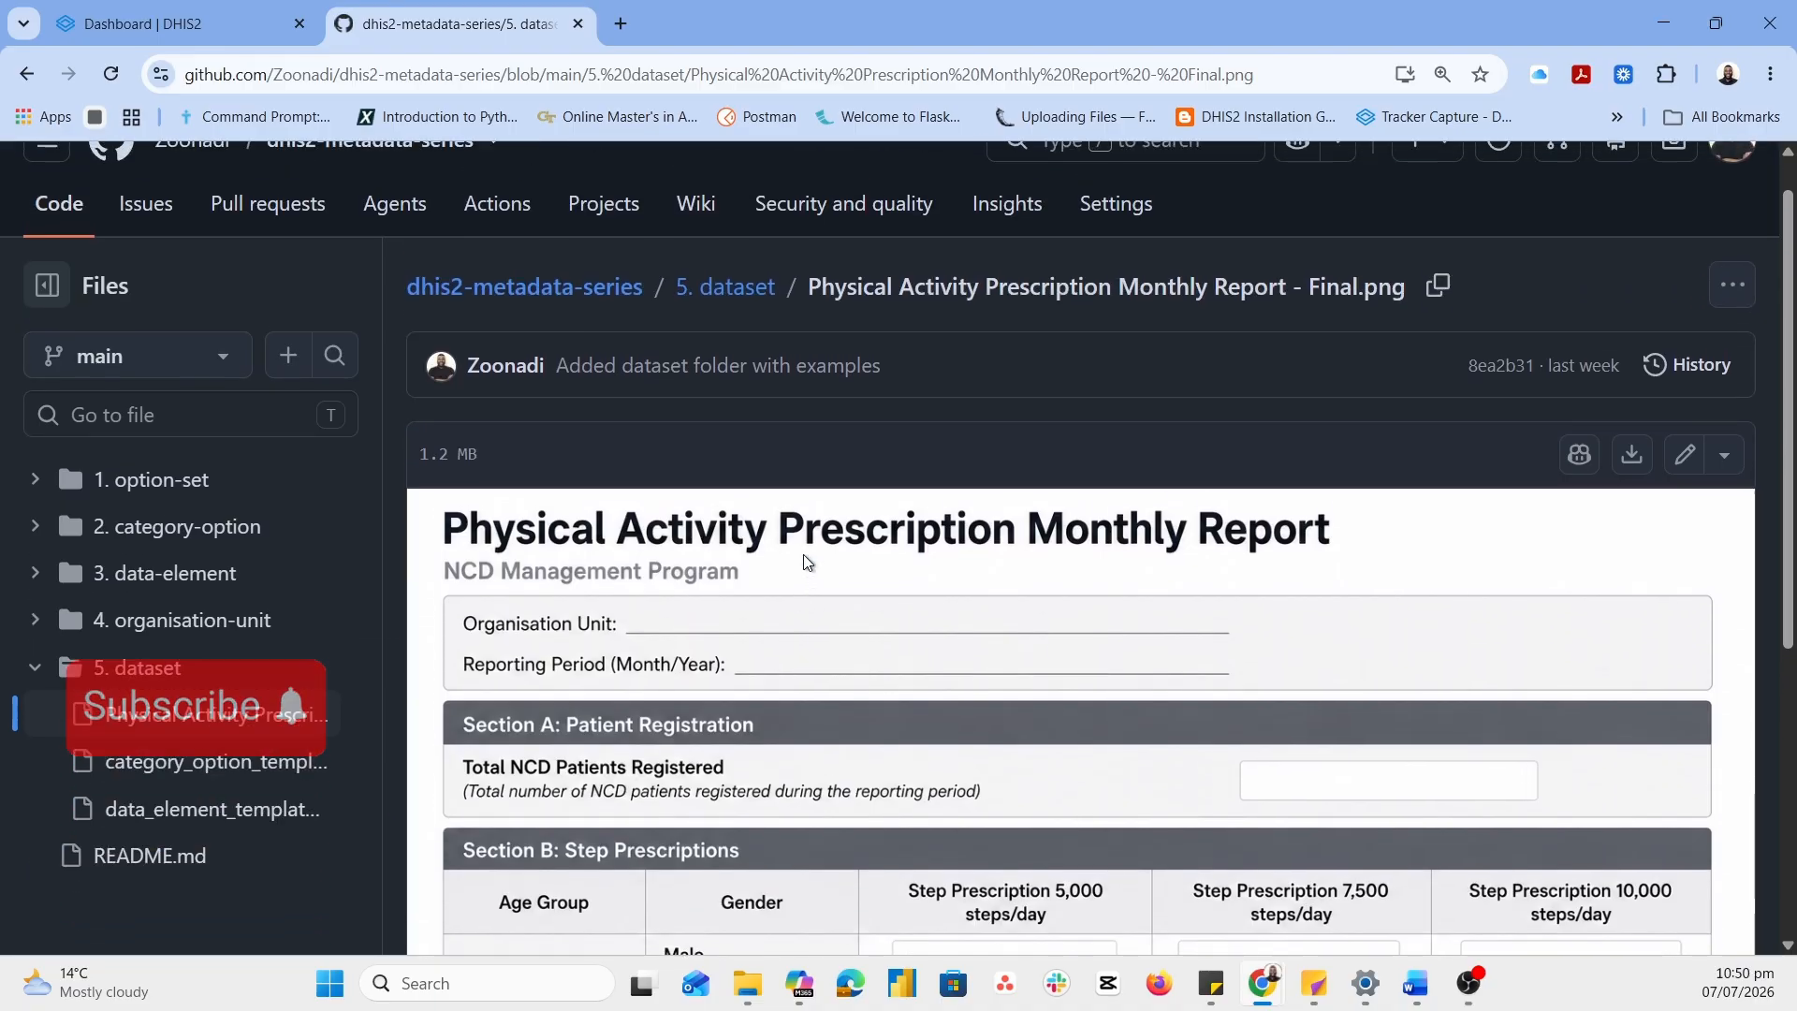
click(729, 308)
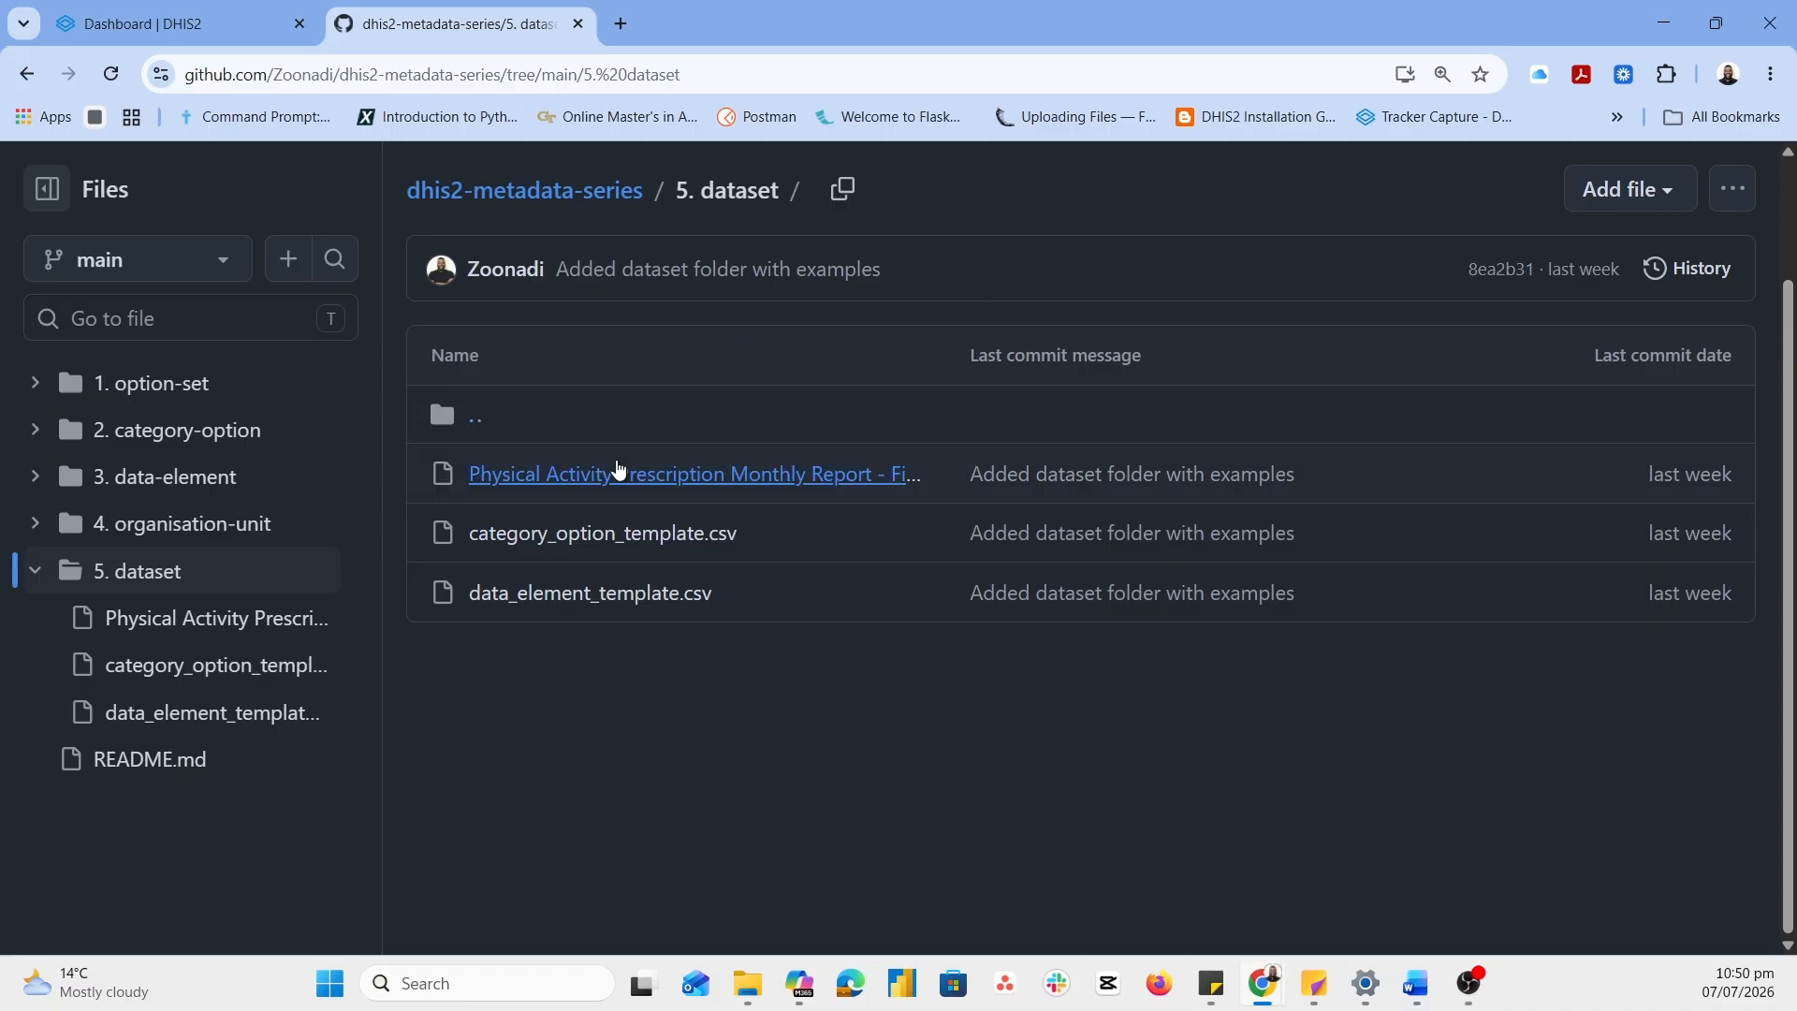
click(612, 474)
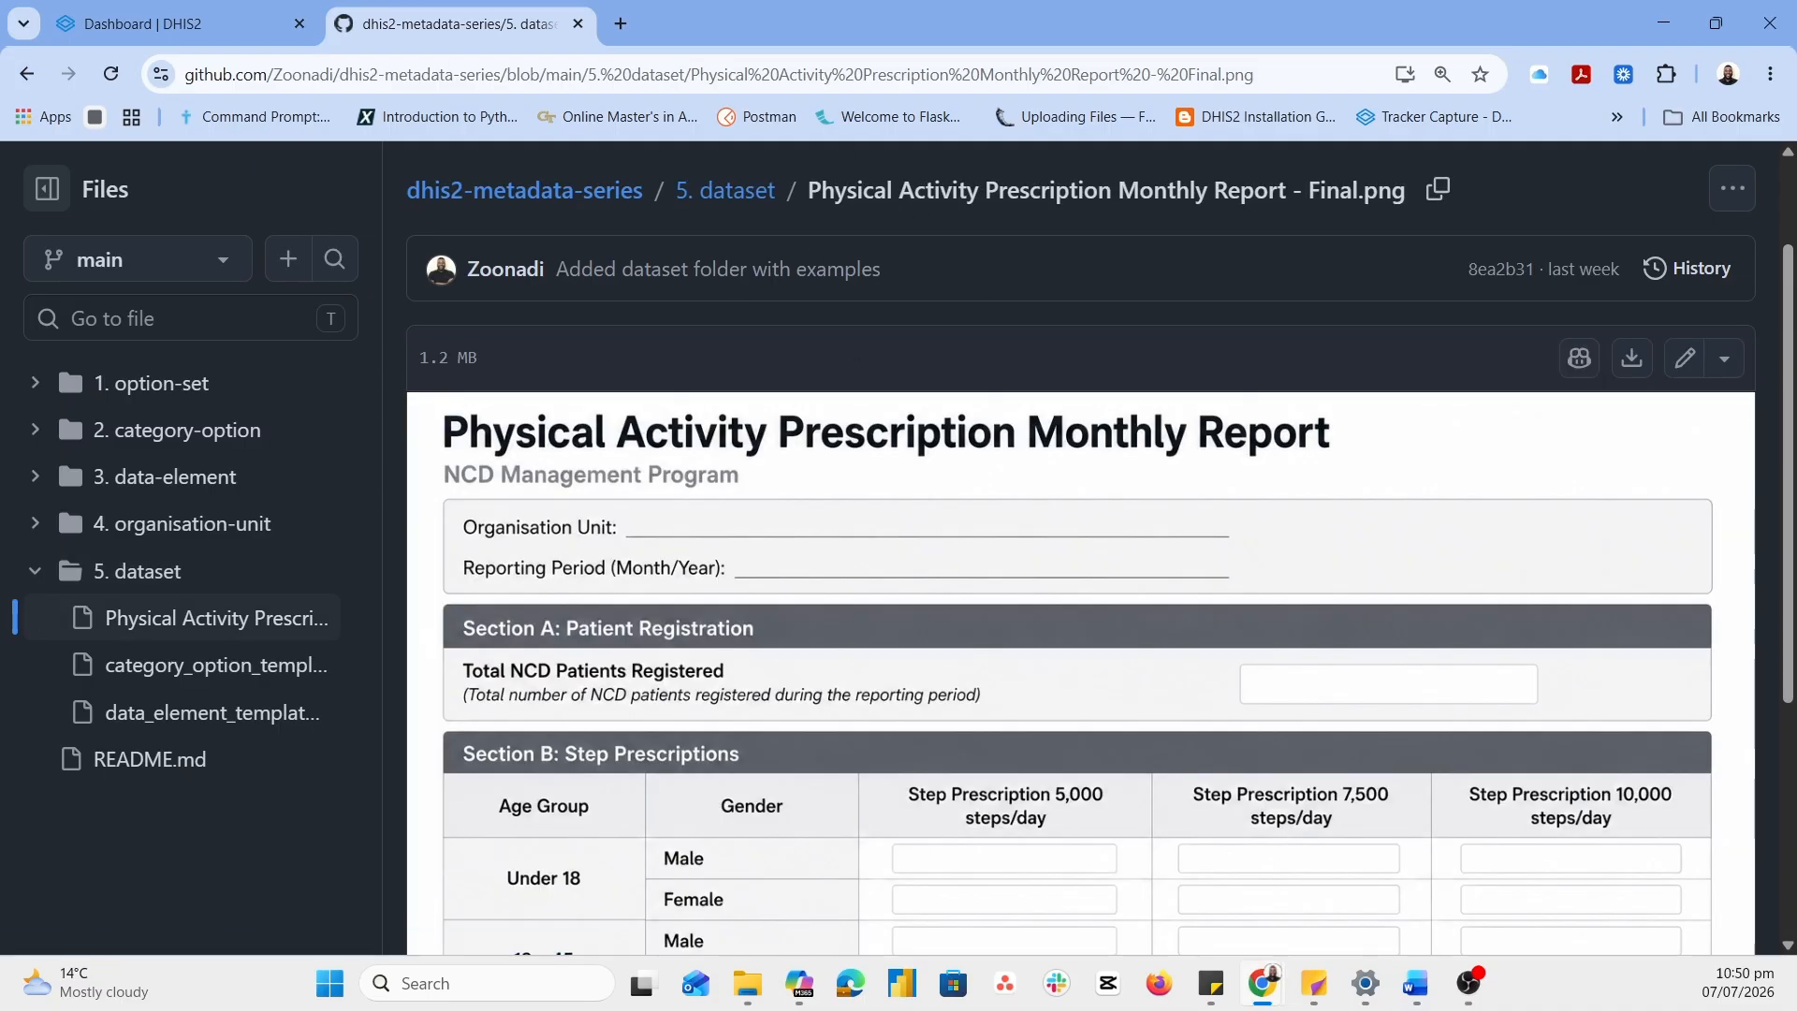
Switch to File Explorer and open category_option_template from the local 5. dataset folder in Excel
key(alt+Tab)
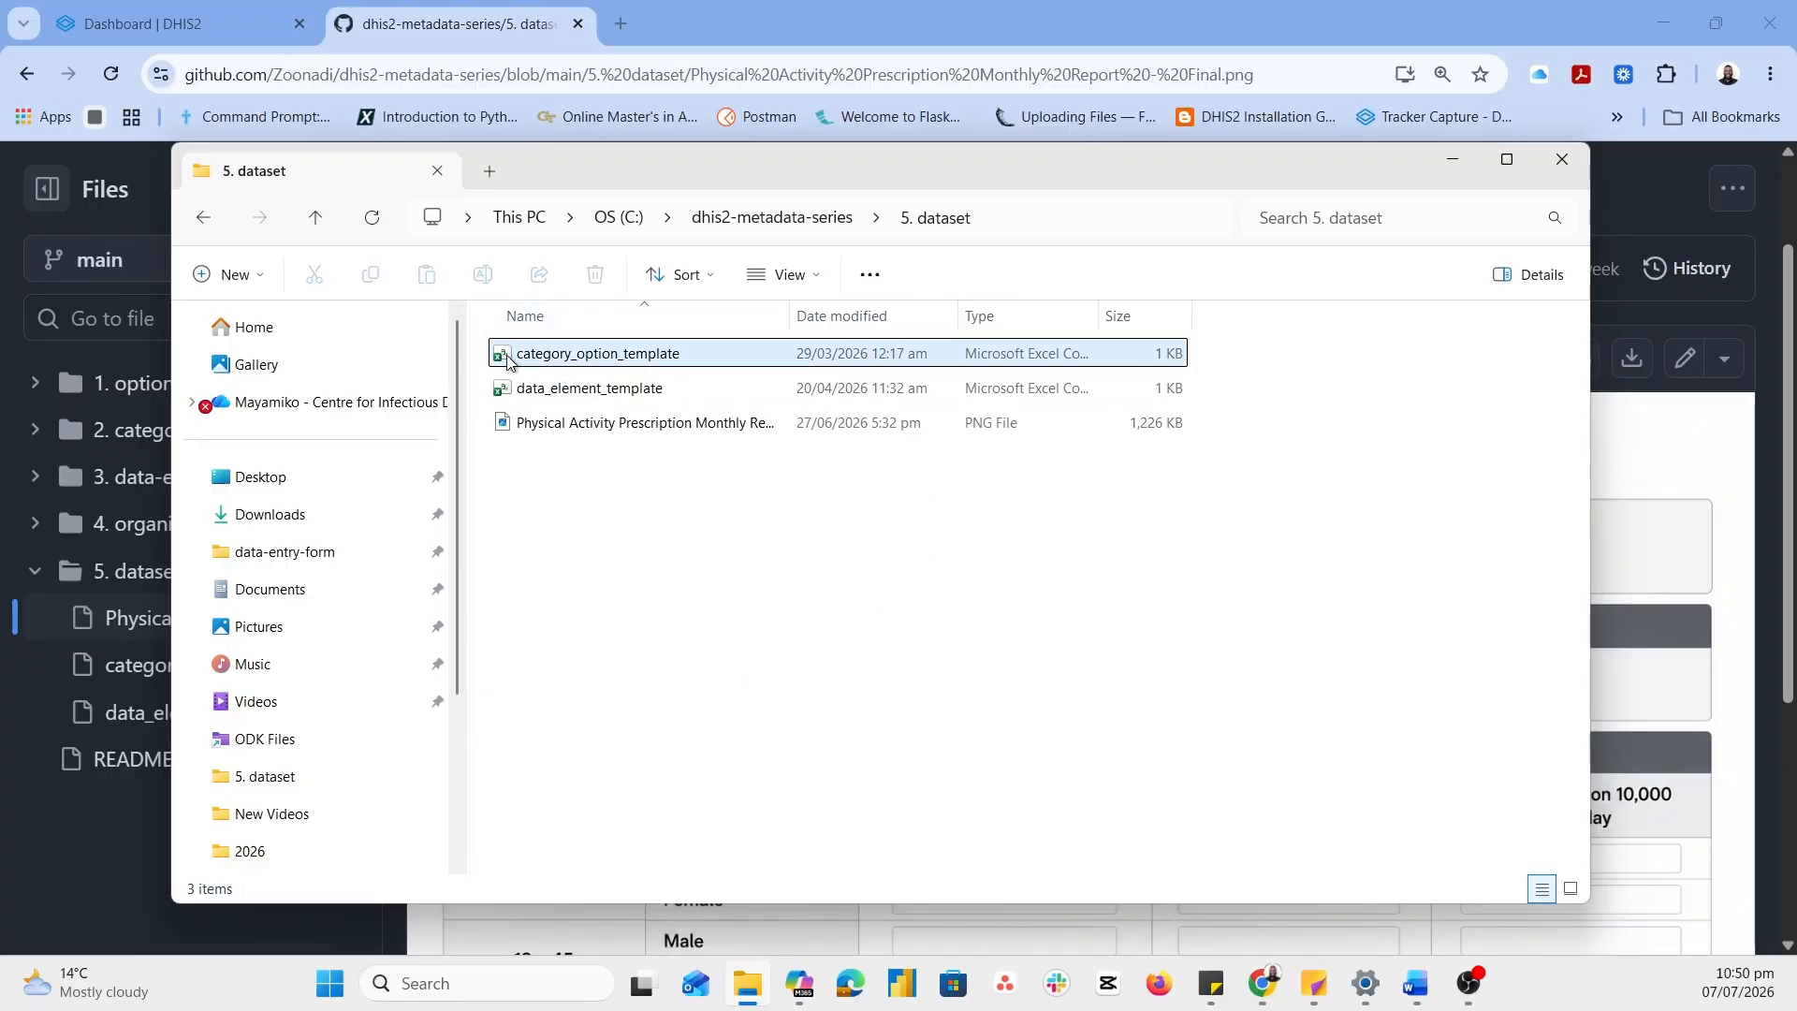
drag(1053, 180, 1050, 1006)
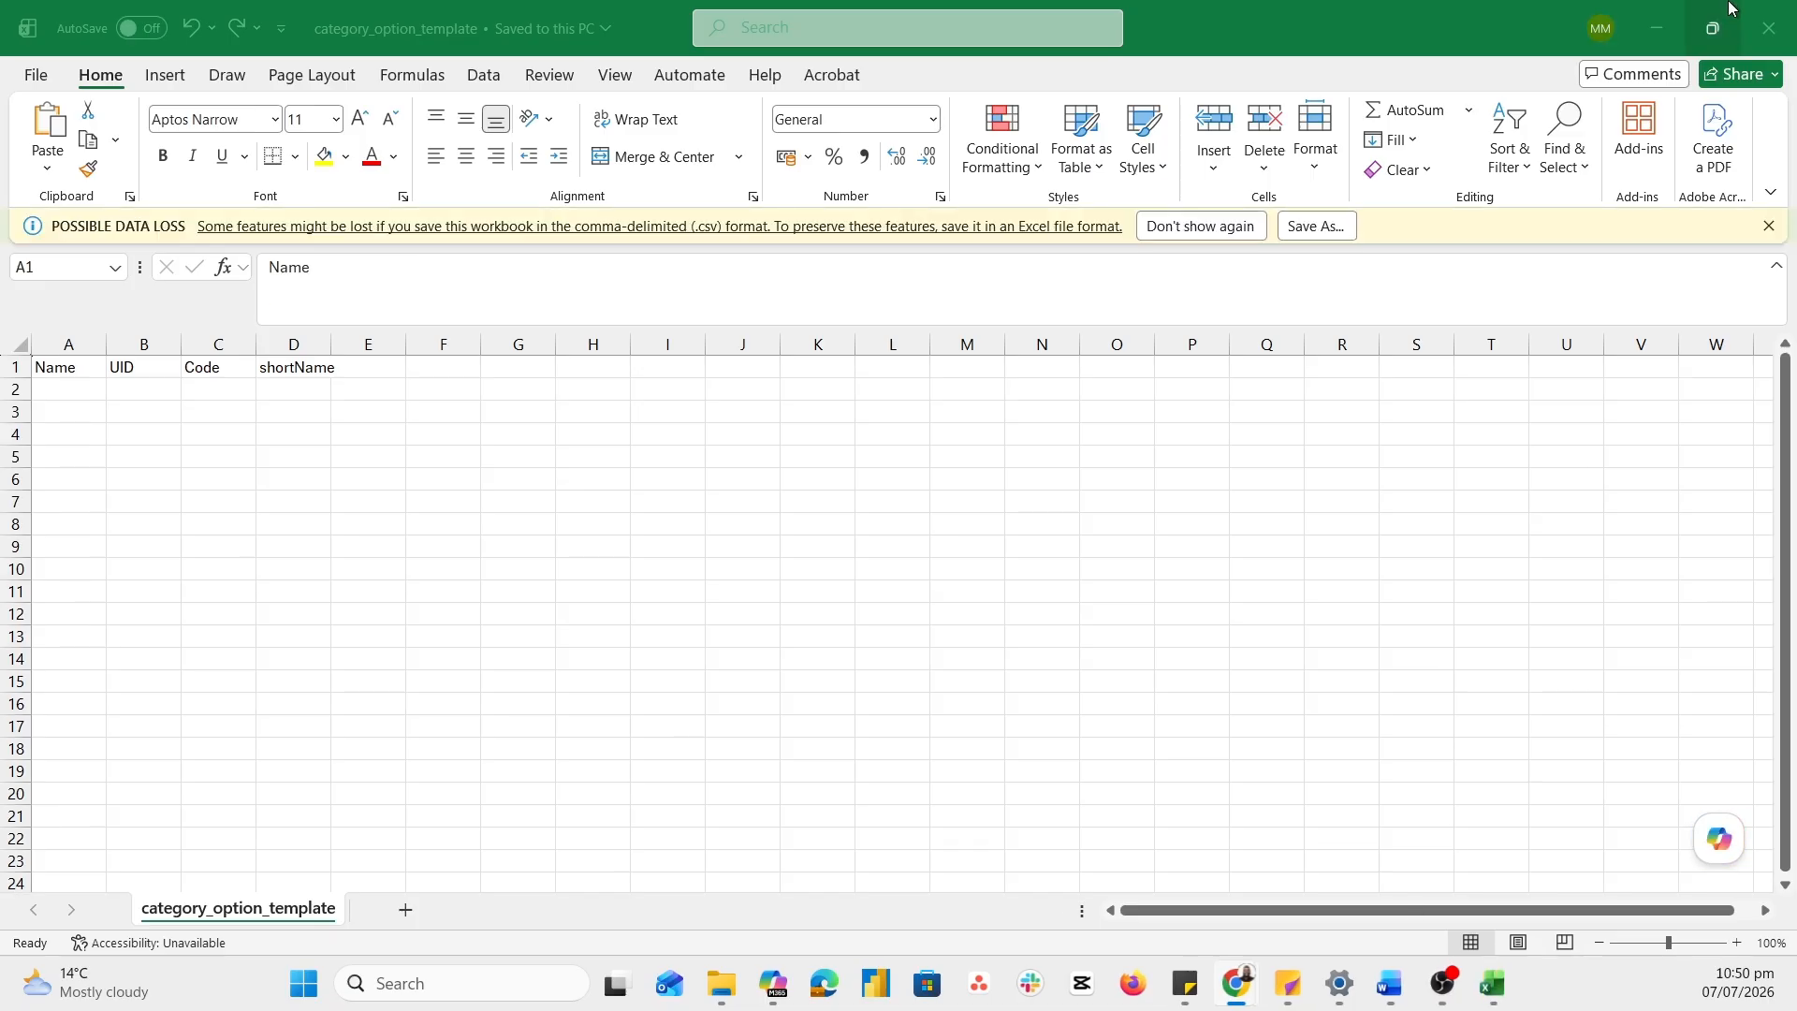
click(1736, 943)
click(1735, 944)
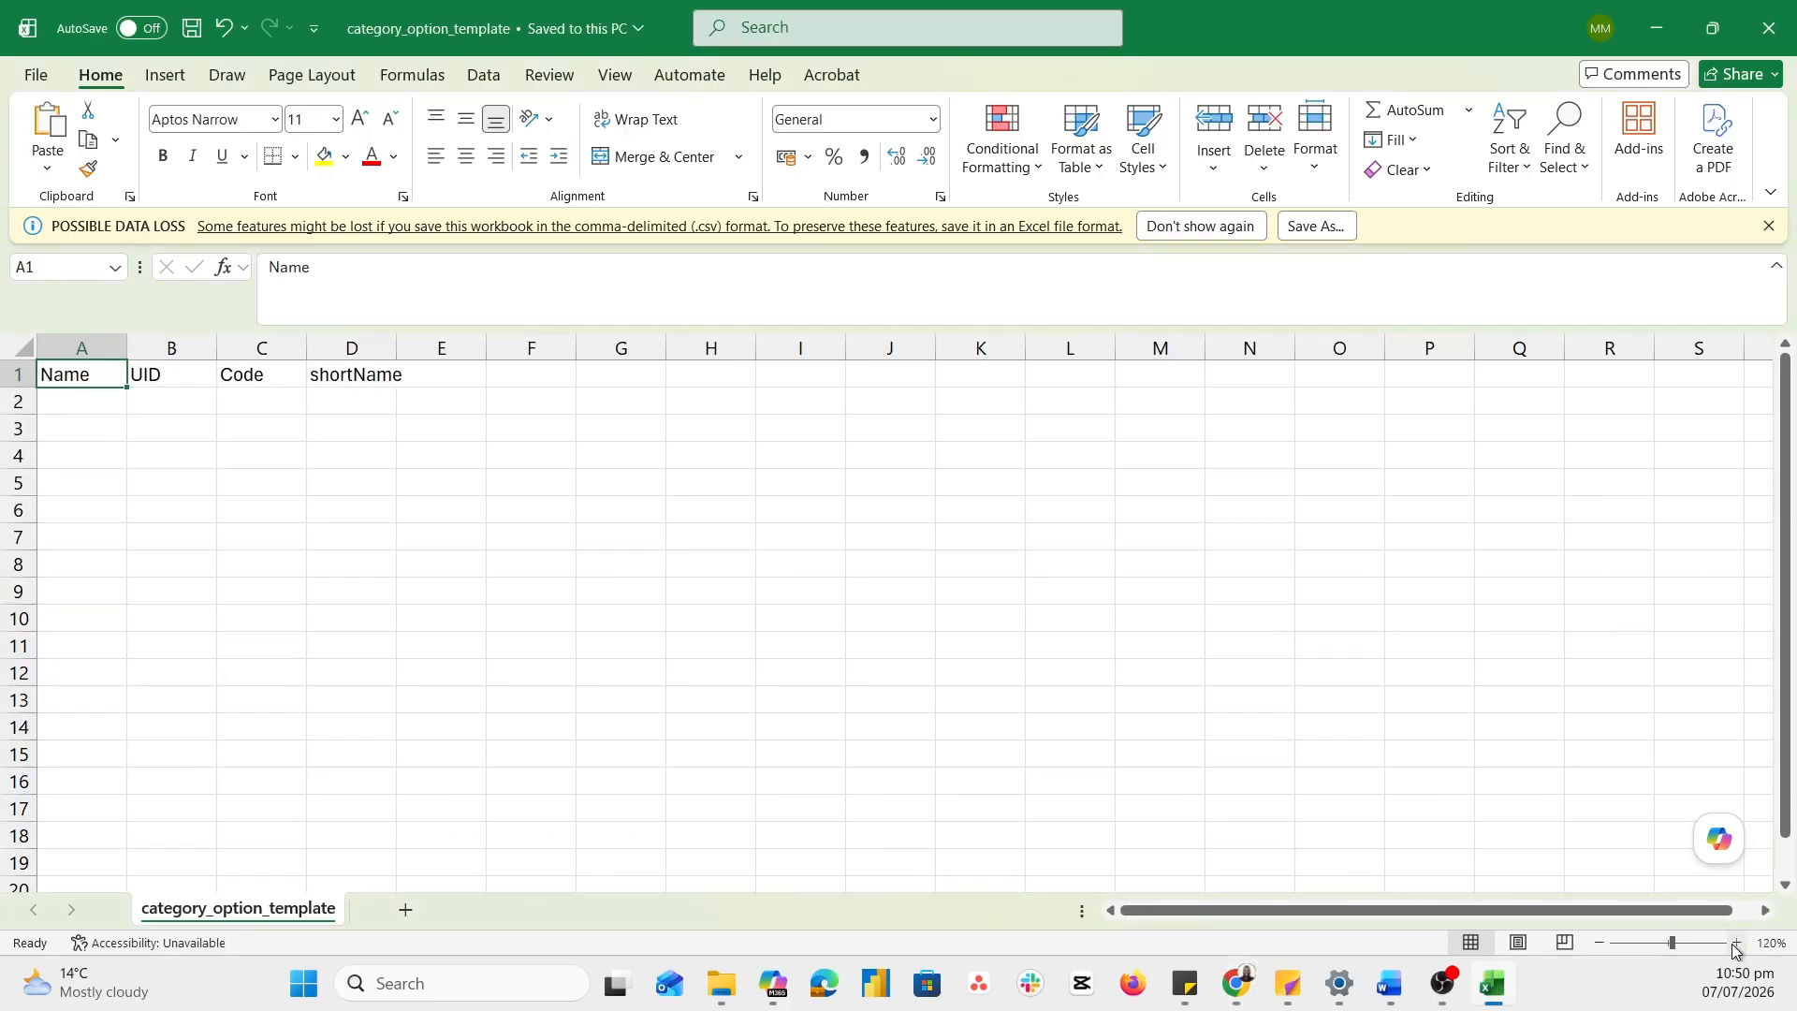
click(1736, 943)
click(1736, 943)
click(1735, 944)
click(1735, 943)
click(1736, 943)
click(1736, 943)
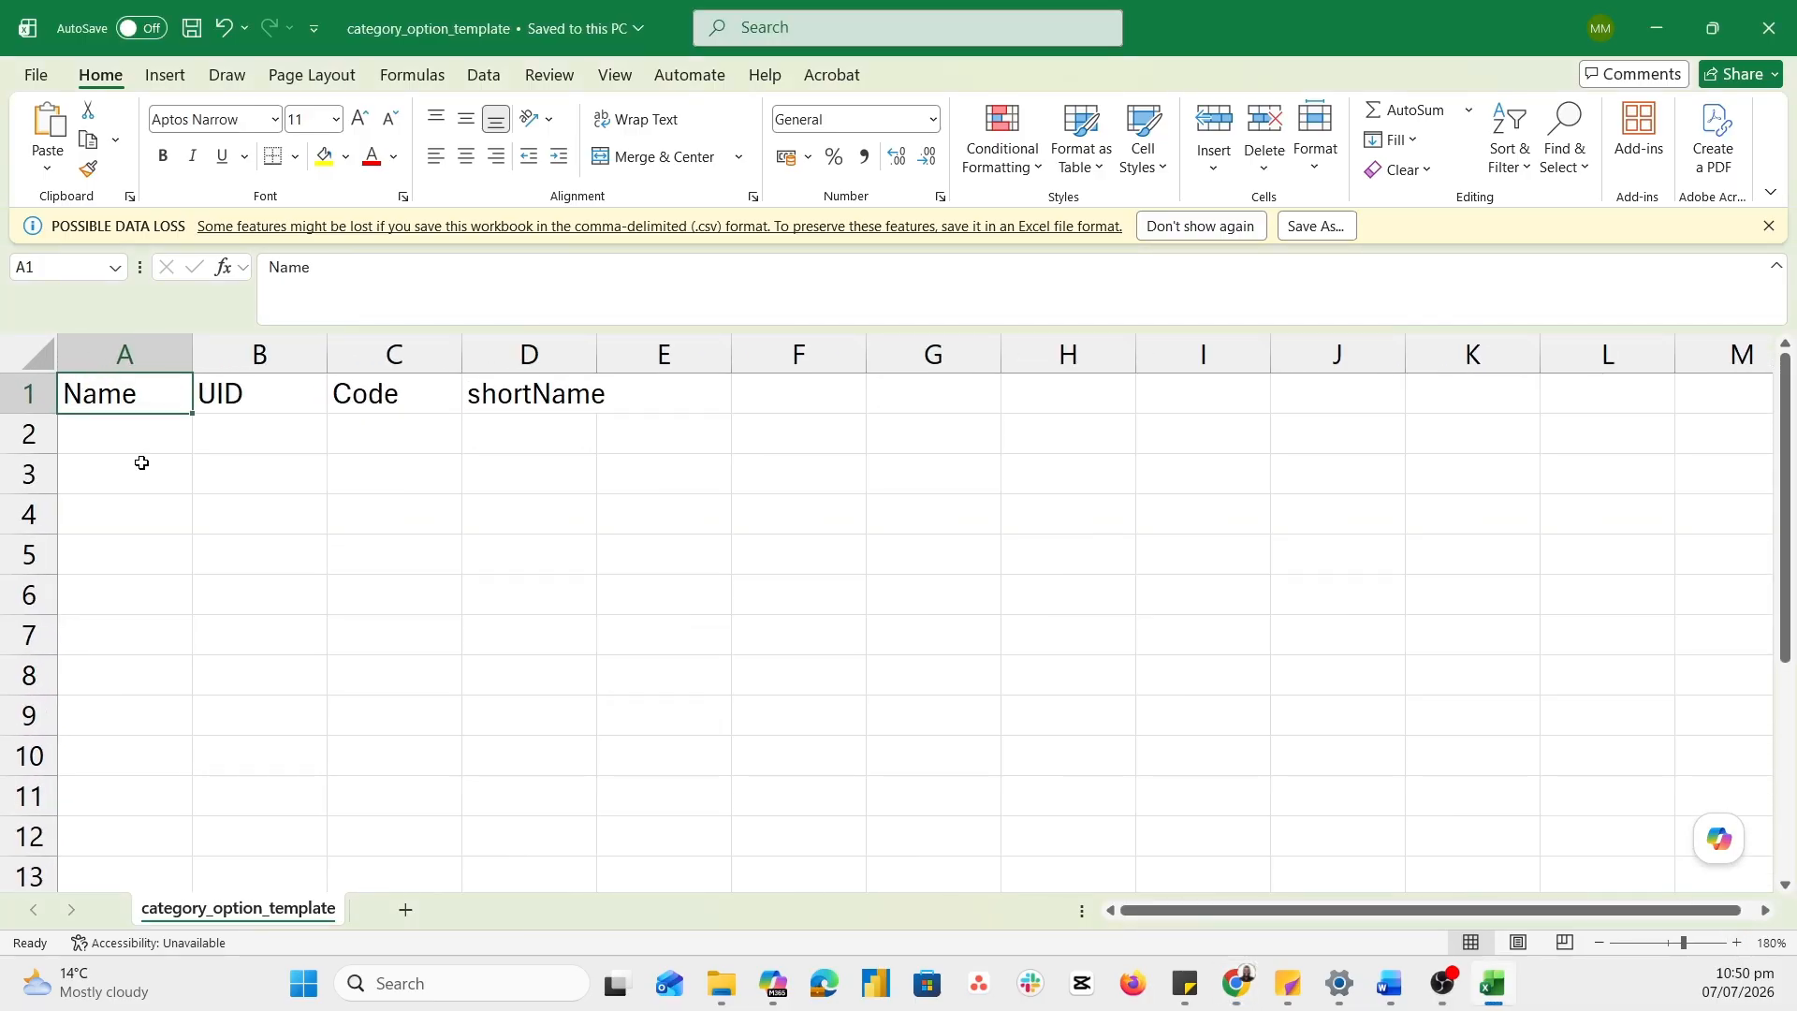
Fill row 2 with the category option "Under 18" as both the Name and the shortName
double_click(93, 432)
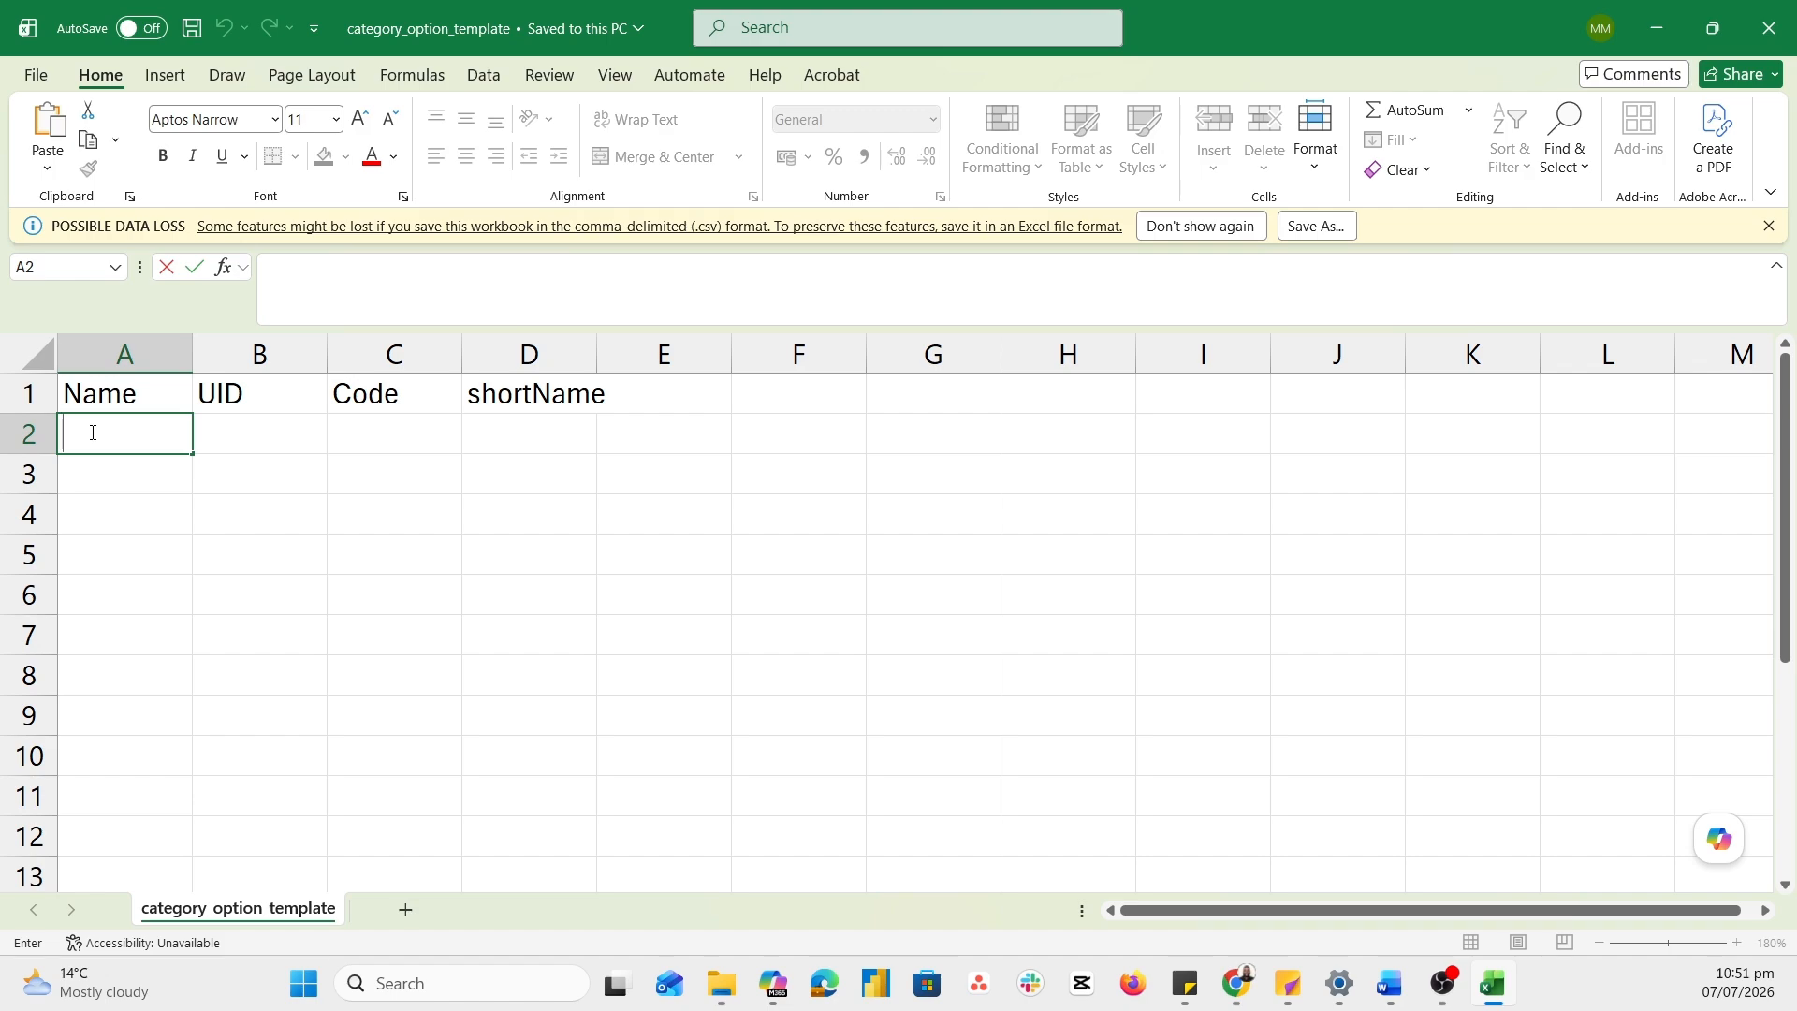
text(UNder 18)
triple_click(91, 433)
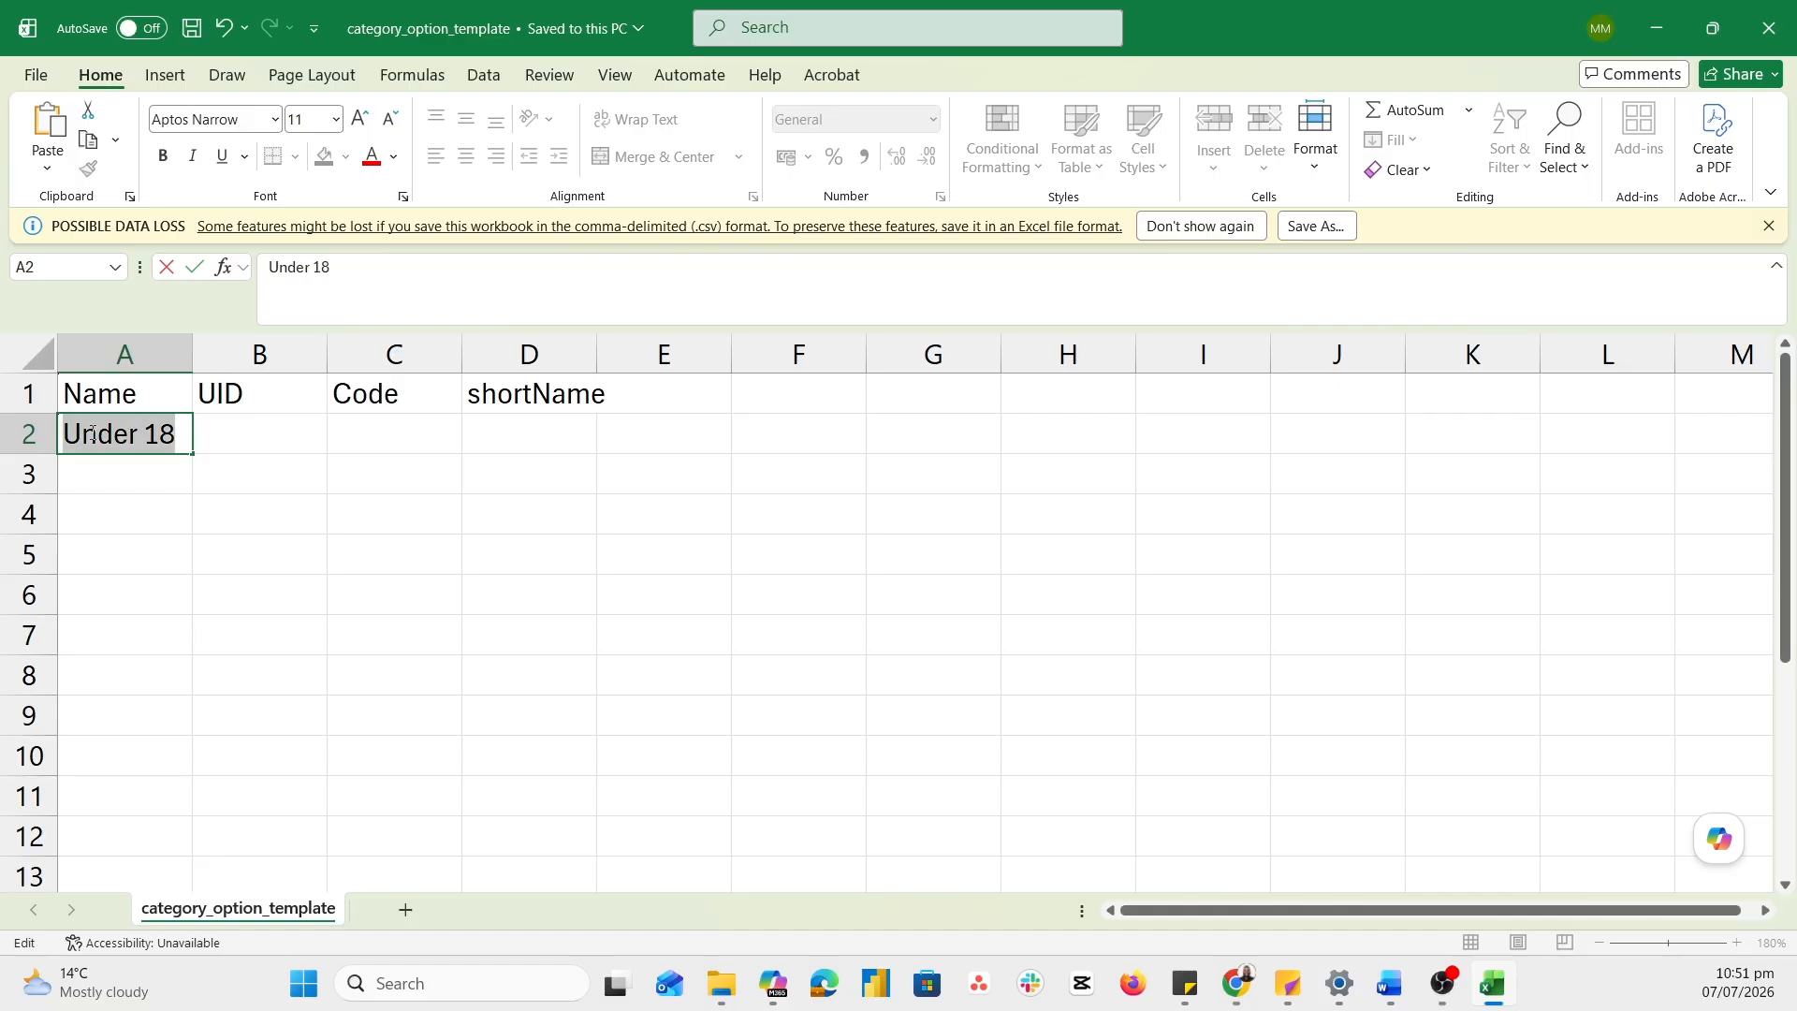
key(ctrl+c)
key(Tab)
key(Tab)
key(Tab)
key(ctrl+v)
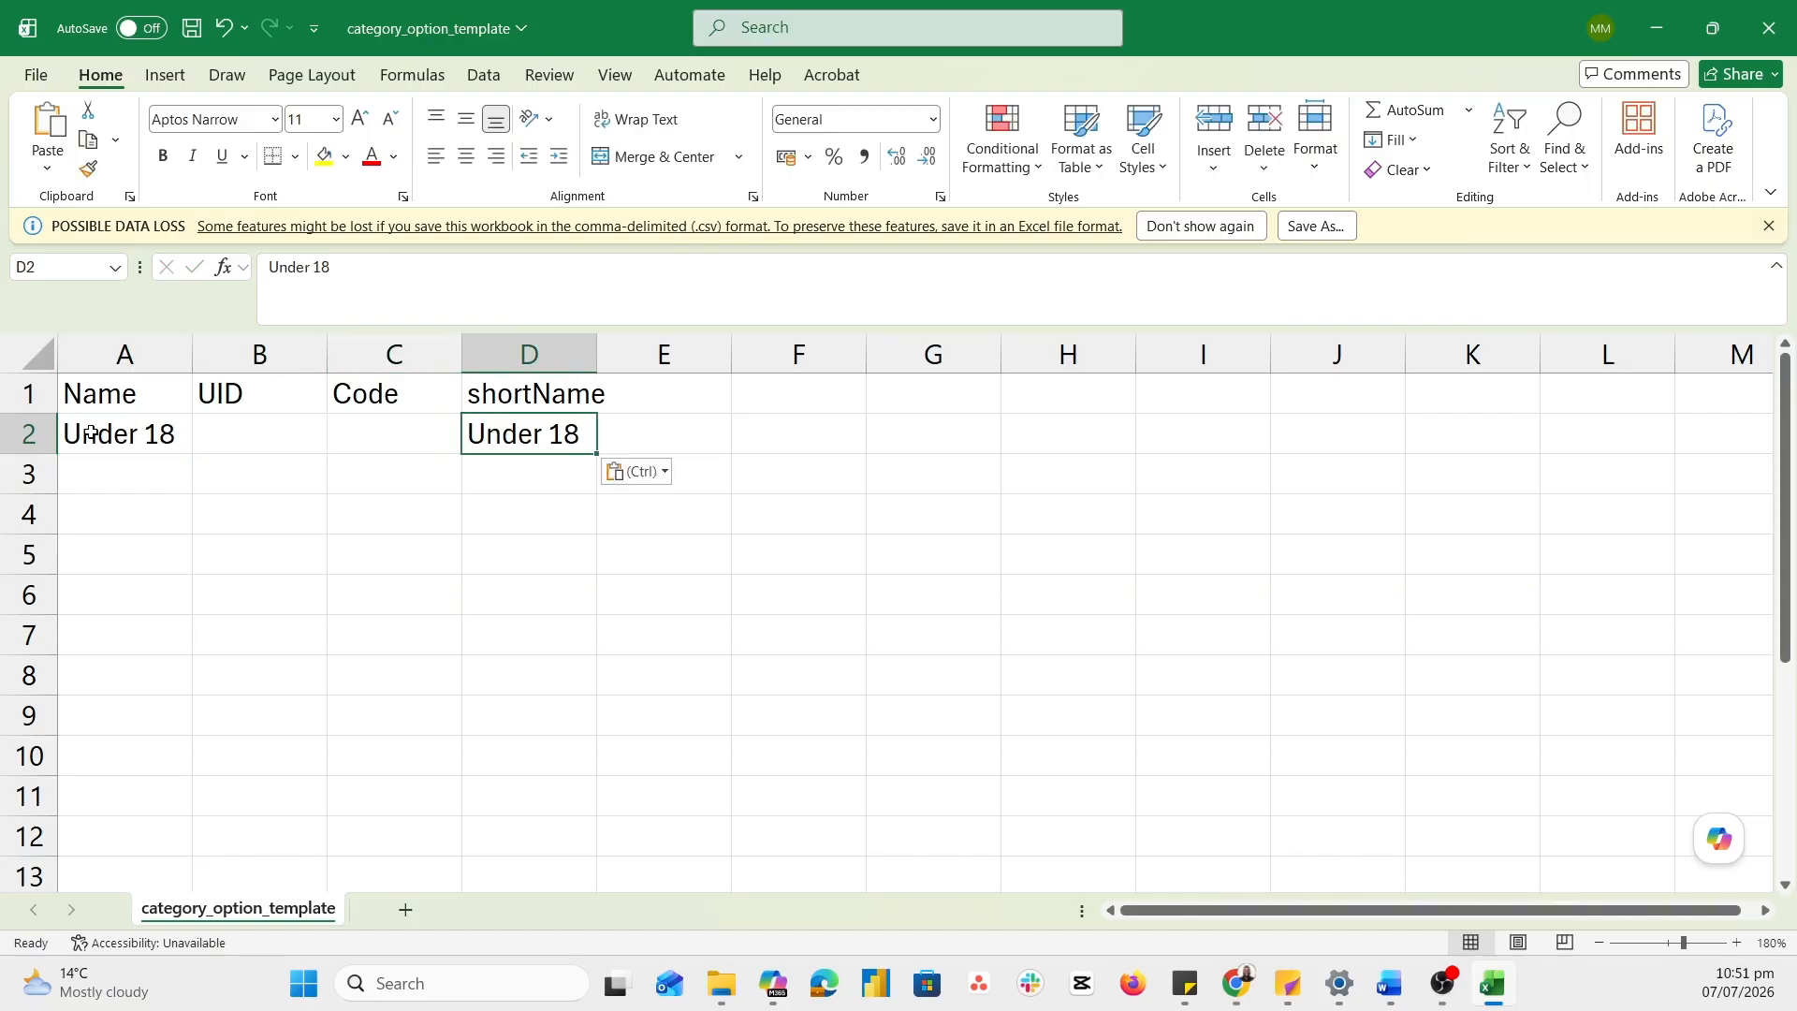
Fill row 3 with the category option "18 -45" as both the Name and the shortName
click(128, 480)
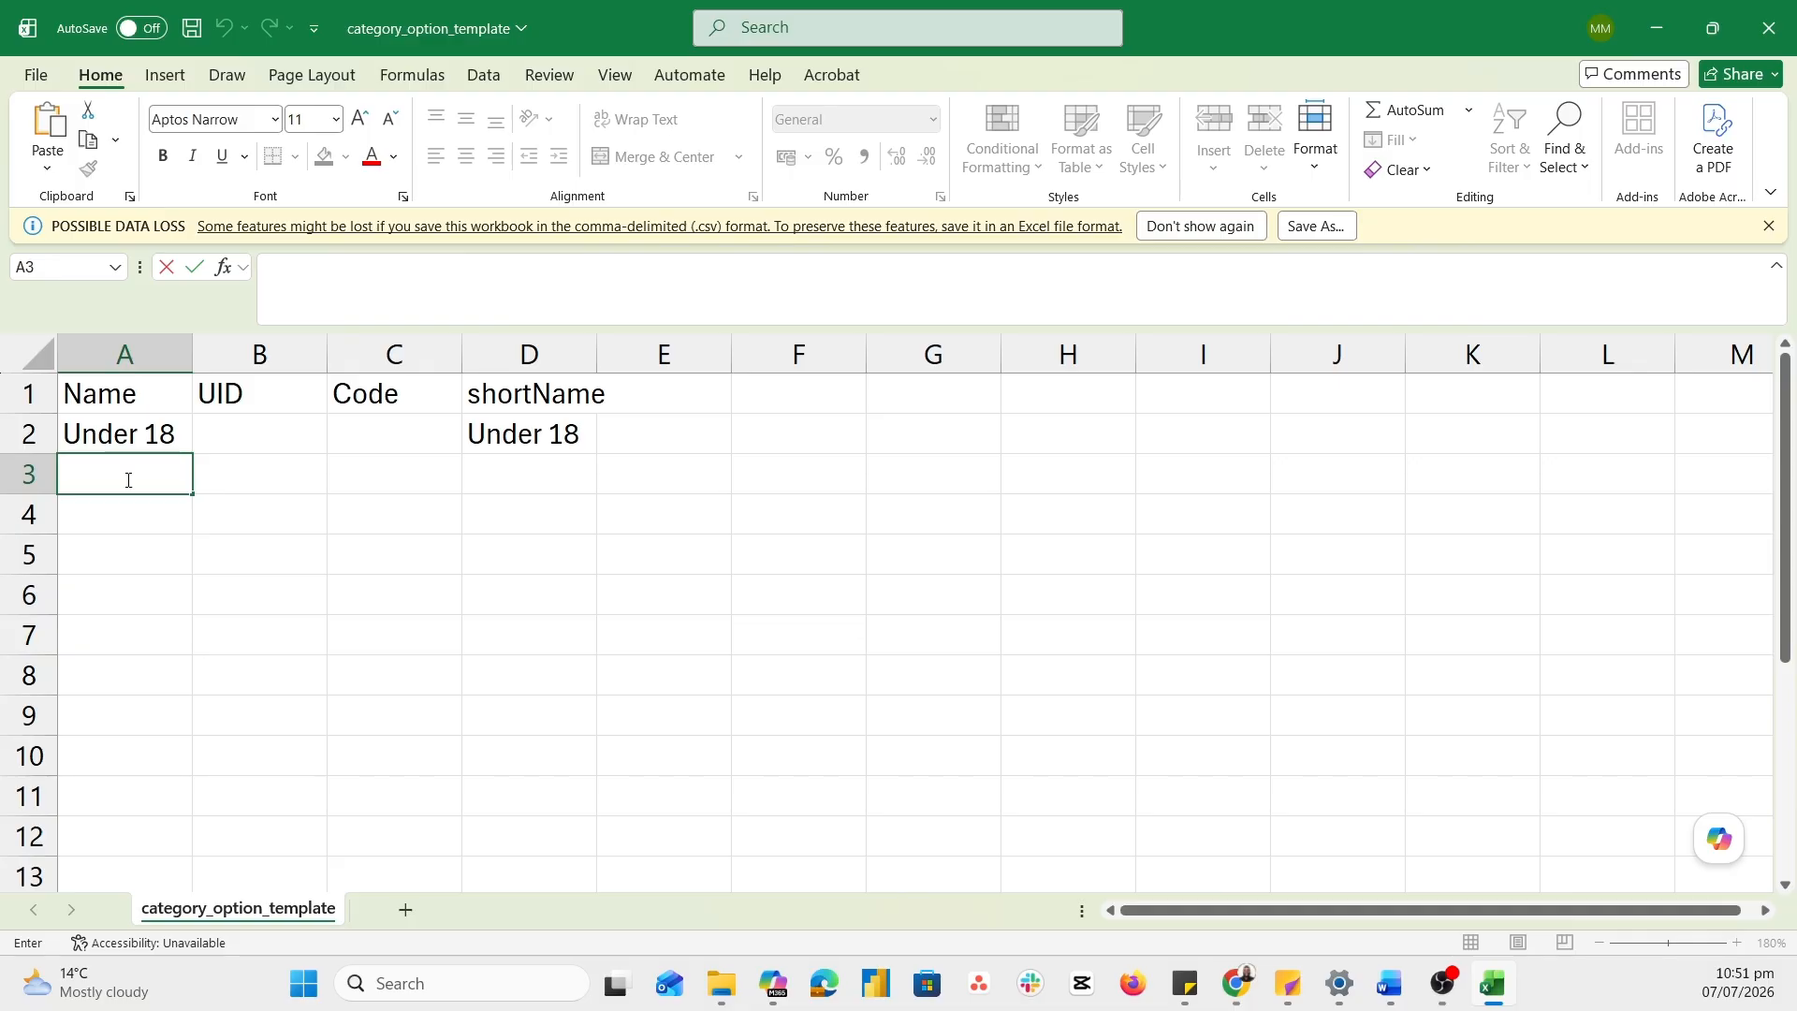
text(18 -45)
triple_click(128, 480)
key(ctrl+c)
key(Tab)
key(Tab)
key(Tab)
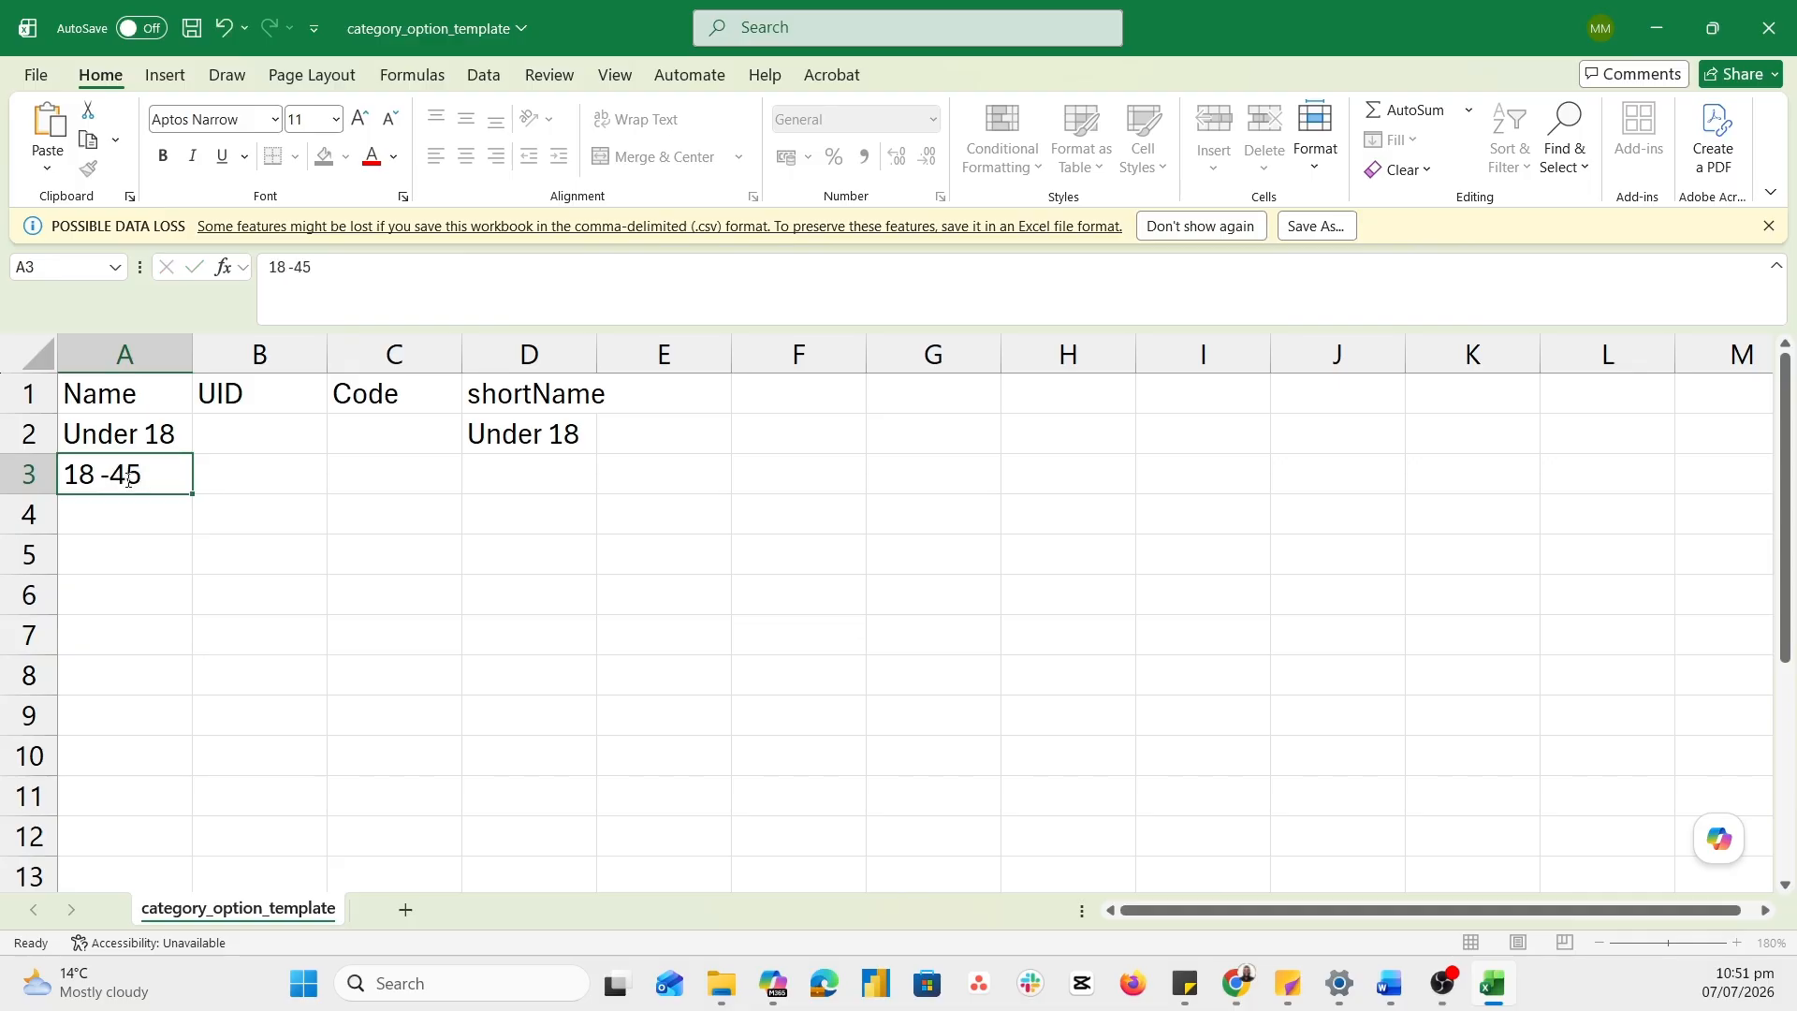
key(ctrl+v)
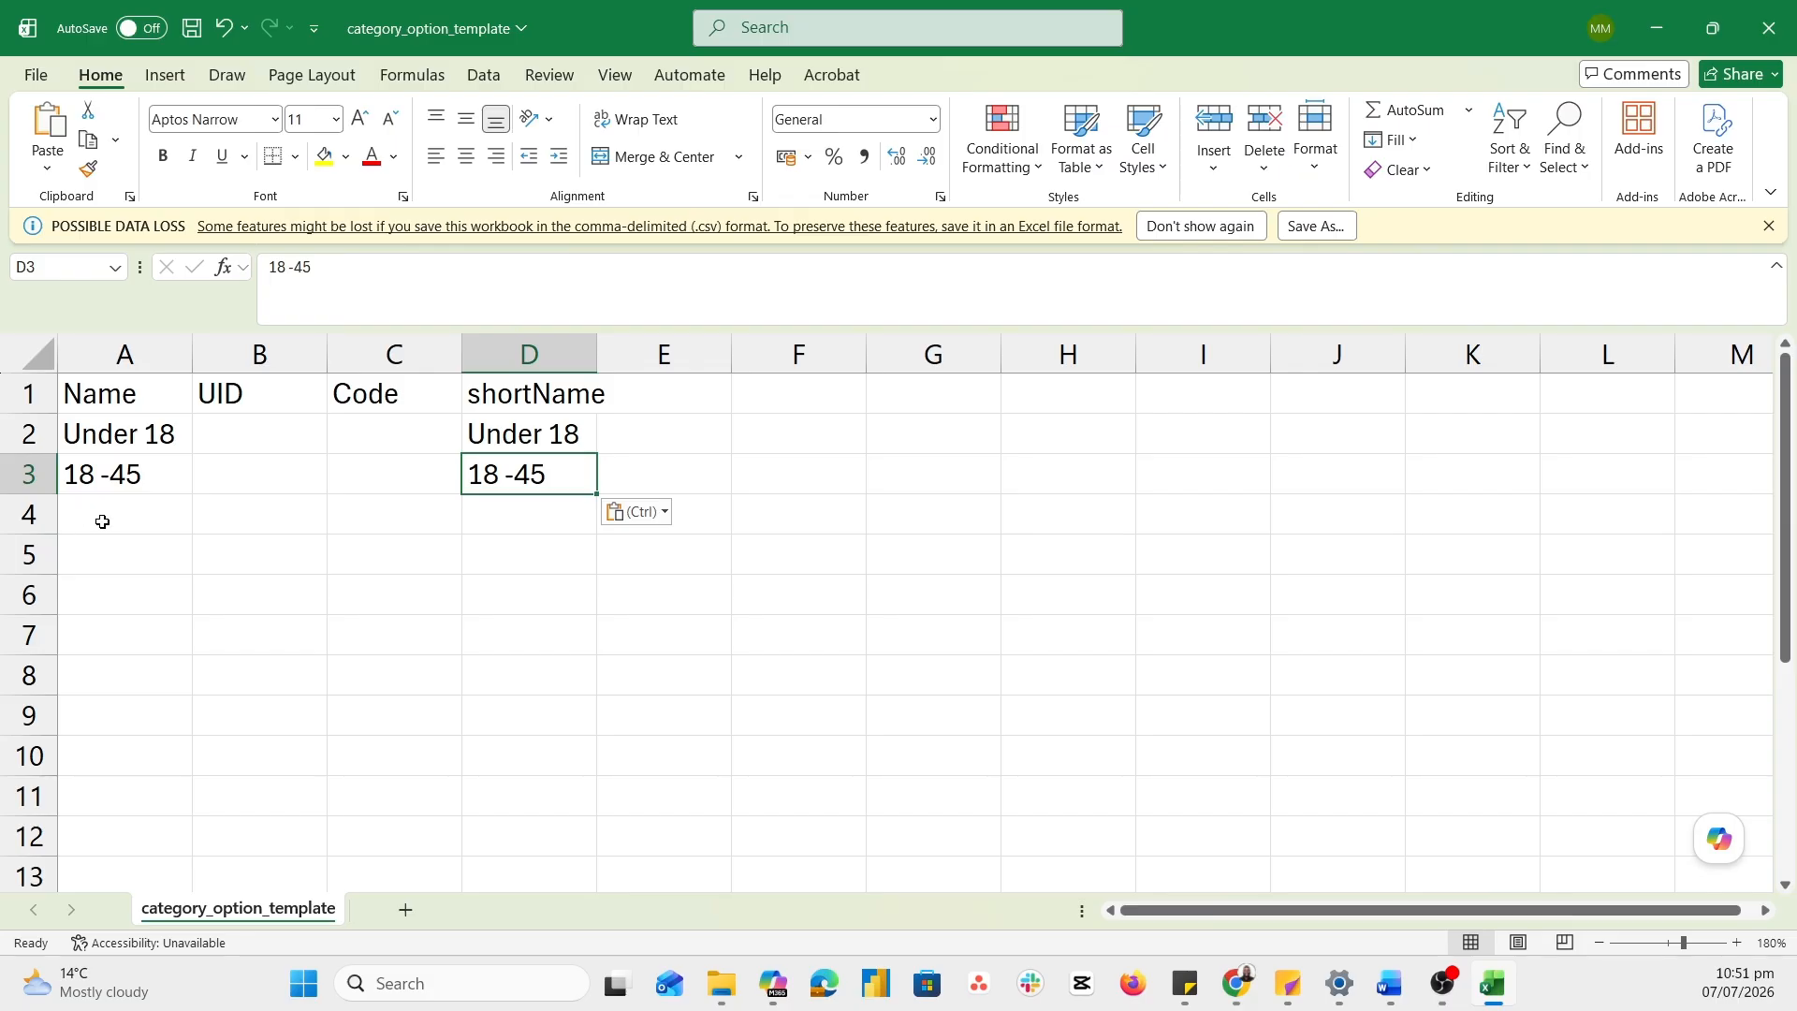
Fill row 4 with the category option "Over 45" as both the Name and the shortName
click(102, 520)
text(Over)
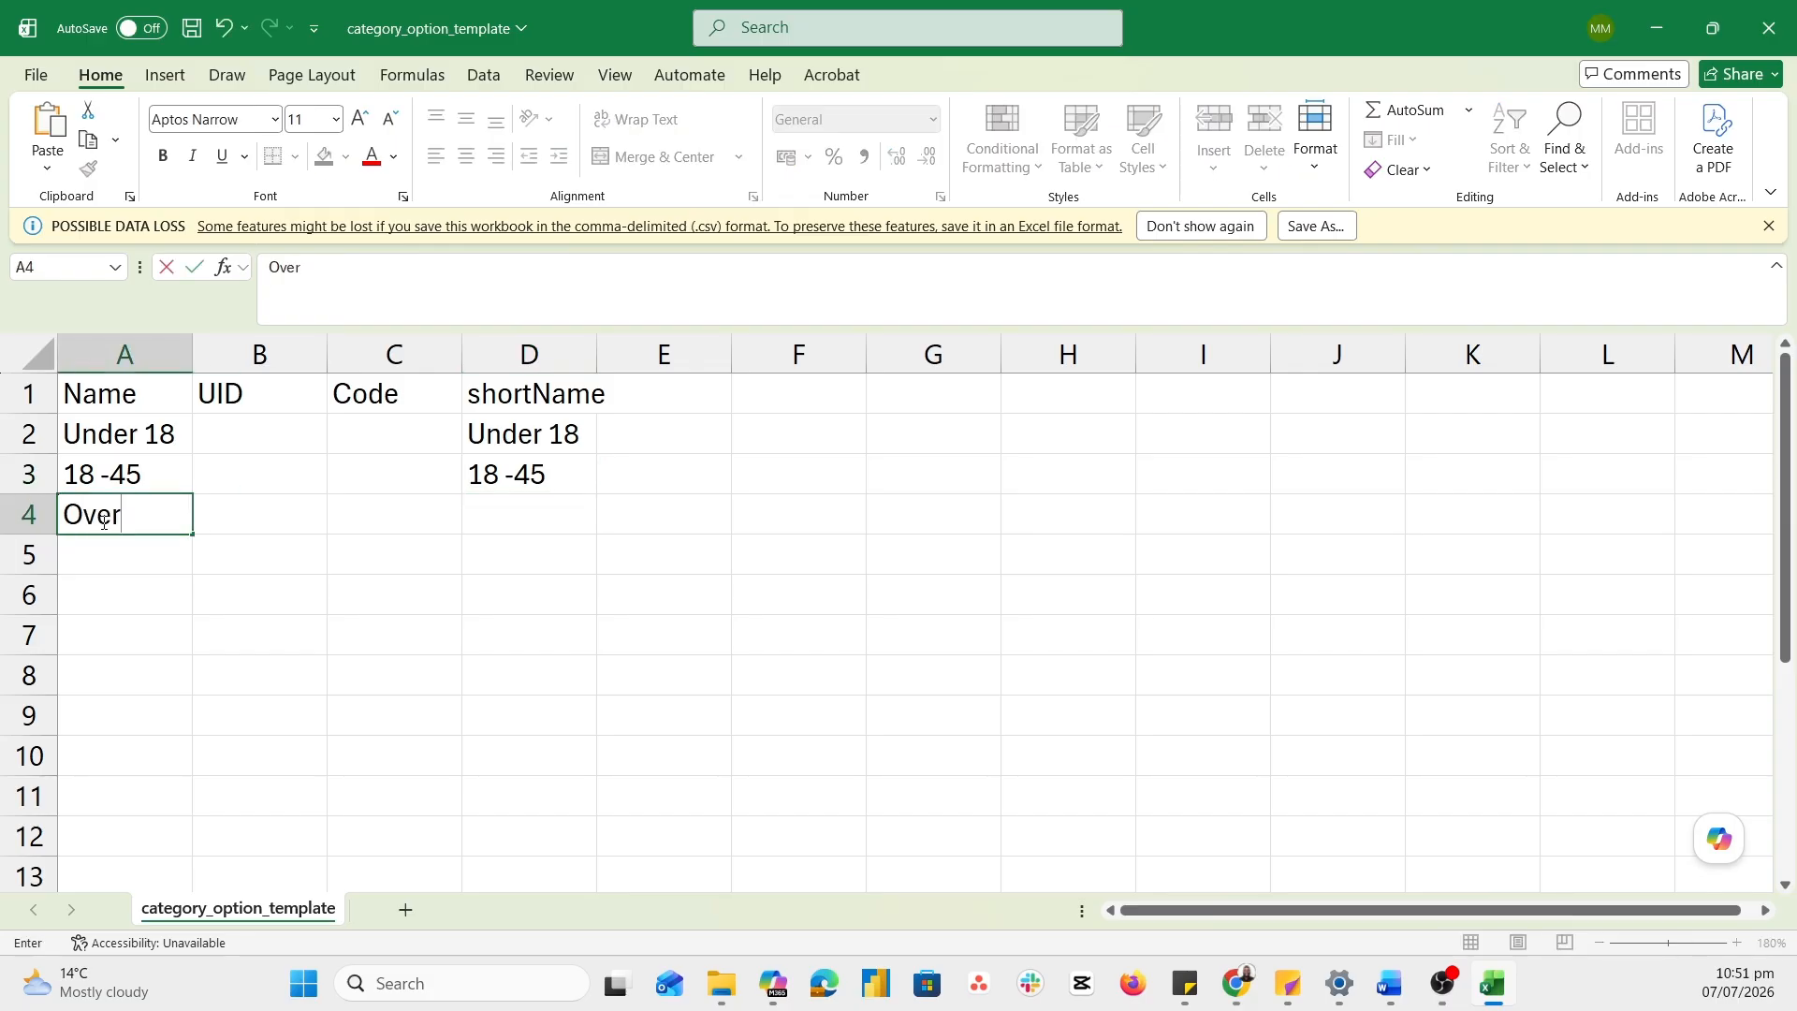
text( 45)
key(shift+Home)
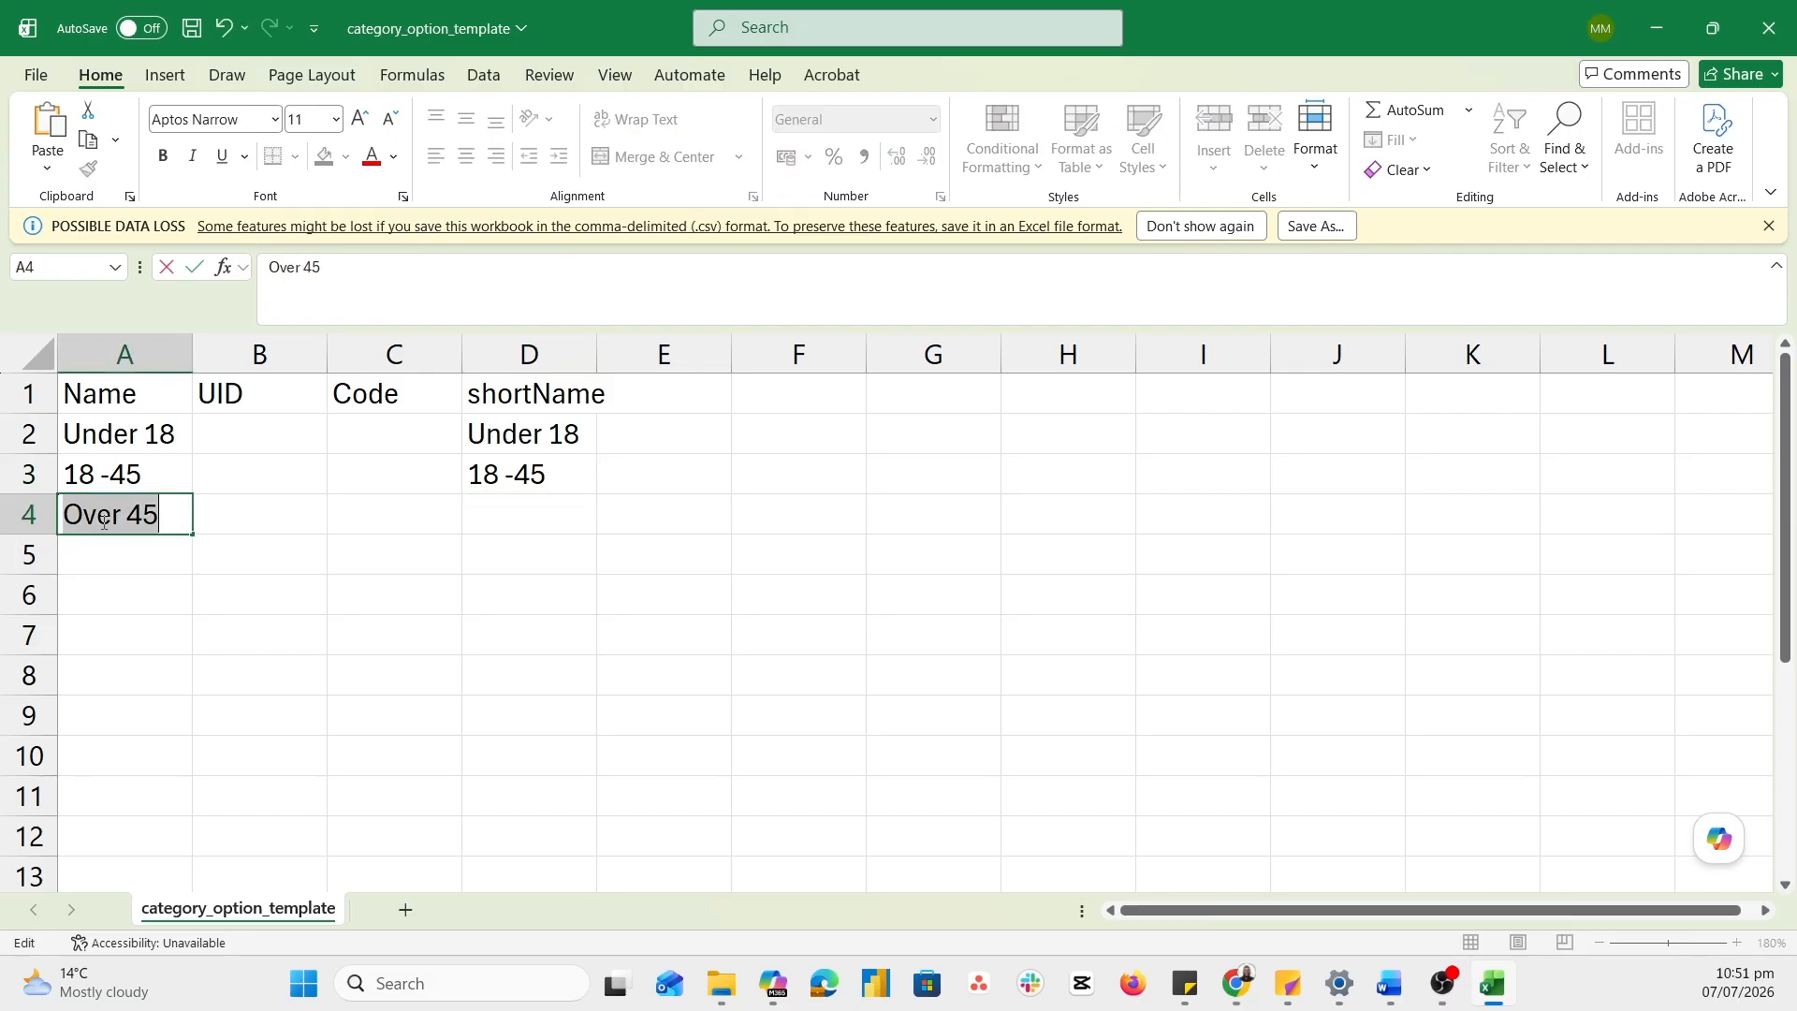
key(ctrl+c)
key(Tab)
key(Tab)
key(Tab)
key(ctrl+v)
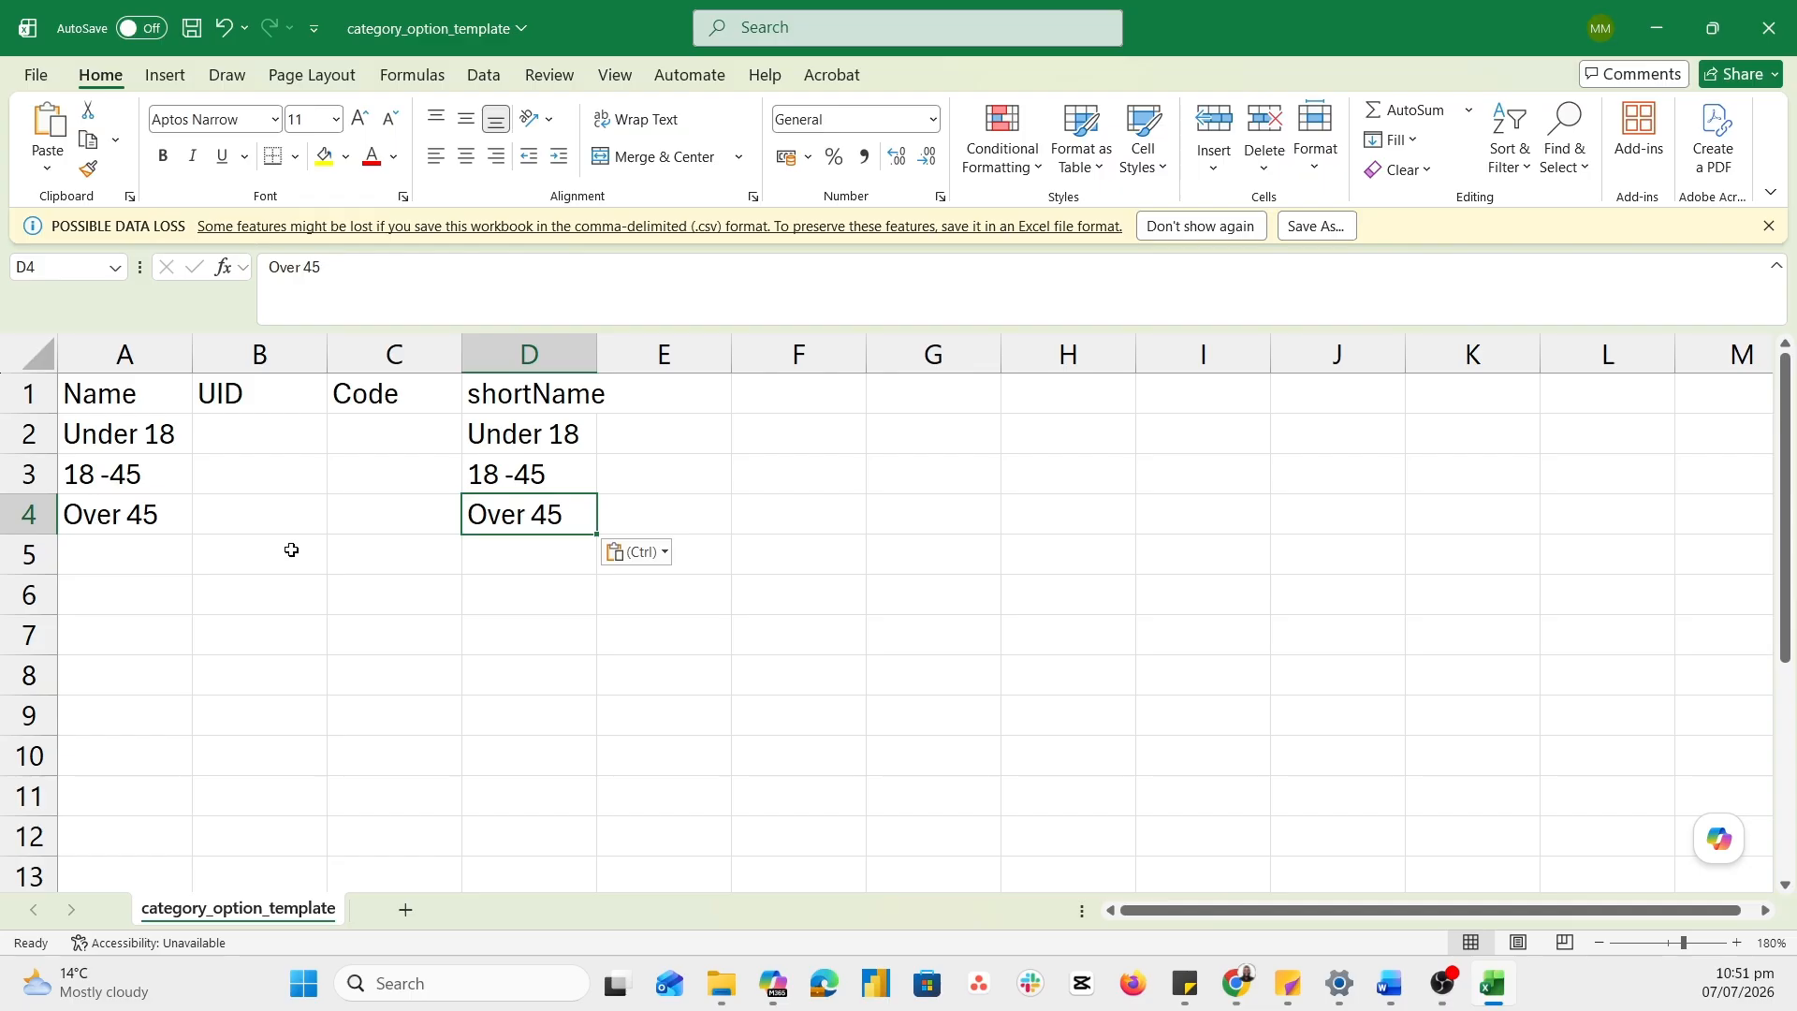
click(340, 648)
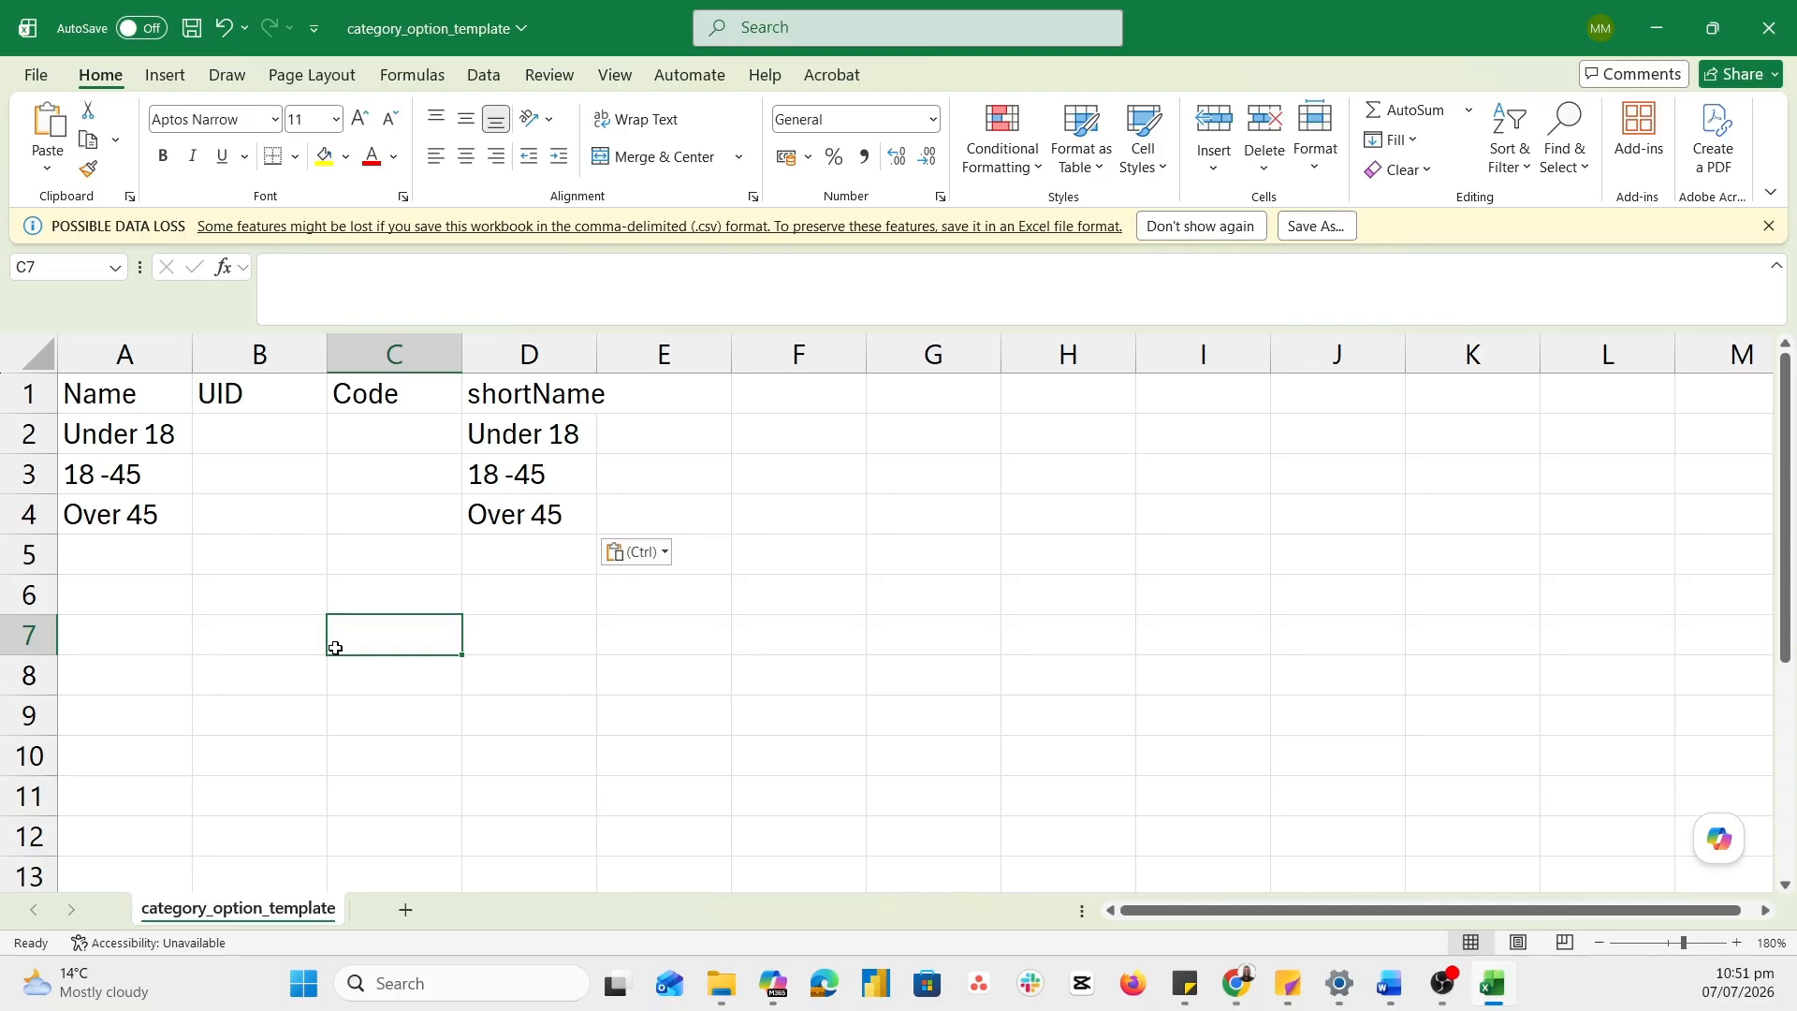
Save the age-group workbook as a CSV named category_option_age_groups in the 5. dataset folder and close it
click(35, 74)
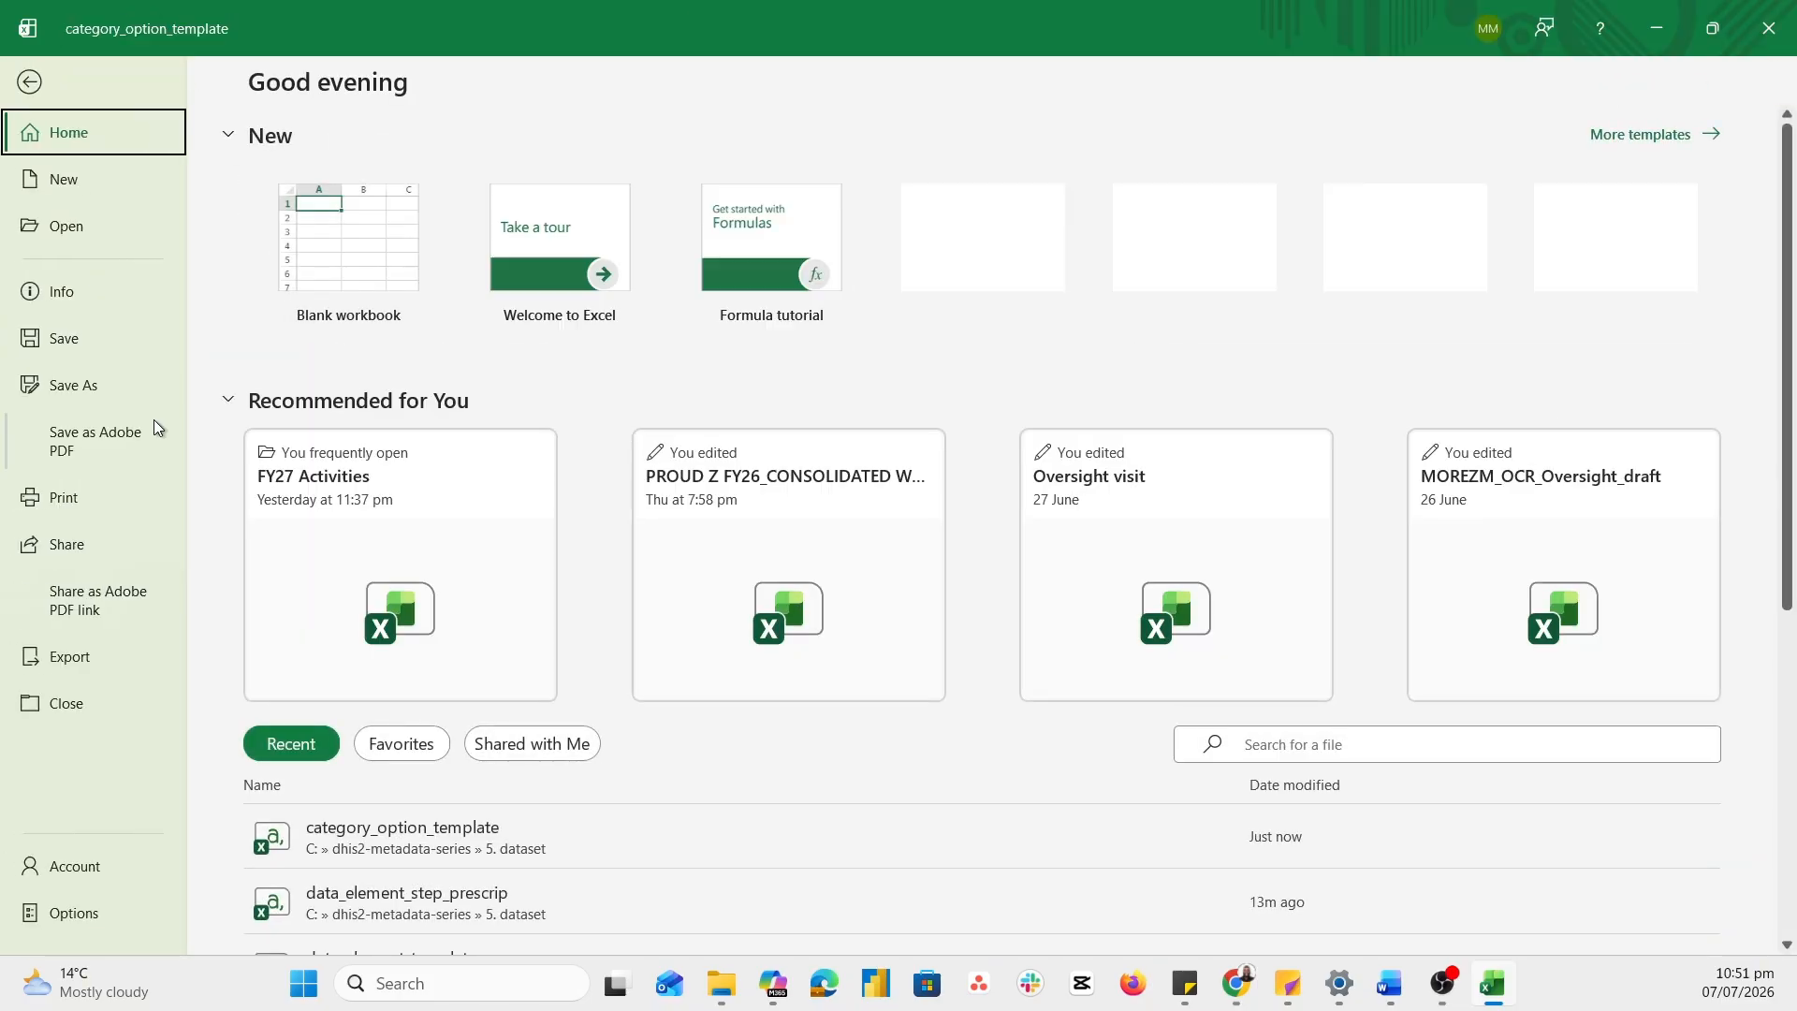
click(140, 386)
click(870, 178)
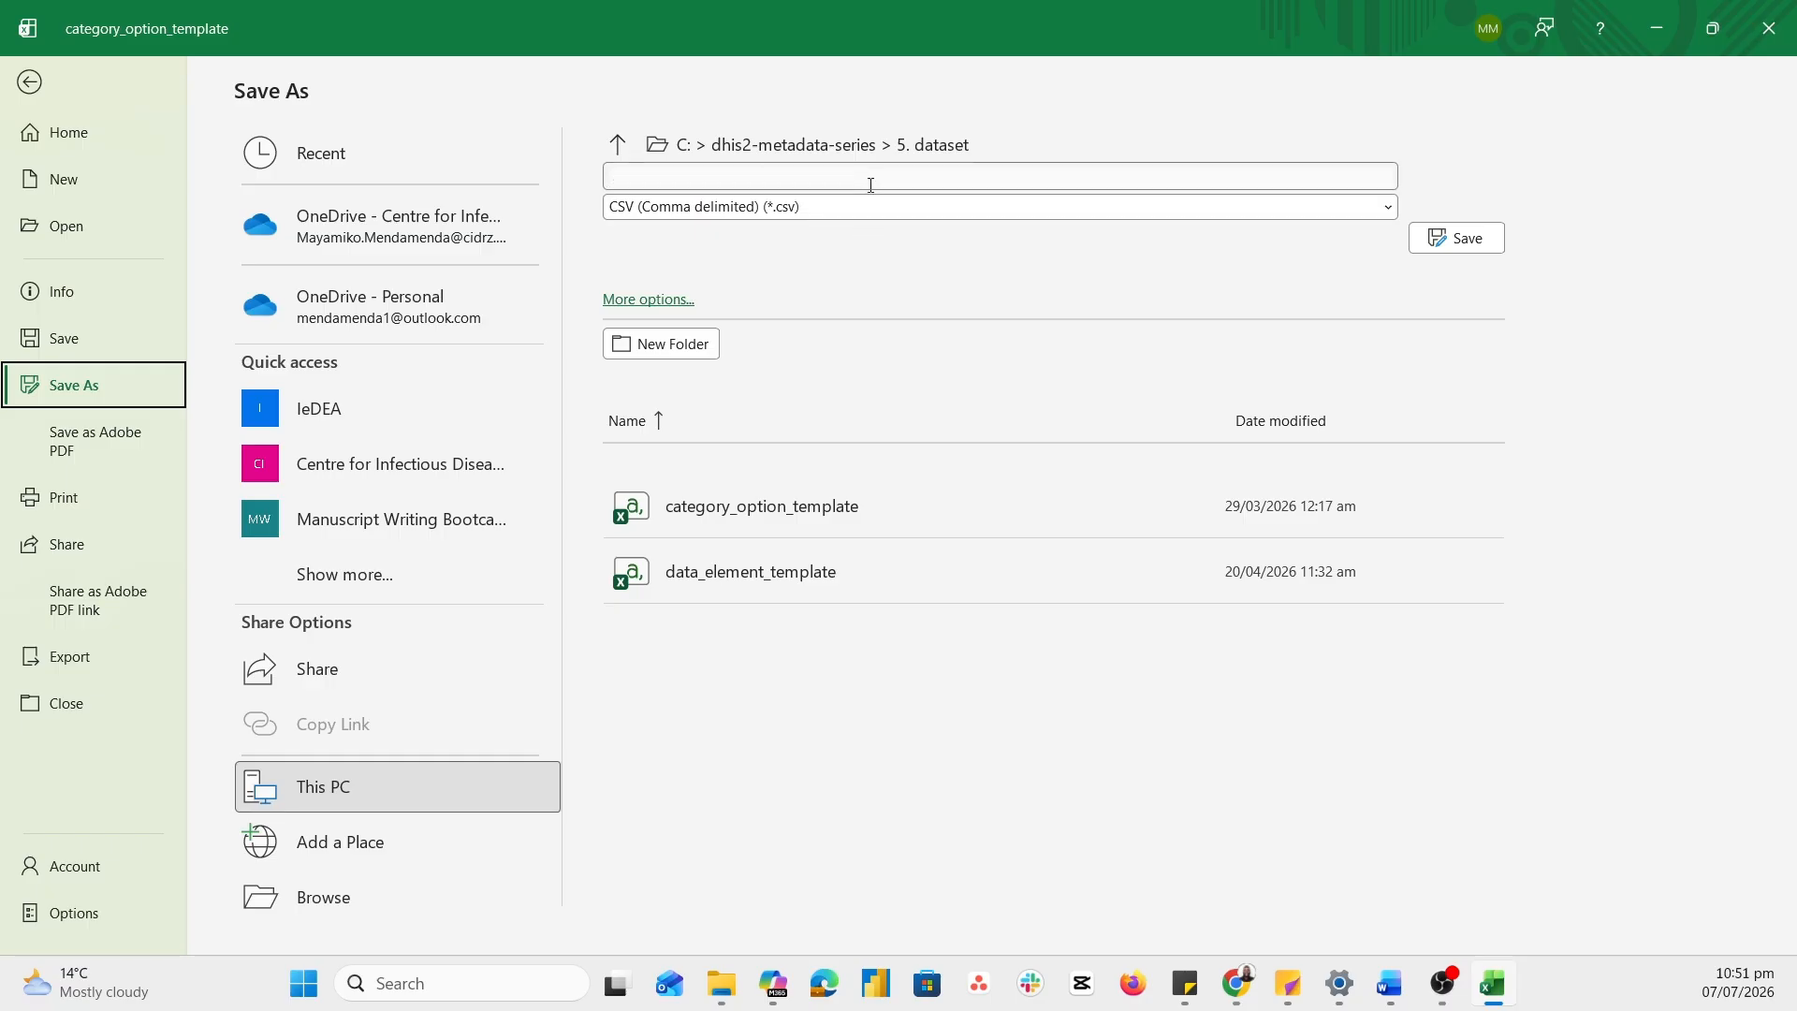
key(End)
key(BackSpace)
key(BackSpace)
key(BackSpace)
key(BackSpace)
key(BackSpace)
key(BackSpace)
key(BackSpace)
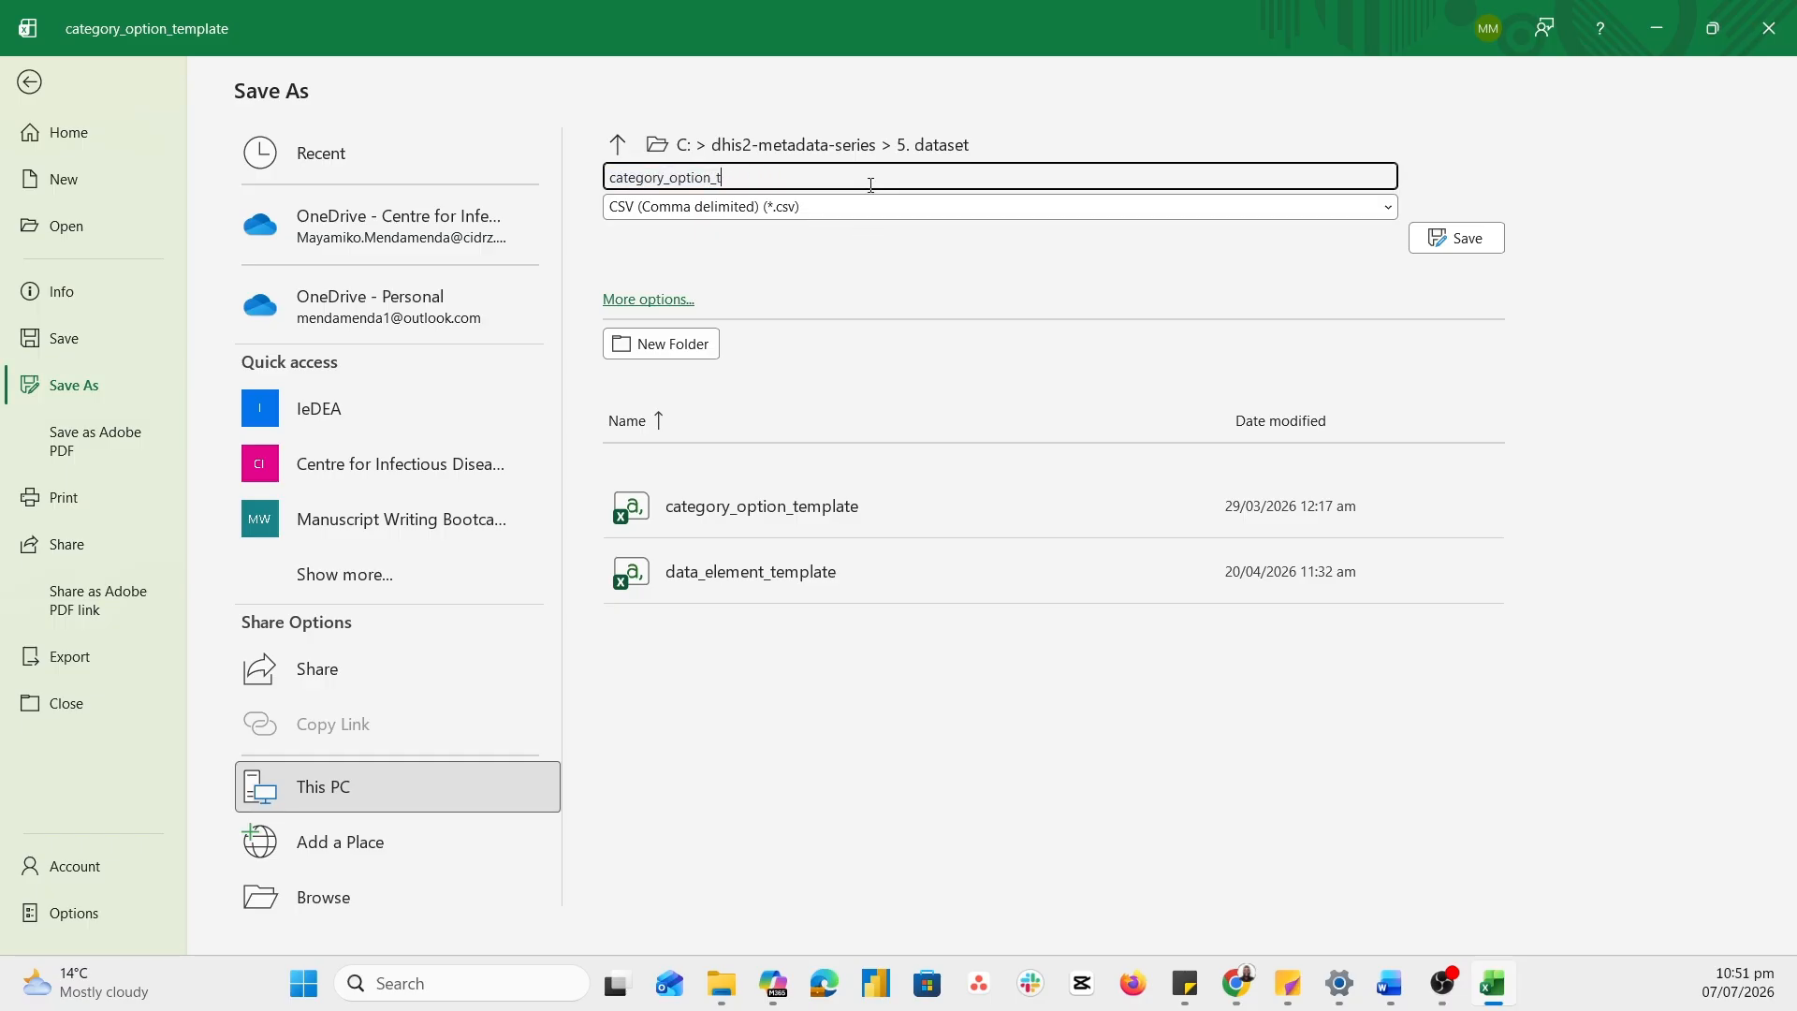
text(age_groups)
click(1464, 237)
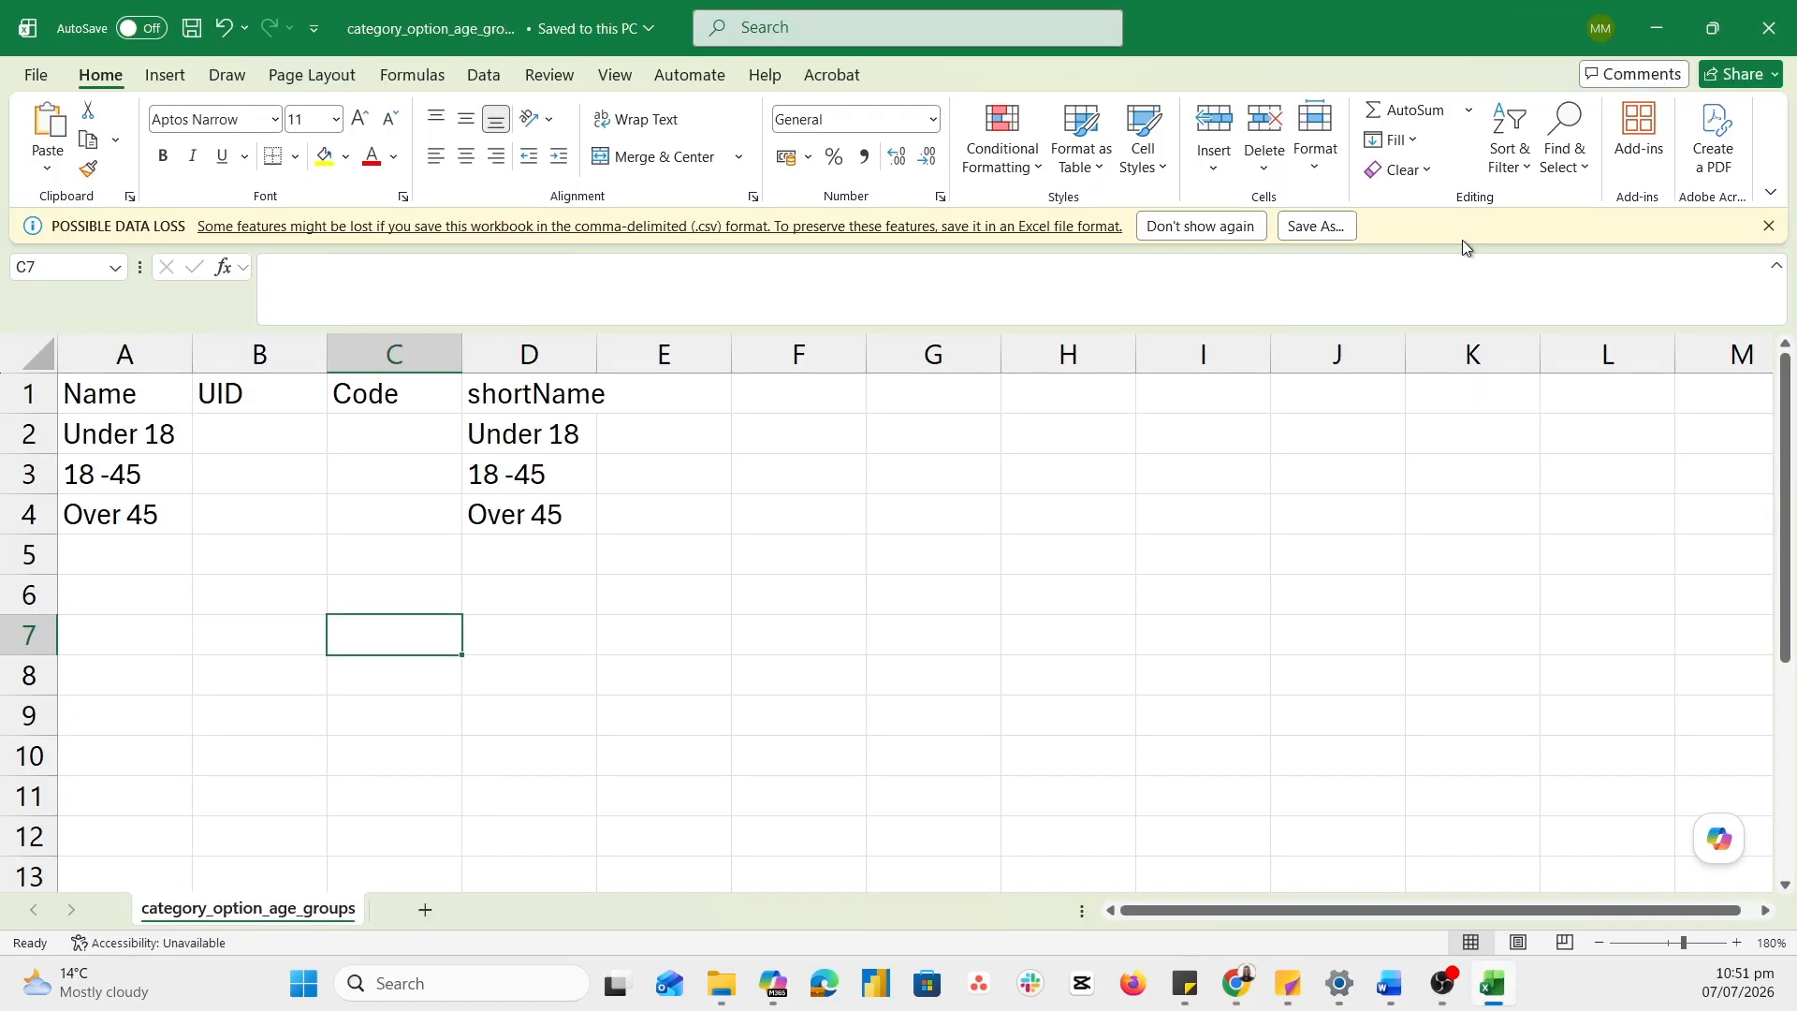
click(1770, 45)
Review the report form's Step Prescriptions section, switch to the data_element_template workbook in Excel and enlarge its view to 190%
scroll(1182, 659, down, 2)
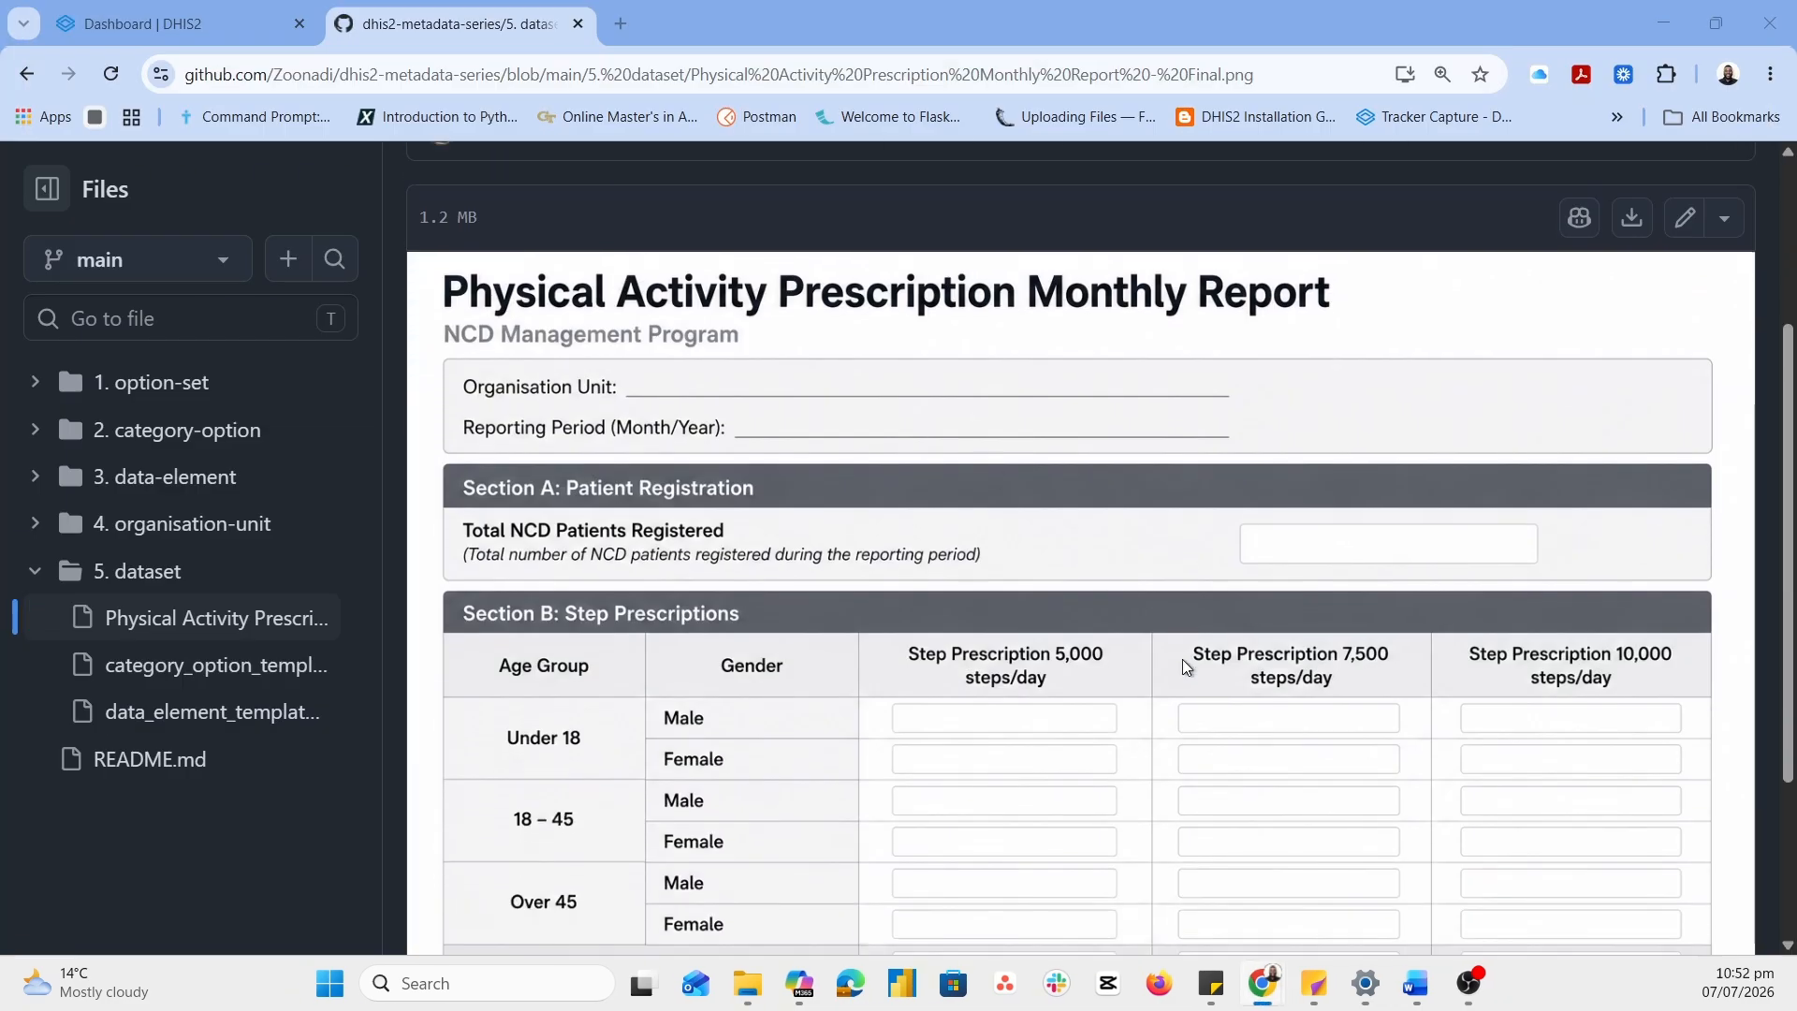
scroll(1181, 658, down, 2)
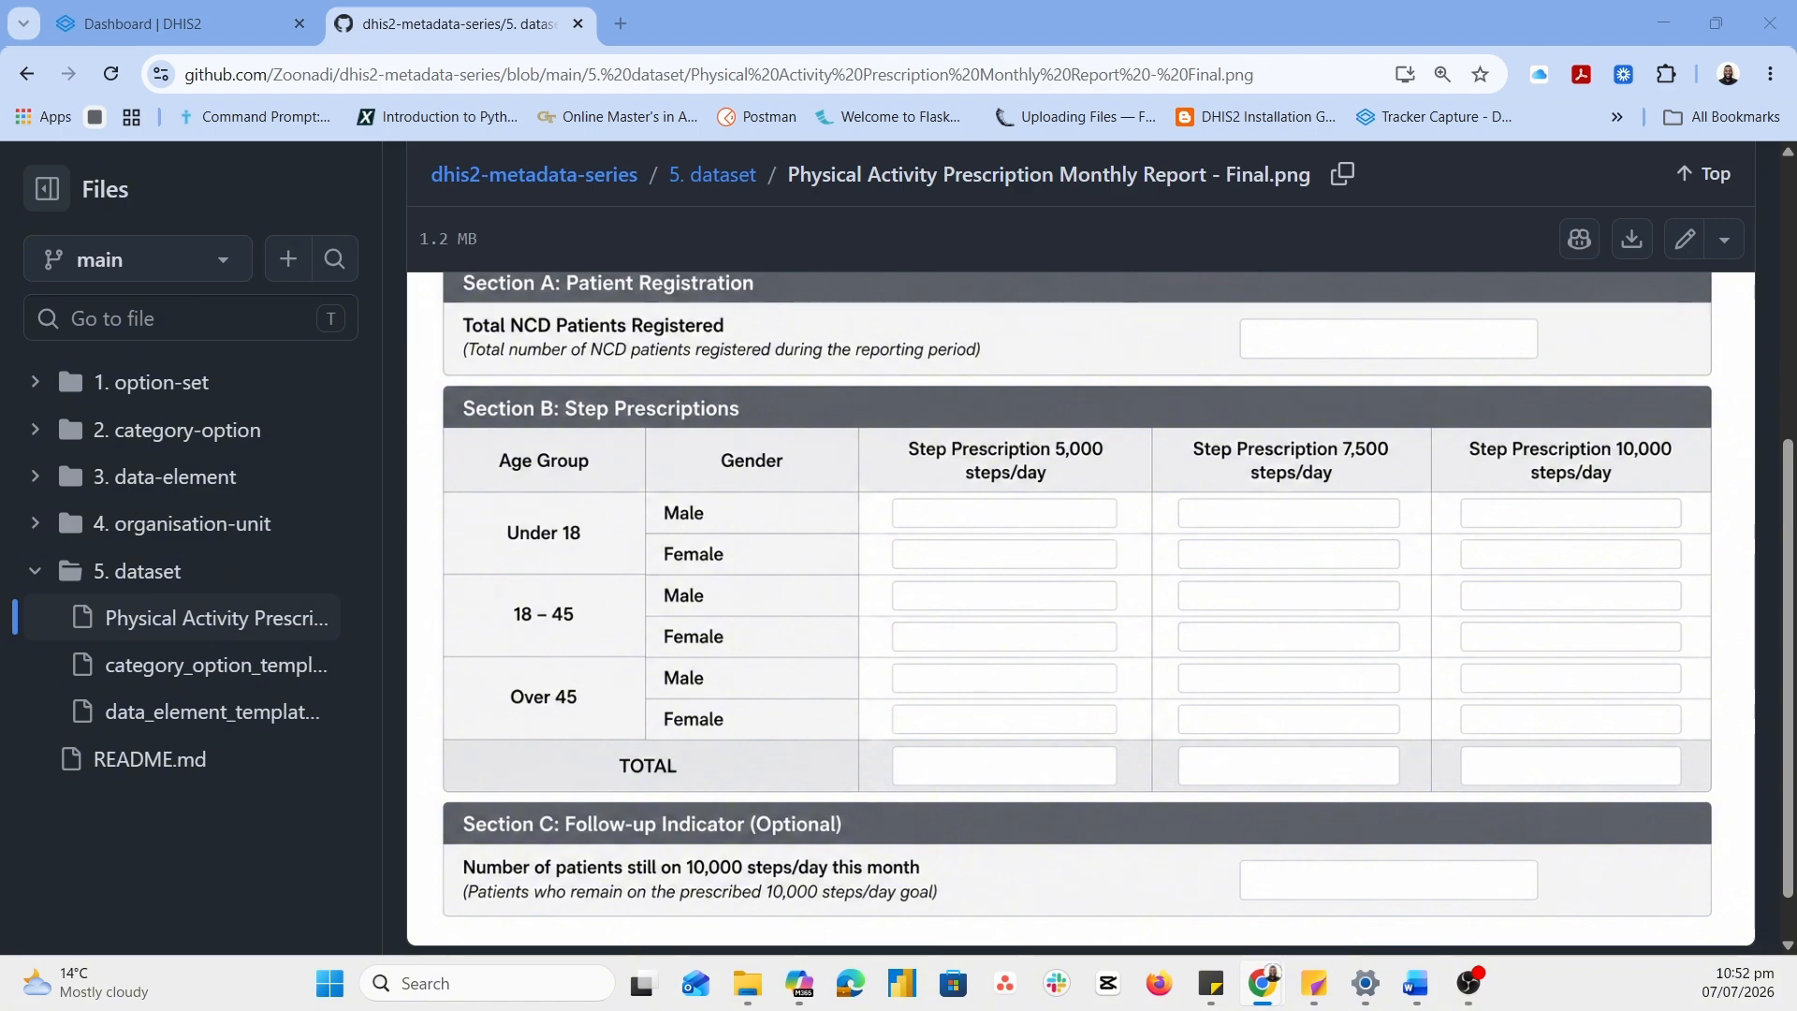
key(alt+Tab)
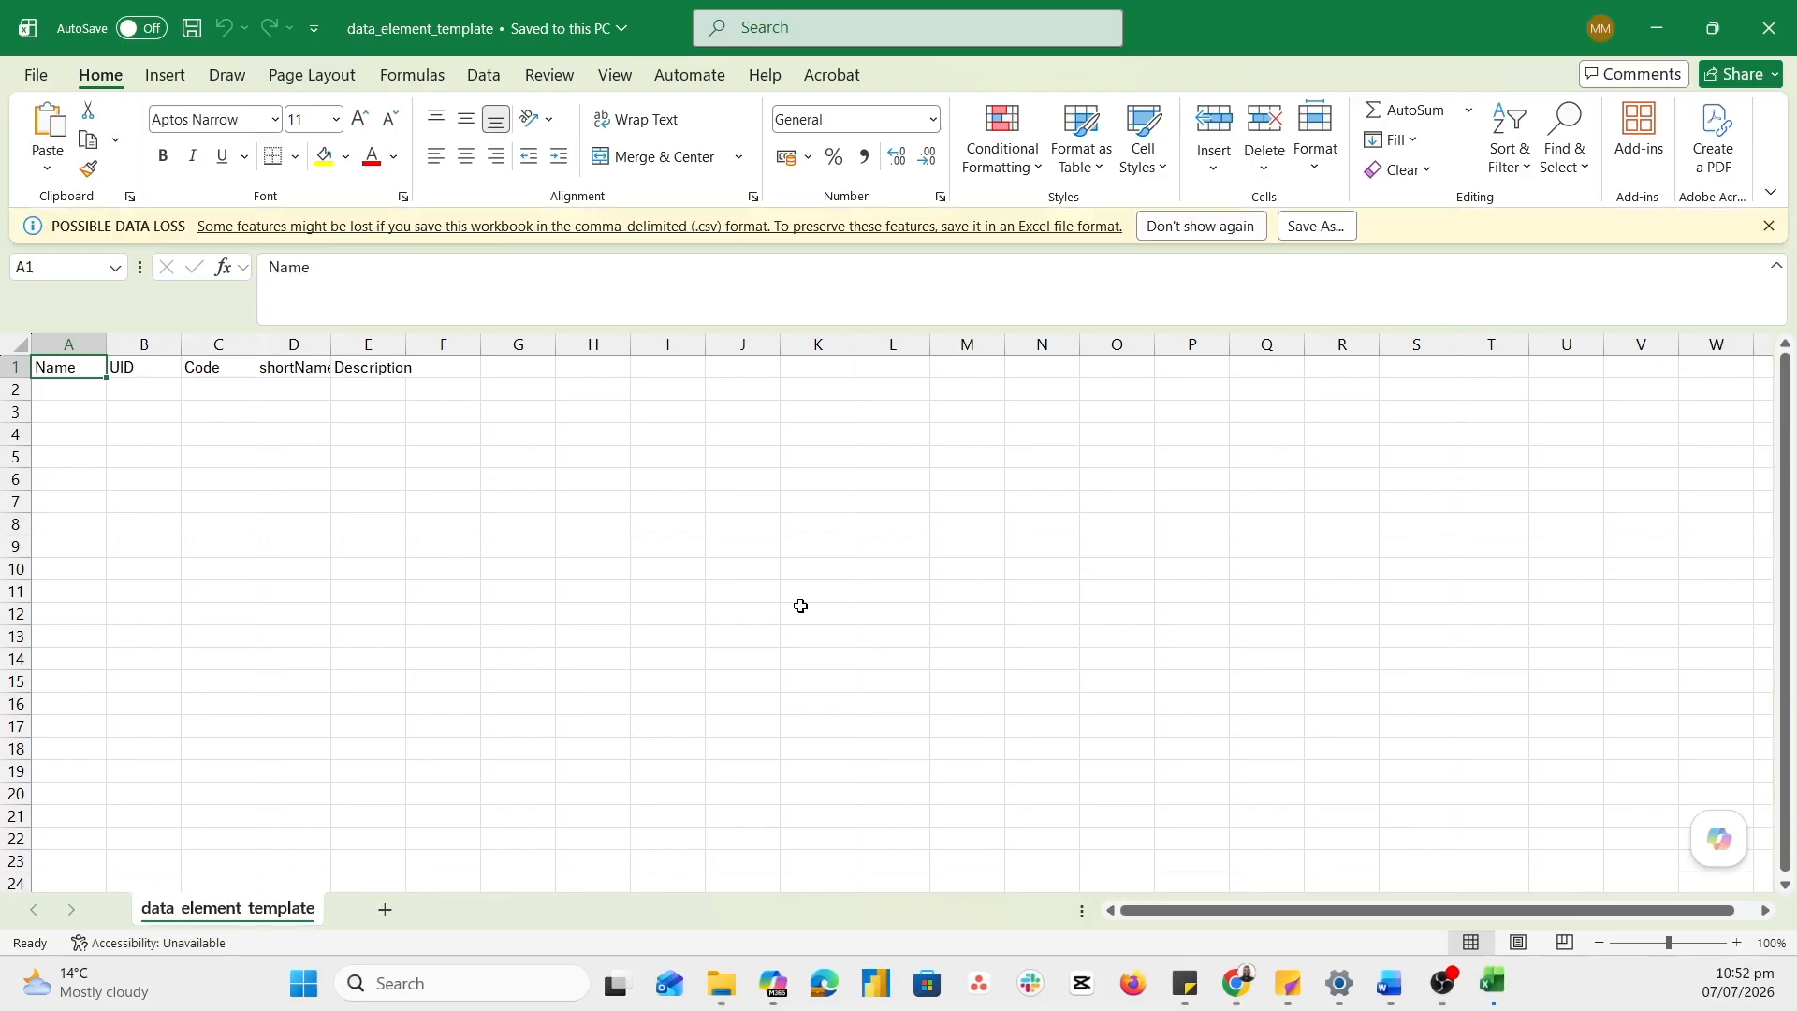
key(alt+Tab)
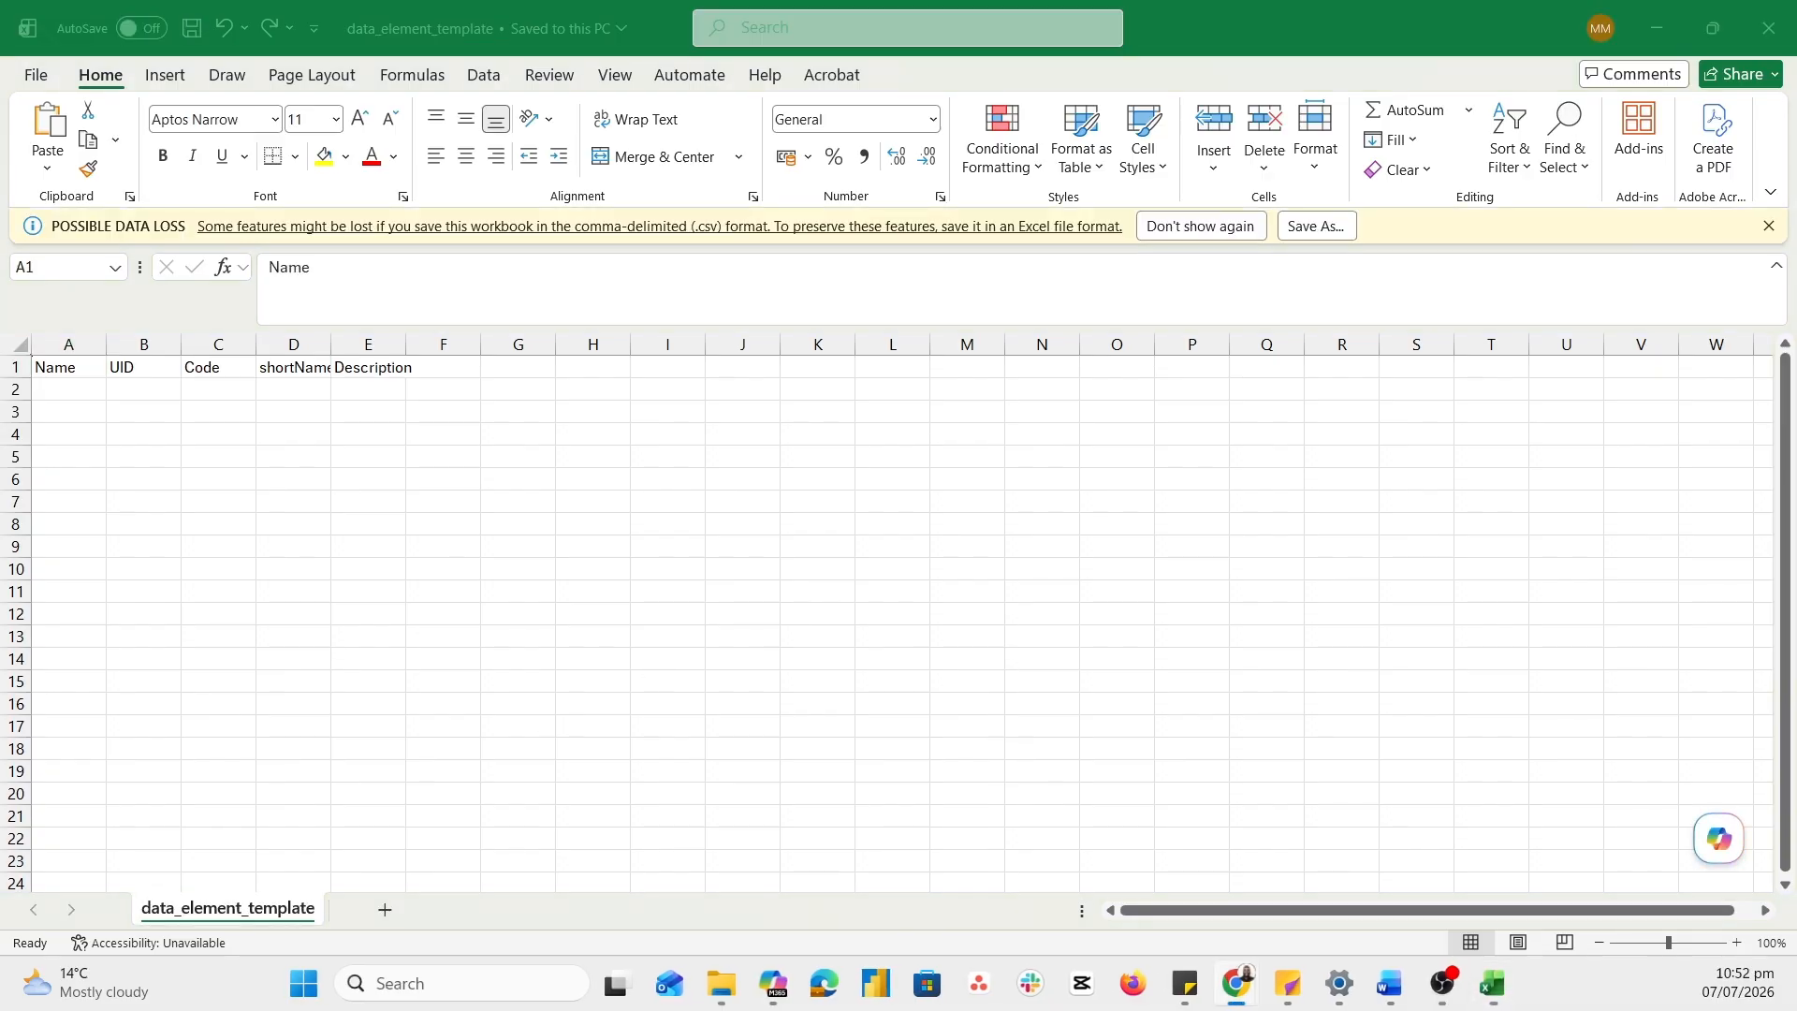
click(1739, 943)
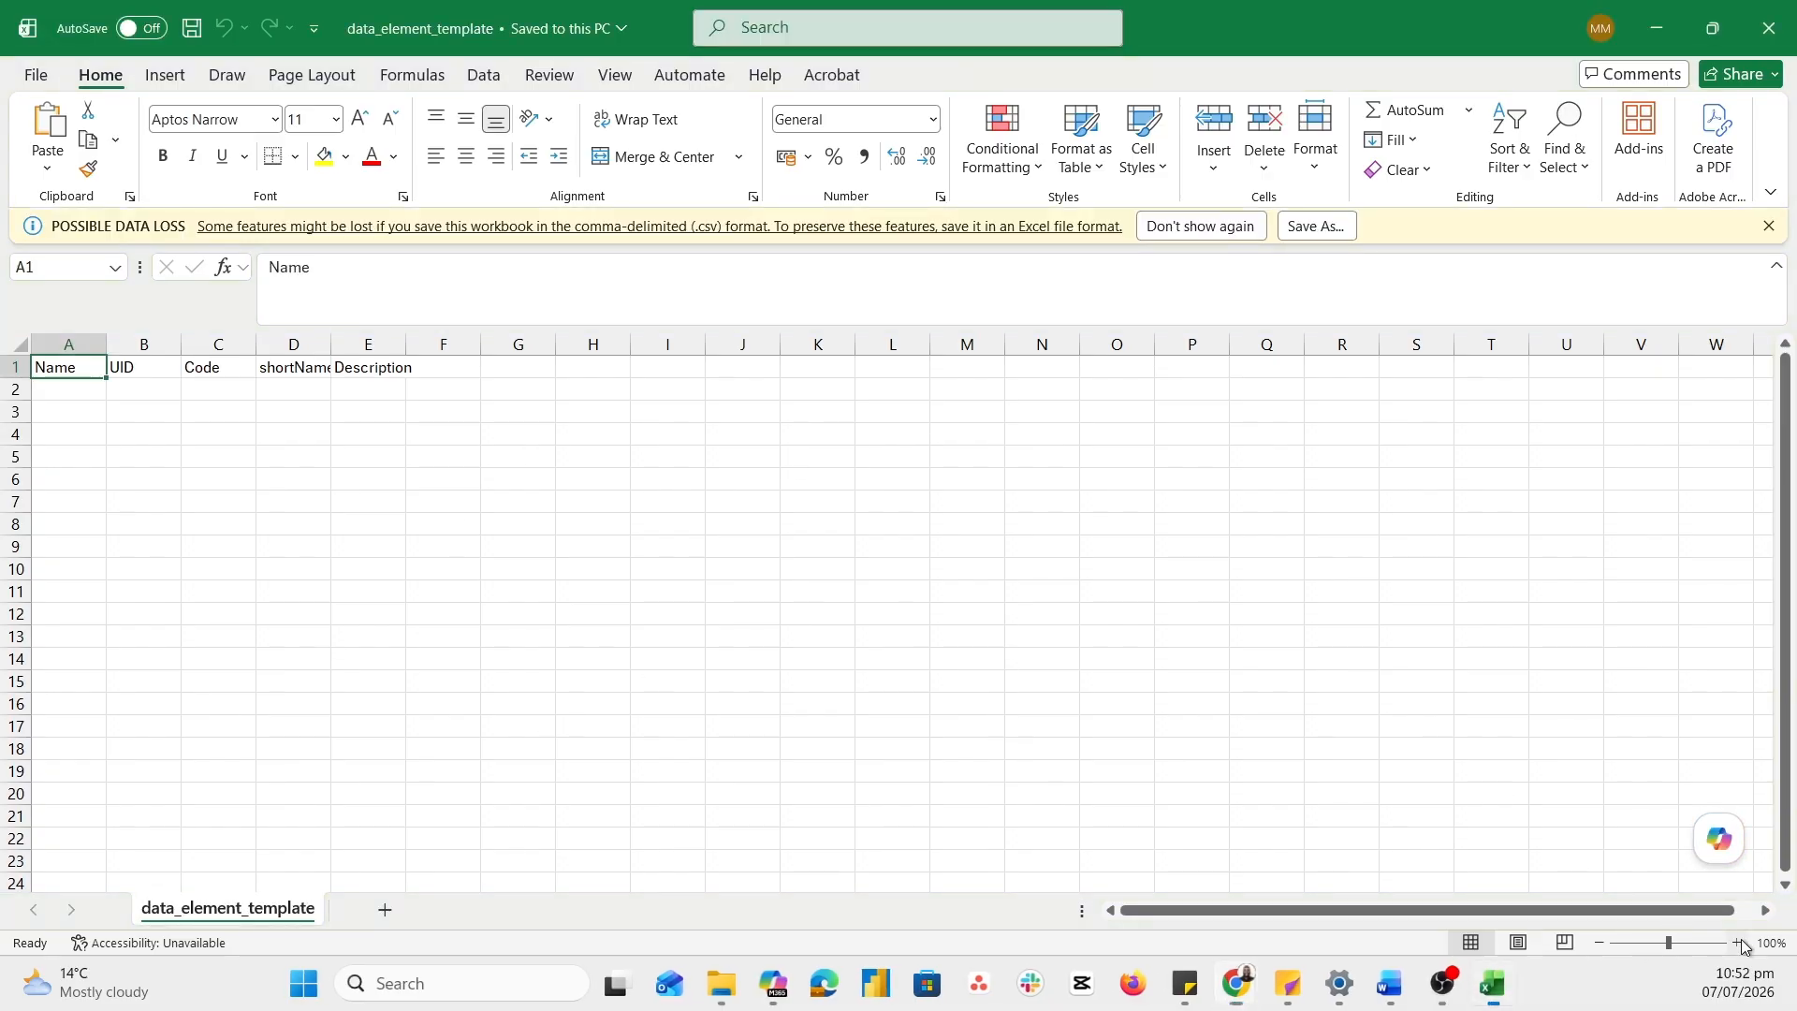
click(1739, 943)
click(1739, 943)
click(1739, 943)
click(1739, 943)
click(1738, 944)
click(1739, 943)
click(1738, 943)
click(1738, 943)
click(1738, 943)
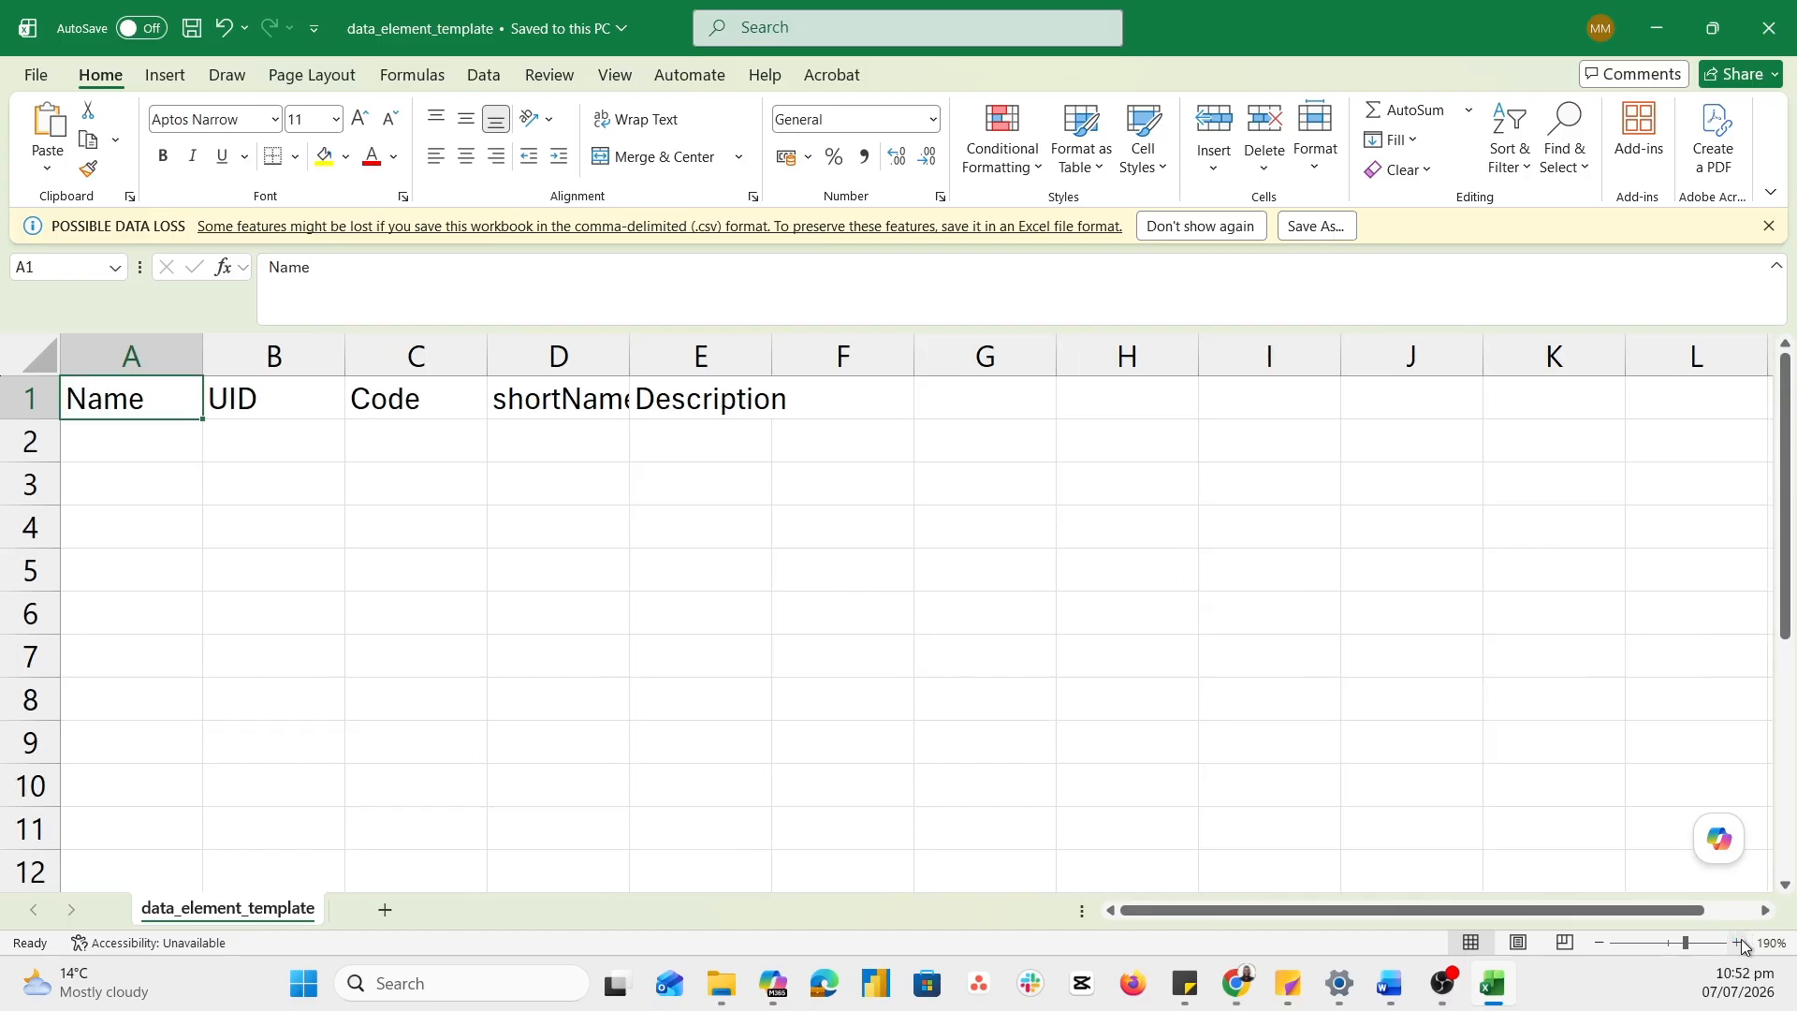
Enter "Step Prescription 5,000 steps/day" as the data element Name in row 2
double_click(129, 440)
text(St)
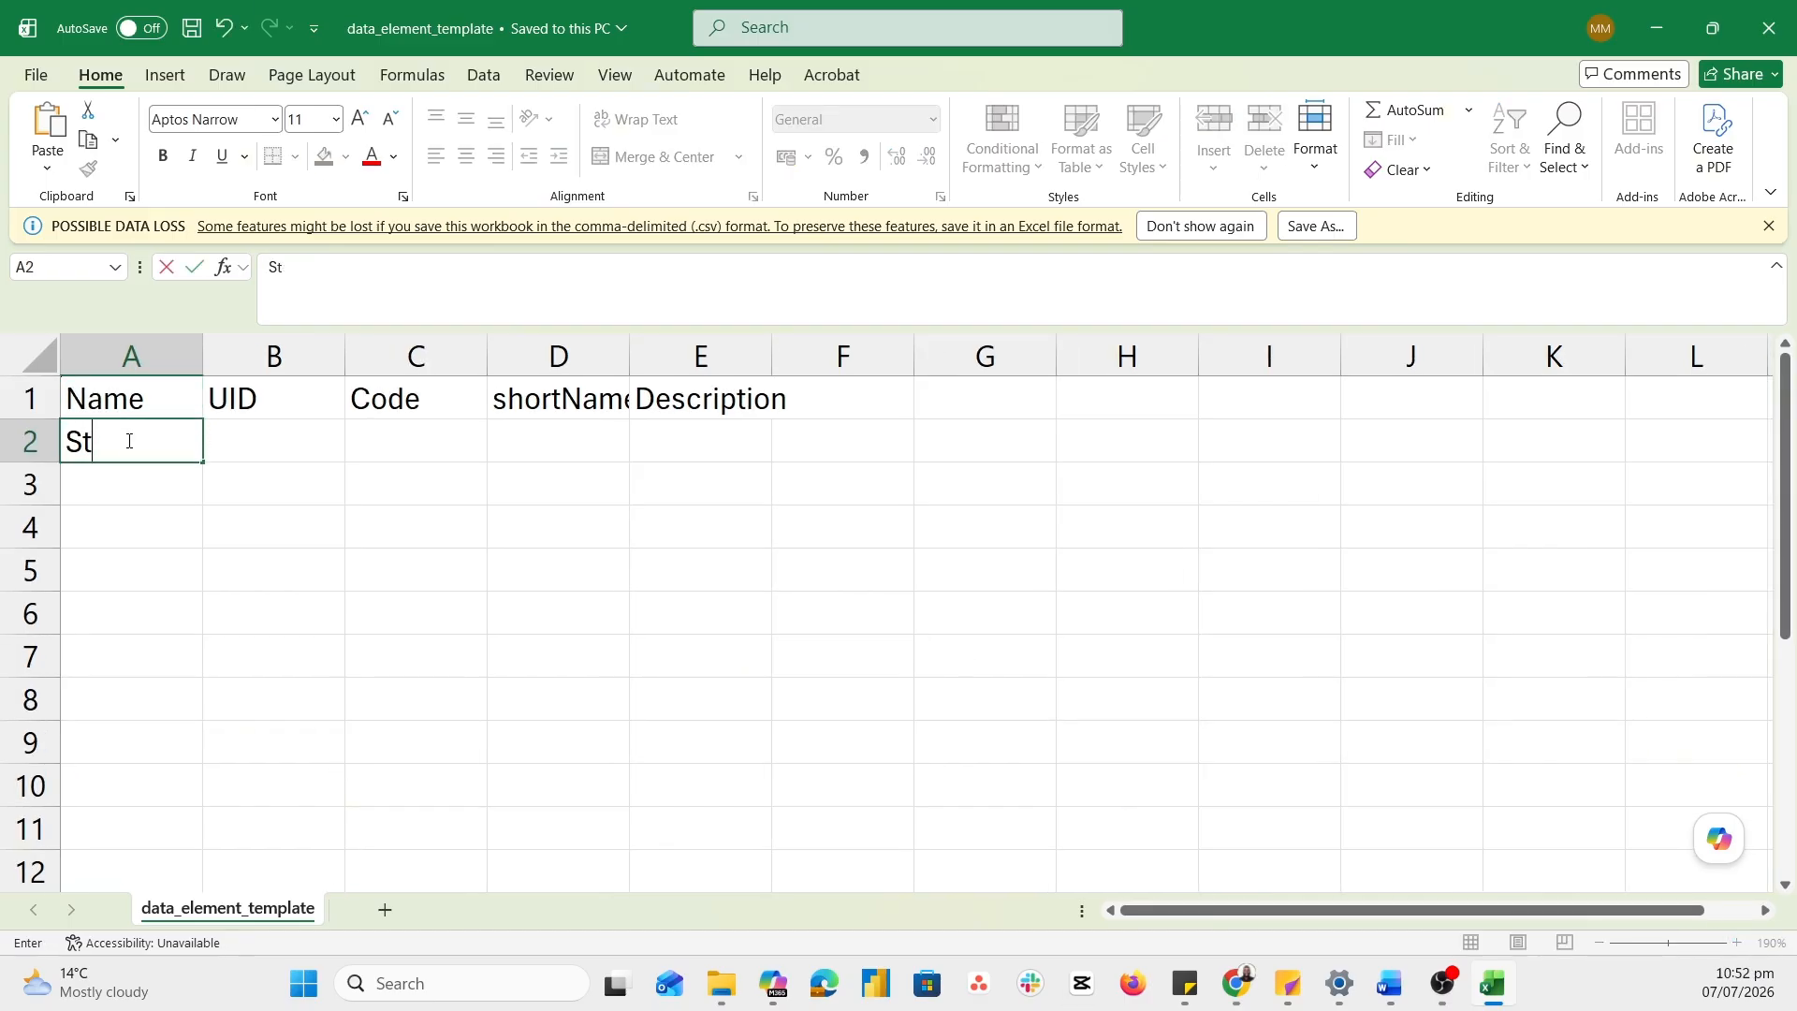
text(ep Pres)
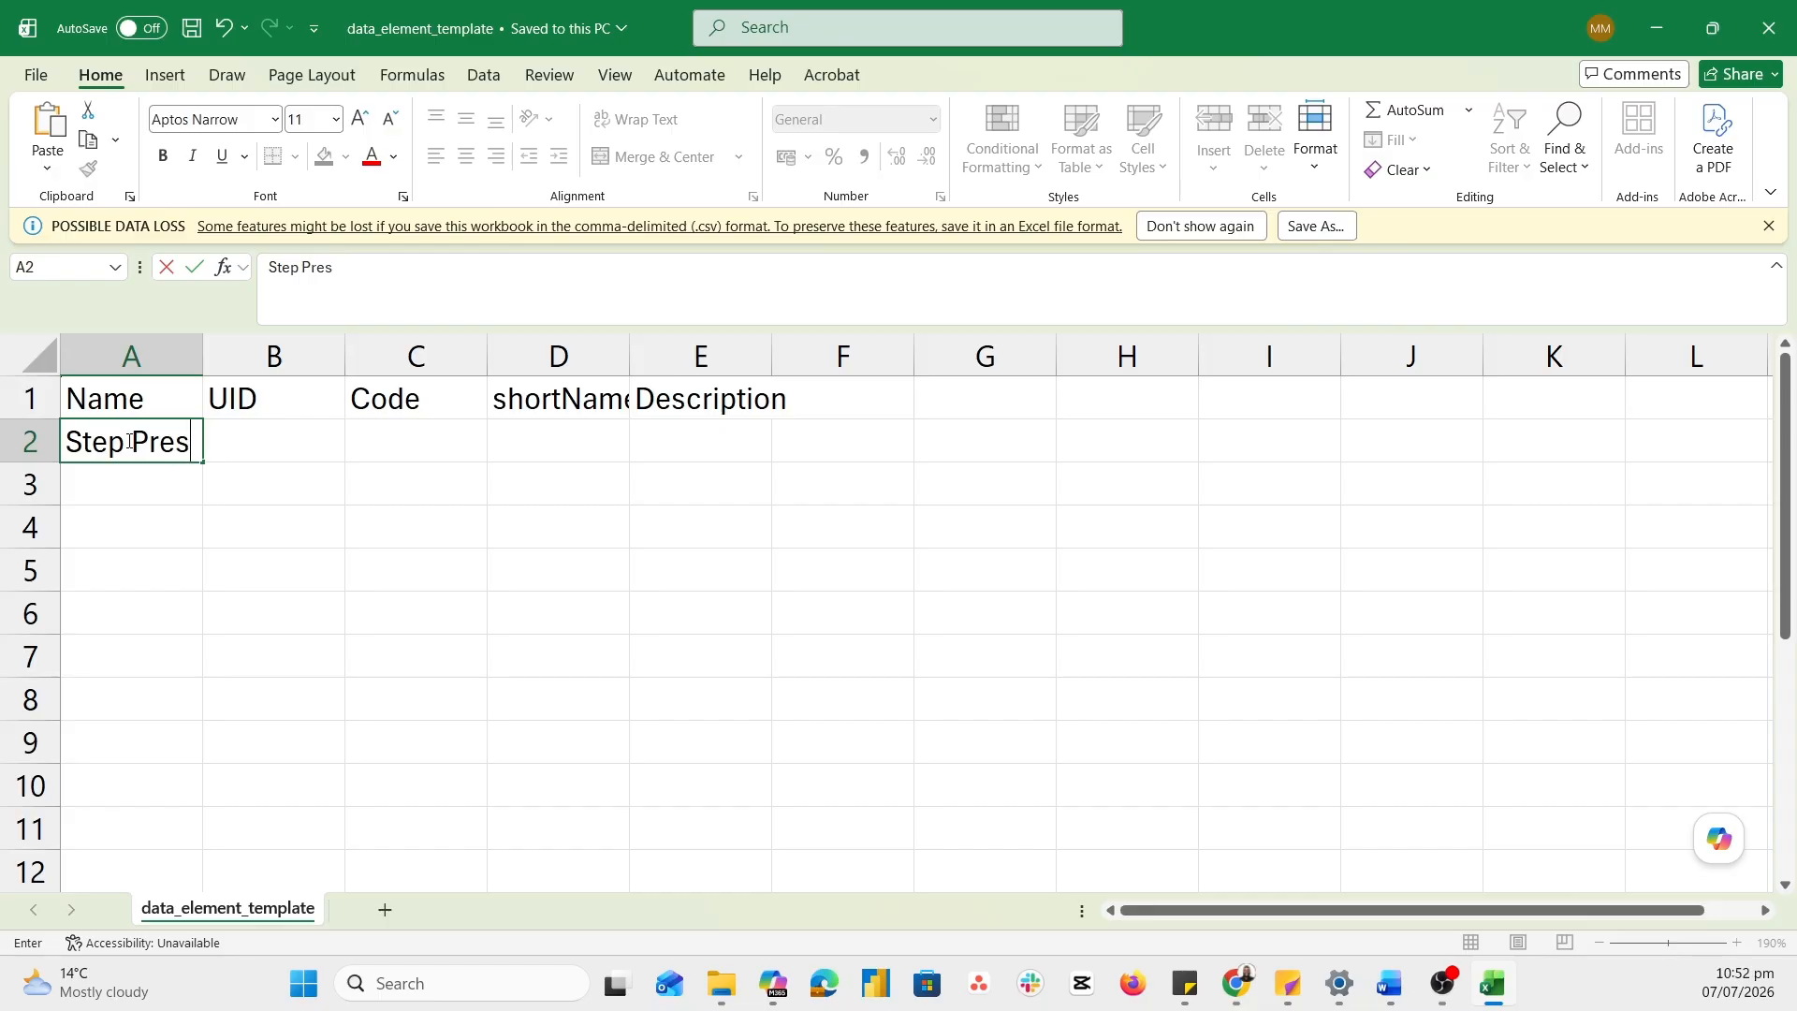
text(cription)
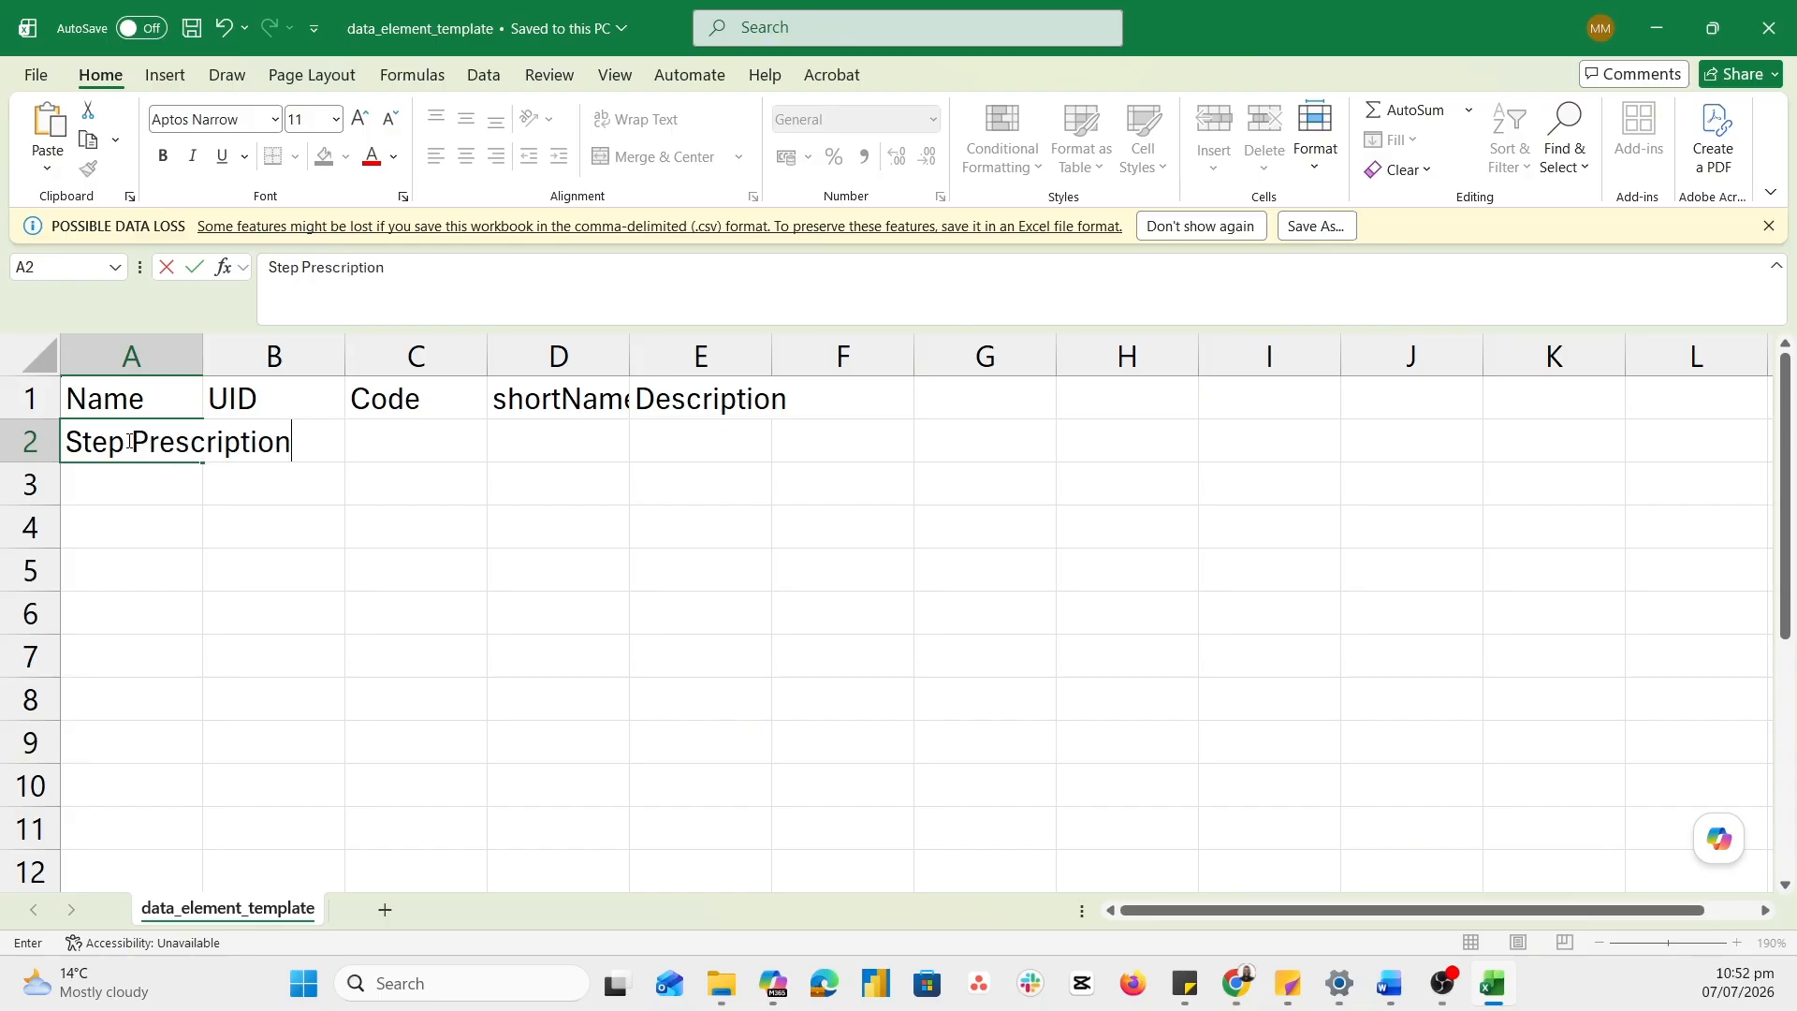
key(ctrl+a)
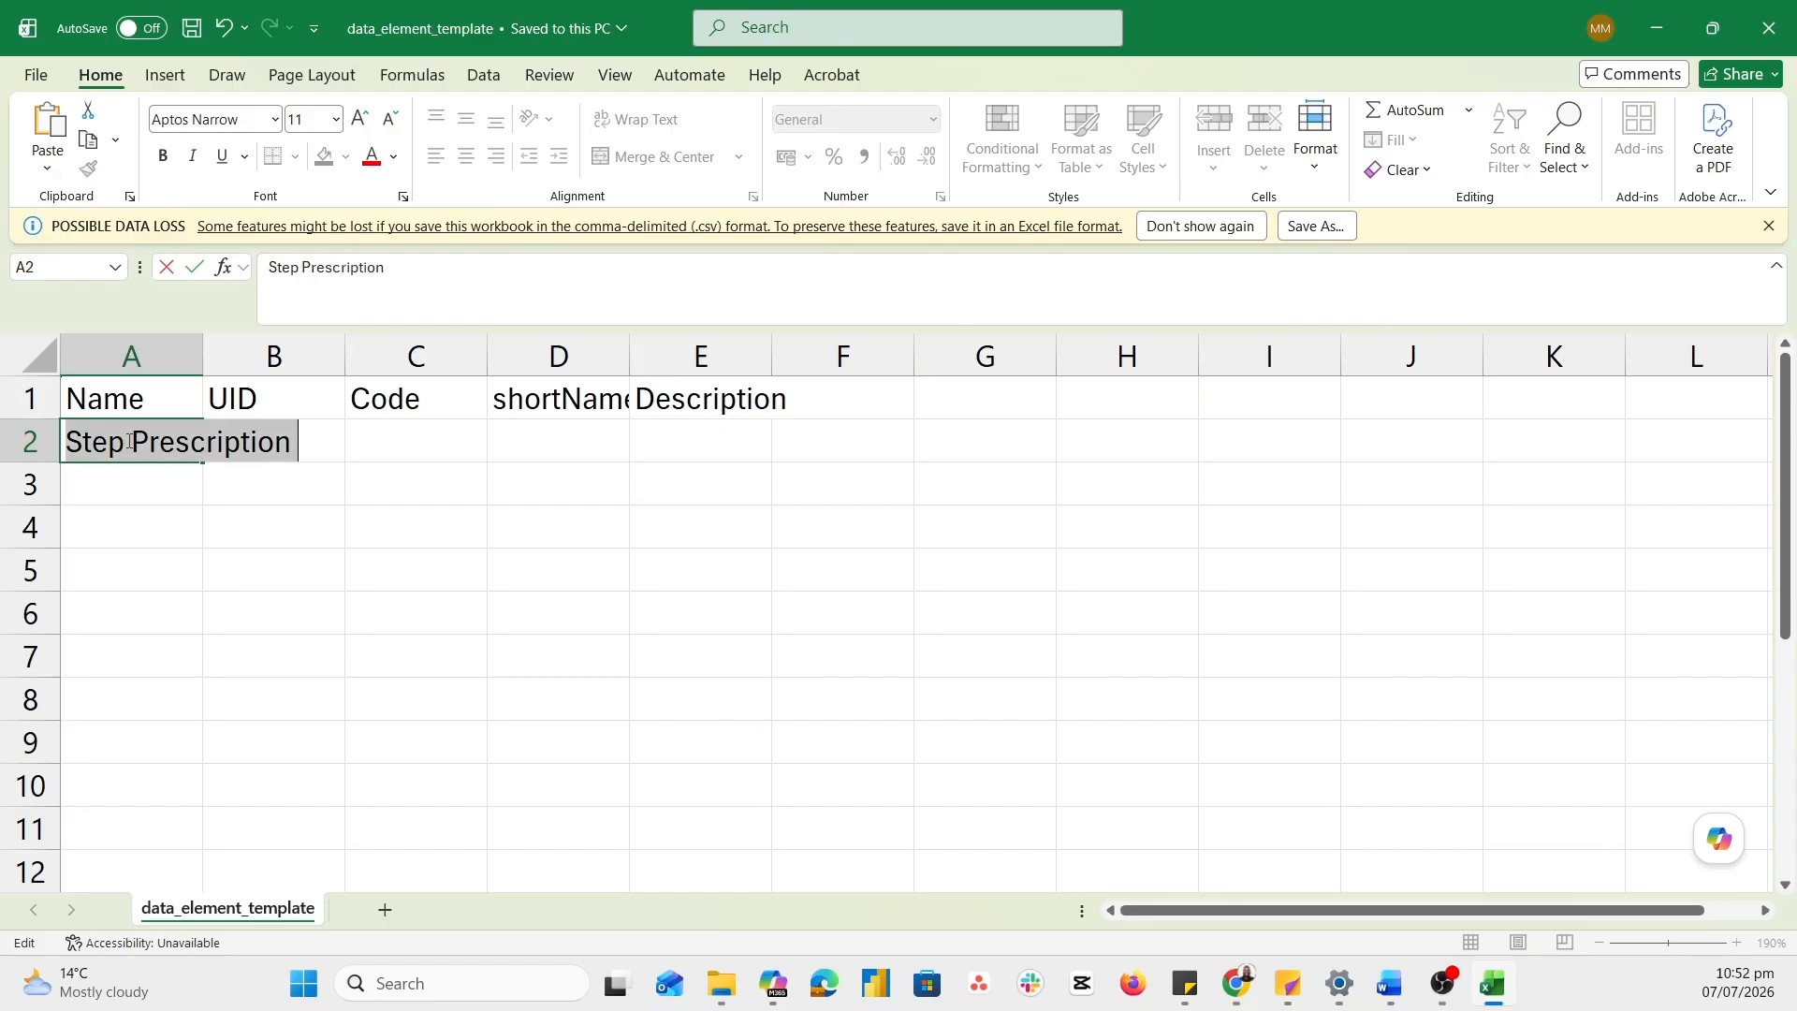
key(End)
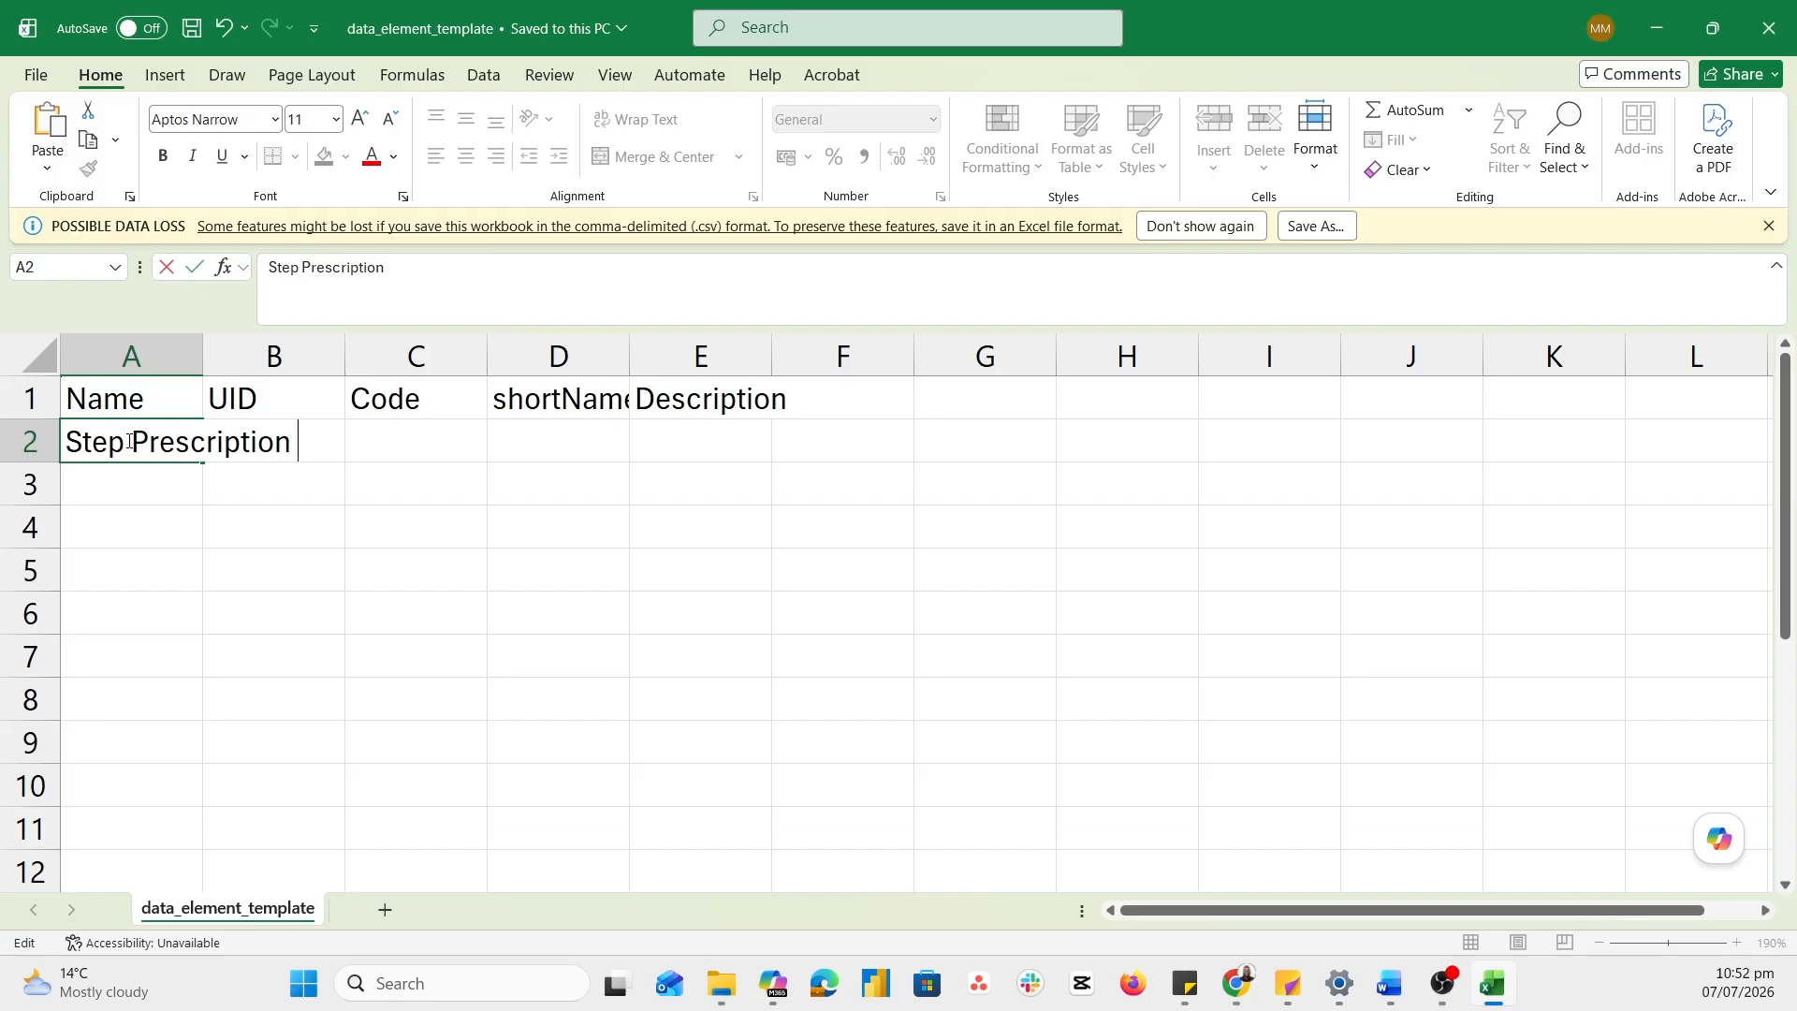
text(5,000 steps )
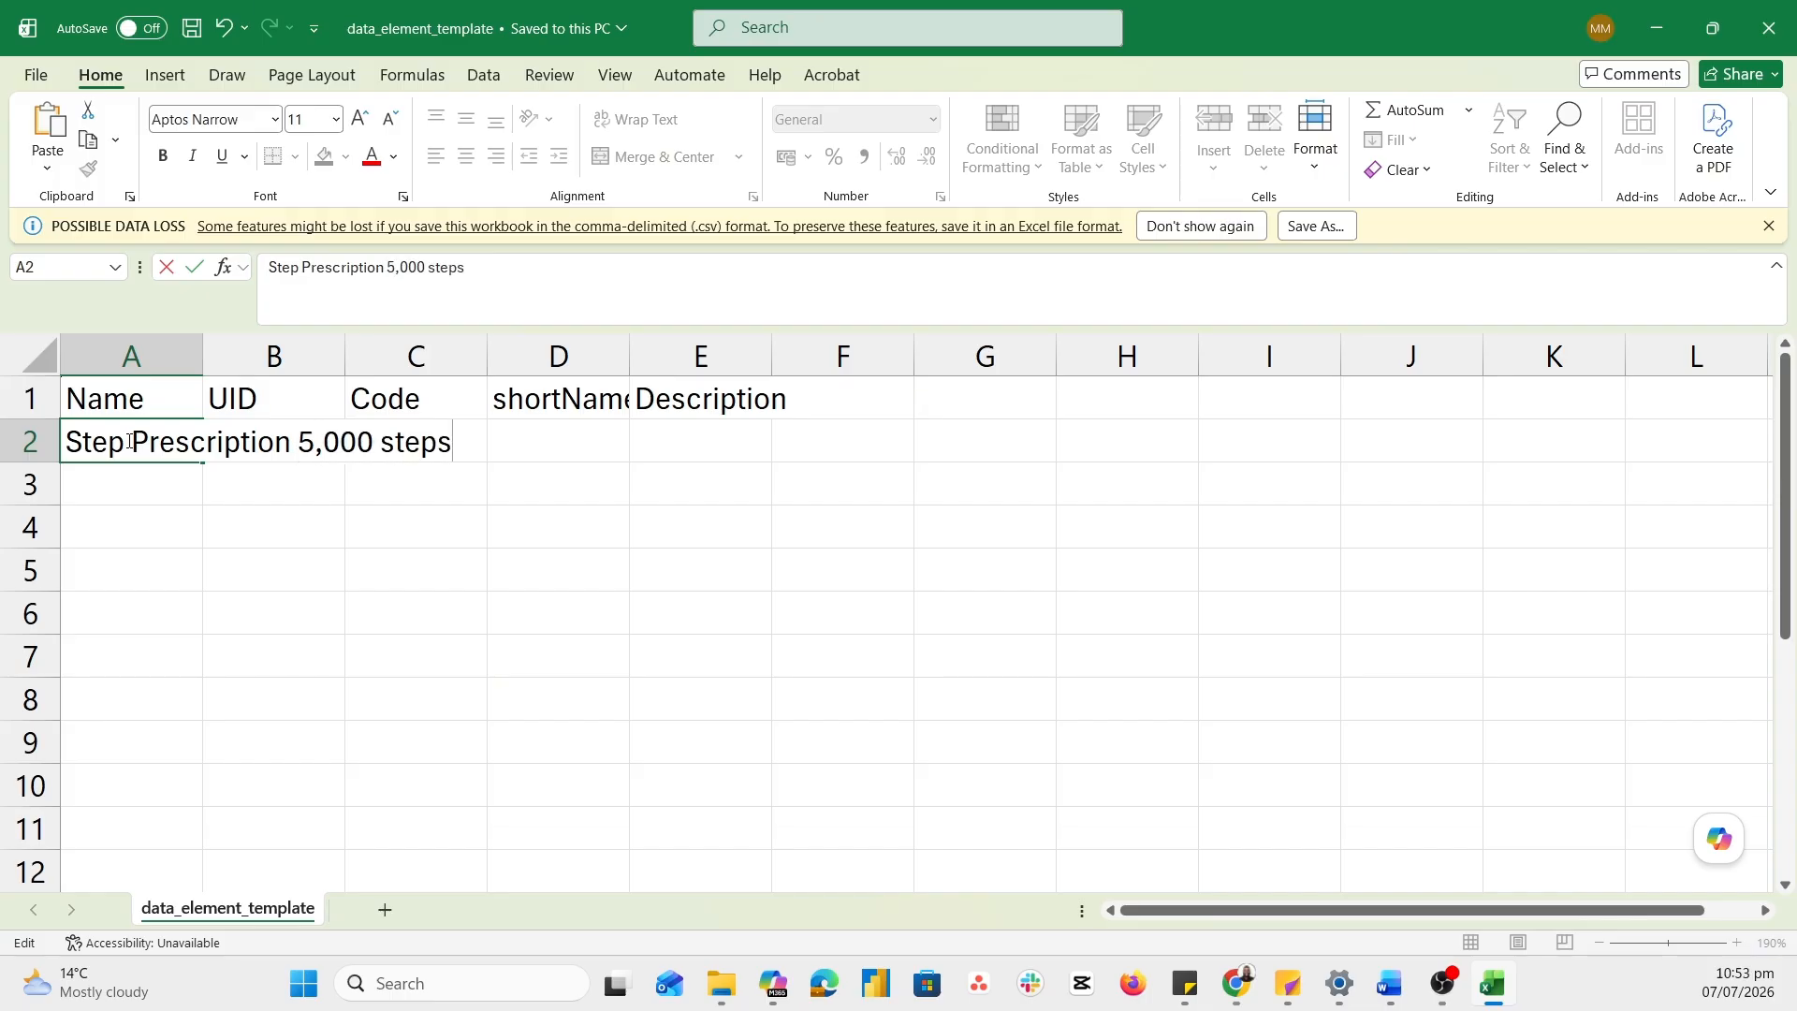
text(/day)
key(ctrl+a)
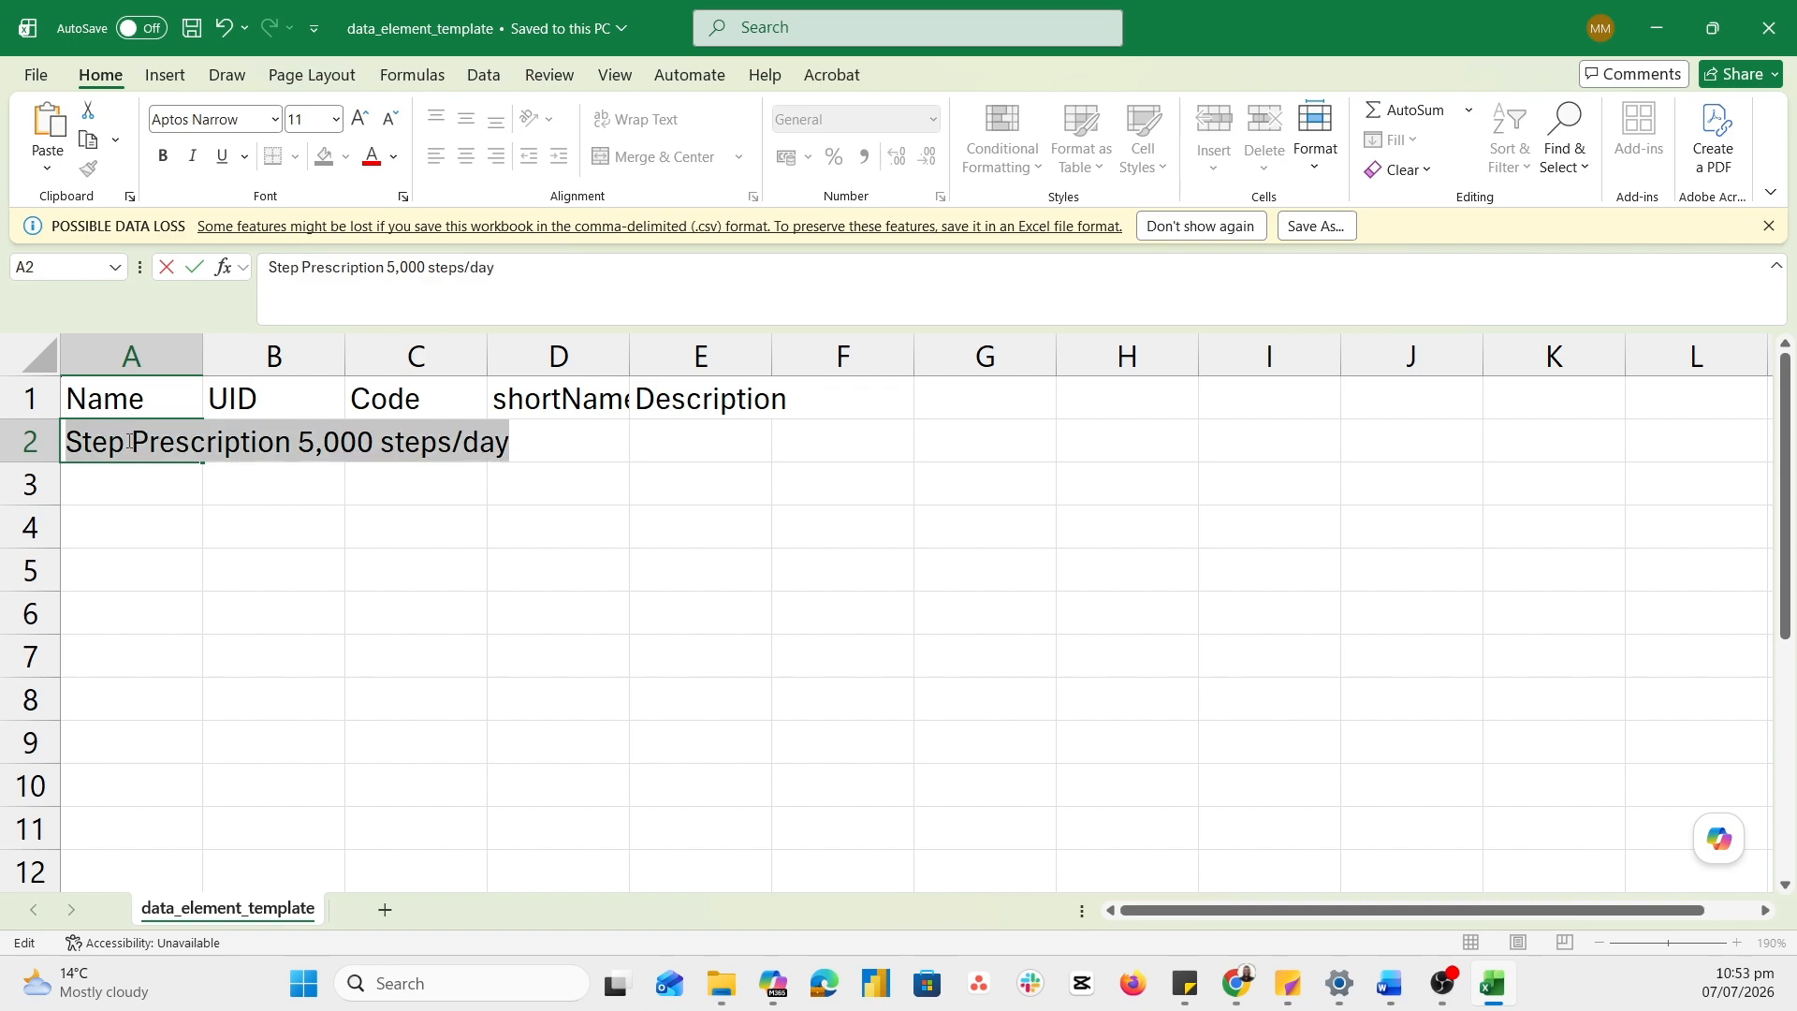
click(121, 554)
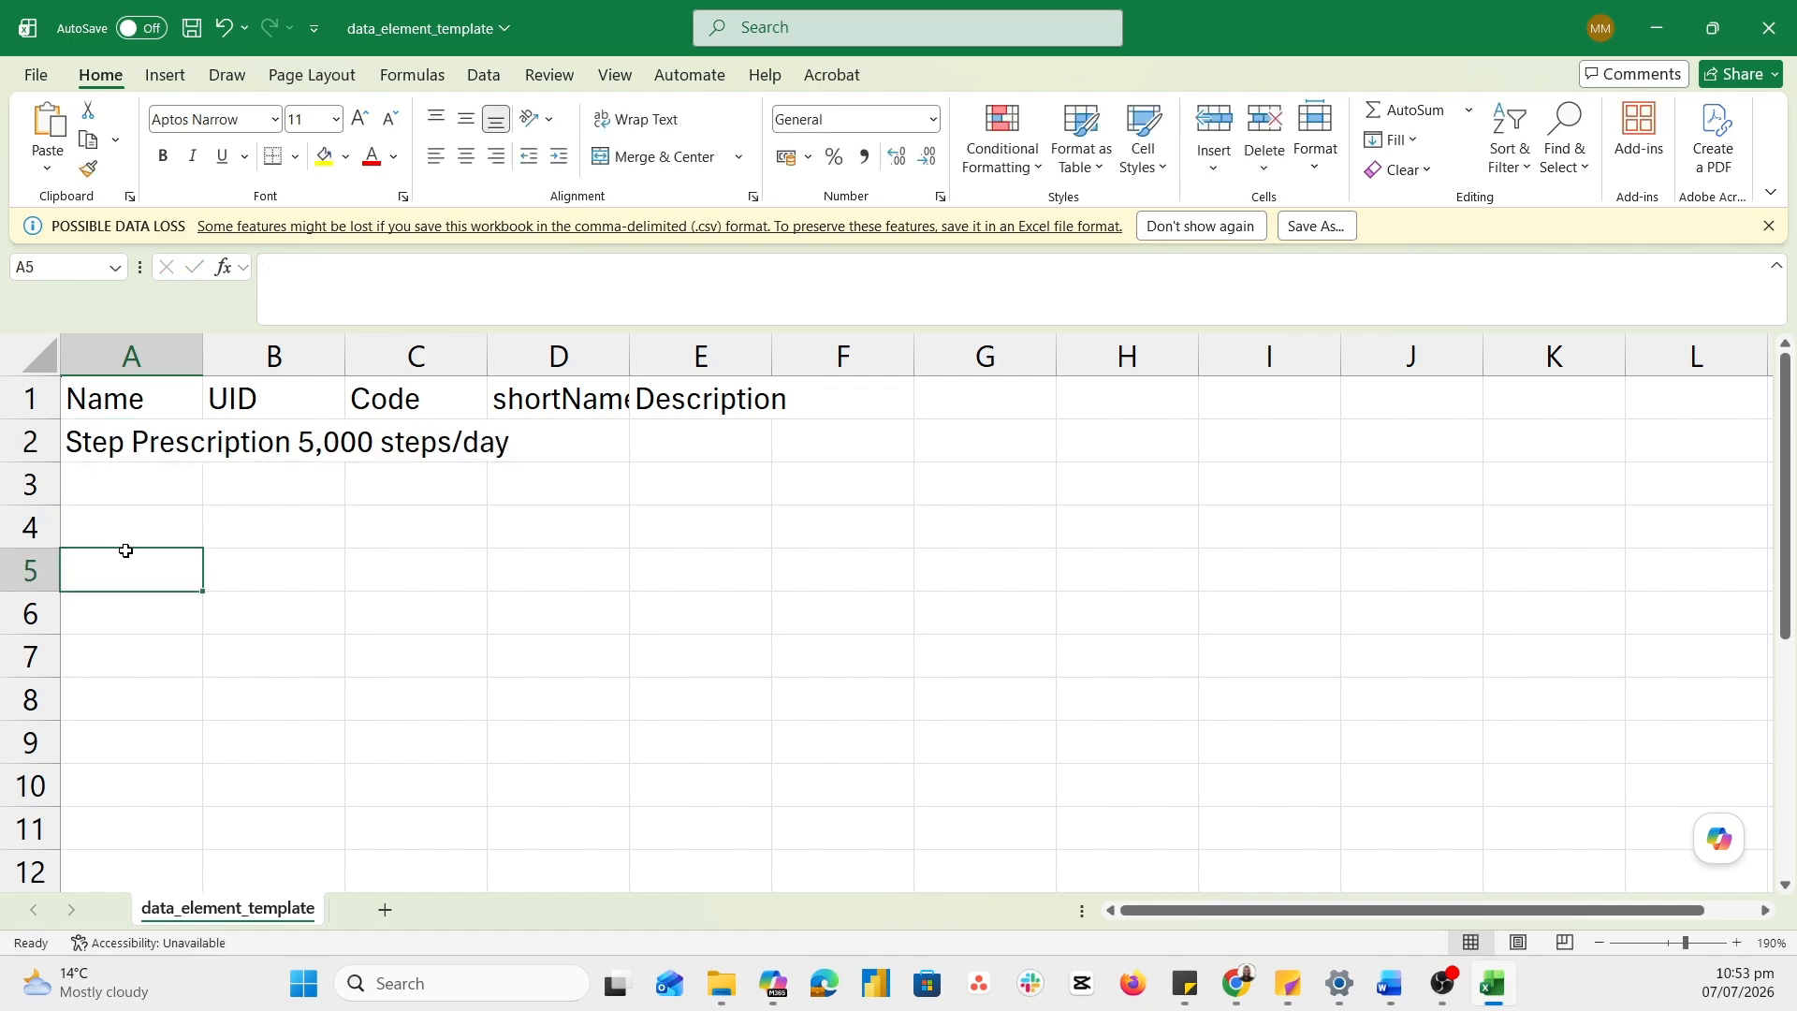
Fill the row 2 Name down through row 4 and change the row 3 Name to "Step Prescription 7,500 steps/day"
click(168, 440)
drag(203, 464, 206, 544)
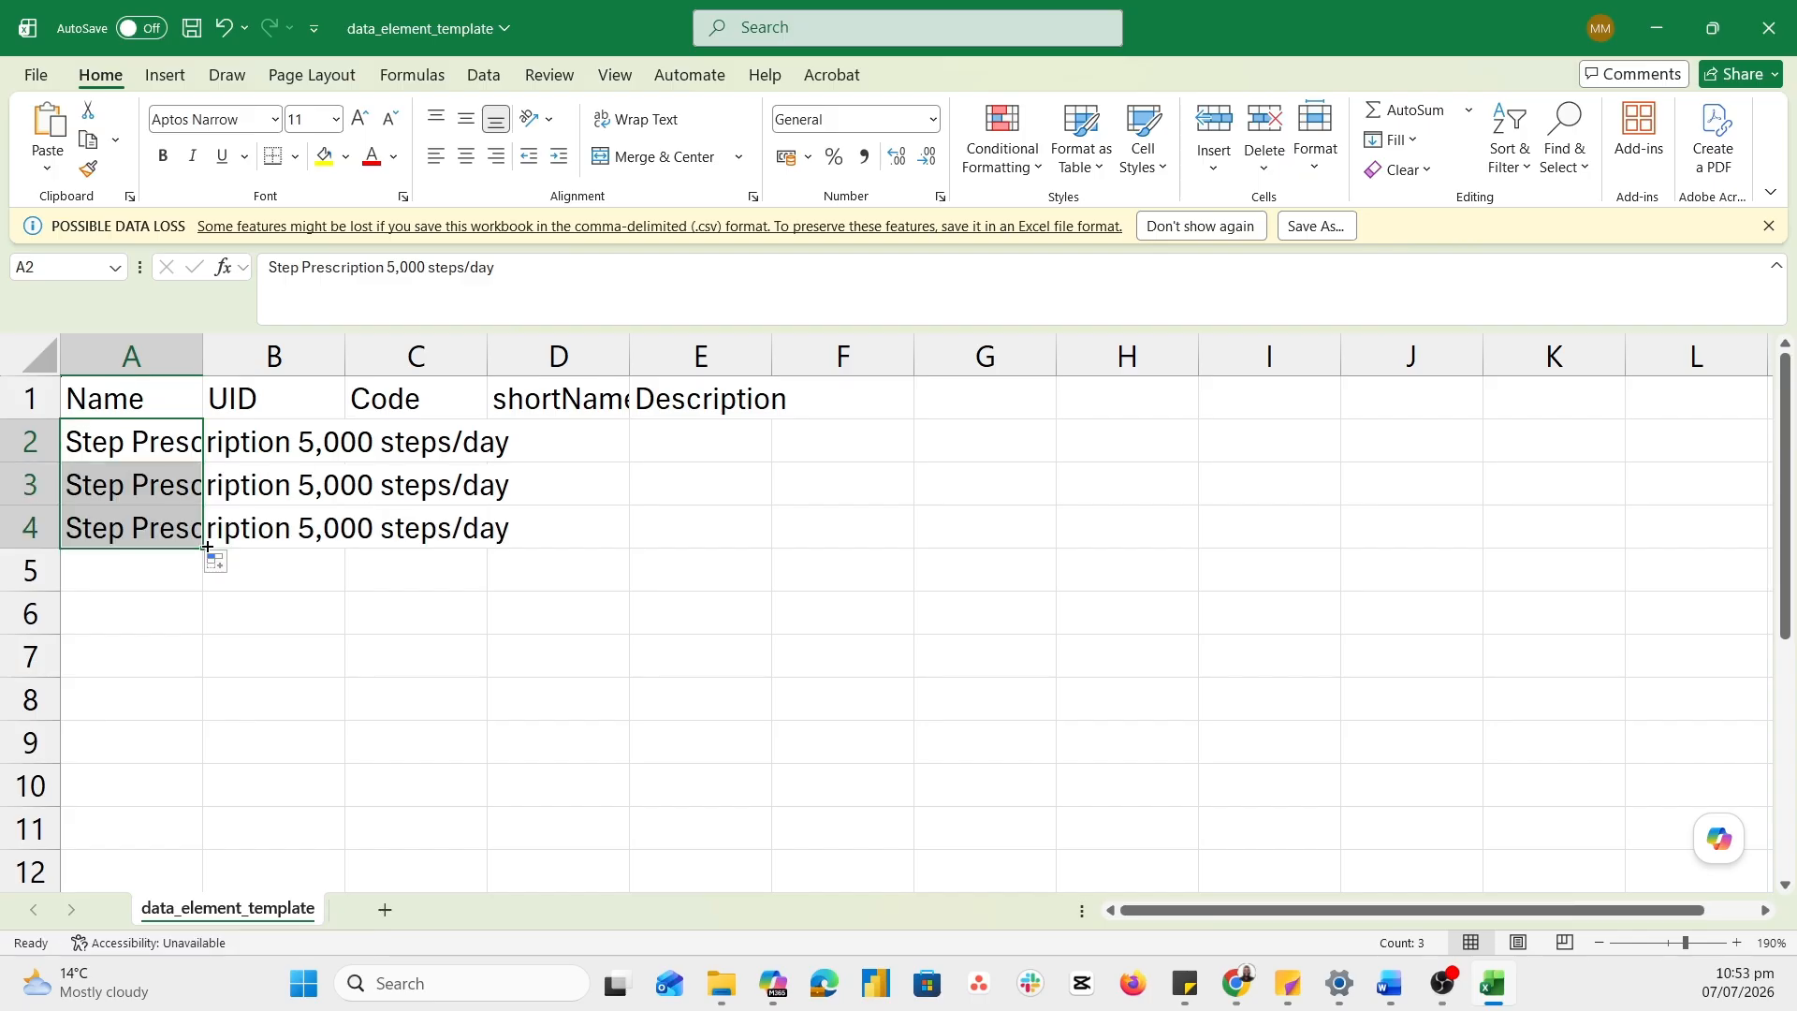
click(141, 496)
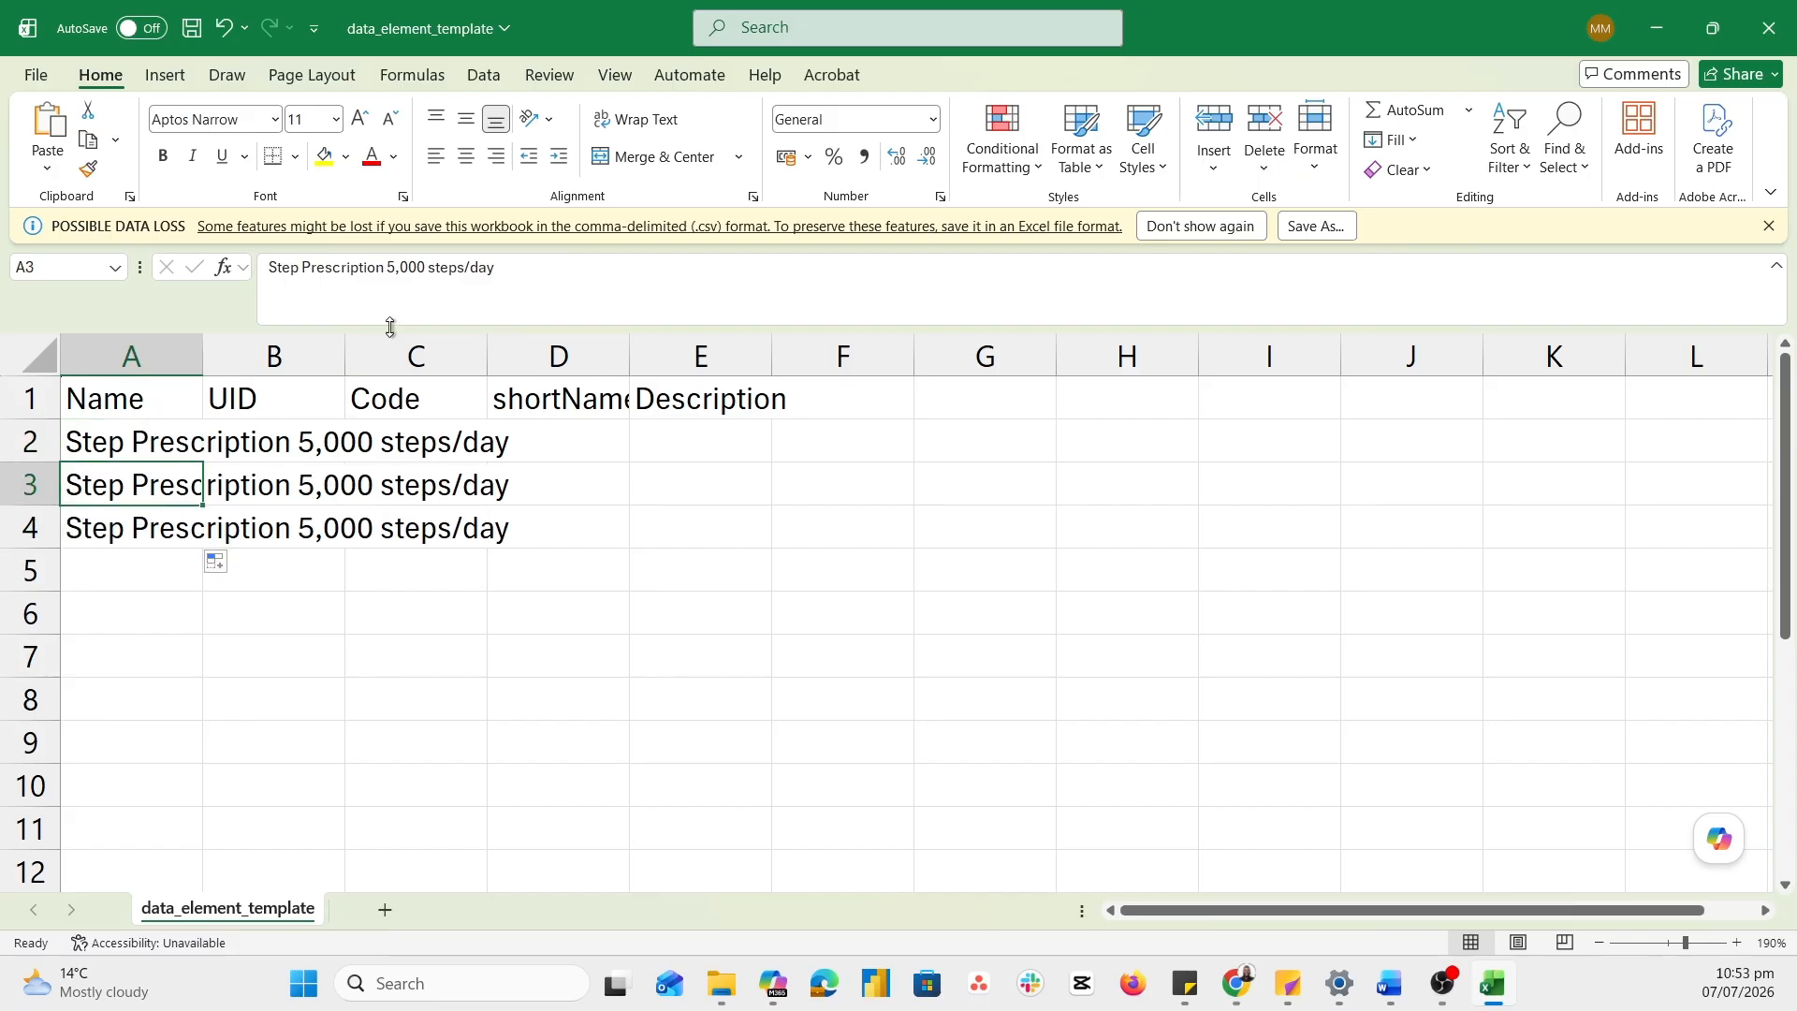
click(414, 269)
key(BackSpace)
text(7)
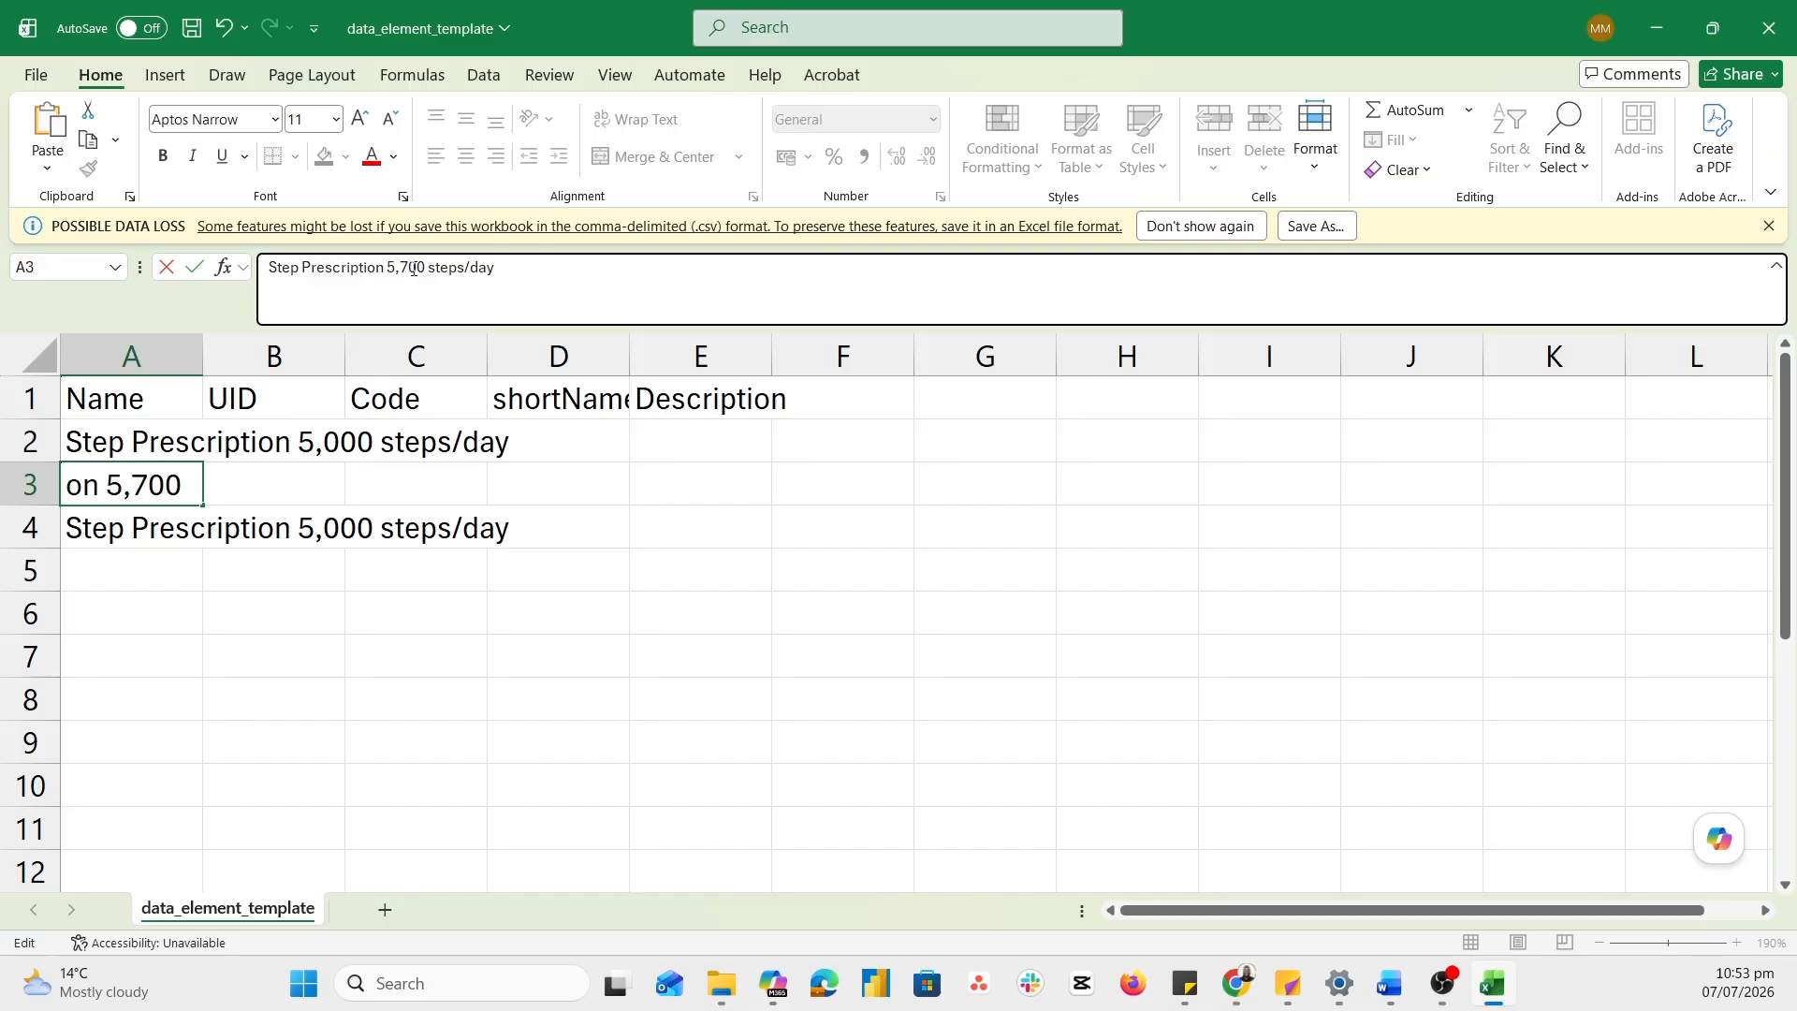
key(BackSpace)
text(5)
key(BackSpace)
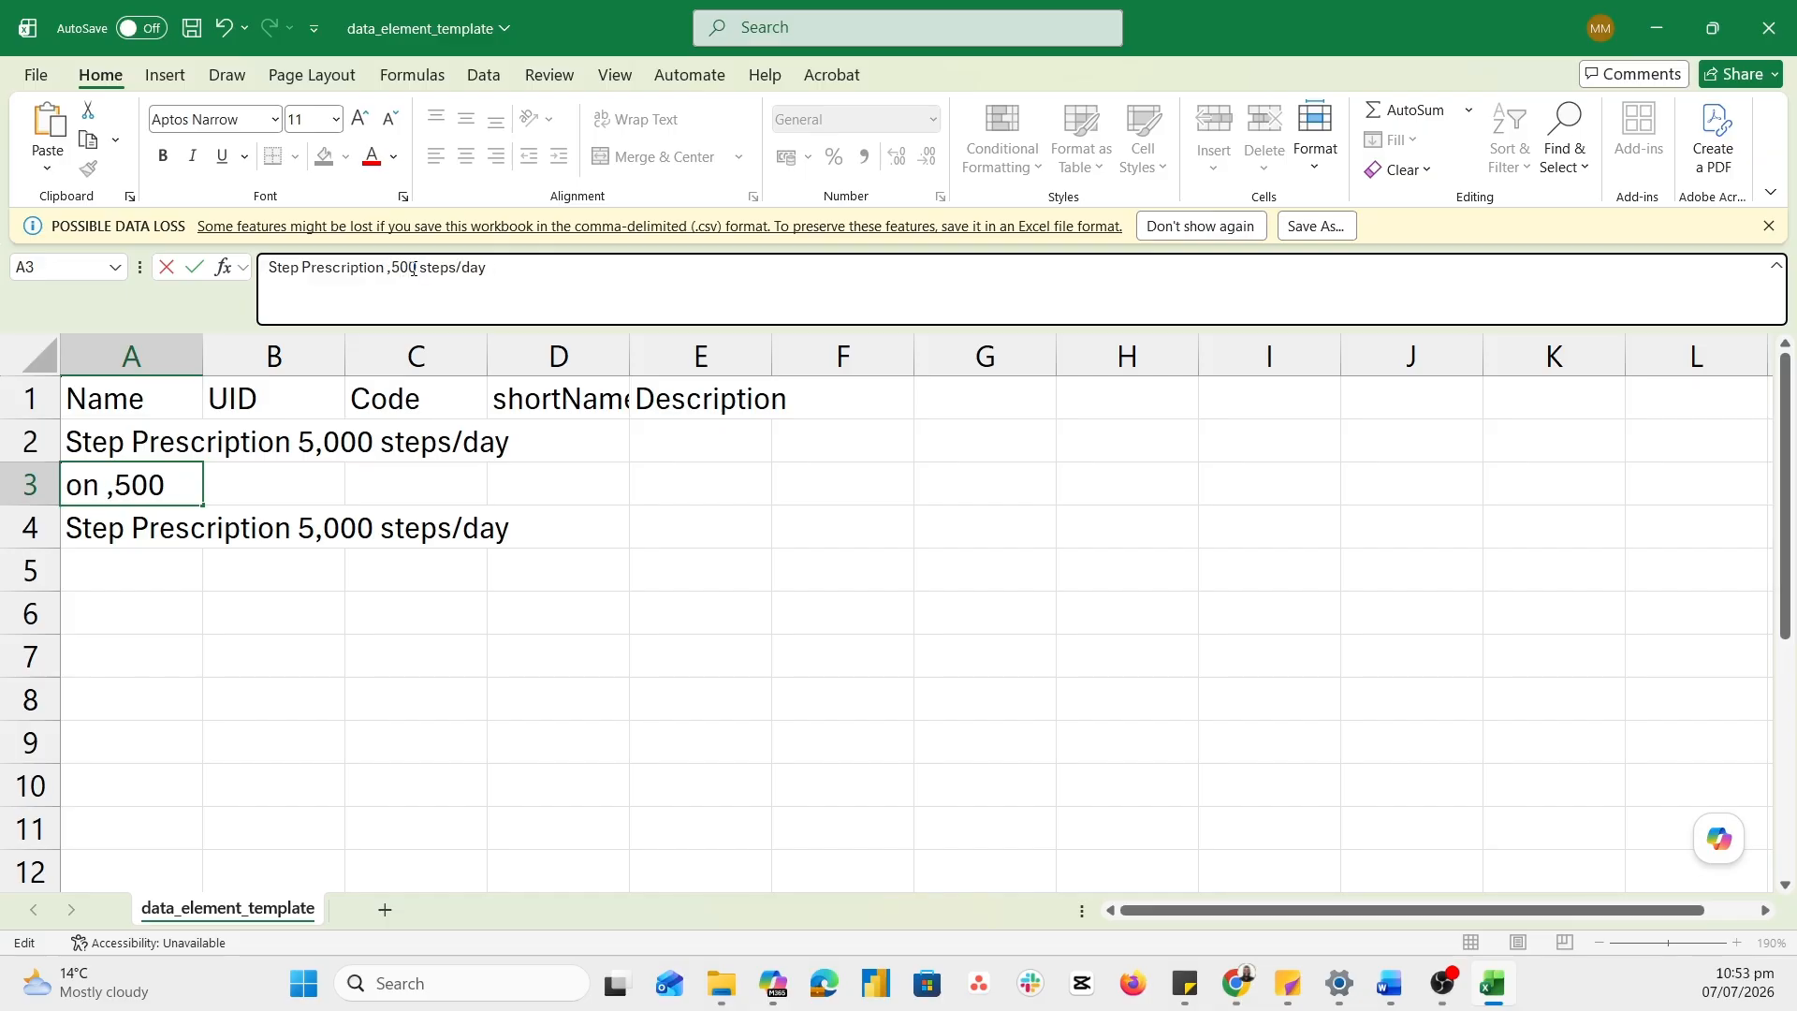
text(7)
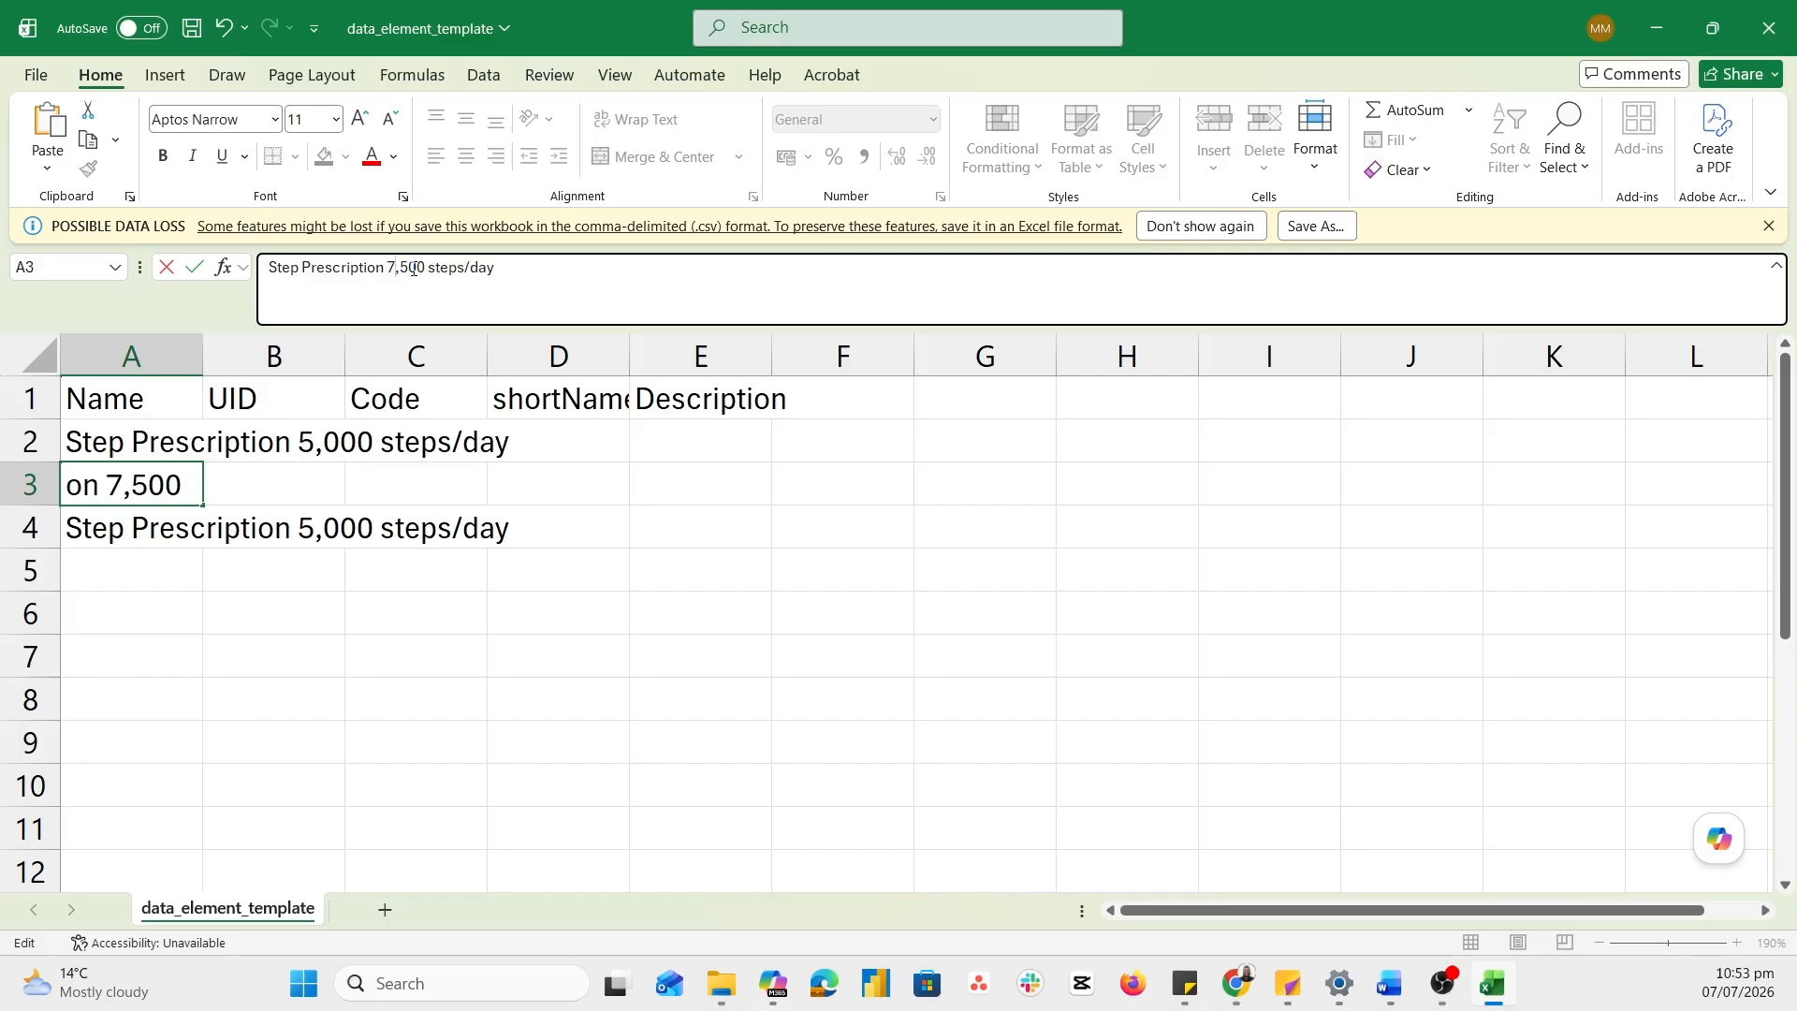
Change the row 4 Name to "Step Prescription 10,000 steps/day"
click(155, 517)
click(397, 268)
key(BackSpace)
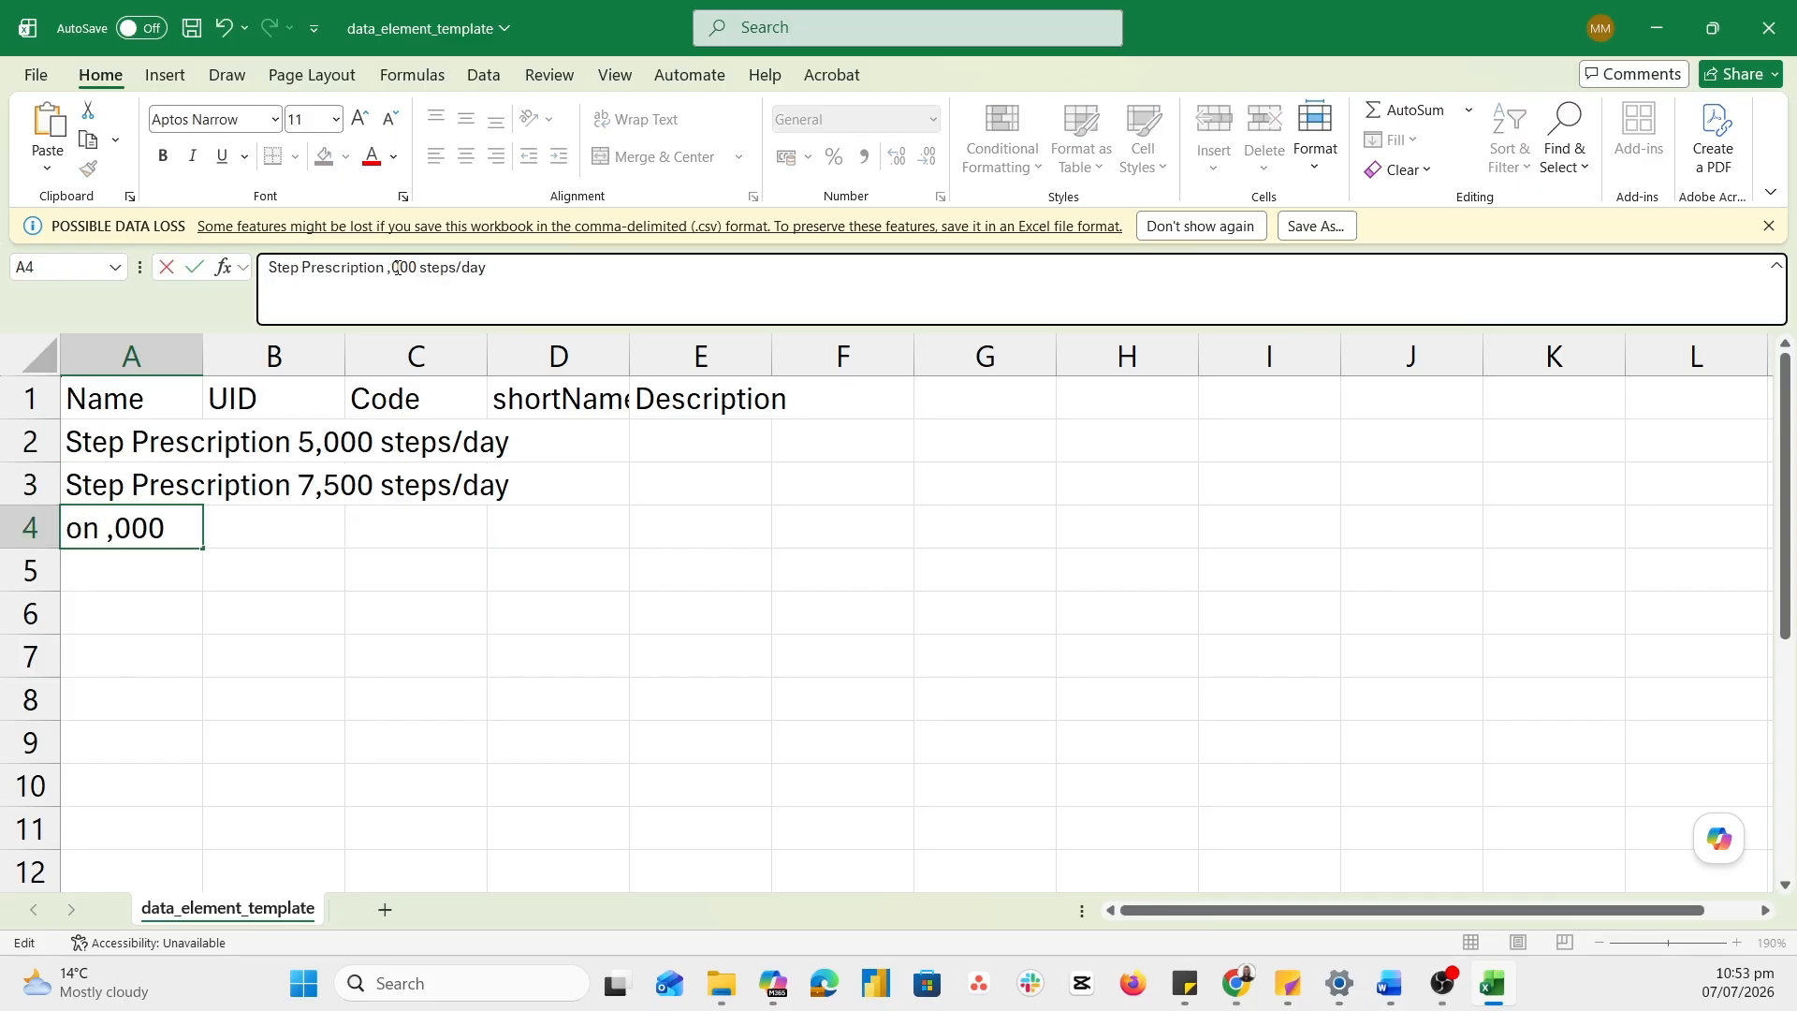
text(10)
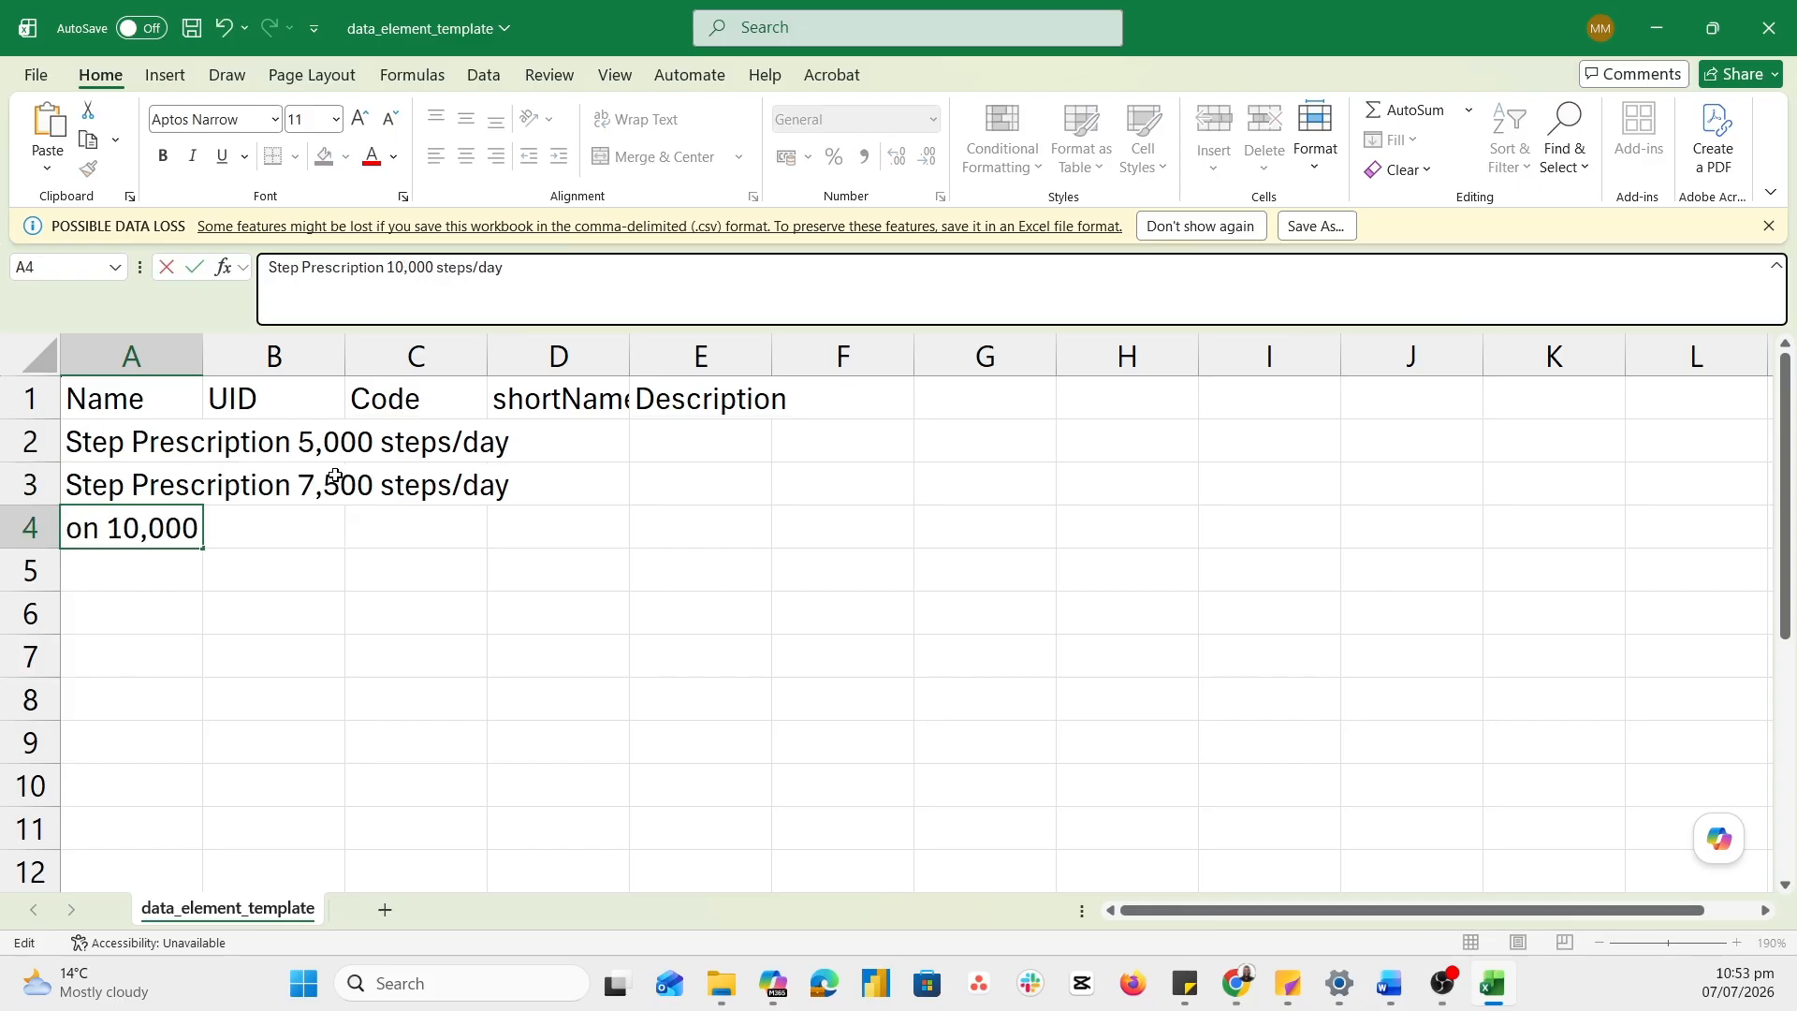
click(335, 473)
Copy the three data element Names into the shortName column and autofit the Name and shortName columns
drag(131, 435, 134, 511)
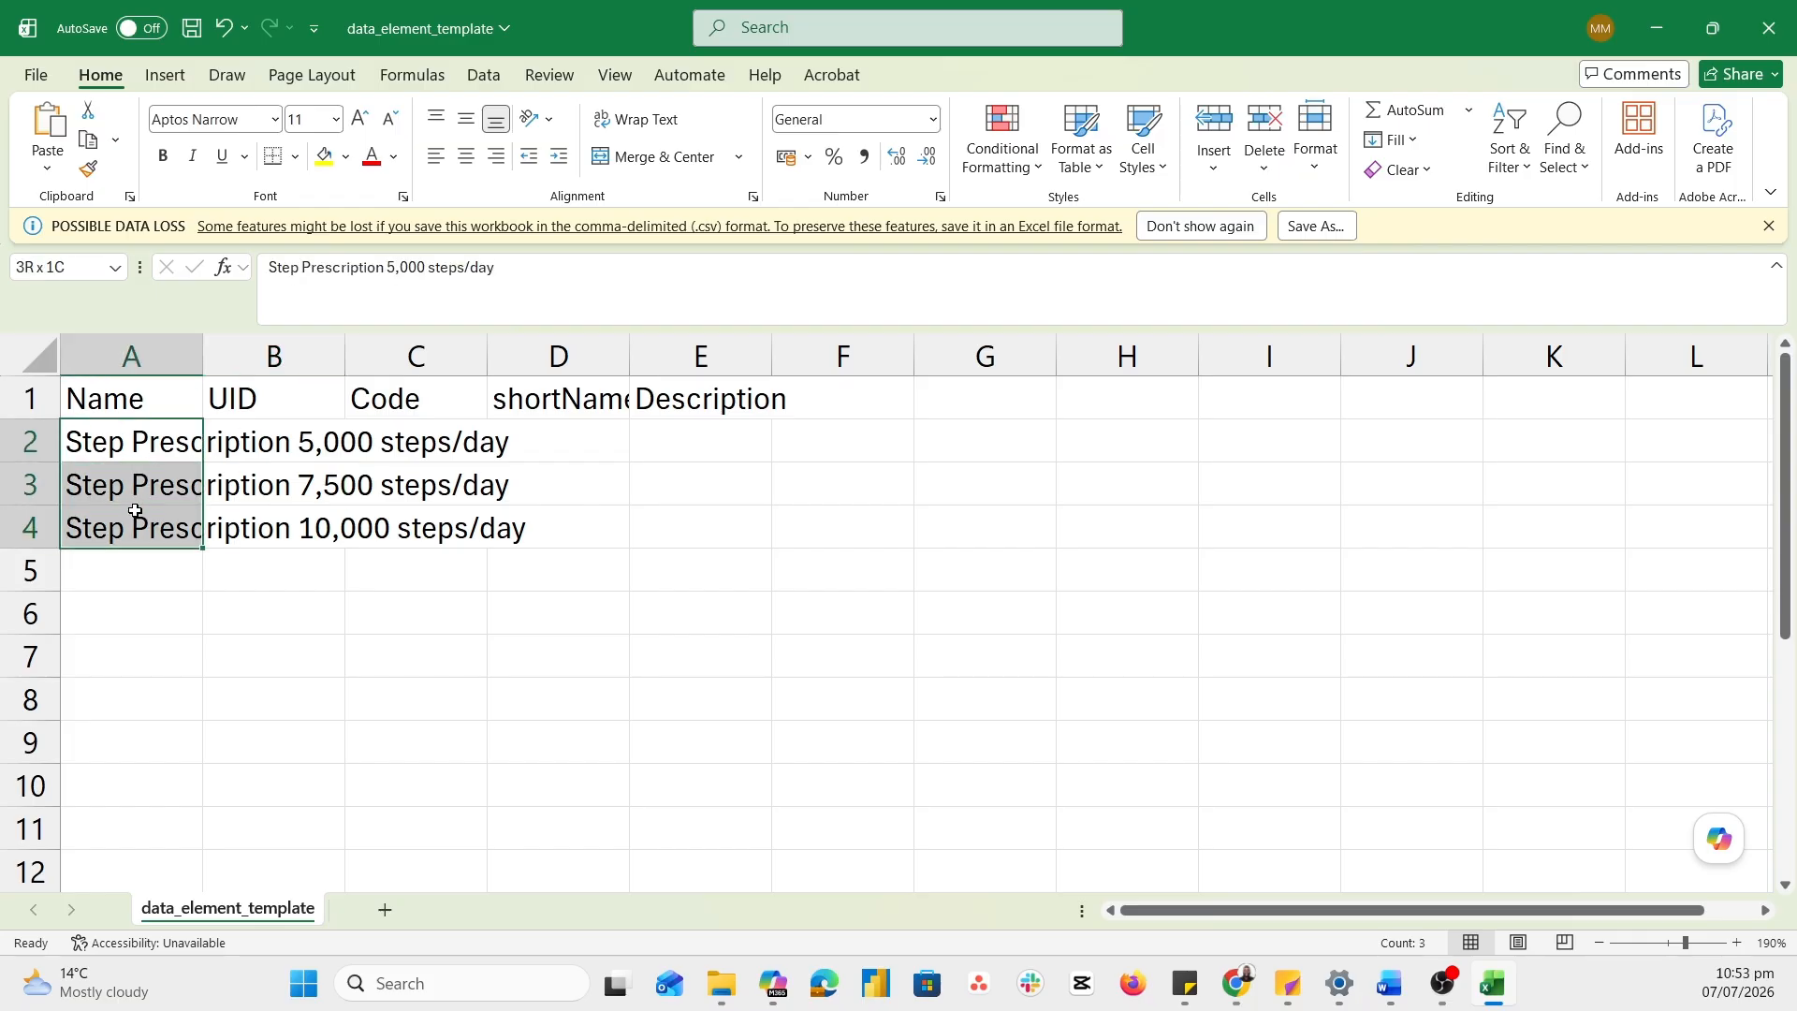
key(ctrl+c)
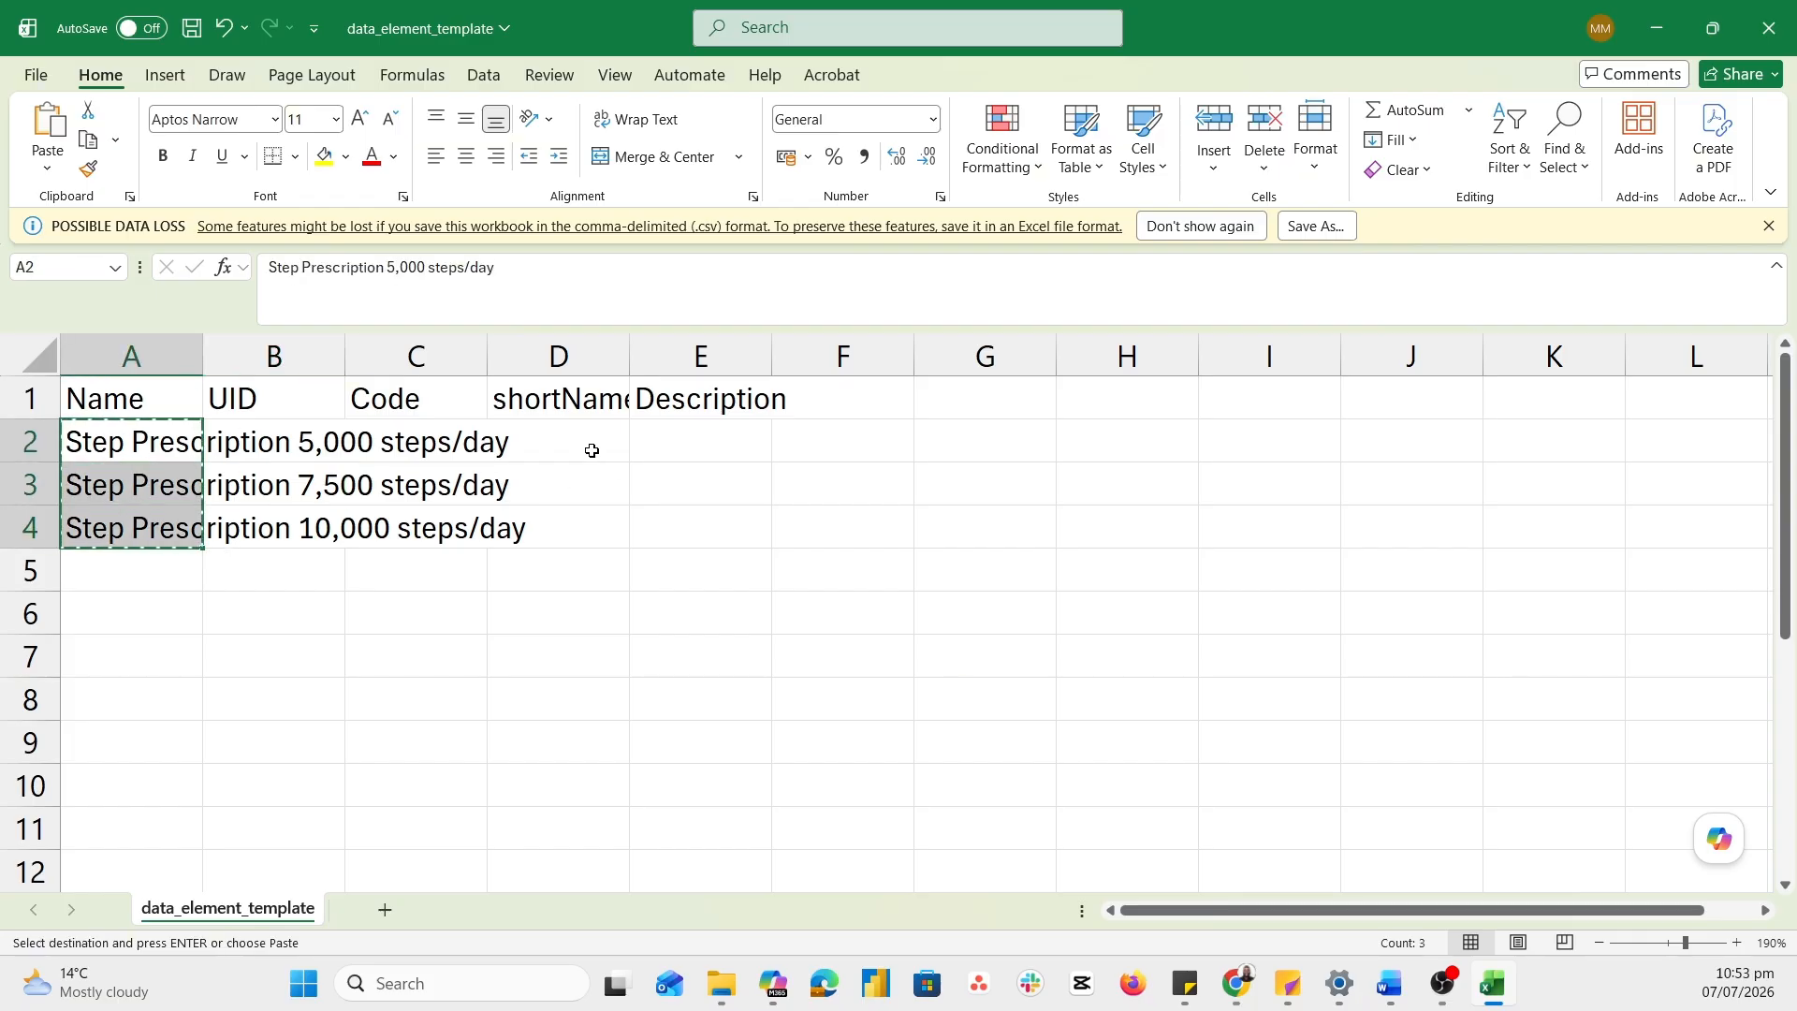
click(591, 449)
key(ctrl+v)
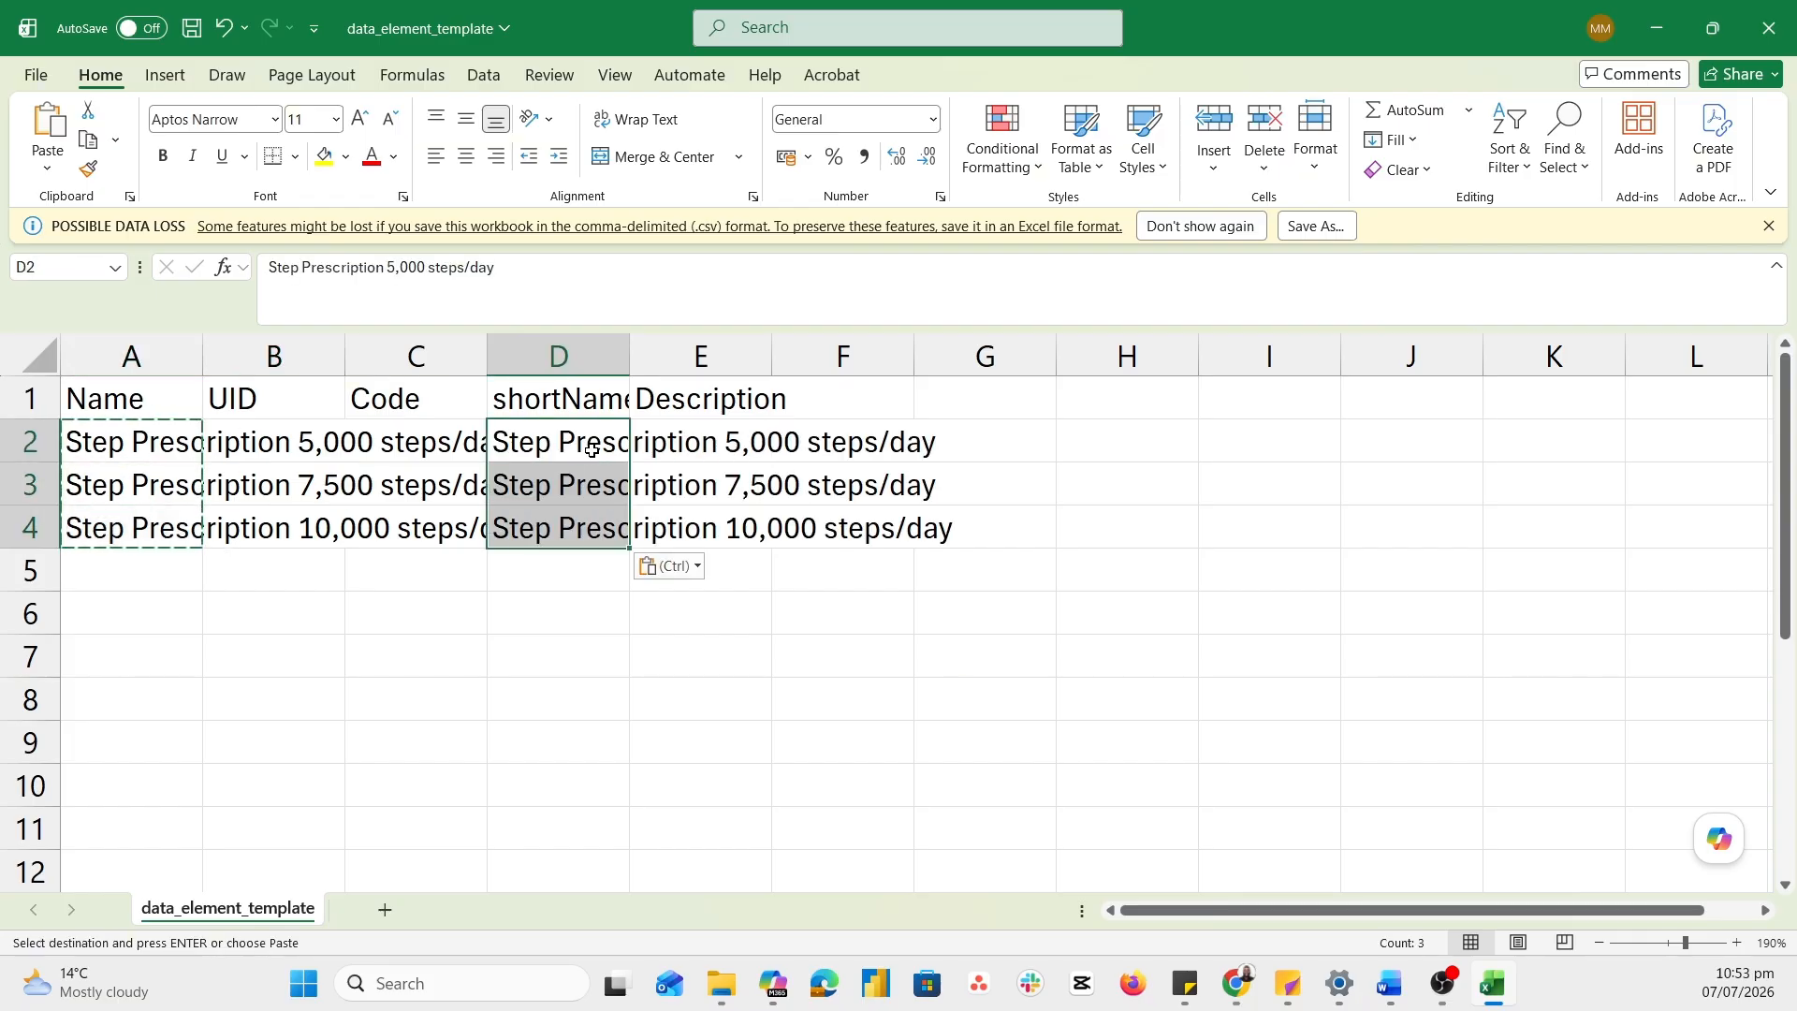
double_click(629, 357)
double_click(202, 357)
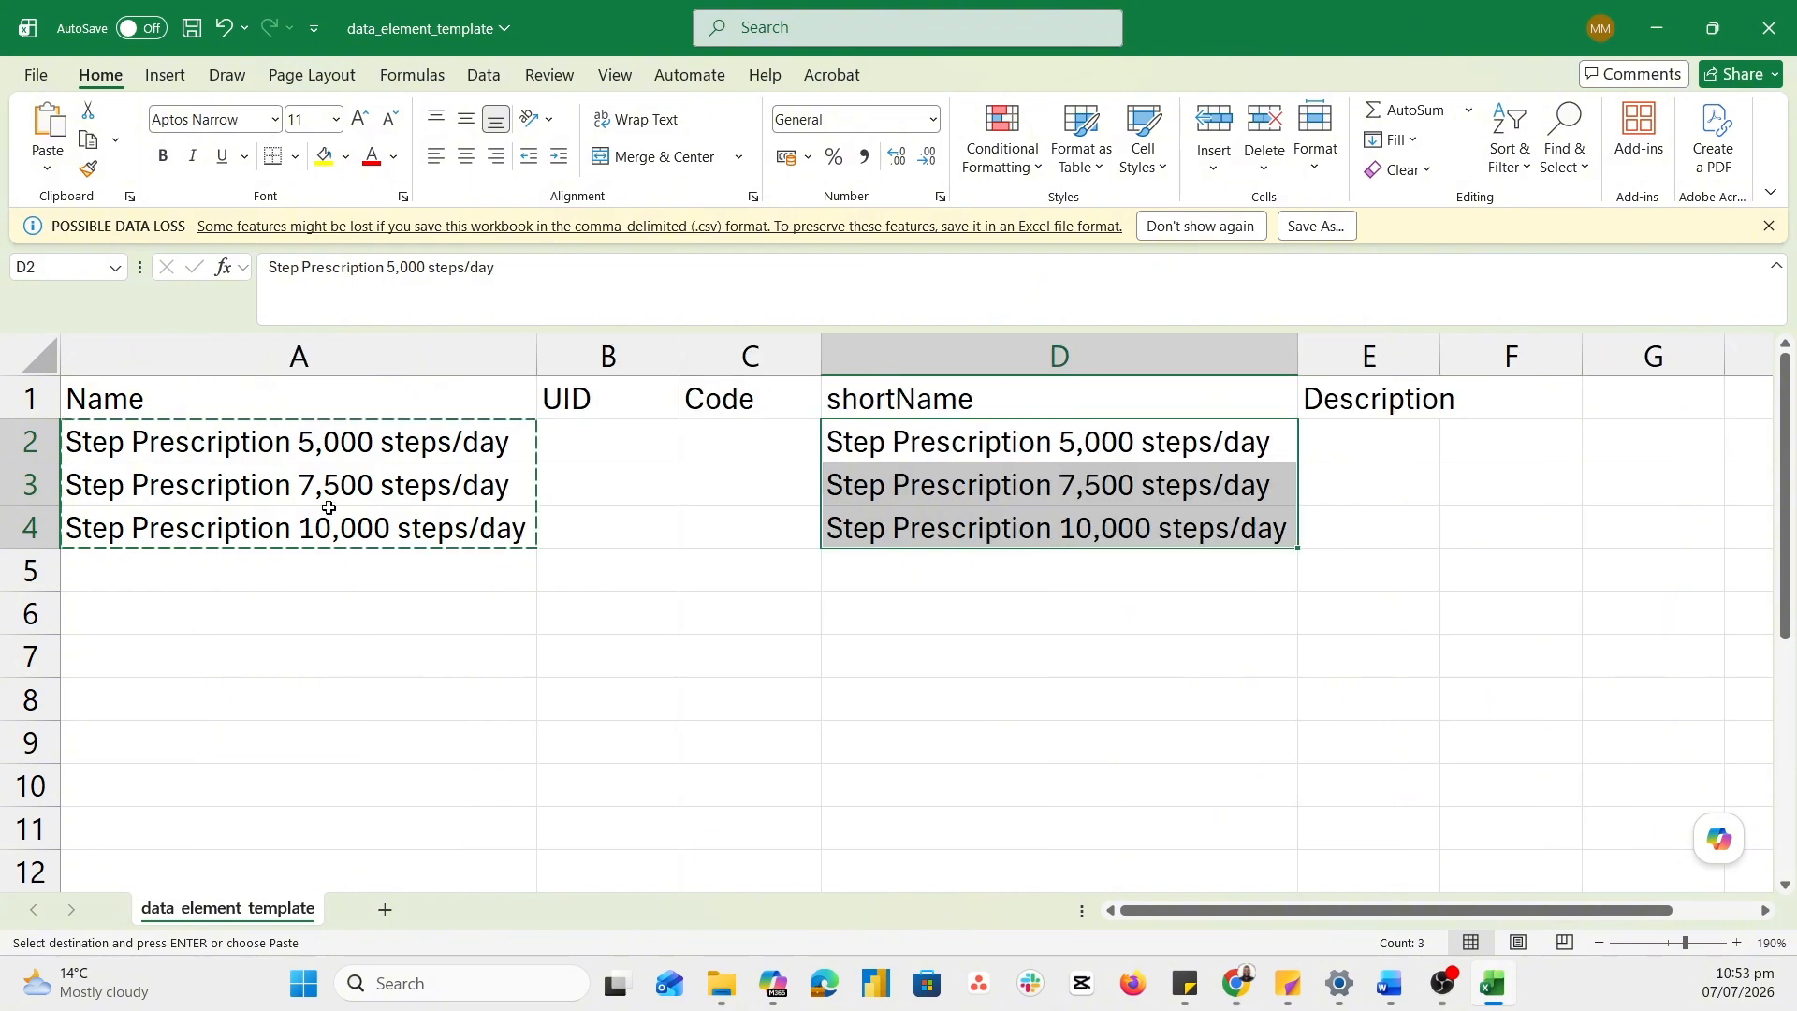
click(497, 682)
click(723, 698)
click(673, 520)
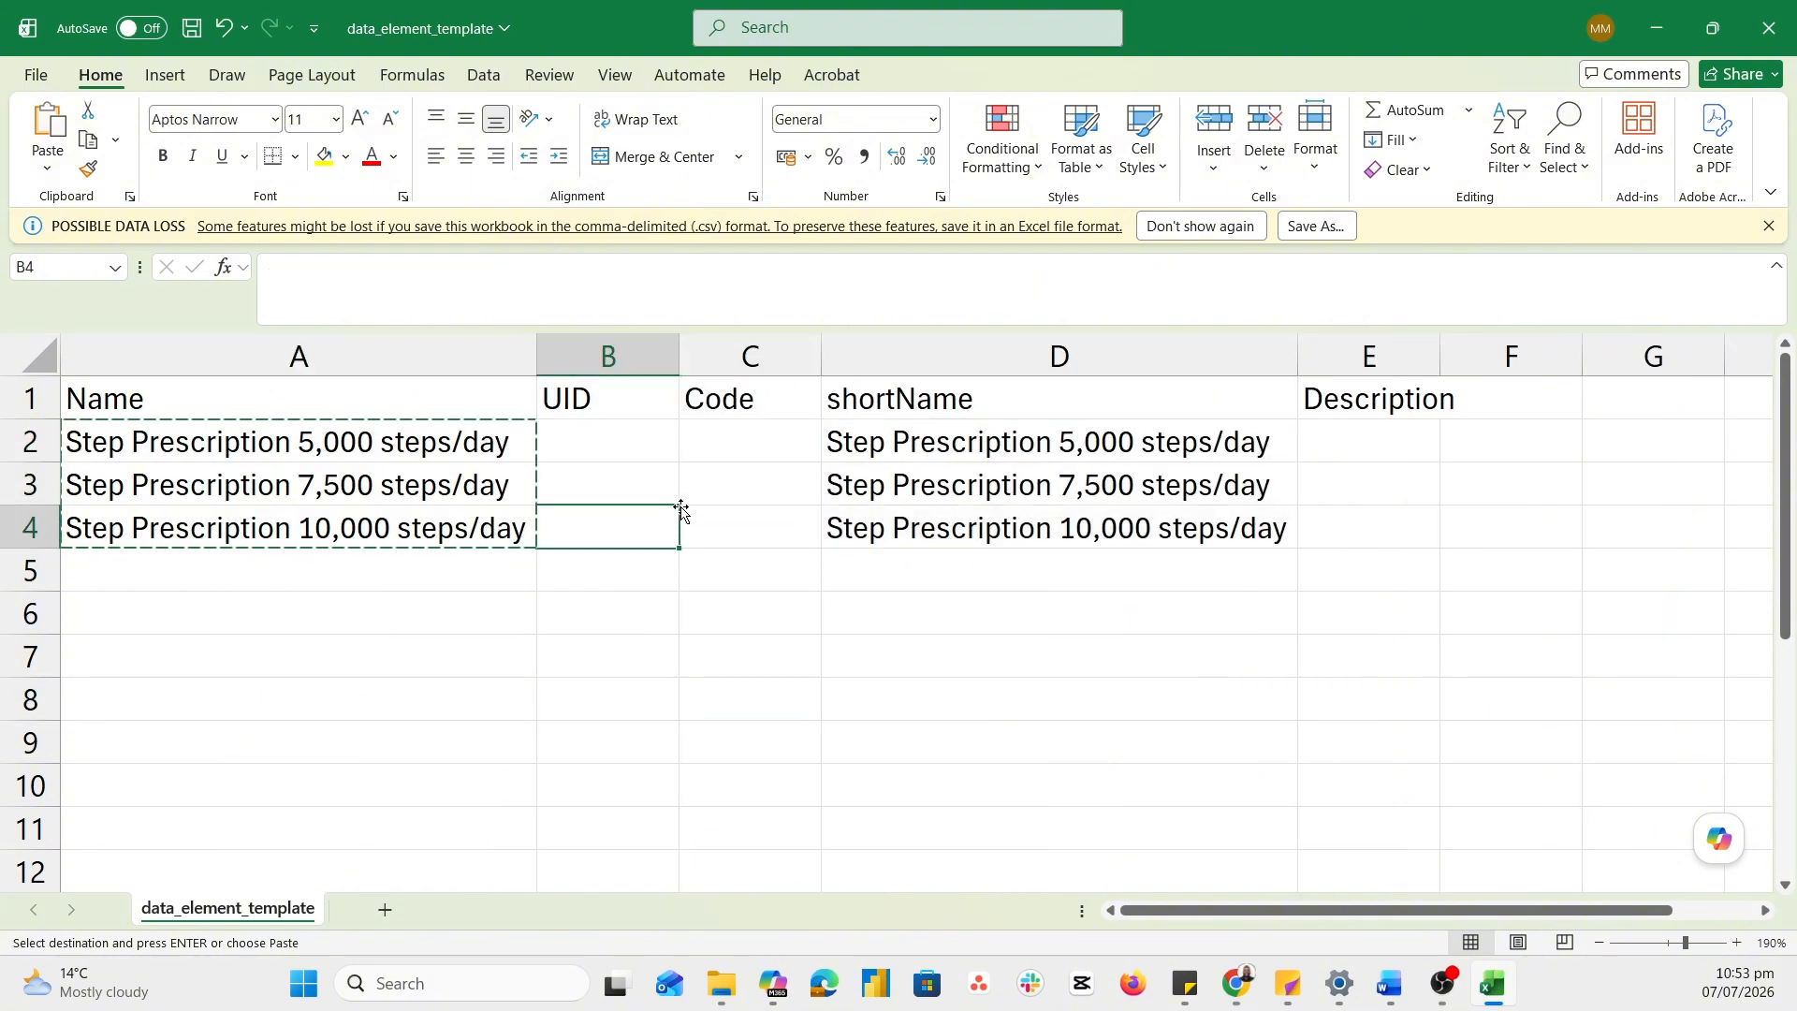
double_click(636, 474)
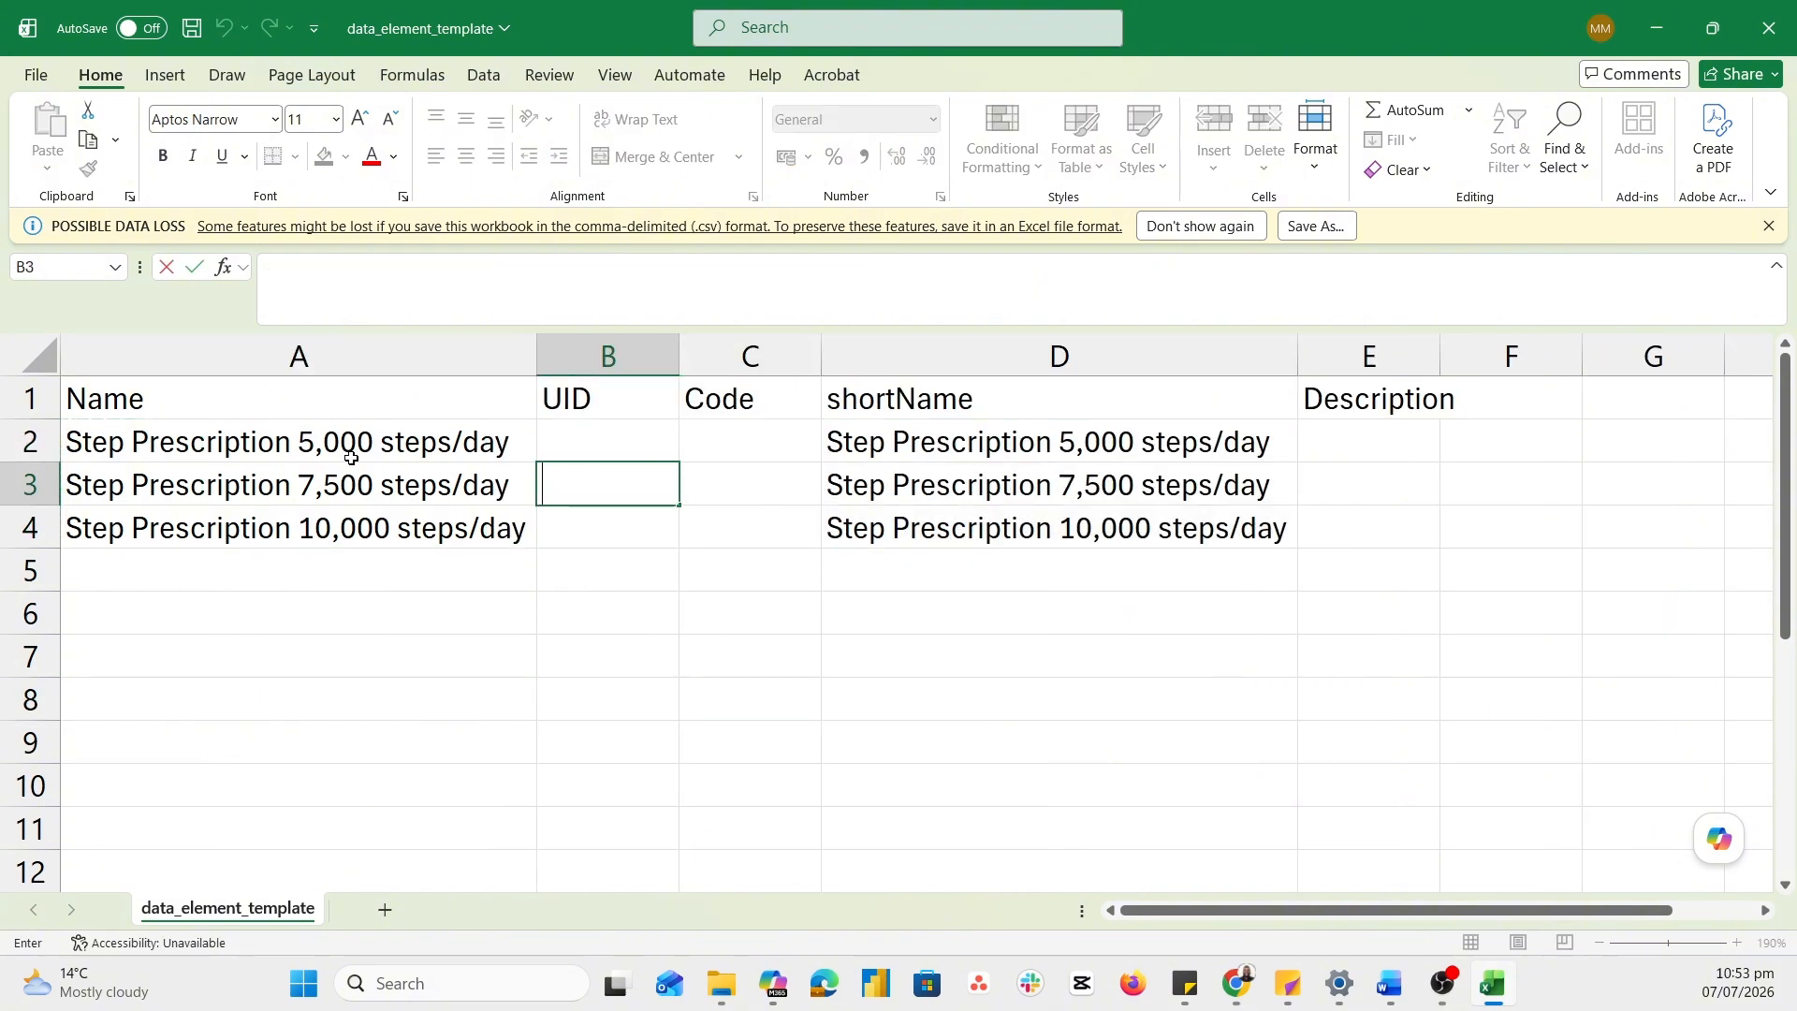
double_click(289, 442)
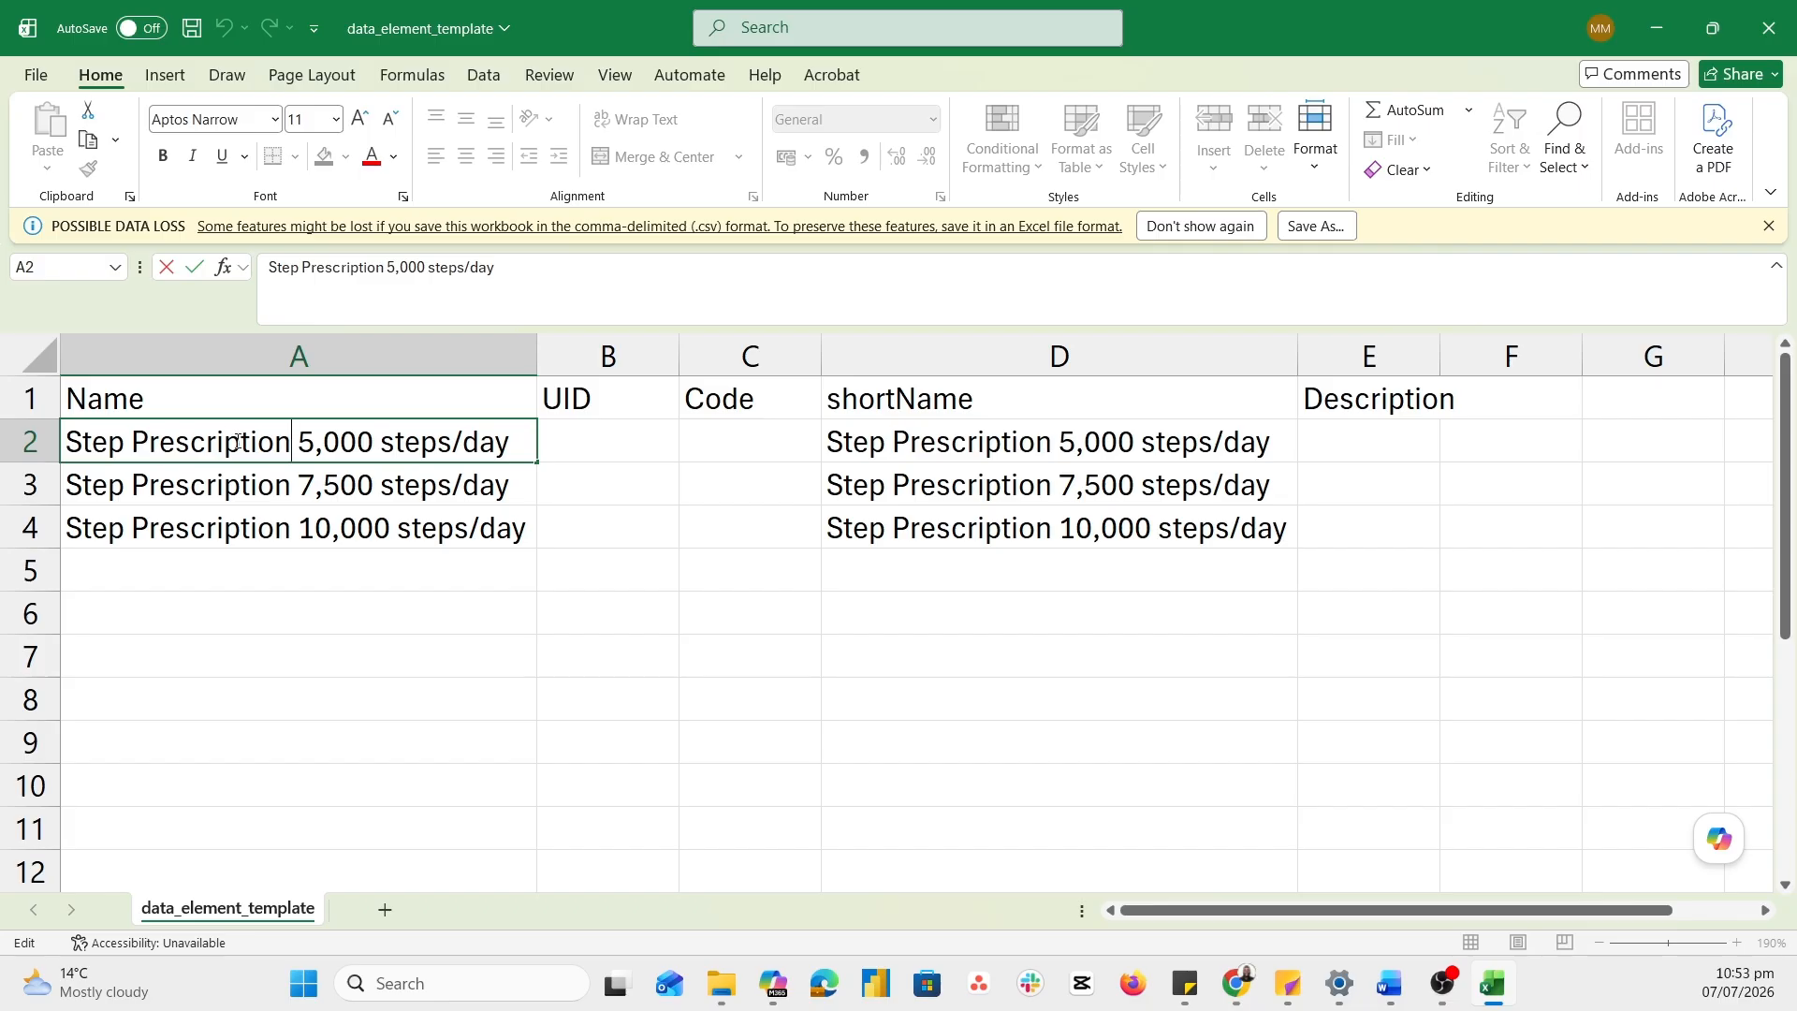
drag(241, 442, 68, 442)
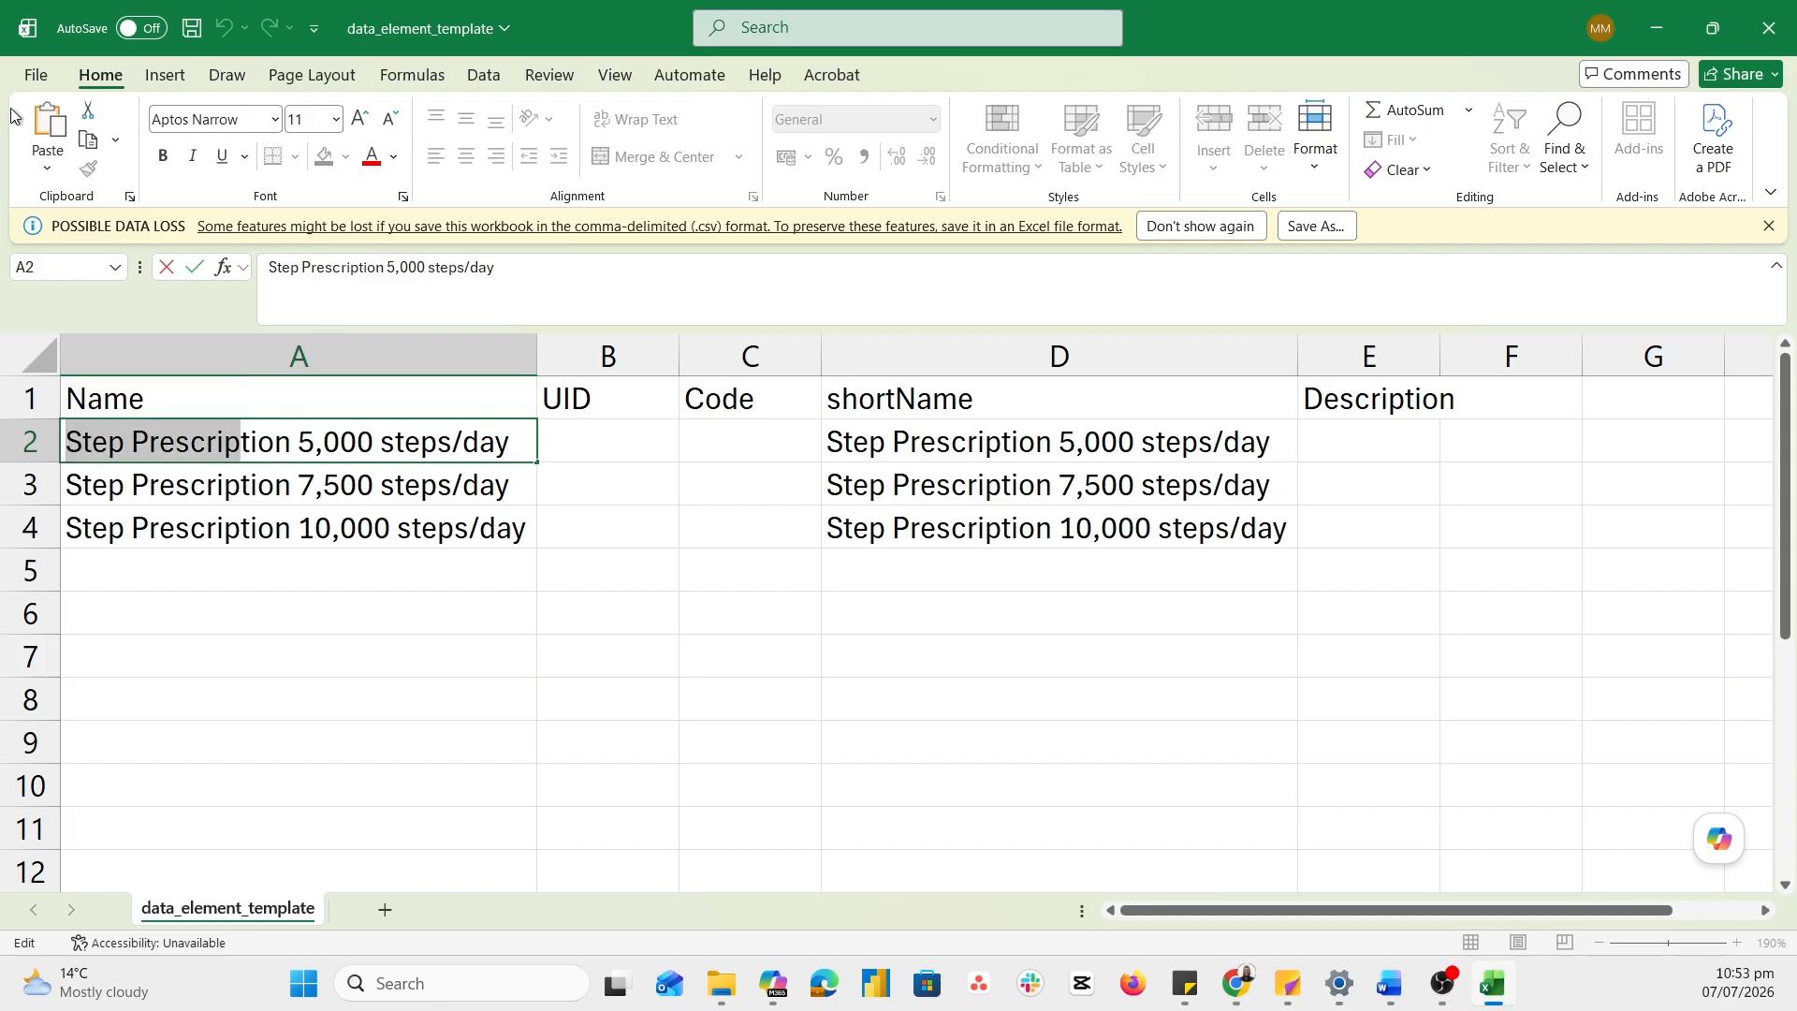
Save a copy of the workbook as the comma-delimited CSV file data_element_step_prescrip in the 5. dataset folder and close it
click(35, 73)
click(74, 384)
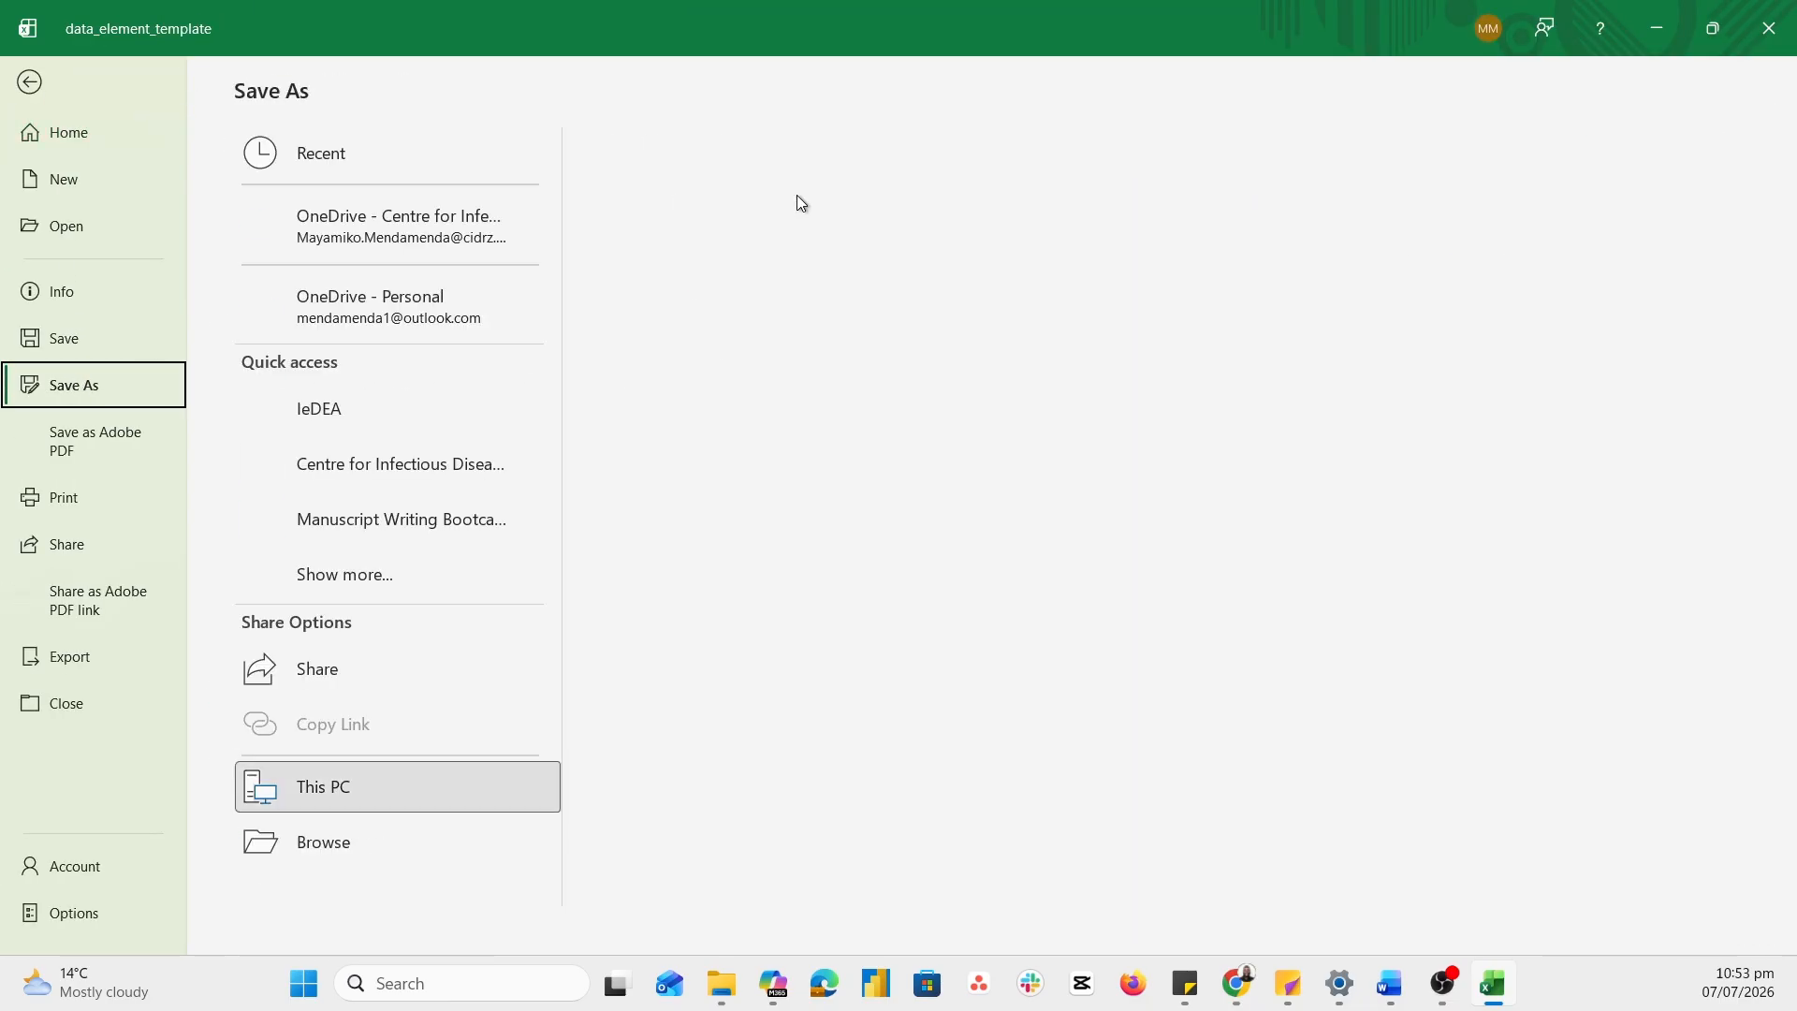
click(806, 180)
key(BackSpace)
key(BackSpace)
key(BackSpace)
key(BackSpace)
key(BackSpace)
key(BackSpace)
key(BackSpace)
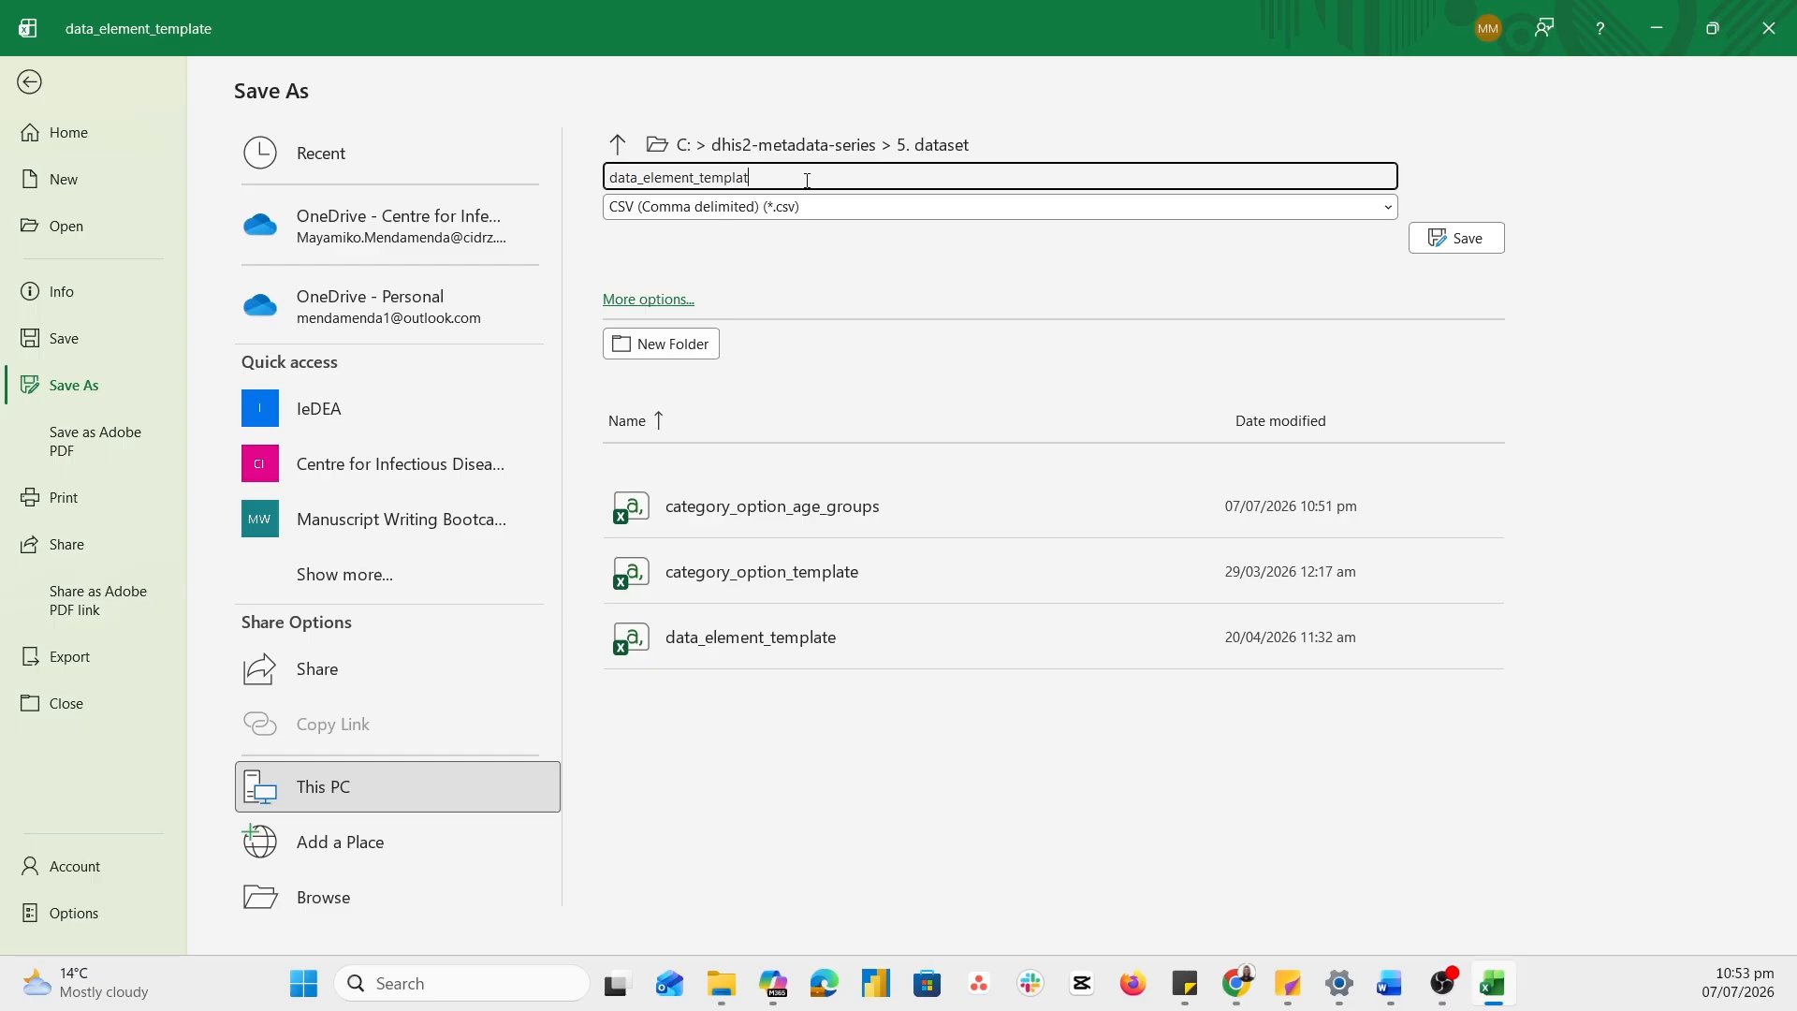
text(Step Prescrip)
key(BackSpace)
text(s)
key(BackSpace)
text(_)
key(Delete)
text(prescrip)
click(1480, 243)
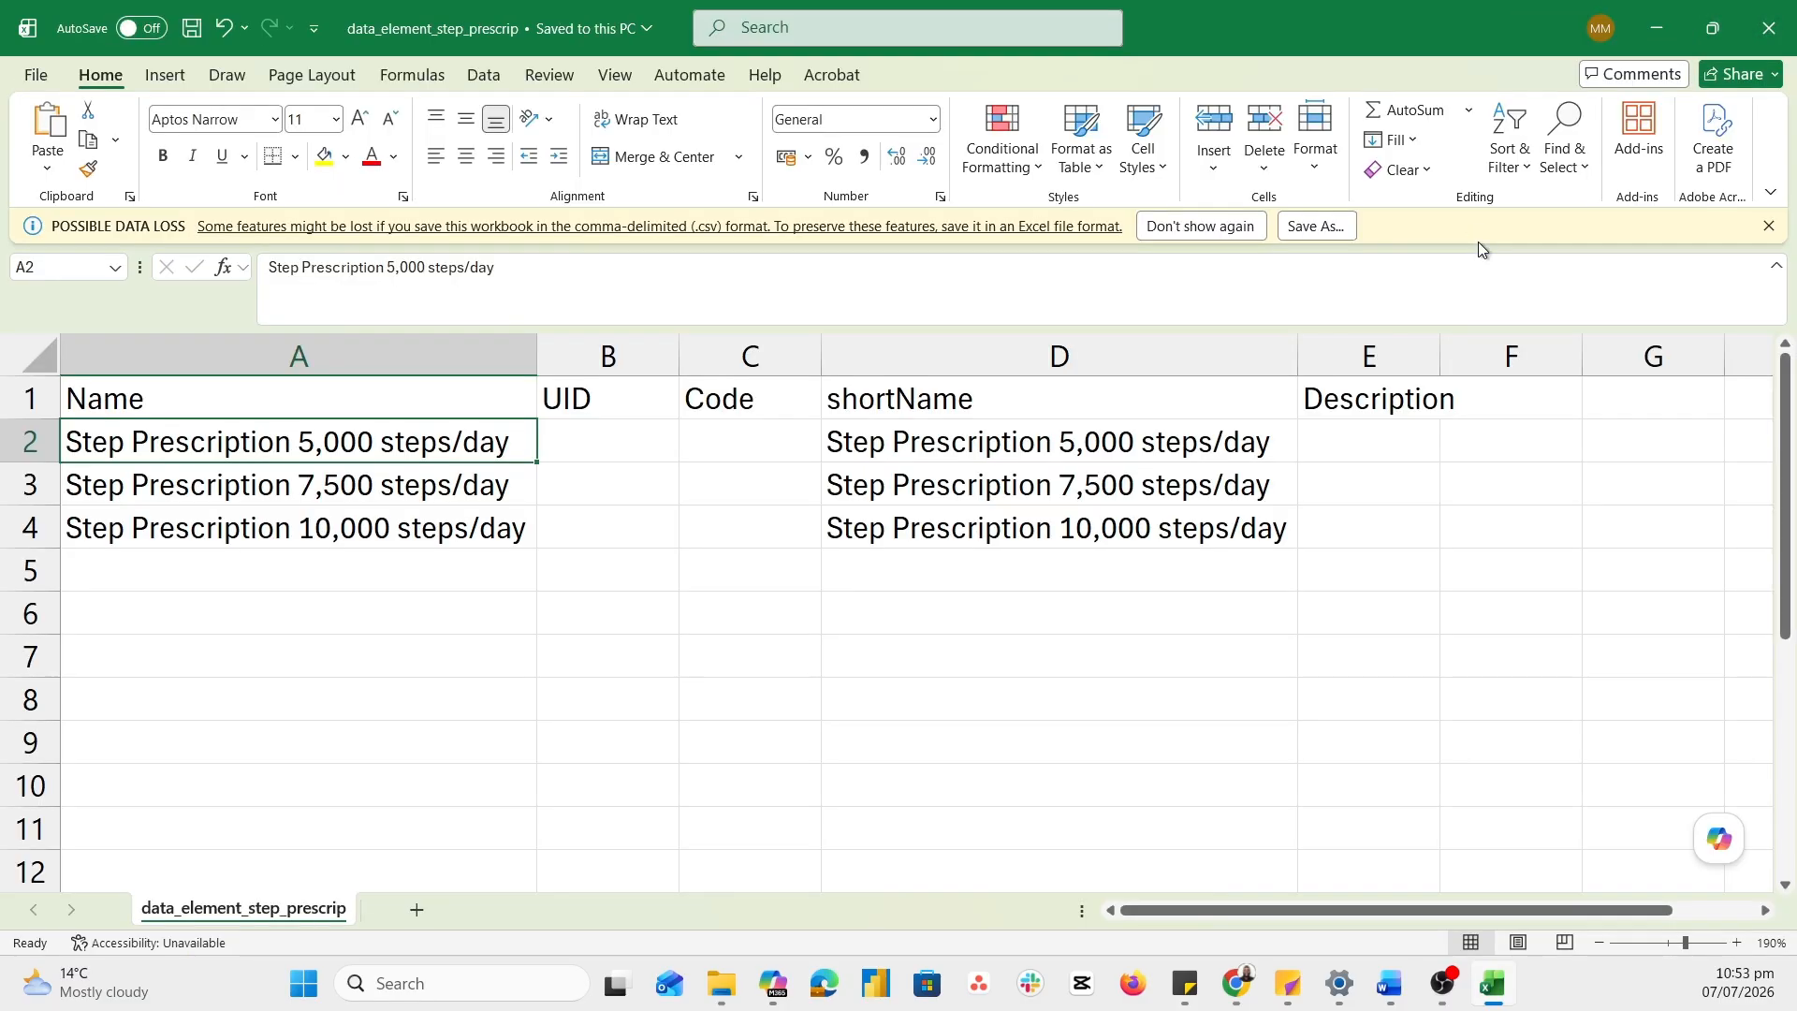
click(1783, 45)
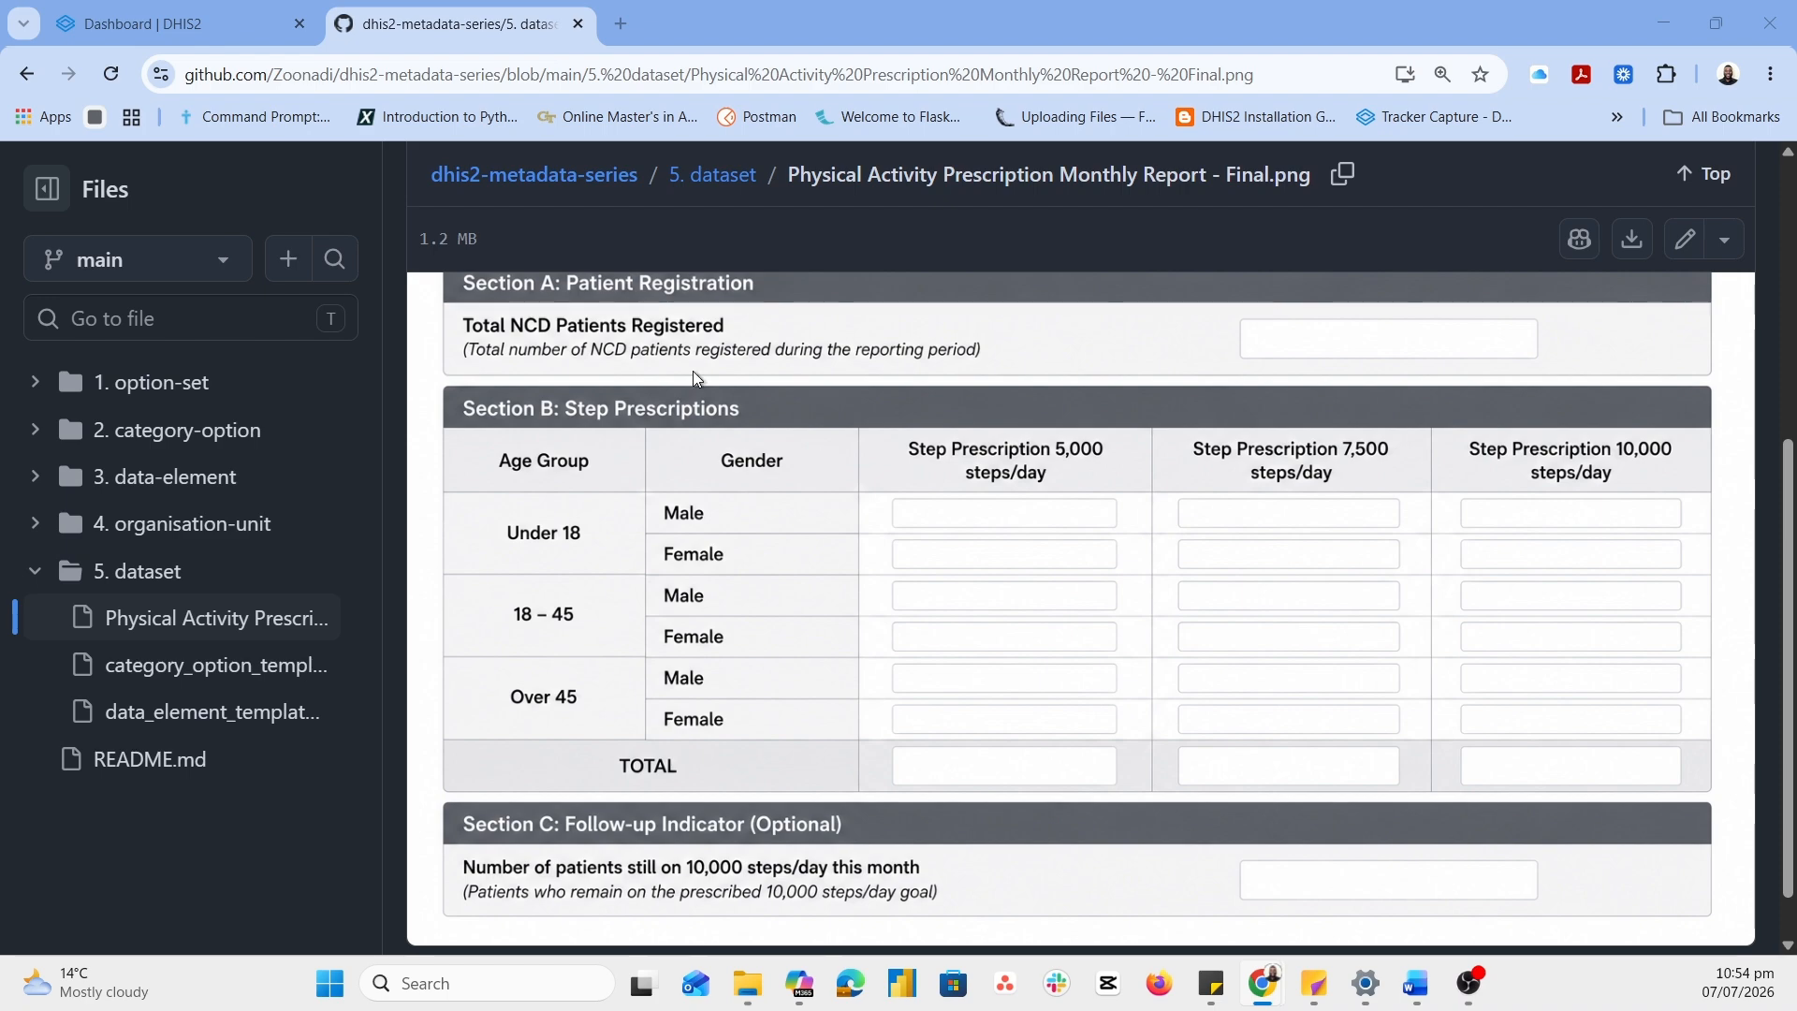
Switch to DHIS2 in the browser and open the Metadata import page of the Import/Export app
click(215, 20)
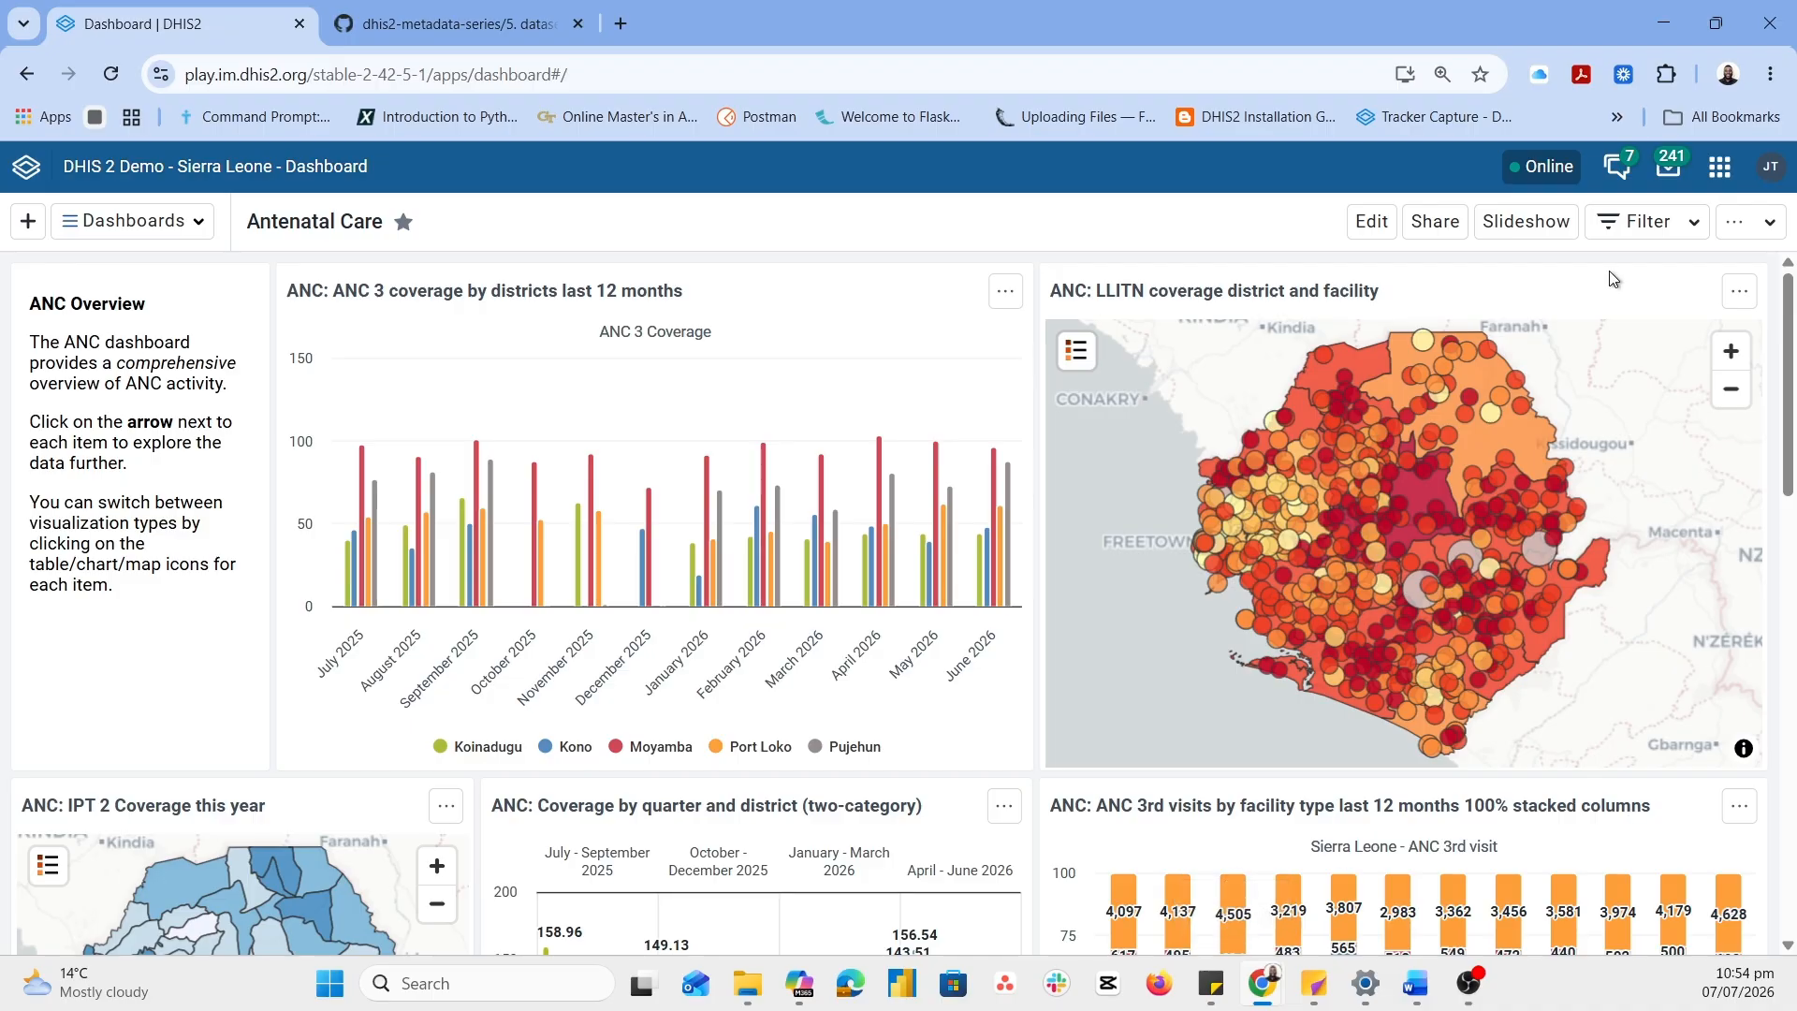
click(1719, 167)
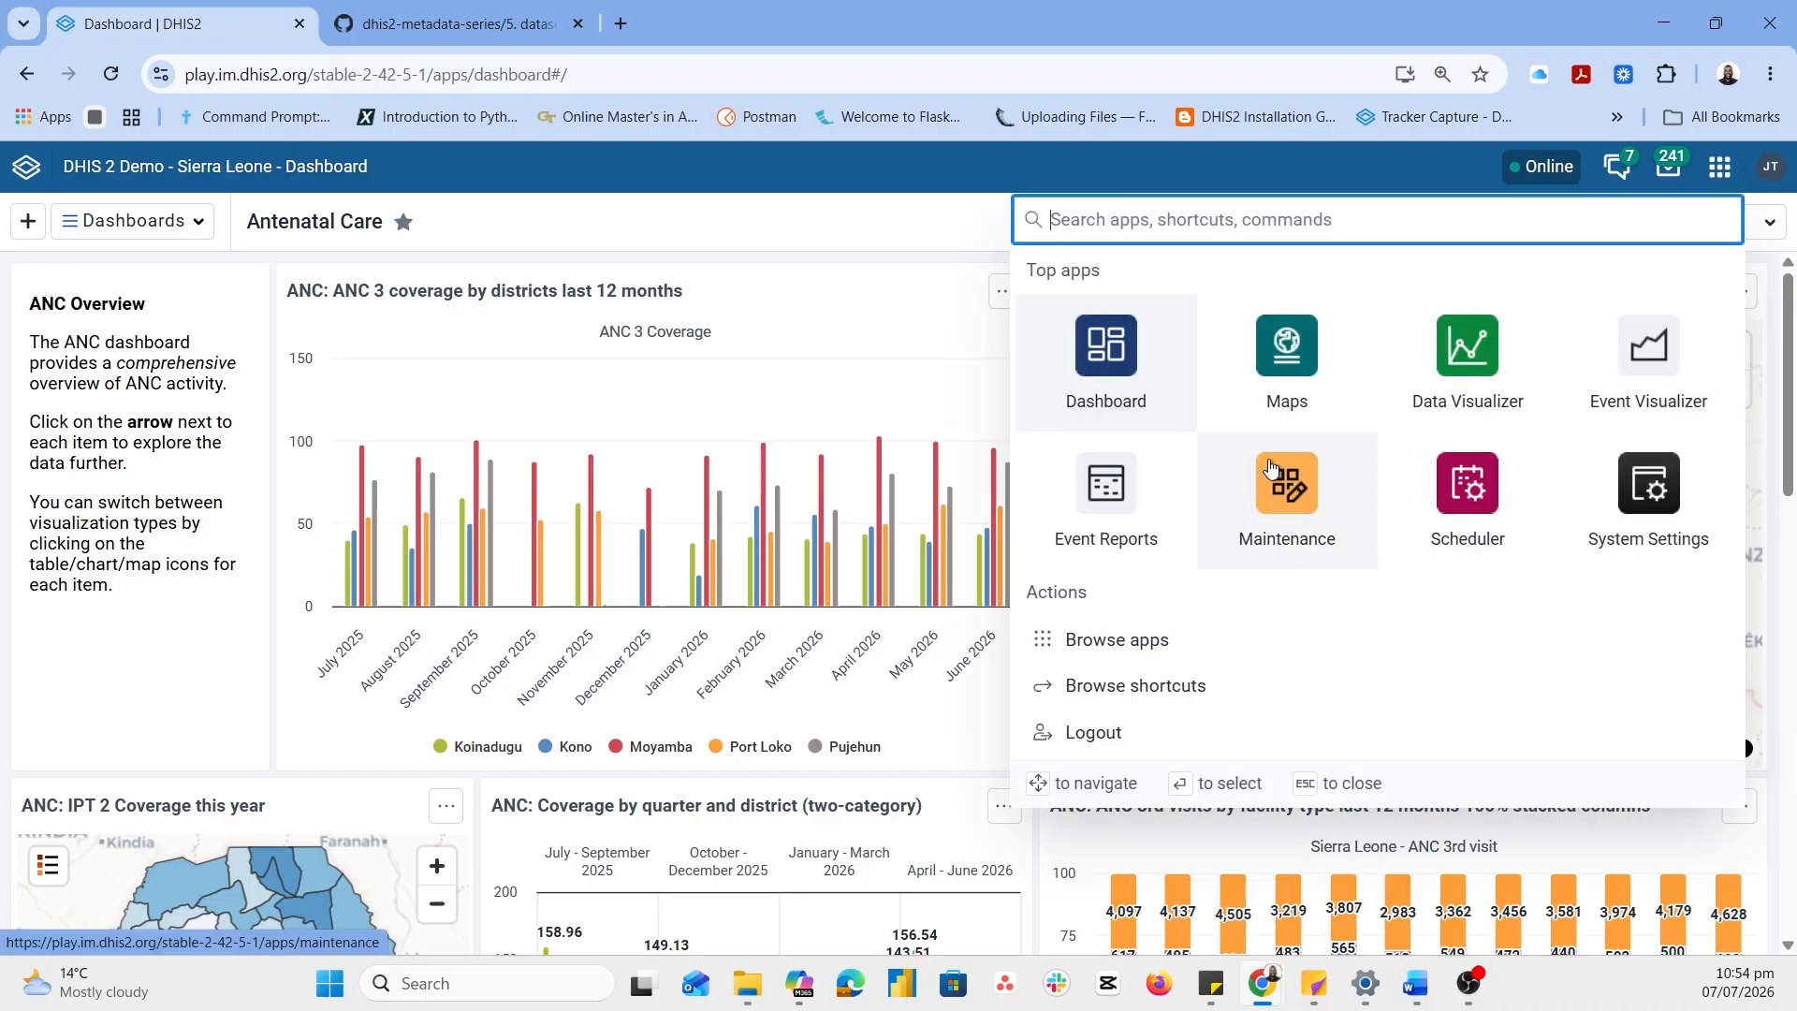
text(impor)
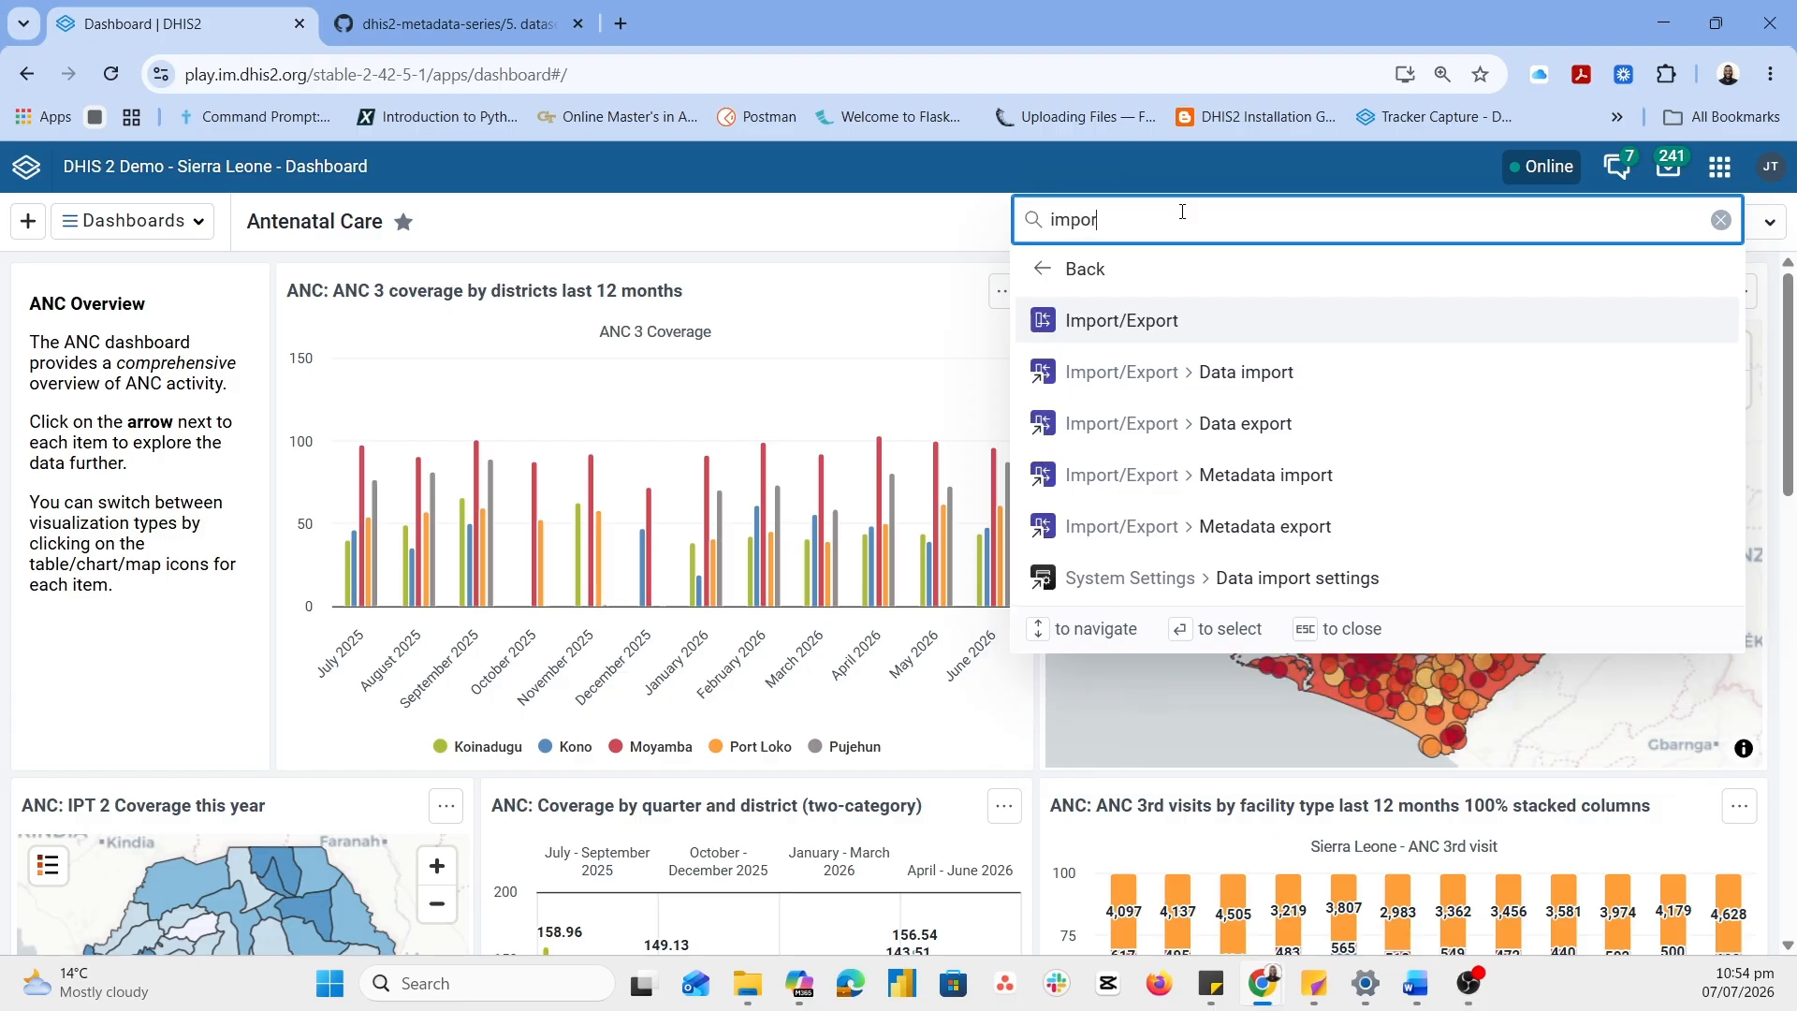
click(1139, 320)
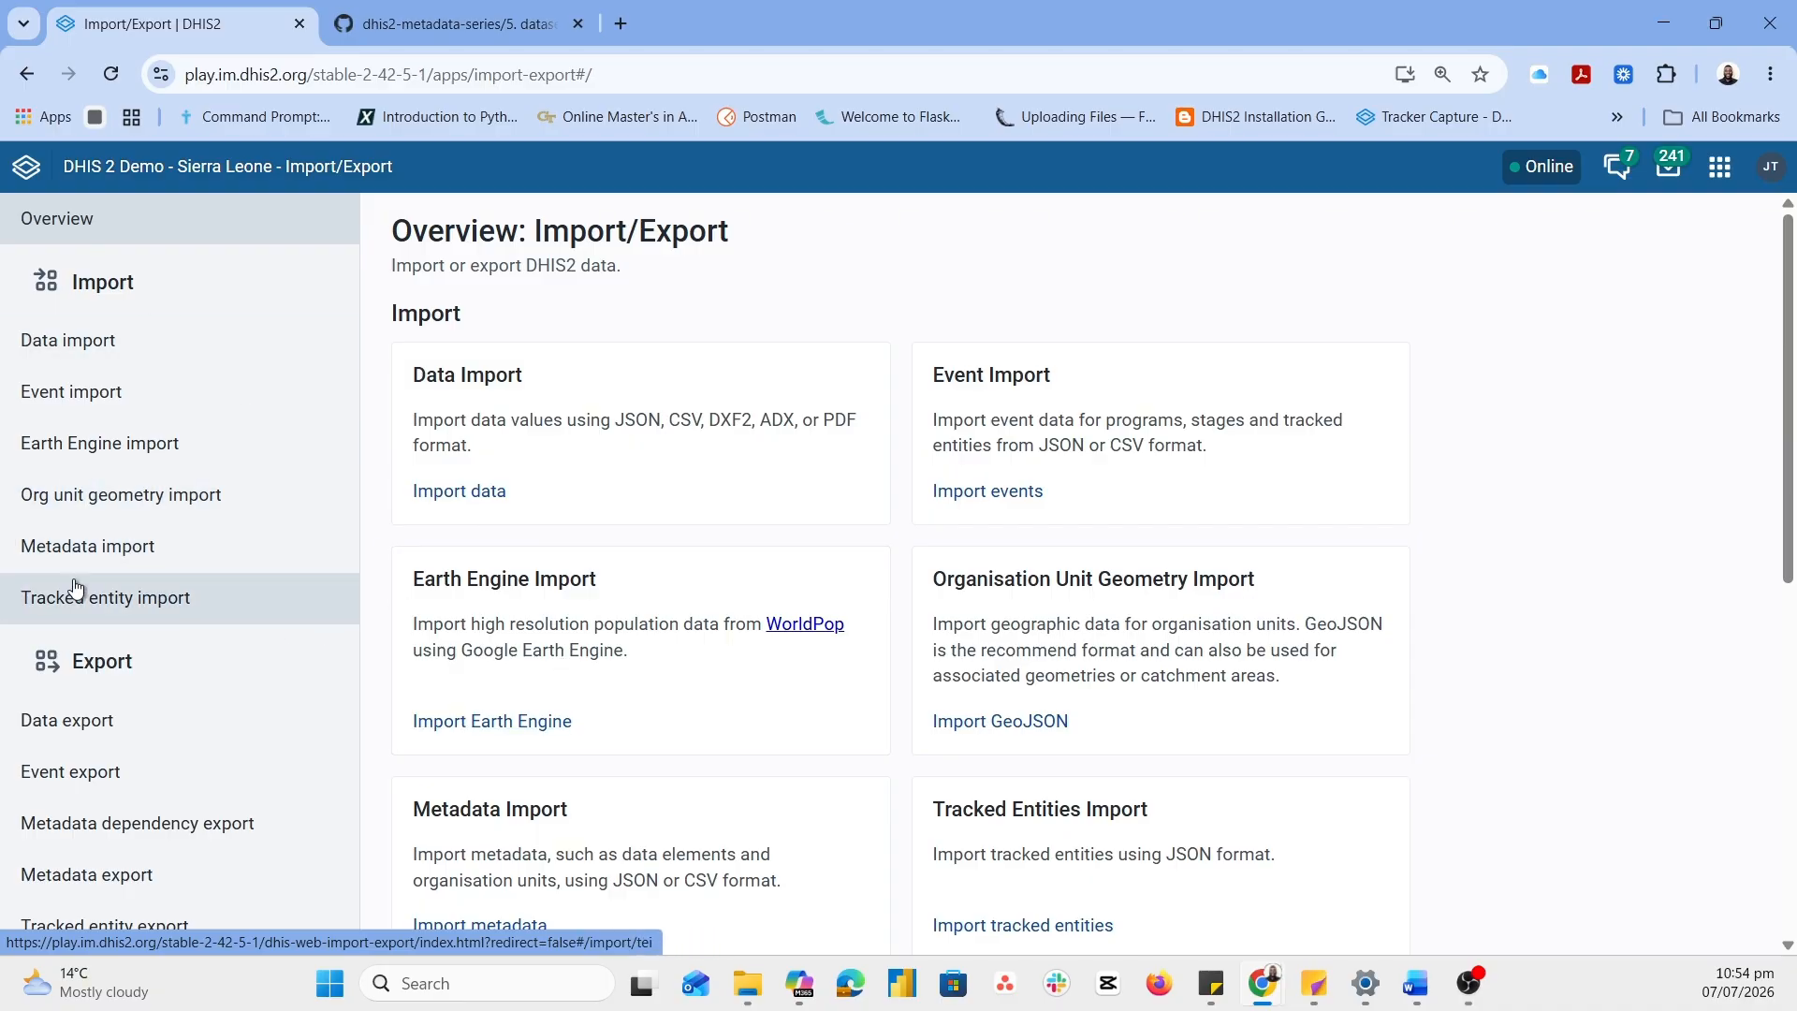
click(192, 550)
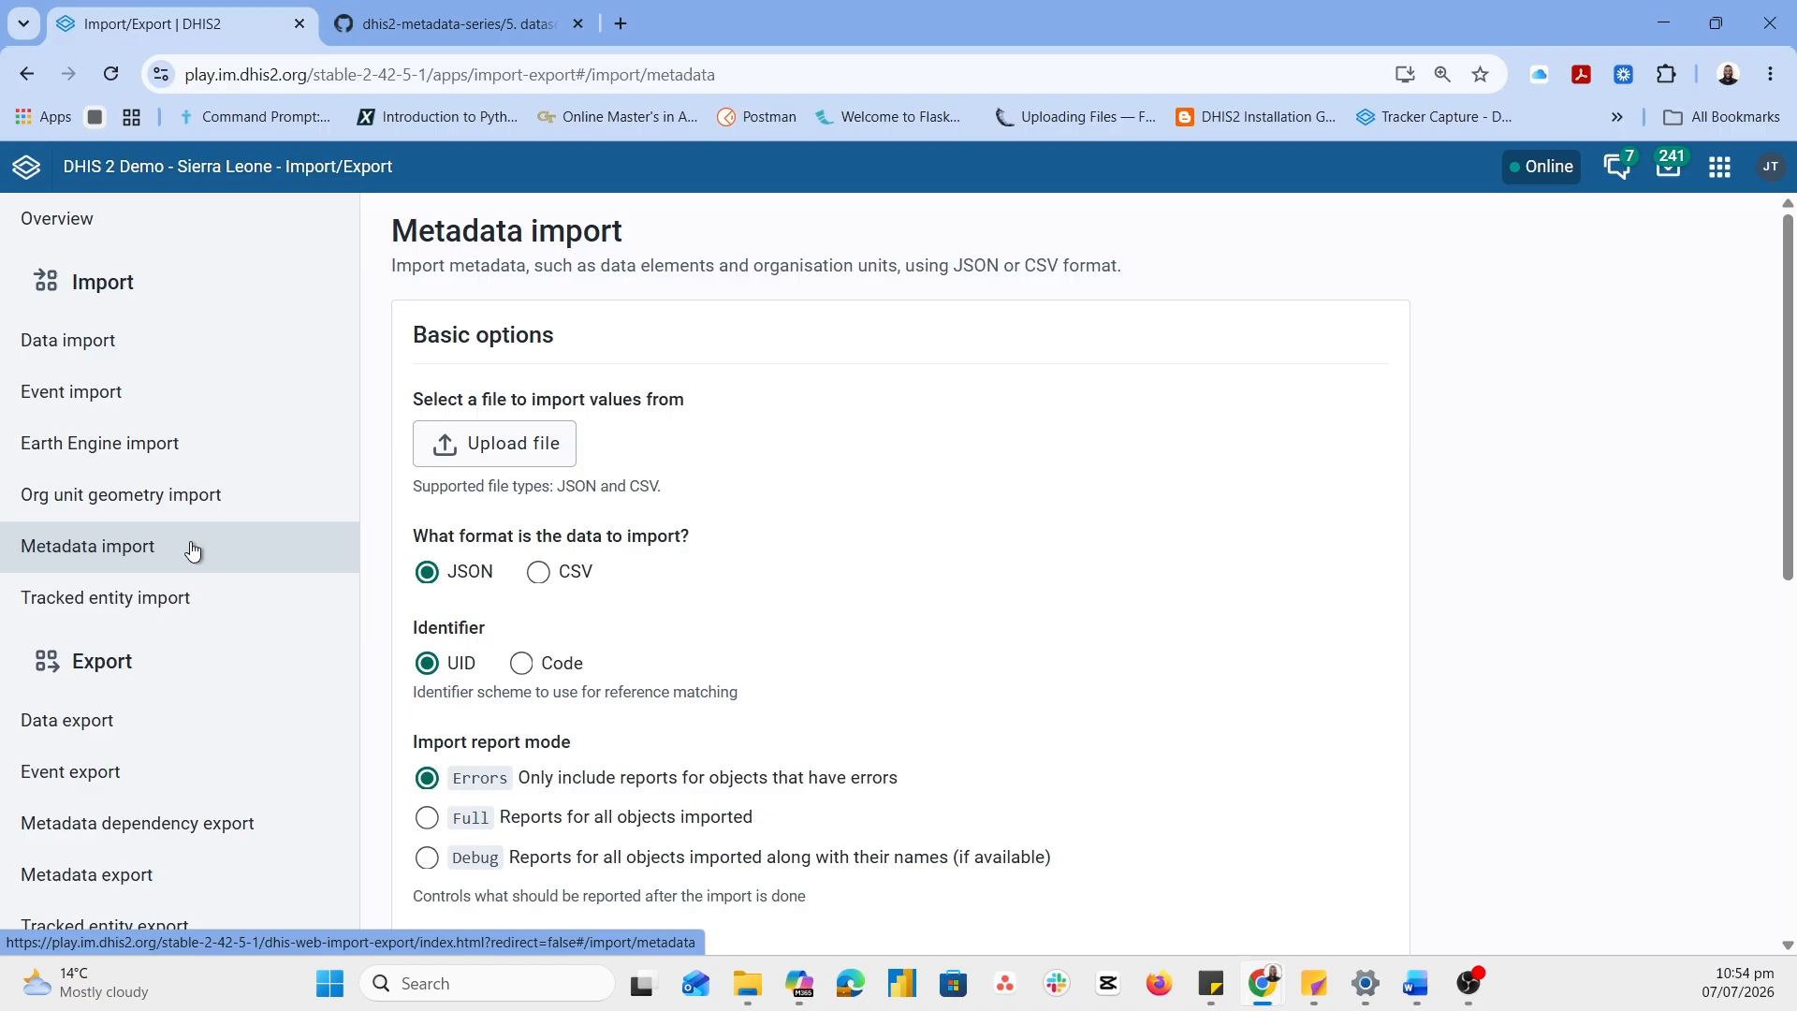
Choose category_option_age_groups.csv as the import file, in CSV format with the first row as header
click(524, 447)
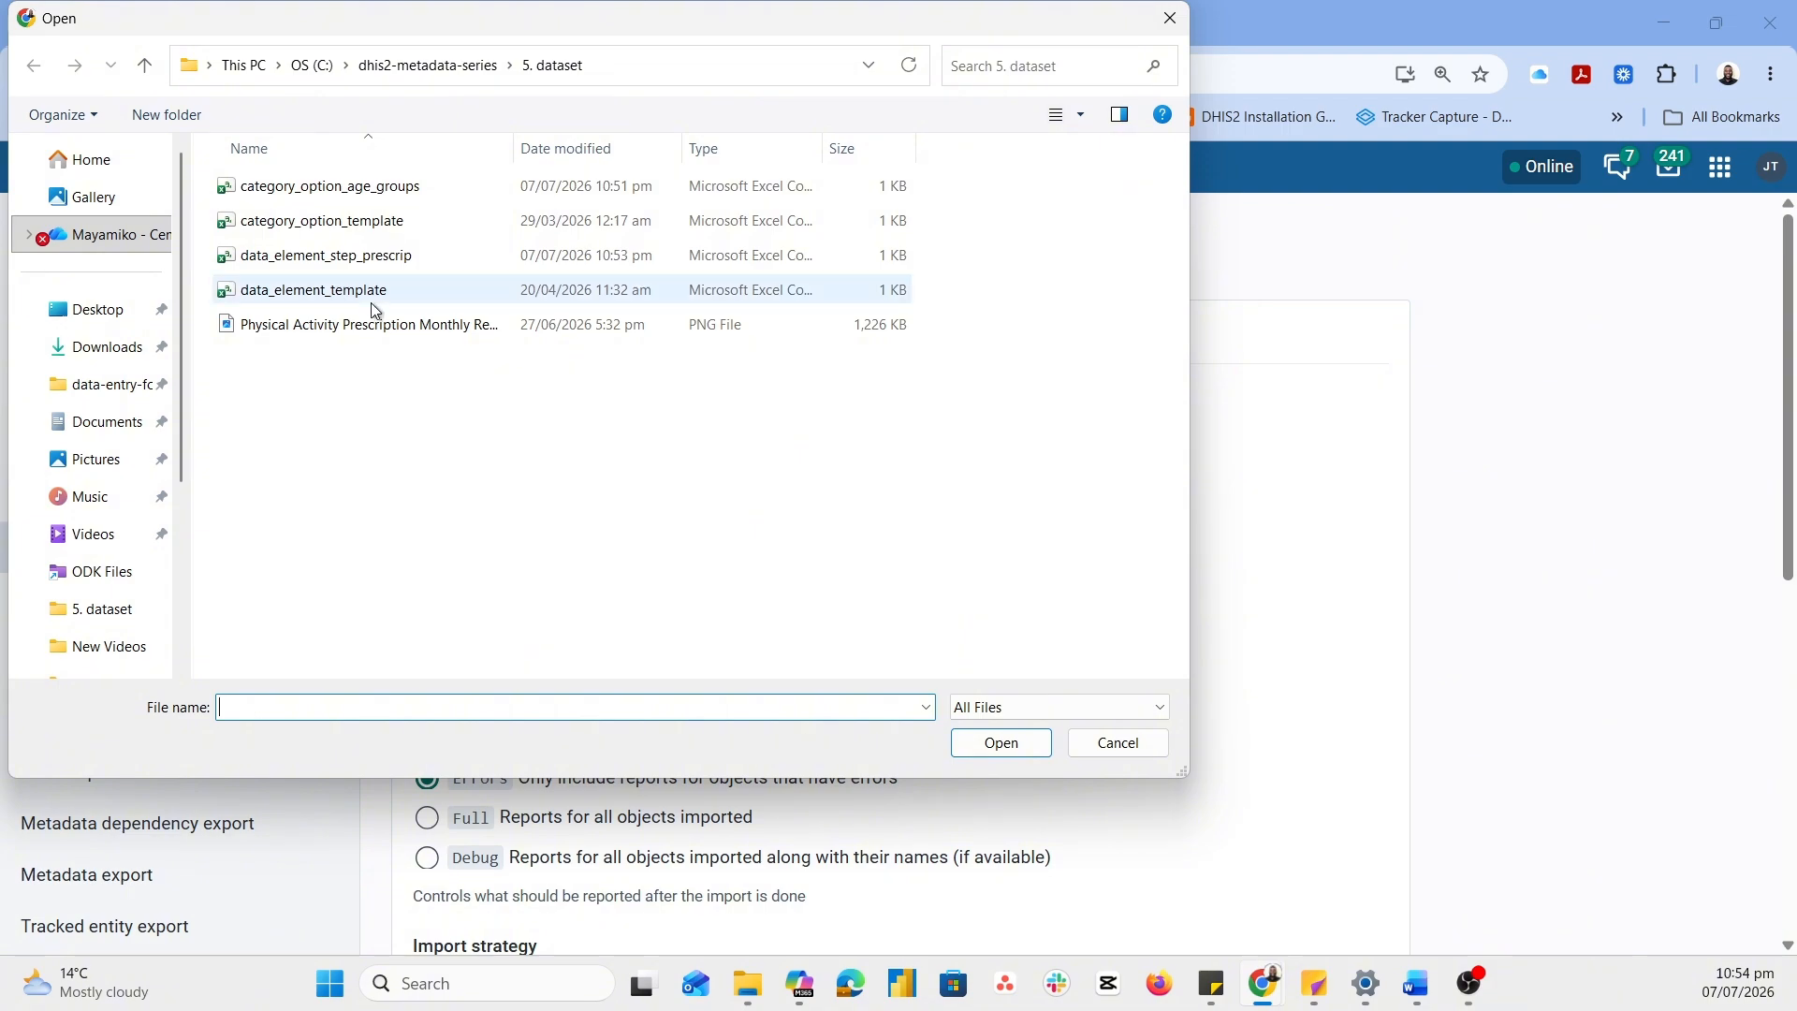
click(382, 186)
click(995, 744)
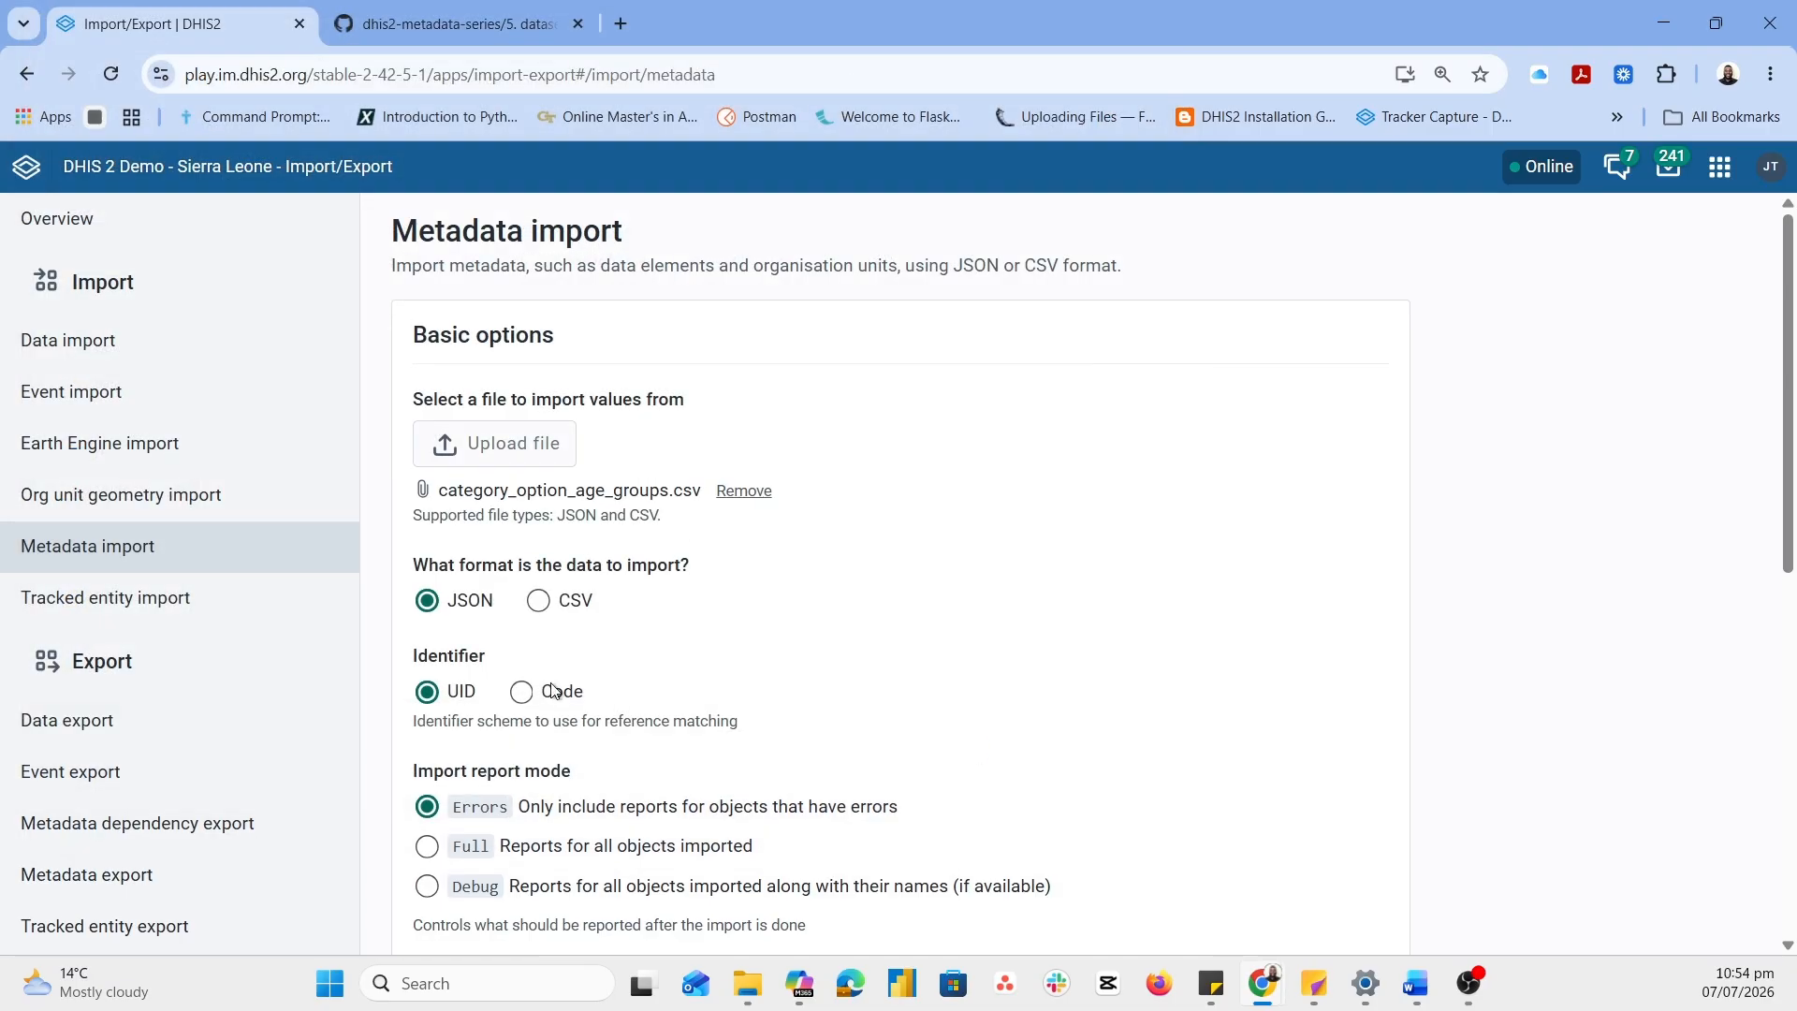
click(538, 600)
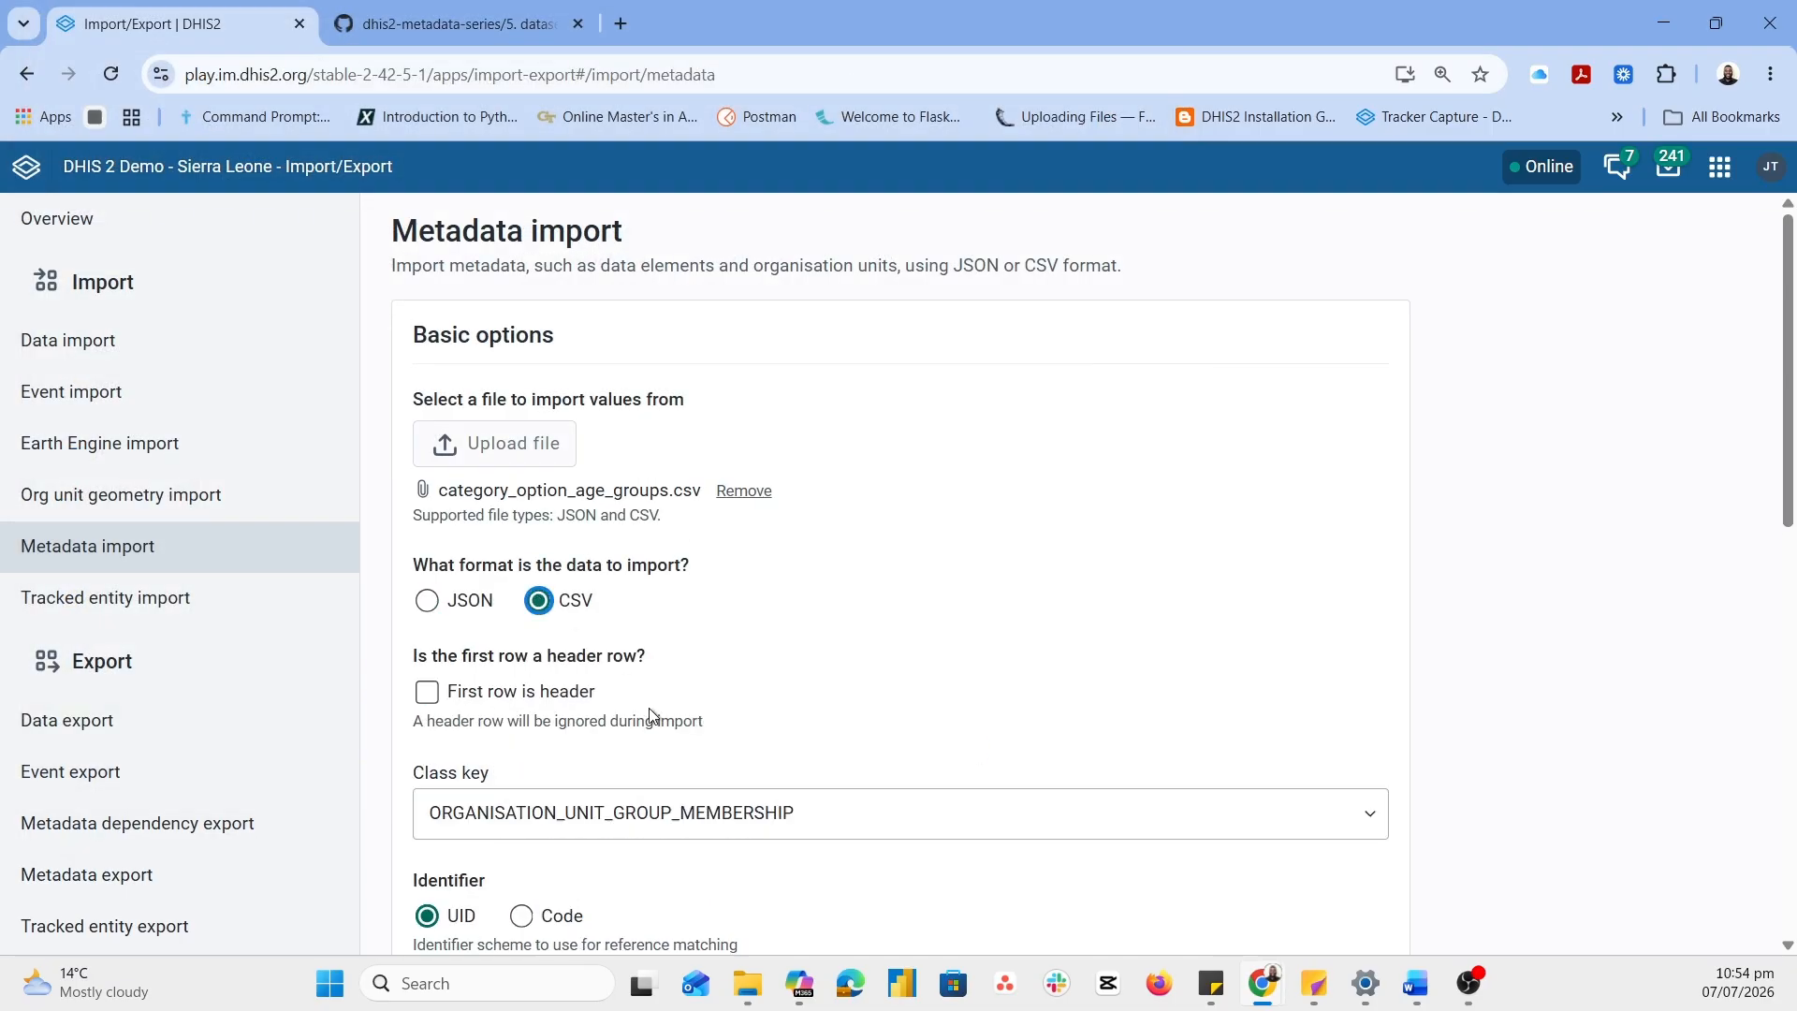
click(430, 693)
Set the class key of the age-groups import to CATEGORY_OPTION
scroll(433, 689, down, 3)
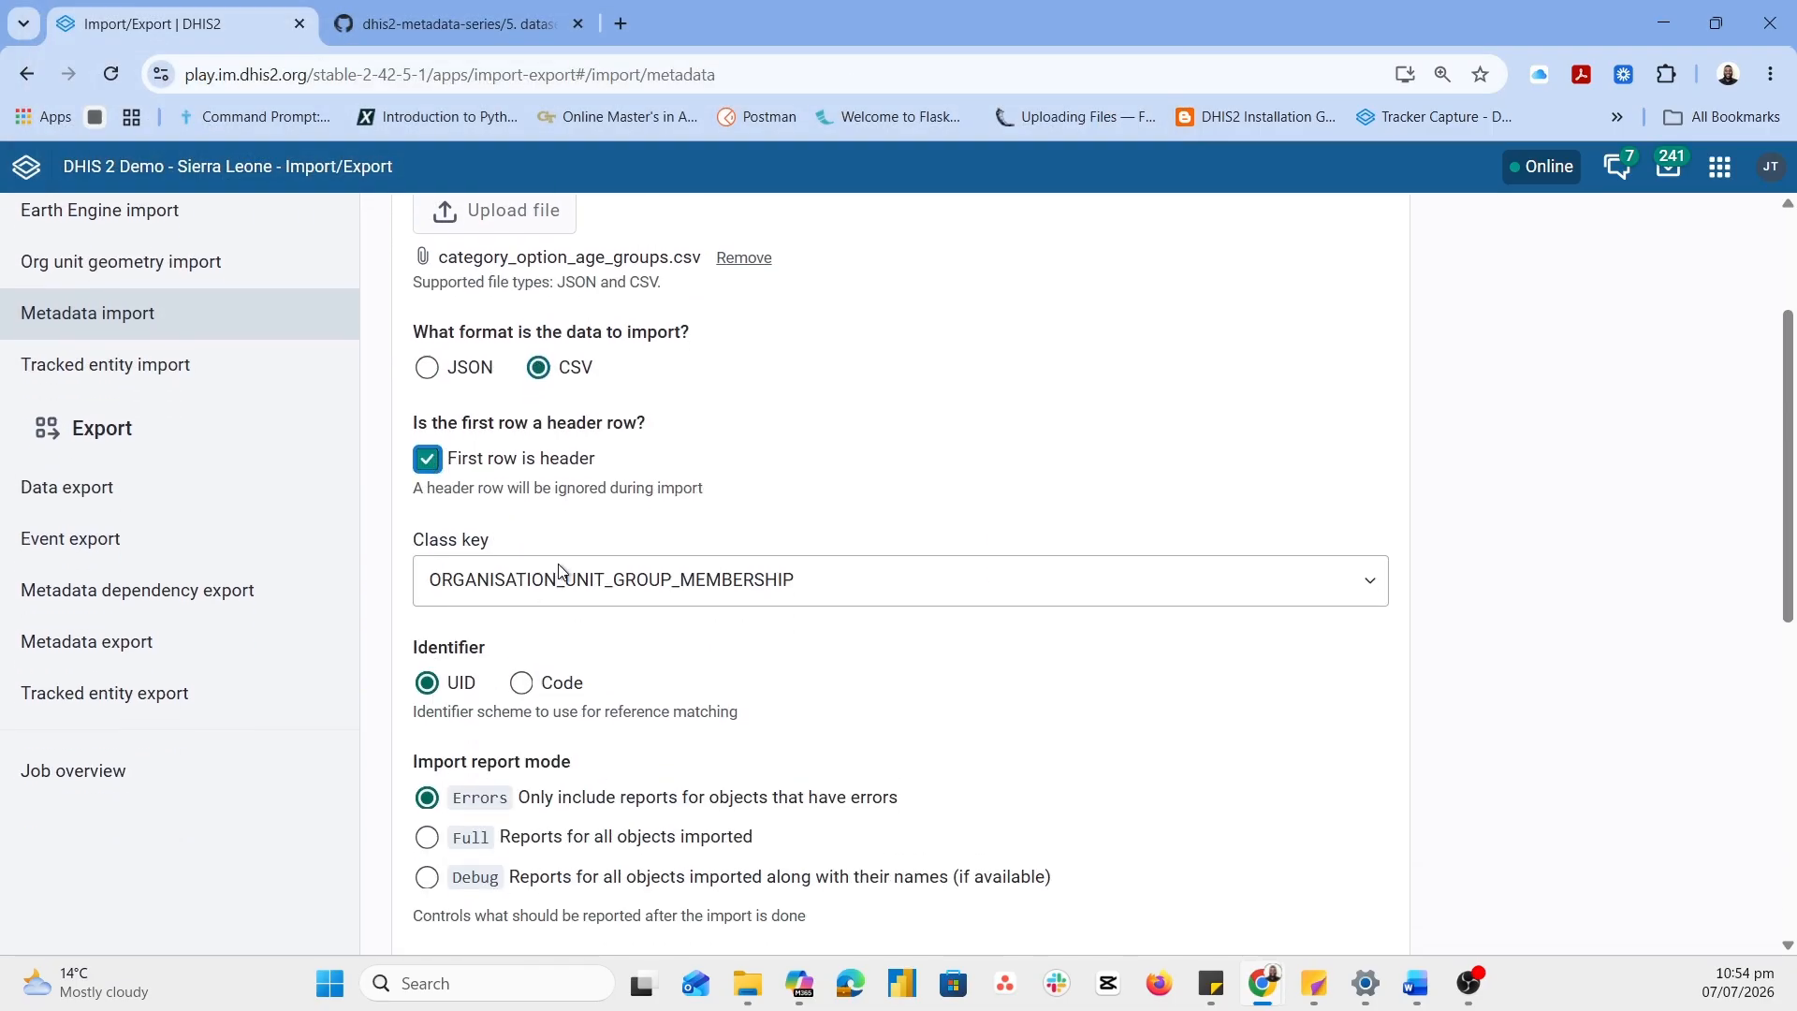
click(561, 580)
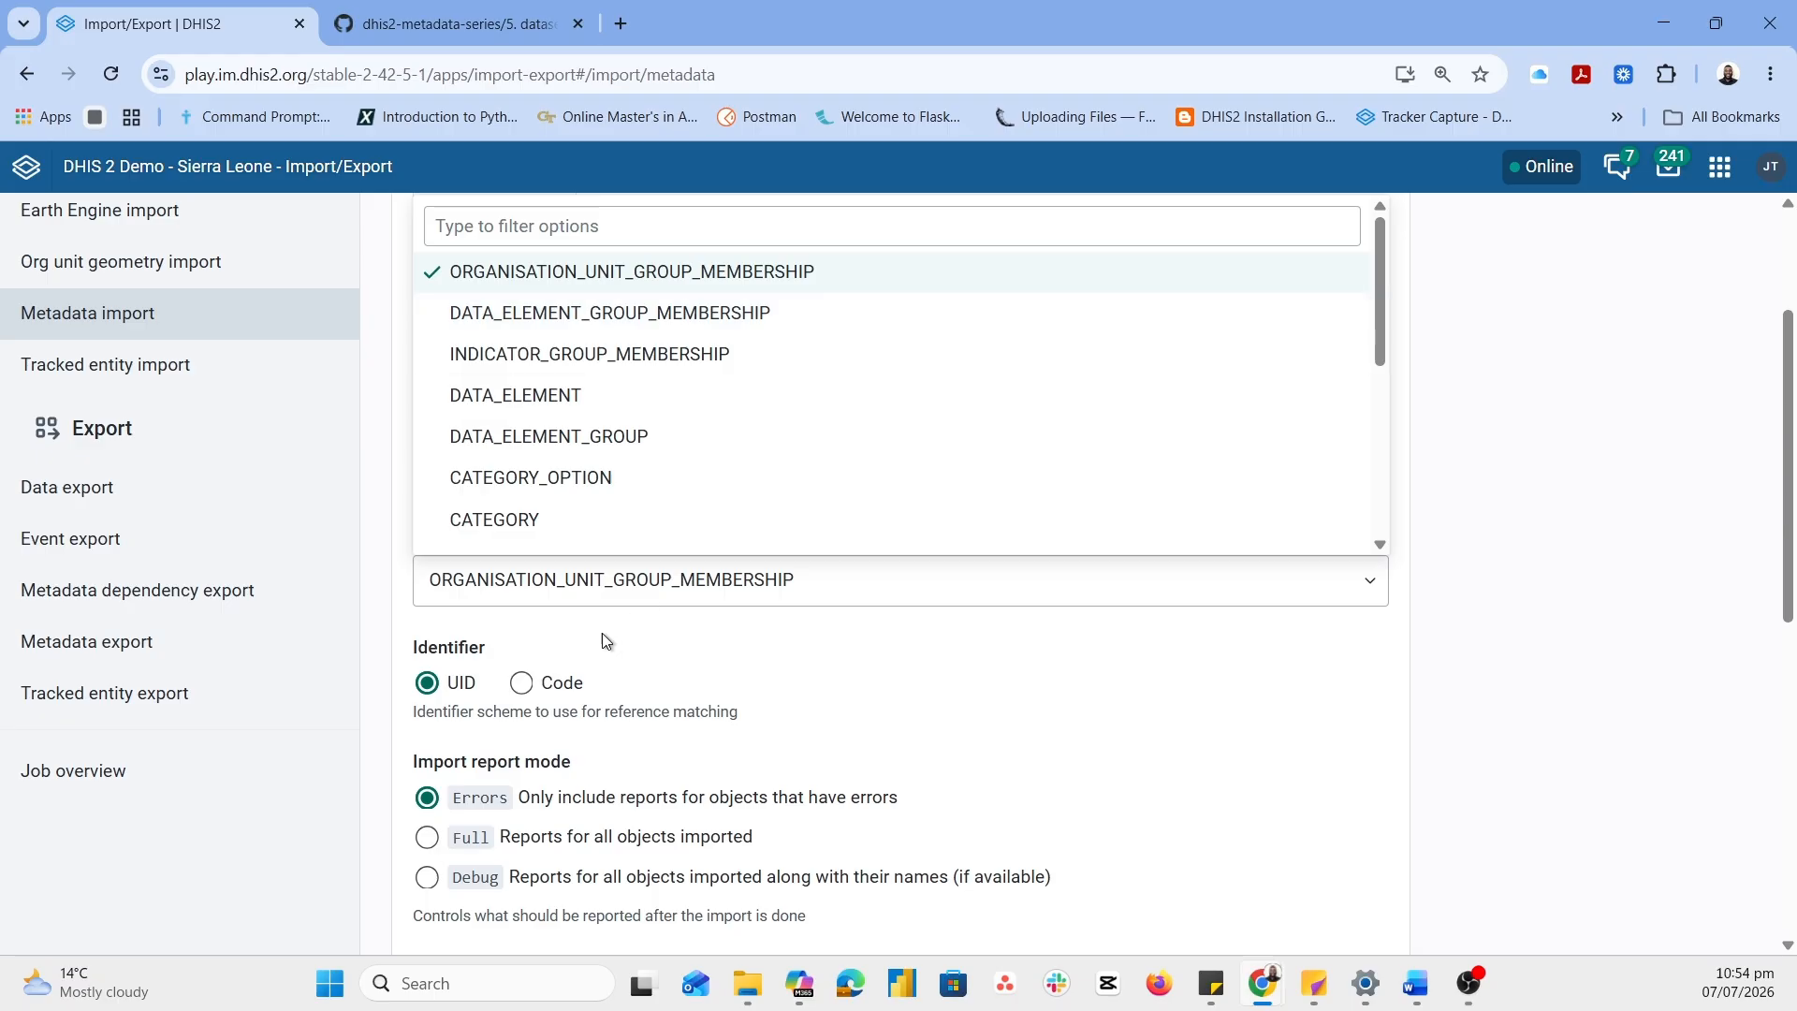
click(567, 233)
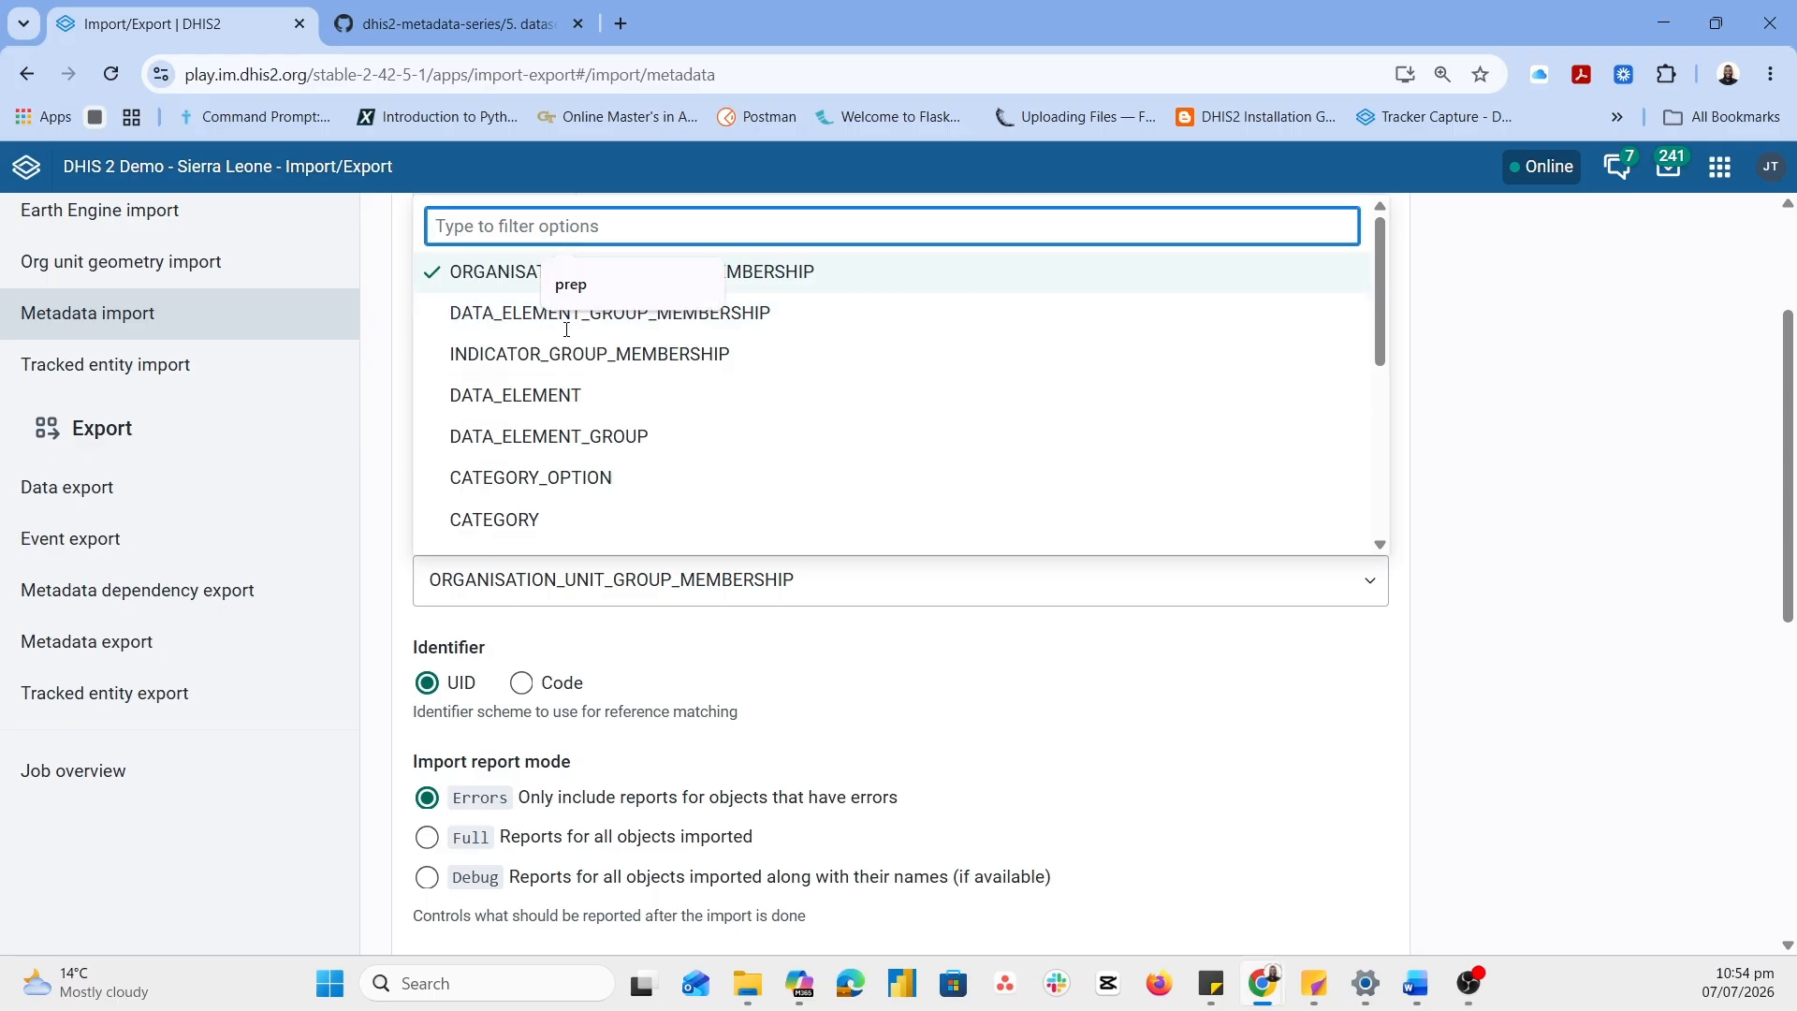
click(488, 475)
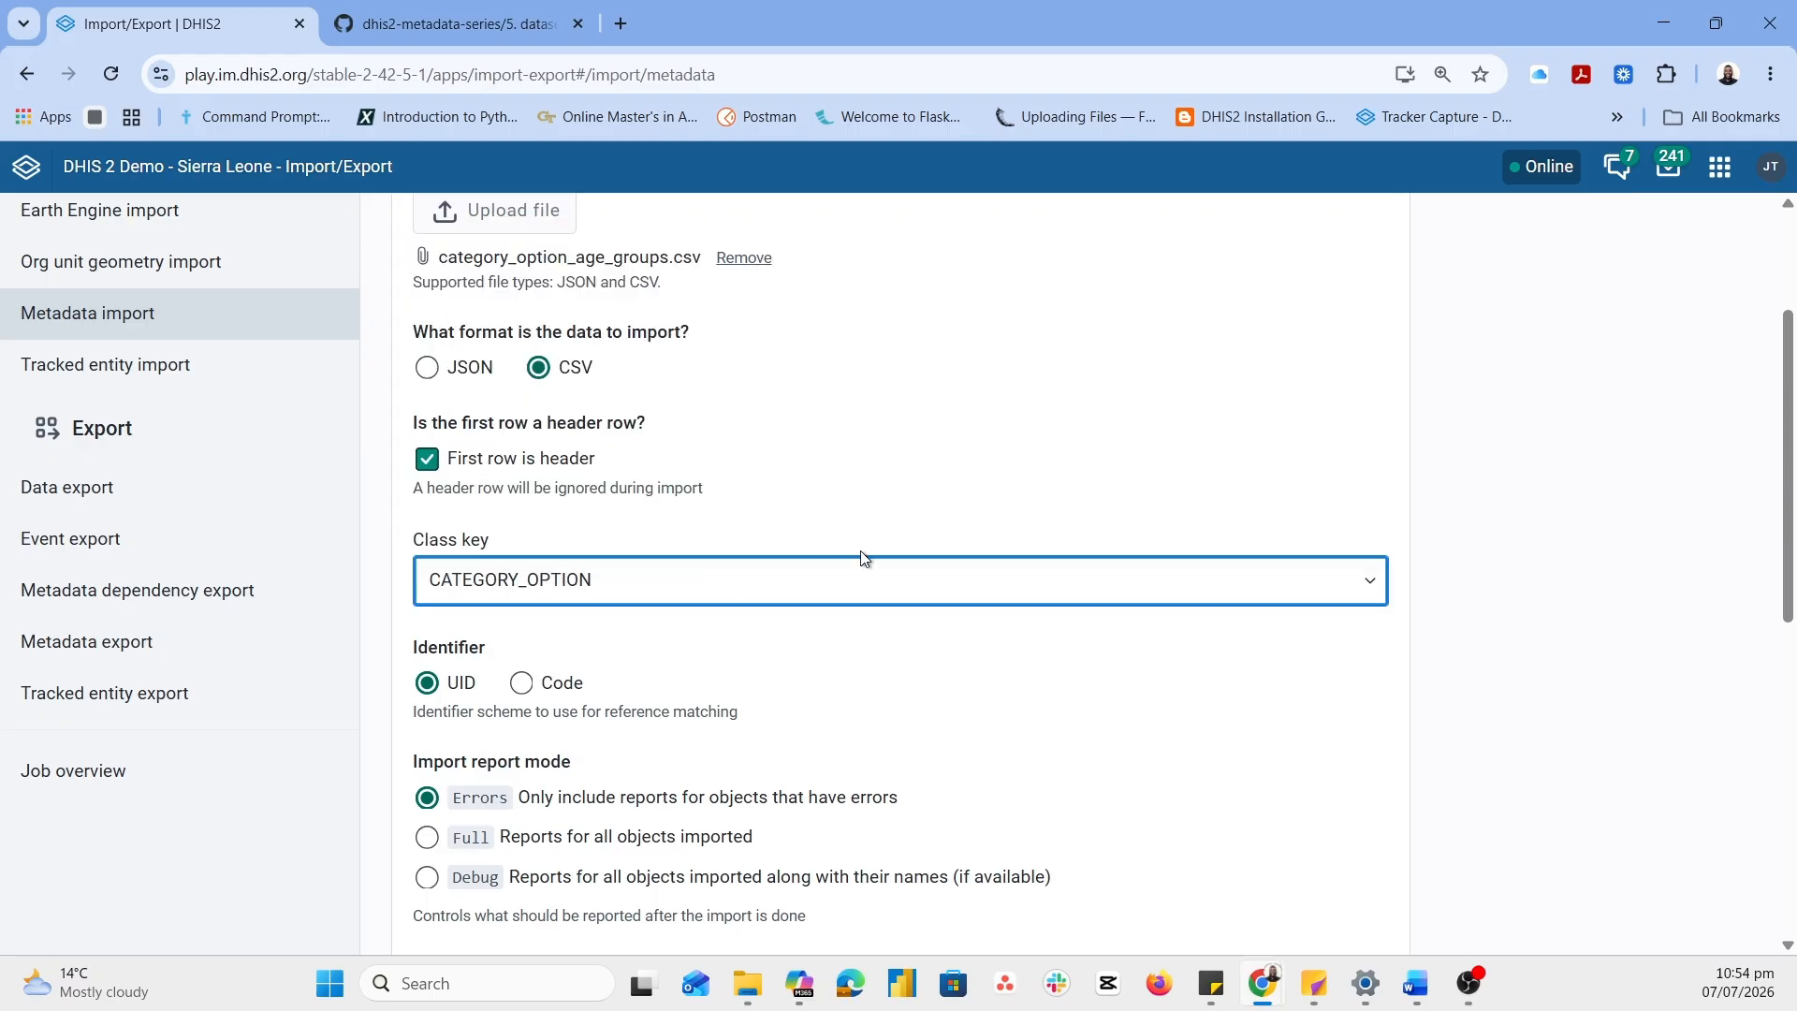
Do a dry run of the age-group category options import, followed by the actual import
scroll(862, 557, down, 8)
click(524, 822)
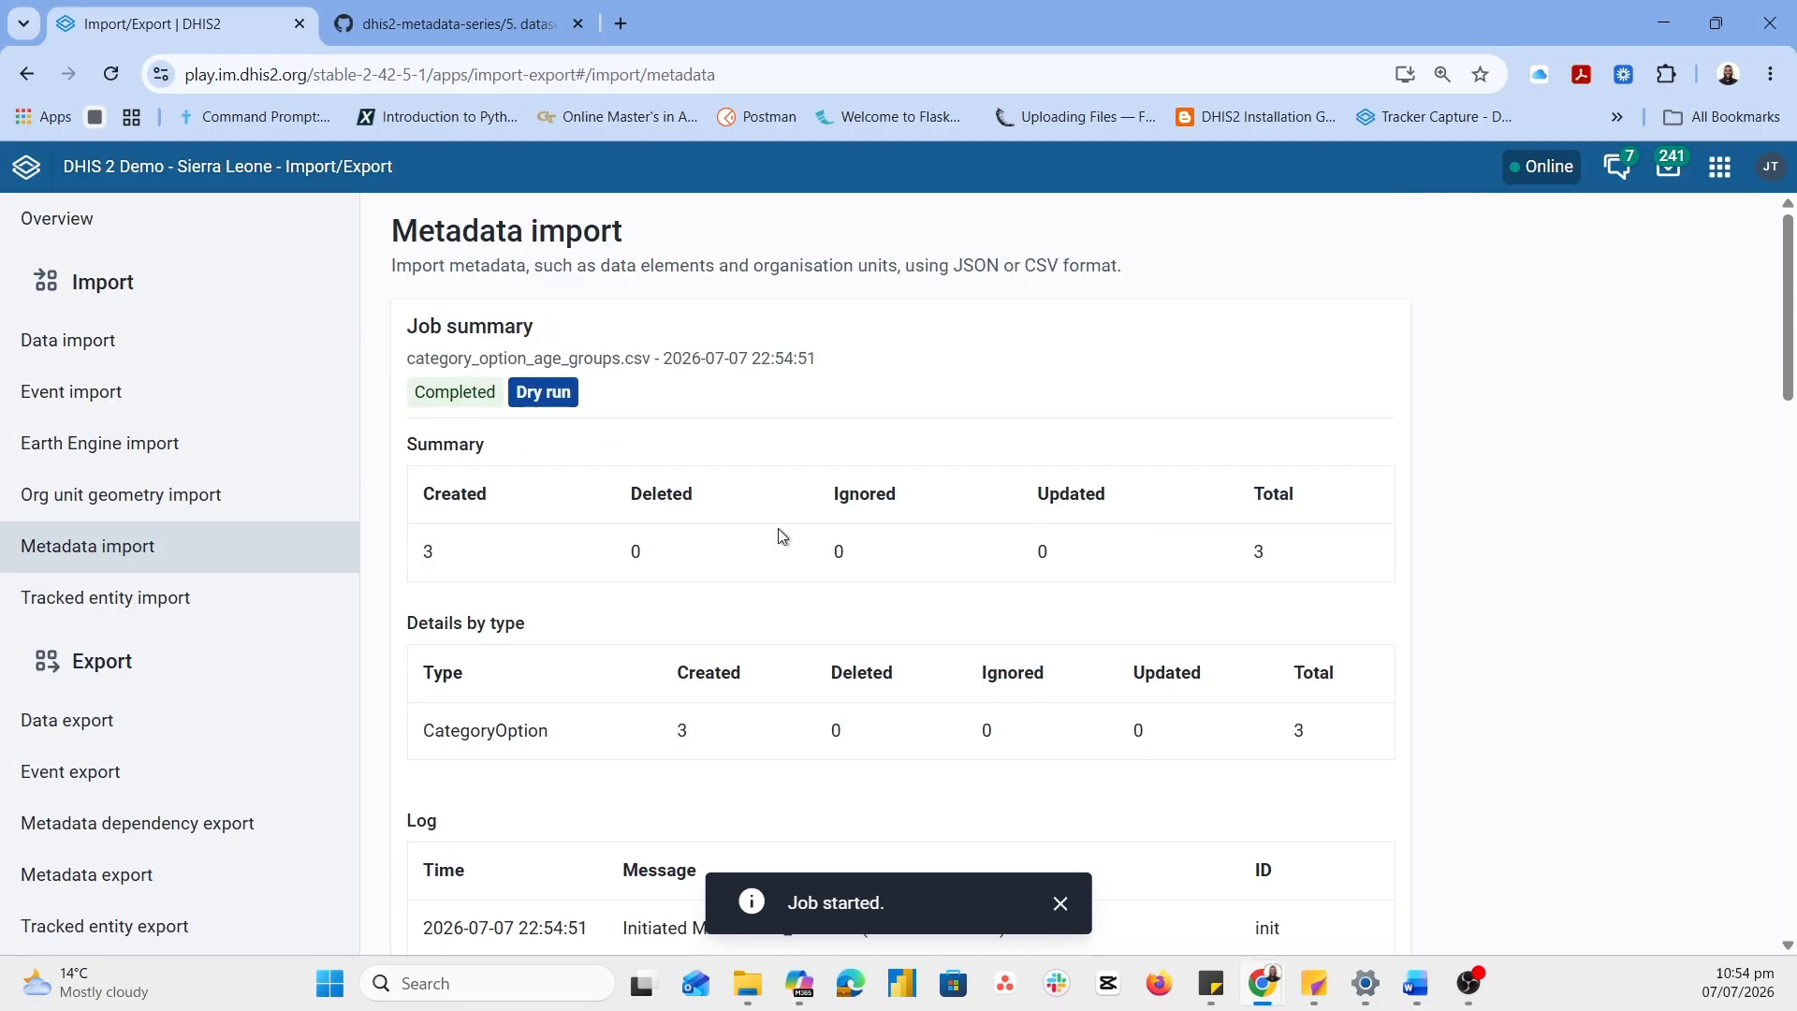
scroll(788, 459, down, 16)
click(598, 829)
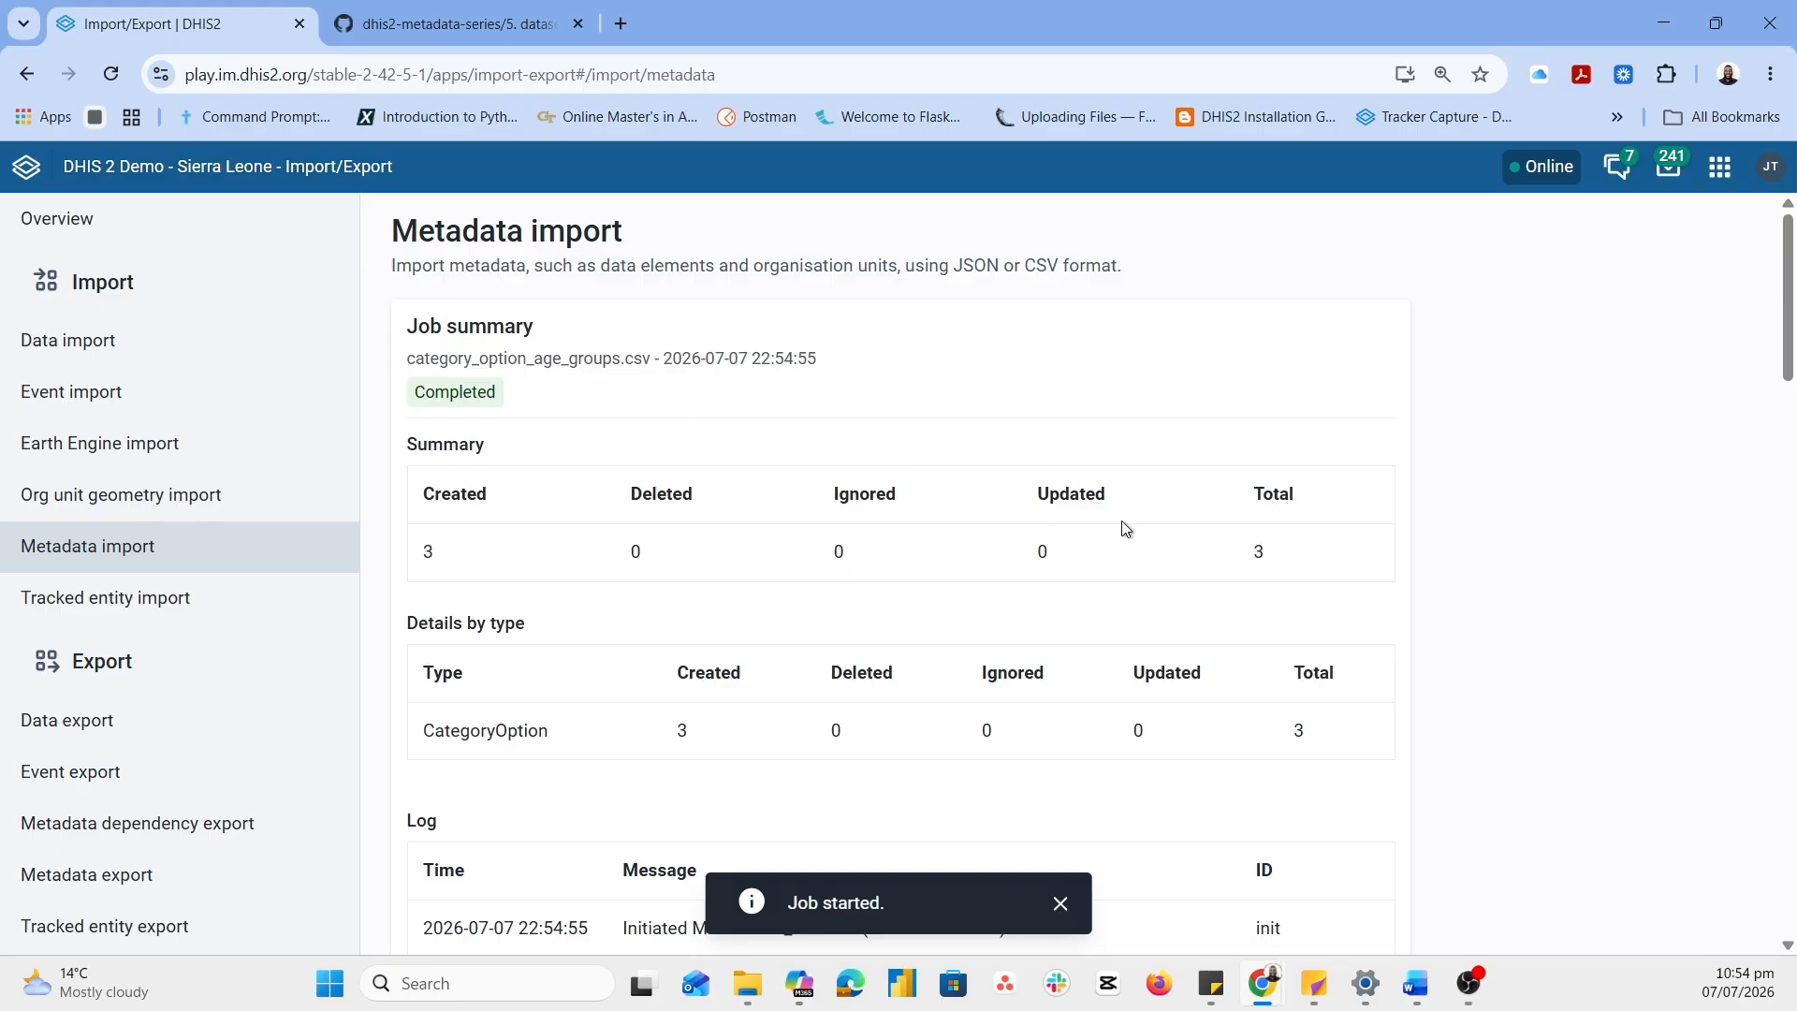
Open the Browser Cache Cleaner app and clear all of its stored items
click(1719, 166)
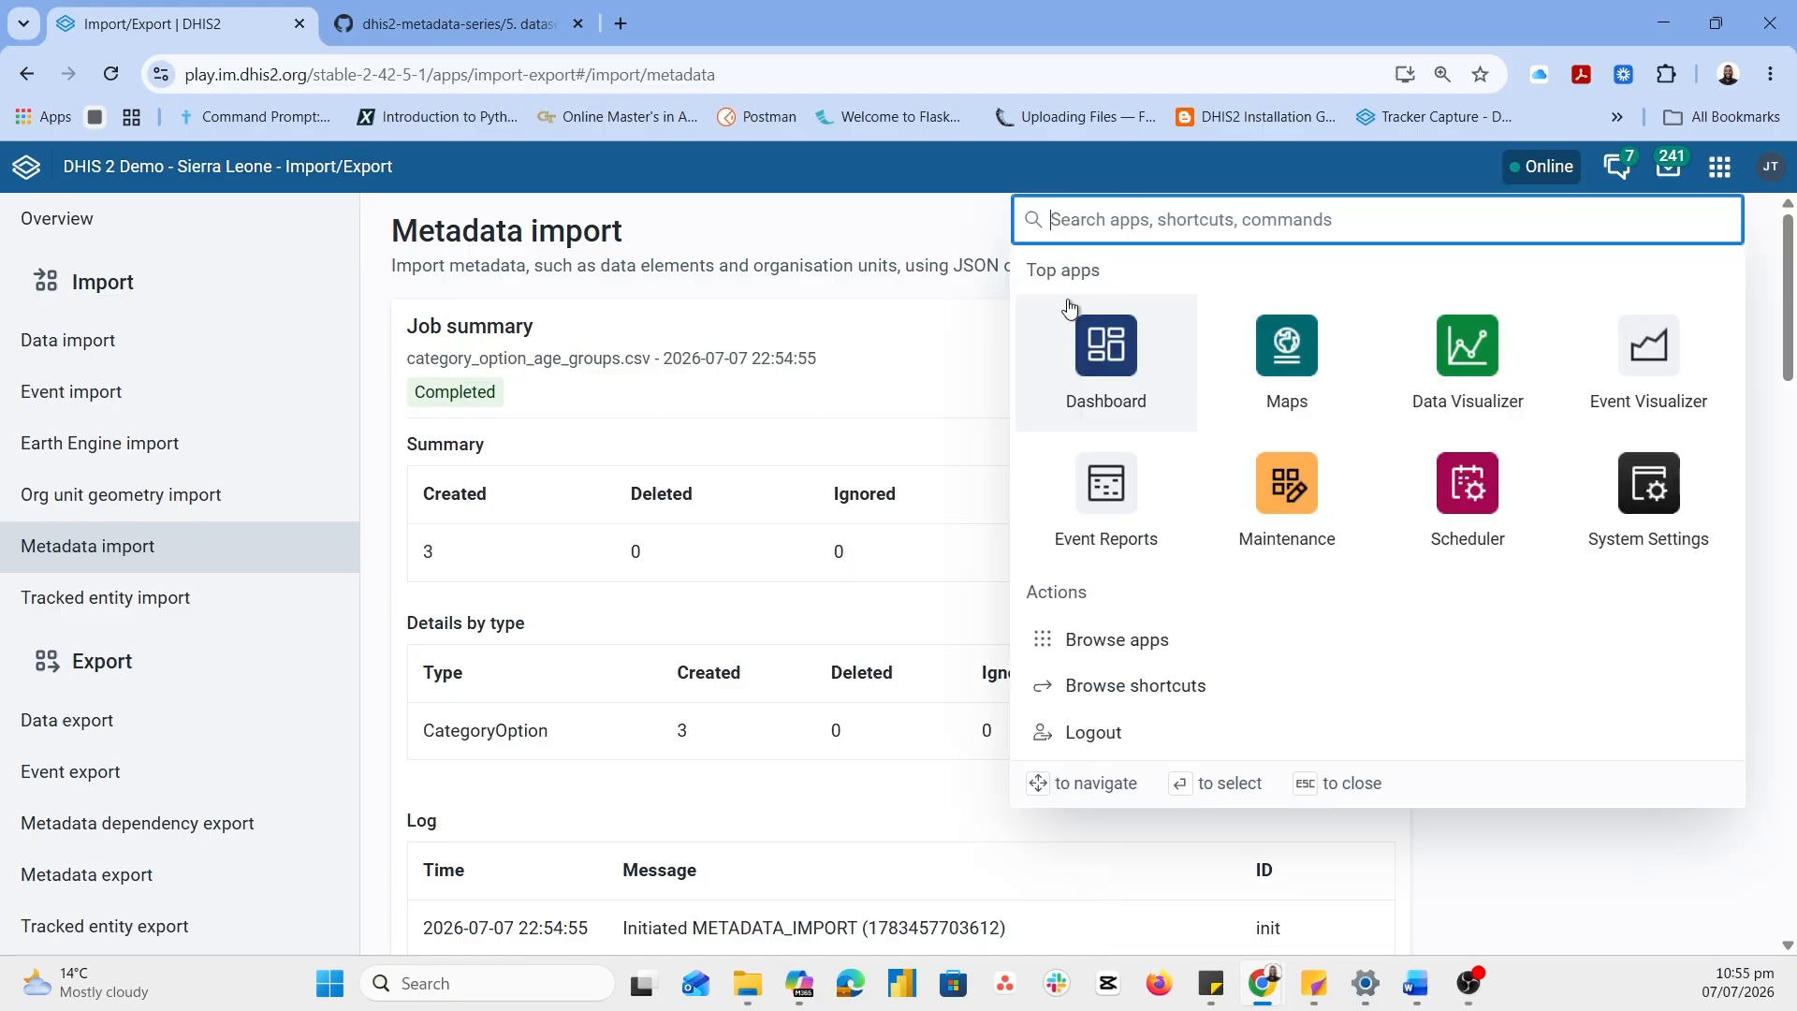
text(bro)
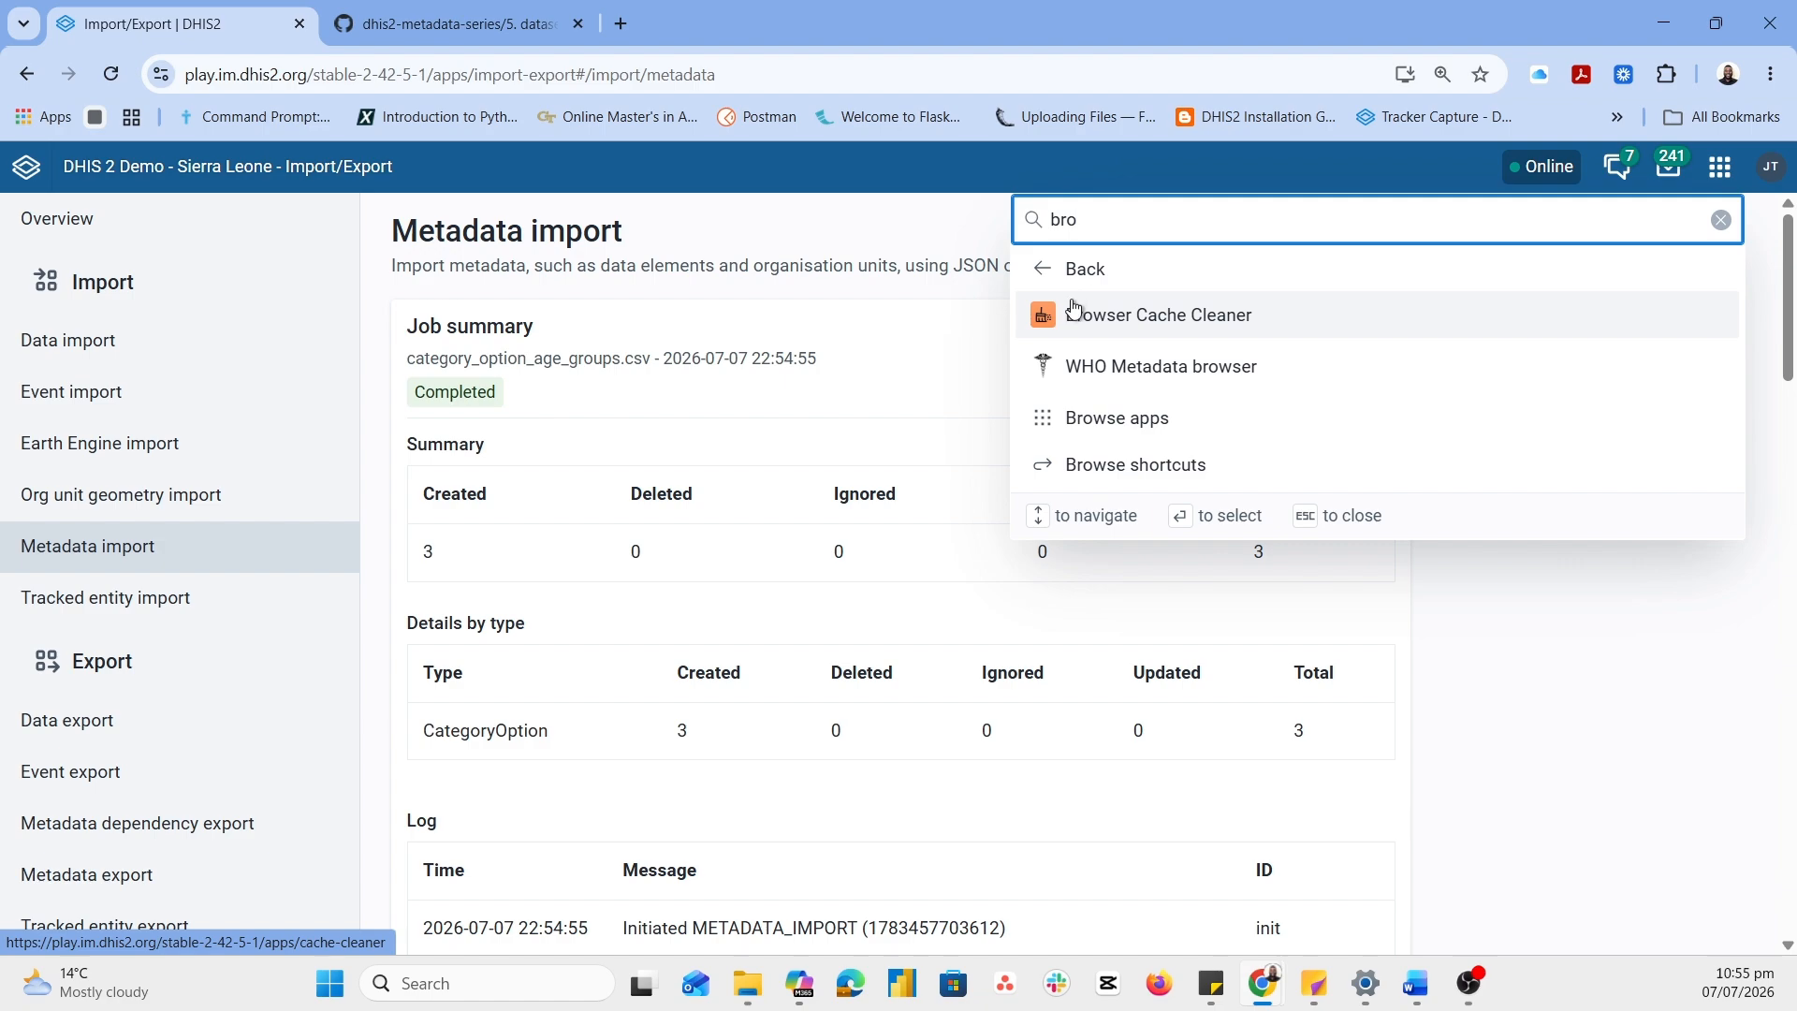
click(1072, 314)
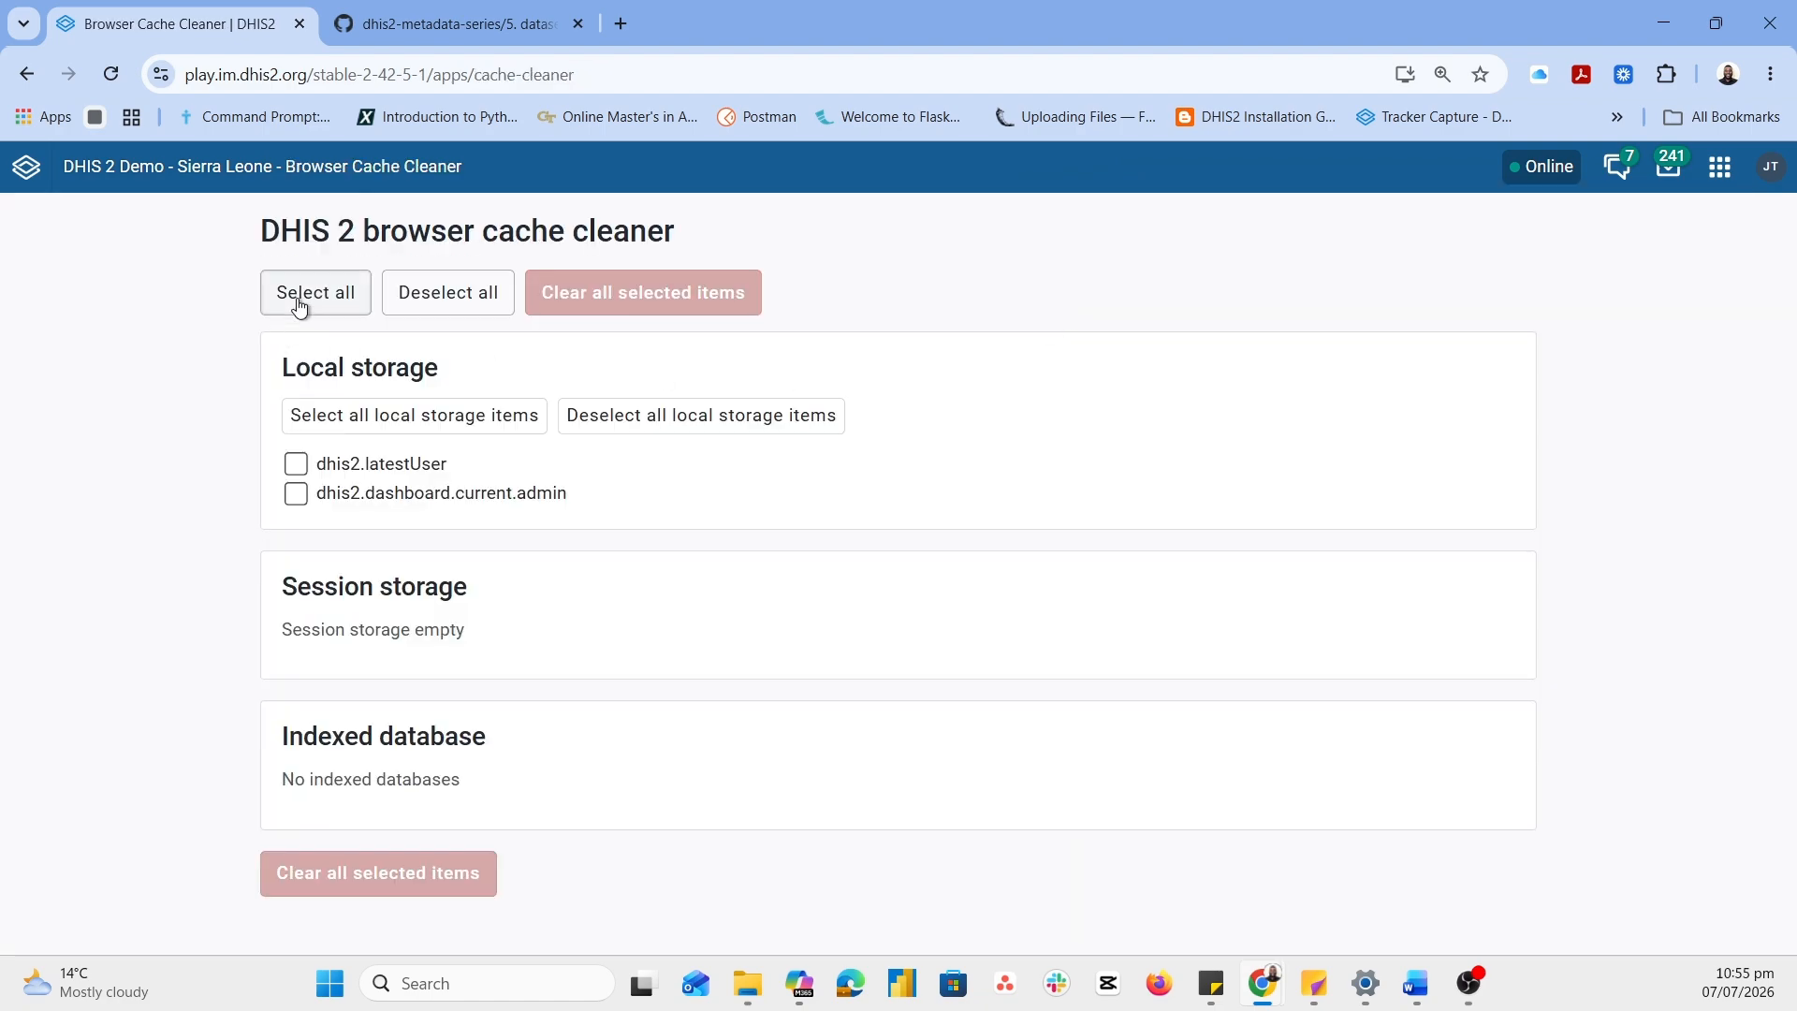
click(301, 293)
click(571, 293)
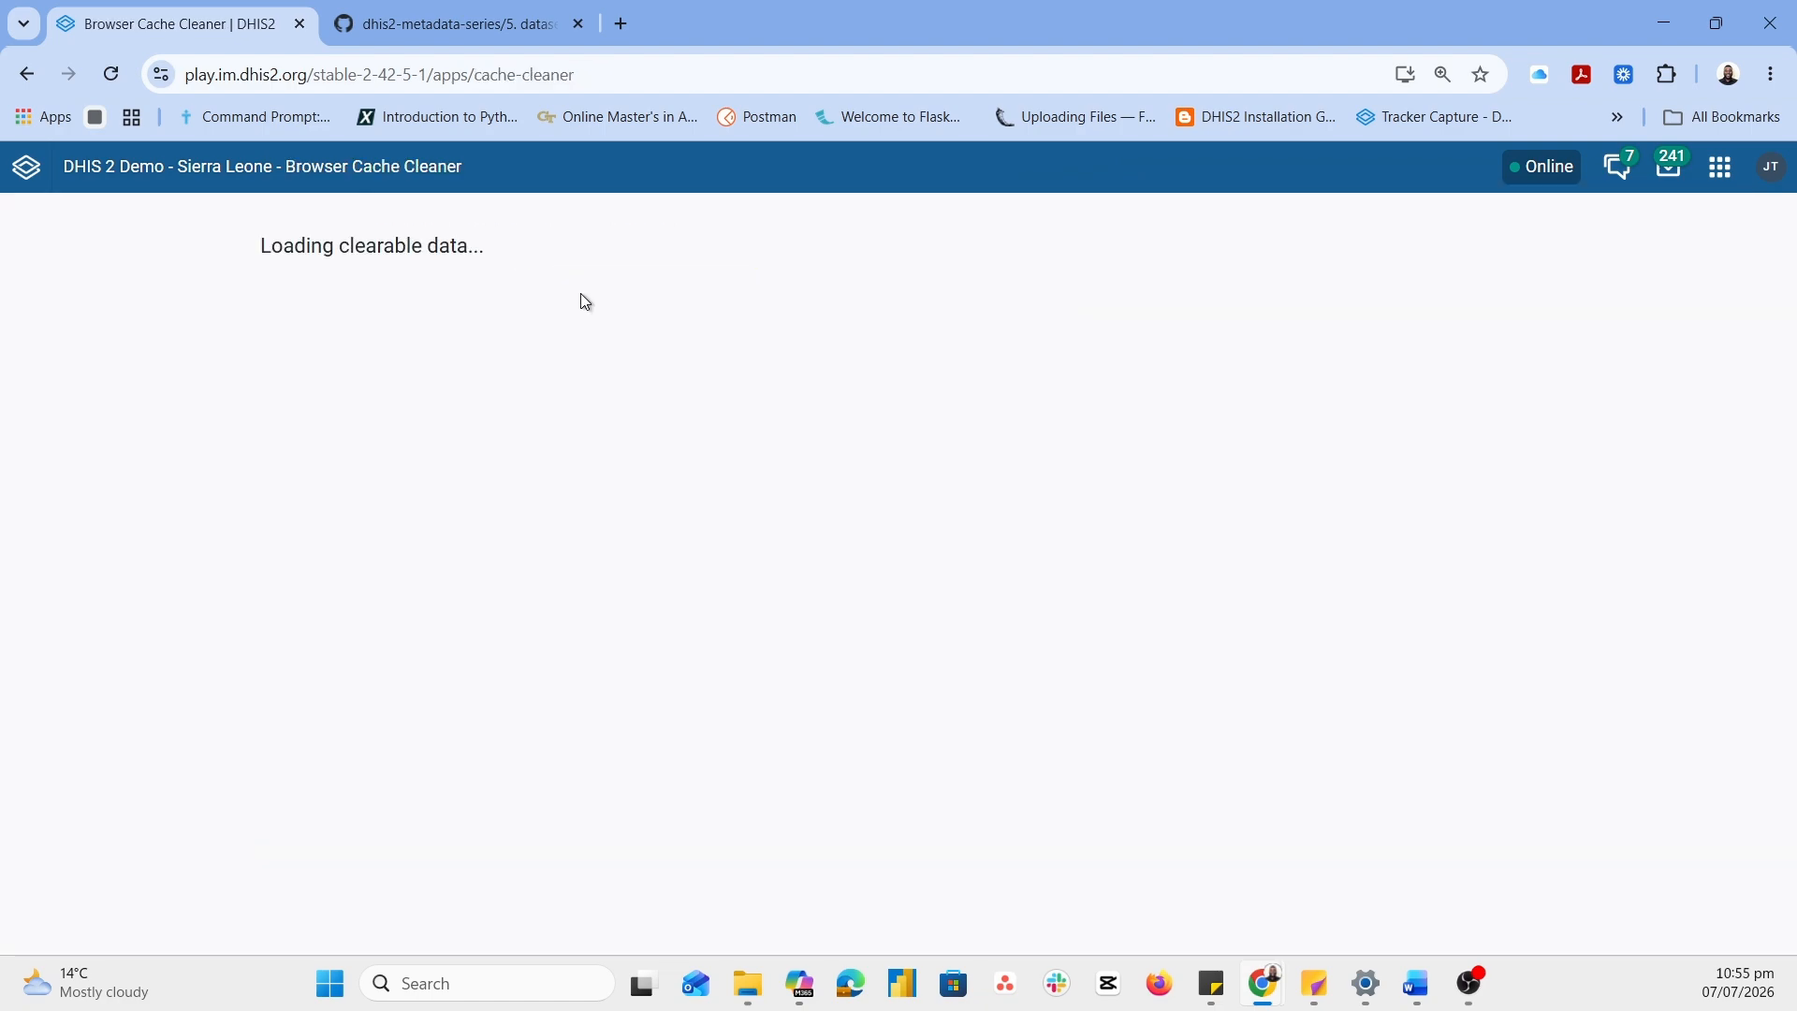
Return to the Import/Export app and open its Metadata import page
click(1718, 168)
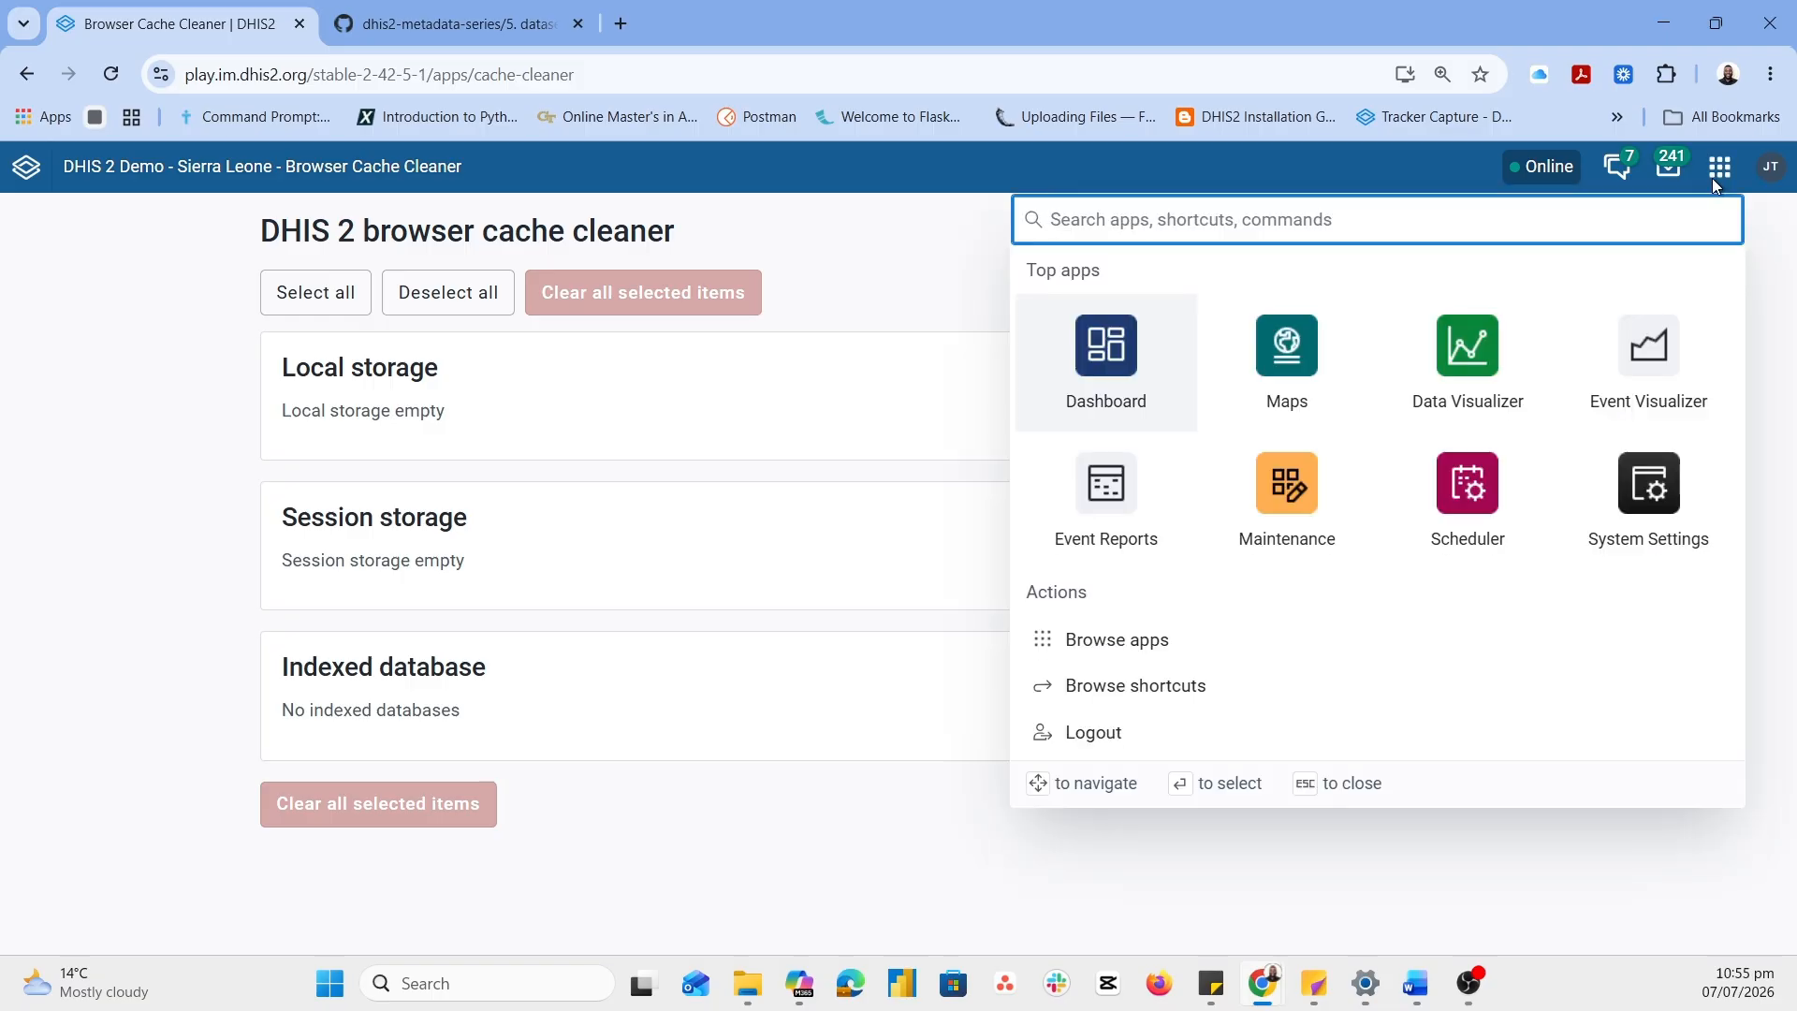
text(impo)
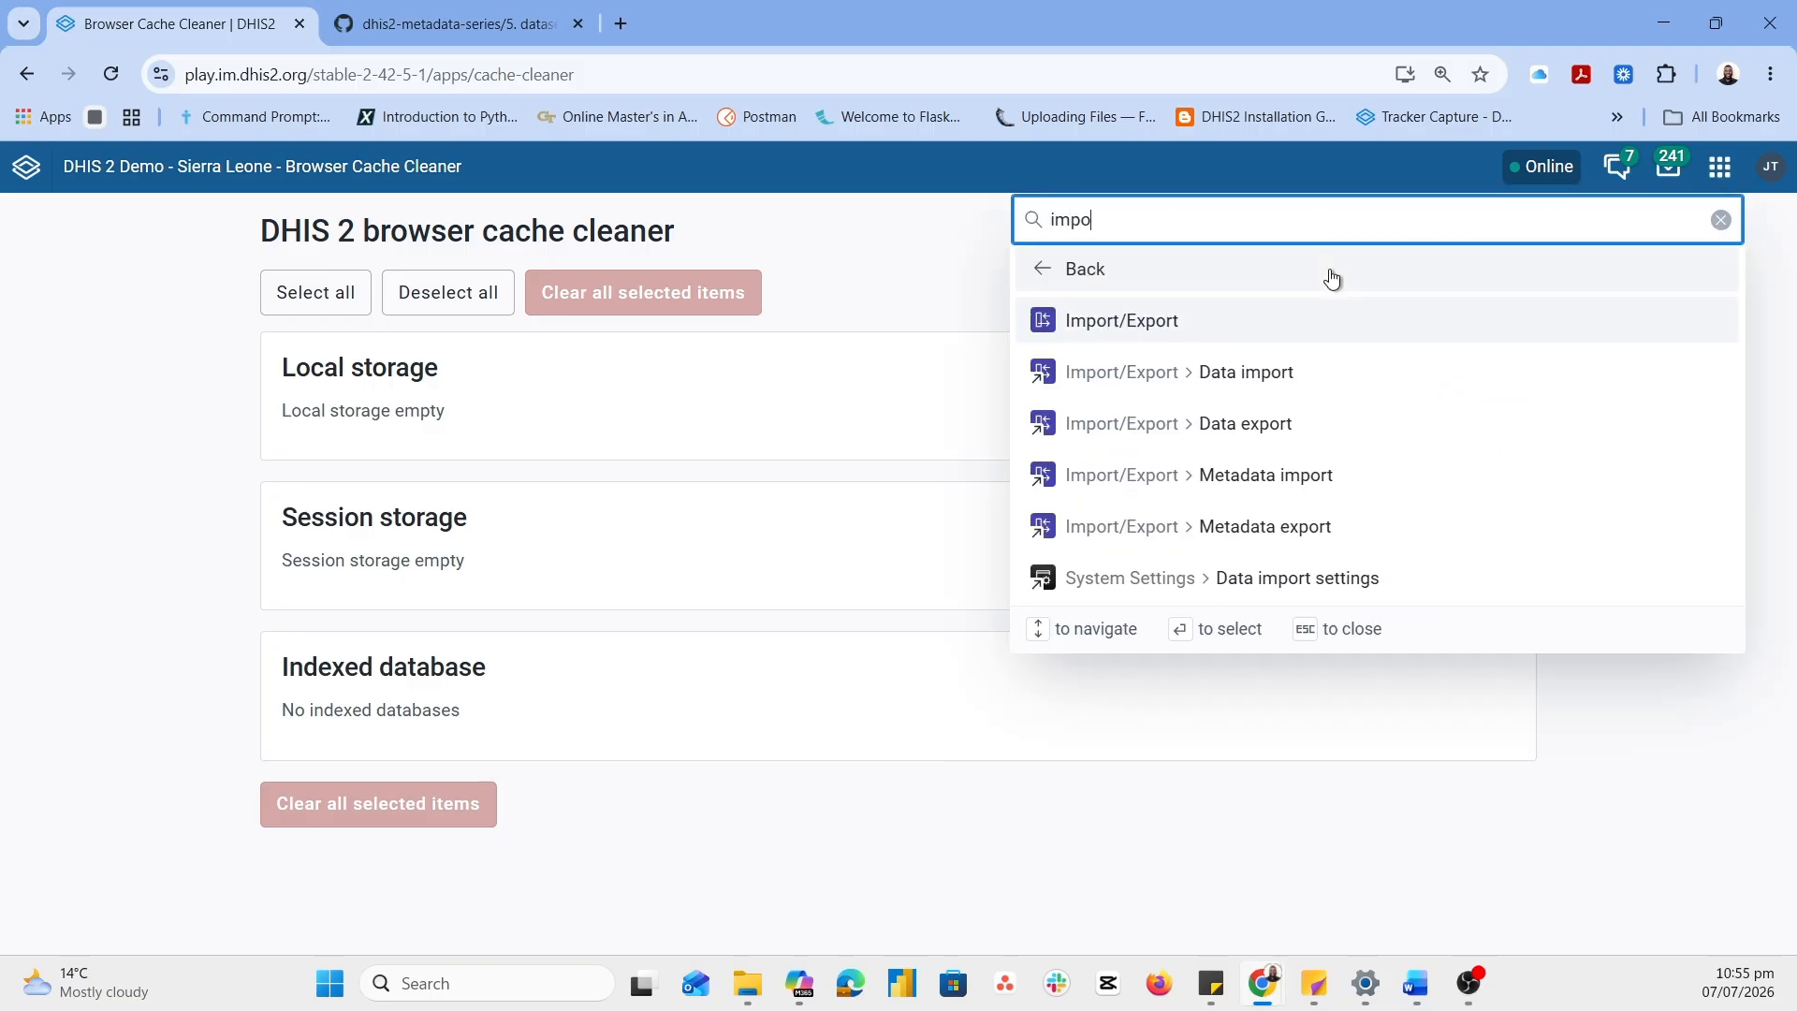
click(1207, 313)
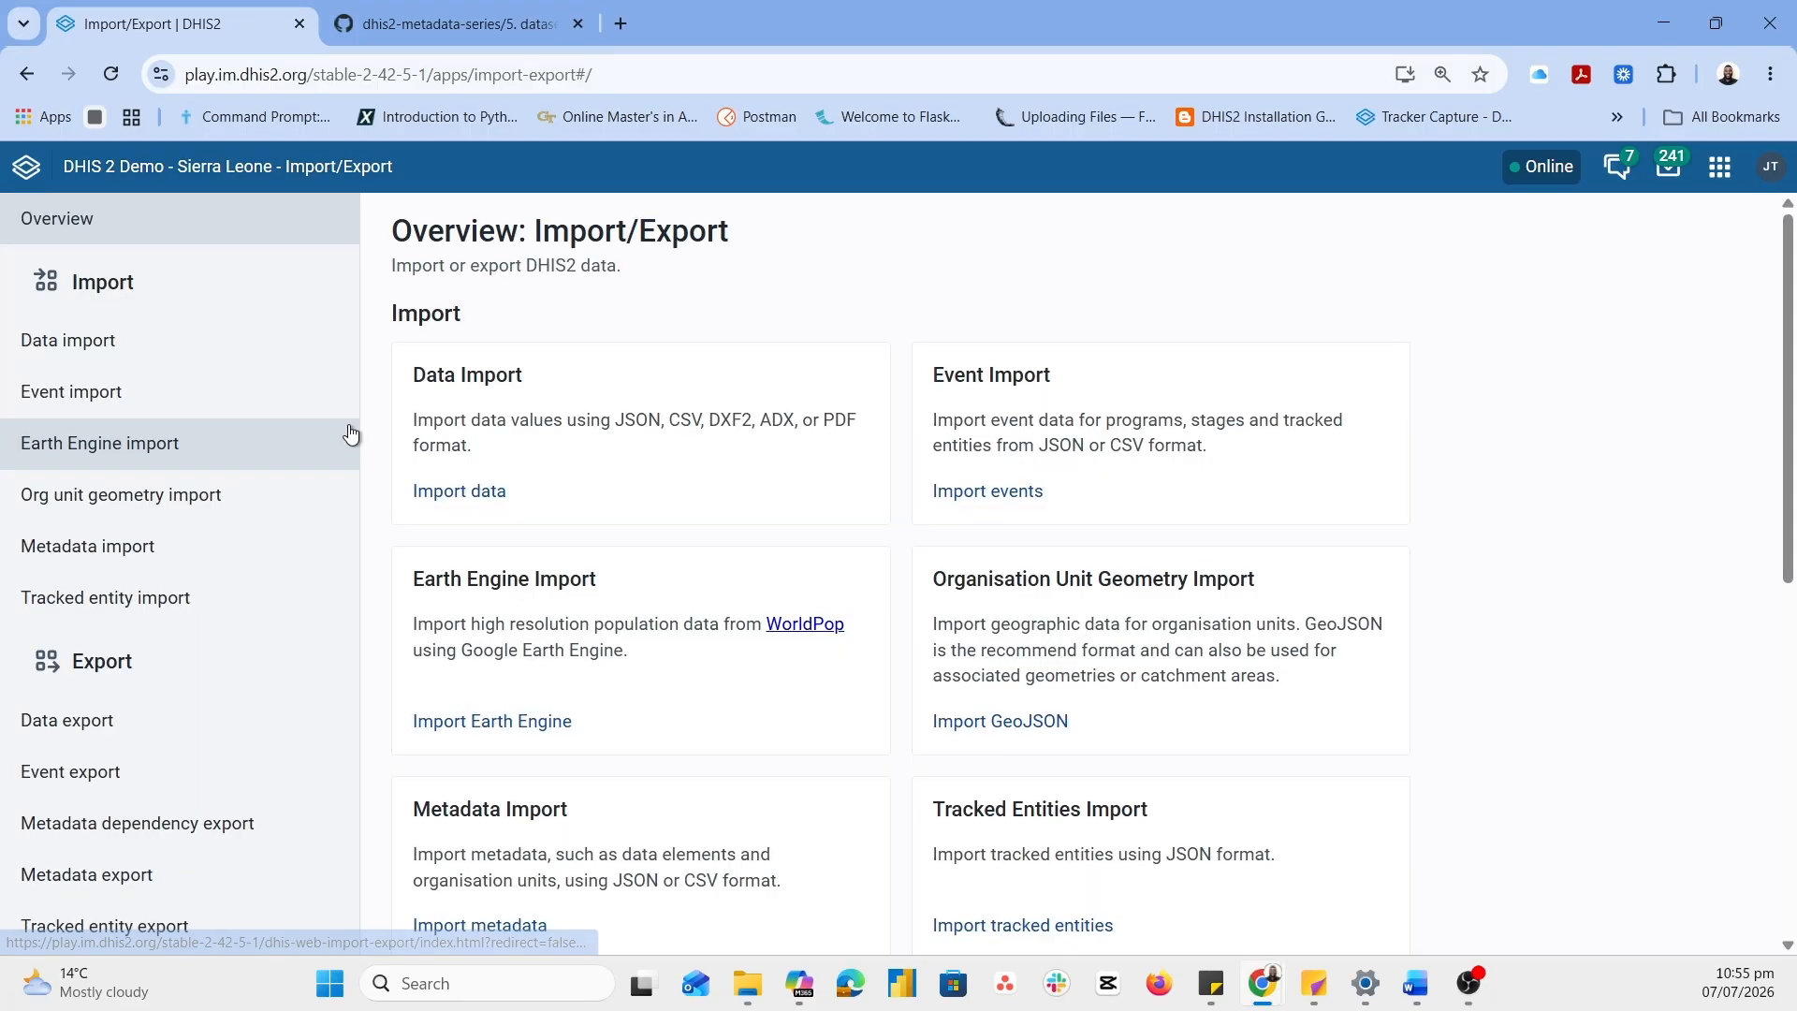
click(119, 550)
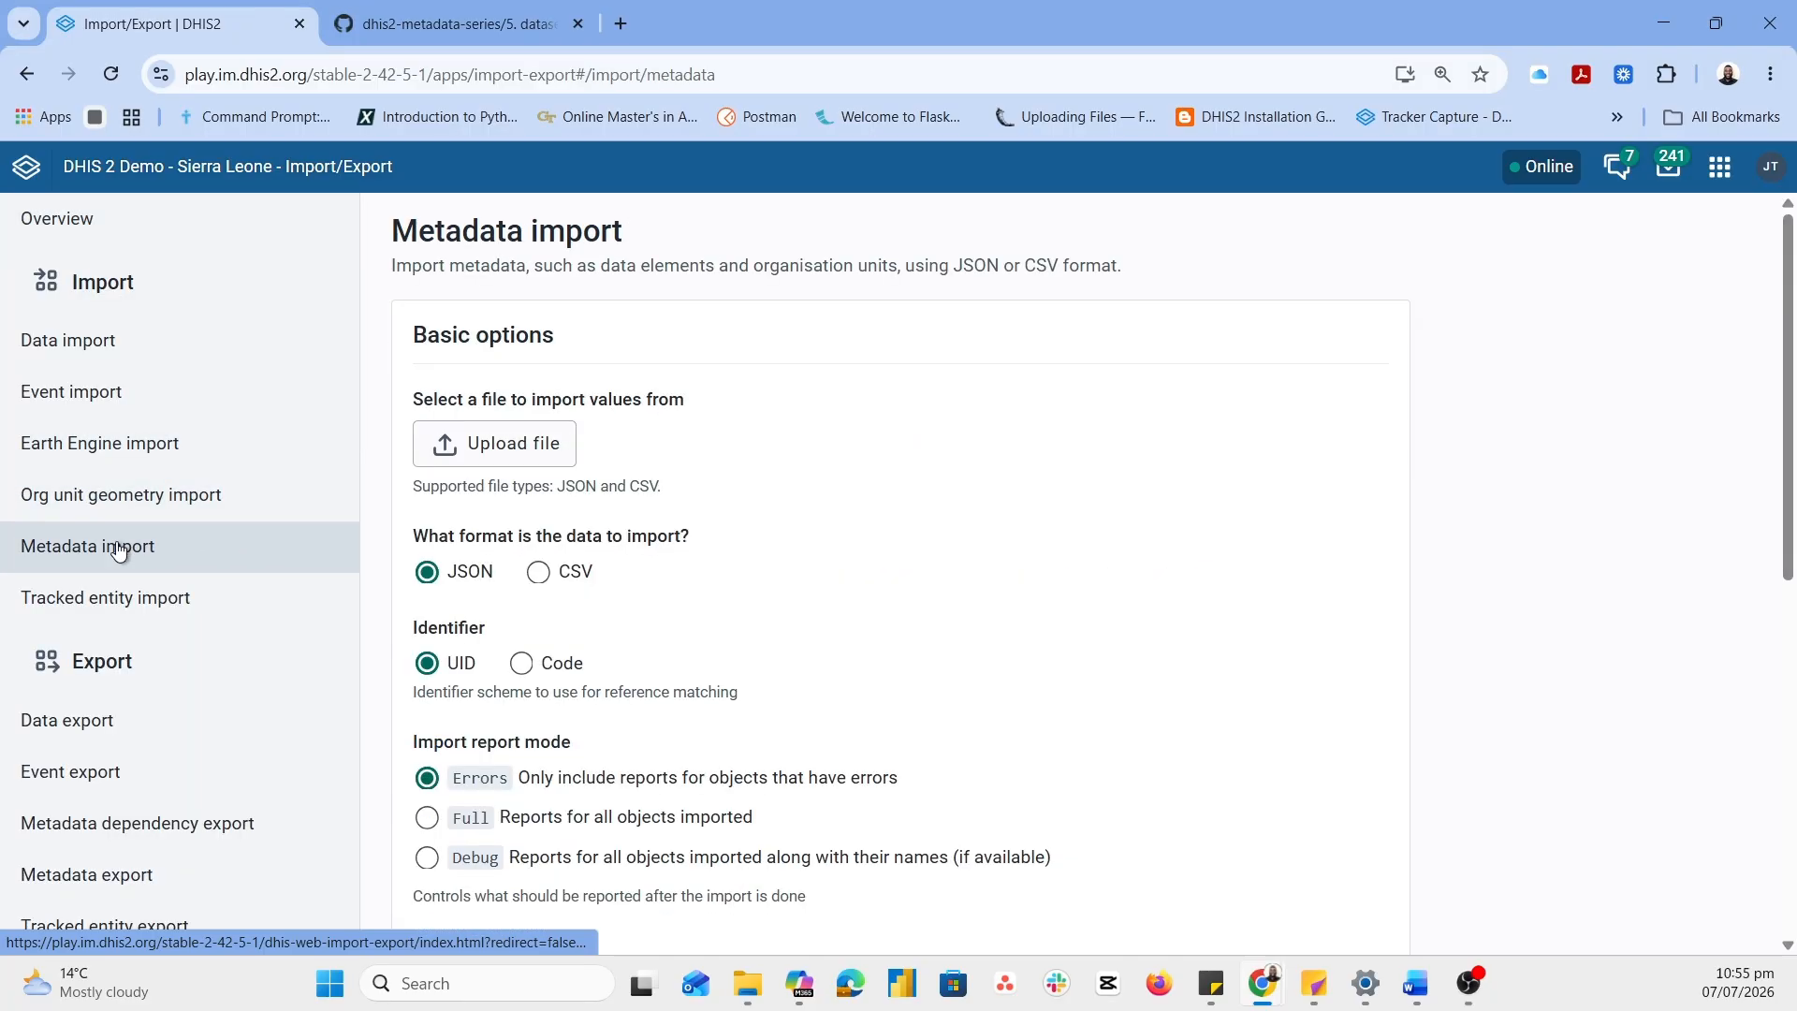
Choose data_element_step_prescrip.csv as the import file, in CSV format with the first row as header
click(542, 572)
click(511, 462)
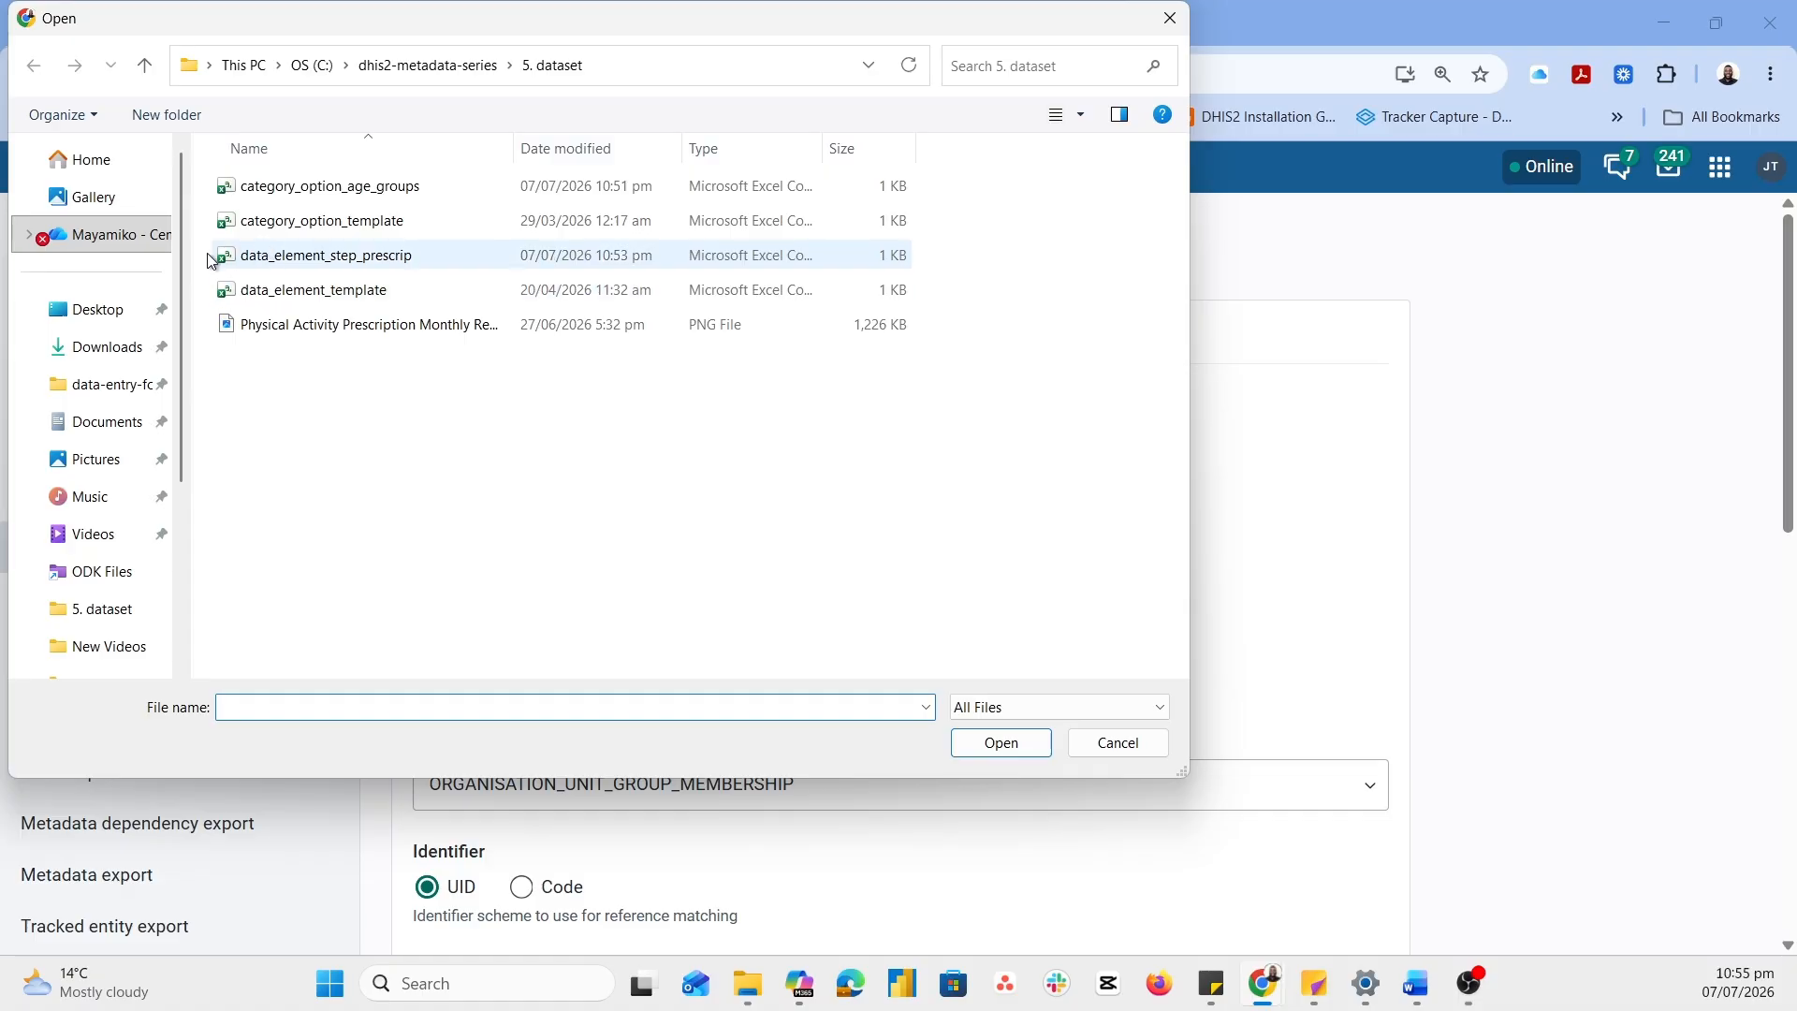
click(391, 268)
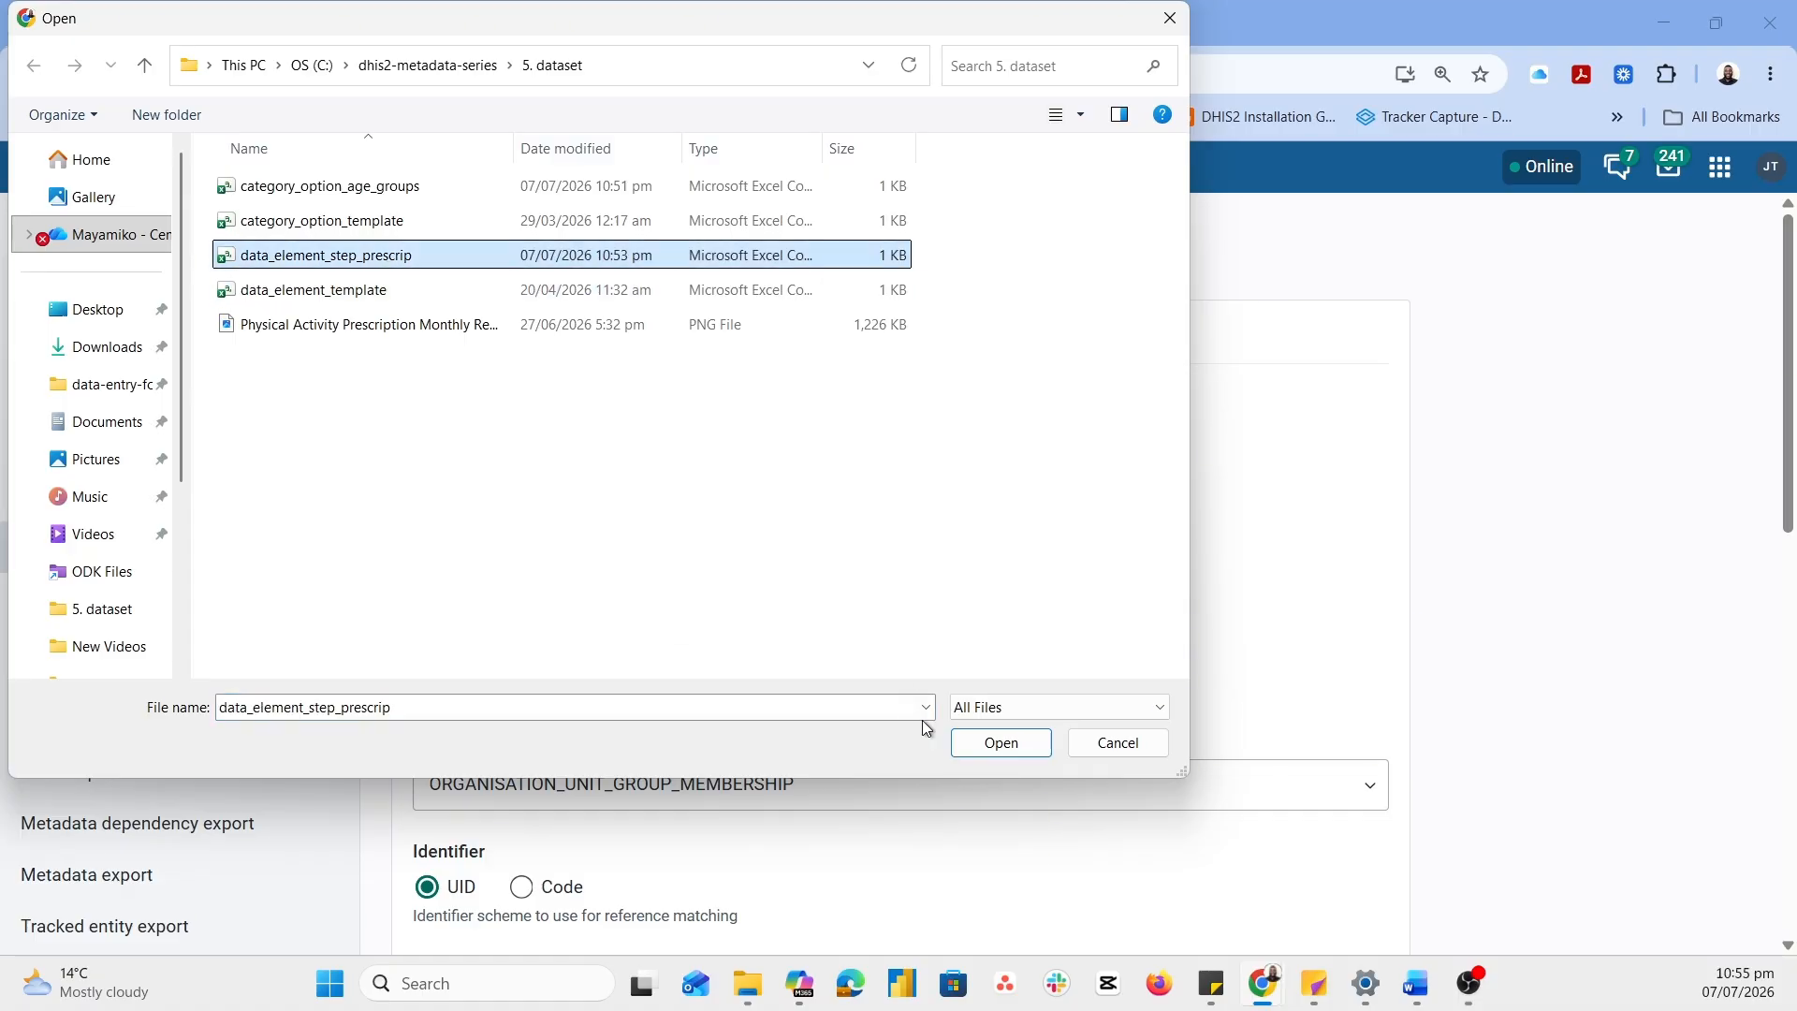
click(982, 746)
click(447, 688)
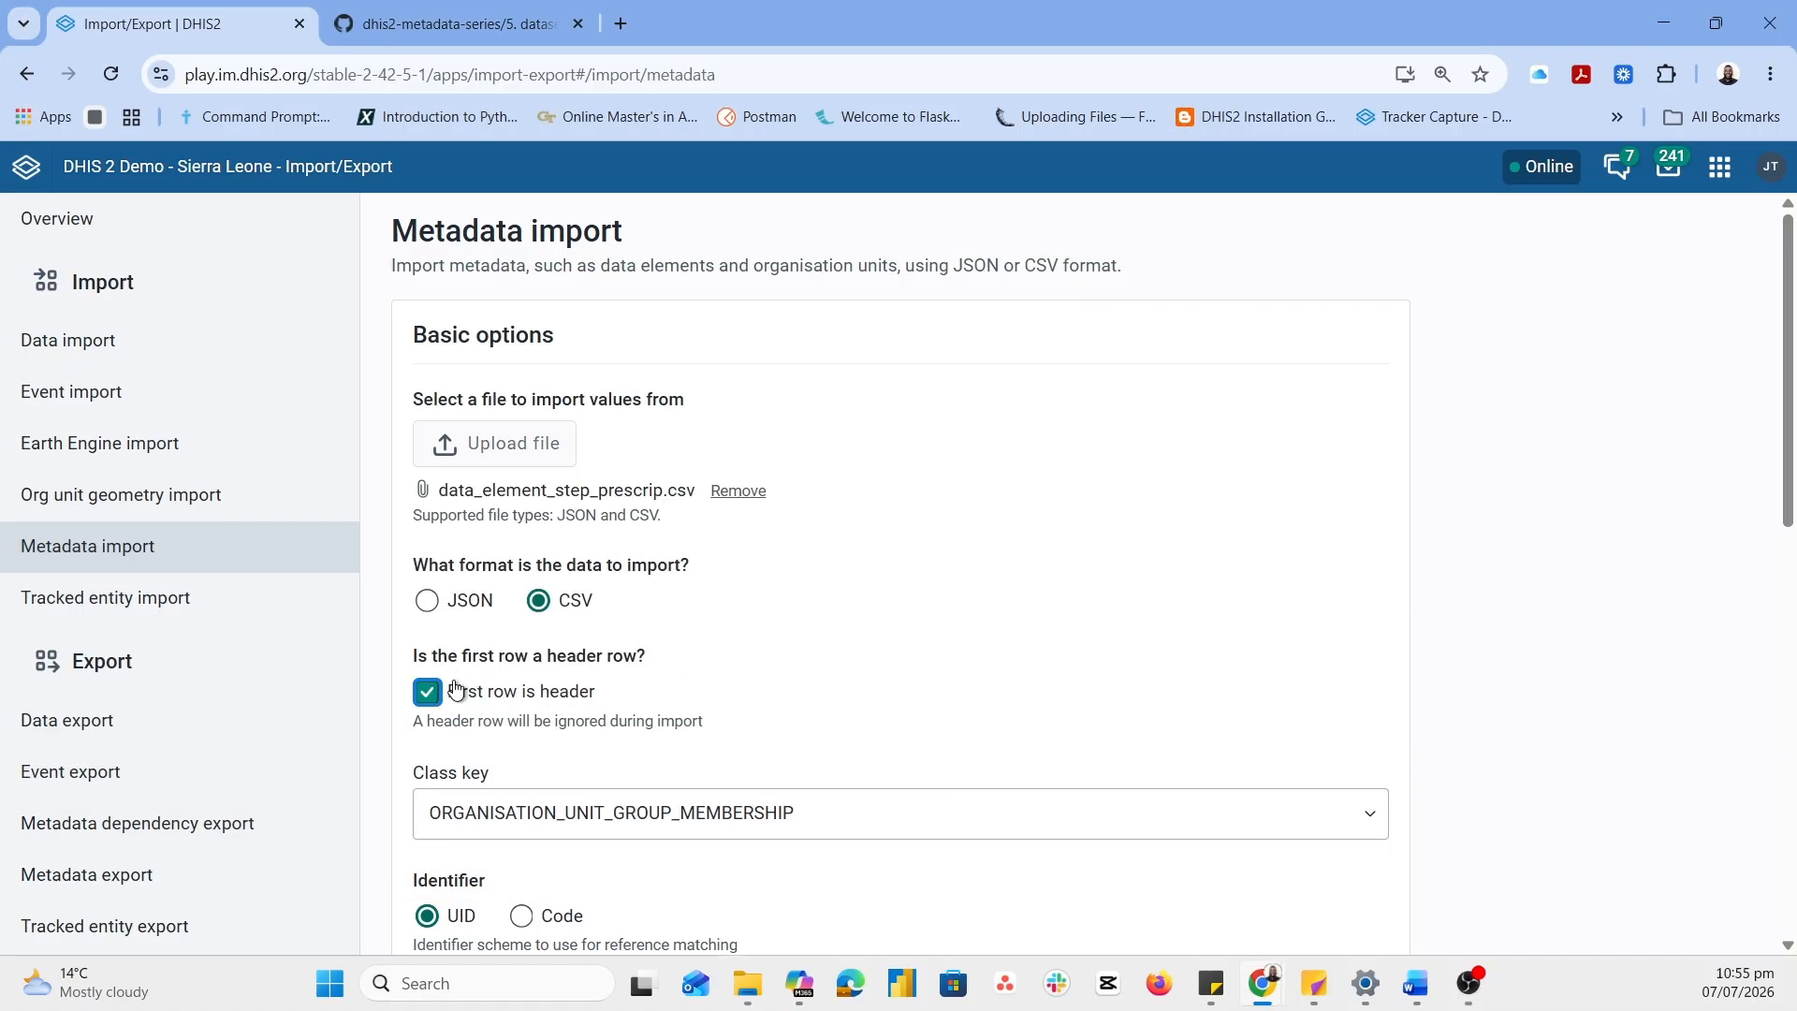
Set the class key of the step-prescription import to DATA_ELEMENT
scroll(694, 774, down, 2)
click(592, 570)
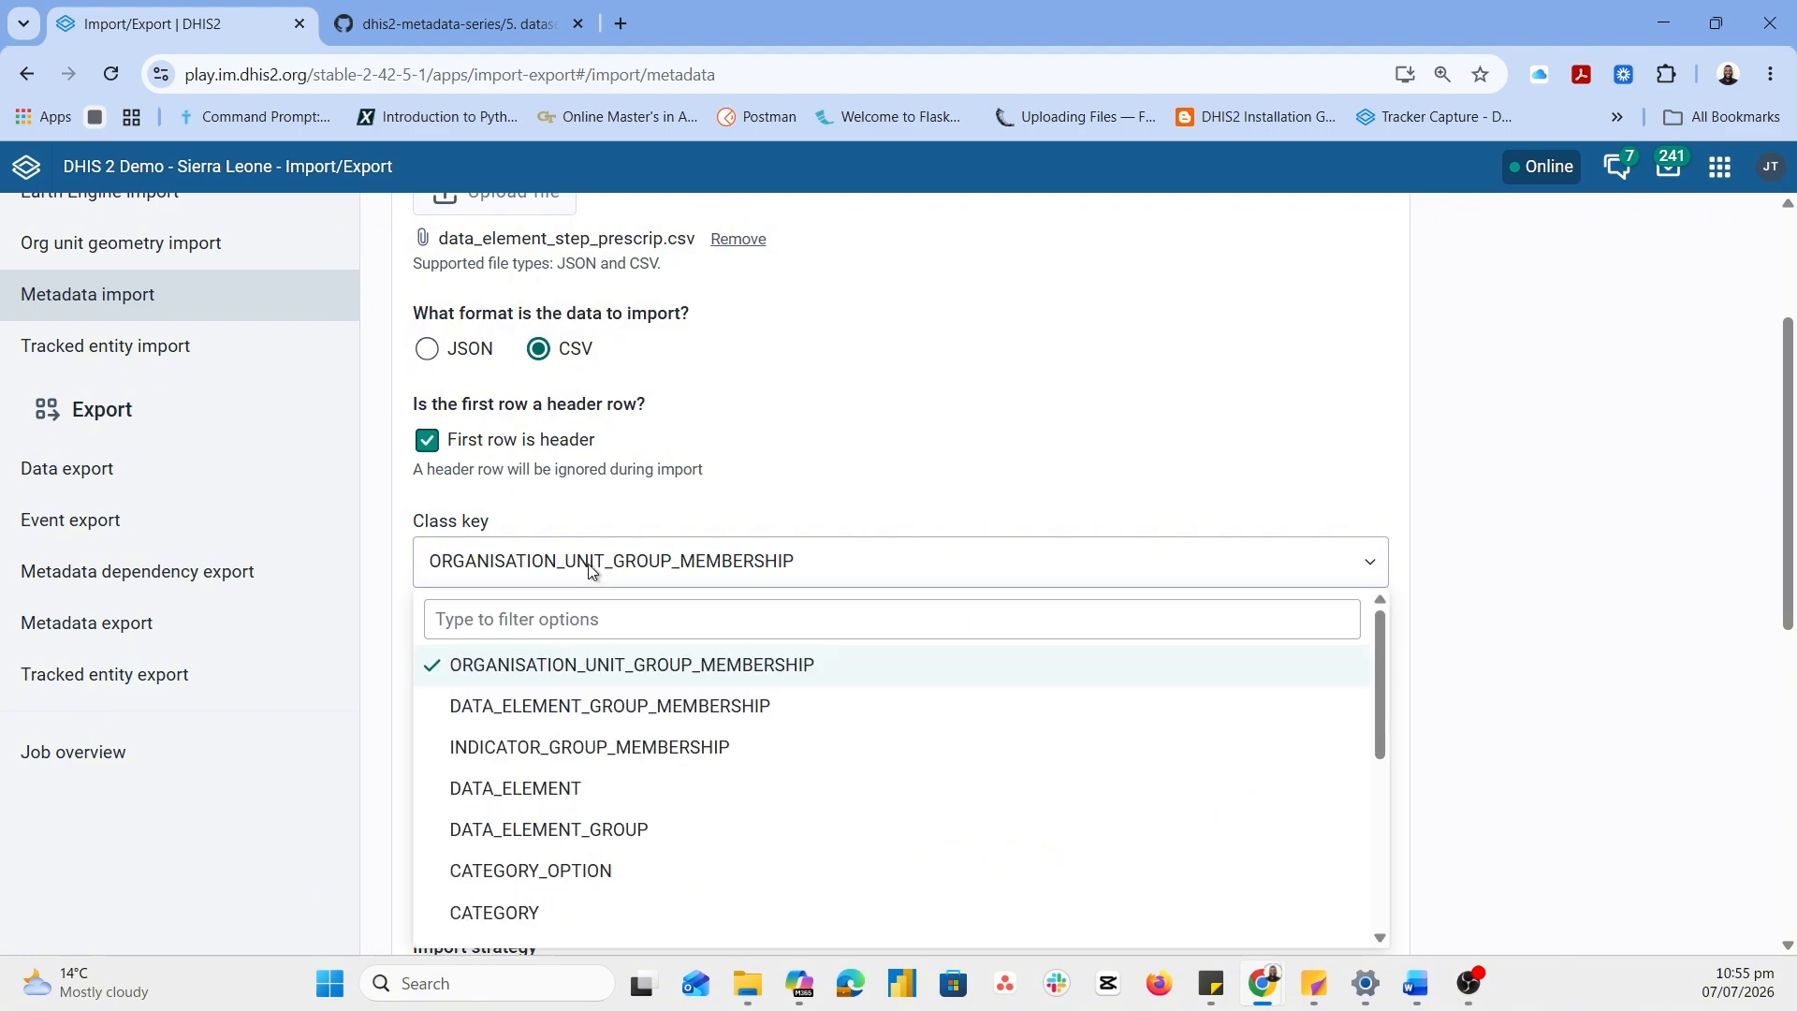
click(550, 621)
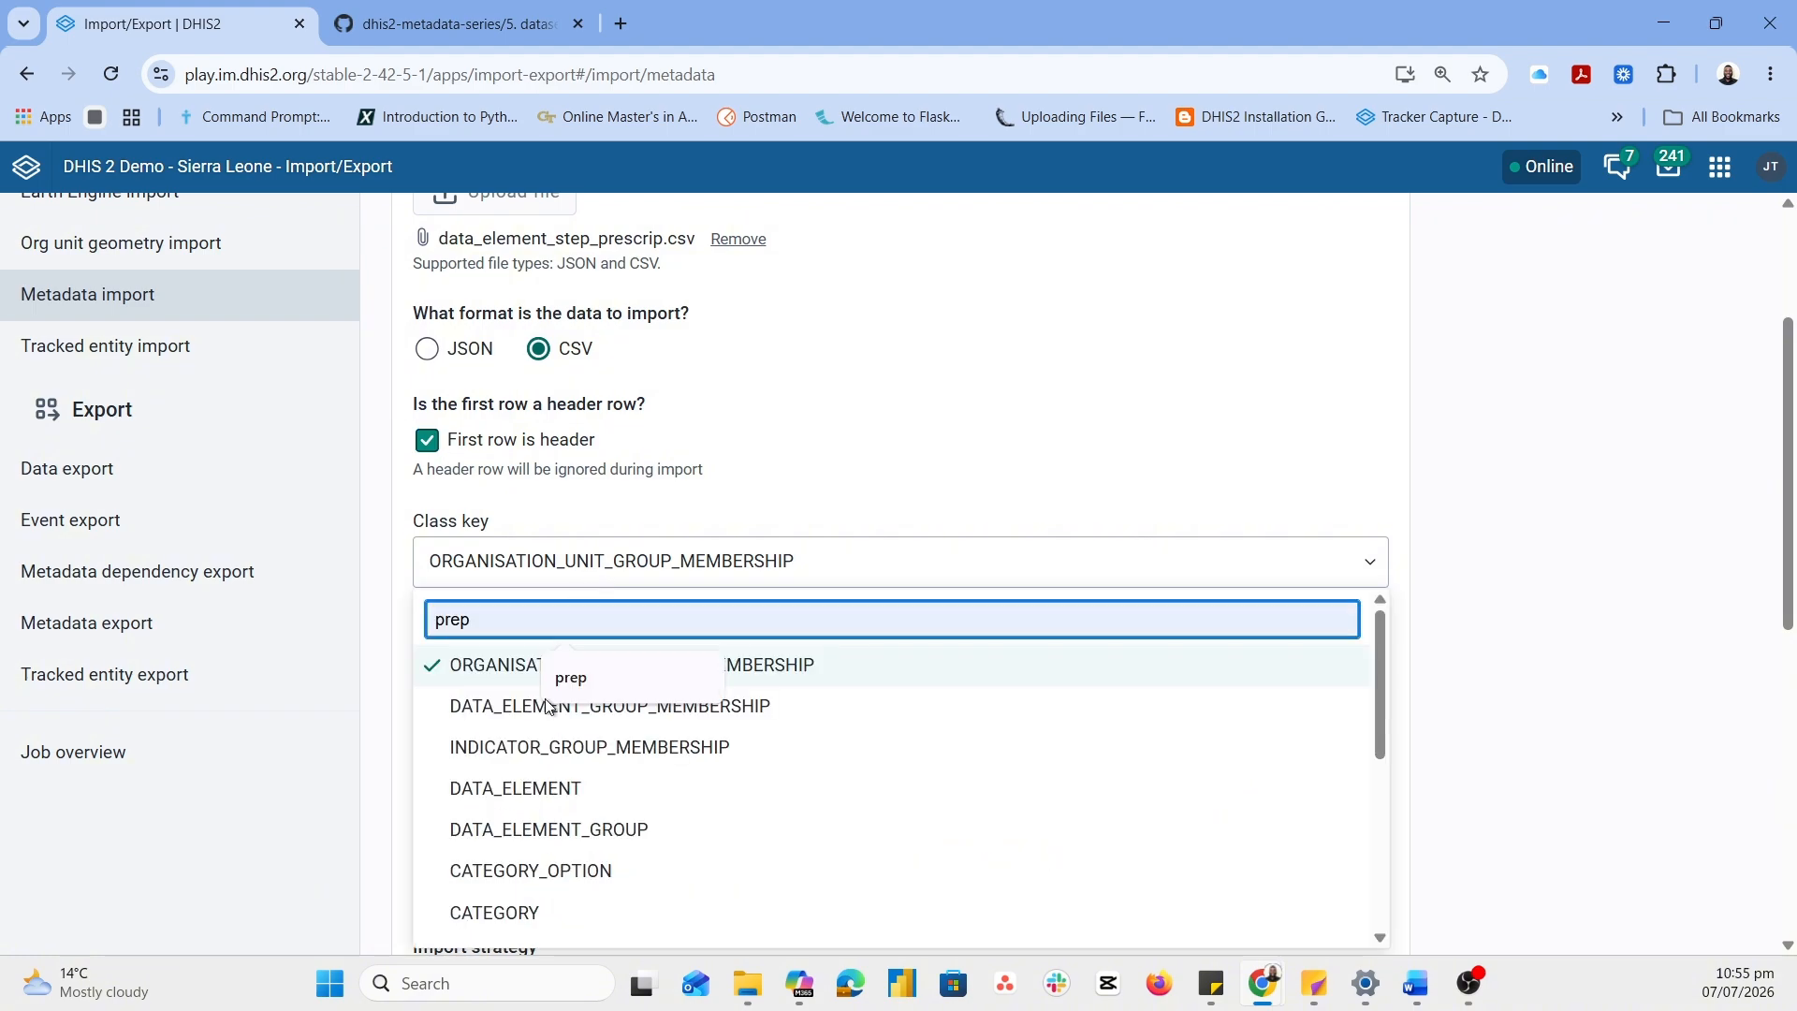
click(503, 773)
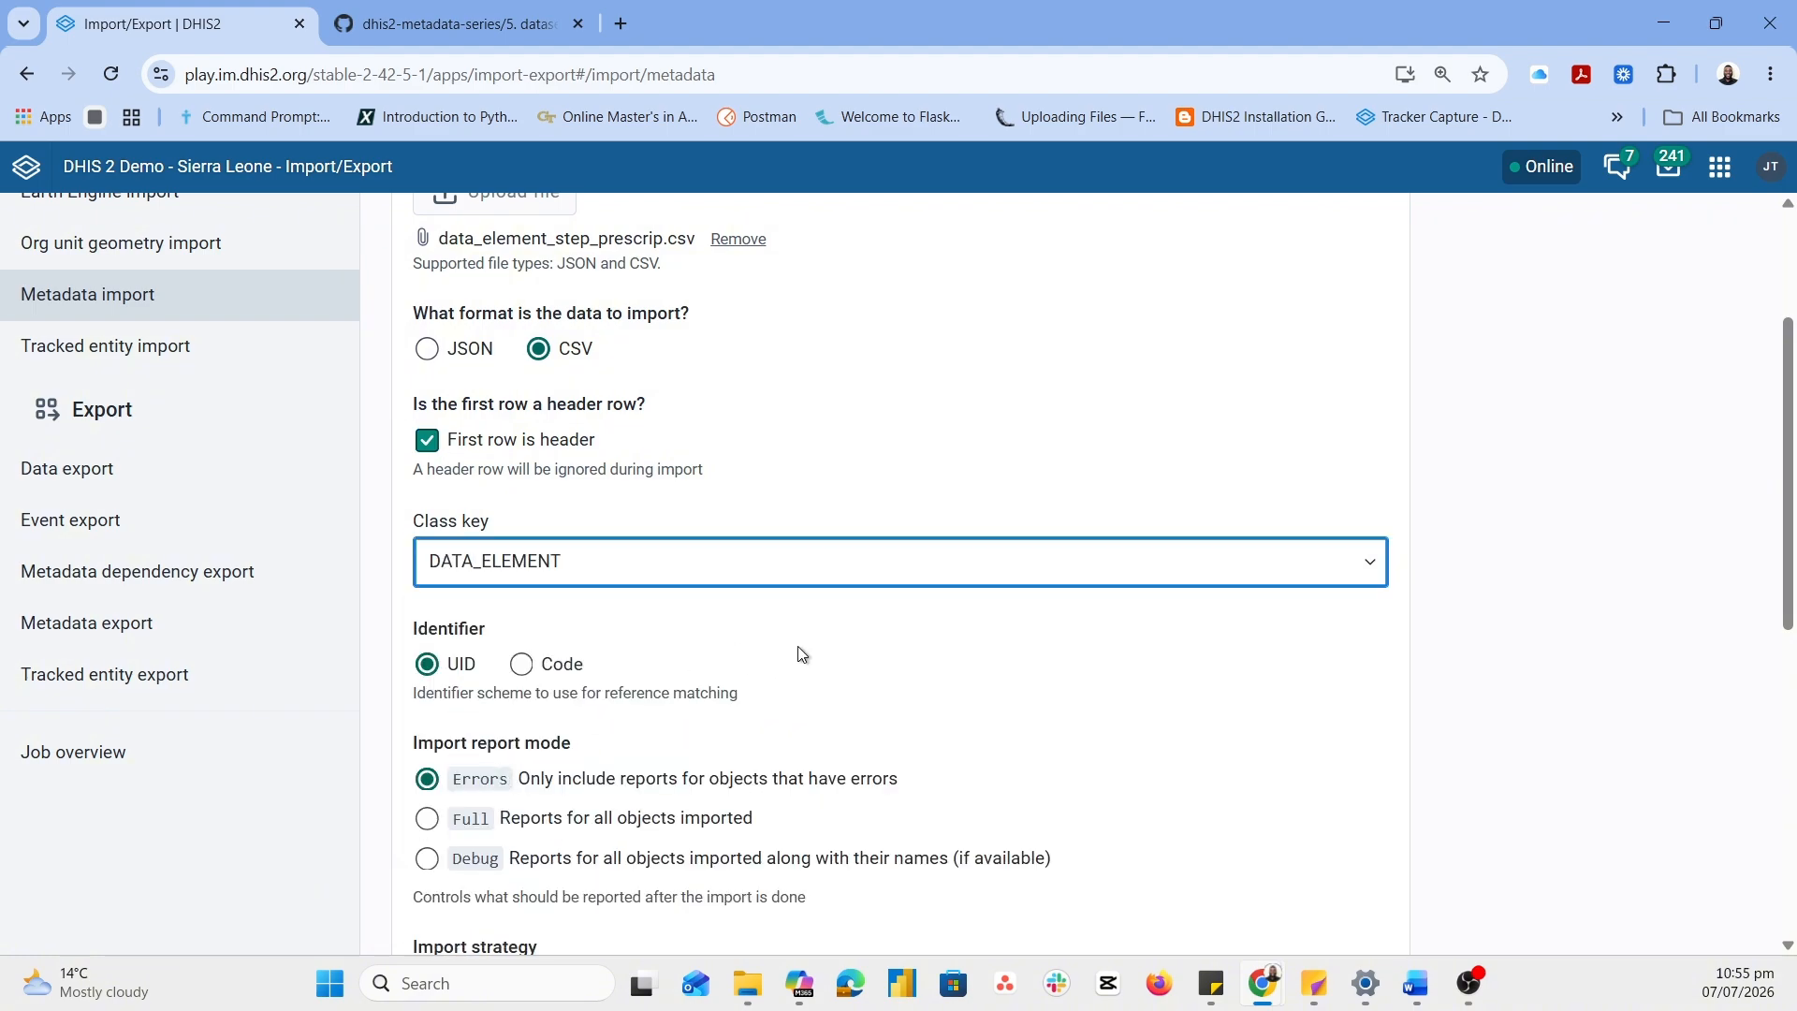
Start a dry run of the step-prescription data elements import
scroll(801, 654, down, 5)
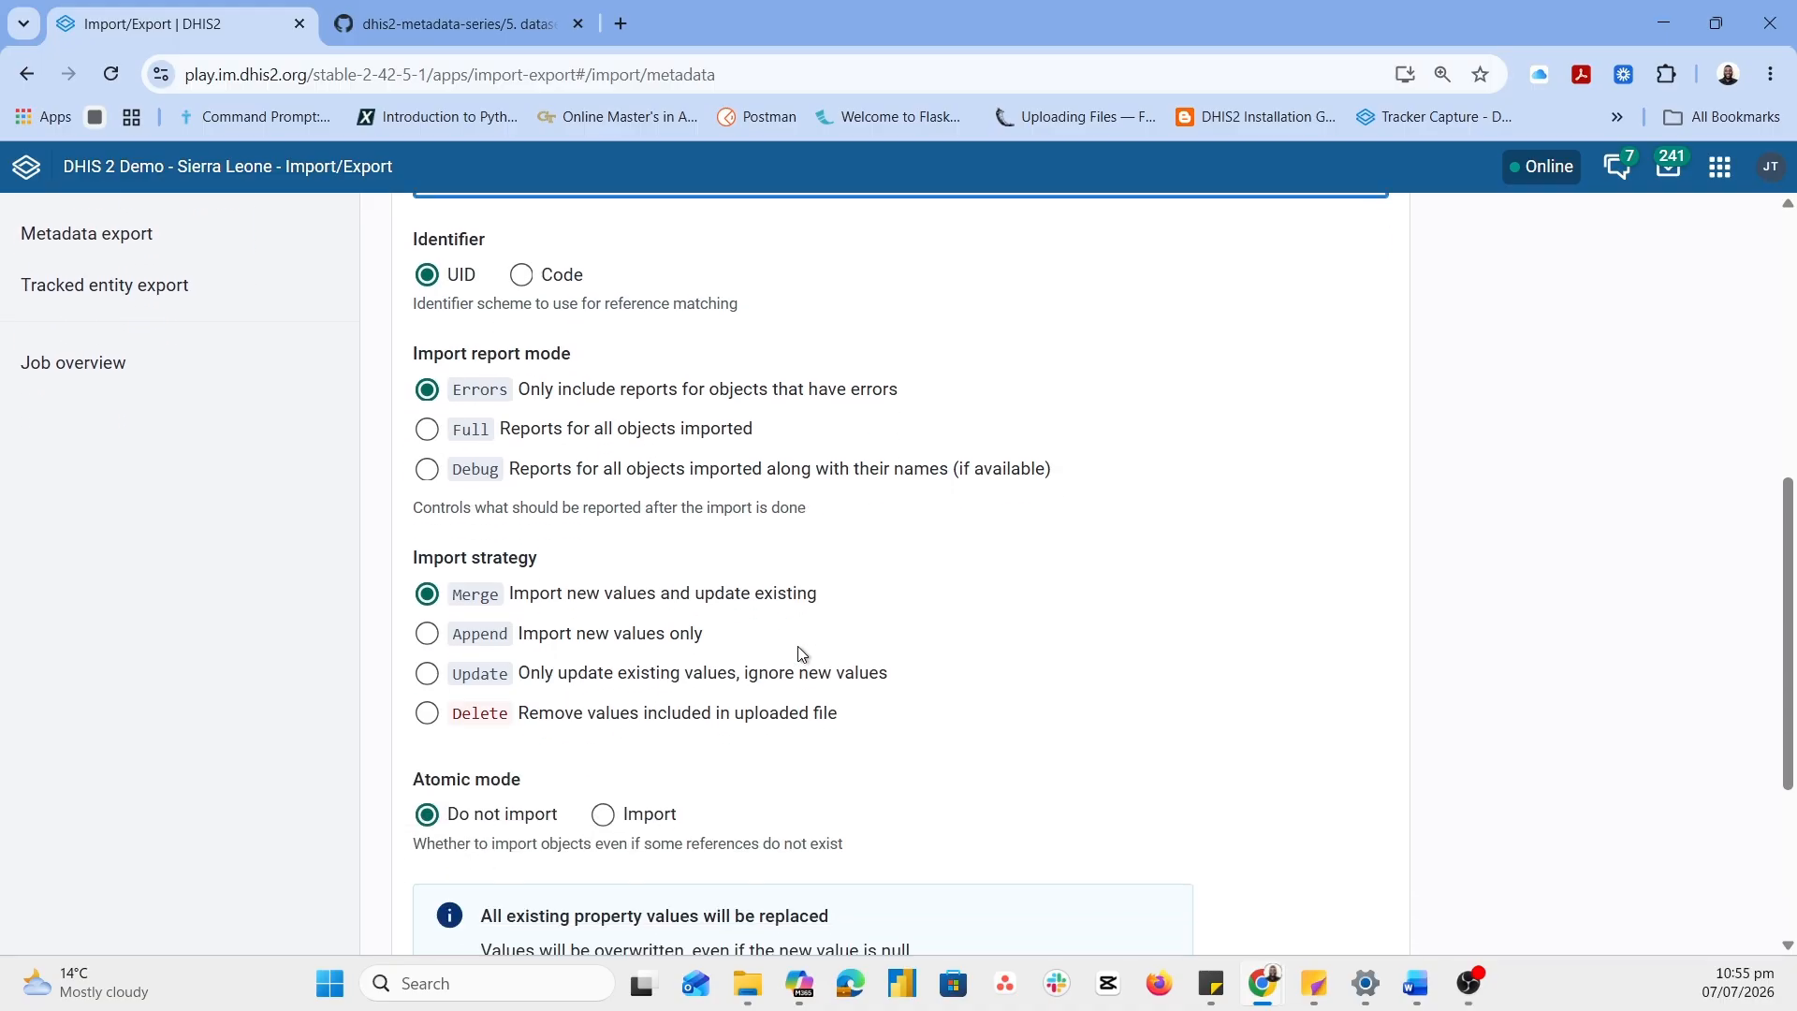
scroll(797, 646, down, 4)
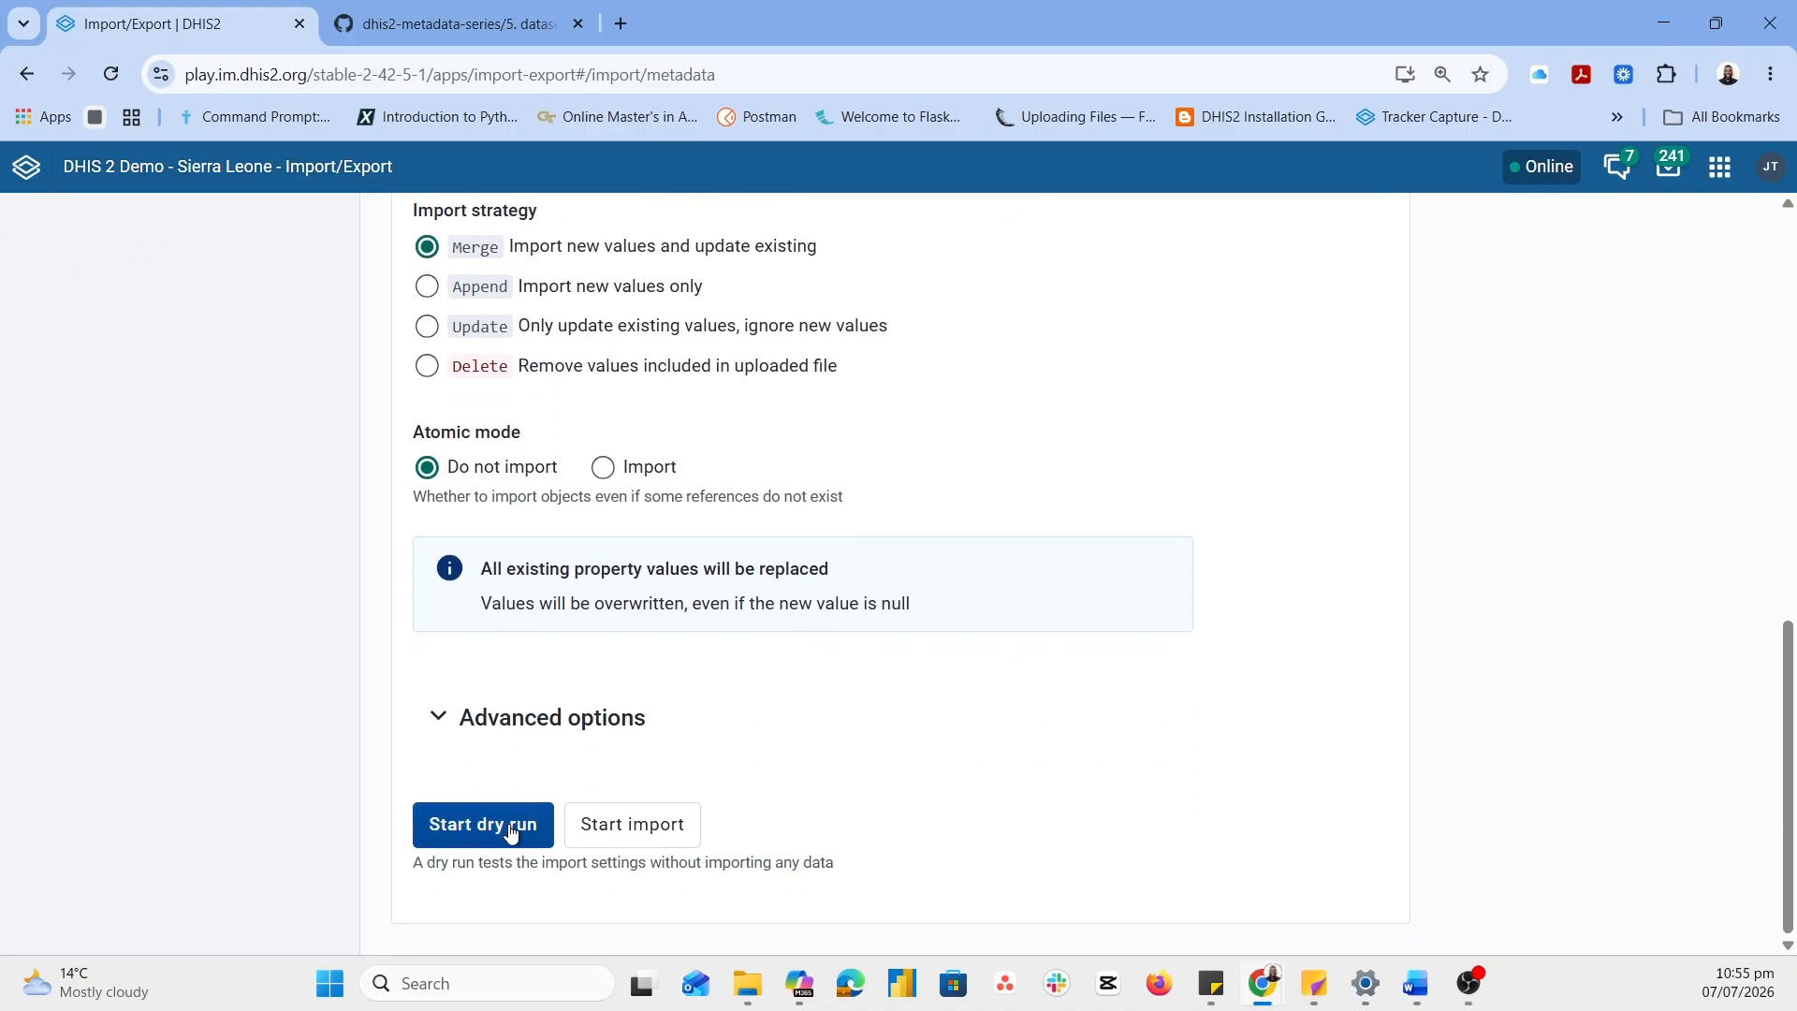
click(510, 829)
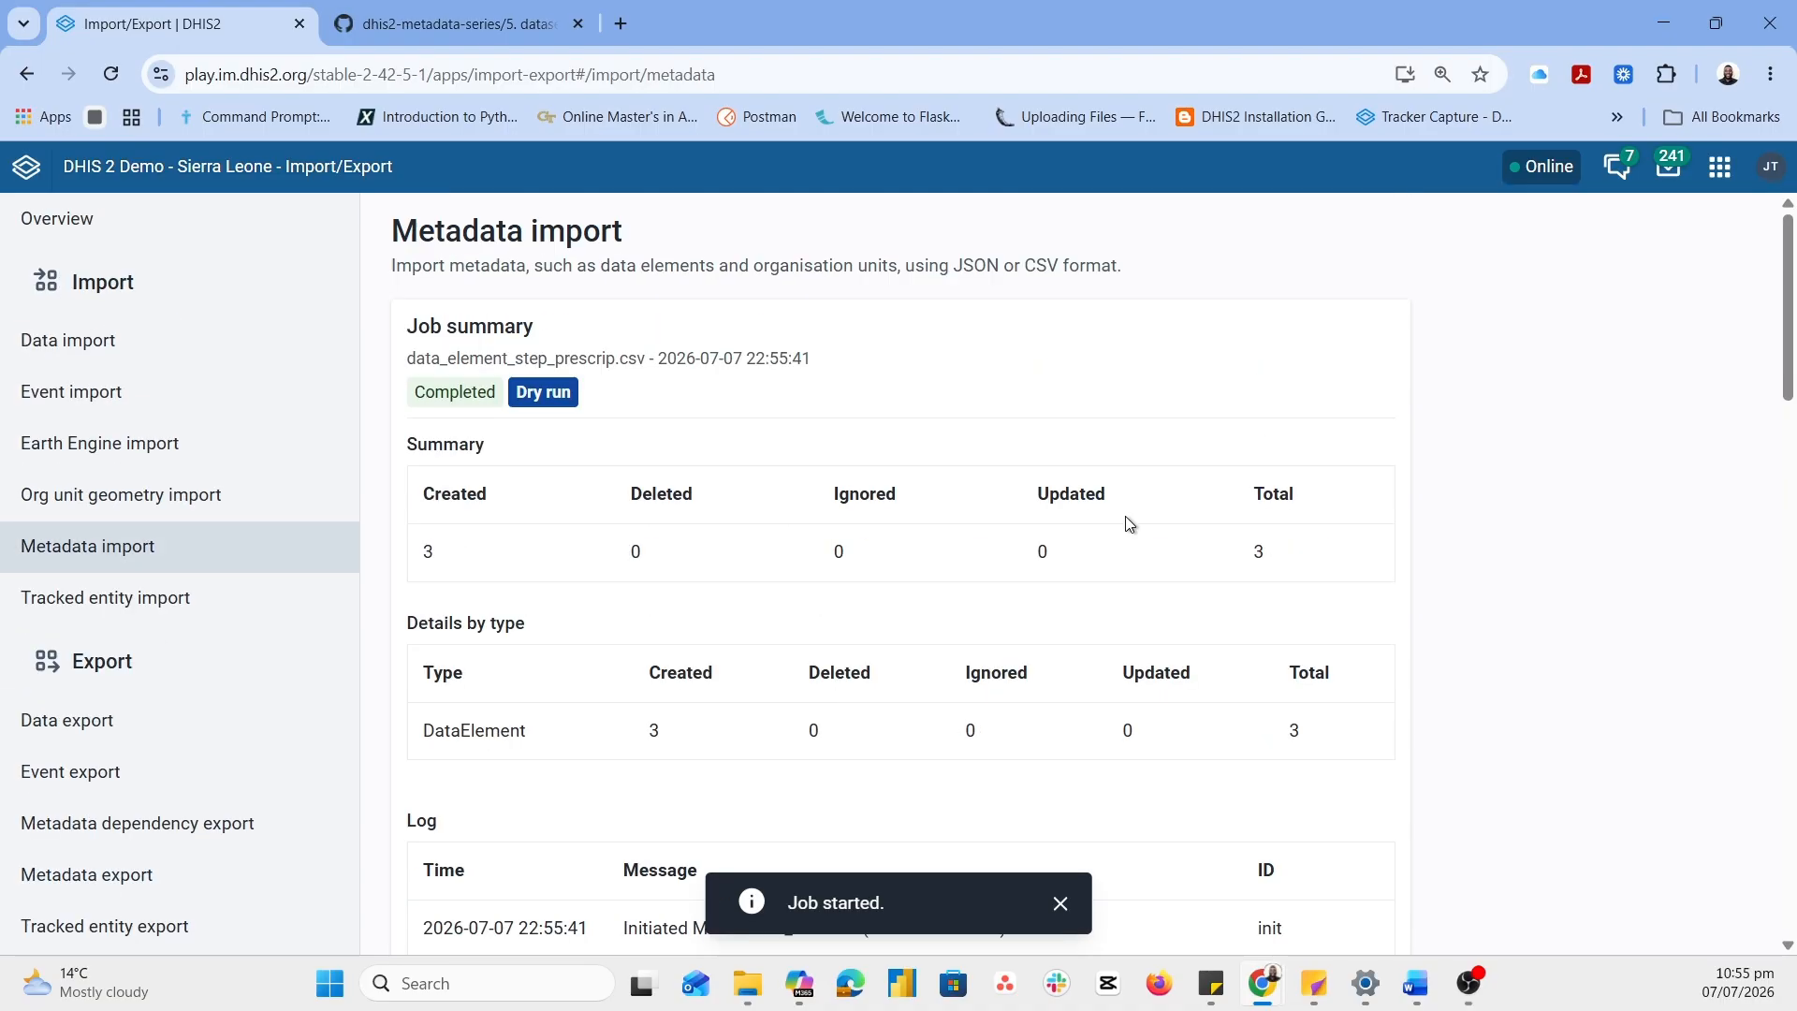
Review the dry-run job summary and log, and run the actual import of the step-prescription data elements
scroll(942, 553, down, 5)
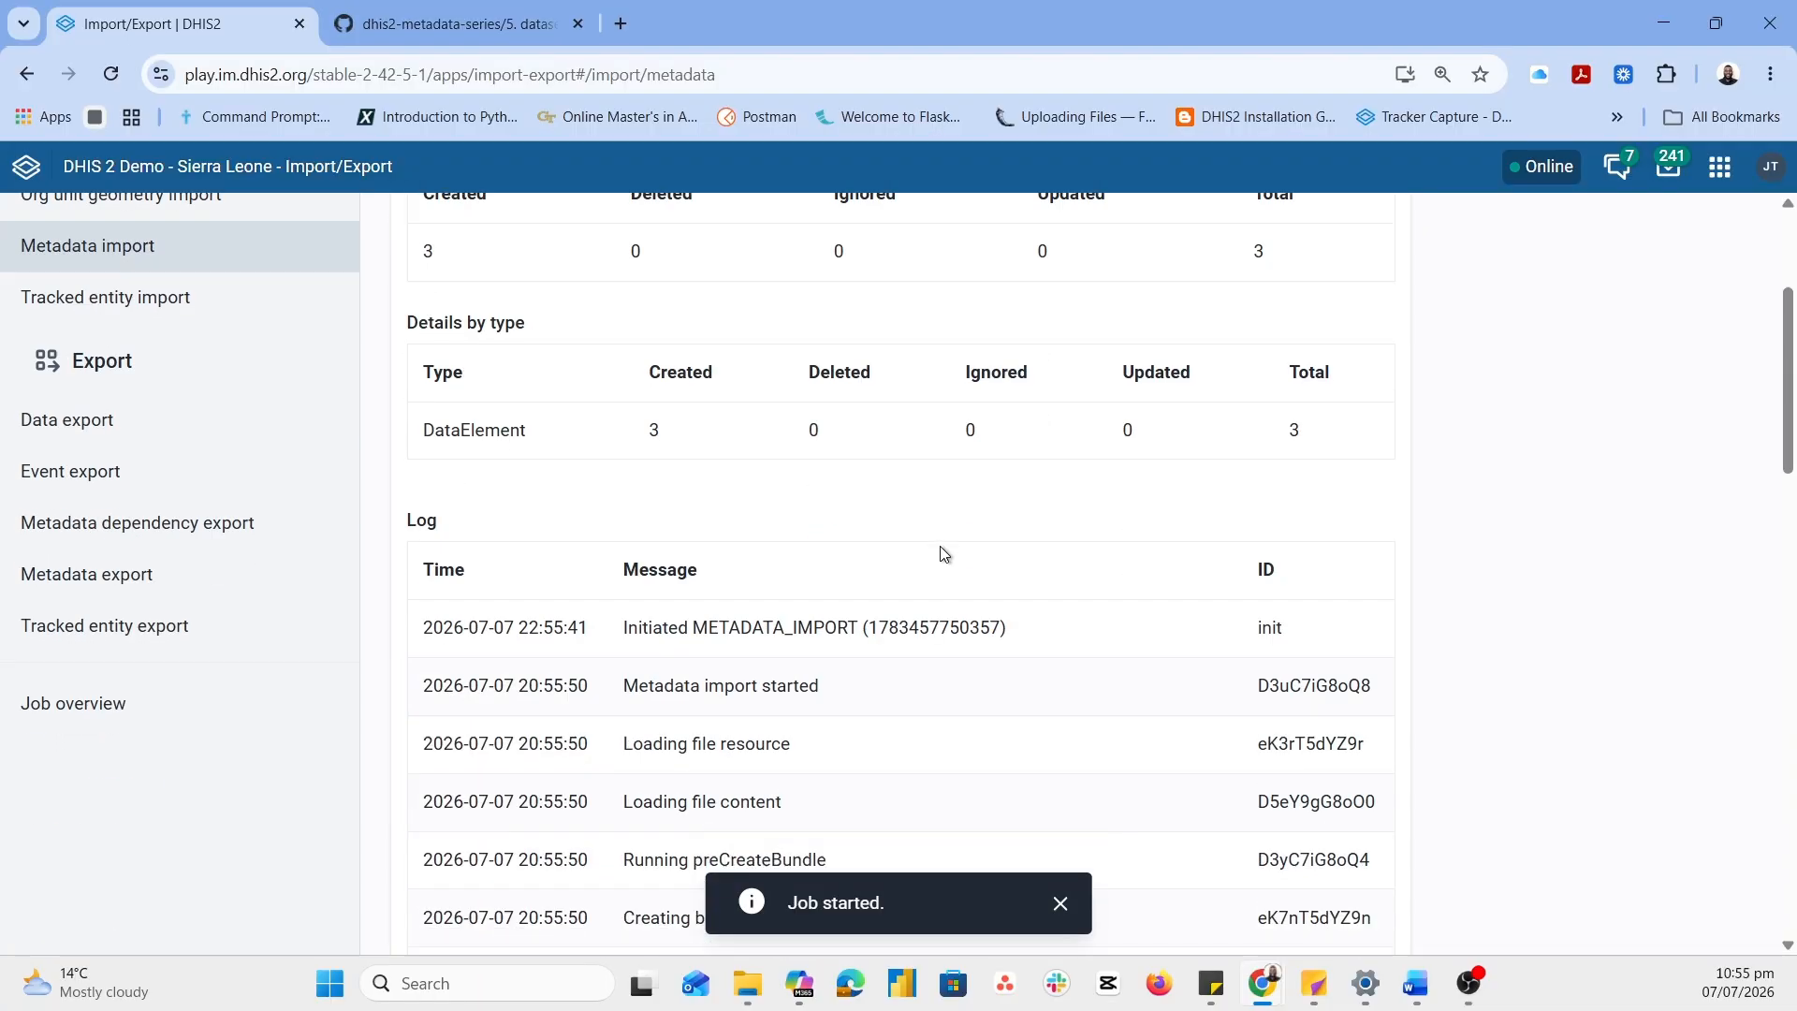
scroll(950, 431, down, 2)
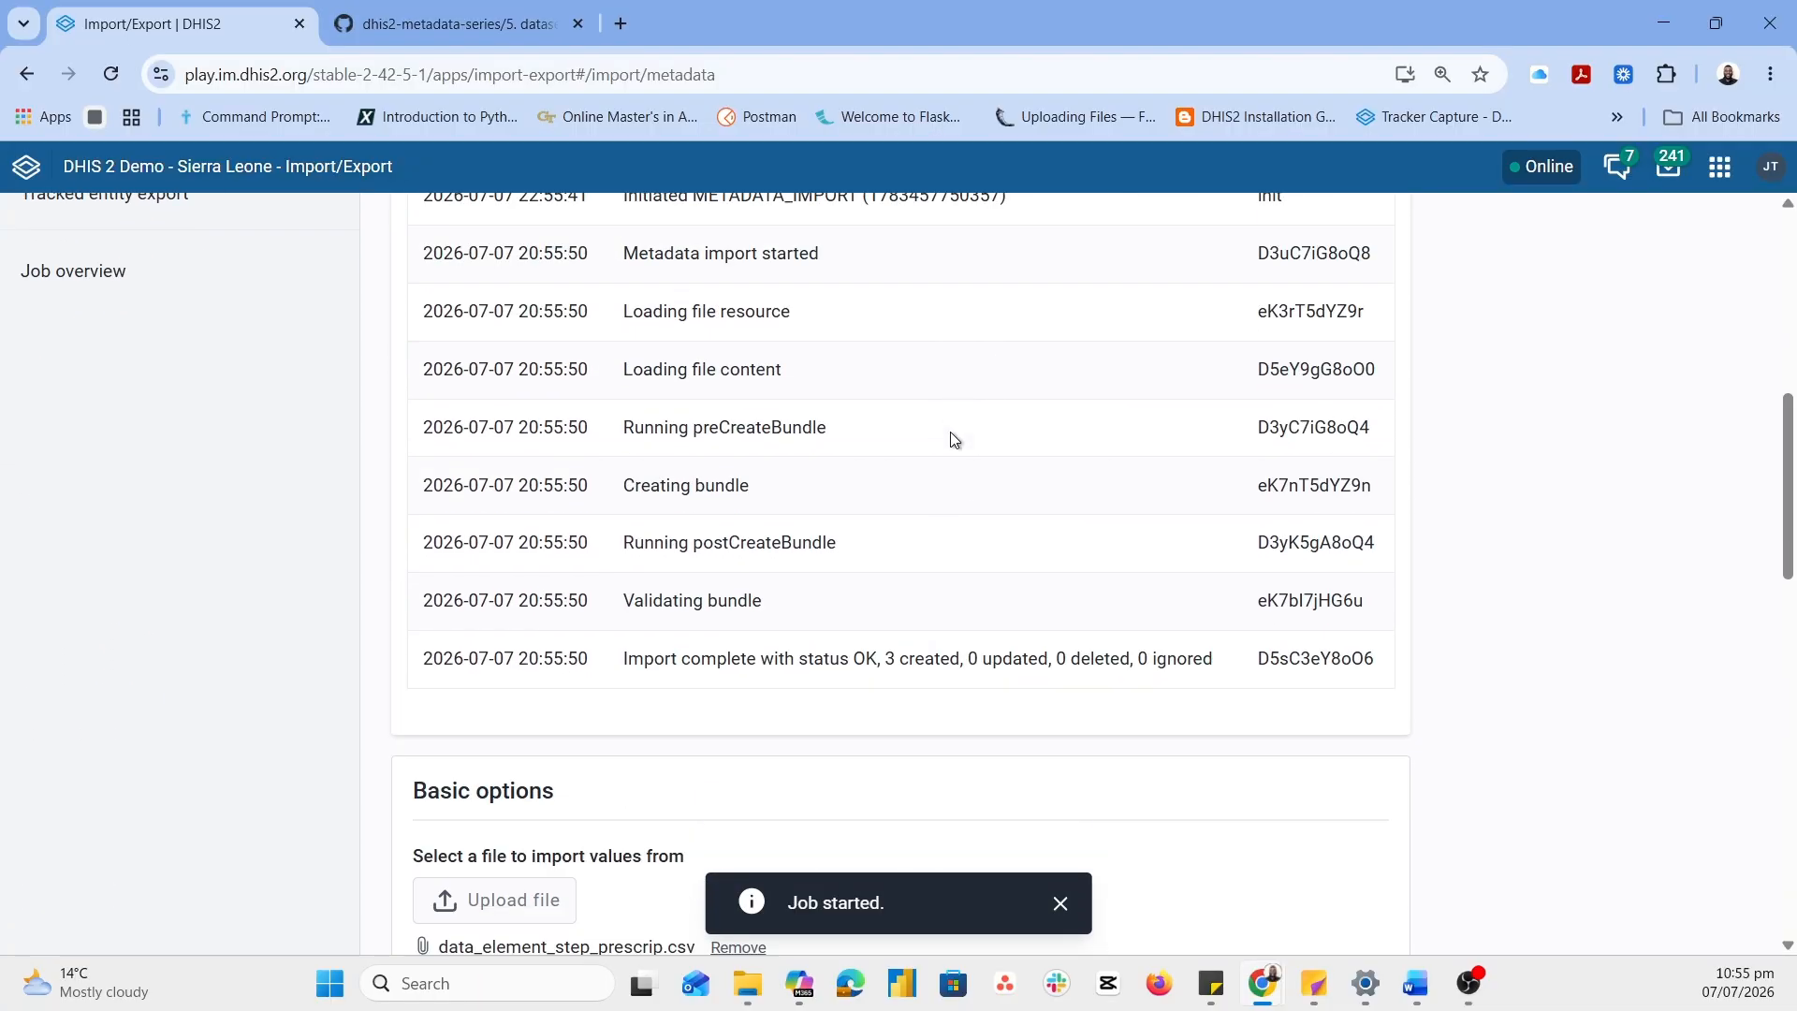
scroll(951, 430, down, 3)
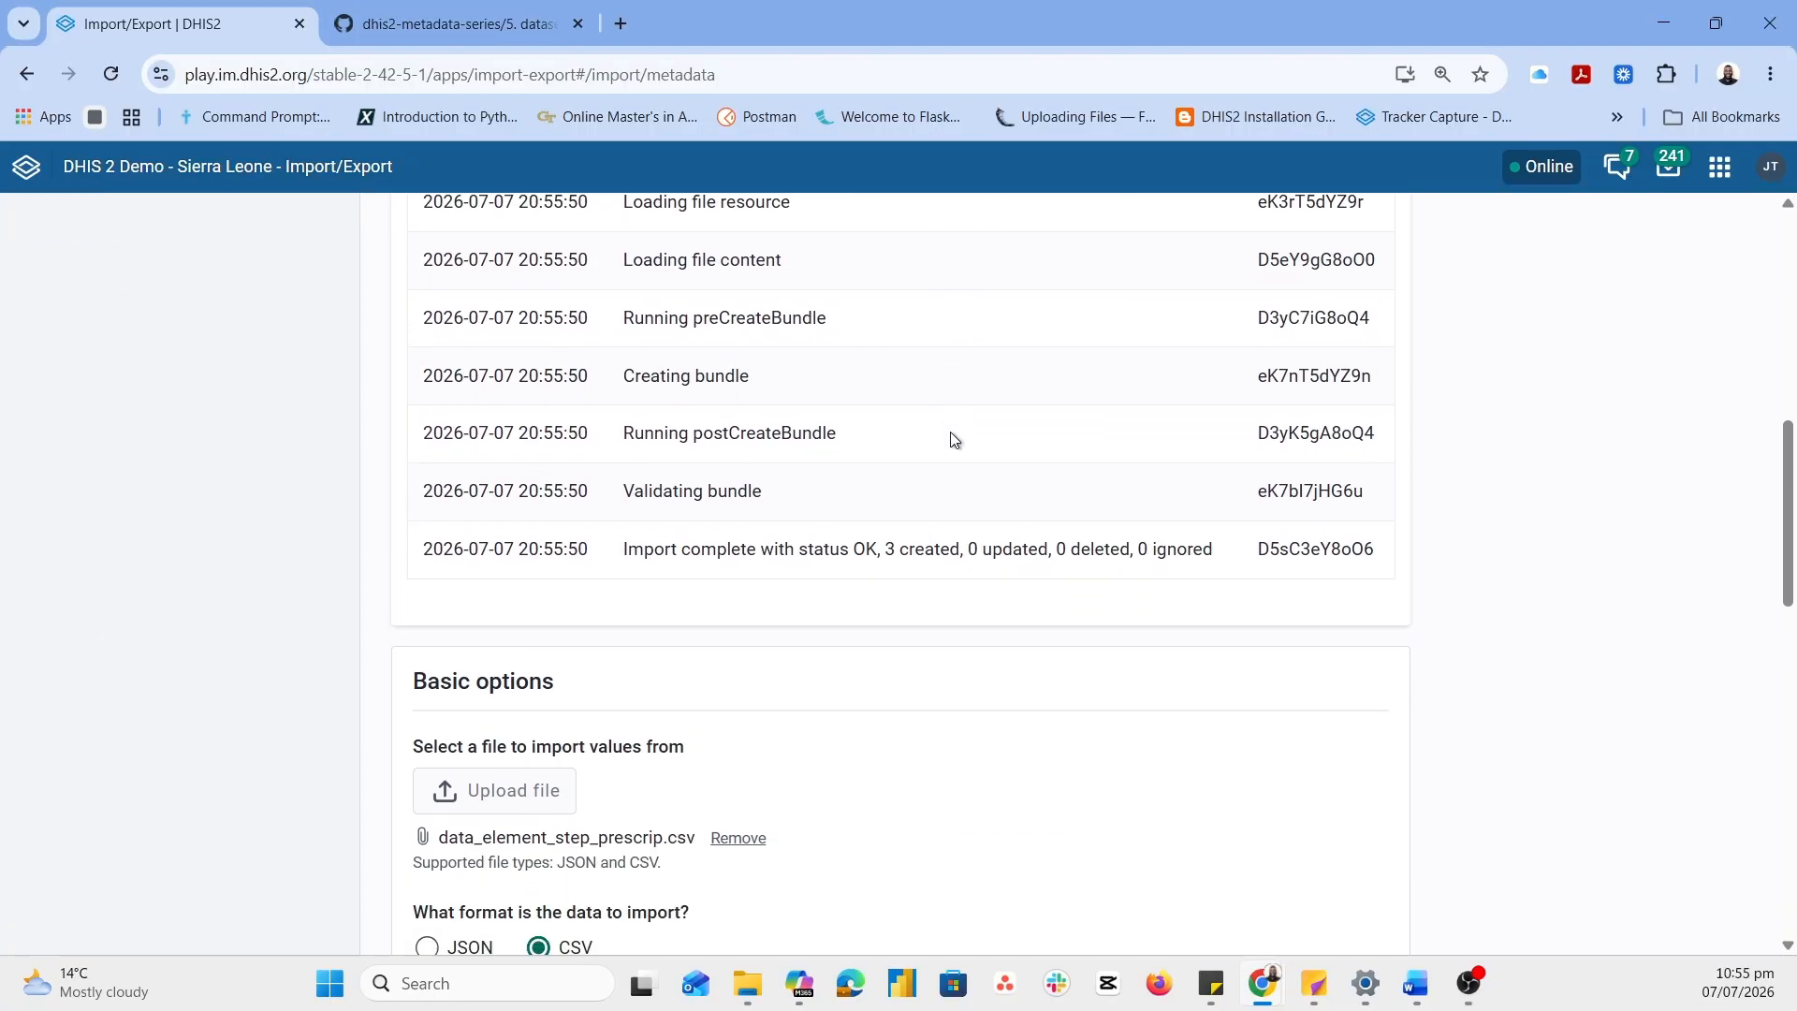
scroll(951, 430, down, 5)
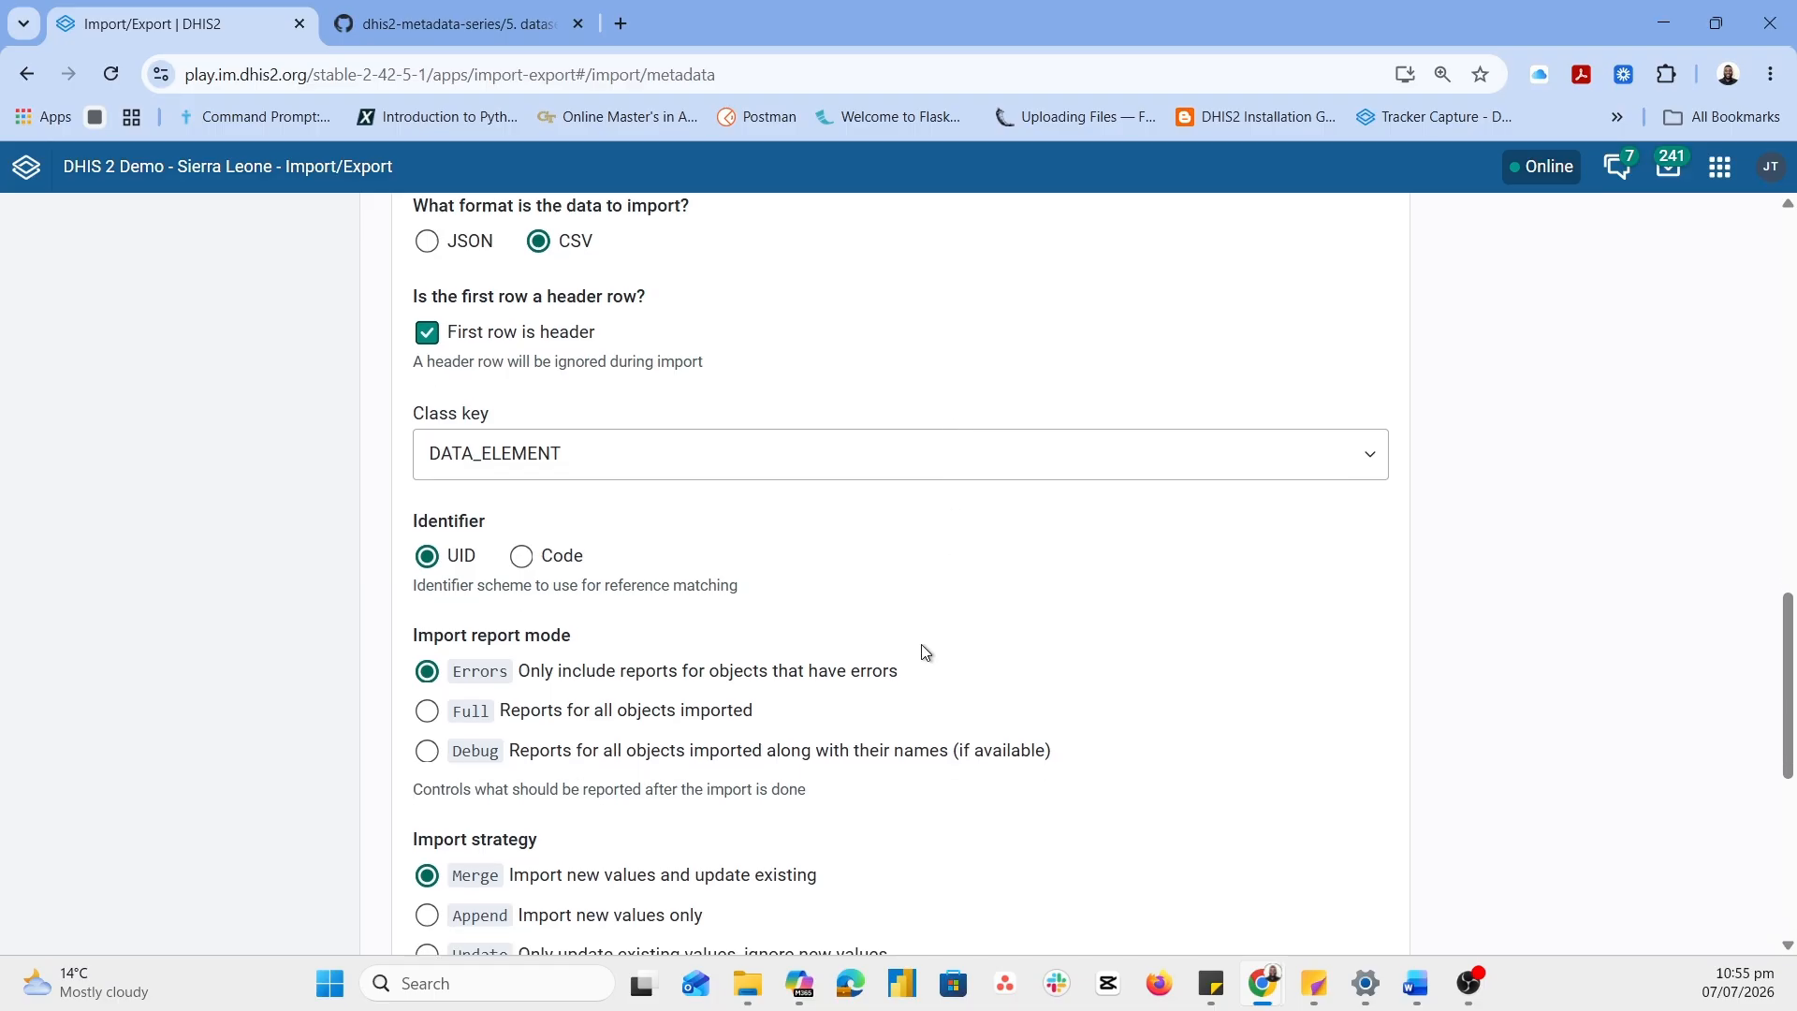
scroll(921, 644, down, 7)
click(599, 825)
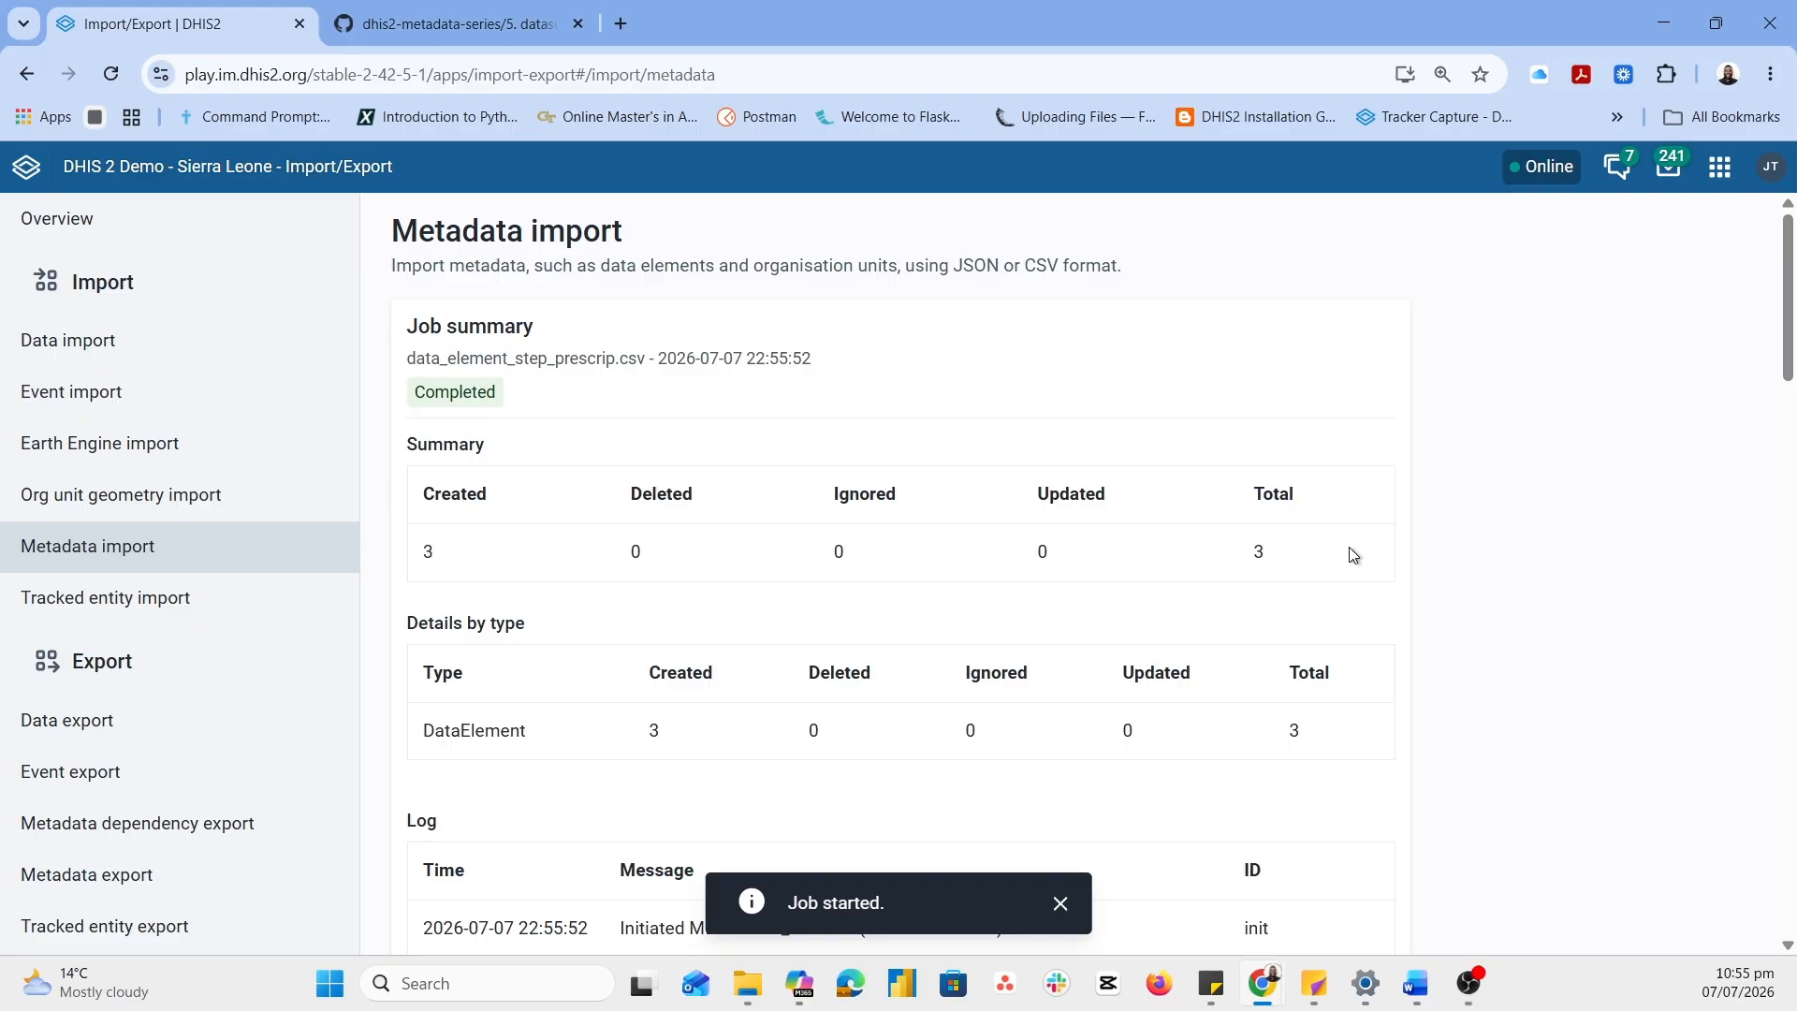
Open the Browser Cache Cleaner app, select all cached items and clear them
click(1723, 166)
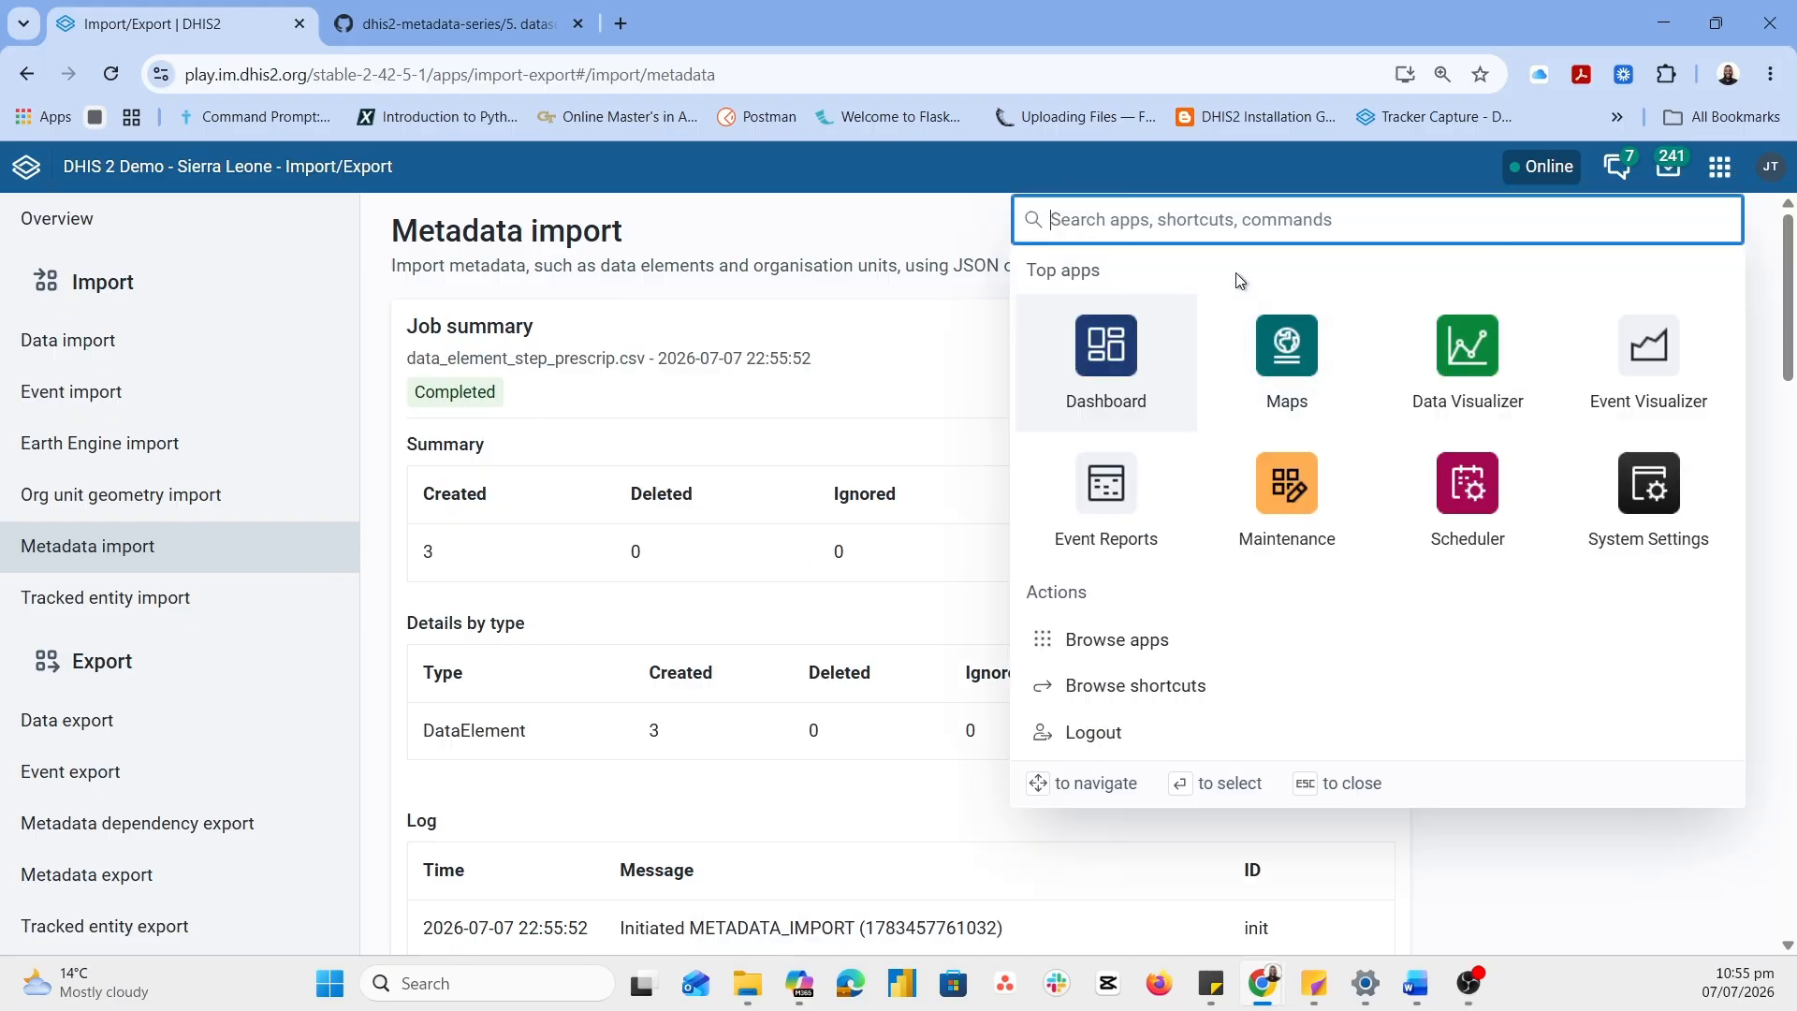
text(browse)
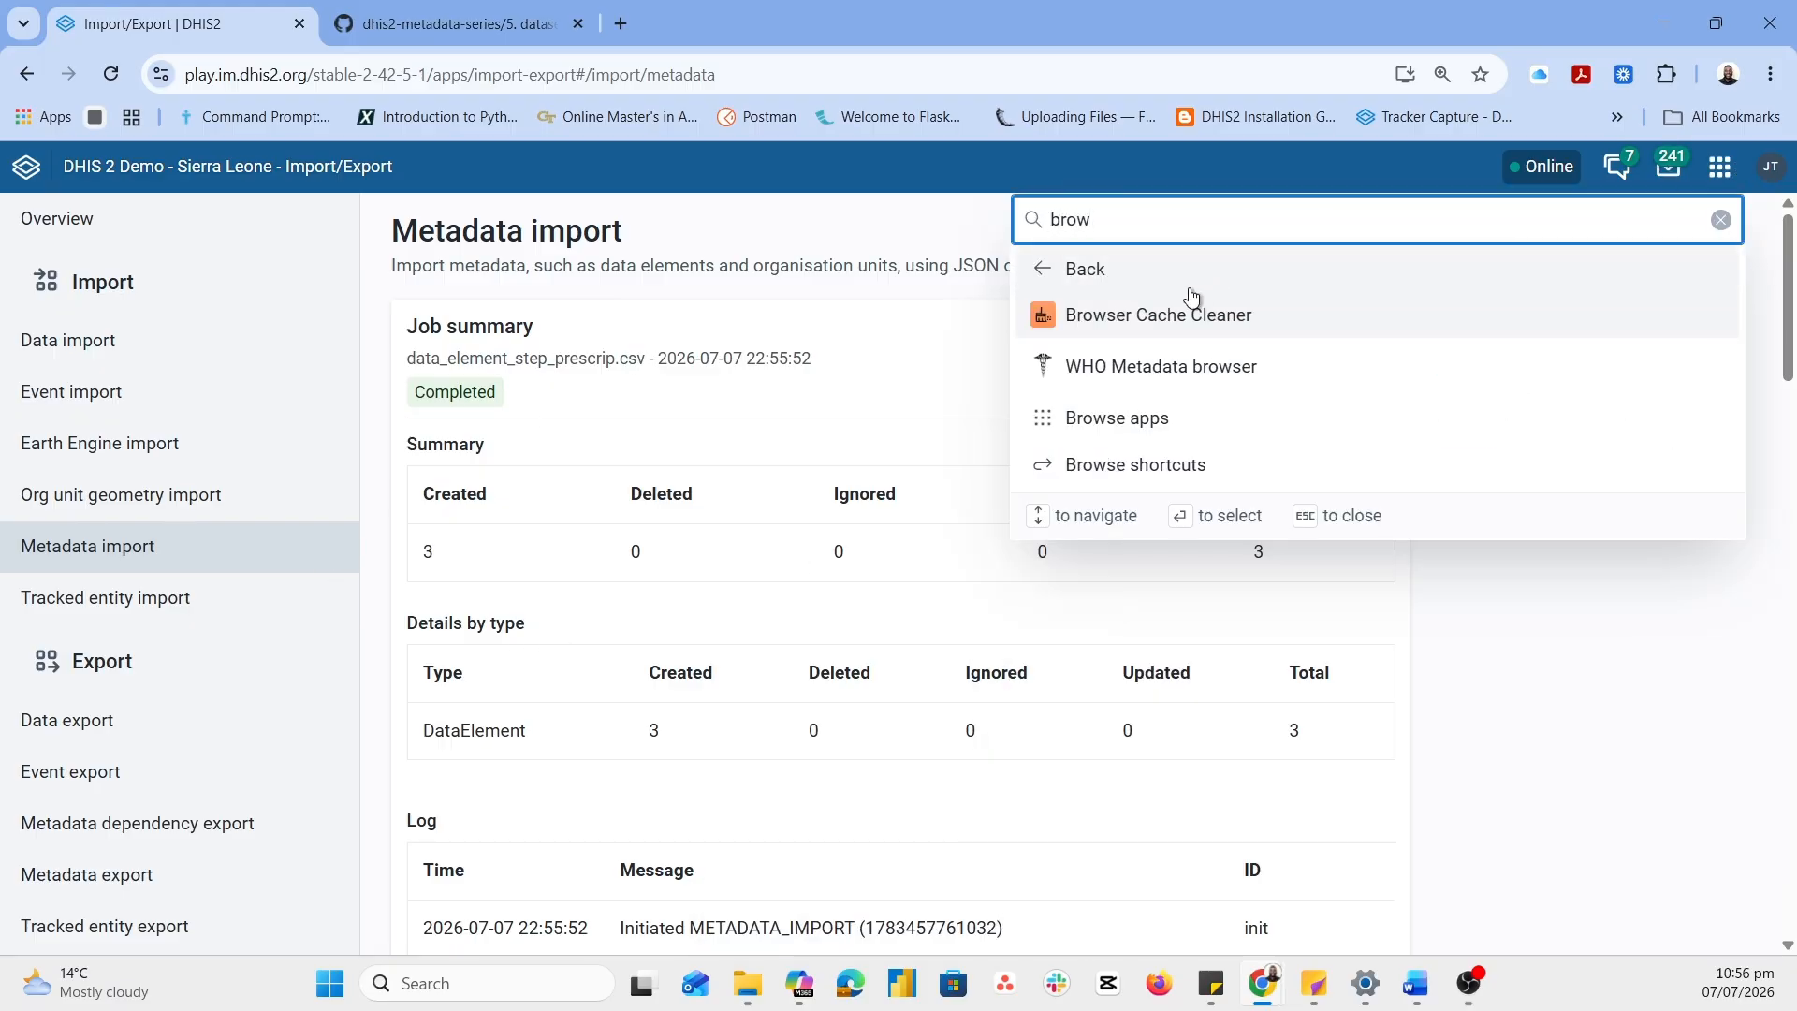
click(1173, 297)
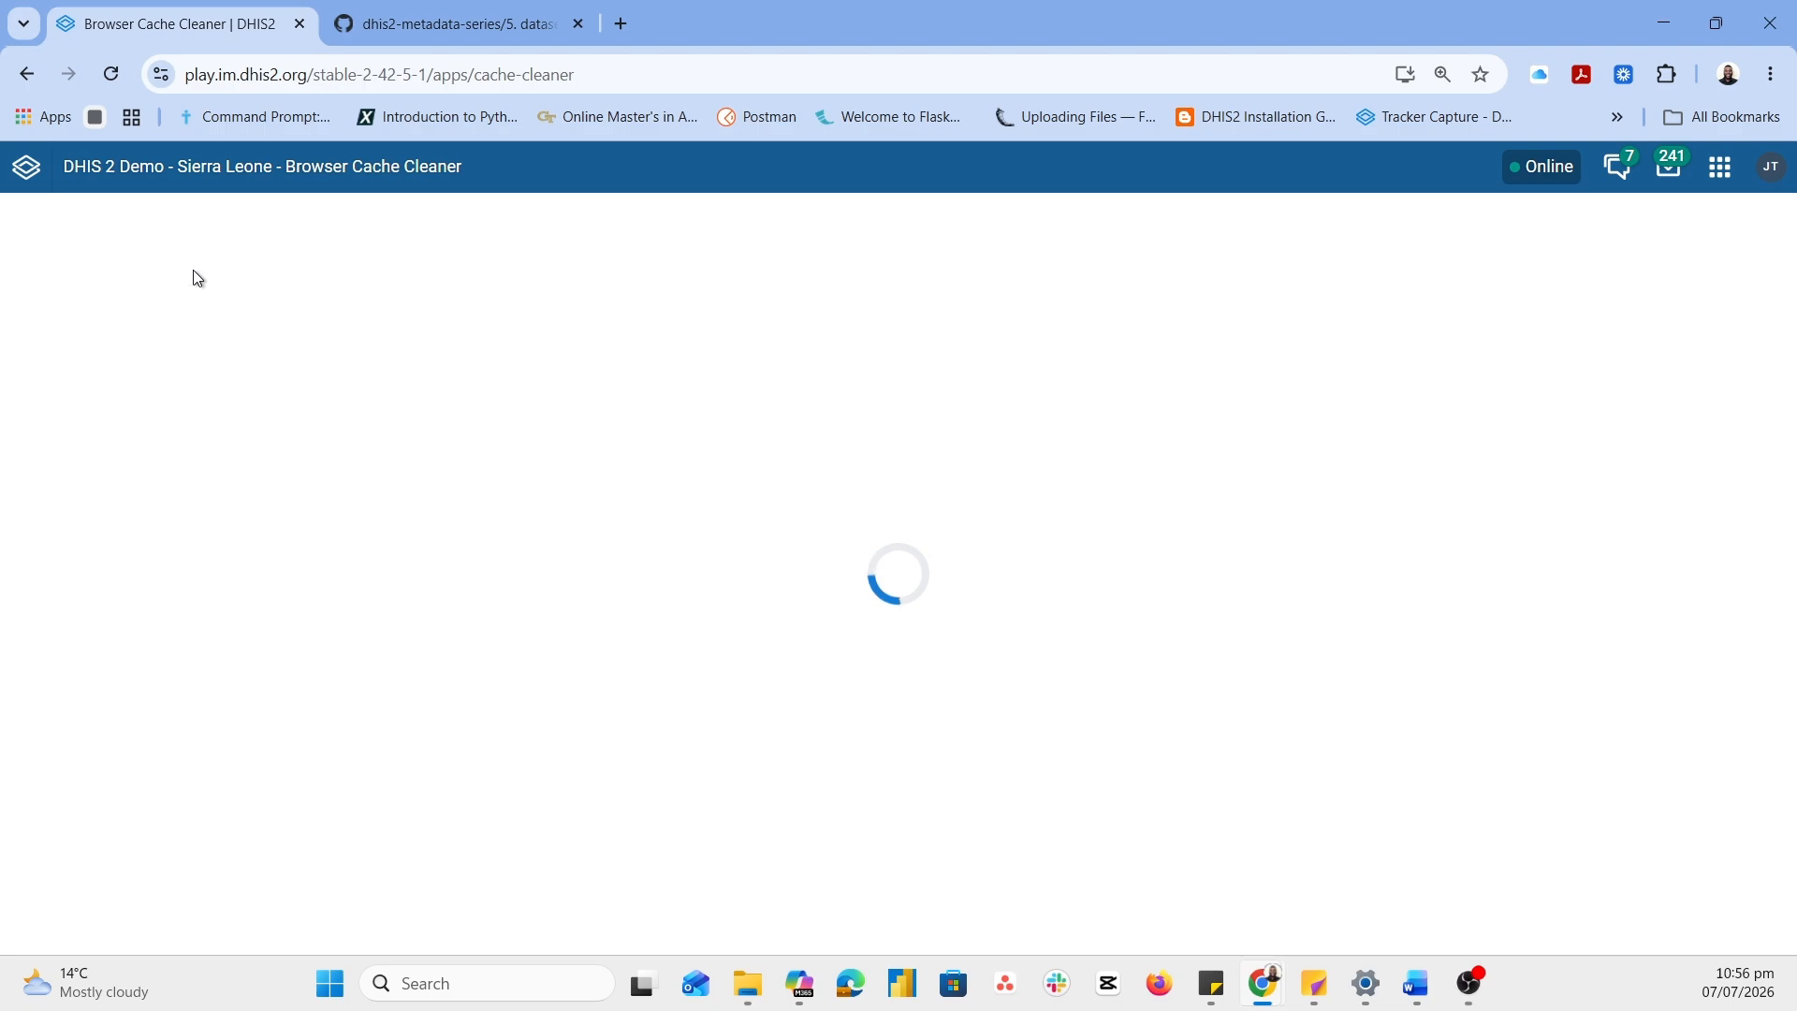
click(317, 289)
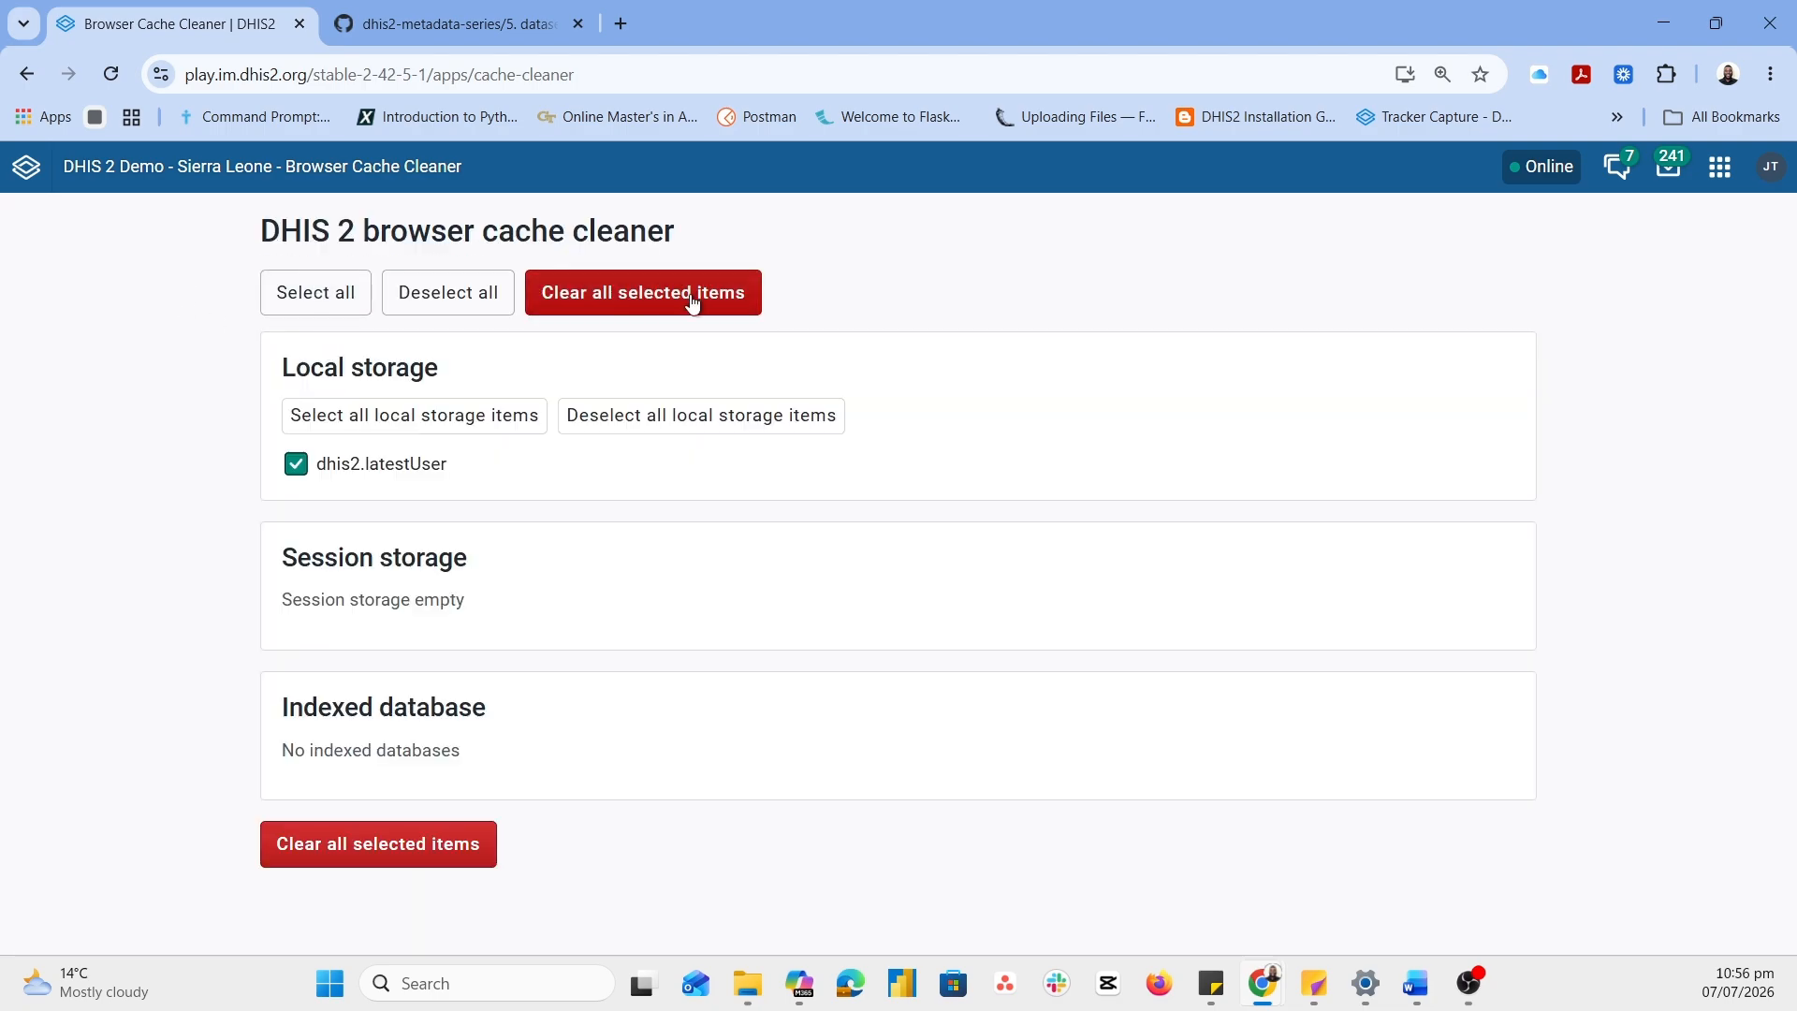
click(689, 295)
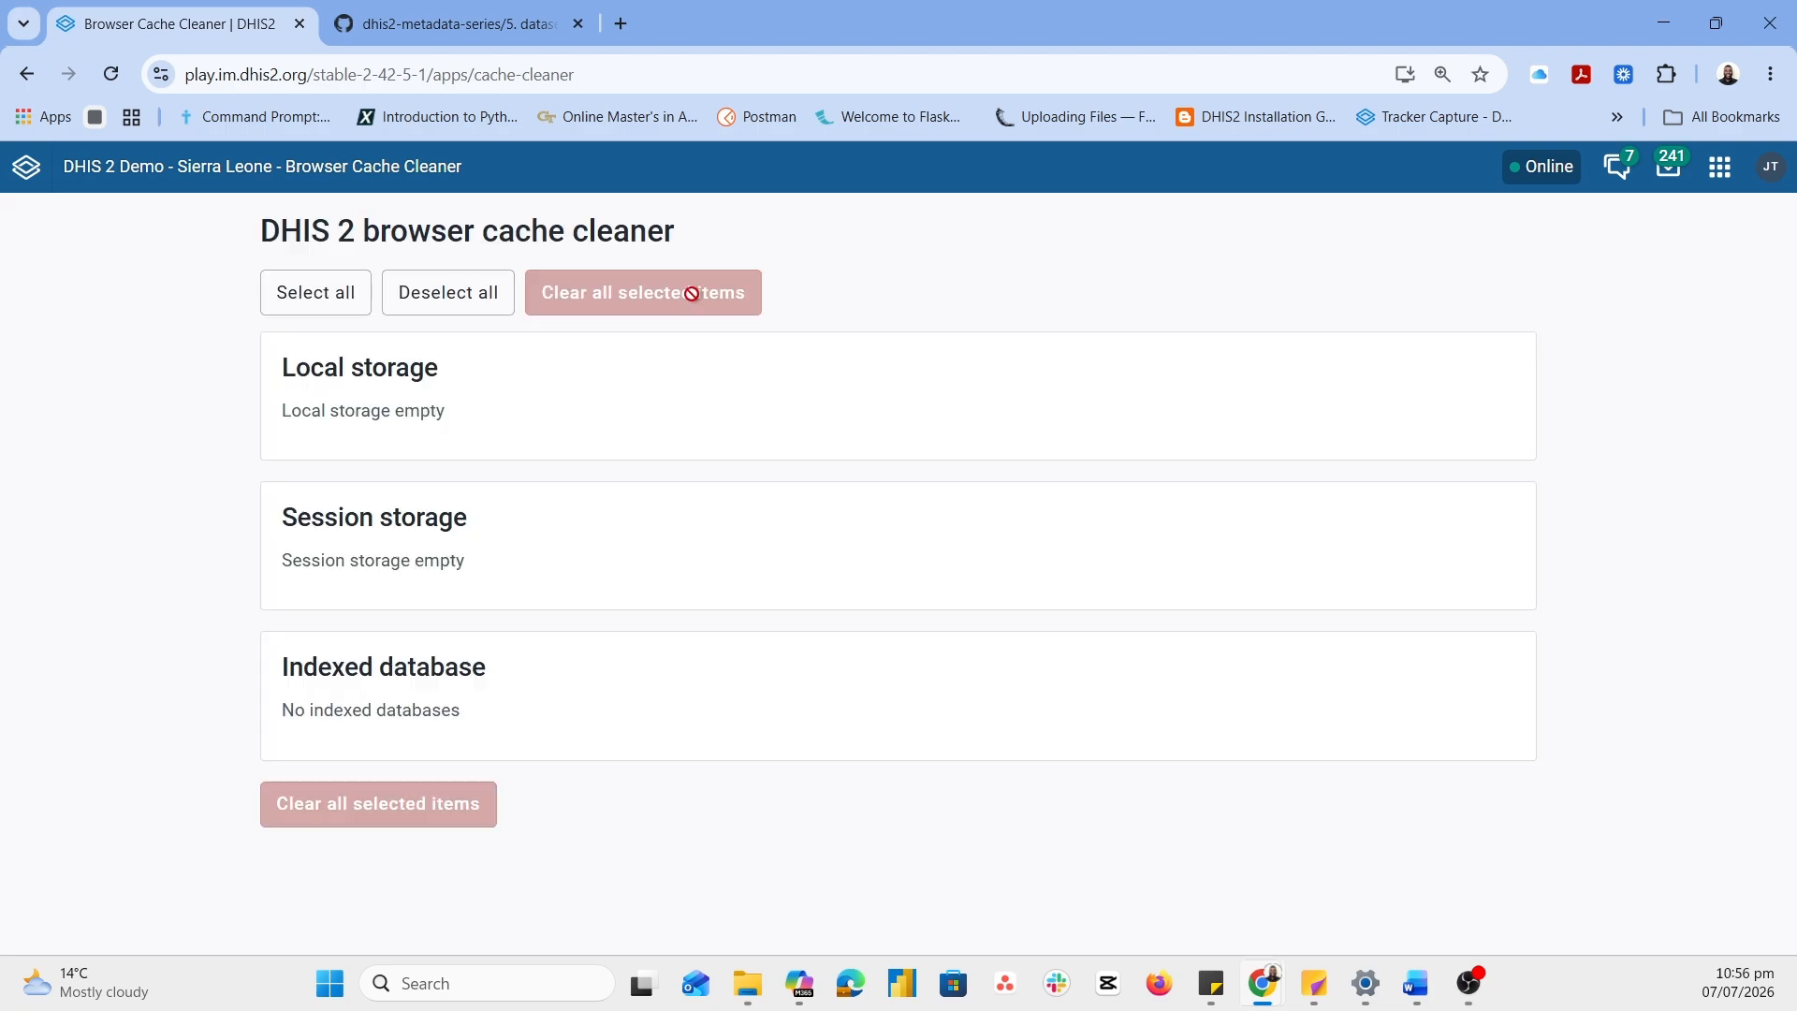
Open the Category list in the Maintenance app, consulting the monthly report form on GitHub along the way
click(1722, 168)
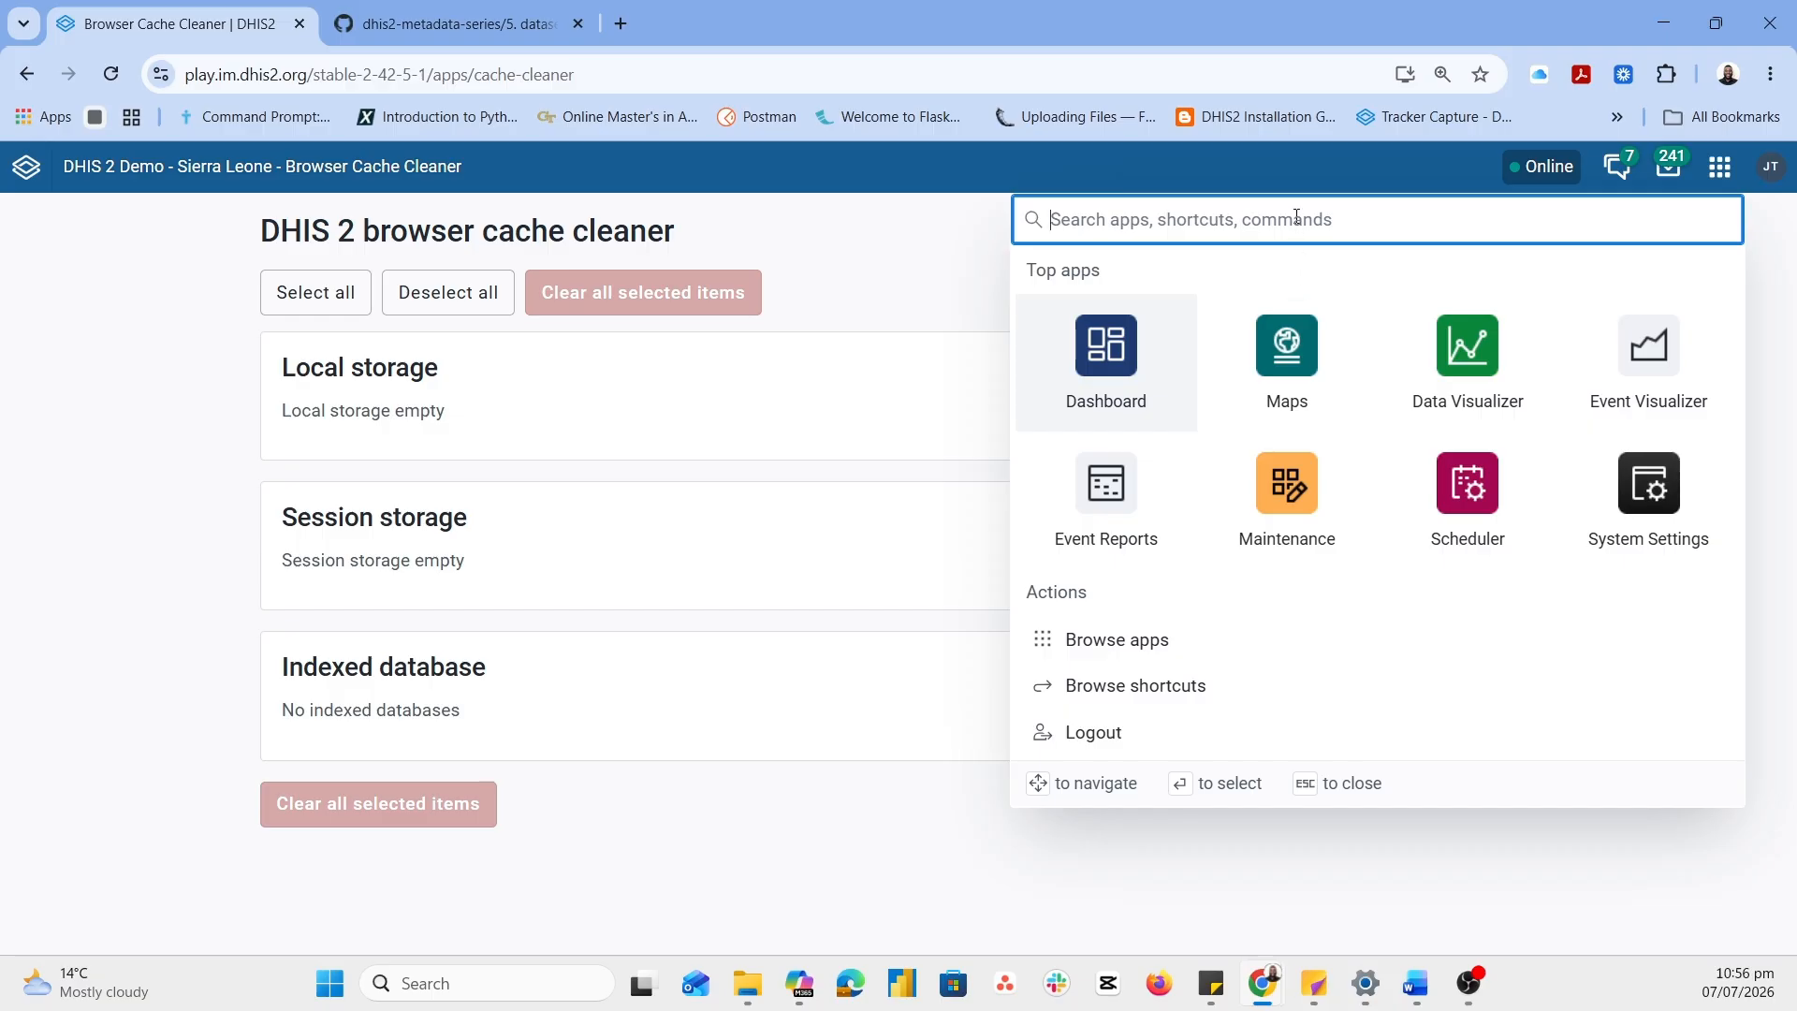
click(1273, 486)
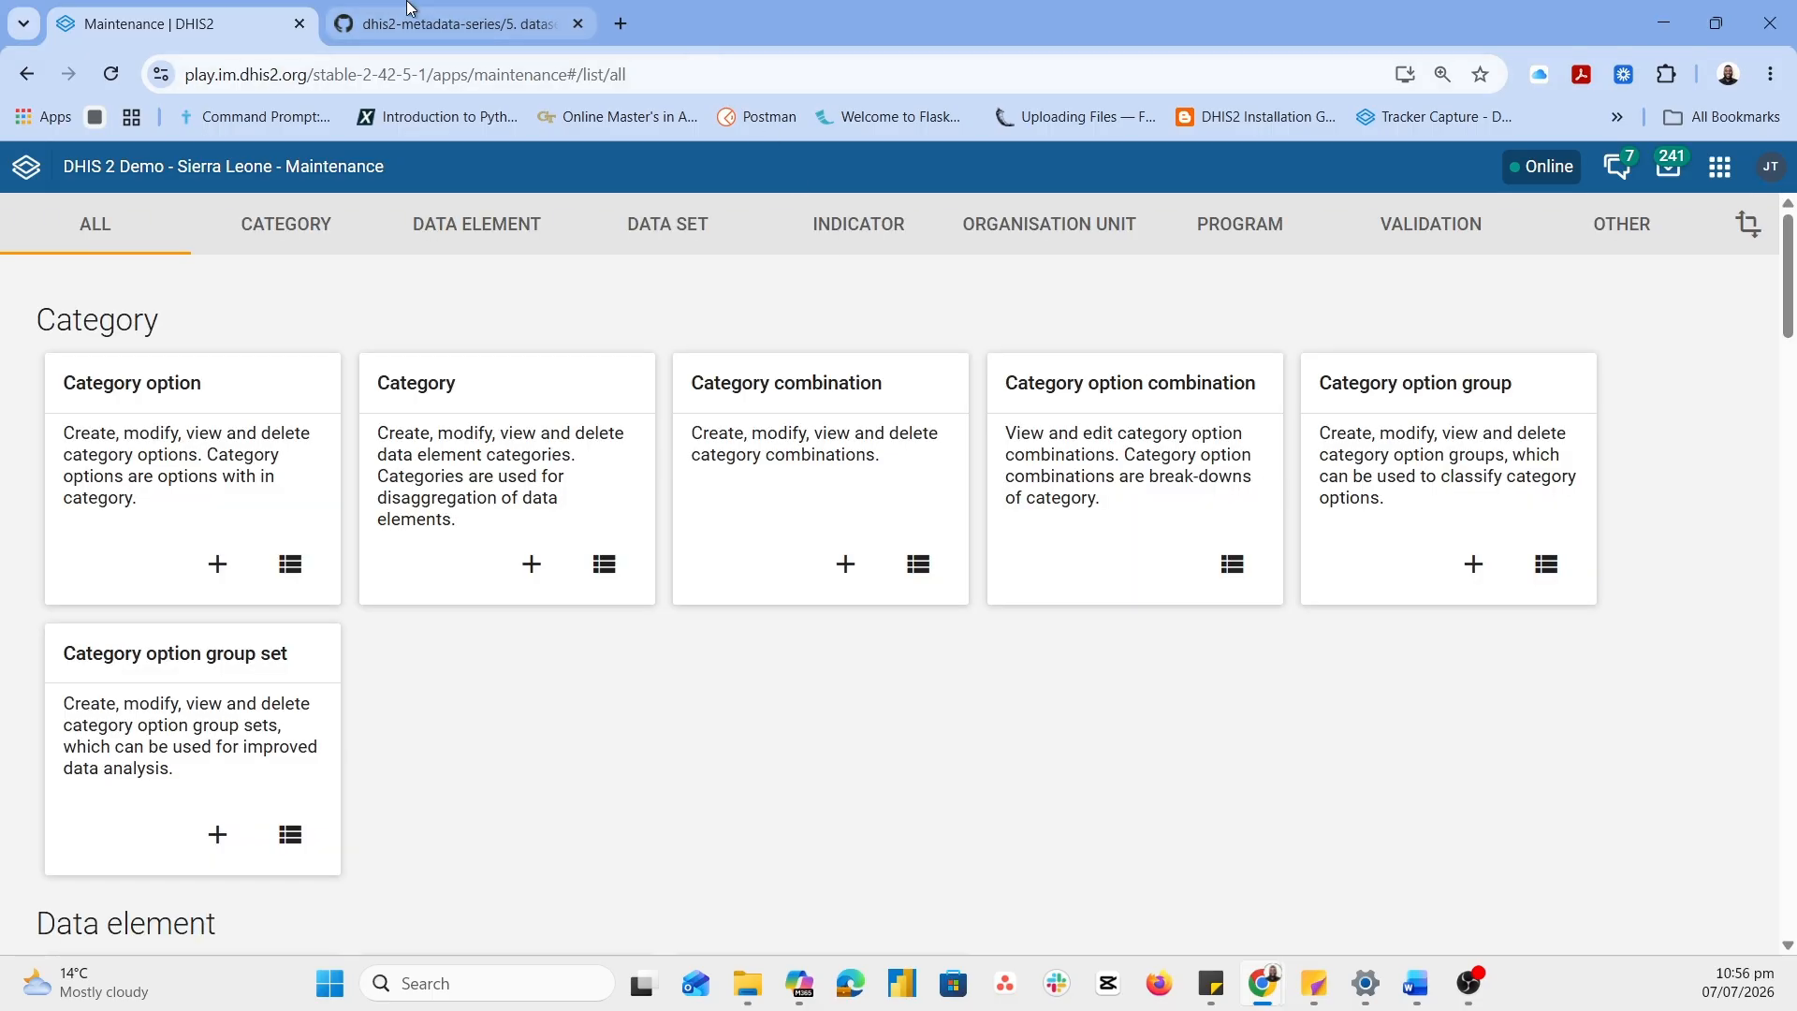
click(449, 23)
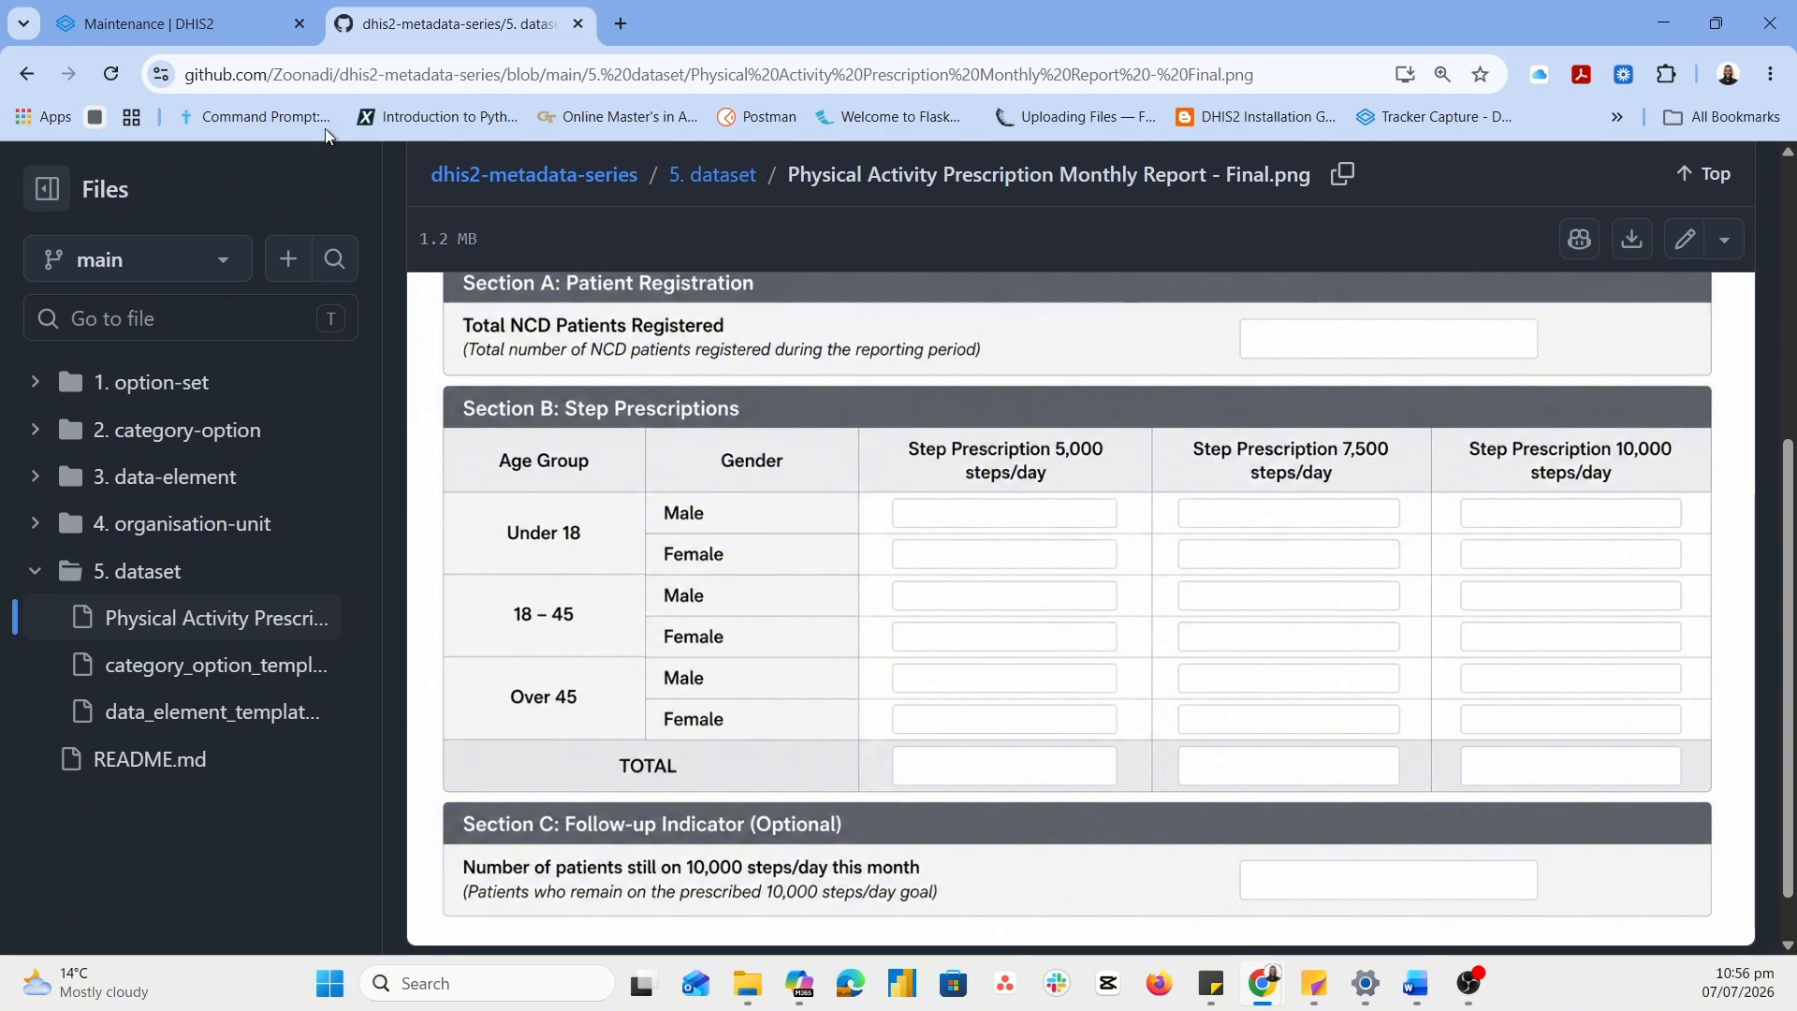
click(212, 25)
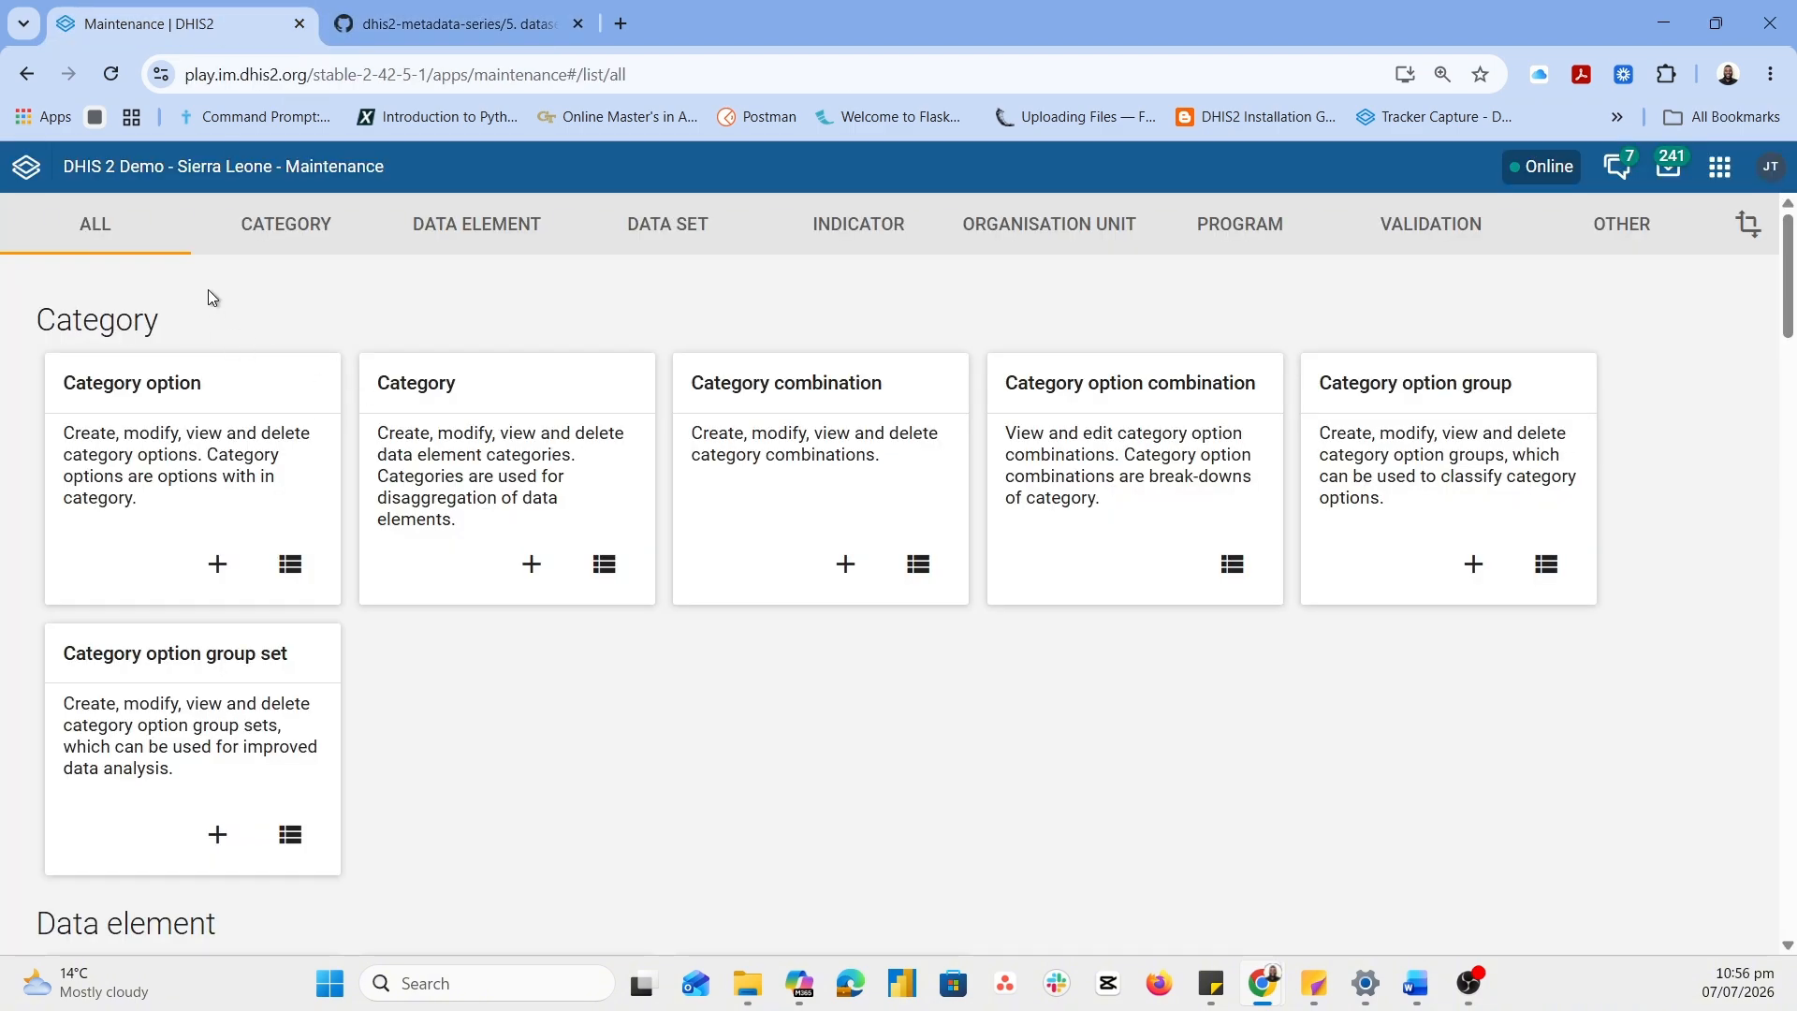
click(294, 241)
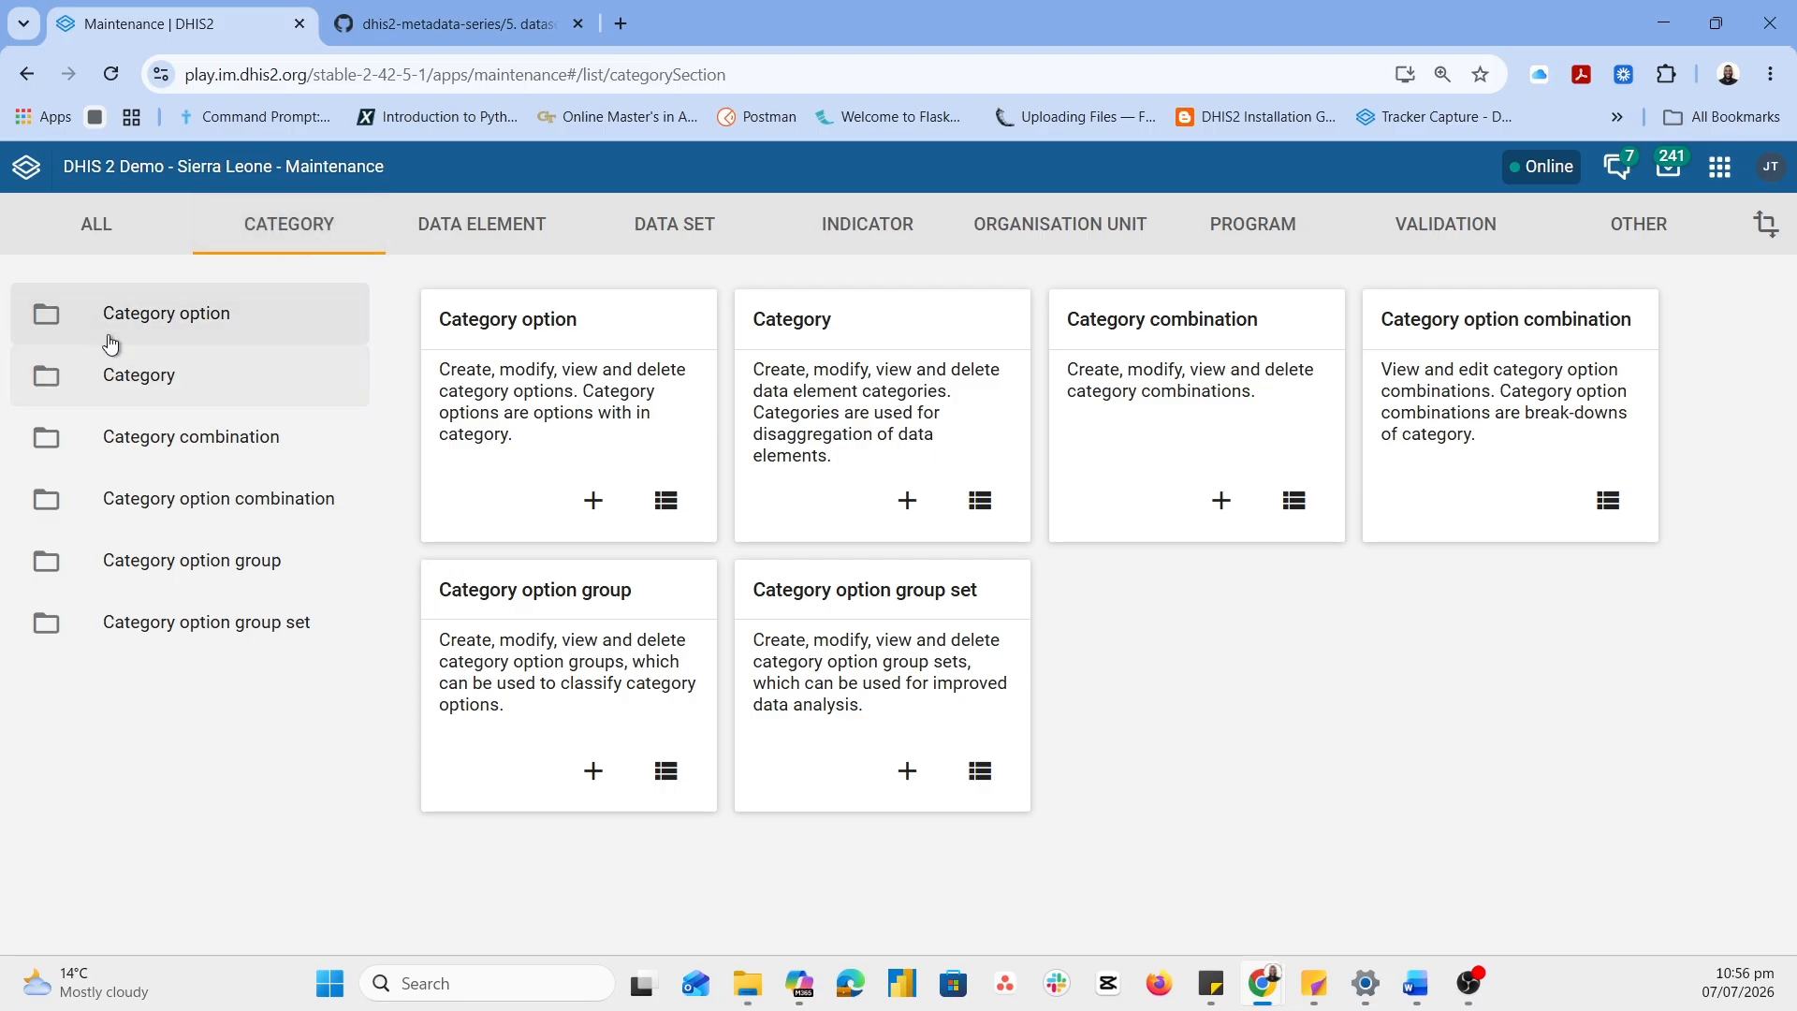
click(122, 379)
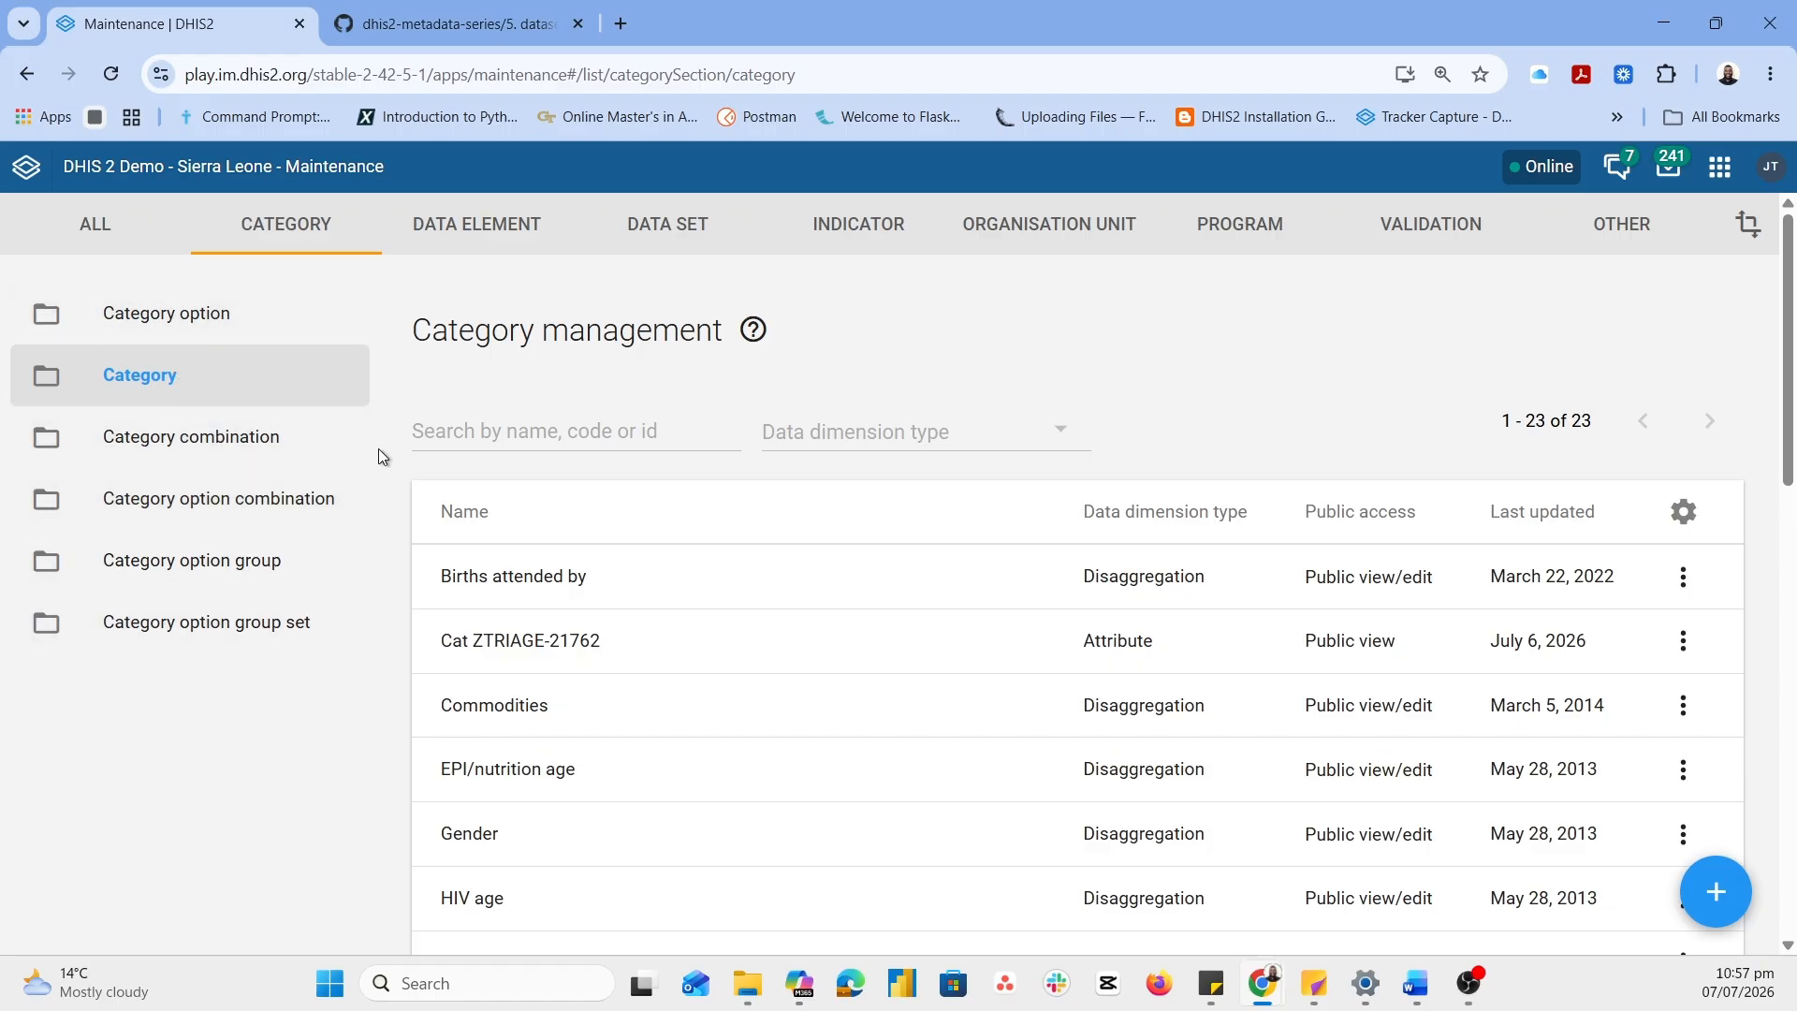
Examine the existing Gender category's details and assigned category options, and close it without changes
click(509, 418)
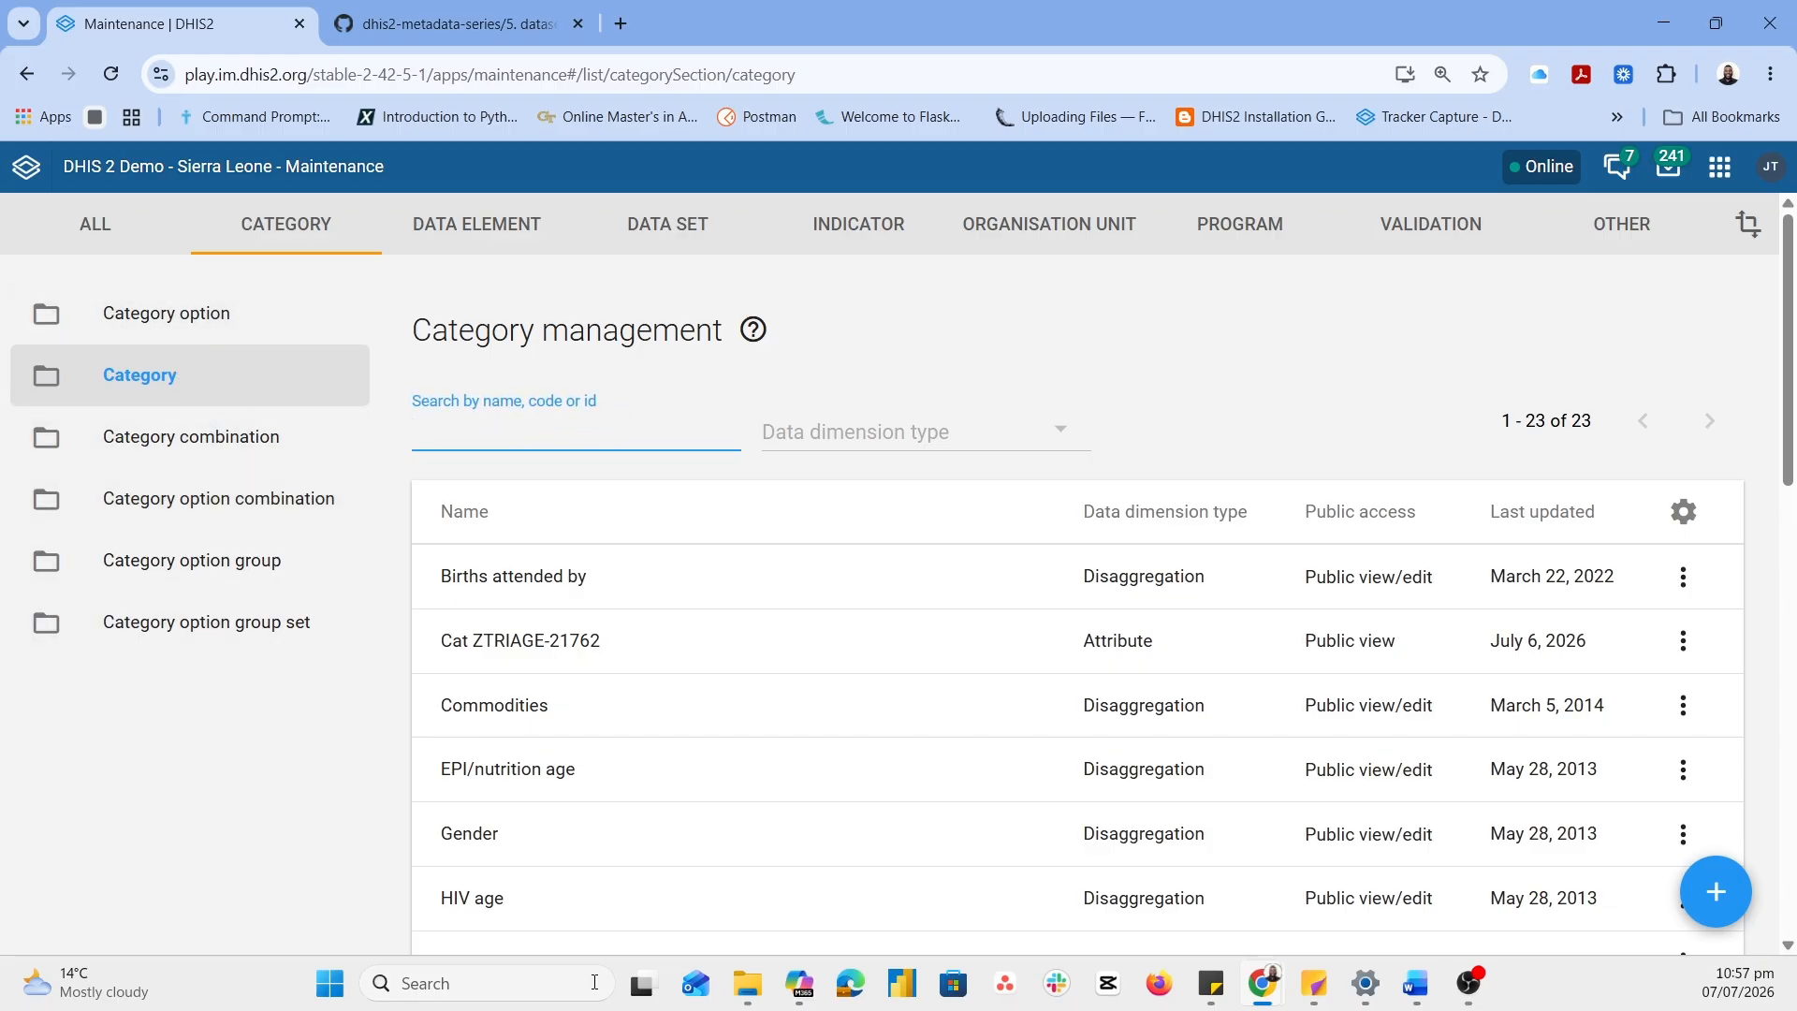
scroll(671, 841, down, 1)
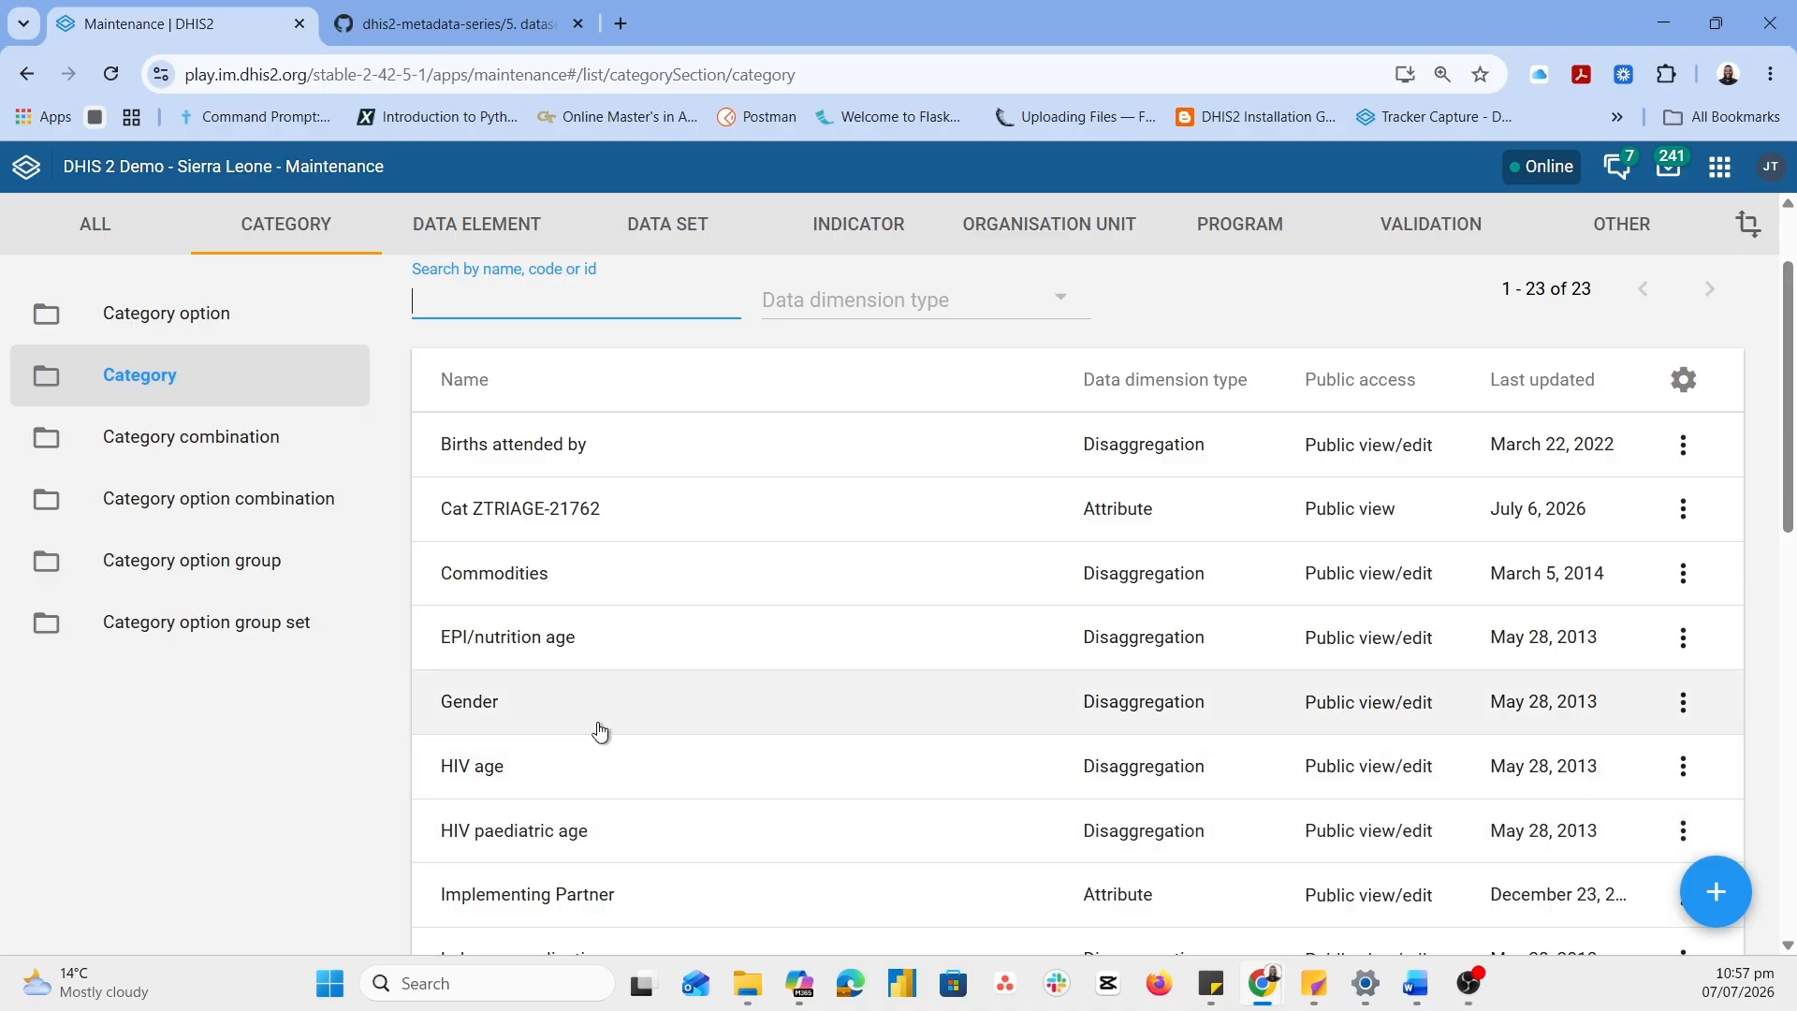
click(728, 719)
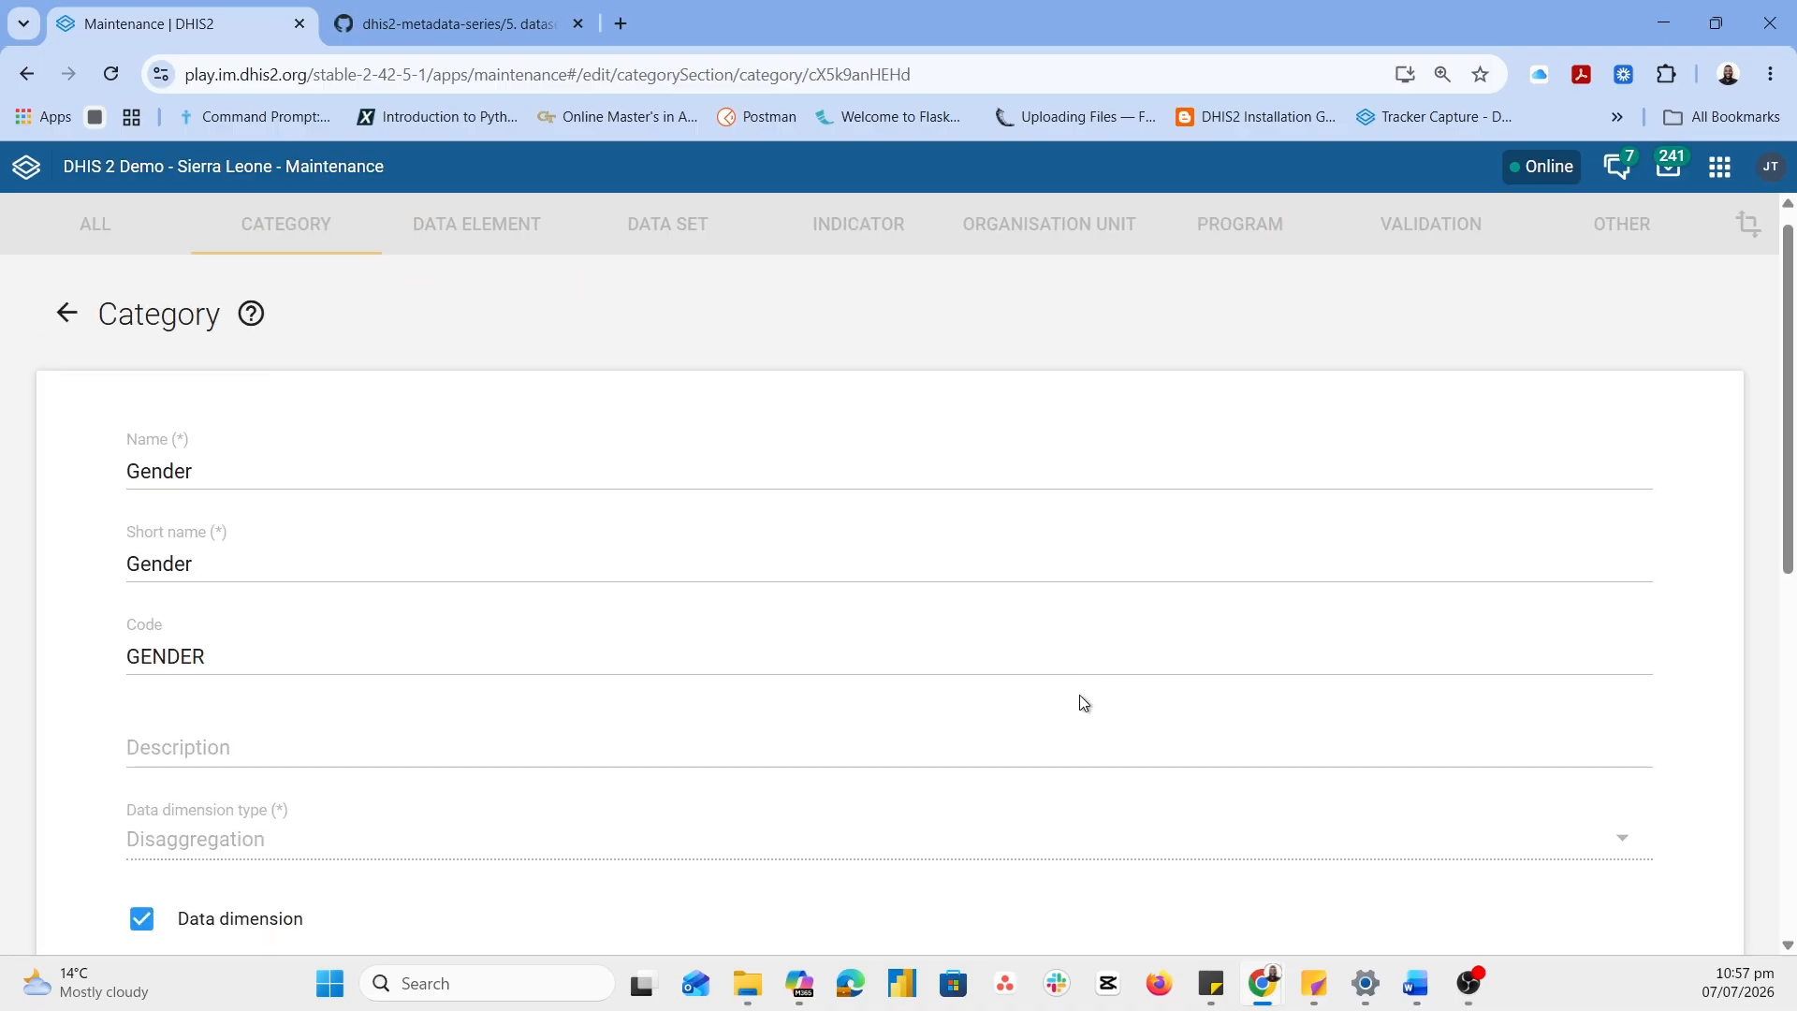
scroll(1076, 697, down, 8)
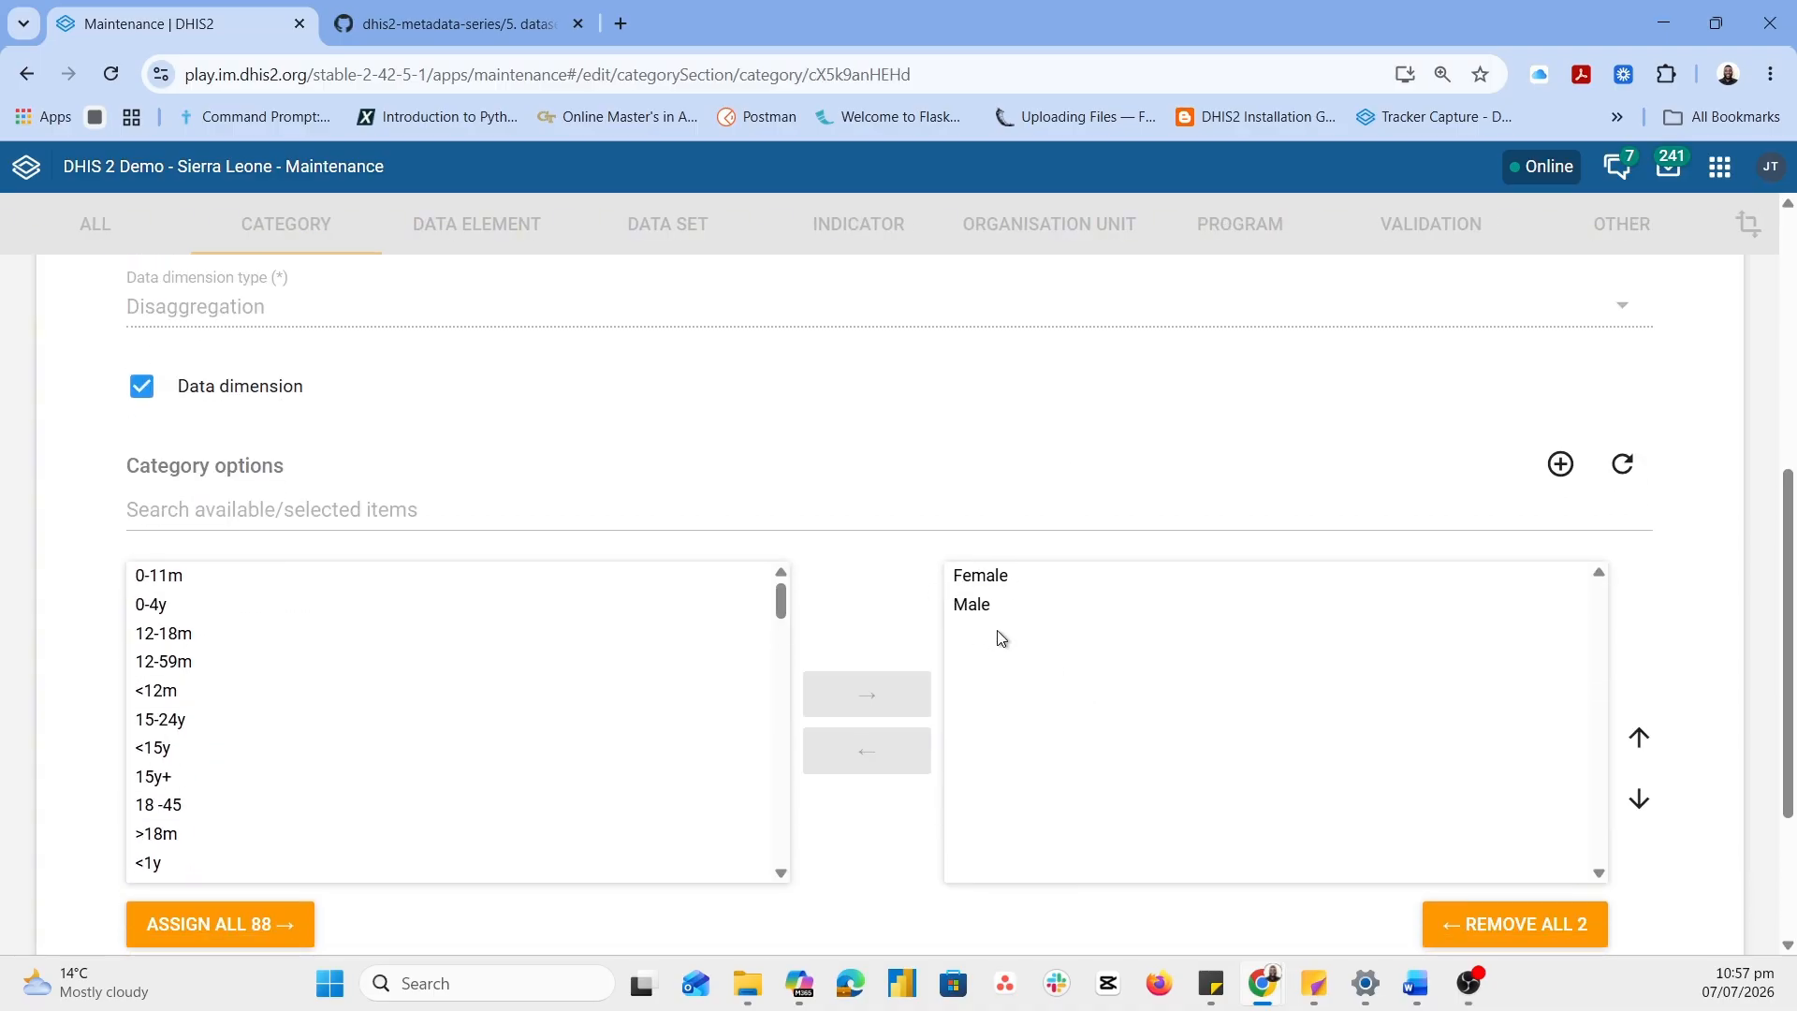
scroll(758, 602, down, 3)
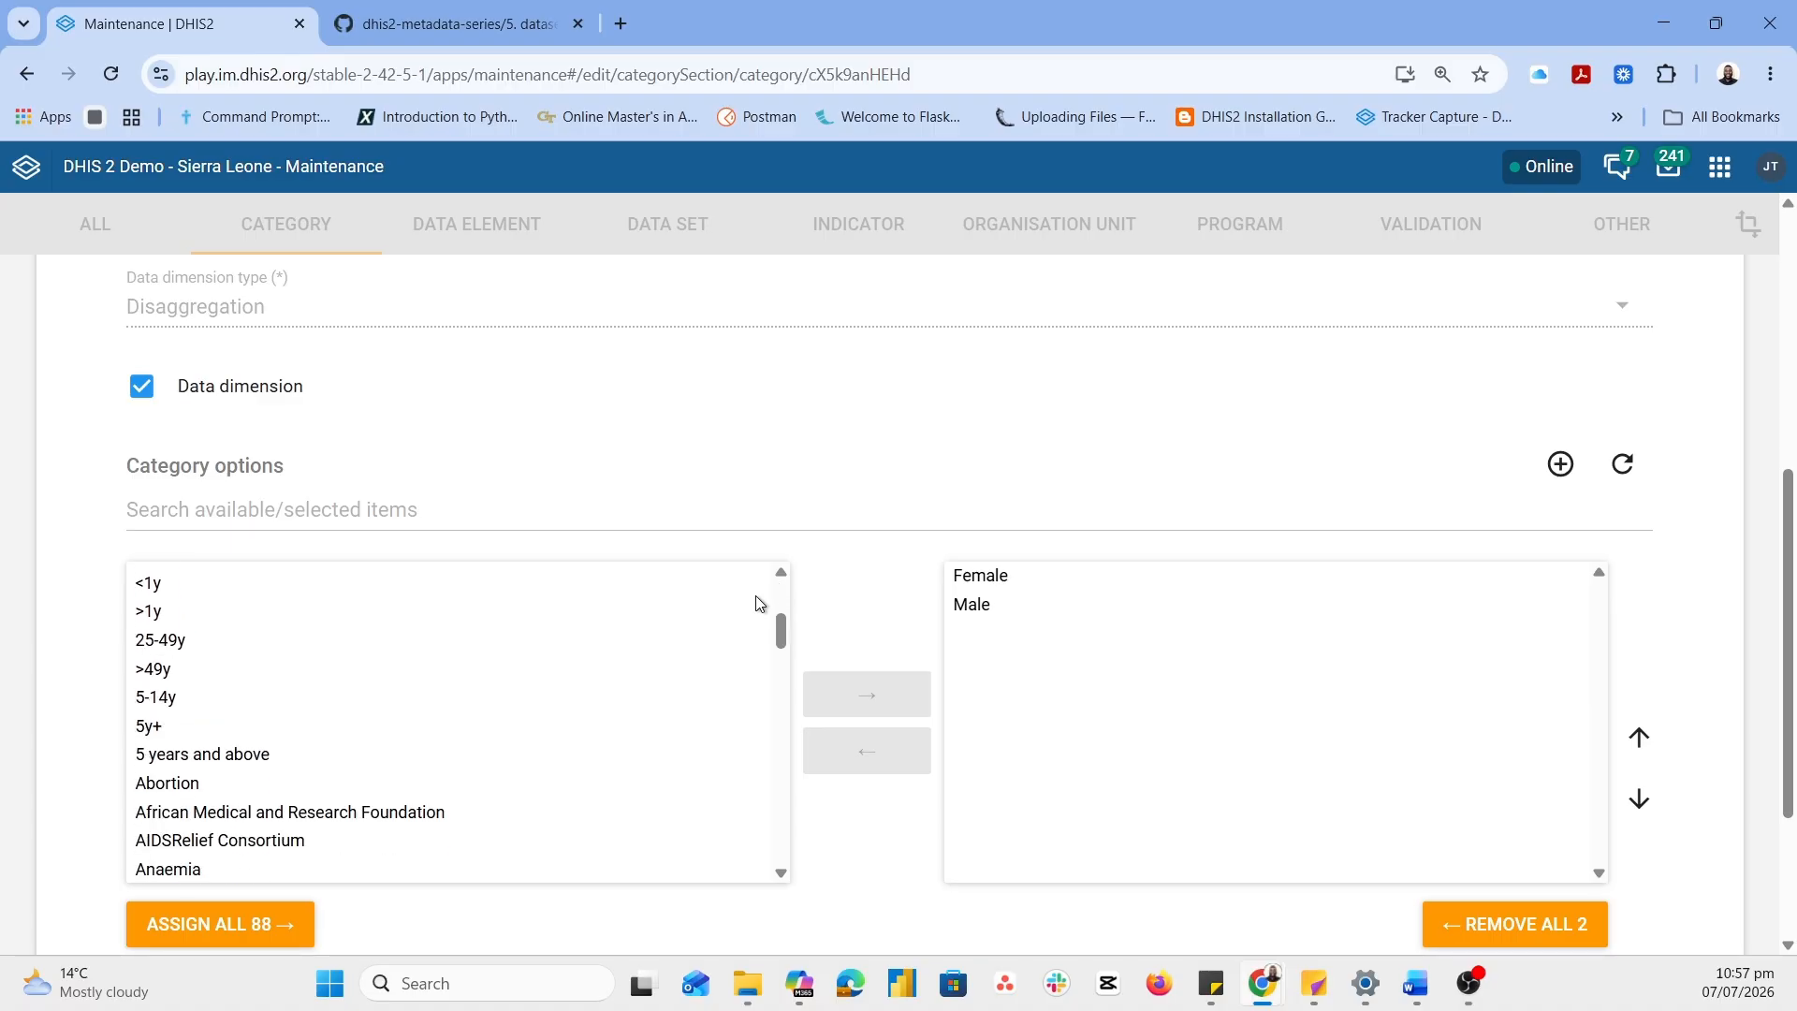
scroll(746, 746, down, 15)
scroll(952, 715, down, 3)
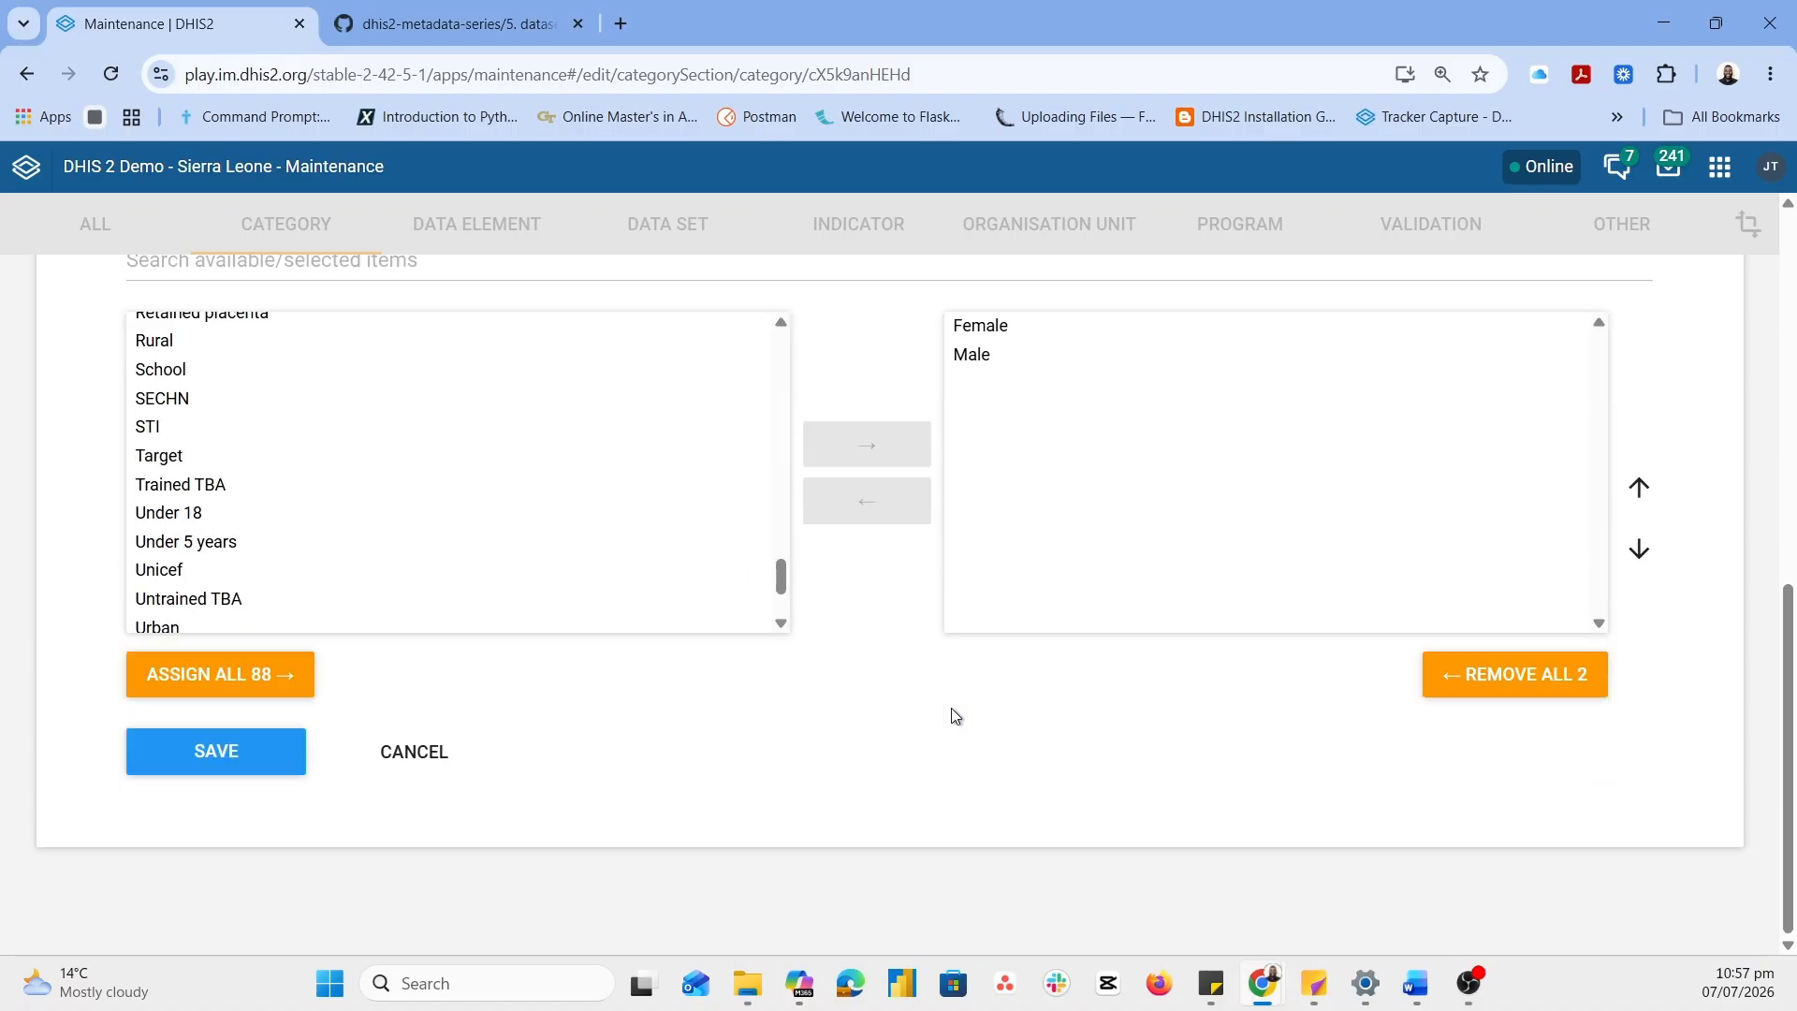
click(445, 762)
Search the category list for "age group" and clear the search
click(489, 440)
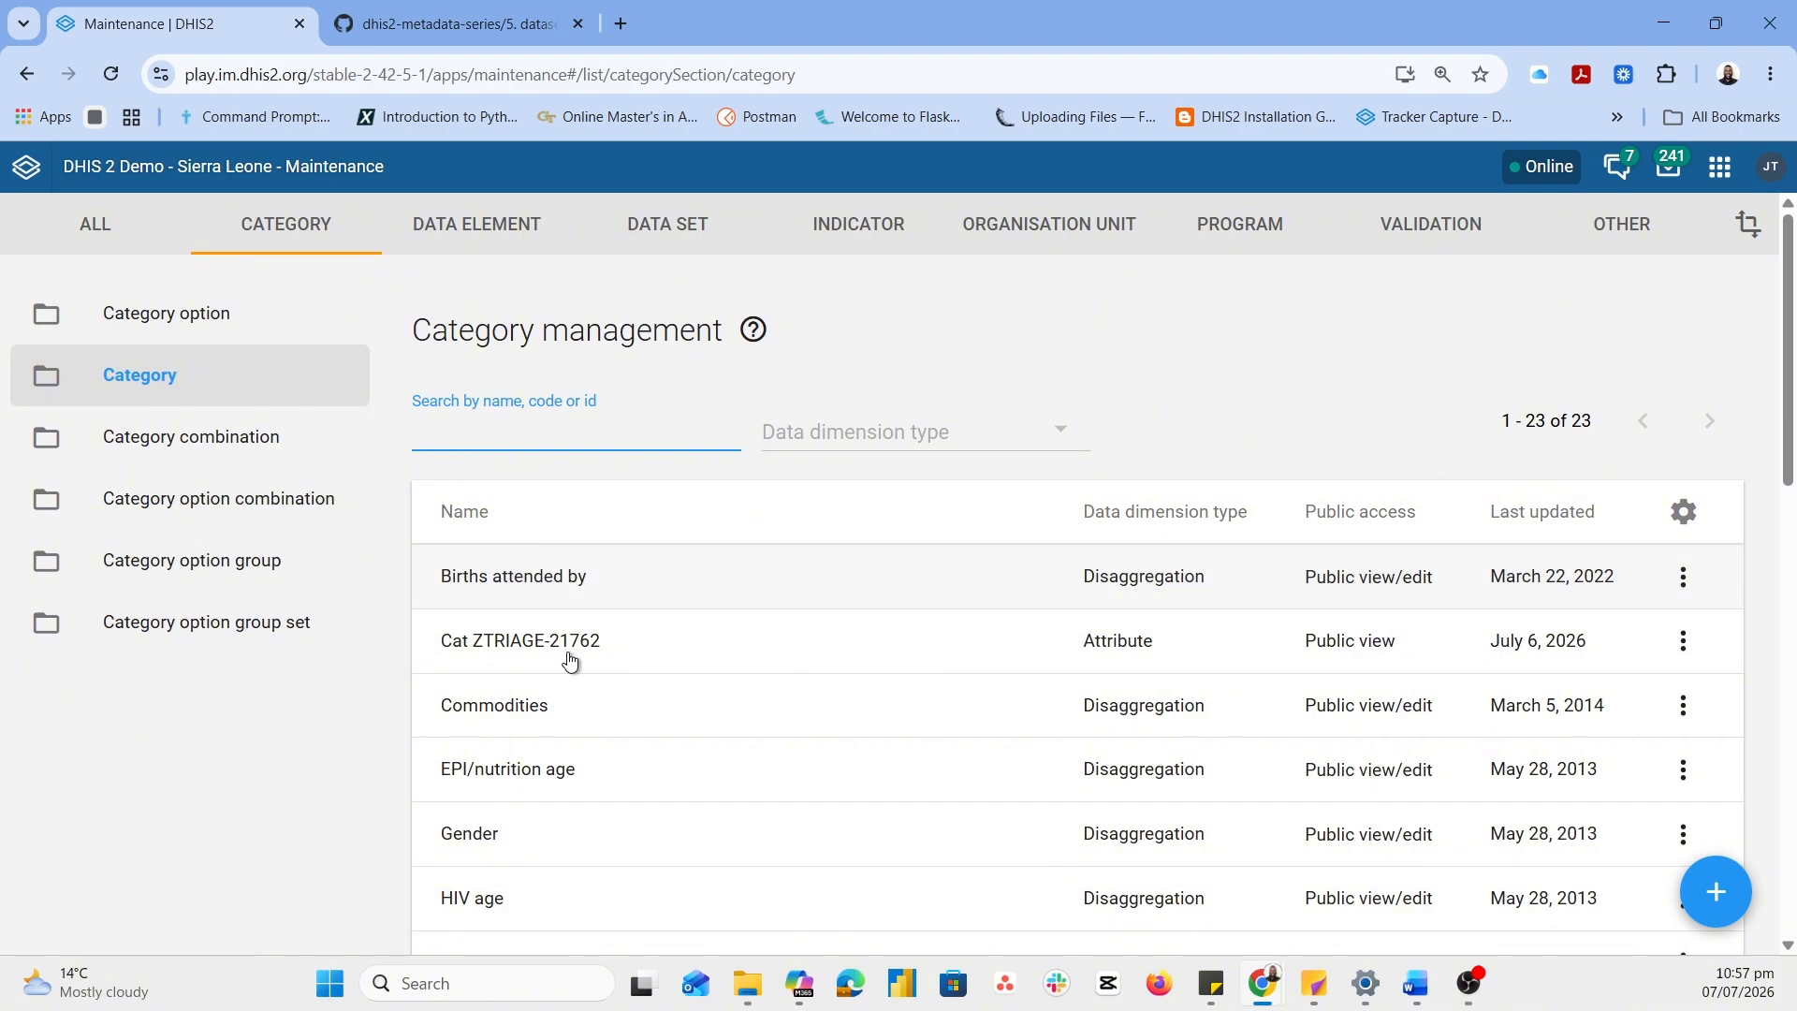
text(age)
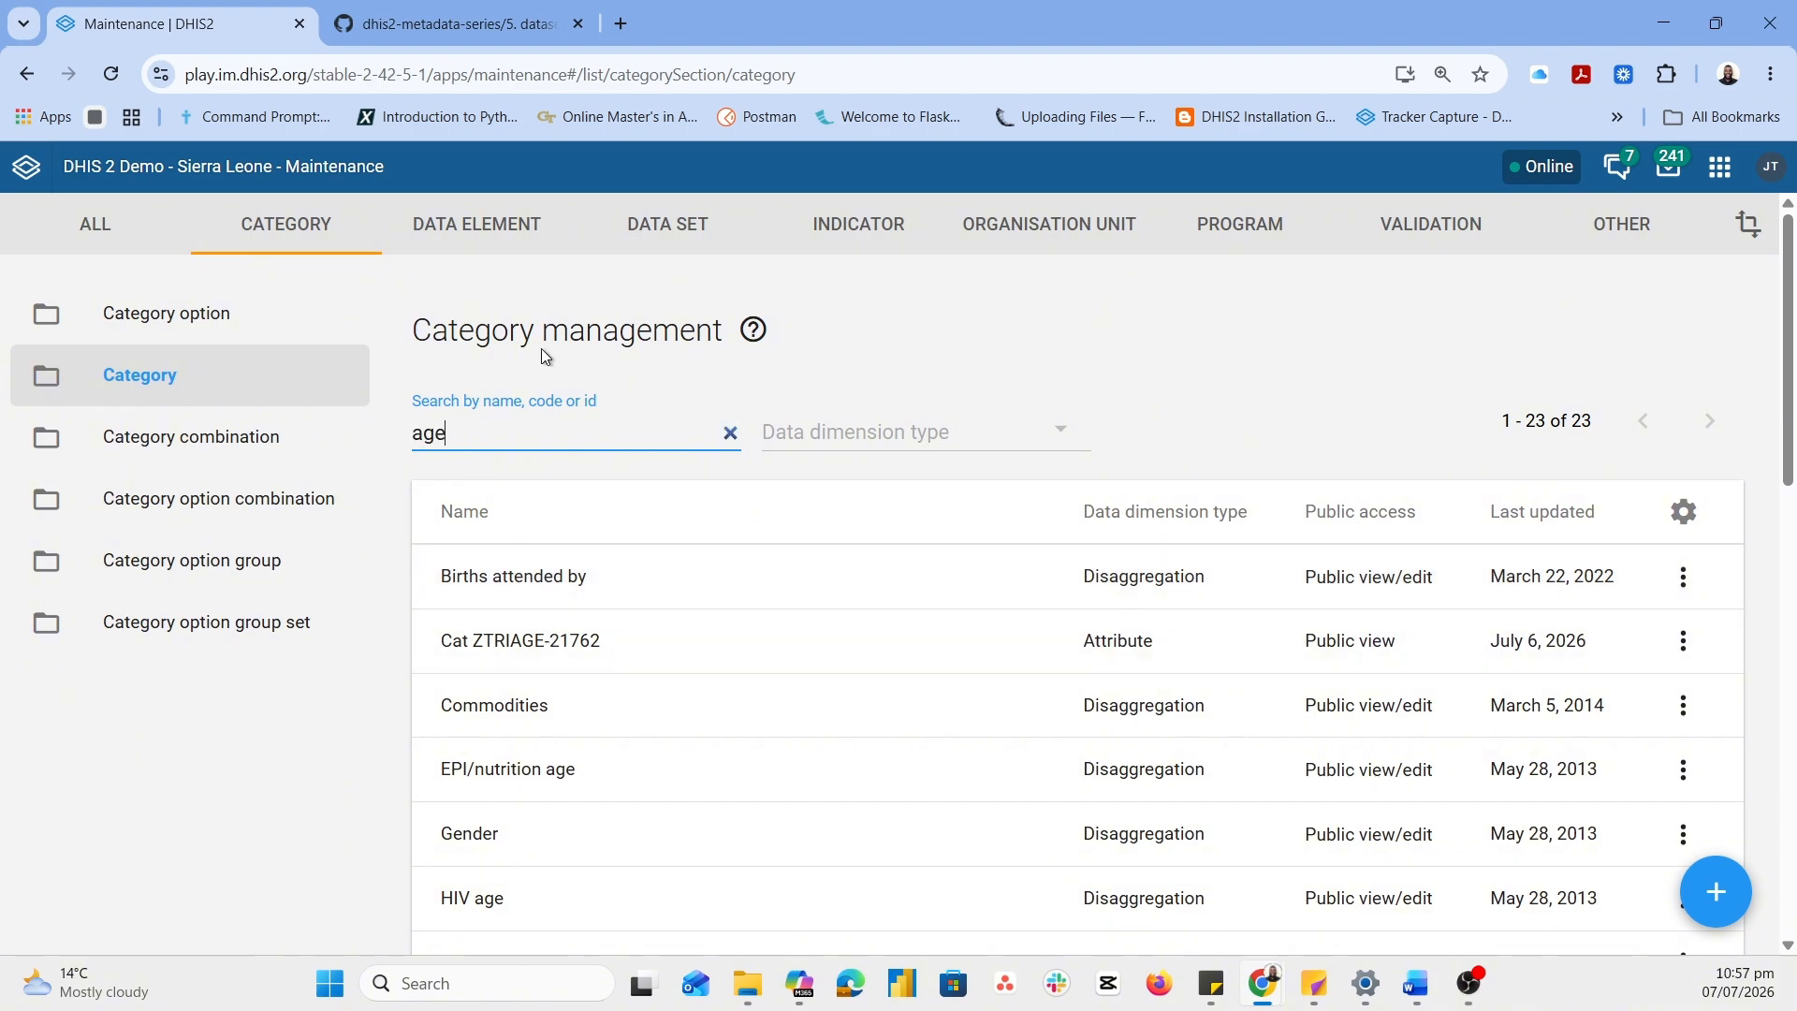
text( group)
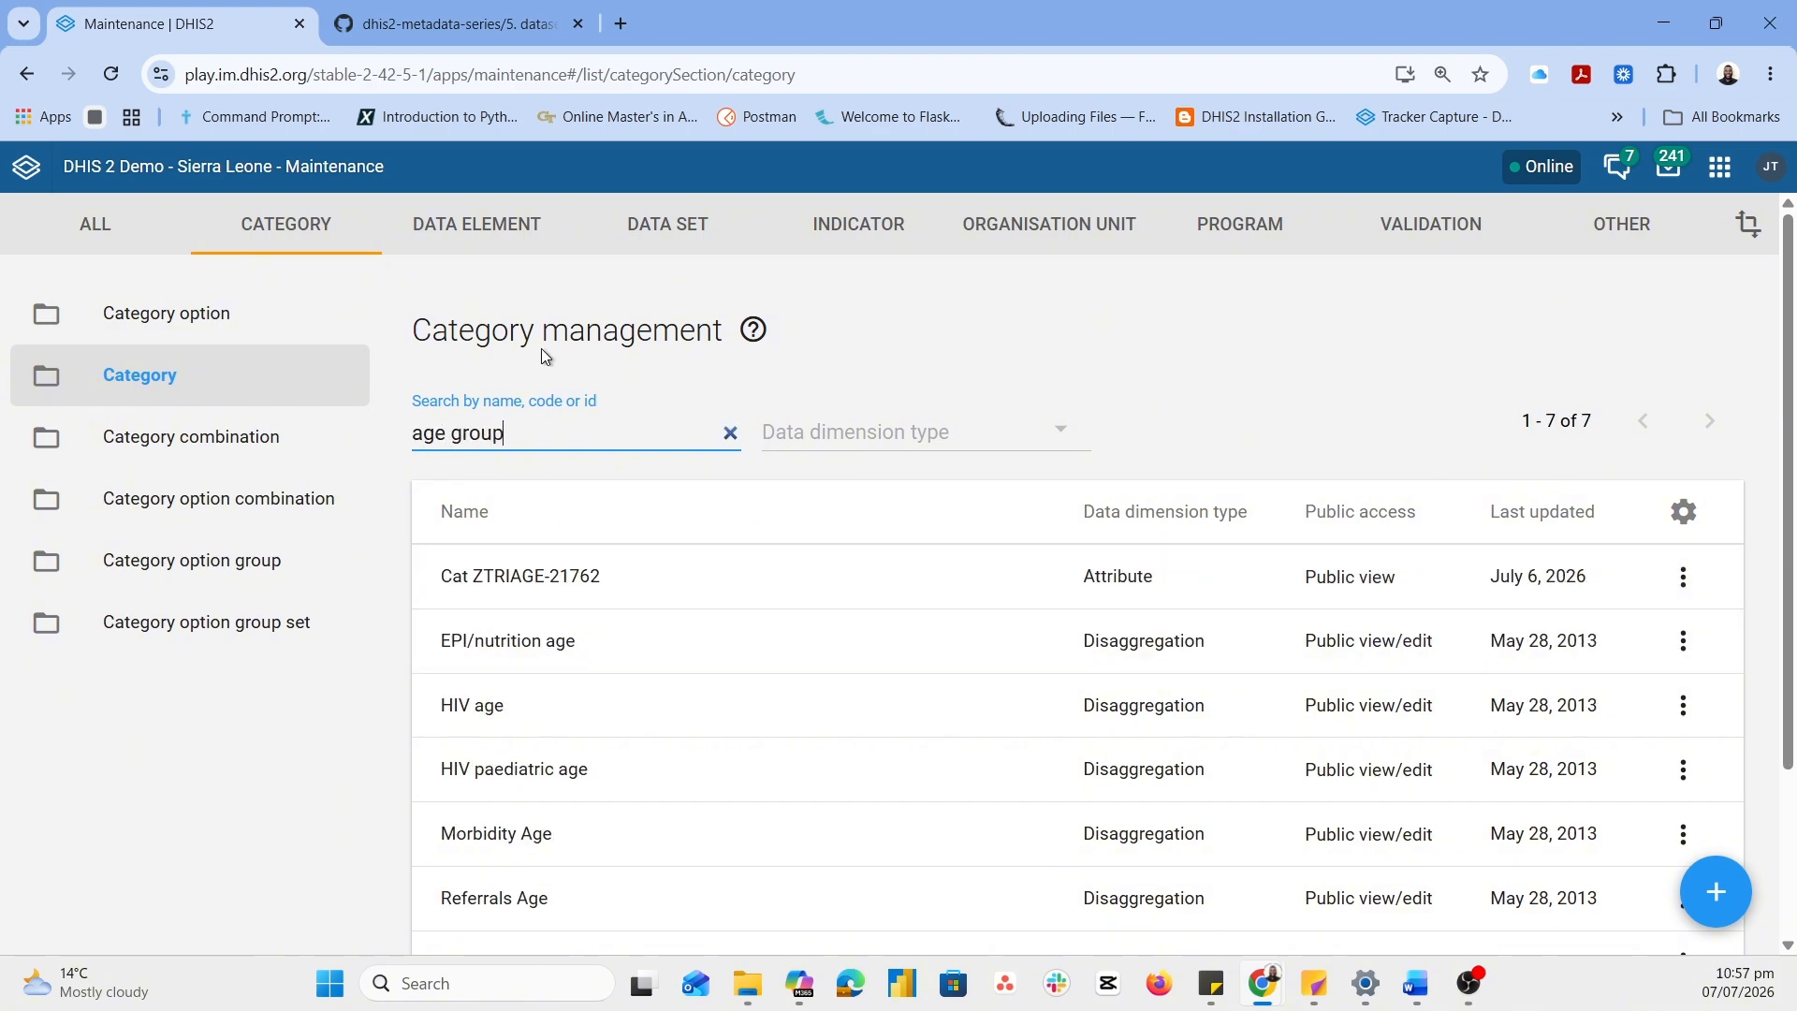
key(BackSpace)
key(BackSpace)
key(BackSpace)
key(BackSpace)
key(BackSpace)
key(BackSpace)
key(BackSpace)
key(BackSpace)
key(BackSpace)
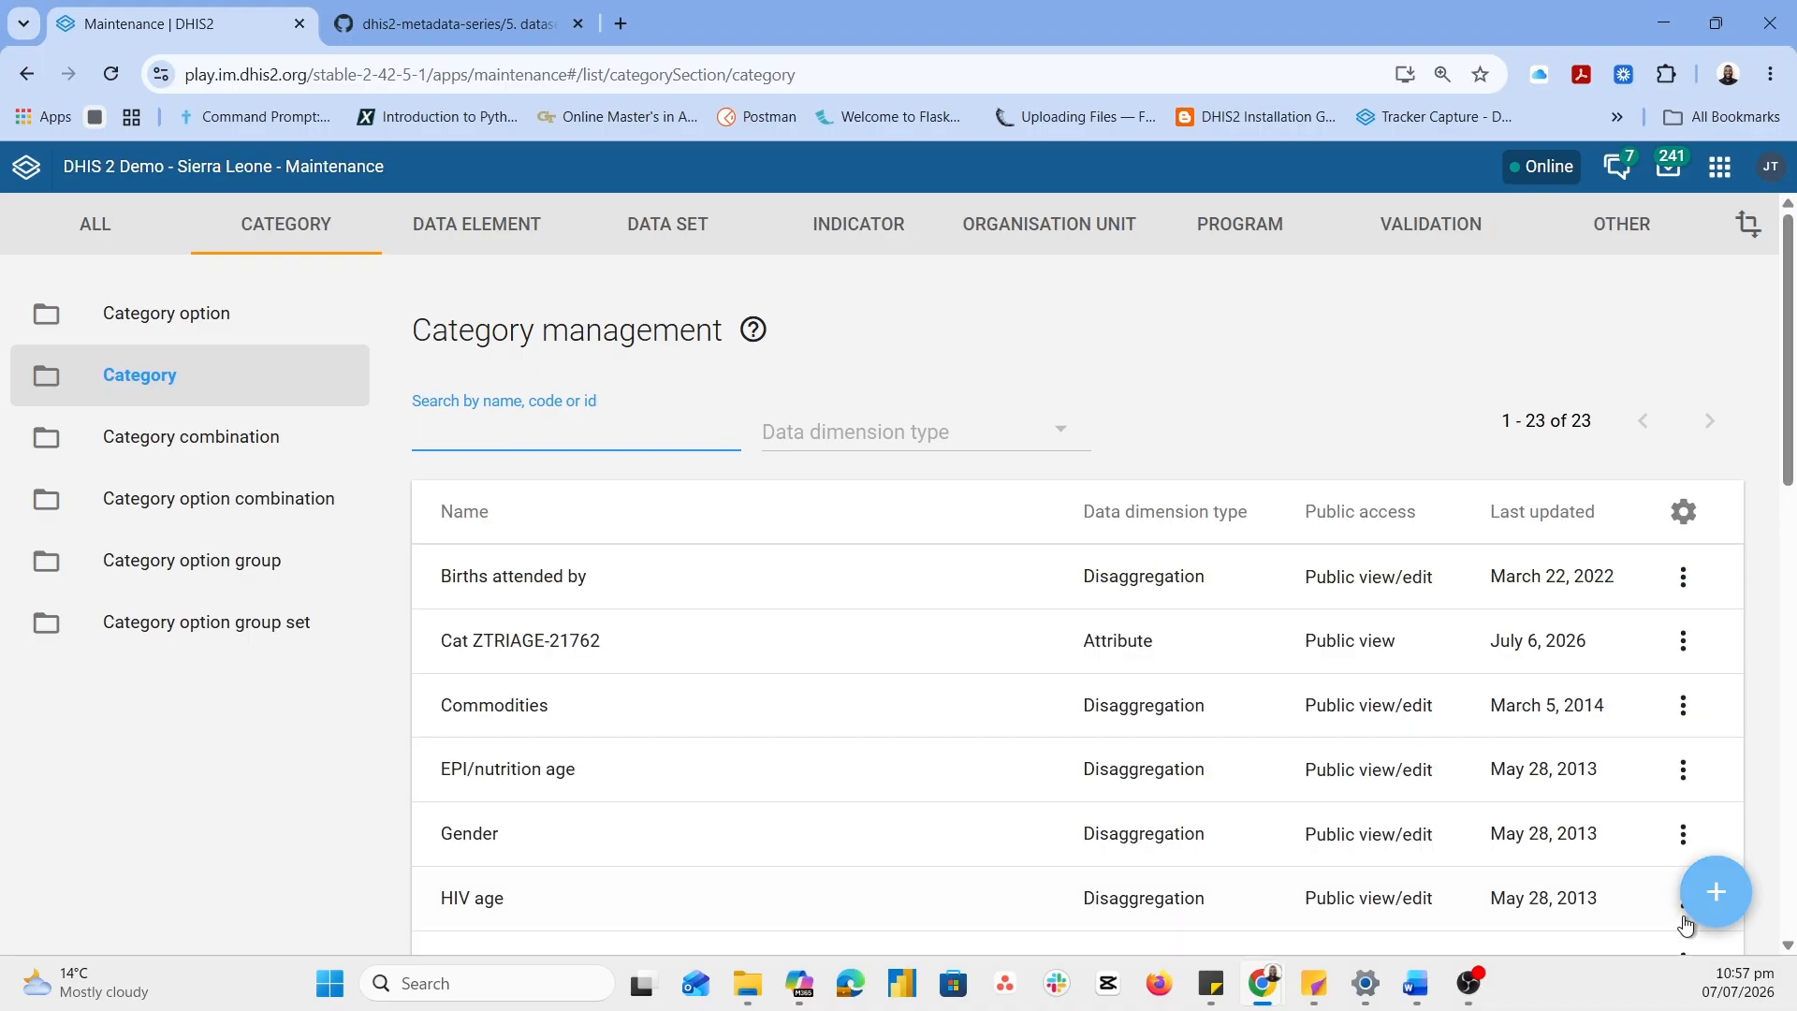
Start a new category with "Age group" as both its name and short name
click(1712, 889)
click(280, 552)
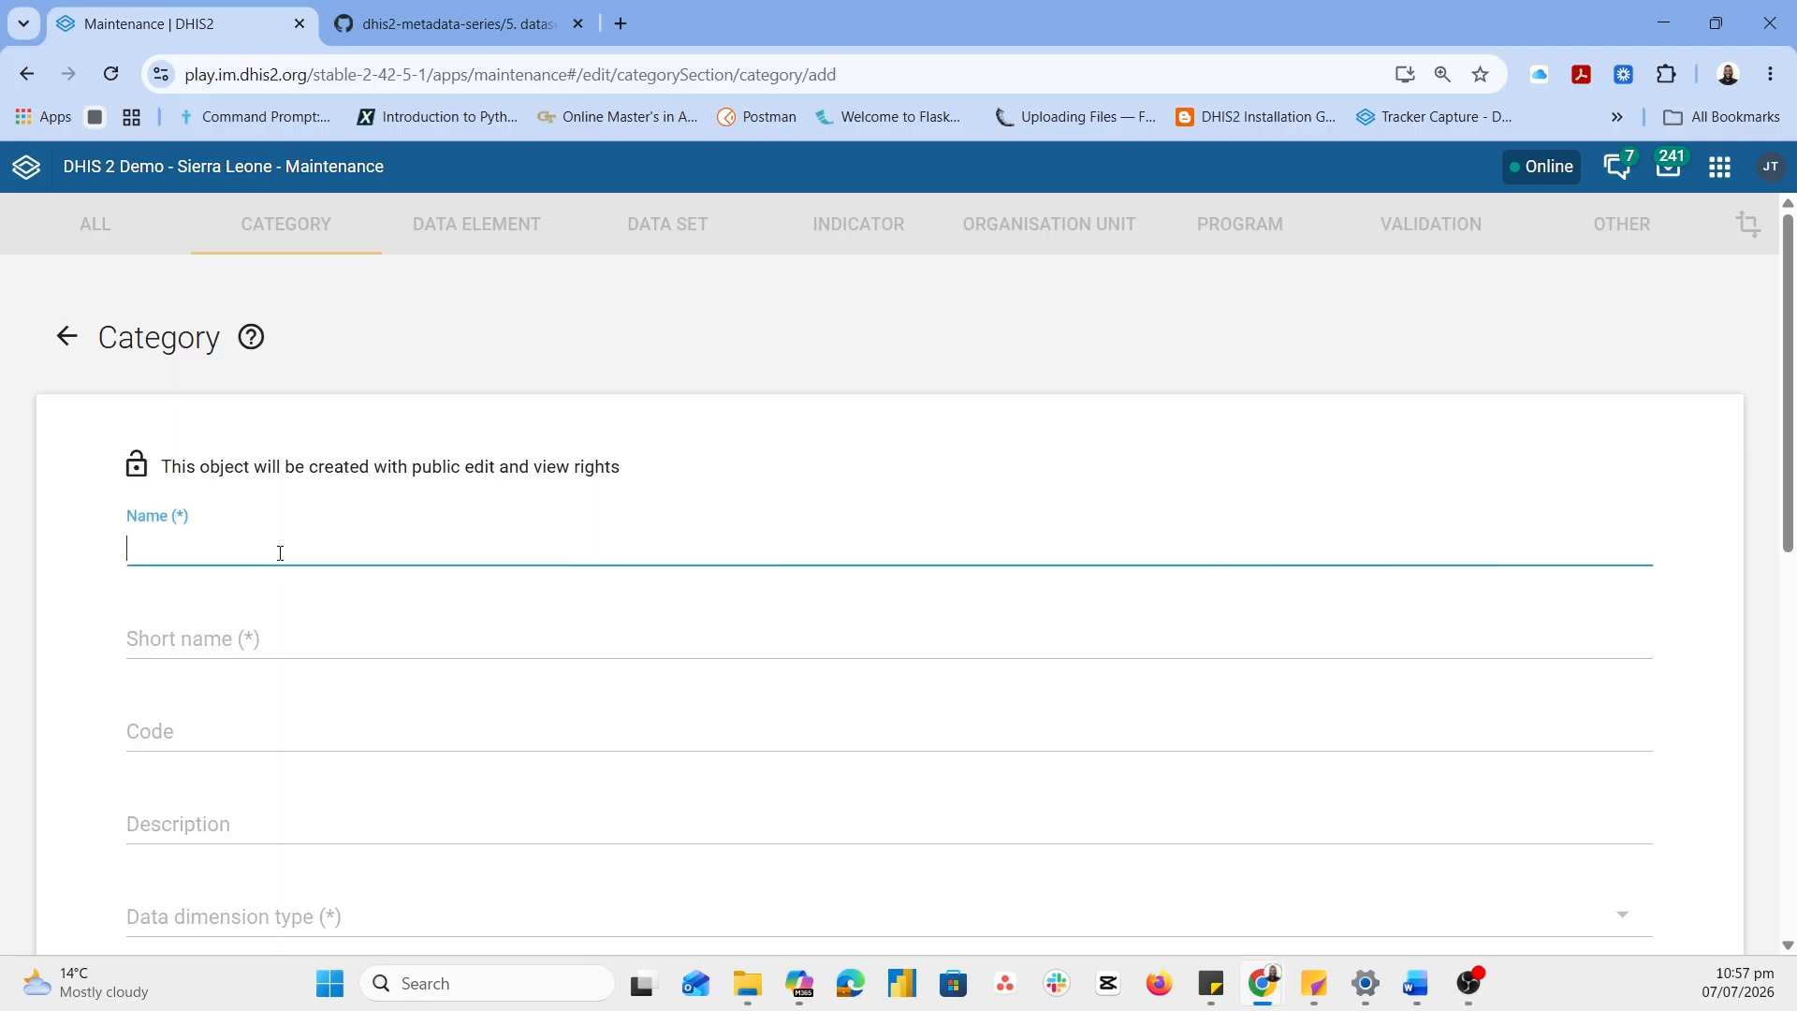
text(Age group)
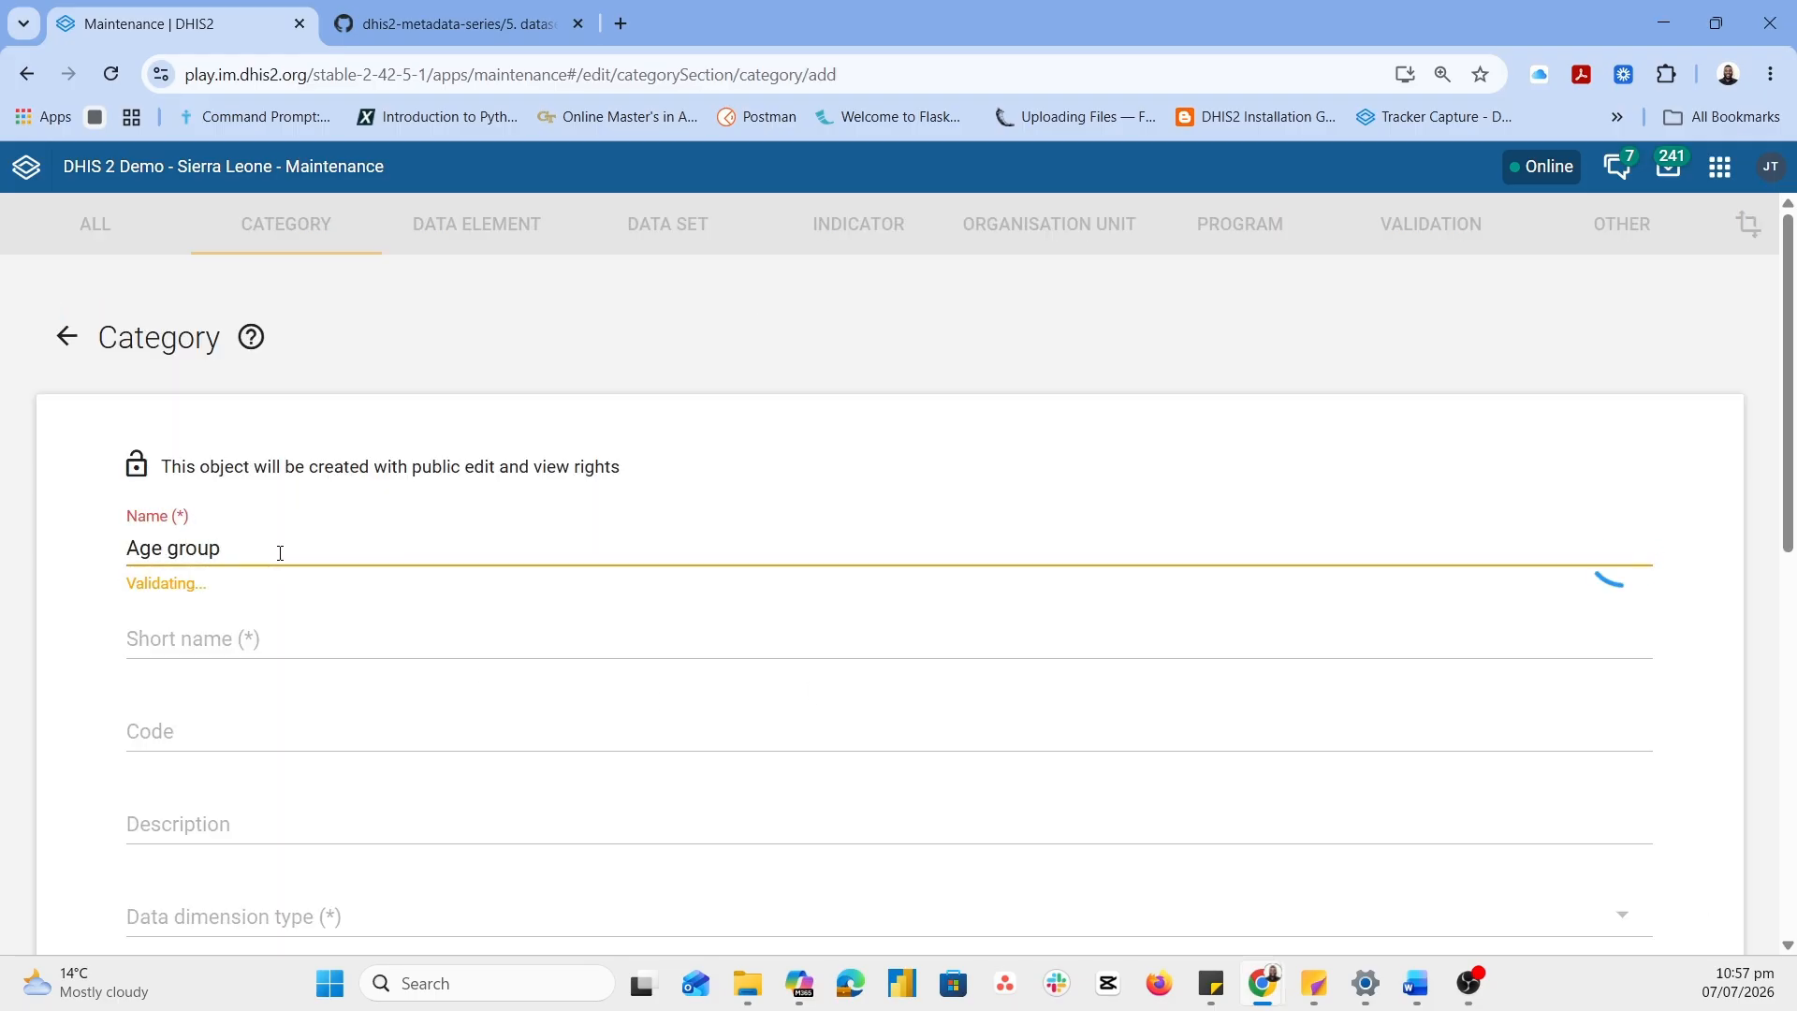
key(ctrl+a)
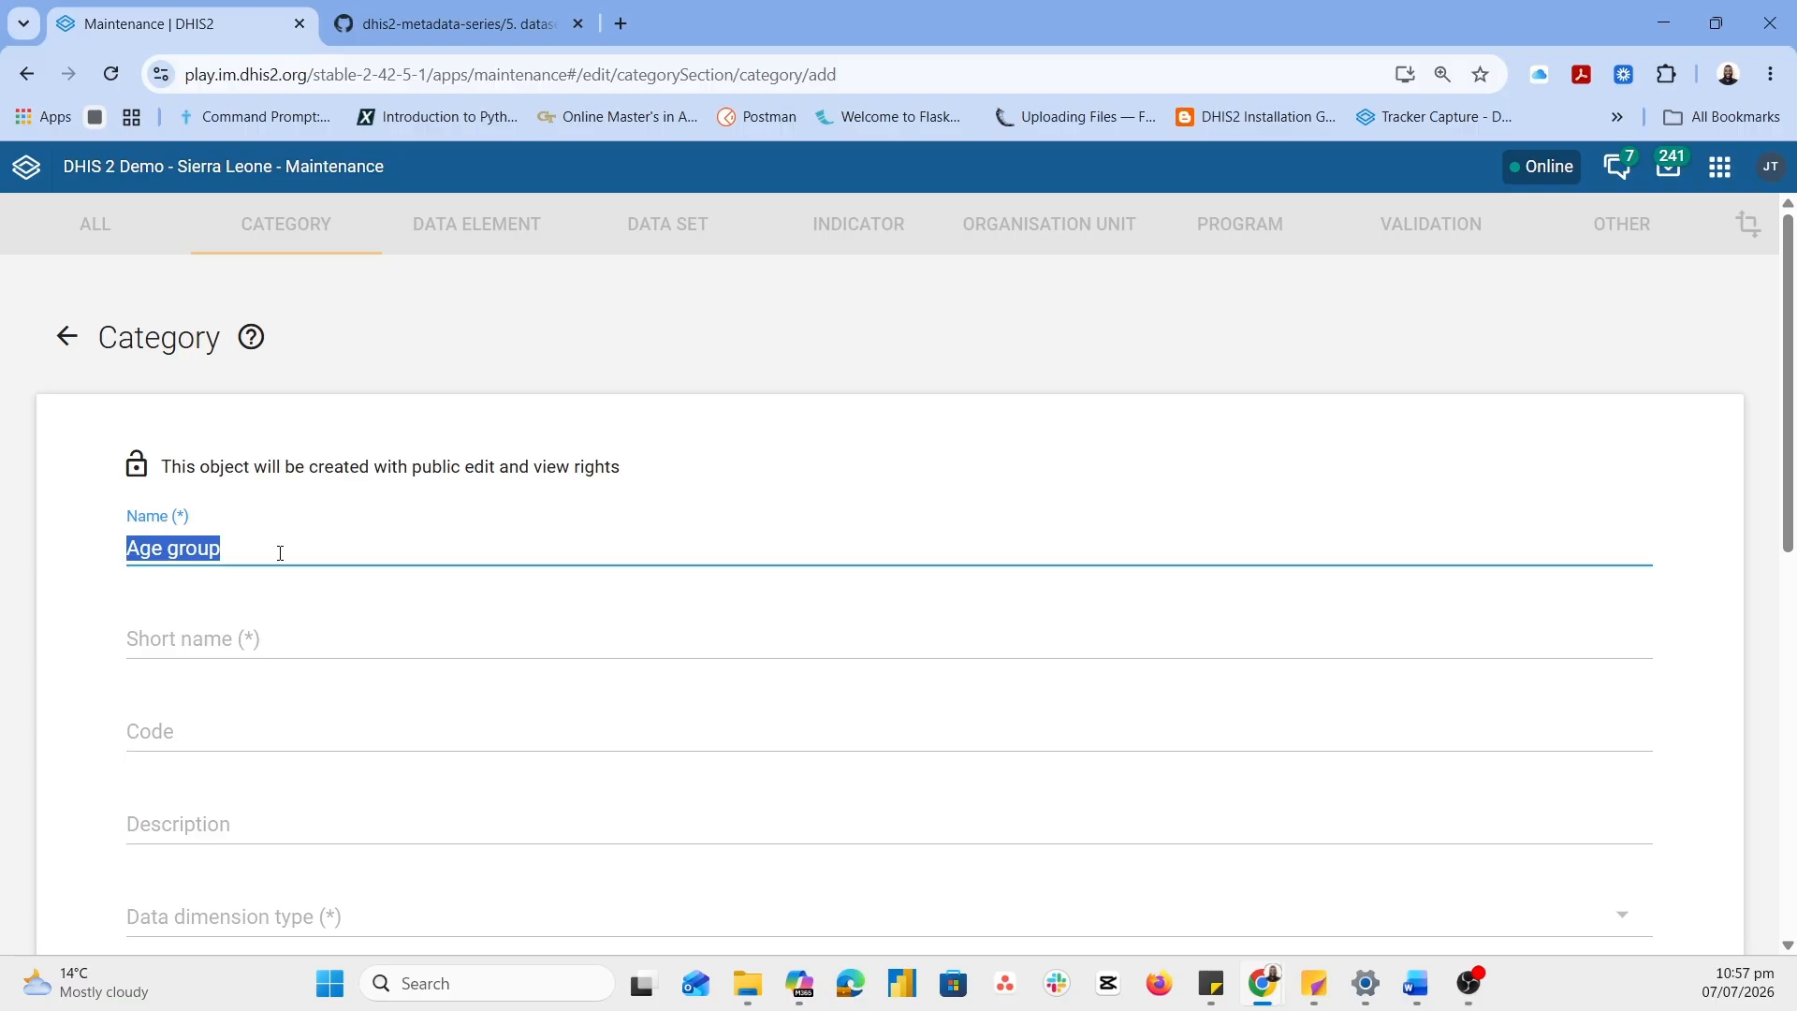
key(ctrl+c)
key(Tab)
key(ctrl+v)
Set the data dimension type of the Age group category to Disaggregation
scroll(282, 561, down, 2)
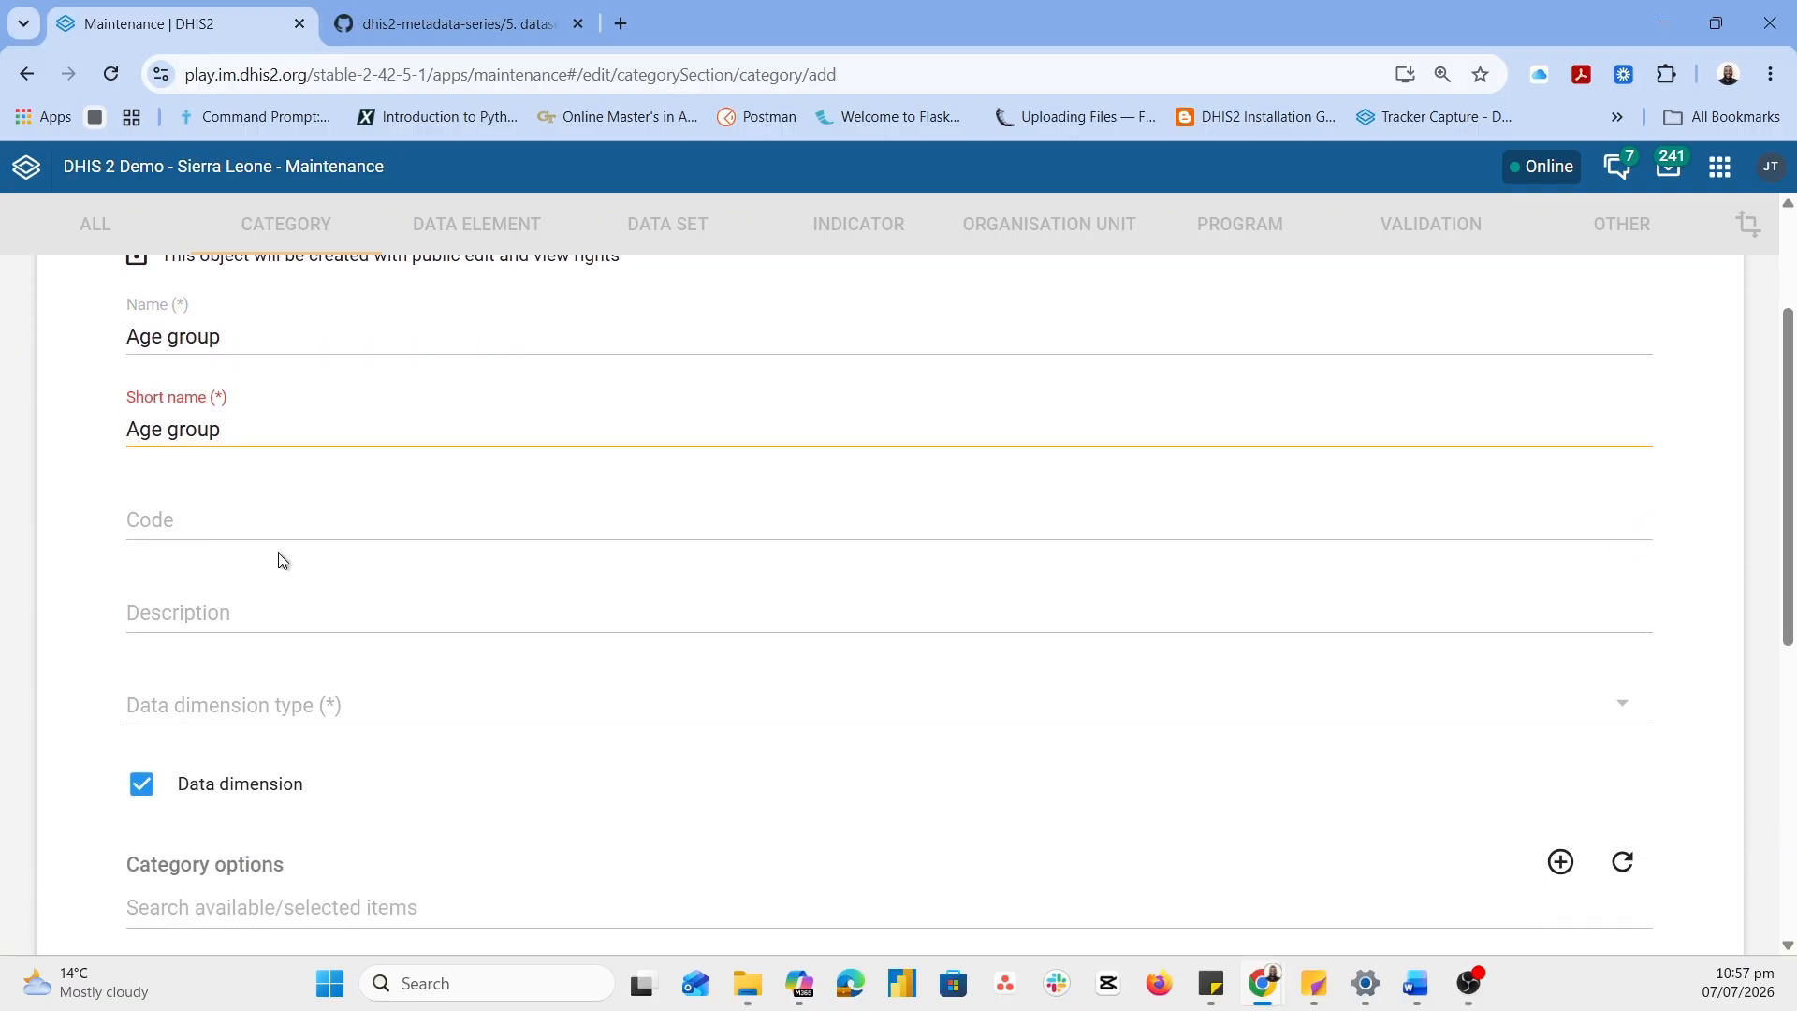
scroll(281, 557, down, 1)
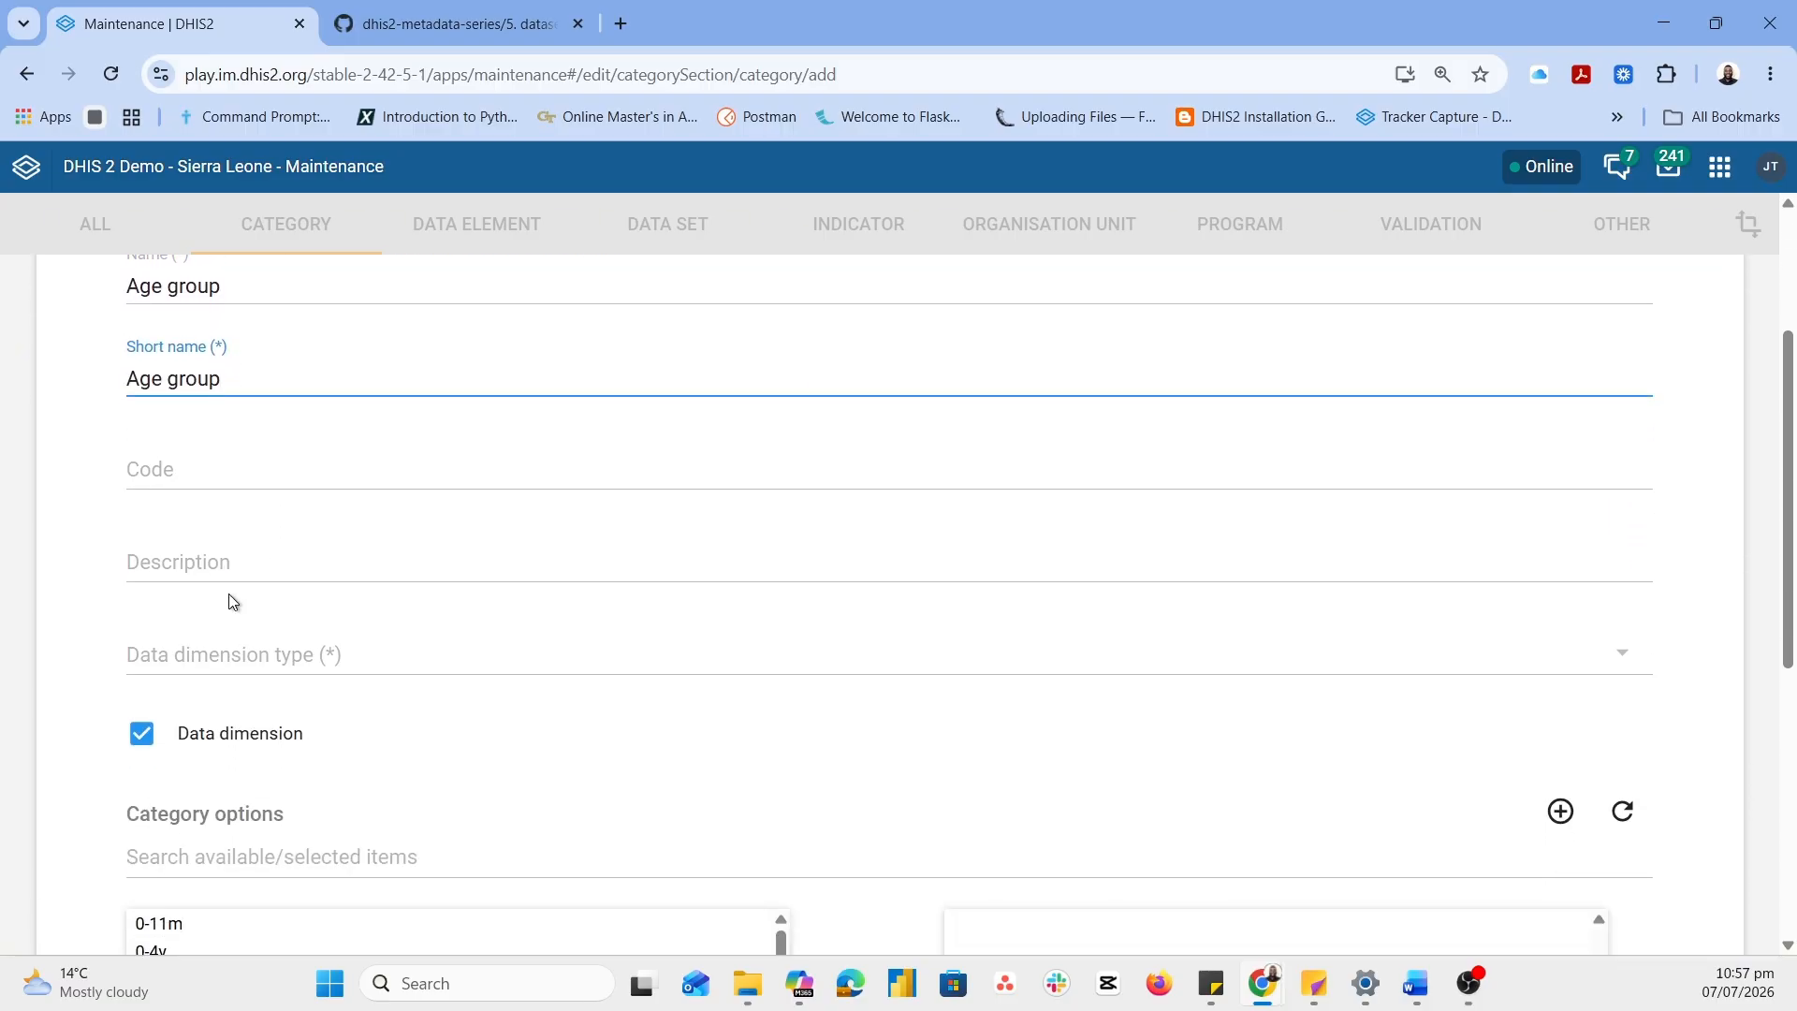
click(219, 667)
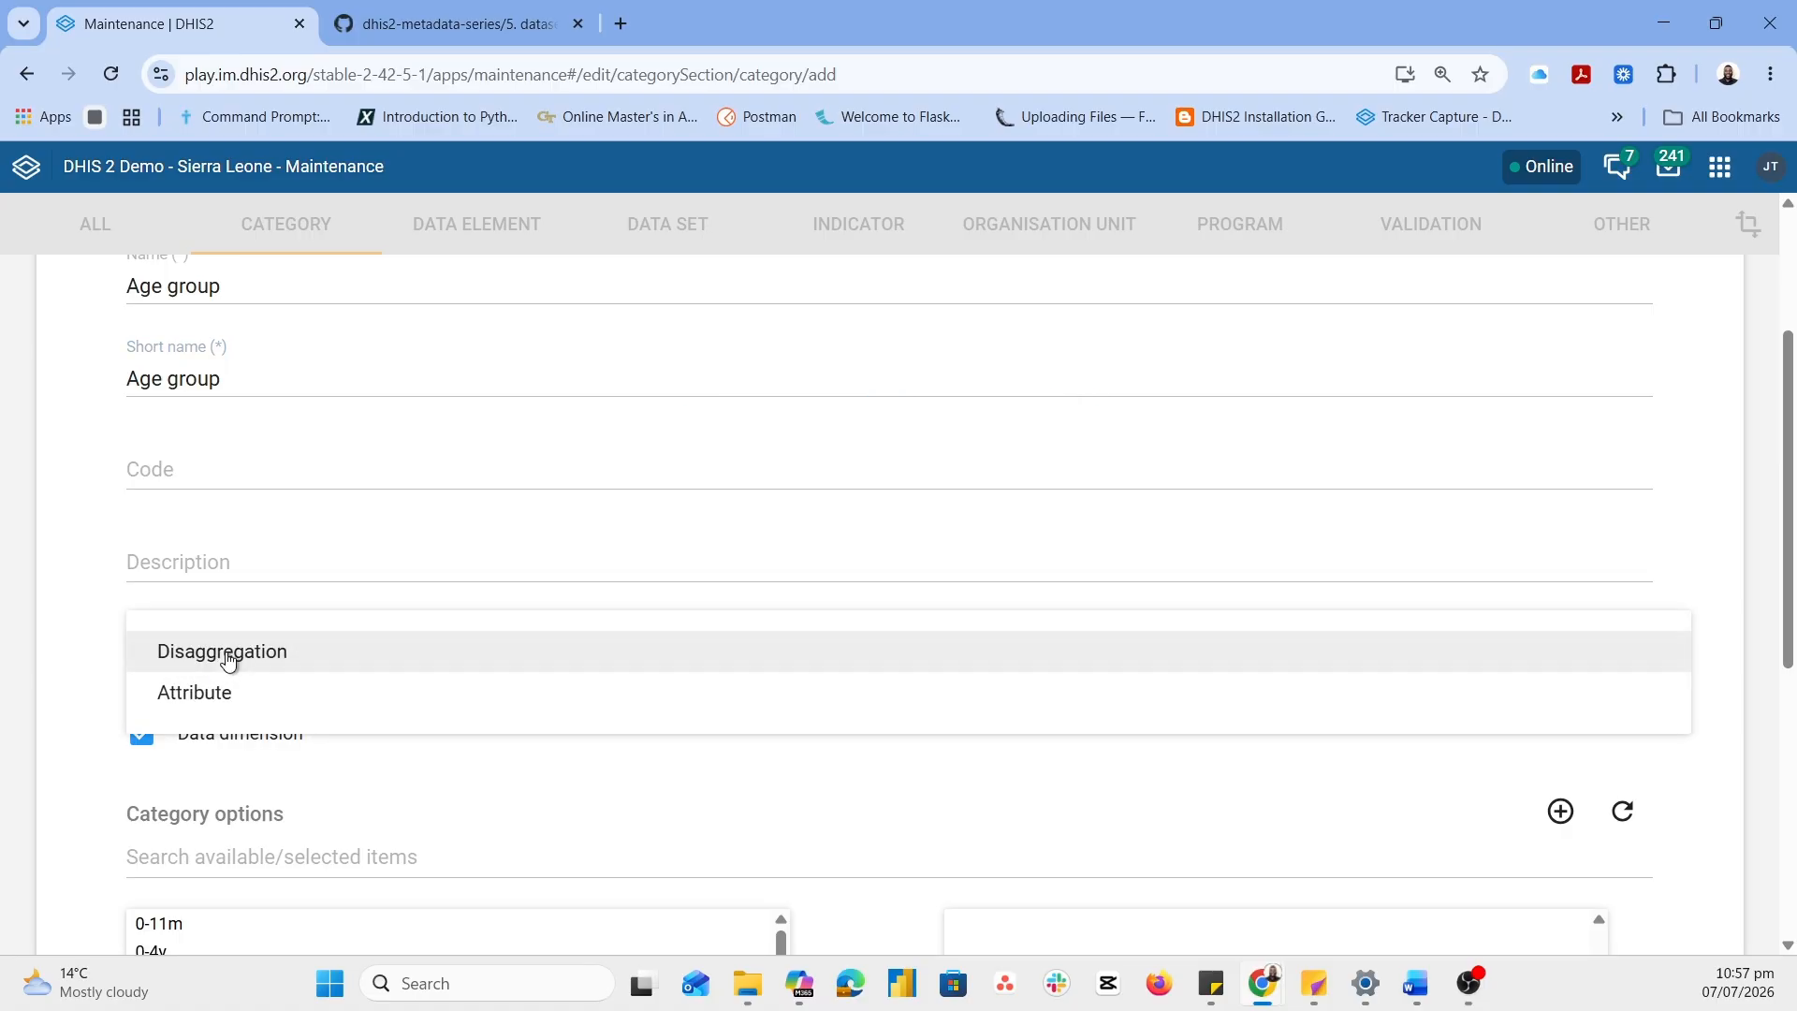
click(268, 650)
Filter the available category options by "under" and assign Under 18 to the Age group category
scroll(266, 649, down, 2)
scroll(266, 649, down, 3)
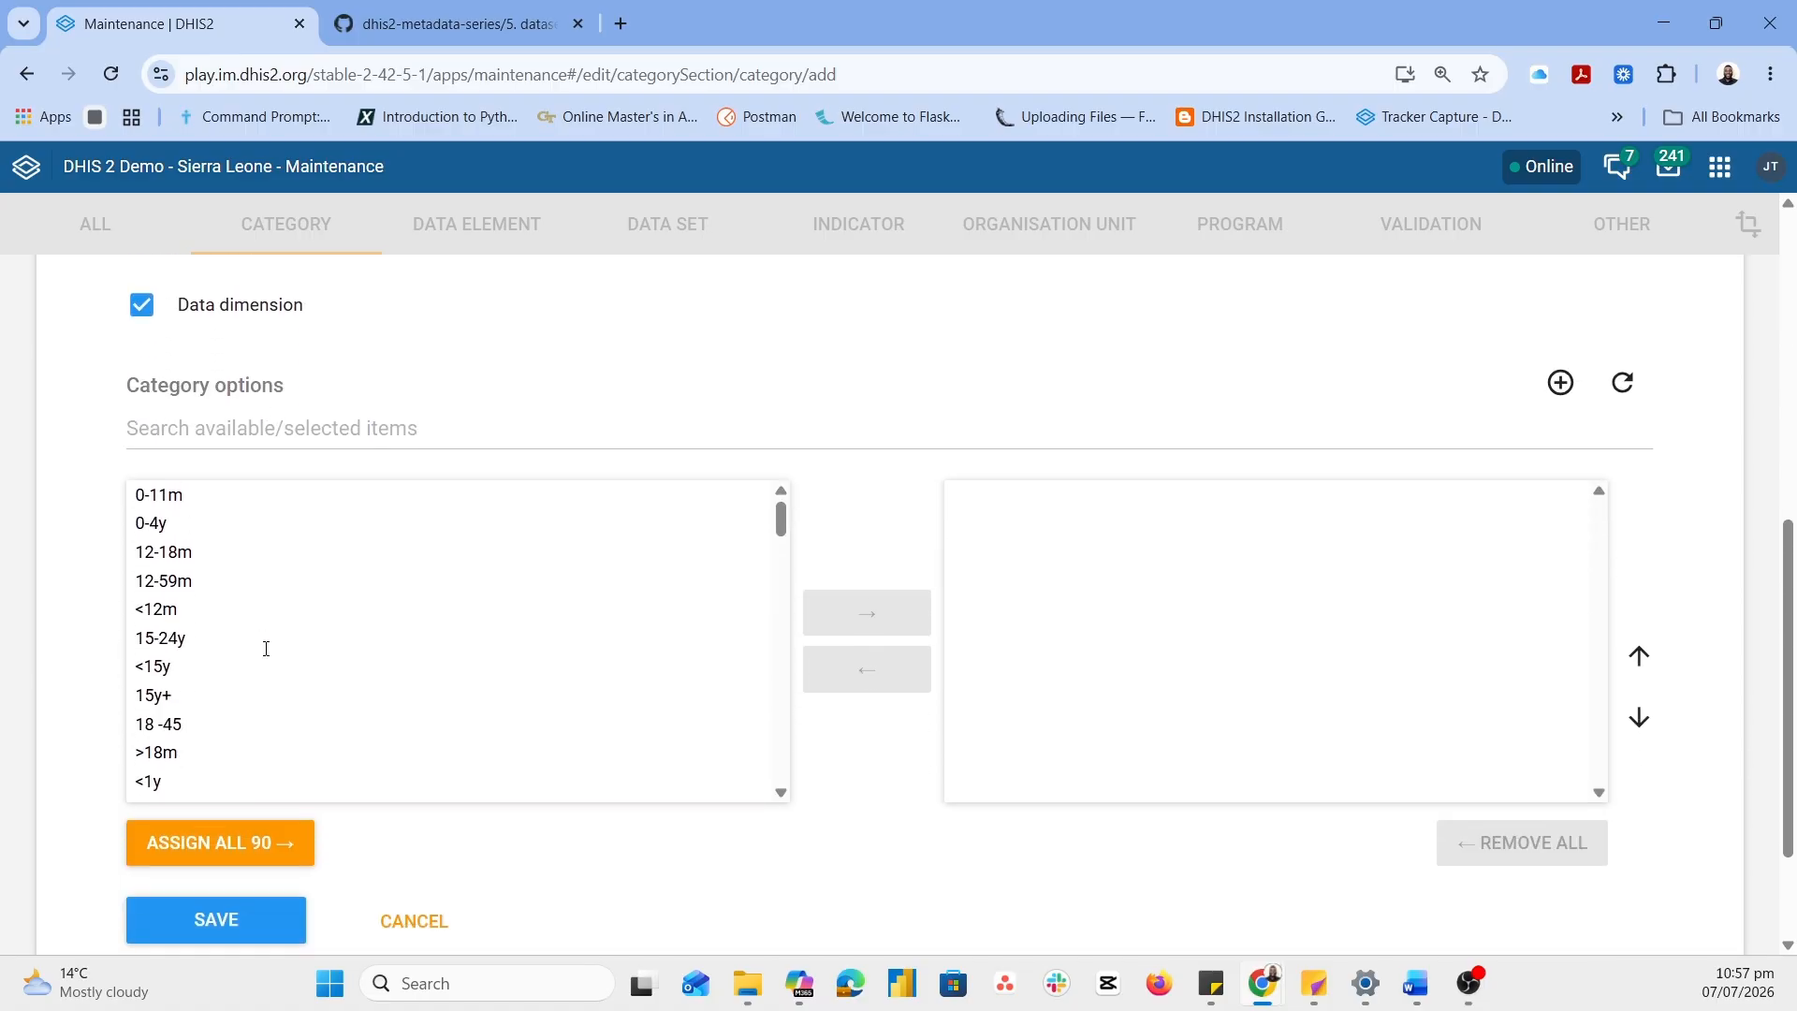
click(277, 426)
text(under)
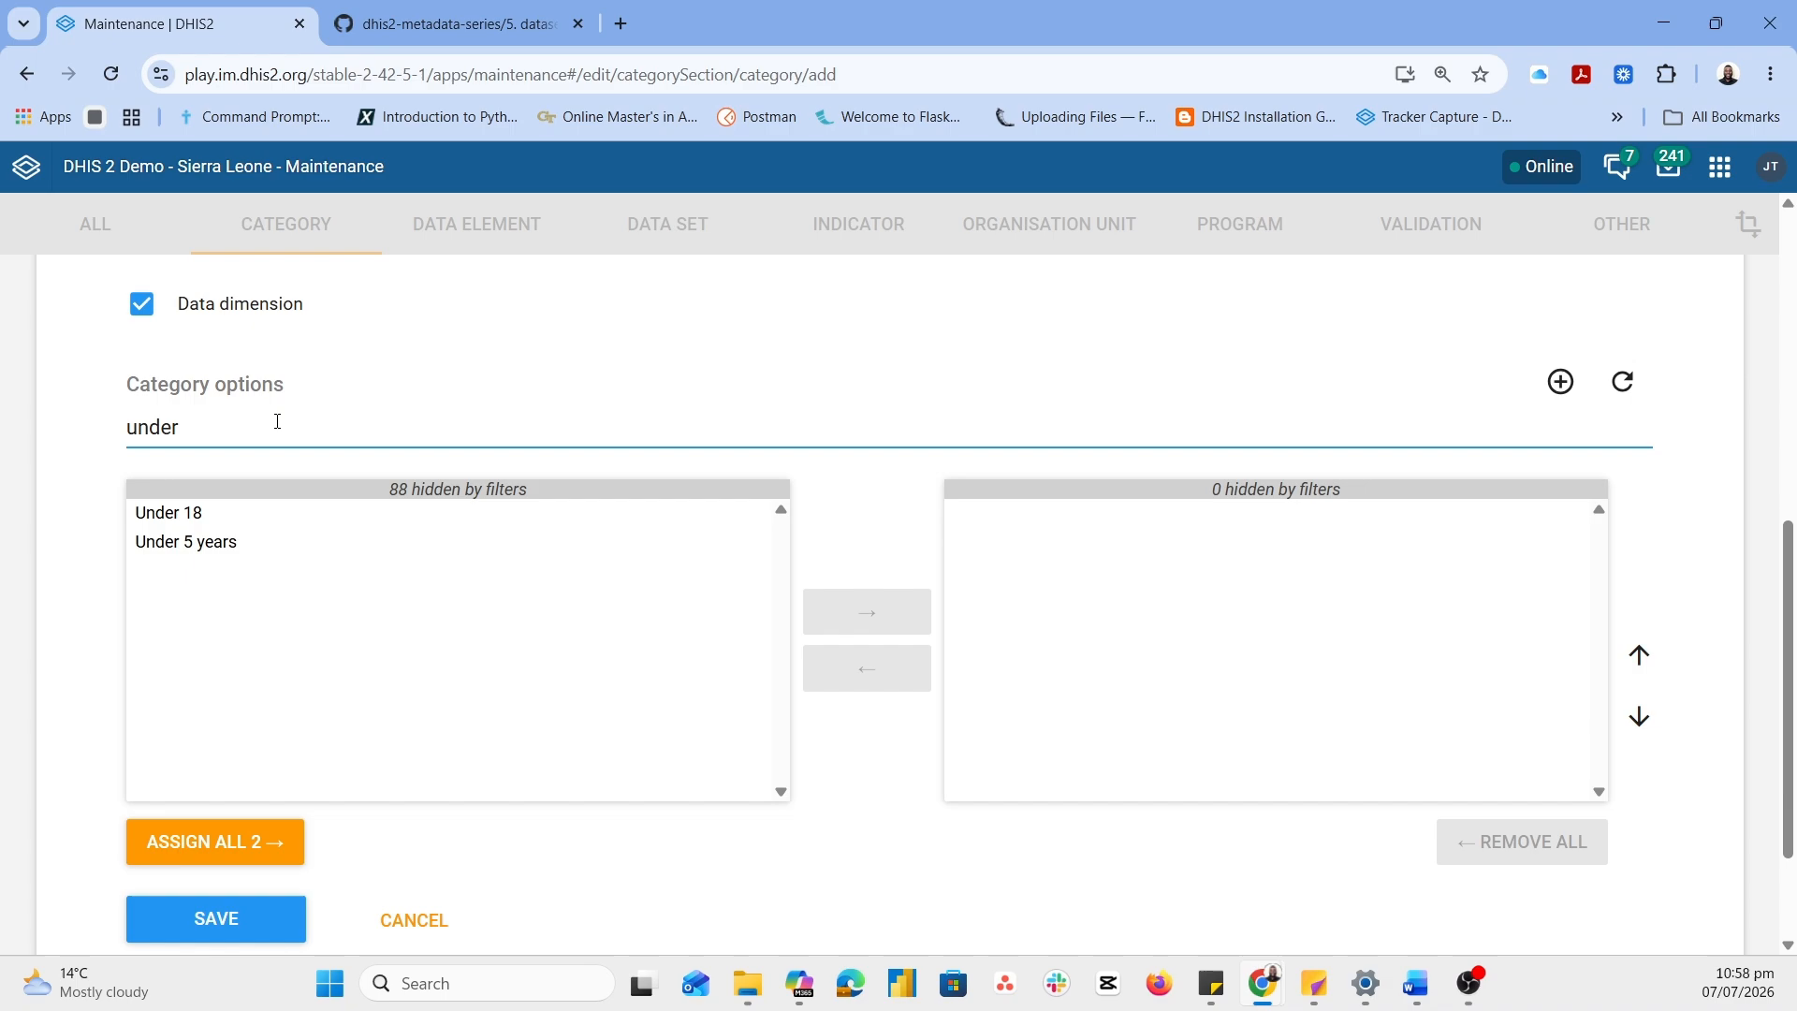
double_click(204, 514)
double_click(207, 423)
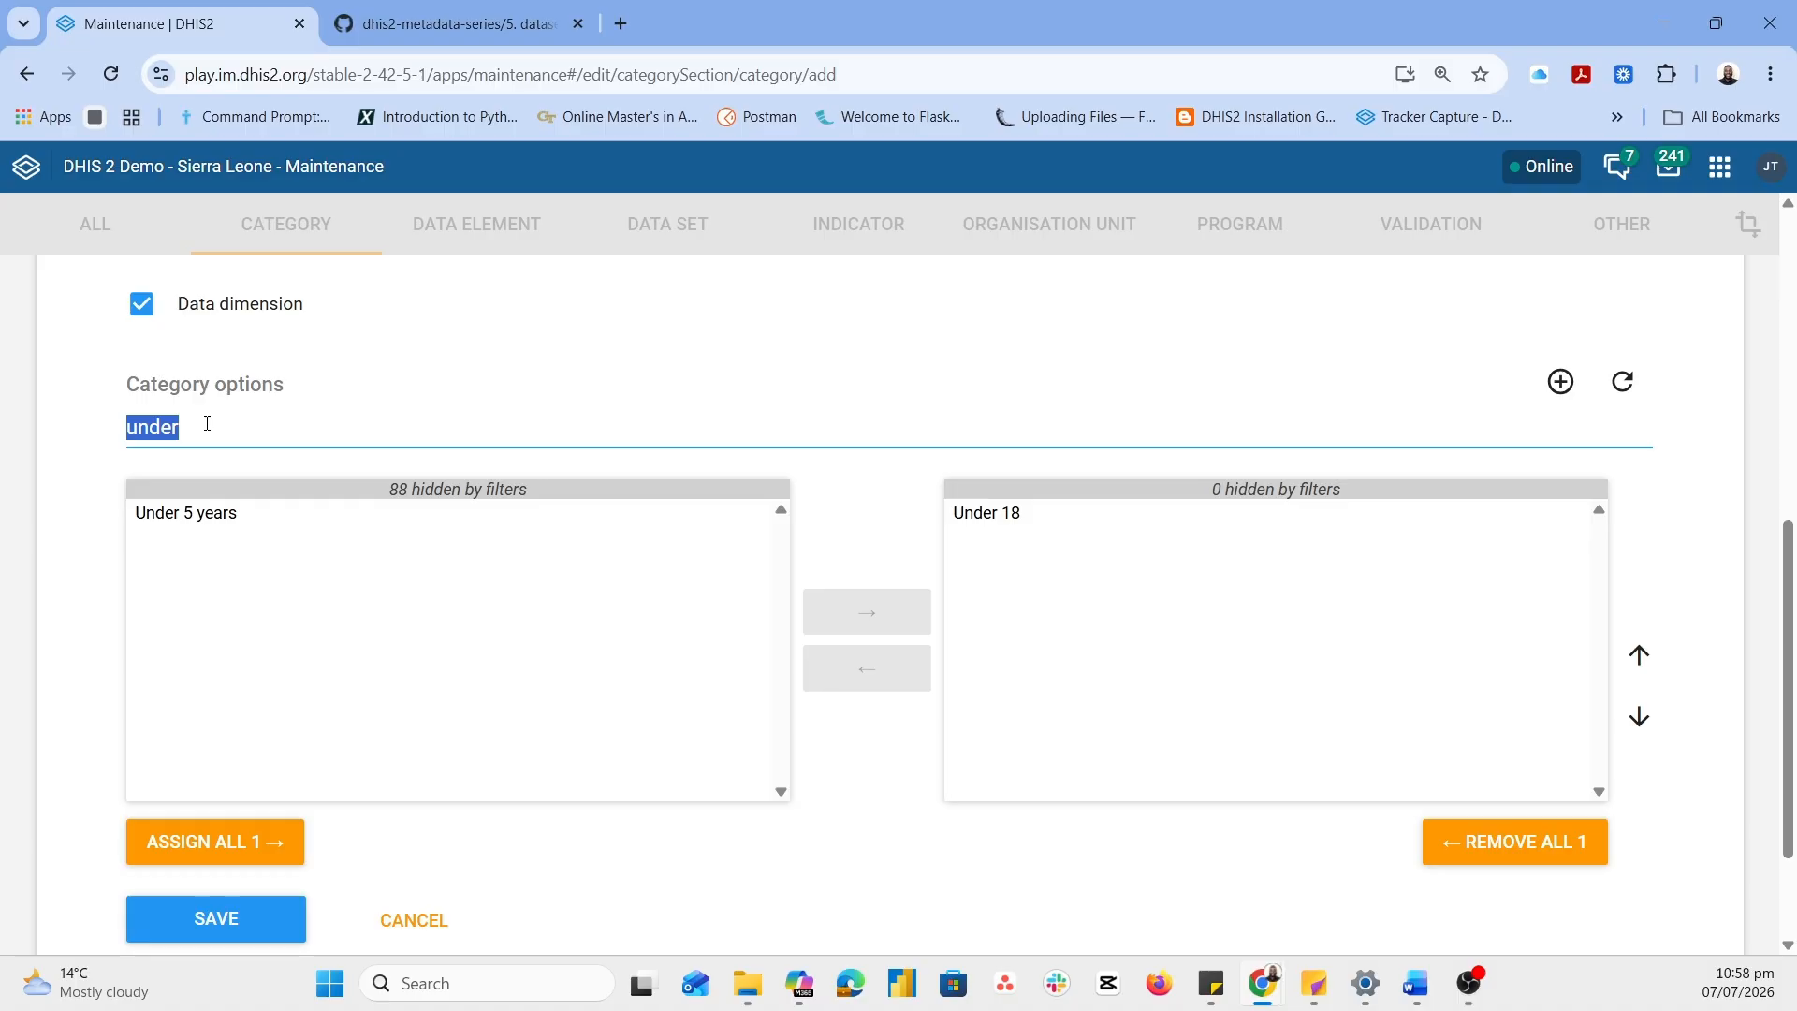
Filter the available category options by "18 -4" and assign 18 -45 to the Age group category
text(4)
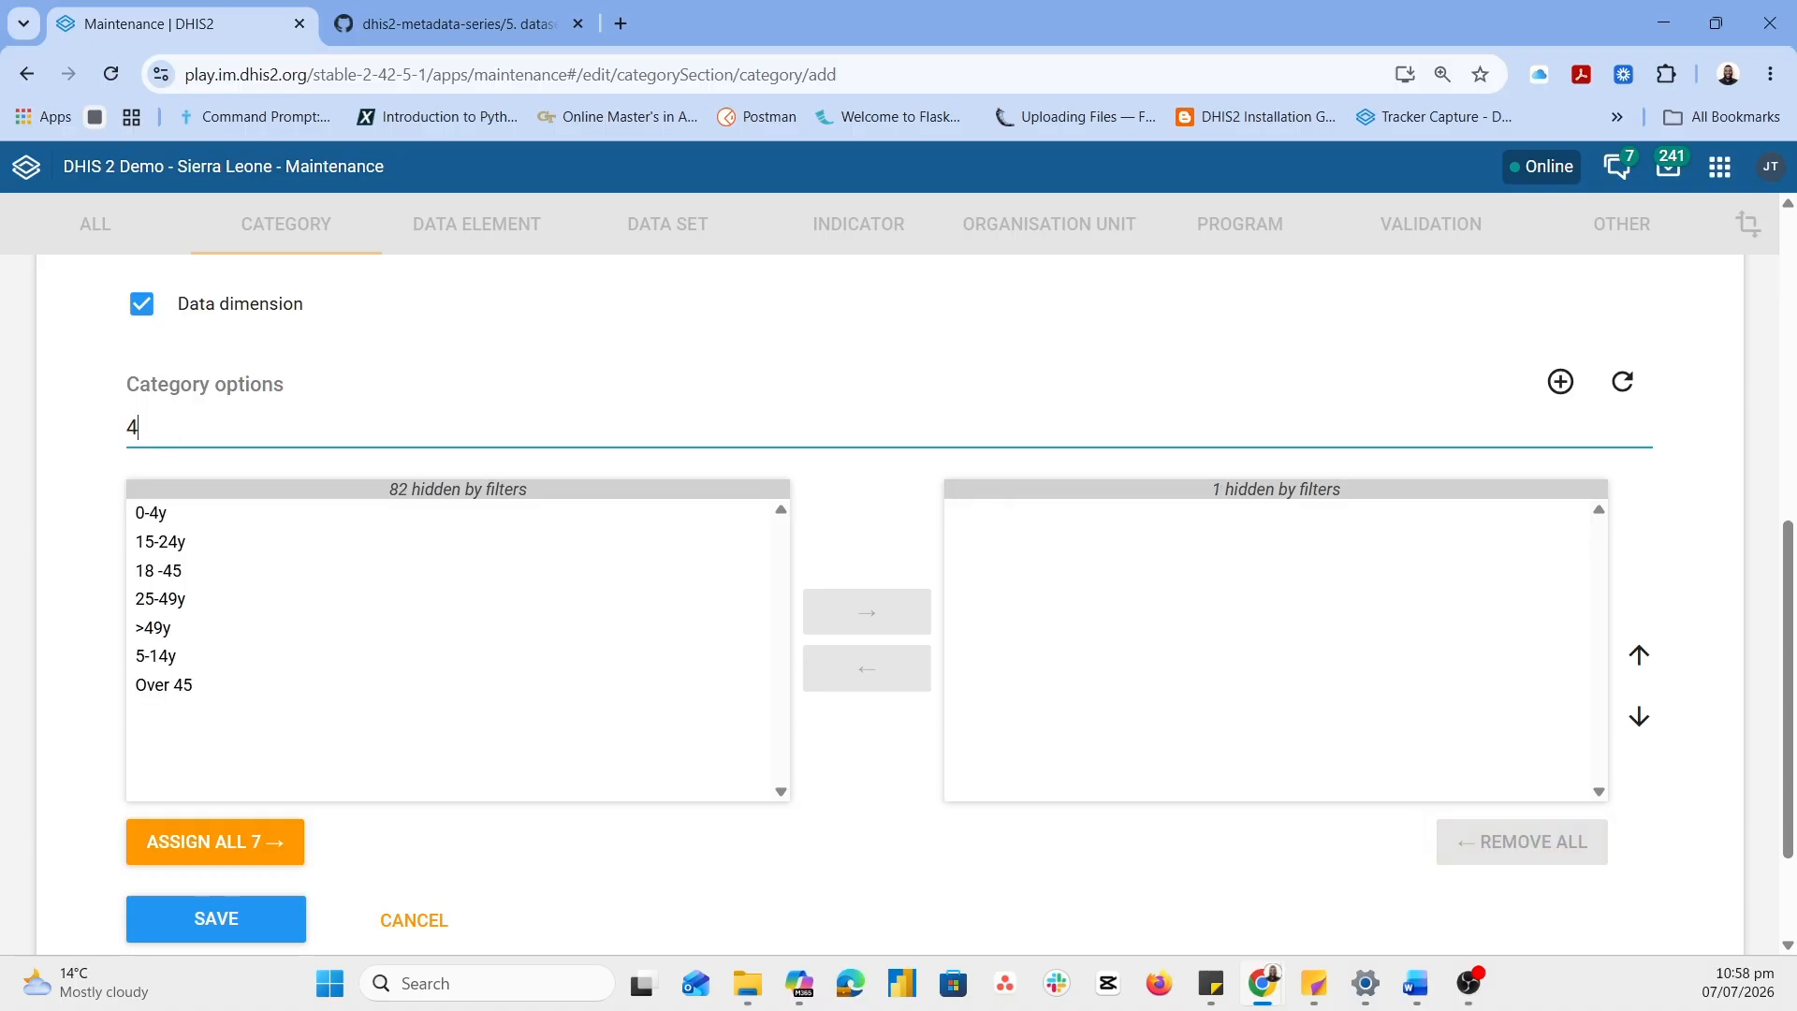
key(BackSpace)
text(1)
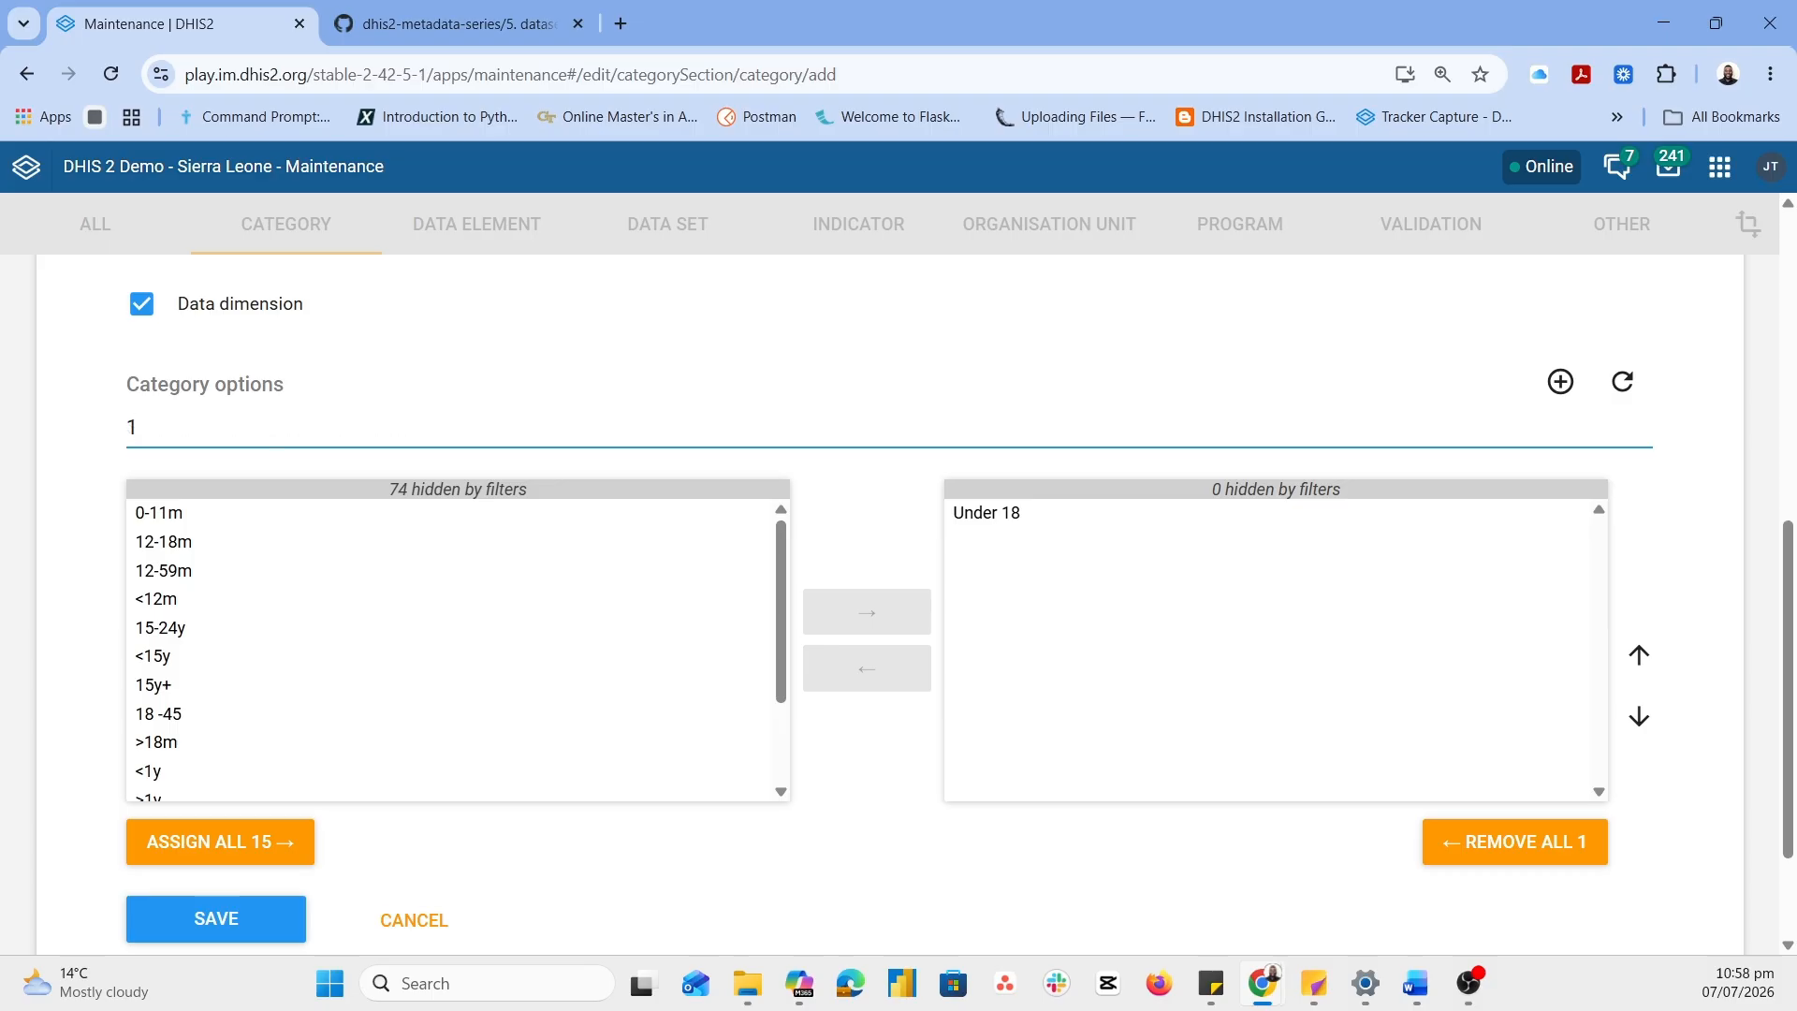
text(8 -4)
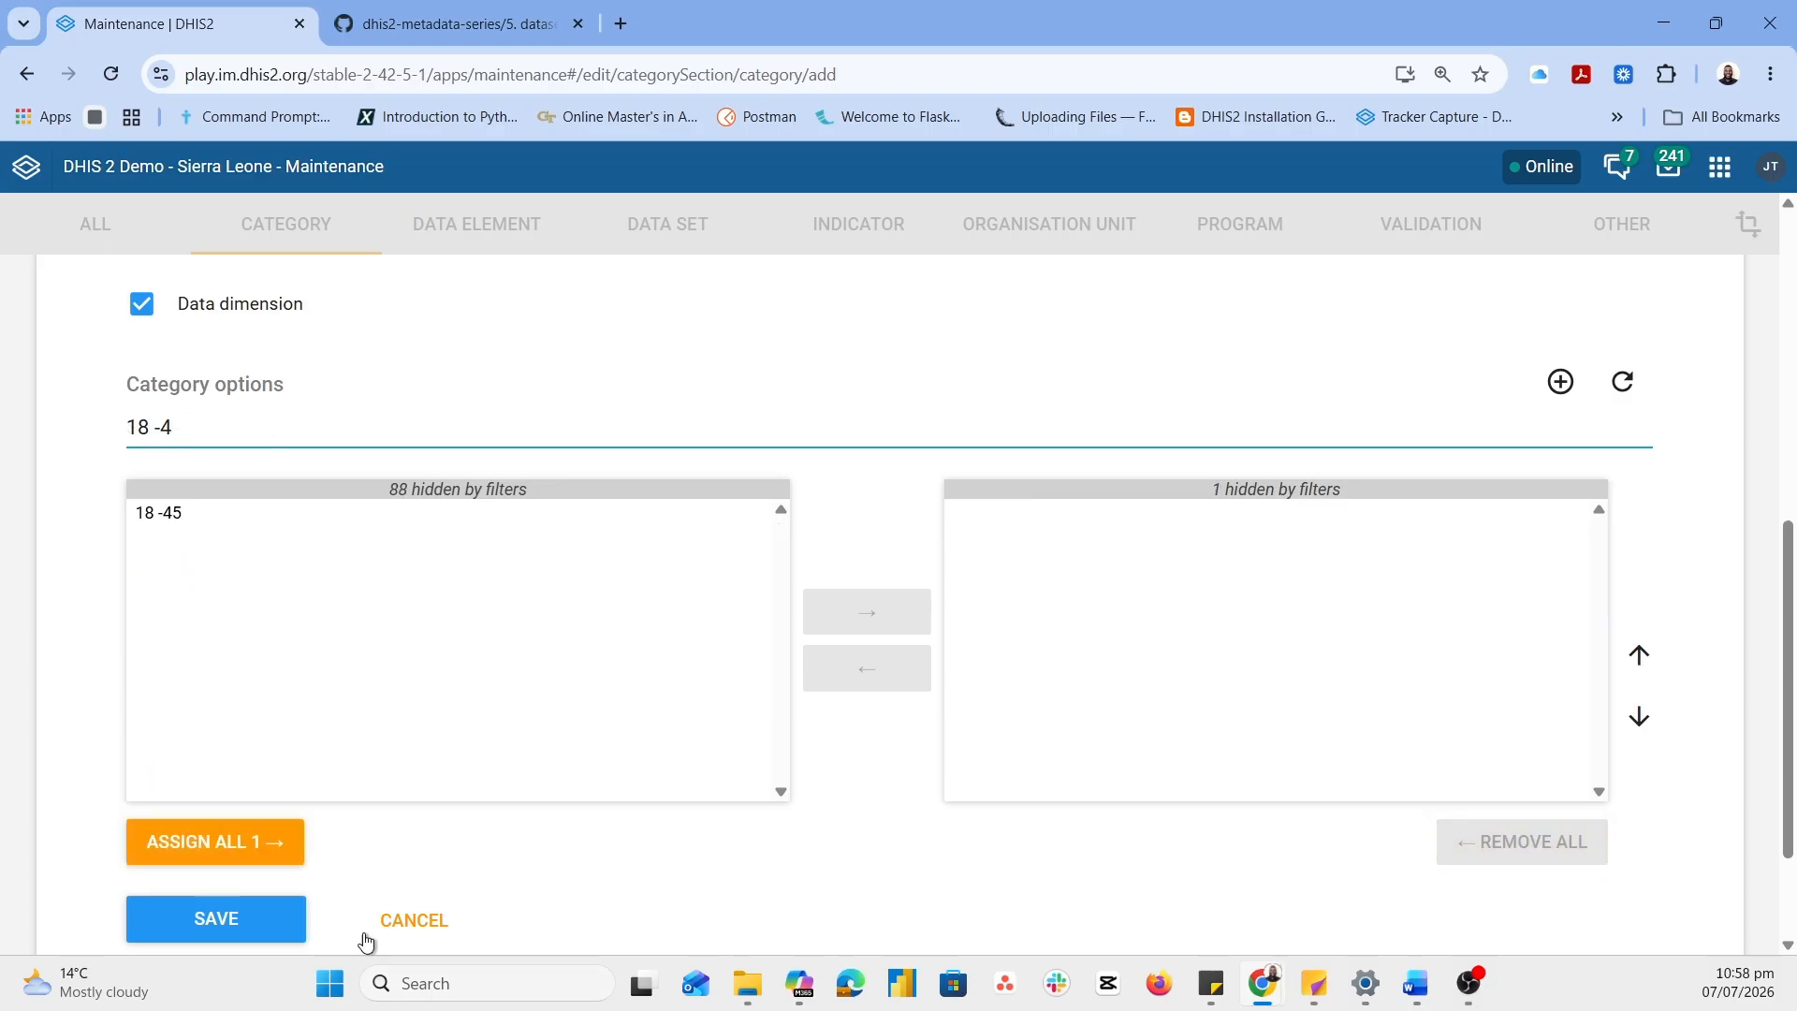
double_click(181, 514)
Filter the category options by "over" and assign Over 45 to the Age group category
triple_click(217, 418)
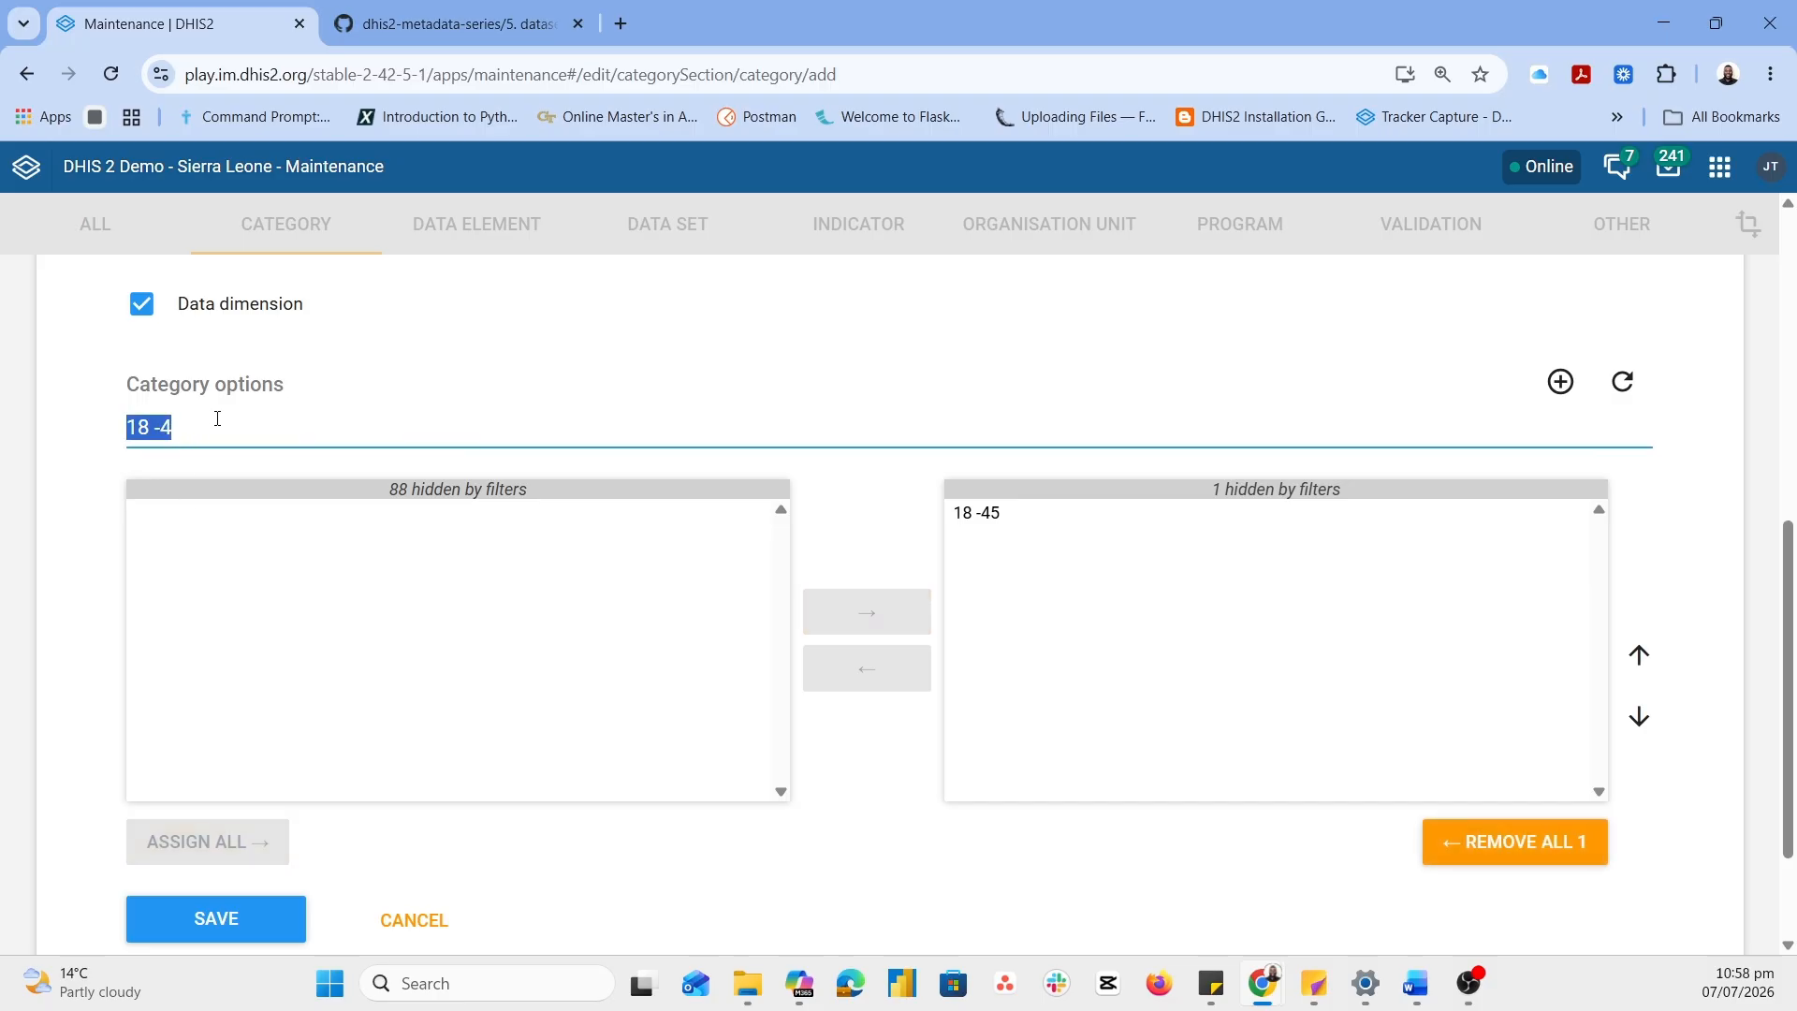
text(over)
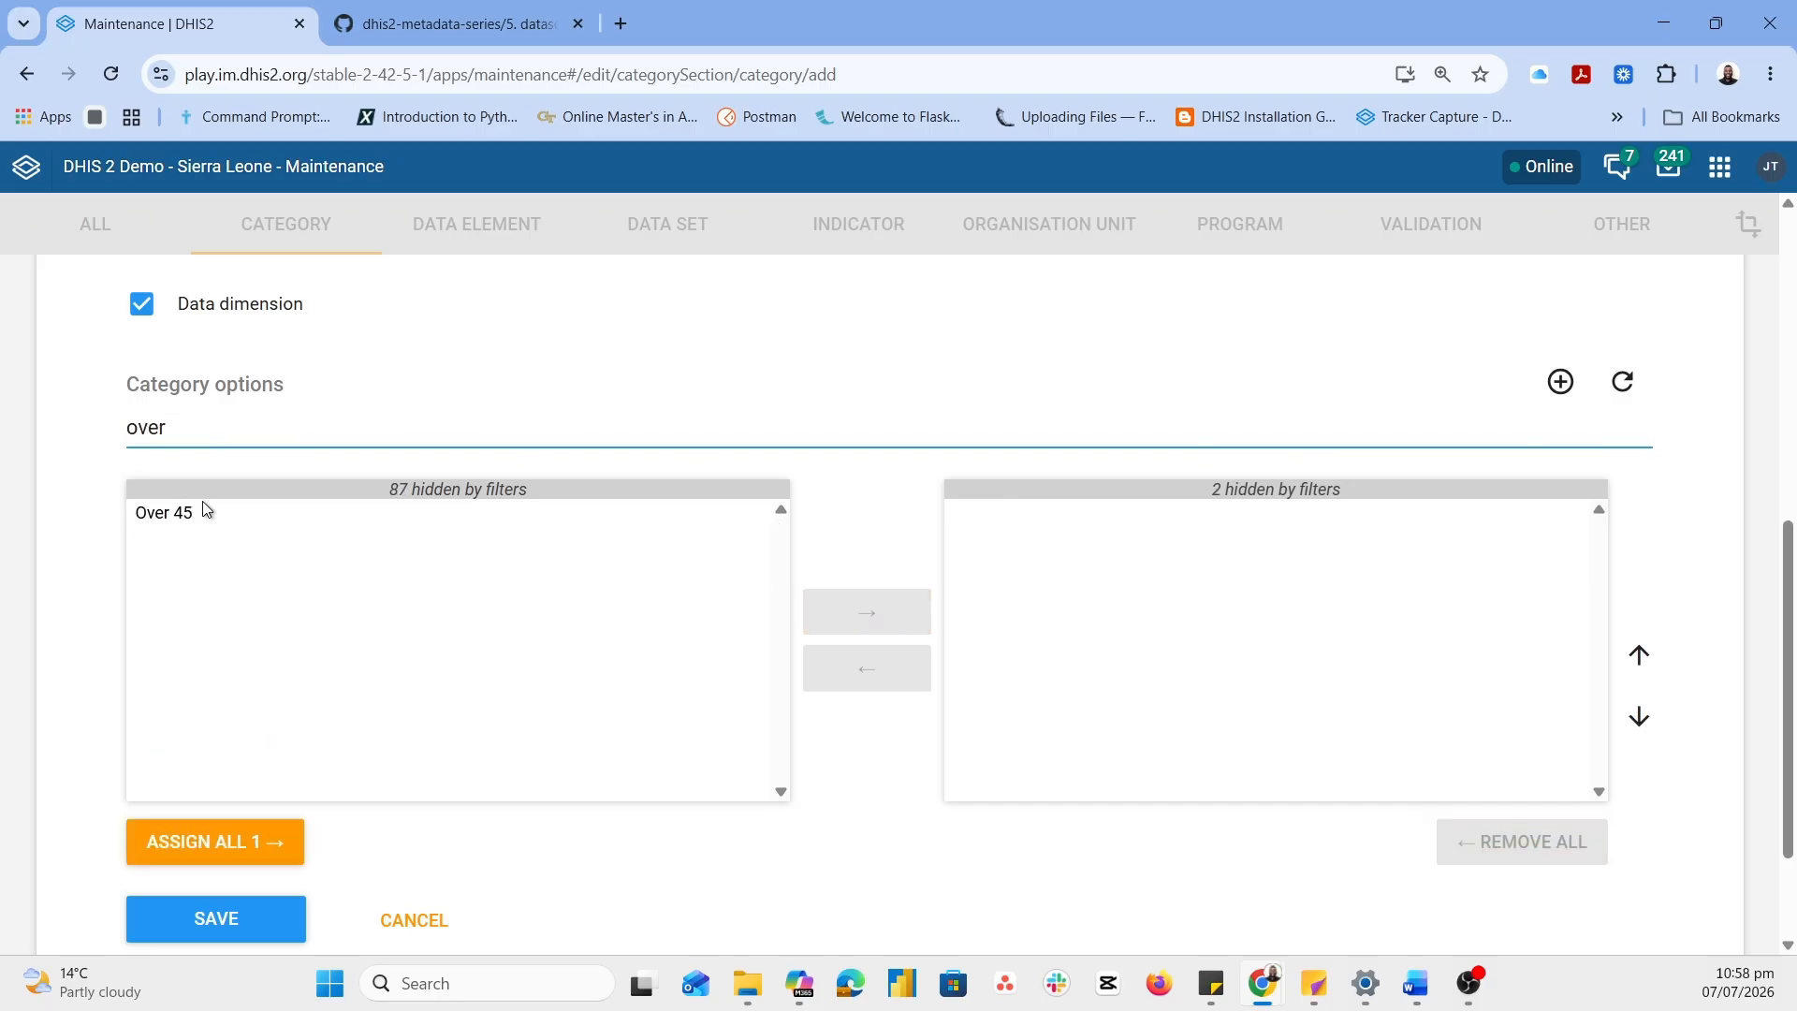
click(186, 522)
double_click(186, 524)
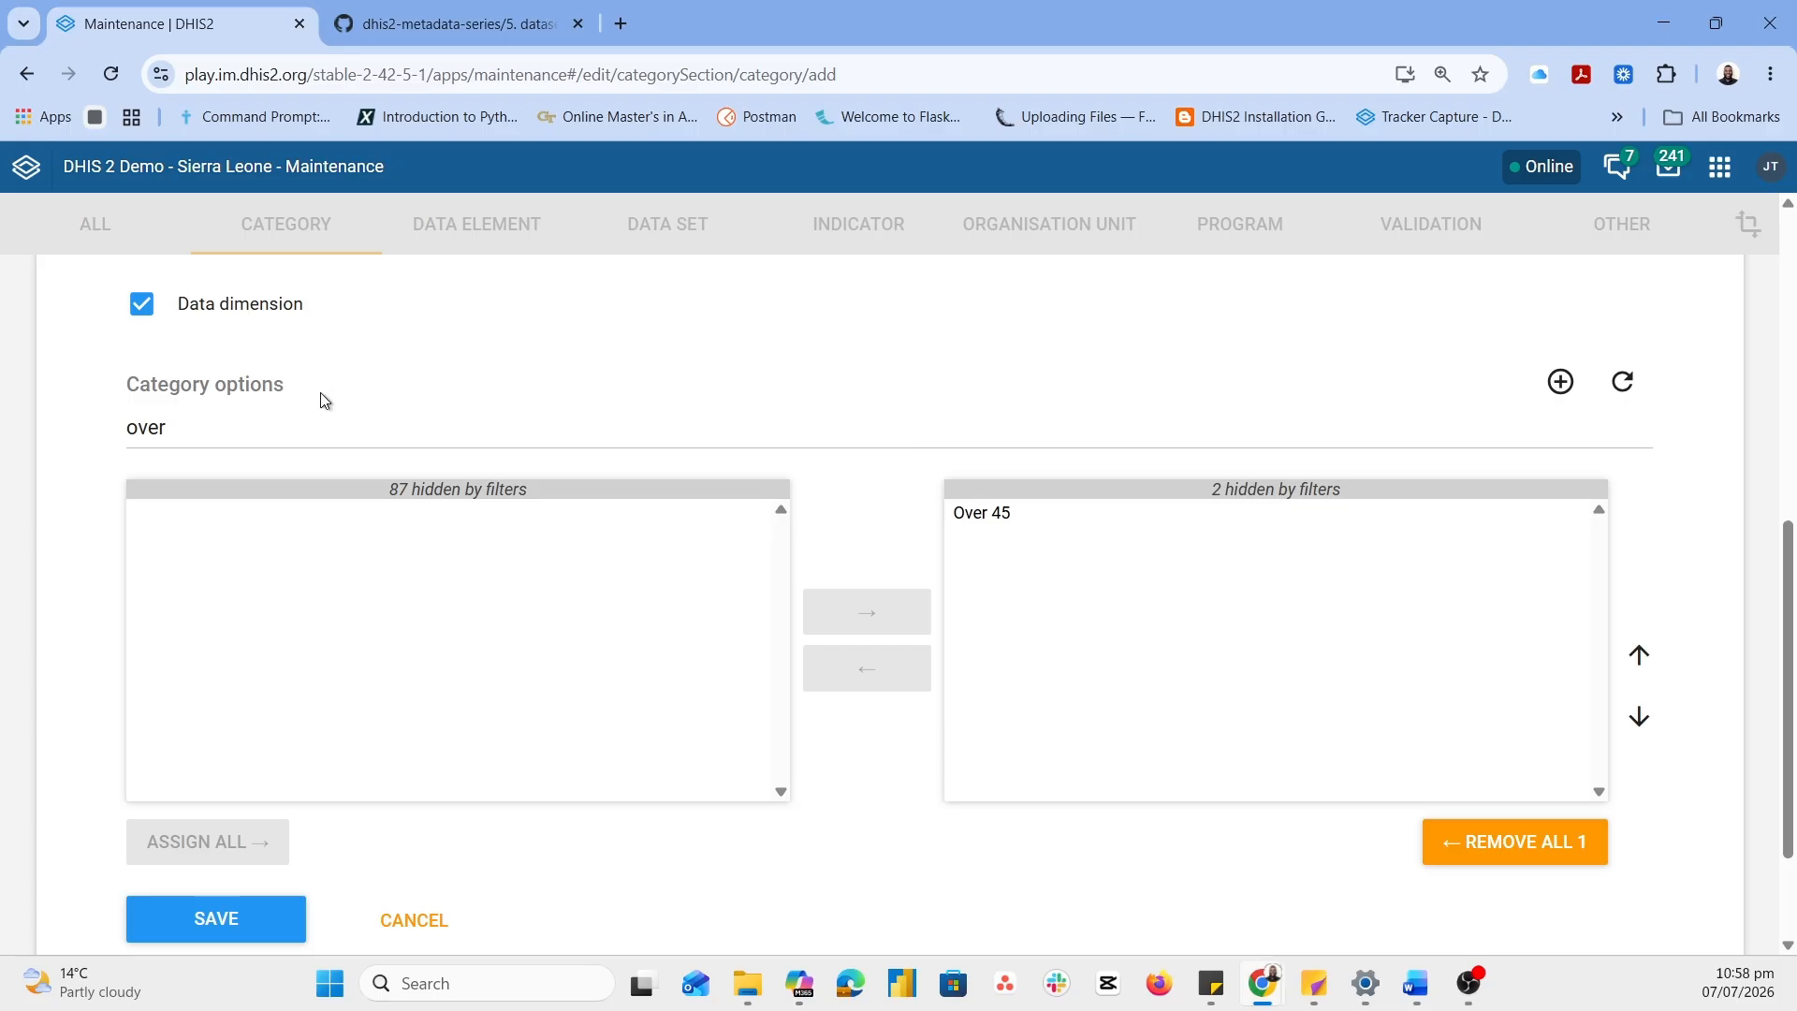
Clear the category option filter and save the Age group category
click(302, 437)
key(BackSpace)
key(BackSpace)
key(BackSpace)
key(BackSpace)
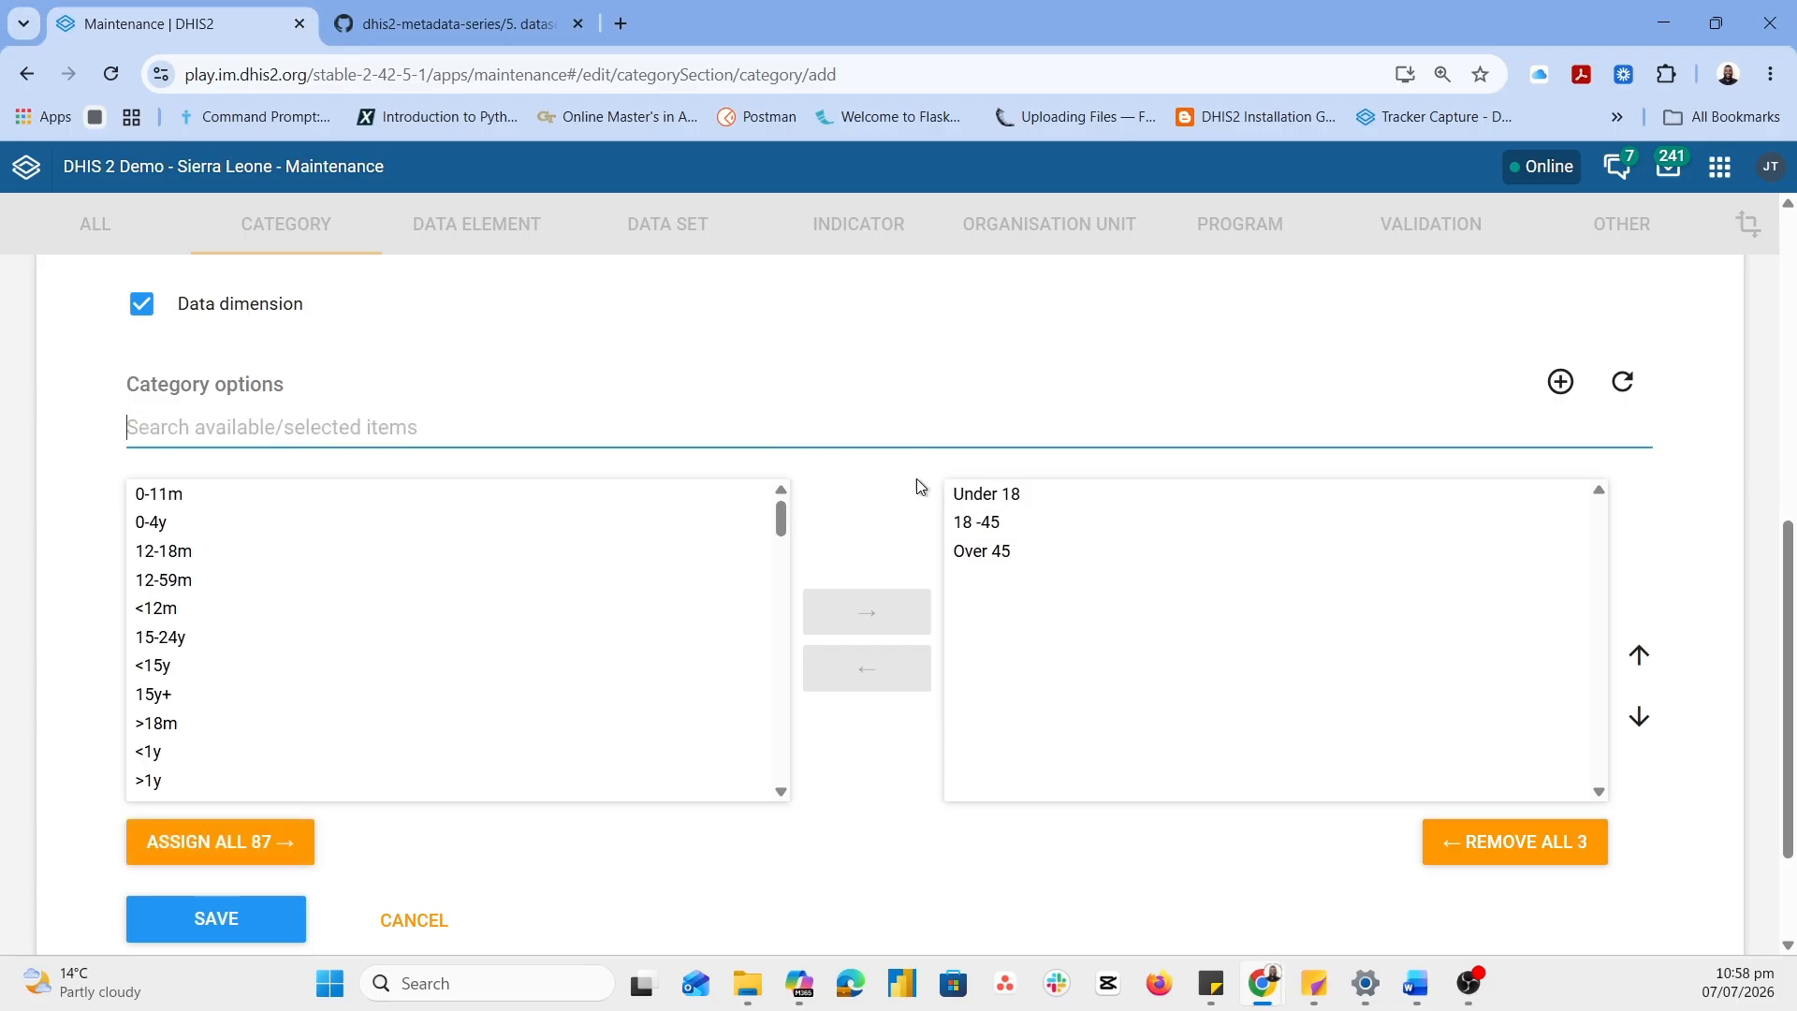
scroll(873, 773, down, 1)
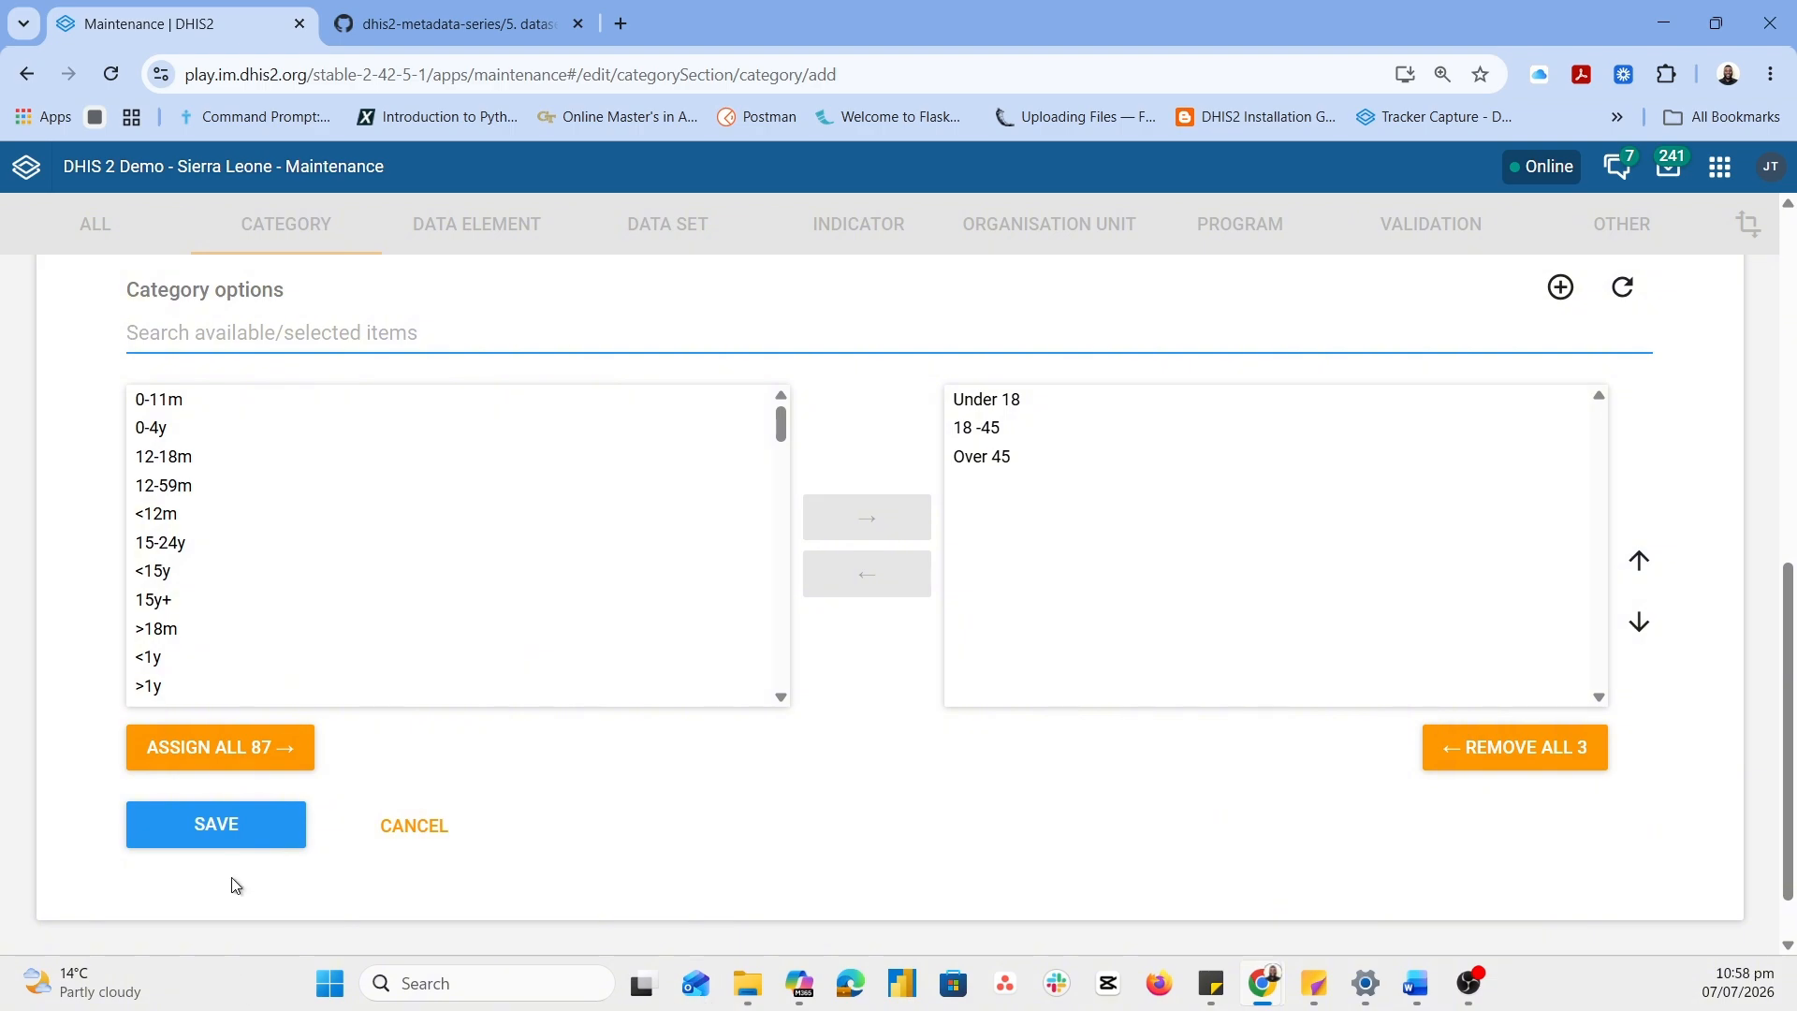
click(234, 839)
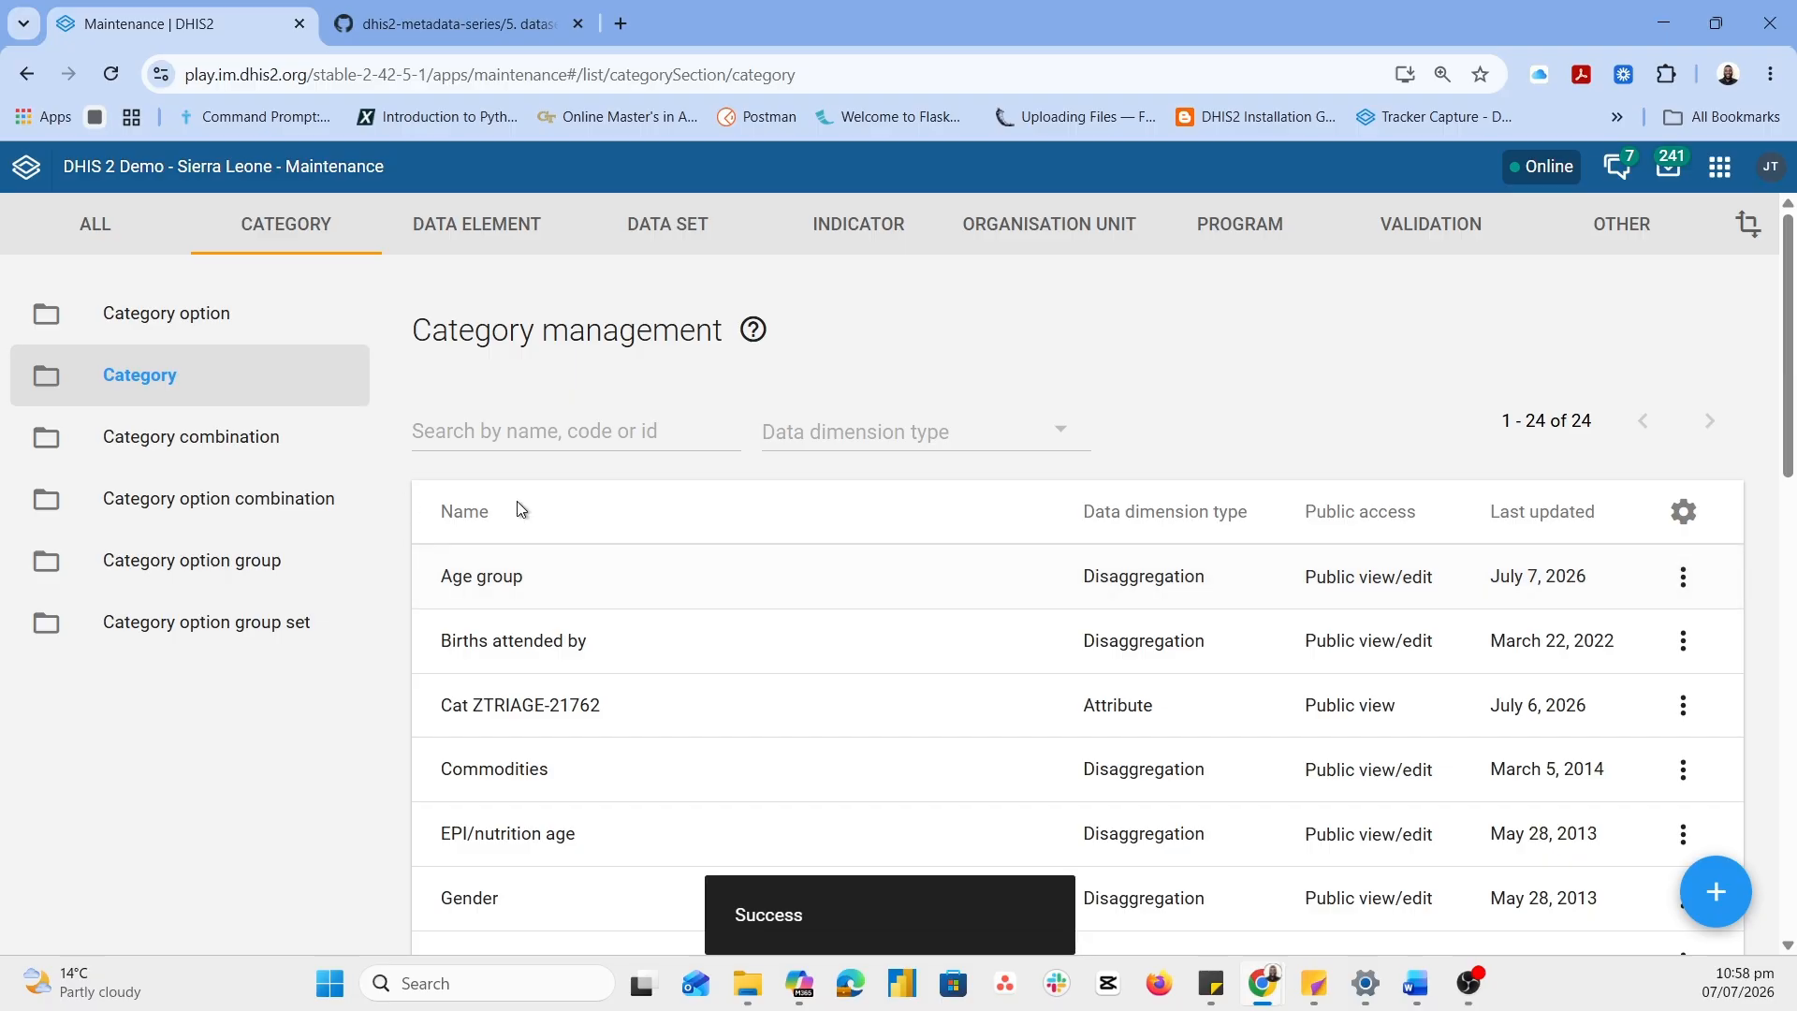
Check the Step Prescriptions section of the report image on GitHub, then return to DHIS2 Maintenance and start a new category combination
click(449, 23)
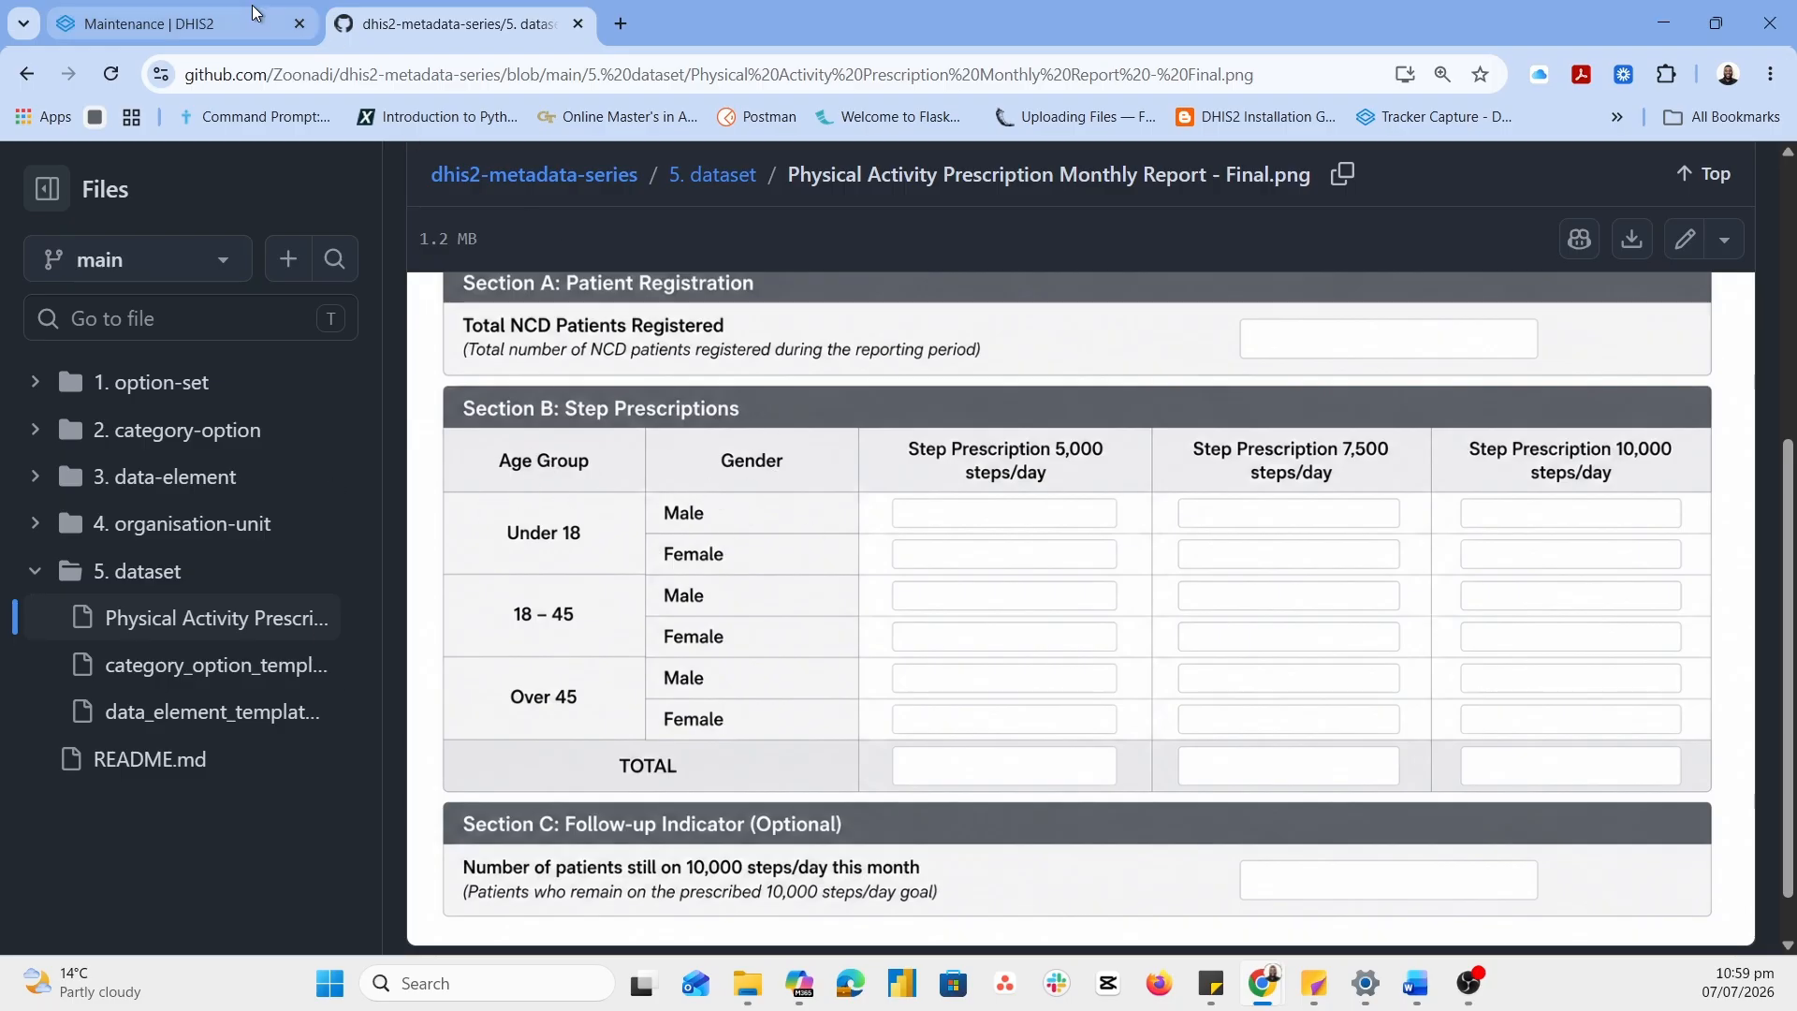
click(178, 24)
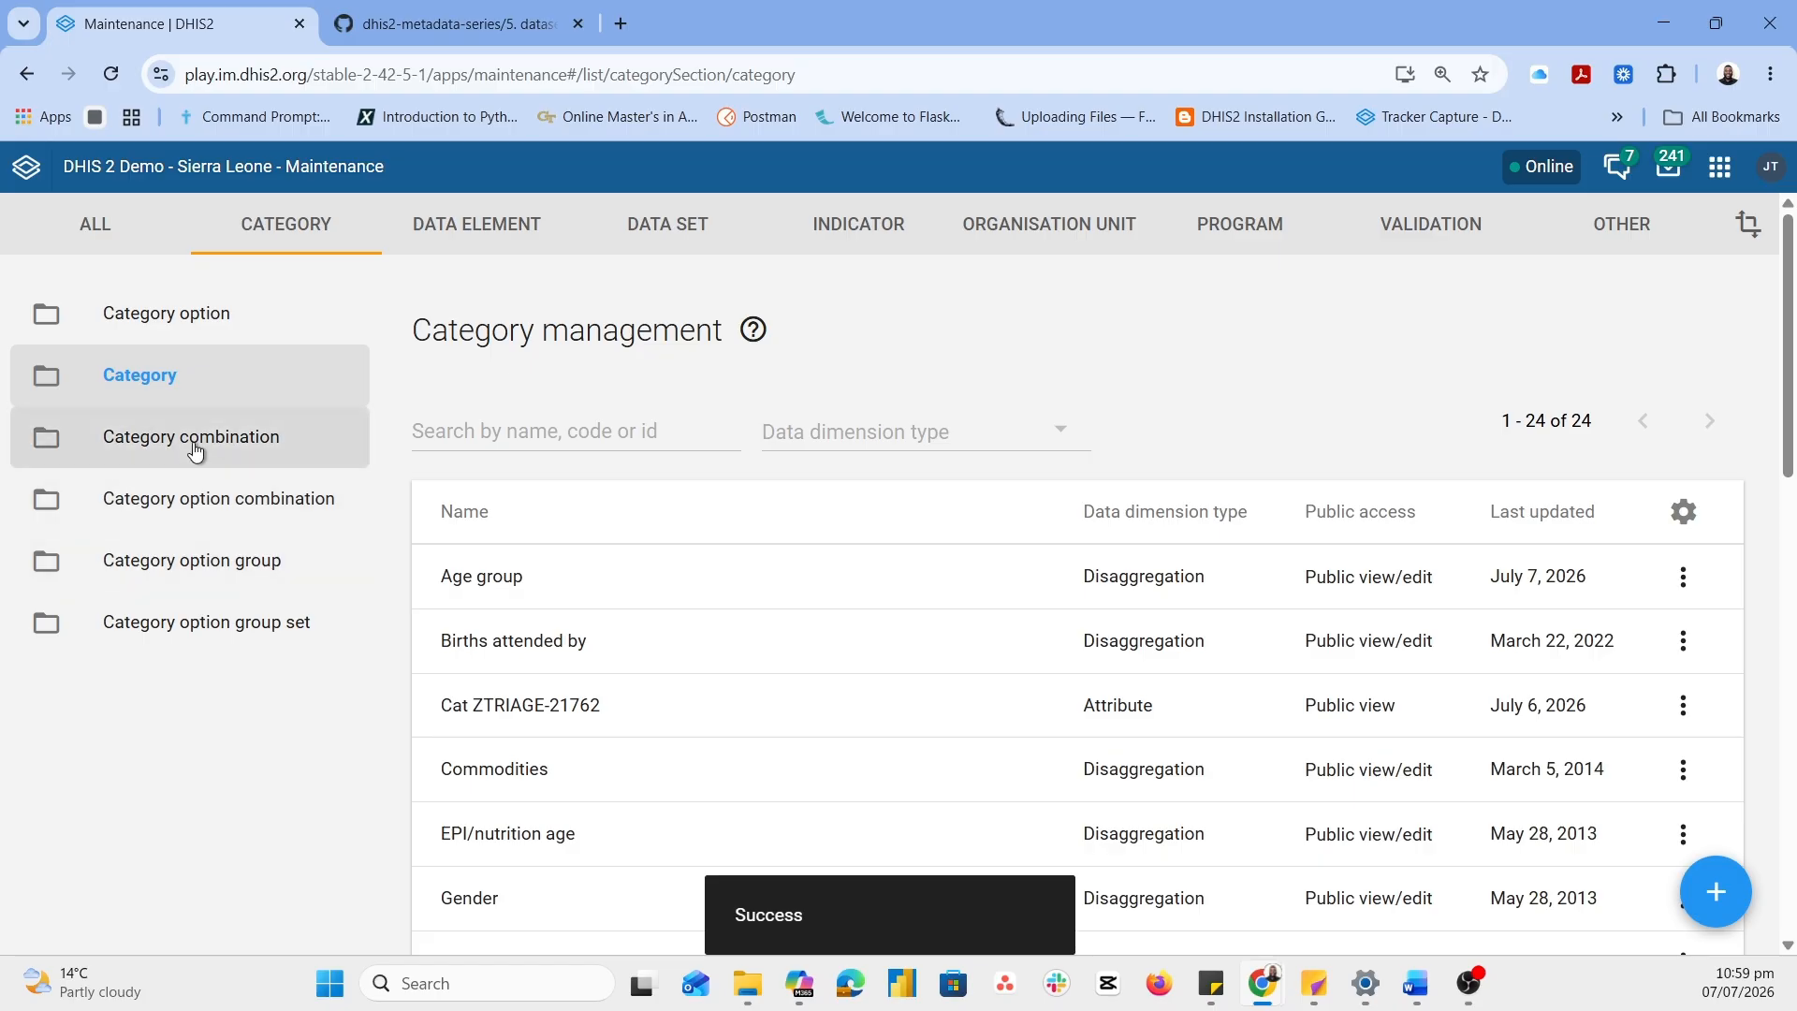
click(325, 456)
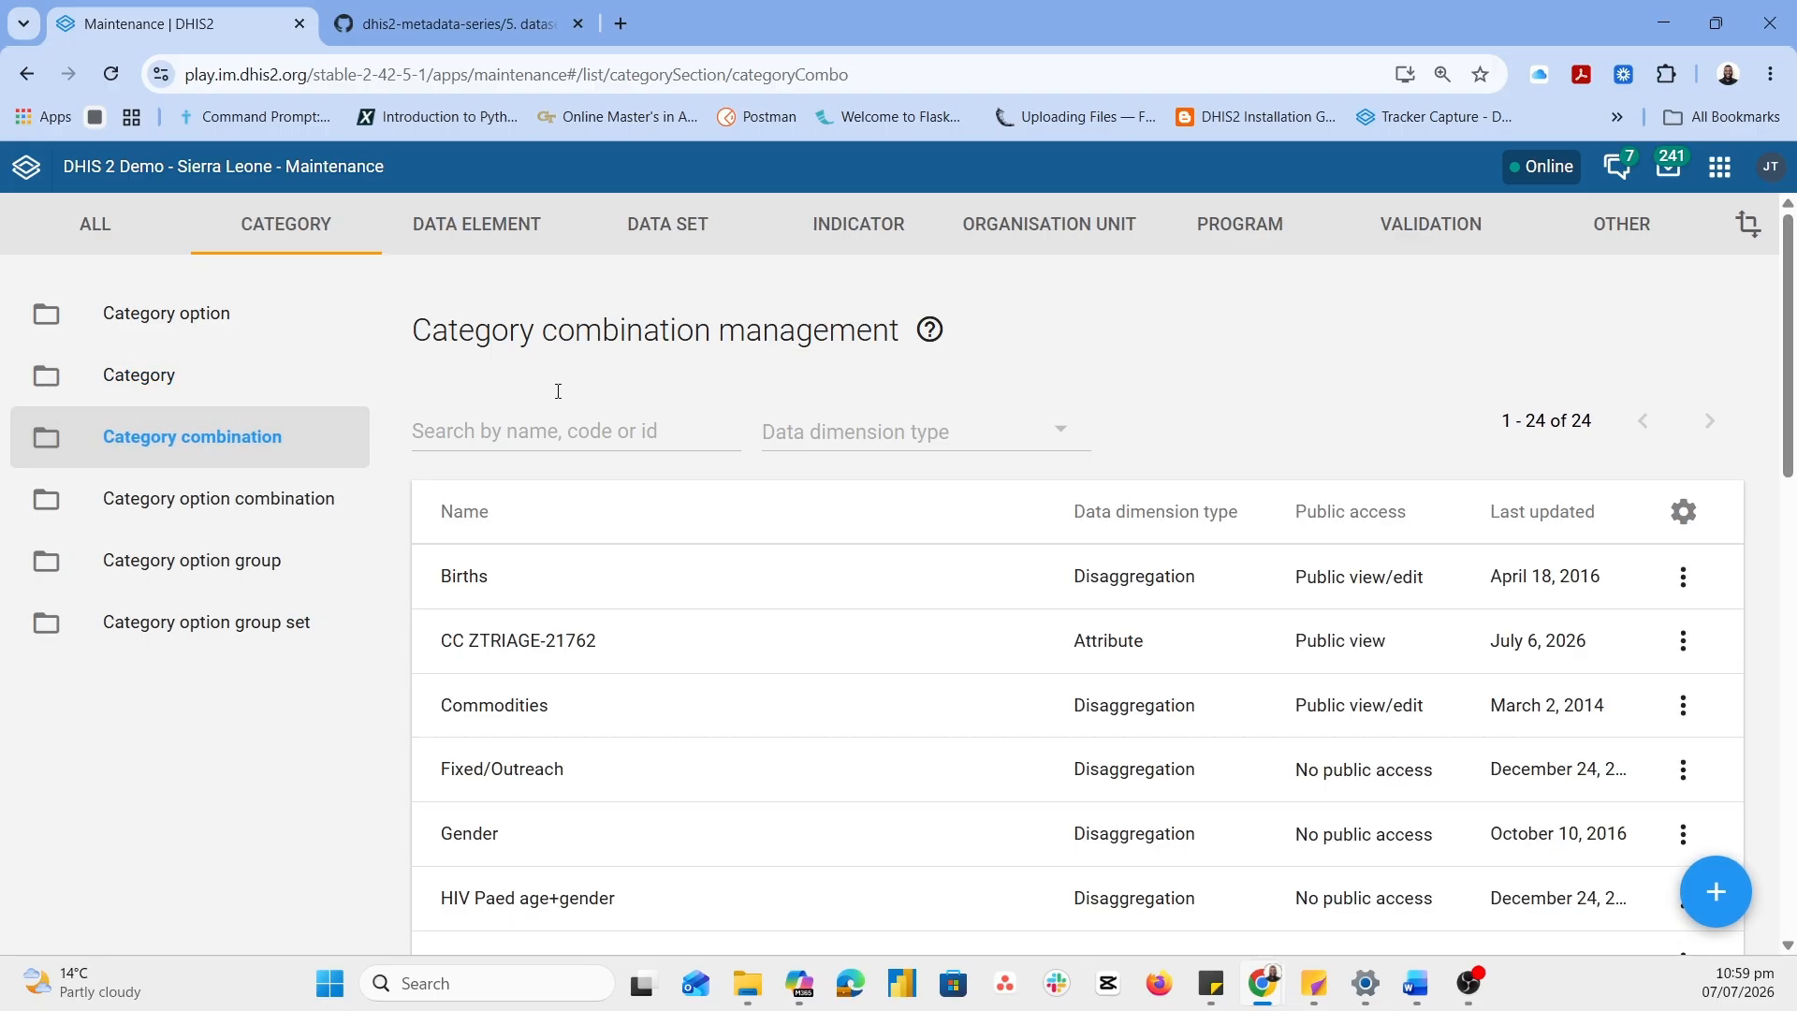
click(1711, 896)
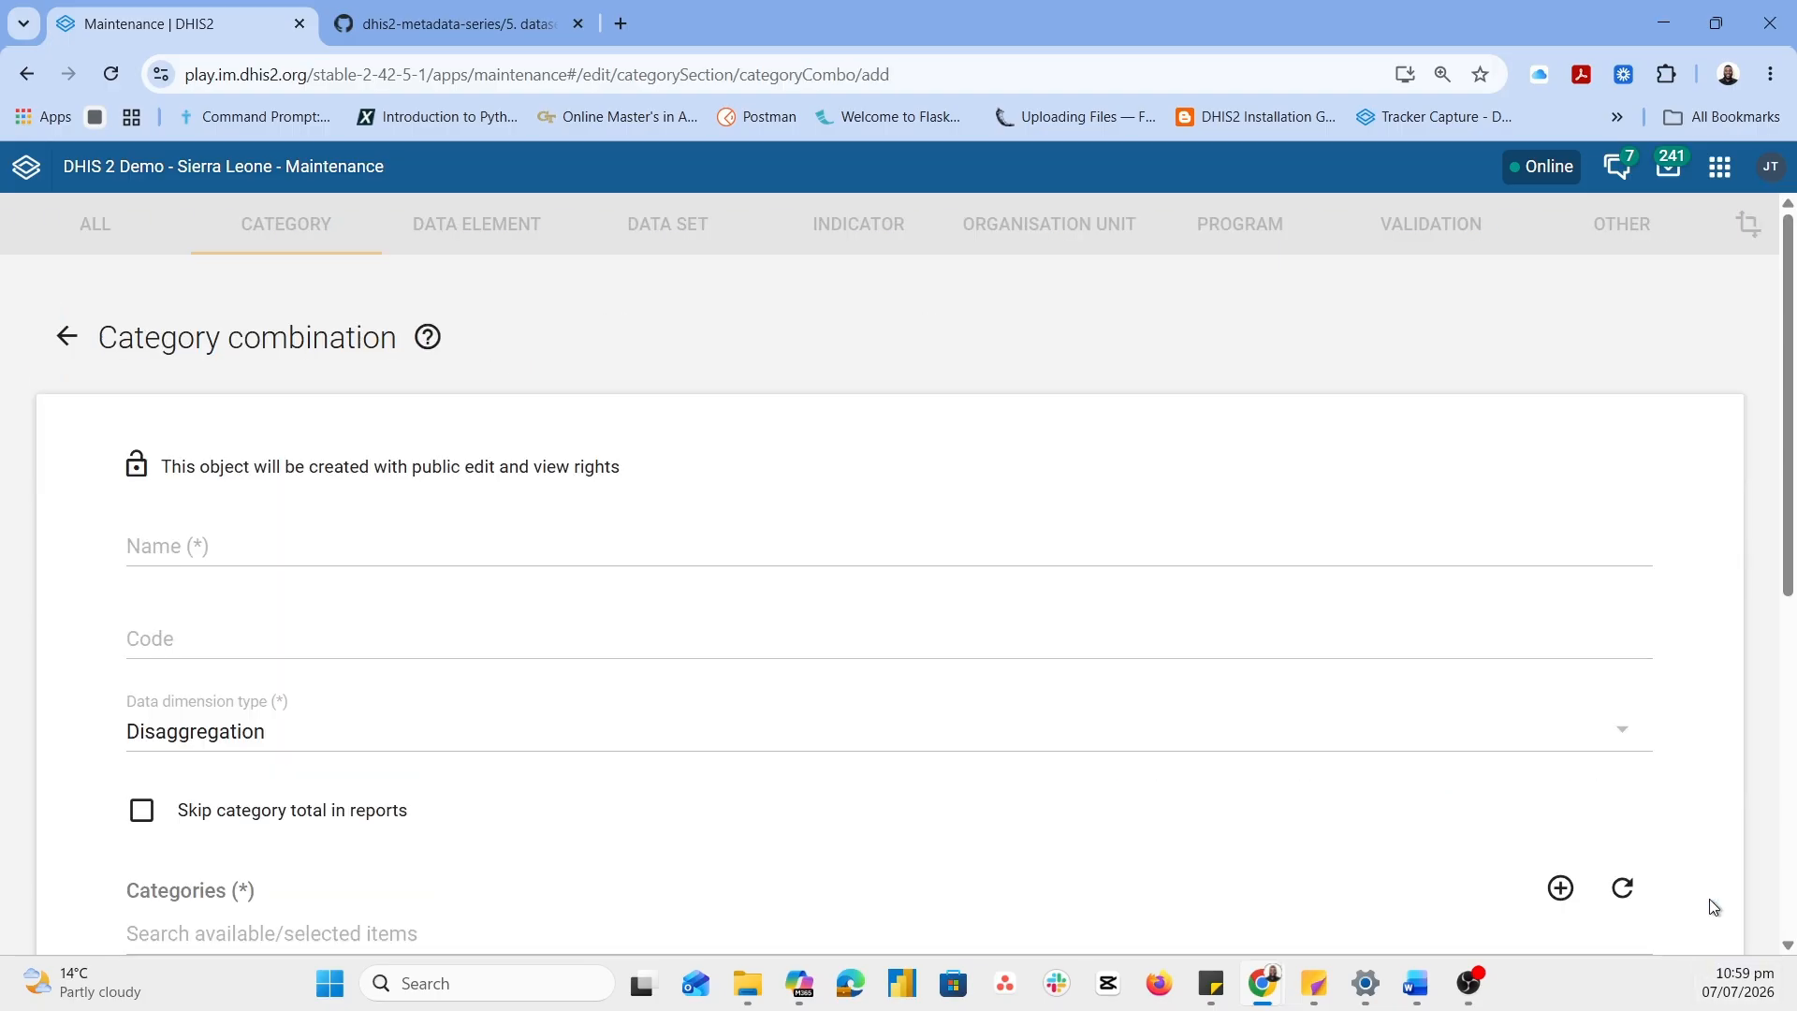
Name the new category combination "Age Group / Gender", consulting the report form on GitHub for its disaggregations
click(272, 536)
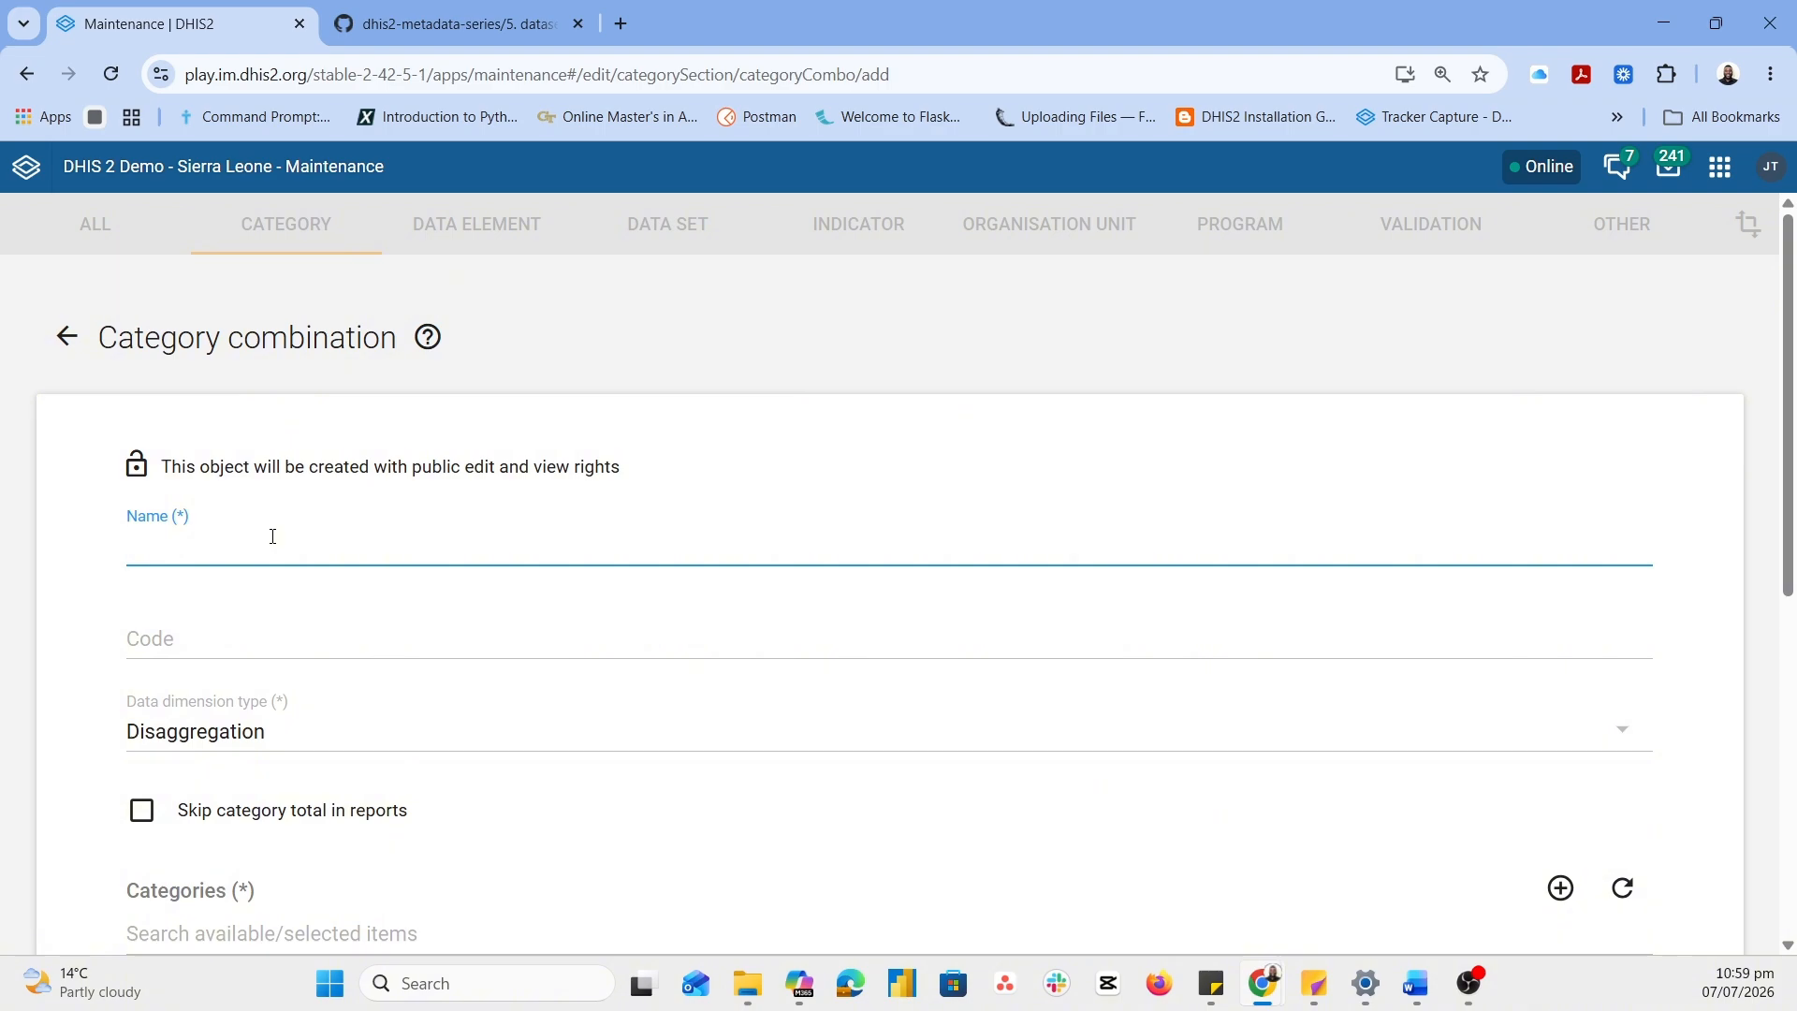
click(449, 24)
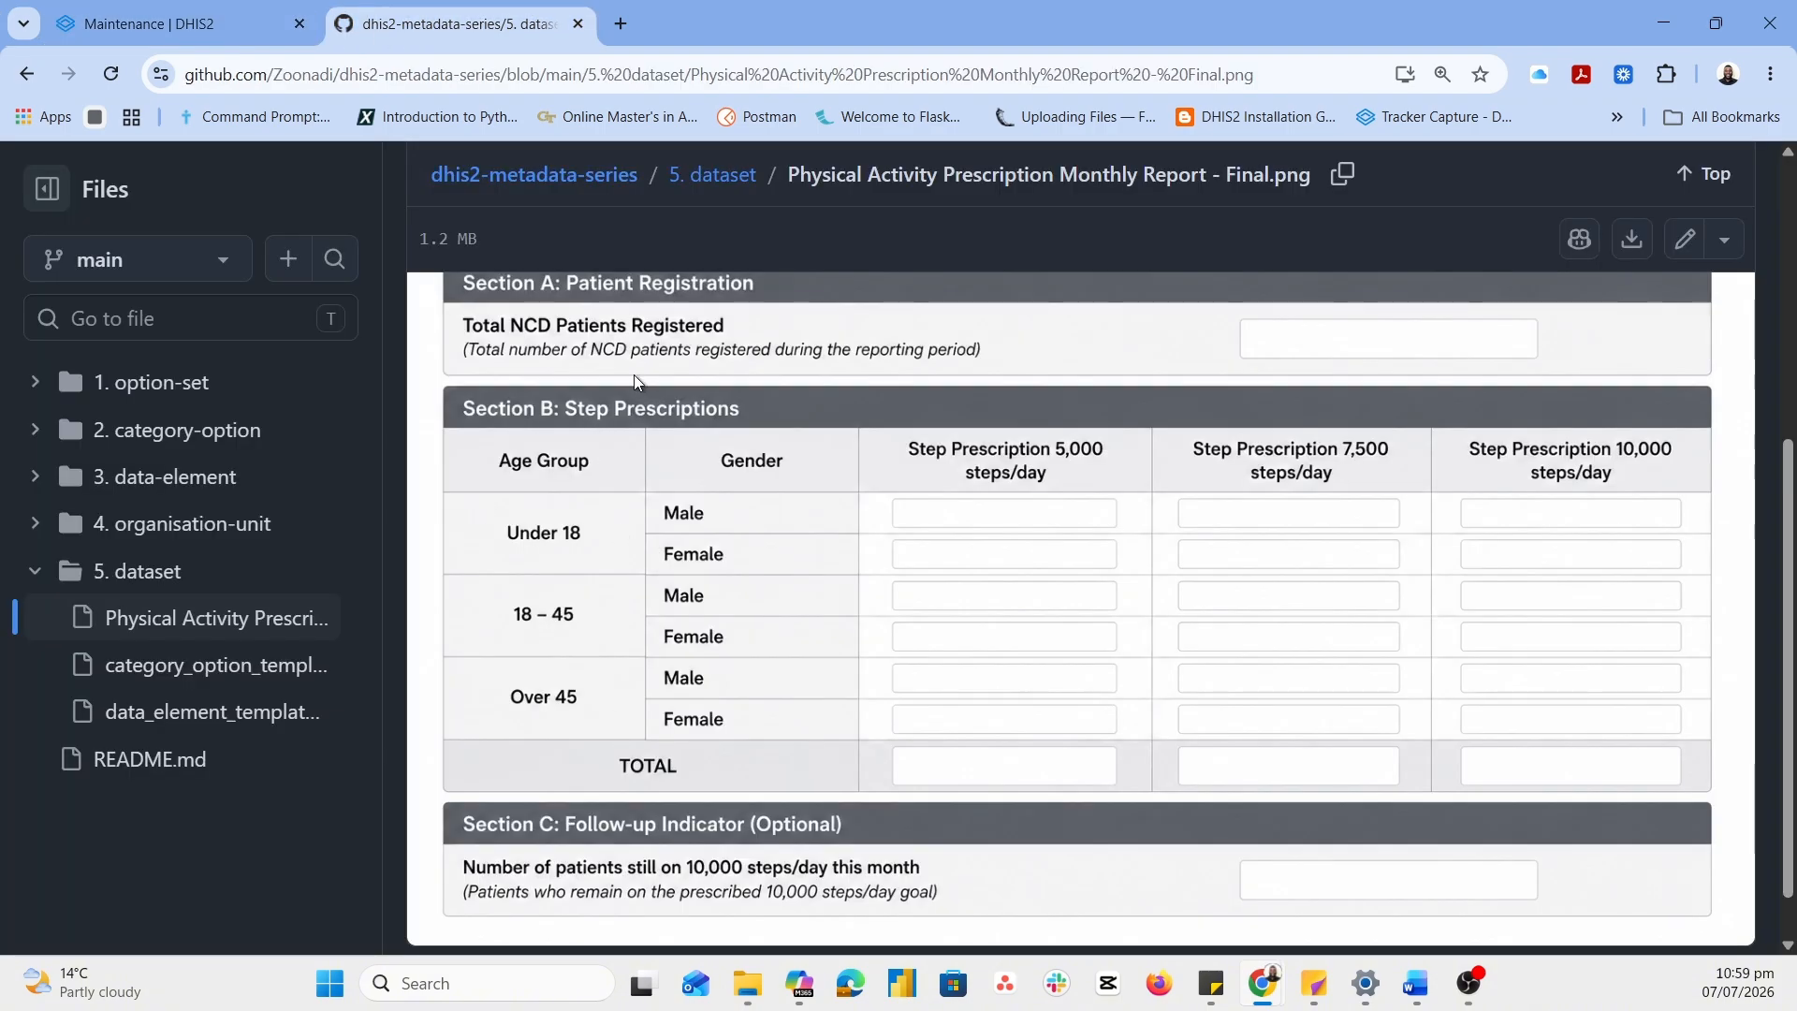
click(120, 10)
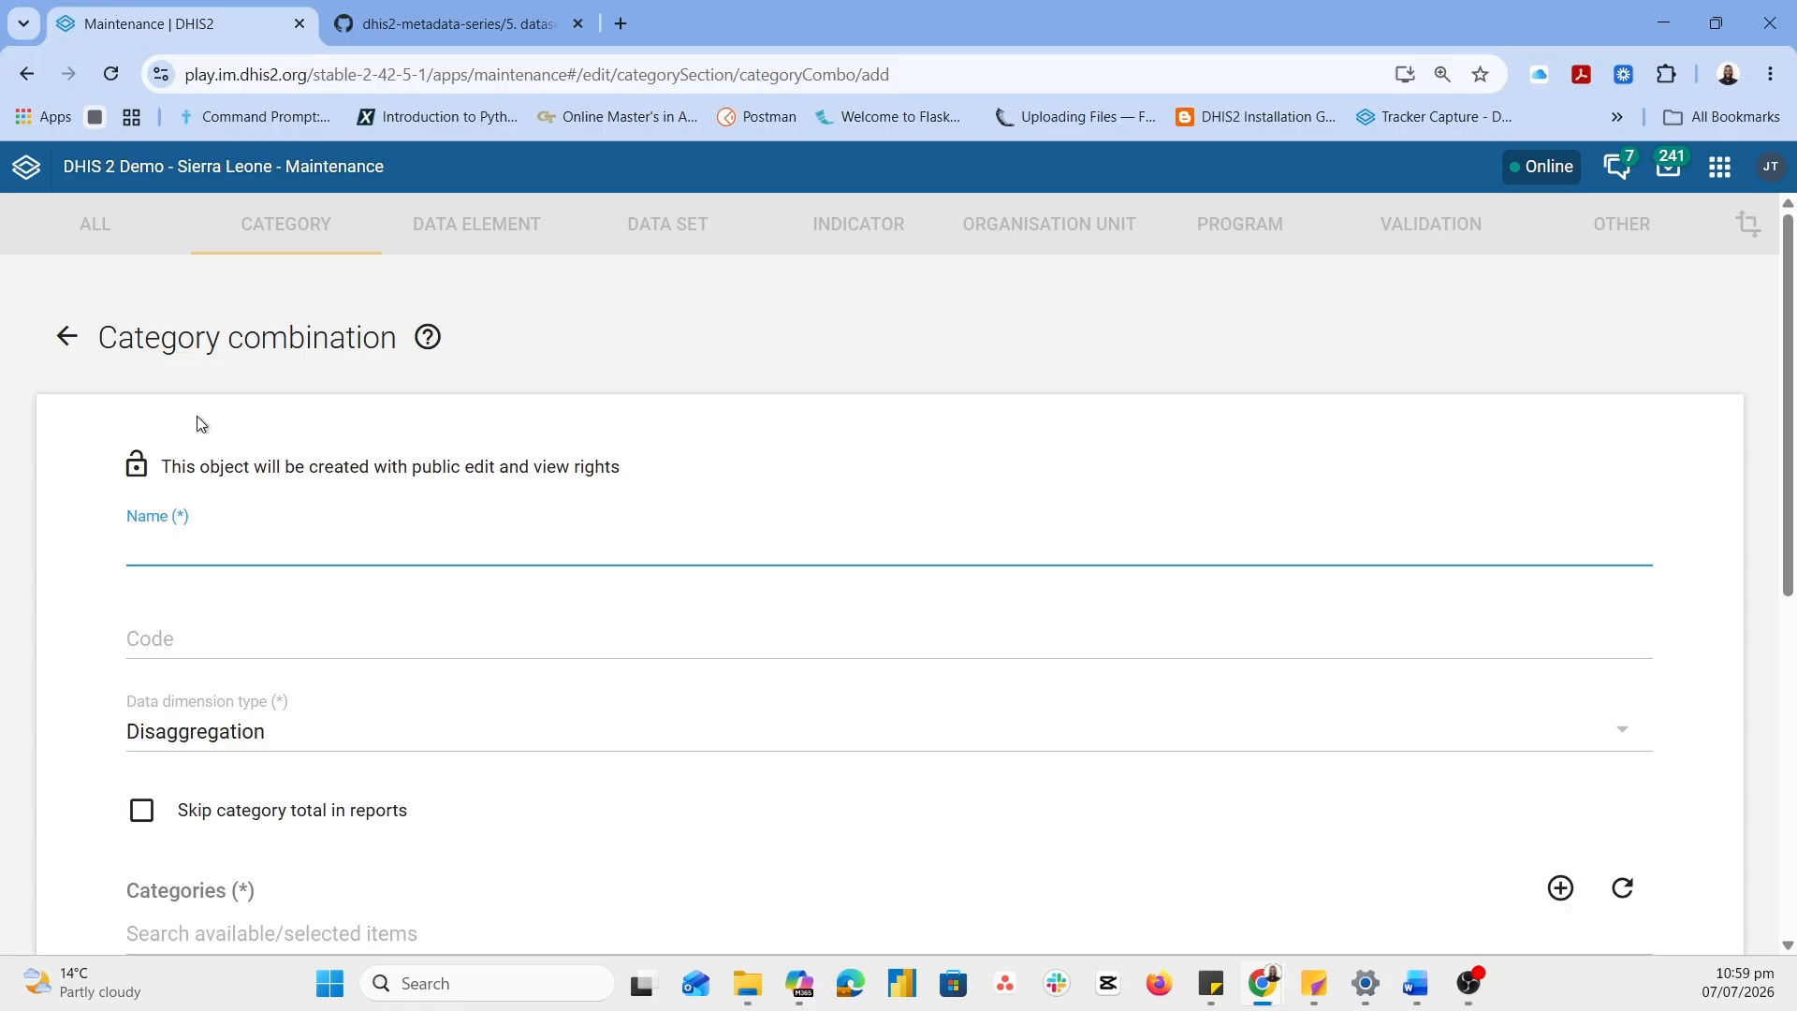
text(Age Group /)
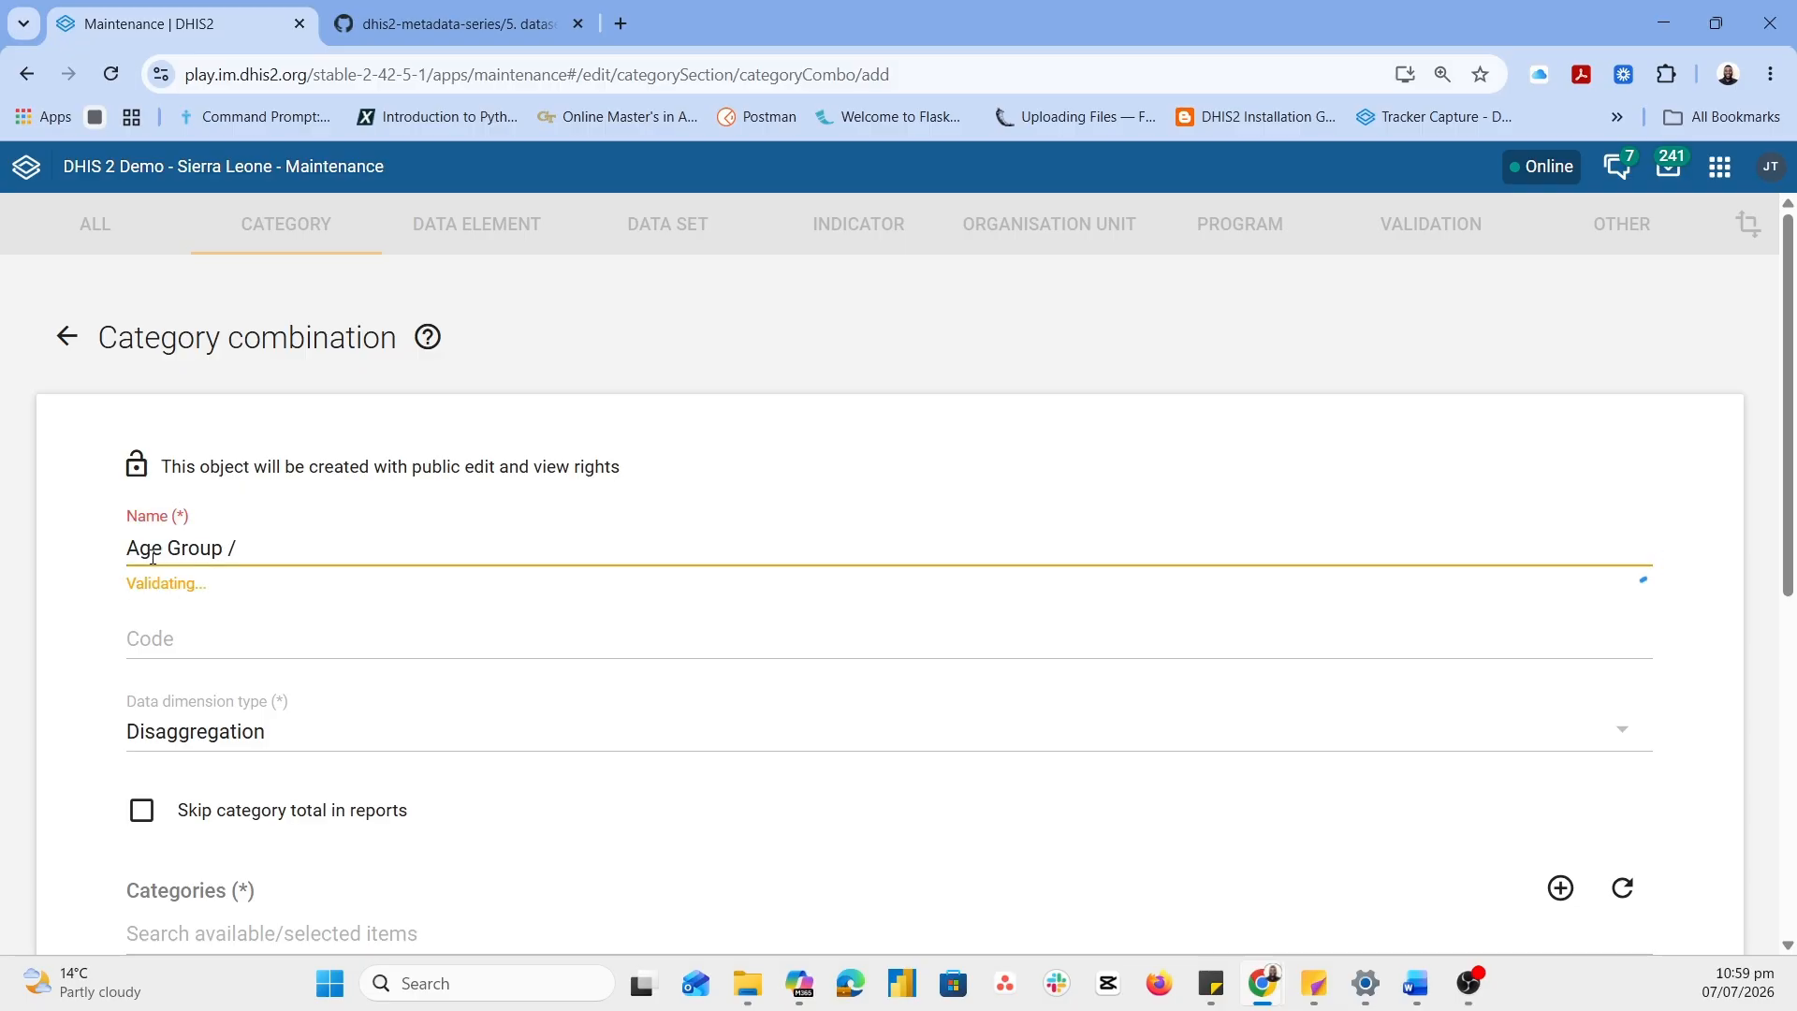
text( Gender)
key(ctrl+a)
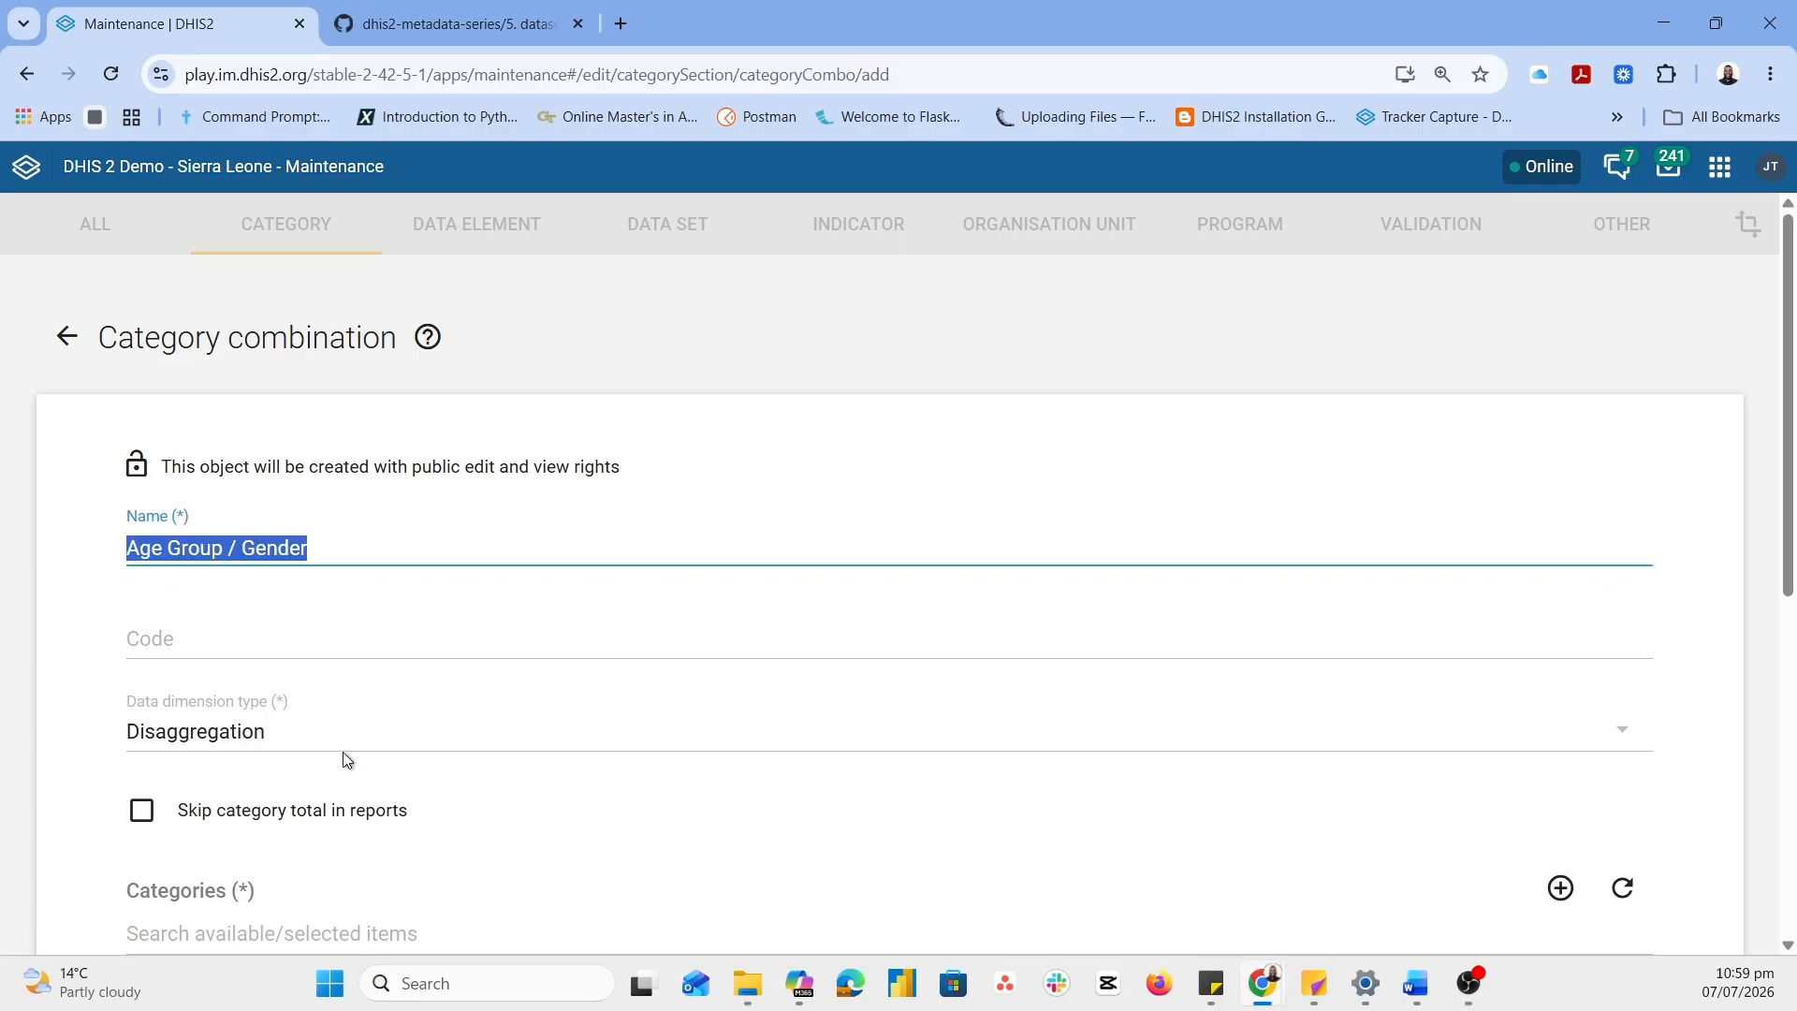
Assign the Age group and Gender categories to the category combination and save it
scroll(340, 758, down, 2)
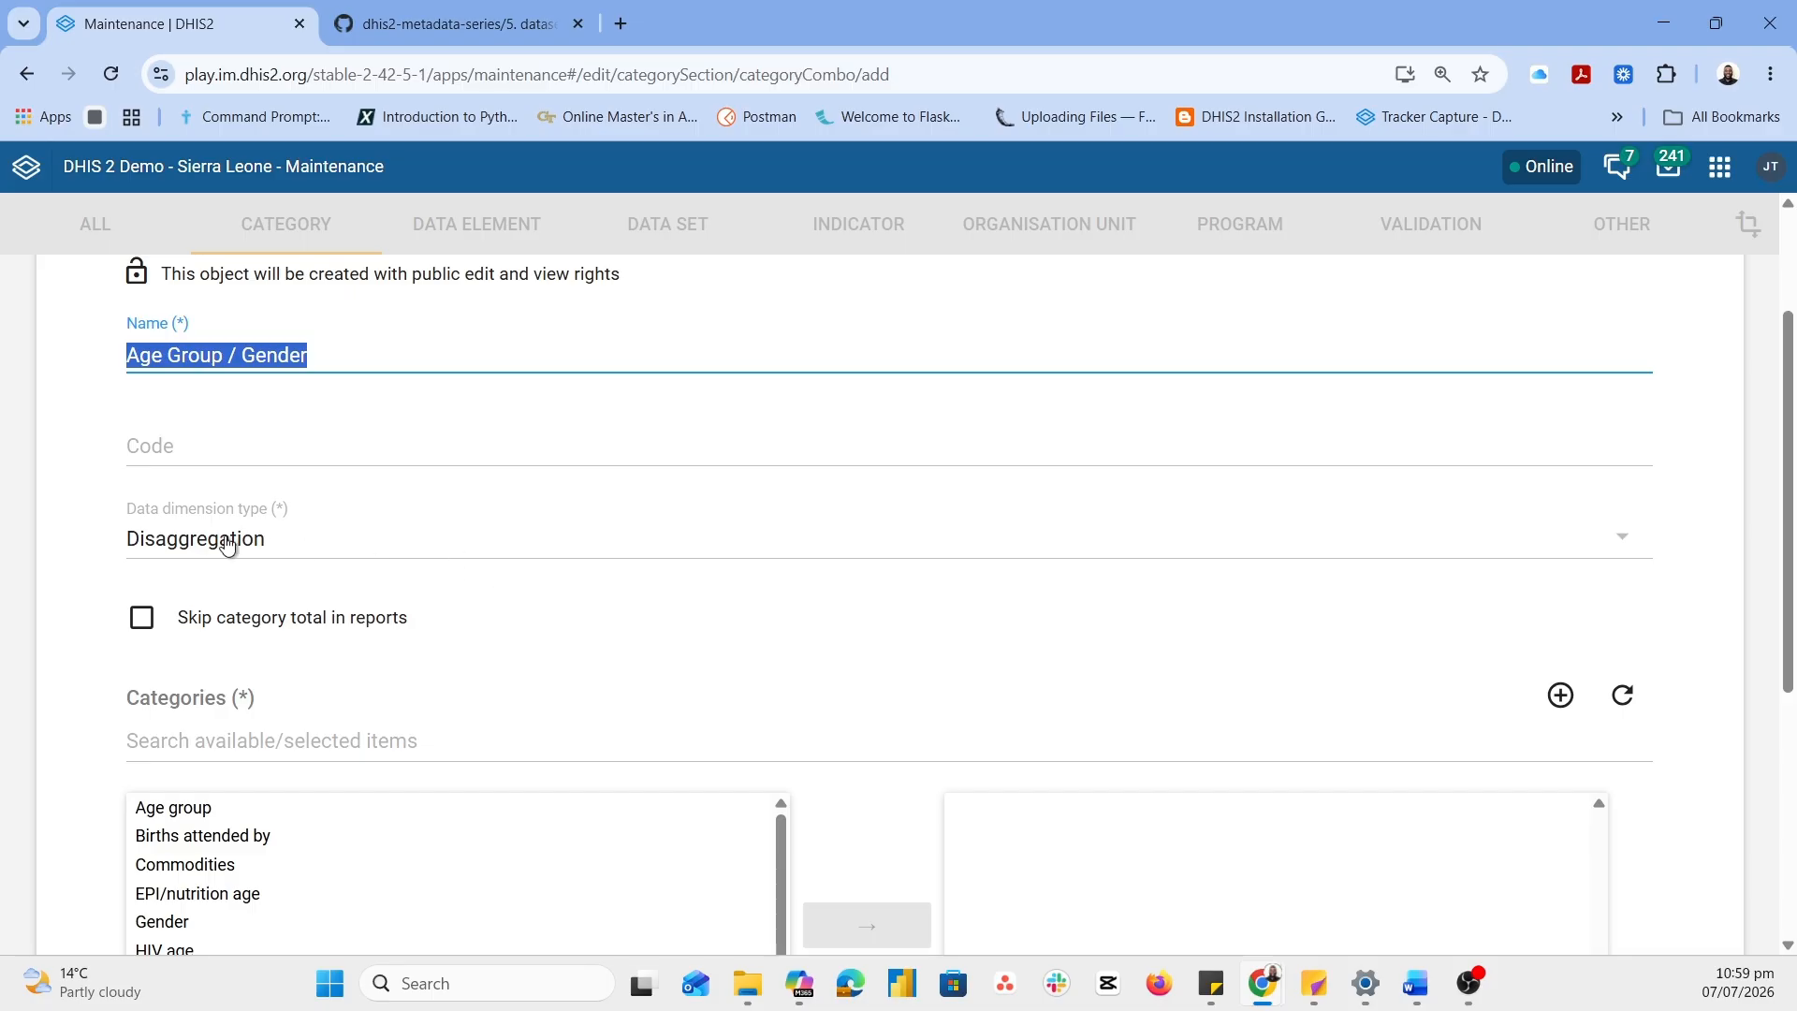
scroll(613, 634, down, 3)
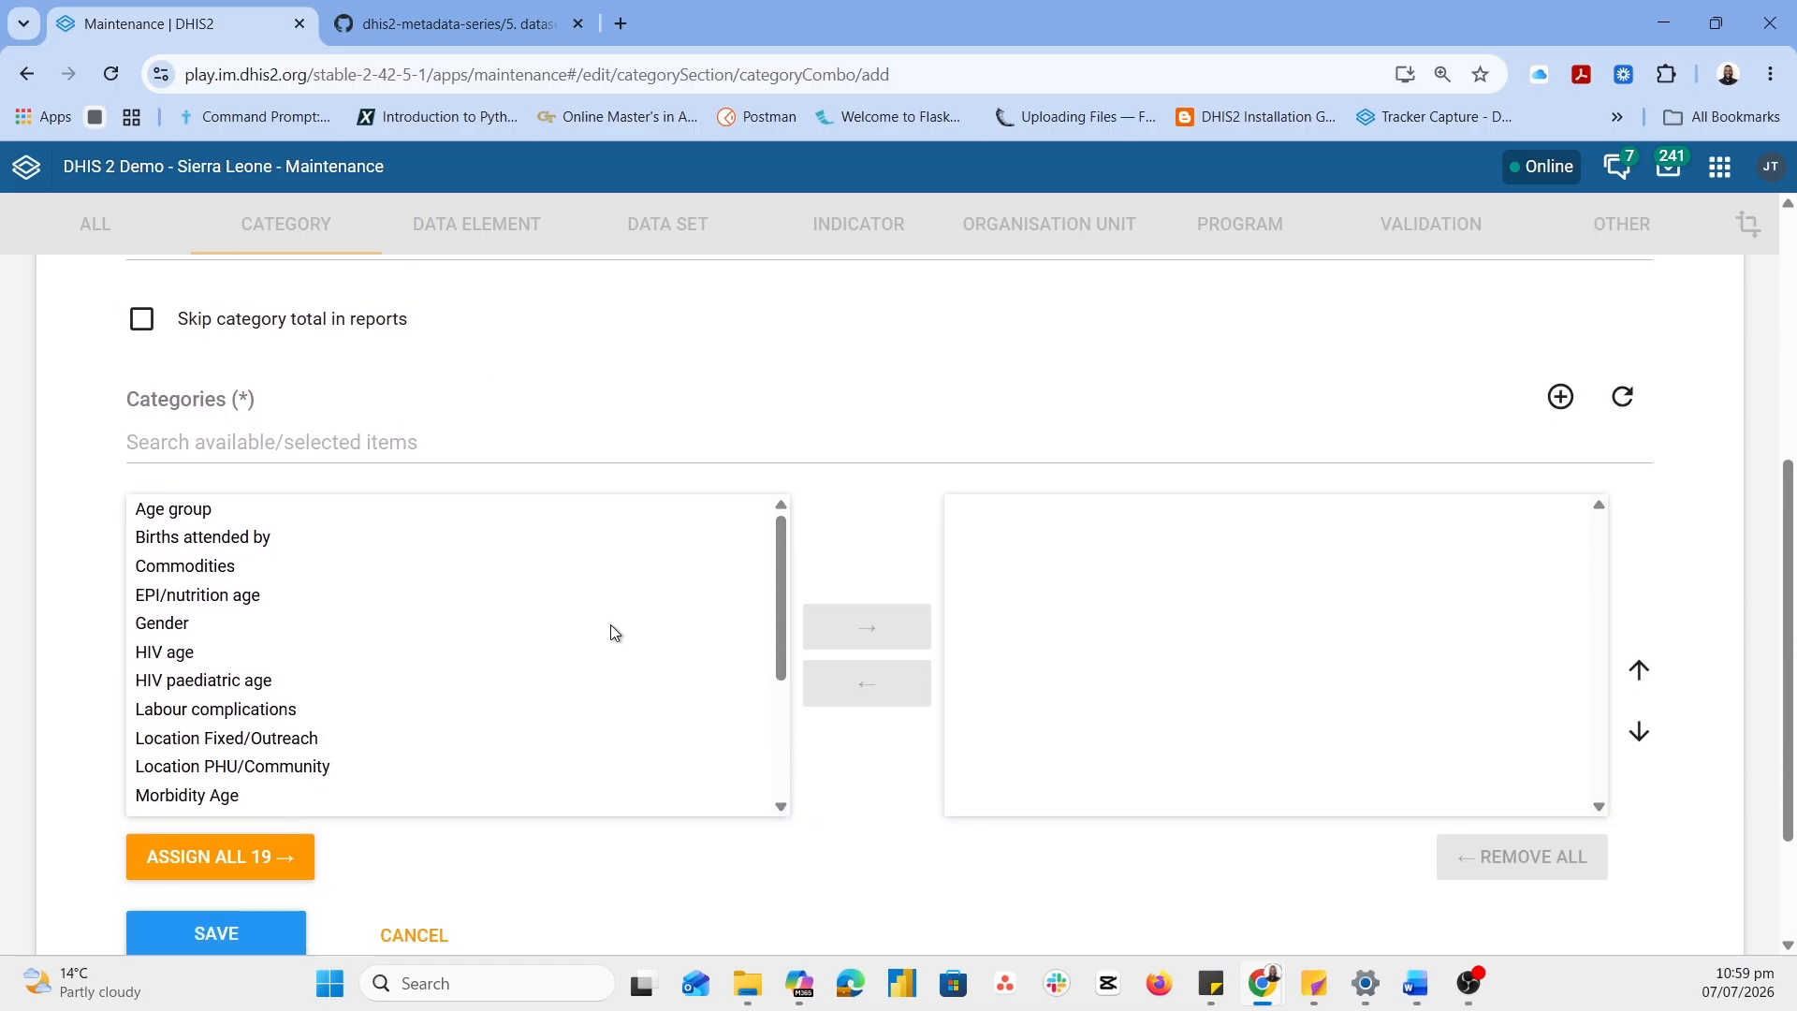
double_click(161, 508)
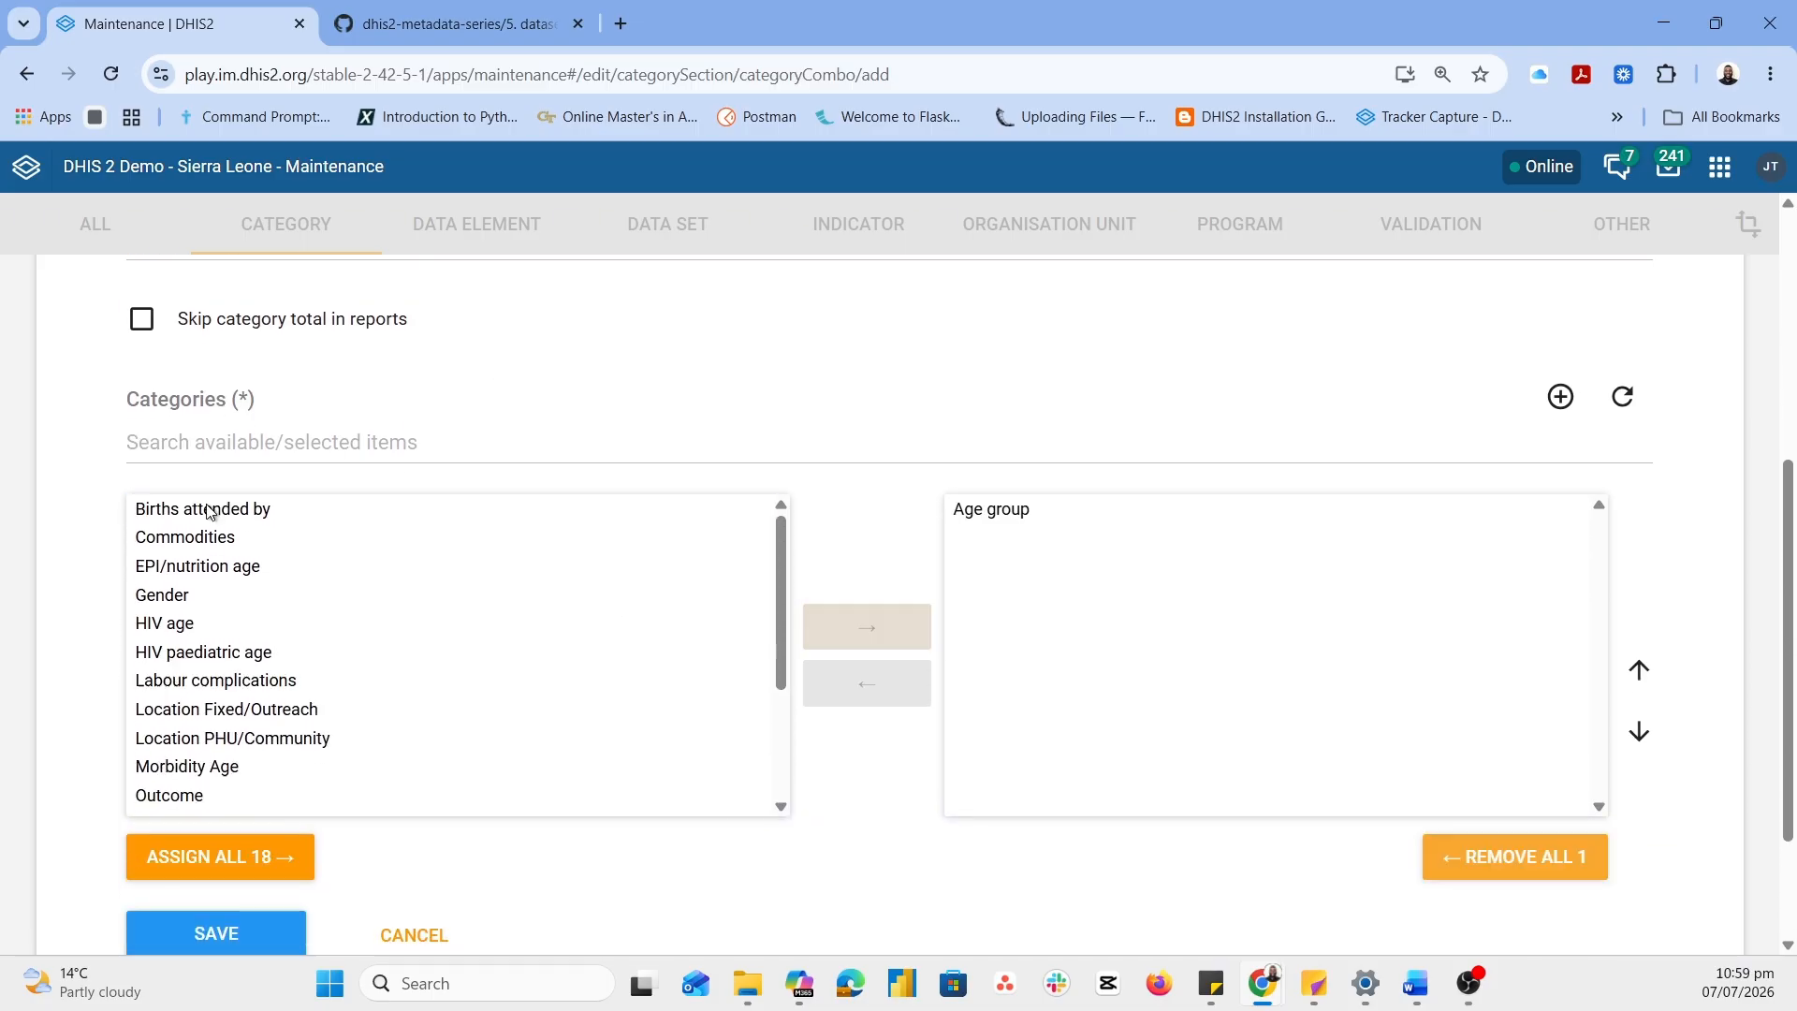
click(174, 600)
click(866, 627)
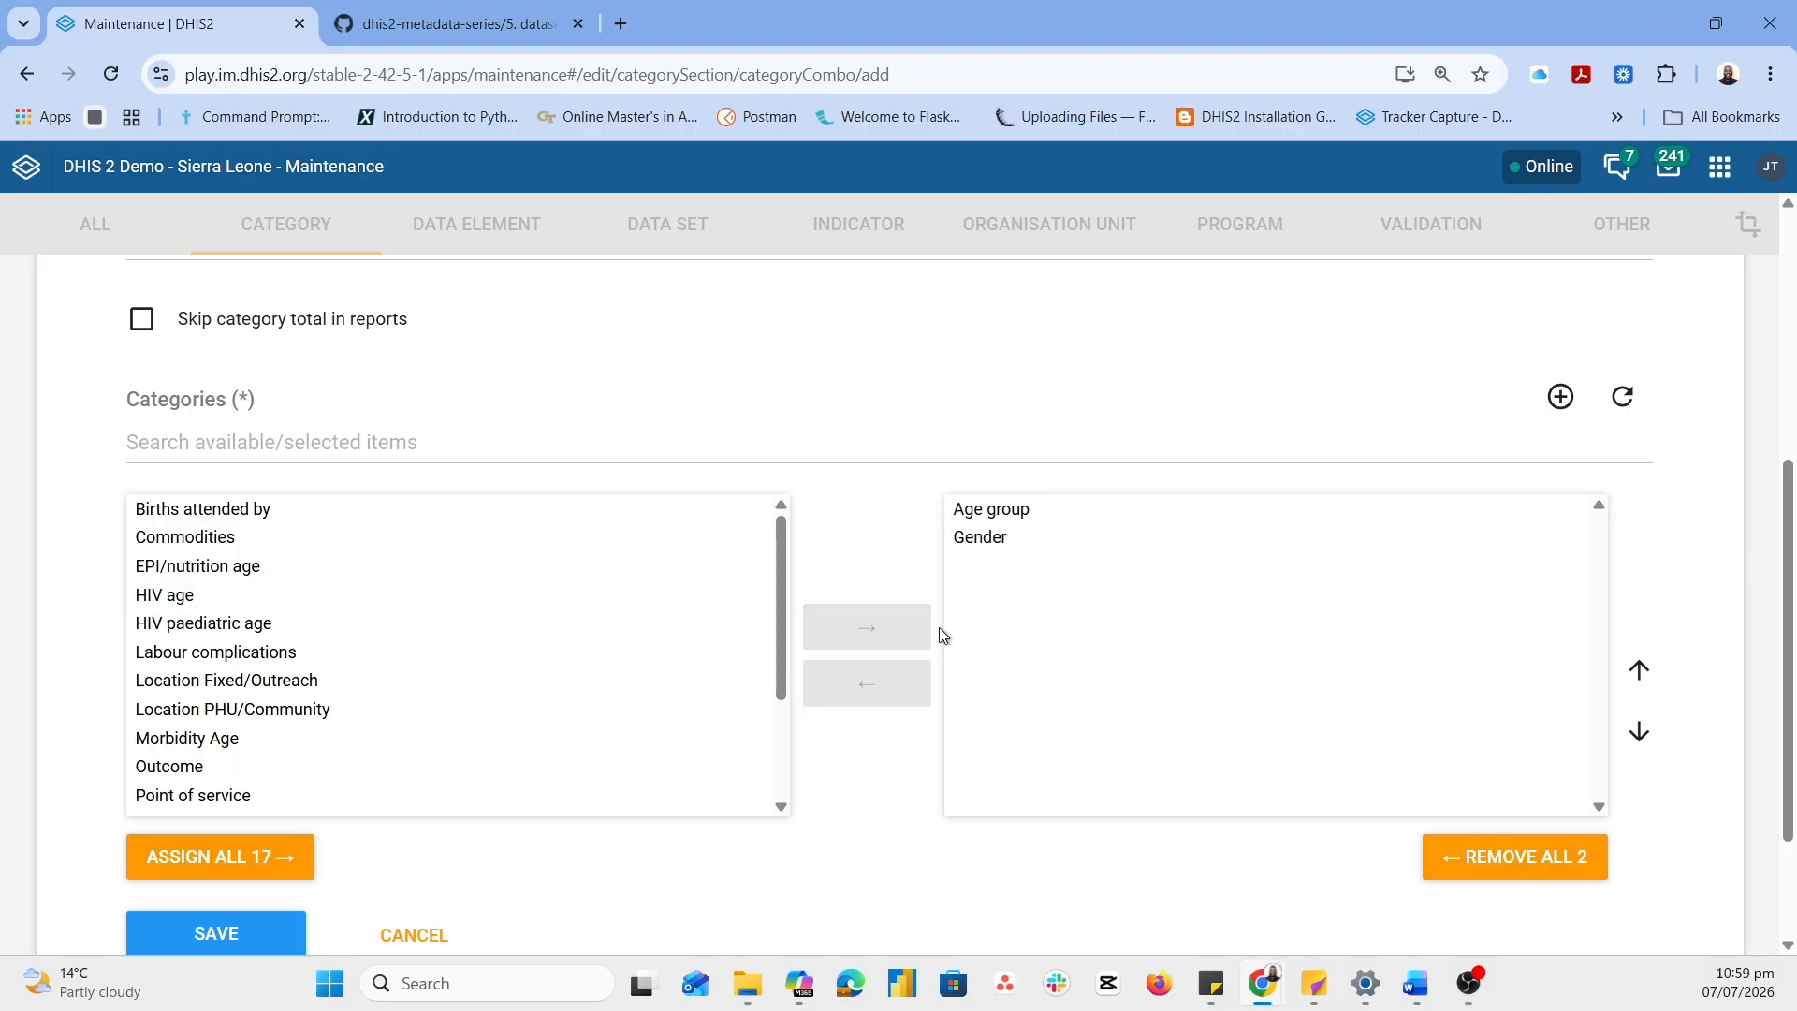
scroll(728, 608, down, 2)
scroll(728, 608, down, 2)
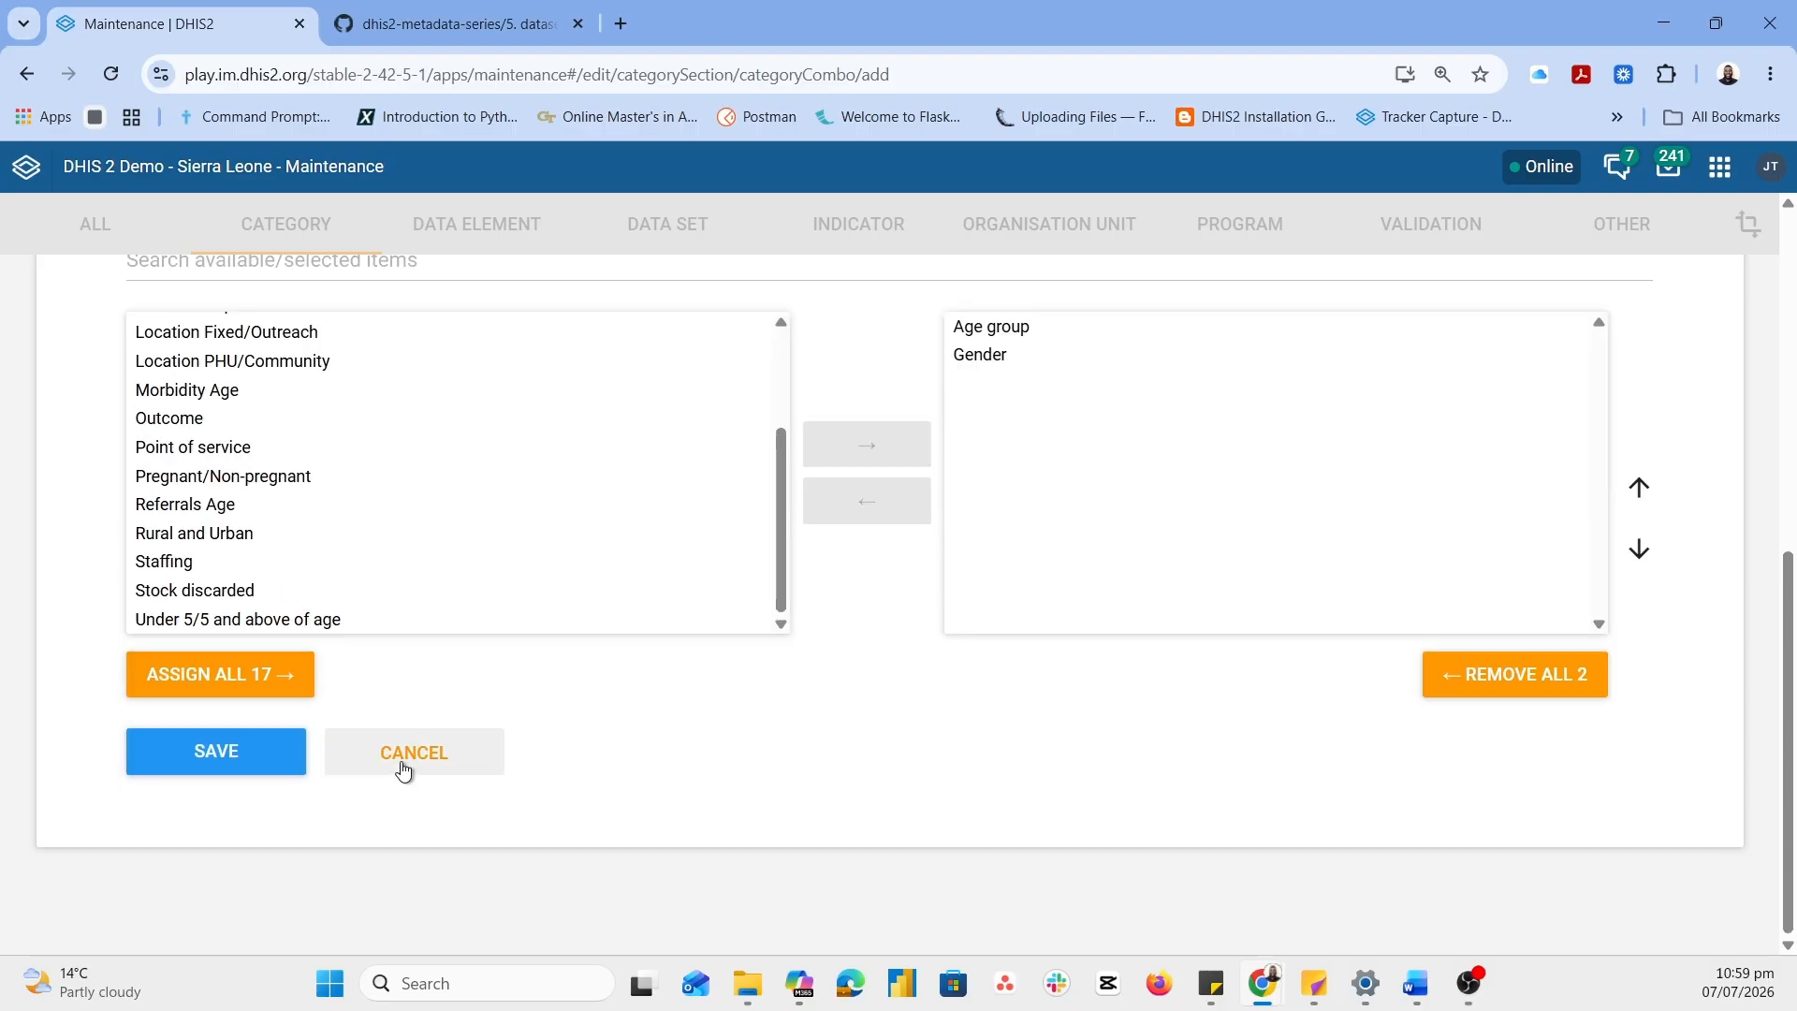
click(234, 749)
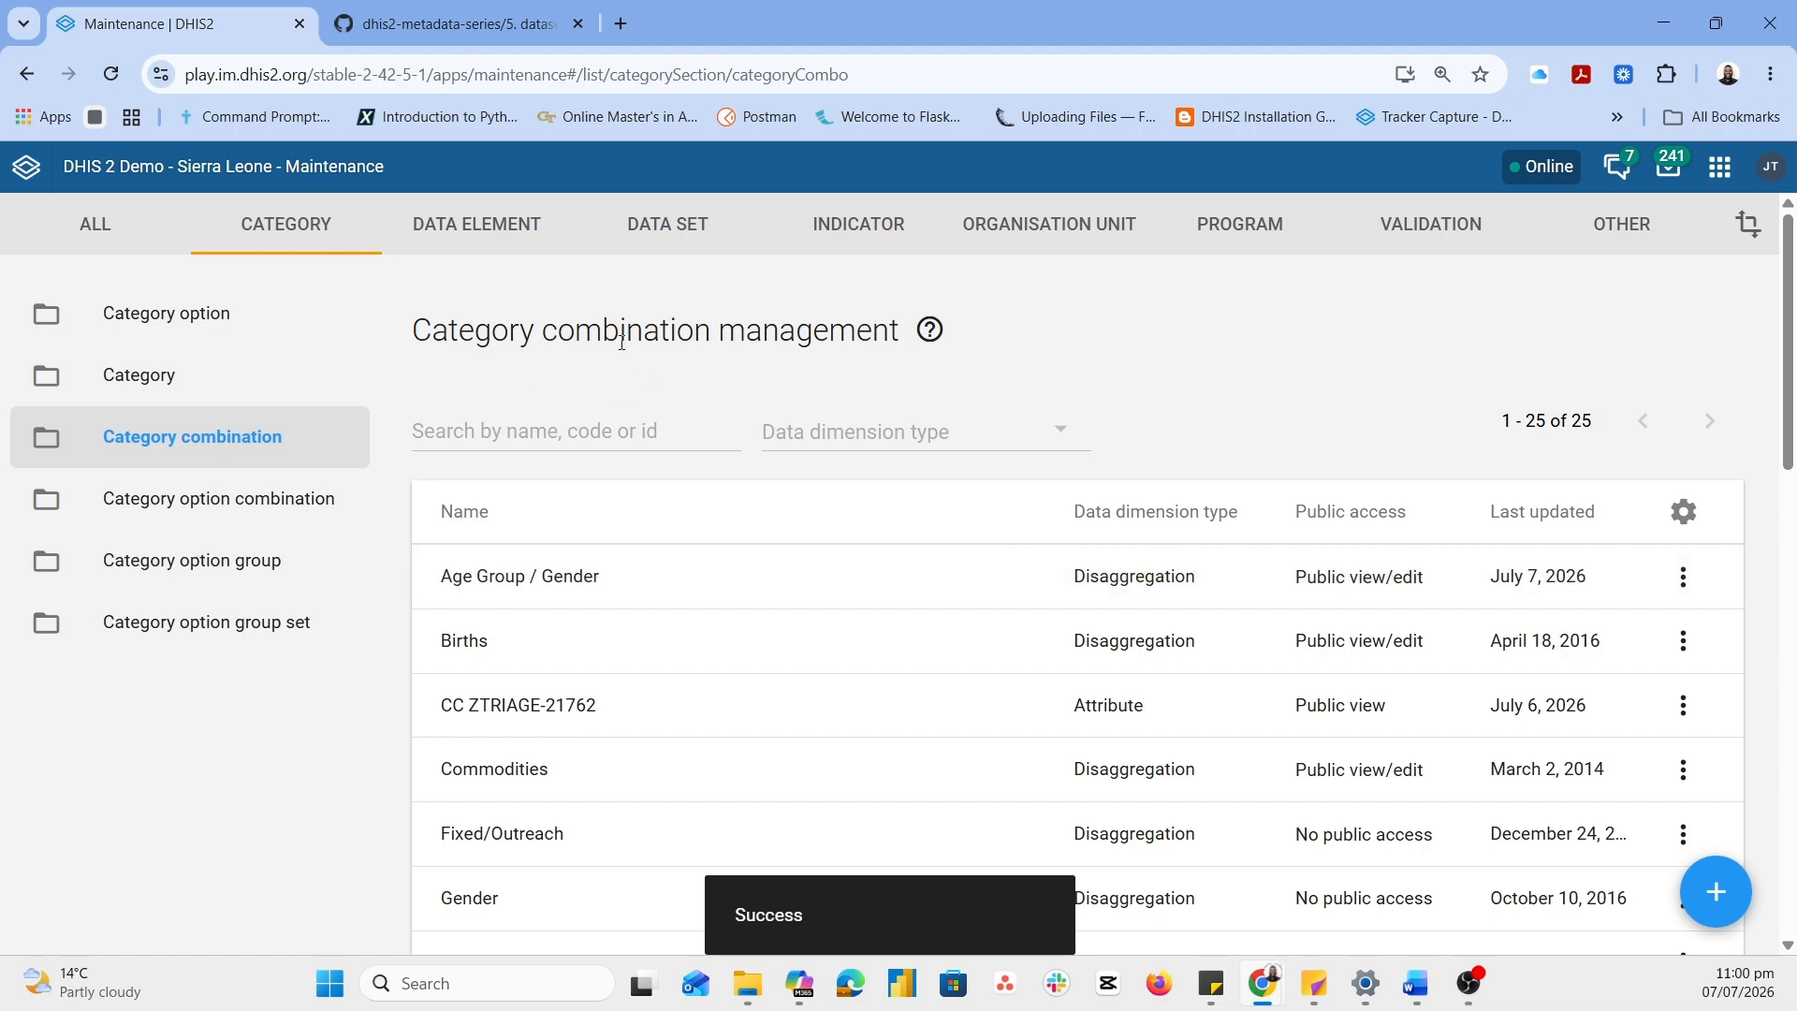
Search the data elements for "step pres" and open Step Prescription 10,000 steps/day for editing
click(488, 248)
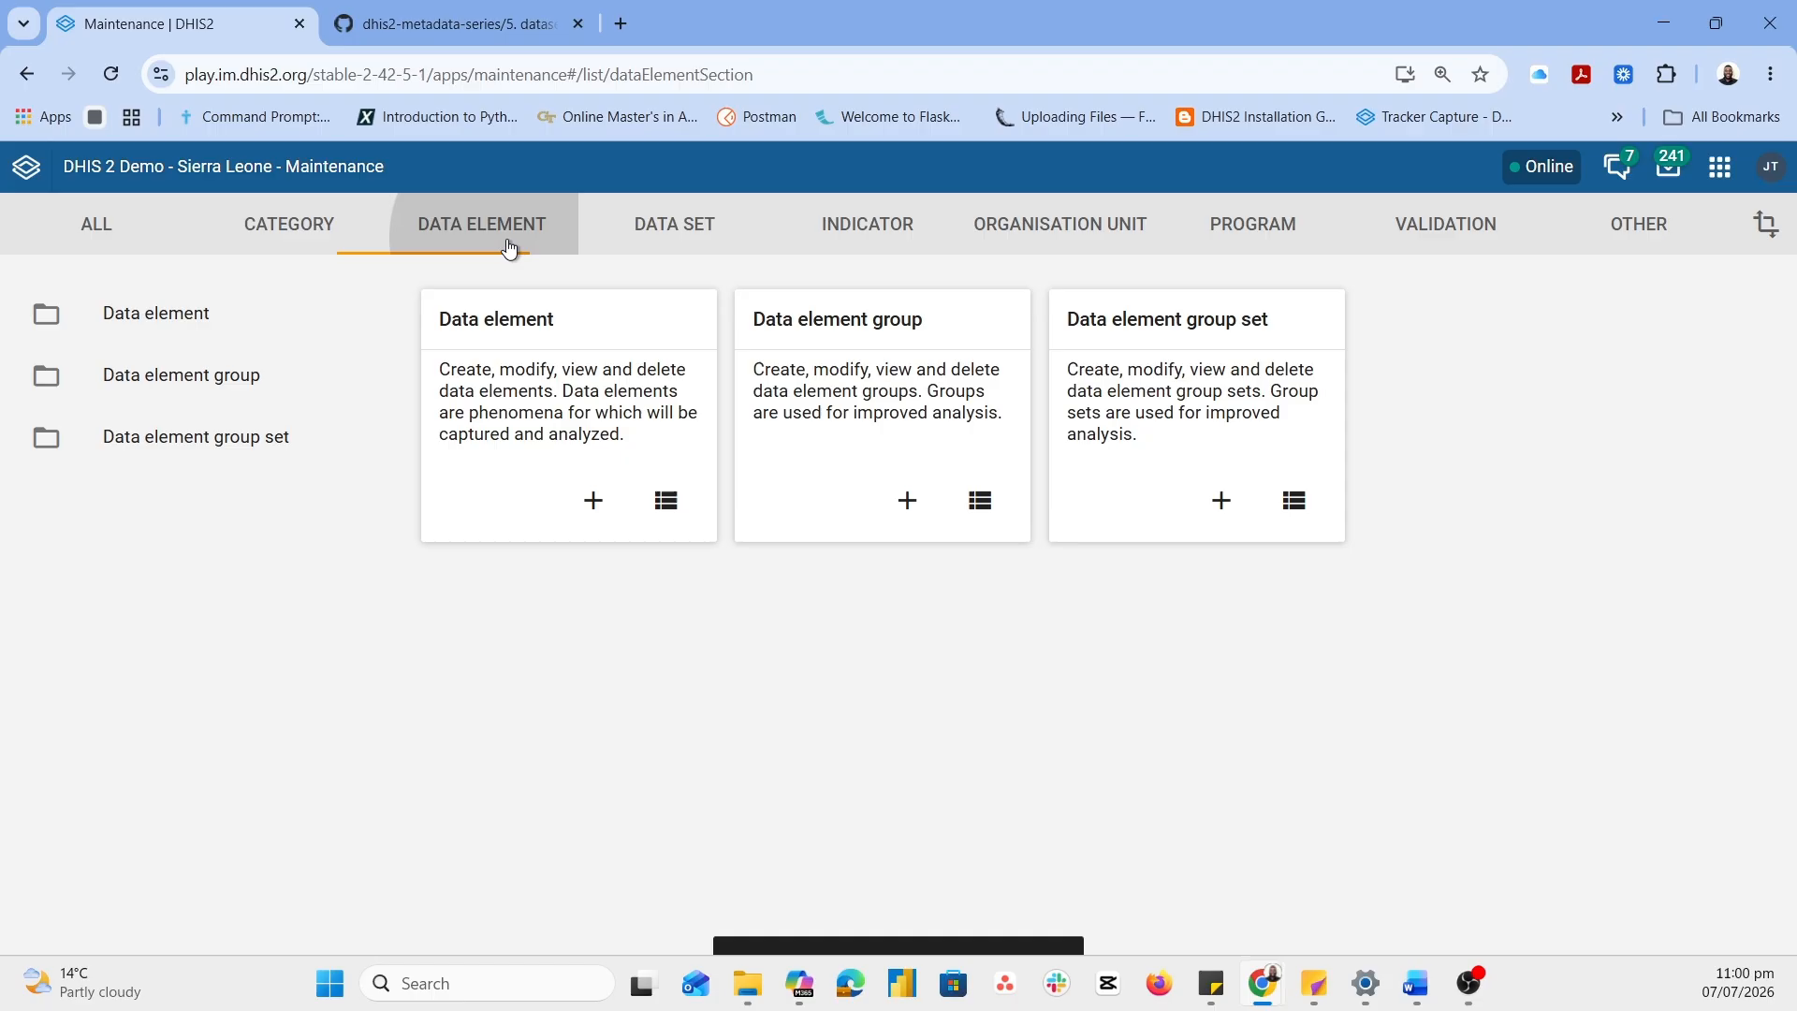
click(485, 339)
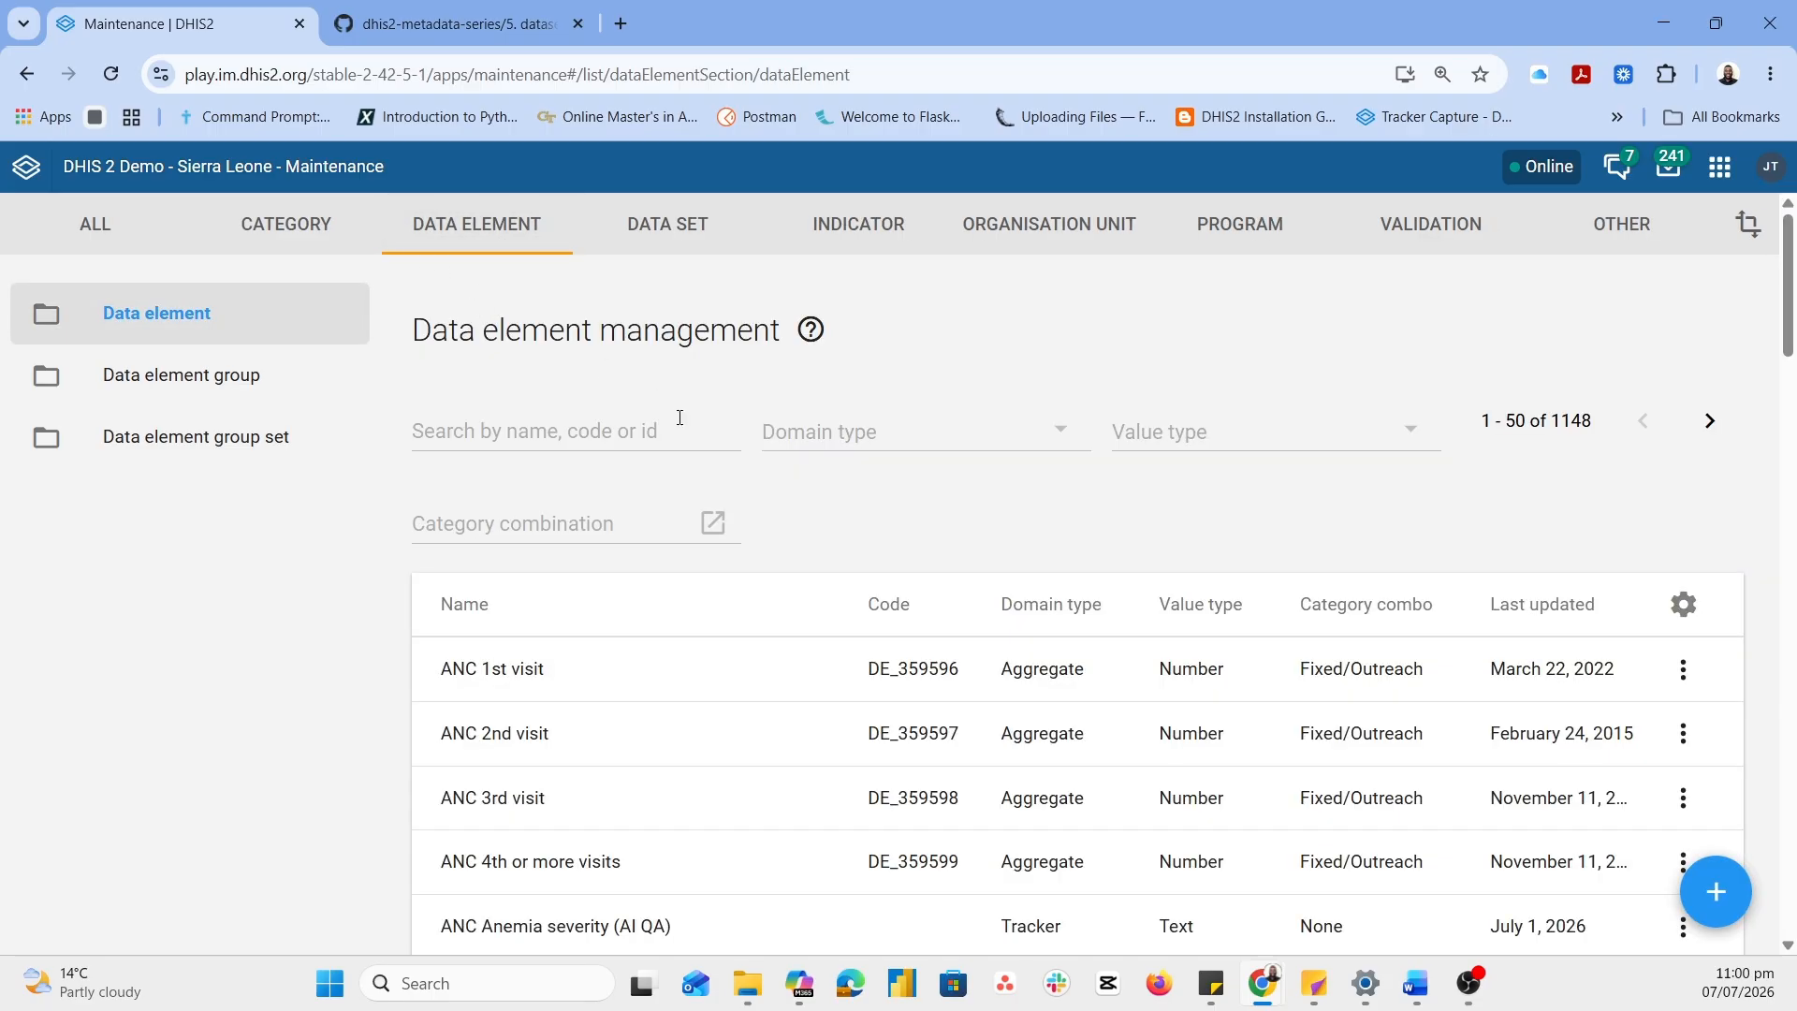
click(517, 429)
text(step)
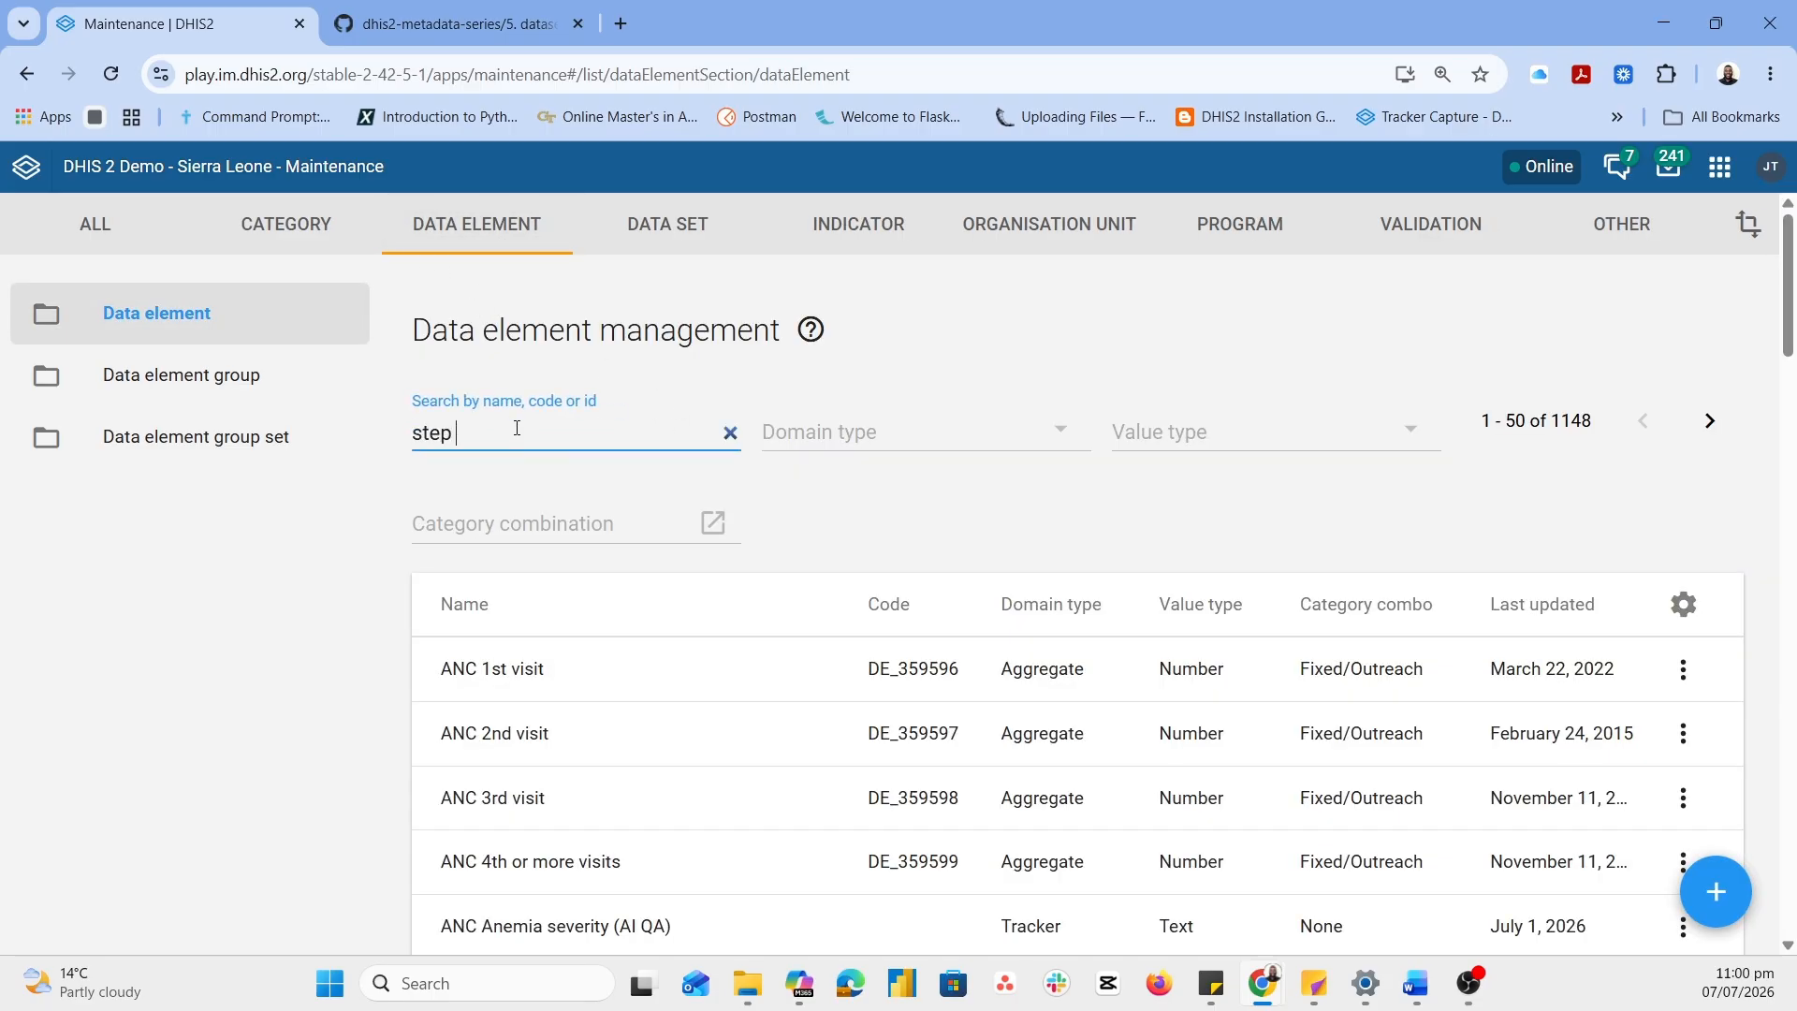
text( pres)
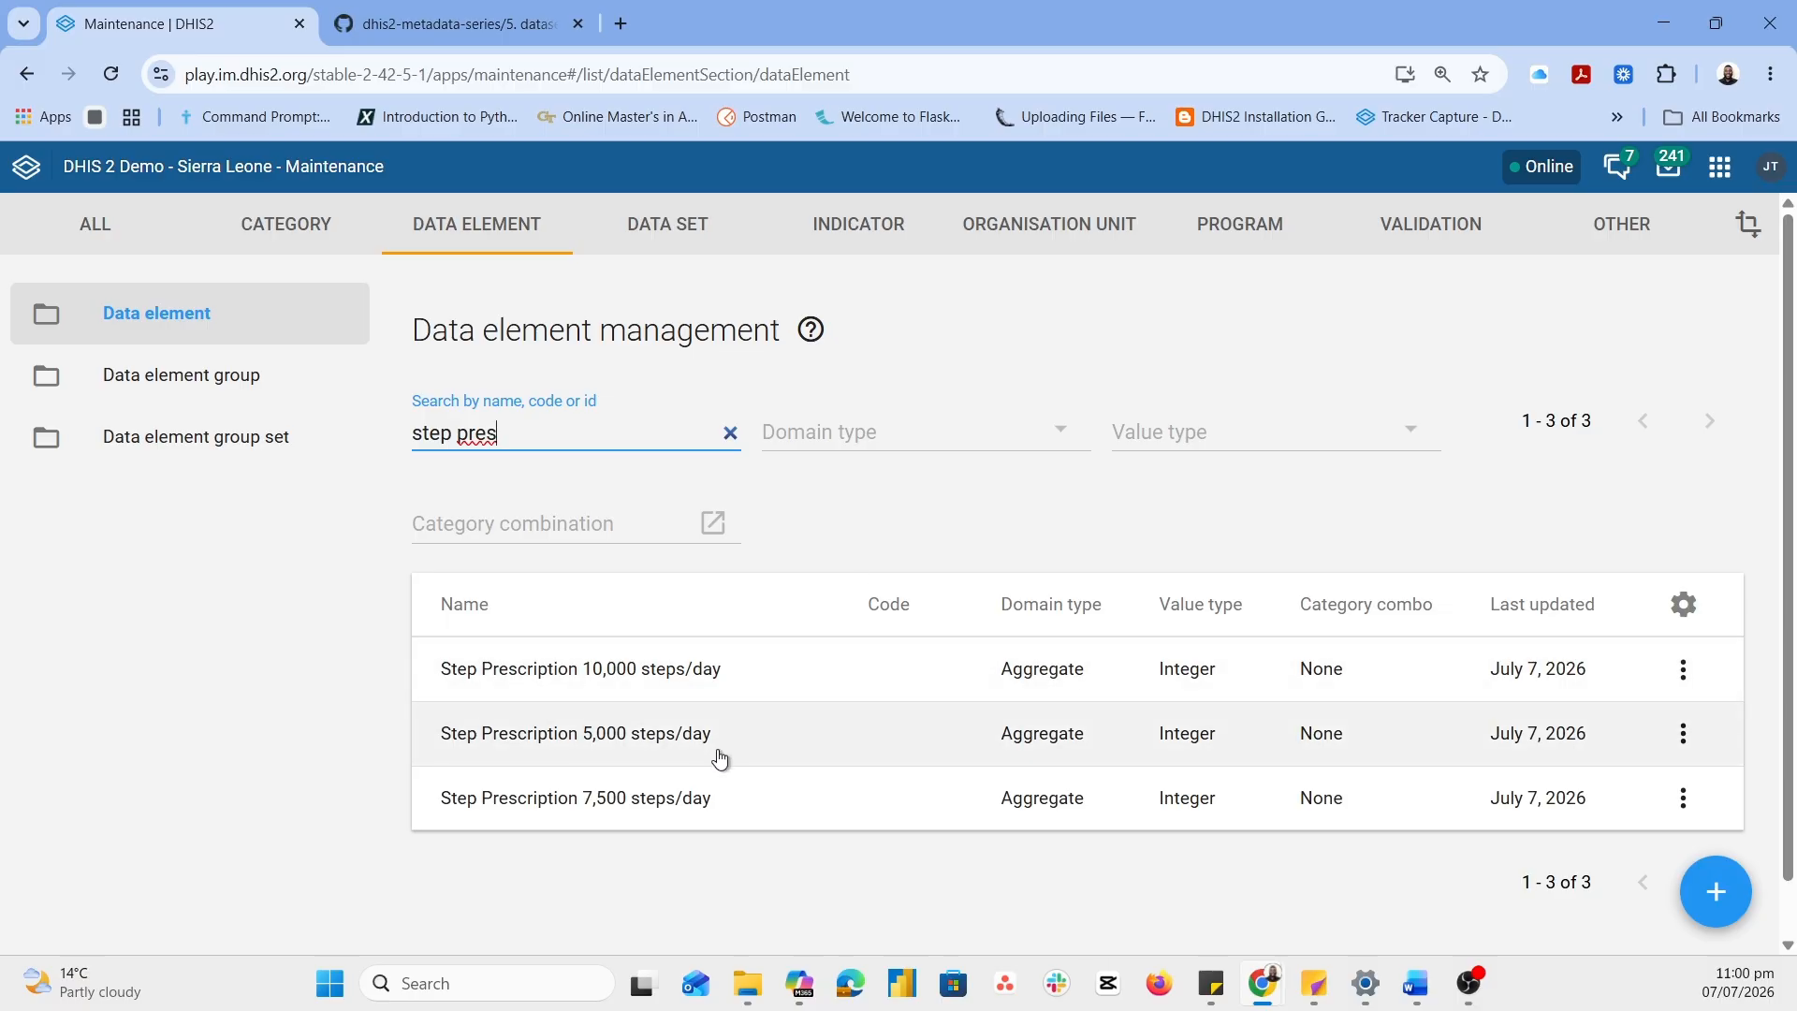
click(698, 653)
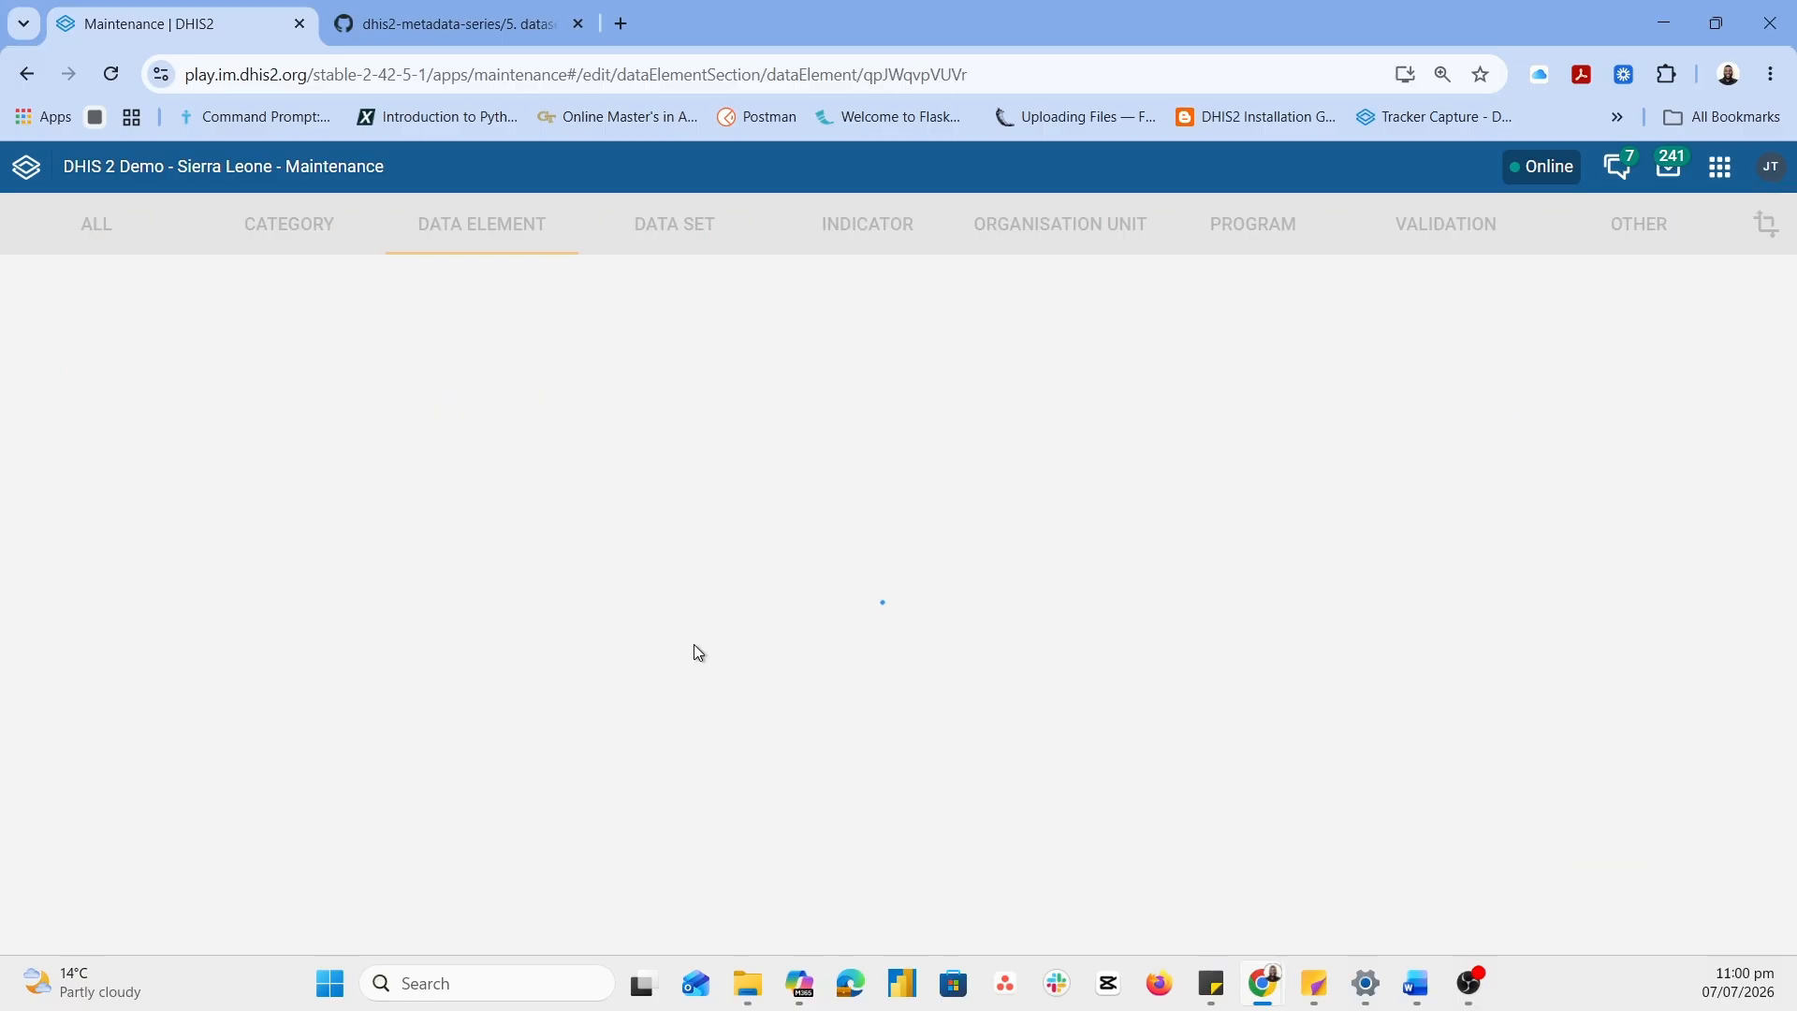
Copy the data element's name into its form name, "Step Prescription 10,000 steps/day"
click(501, 472)
key(ctrl+a)
key(ctrl+c)
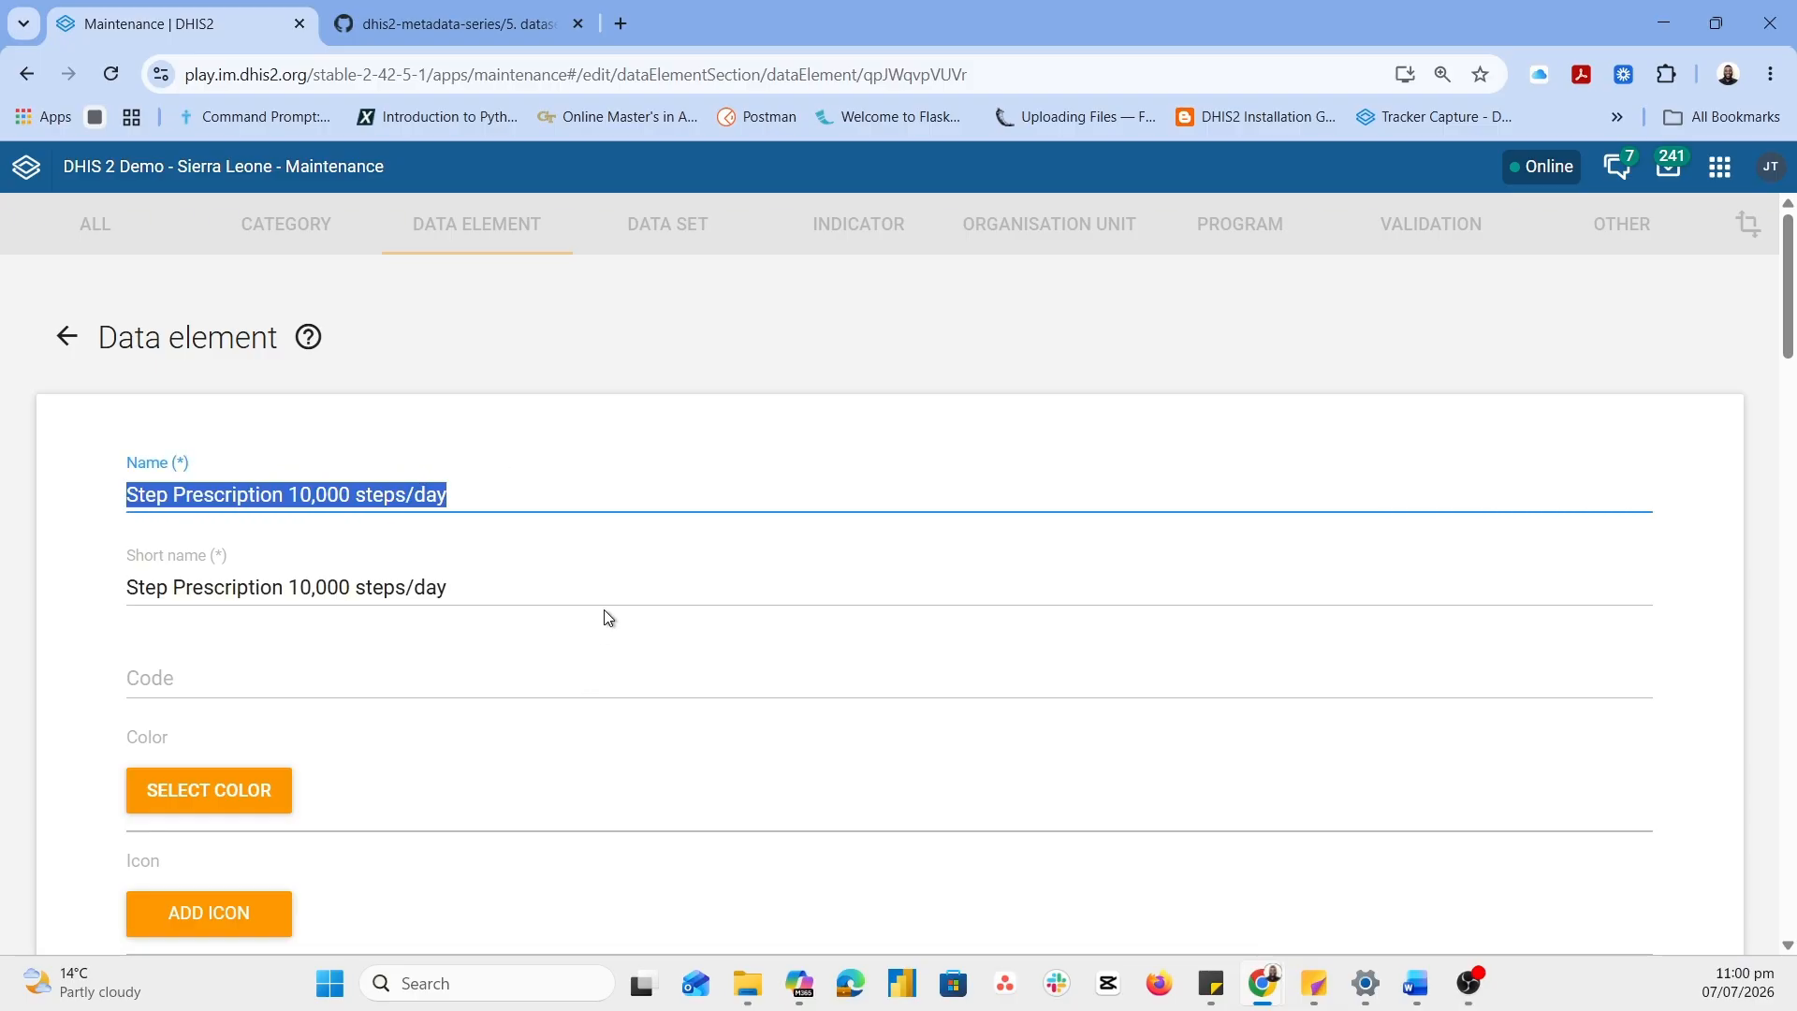
click(534, 566)
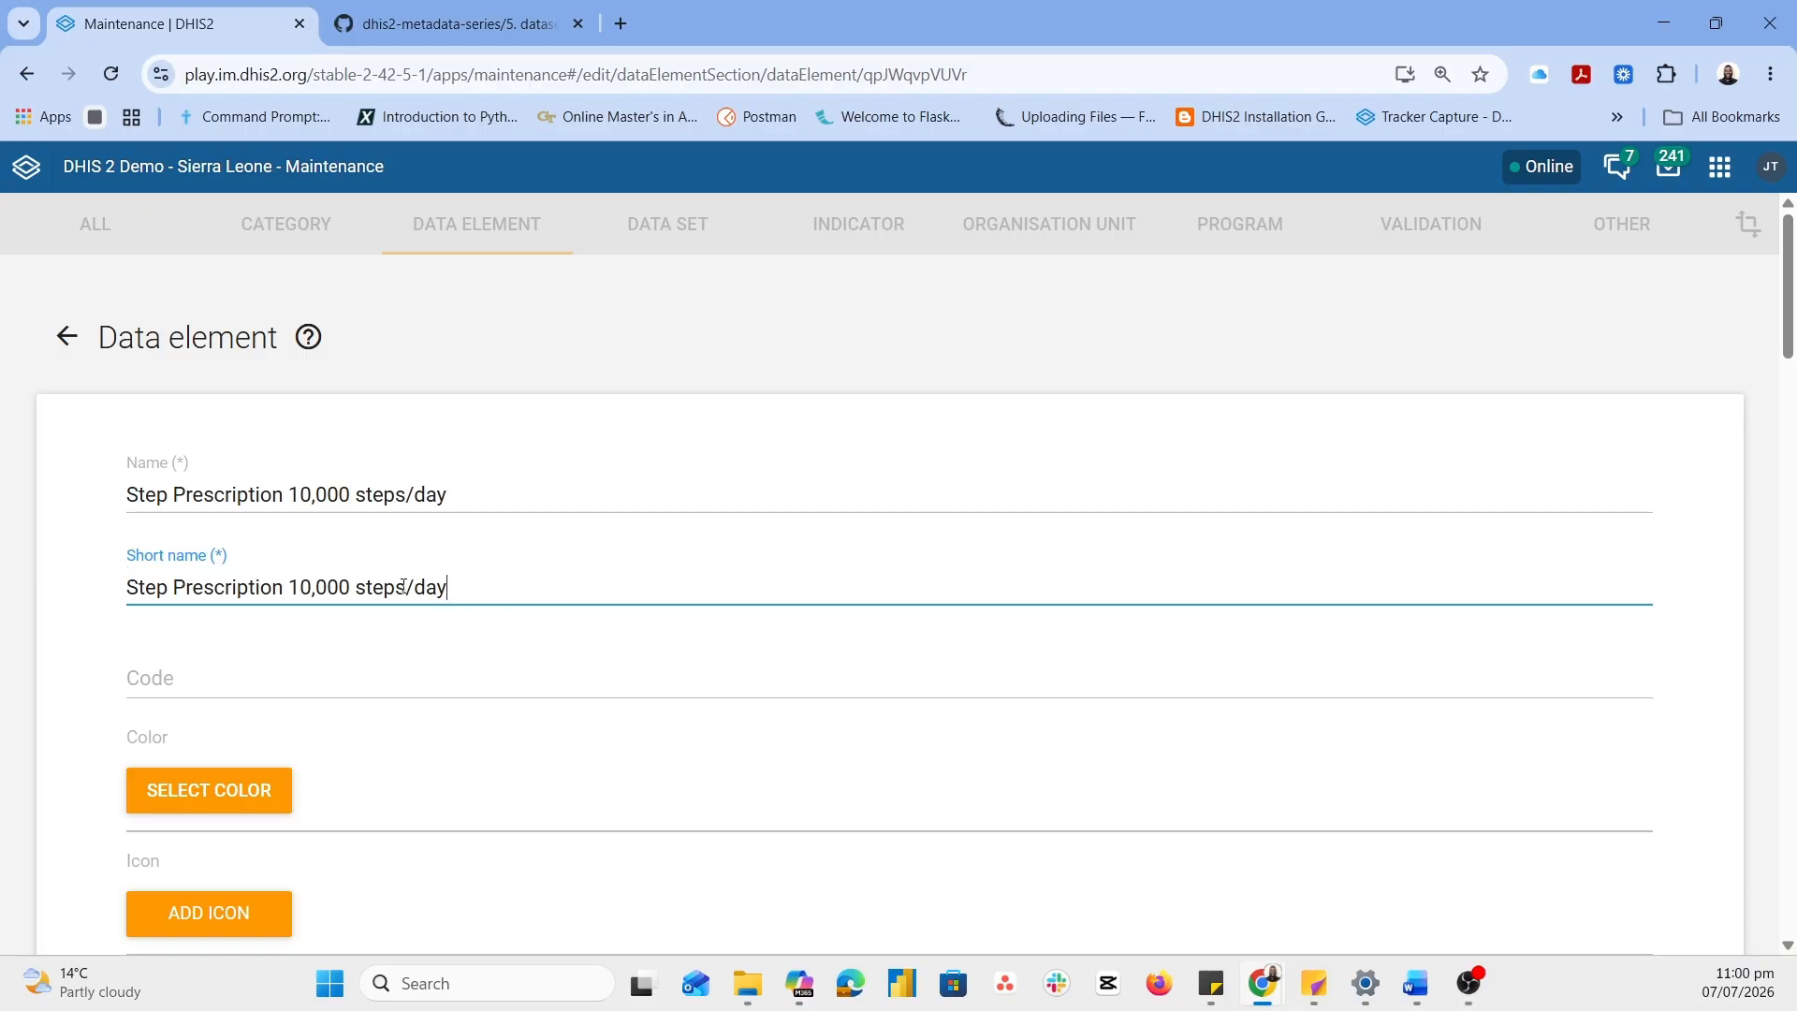
scroll(402, 586, down, 3)
scroll(402, 587, up, 2)
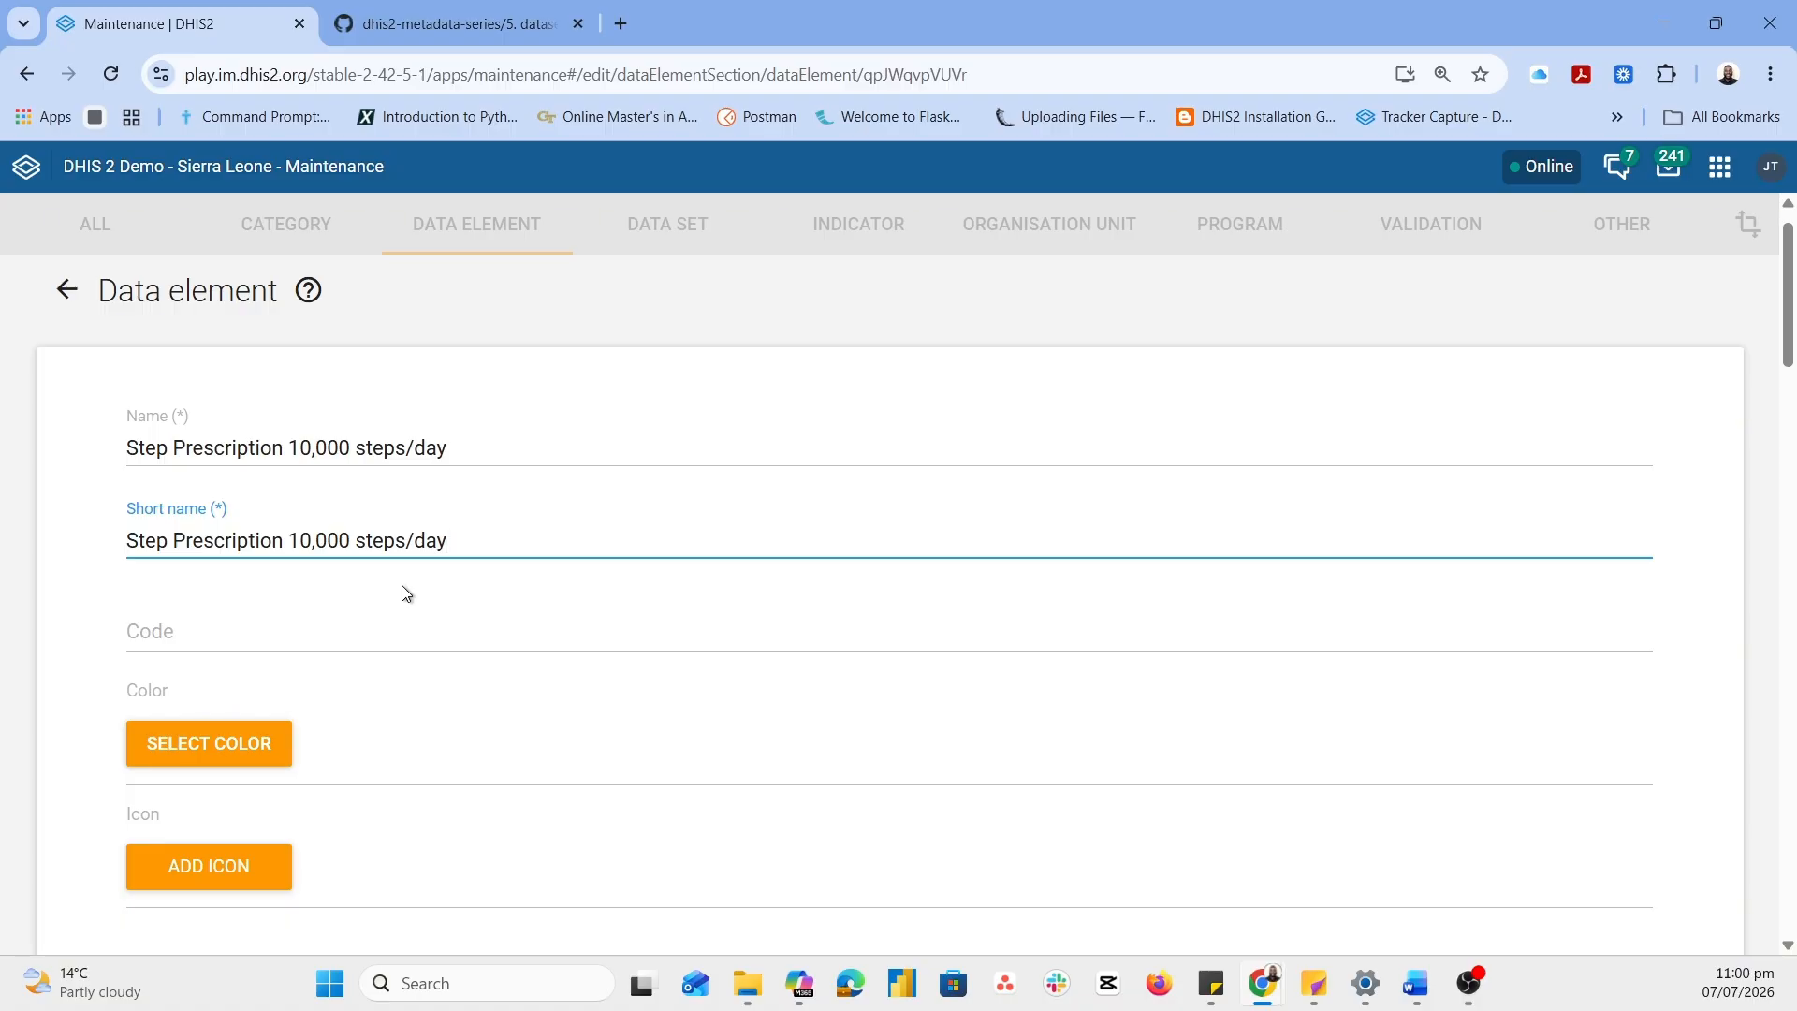
scroll(401, 586, down, 6)
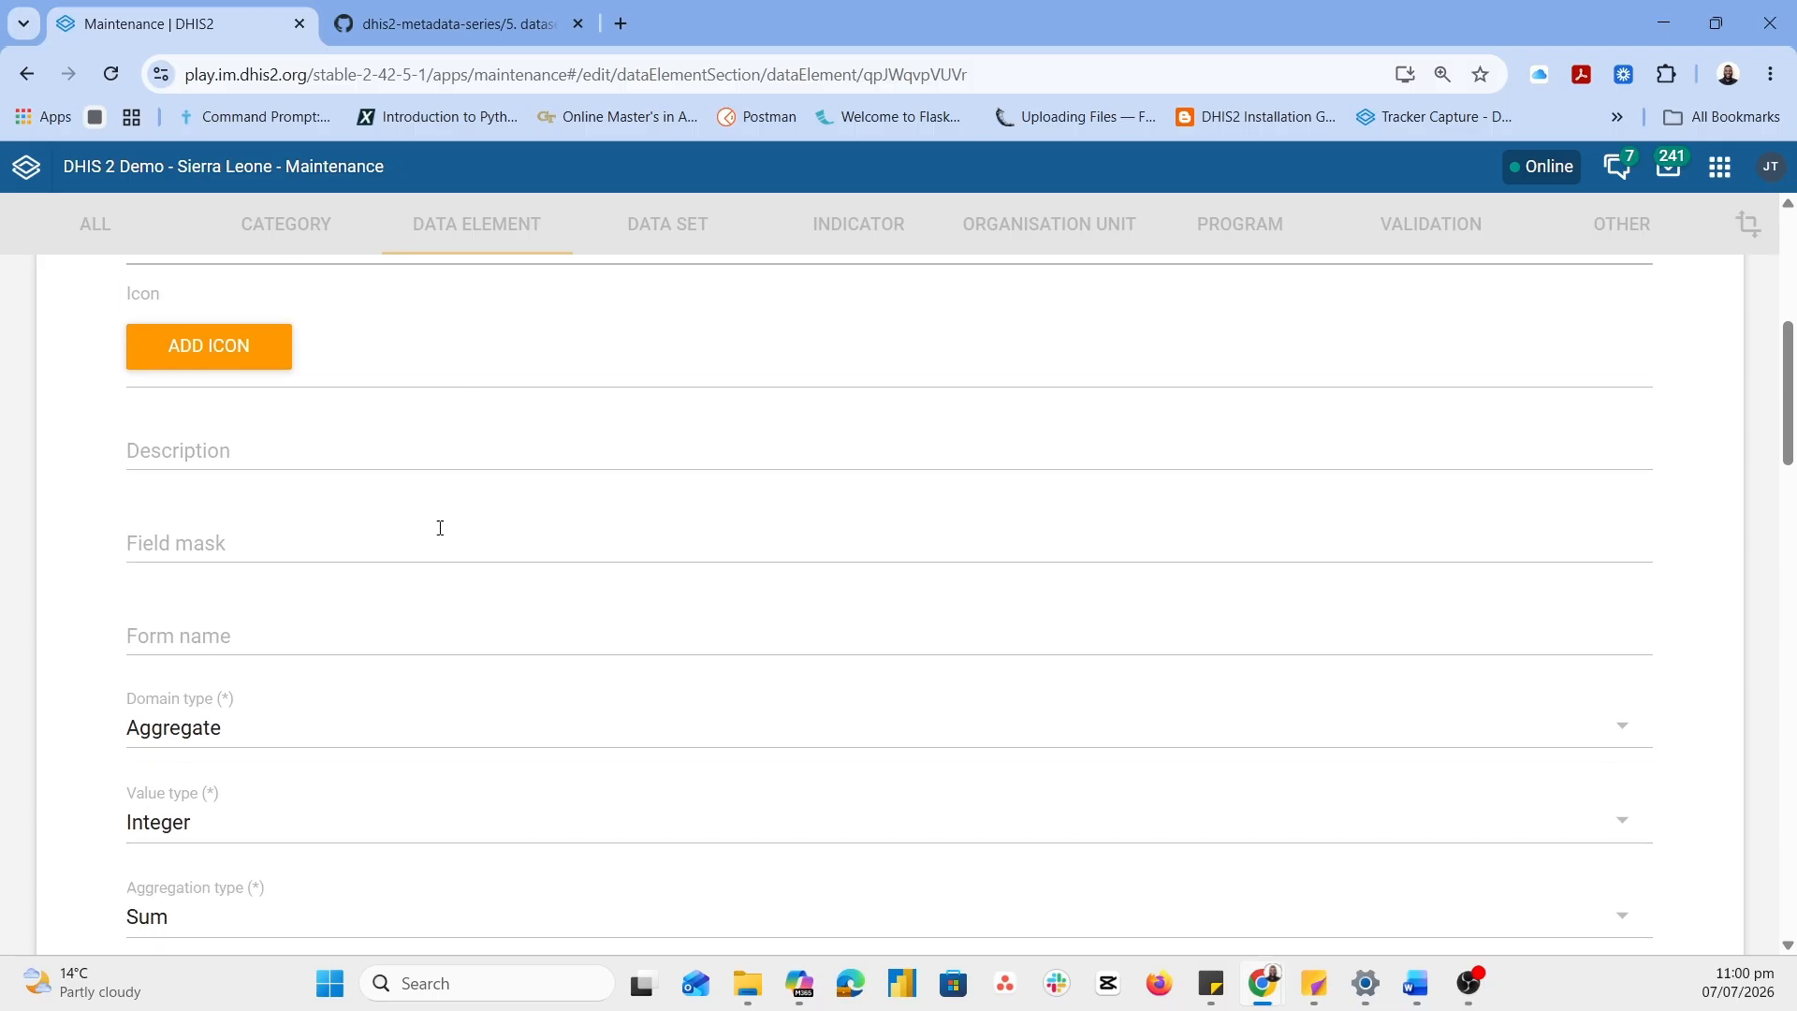
click(175, 631)
scroll(665, 603, down, 3)
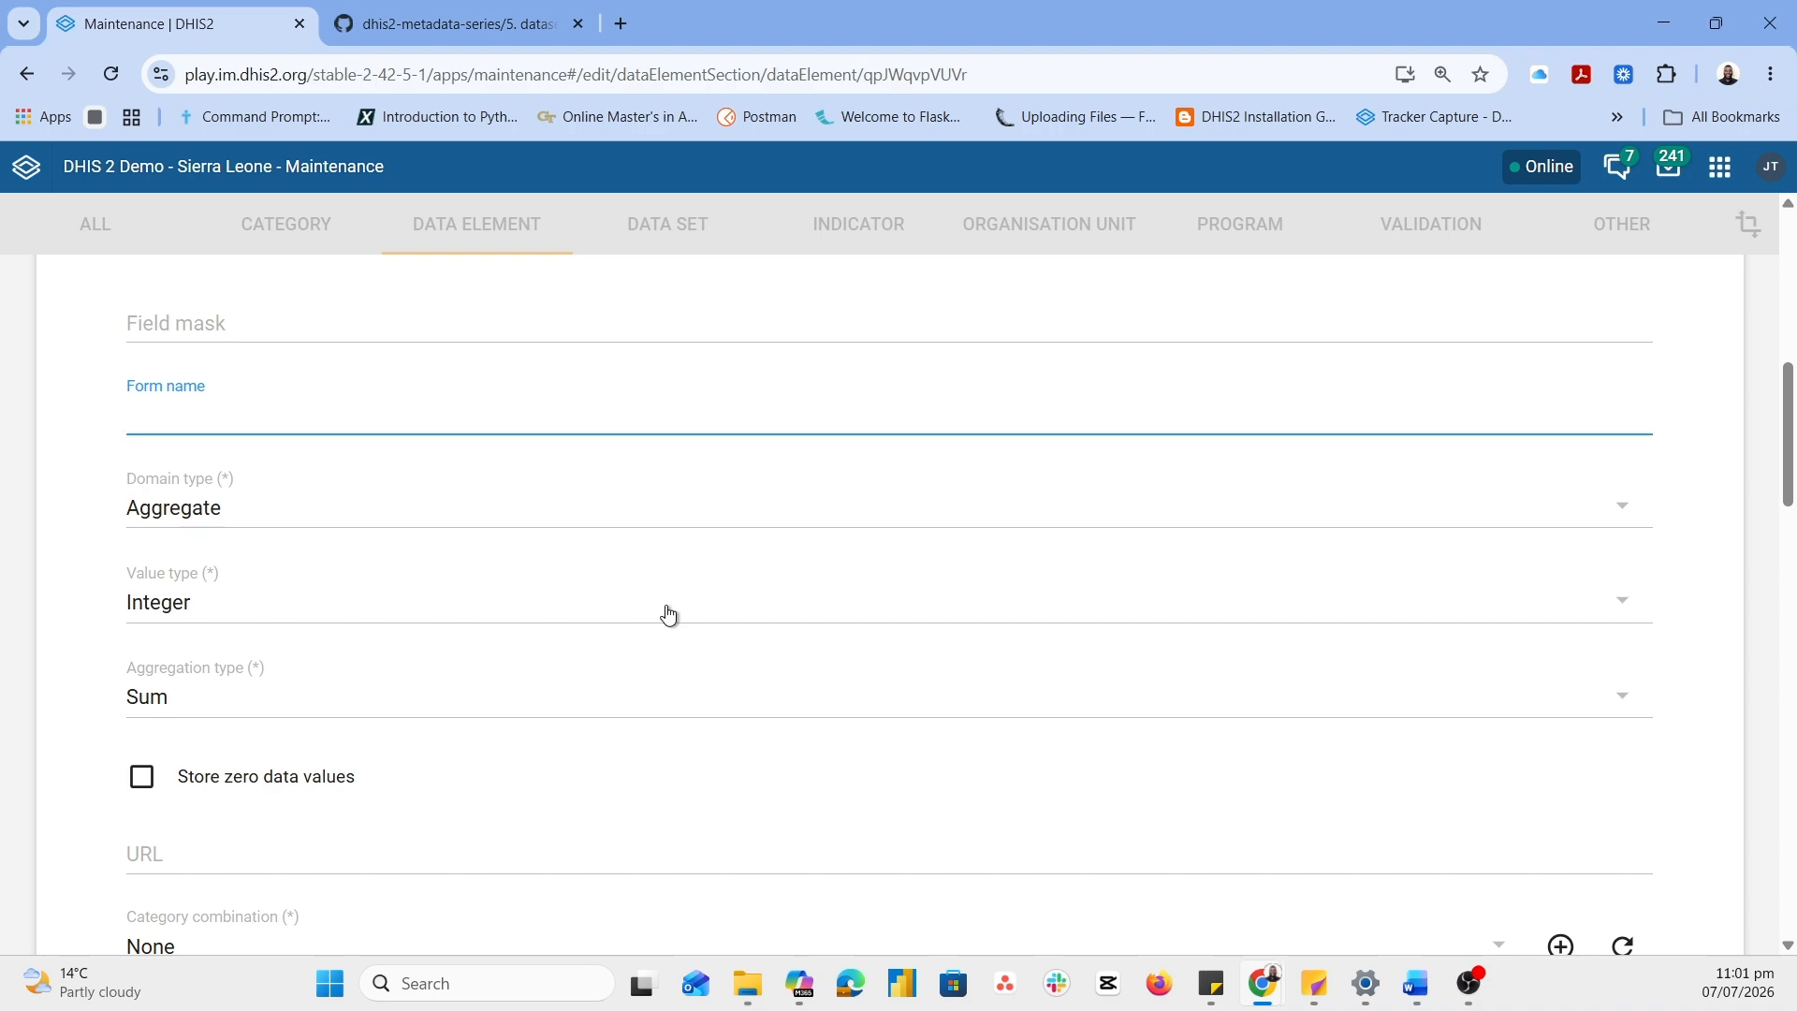
key(ctrl+v)
scroll(519, 510, down, 2)
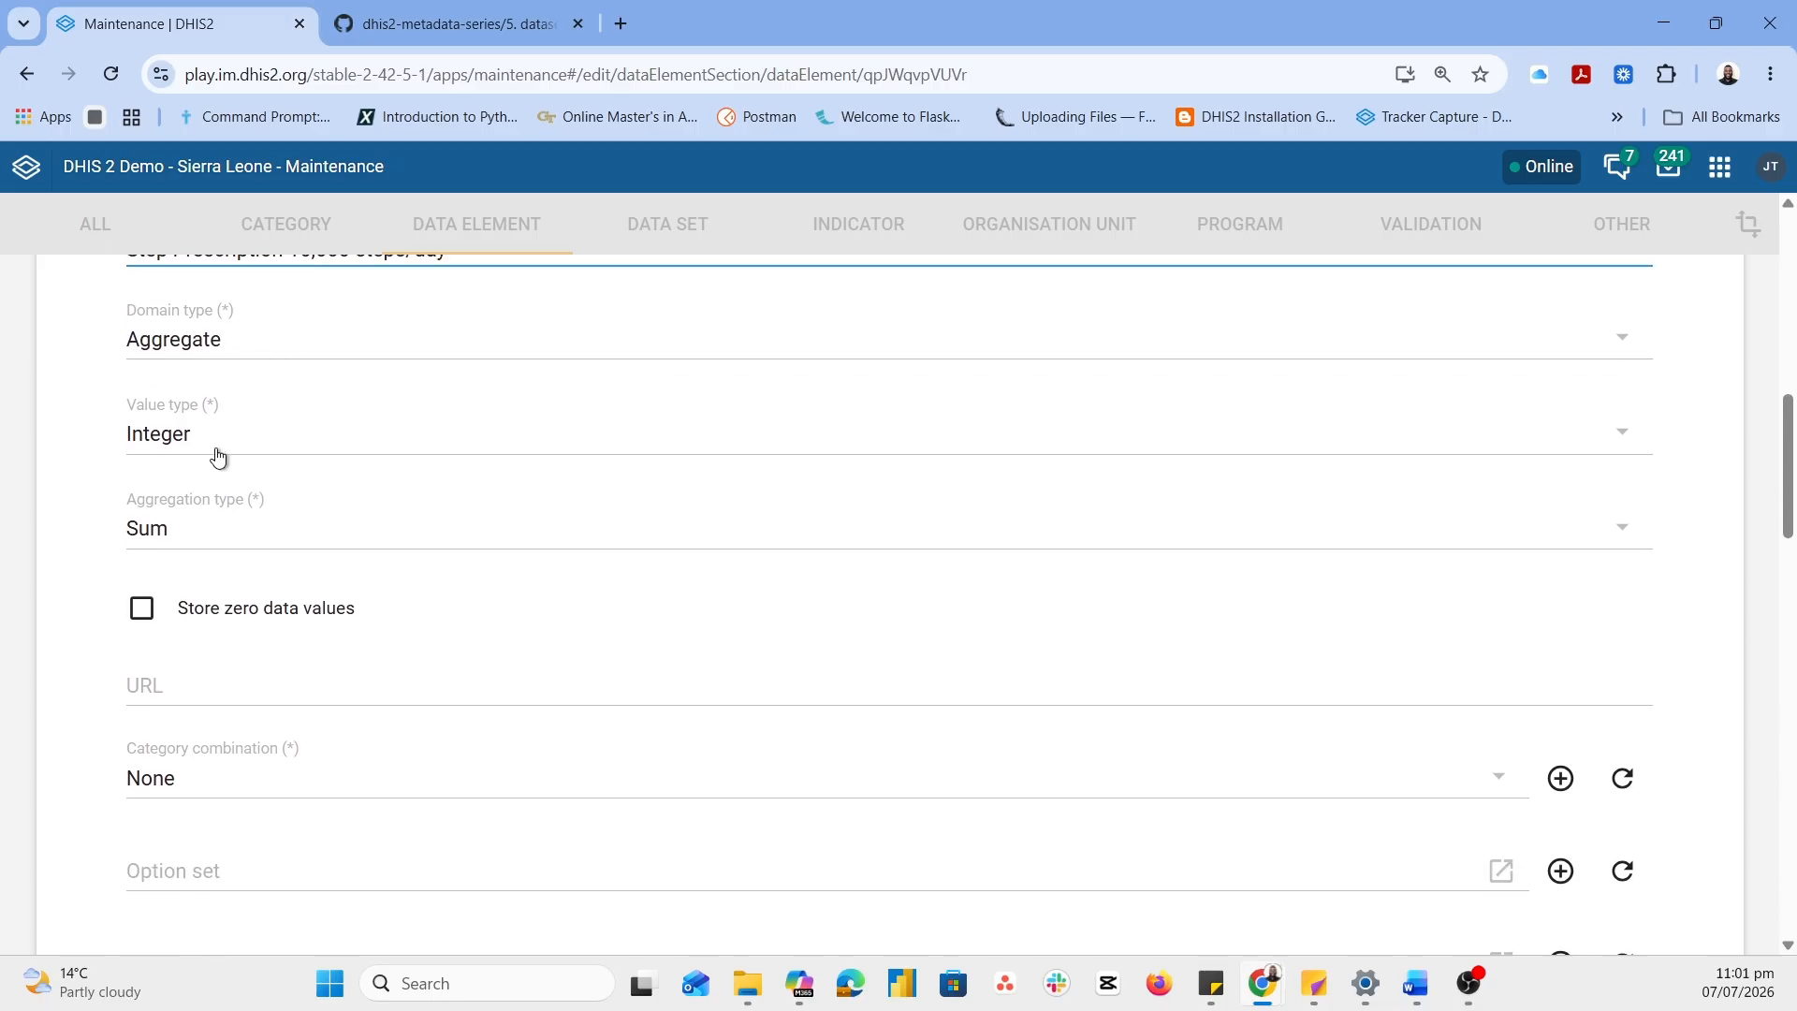
Set the value type of the Step Prescription 10,000 steps/day data element to Number
click(175, 443)
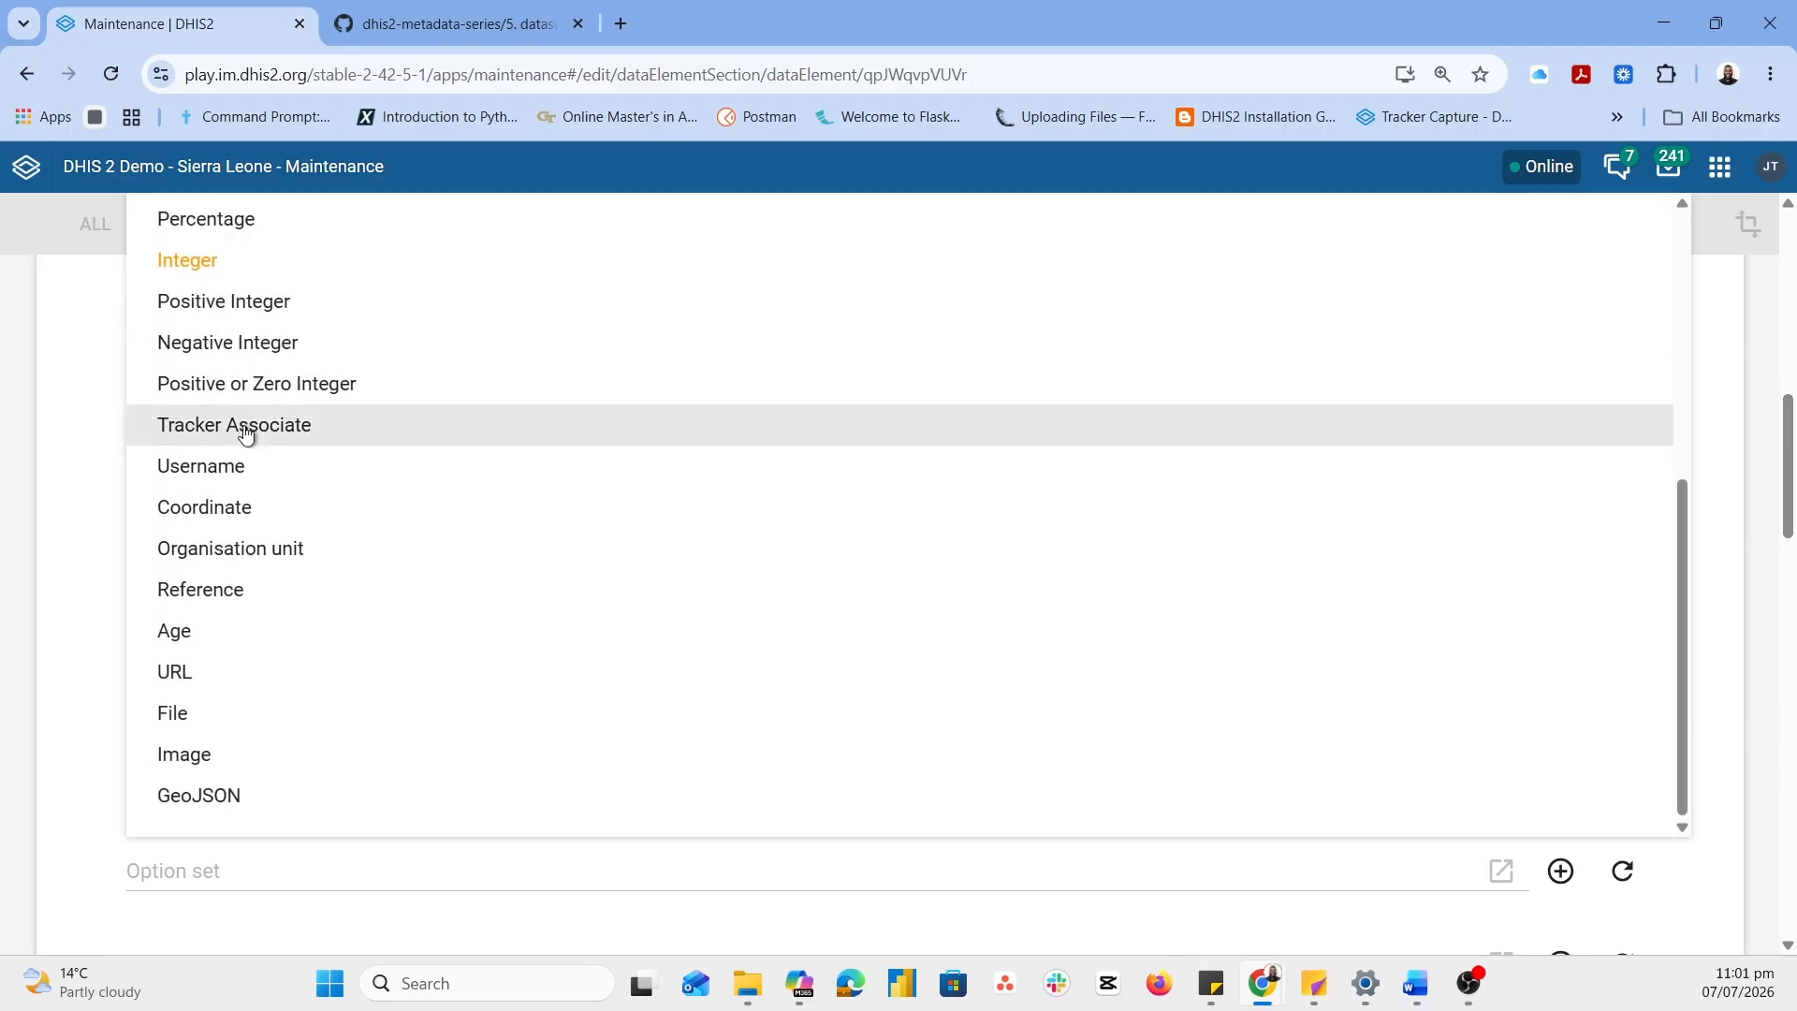
scroll(240, 429, up, 2)
click(196, 329)
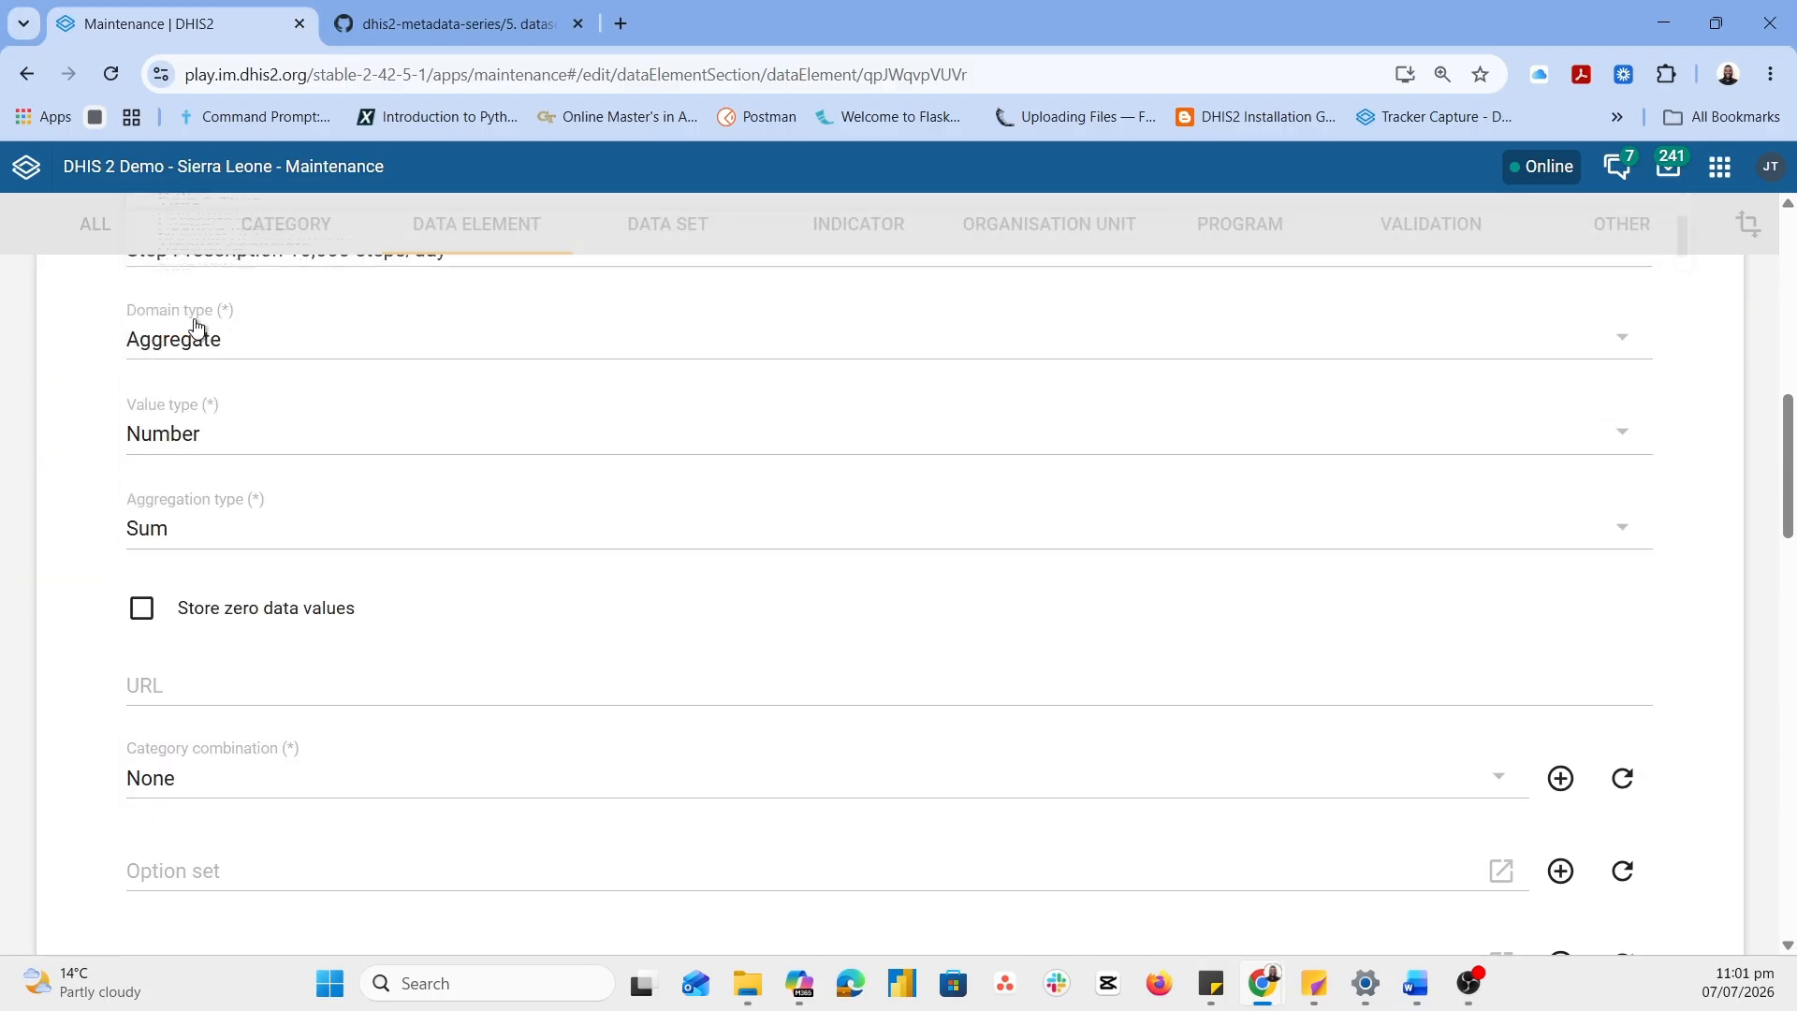
Assign the Age Group / Gender category combination to Step Prescription 10,000 steps/day and save the data element
scroll(378, 631, down, 2)
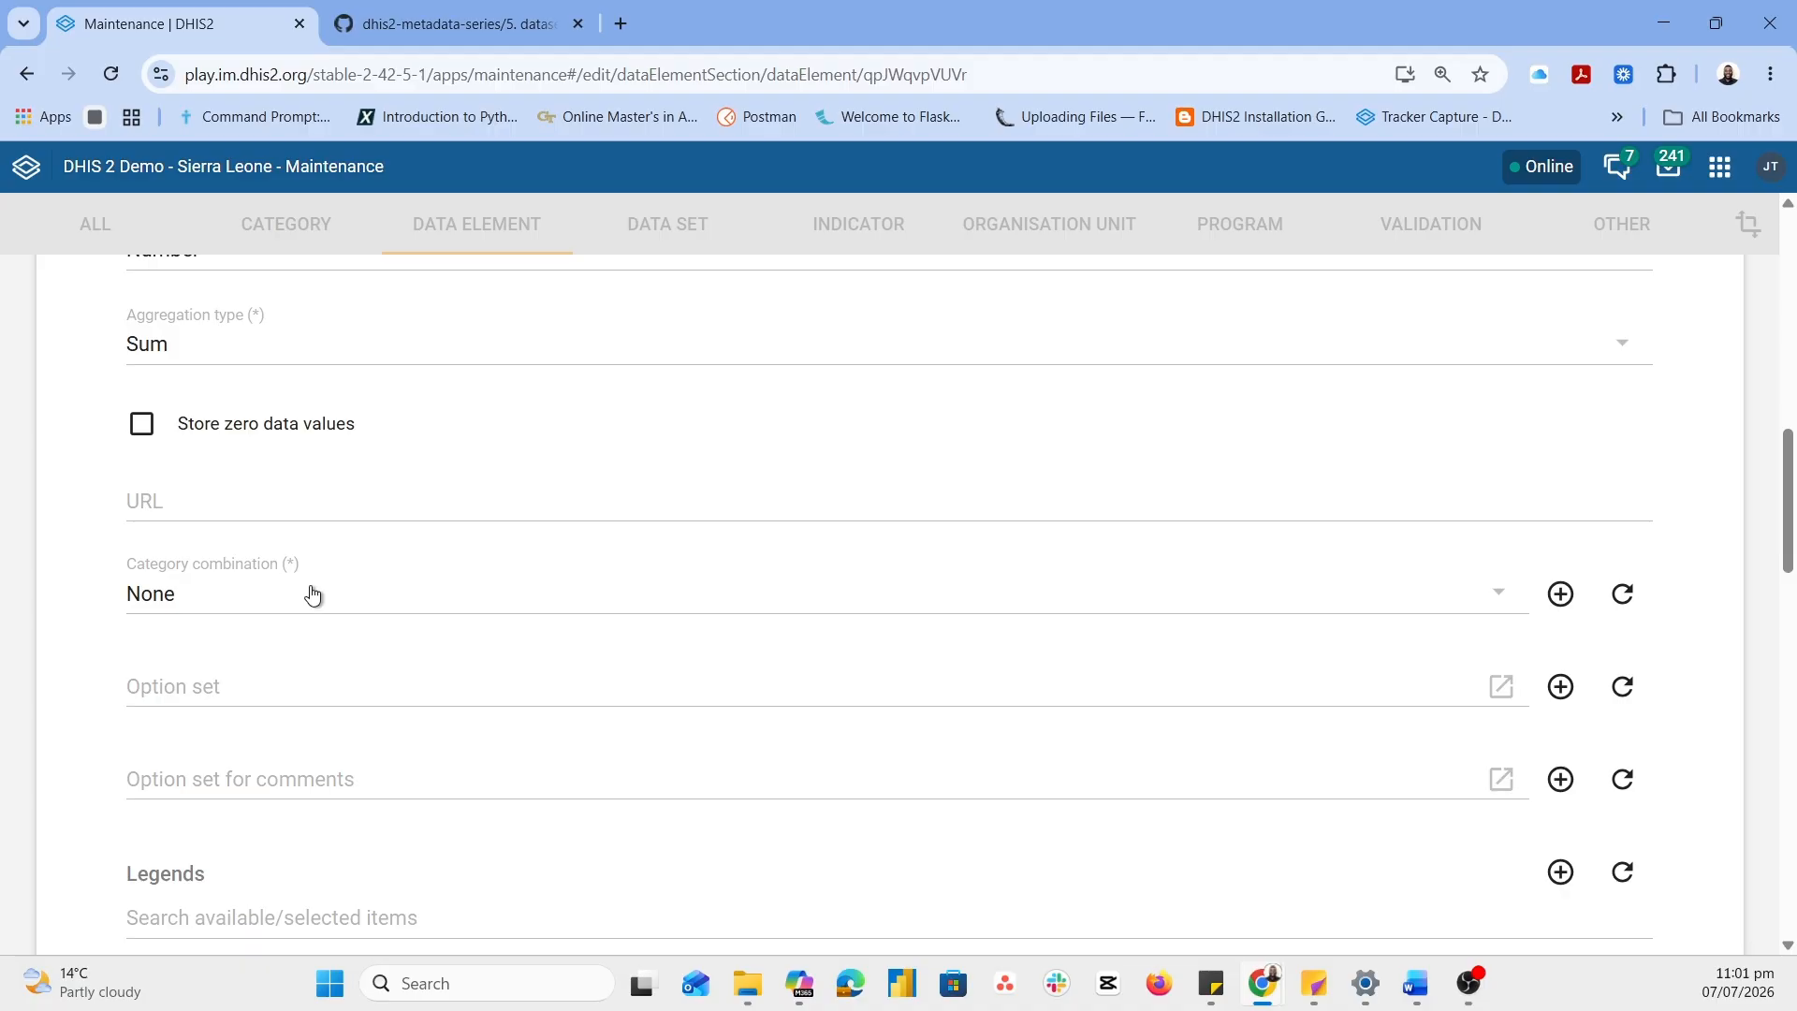
click(245, 613)
scroll(256, 451, up, 2)
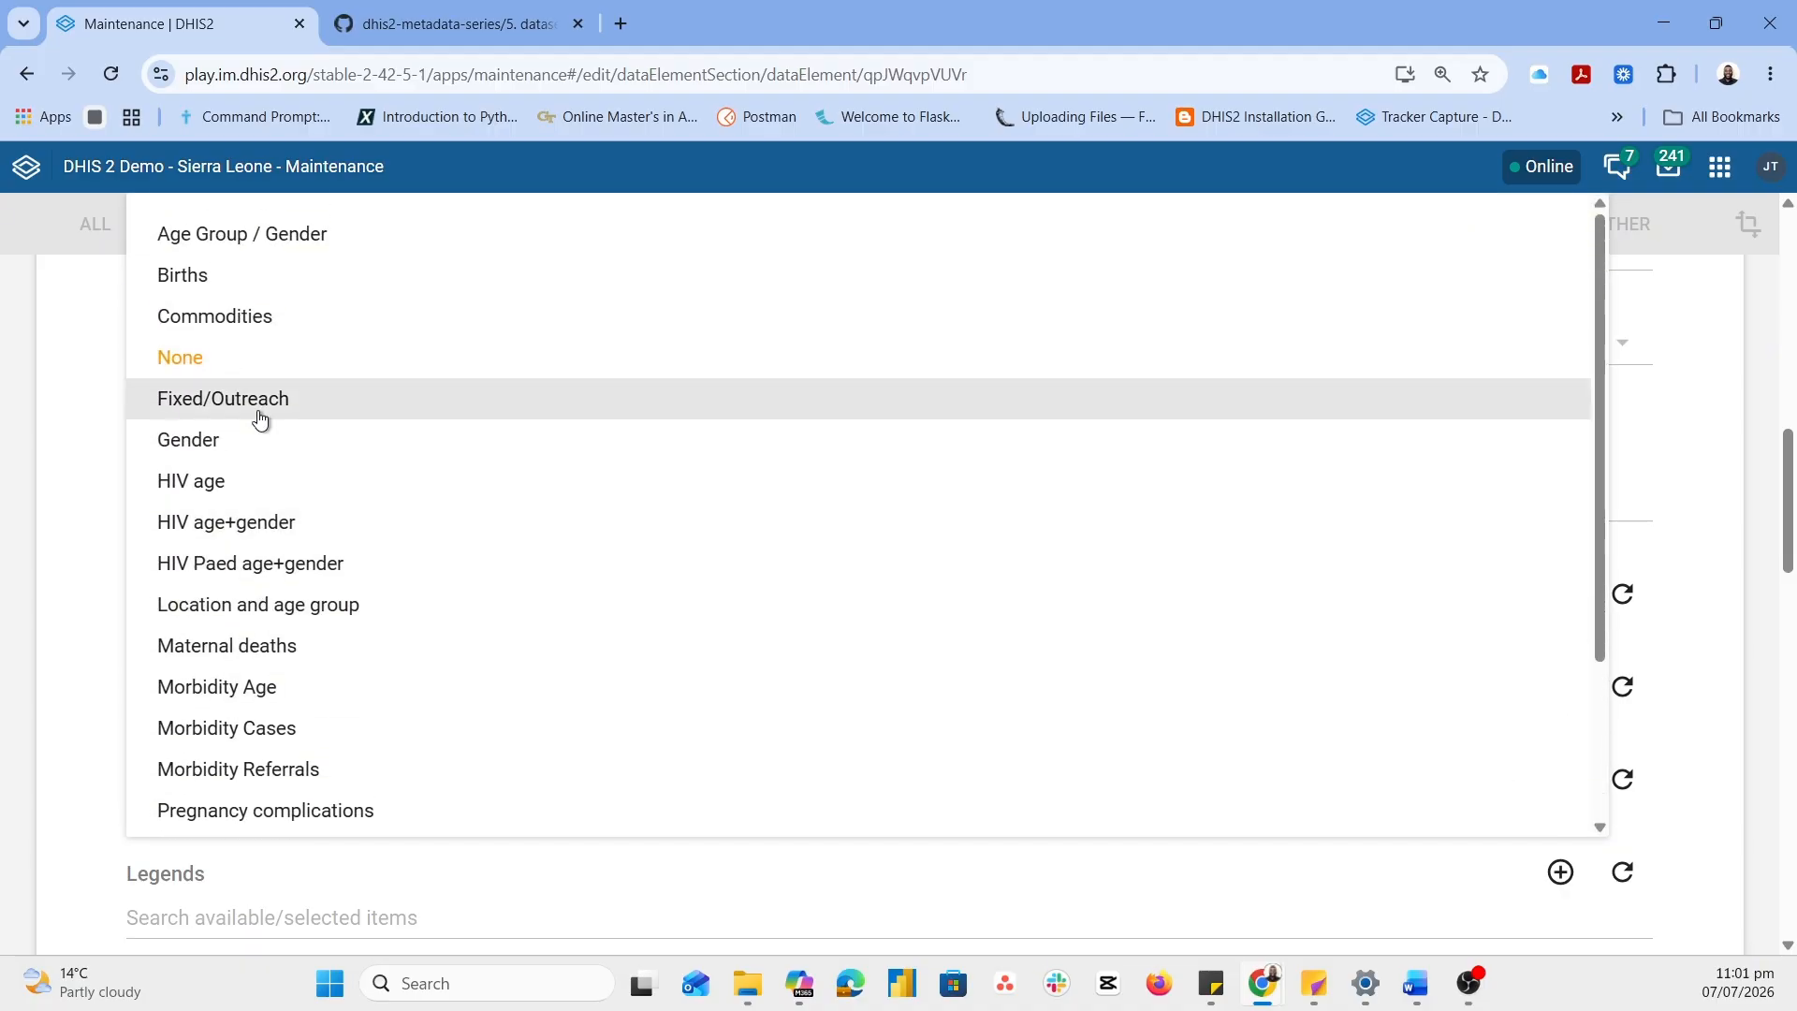
click(255, 251)
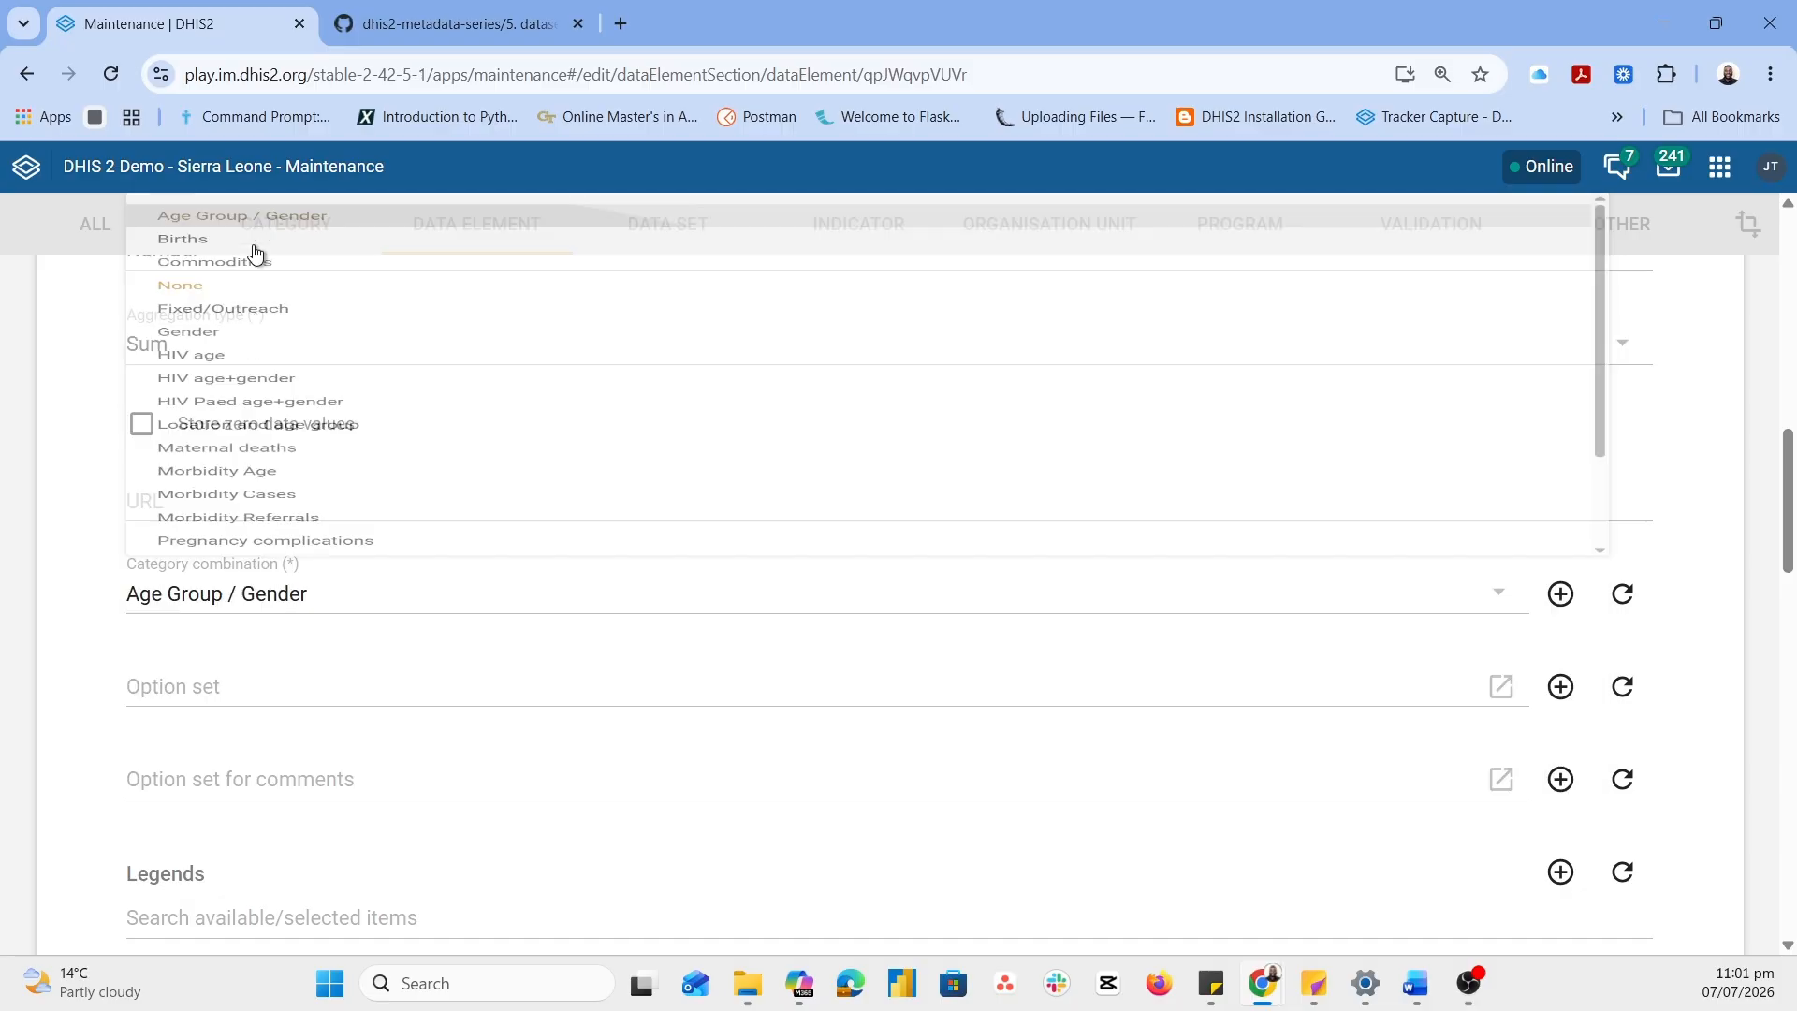
scroll(384, 703, down, 10)
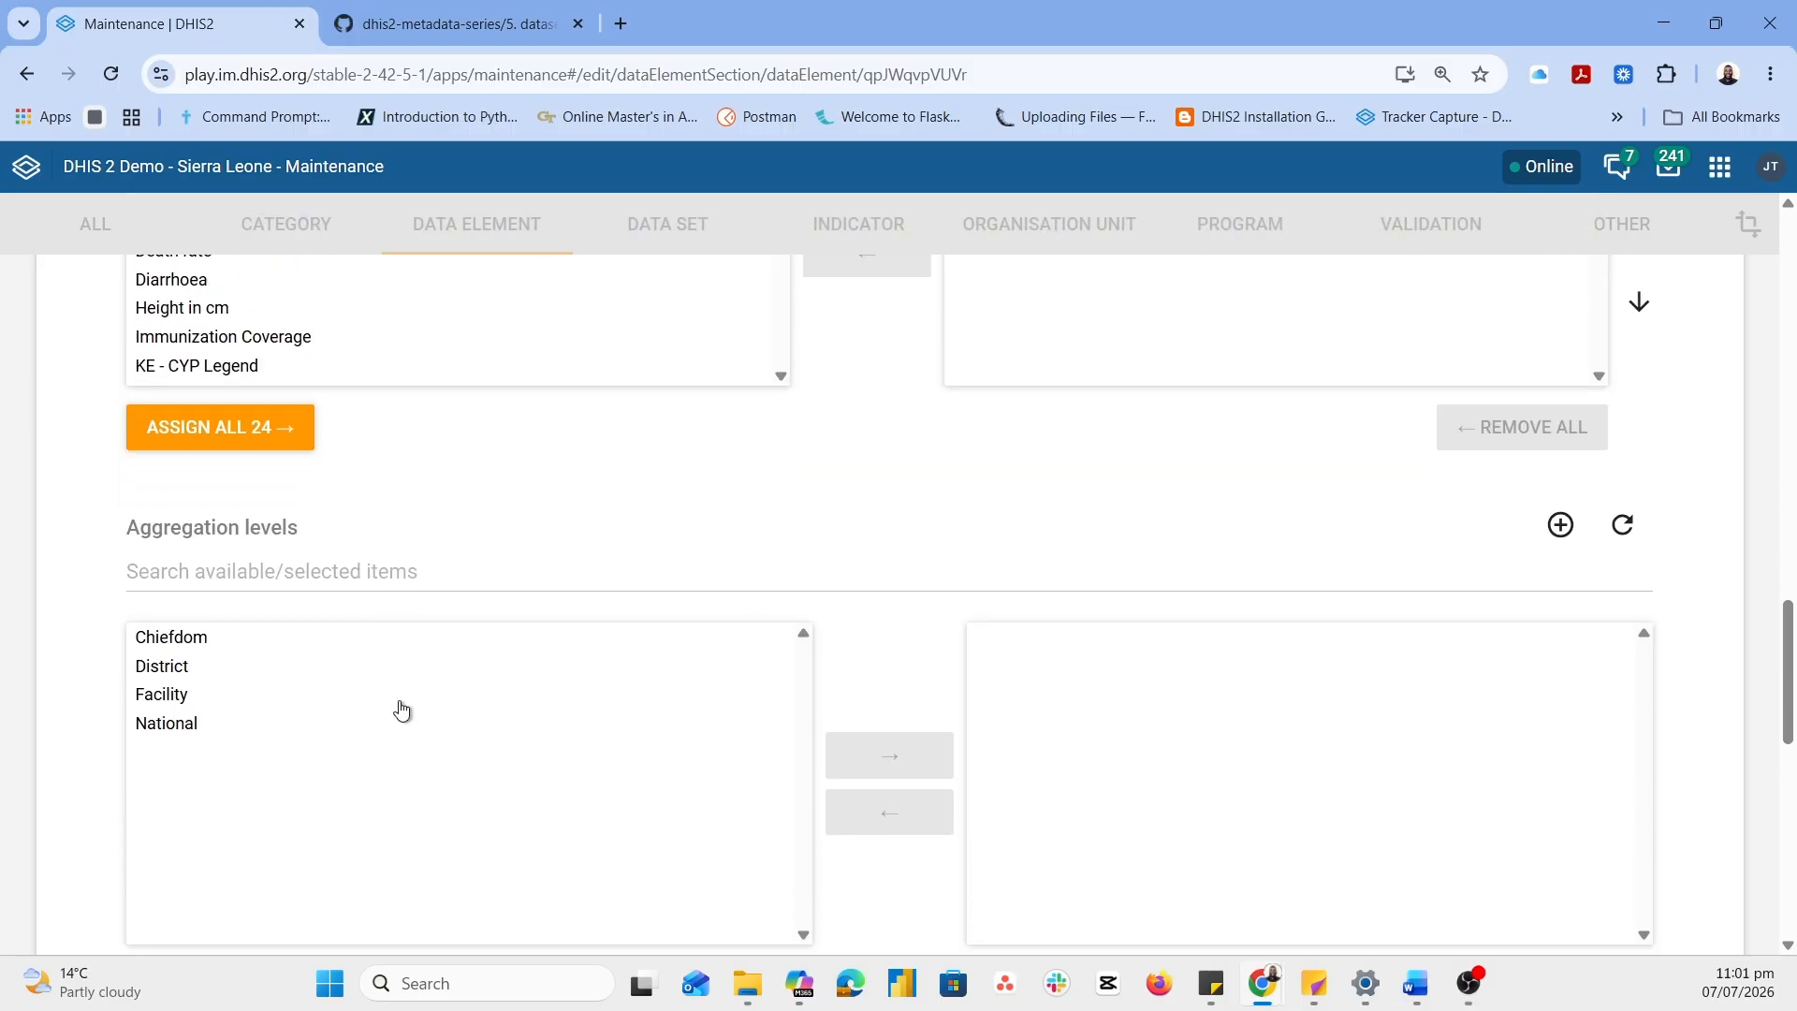
scroll(892, 670, down, 2)
scroll(893, 674, down, 8)
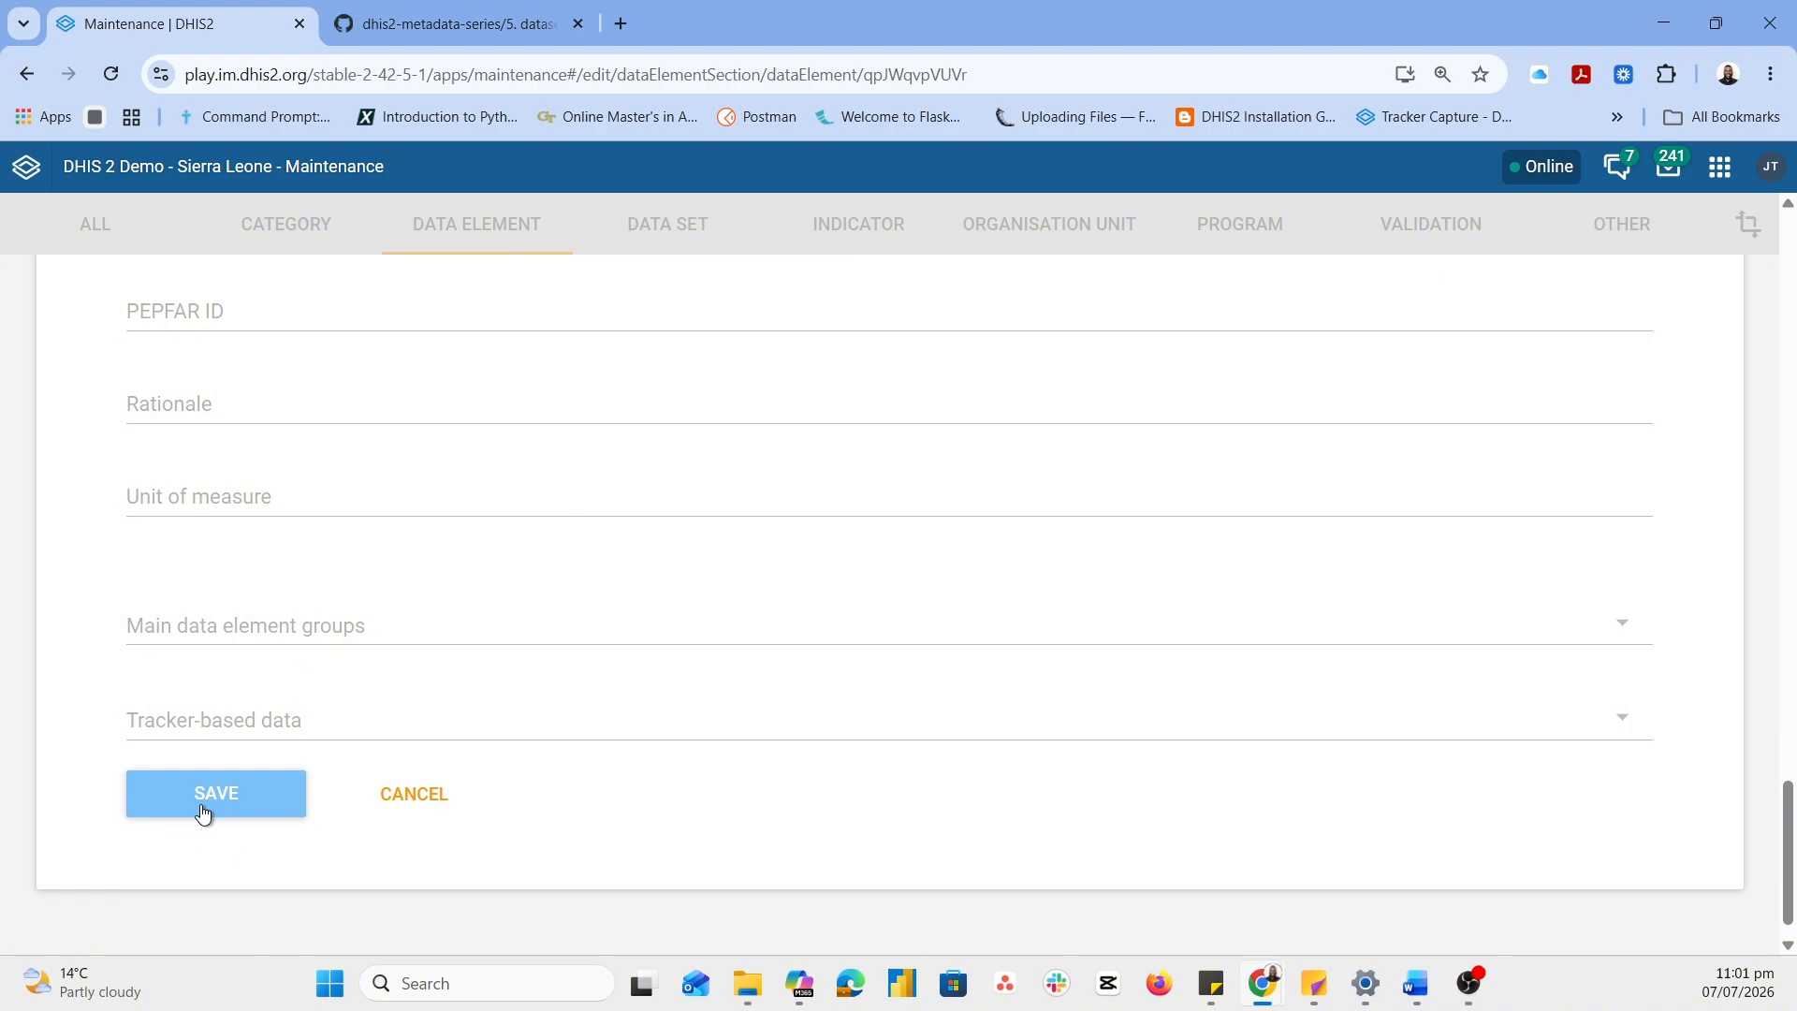
click(202, 811)
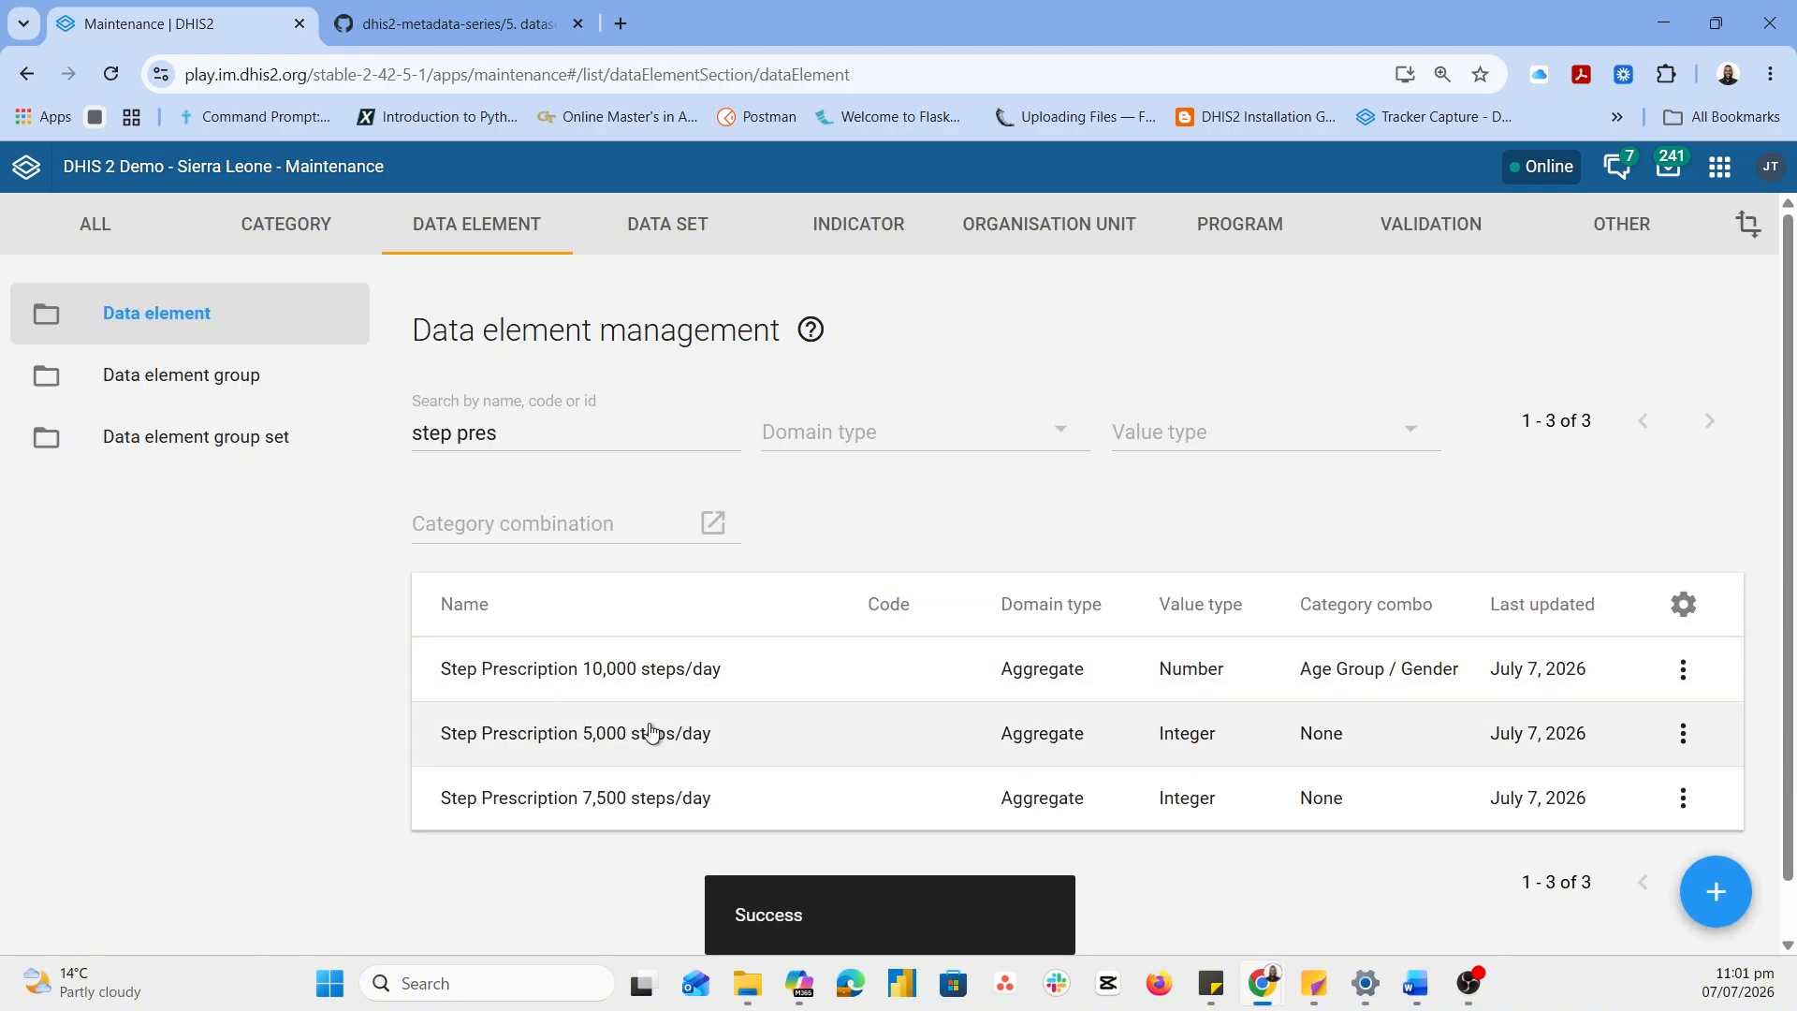
Open Step Prescription 5,000 steps/day for editing and copy its name into the form name
click(682, 733)
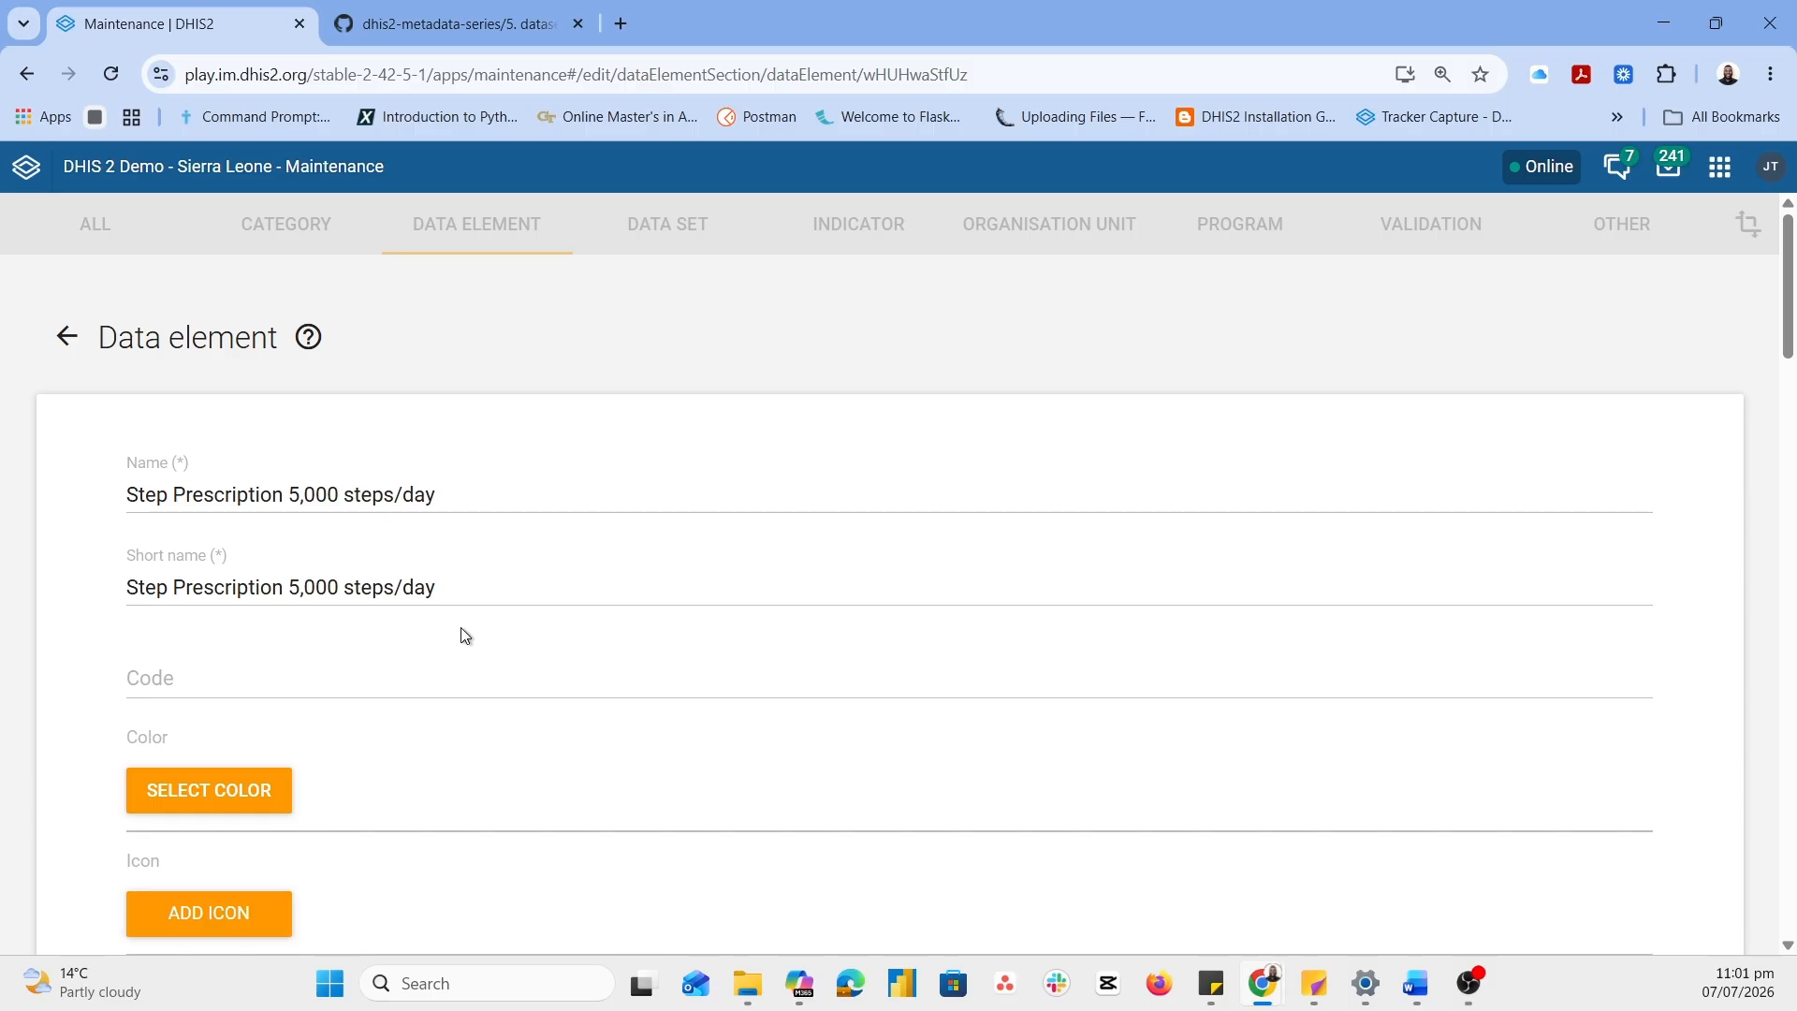
click(450, 465)
key(ctrl+a)
key(ctrl+c)
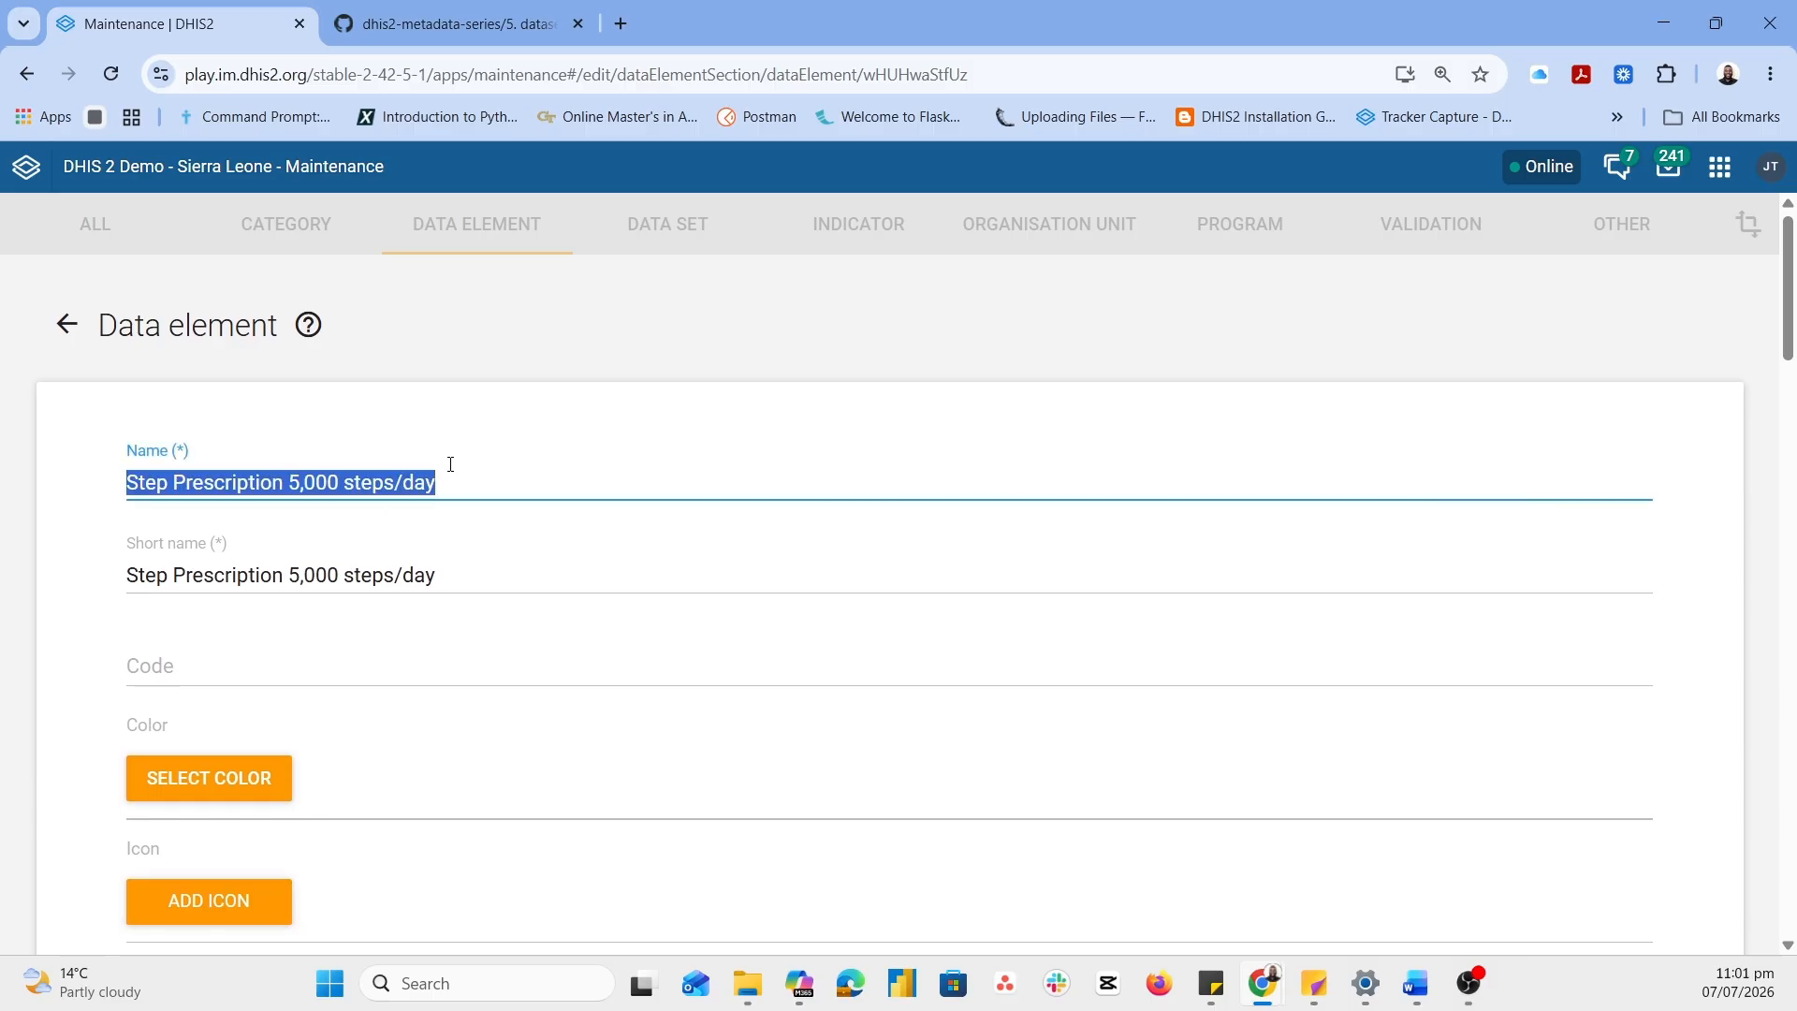
scroll(449, 462, down, 5)
click(205, 707)
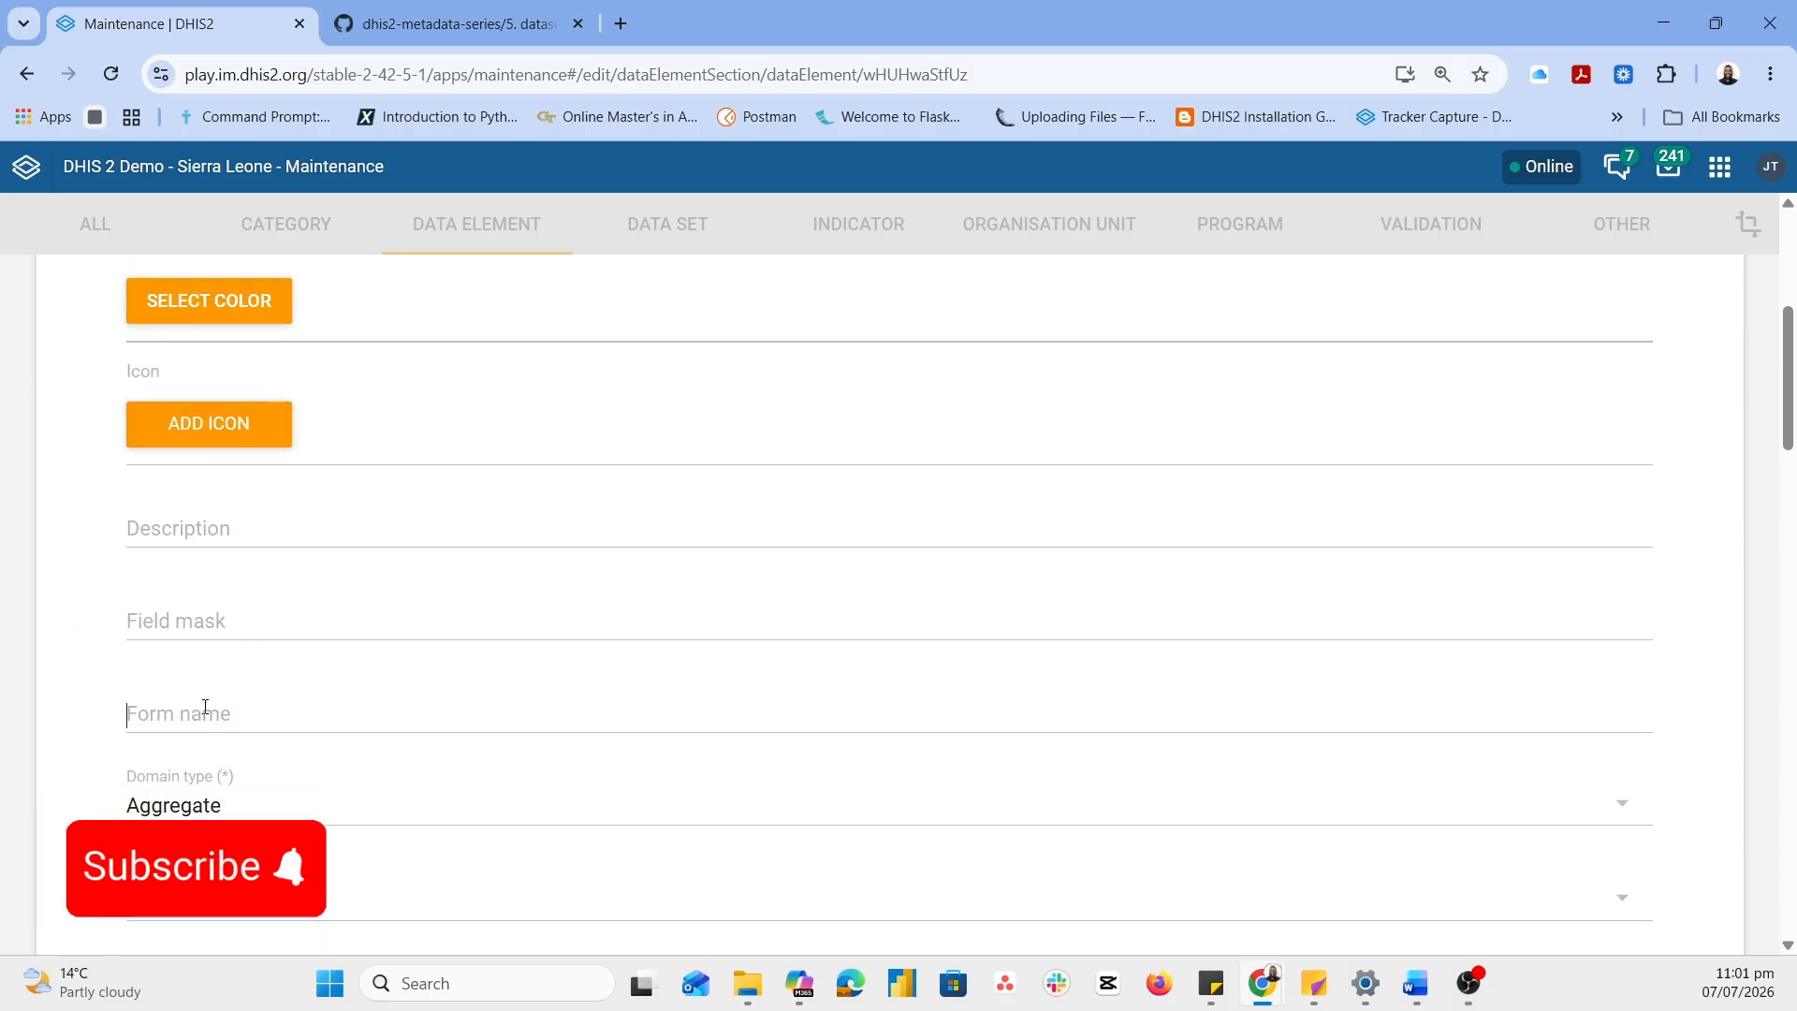
key(ctrl+v)
Set the value type of the Step Prescription 5,000 steps/day data element to Number
scroll(205, 706, down, 3)
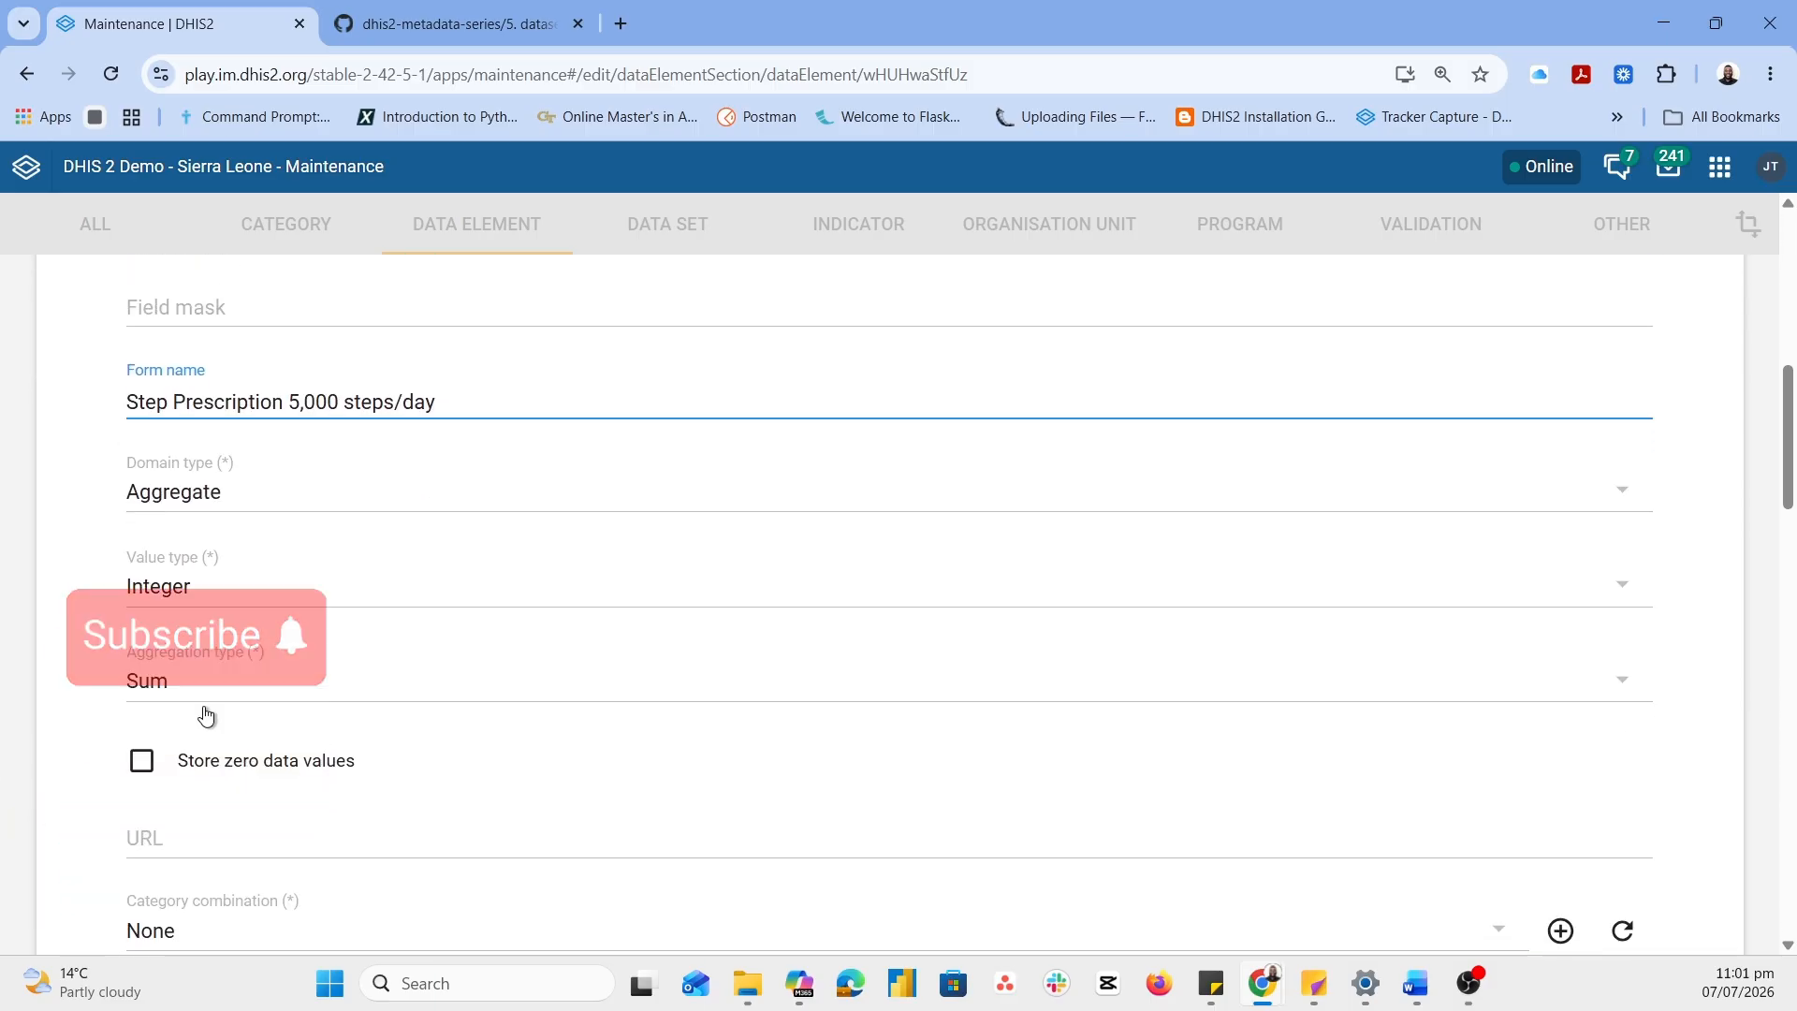
click(170, 590)
scroll(281, 374, up, 4)
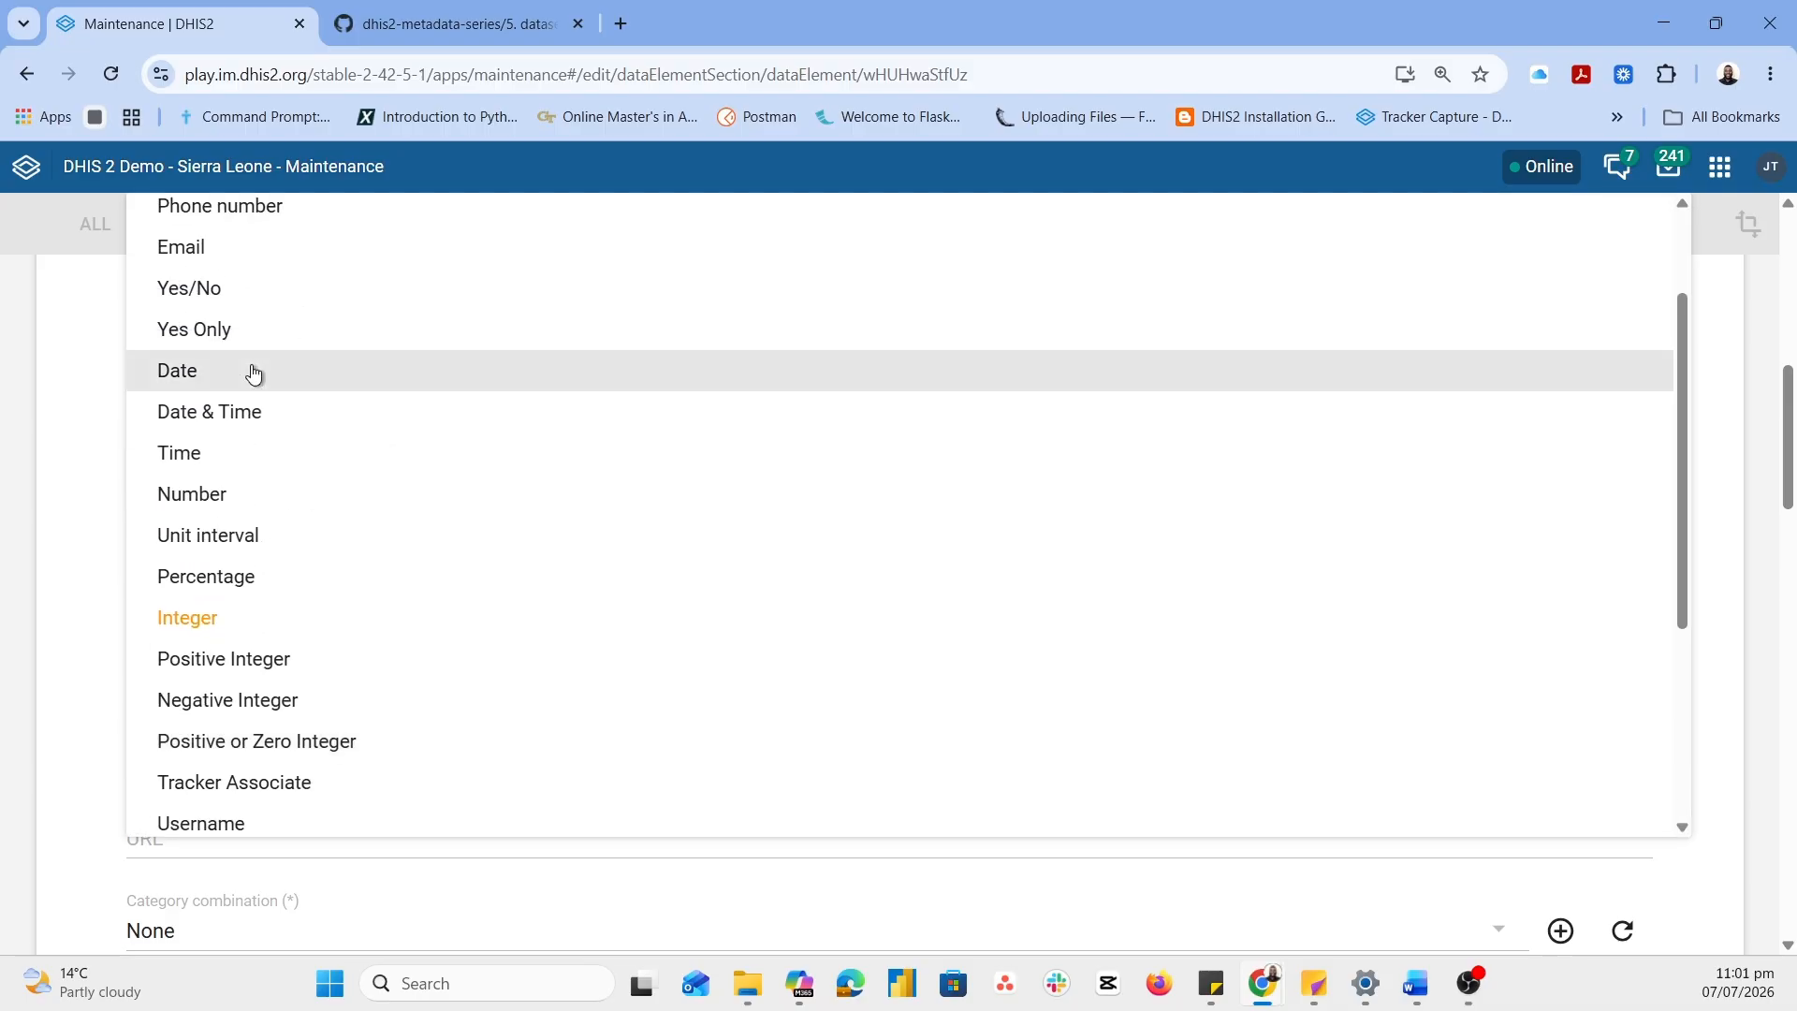
scroll(253, 374, up, 3)
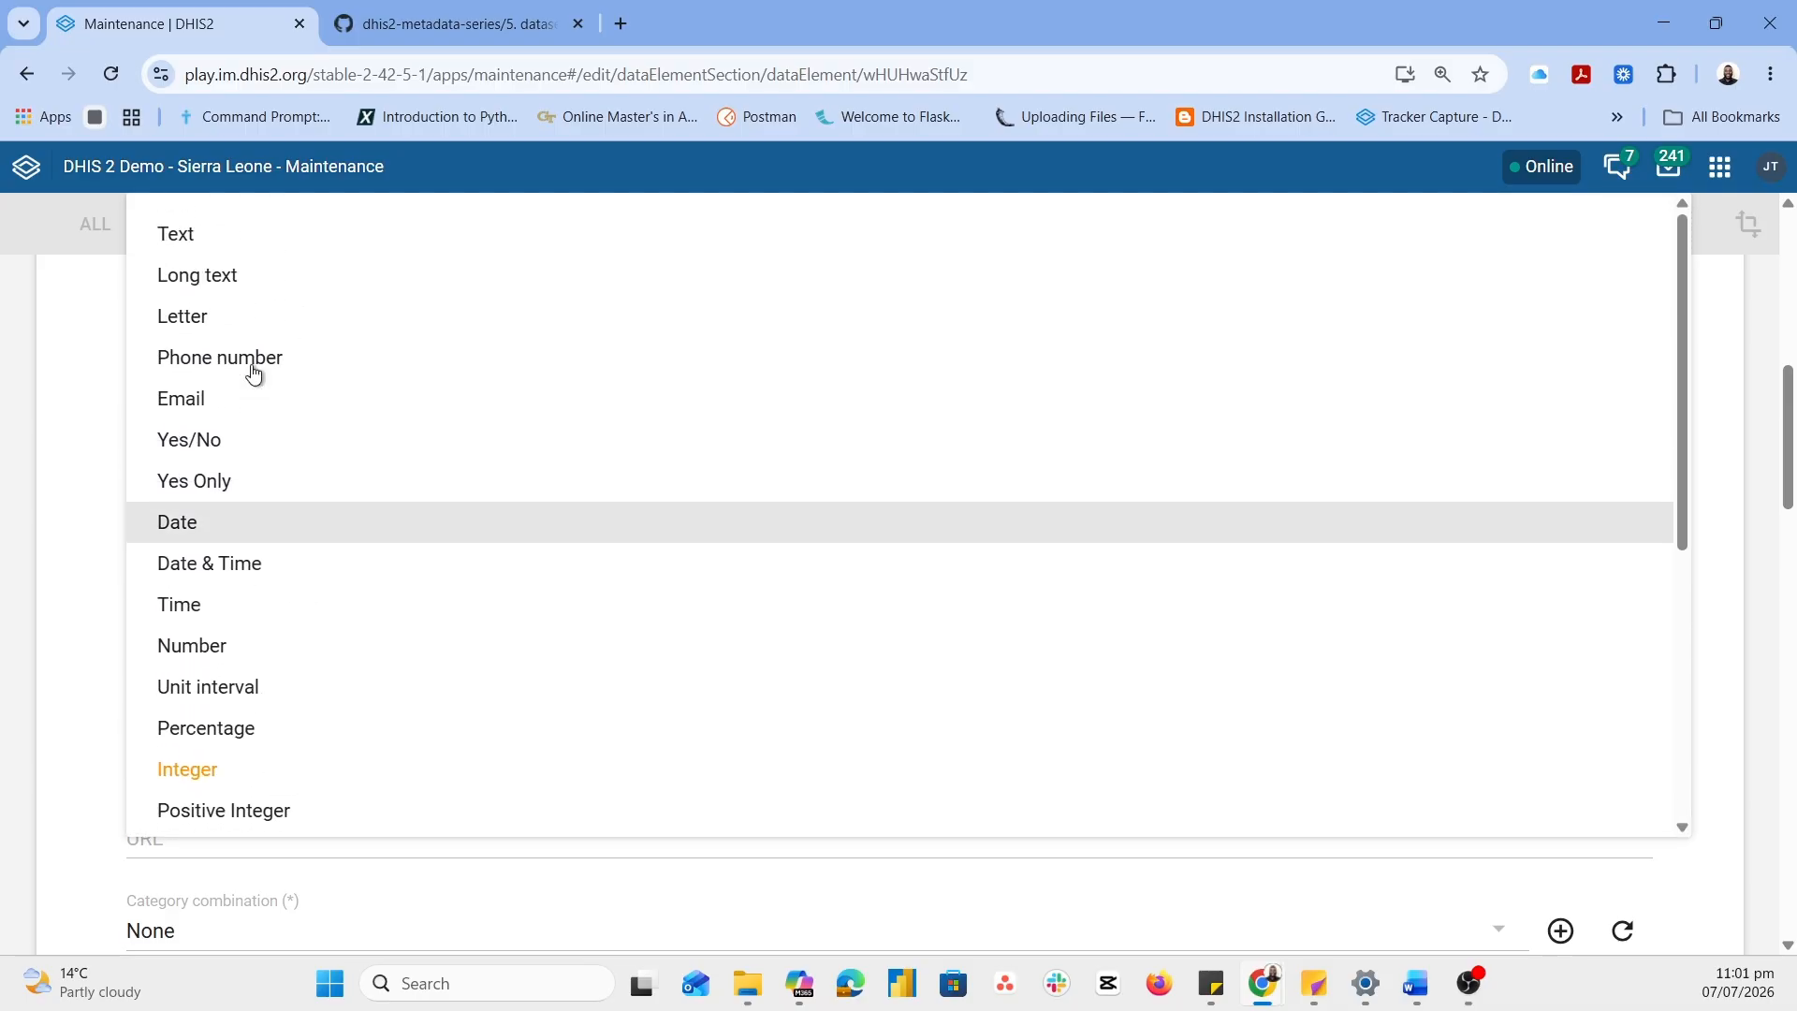
click(185, 659)
Assign the Age Group / Gender category combination to Step Prescription 5,000 steps/day and save the data element
scroll(489, 722, down, 5)
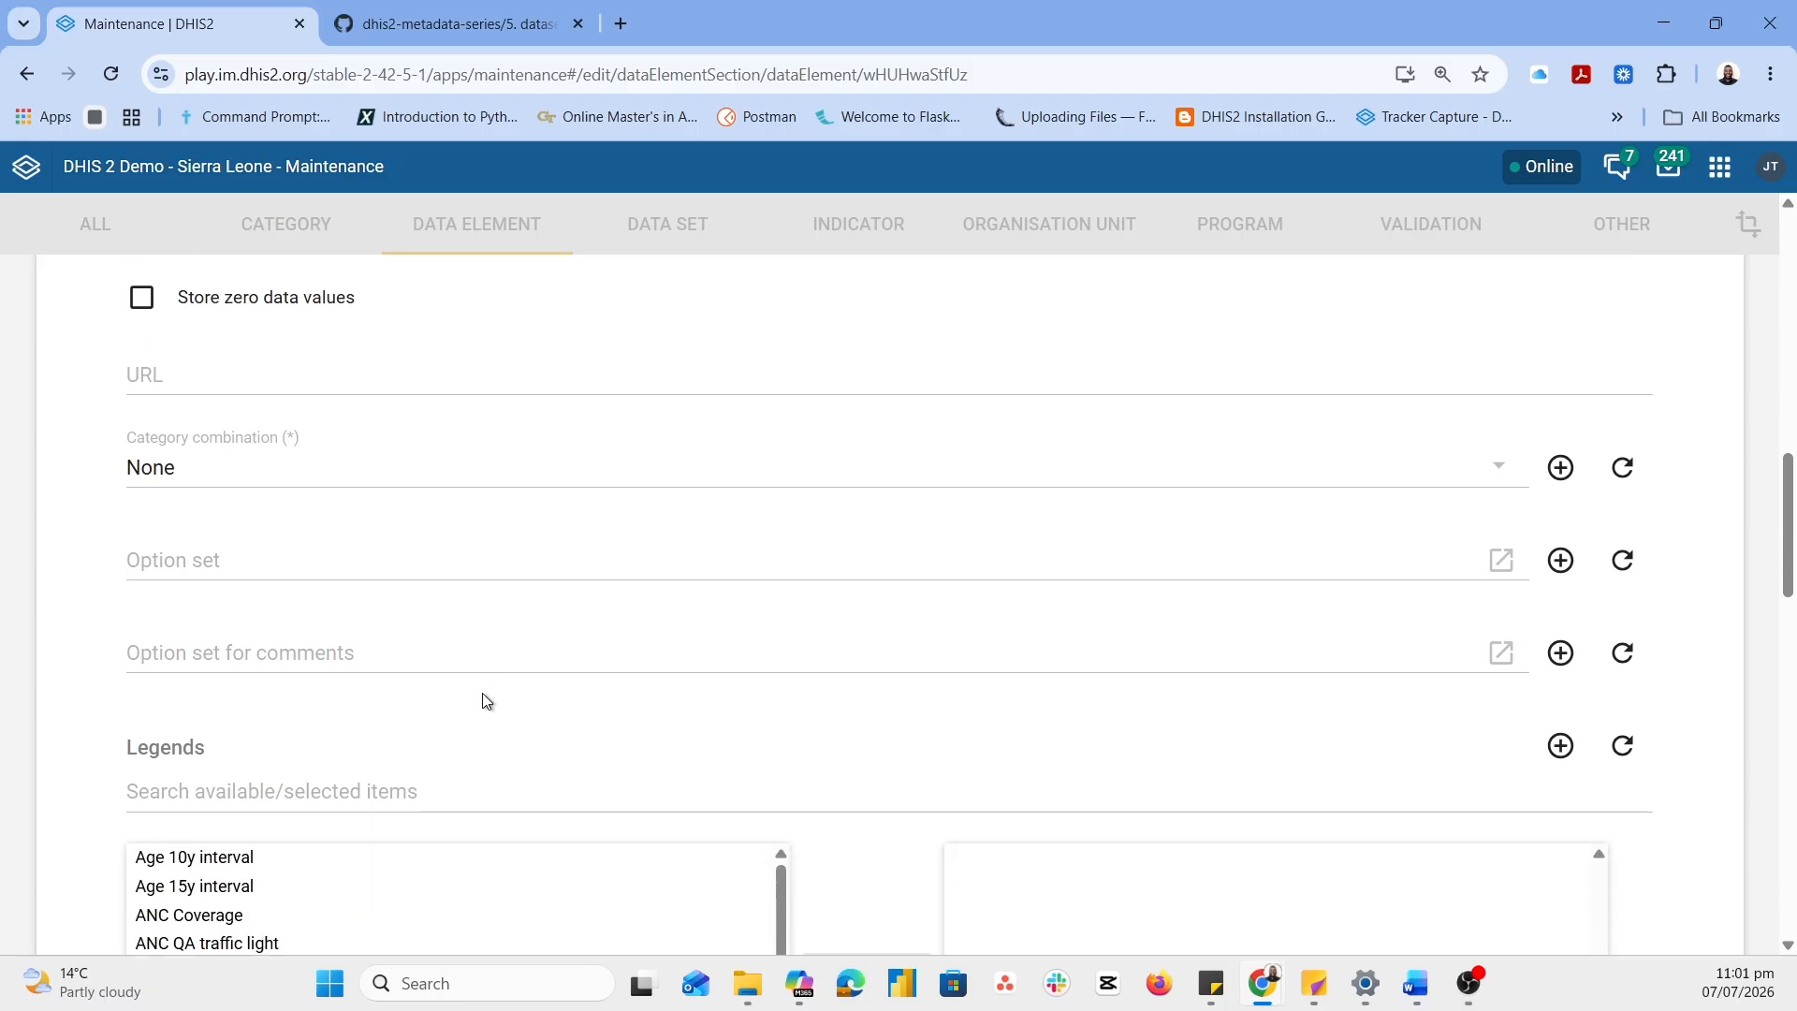
click(184, 470)
scroll(233, 272, up, 2)
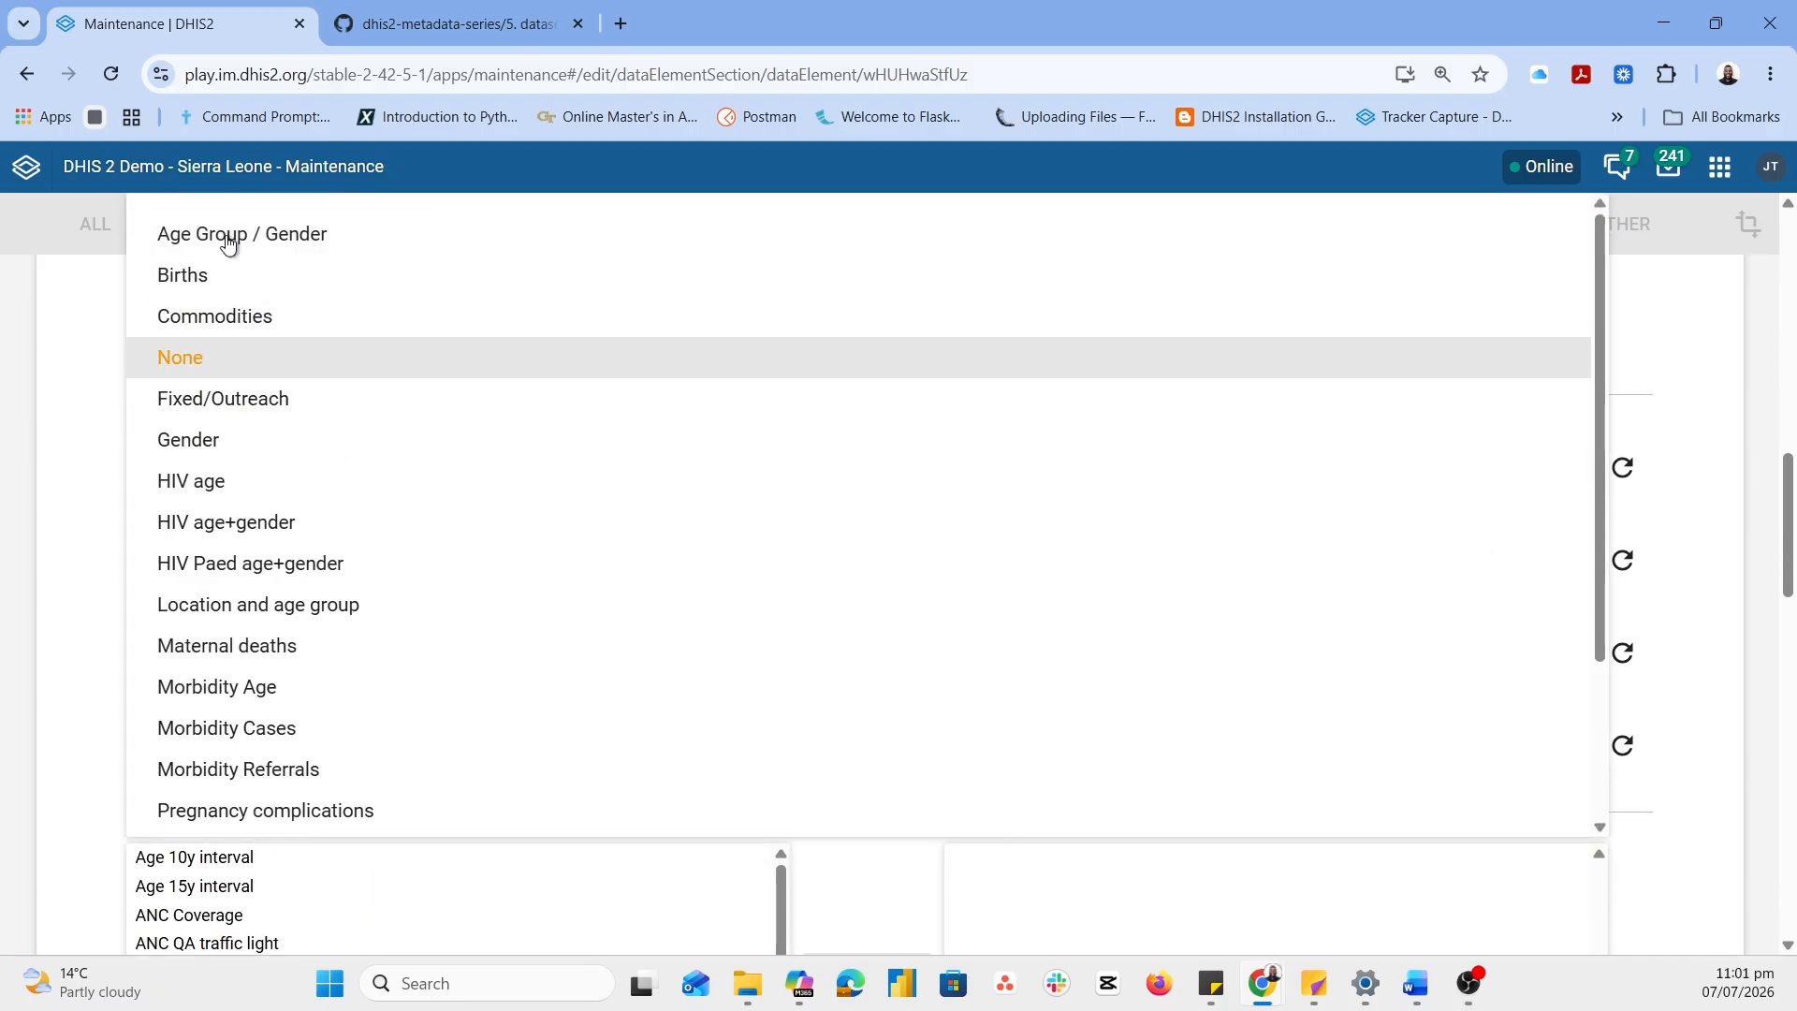
click(229, 244)
scroll(663, 661, down, 6)
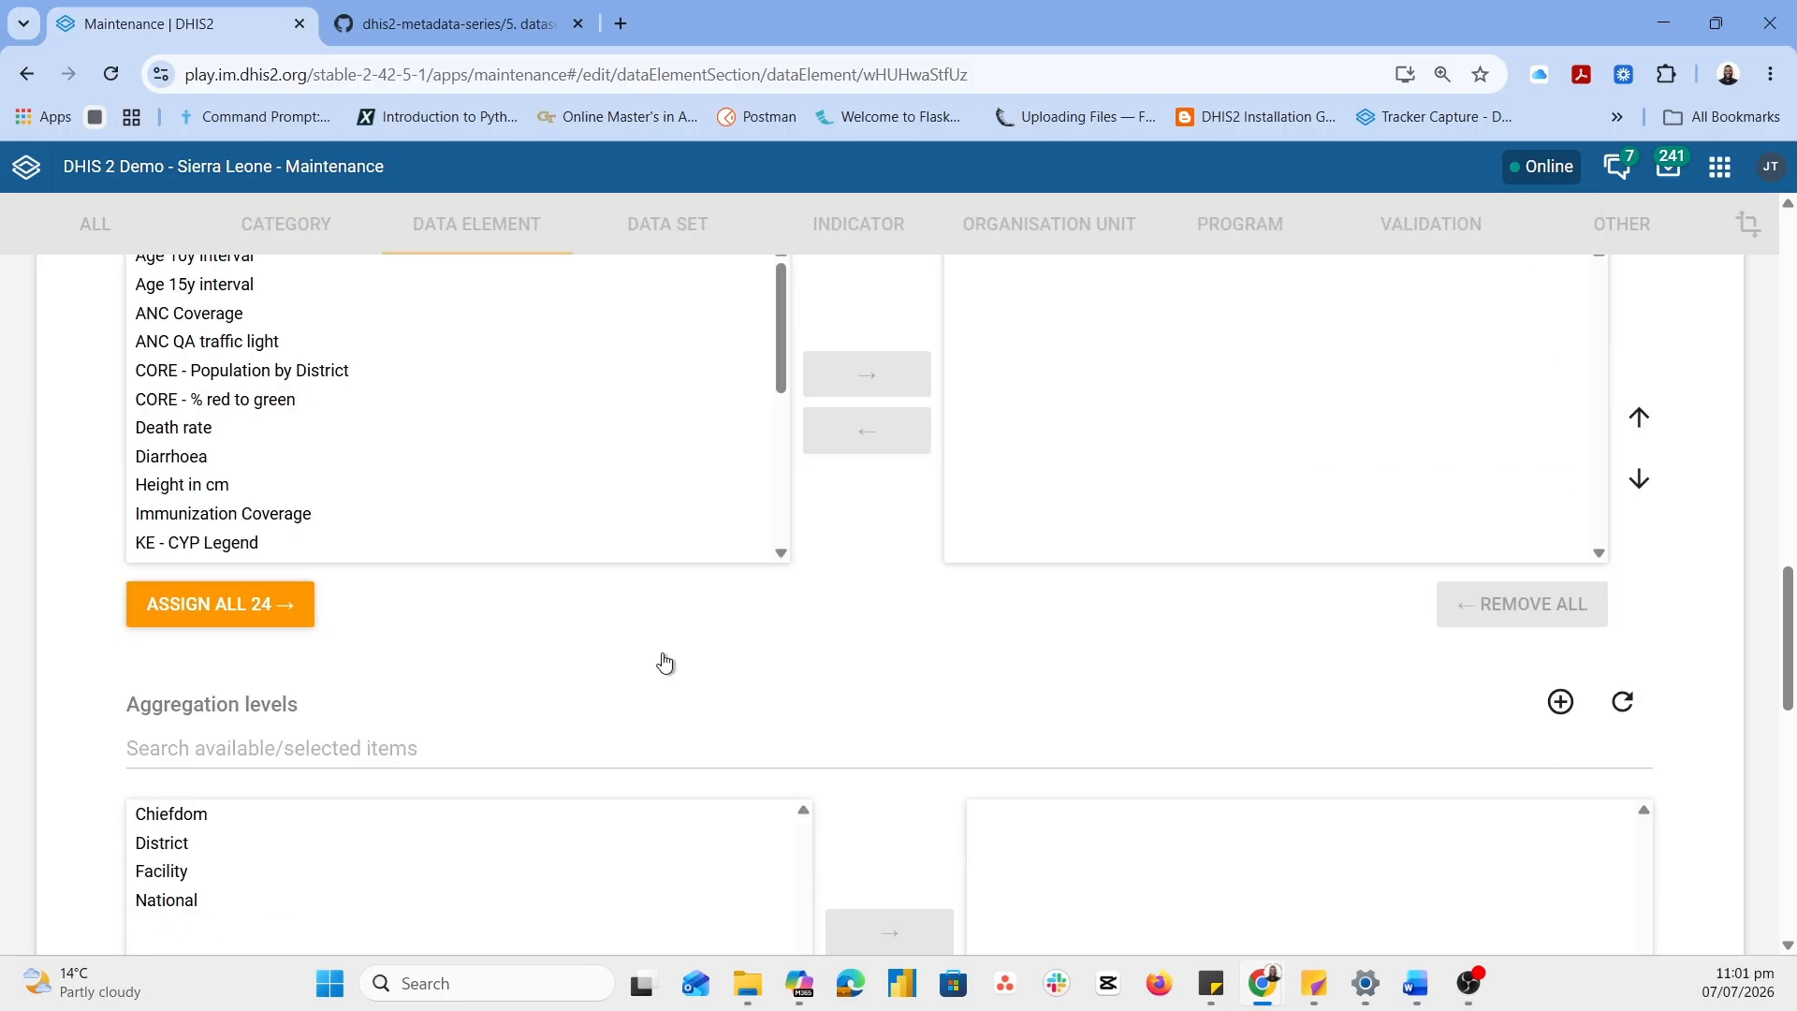
scroll(664, 663, down, 10)
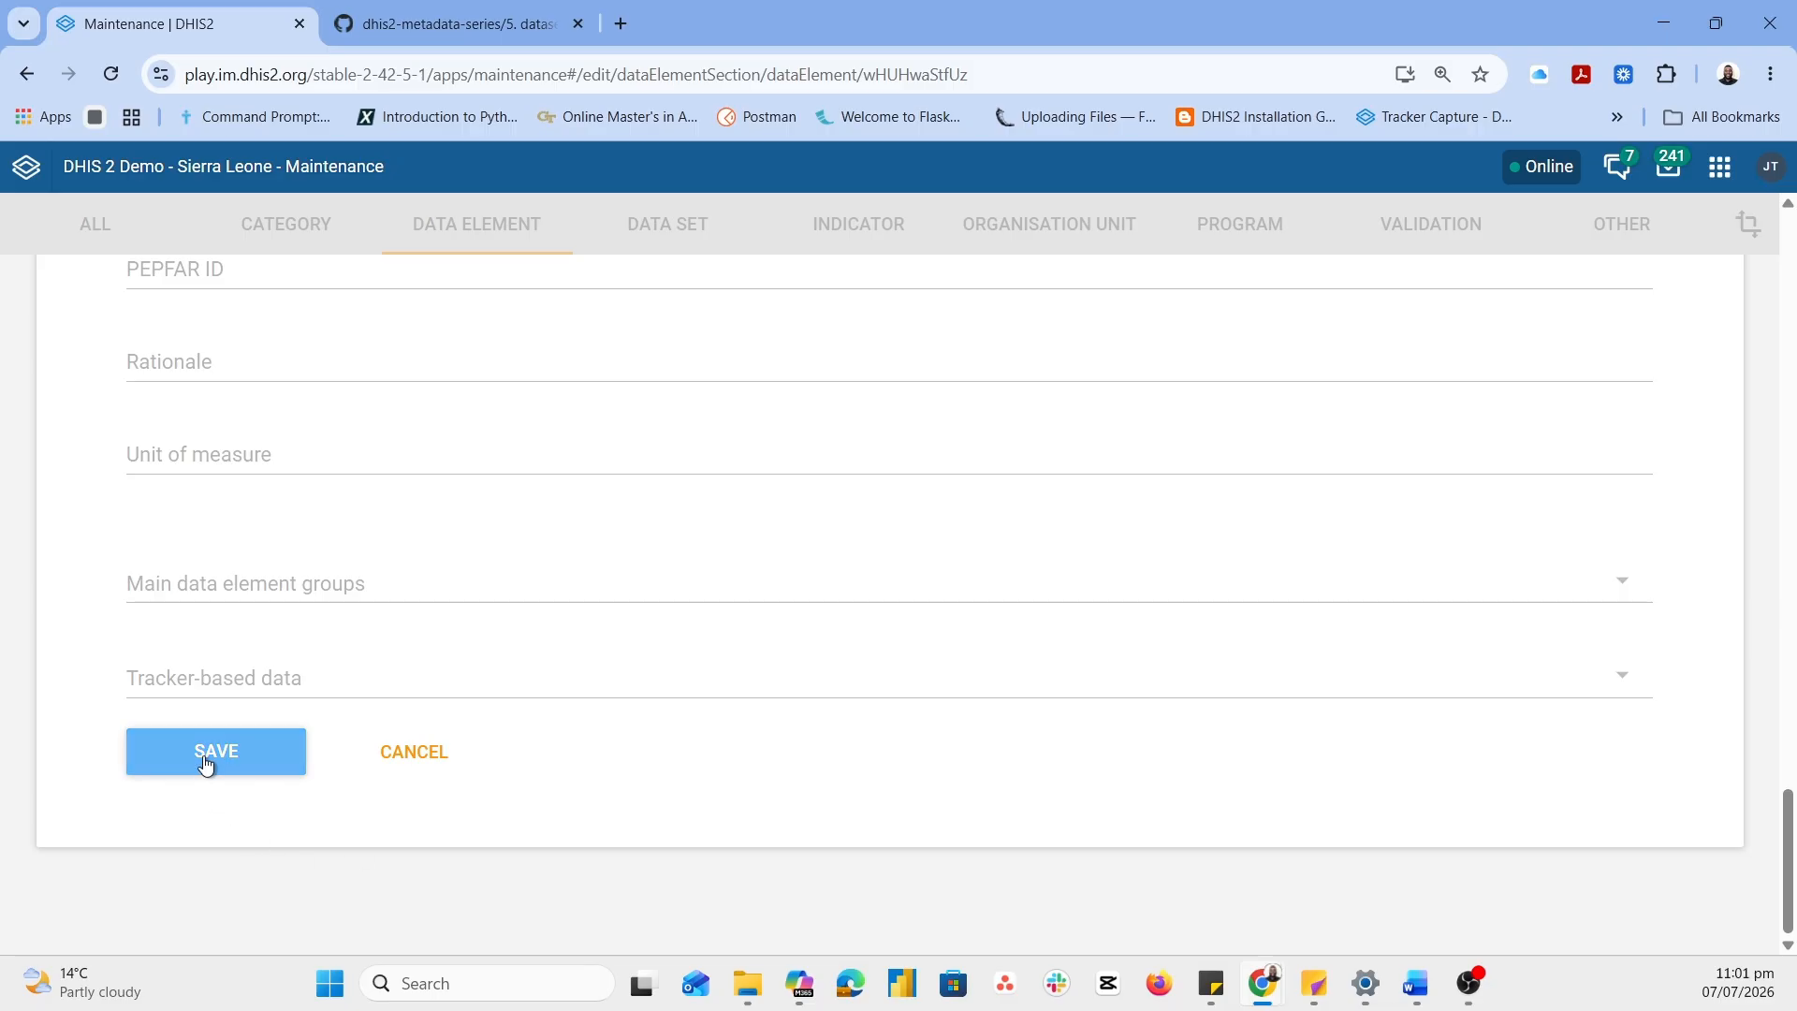
click(206, 763)
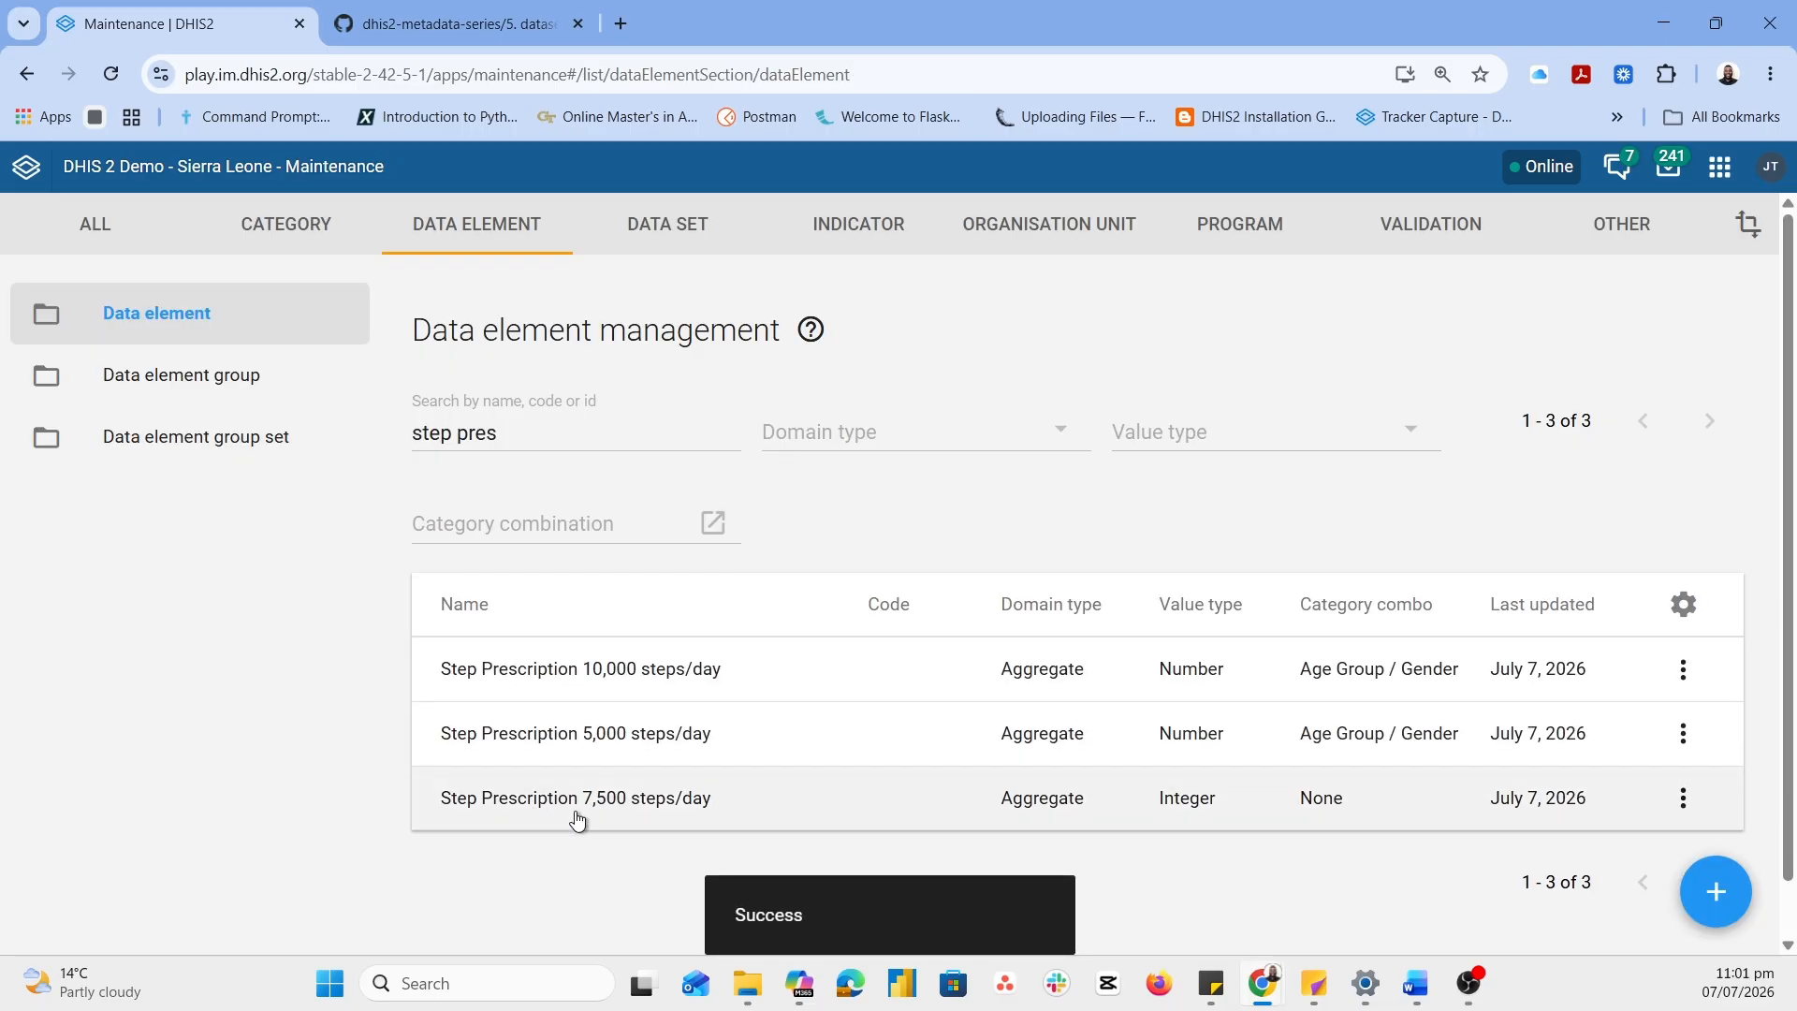
Open Step Prescription 7,500 steps/day for editing and copy its name into the form name
click(576, 814)
triple_click(507, 520)
key(ctrl+c)
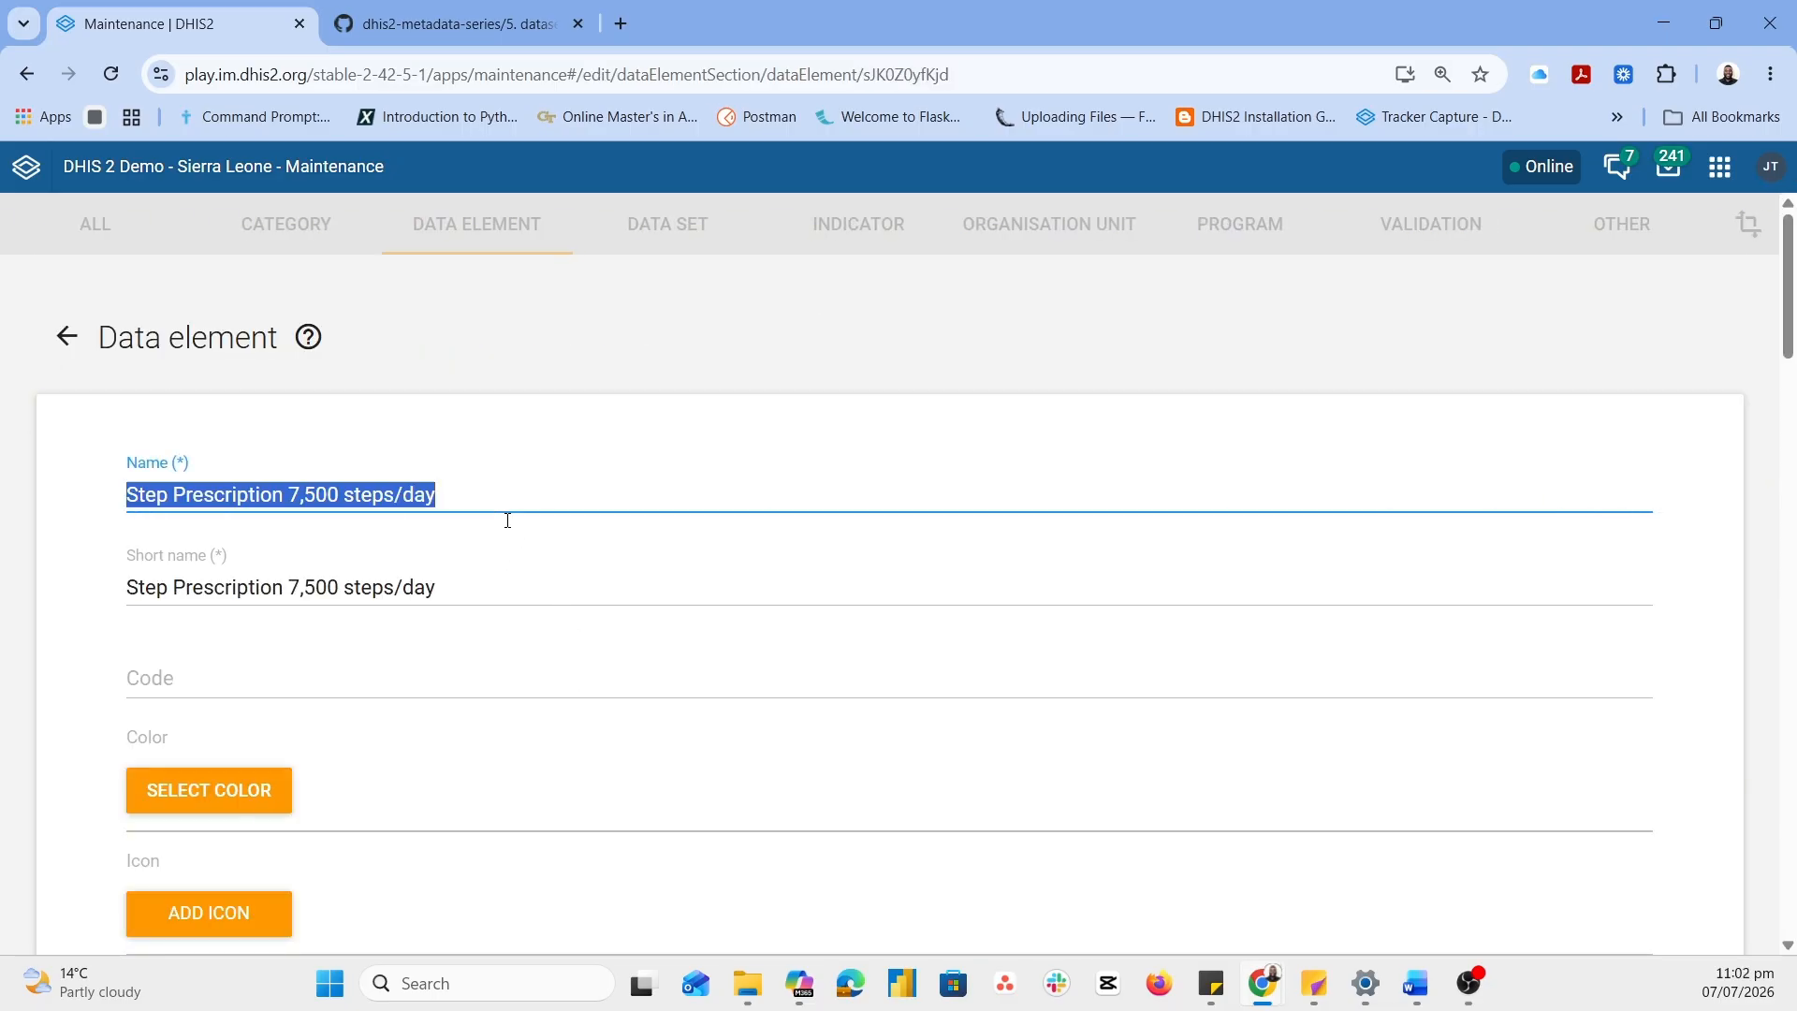
scroll(507, 520, down, 5)
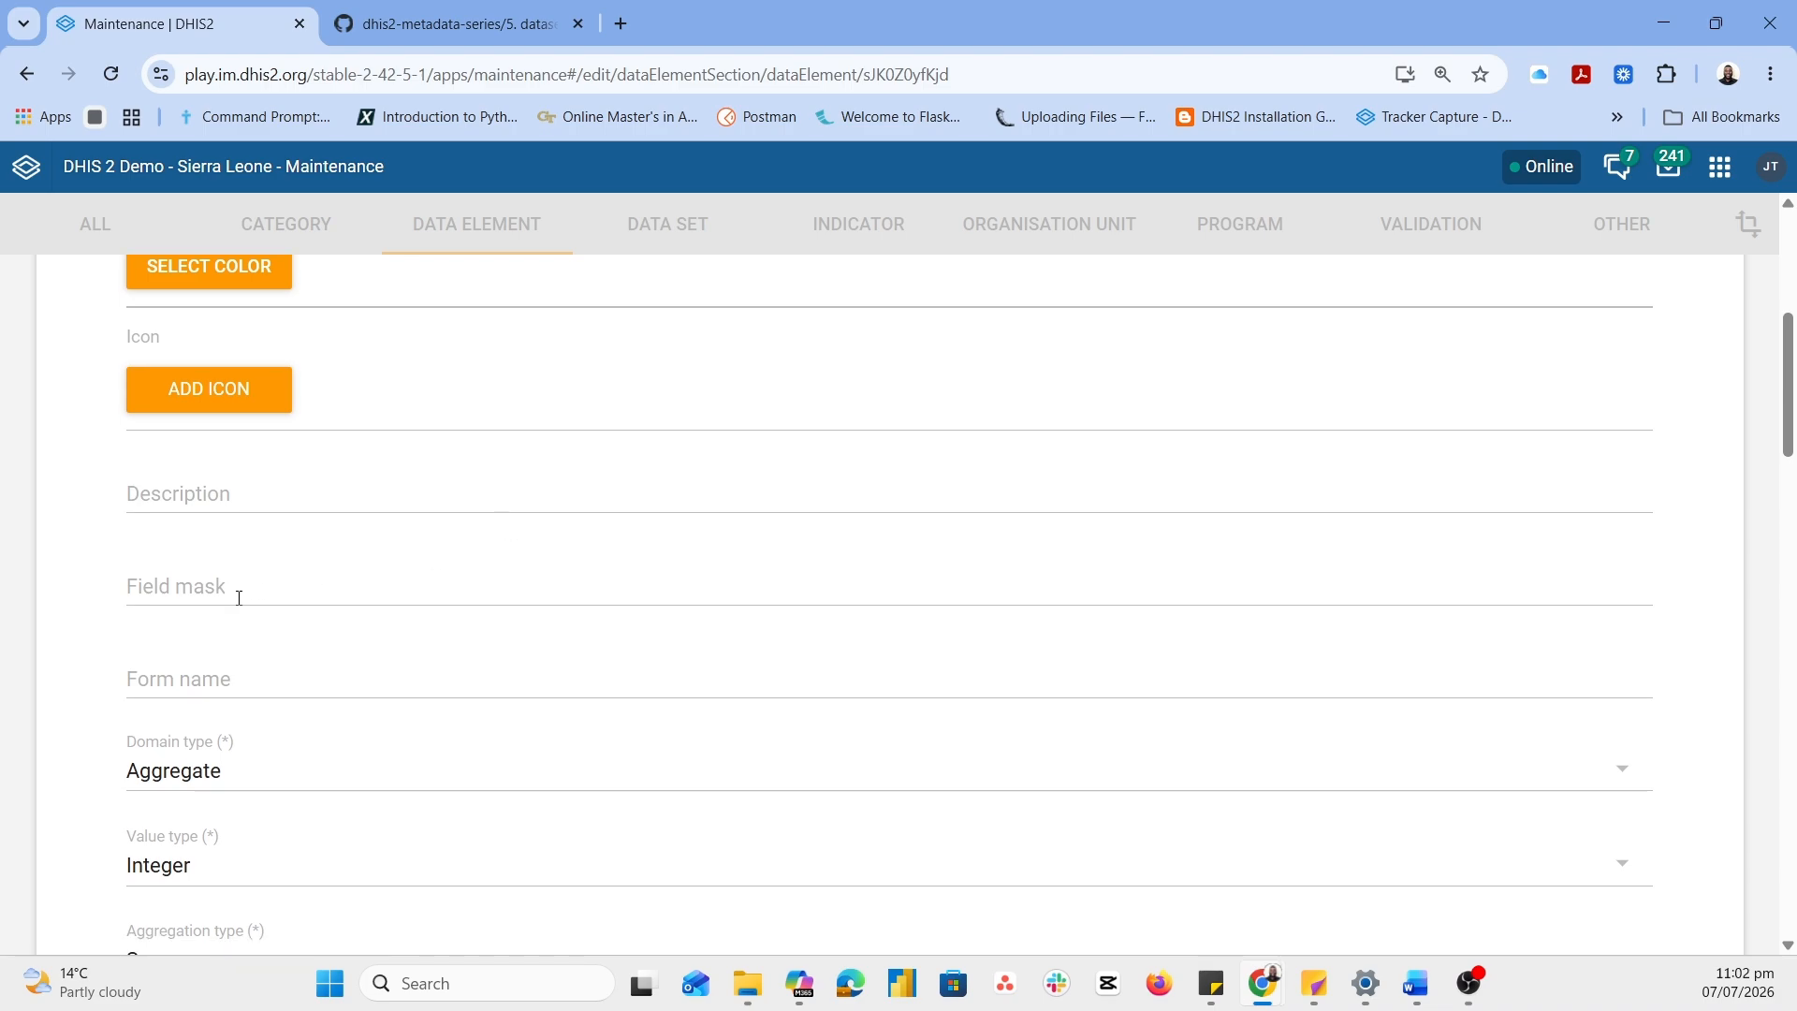
click(203, 675)
key(ctrl+v)
Set the value type of the Step Prescription 7,500 steps/day data element to Number
scroll(200, 674, down, 3)
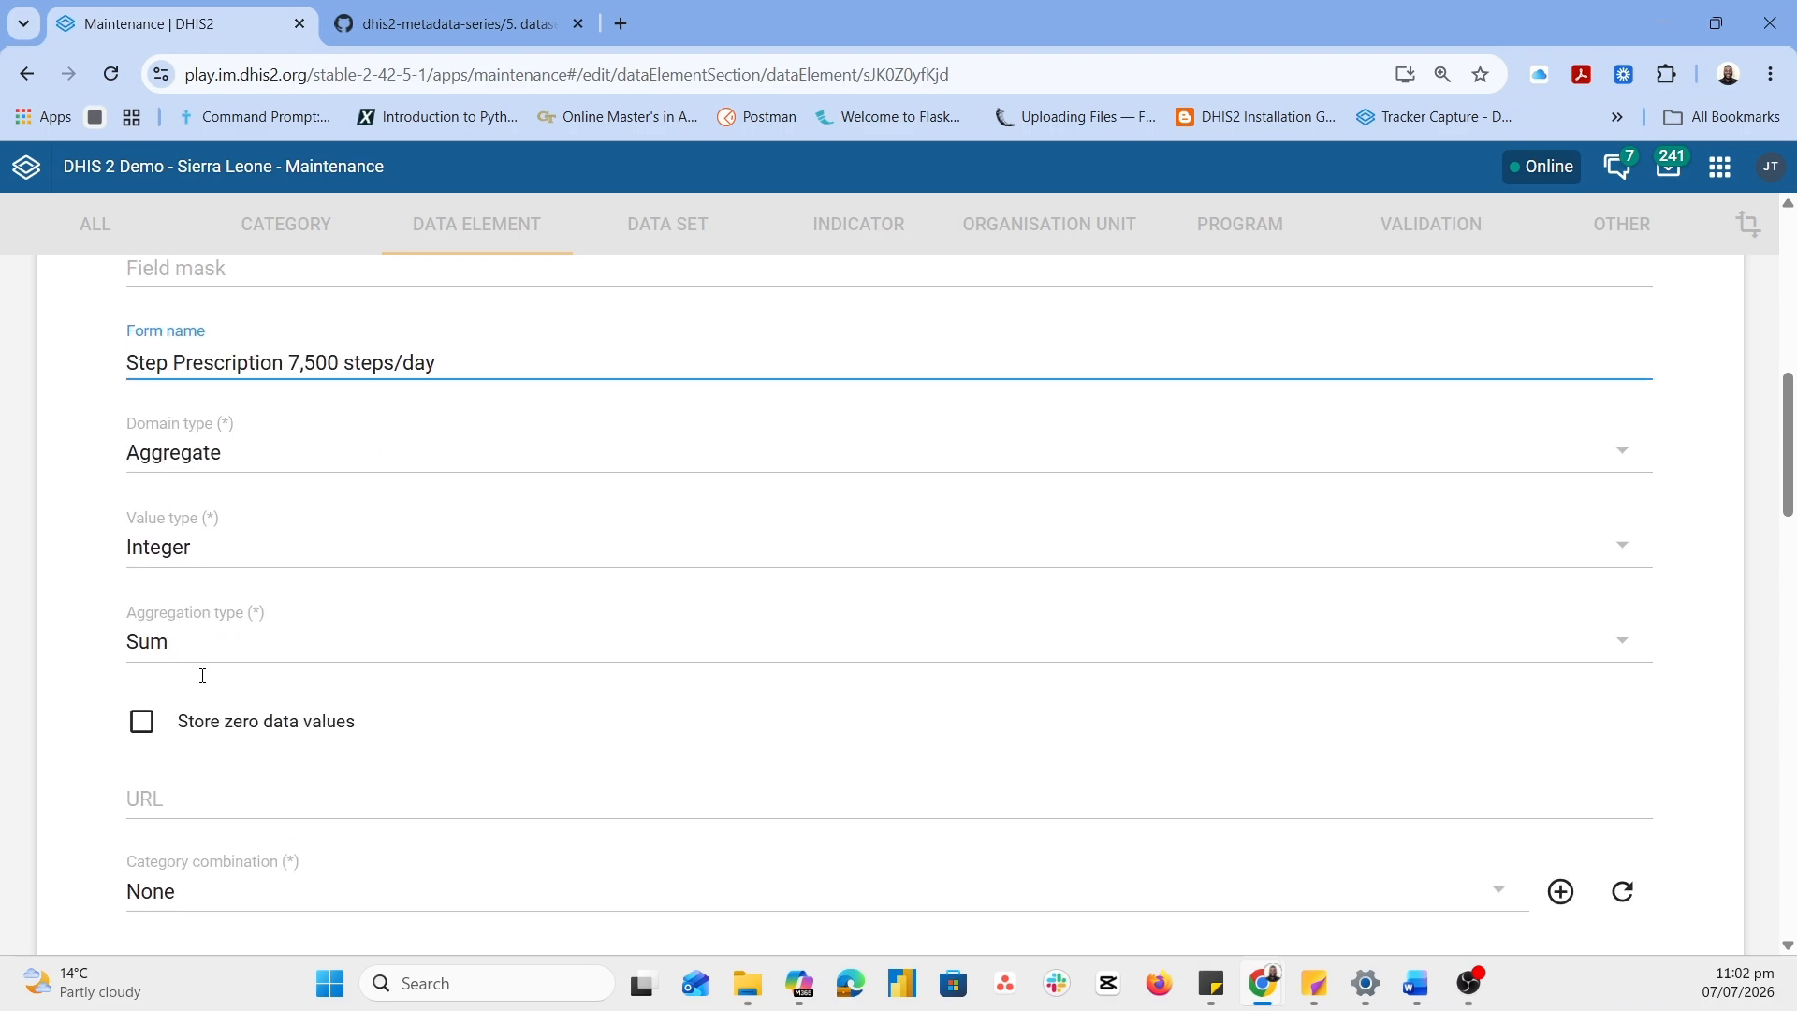
click(201, 547)
scroll(264, 453, up, 3)
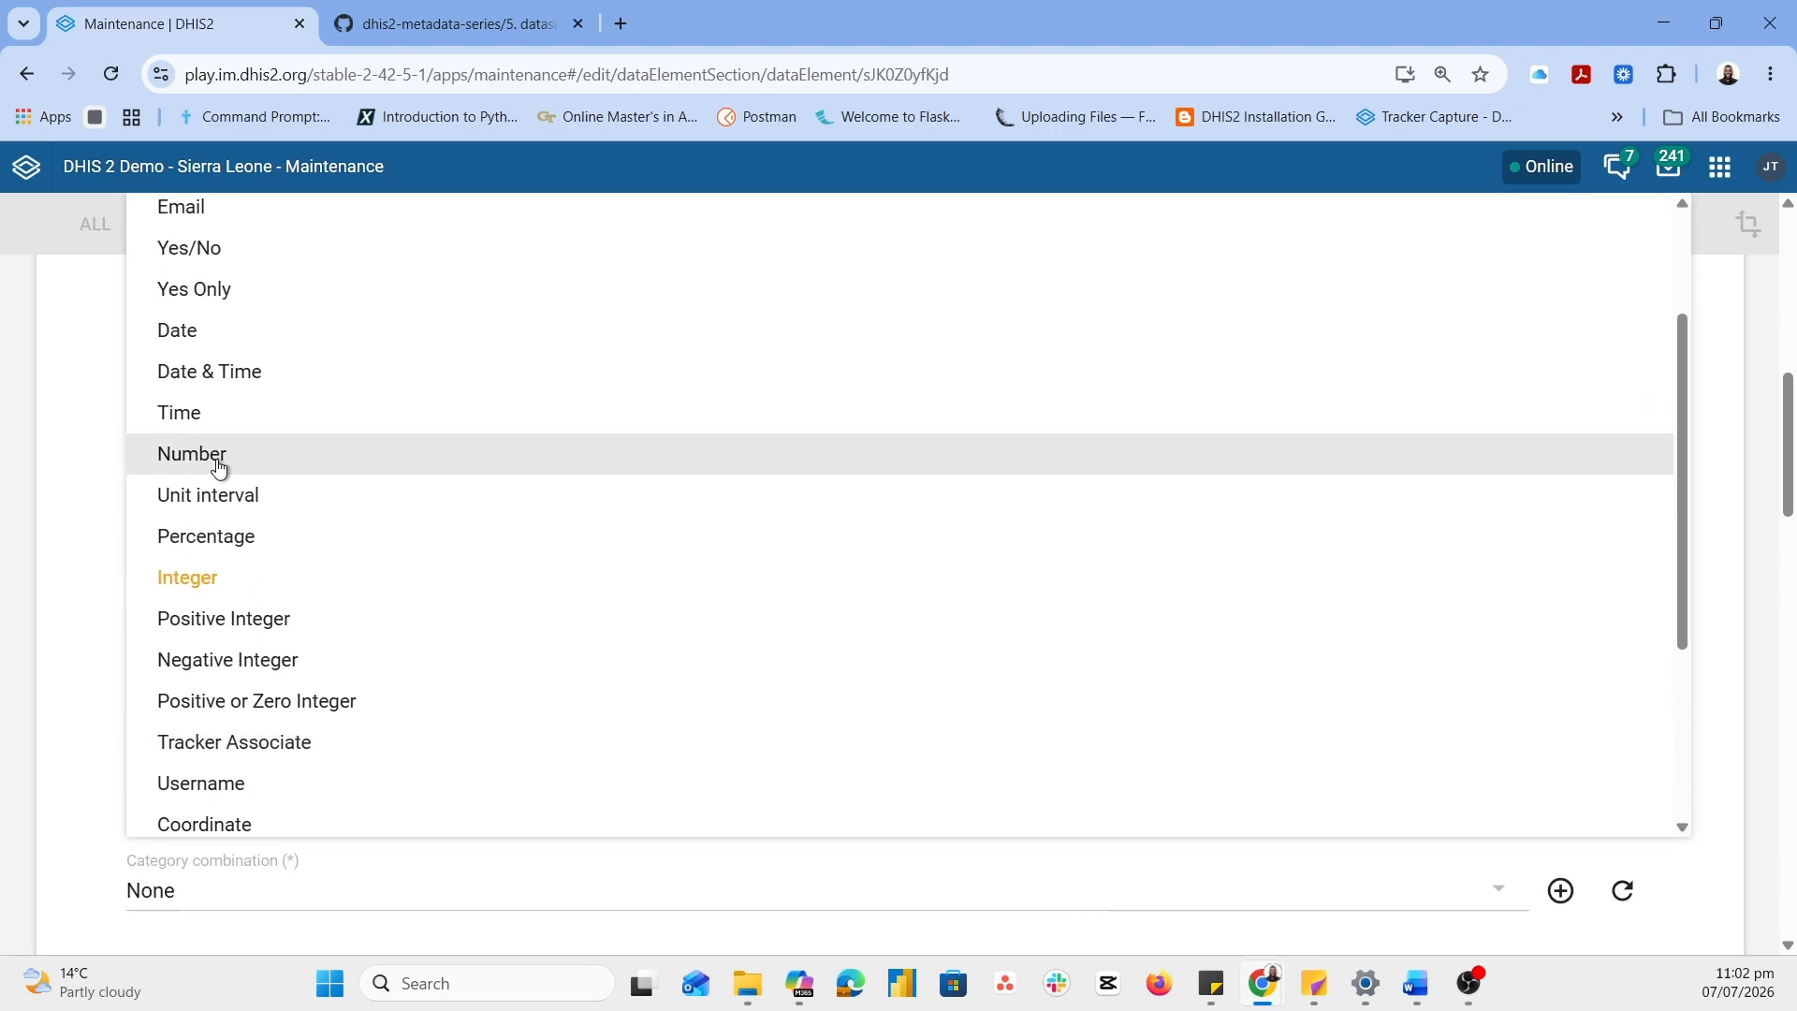
click(219, 466)
Assign the Age Group / Gender category combination to Step Prescription 7,500 steps/day and save the data element
scroll(421, 617, down, 3)
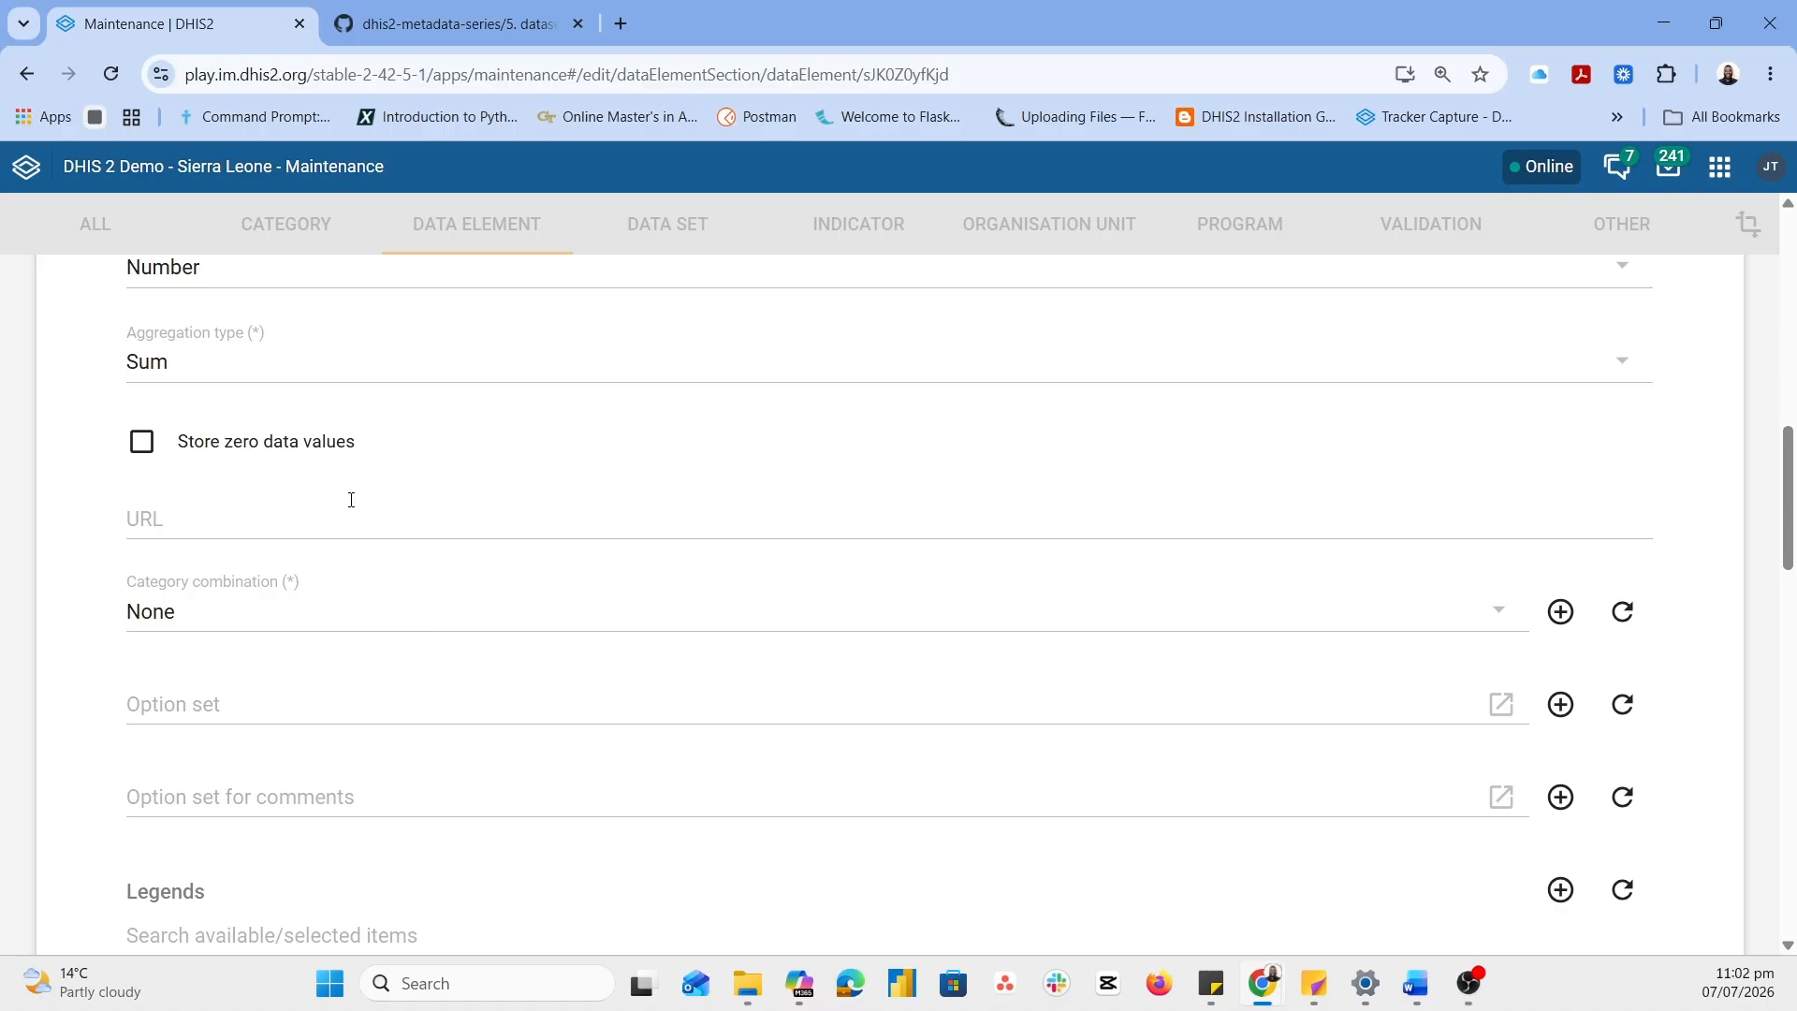
click(200, 612)
scroll(262, 295, up, 2)
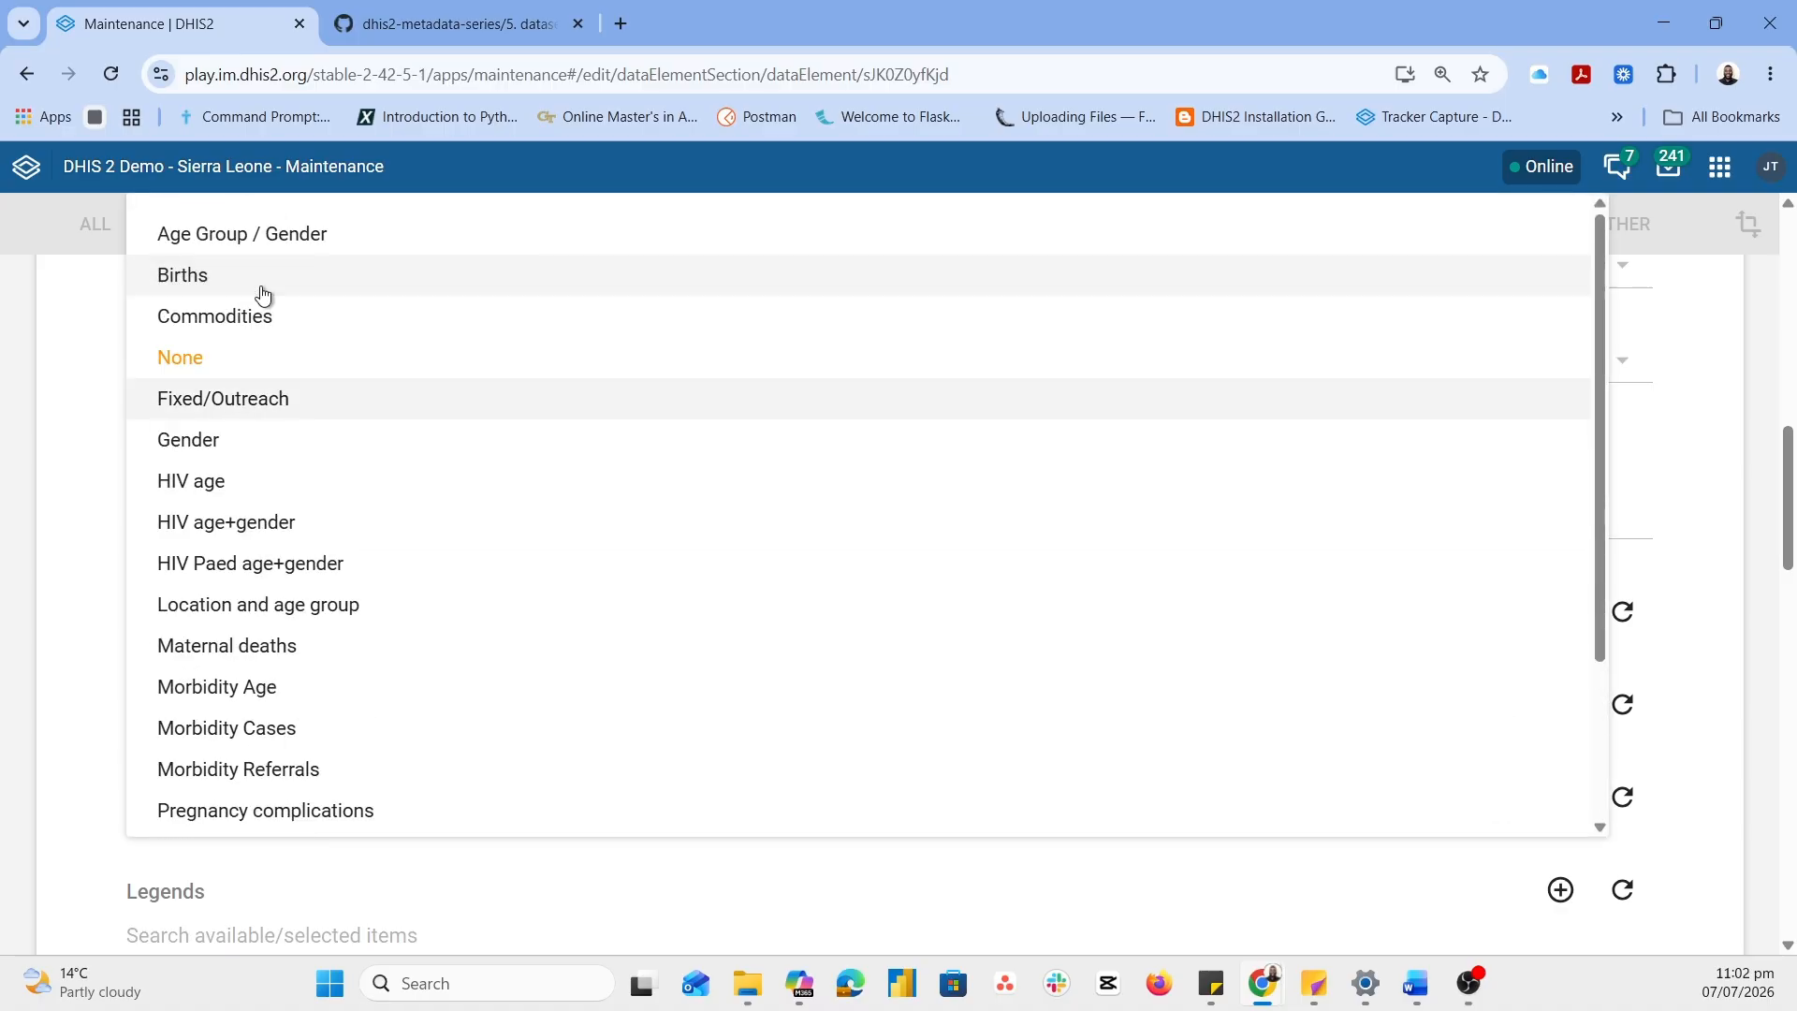
click(264, 239)
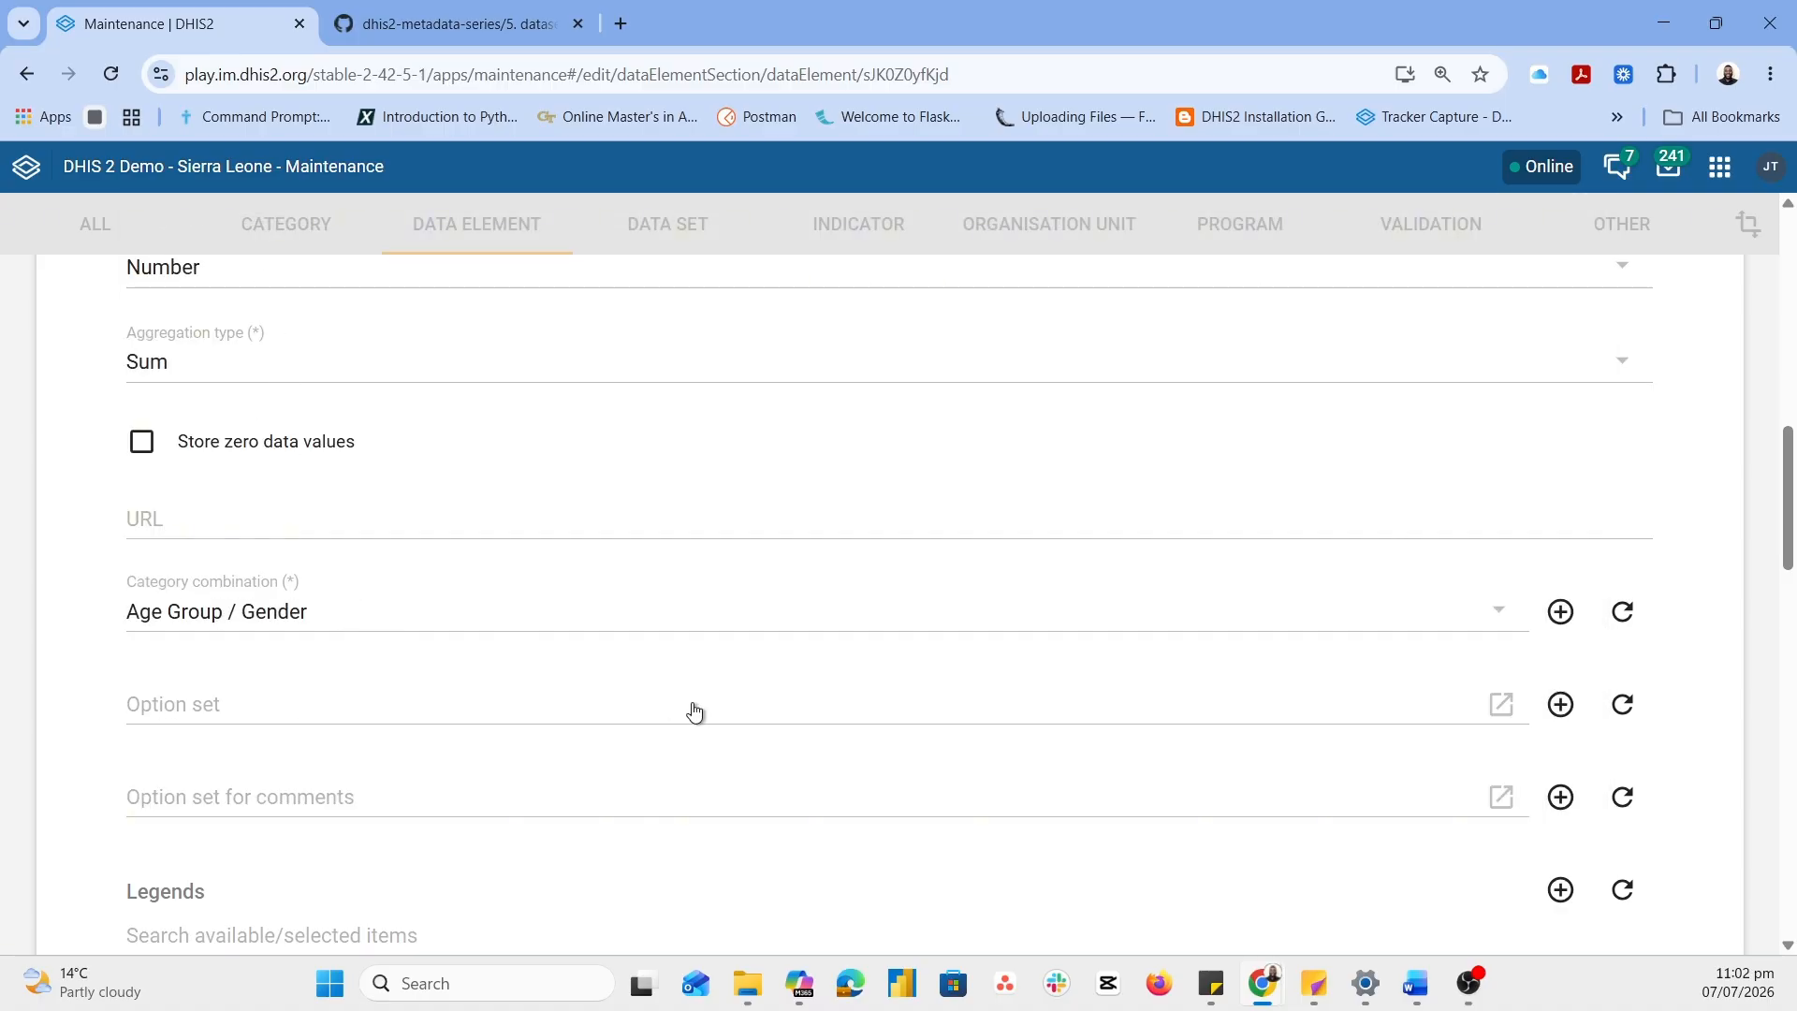
scroll(693, 713, down, 15)
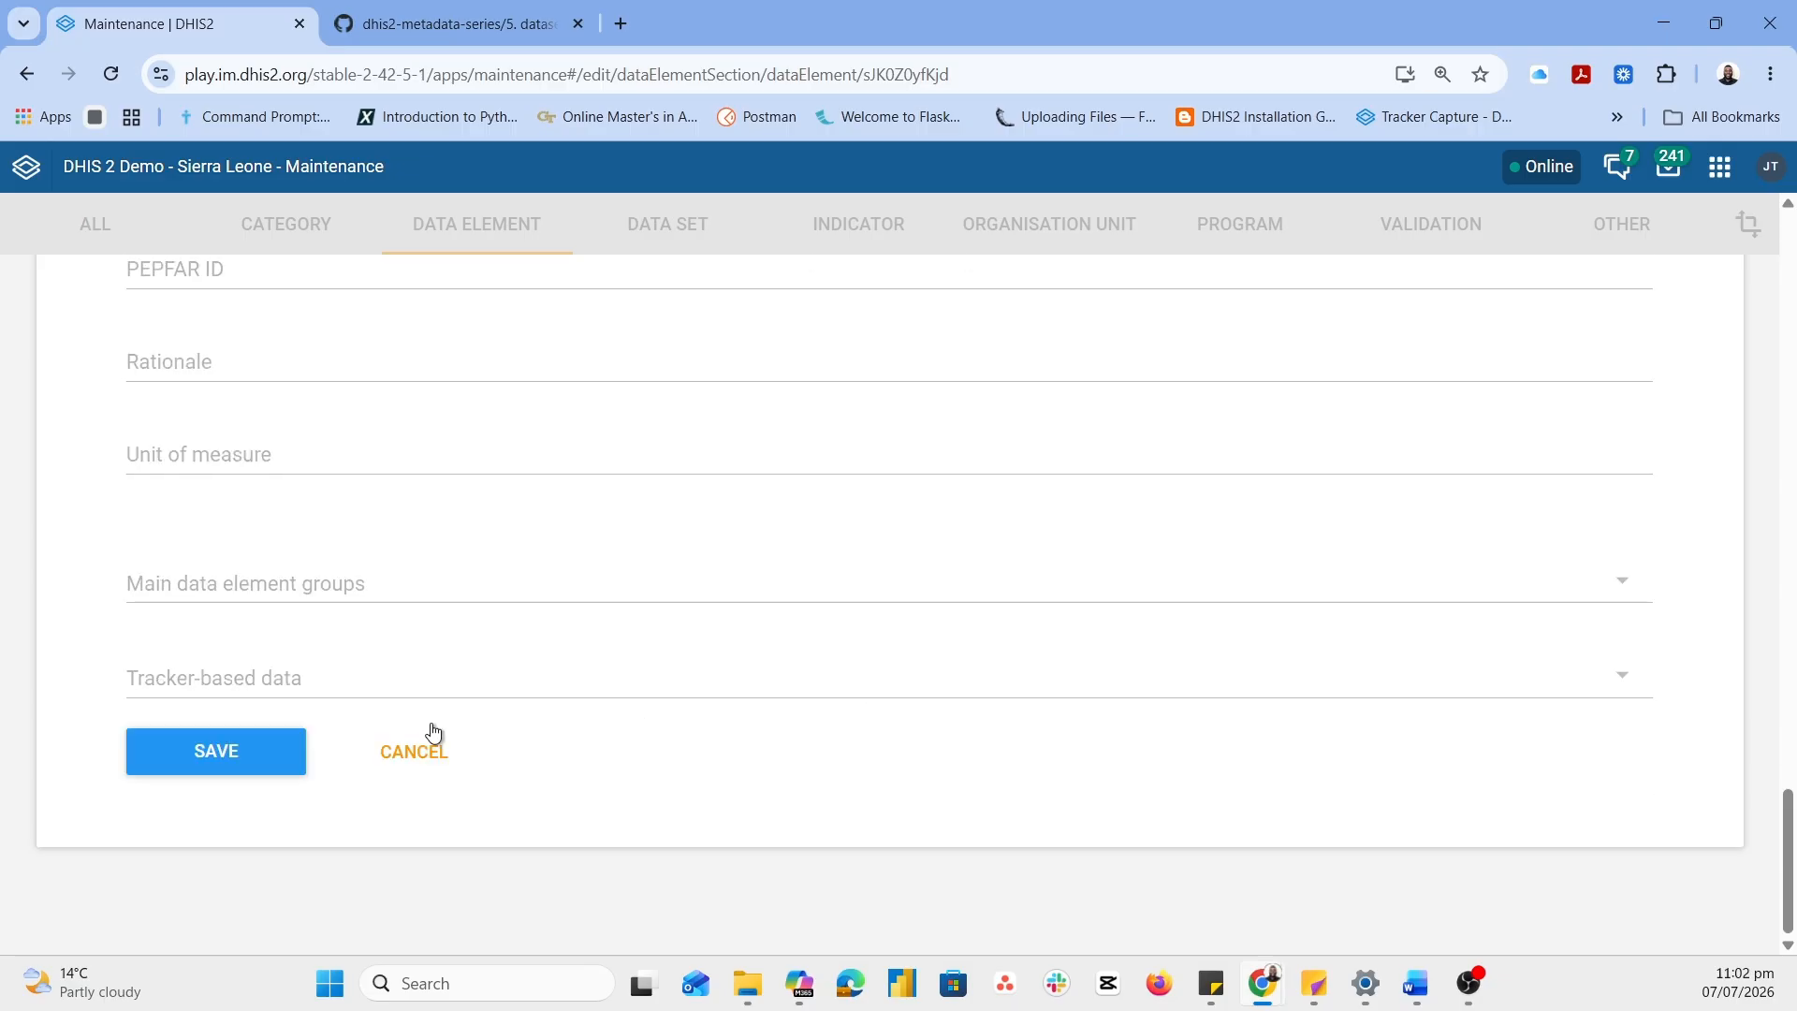
click(281, 753)
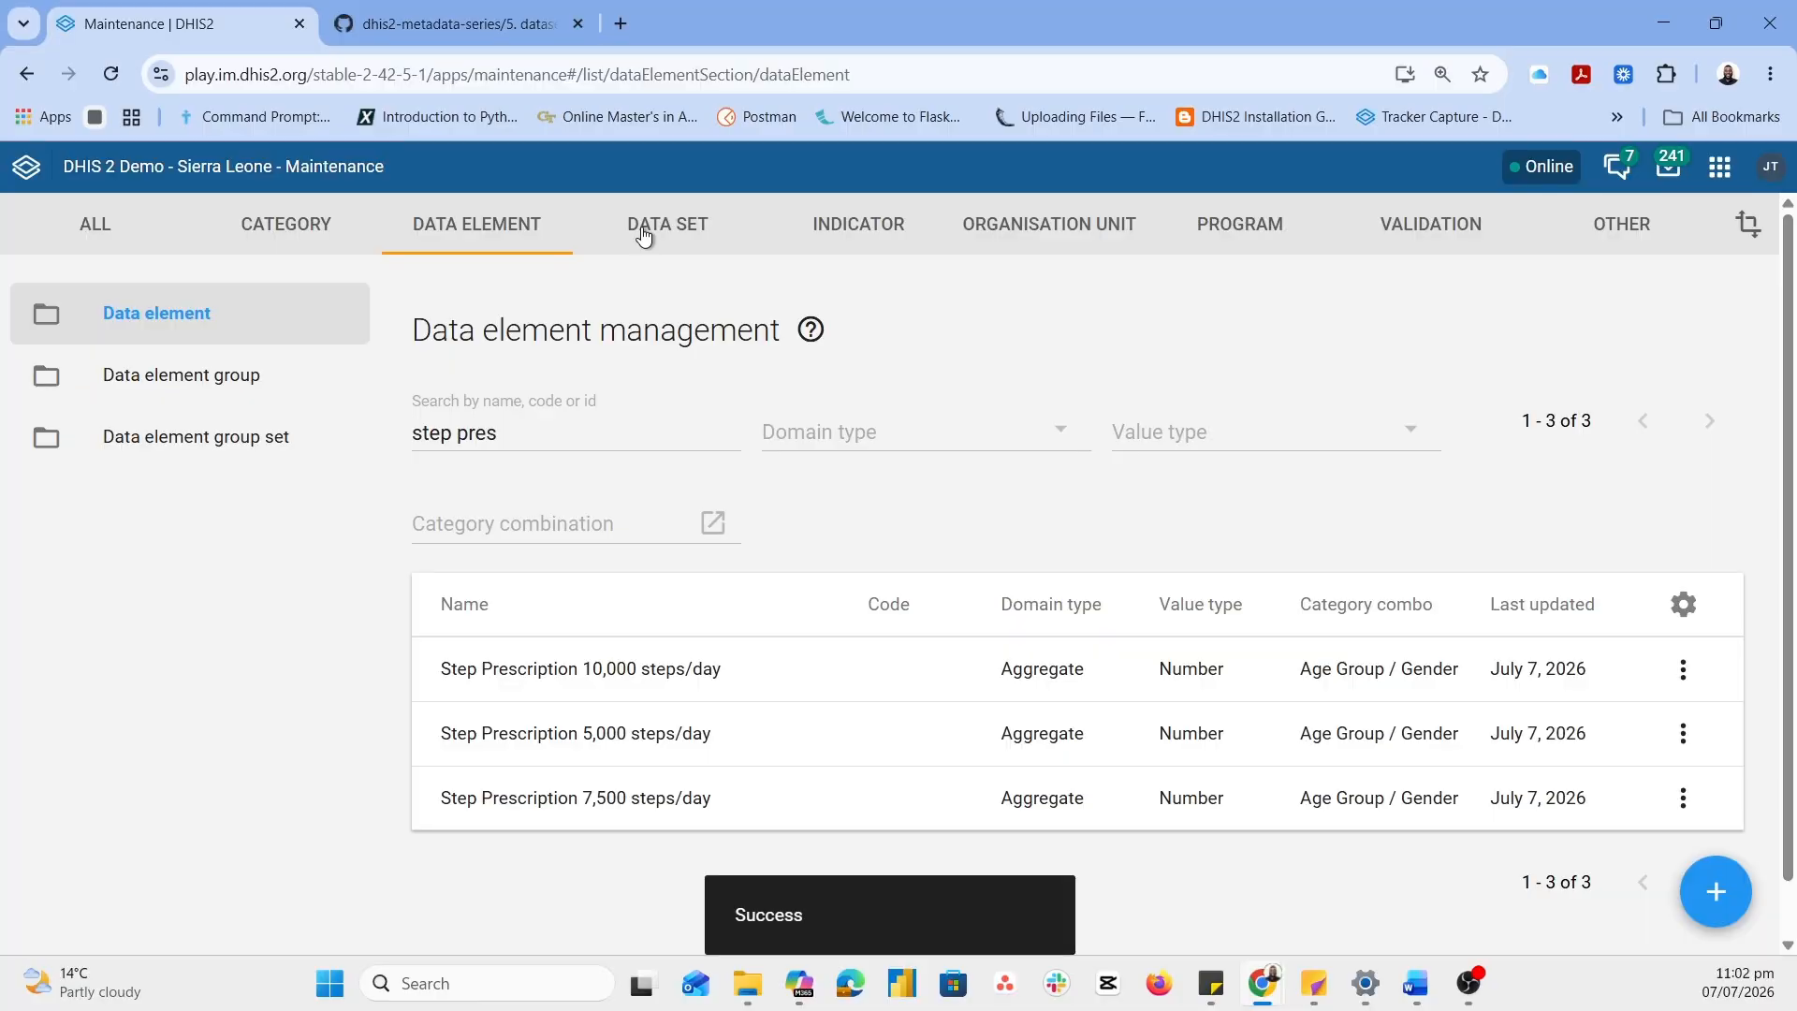
Open the list of data sets, consulting the Physical Activity Prescription Monthly Report form on GitHub for its title and sections
click(644, 237)
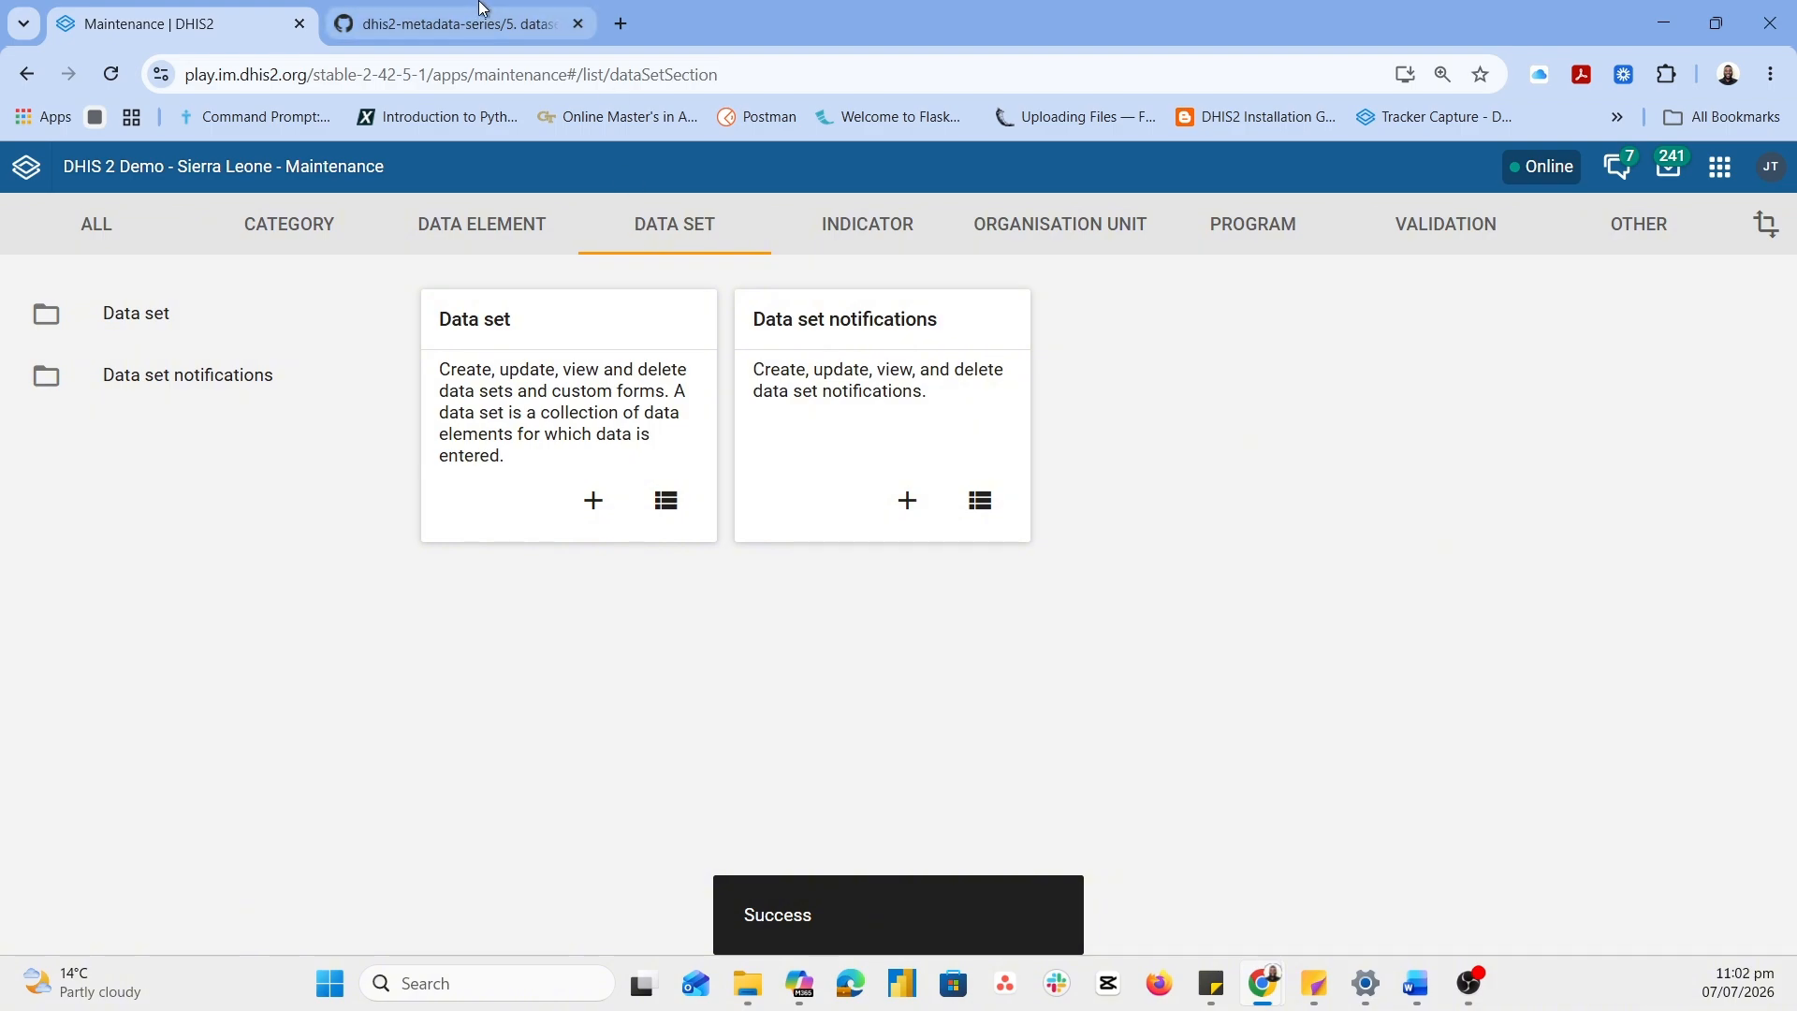
click(524, 23)
scroll(1275, 648, up, 3)
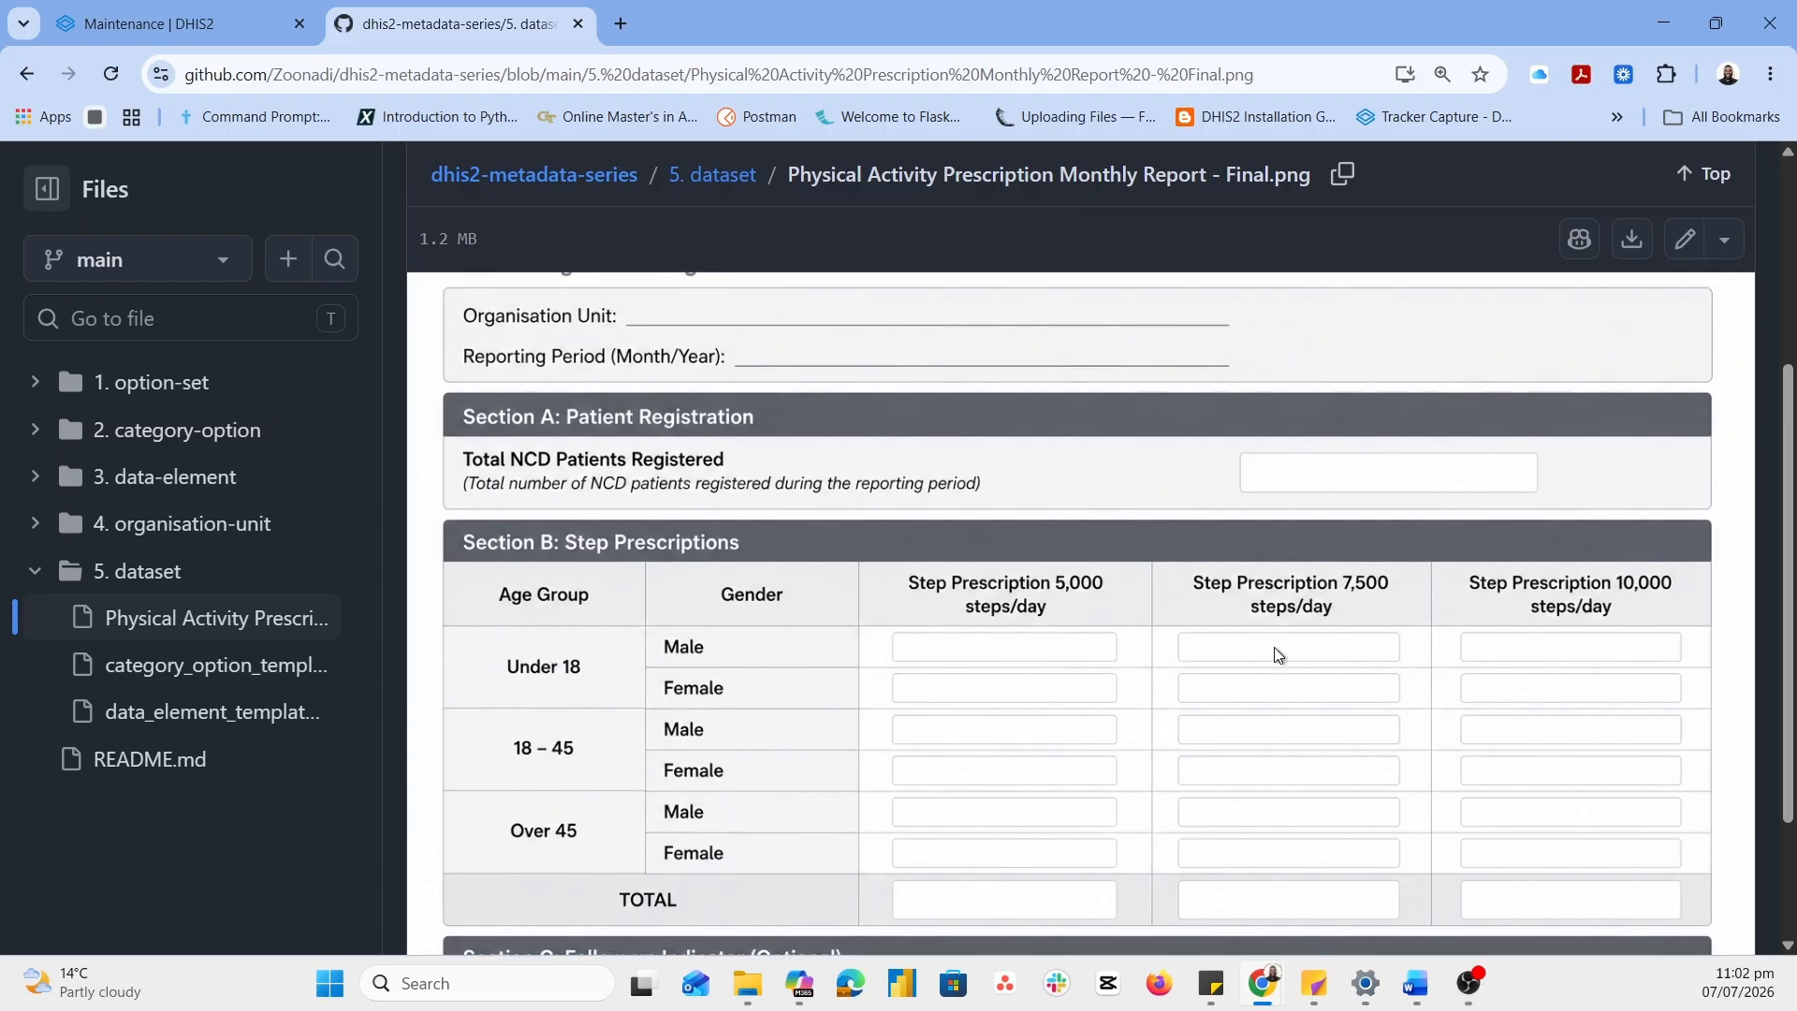
scroll(1275, 654, down, 3)
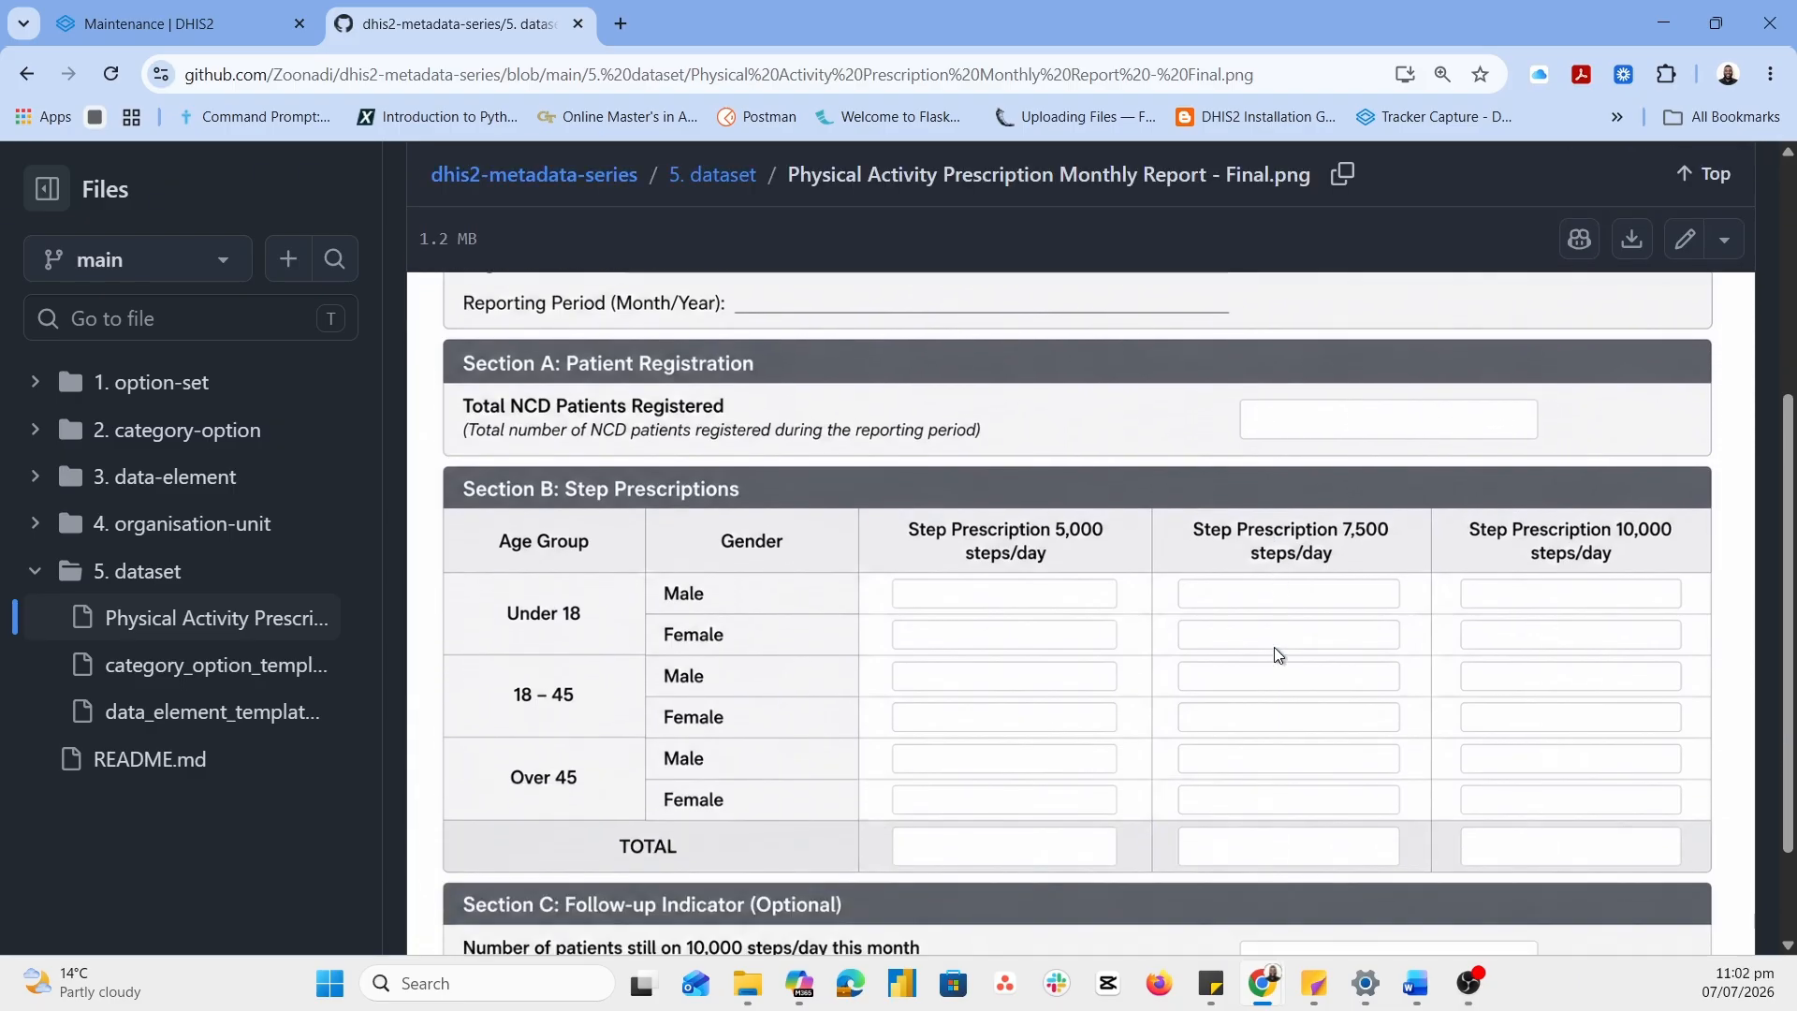
scroll(1278, 654, up, 1)
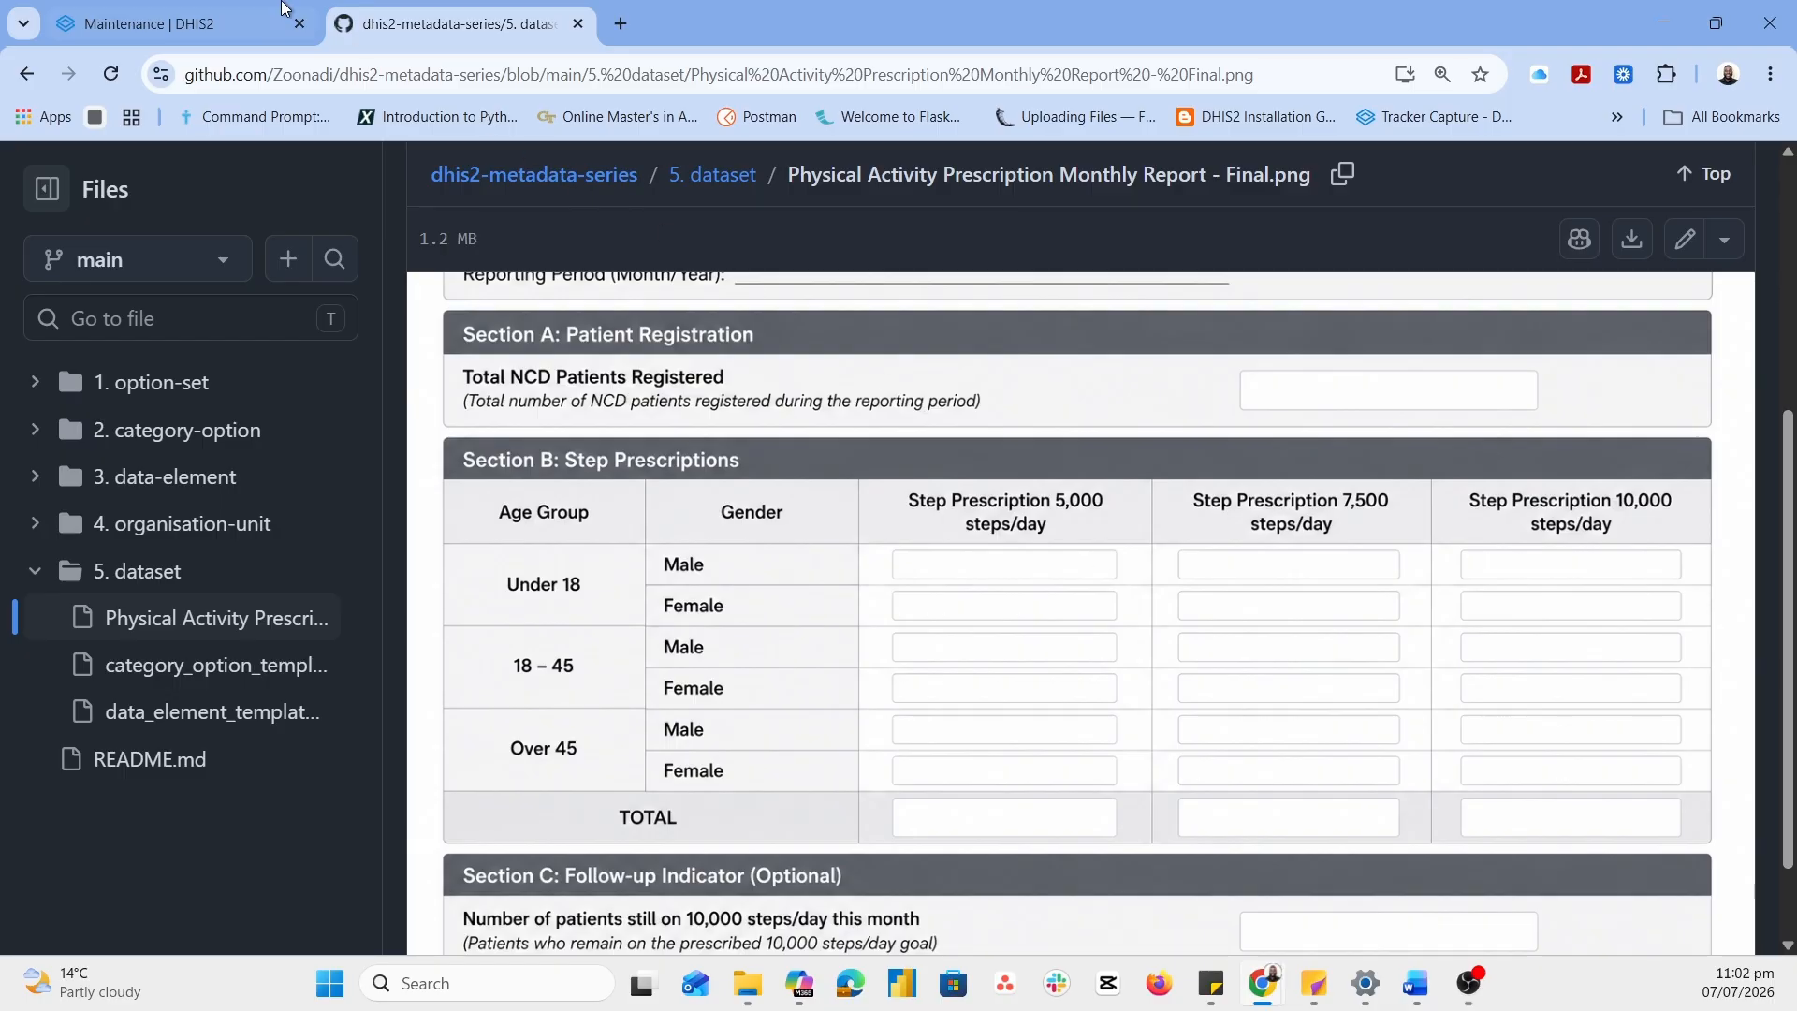
scroll(840, 442, up, 2)
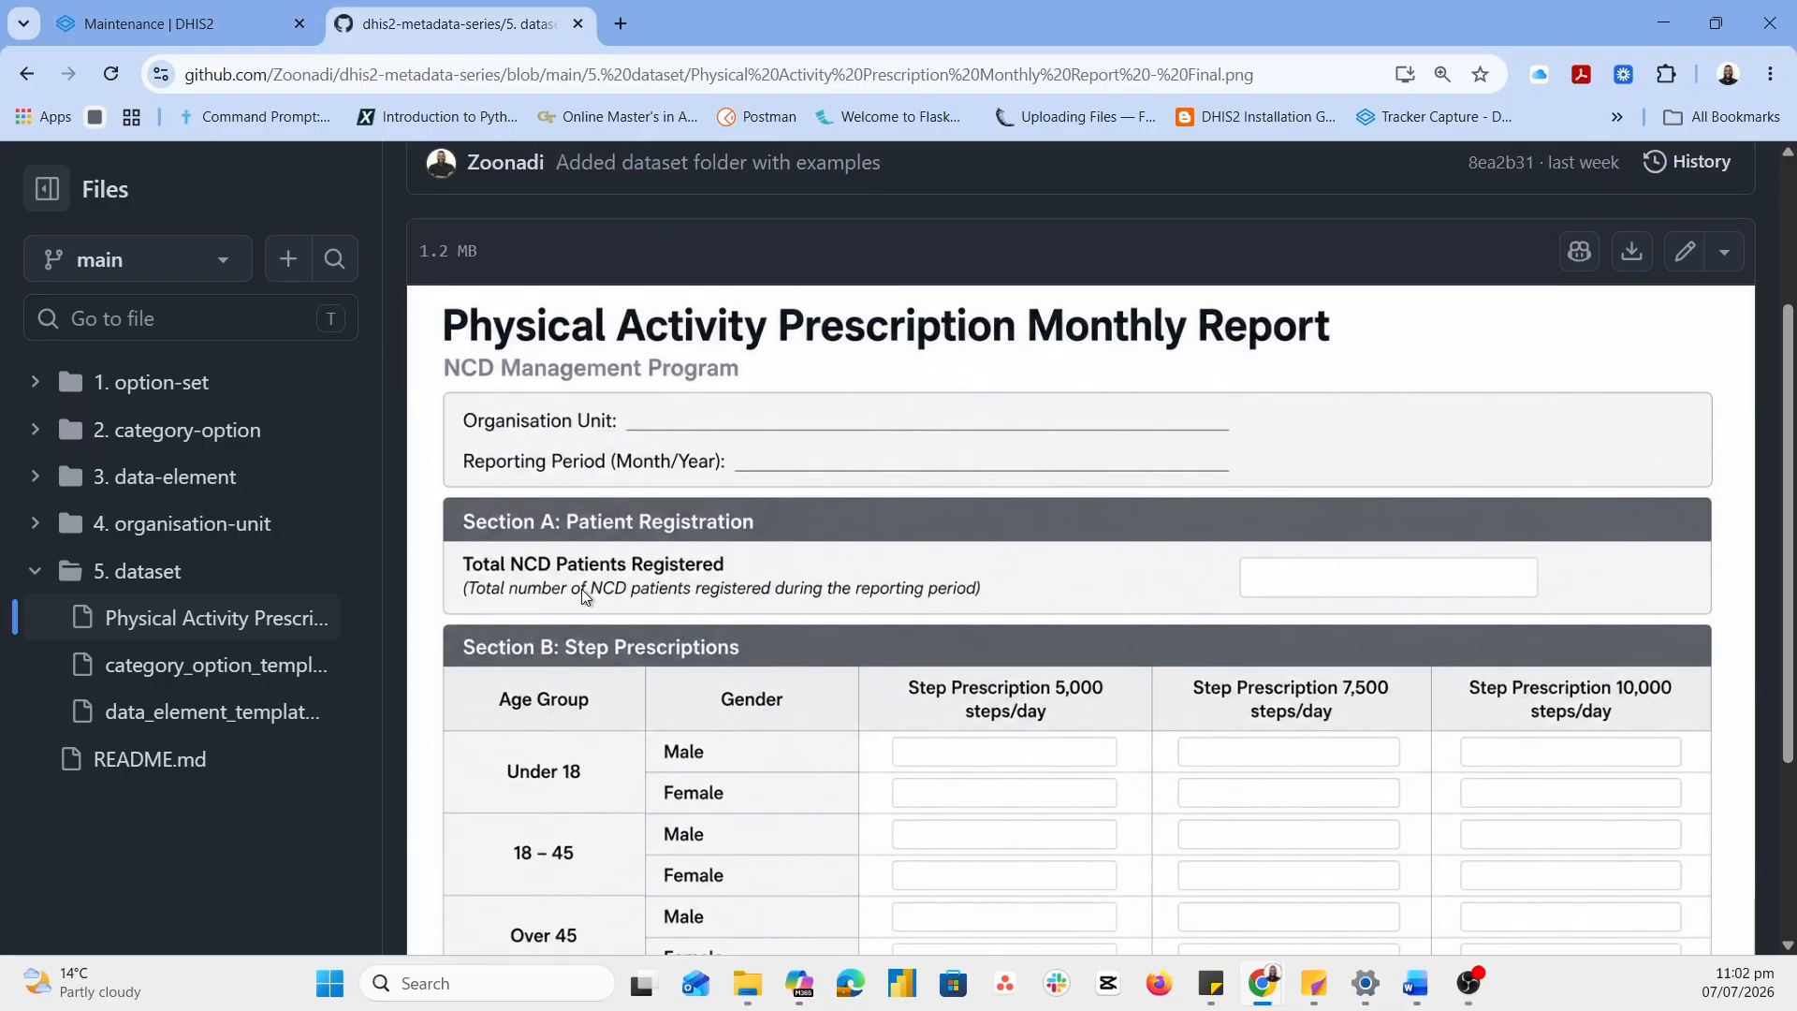
click(239, 9)
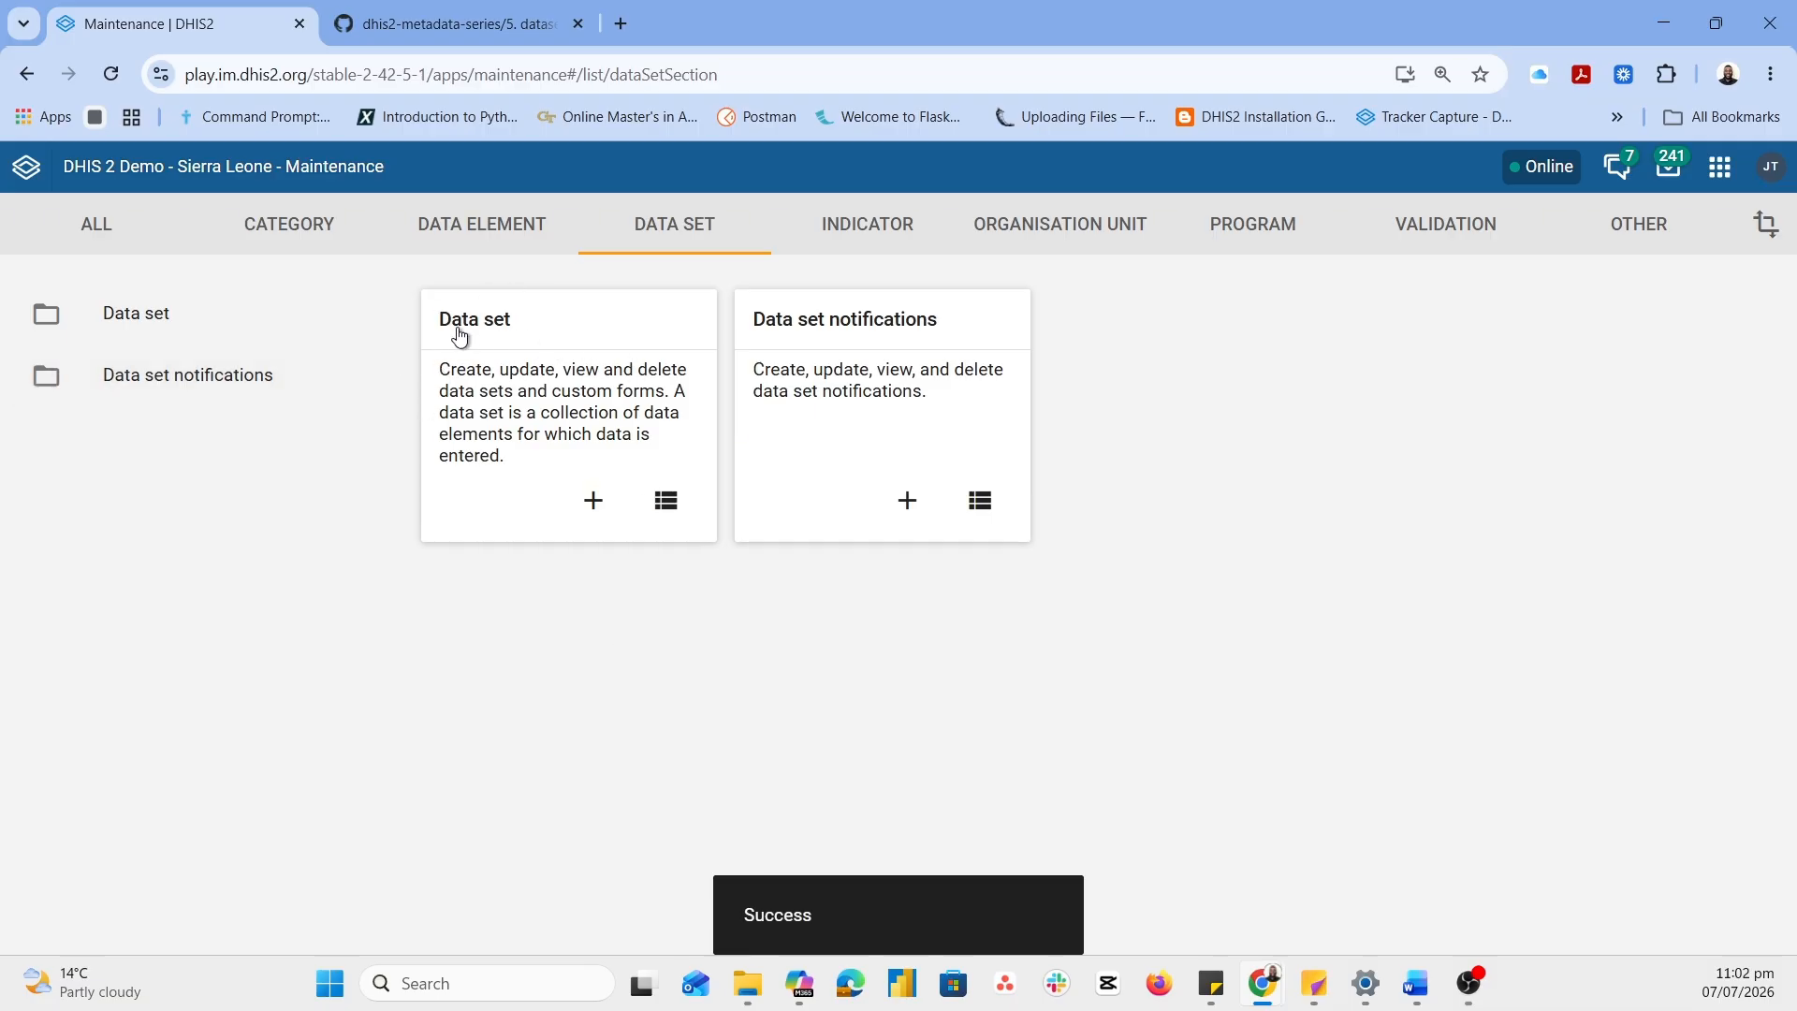
click(524, 344)
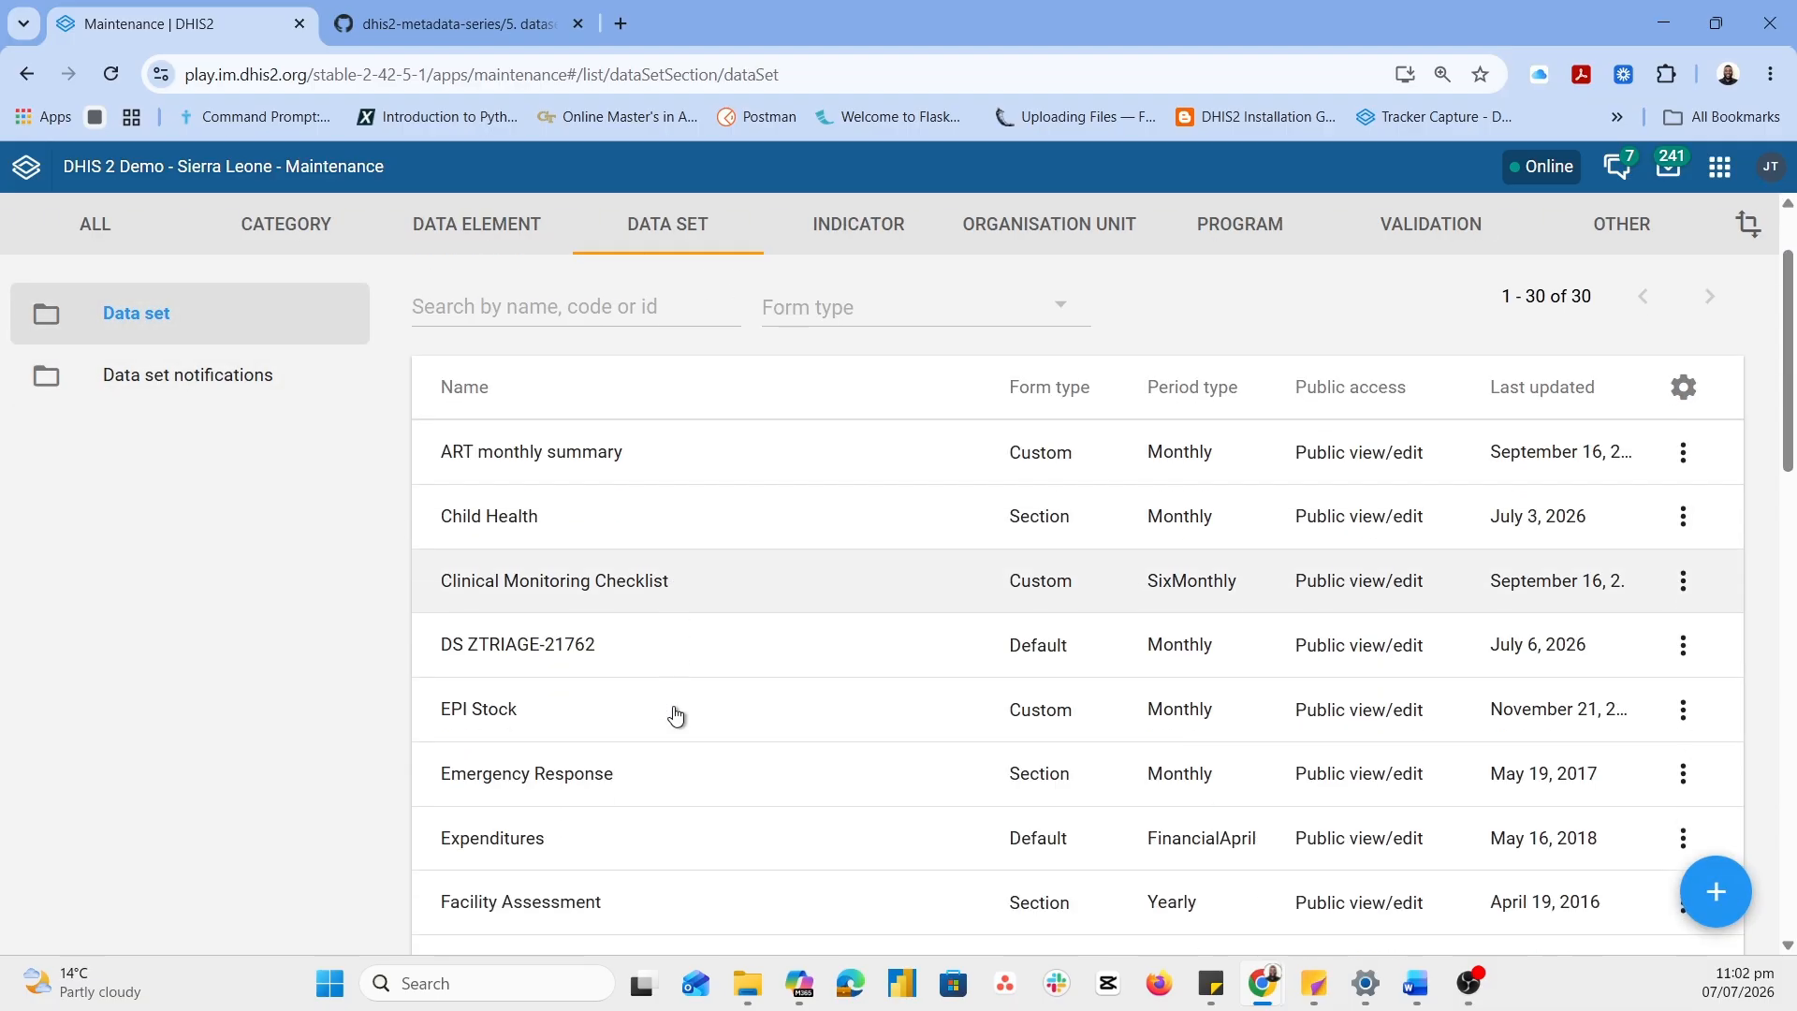
Create a new data set and name it Physical Activity Prescription Monthly Report, following the title of the form on GitHub
scroll(673, 714, down, 3)
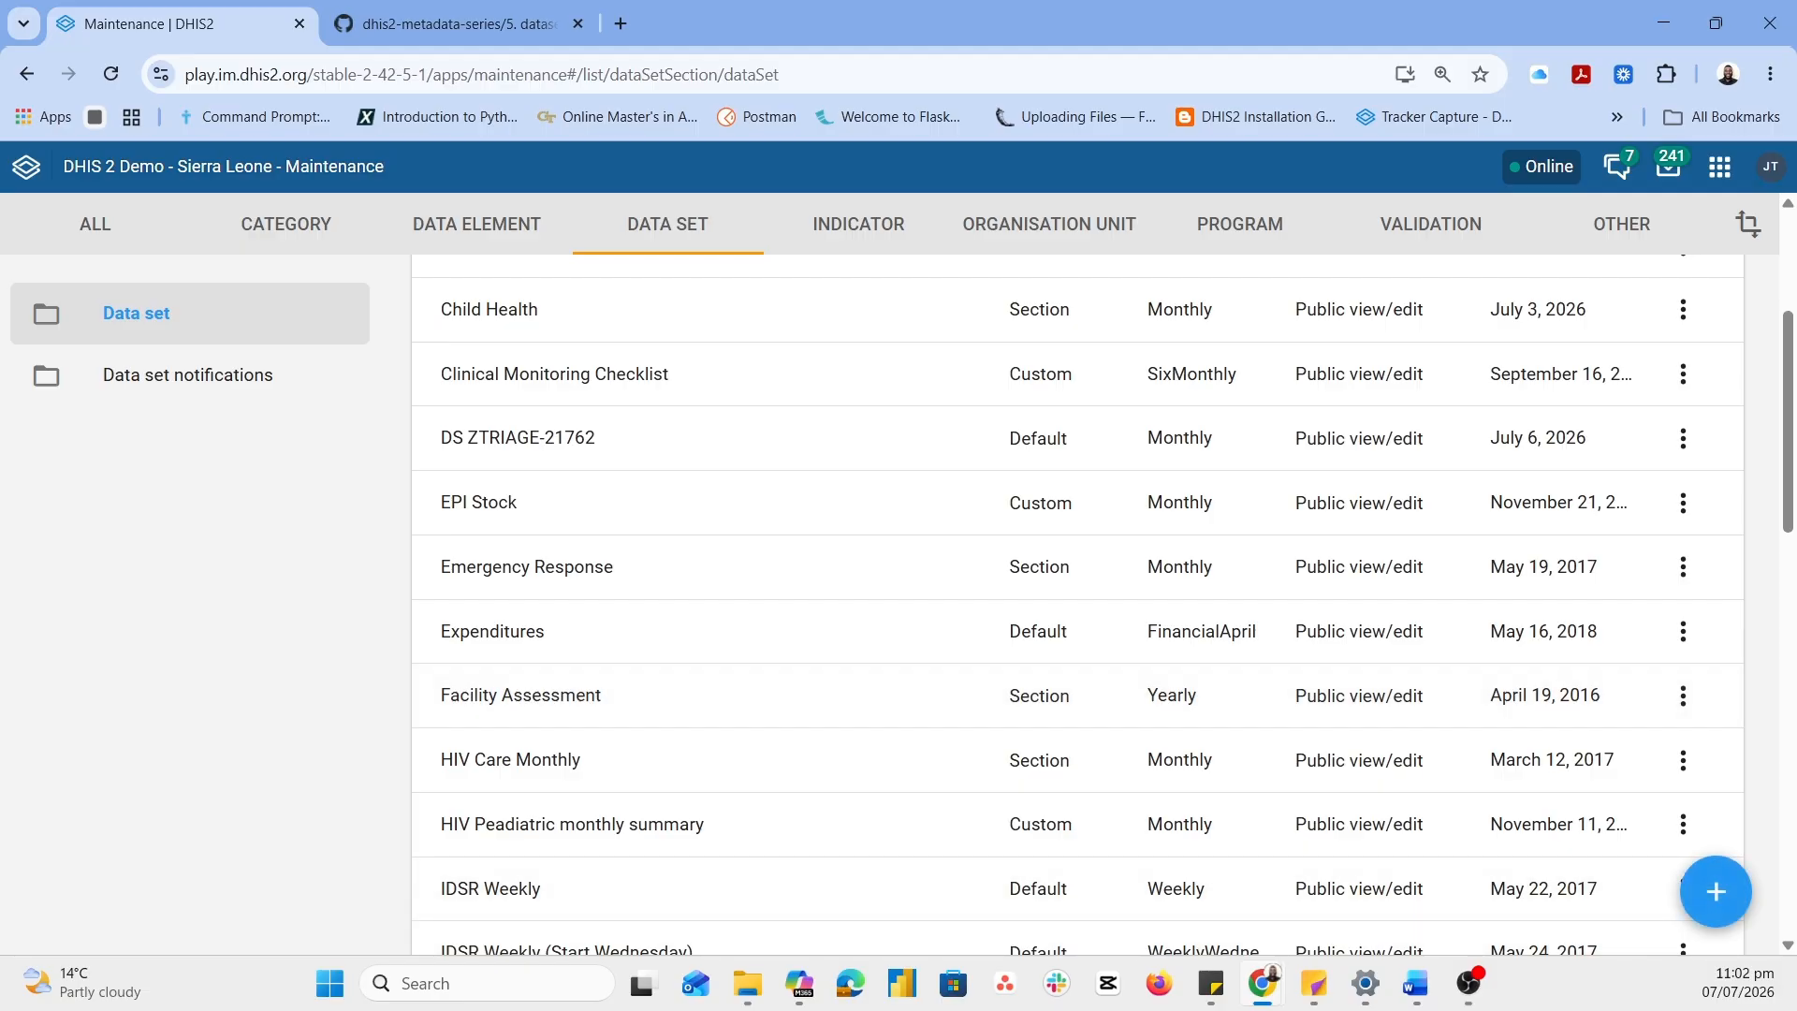
click(1715, 889)
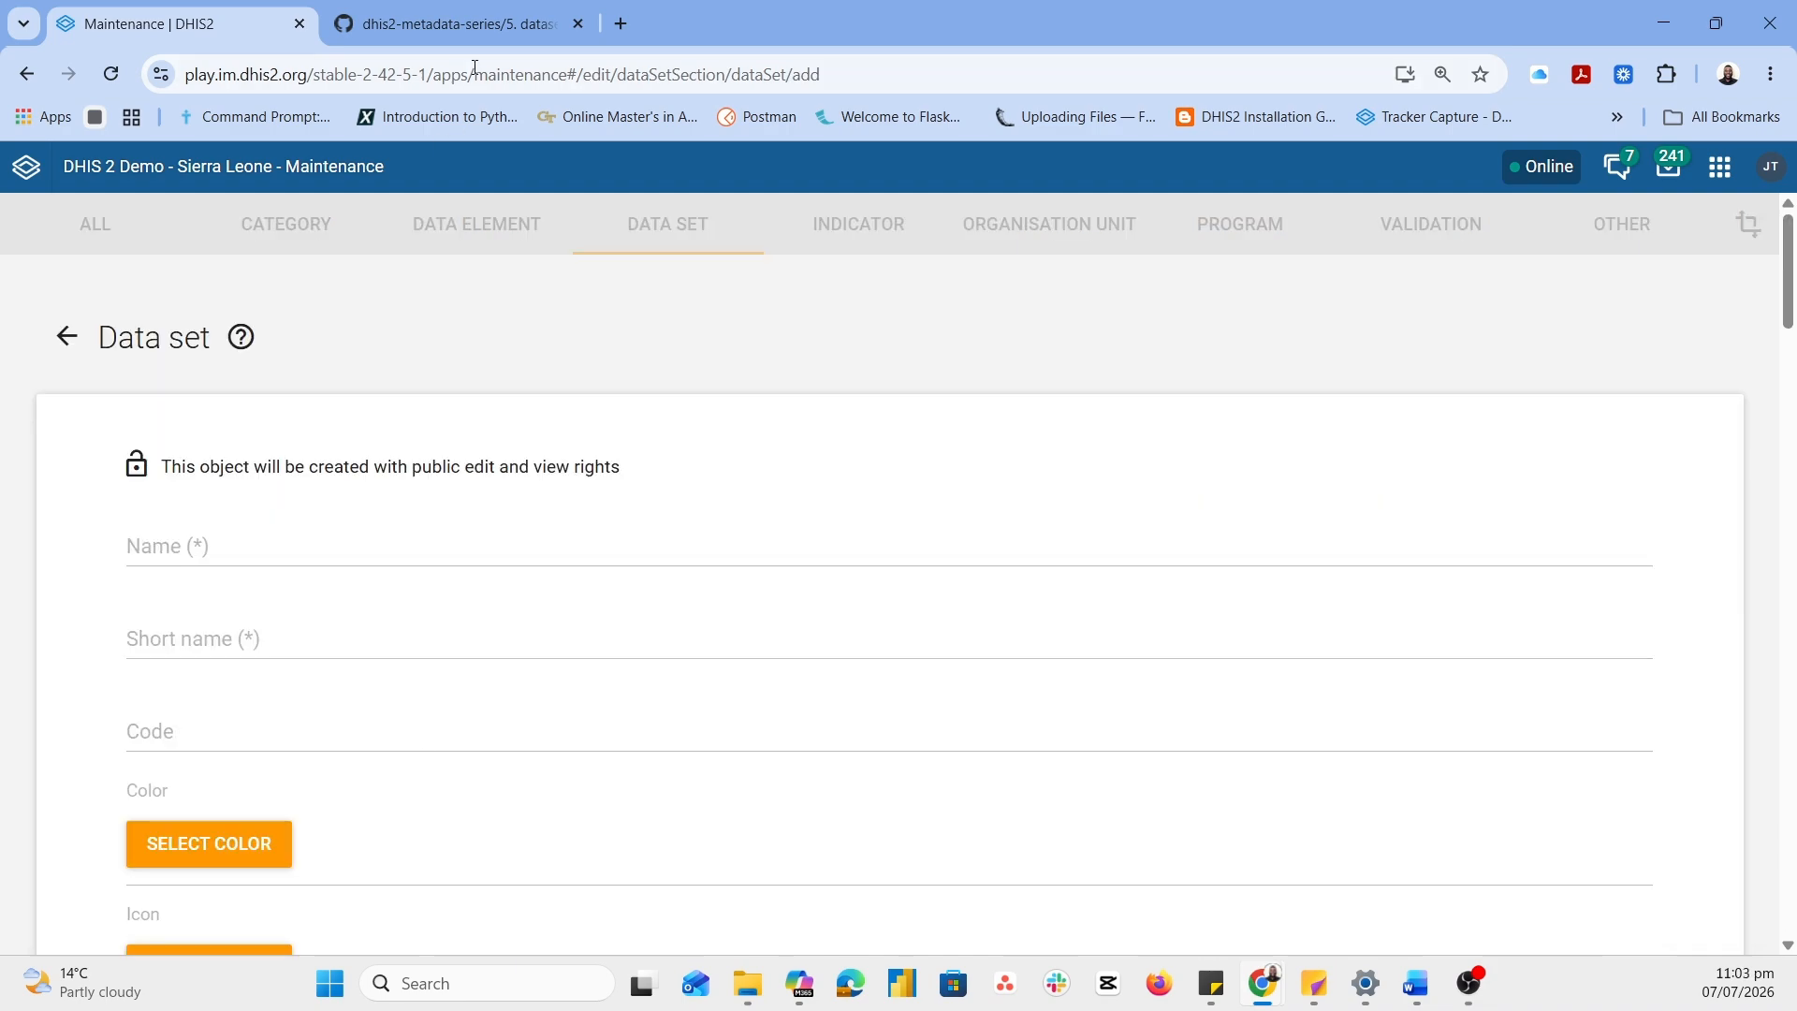
click(449, 23)
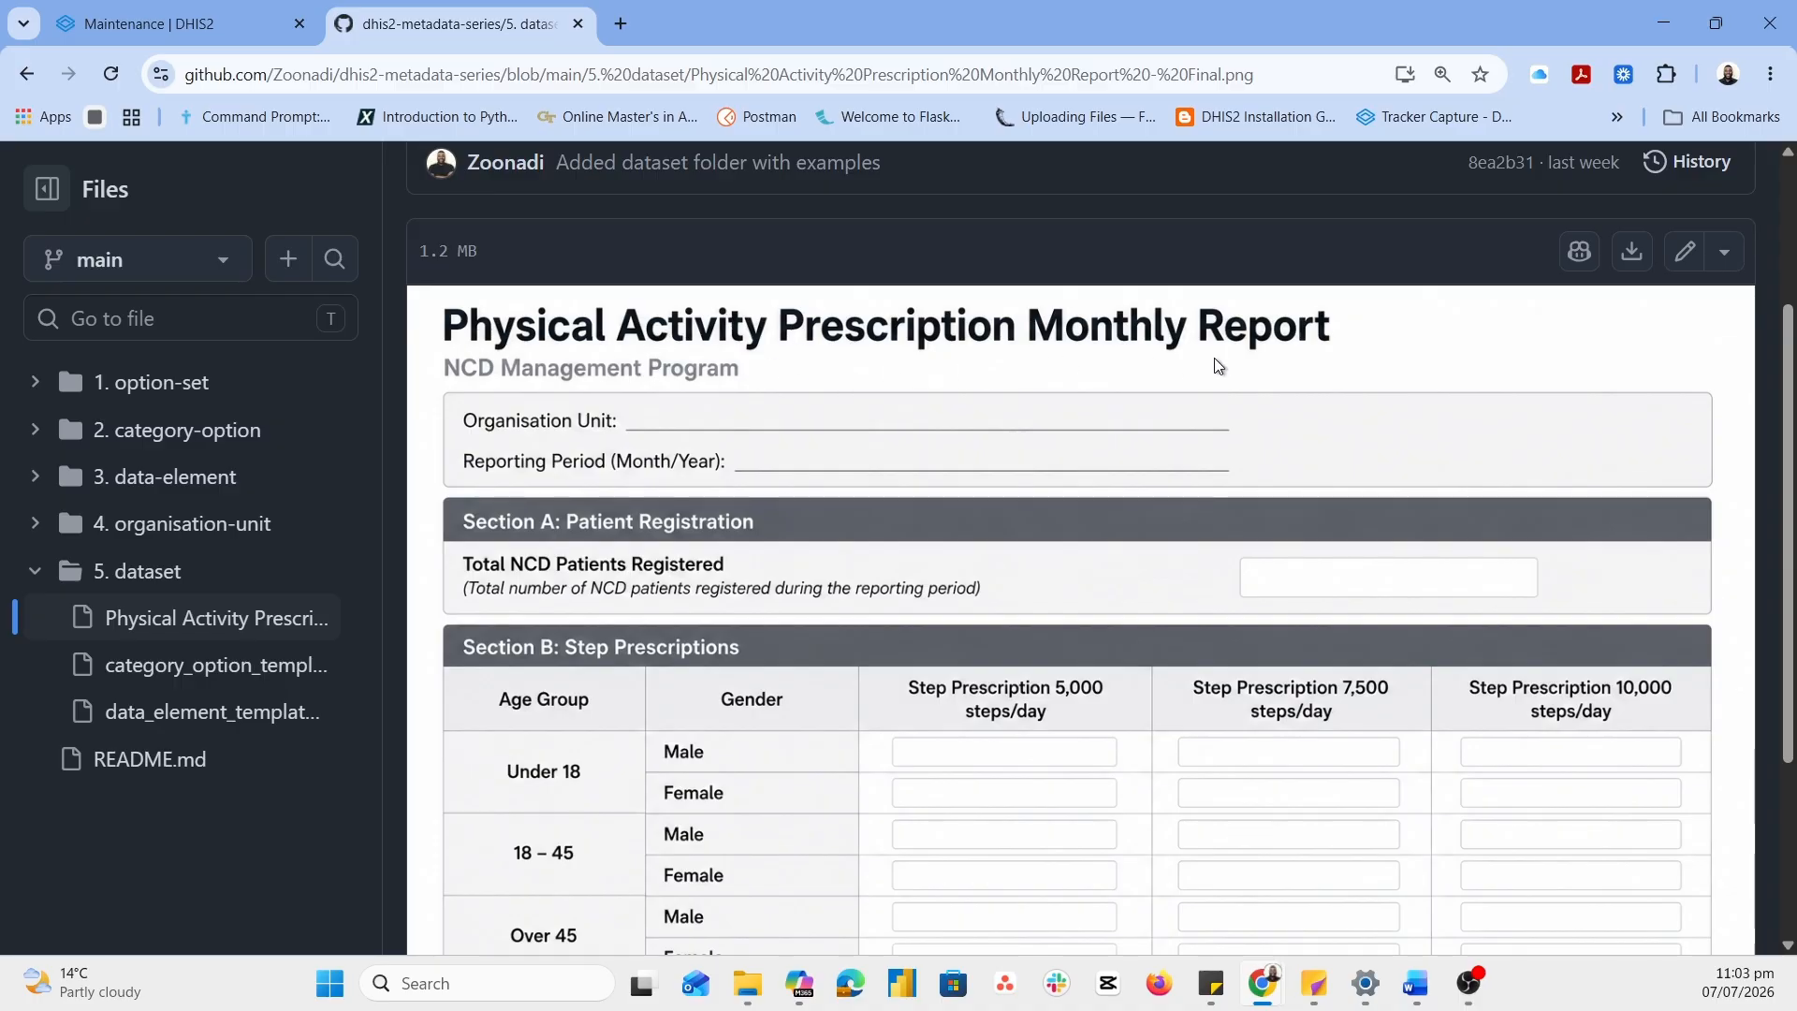
click(170, 28)
click(209, 559)
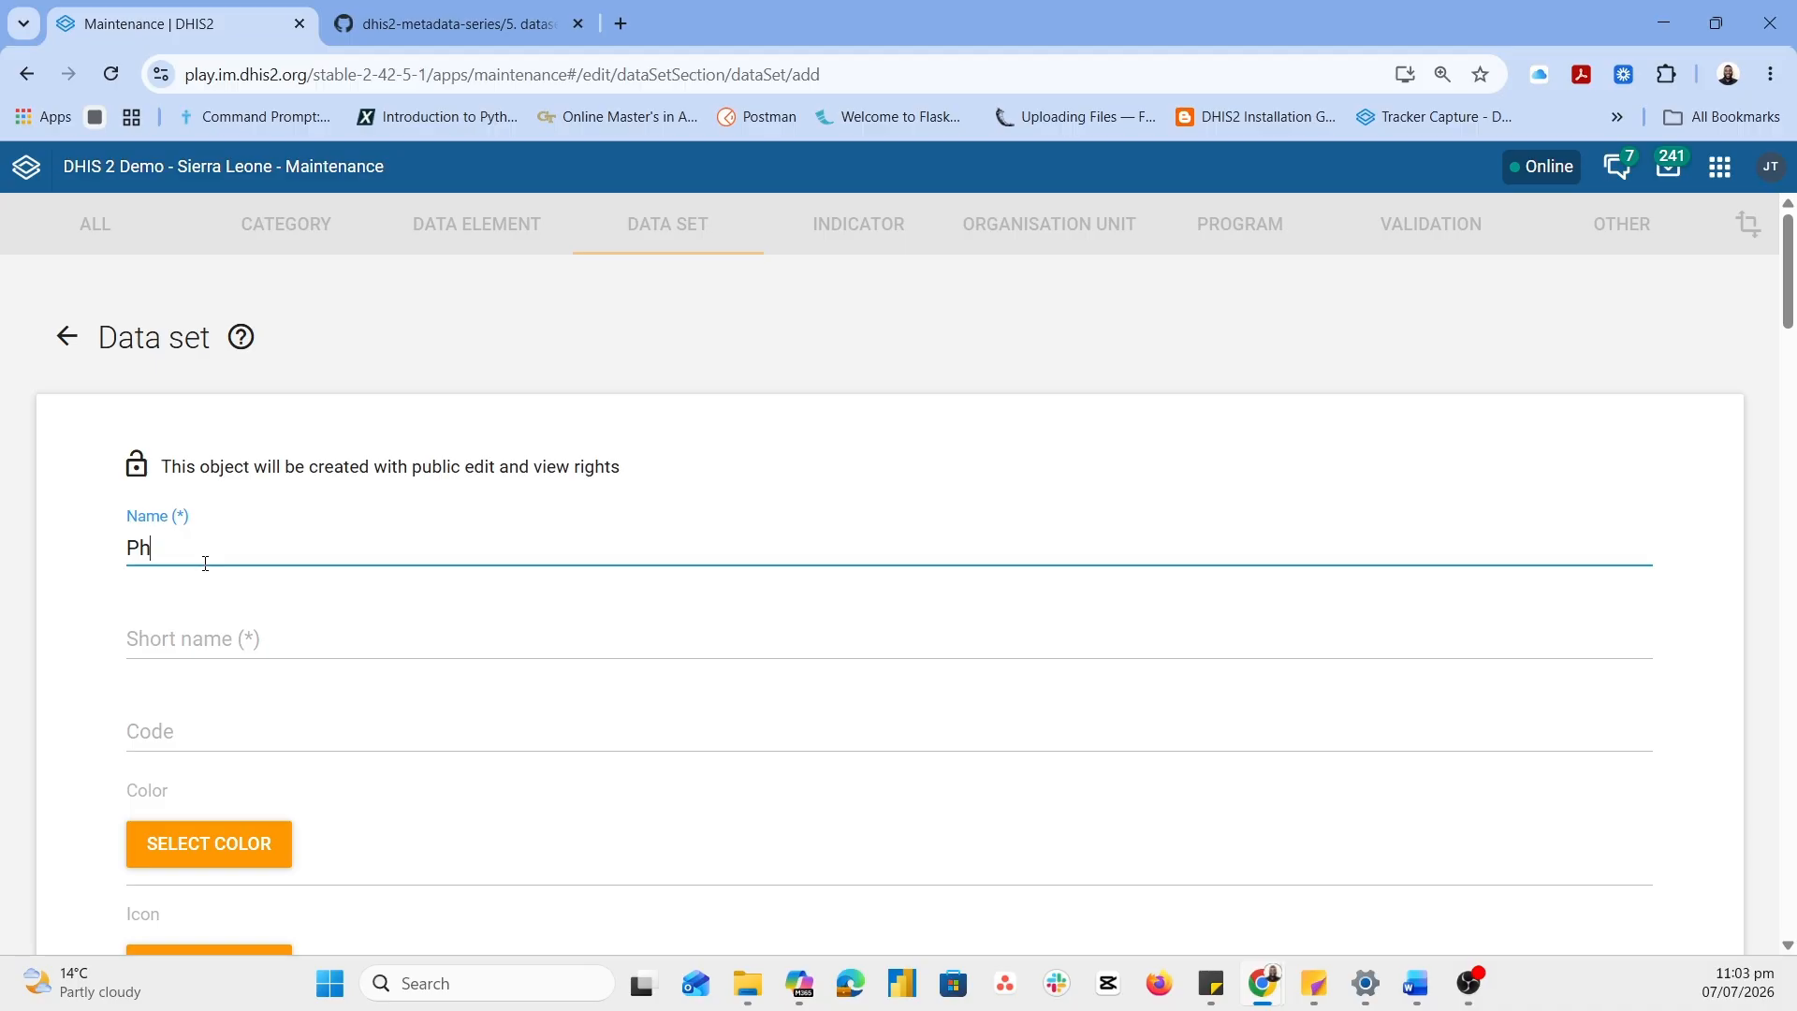
text(Physical Activity)
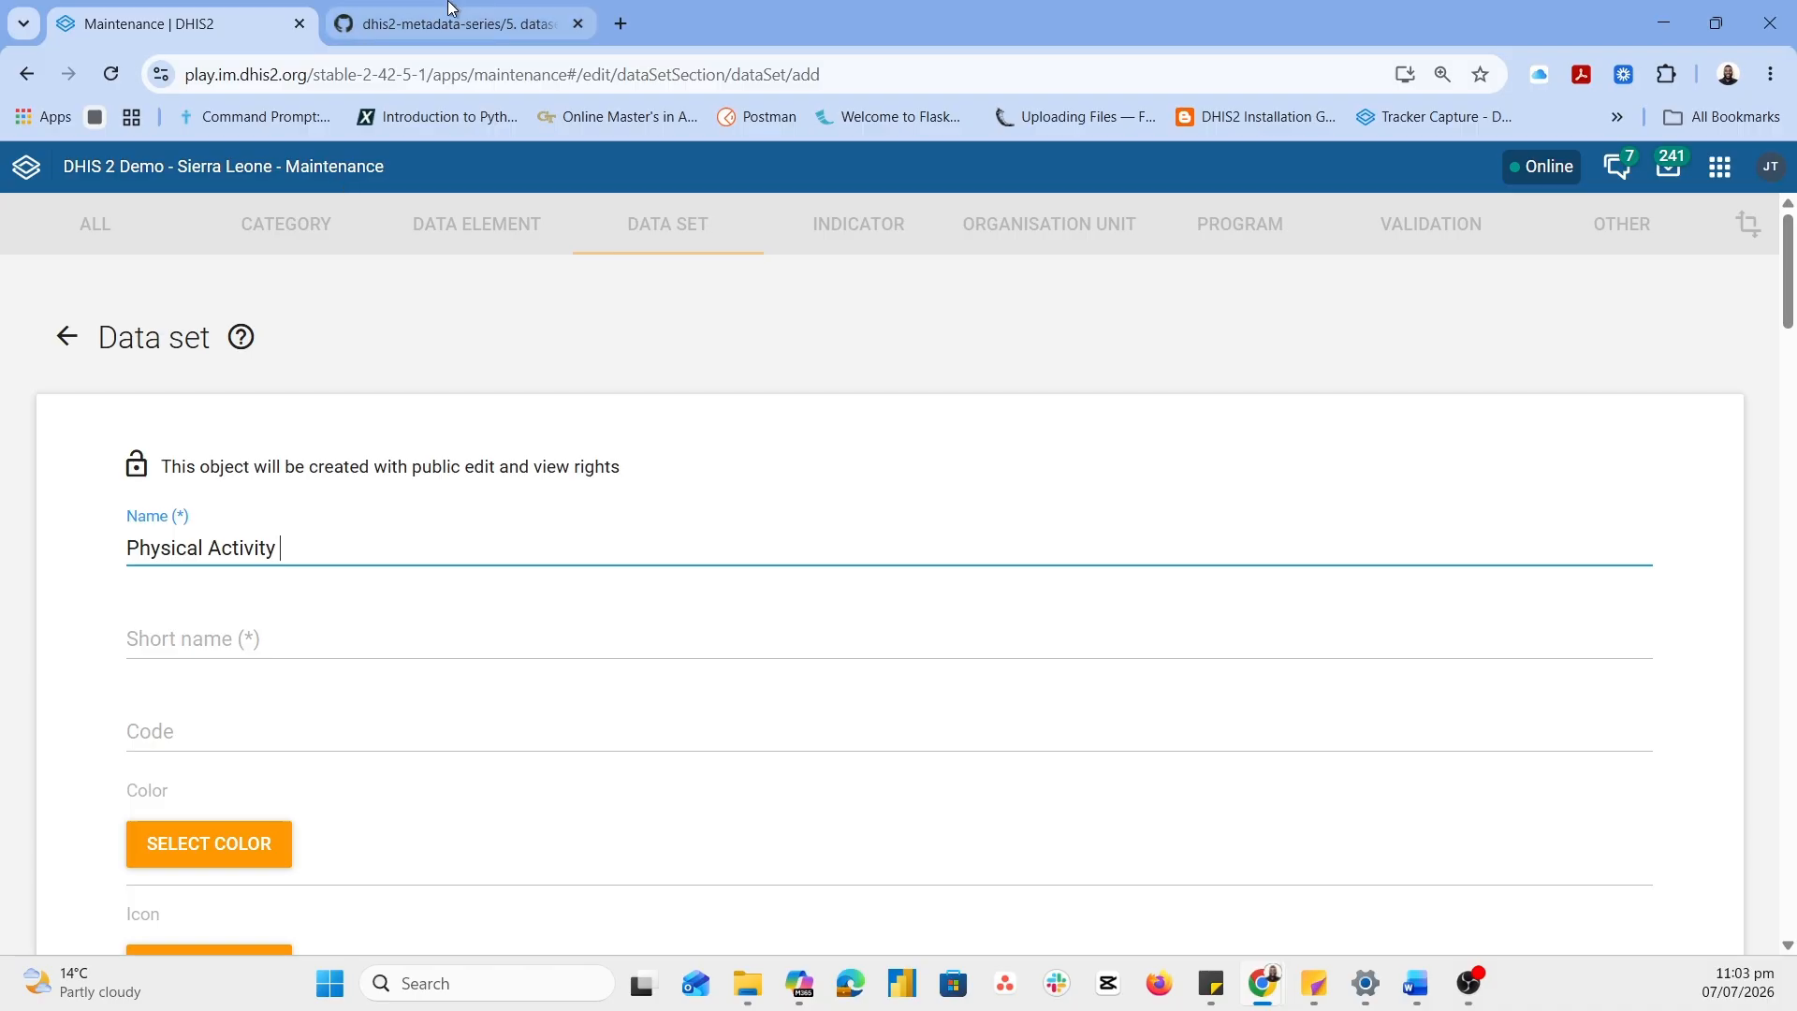
click(433, 23)
click(149, 19)
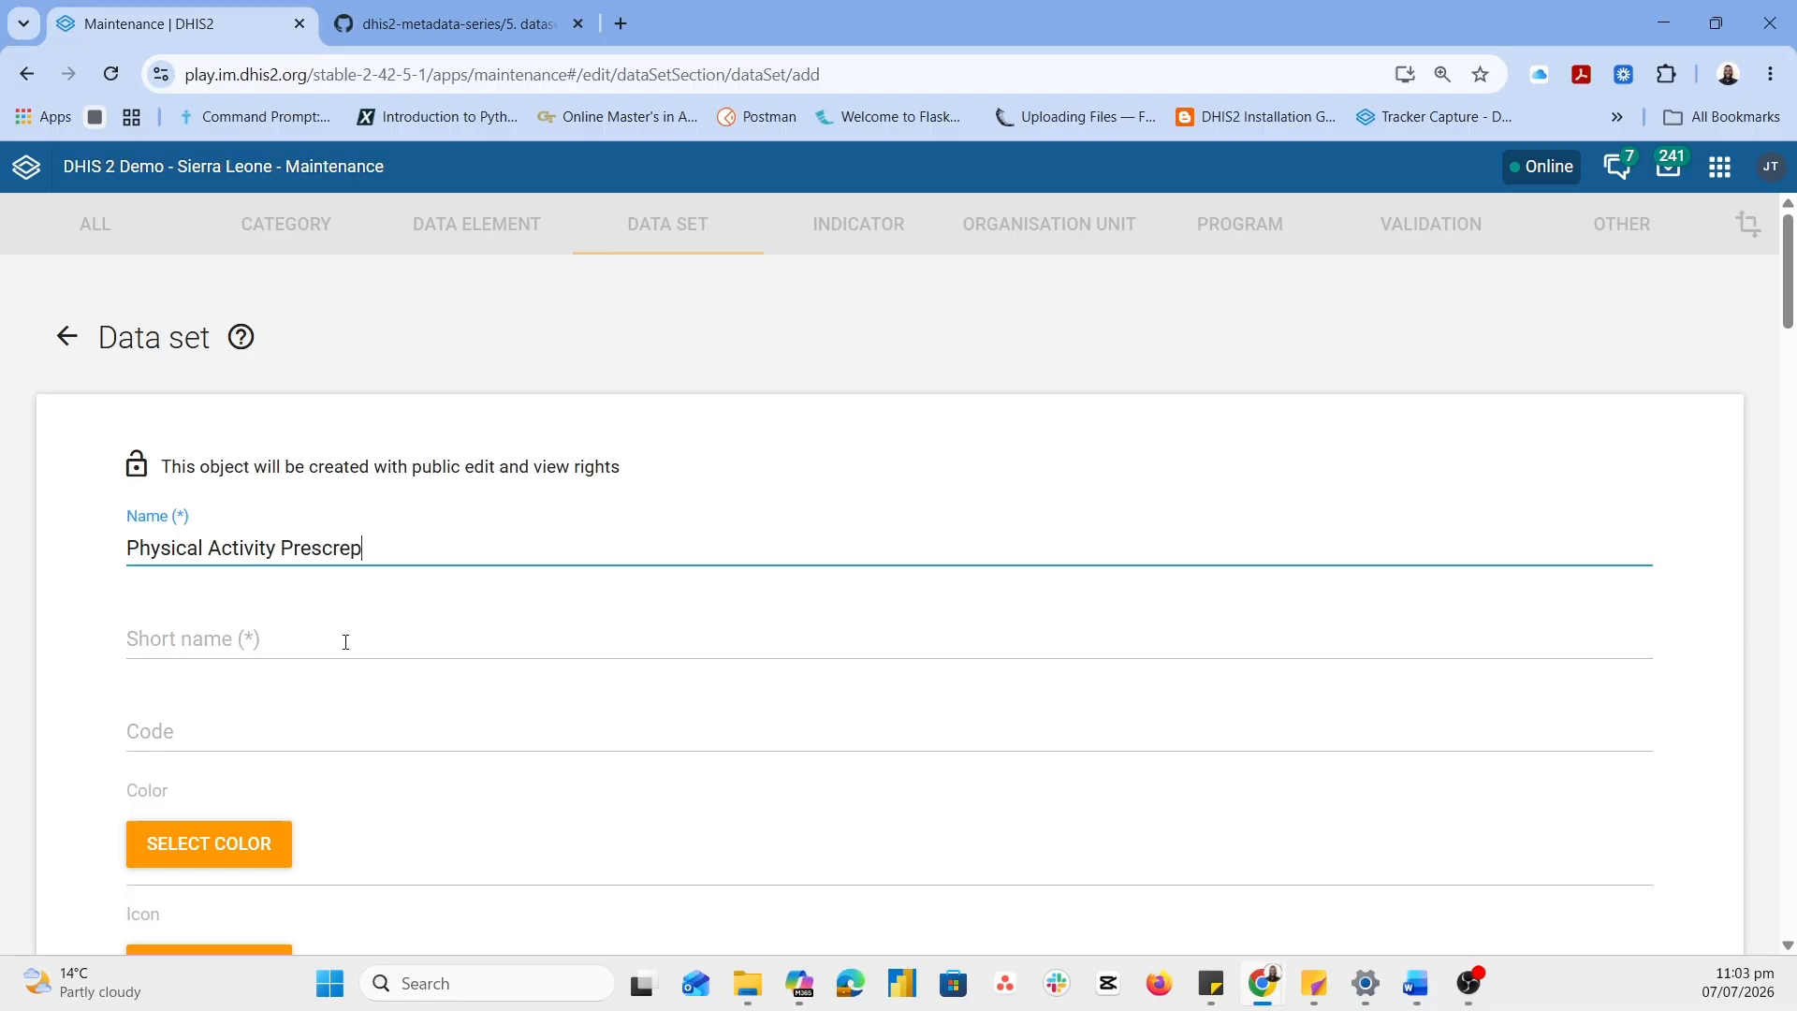
text(tion)
right_click(351, 550)
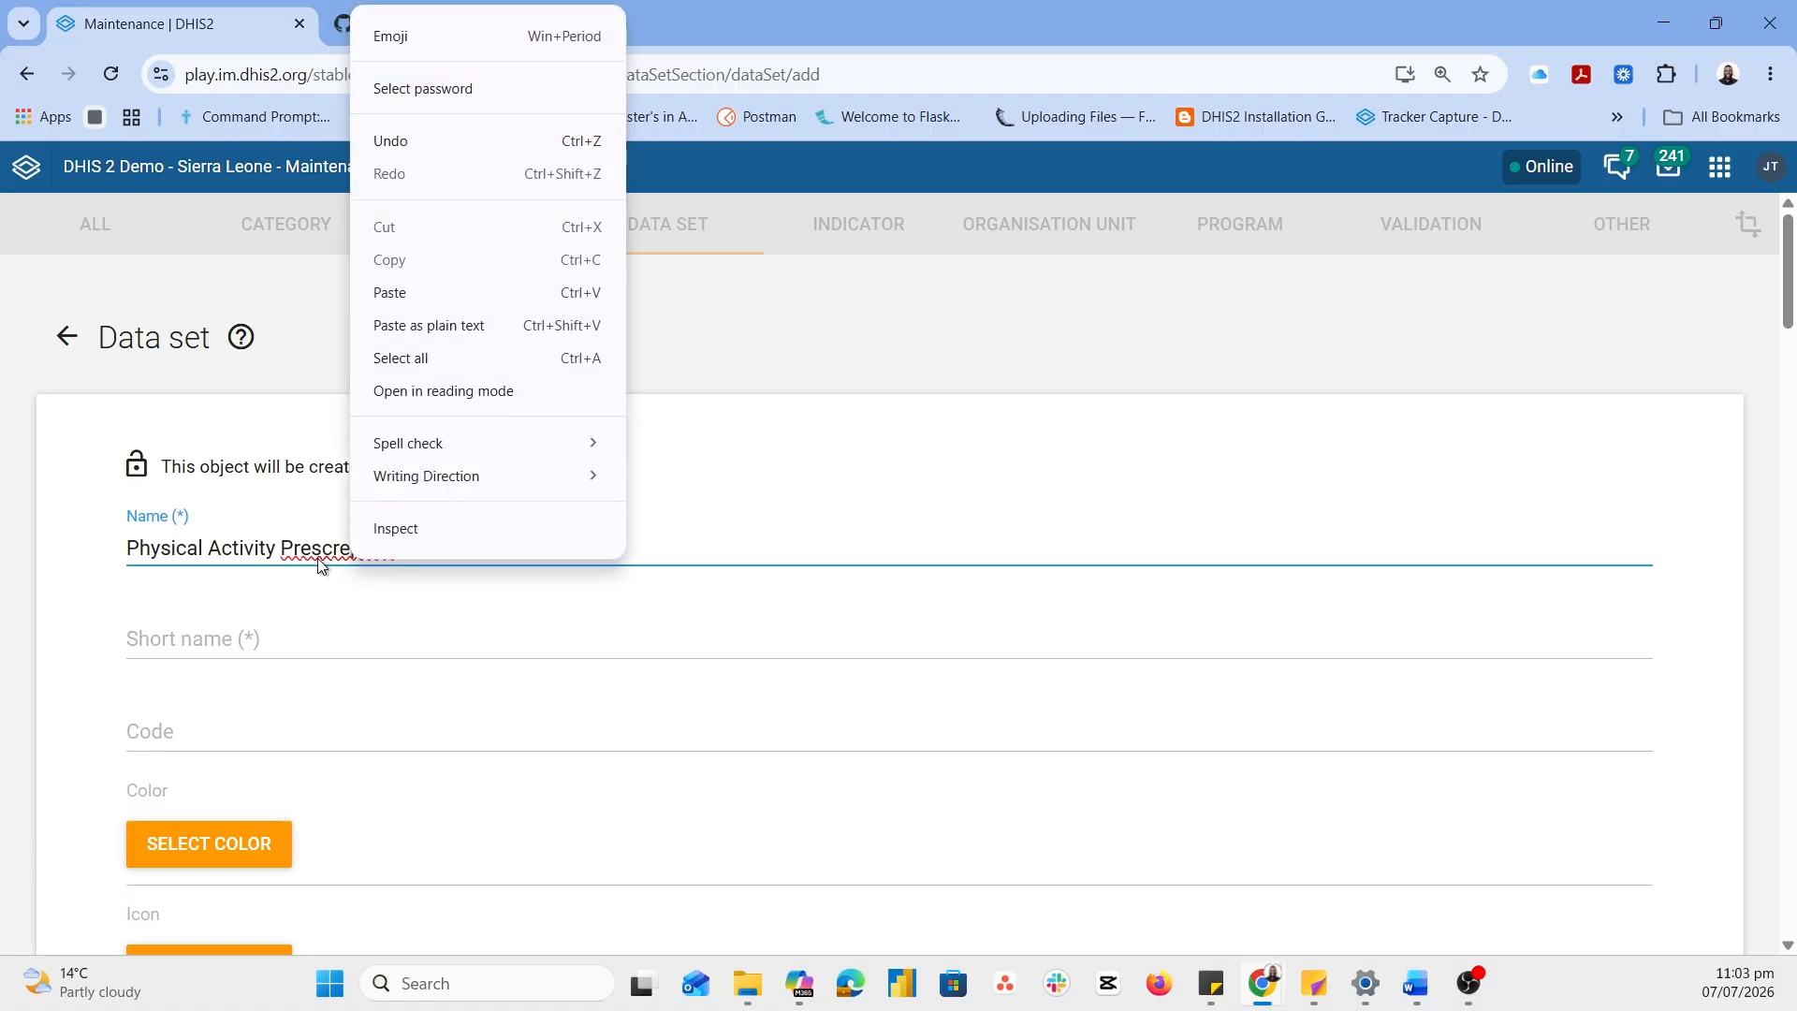
click(321, 564)
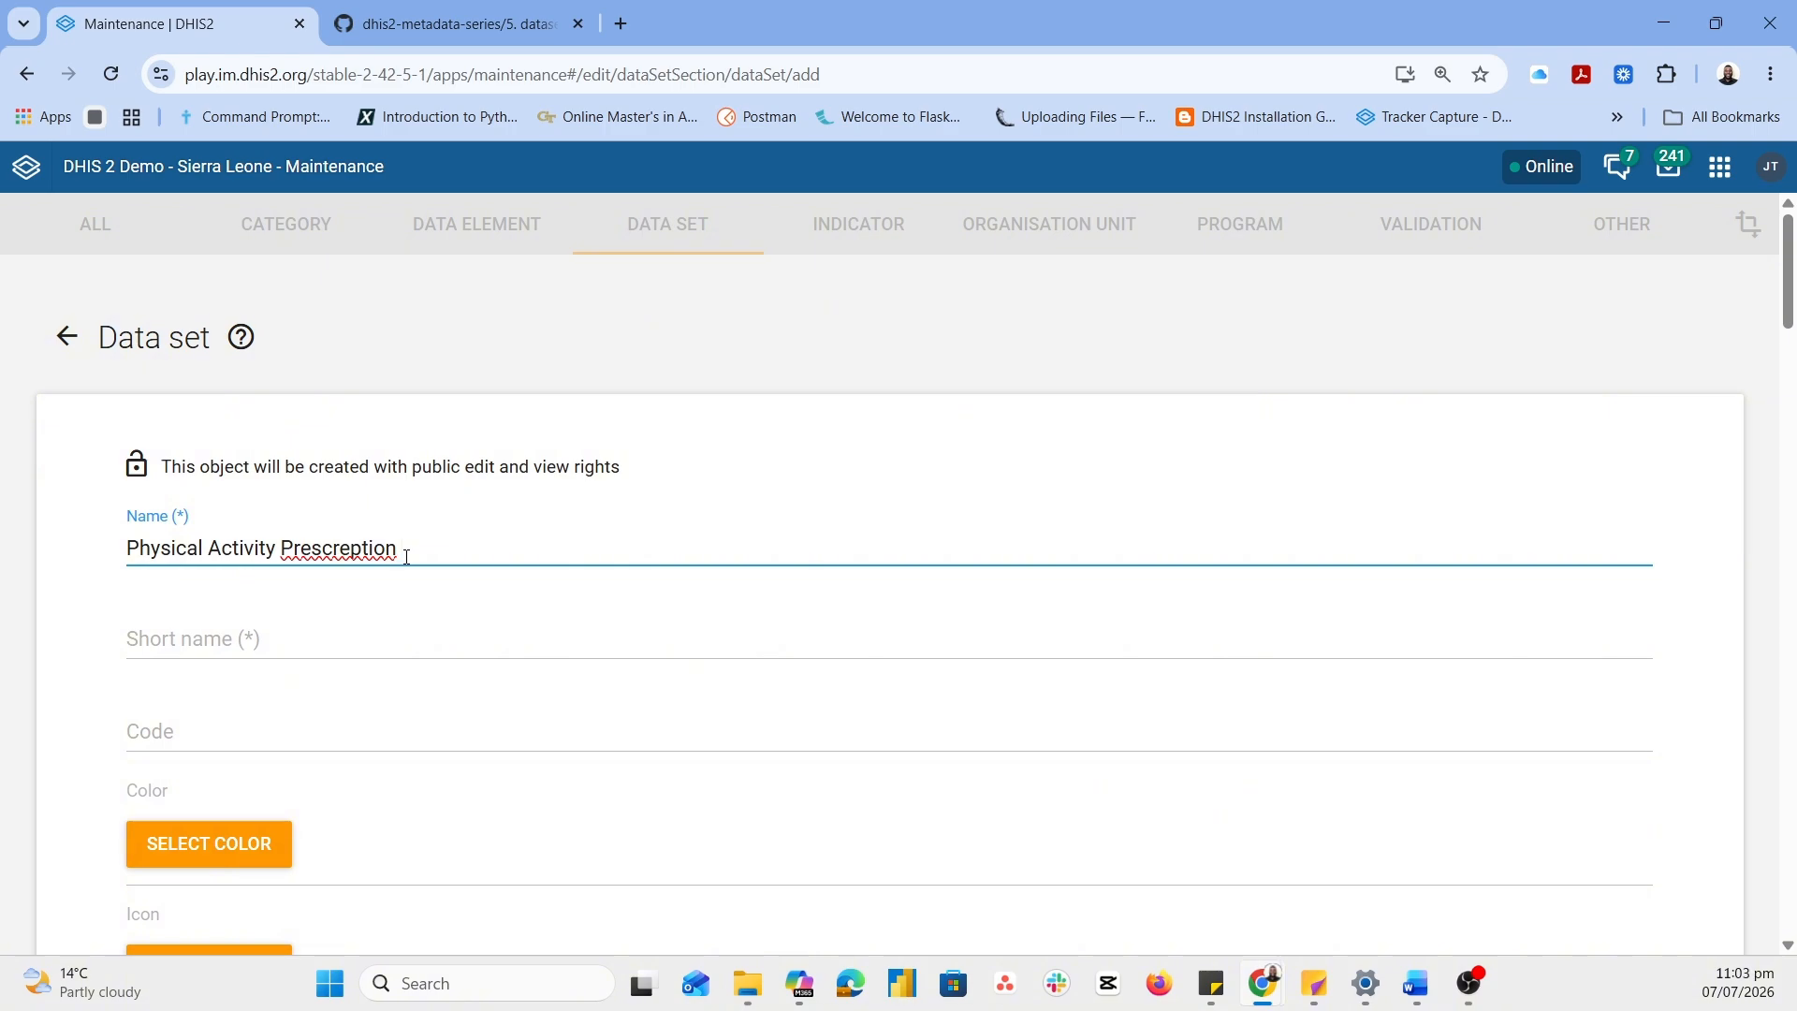
key(BackSpace)
key(BackSpace)
text(iption Monthly Report)
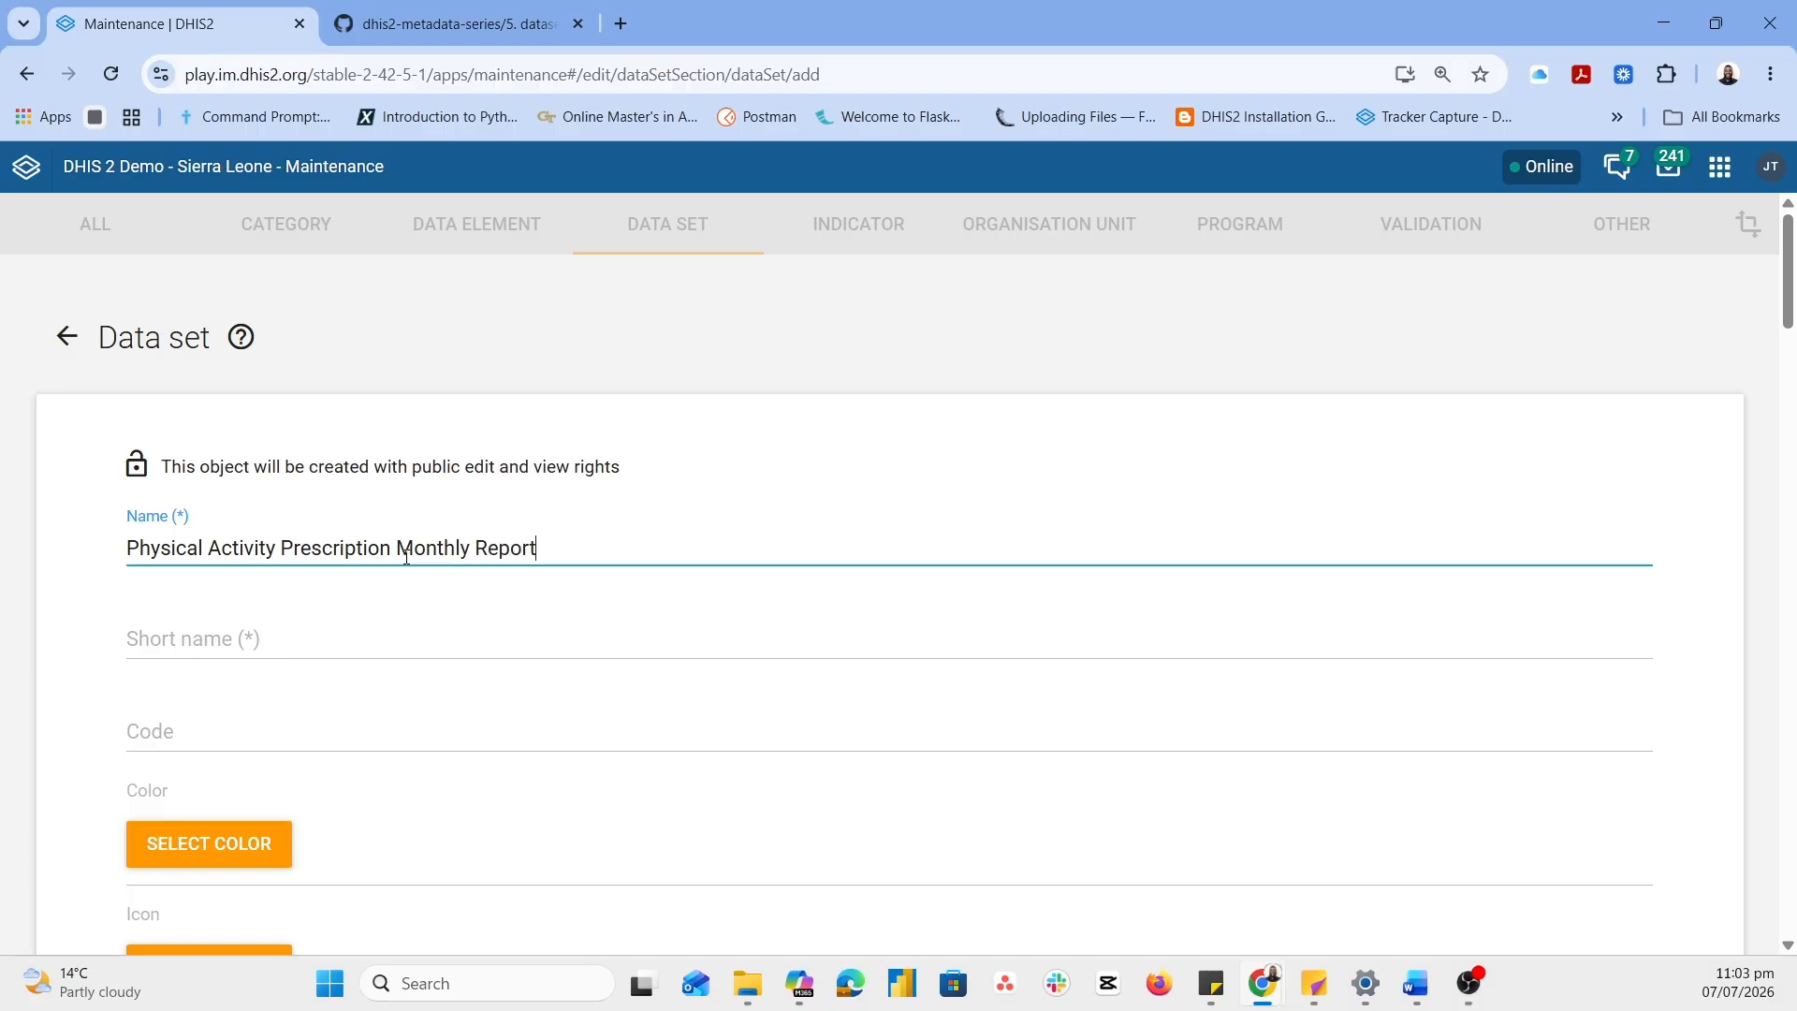
Copy the data set's full name into its short name
key(ctrl+a)
key(ctrl+c)
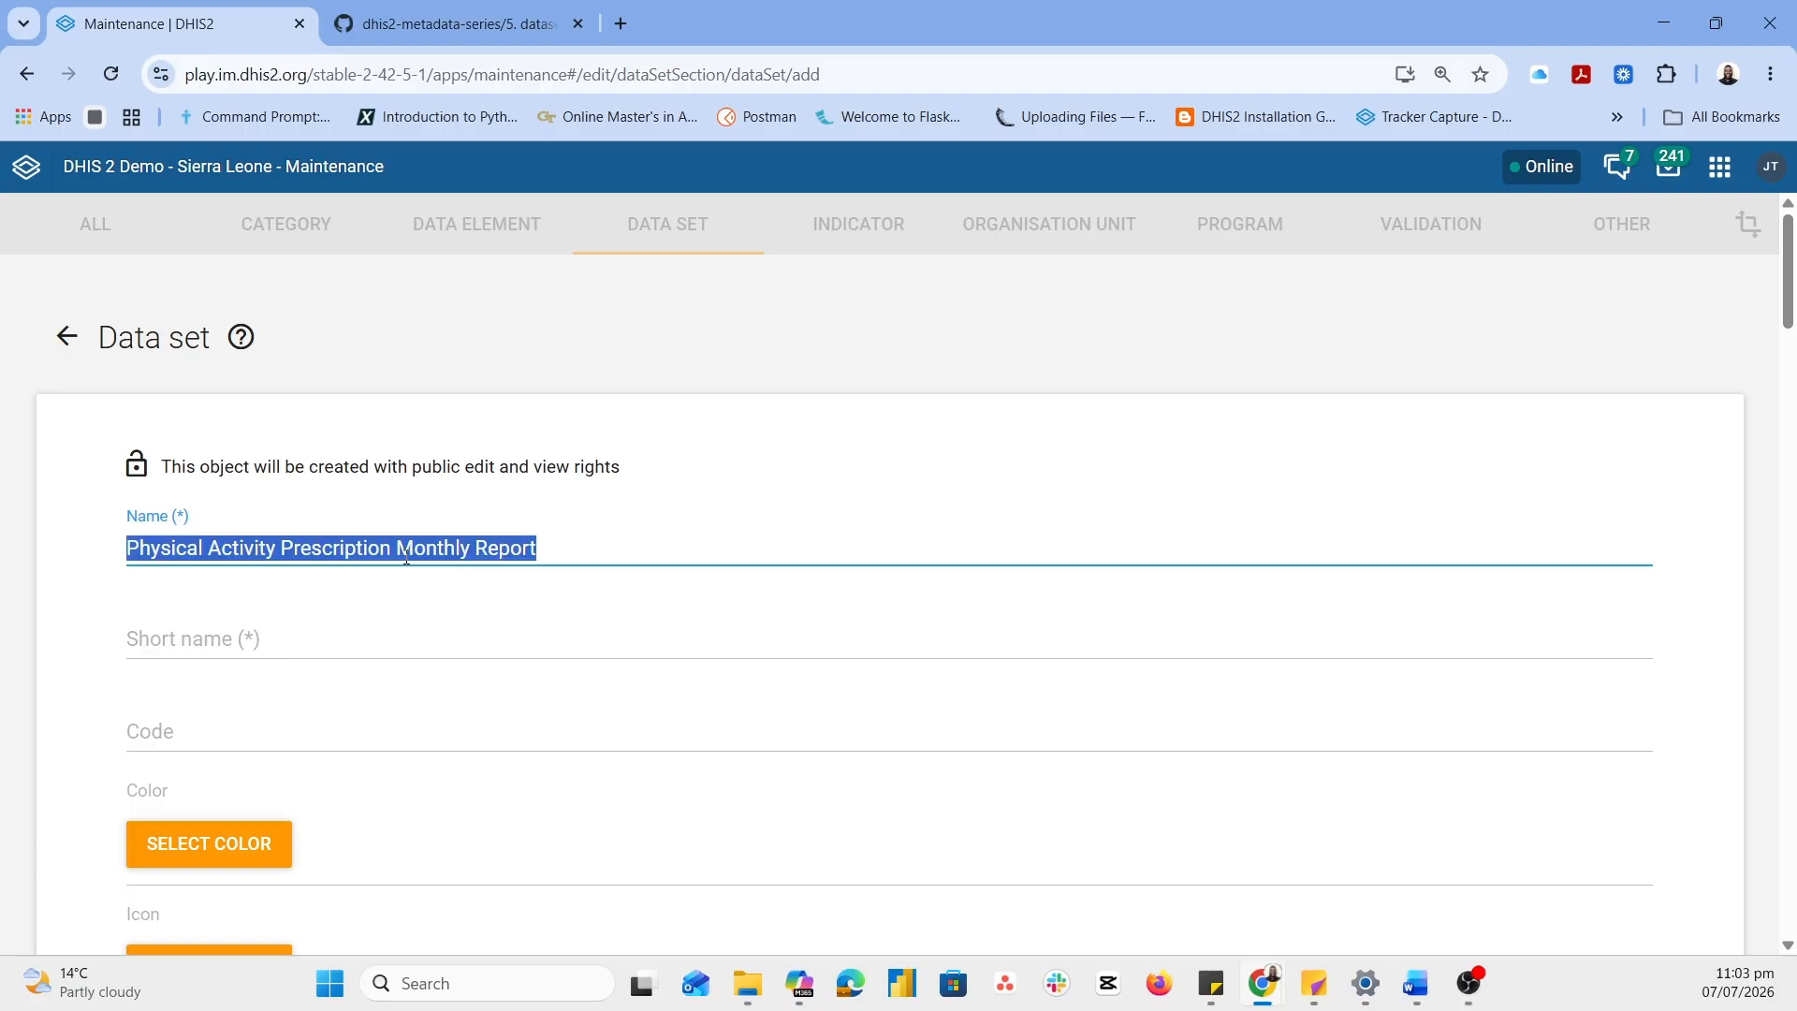
click(272, 646)
key(ctrl+v)
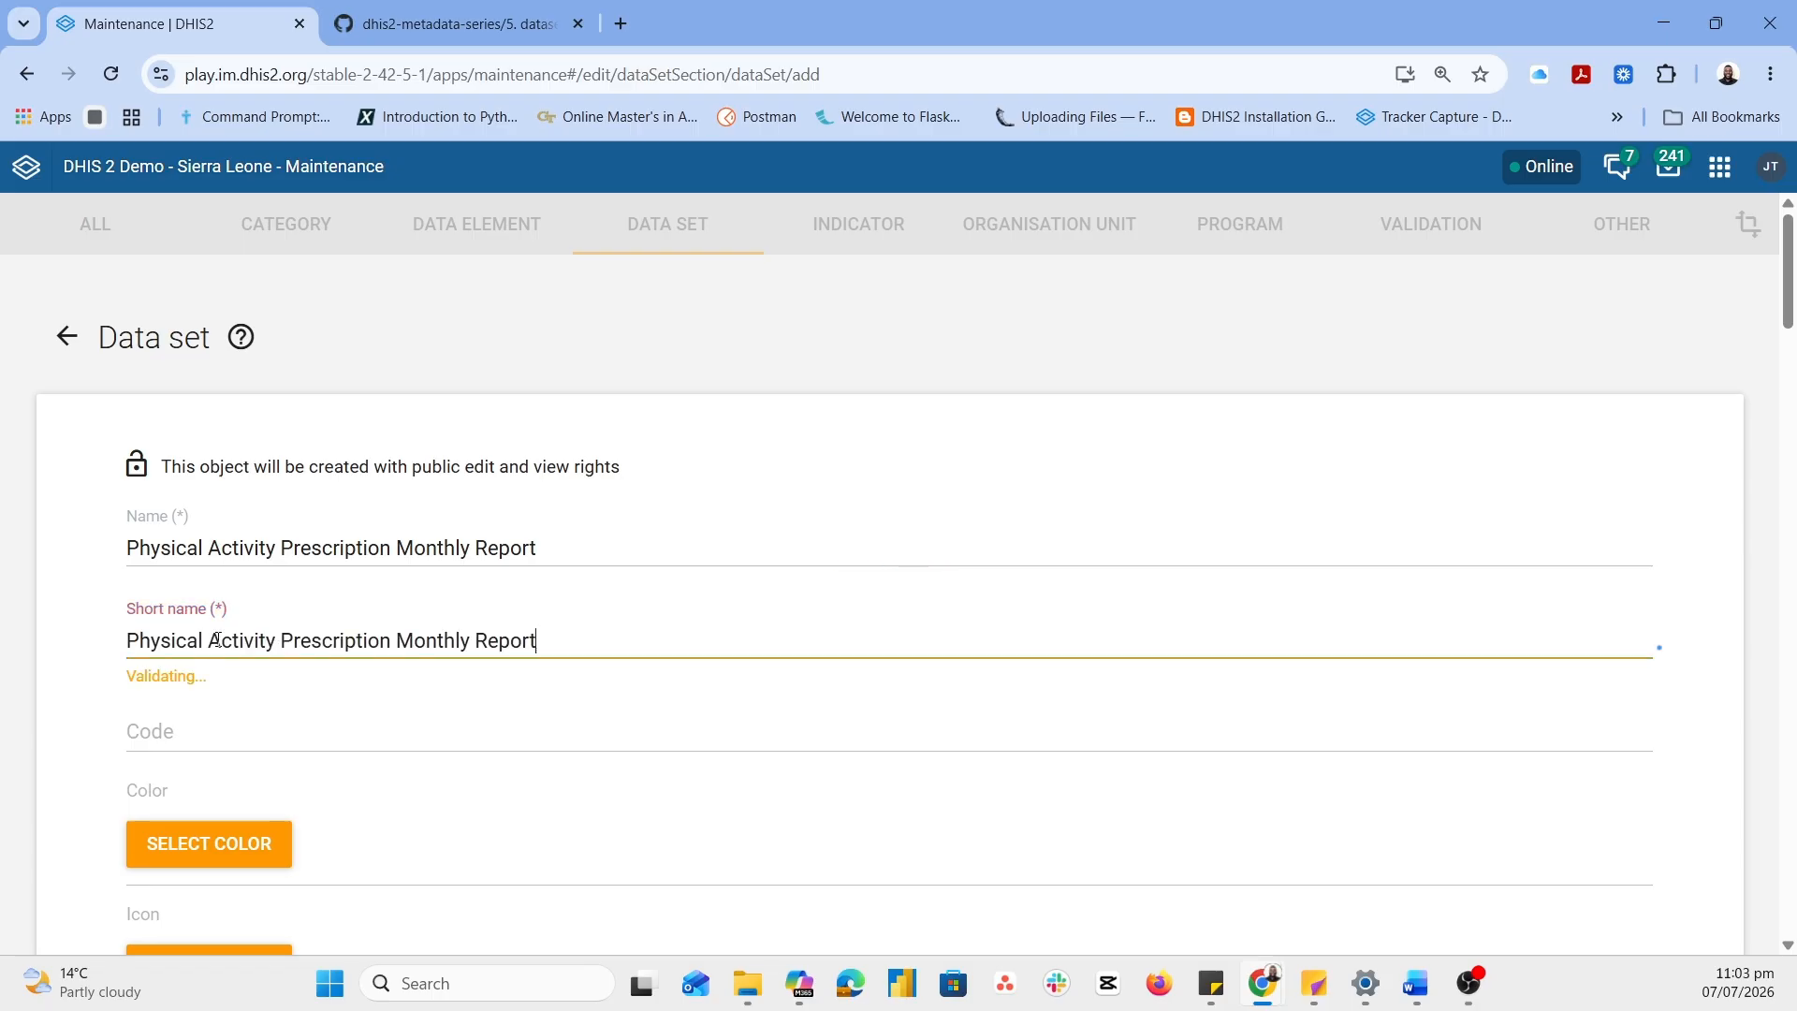
Shorten the data set's short name to the initials PAPMR
click(210, 640)
key(BackSpace)
key(BackSpace)
key(BackSpace)
key(BackSpace)
key(BackSpace)
key(BackSpace)
key(BackSpace)
key(BackSpace)
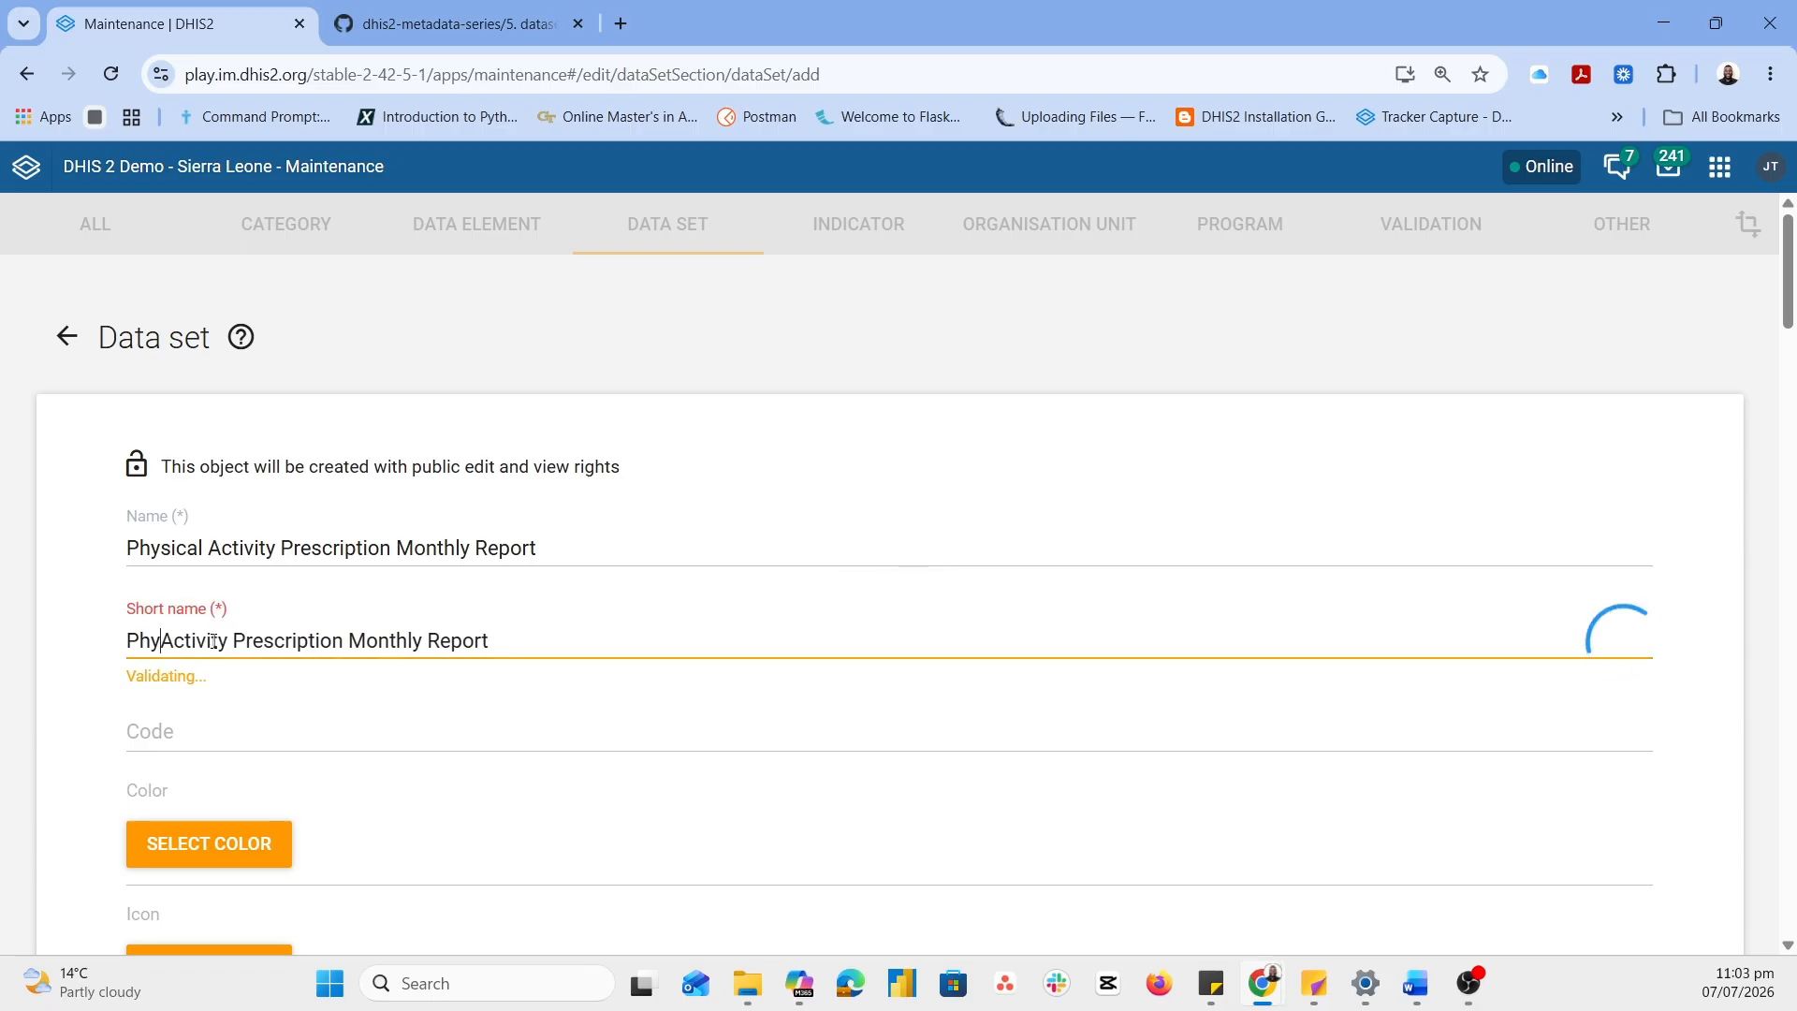
key(Right)
key(Right)
key(Right)
key(Right)
key(Right)
key(Right)
key(Right)
key(Right)
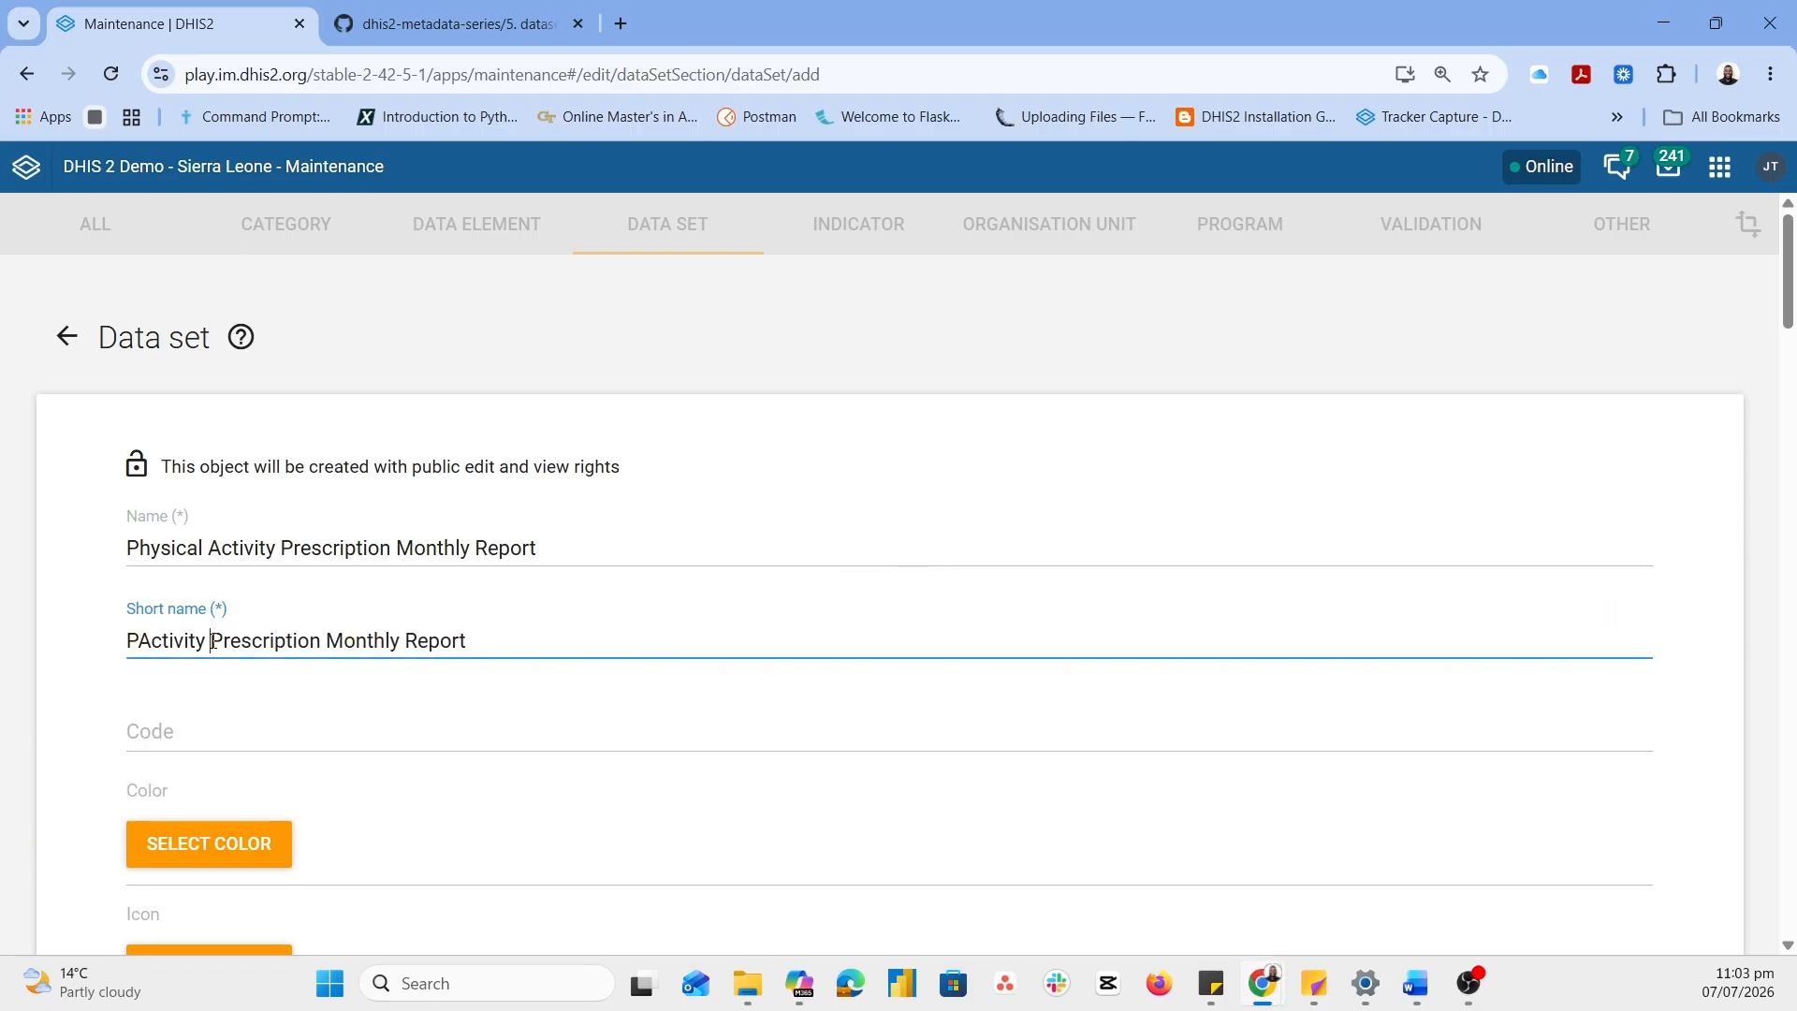
key(BackSpace)
key(BackSpace)
key(BackSpace)
key(BackSpace)
key(BackSpace)
key(BackSpace)
key(BackSpace)
key(BackSpace)
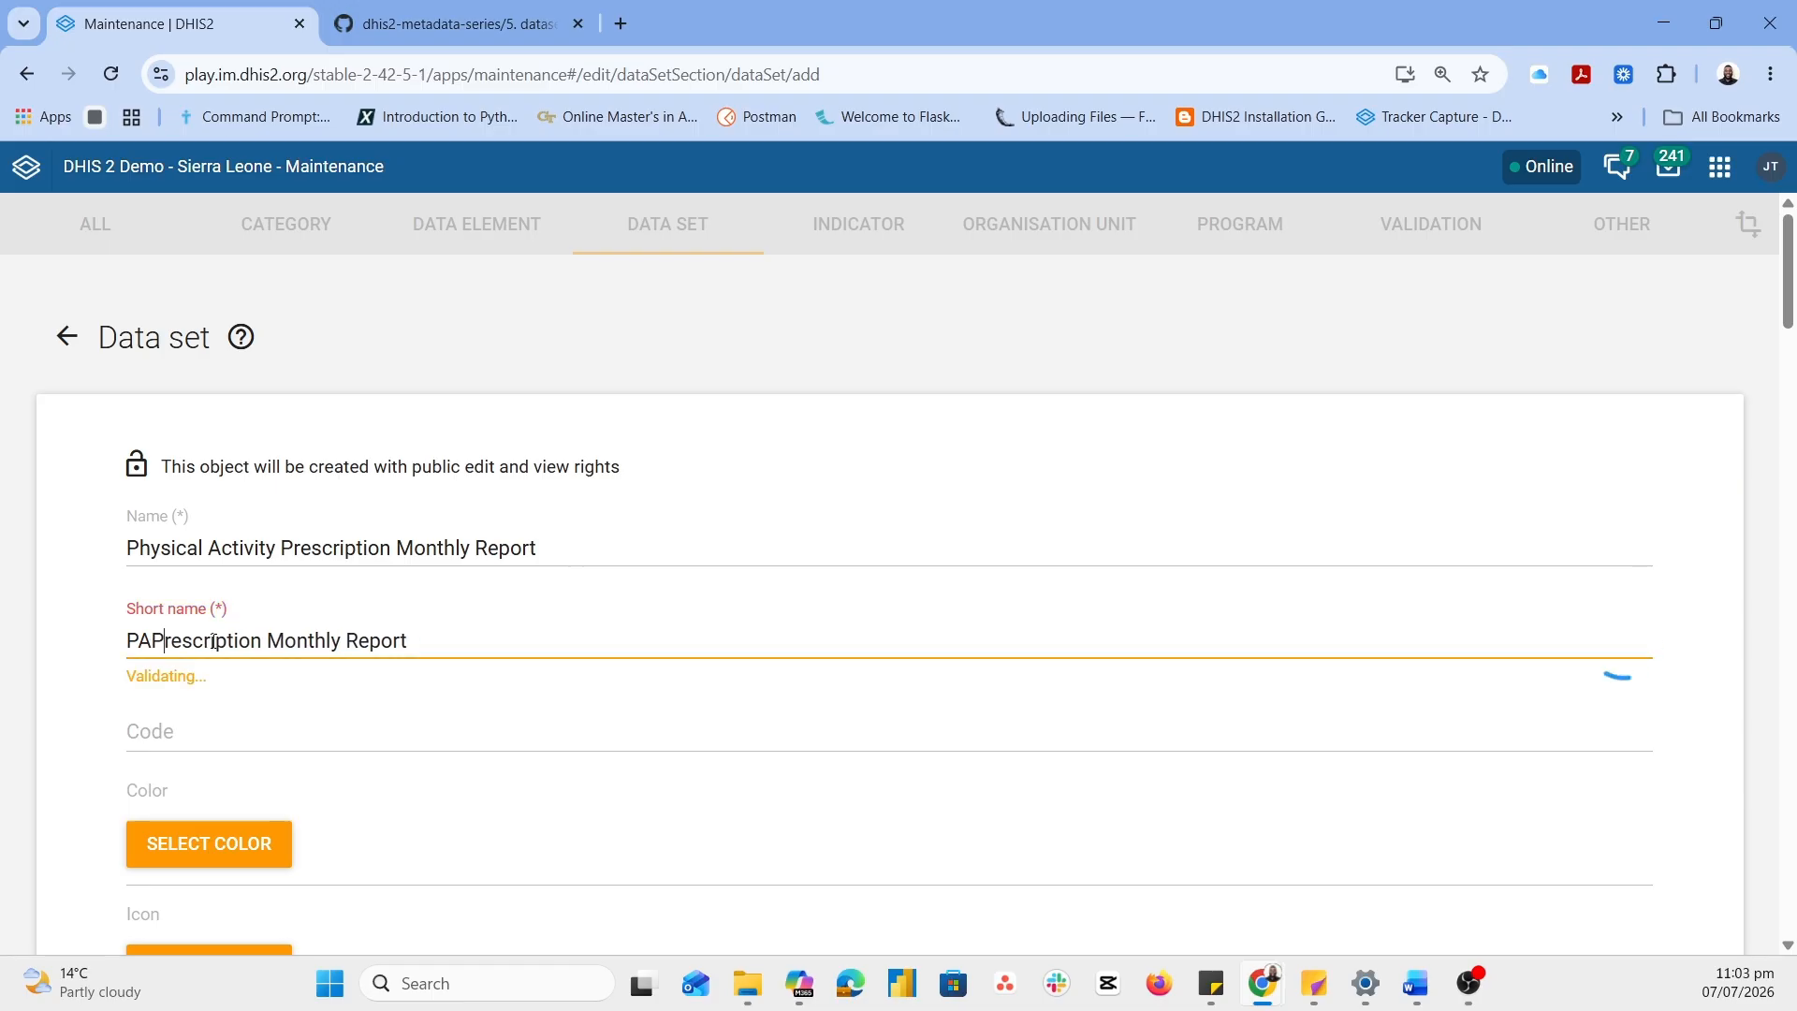
key(Right)
key(Right)
key(Right)
key(Right)
key(Right)
key(Right)
key(Right)
key(Right)
key(Right)
key(Right)
key(Right)
key(Right)
key(Right)
key(BackSpace)
key(BackSpace)
key(BackSpace)
key(BackSpace)
key(BackSpace)
key(BackSpace)
key(BackSpace)
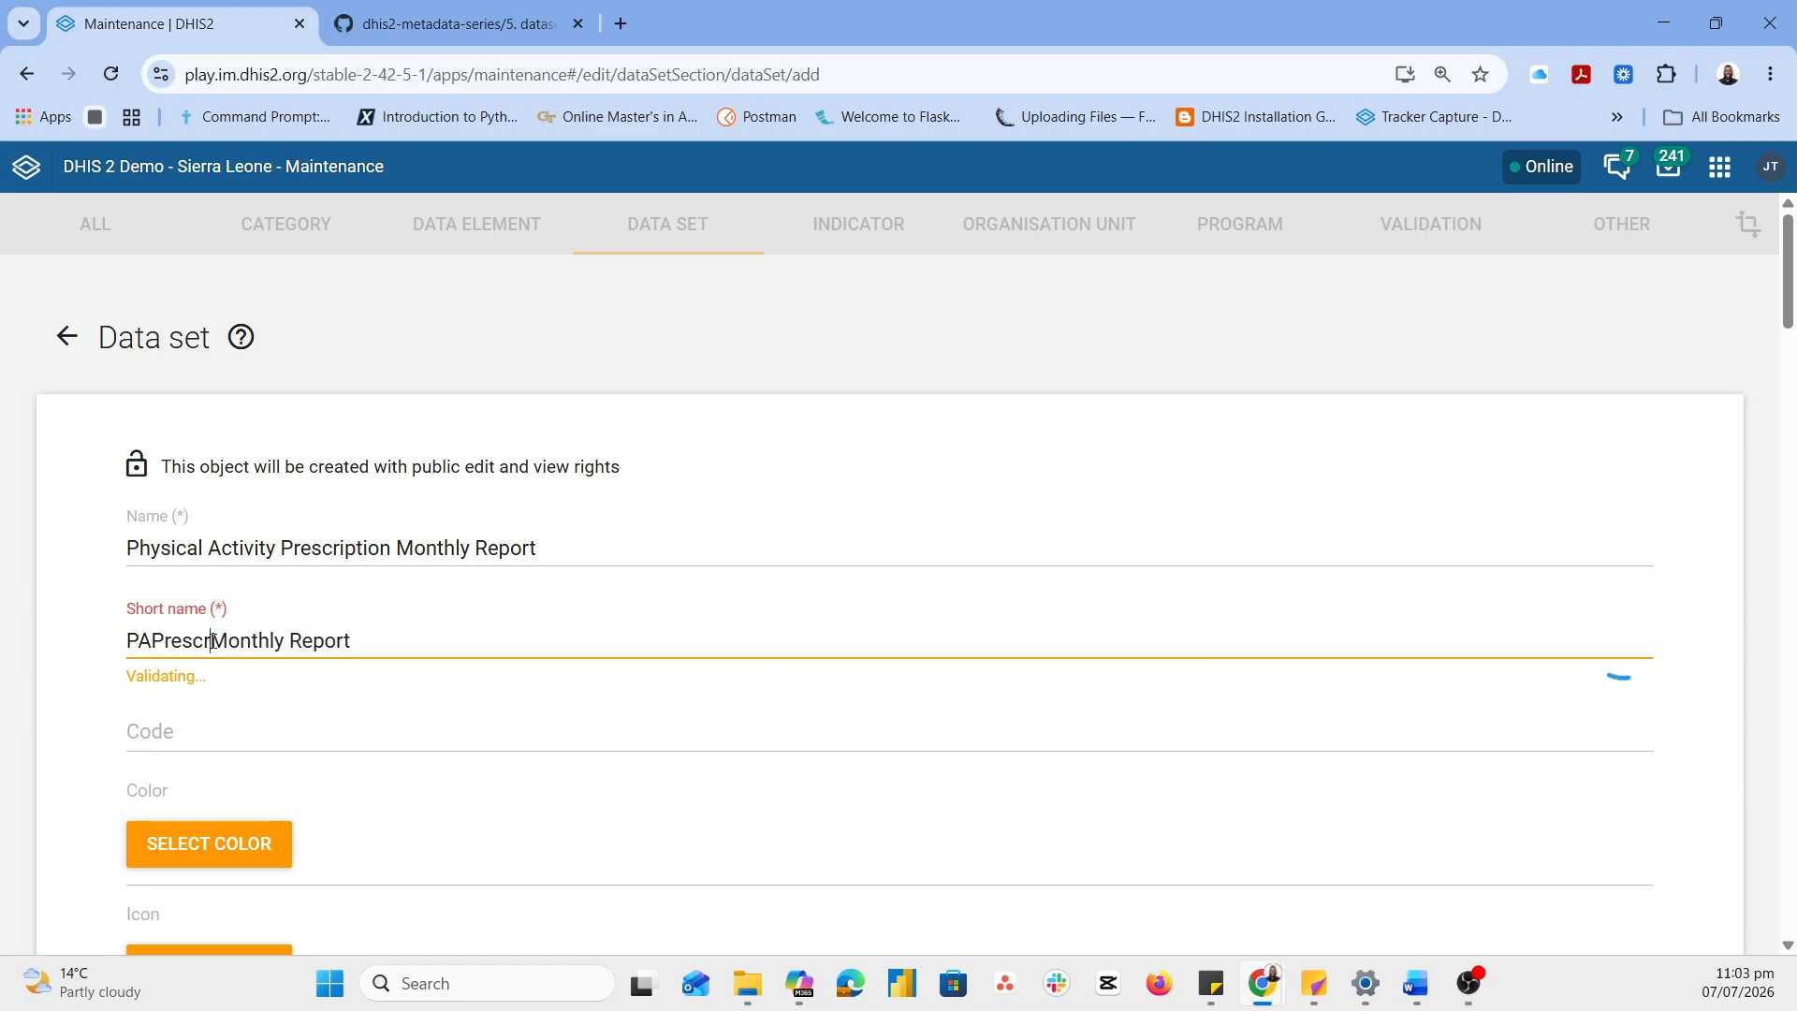
key(BackSpace)
key(BackSpace)
key(BackSpace)
key(BackSpace)
key(BackSpace)
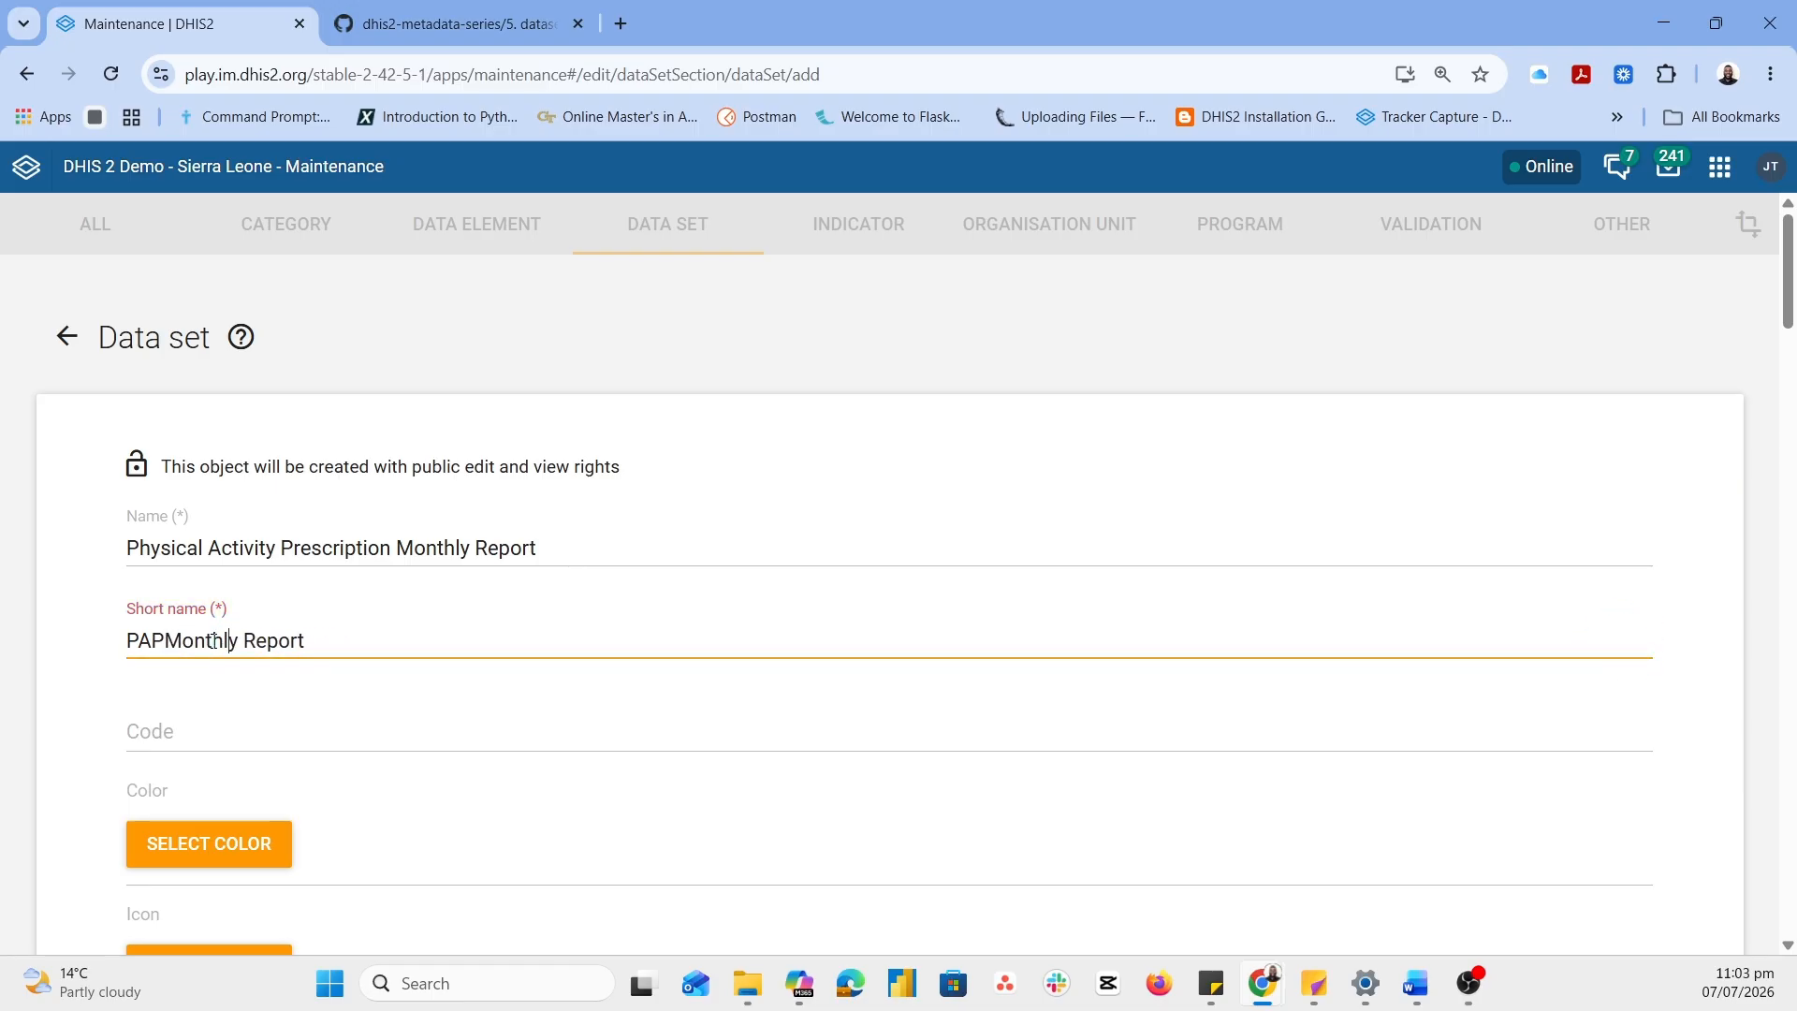
key(Delete)
key(Delete)
key(Delete)
key(BackSpace)
key(BackSpace)
key(BackSpace)
key(BackSpace)
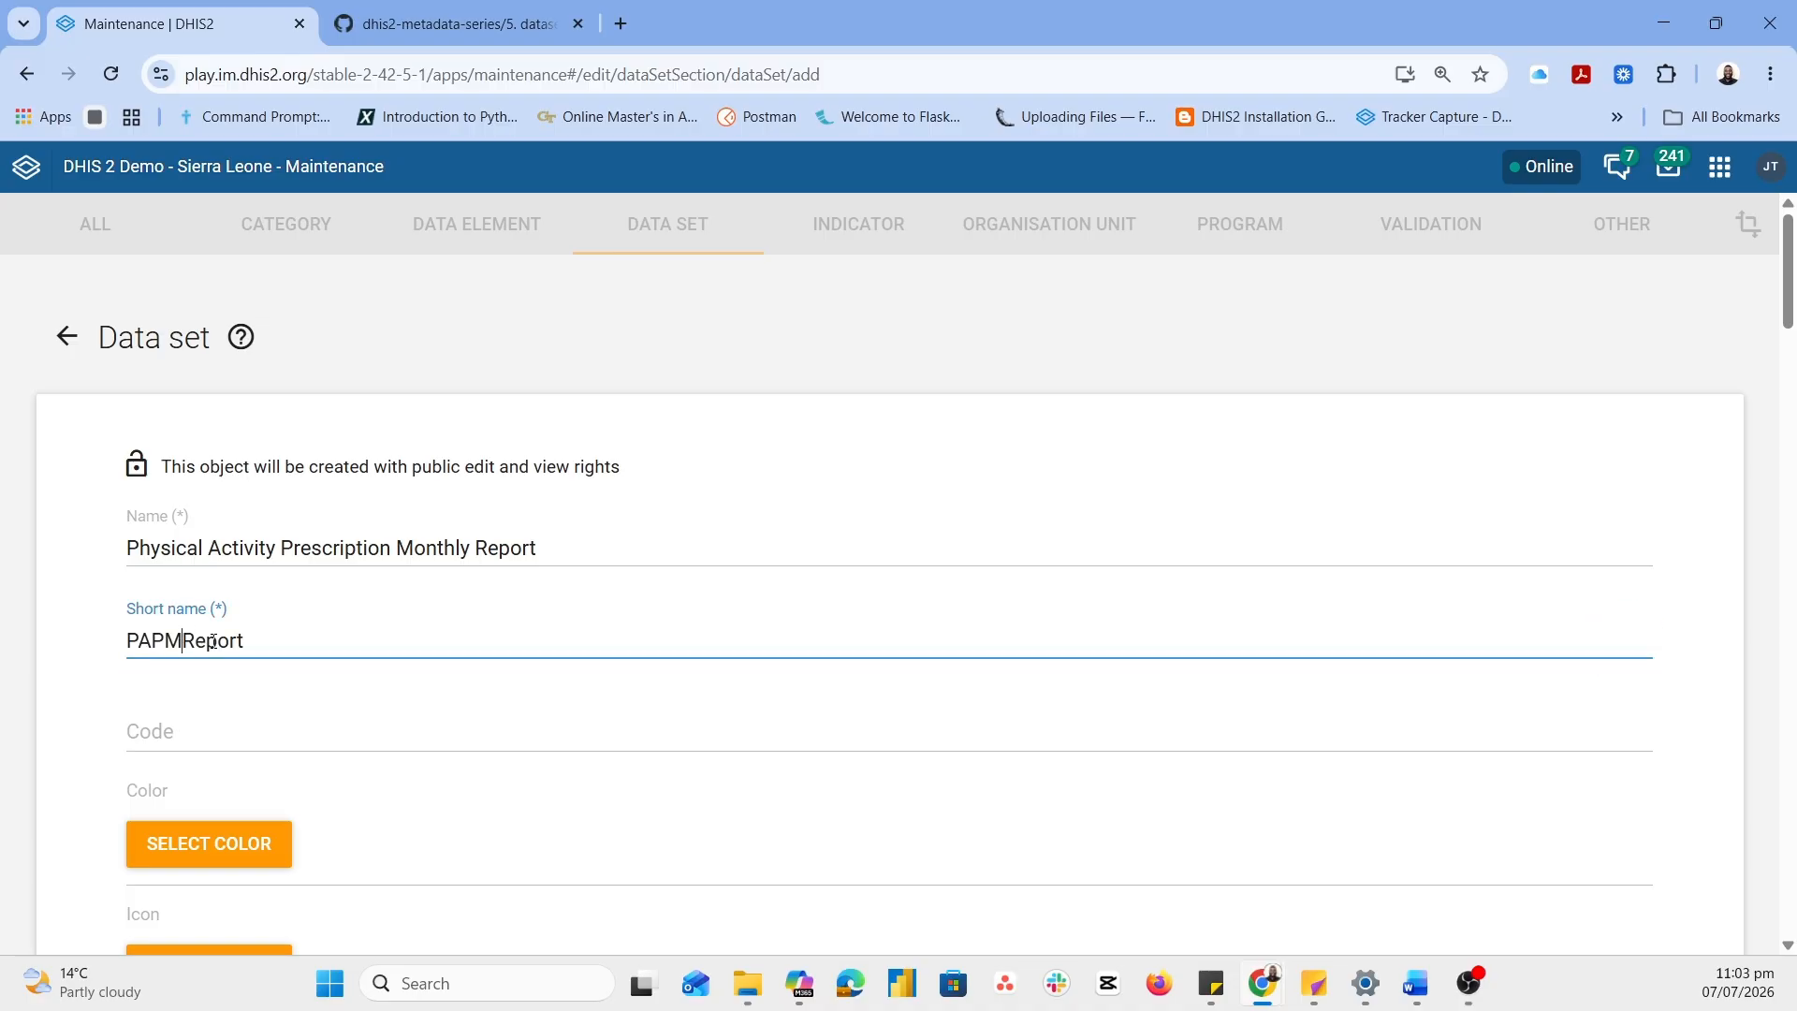
key(End)
Review the data set's expiry, period type, category combination choices, notification, completion and legend settings
scroll(428, 625, down, 2)
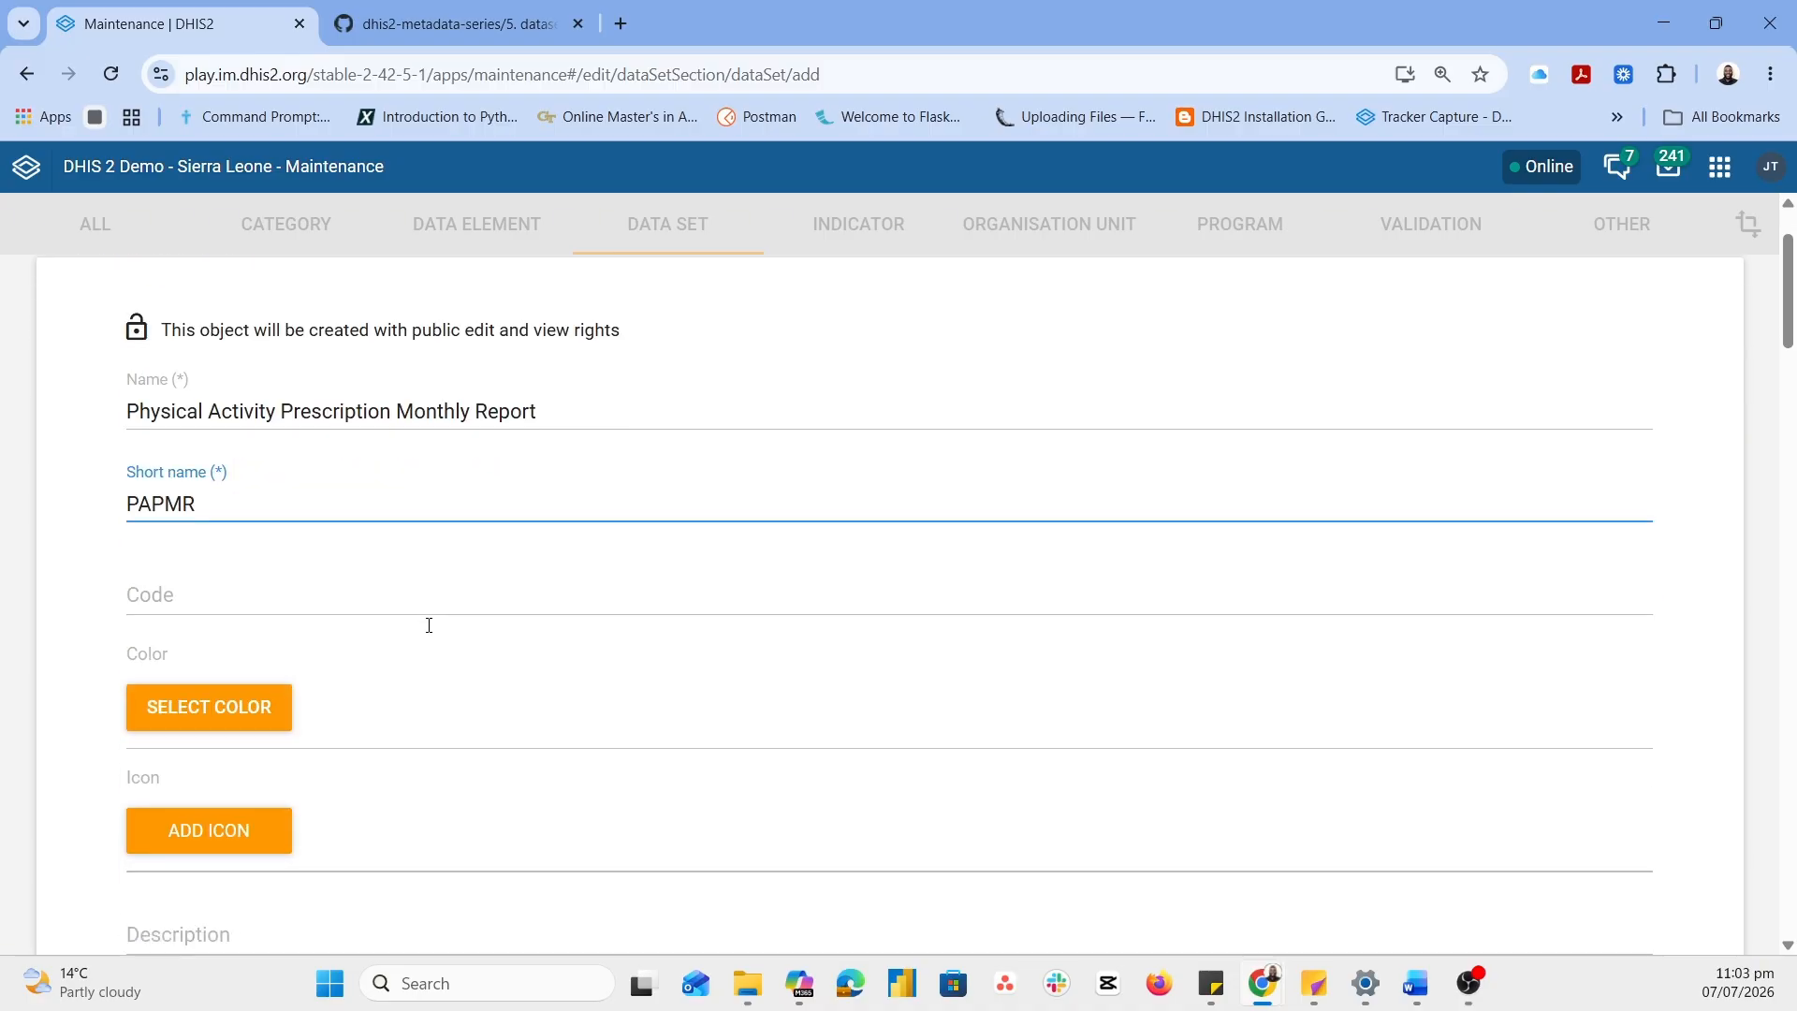
scroll(374, 575, down, 5)
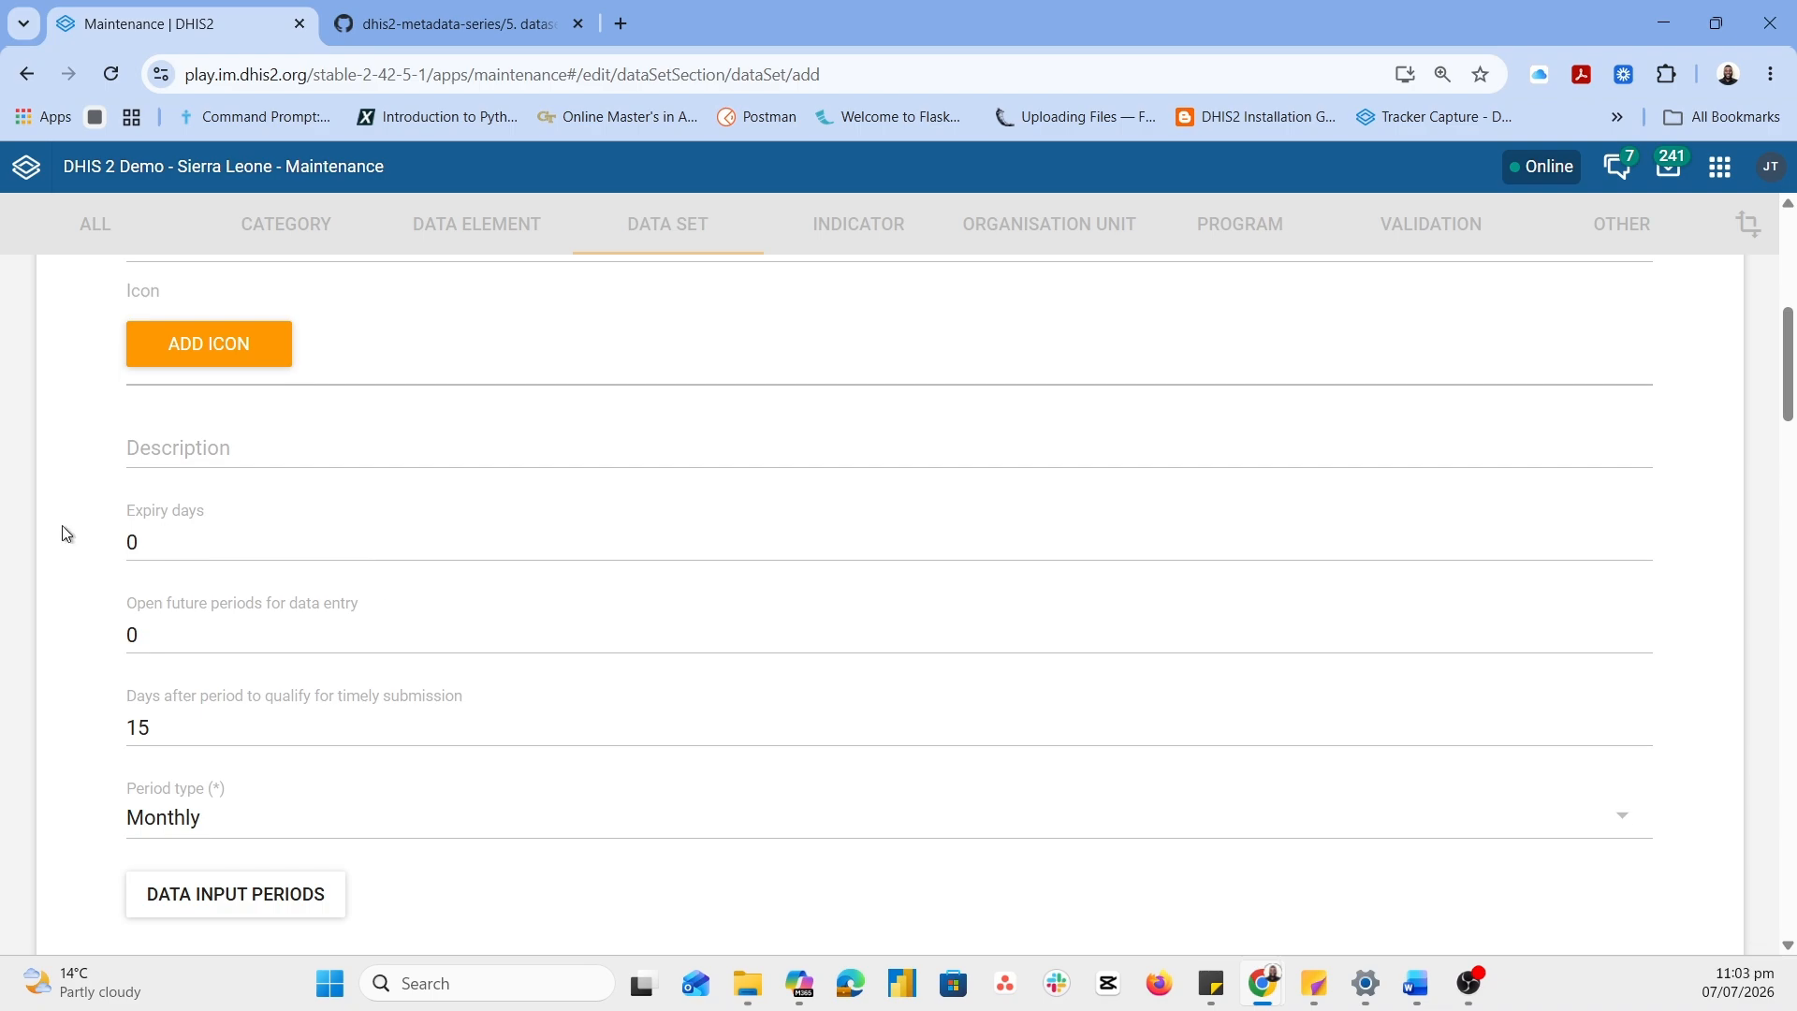
scroll(284, 678, down, 2)
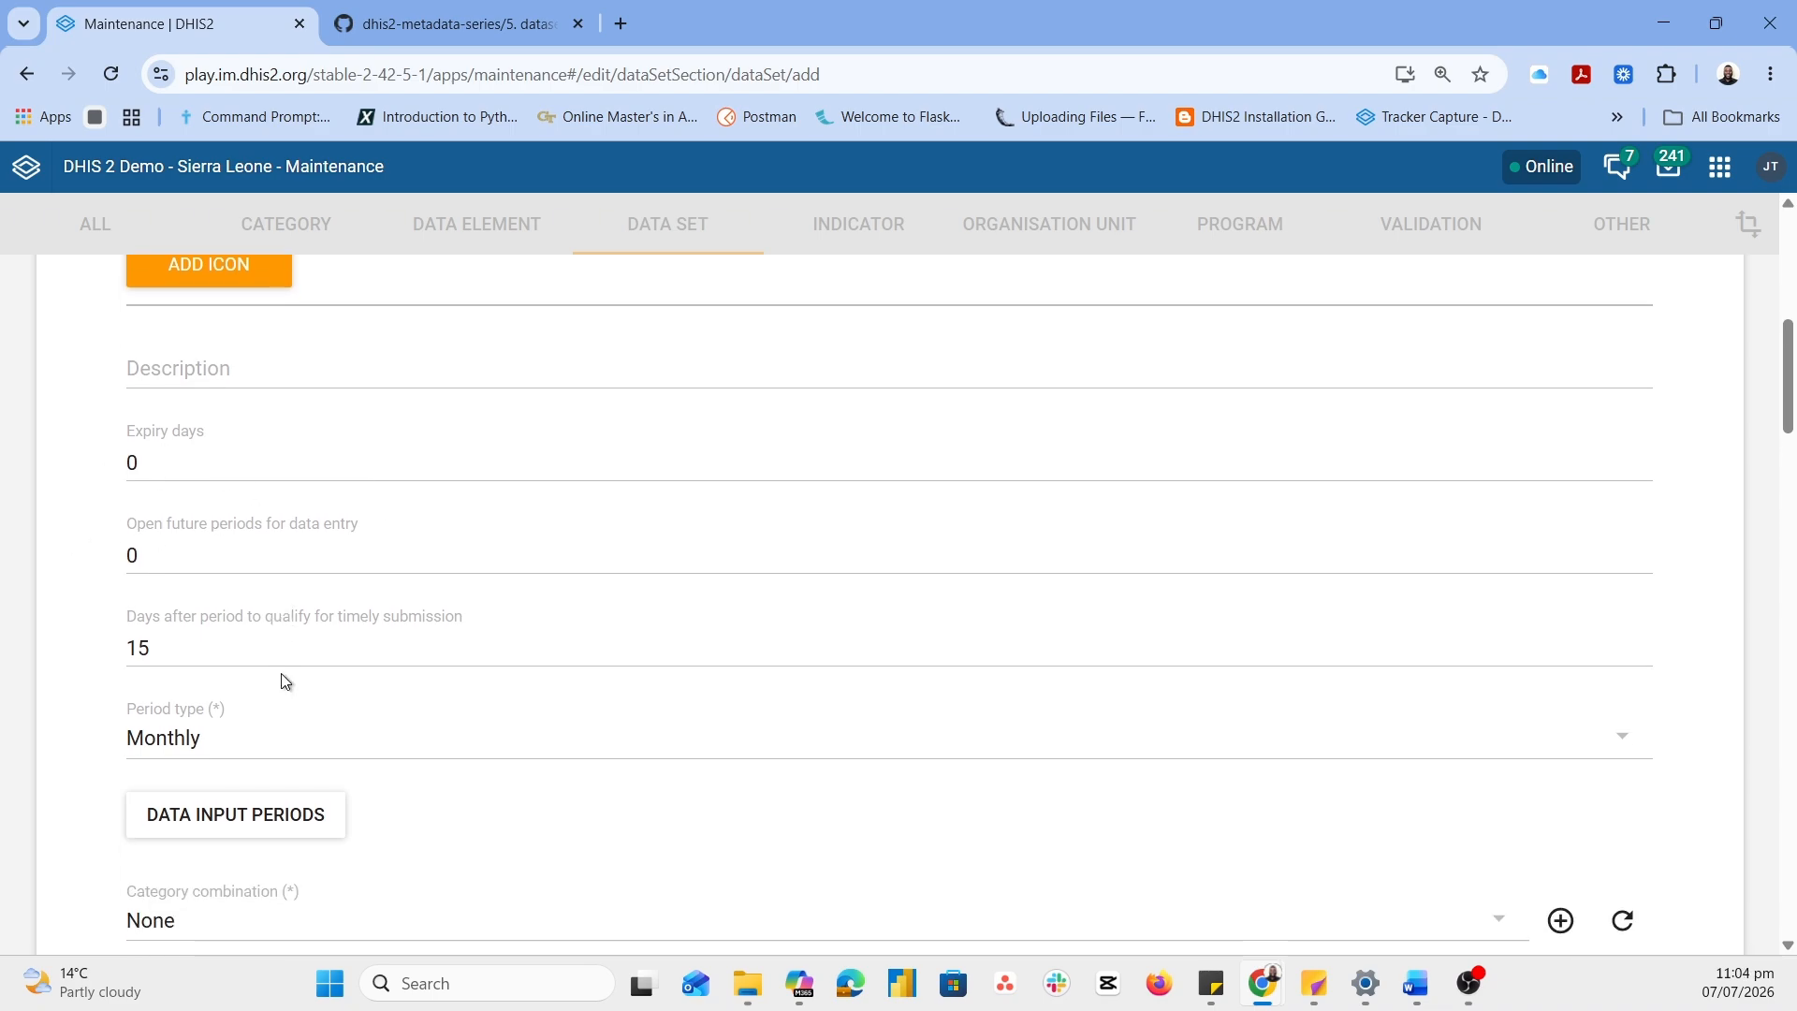
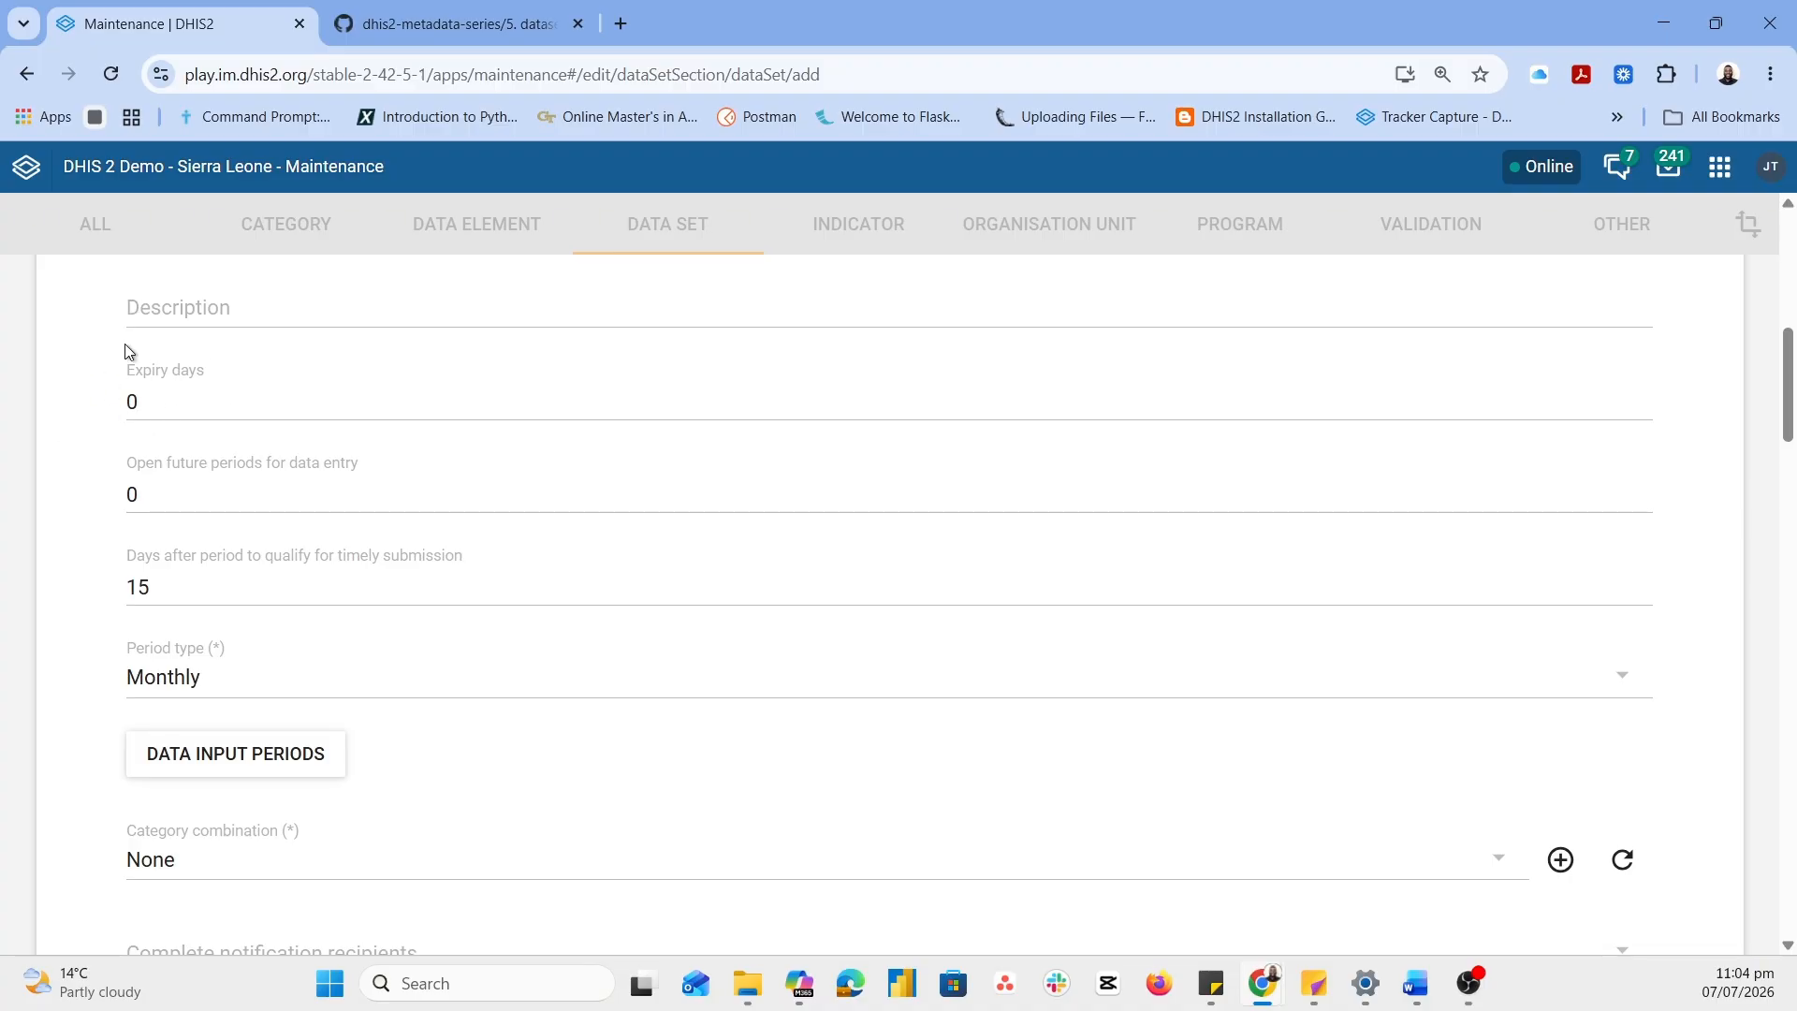
scroll(171, 418, down, 3)
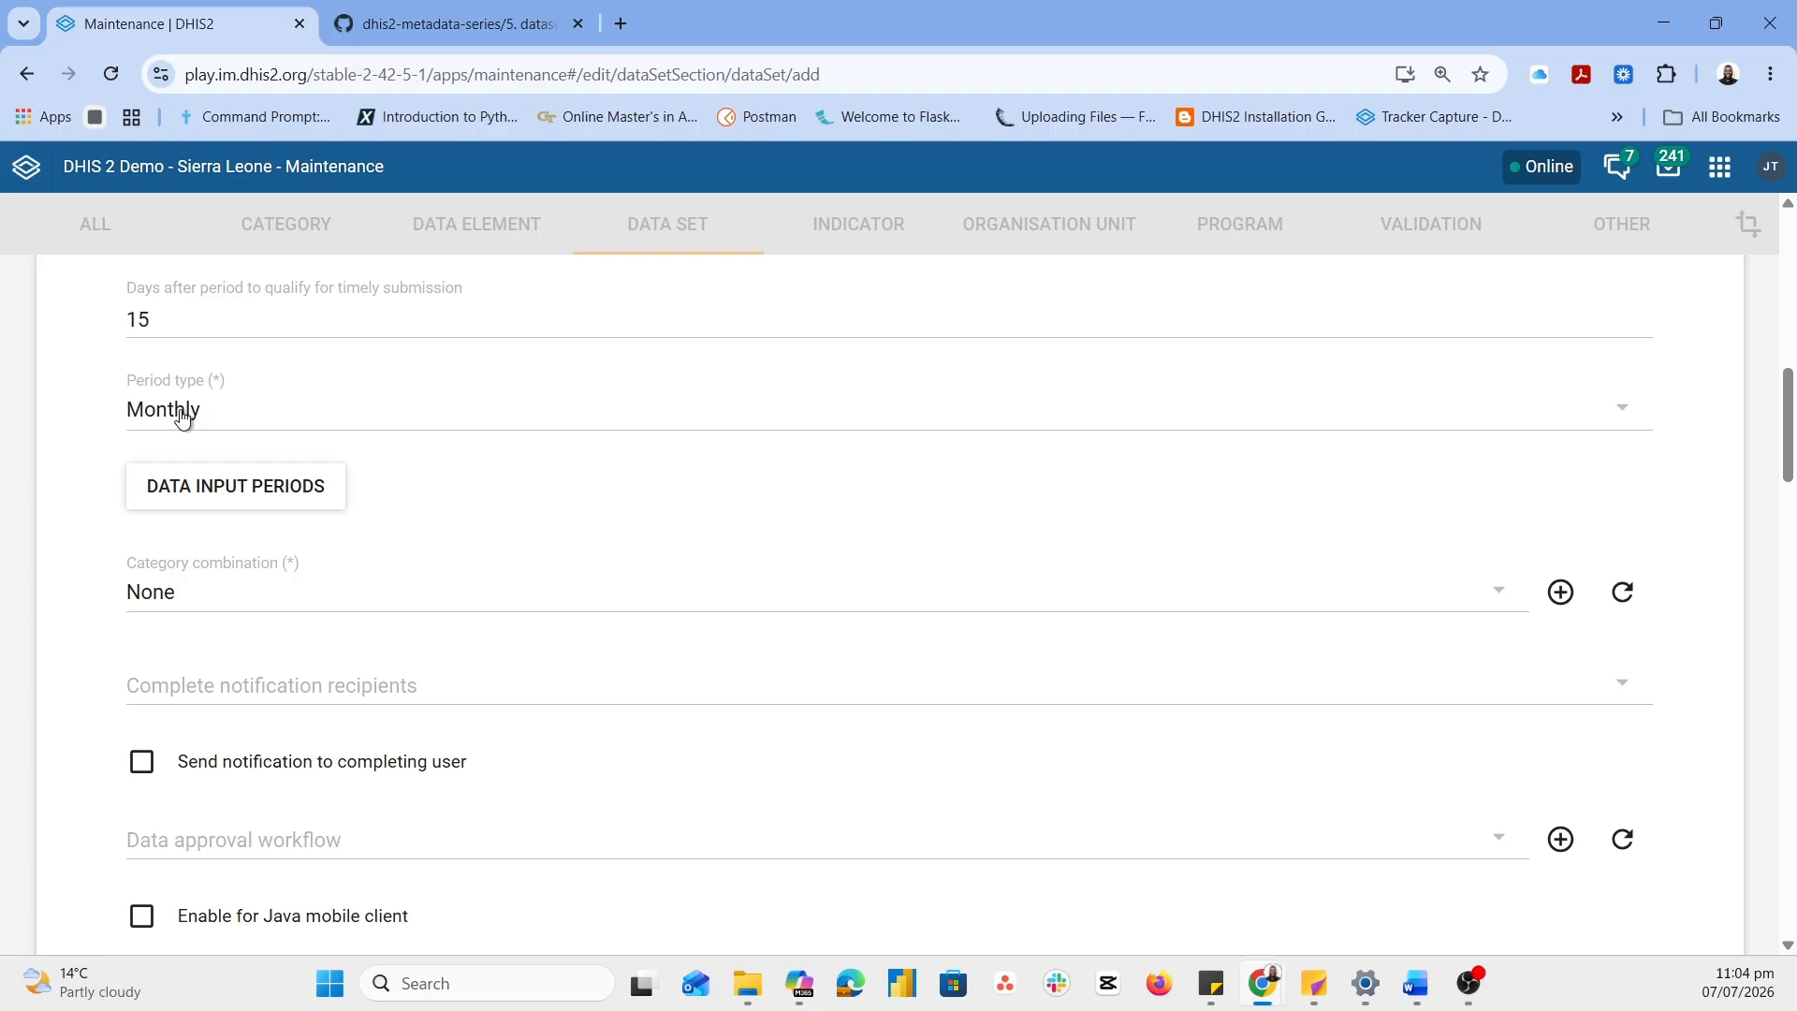
scroll(418, 529, down, 1)
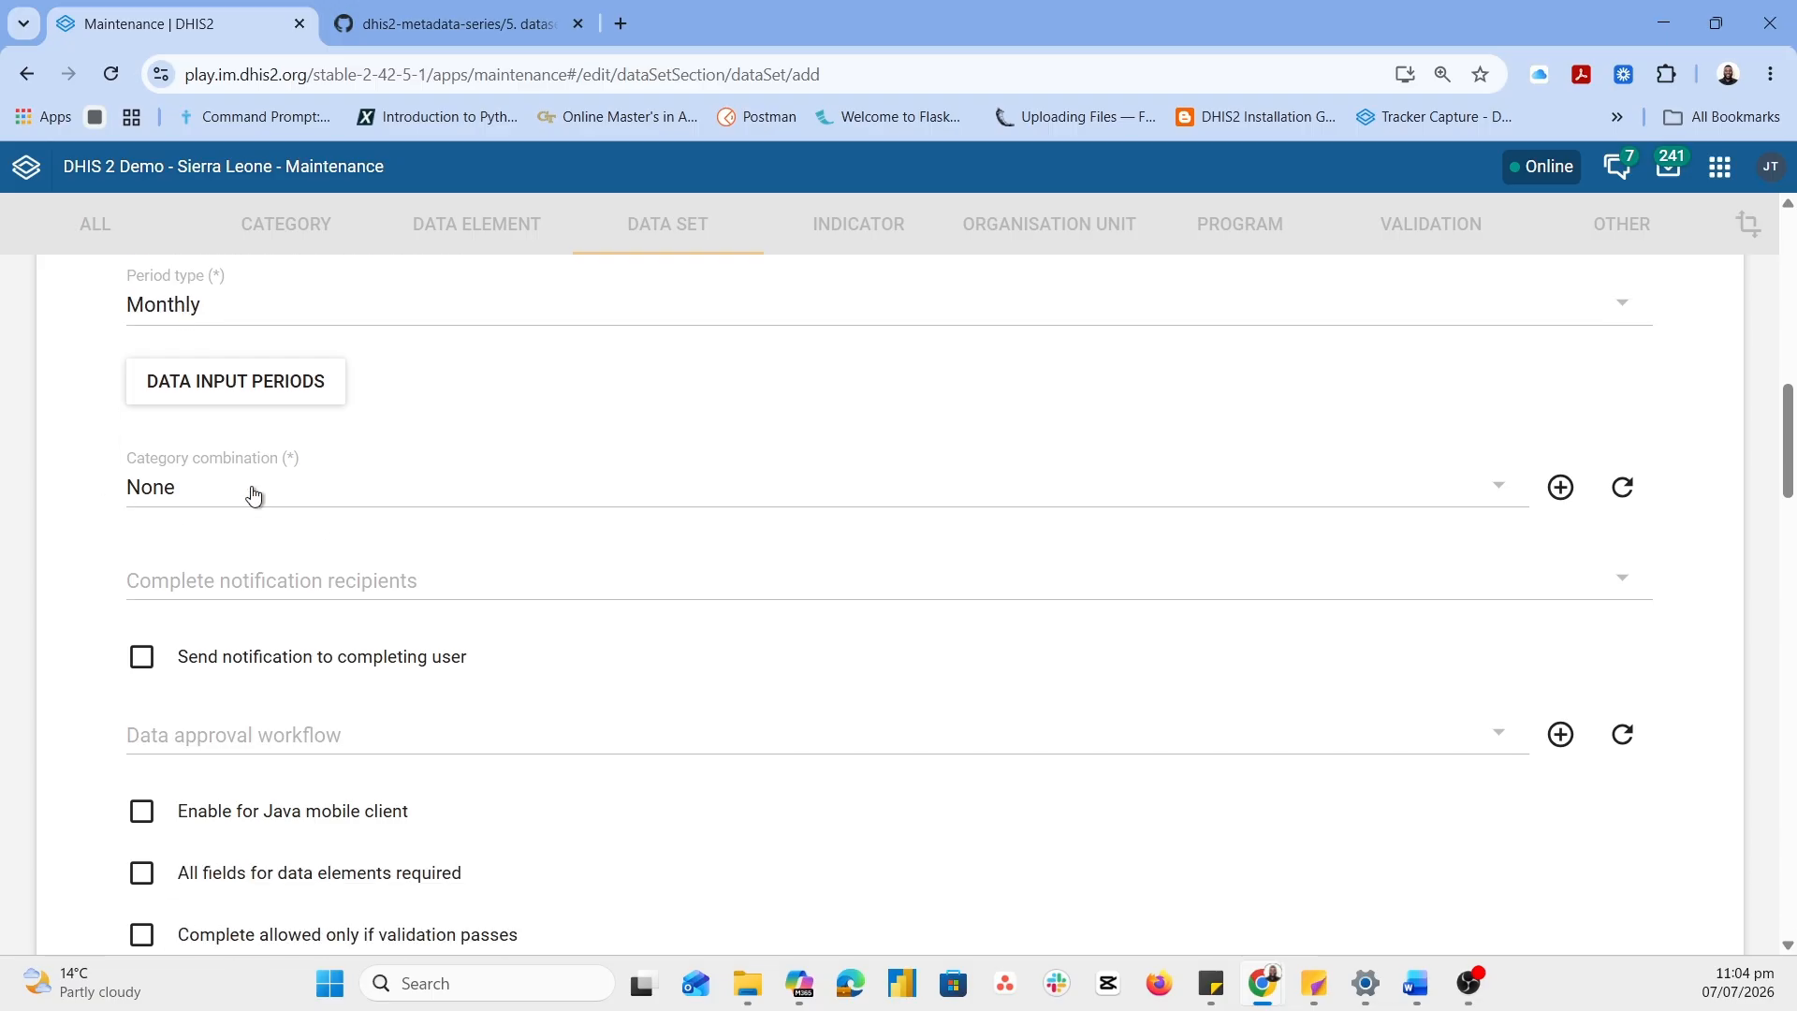
click(203, 497)
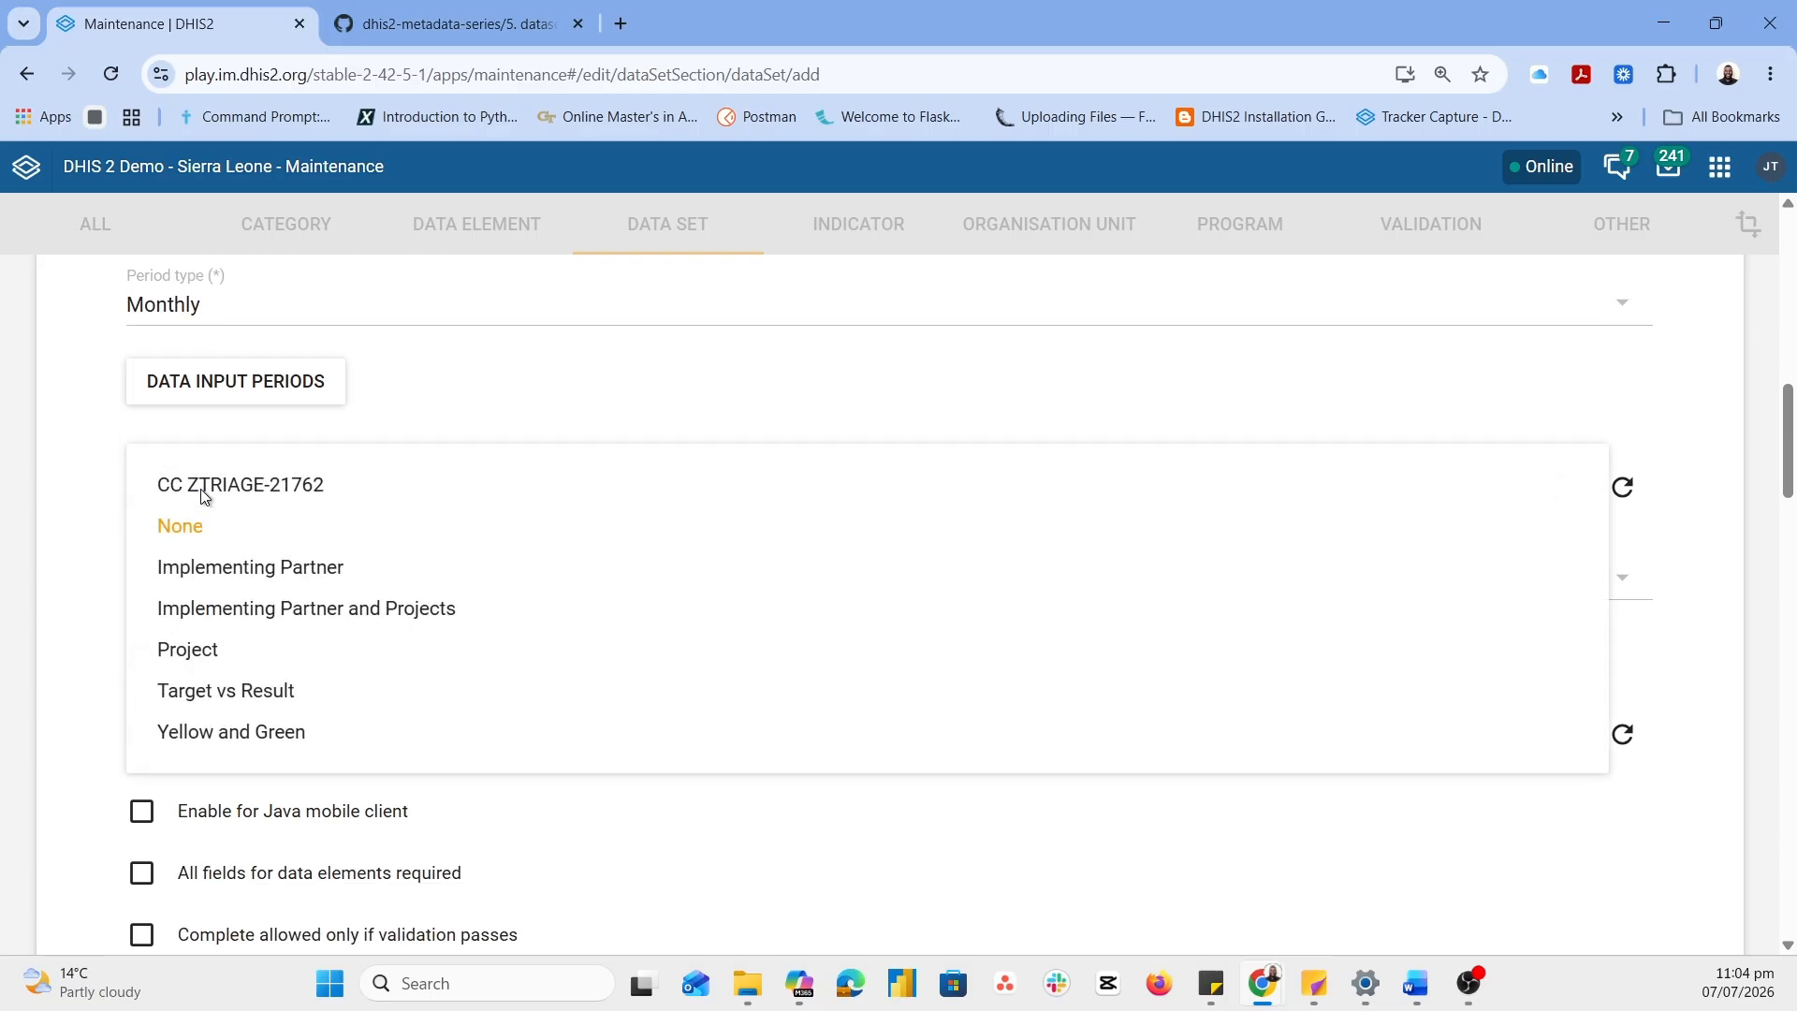
click(62, 460)
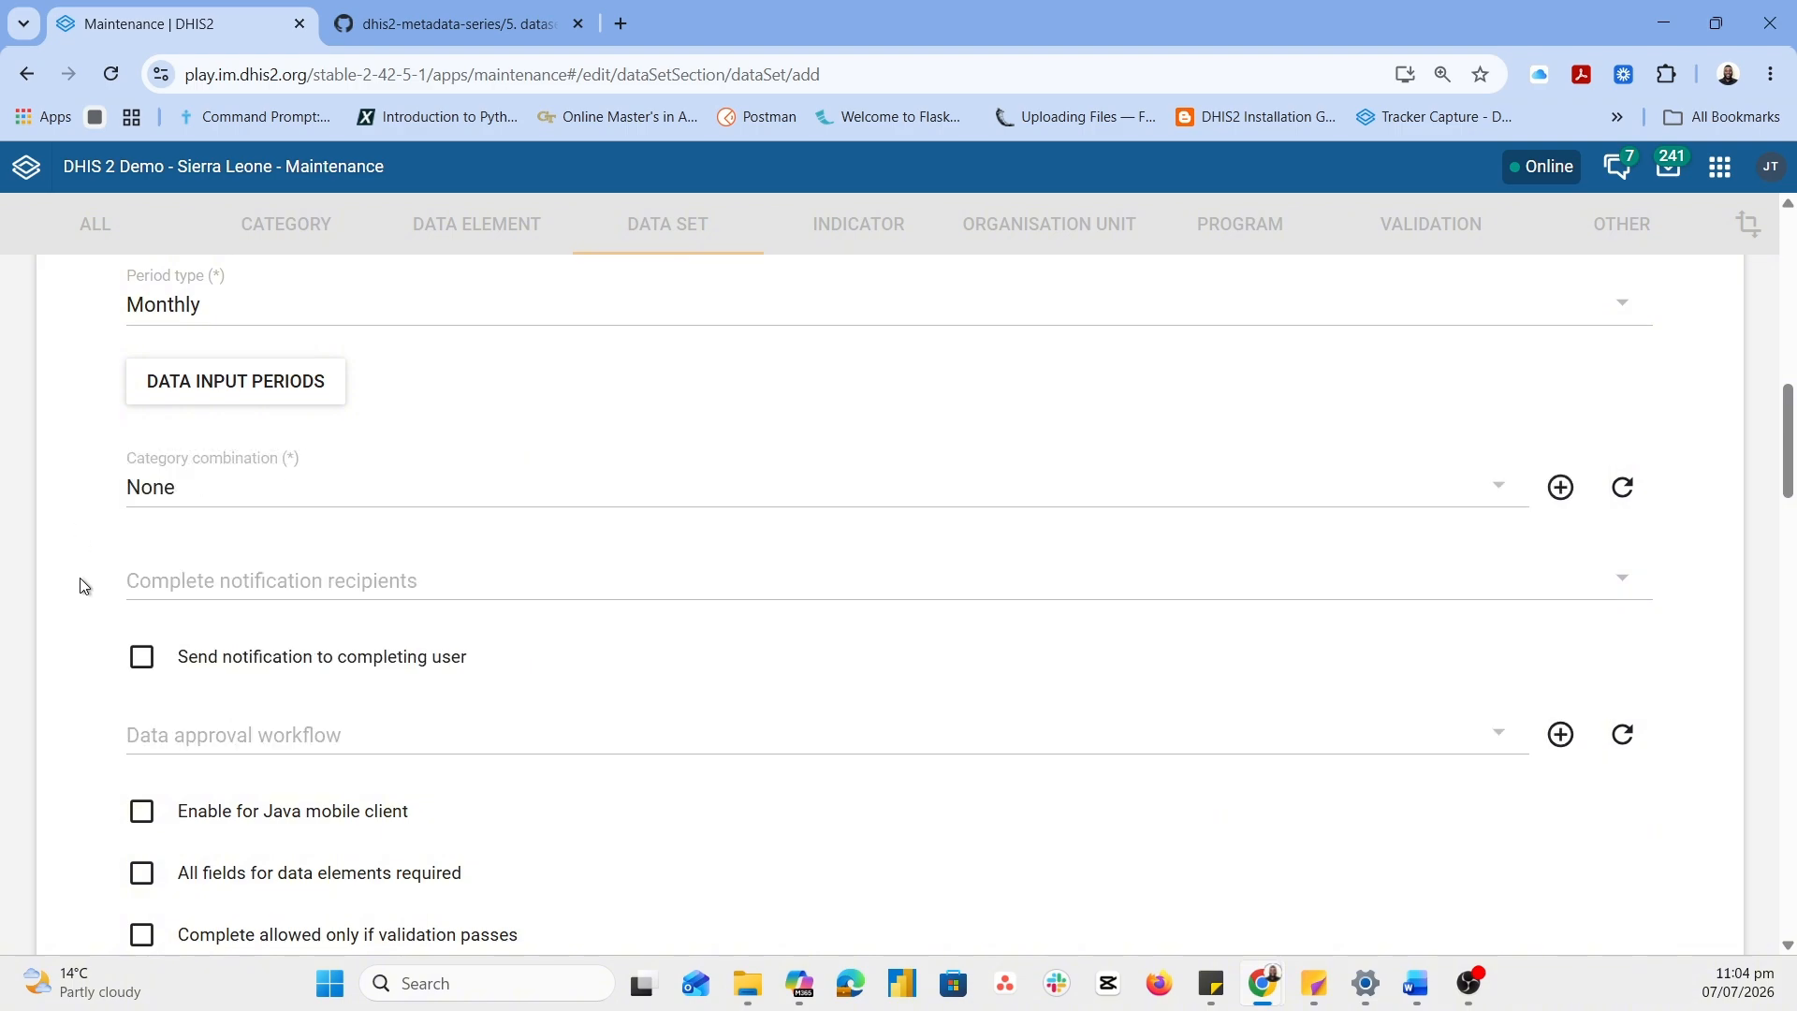
scroll(81, 589, down, 3)
scroll(80, 586, down, 1)
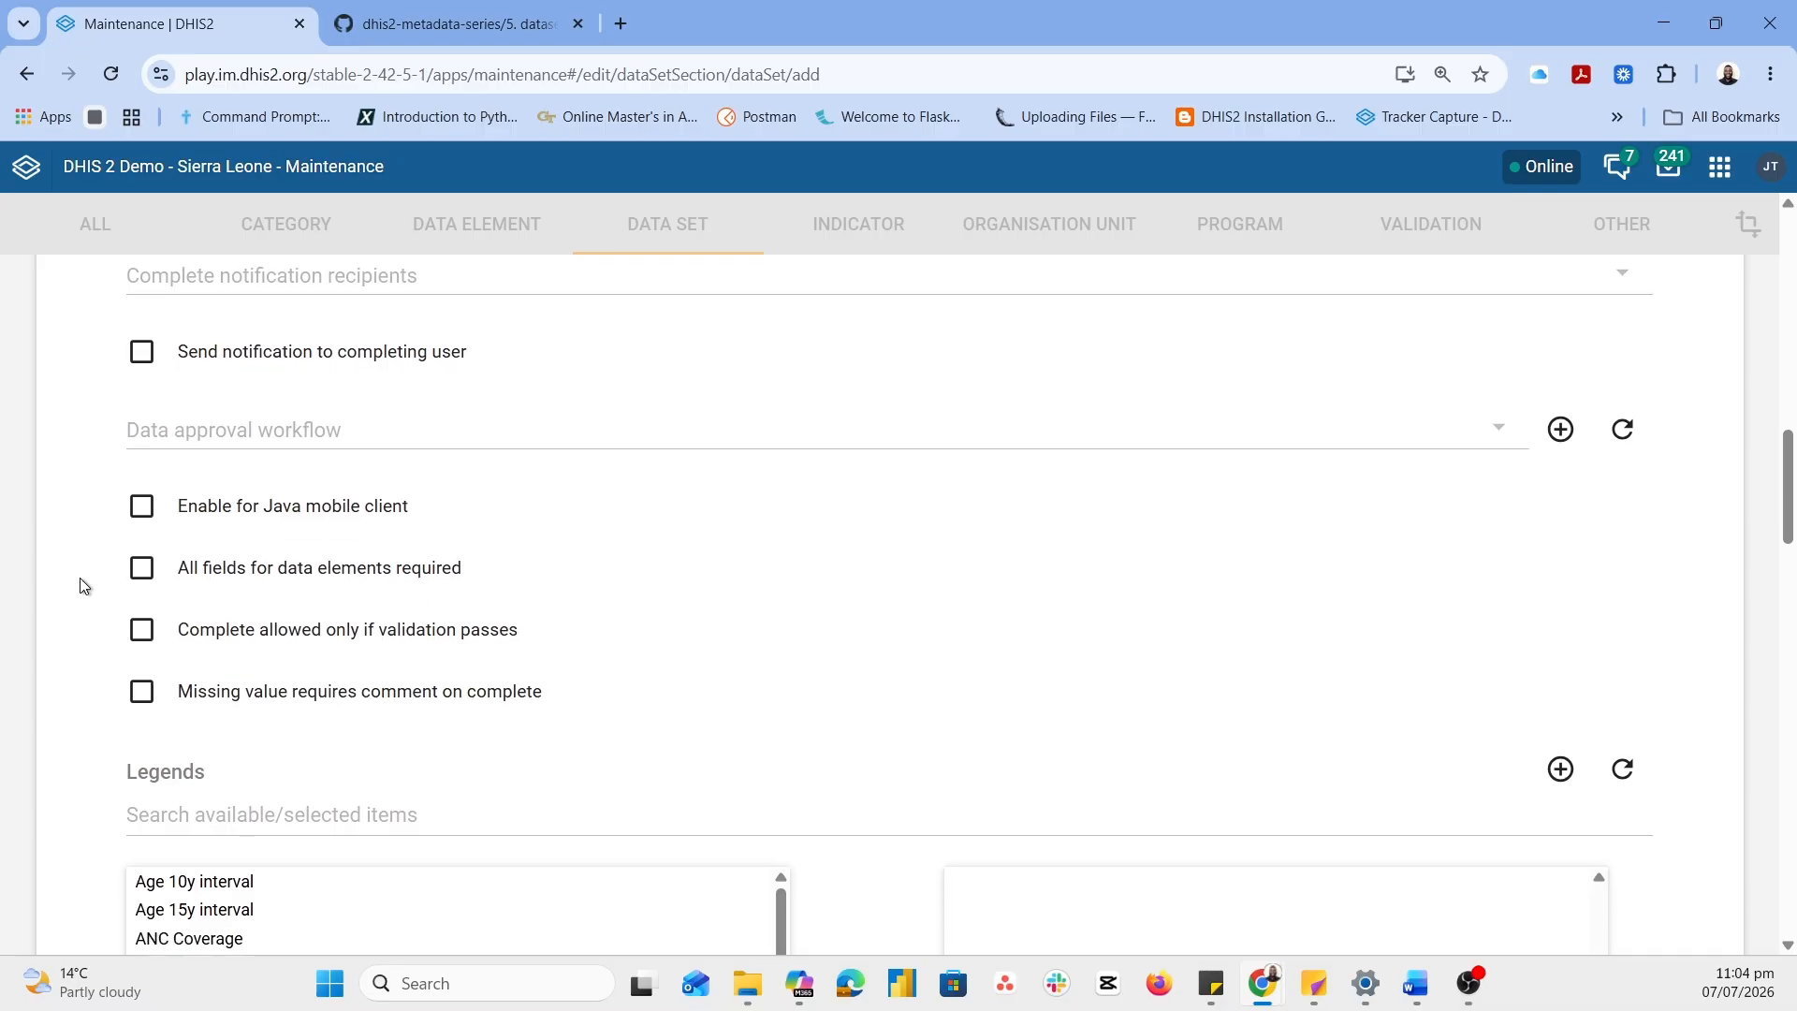
scroll(81, 586, down, 7)
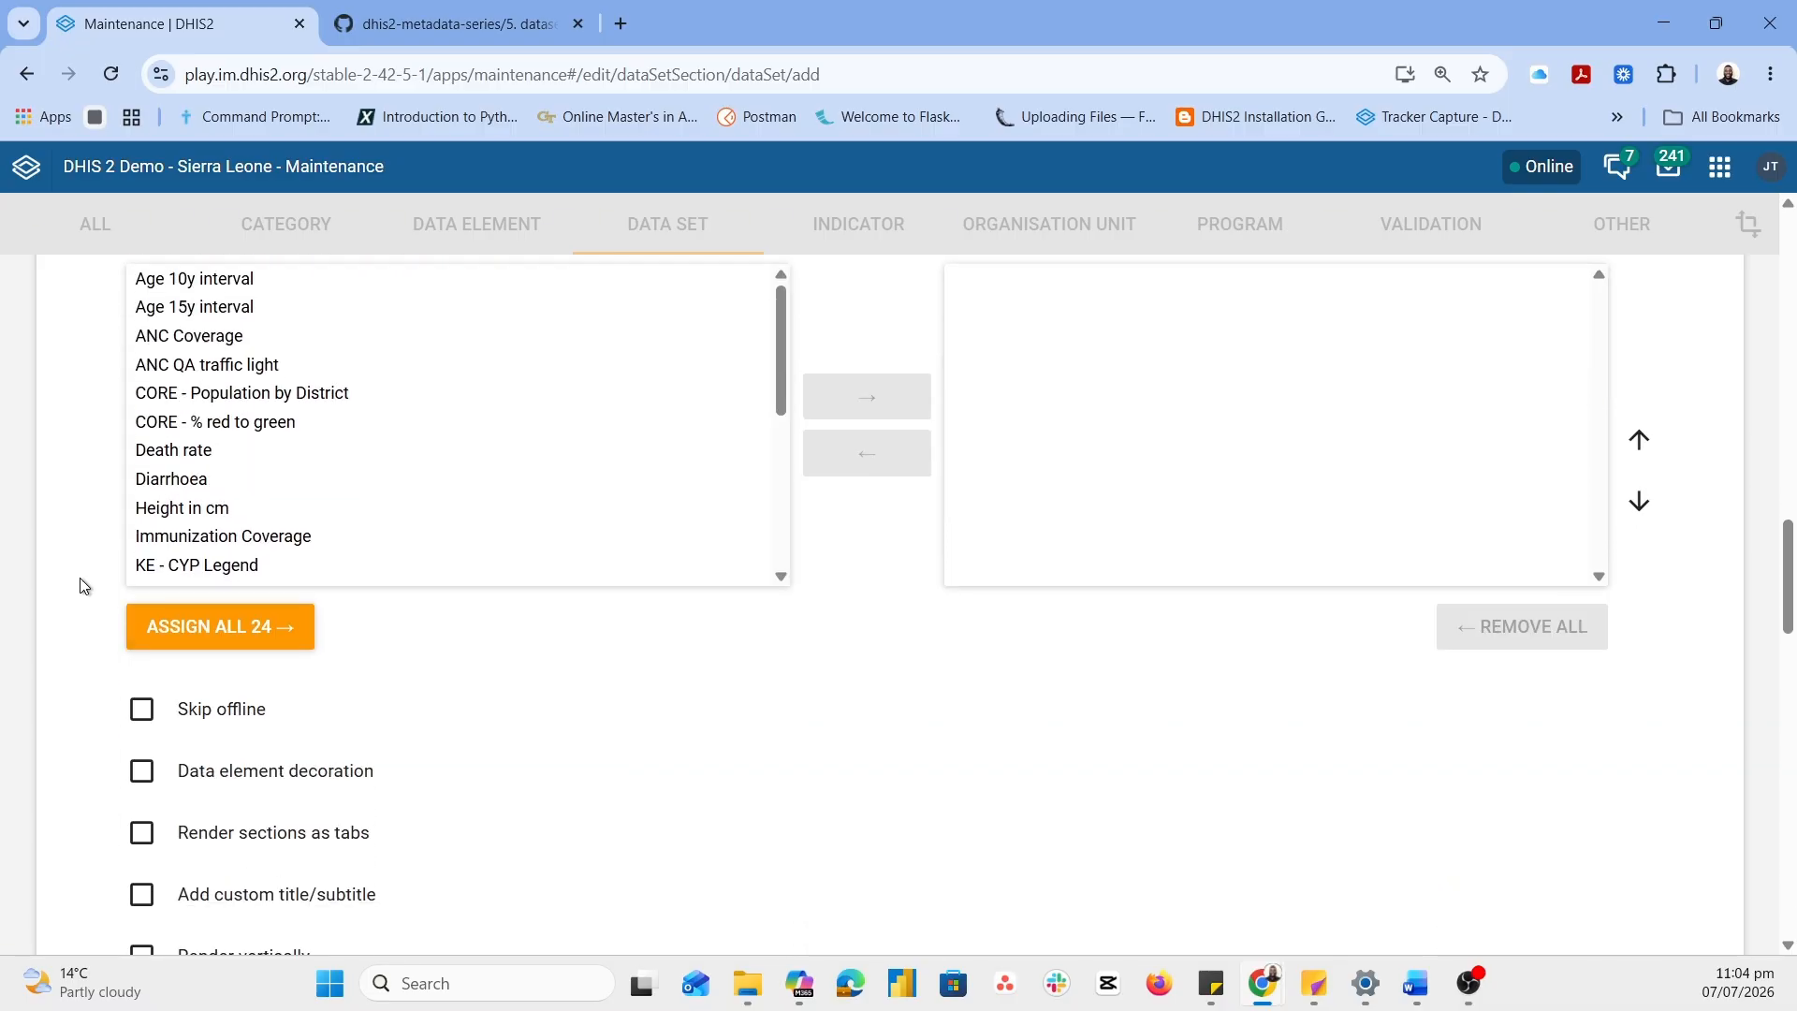
scroll(81, 586, up, 5)
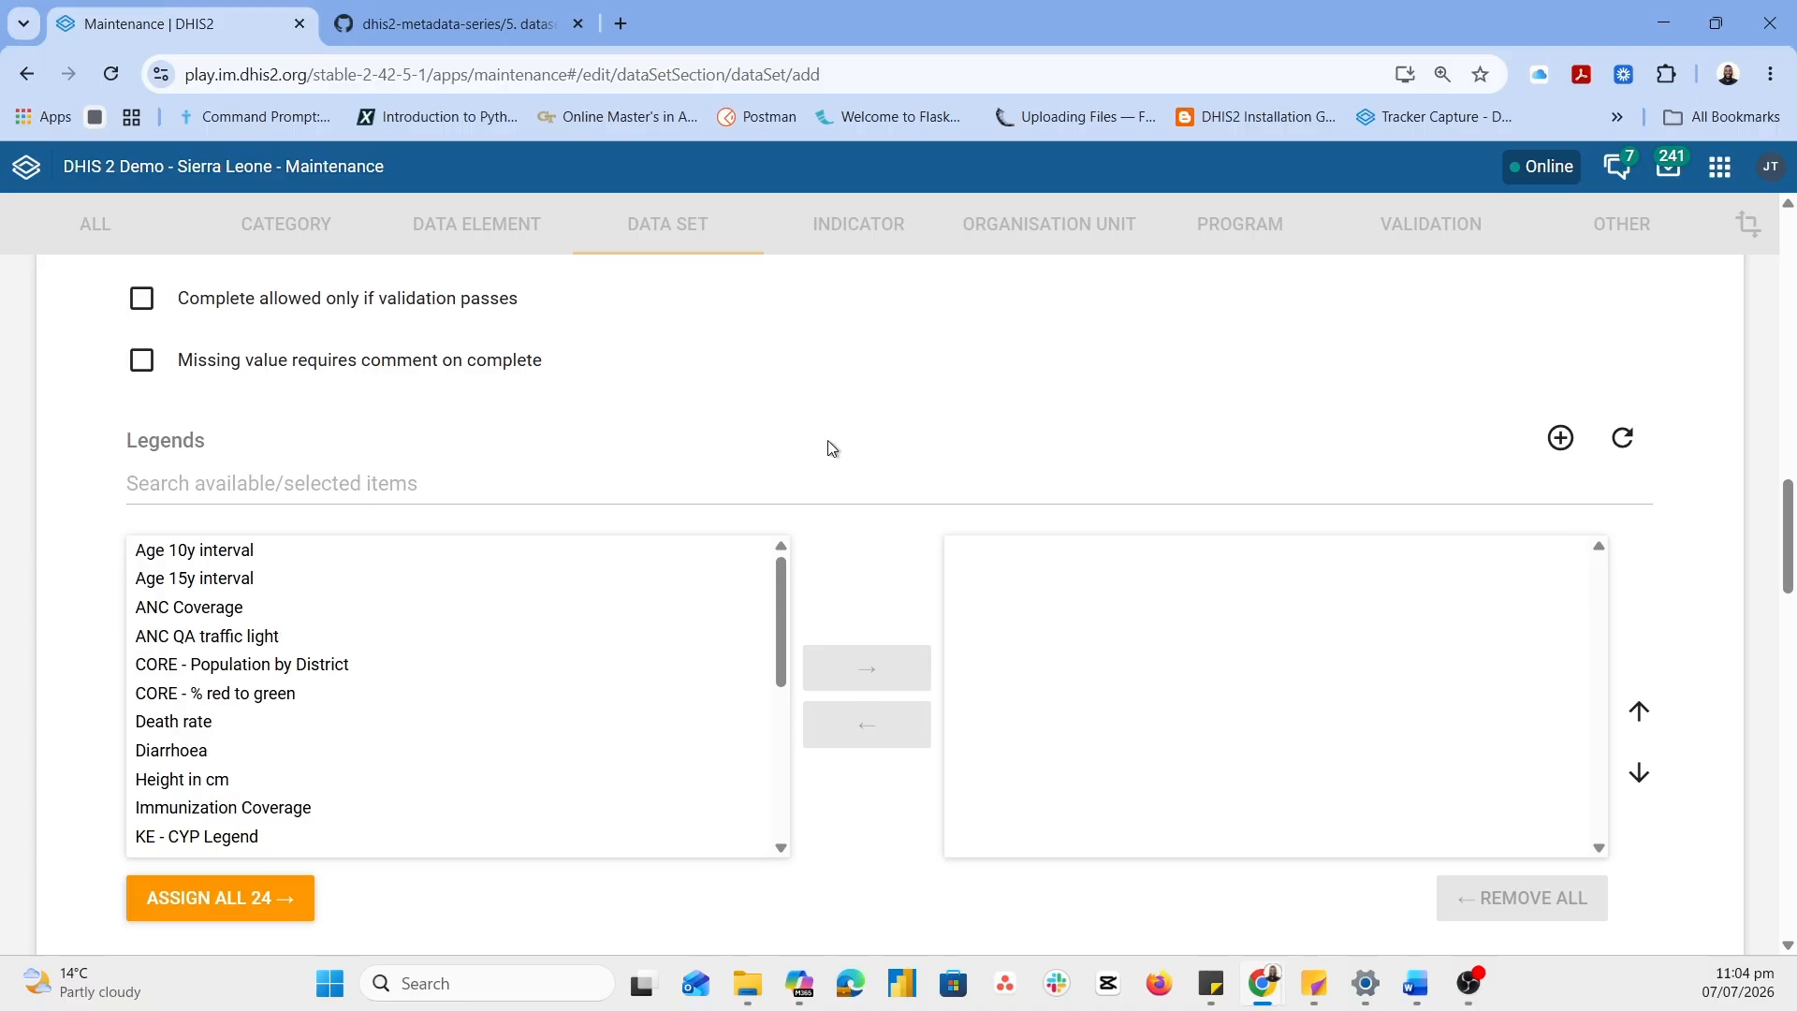
scroll(830, 445, down, 5)
scroll(830, 447, down, 3)
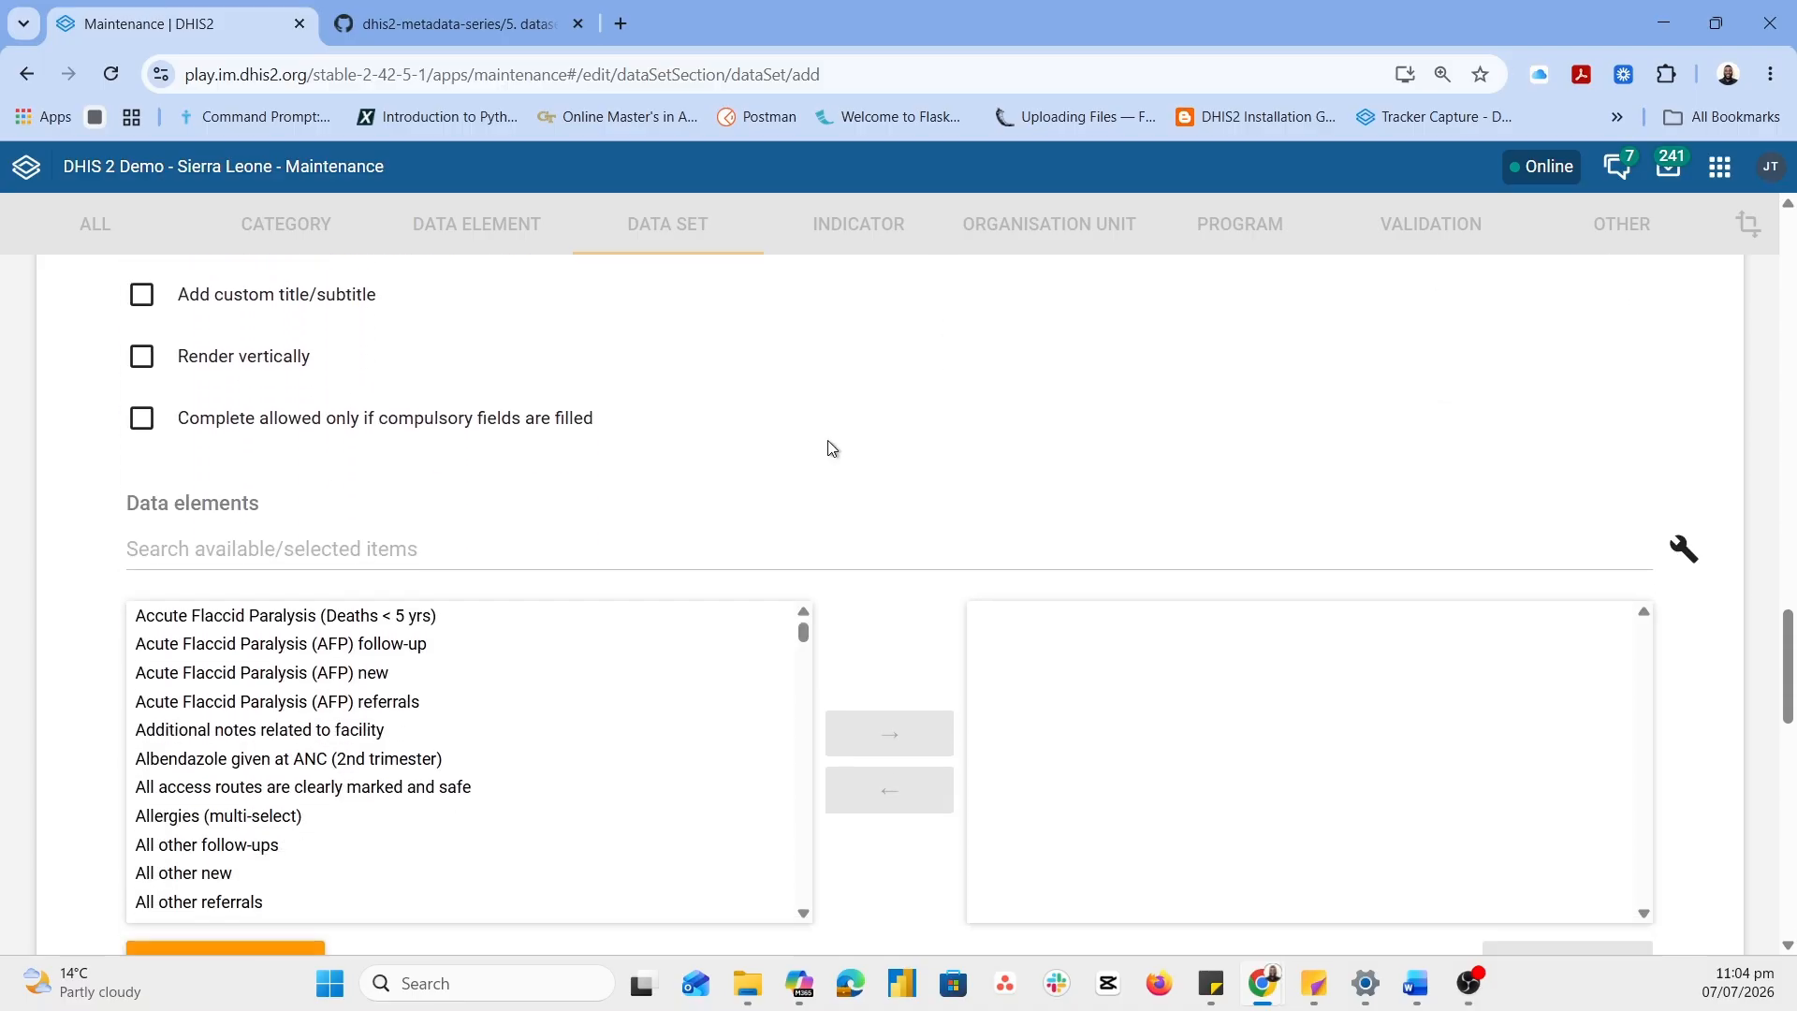
Filter the data elements by "steps", assign Step Prescription 5,000, 7,500 and 10,000 steps/day to the data set, and clear the filter
scroll(830, 448, down, 2)
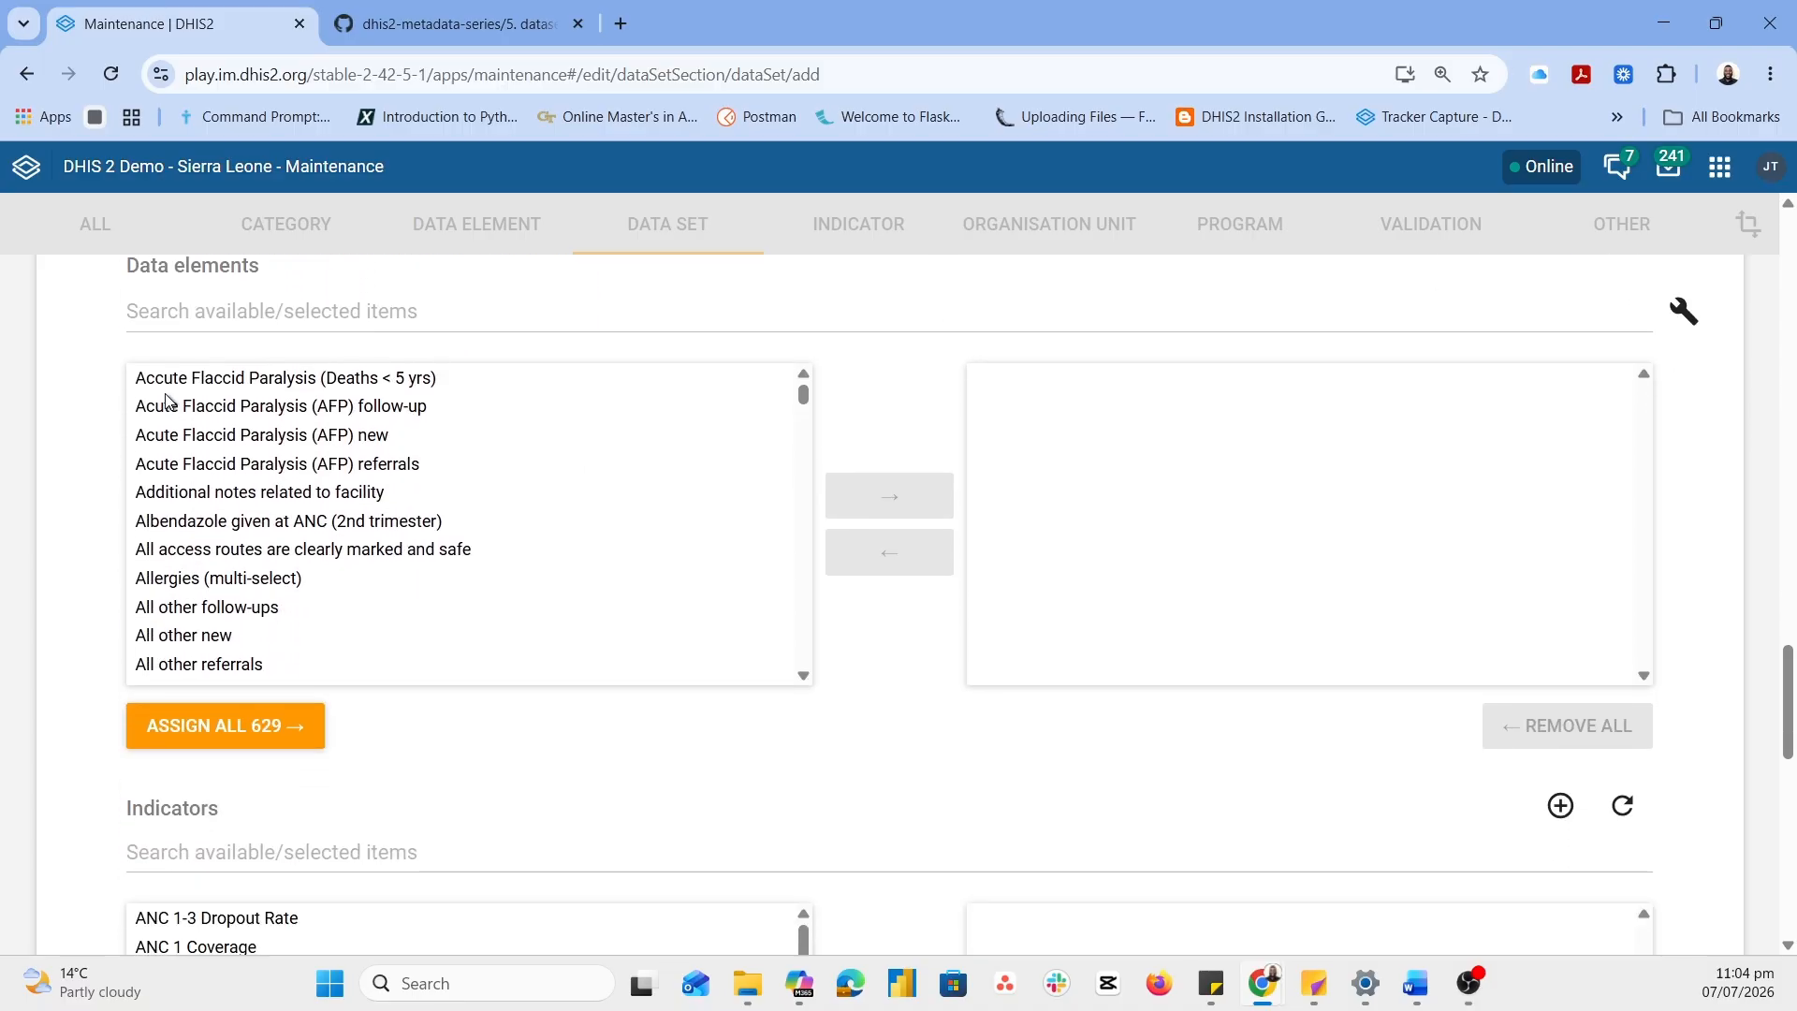
click(149, 320)
text(steos)
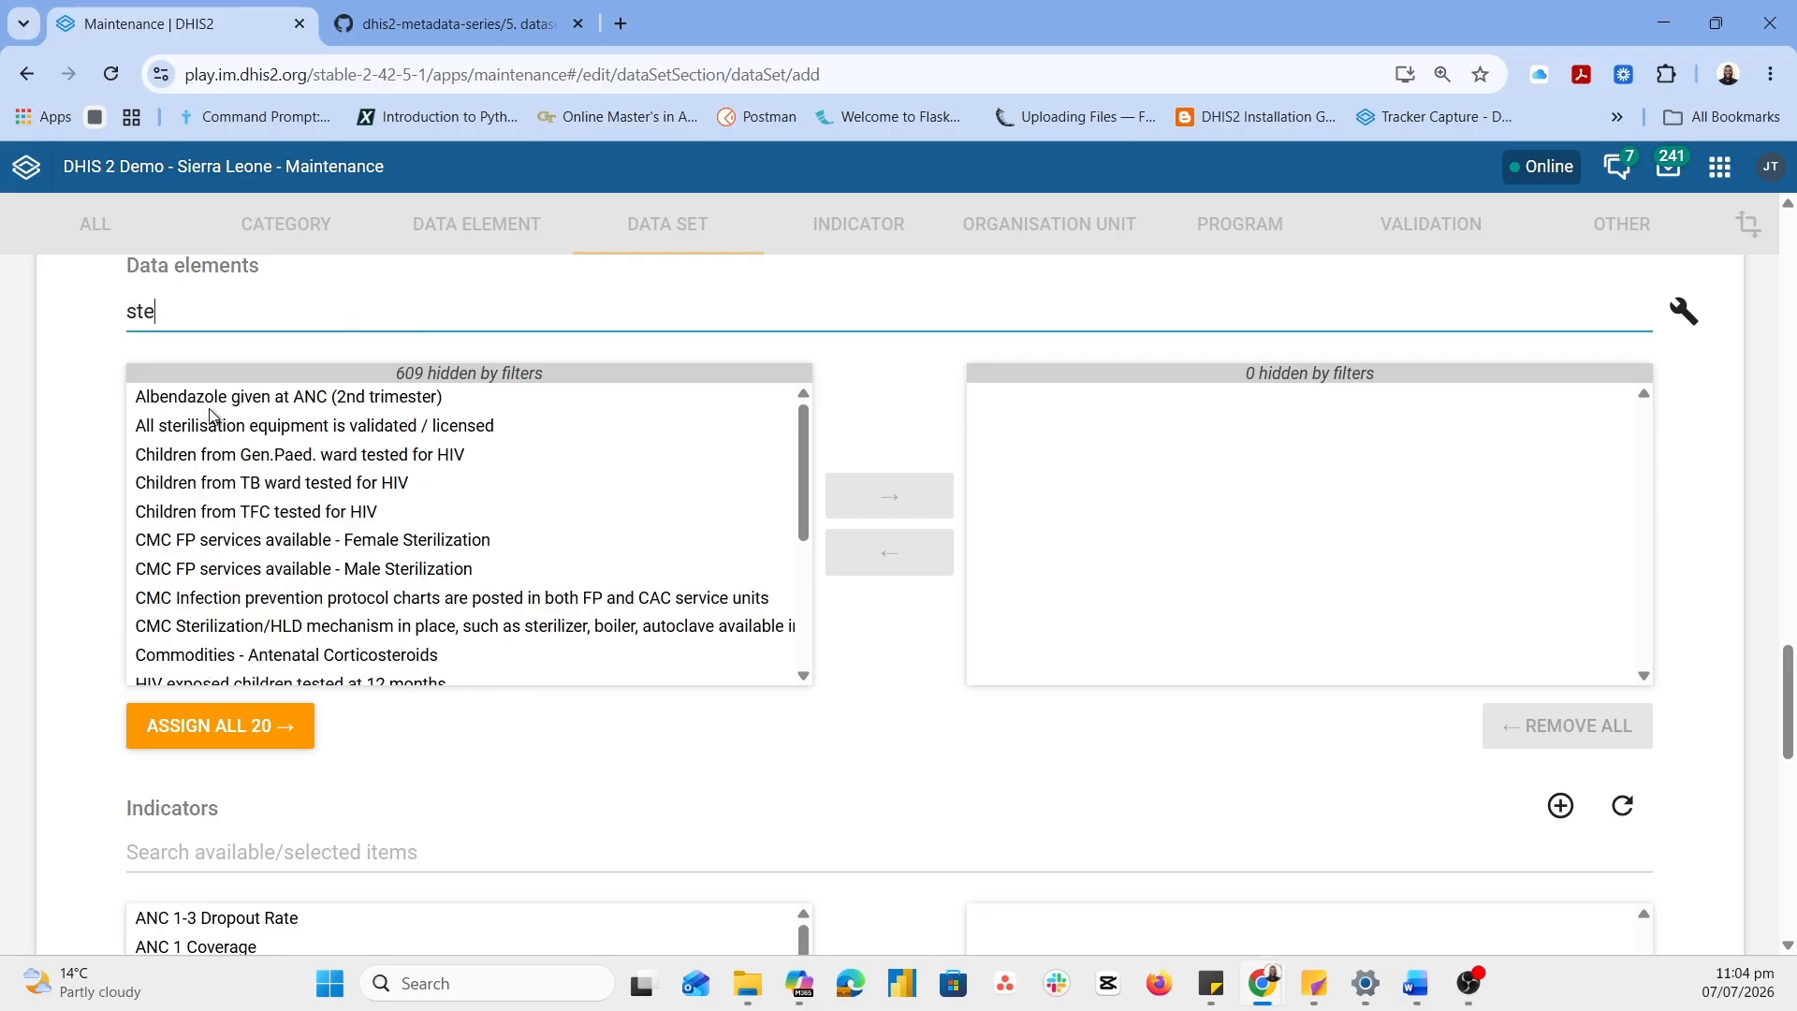
key(BackSpace)
key(BackSpace)
text(ps)
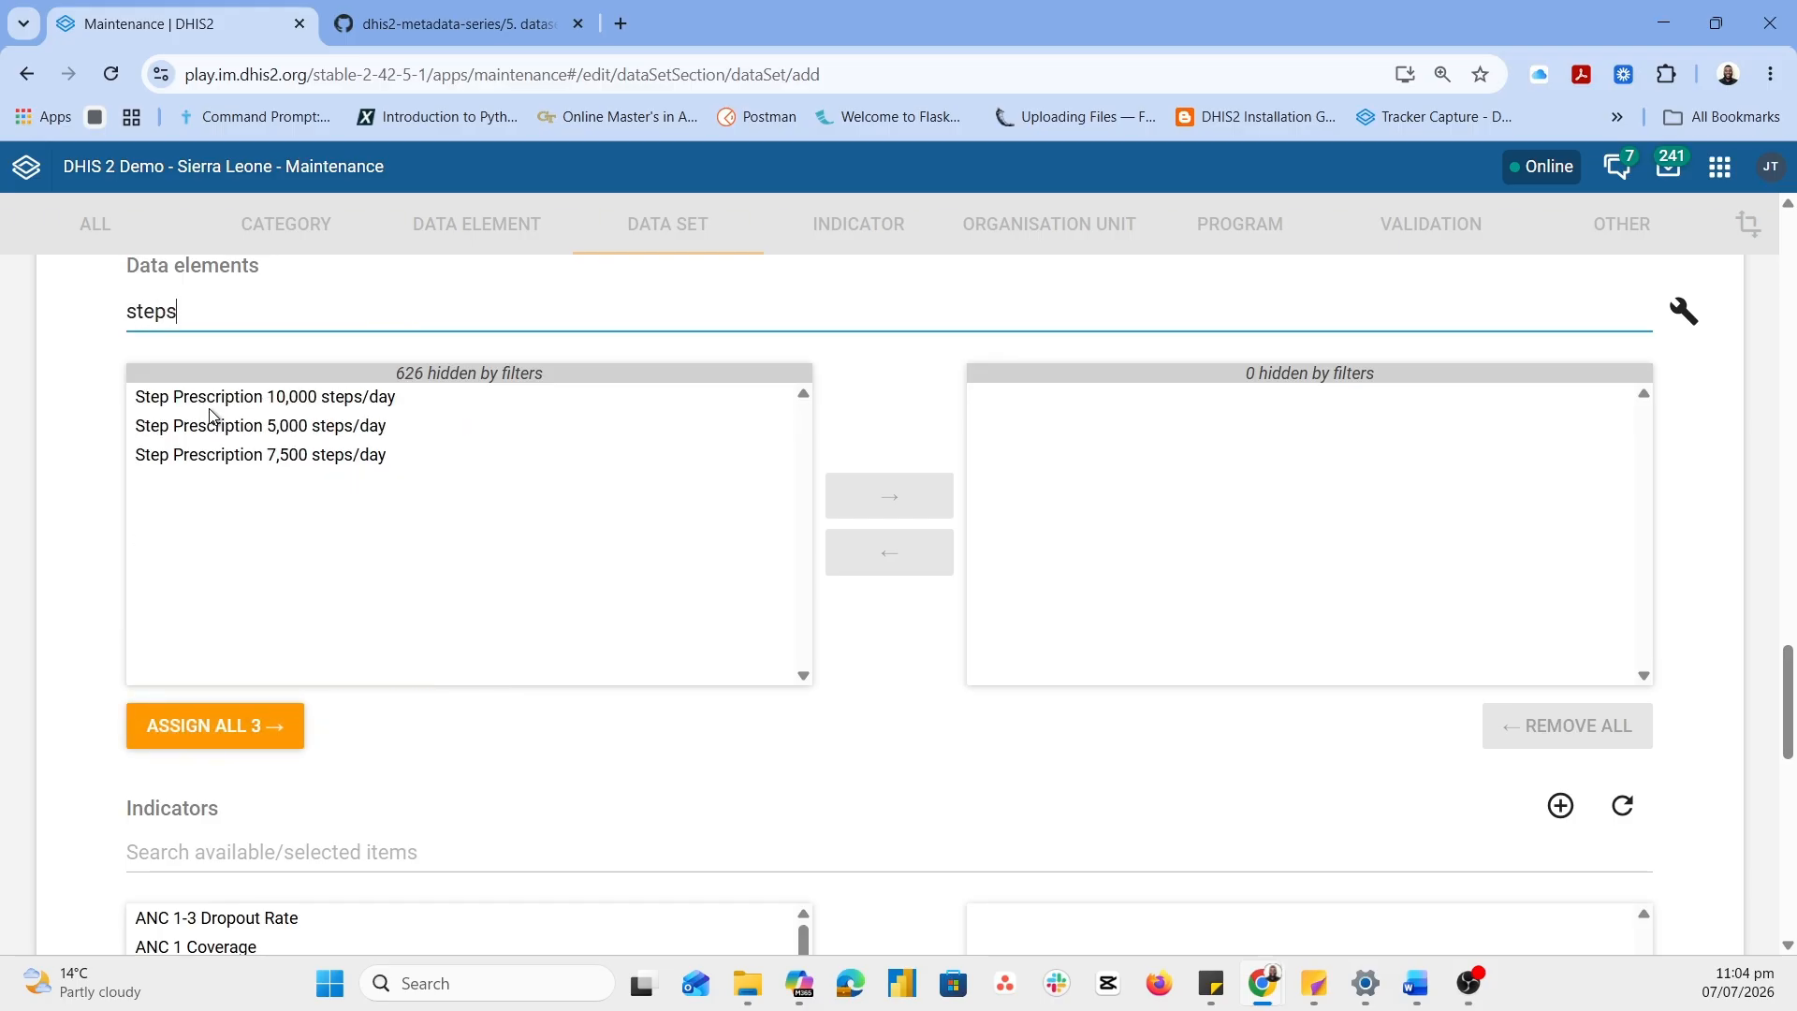
double_click(283, 427)
double_click(283, 427)
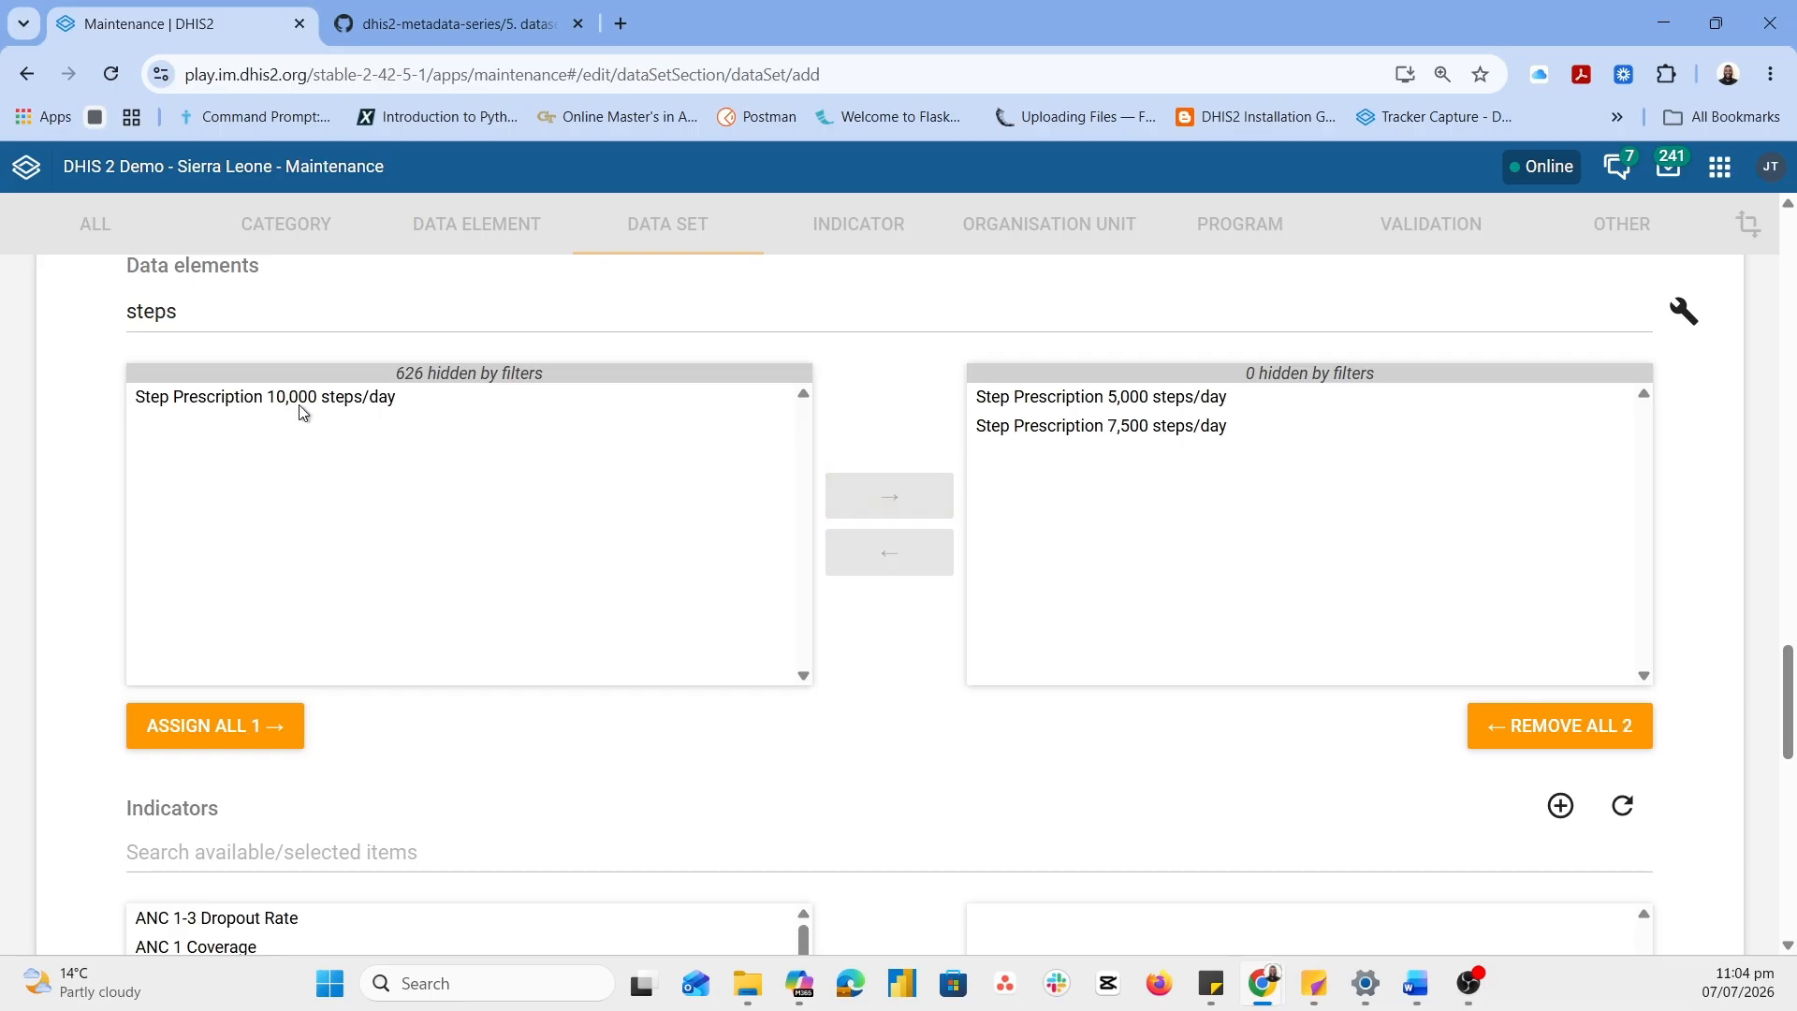
click(301, 402)
double_click(300, 406)
double_click(259, 297)
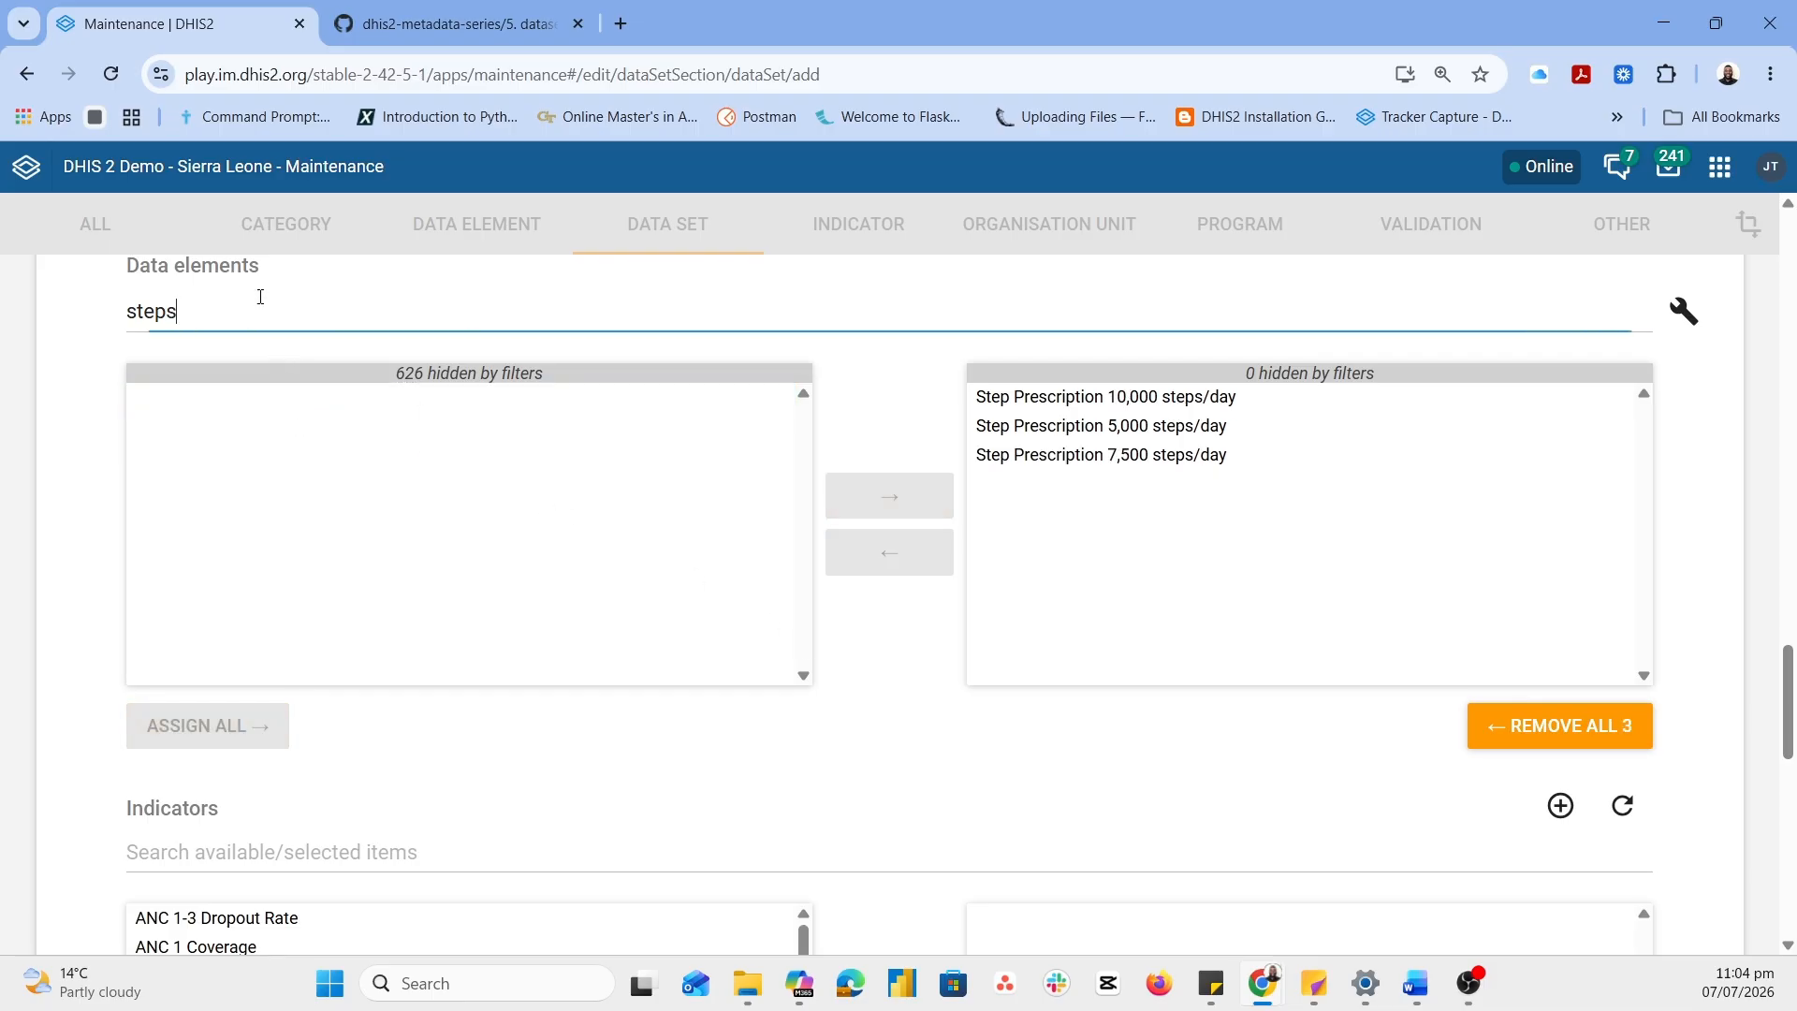
key(BackSpace)
scroll(889, 746, down, 2)
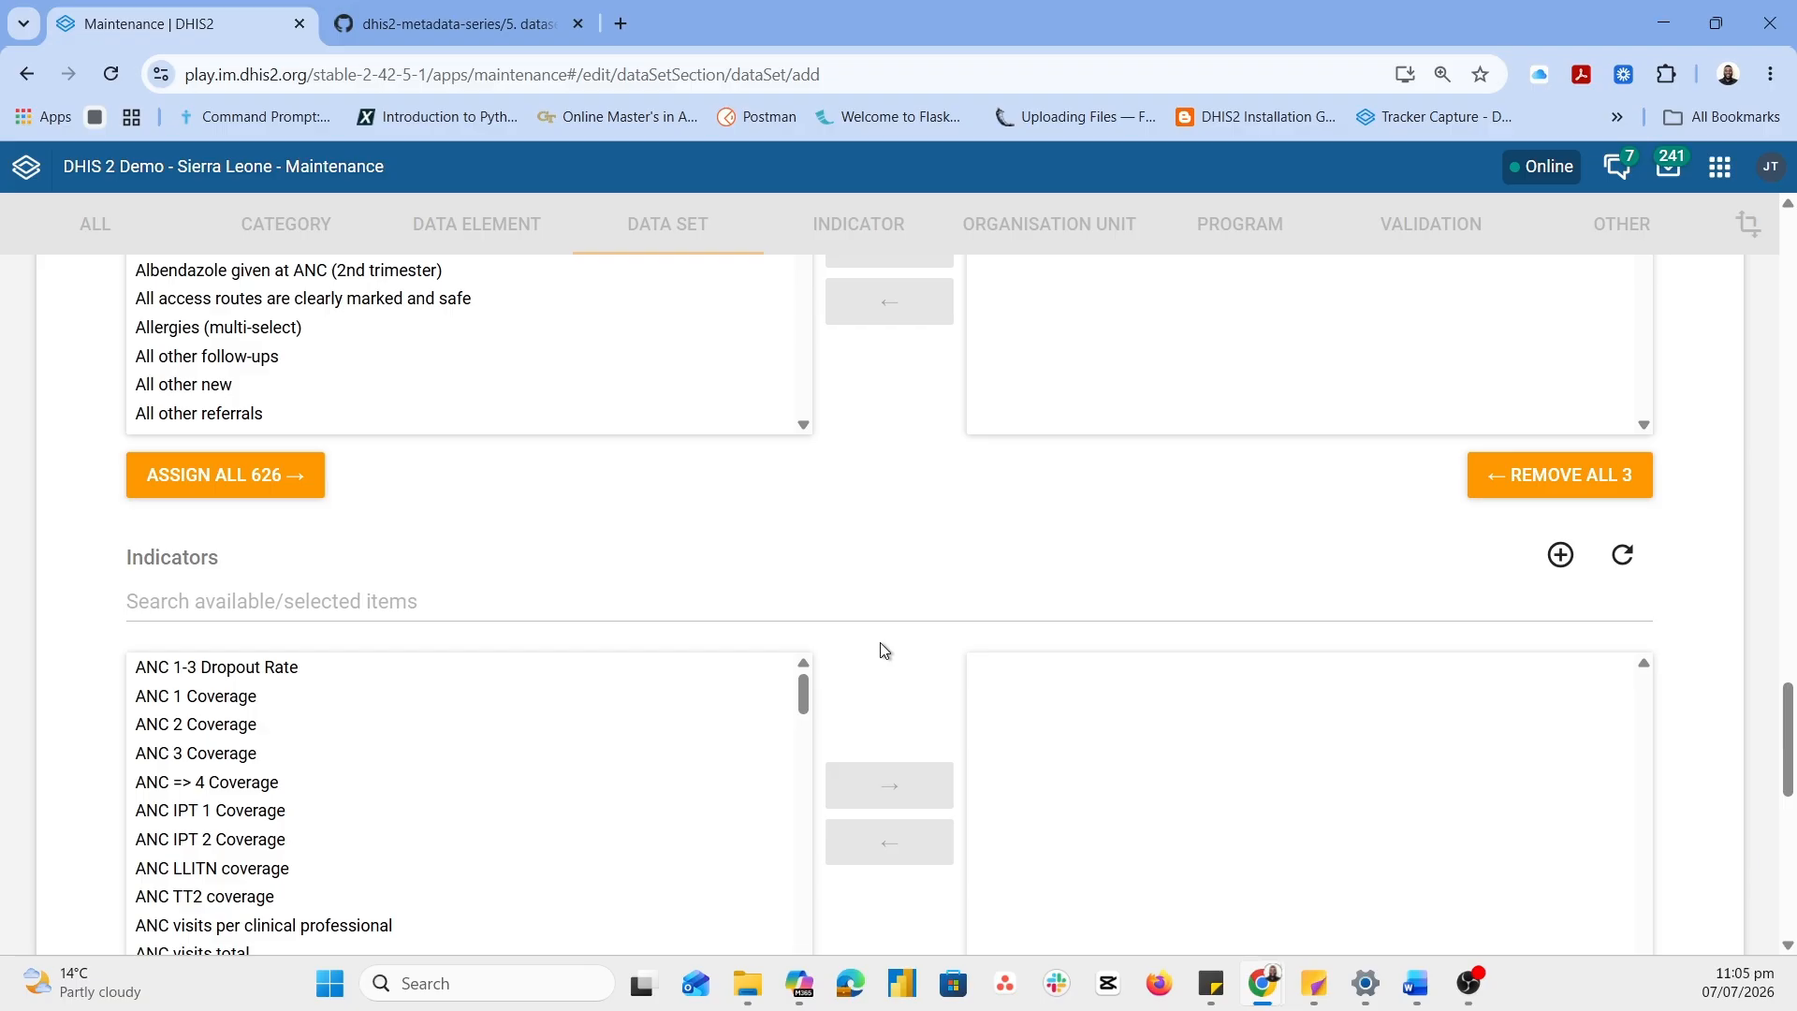
Assign the organisation units Ngelehun CHC and Njandama MCHP, under Bo > Badjia, to the data set
scroll(884, 649, down, 3)
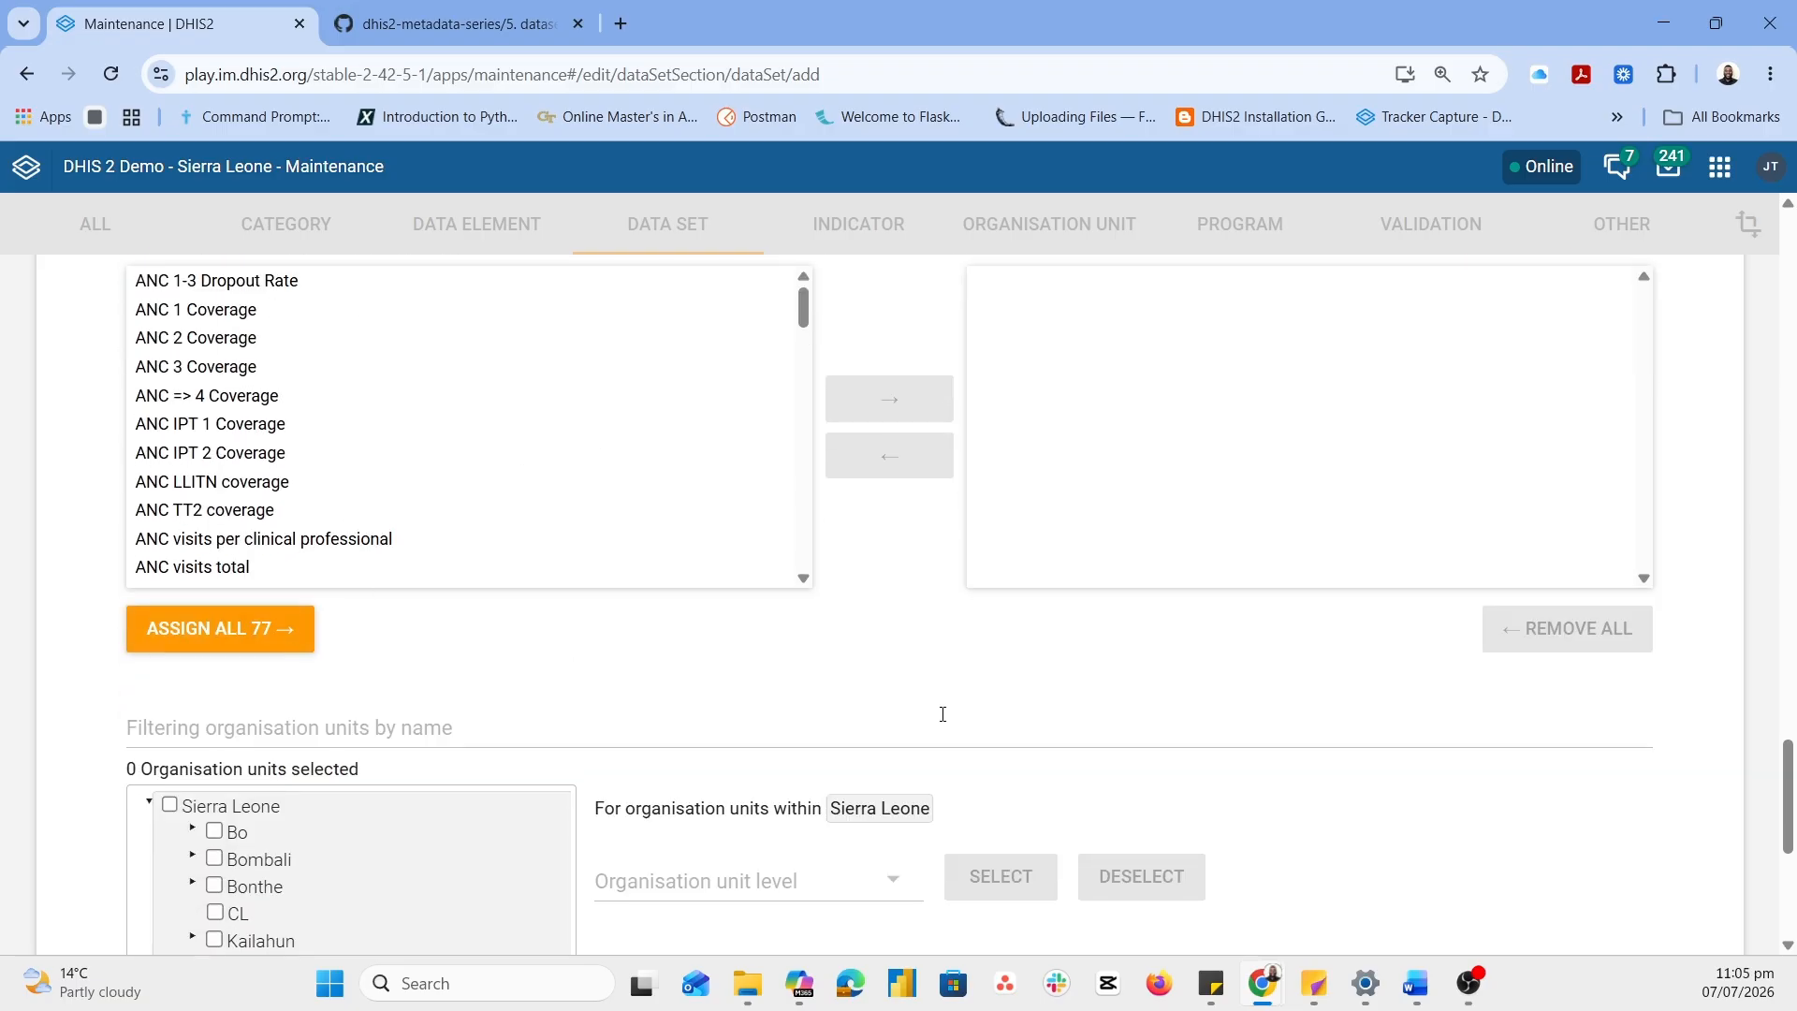
scroll(1003, 617, down, 2)
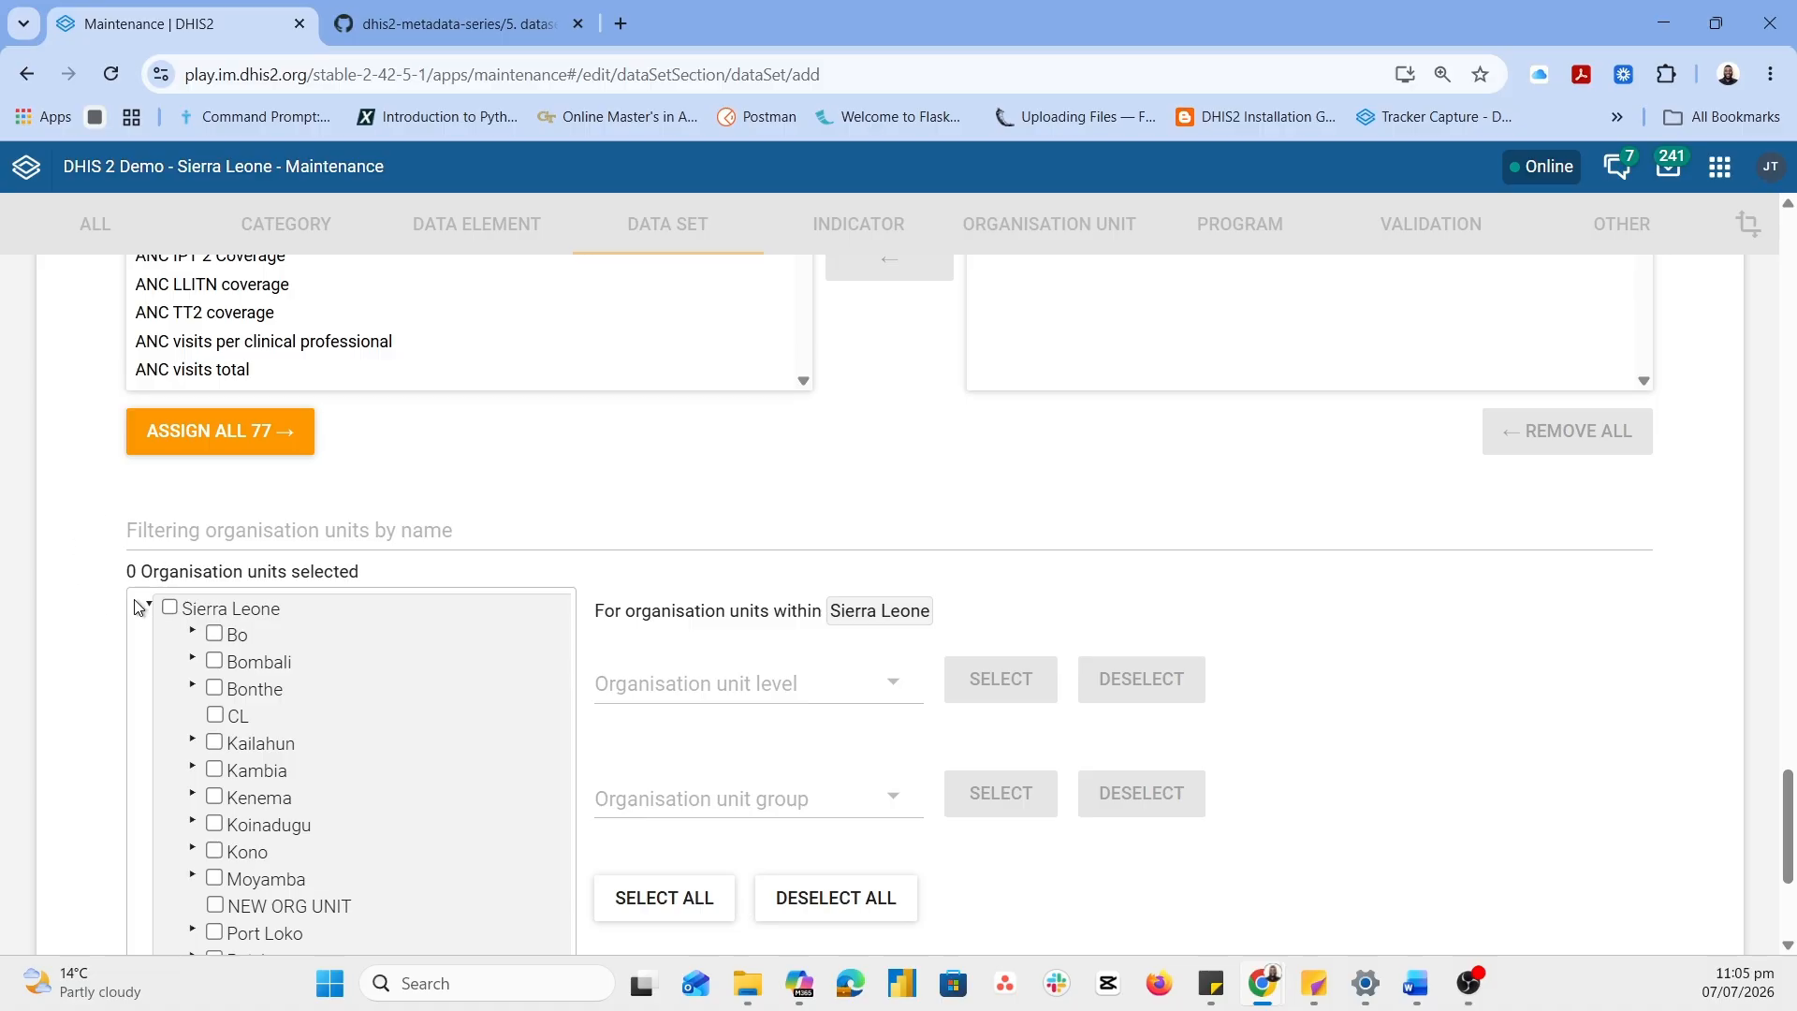
click(194, 634)
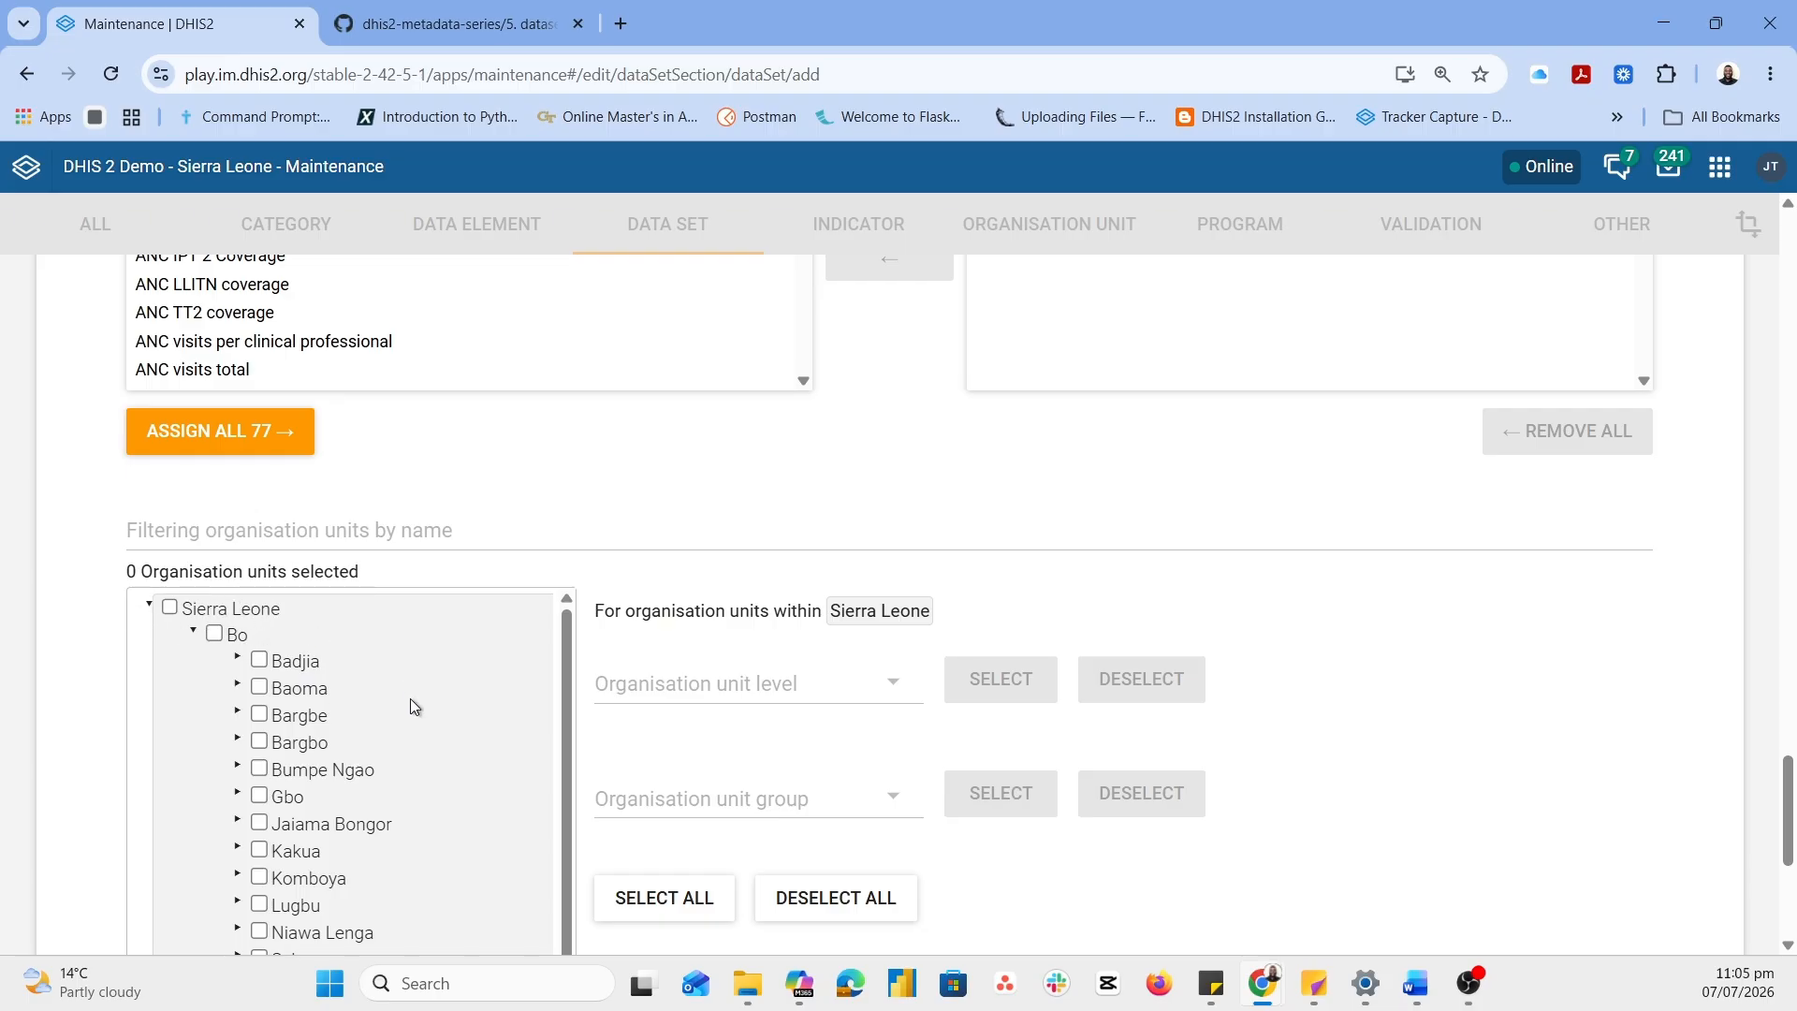
scroll(409, 702, down, 1)
scroll(410, 702, up, 1)
scroll(720, 590, down, 1)
scroll(721, 592, down, 1)
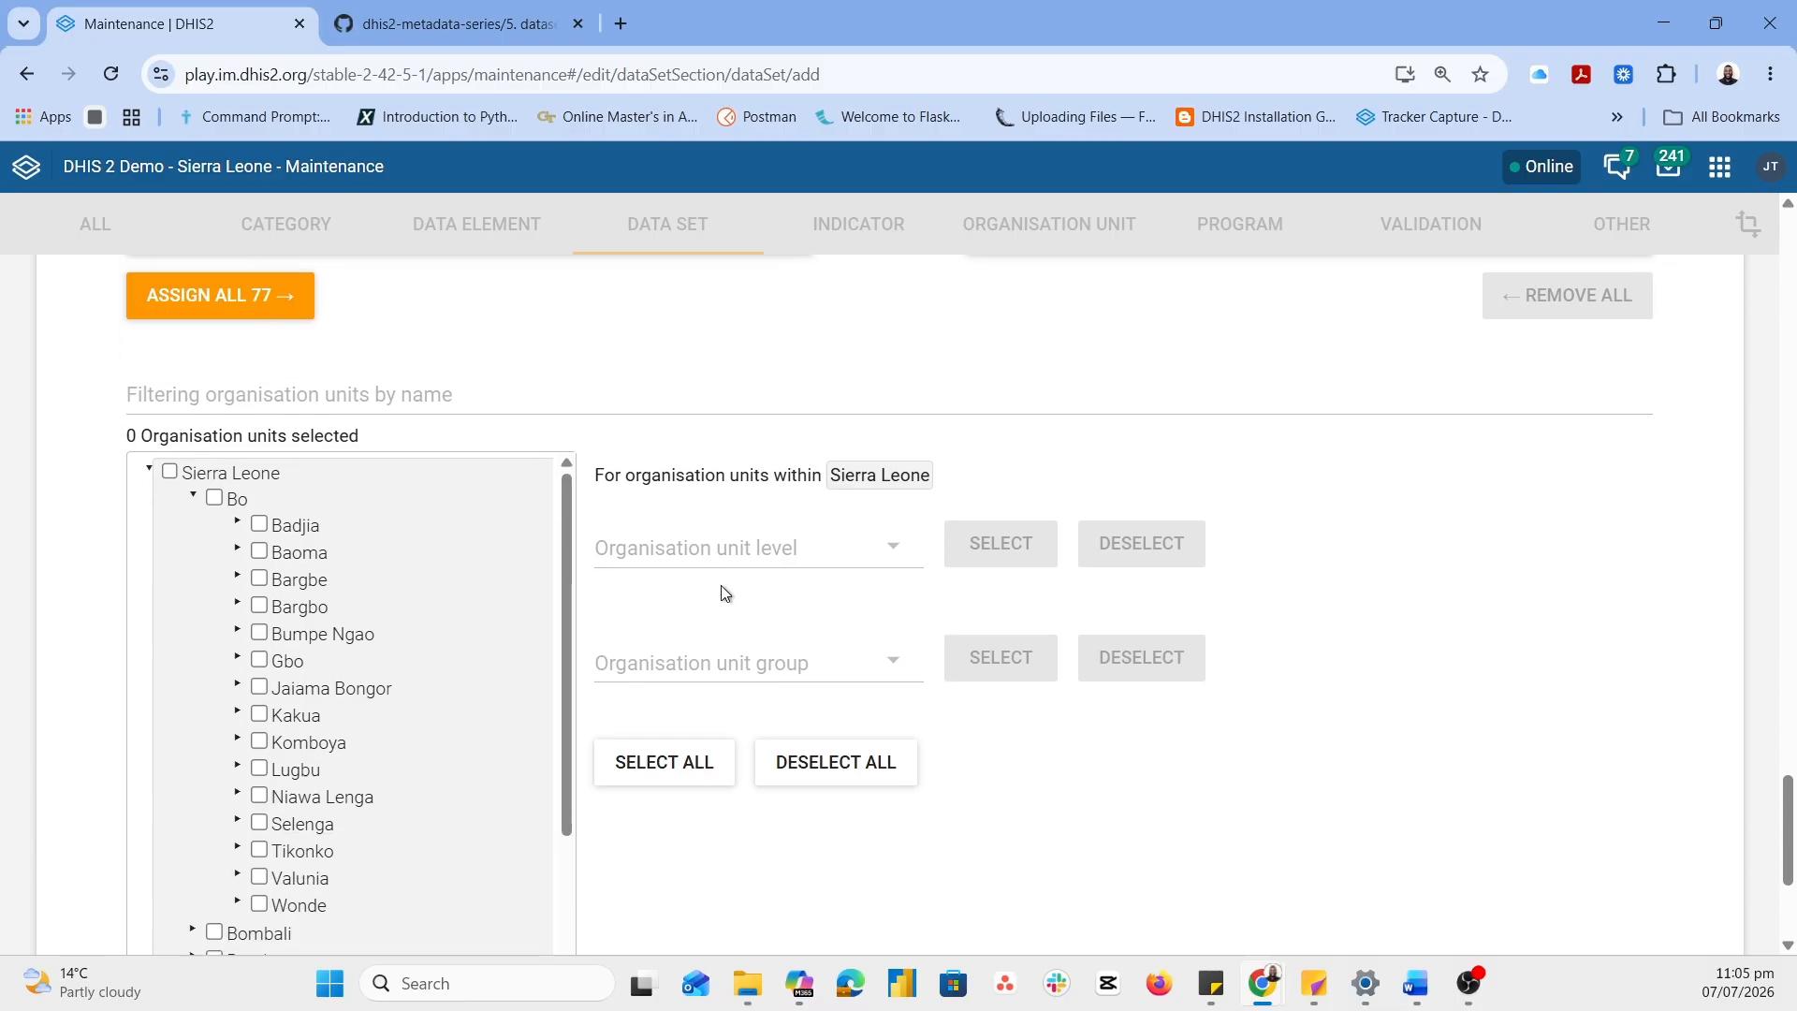
click(238, 510)
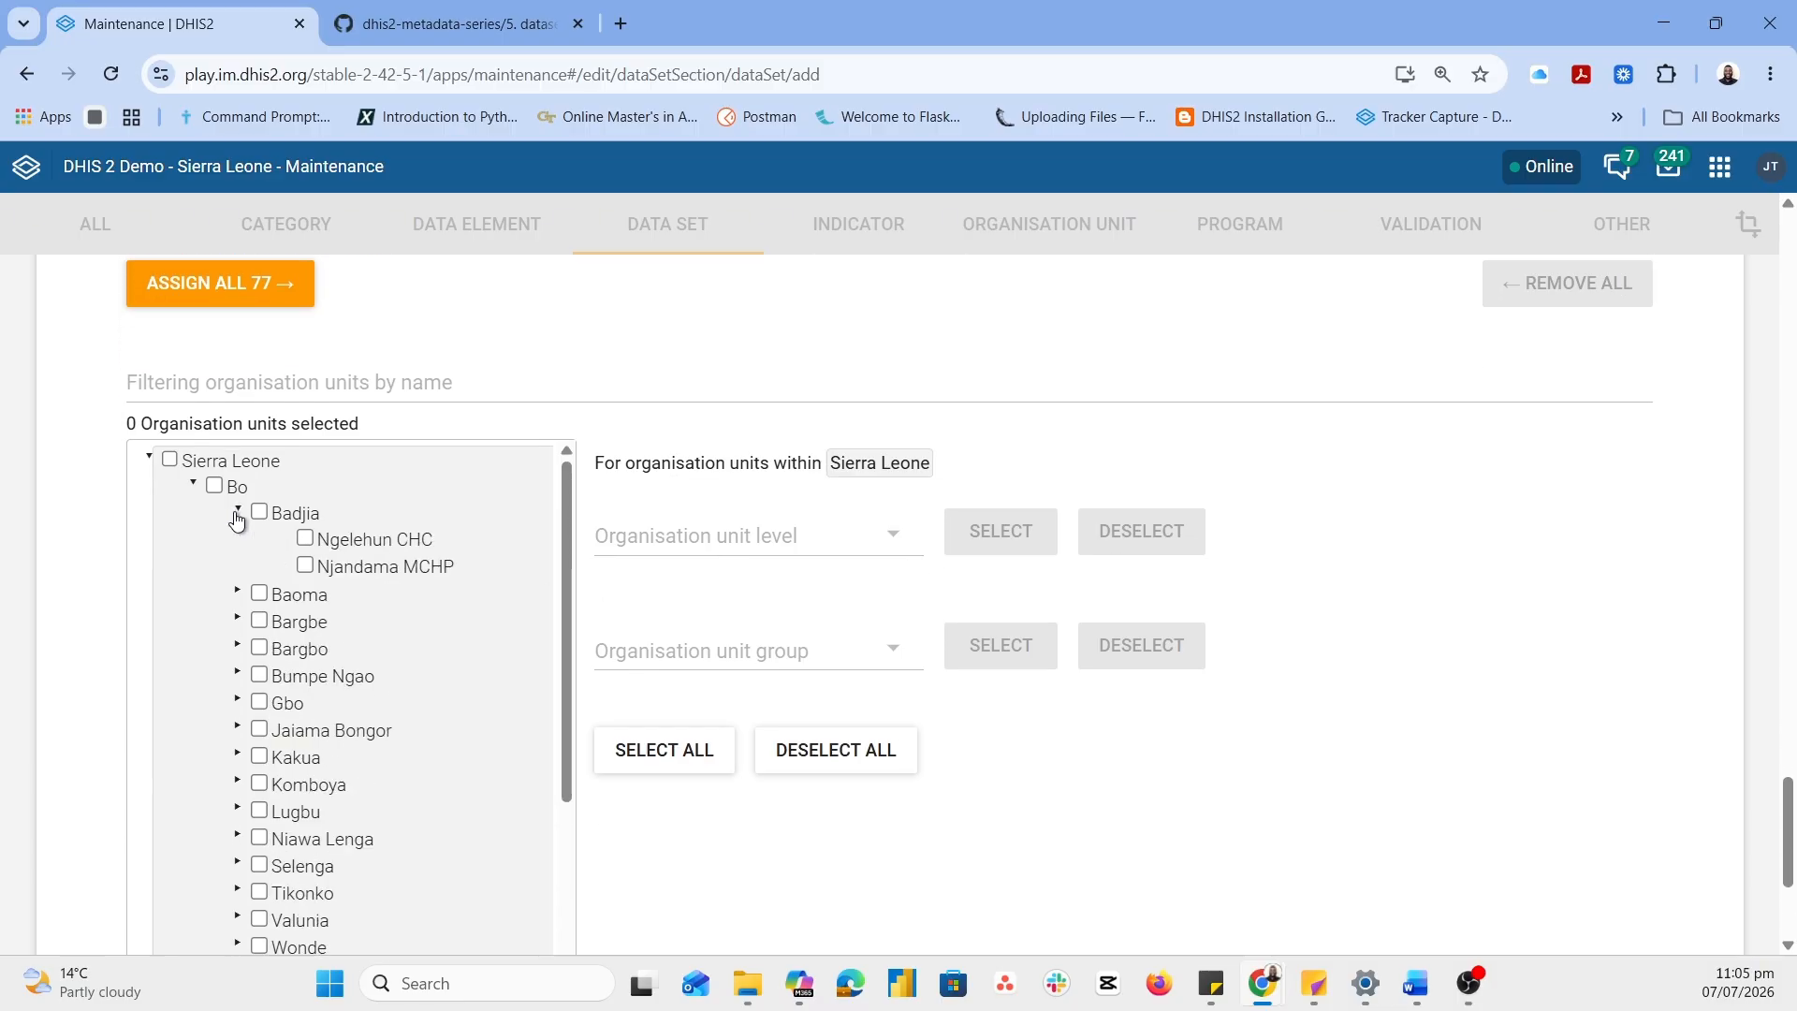
click(305, 539)
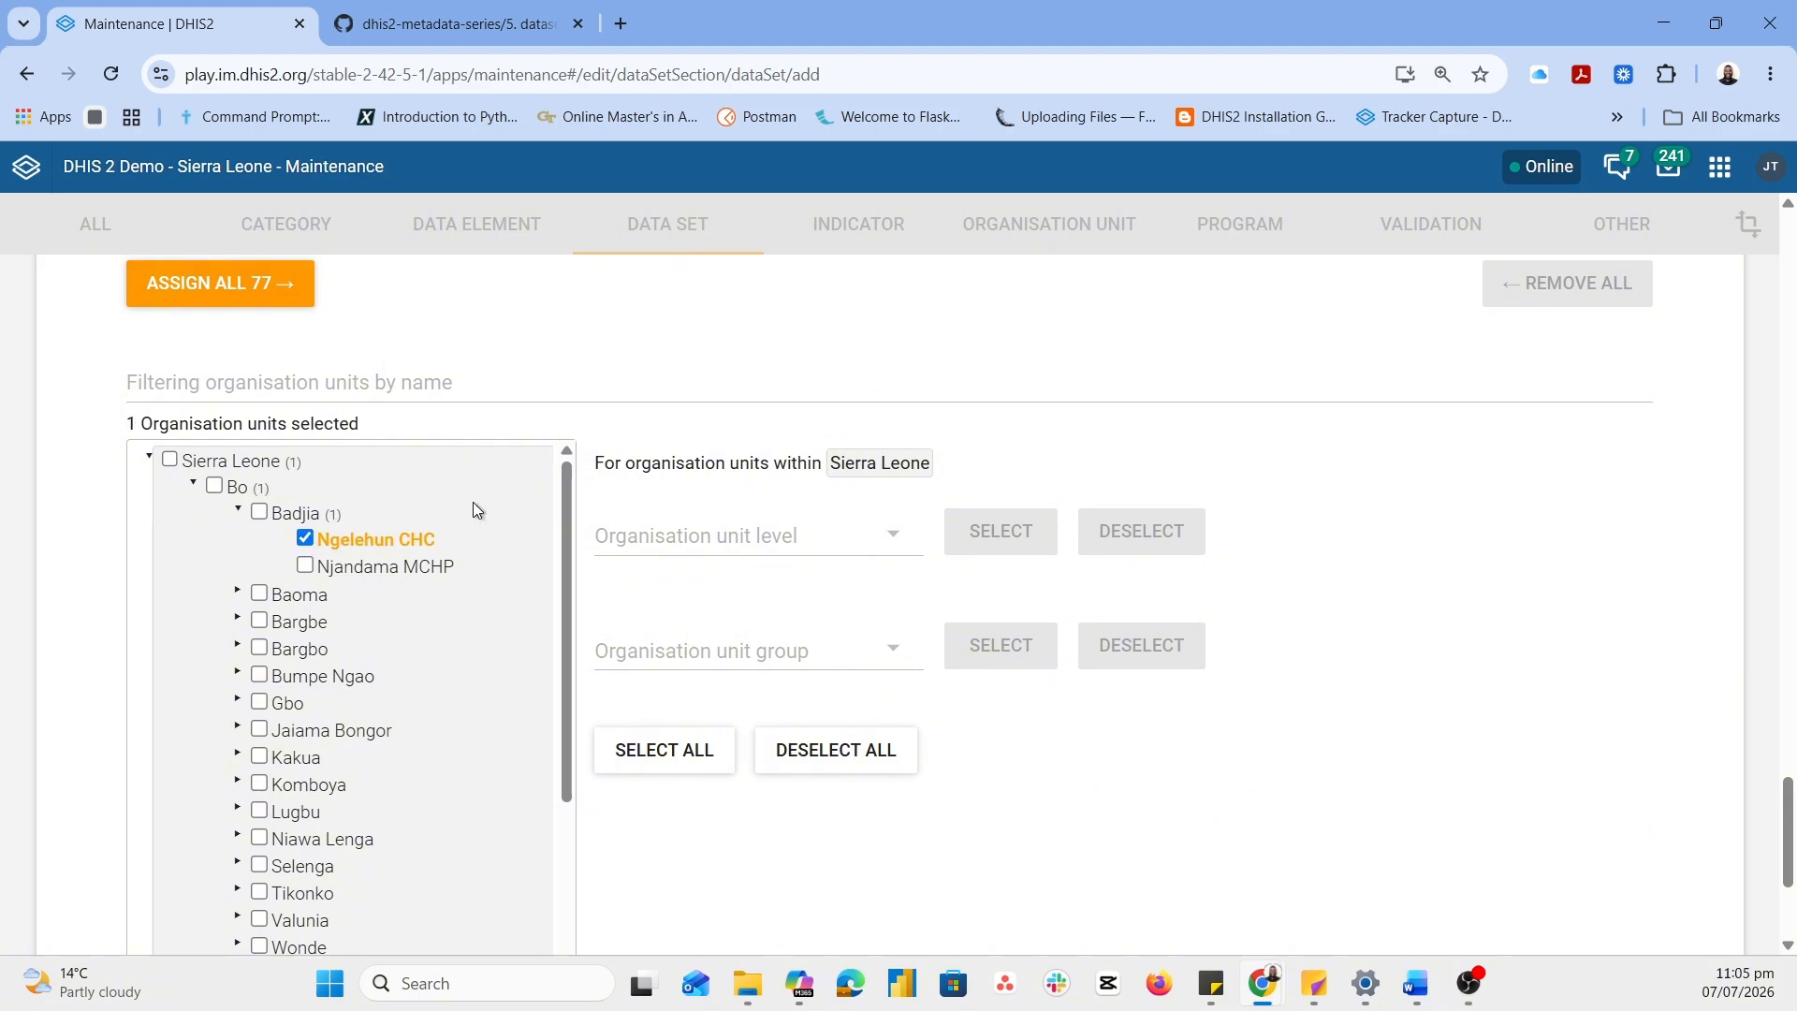
click(306, 566)
Save the new data set with its assigned data elements and organisation units
scroll(680, 409, down, 3)
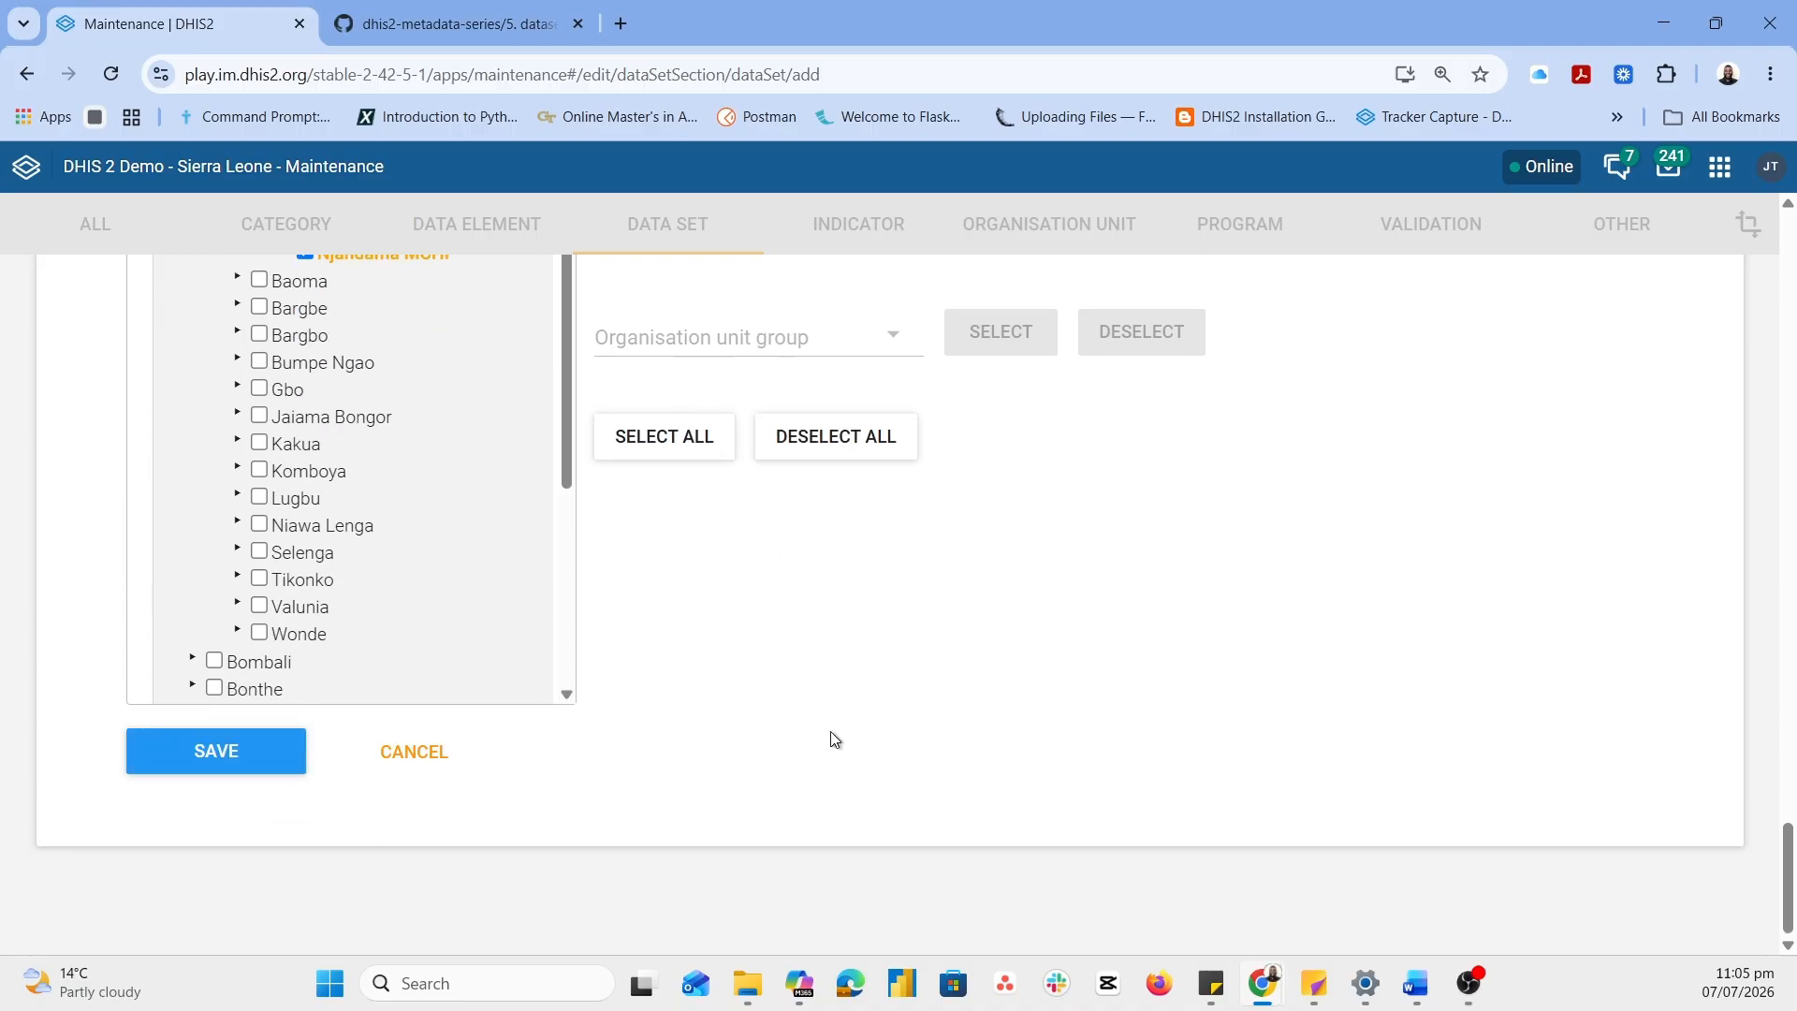
click(294, 768)
scroll(917, 664, down, 10)
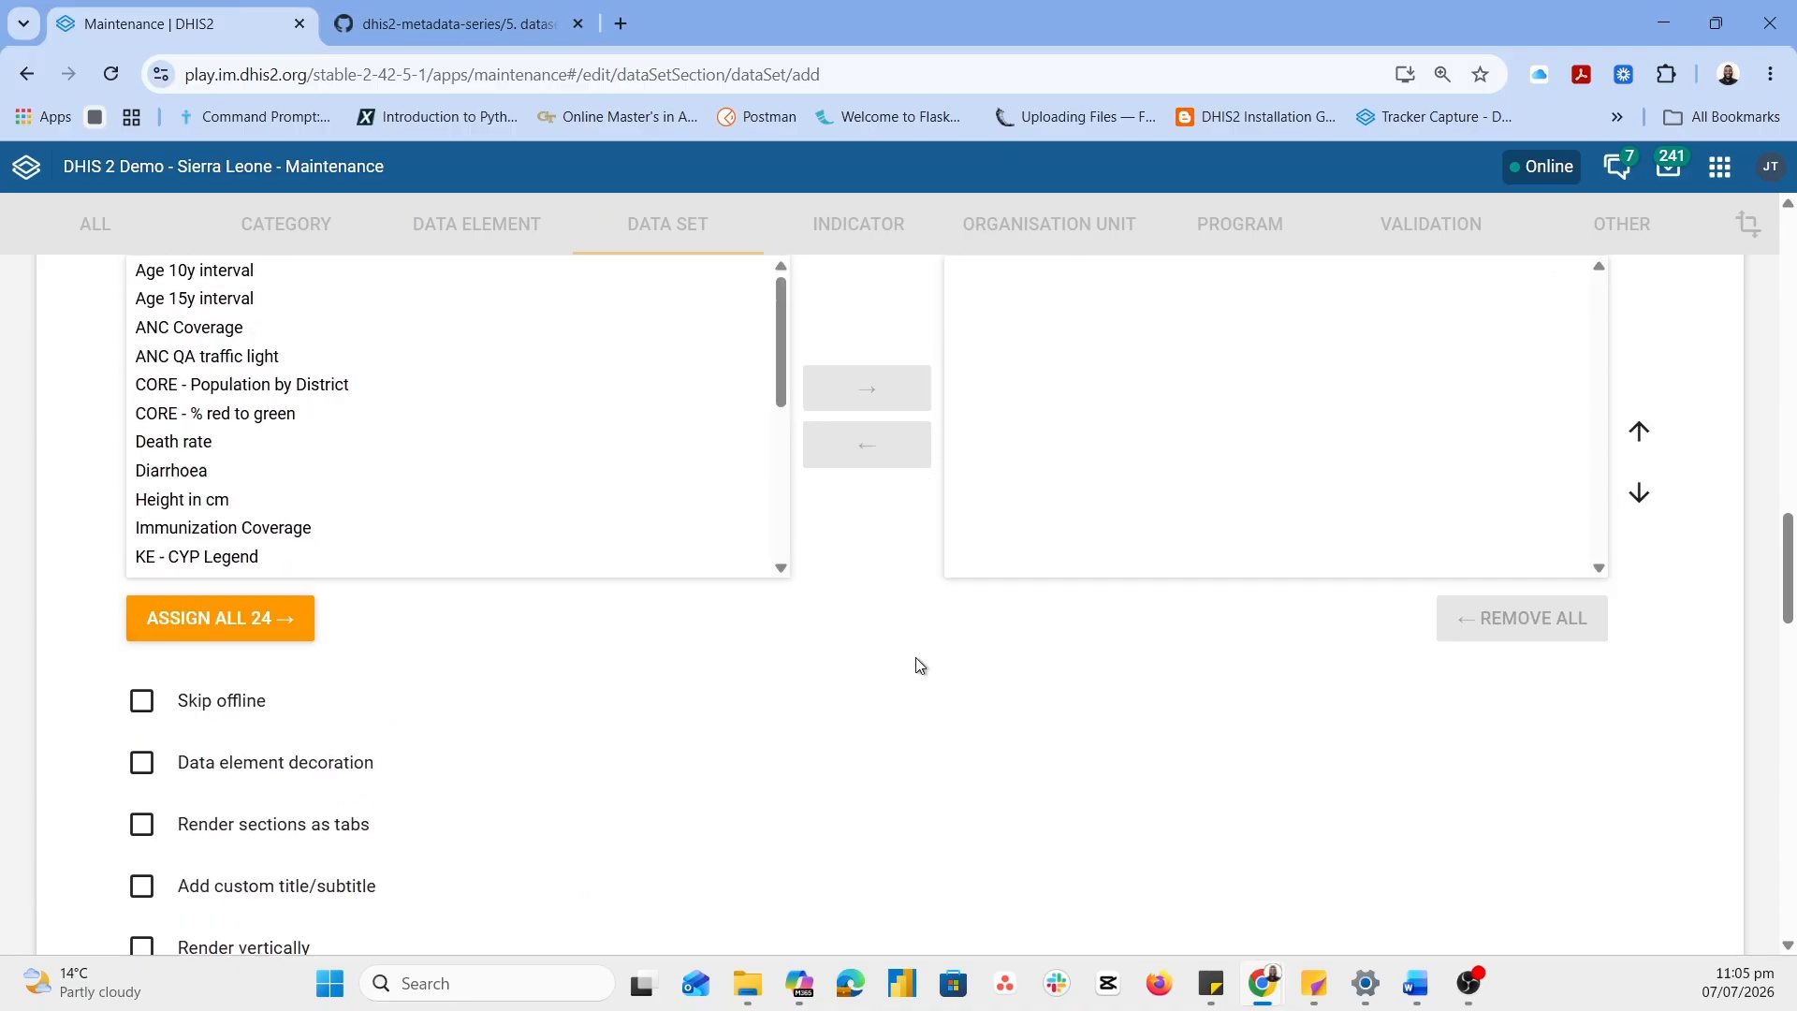
scroll(920, 666, down, 15)
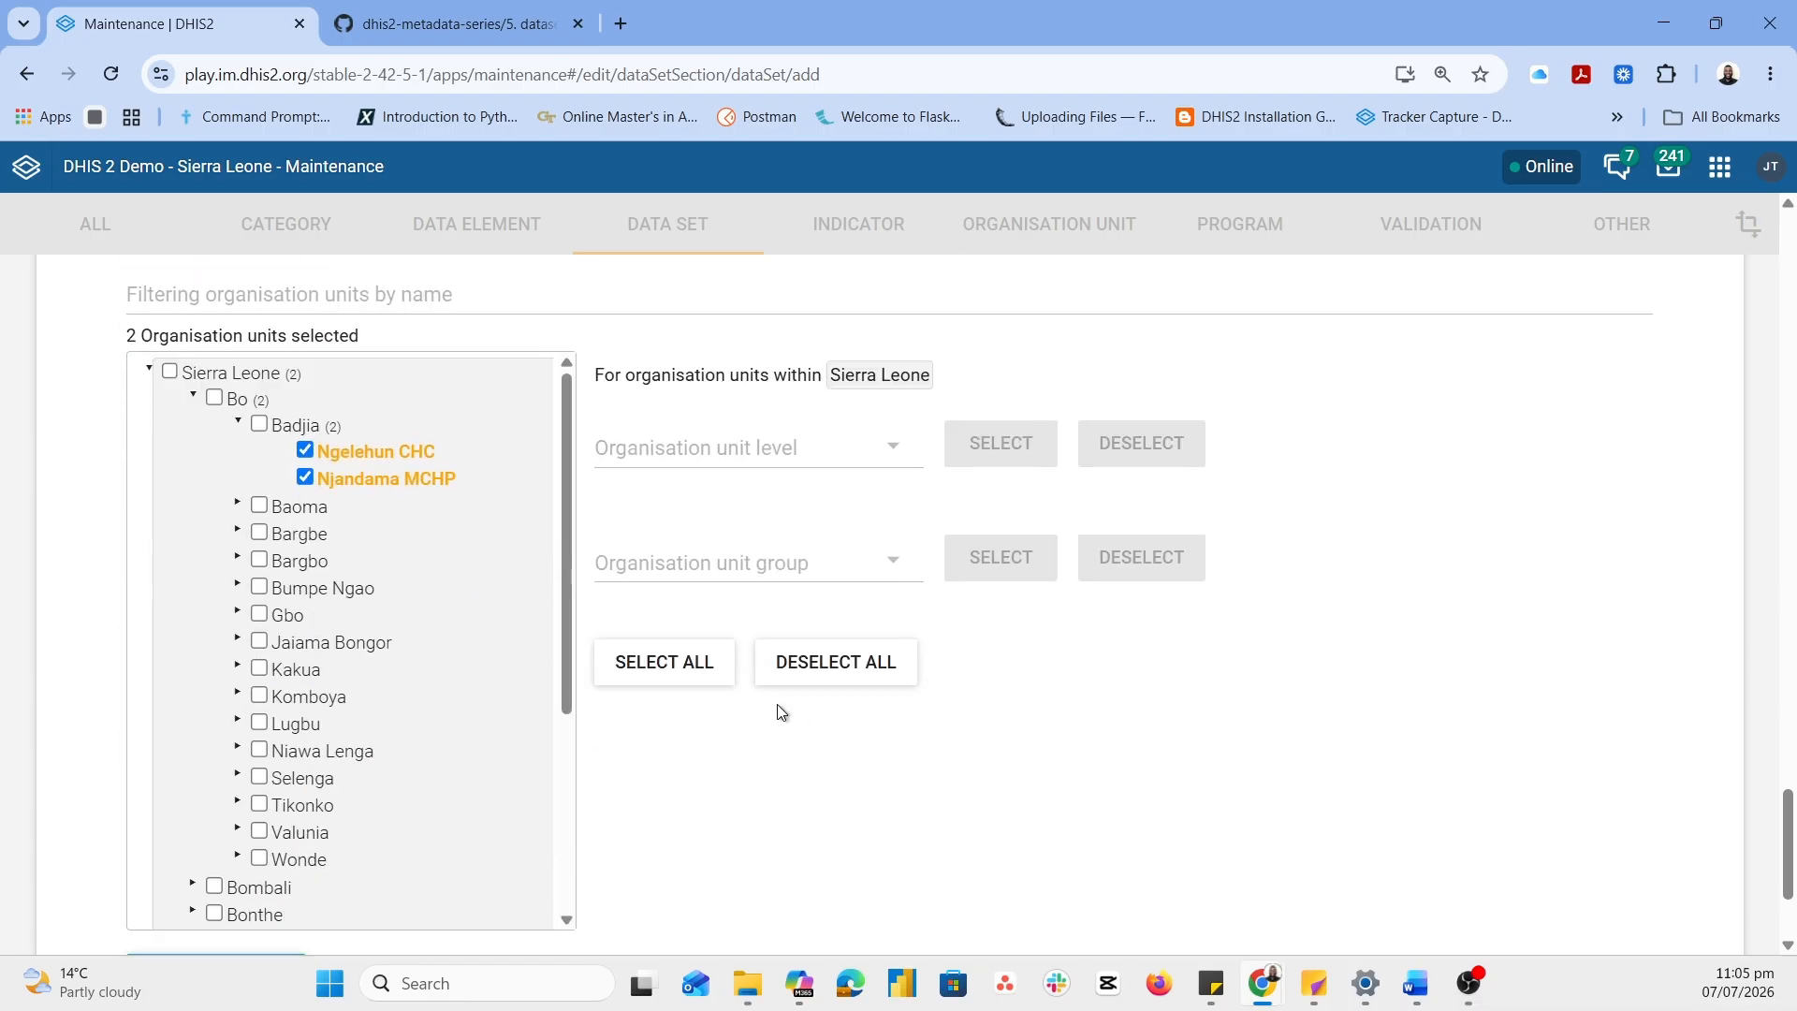
click(287, 782)
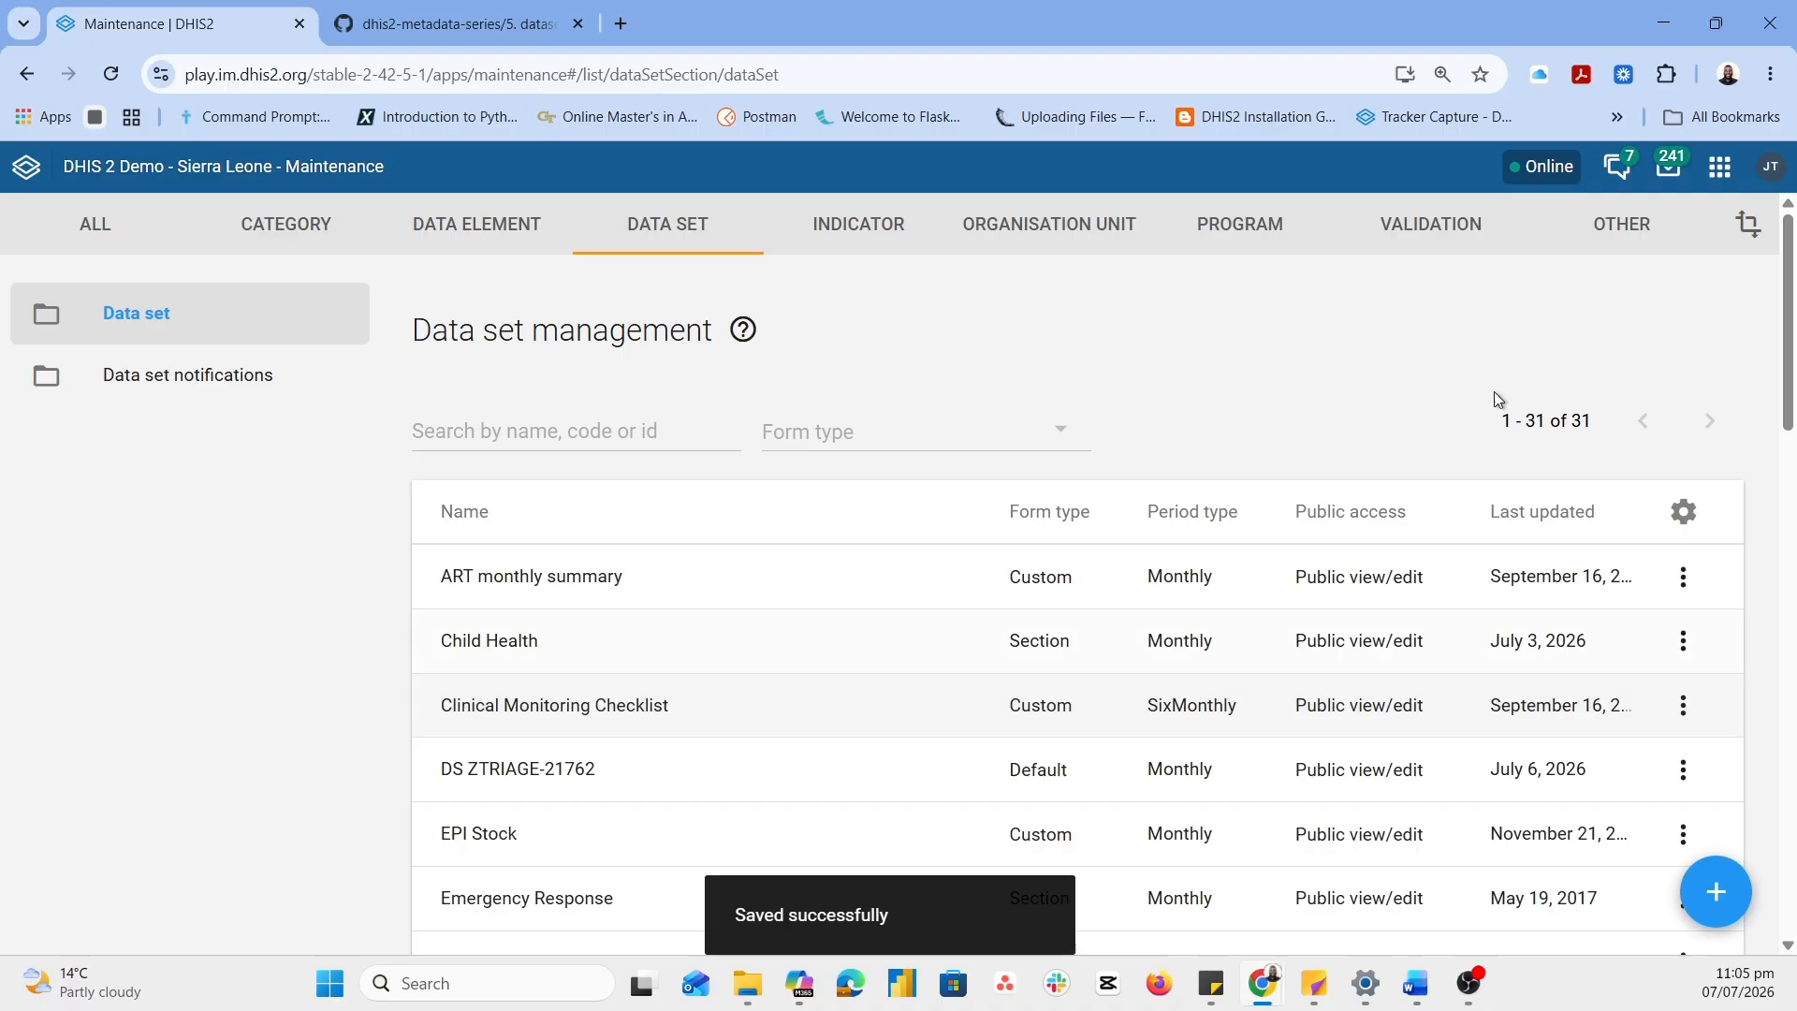
scroll(1494, 392, down, 1)
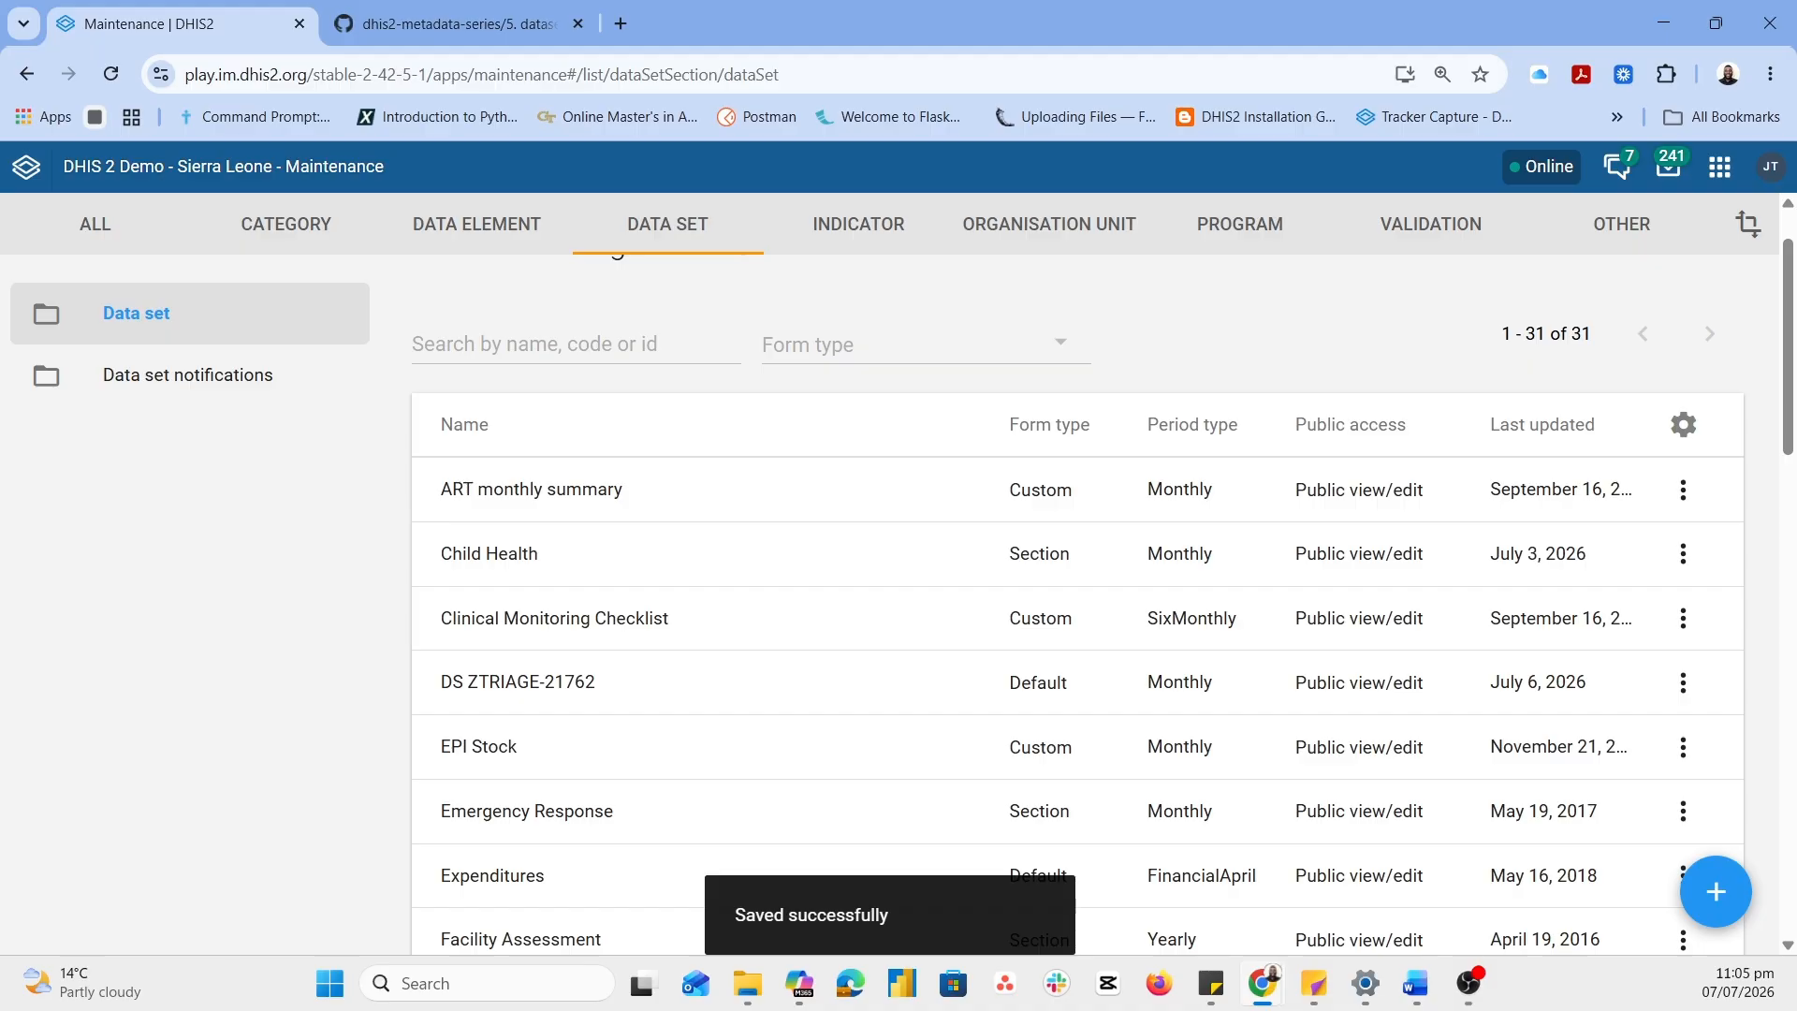
Switch to the Browser Cache Cleaner app and clear all cached storage items
click(1719, 182)
text(br)
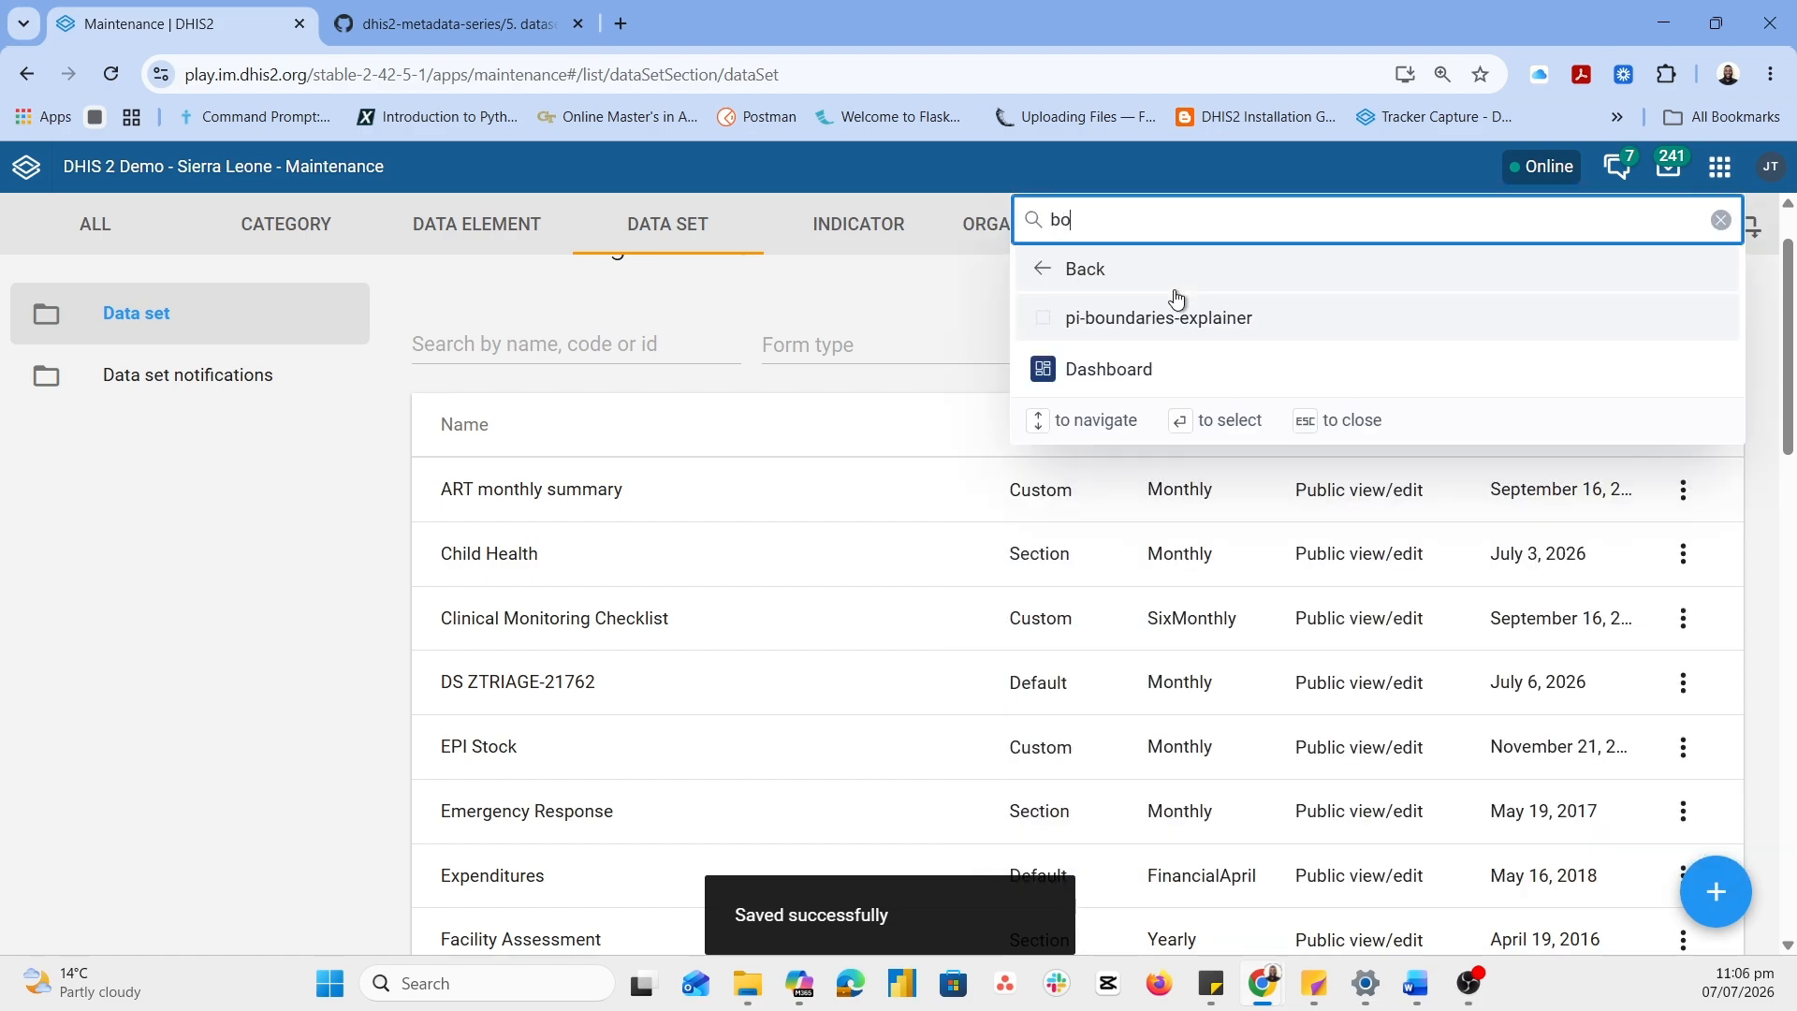
click(1123, 318)
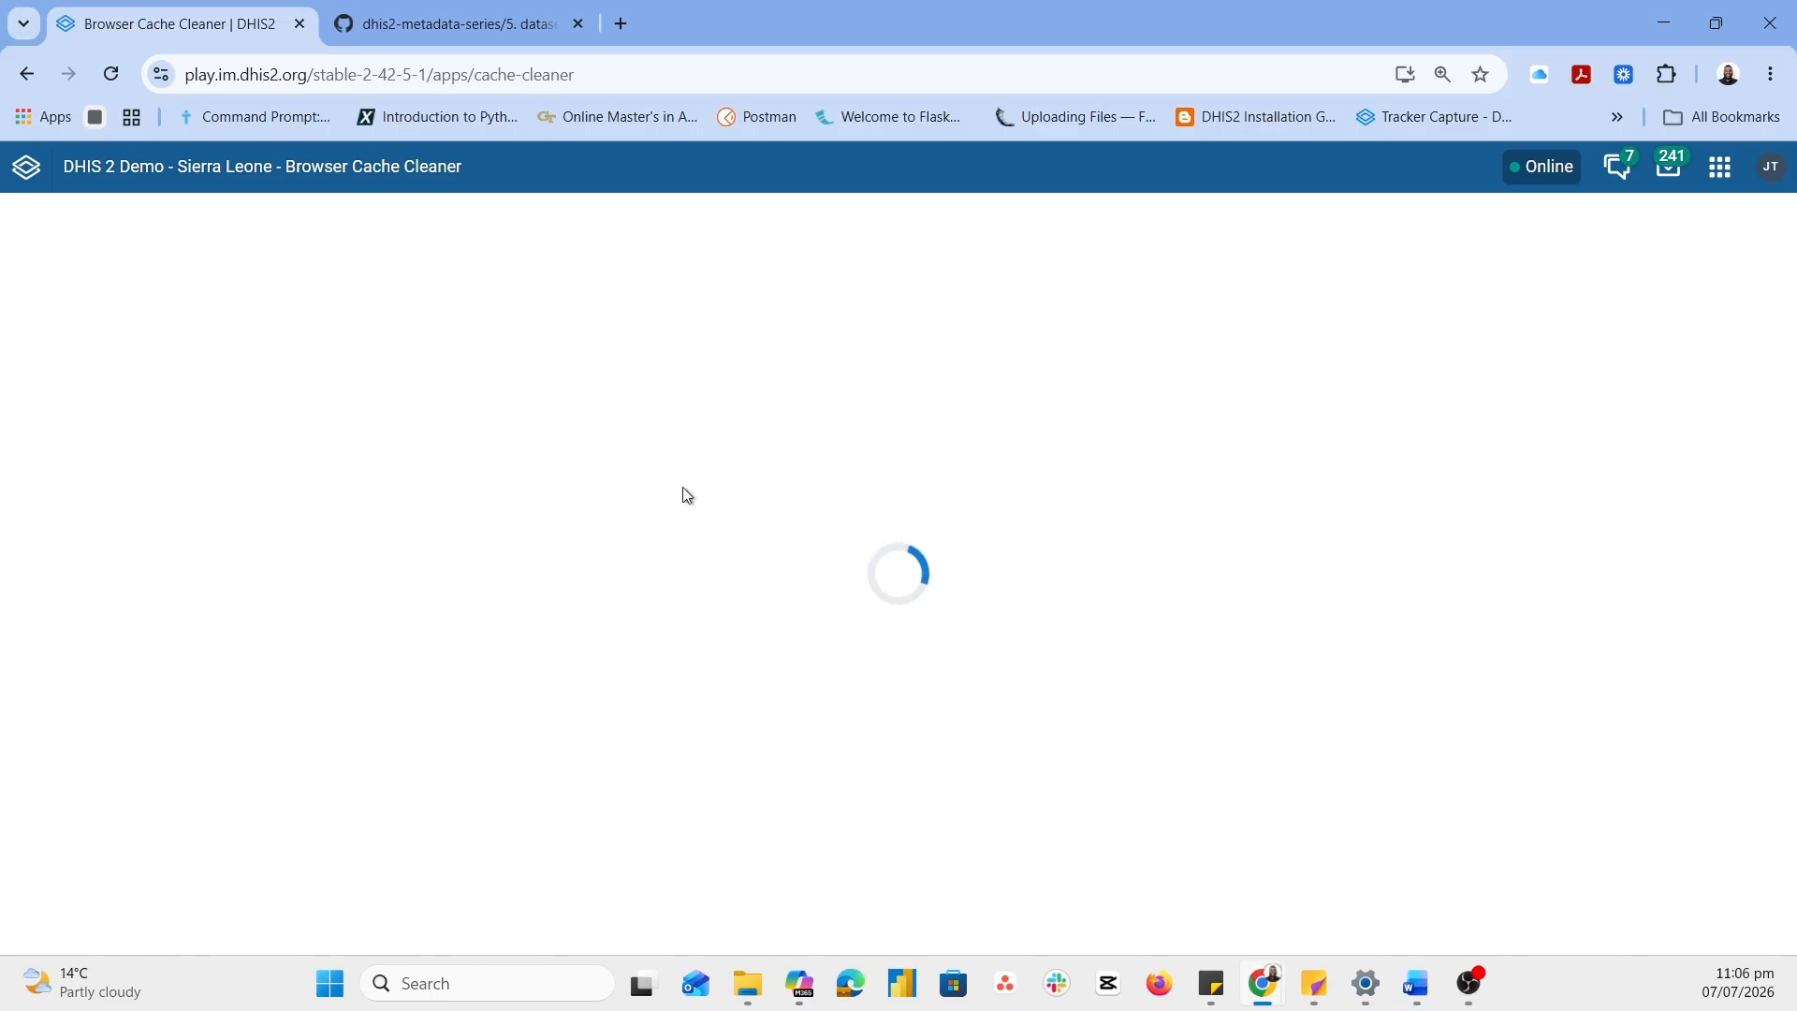
click(344, 307)
click(610, 292)
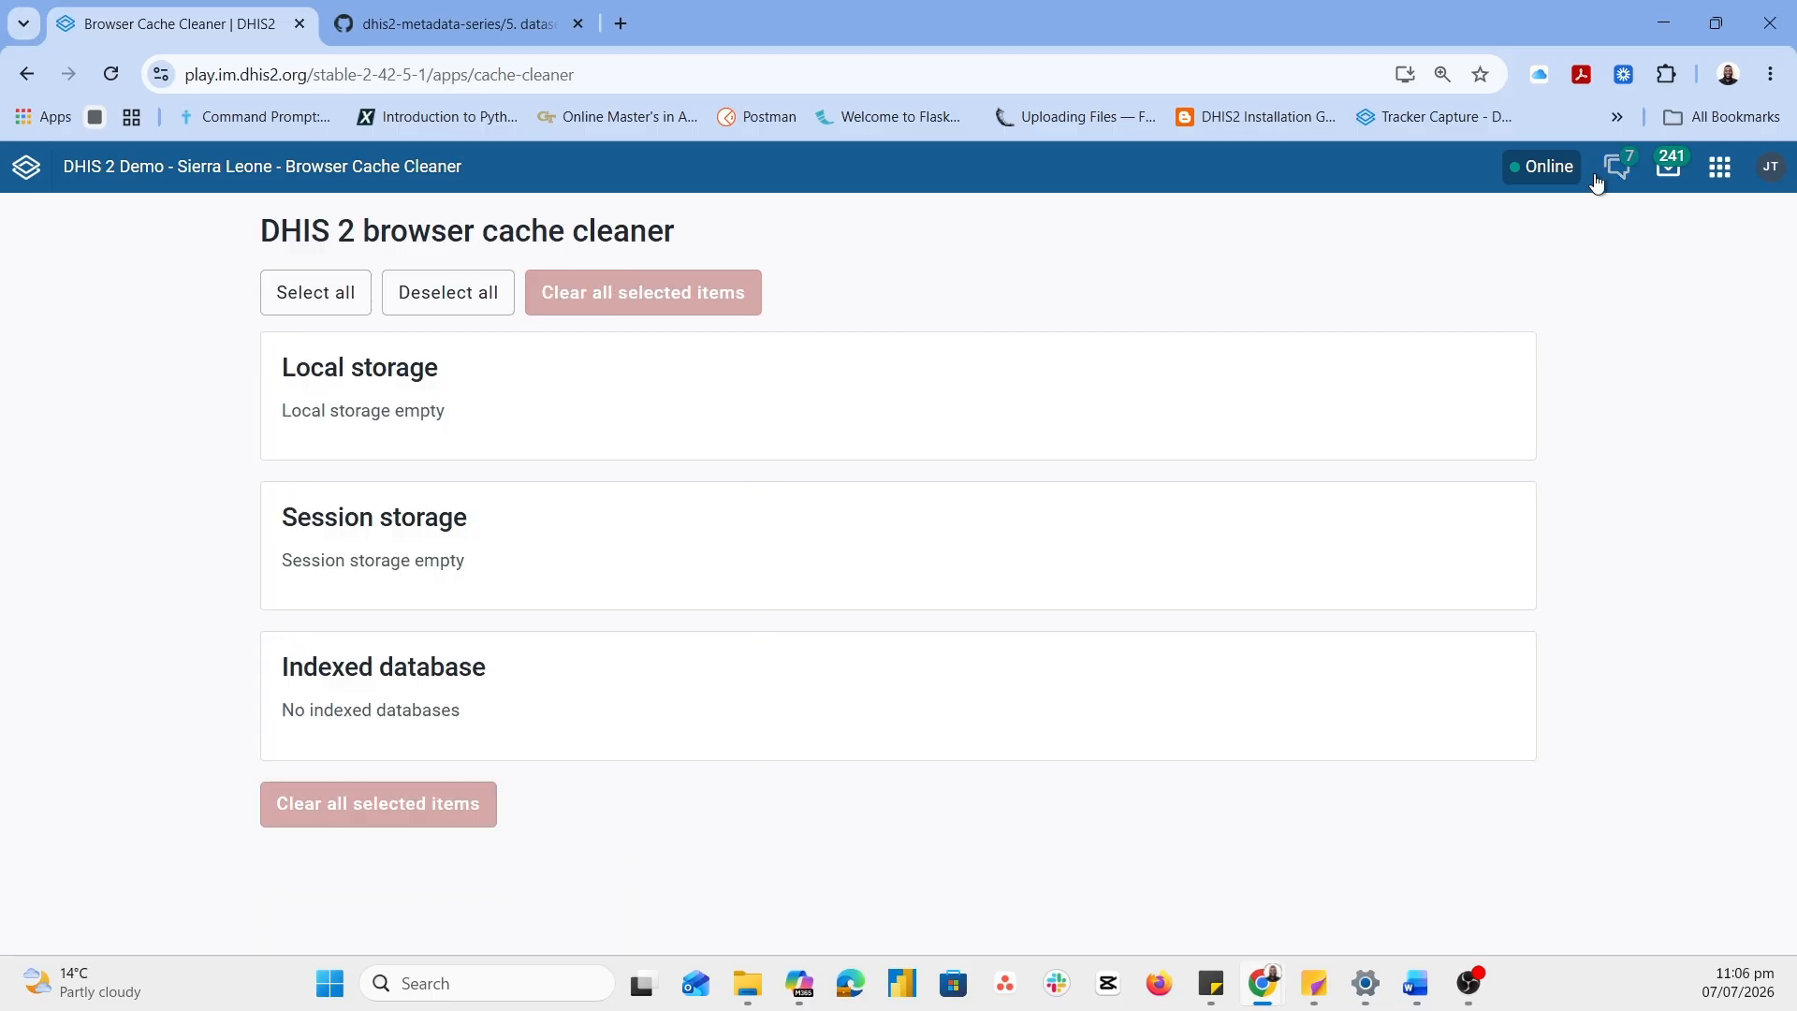
Search the DHIS2 apps for "data en" to find the Data Entry app
click(1720, 168)
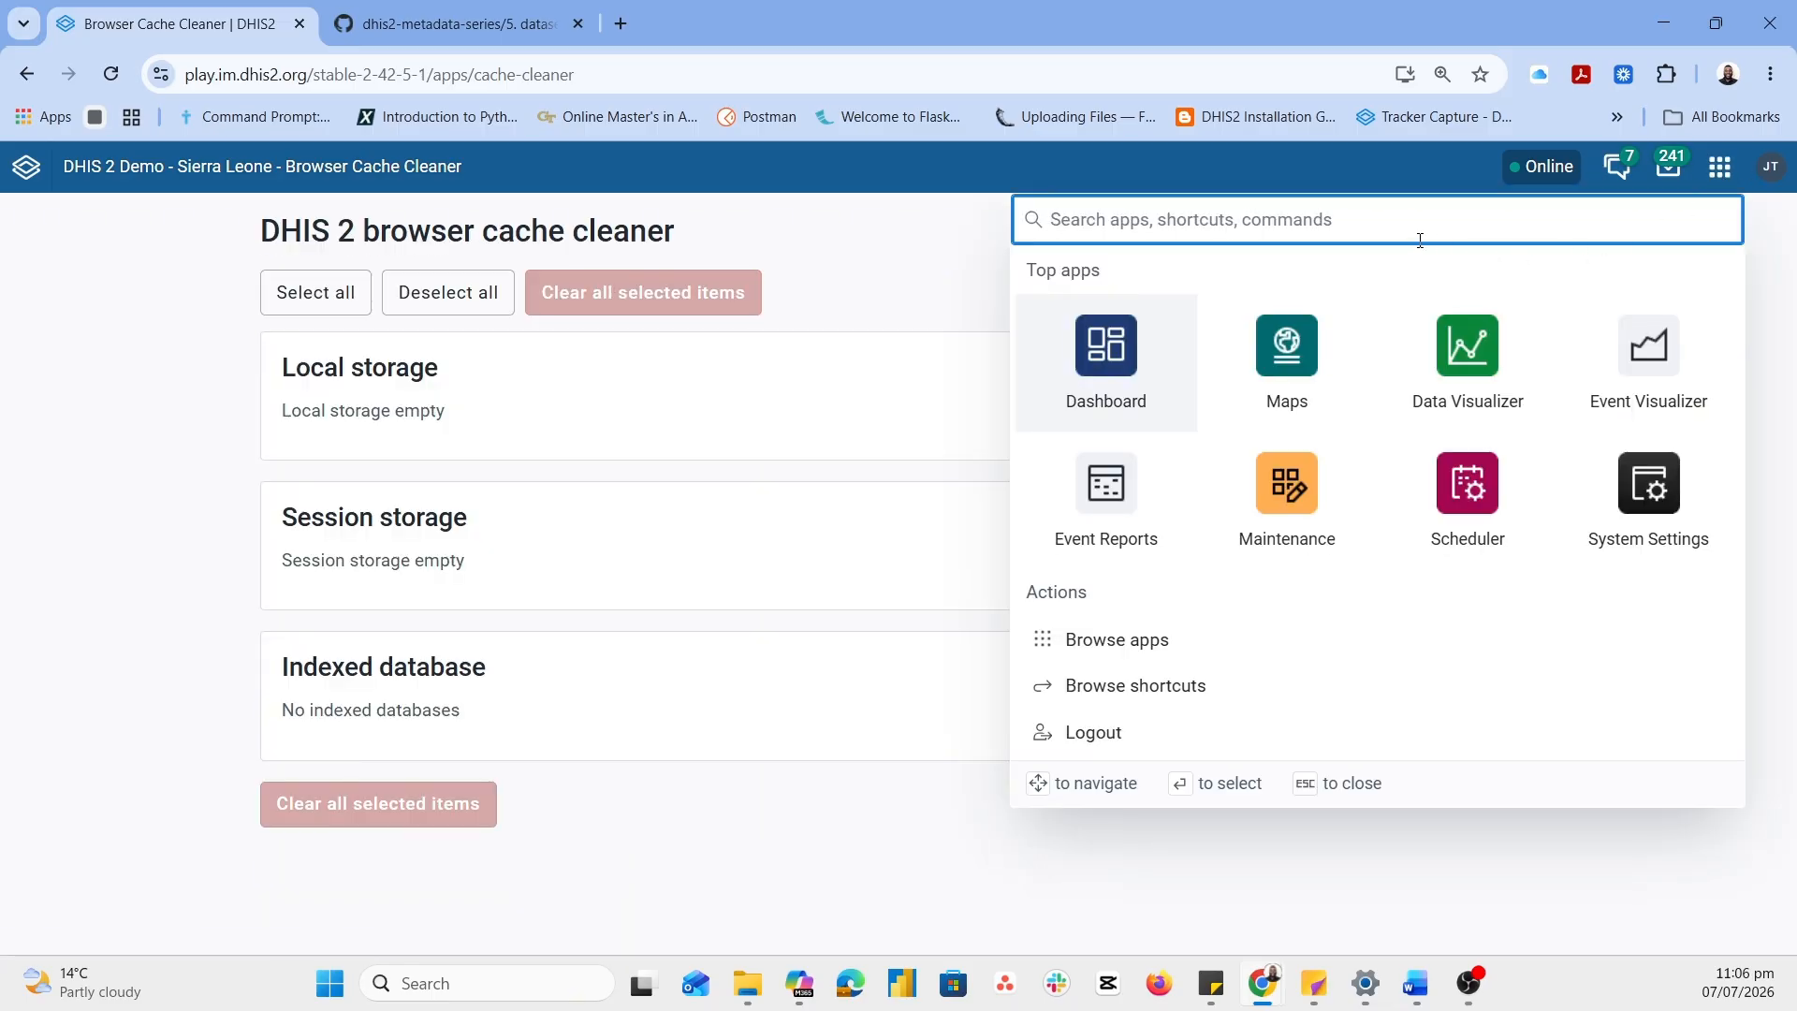
text(d)
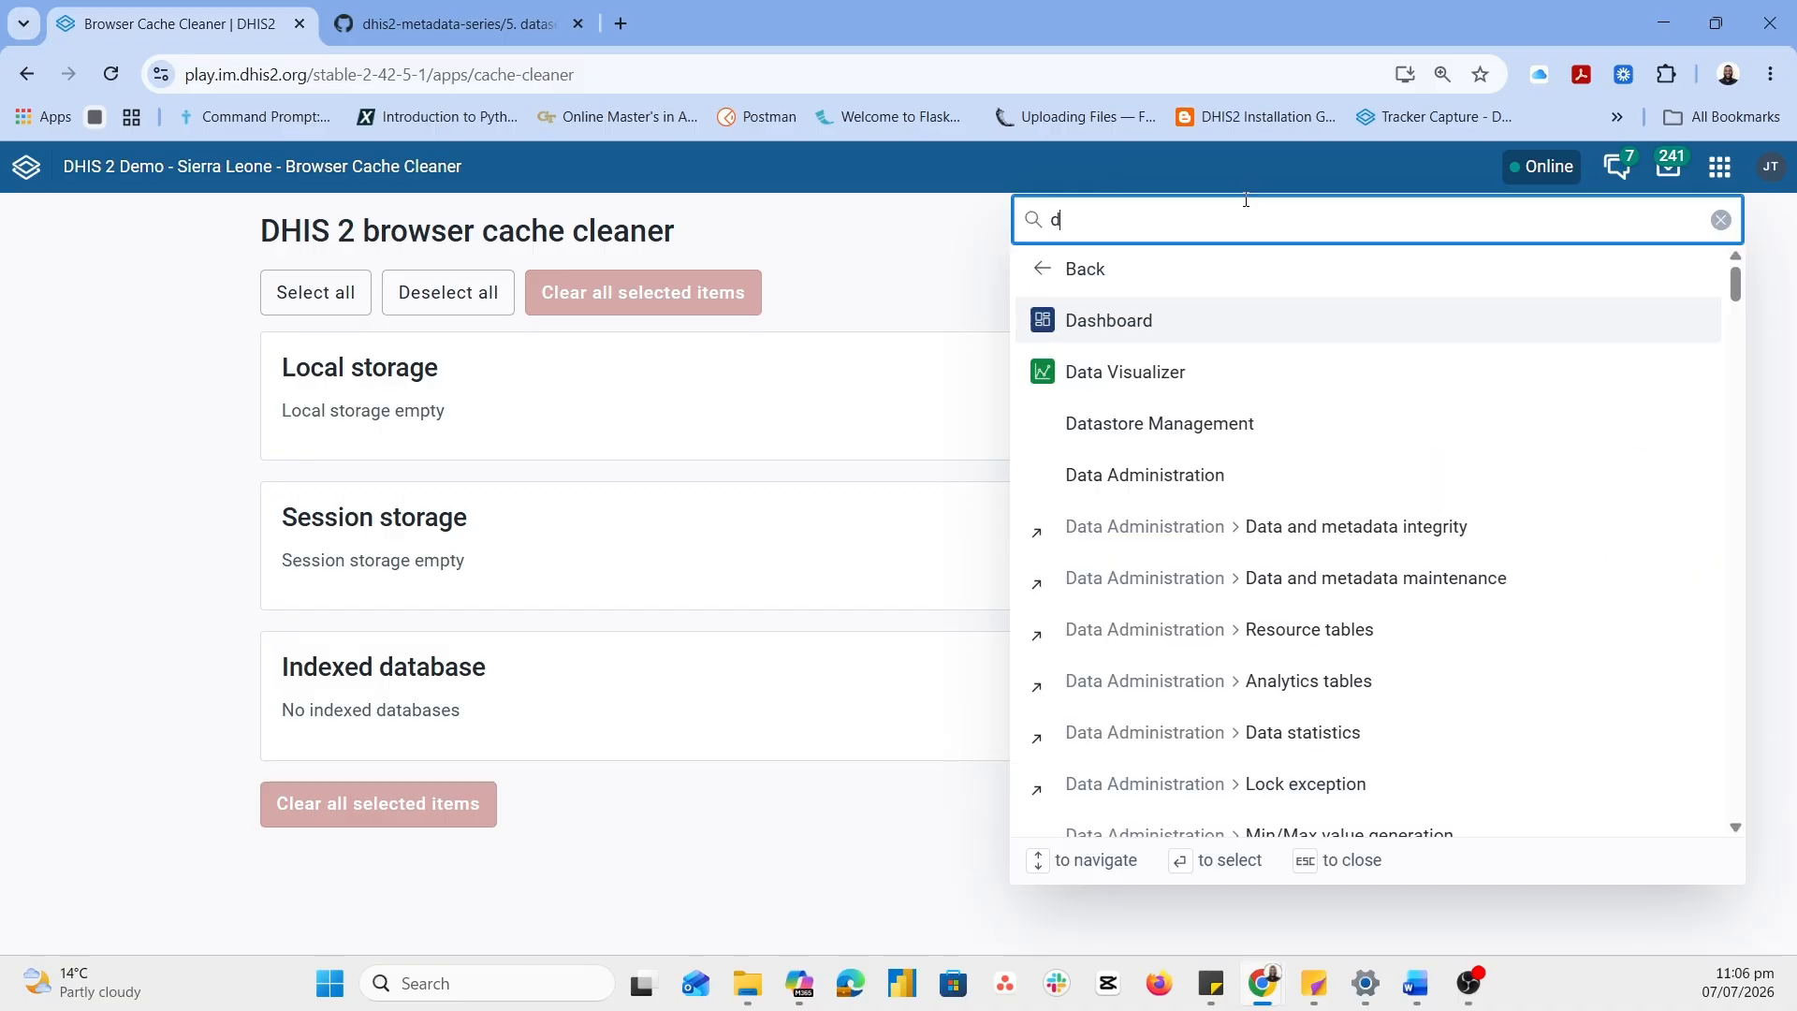
text(ata)
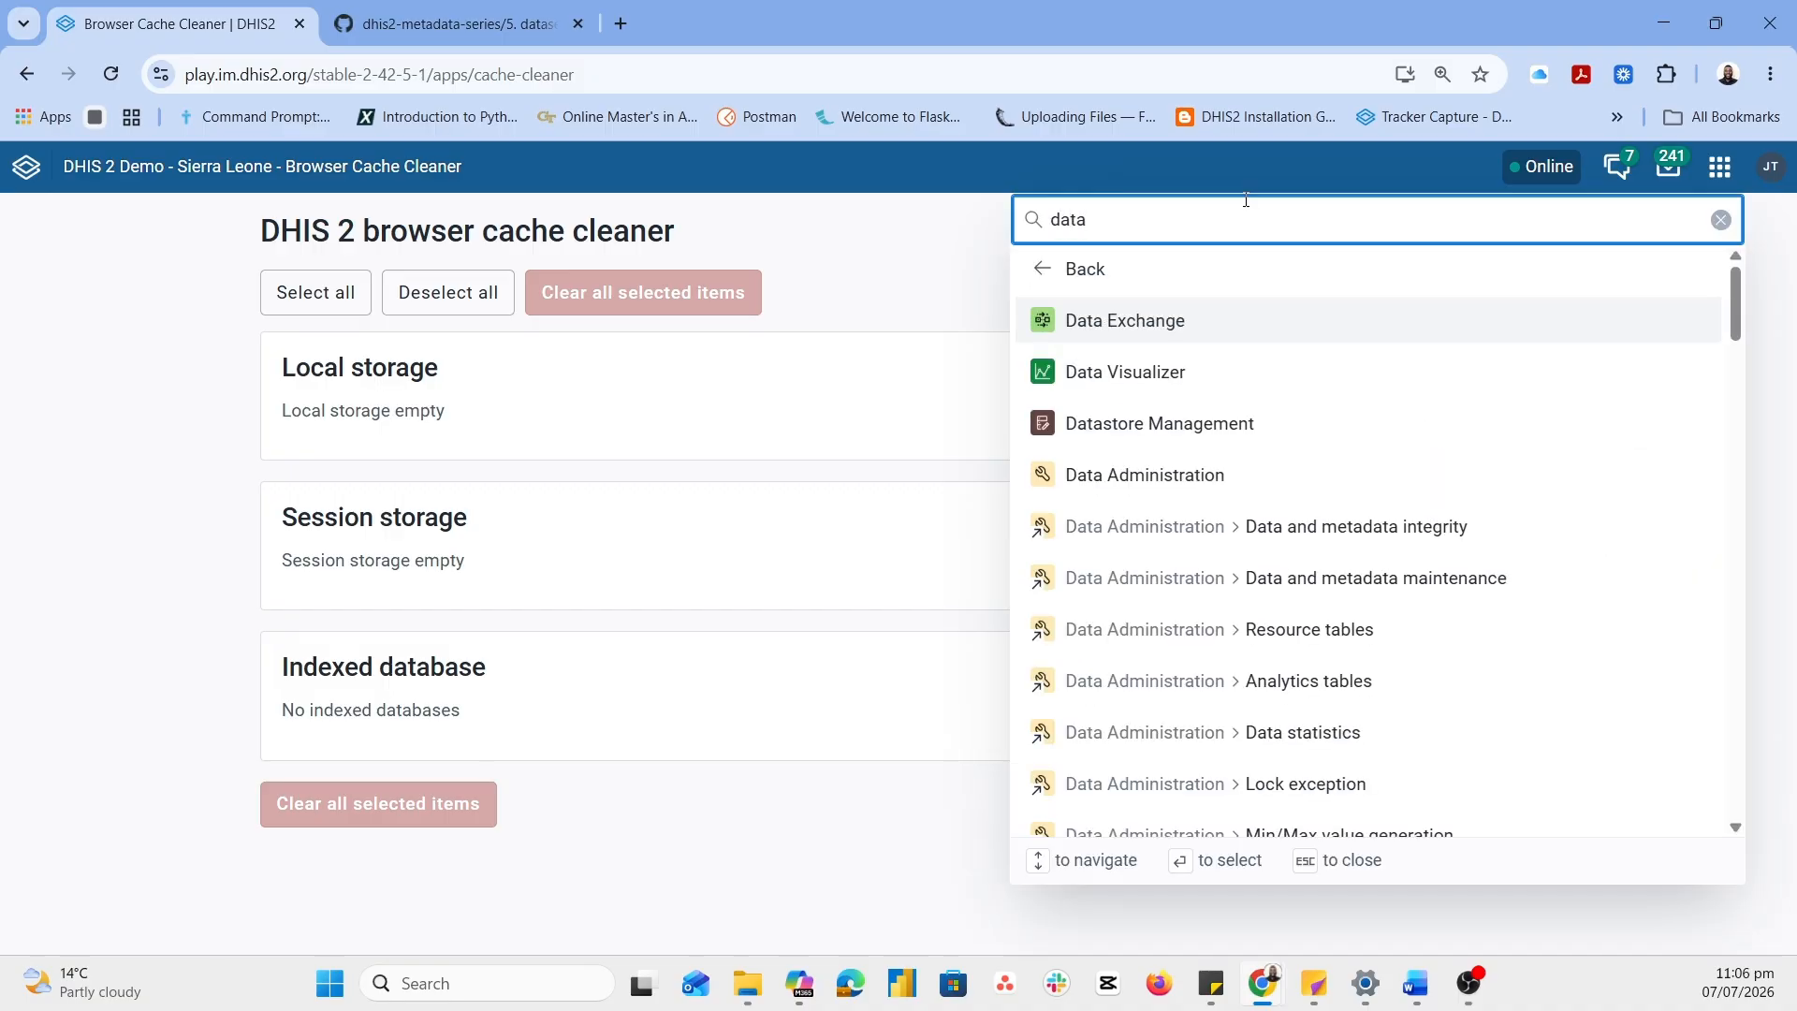
text( en)
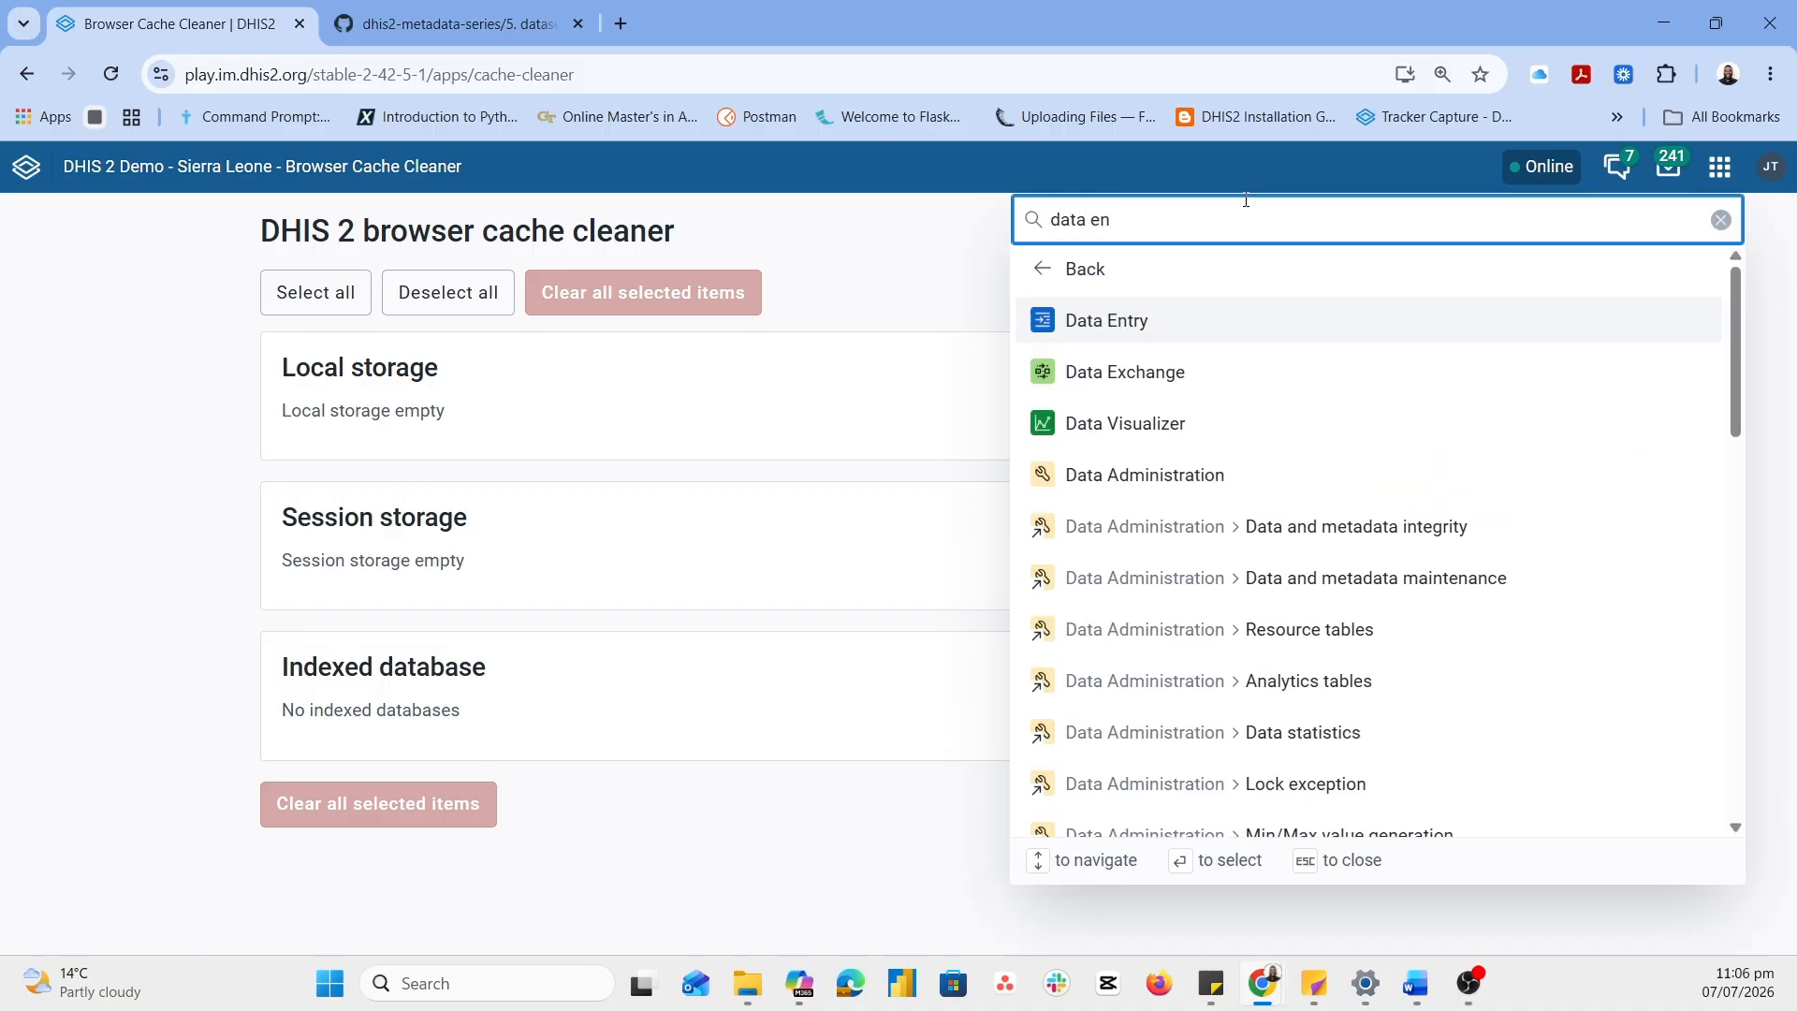
Open the Data Entry app and search its data sets for "phy", then clear the search
click(1122, 334)
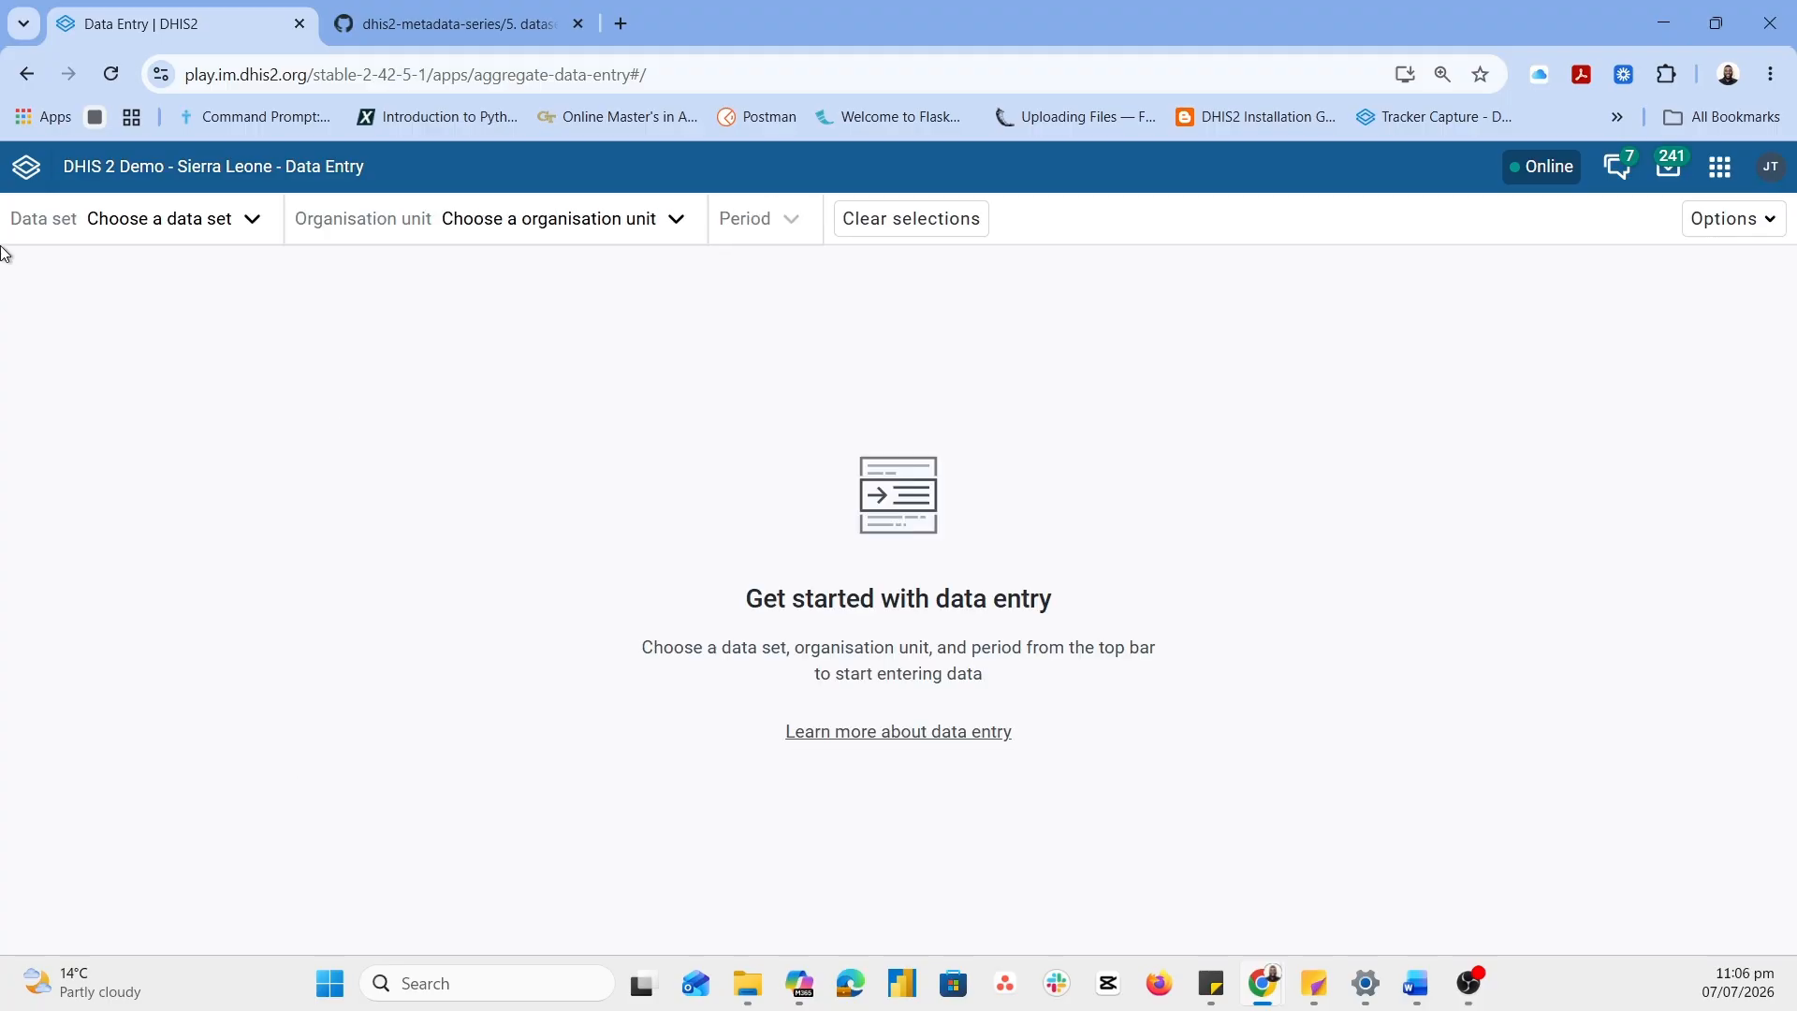
click(211, 228)
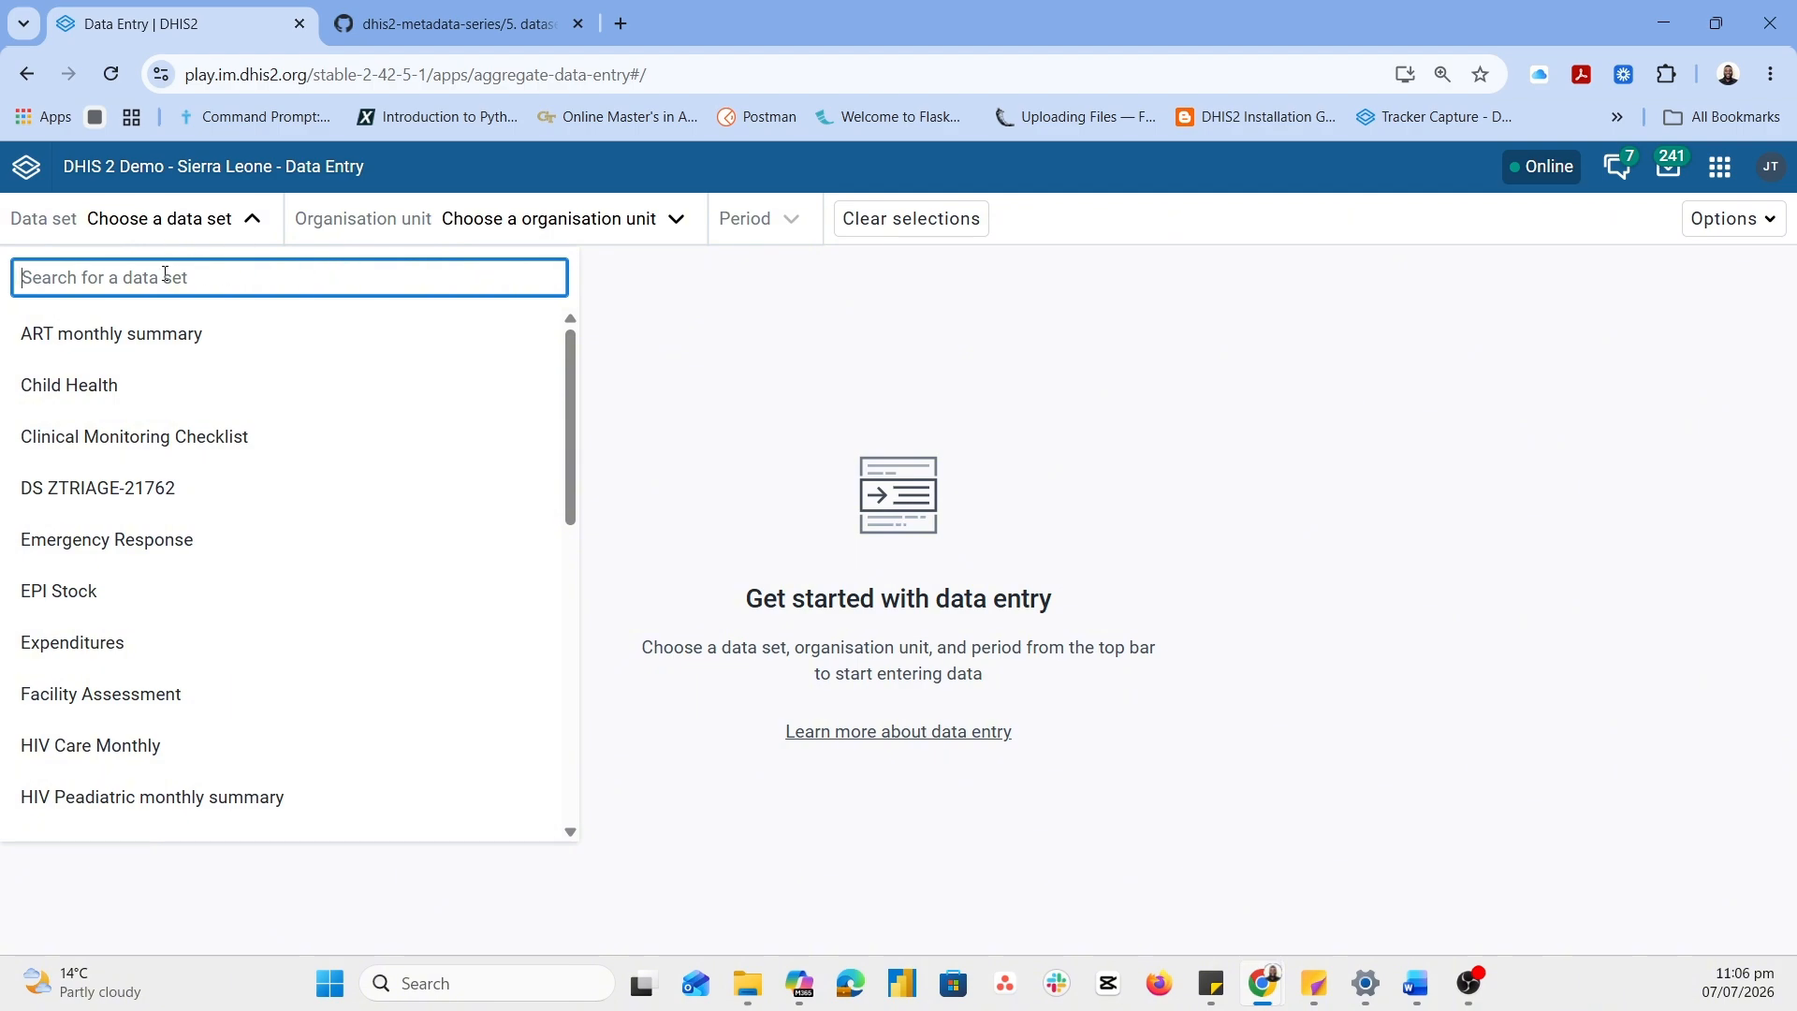
text(phy)
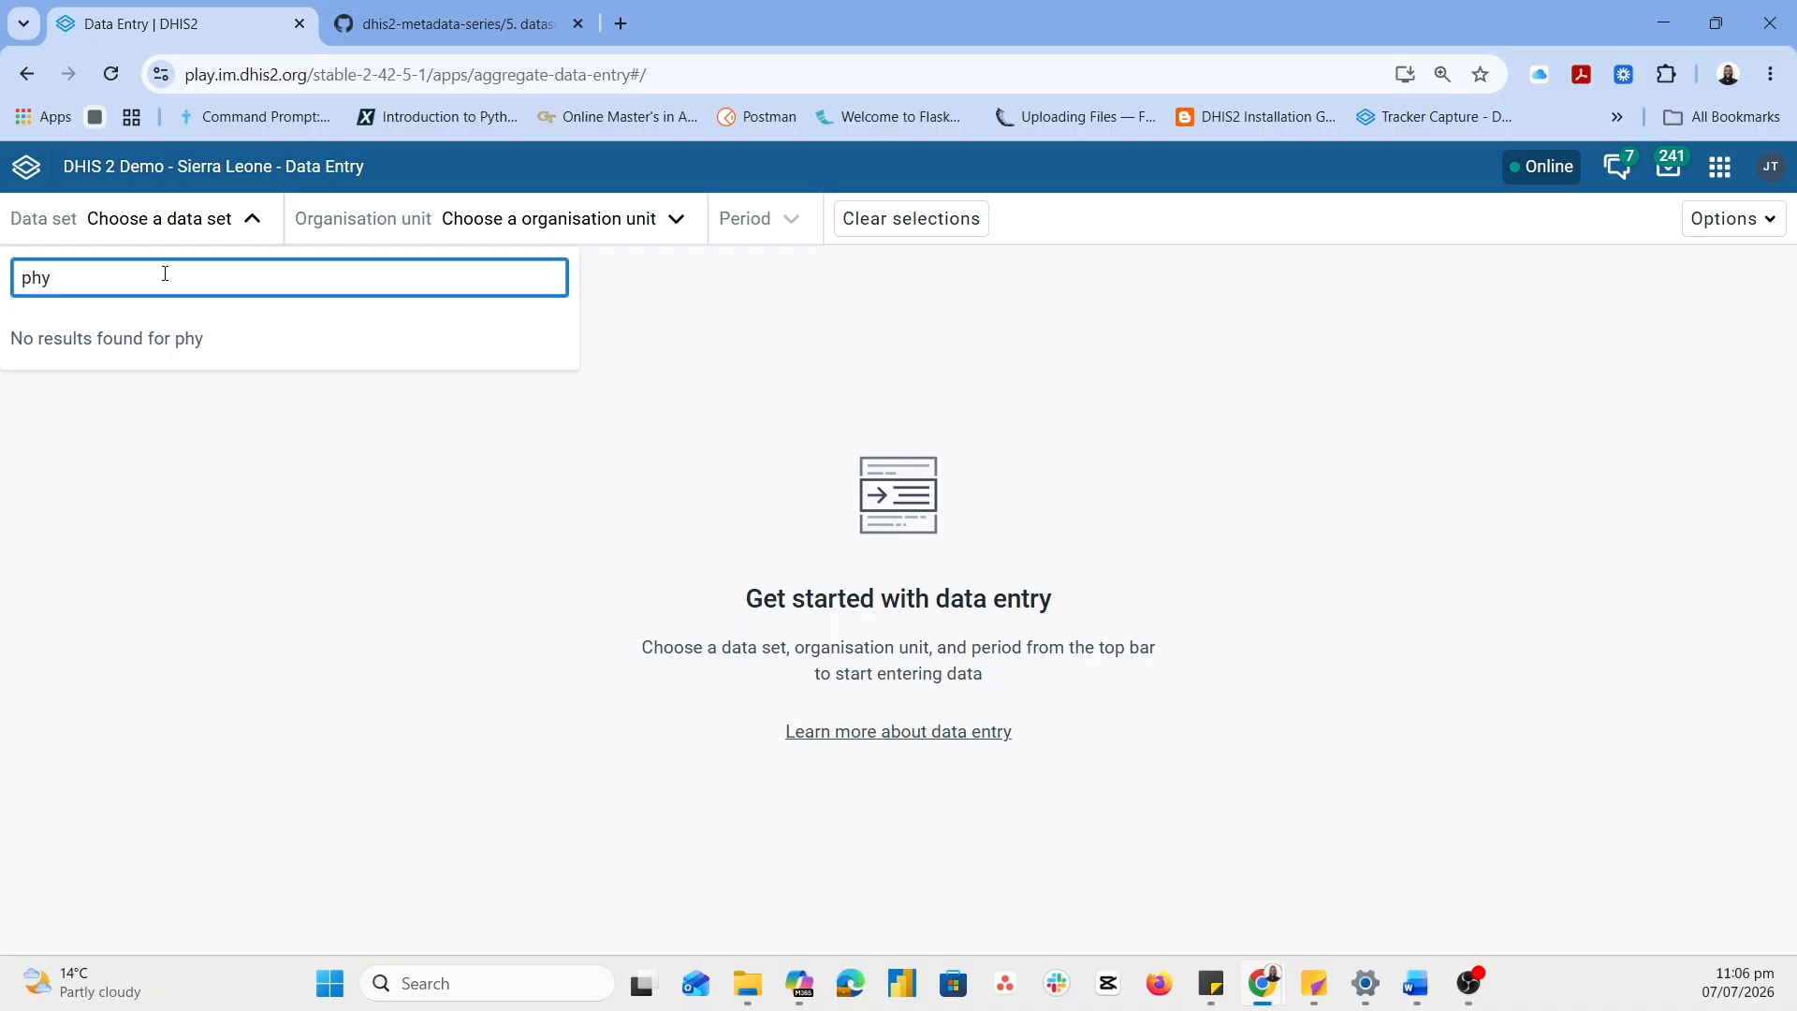
key(BackSpace)
key(BackSpace)
key(BackSpace)
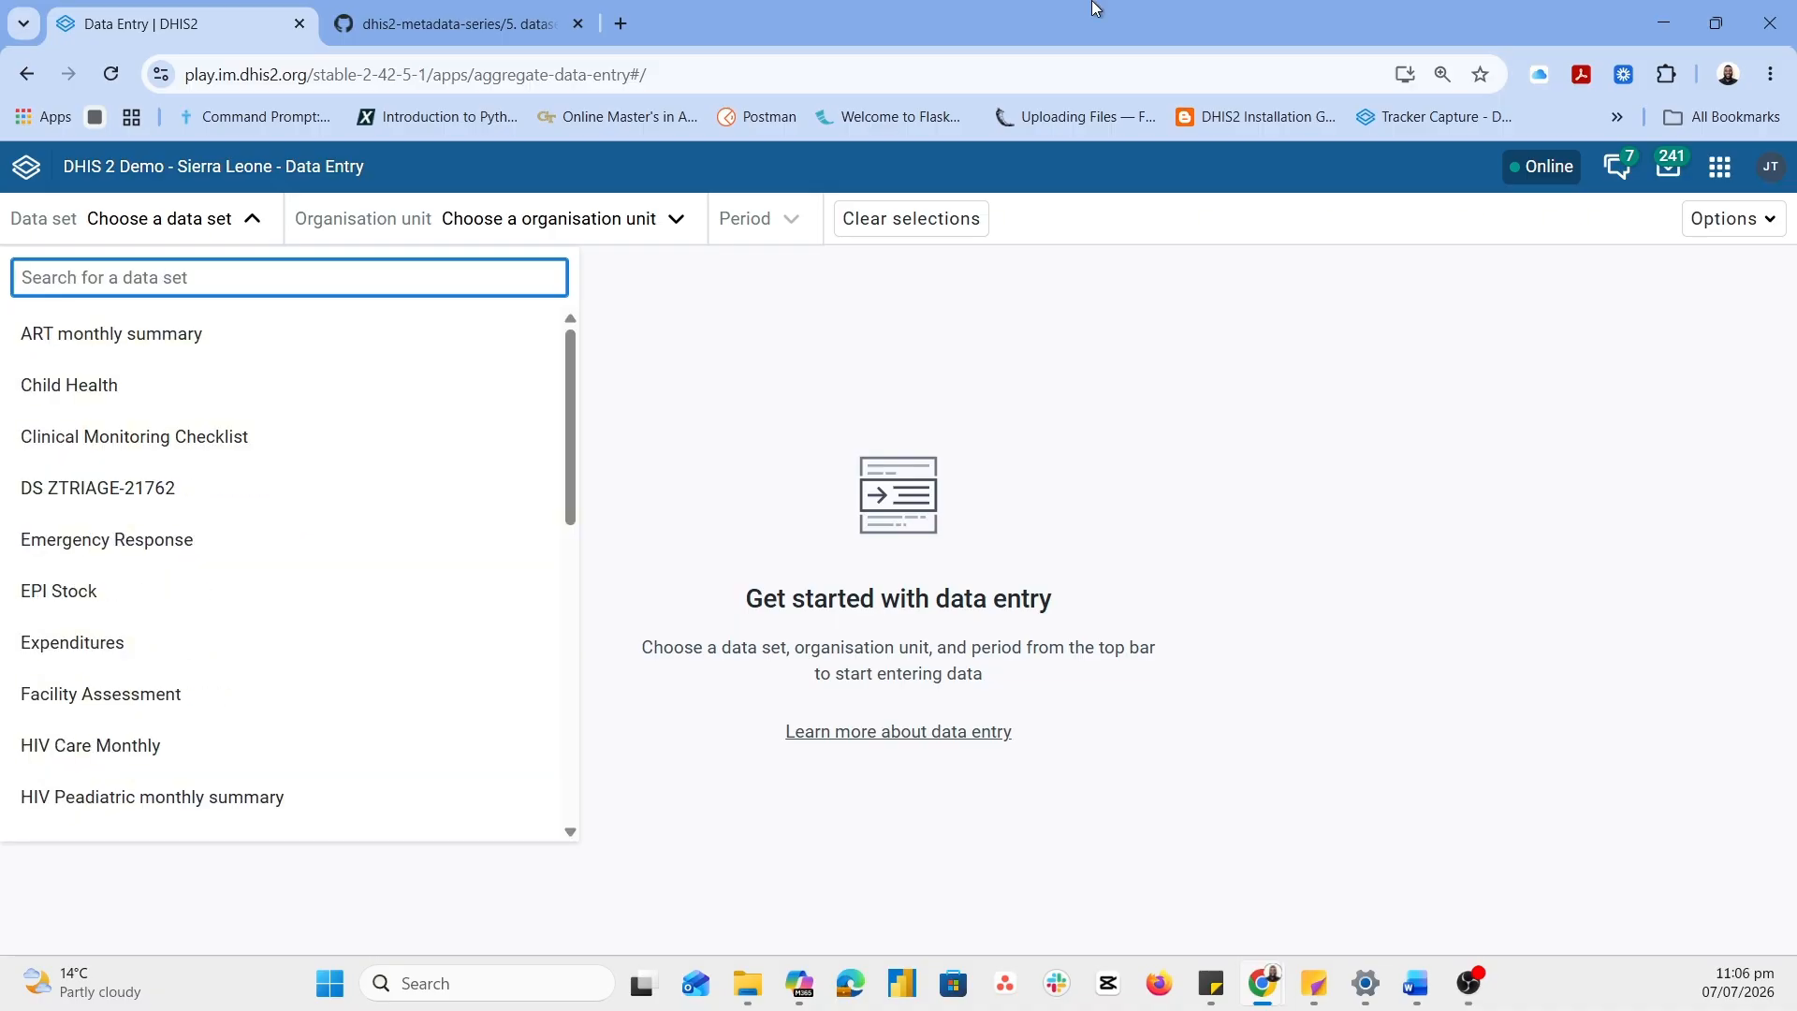
Open the data set management list in the Maintenance app and filter it by "phys"
click(1729, 176)
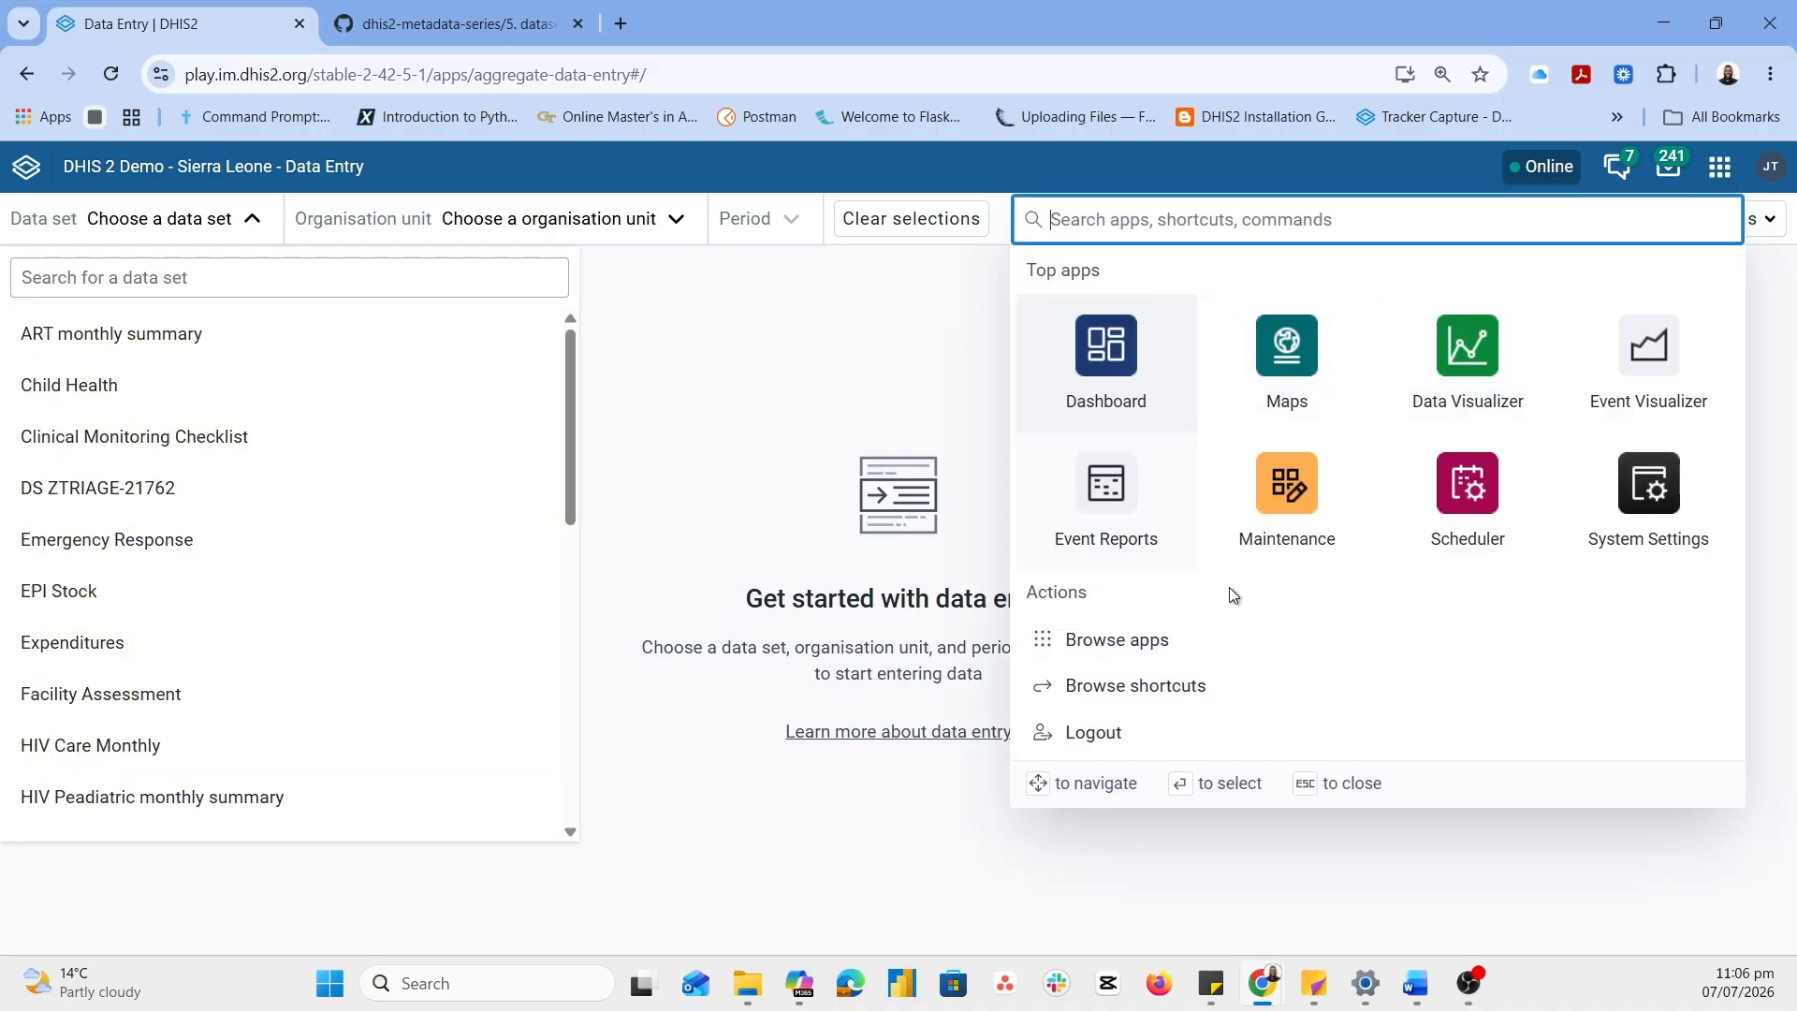
click(1300, 510)
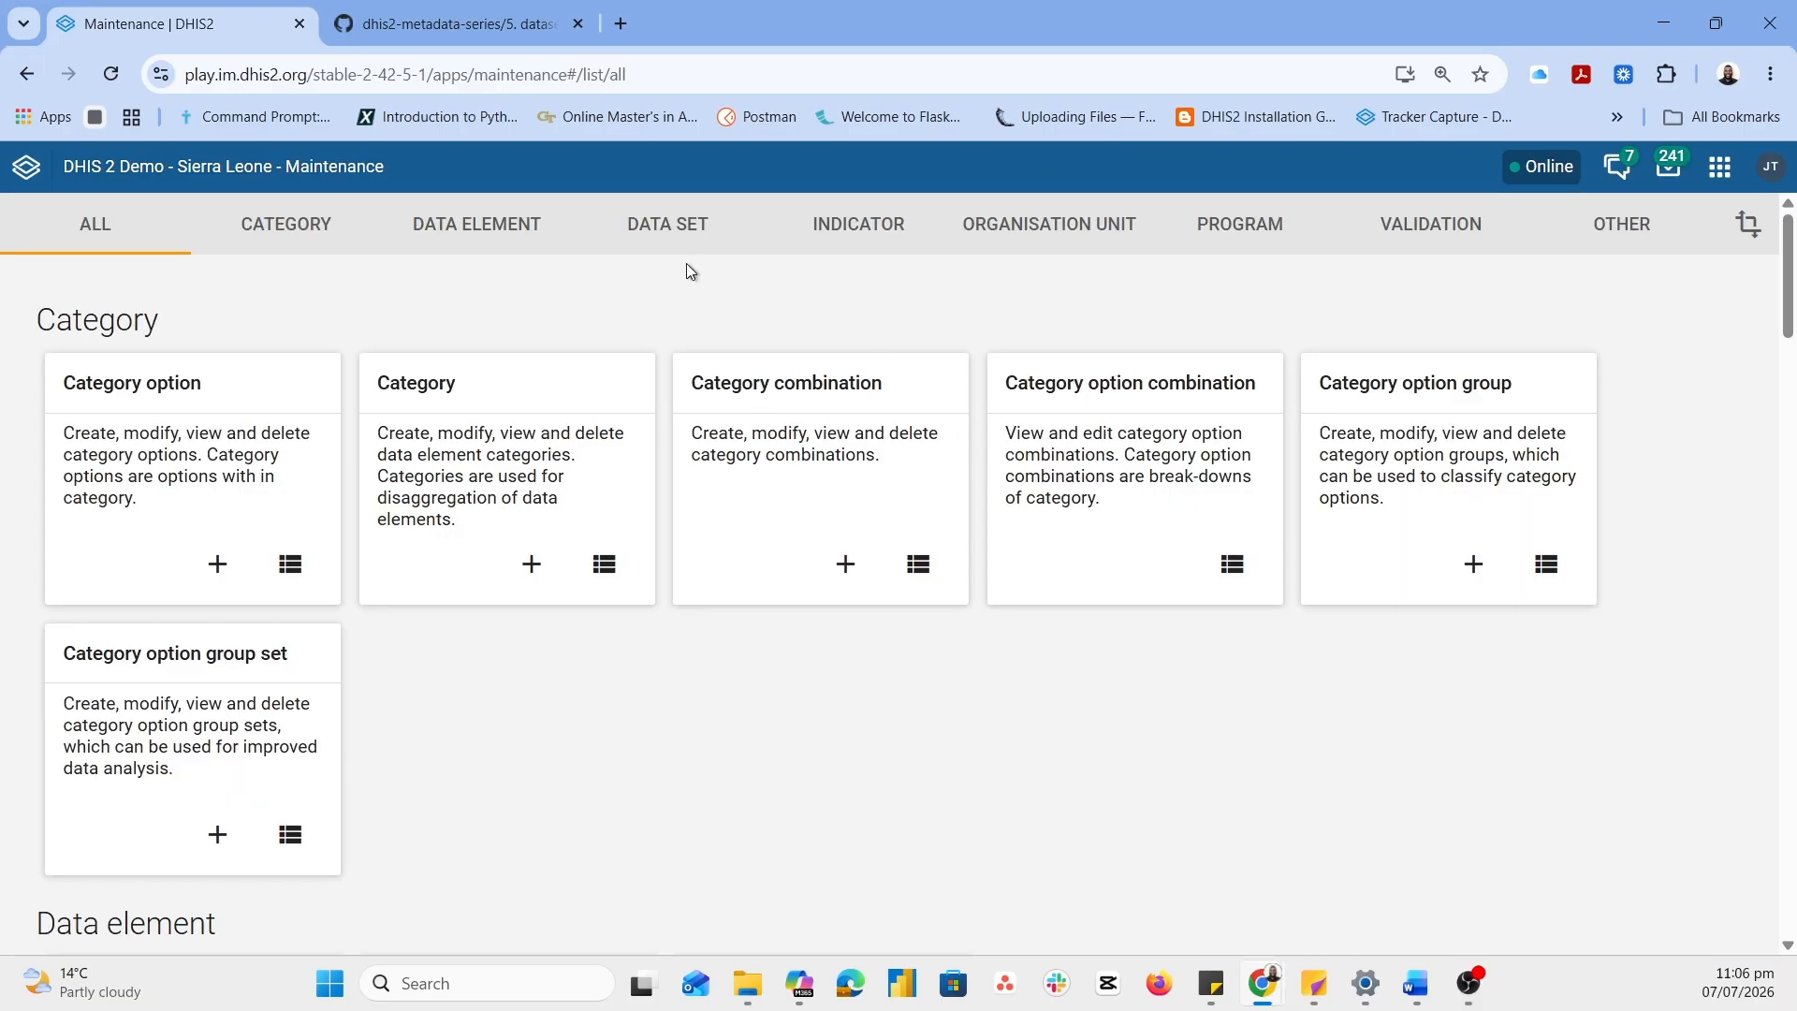
click(611, 229)
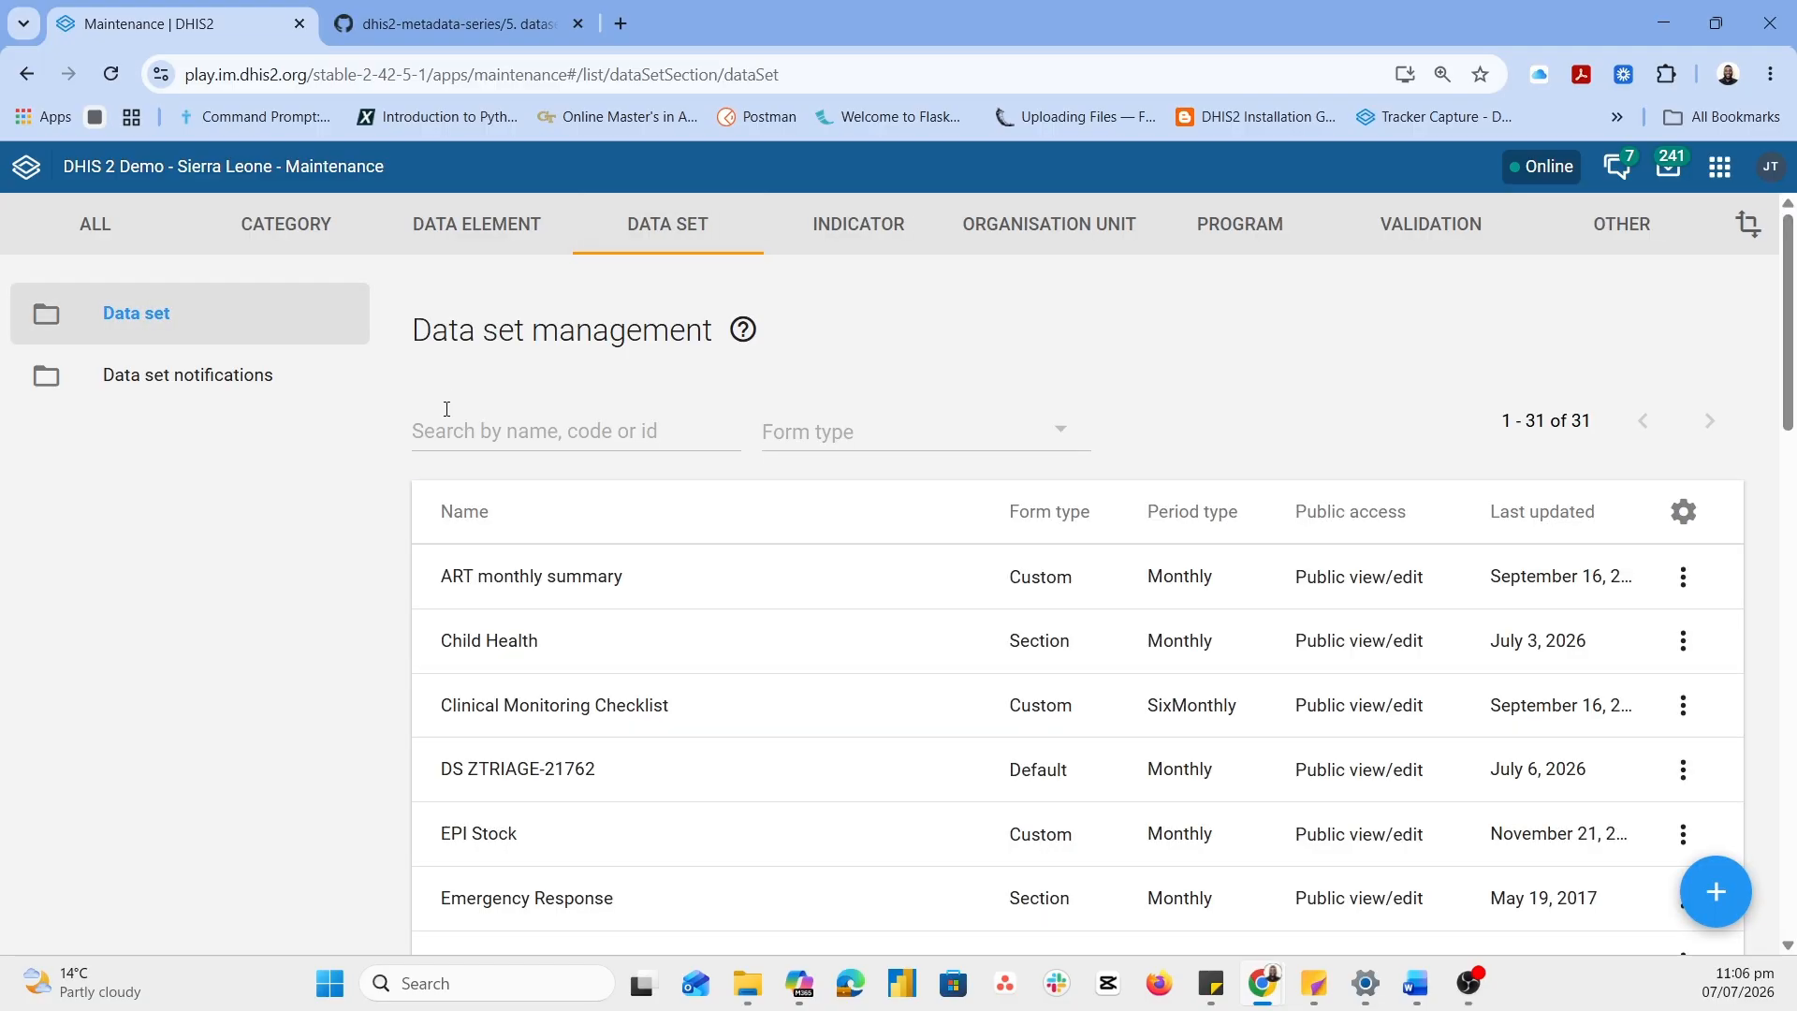
click(447, 409)
text(phyt)
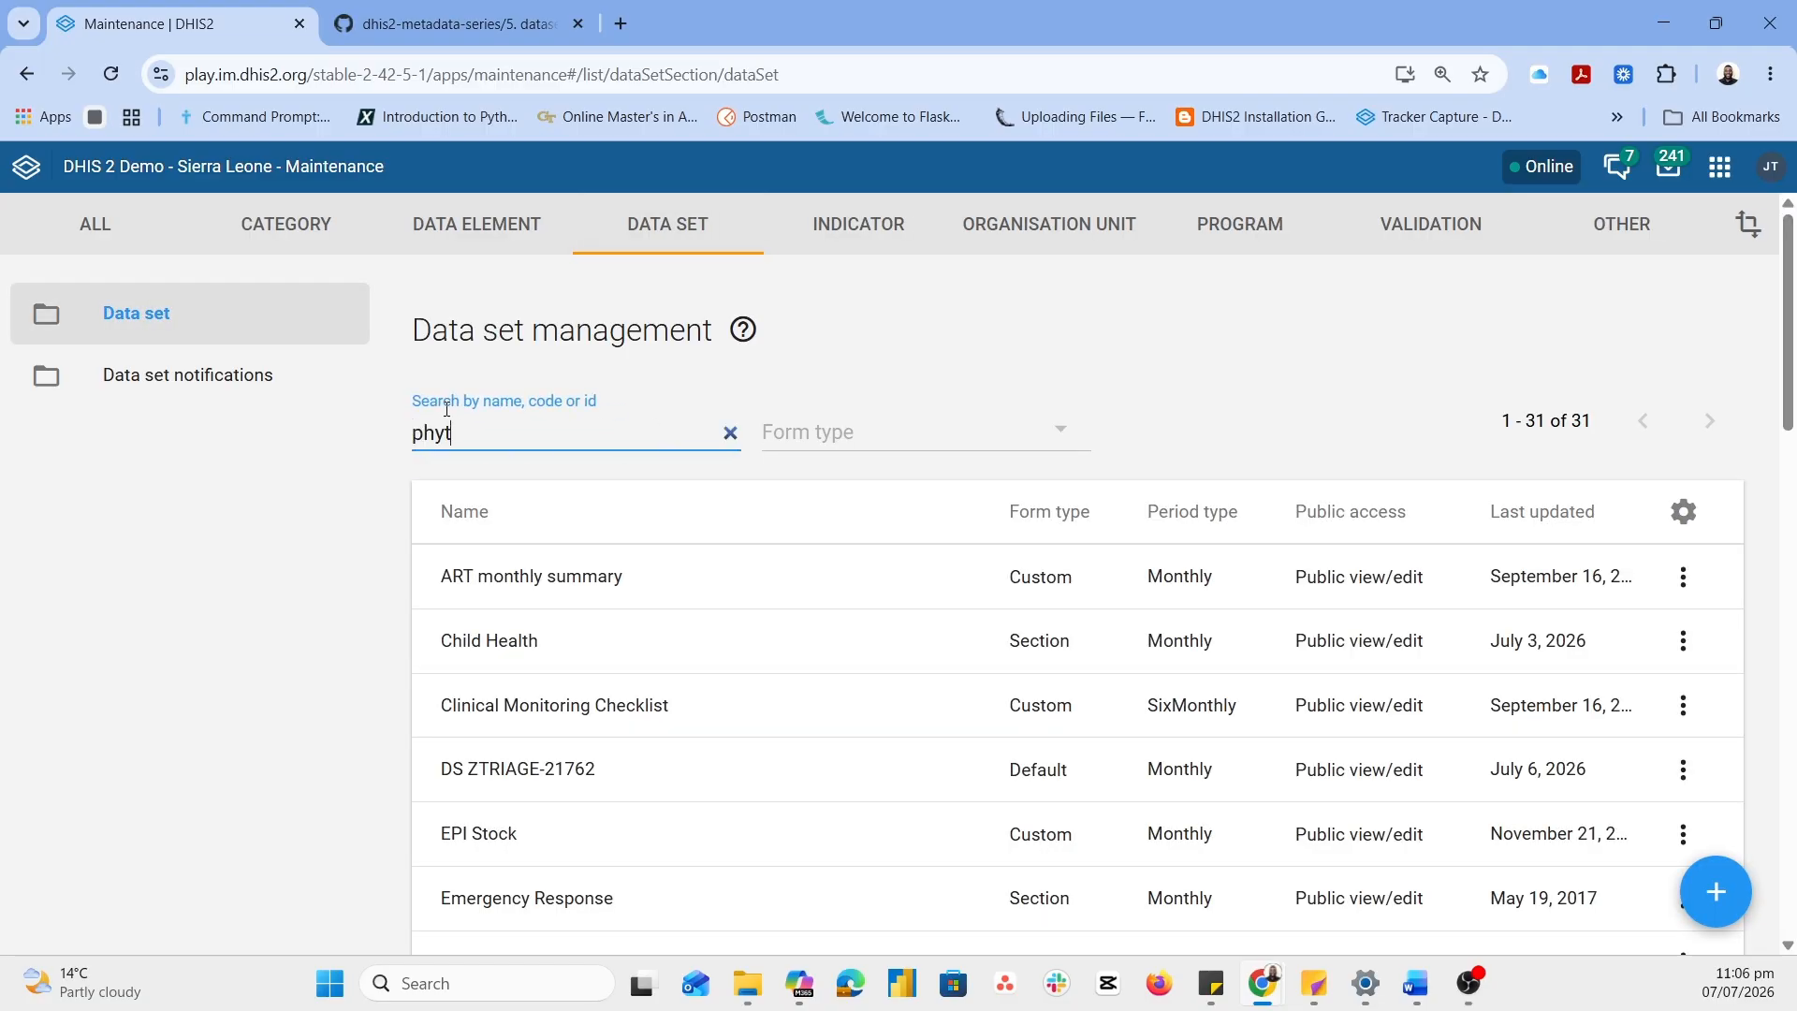
key(BackSpace)
text(s)
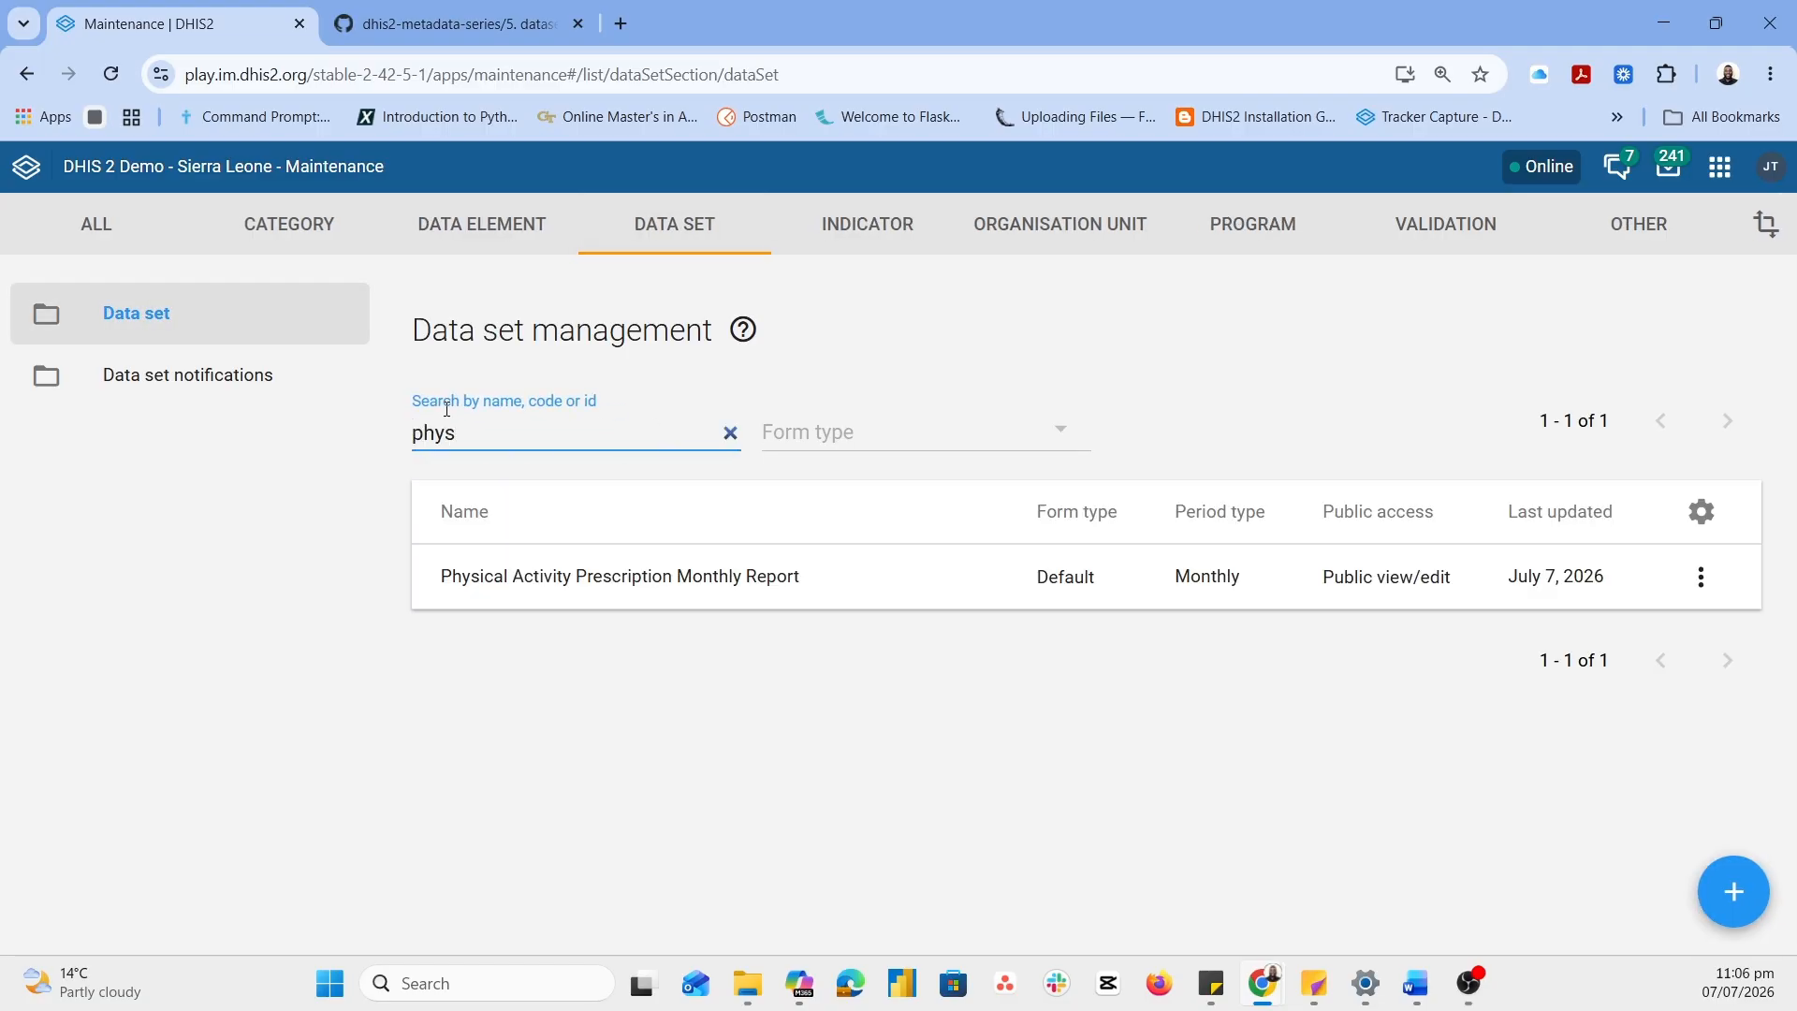
Set public data access of the Physical Activity Prescription Monthly Report data set to "Can capture and view" in its sharing settings
click(1701, 582)
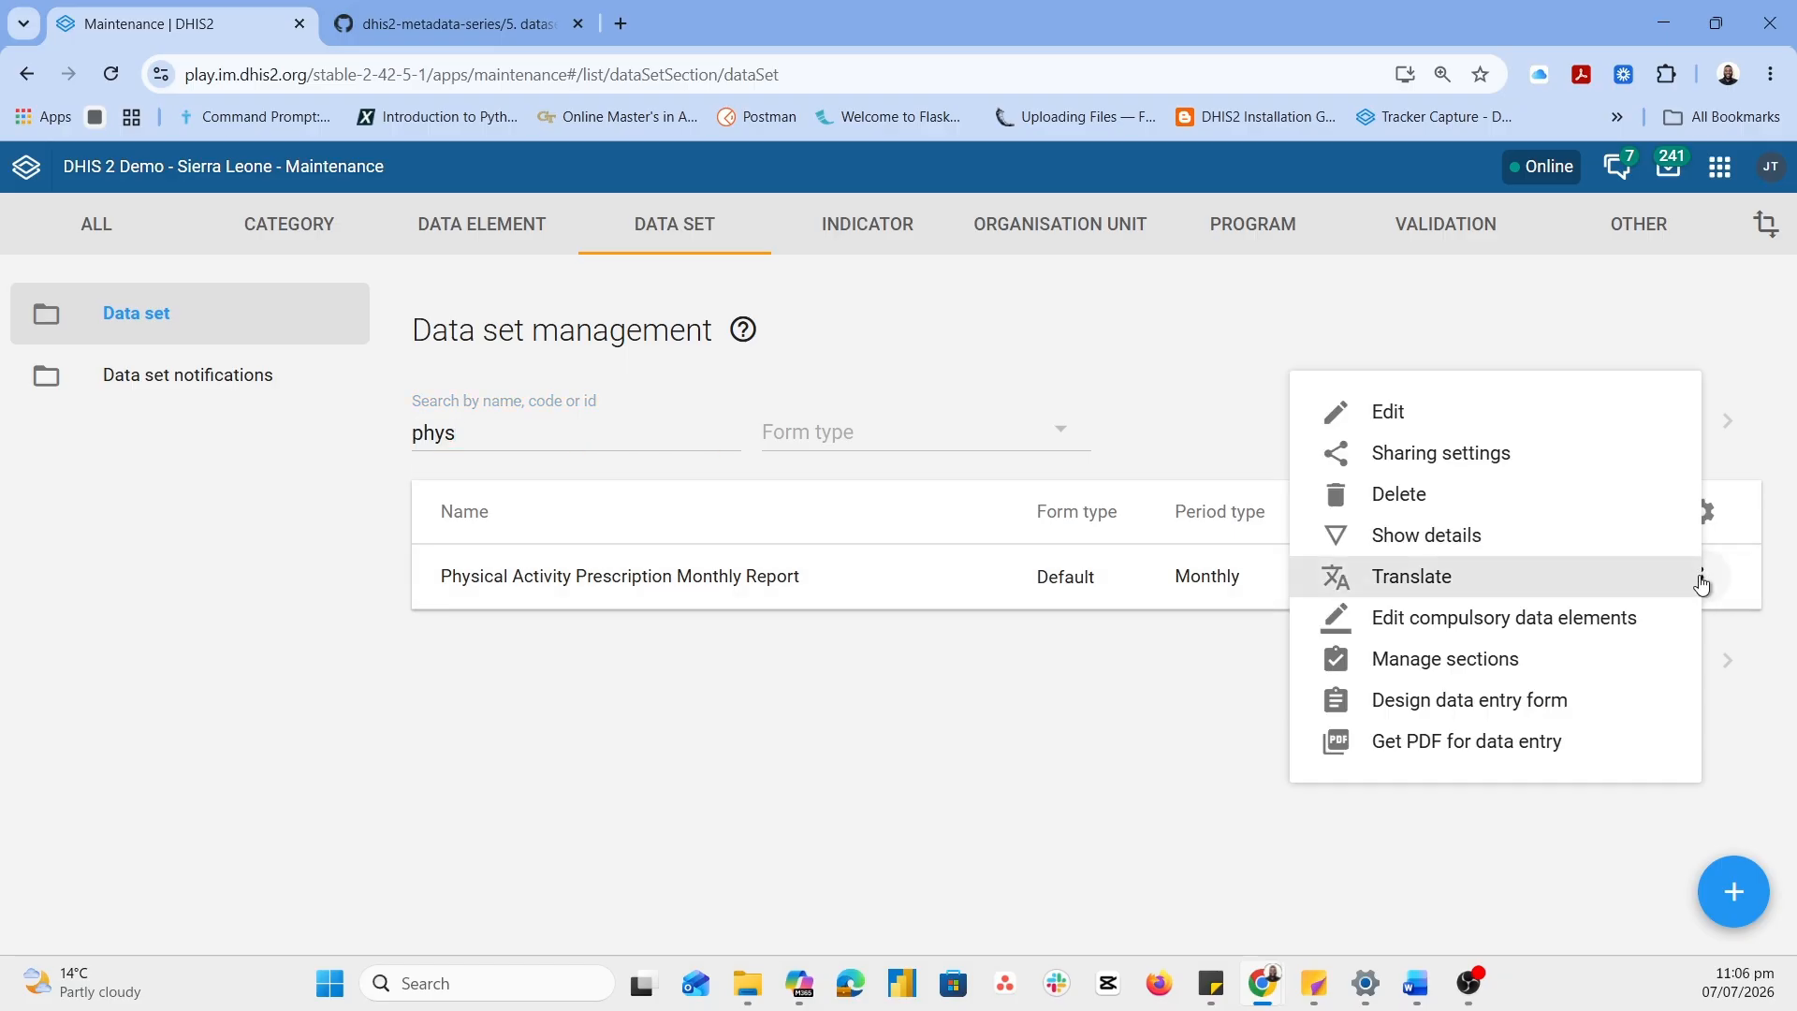
click(1451, 458)
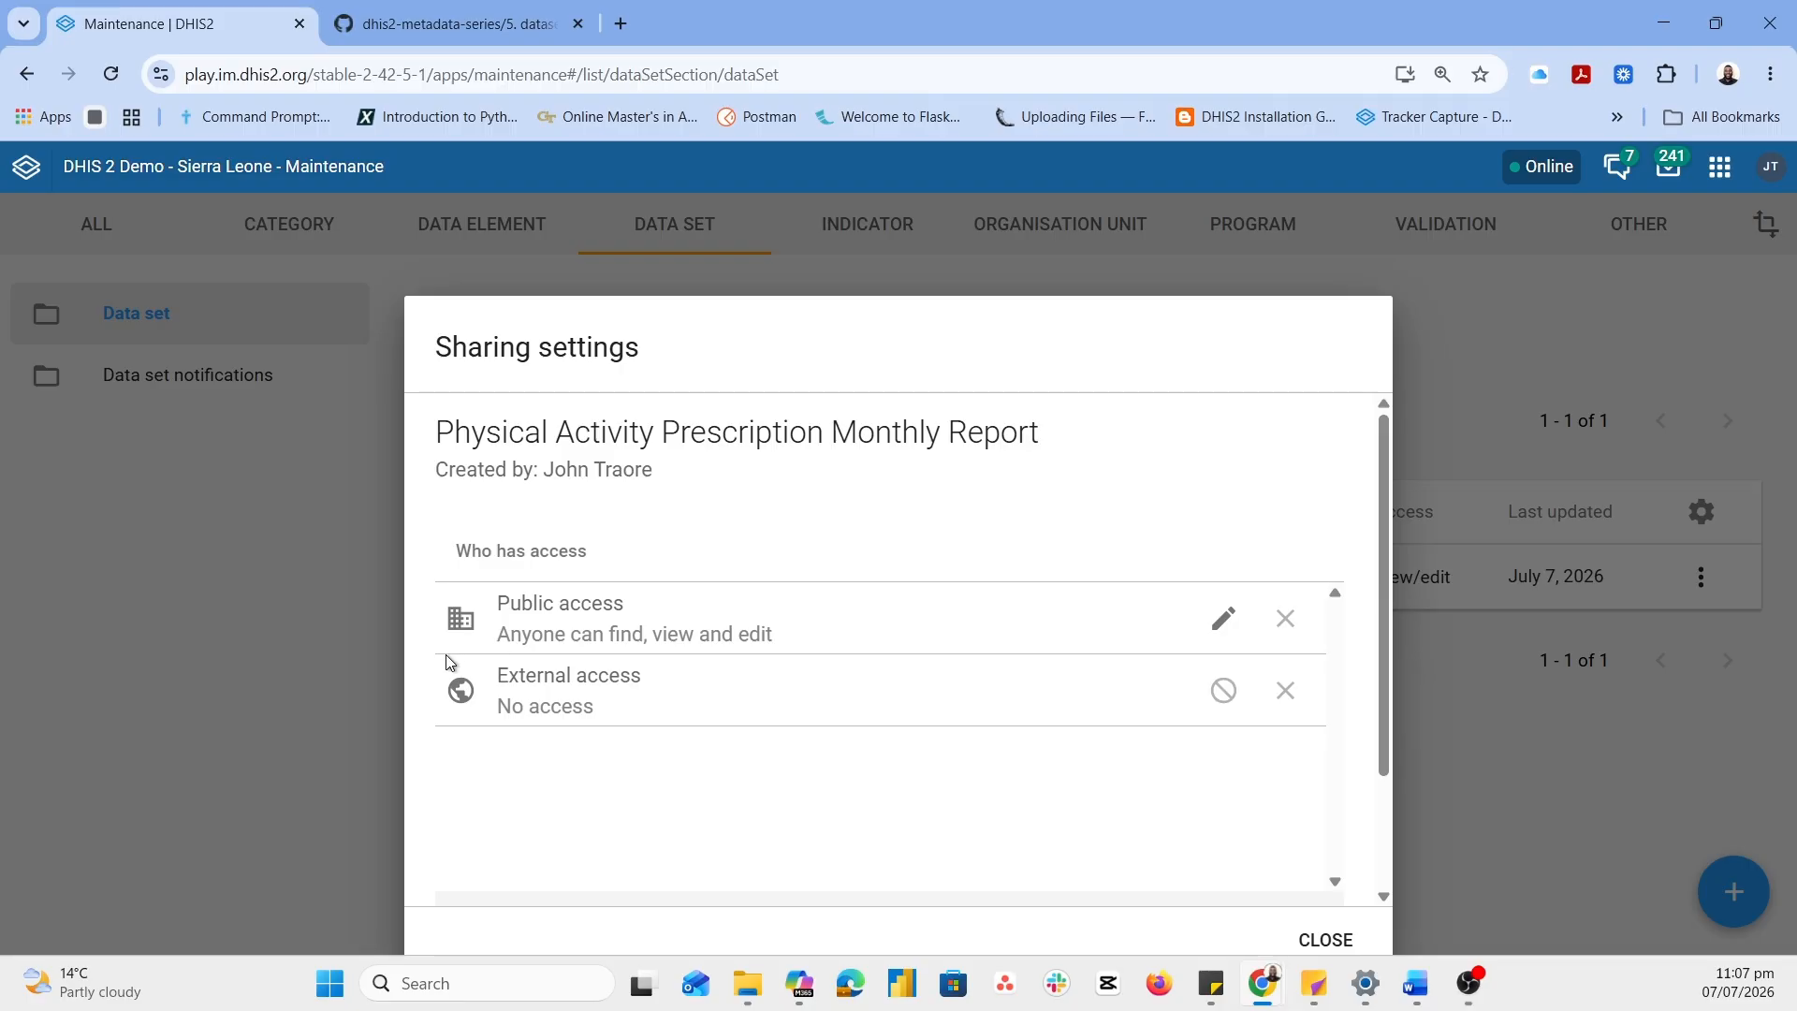
click(1222, 620)
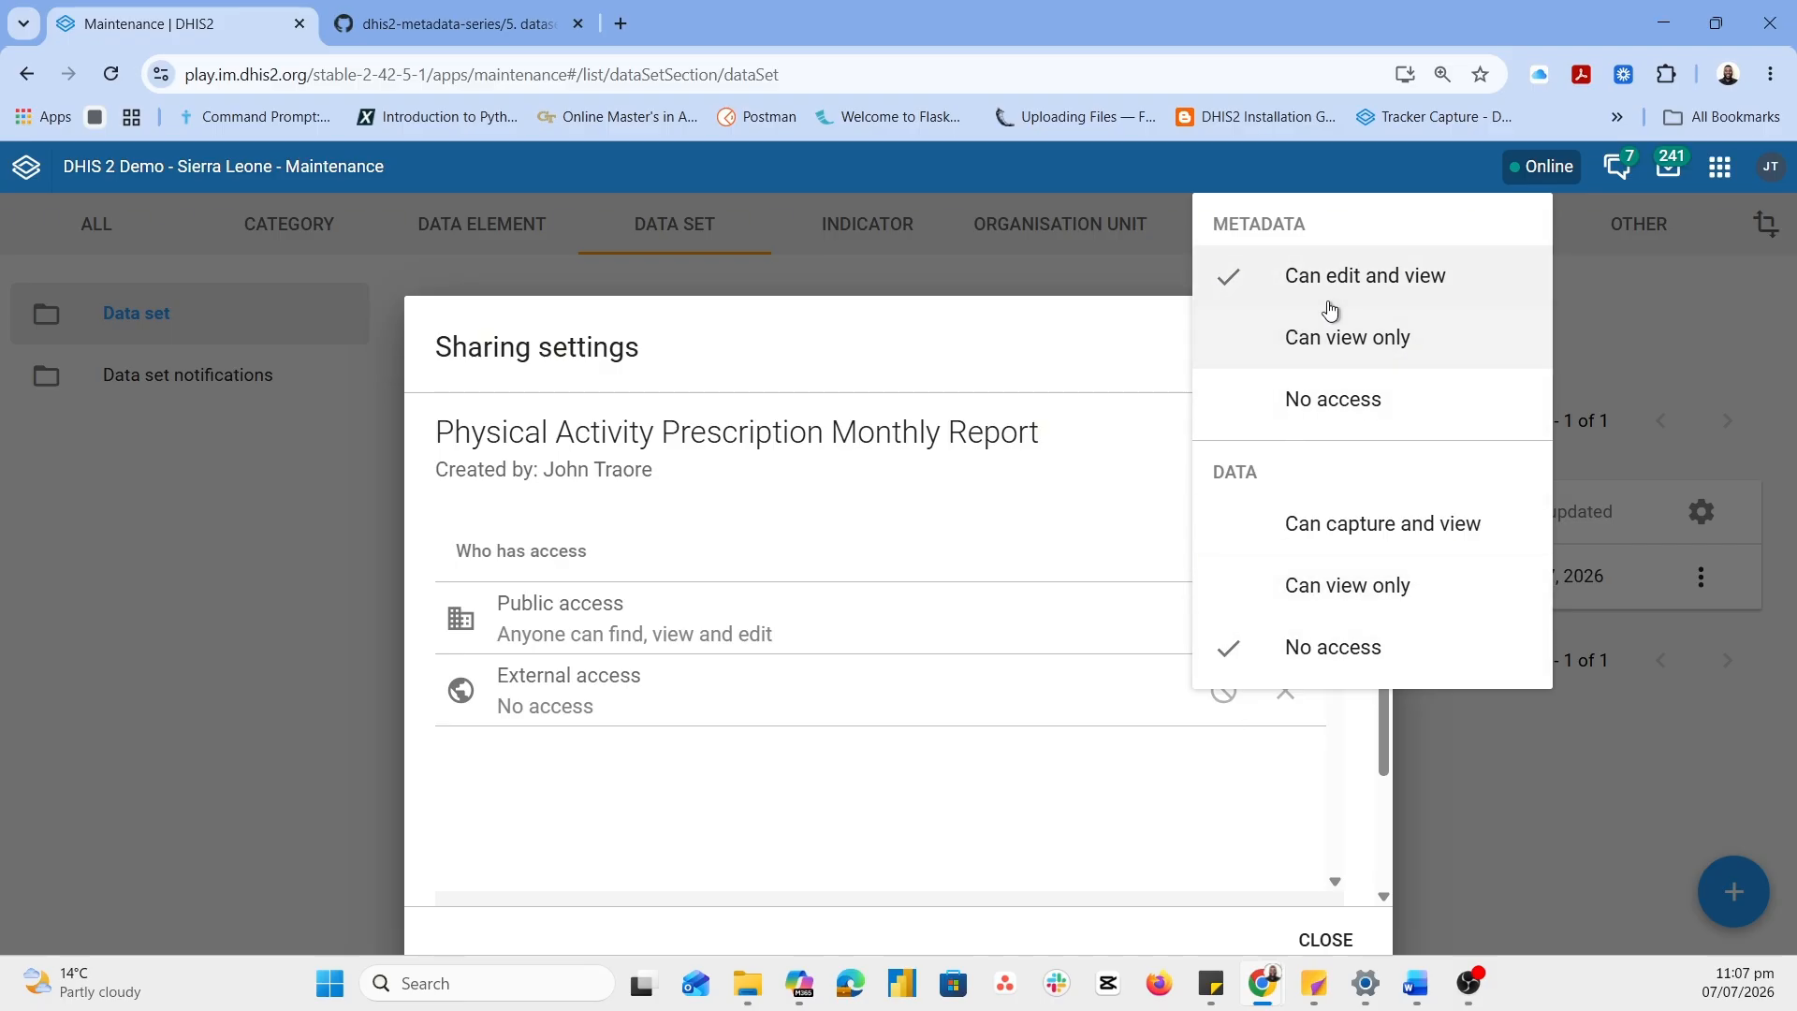
click(1263, 522)
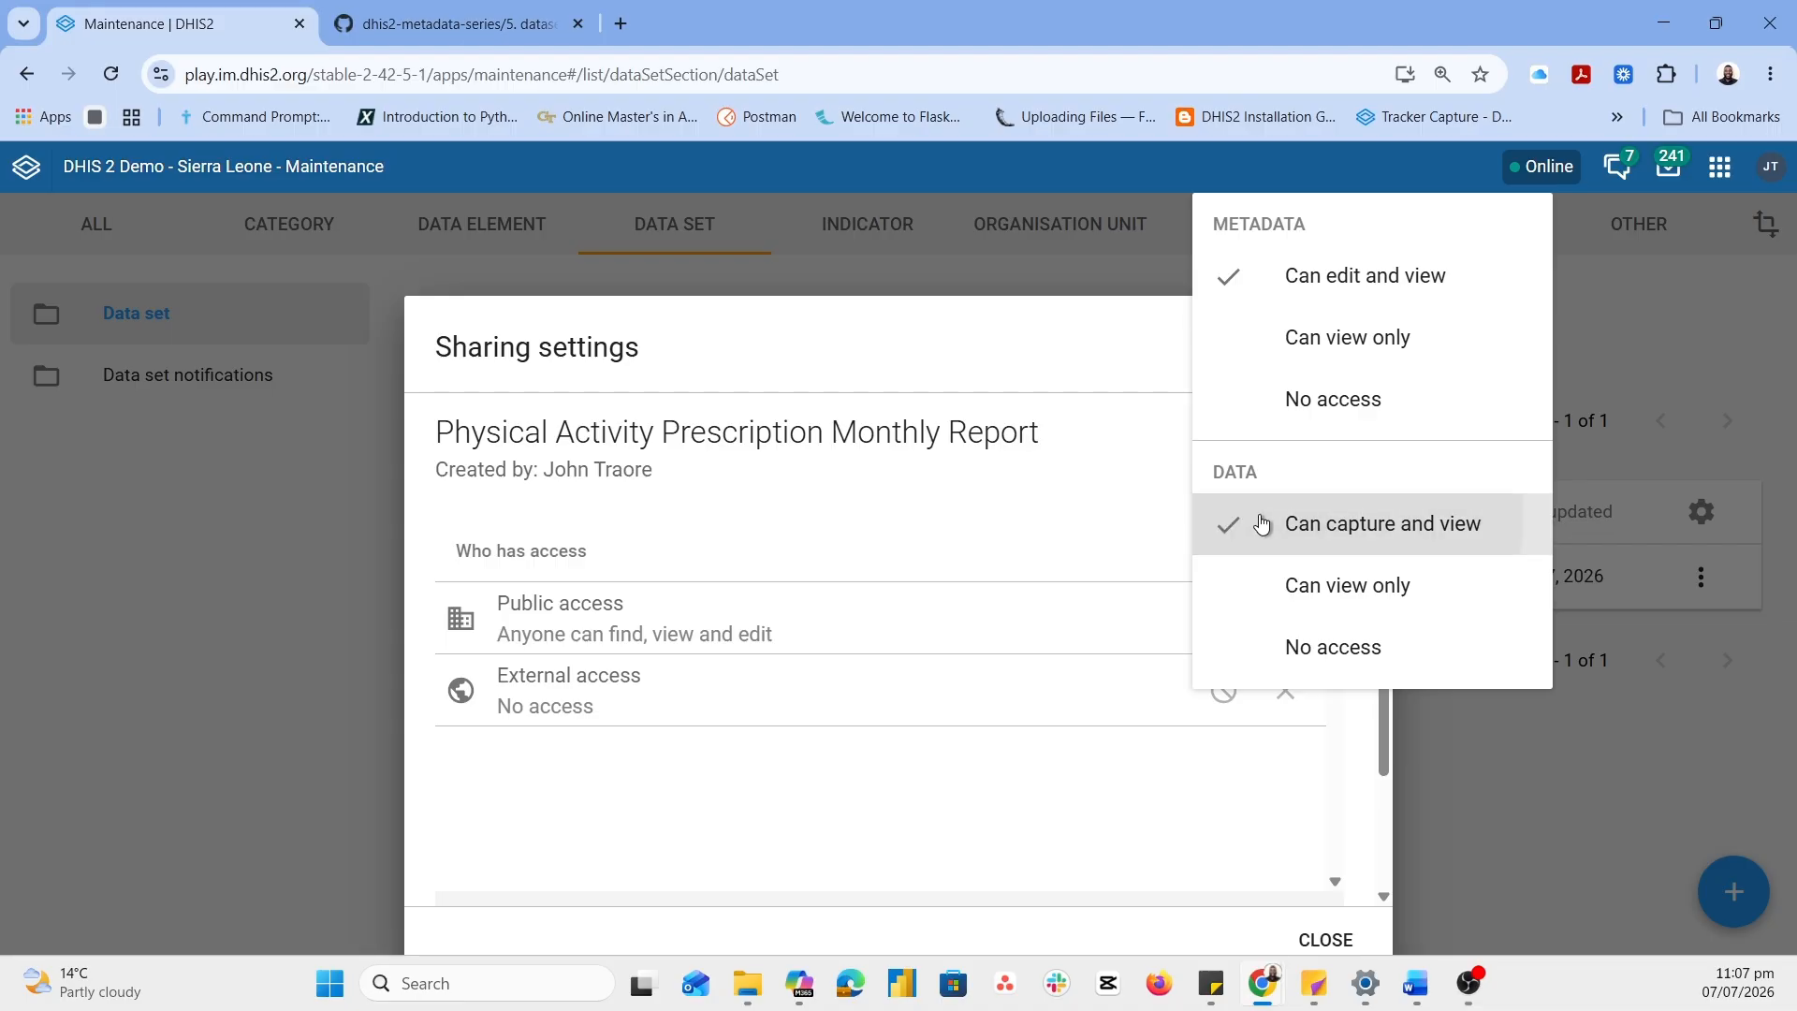
click(1684, 761)
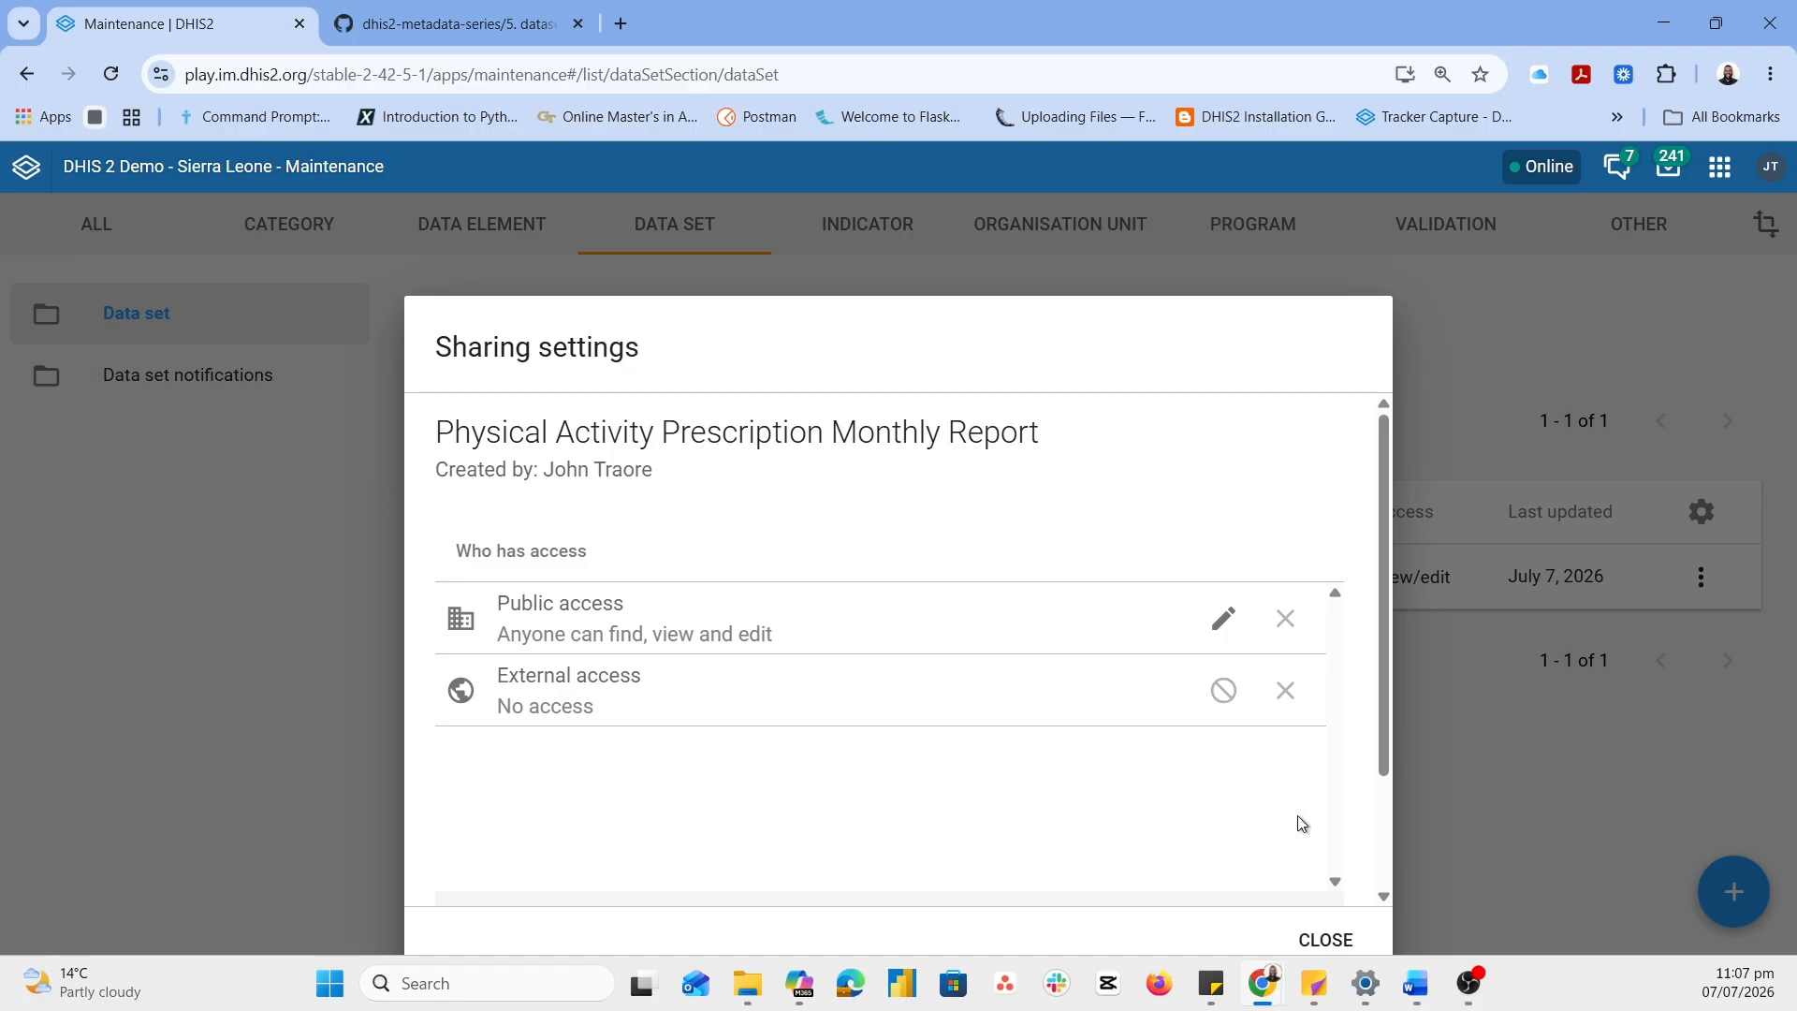
click(1328, 940)
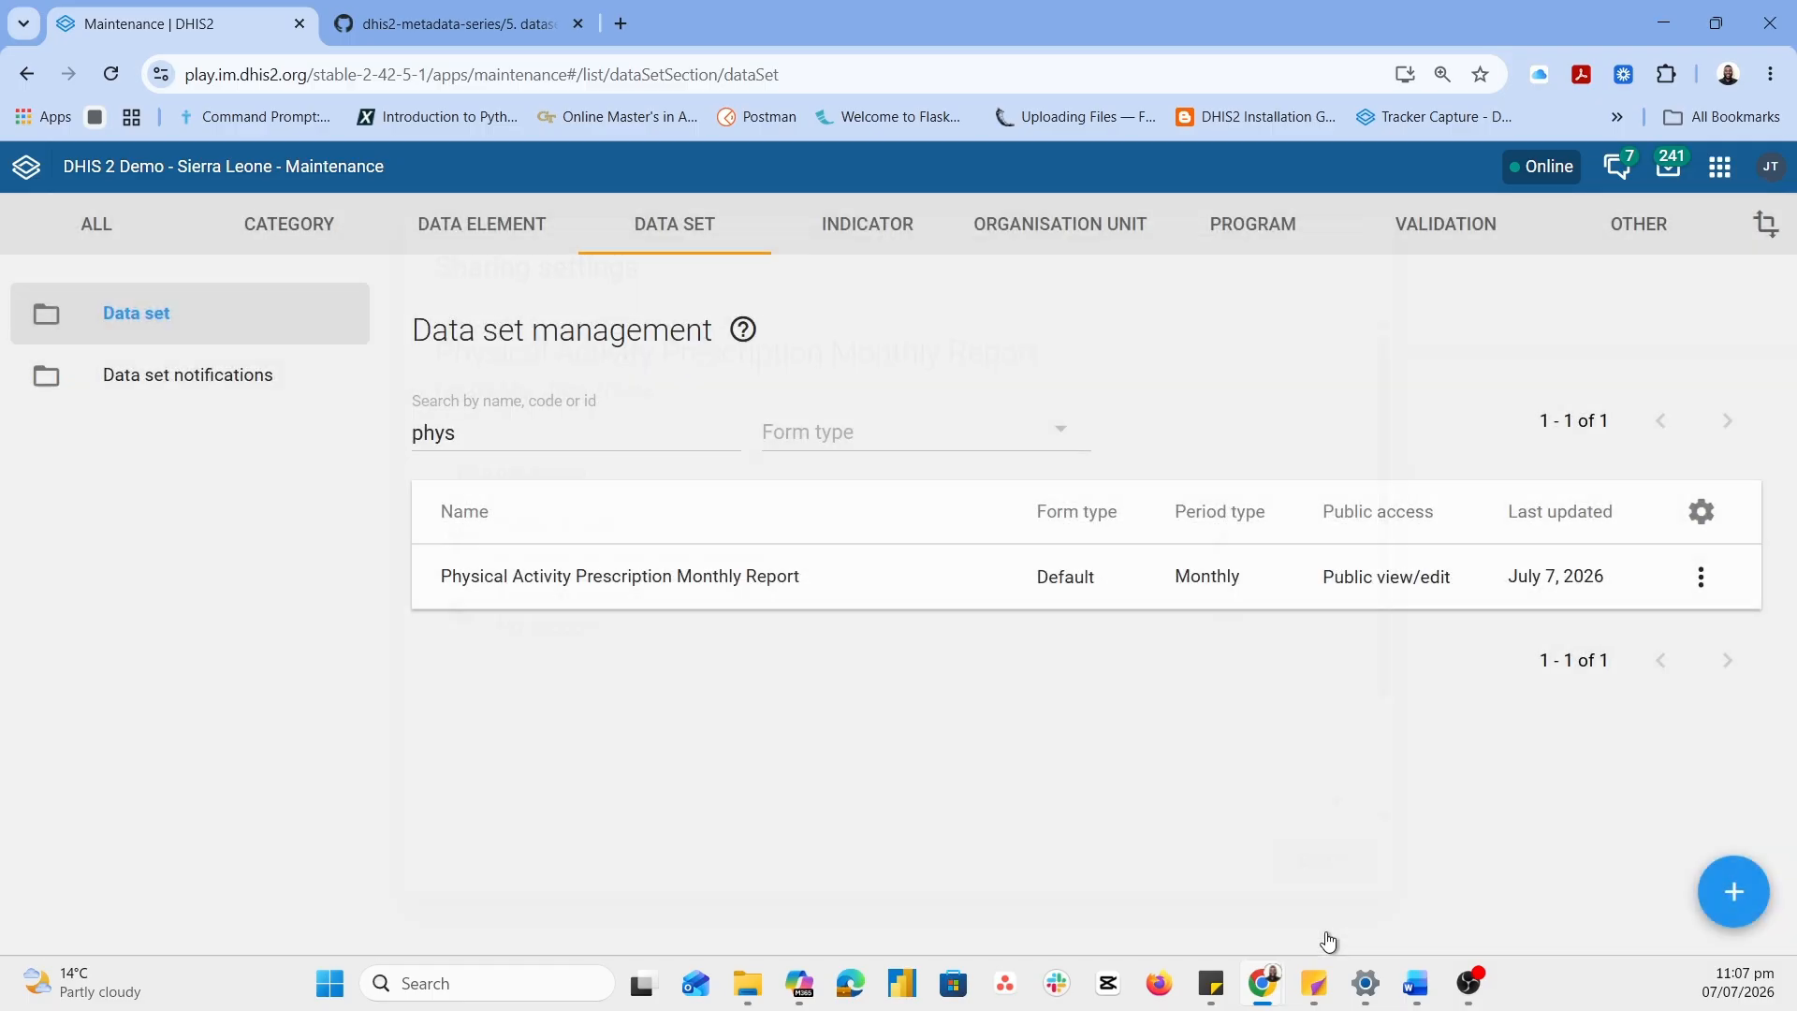
Open the Browser Cache Cleaner app and clear all stored items
click(1719, 171)
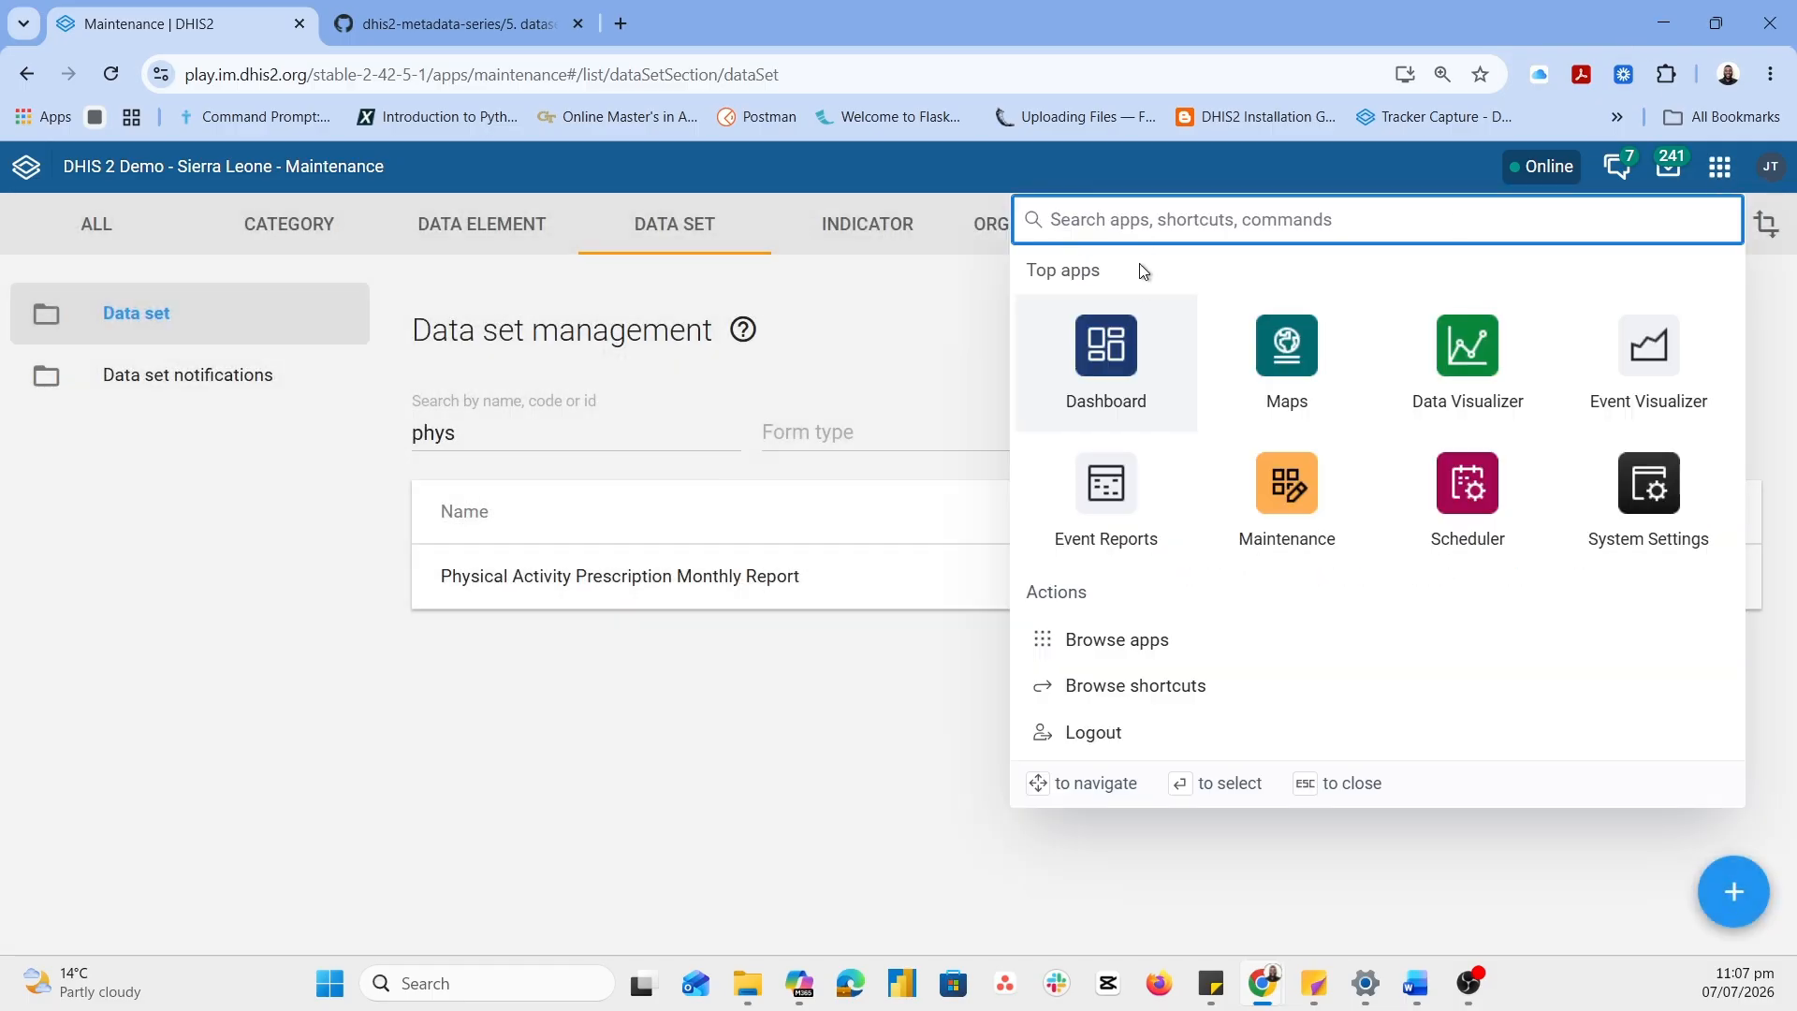
text(bro)
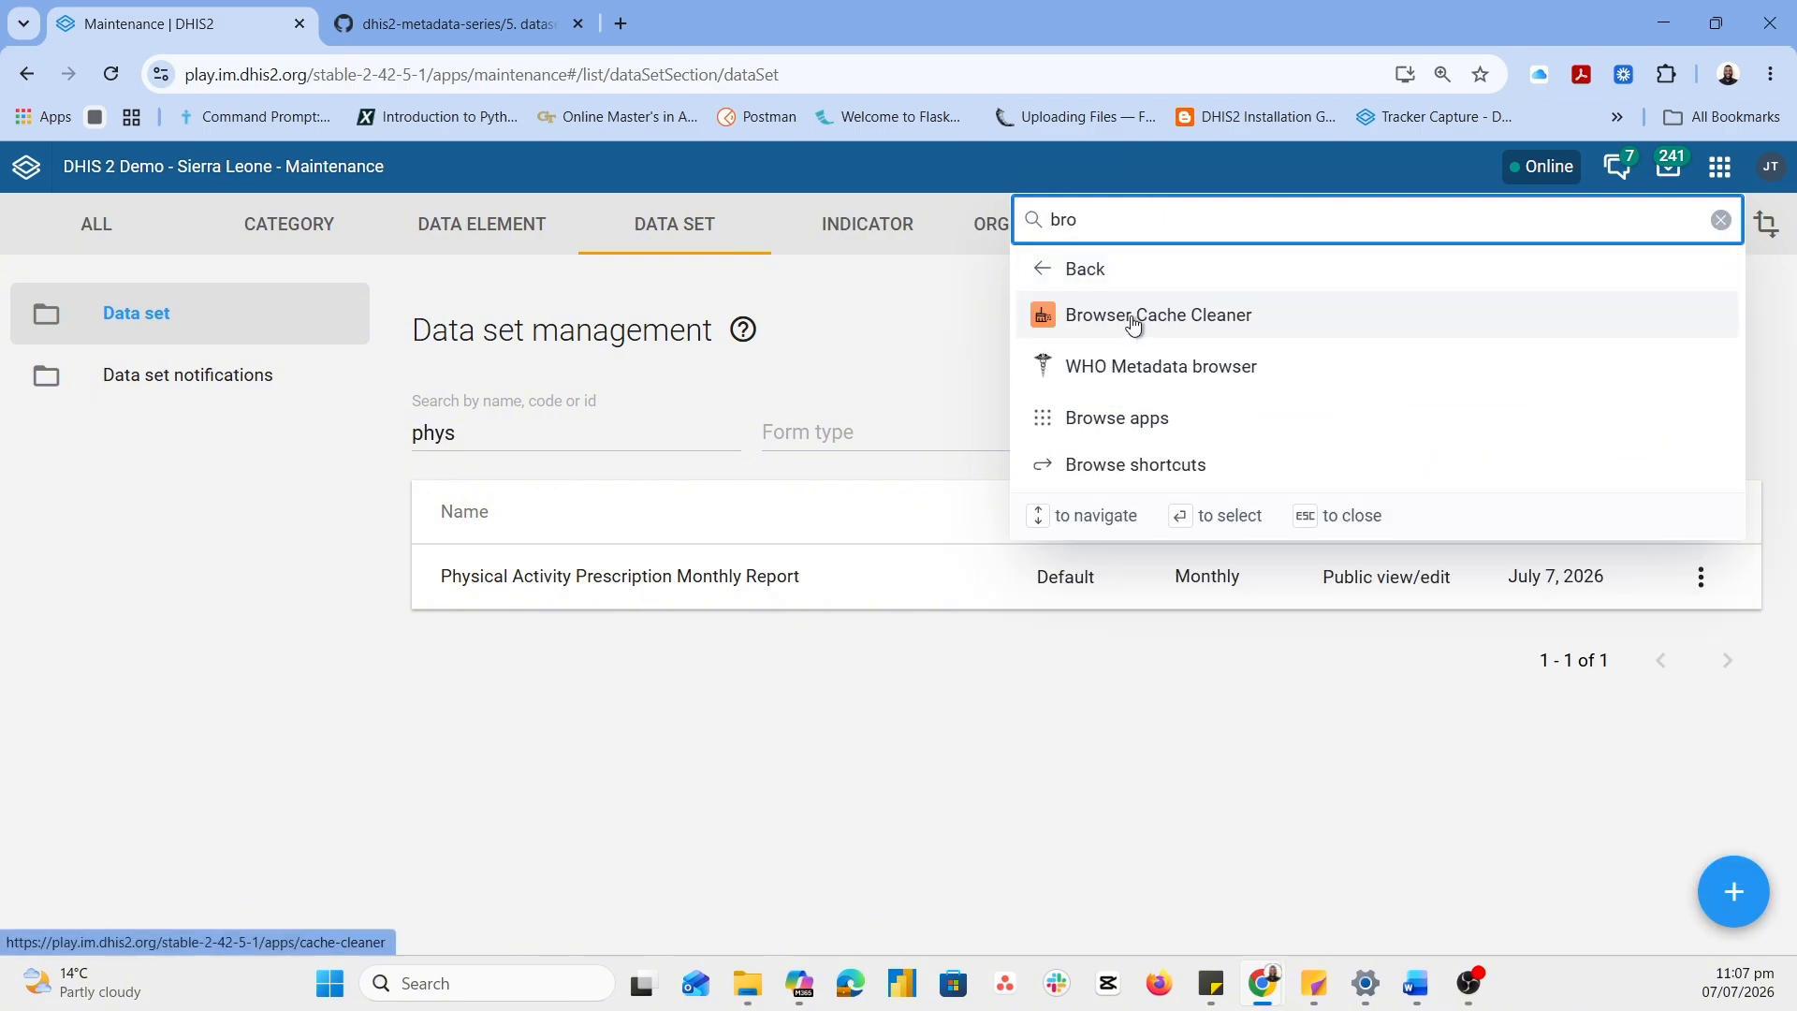
click(1134, 325)
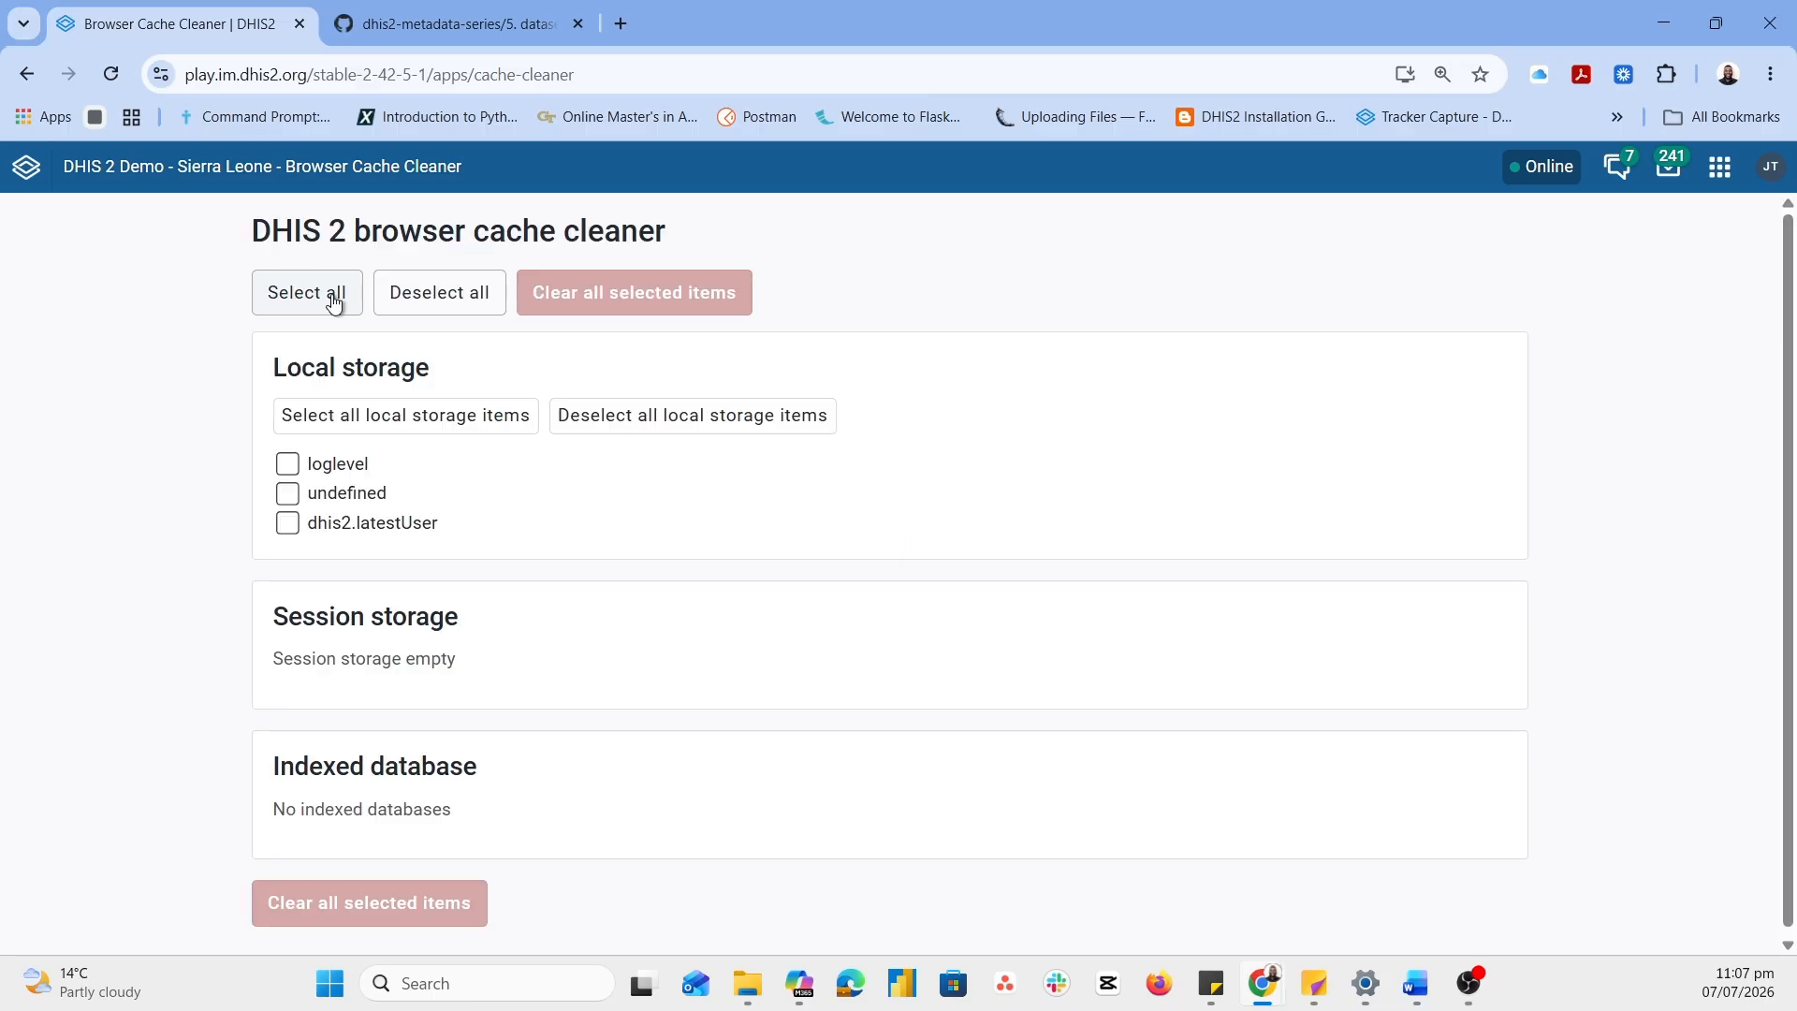
click(330, 297)
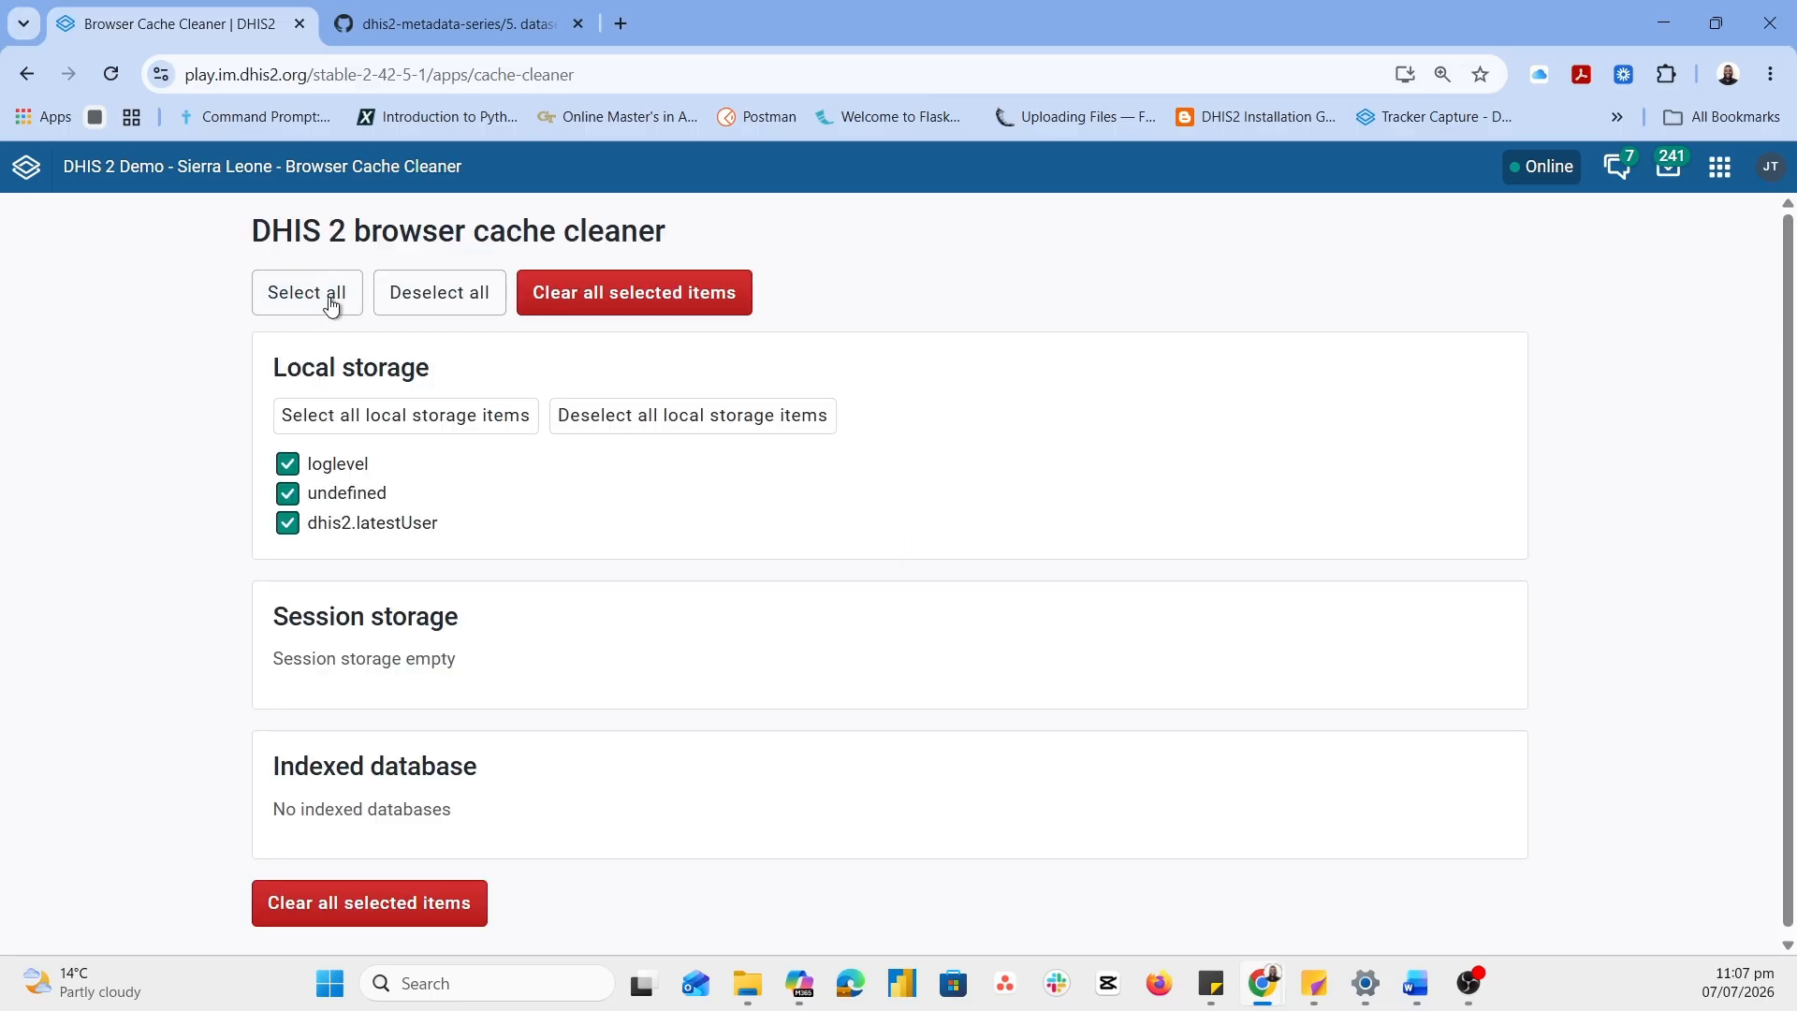
click(698, 296)
Open the Data Entry app and choose the Physical Activity Prescription Monthly Report data set
click(1719, 168)
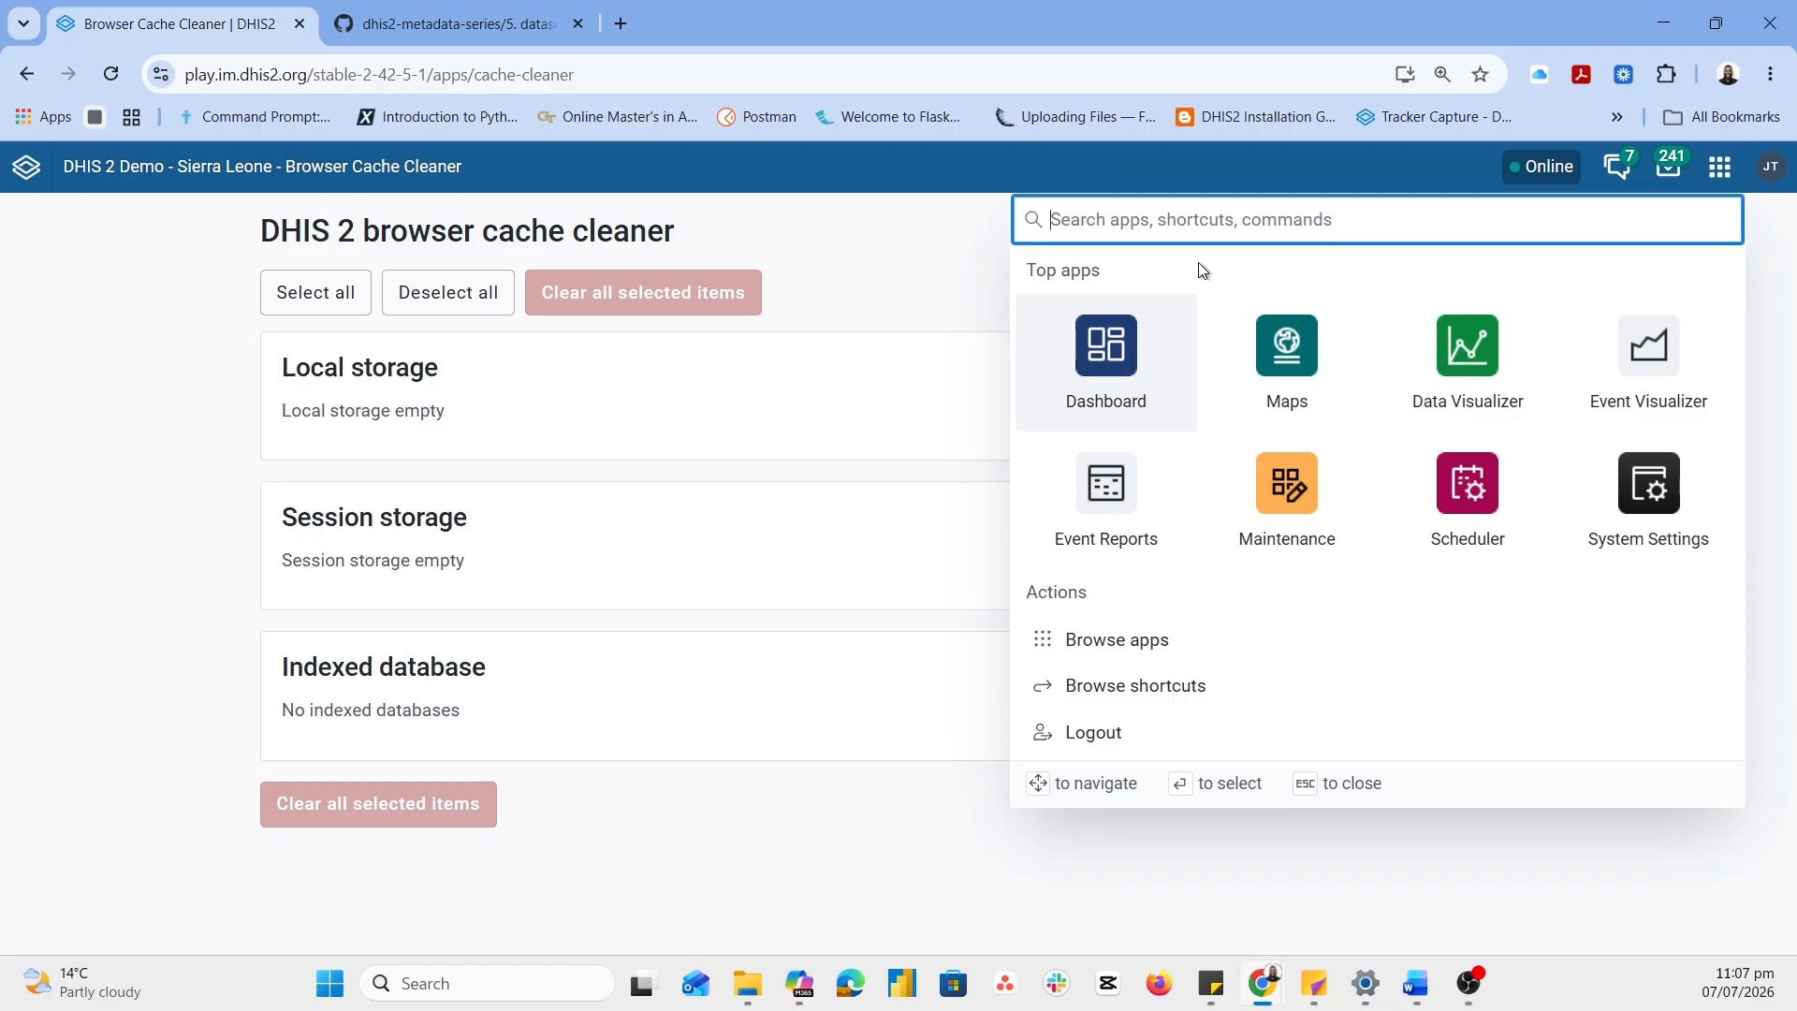
text(dat)
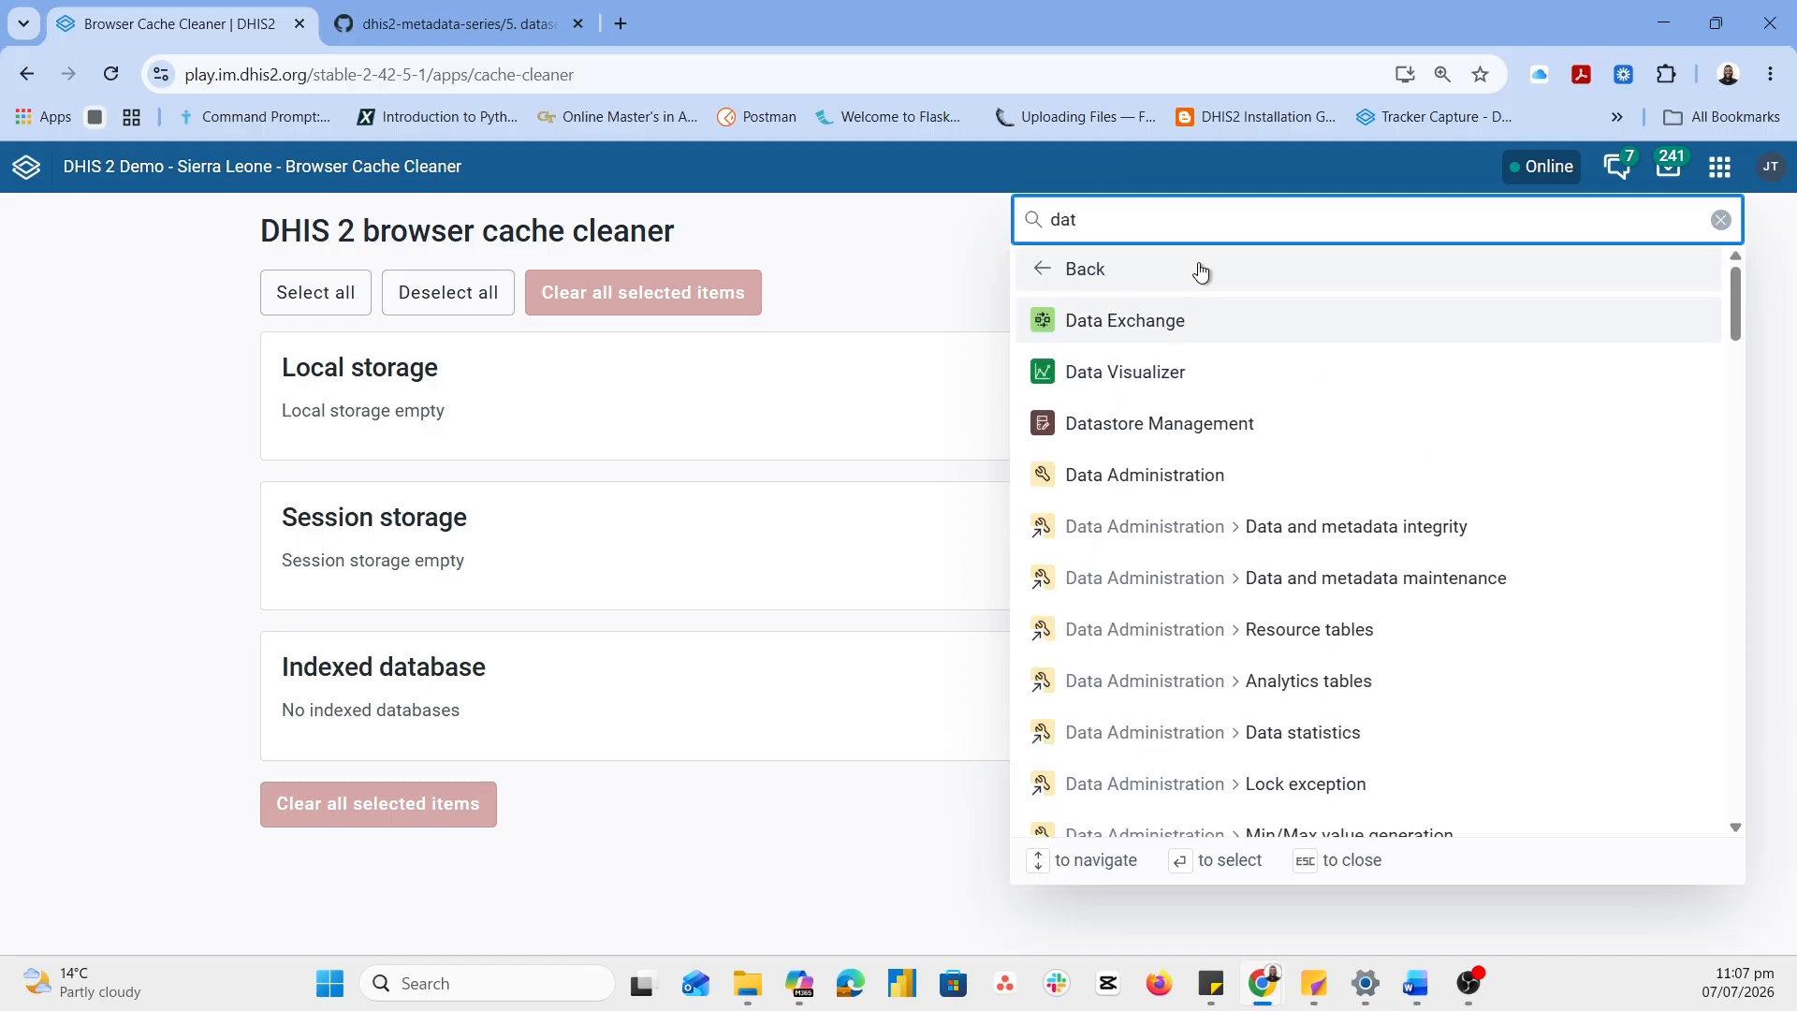
text(a ent)
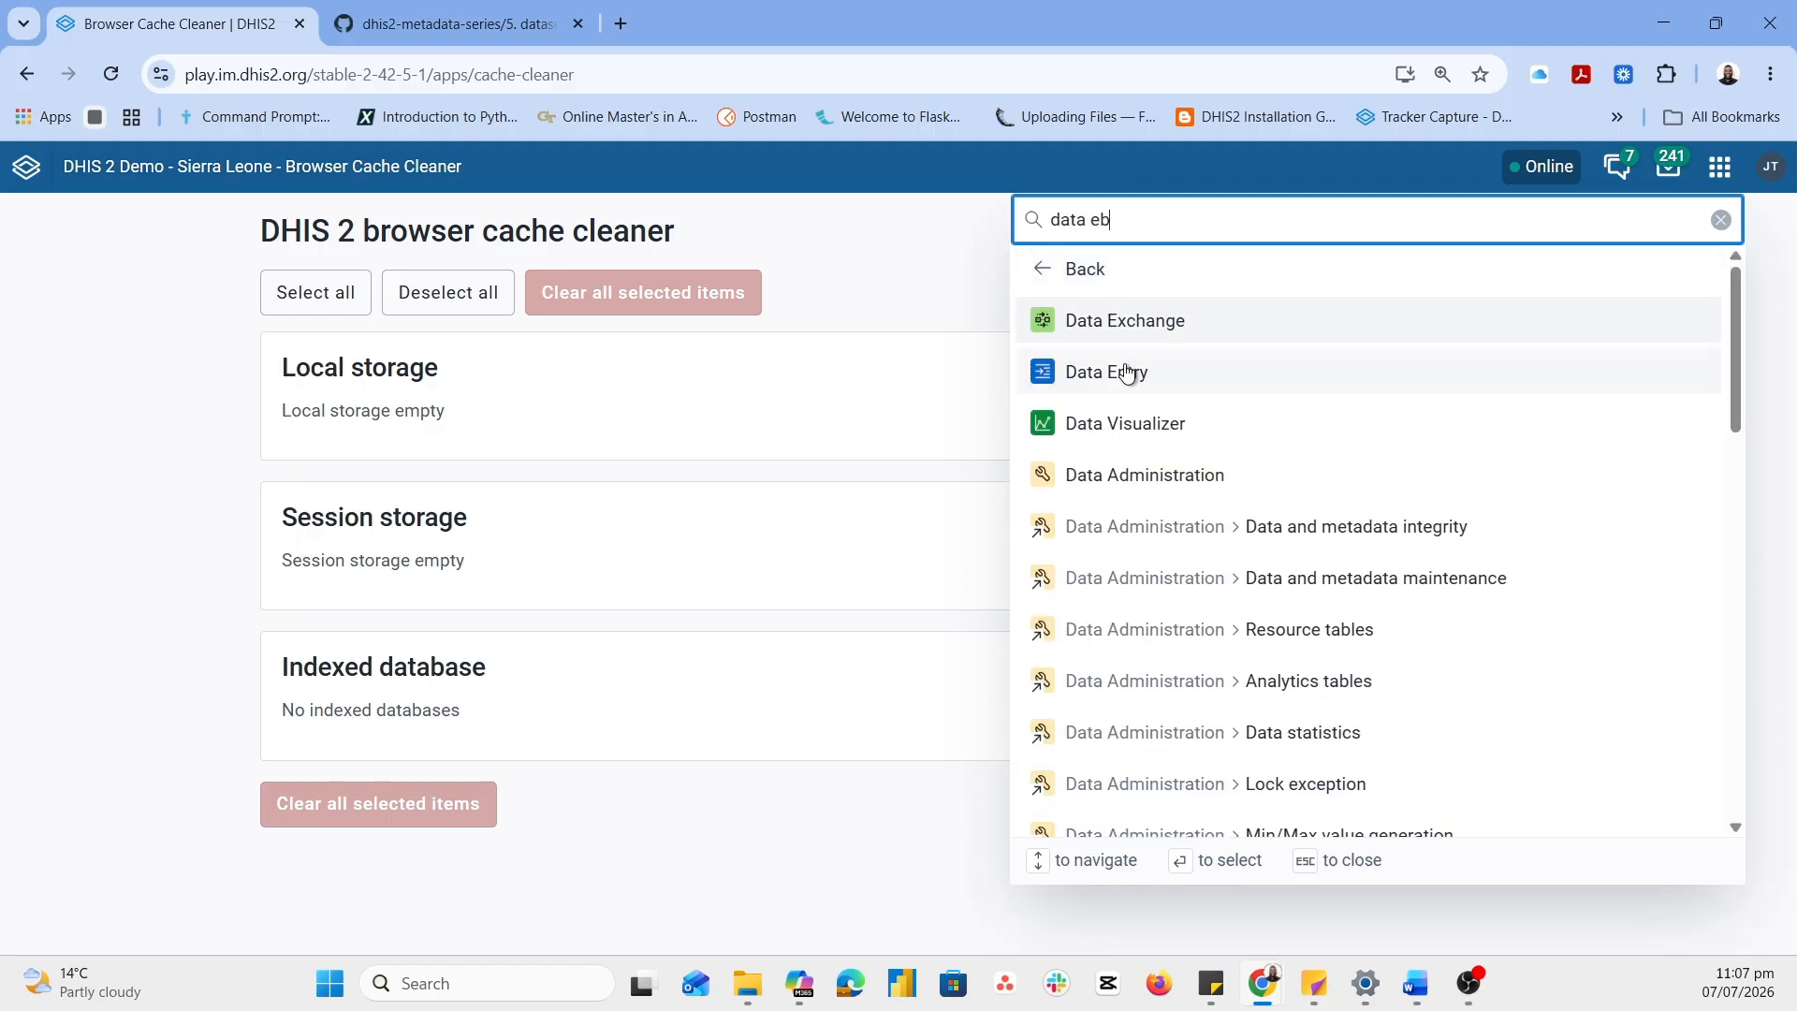
click(1127, 371)
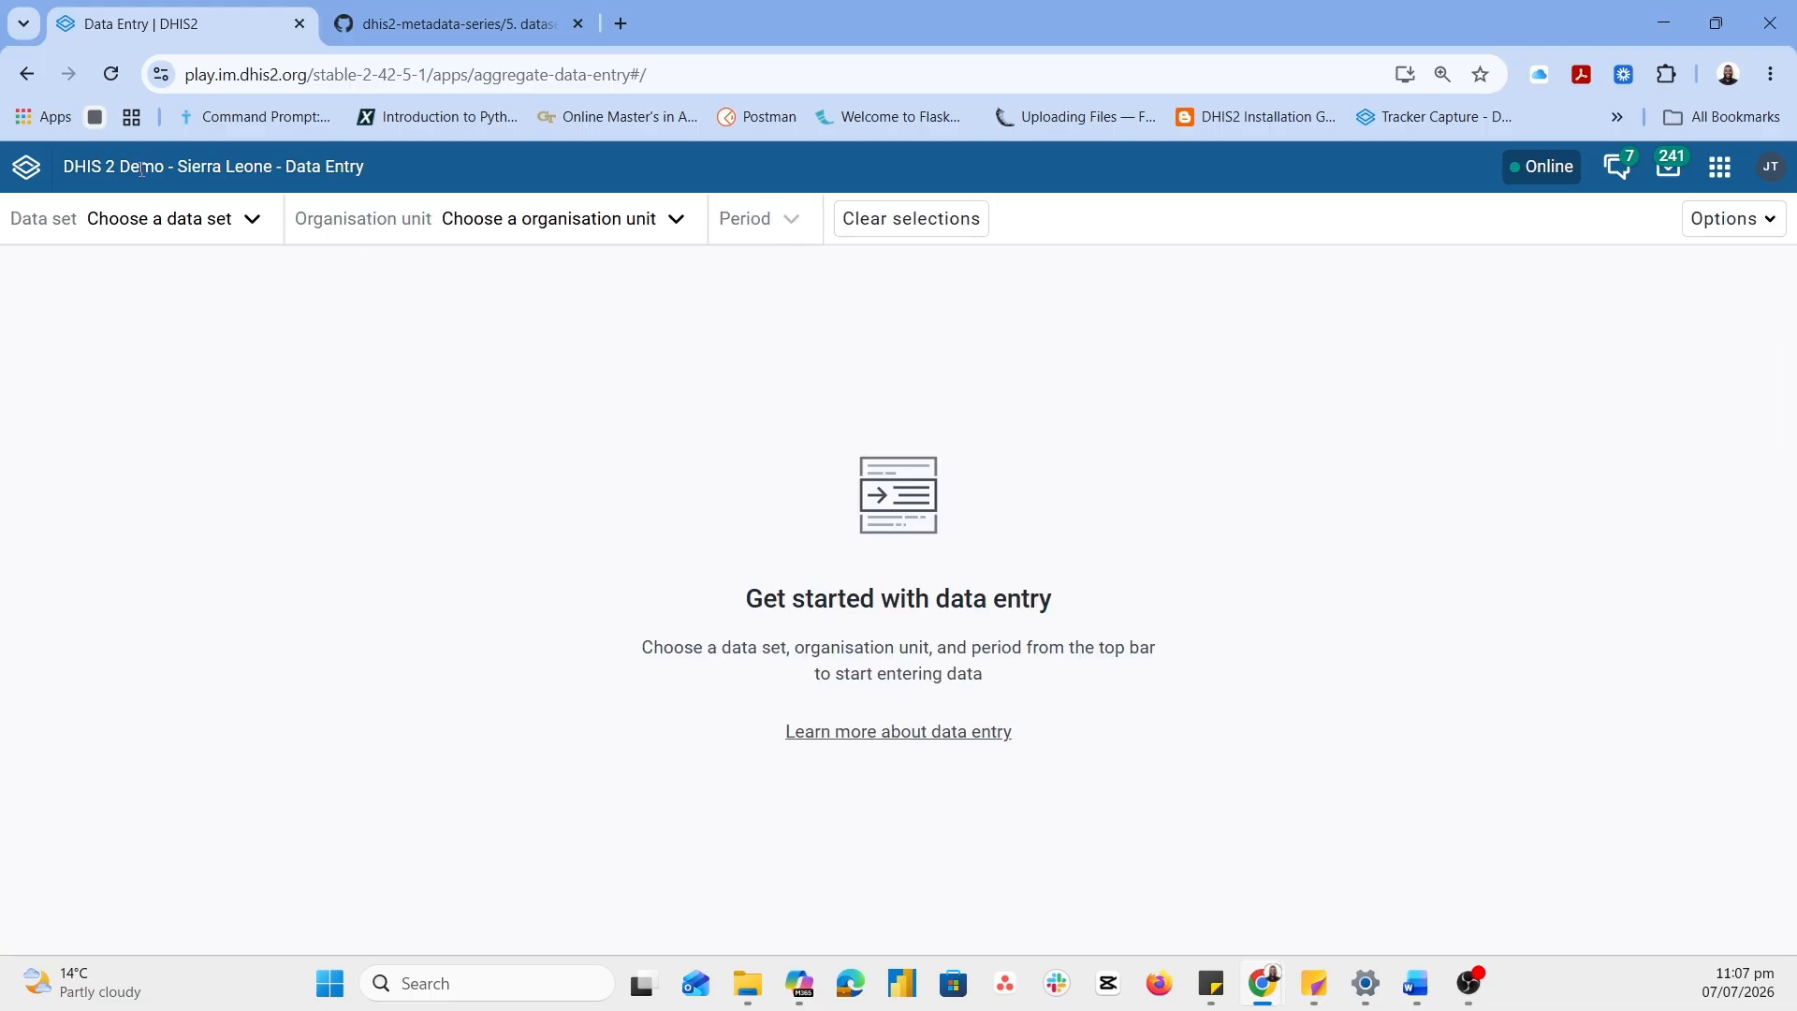
click(128, 207)
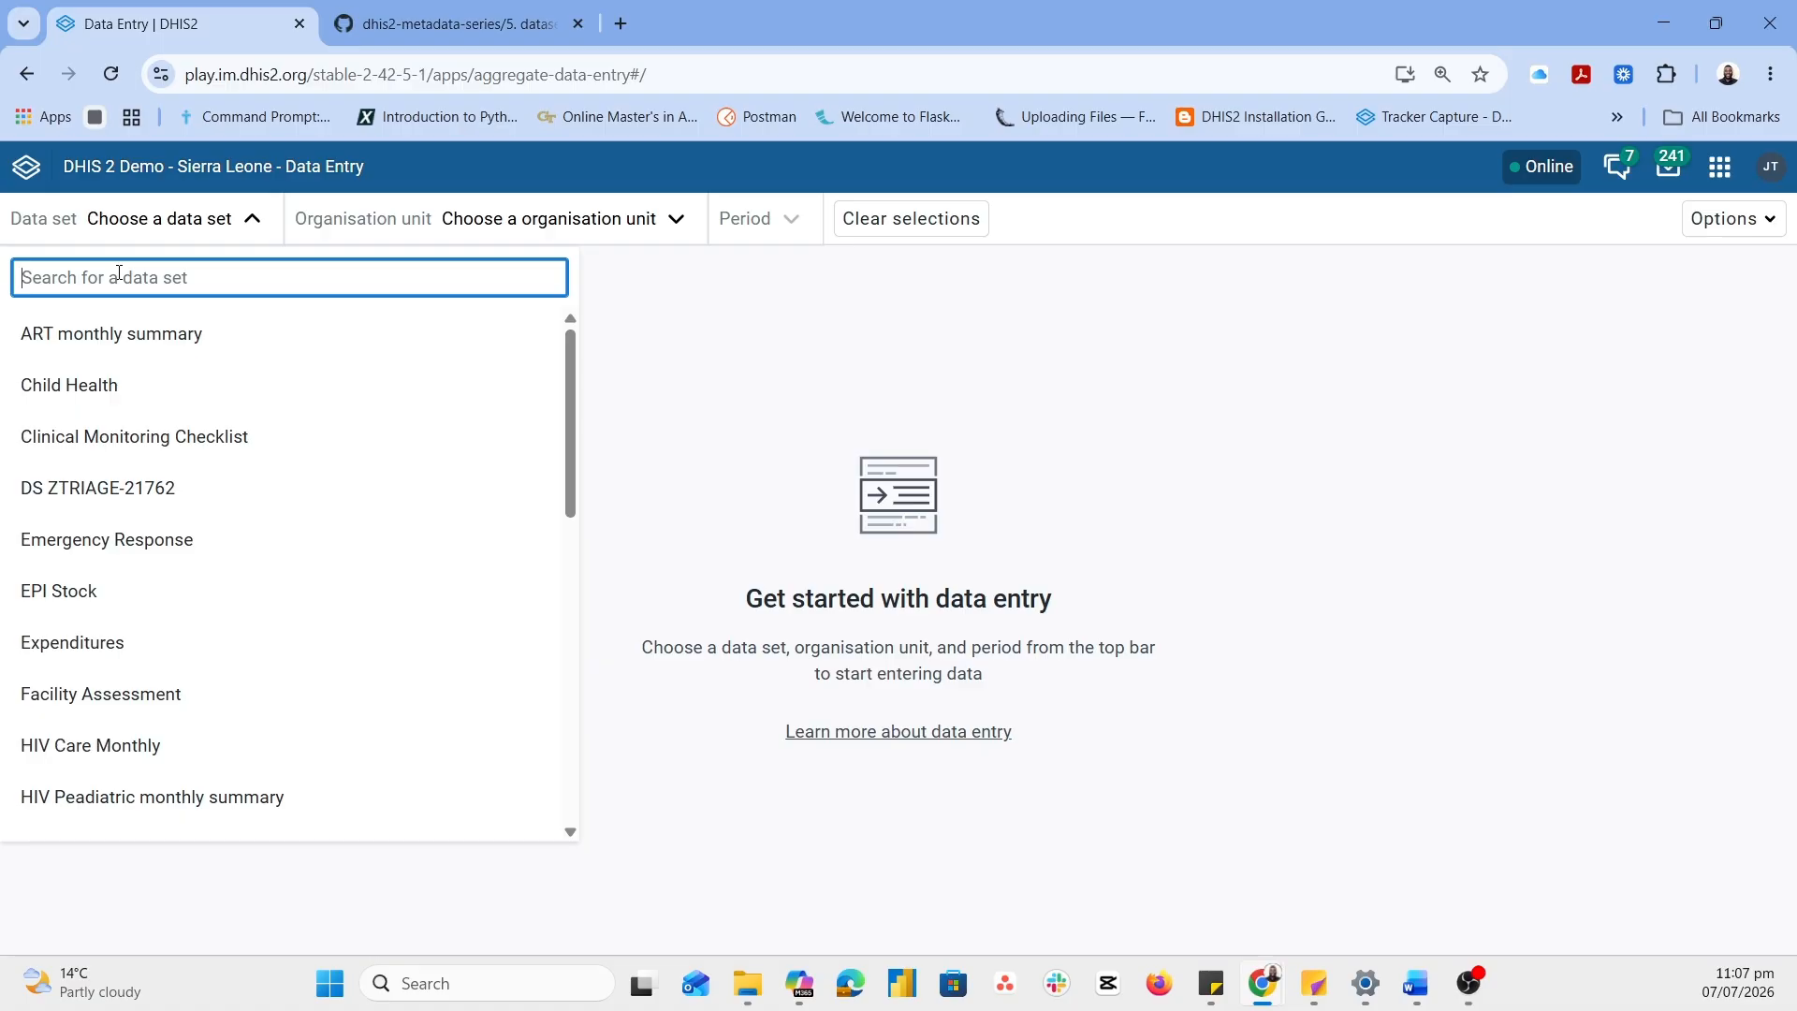
text(phy)
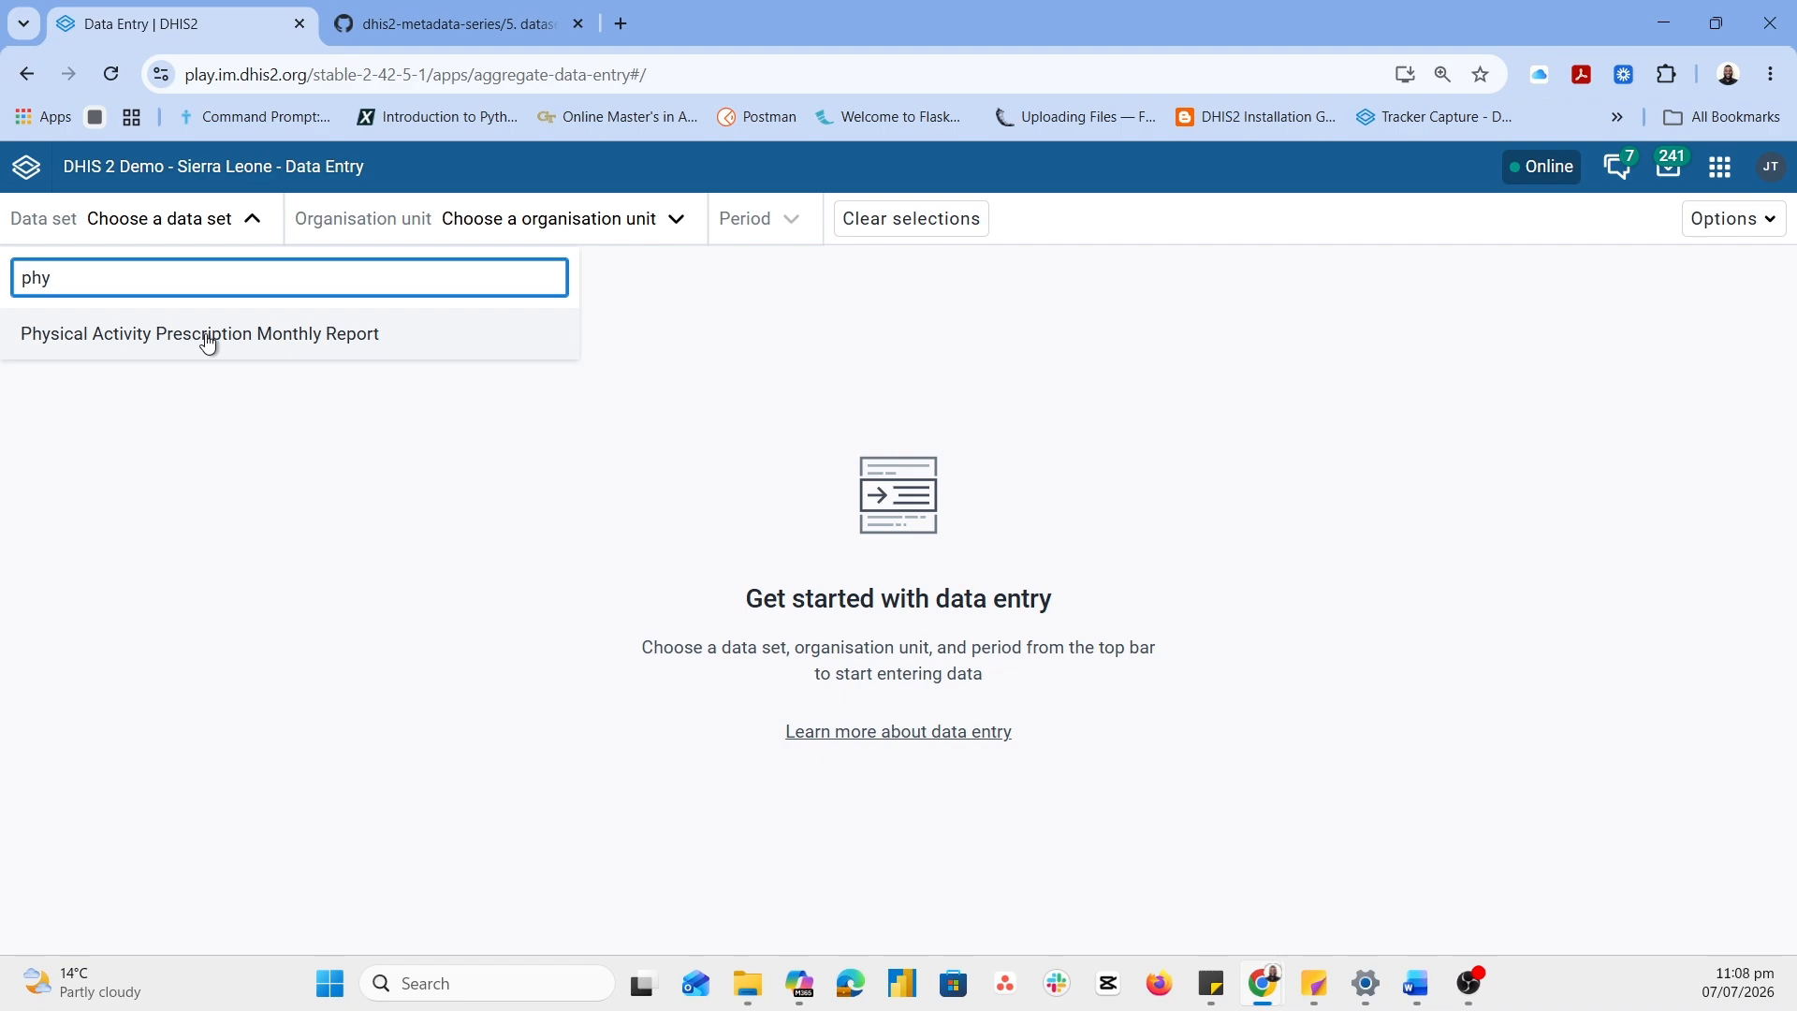
click(208, 339)
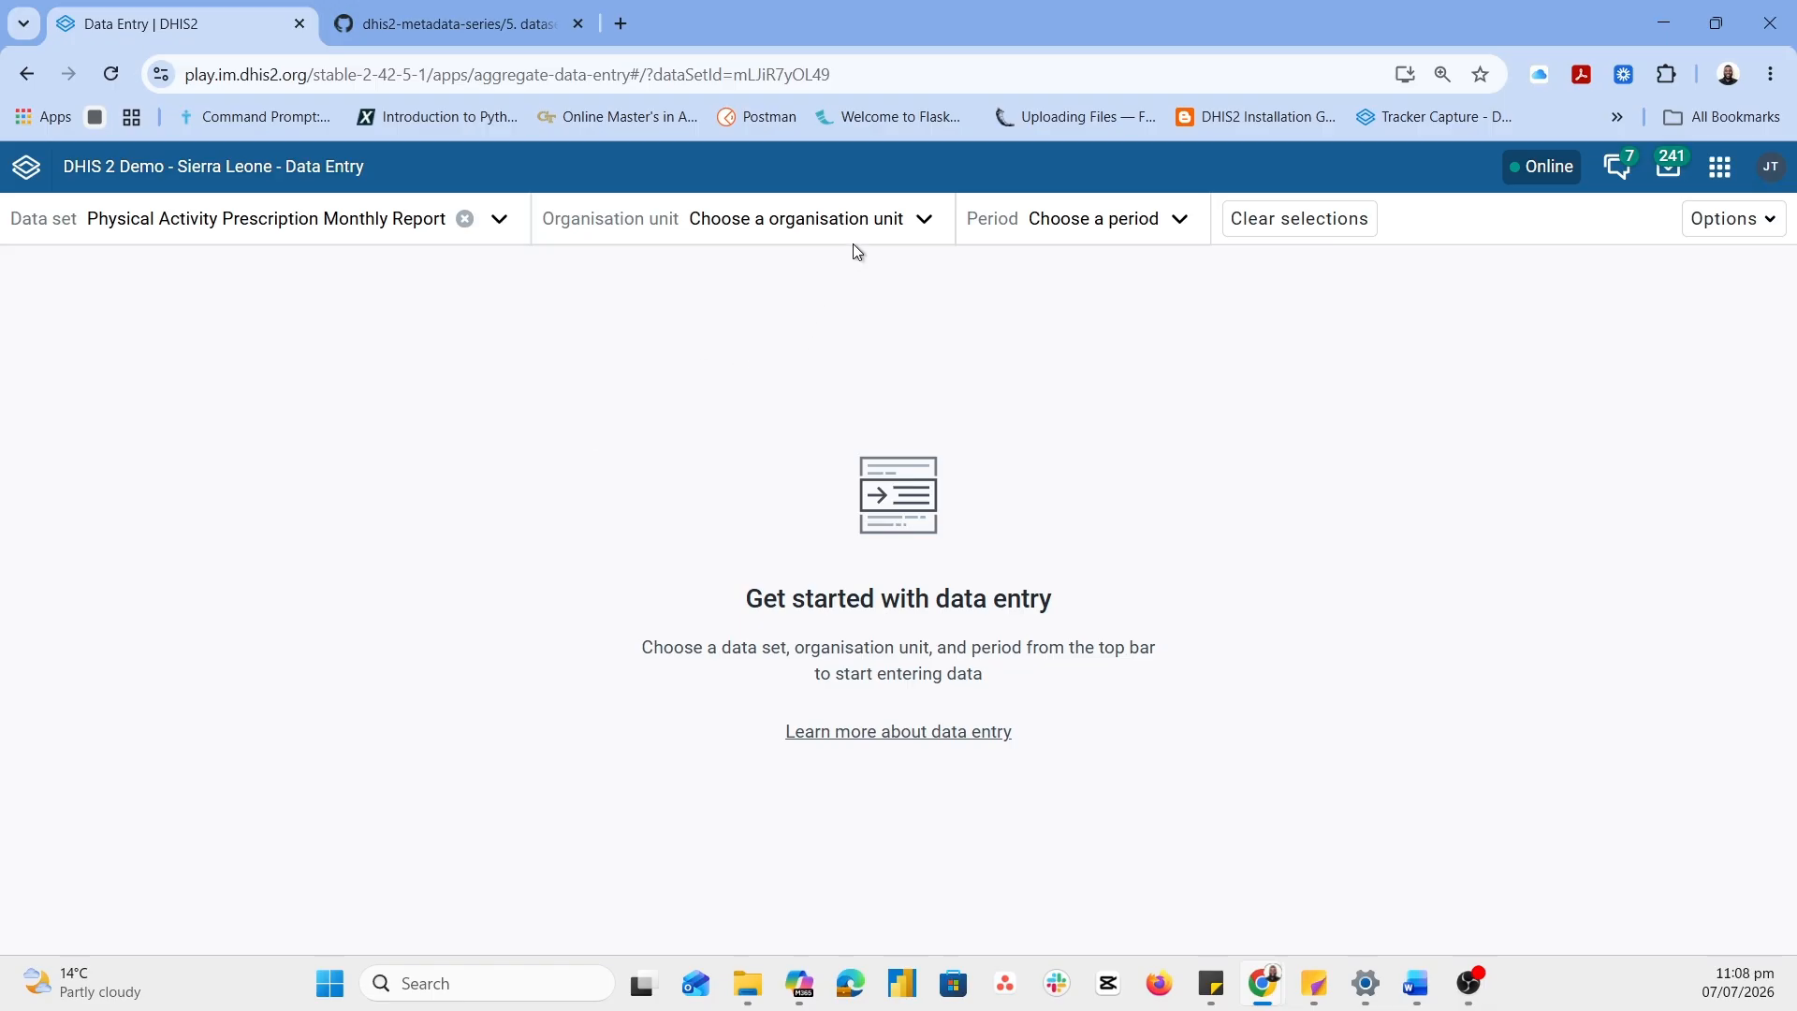
Choose Ngelehun CHC under Sierra Leone, Bo, Badjia as the organisation unit and 2026 June as the period
click(918, 241)
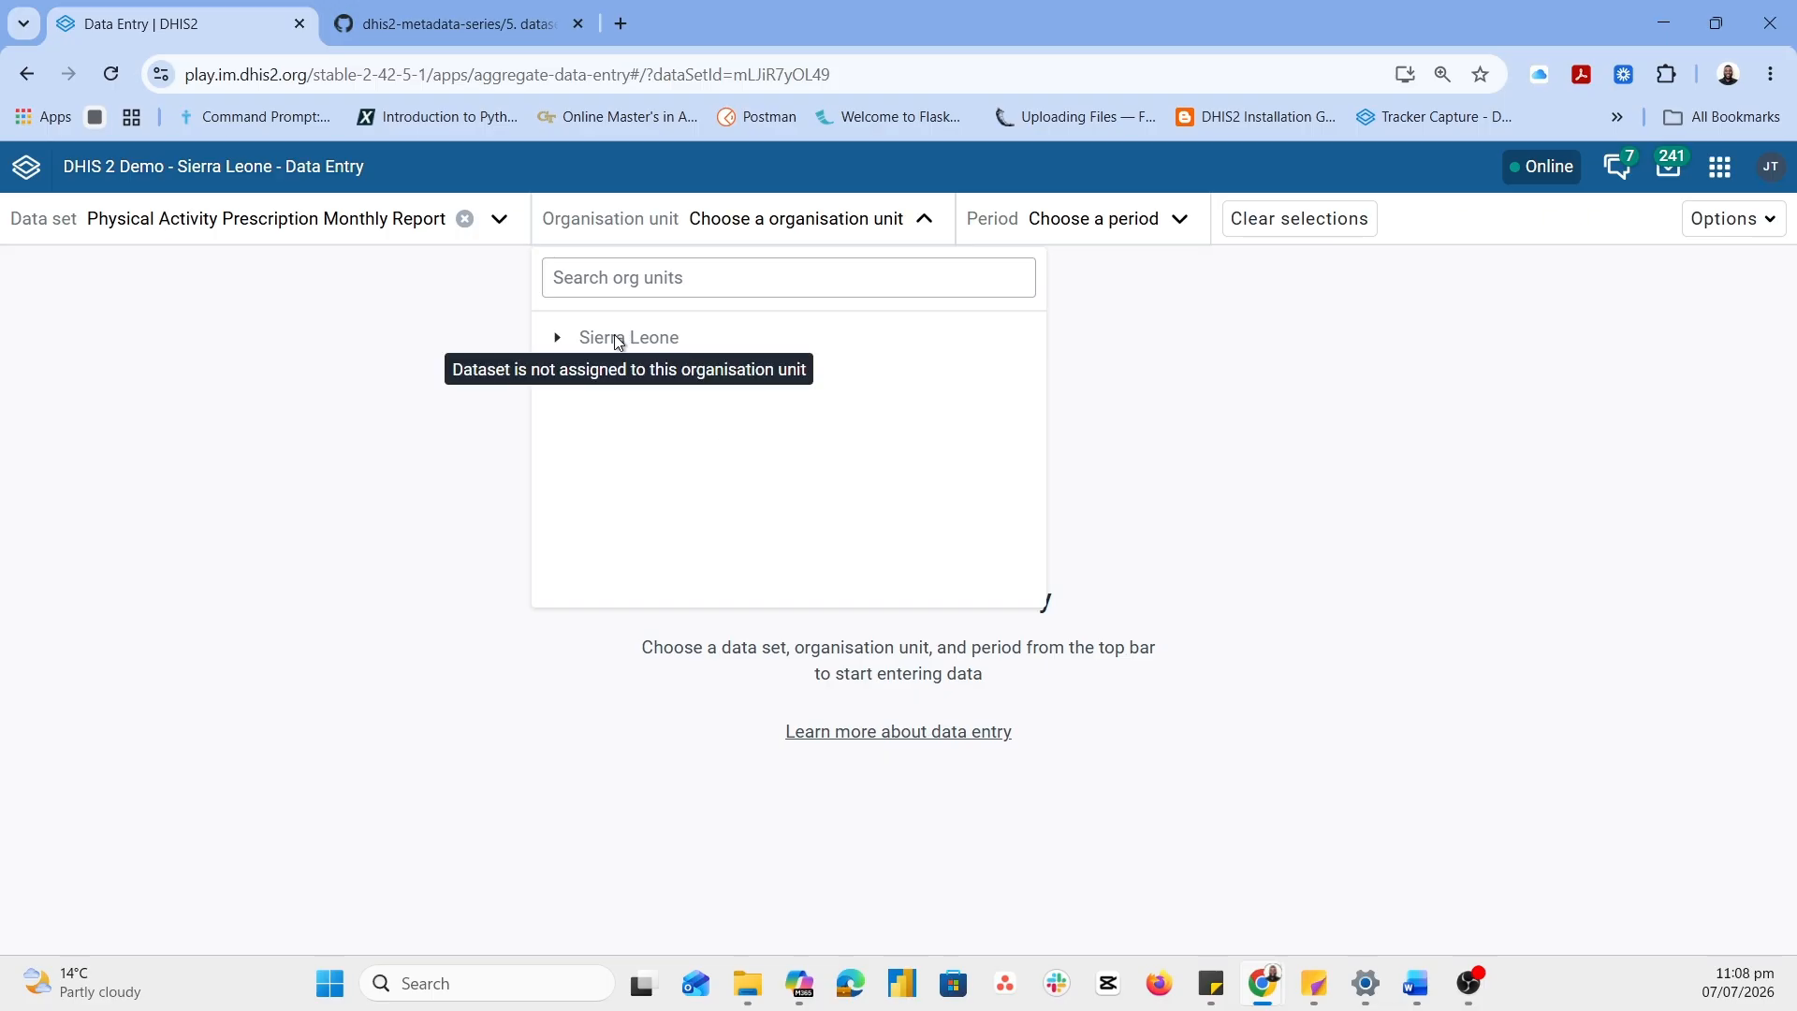
click(558, 339)
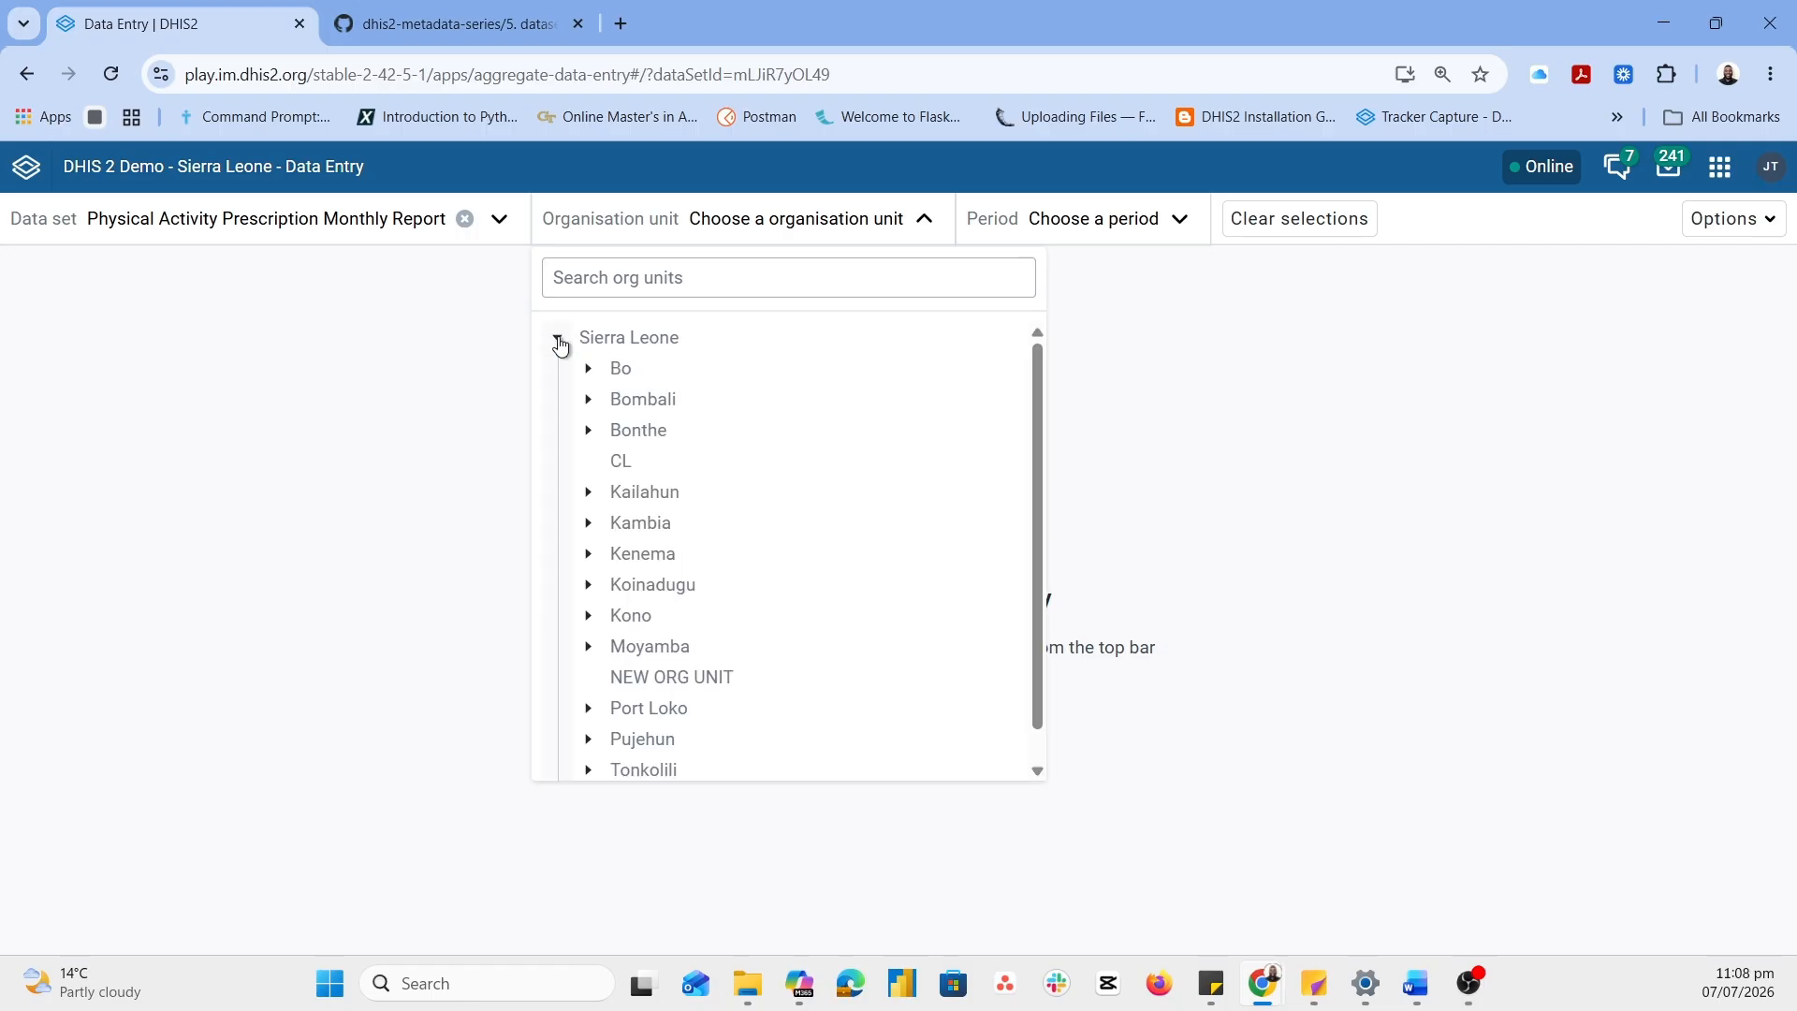
click(589, 372)
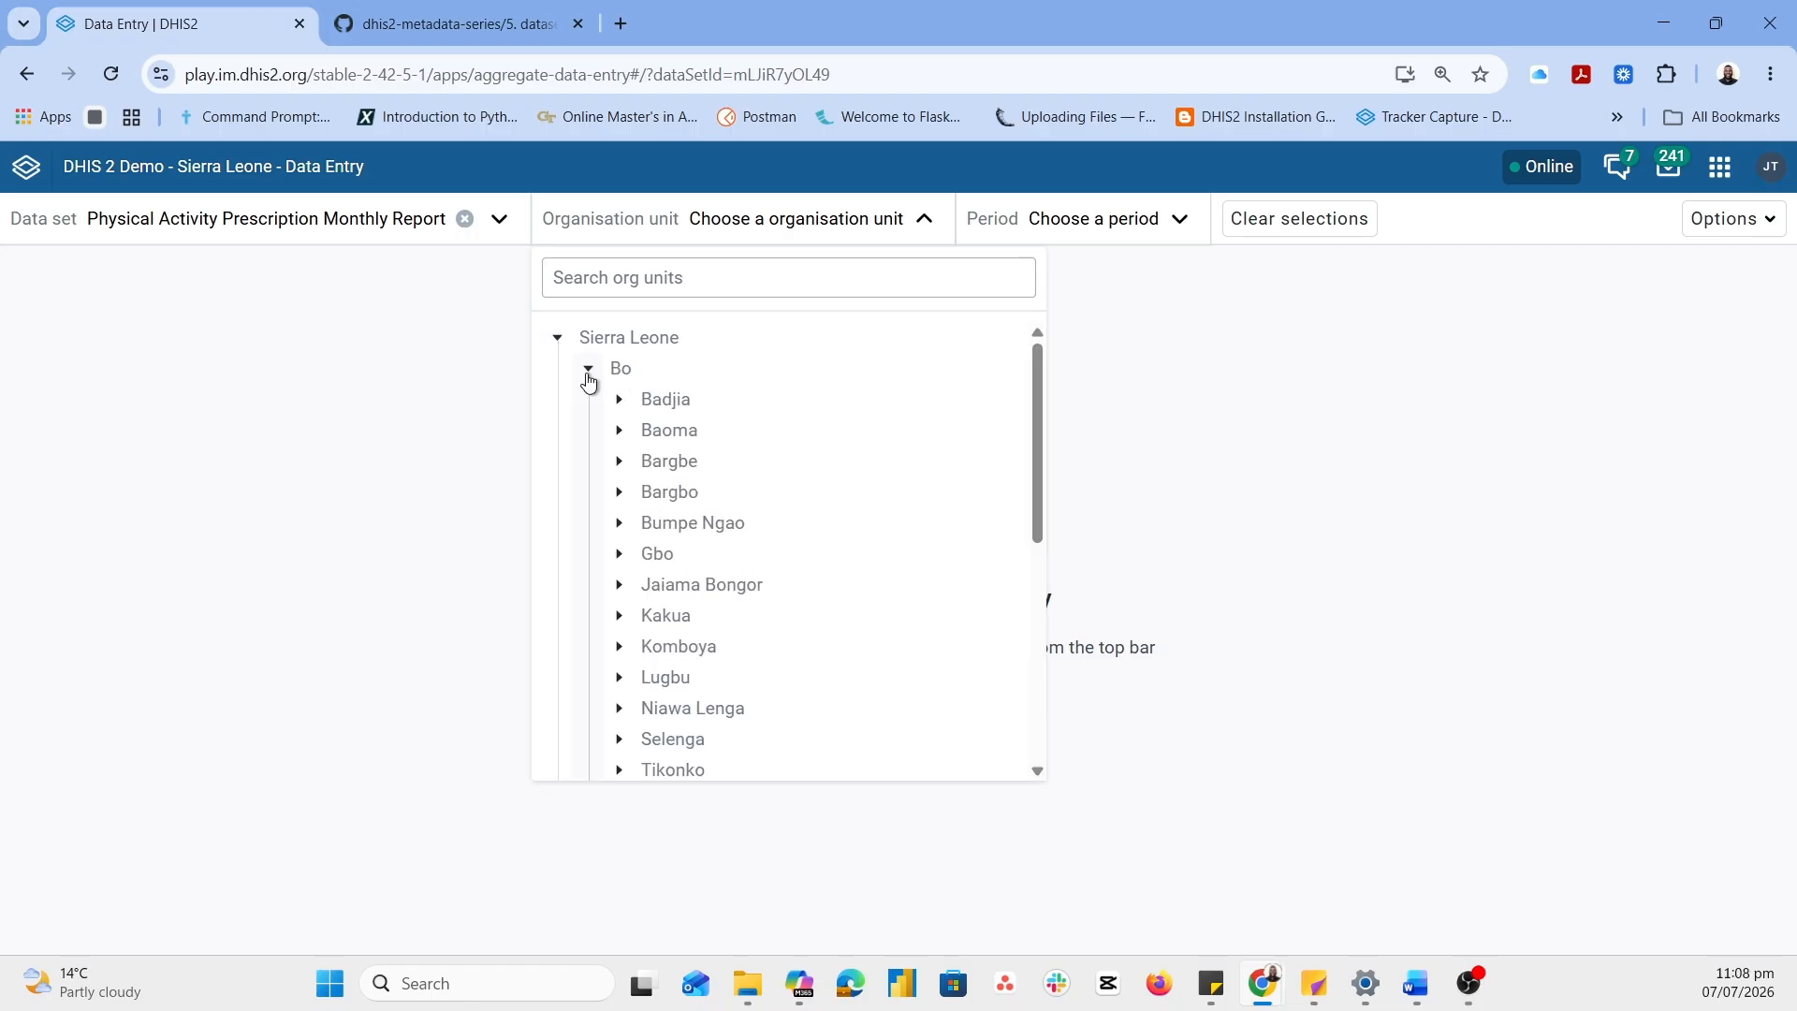
click(621, 403)
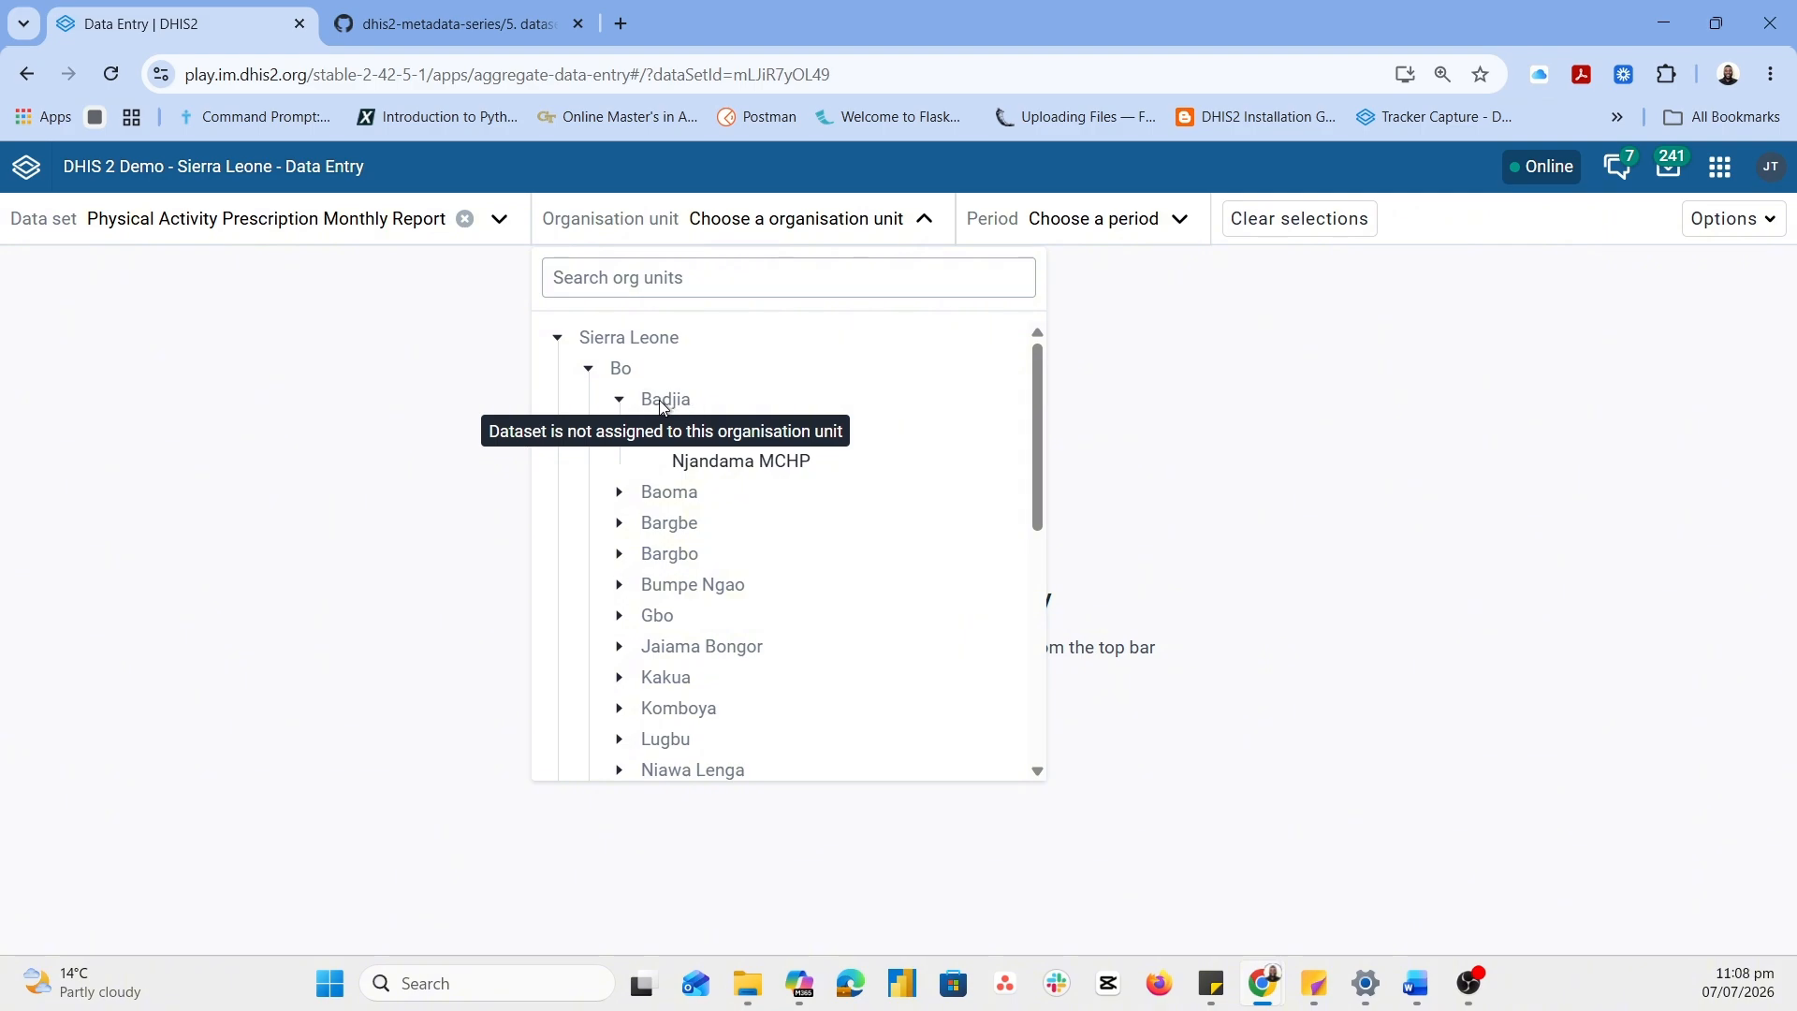
click(711, 433)
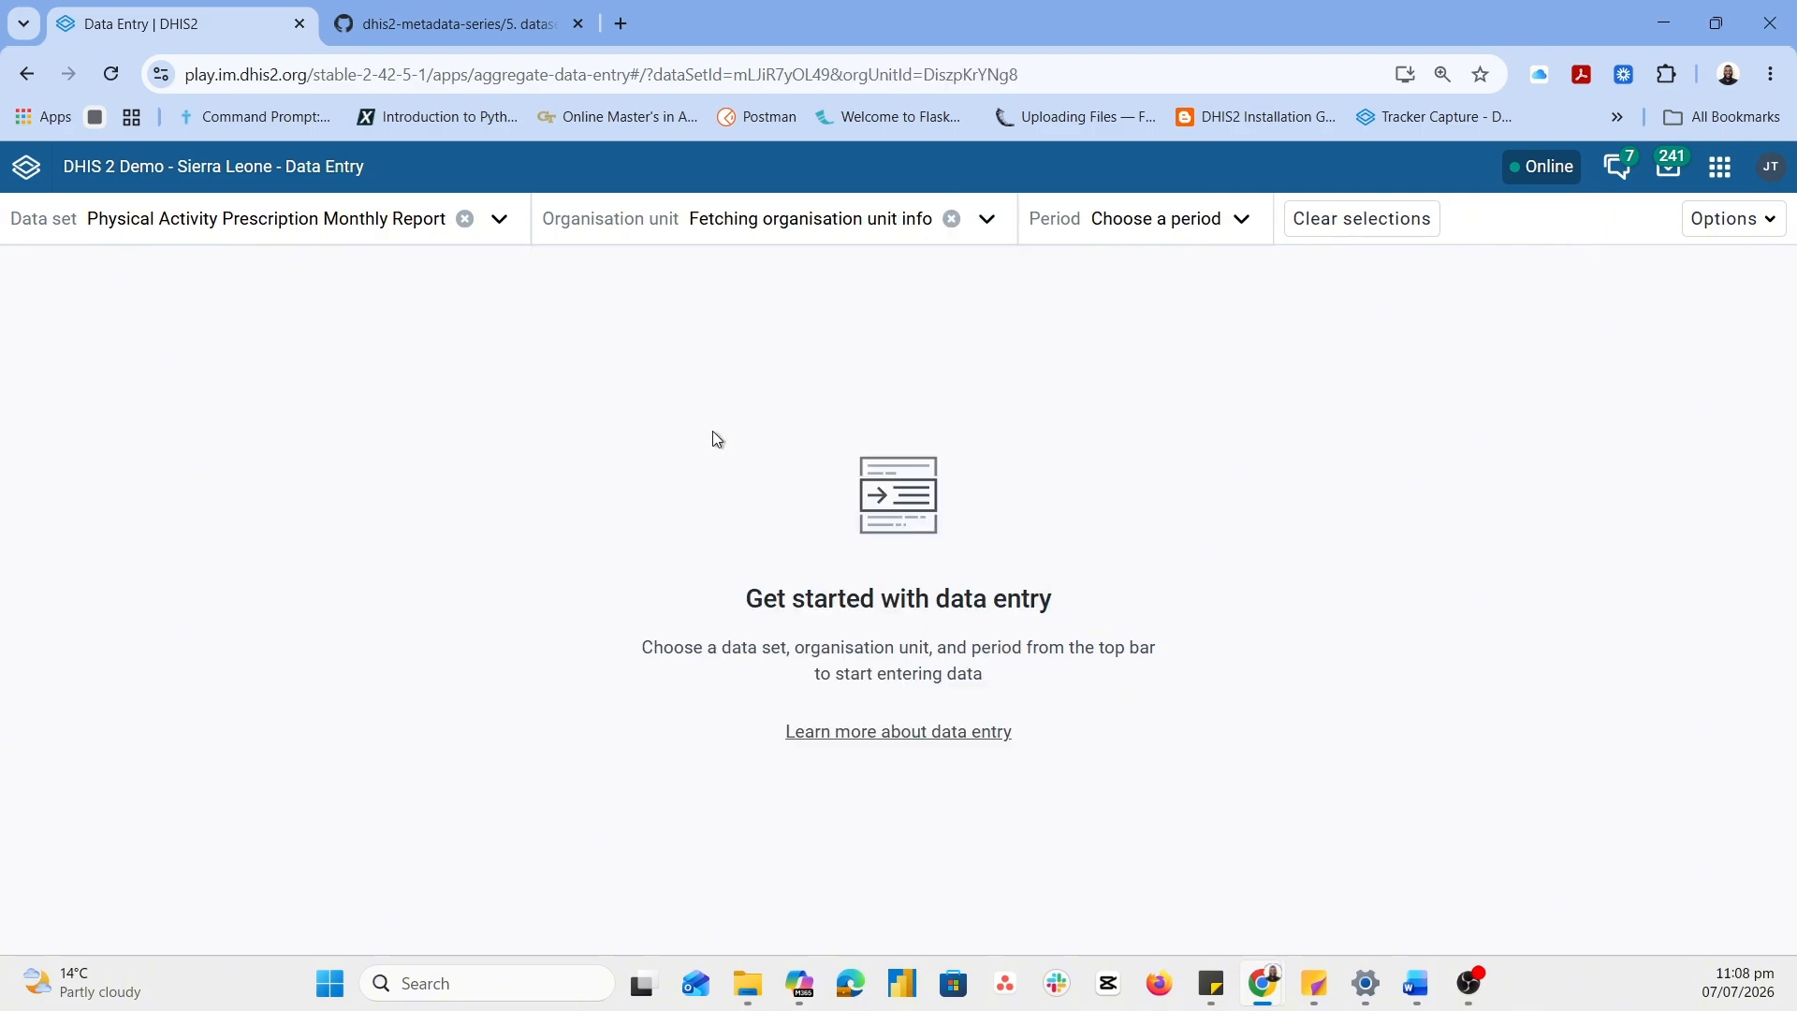
click(1039, 234)
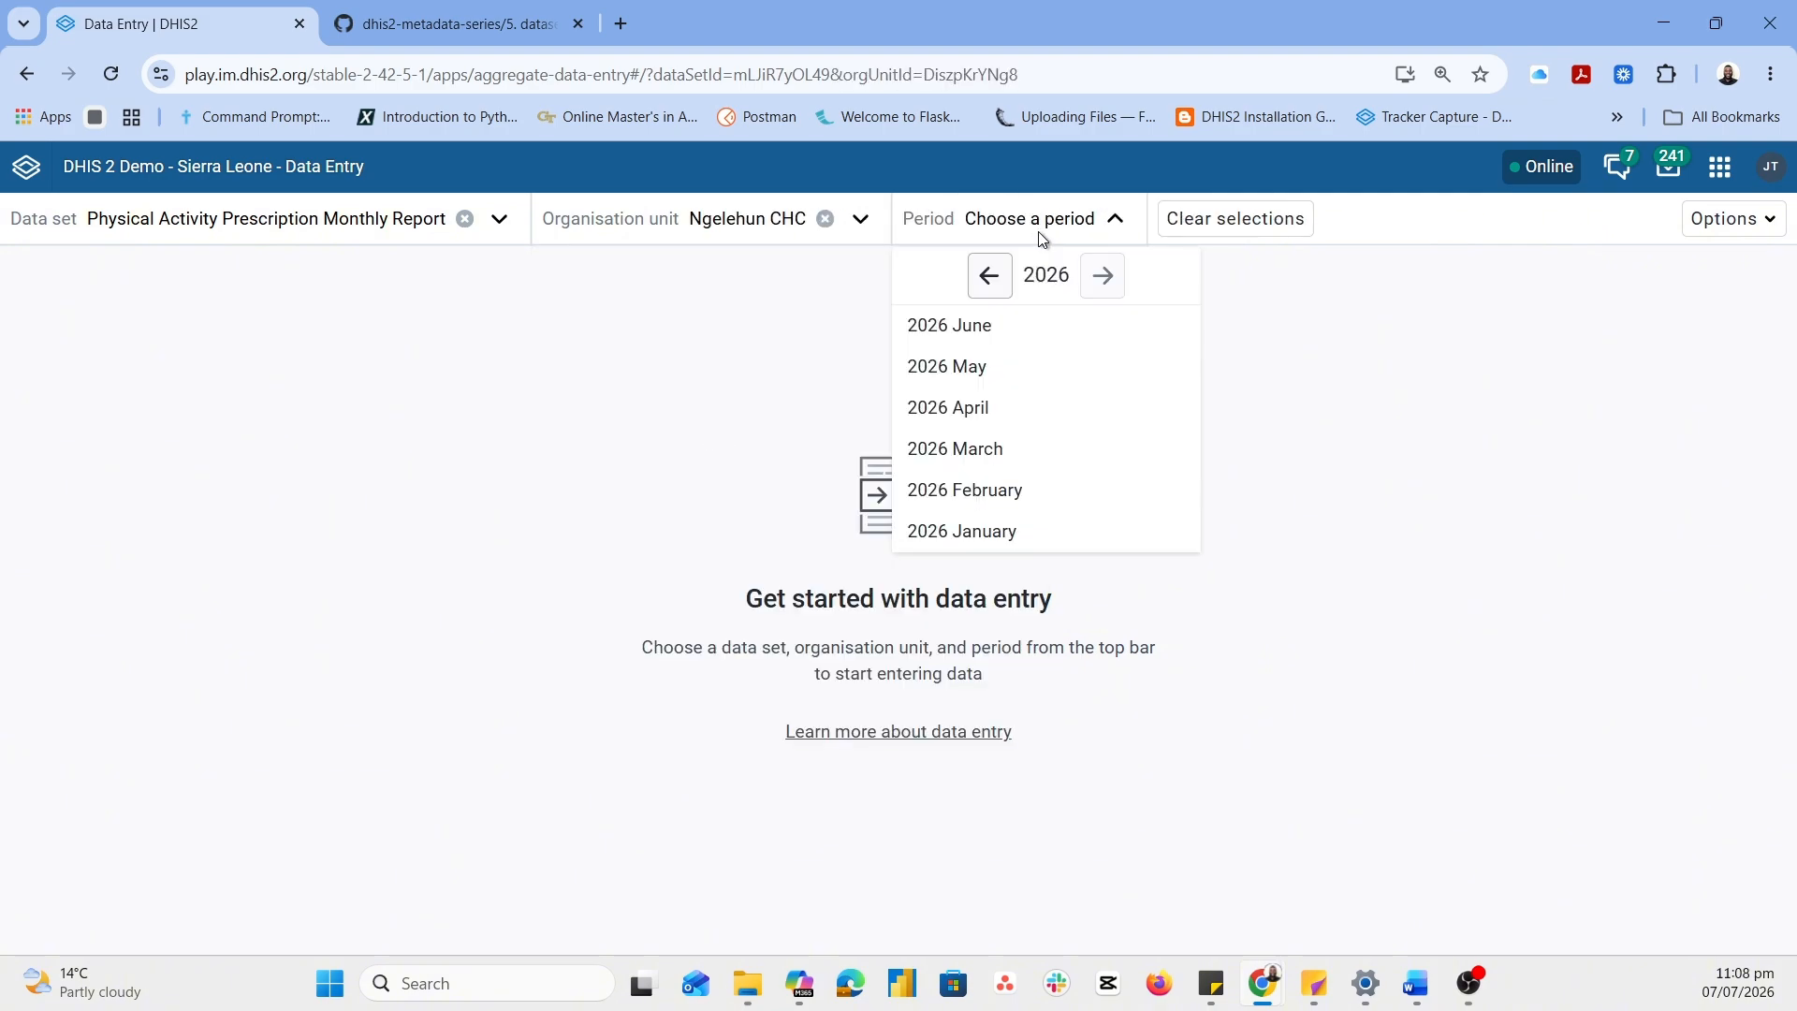
click(931, 337)
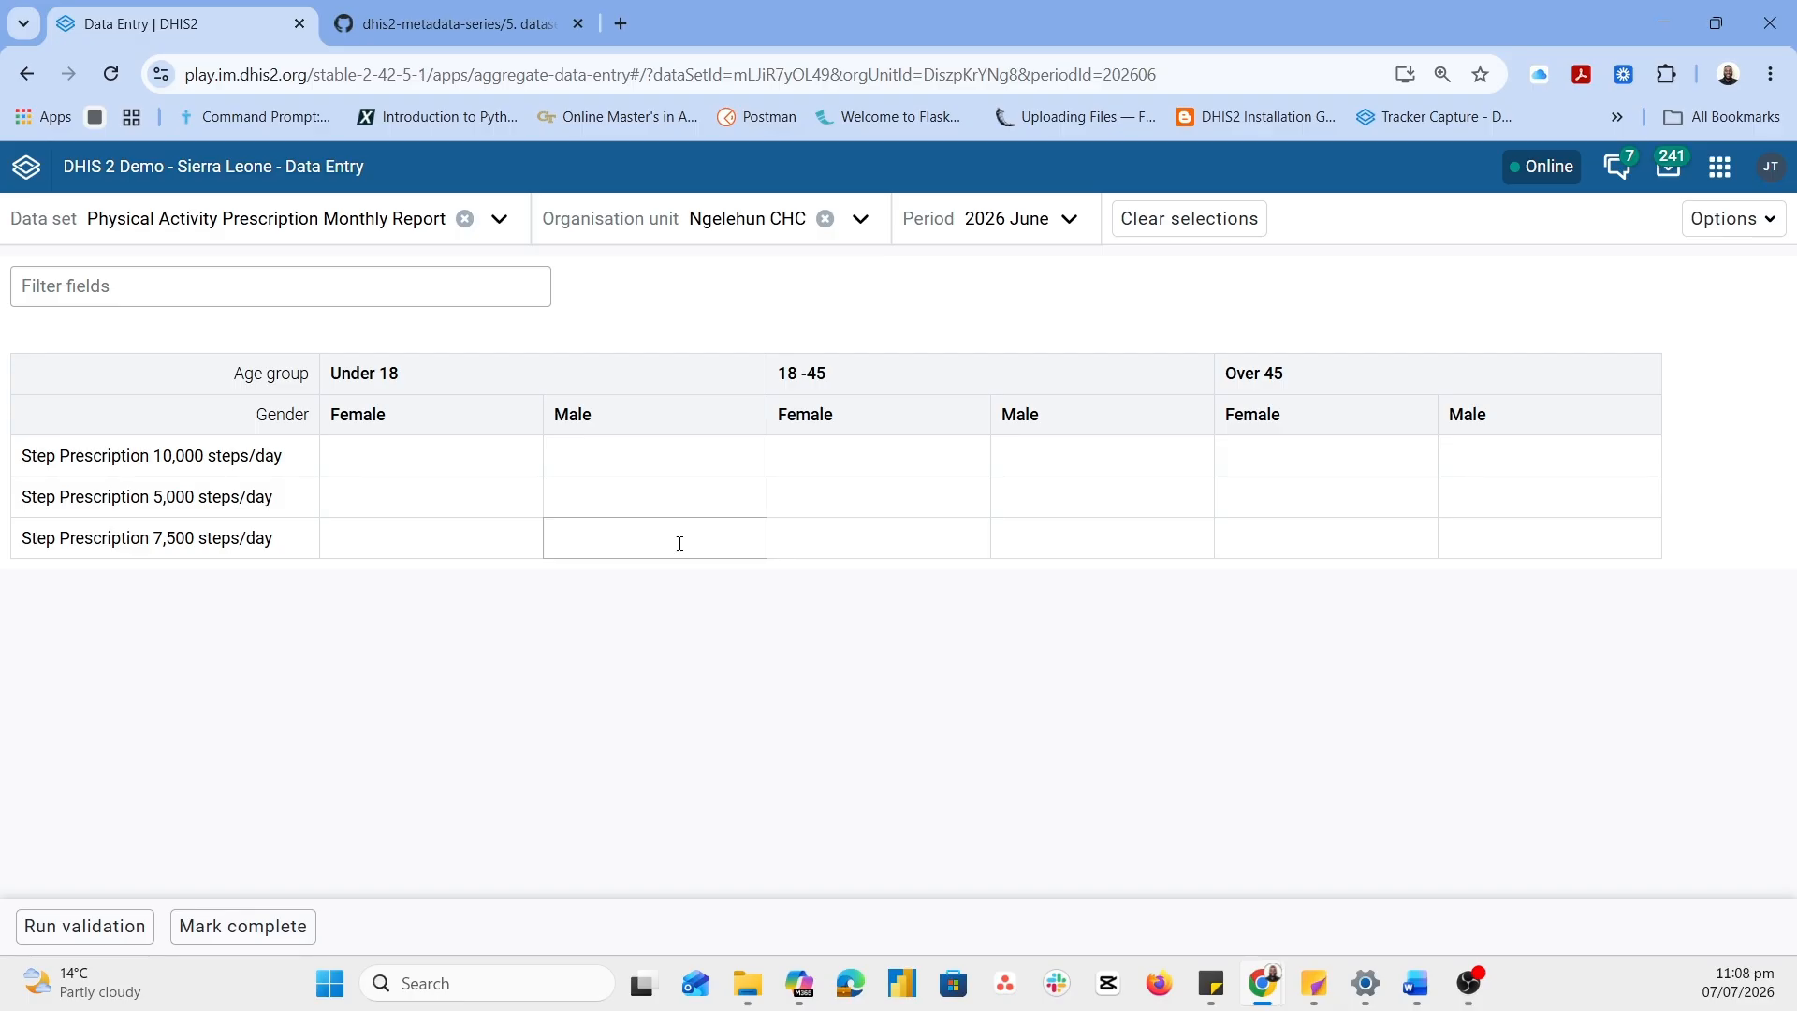
Try to enter 2 for Step Prescription 10,000 steps/day in the Under 18, Female cell
click(429, 468)
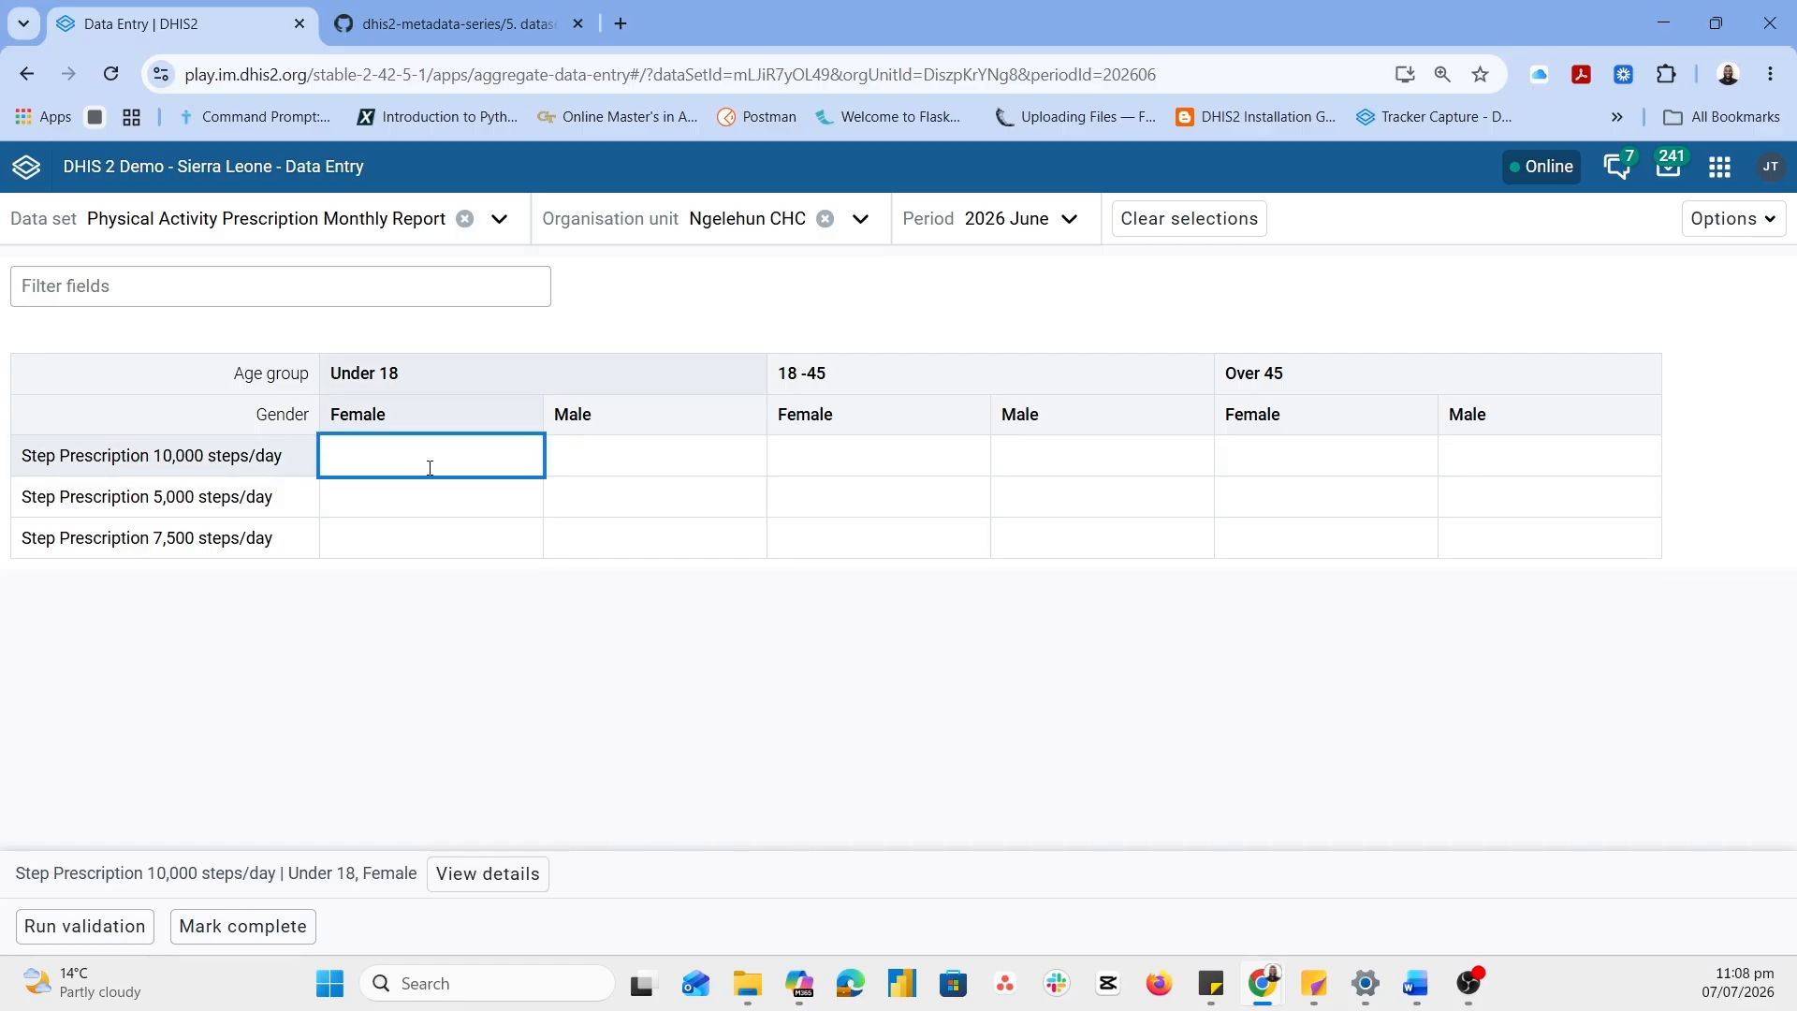
text(2)
key(Tab)
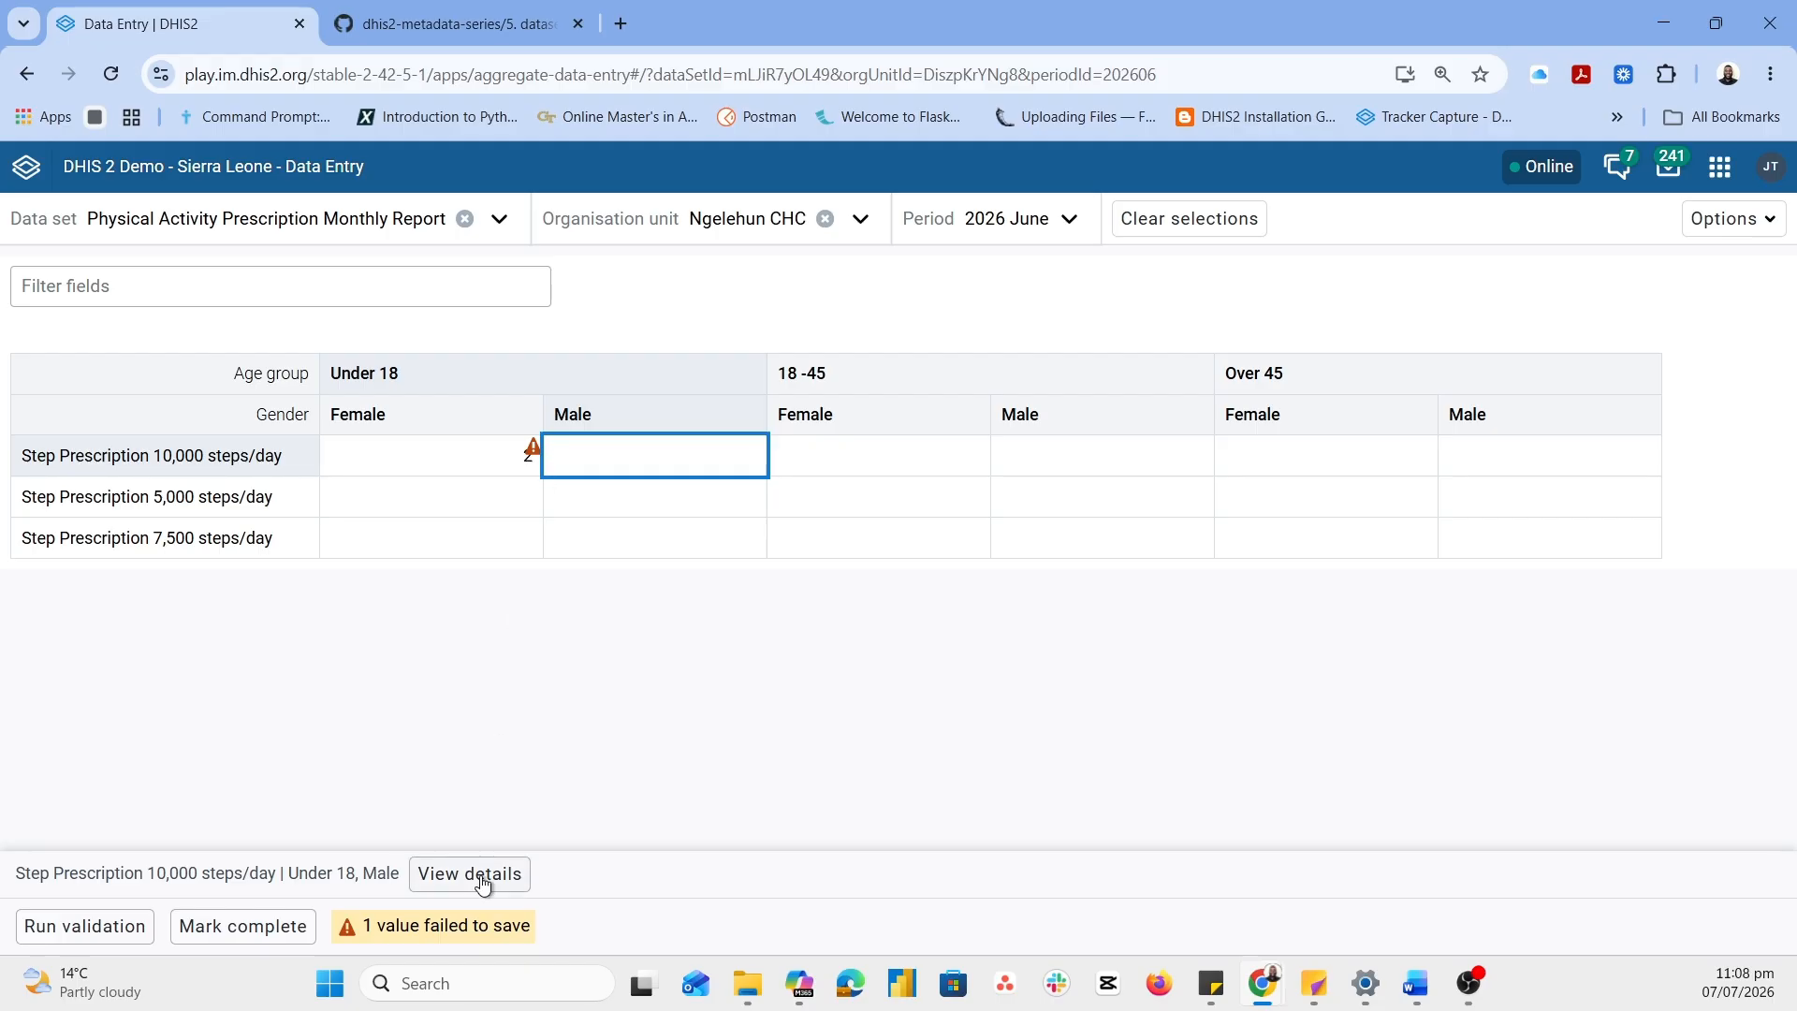
Read the save error on the Under 18, Female cell of Step Prescription 10,000 steps/day and clear the cell's value
mouse_move(530, 463)
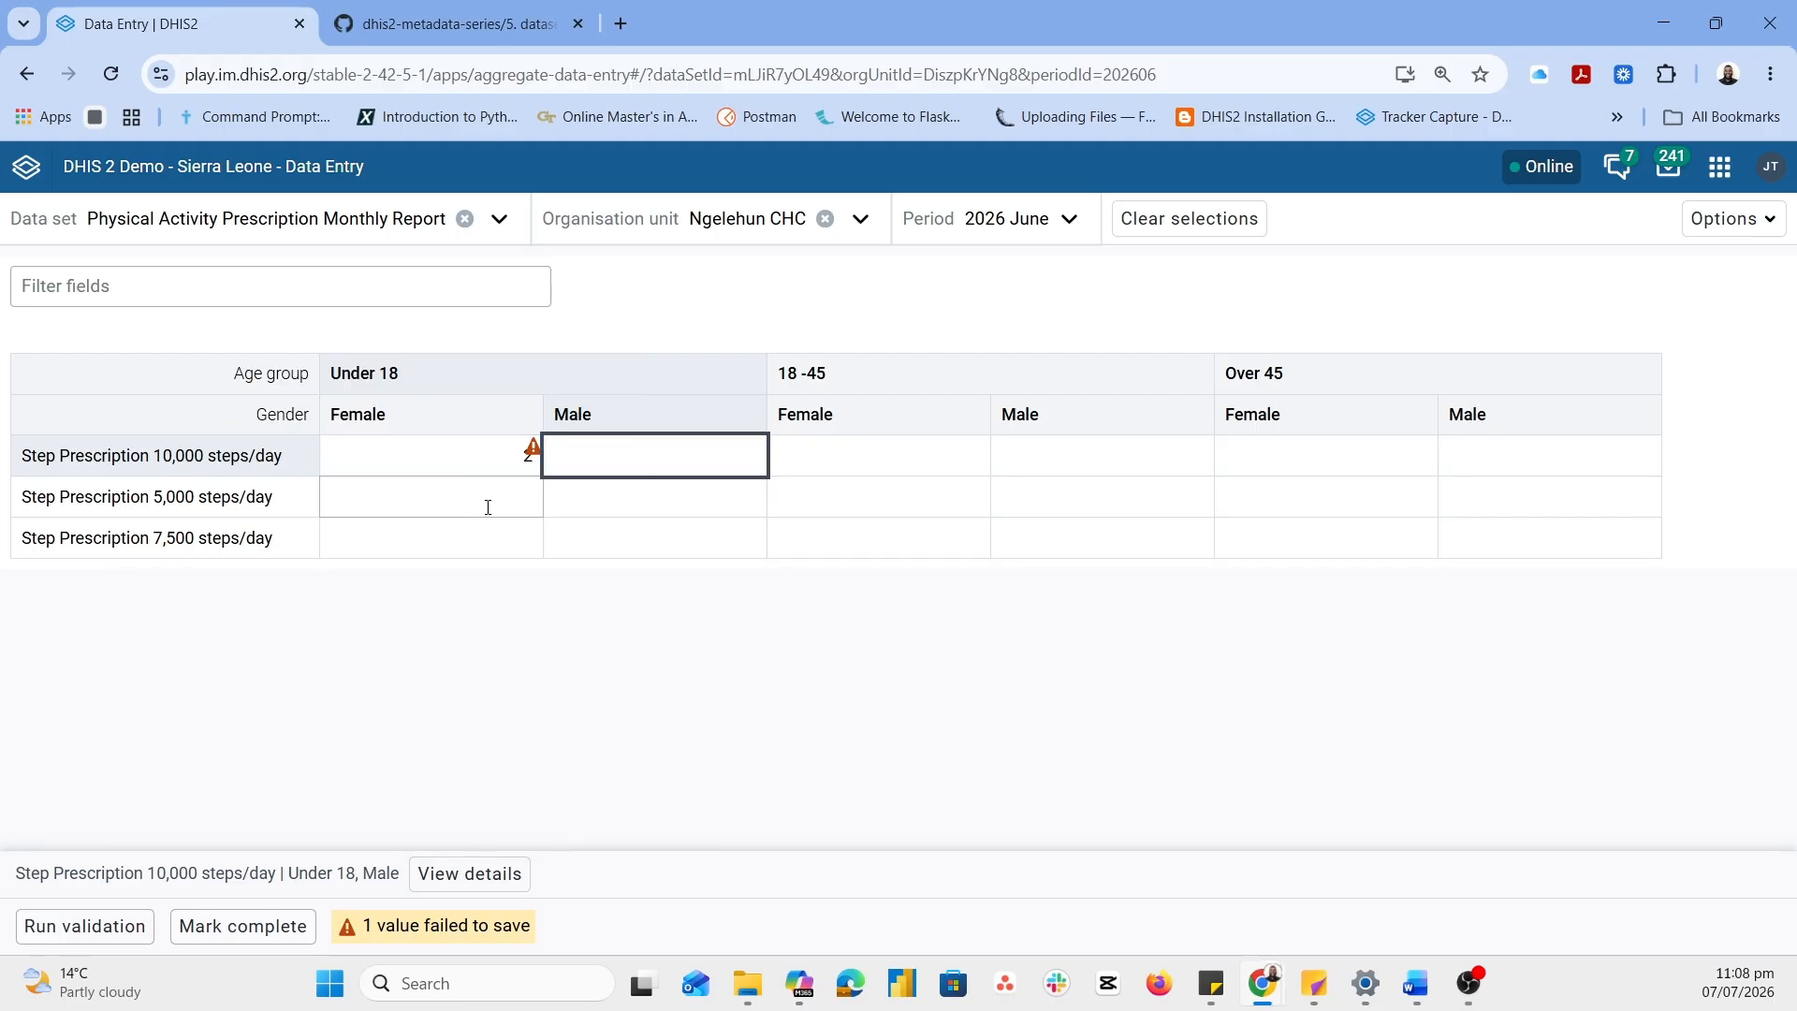
click(514, 458)
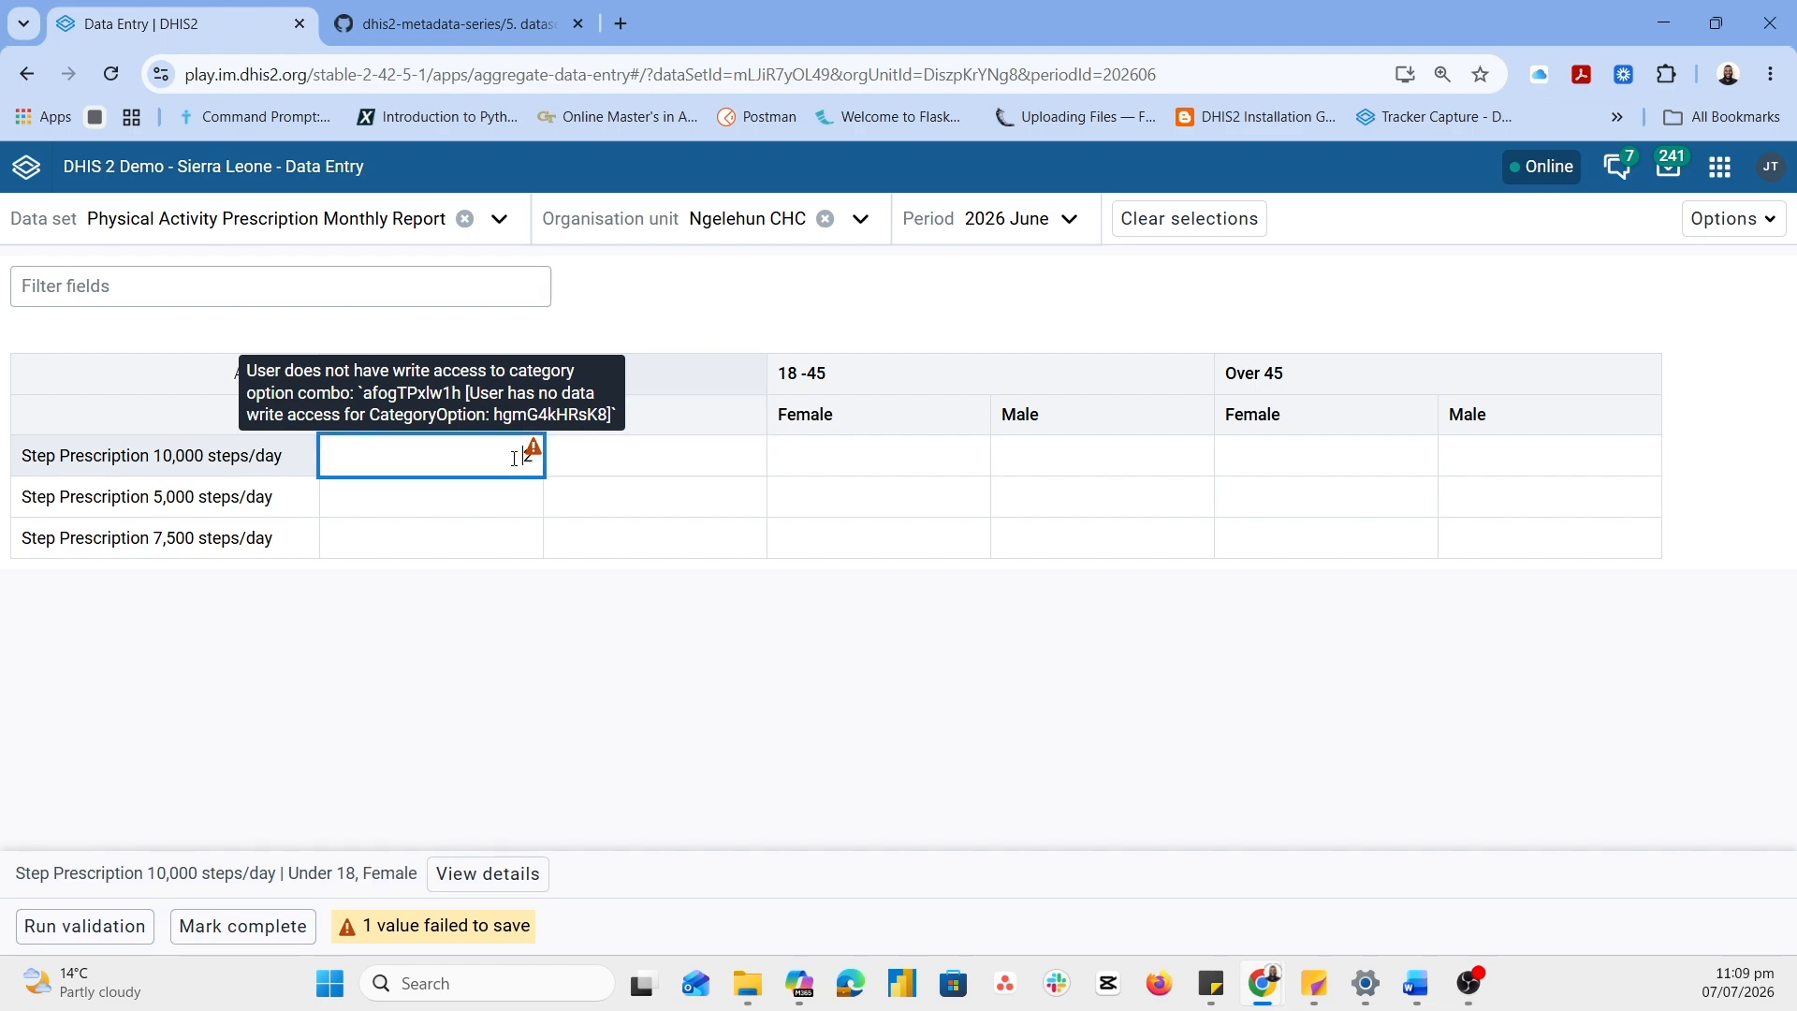
drag(515, 457, 549, 470)
Open the Maintenance app and list the category combinations
click(1726, 176)
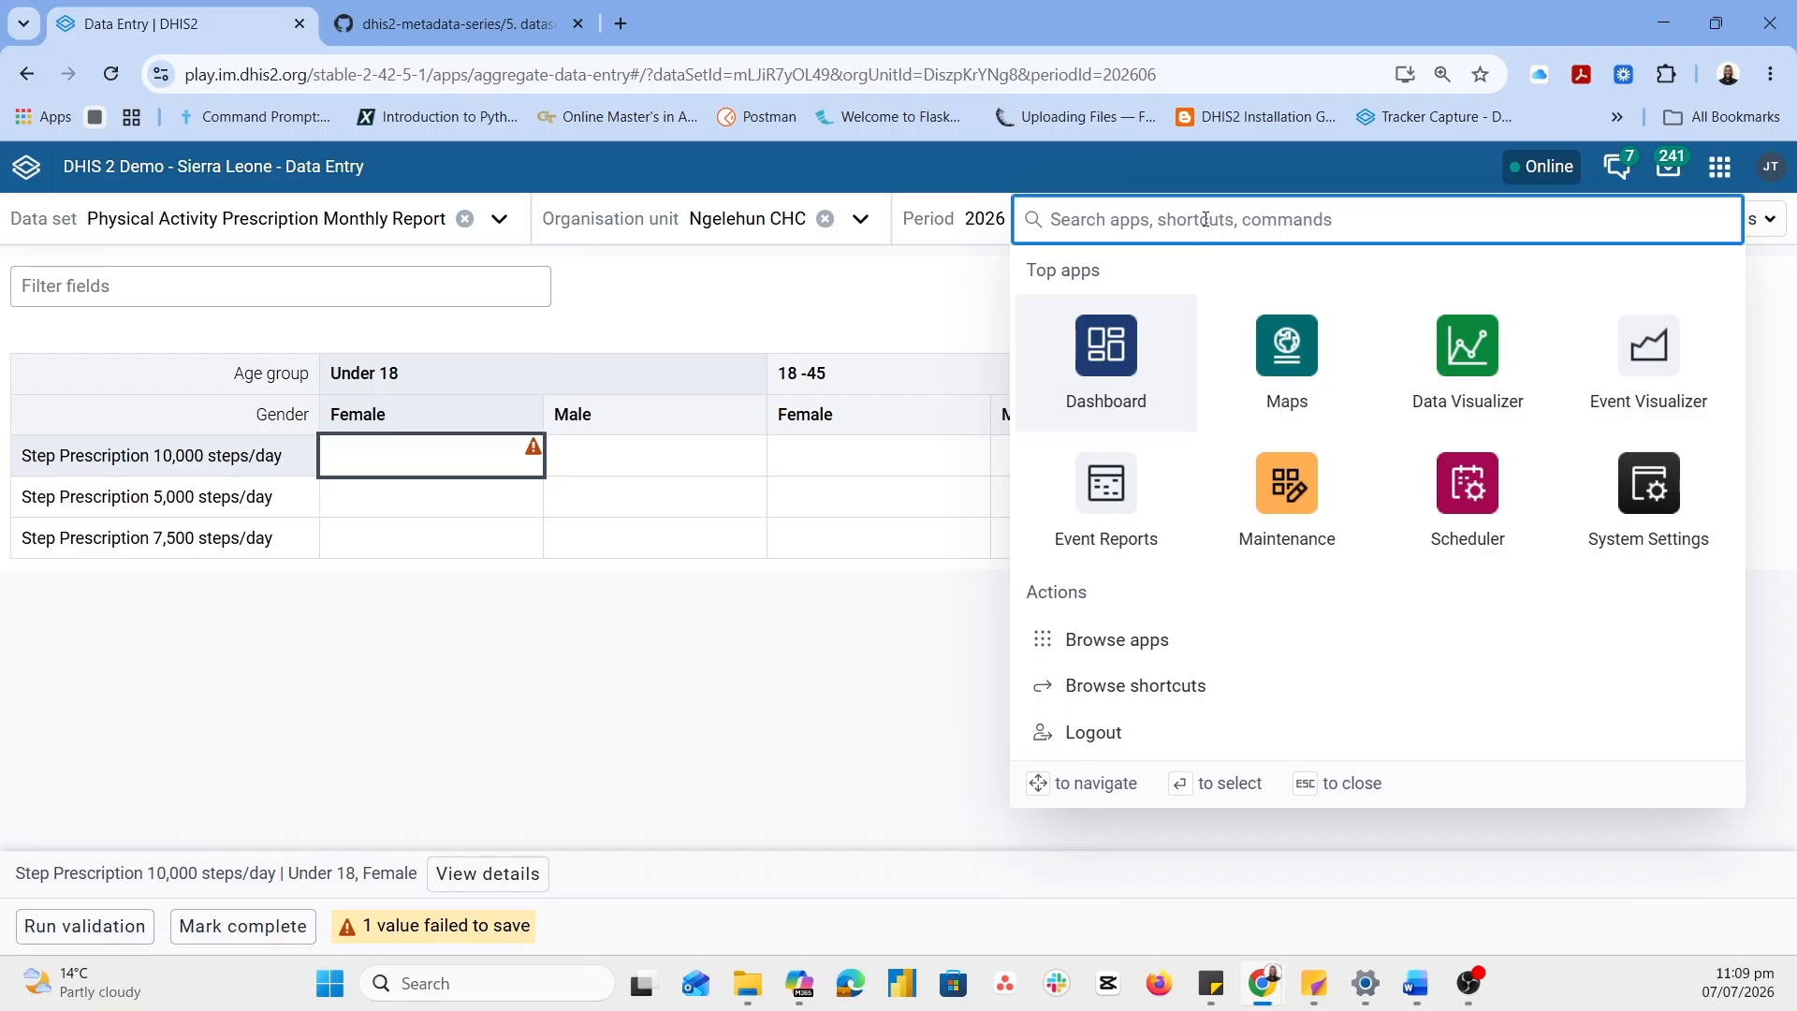
click(1275, 521)
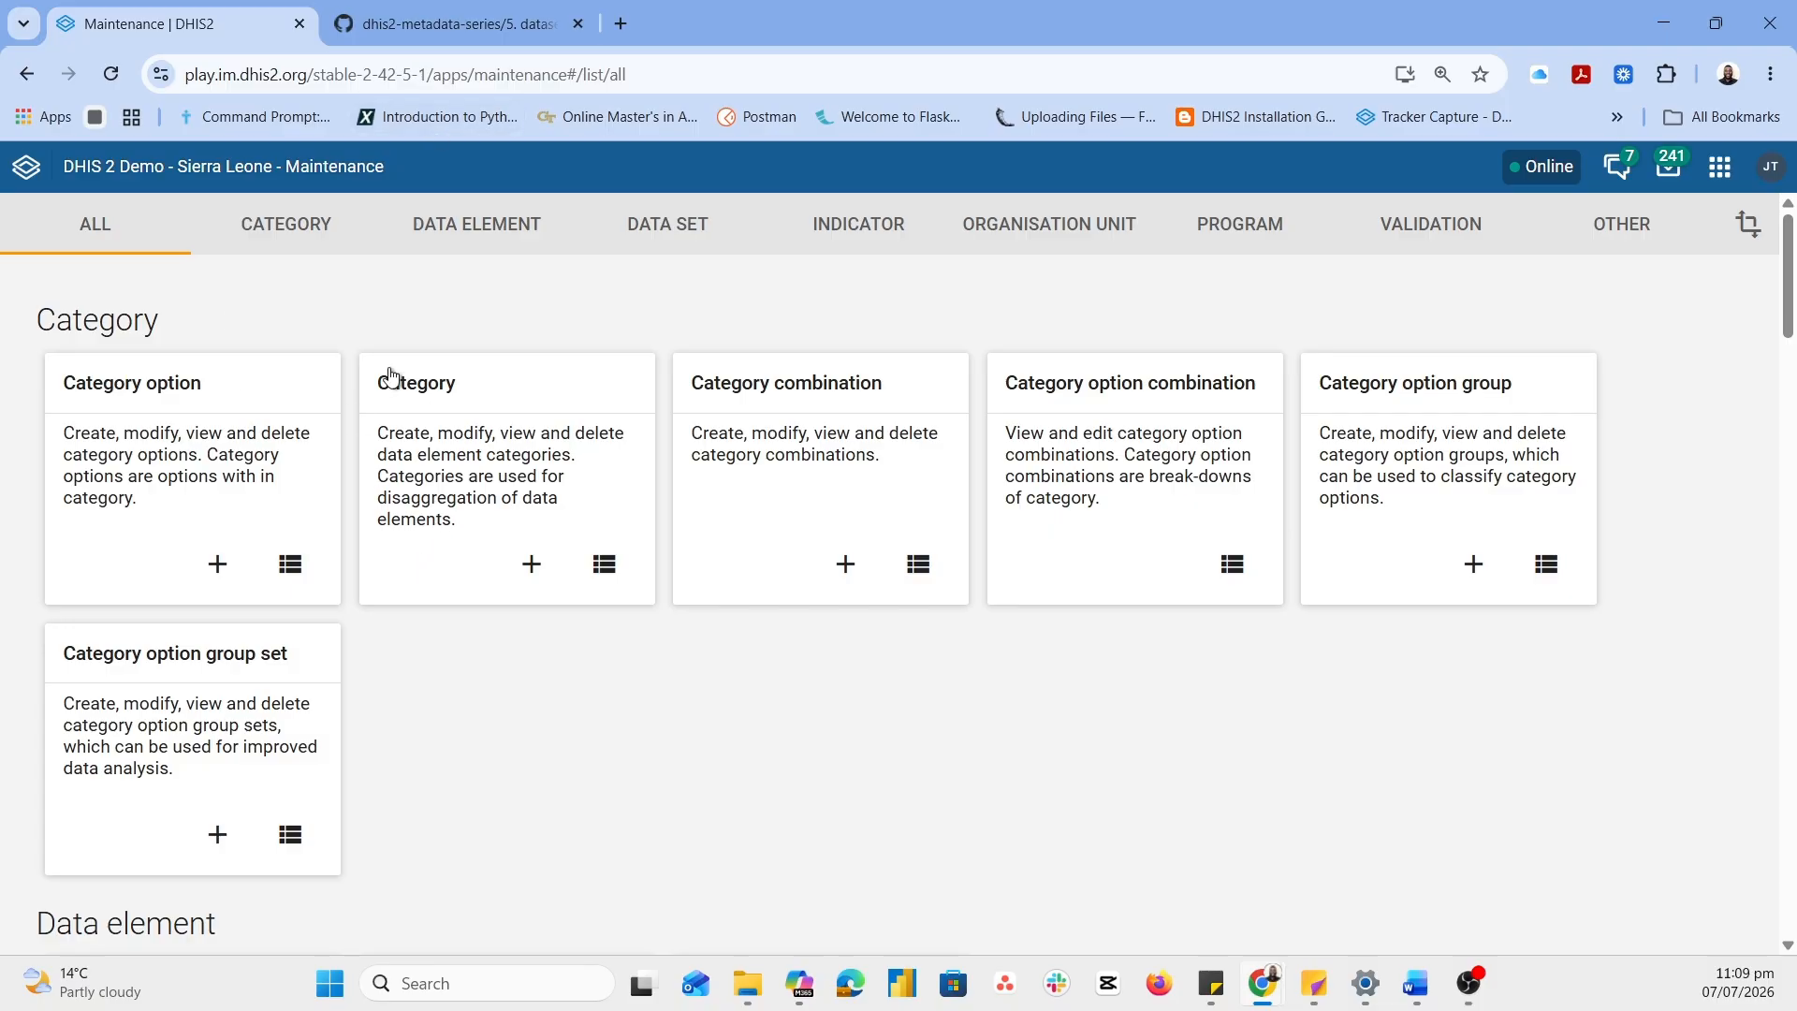
click(301, 236)
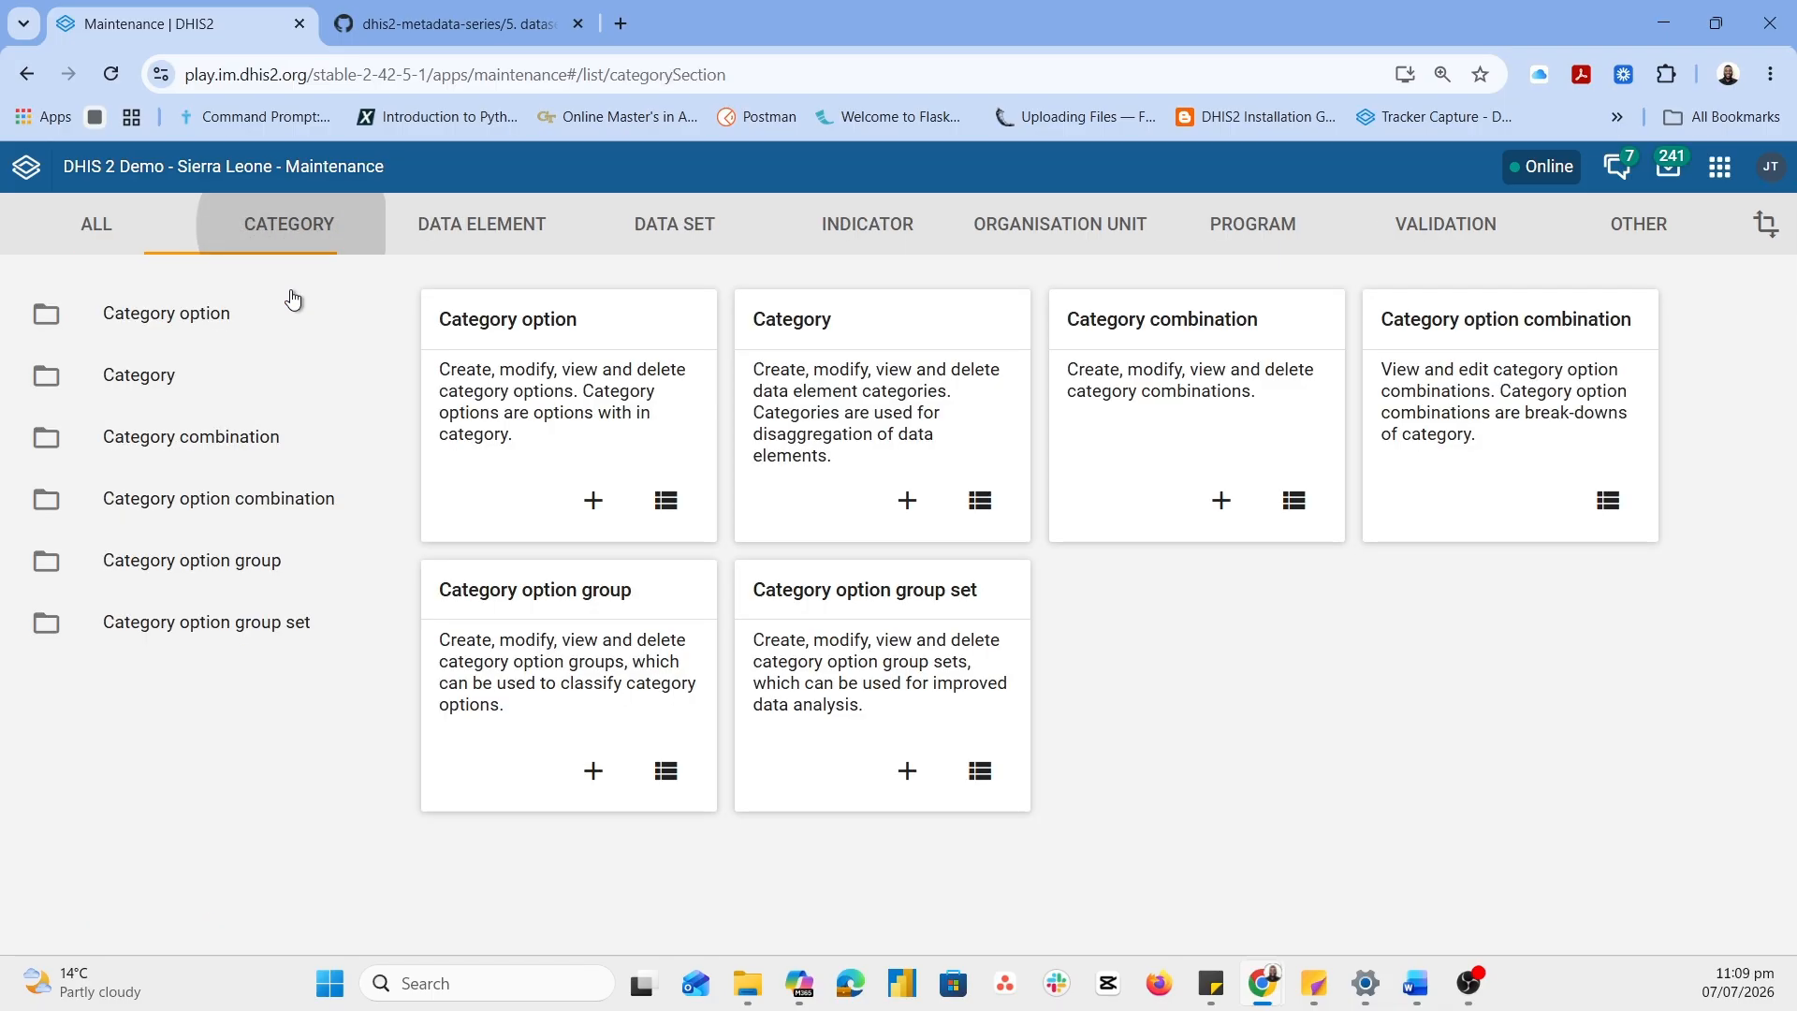
click(162, 450)
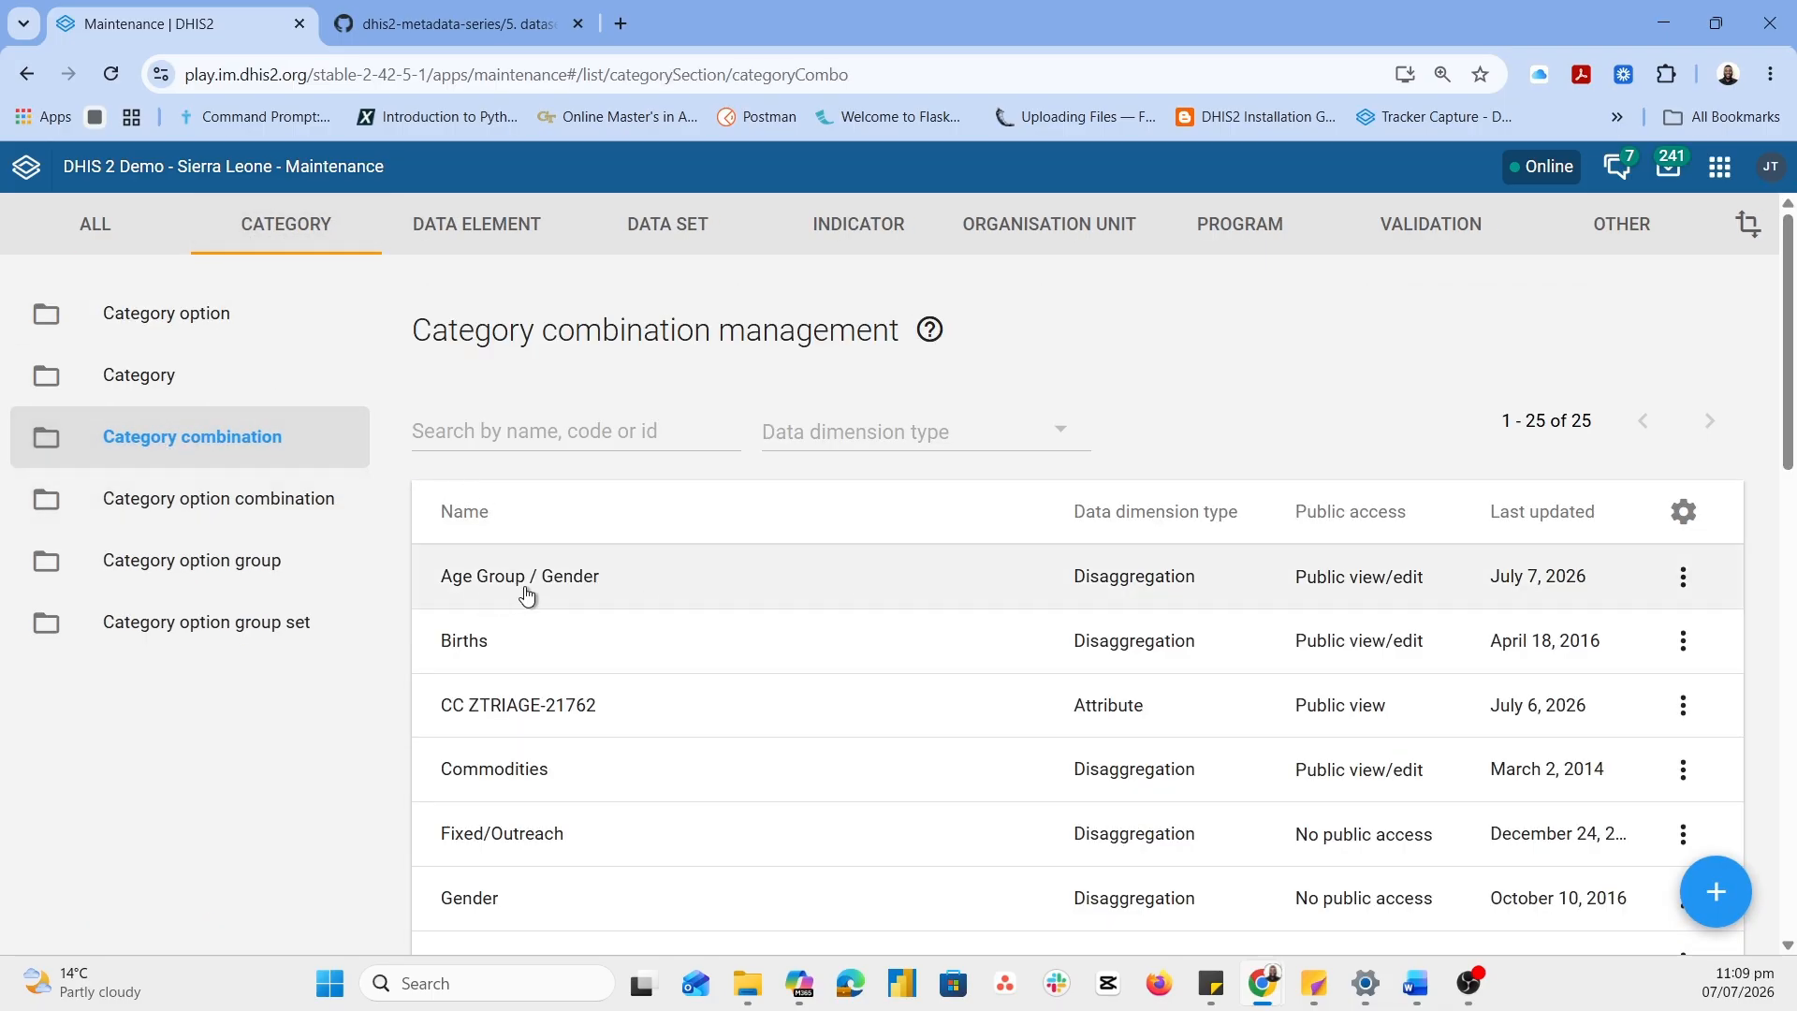
Check the public access options in the sharing settings of the Age Group / Gender category combination
click(1683, 576)
click(1469, 701)
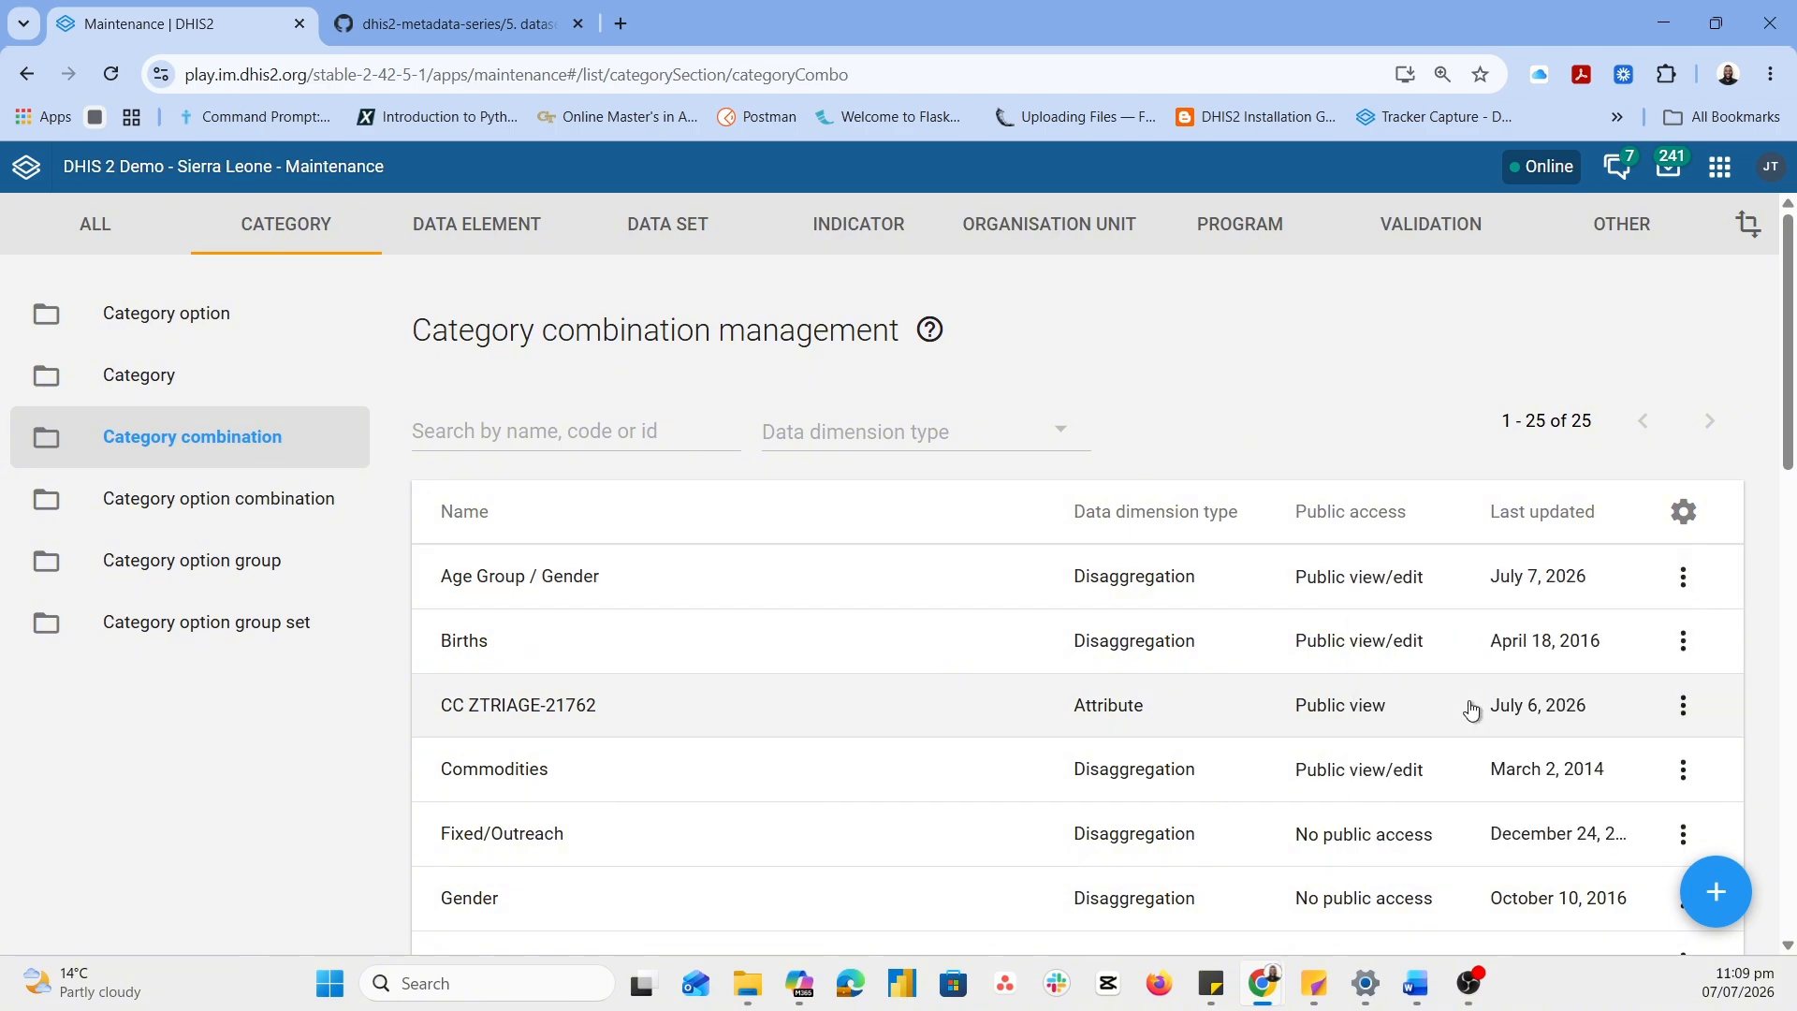
click(1225, 617)
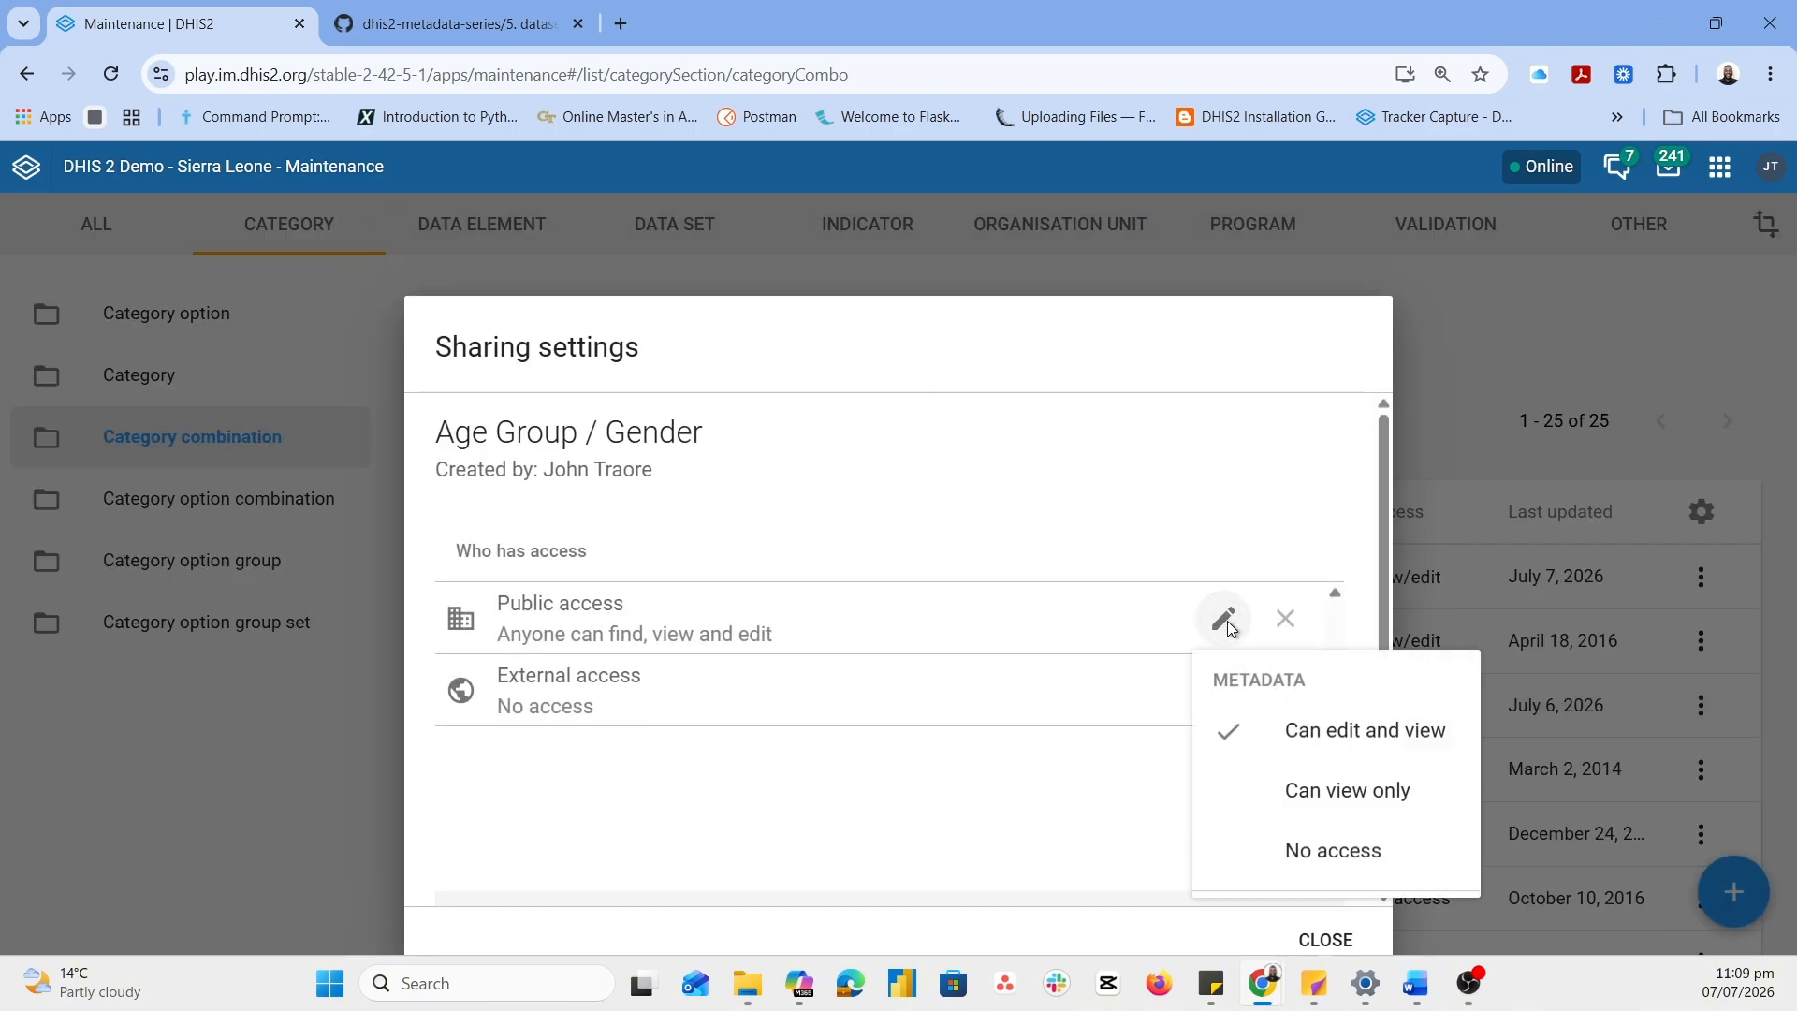
click(1224, 575)
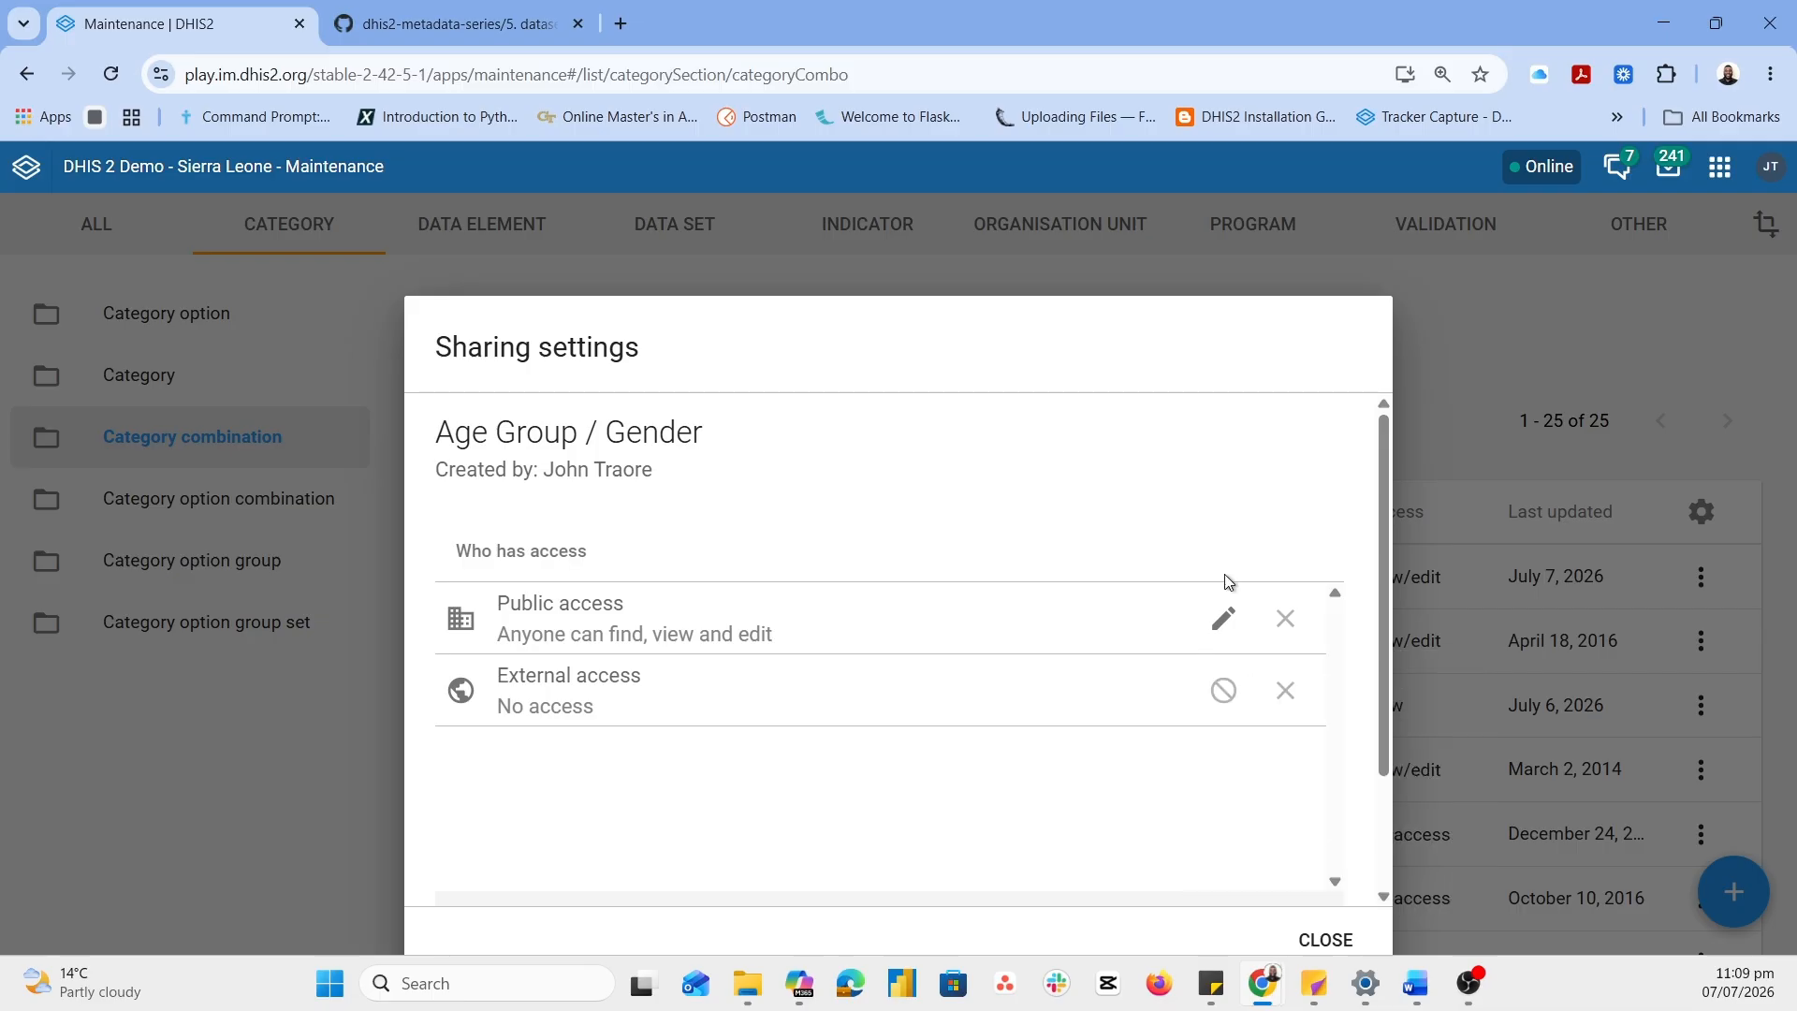
click(1315, 939)
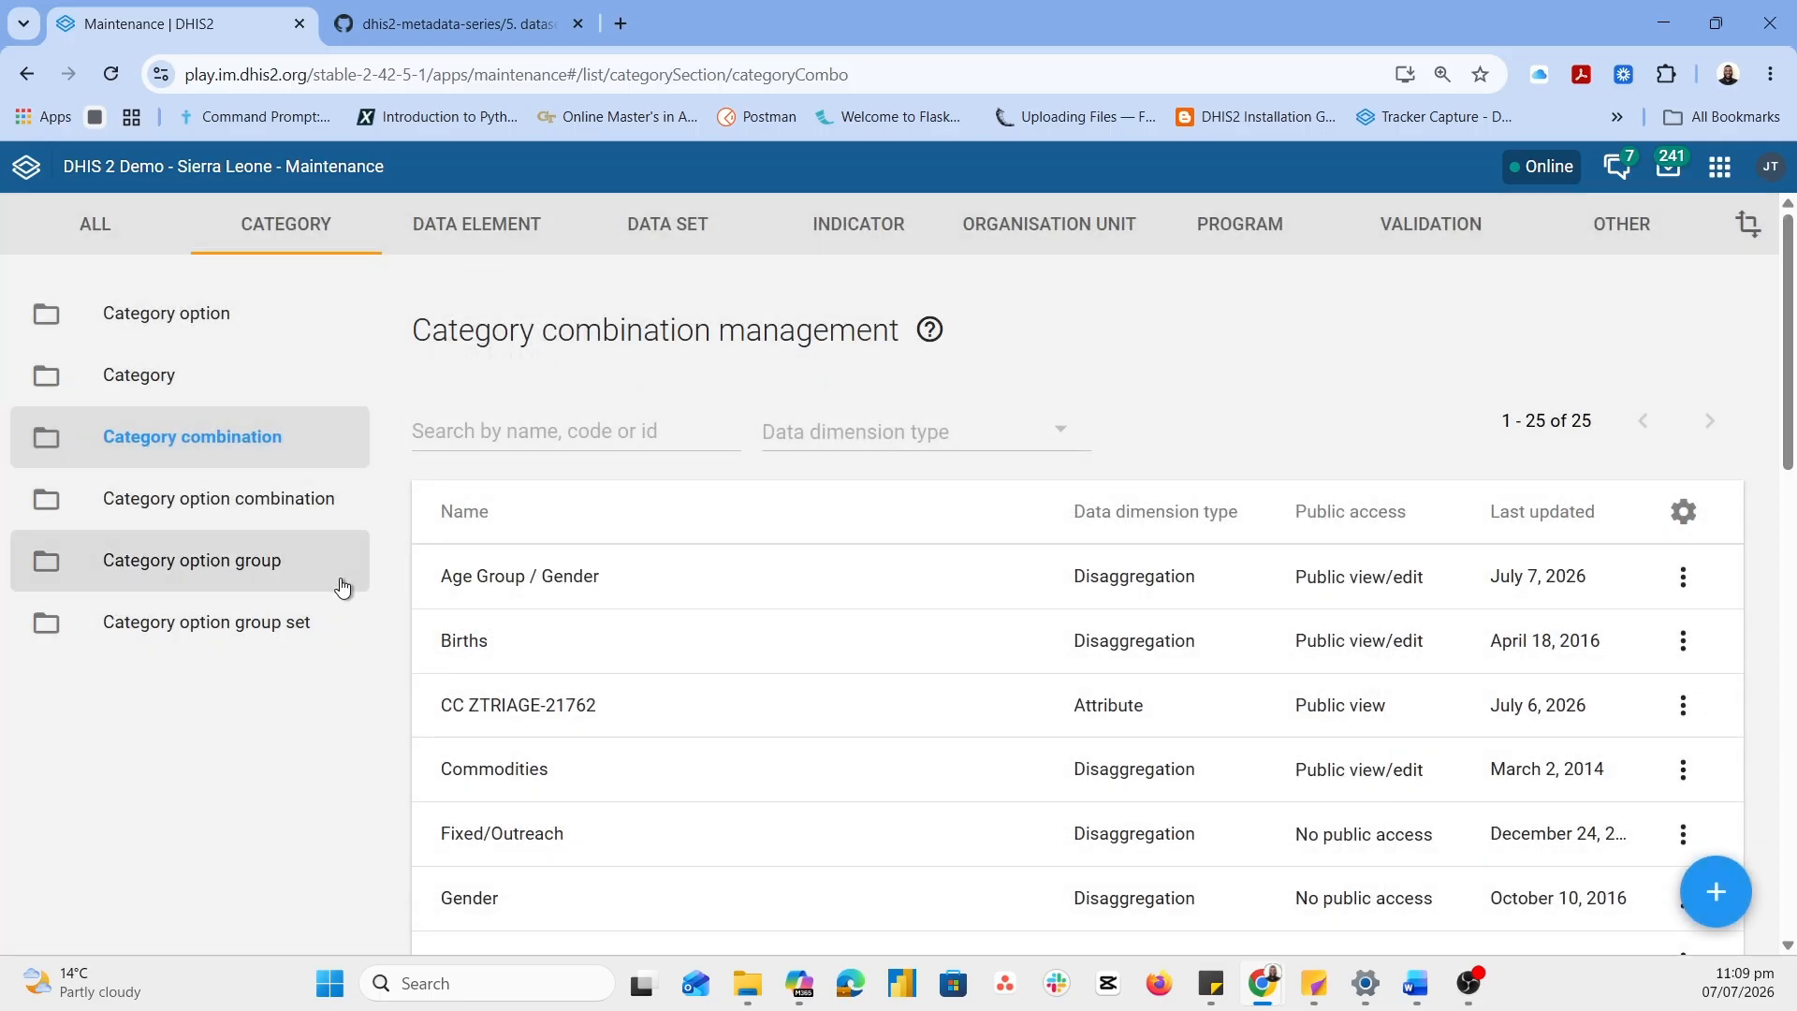
List the category option combinations and search them for "under"
click(236, 519)
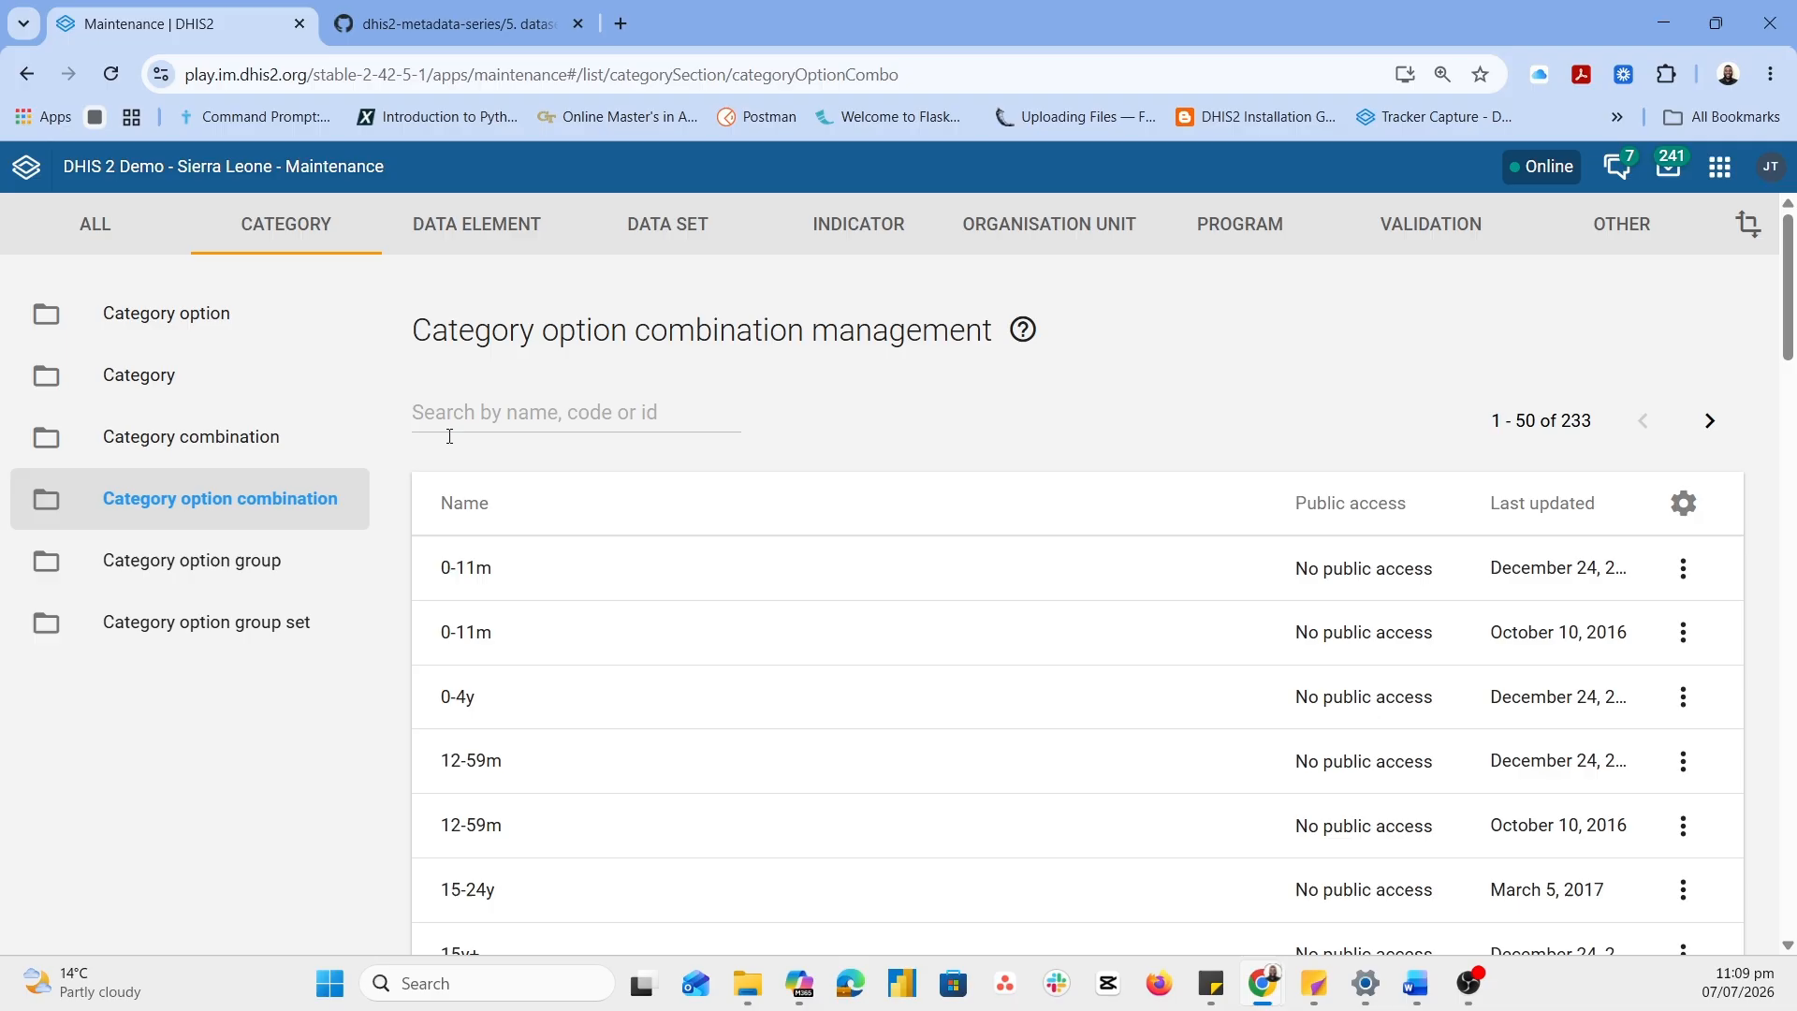
click(472, 422)
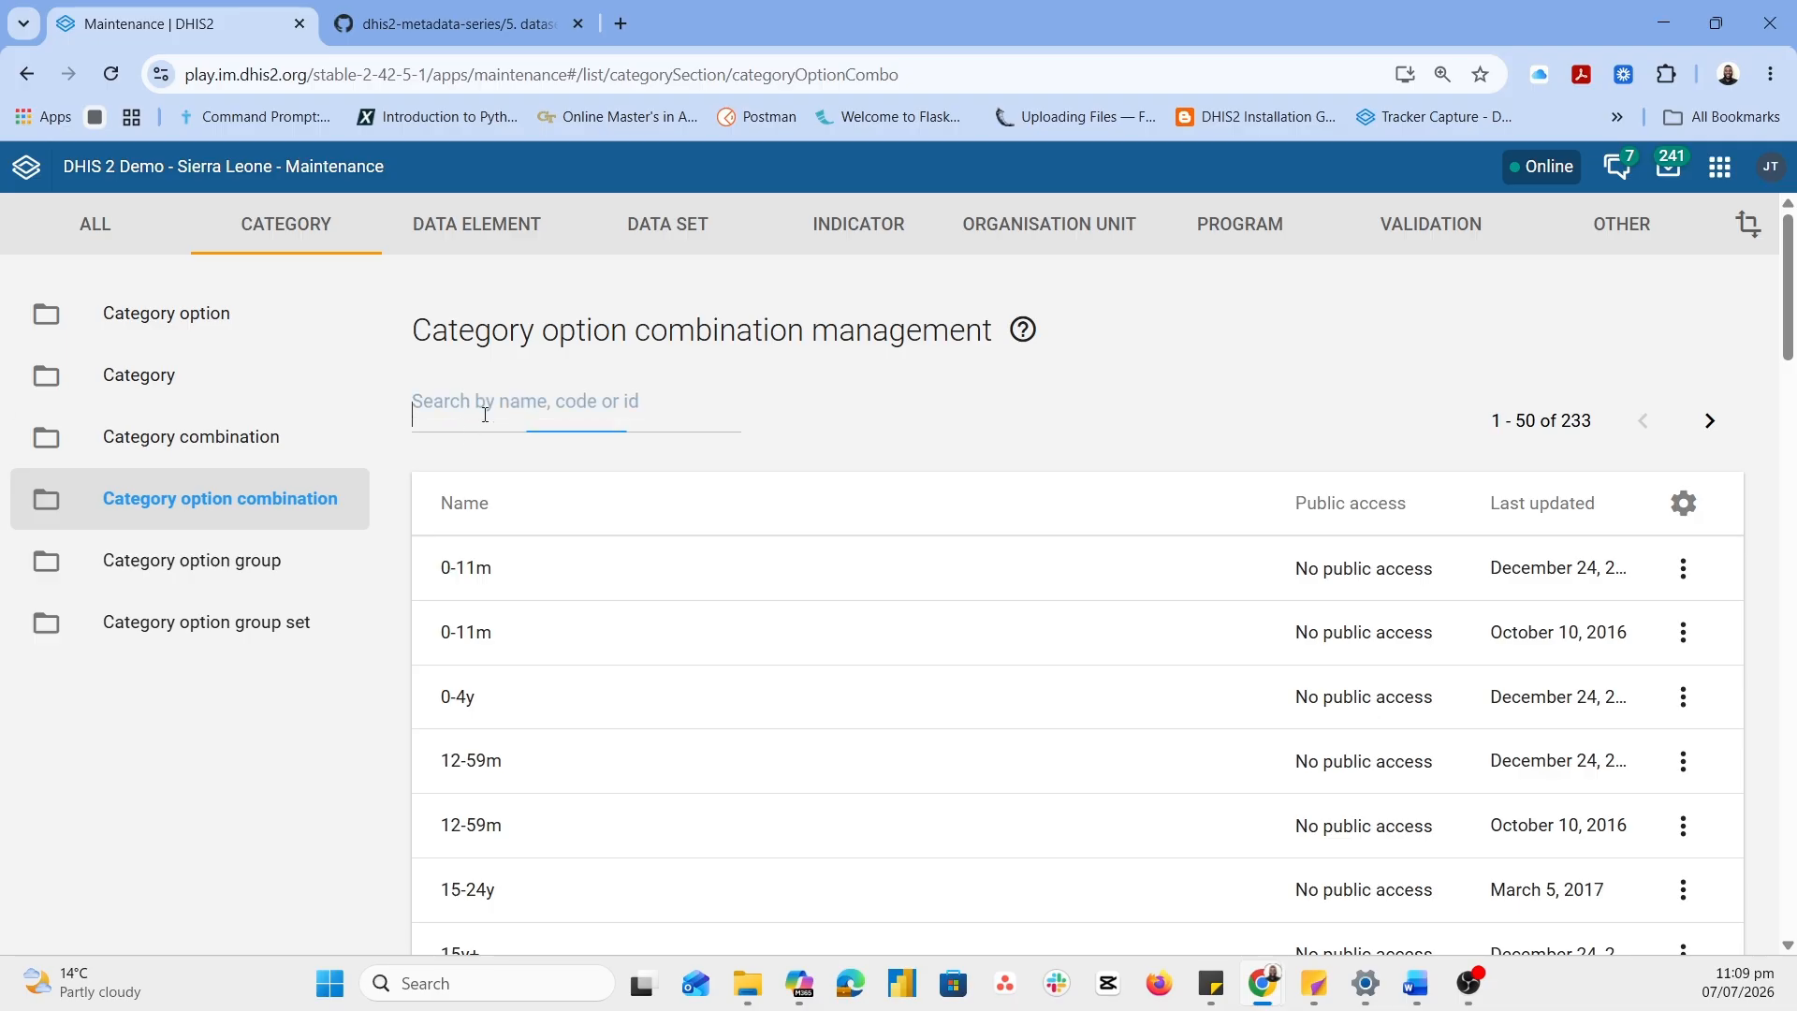
text(GW)
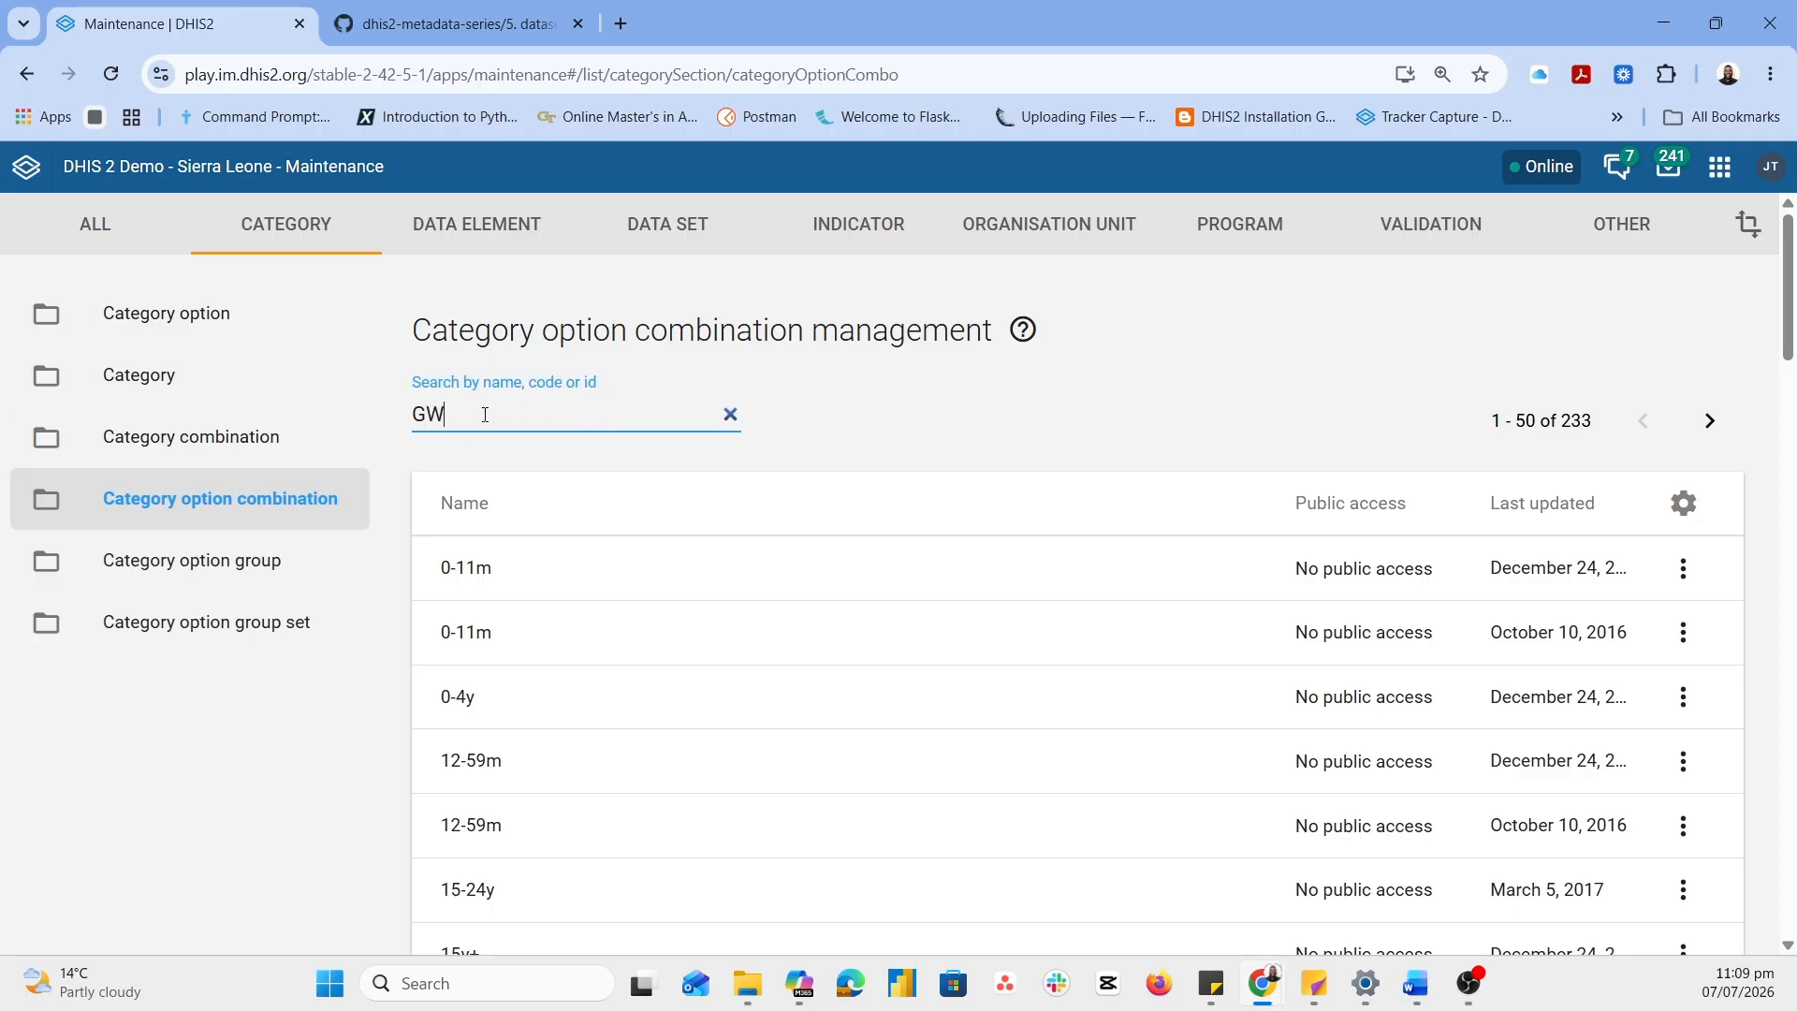
key(BackSpace)
key(BackSpace)
text(age gr)
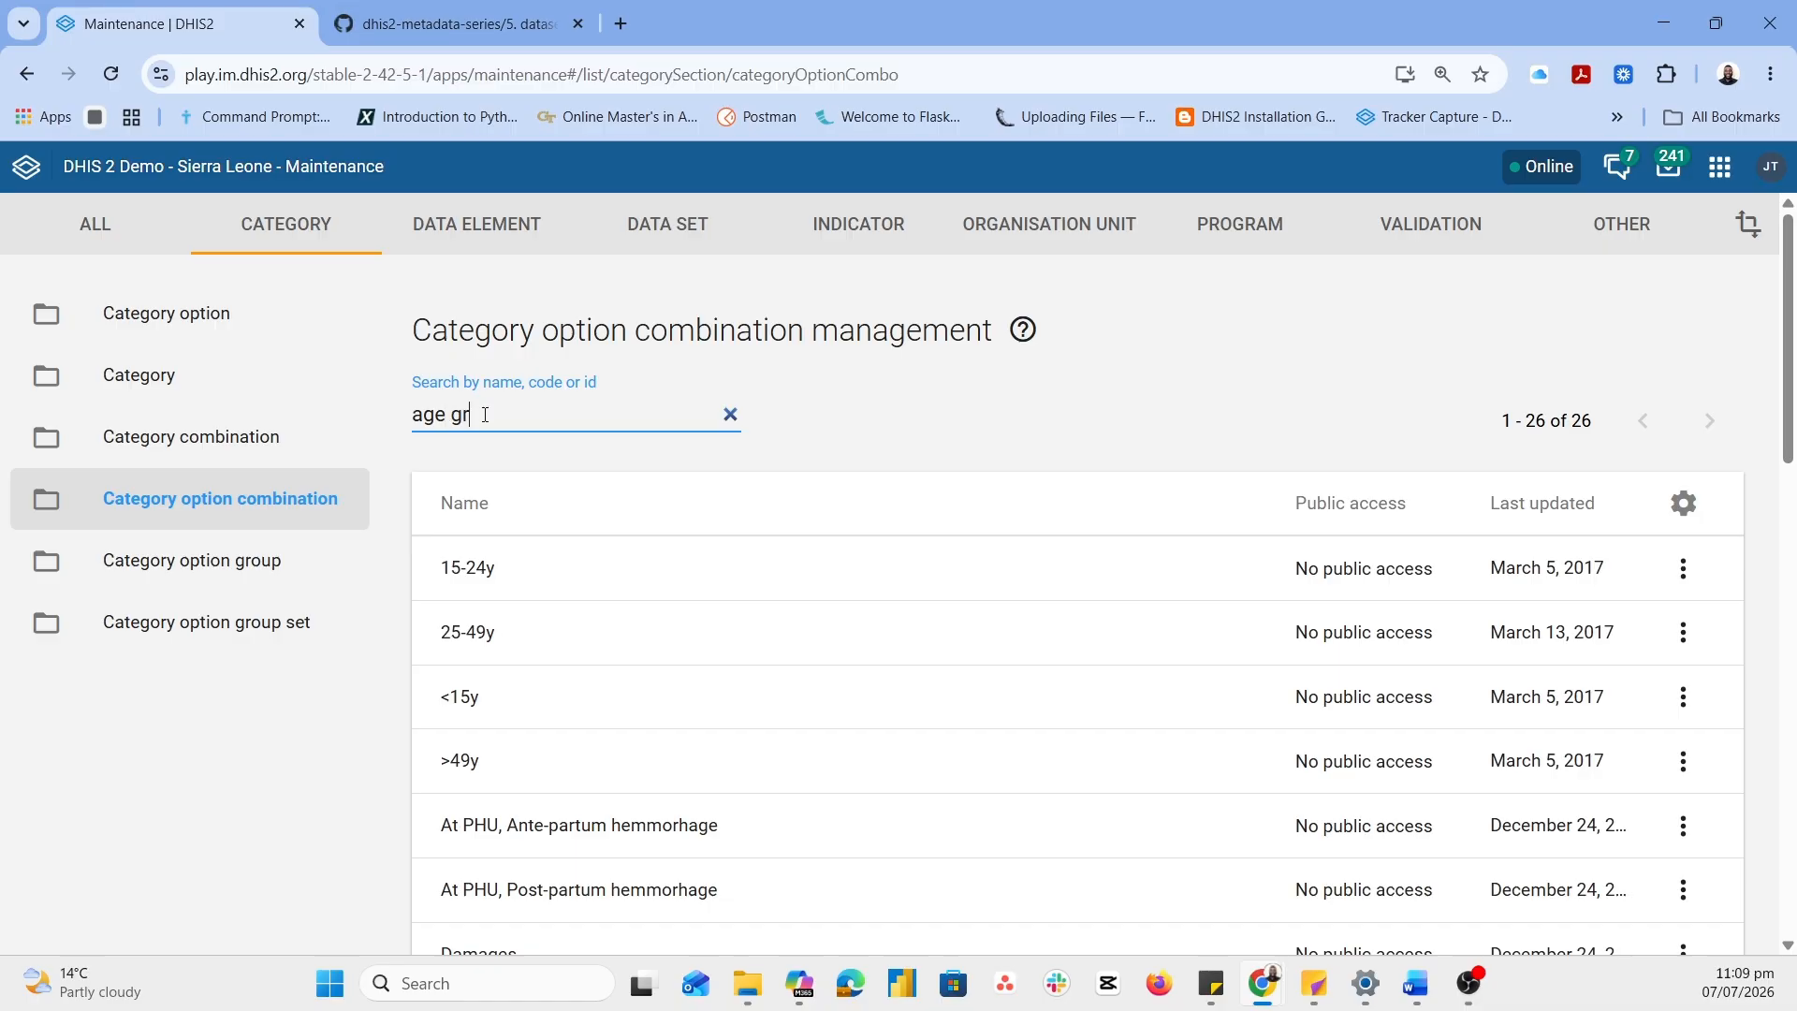
key(BackSpace)
key(BackSpace)
key(BackSpace)
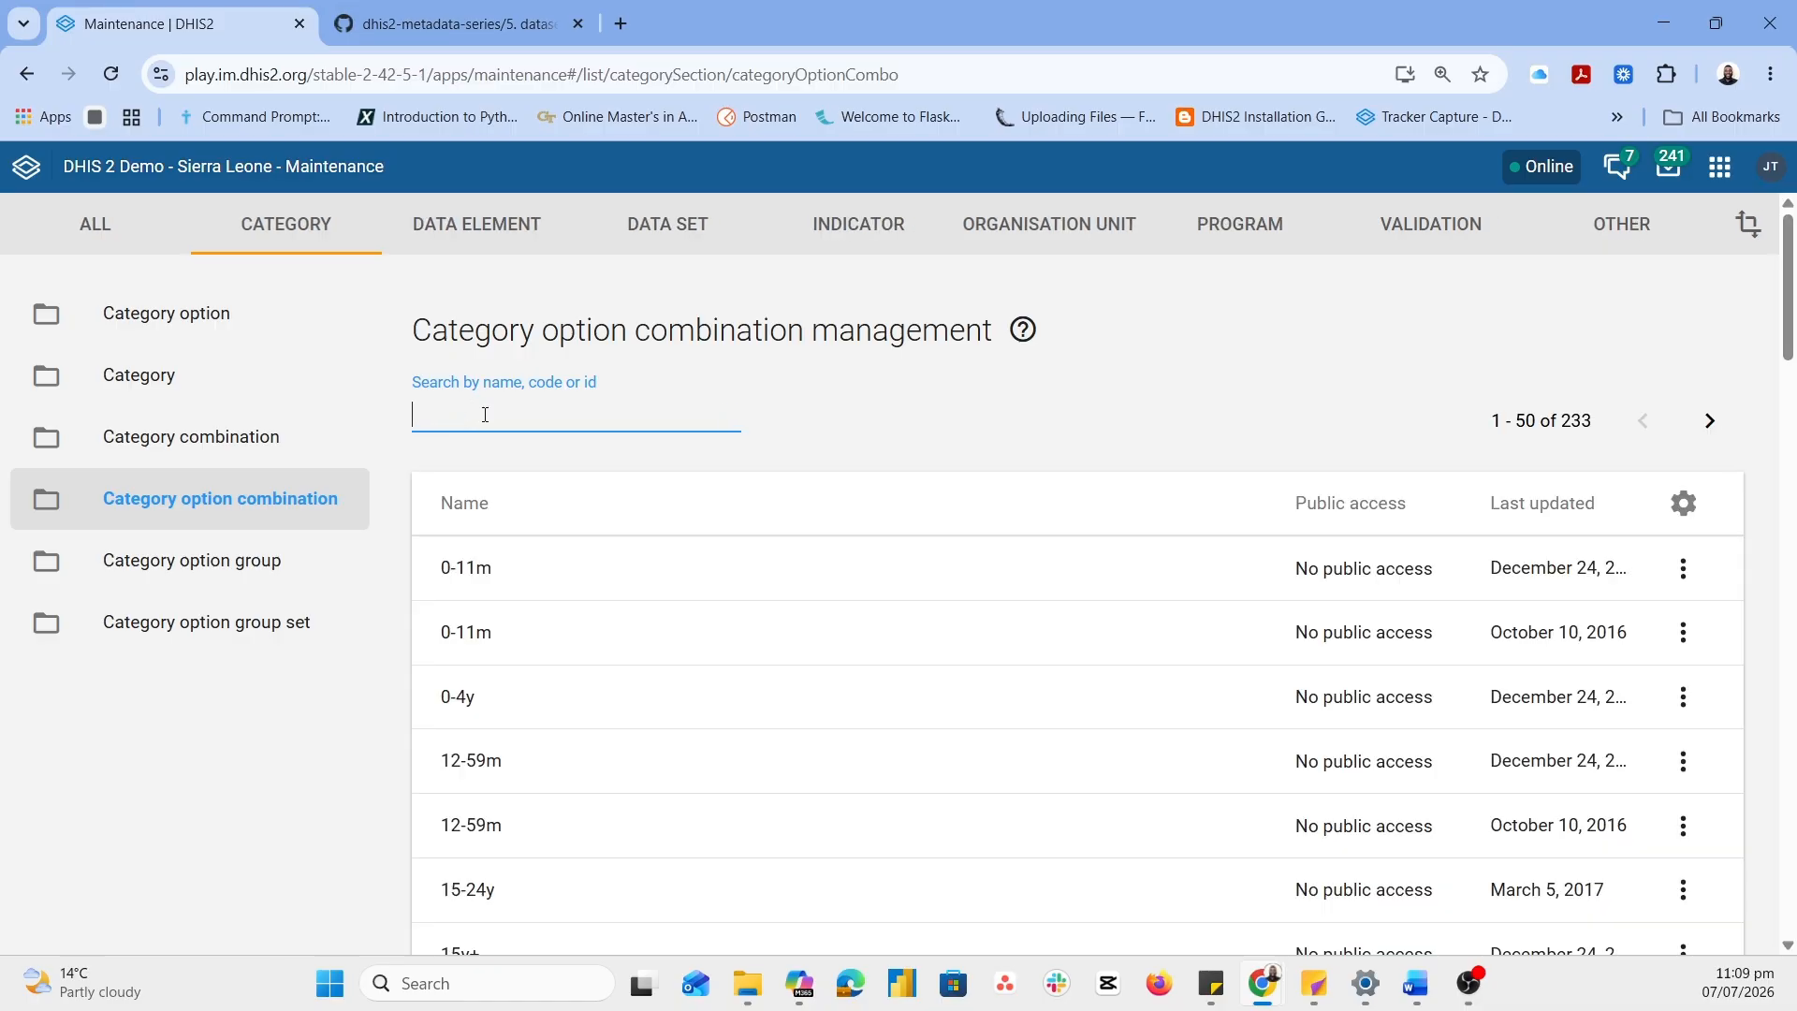
text(under)
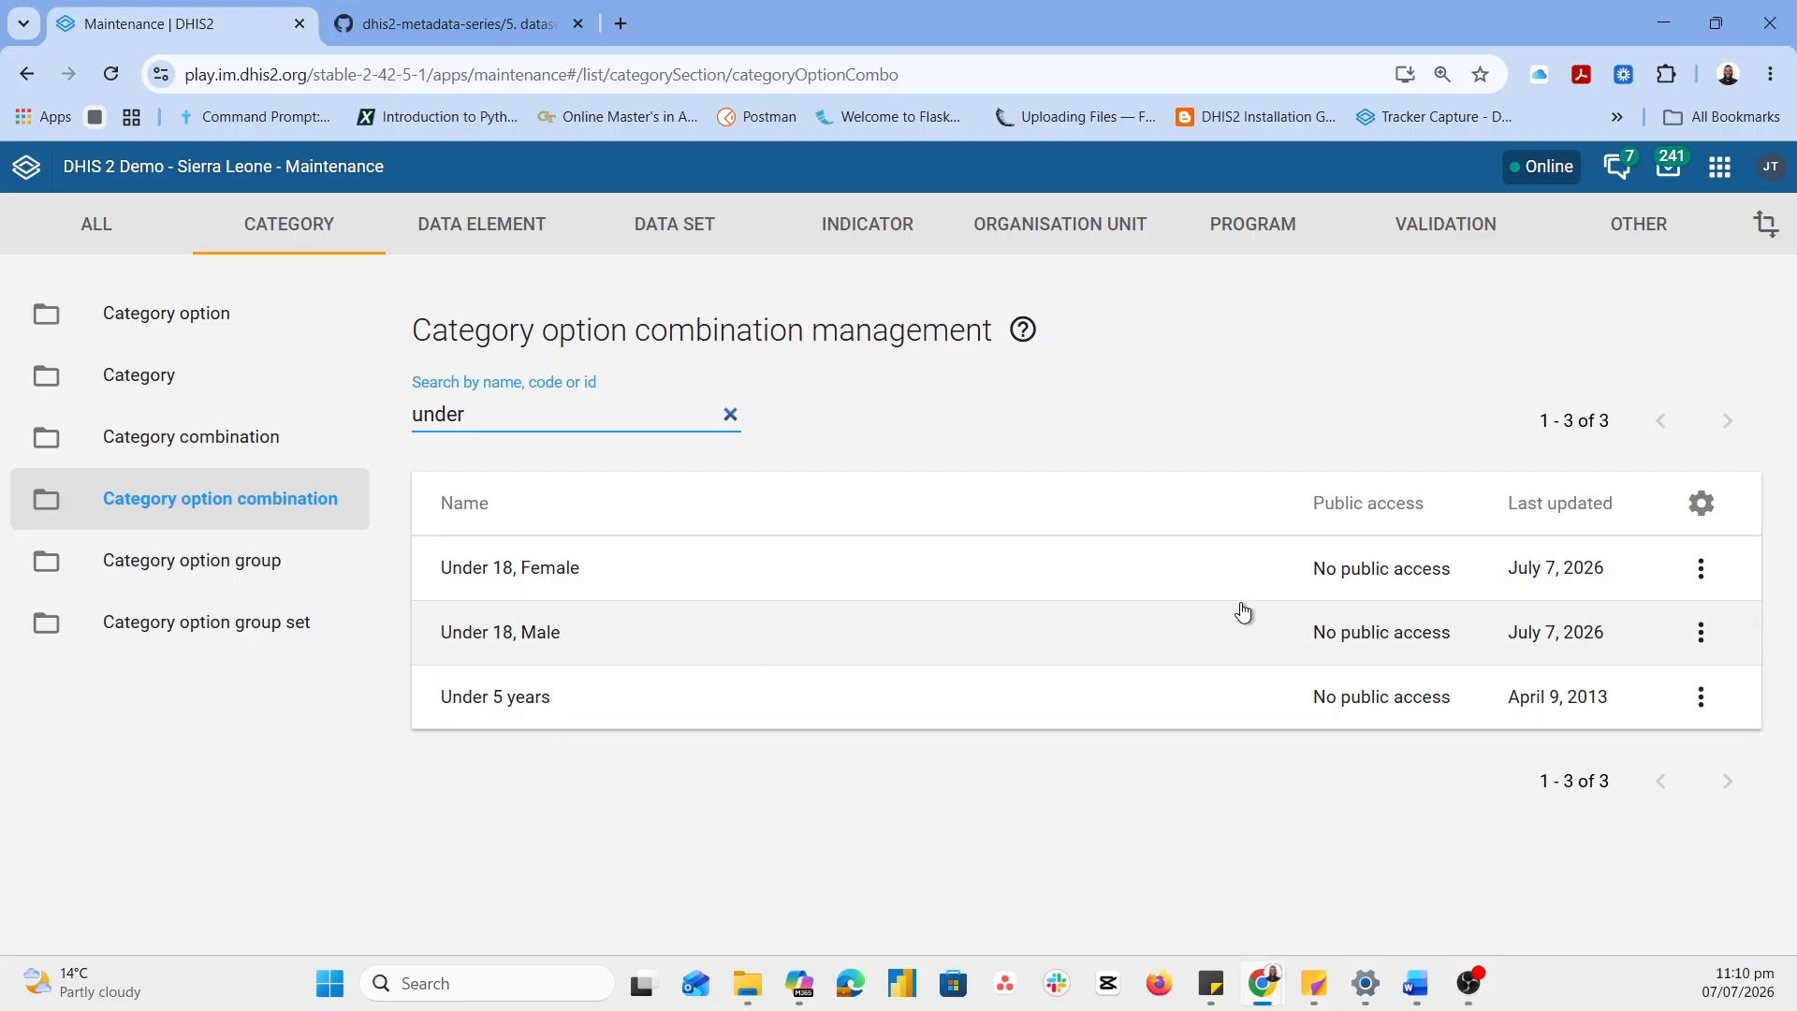
Examine the details and the edit form of the Under 18, Female category option combination without changing it
click(1700, 568)
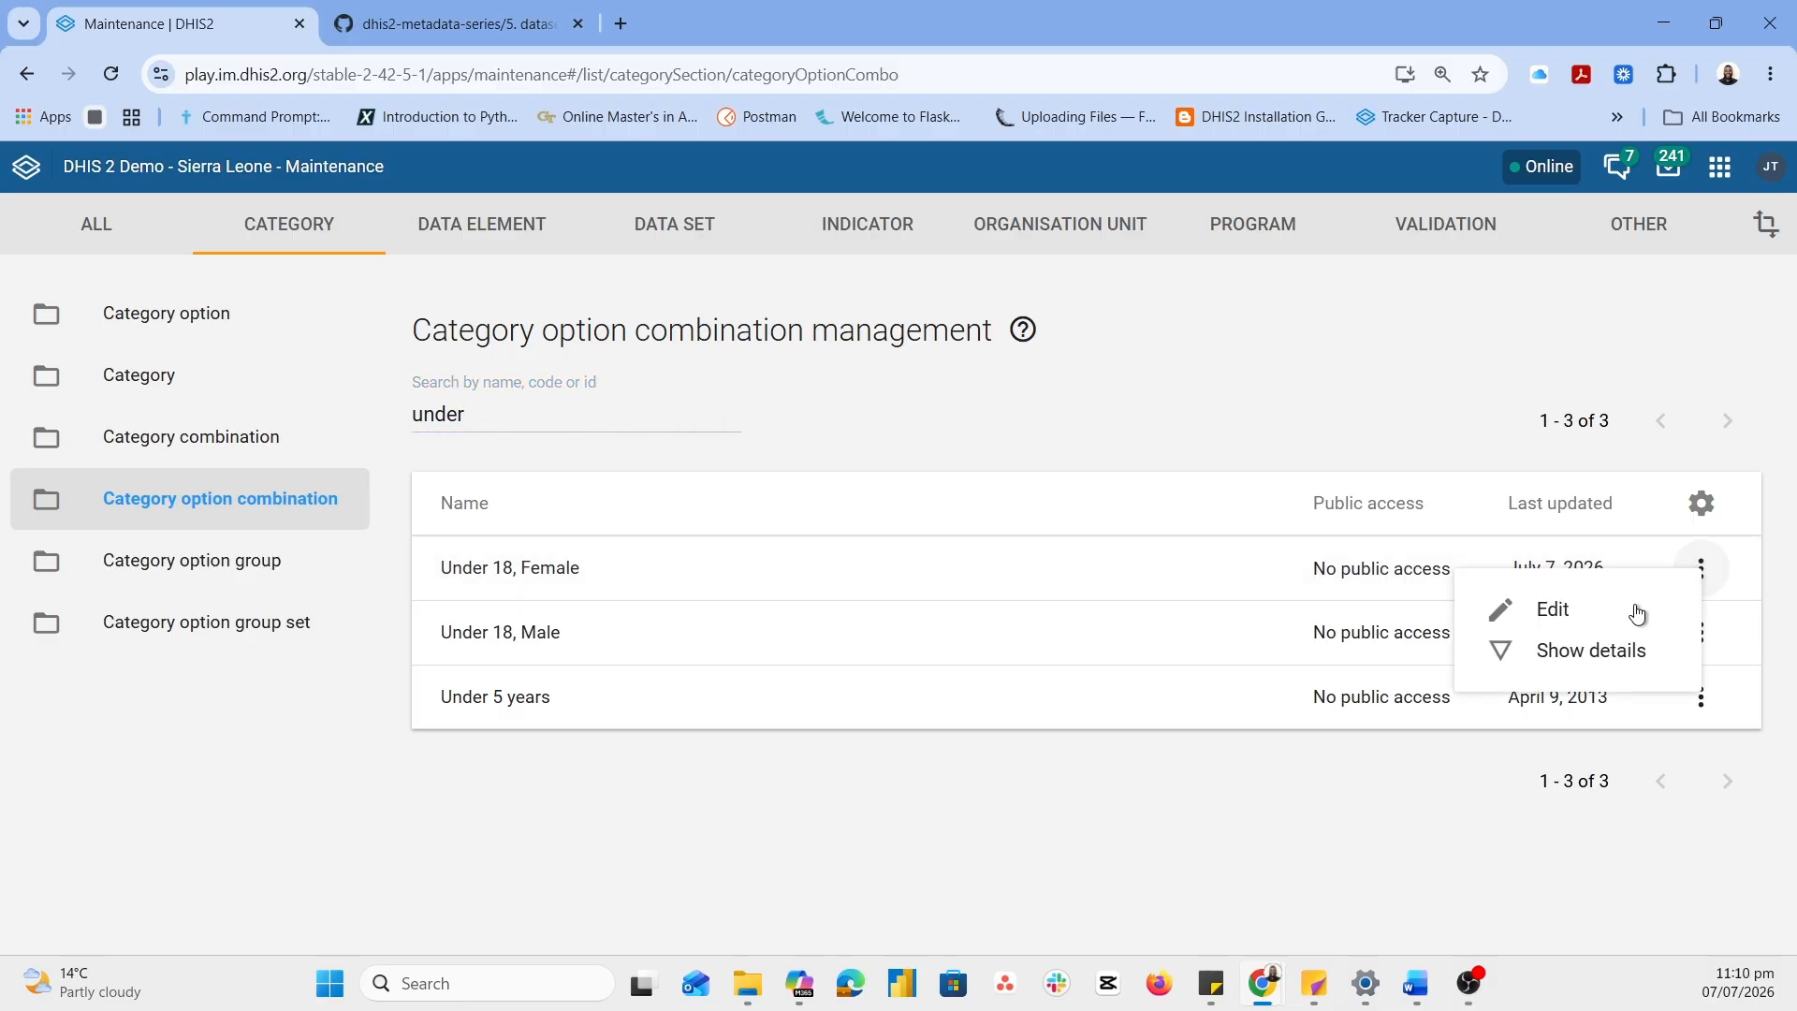
click(1581, 665)
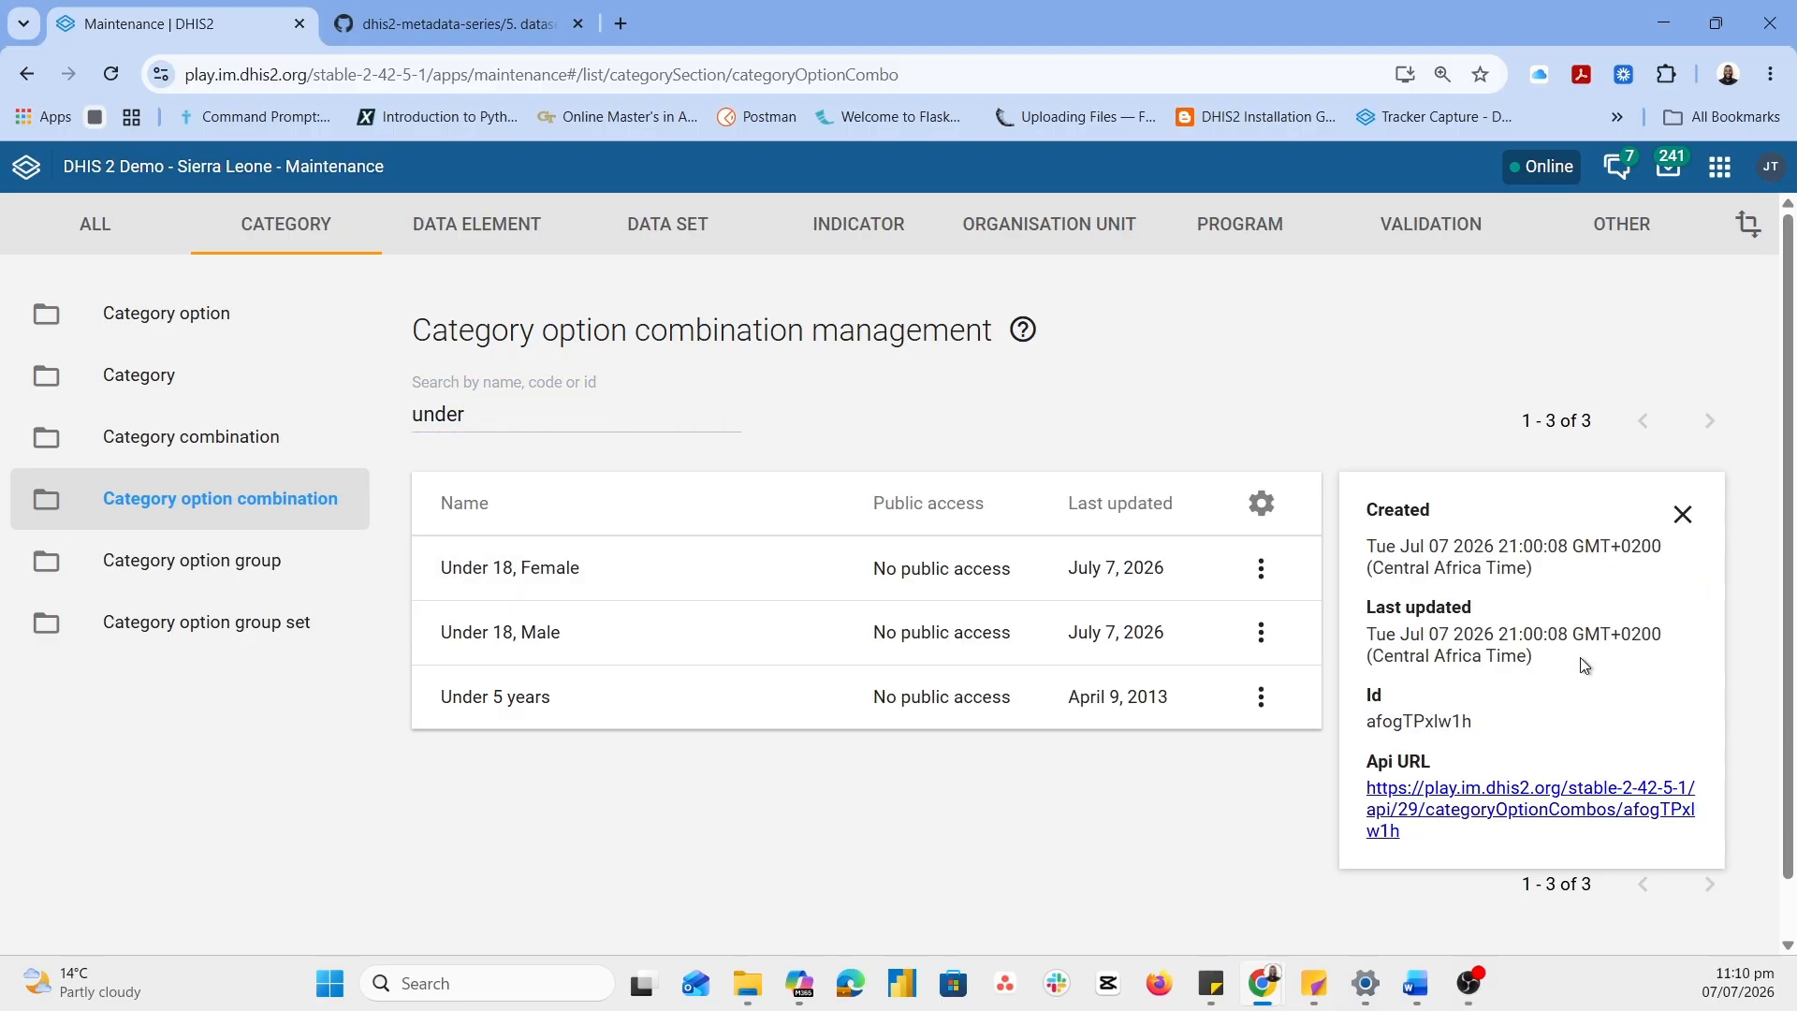
click(1687, 515)
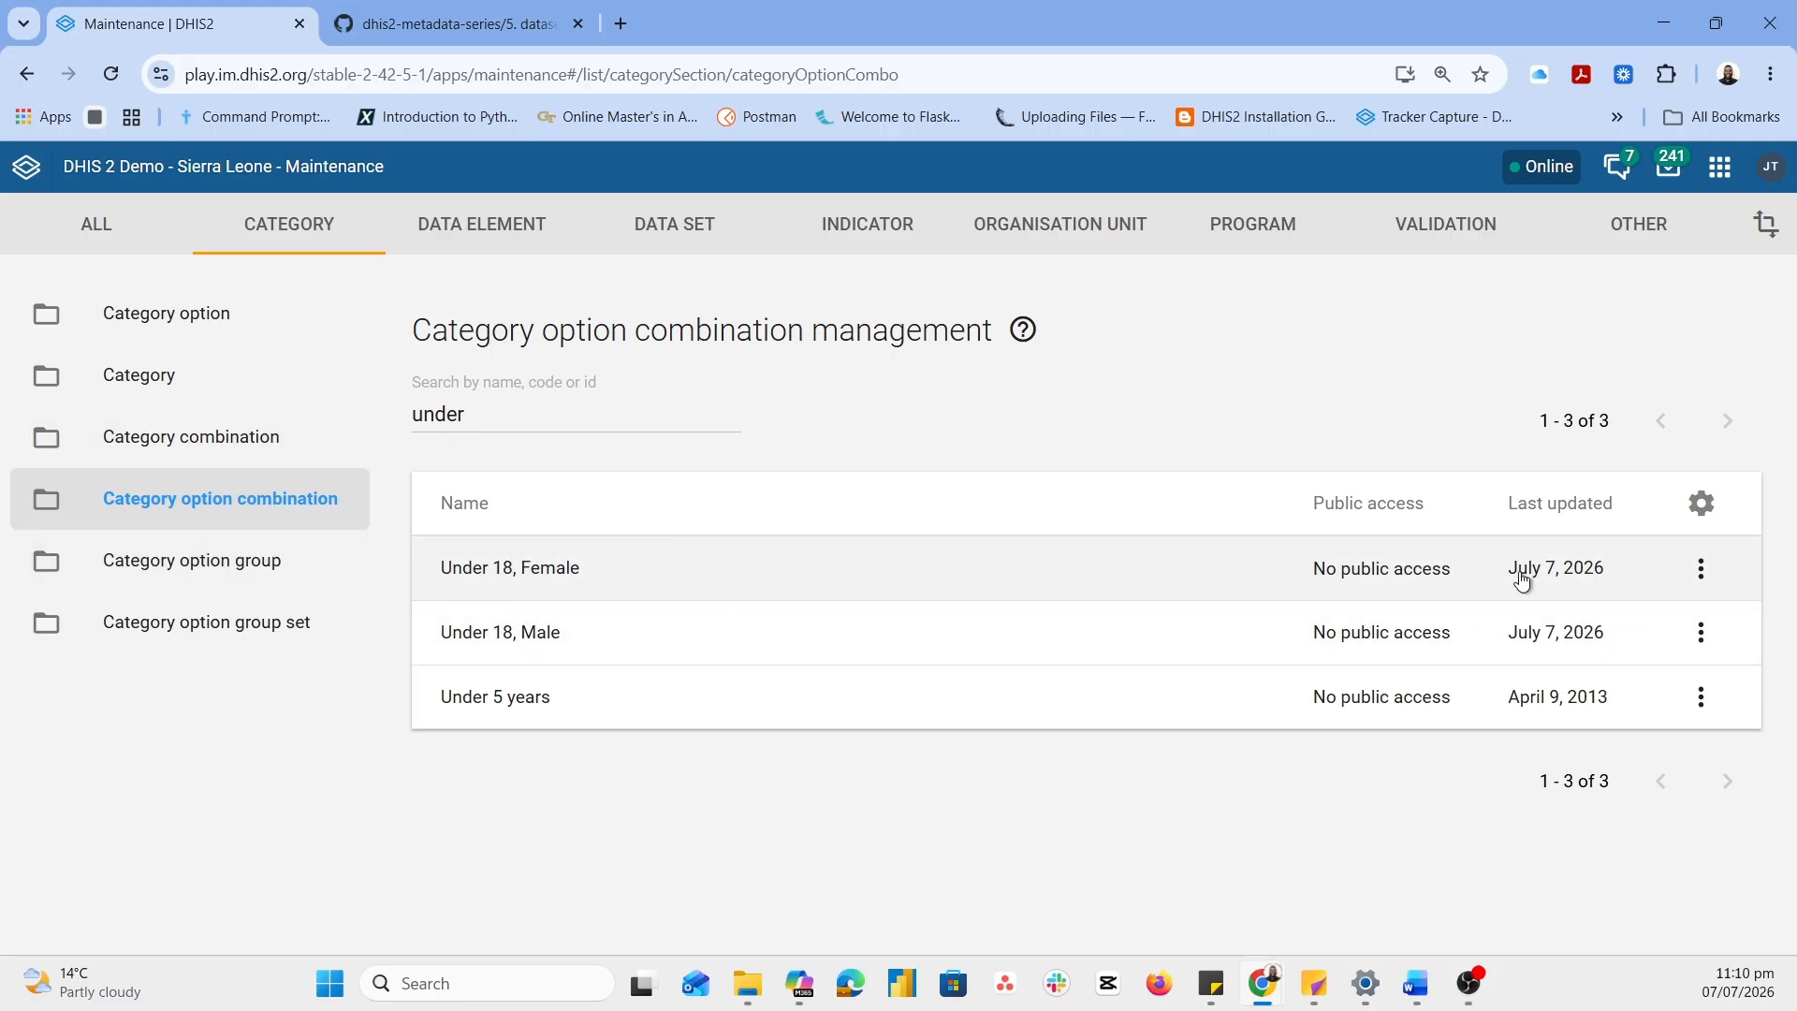
click(1700, 568)
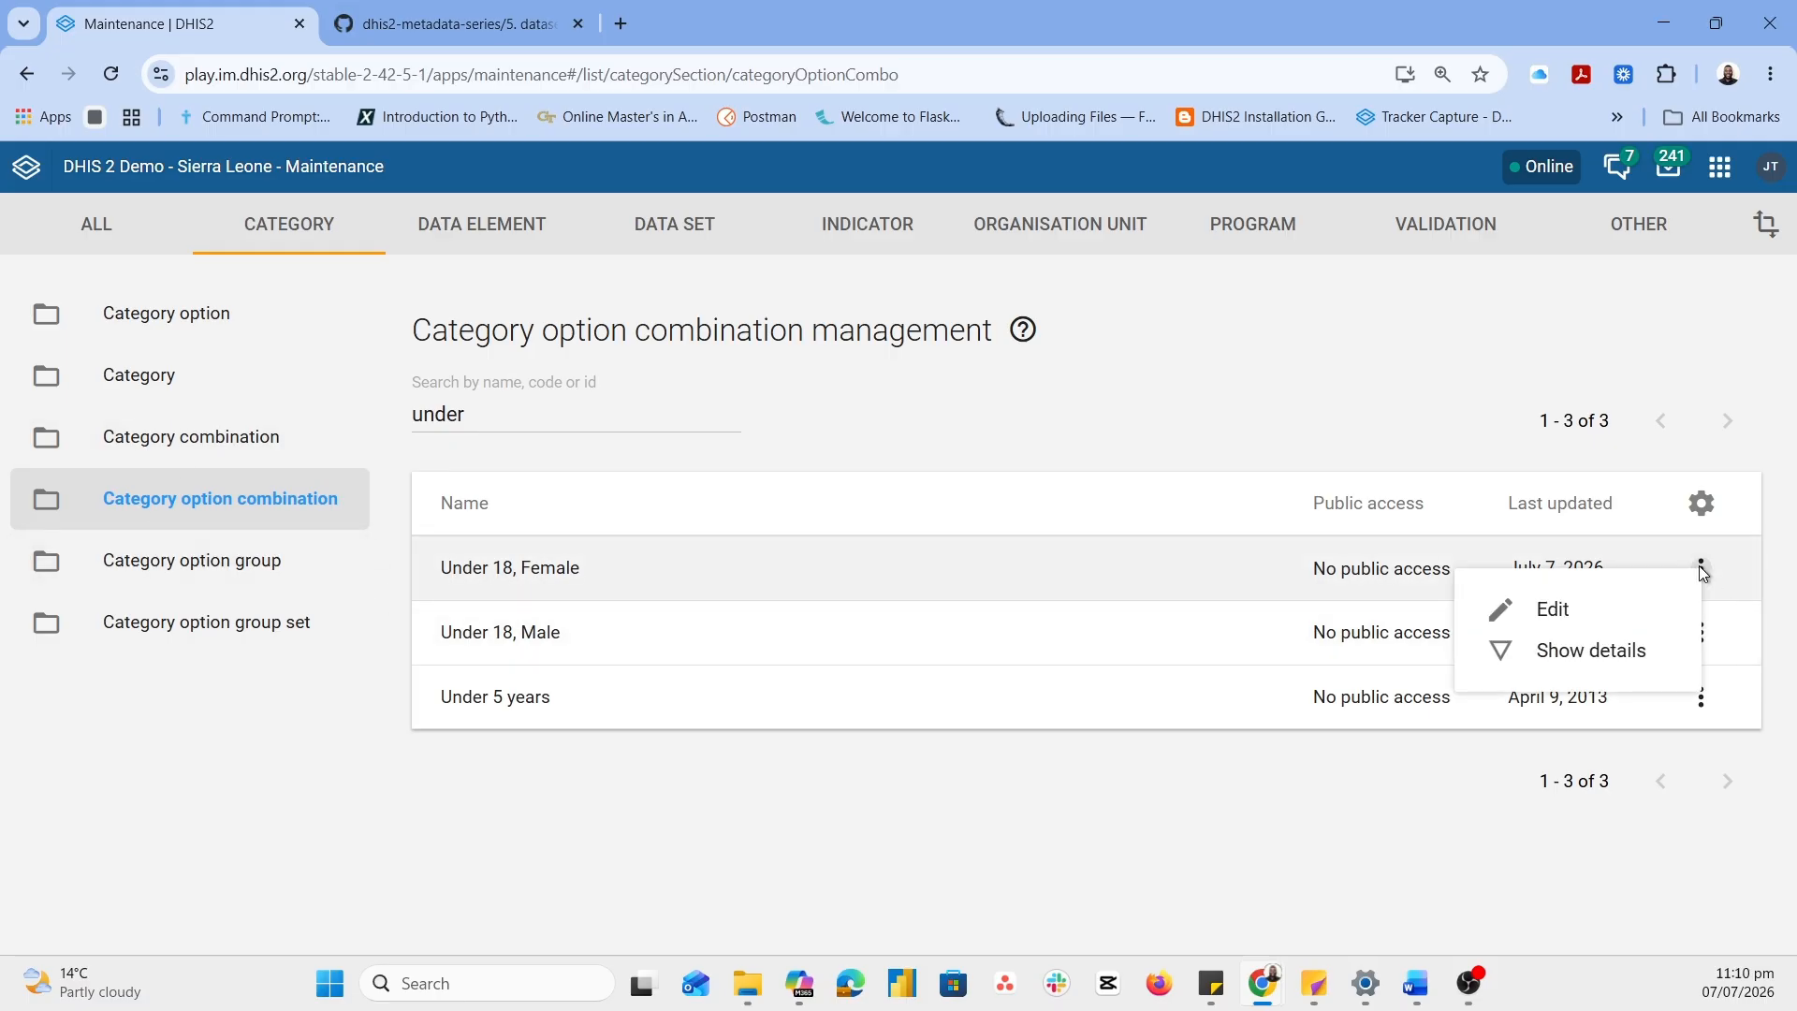
click(1564, 618)
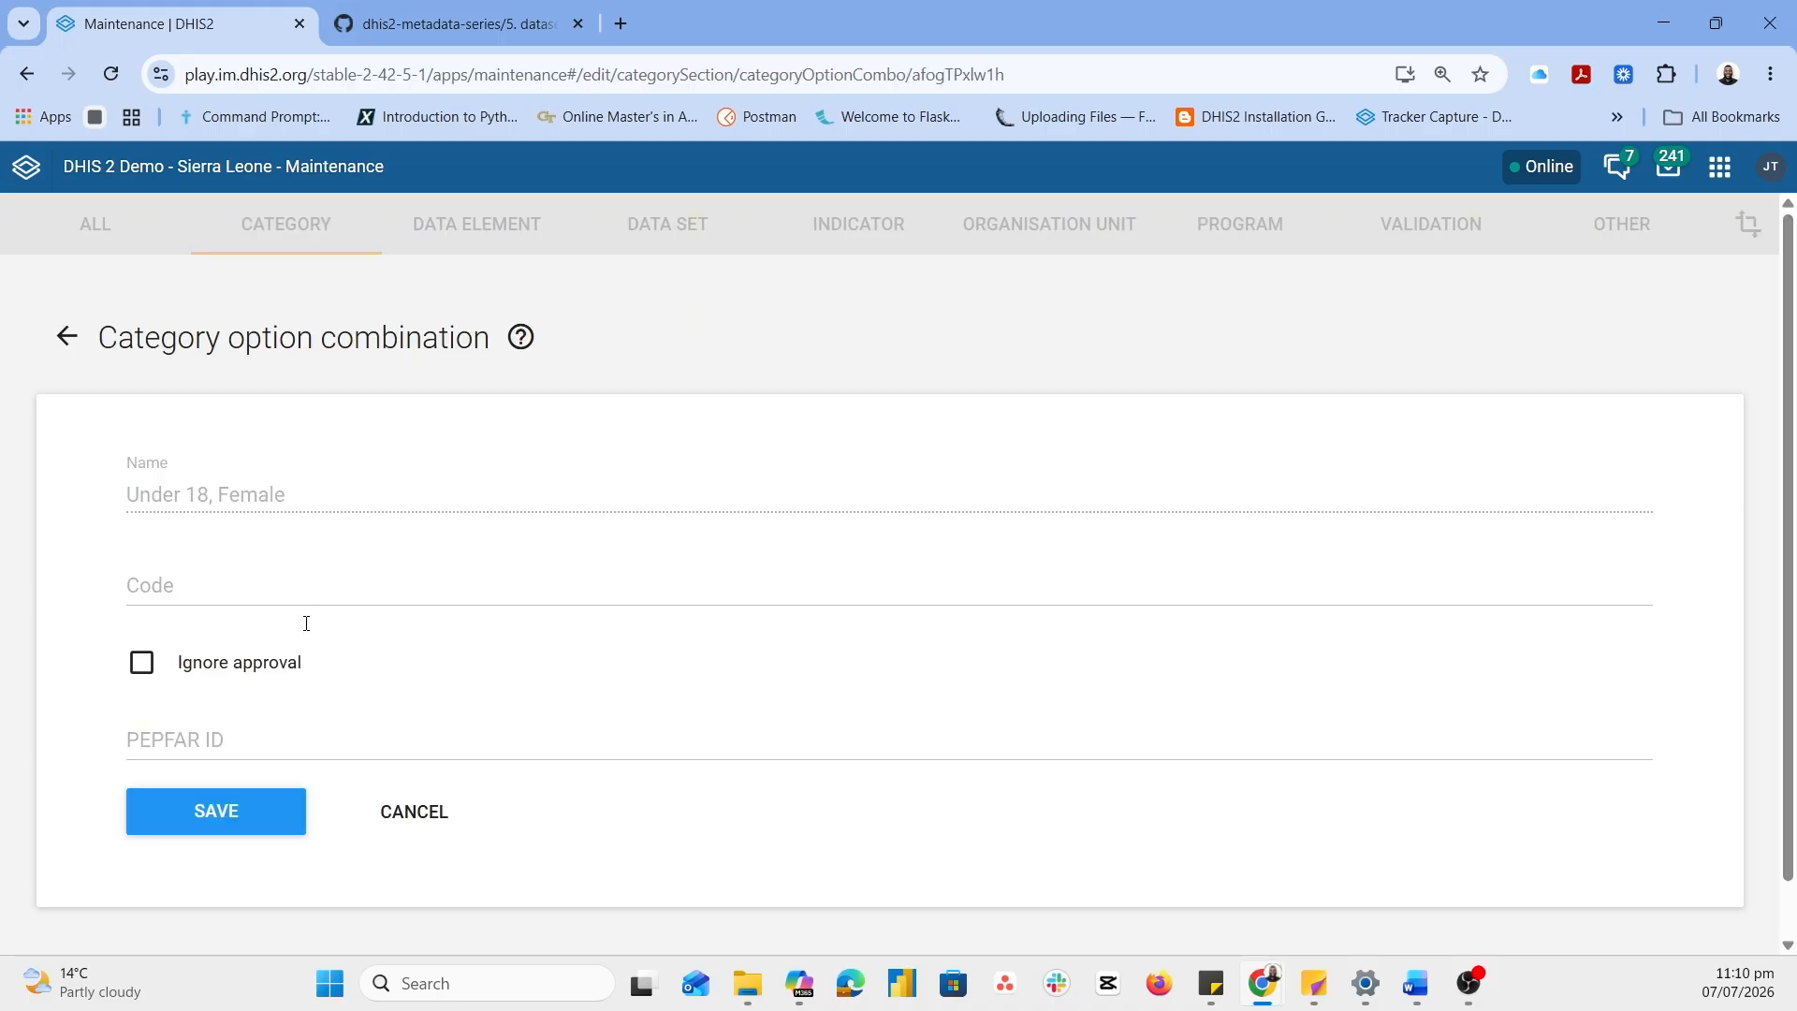
click(444, 816)
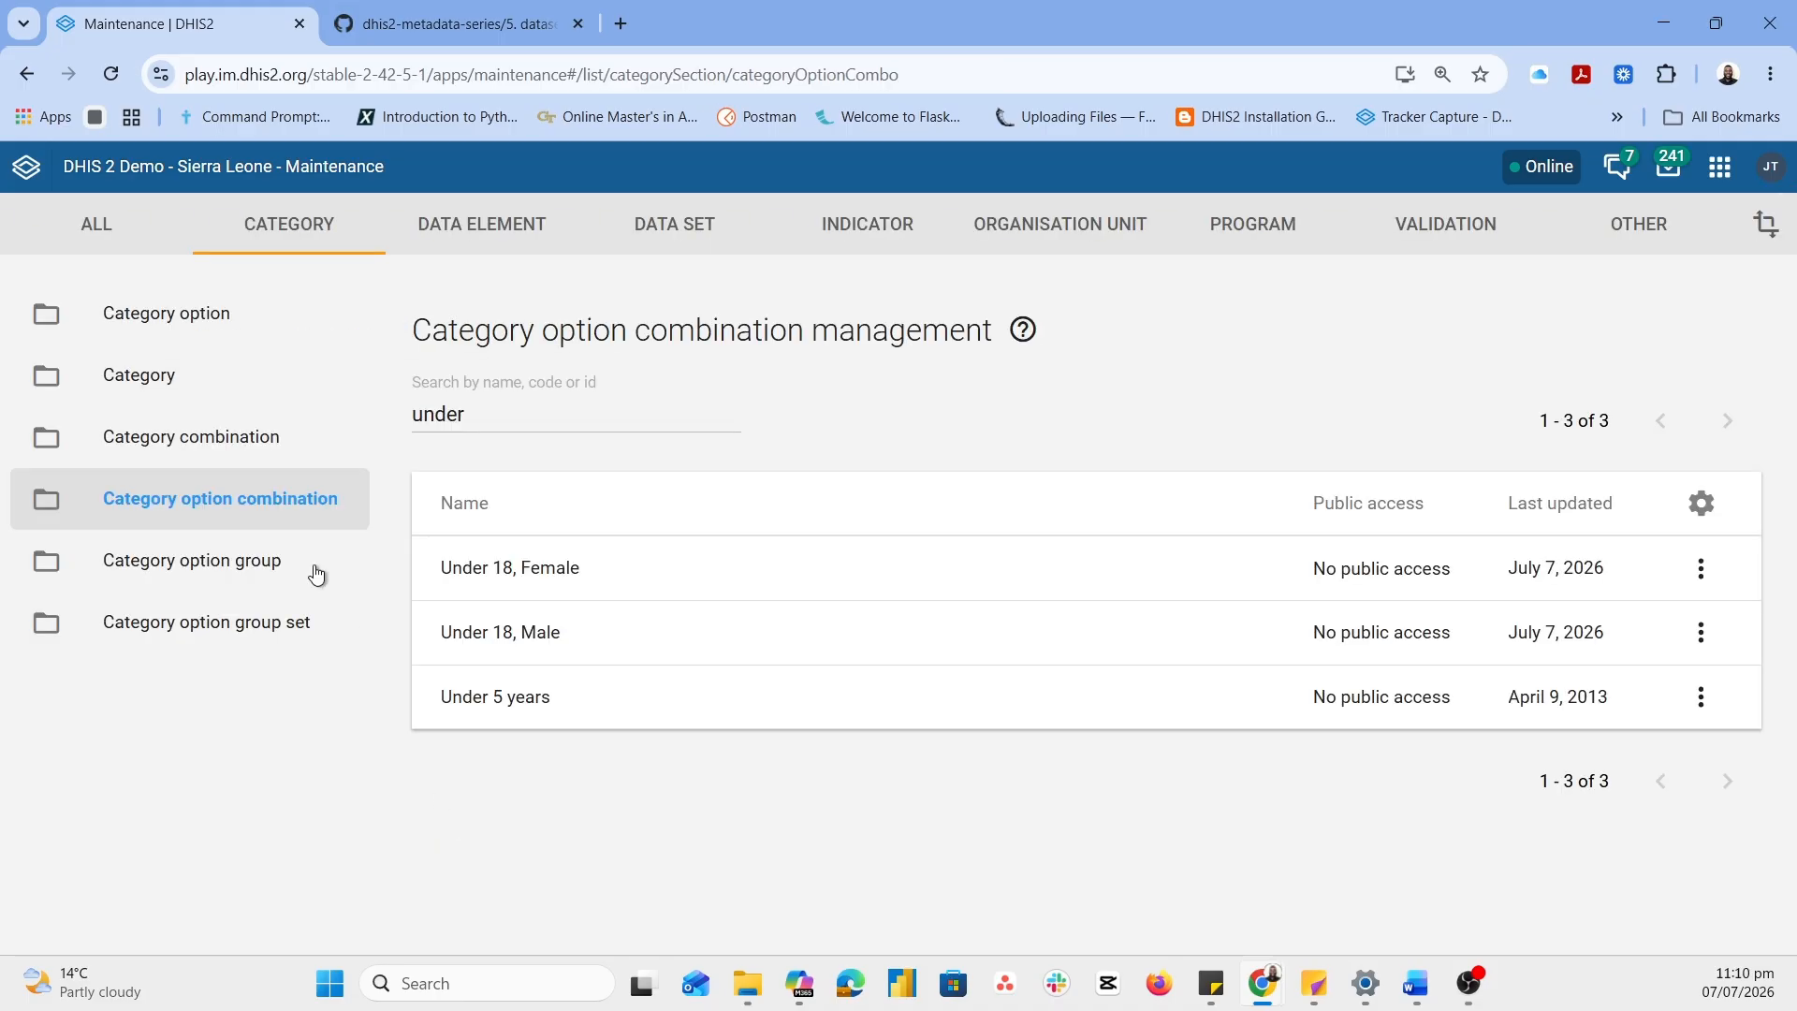
Find the category option Under 18 and set its public data access to Can capture and view
click(141, 341)
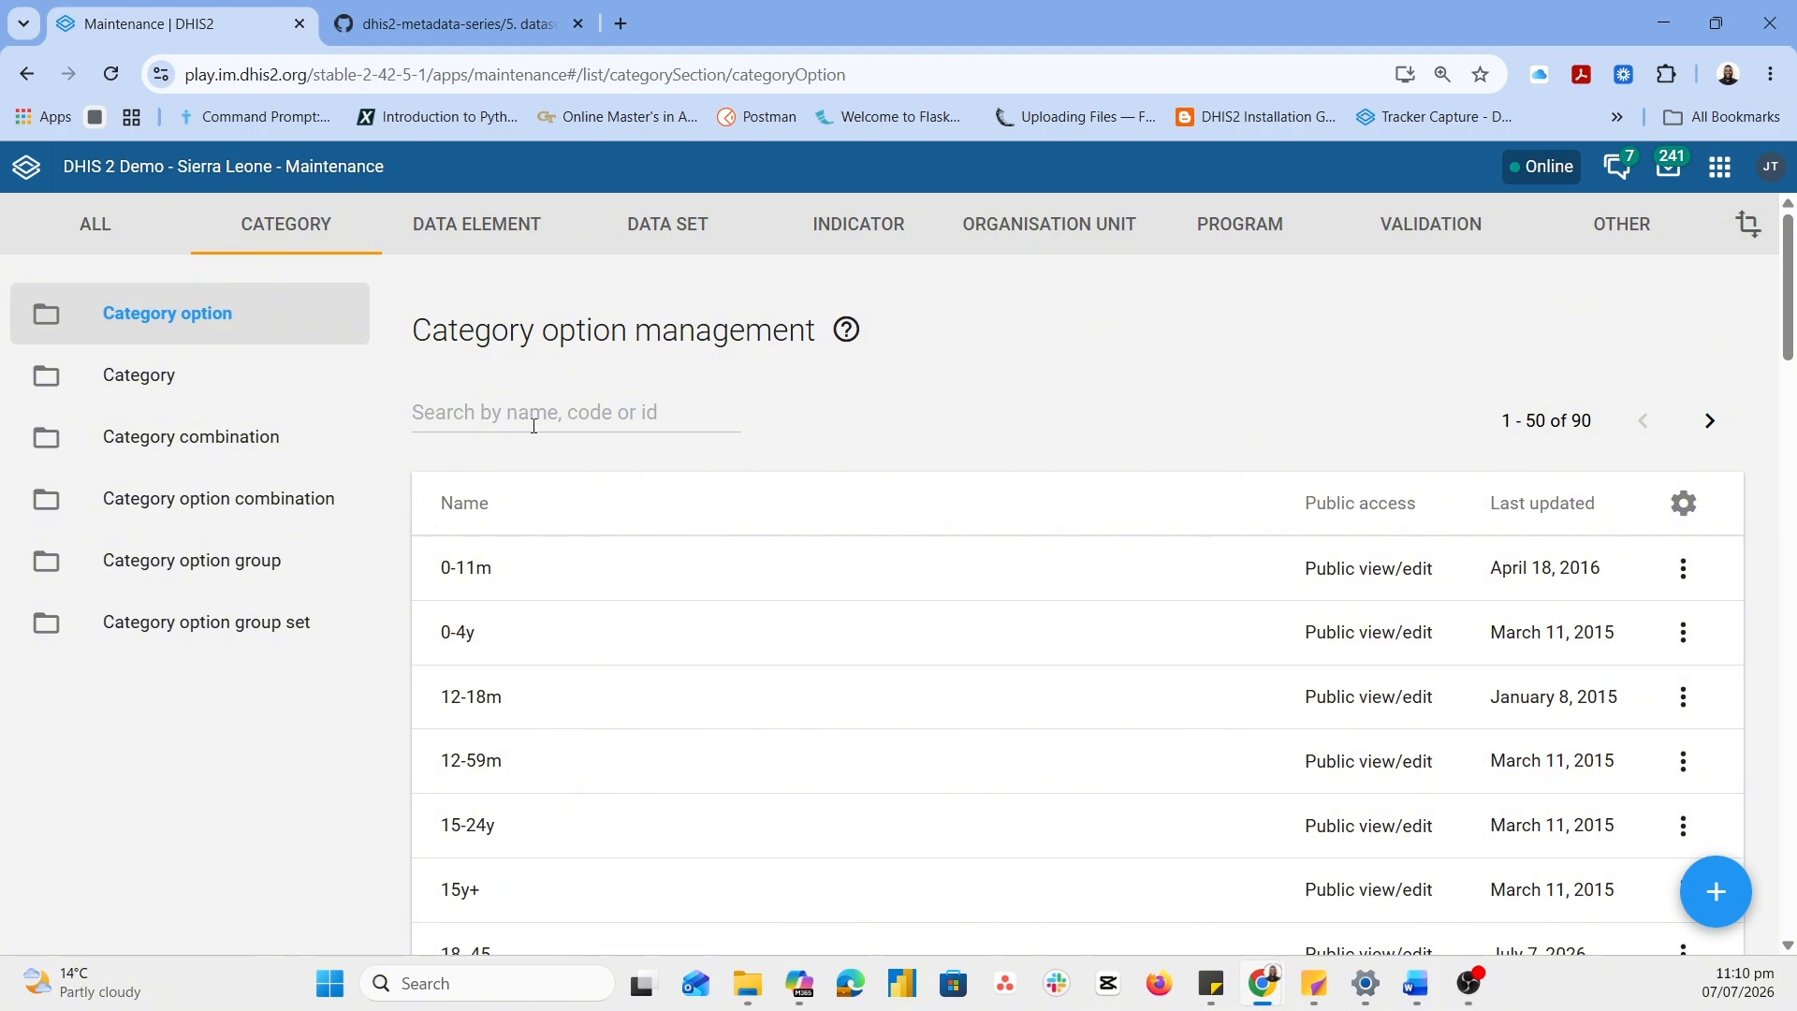
click(499, 401)
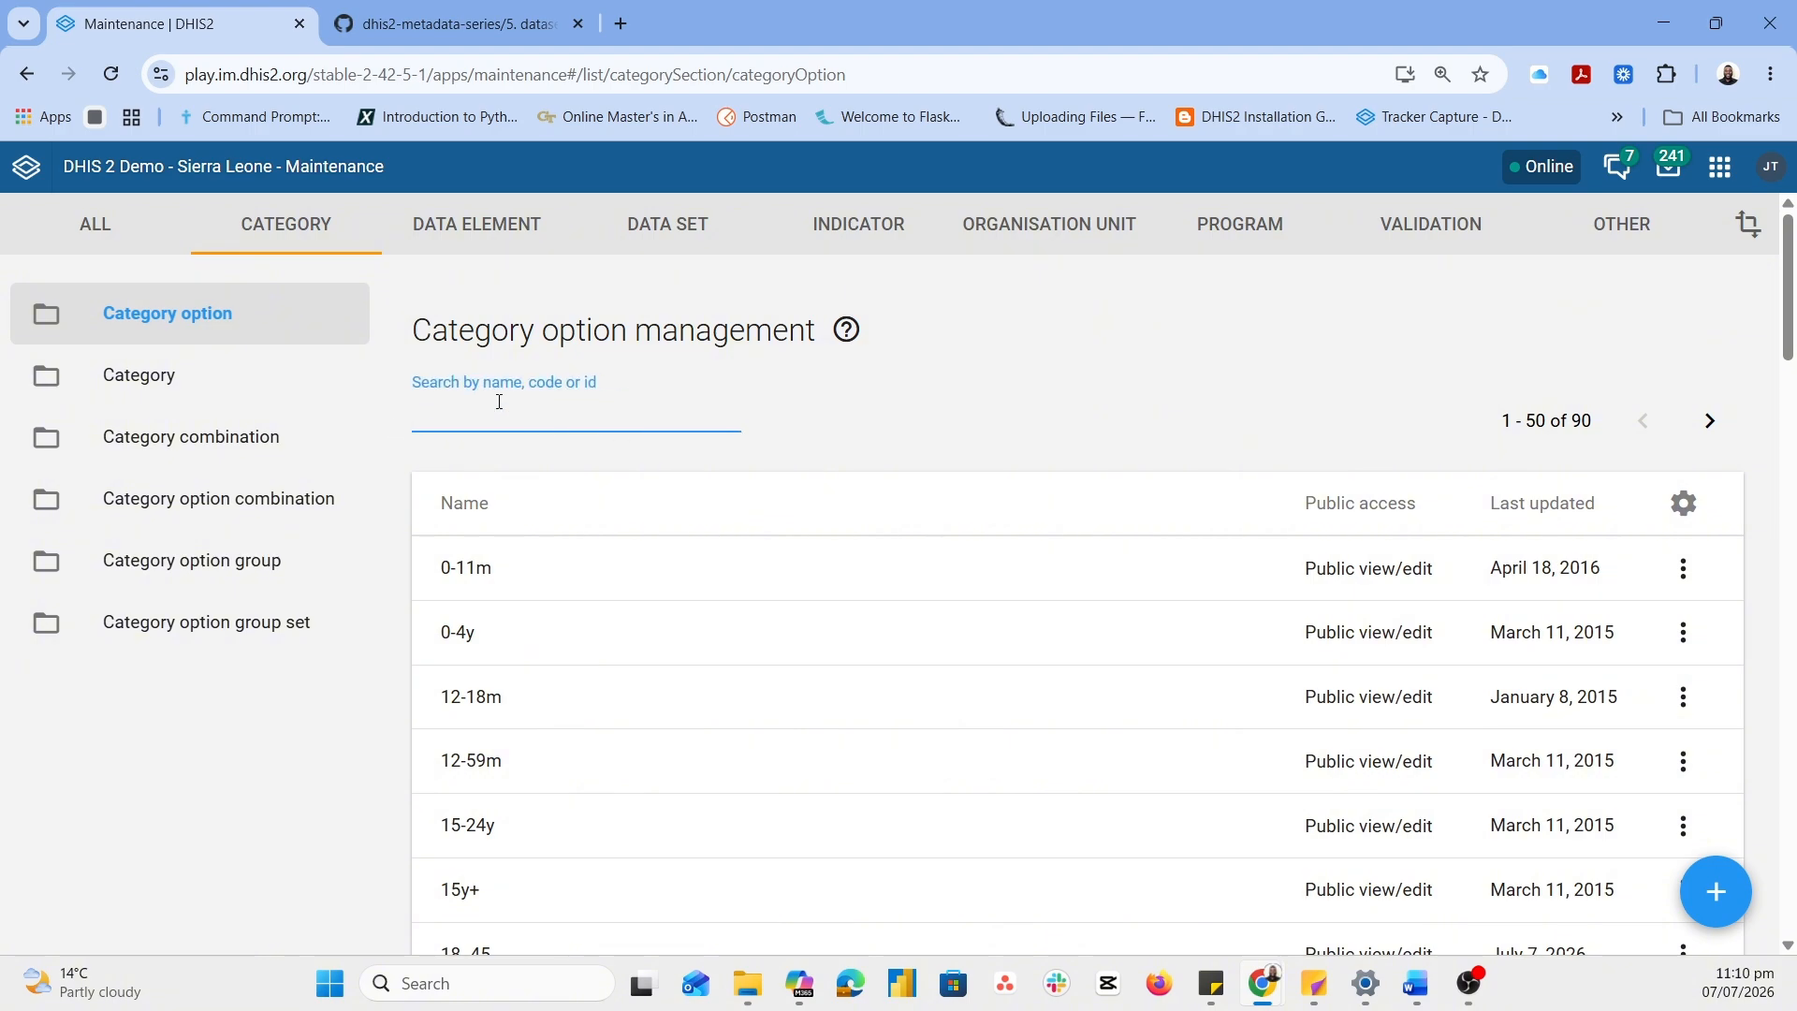
text(under)
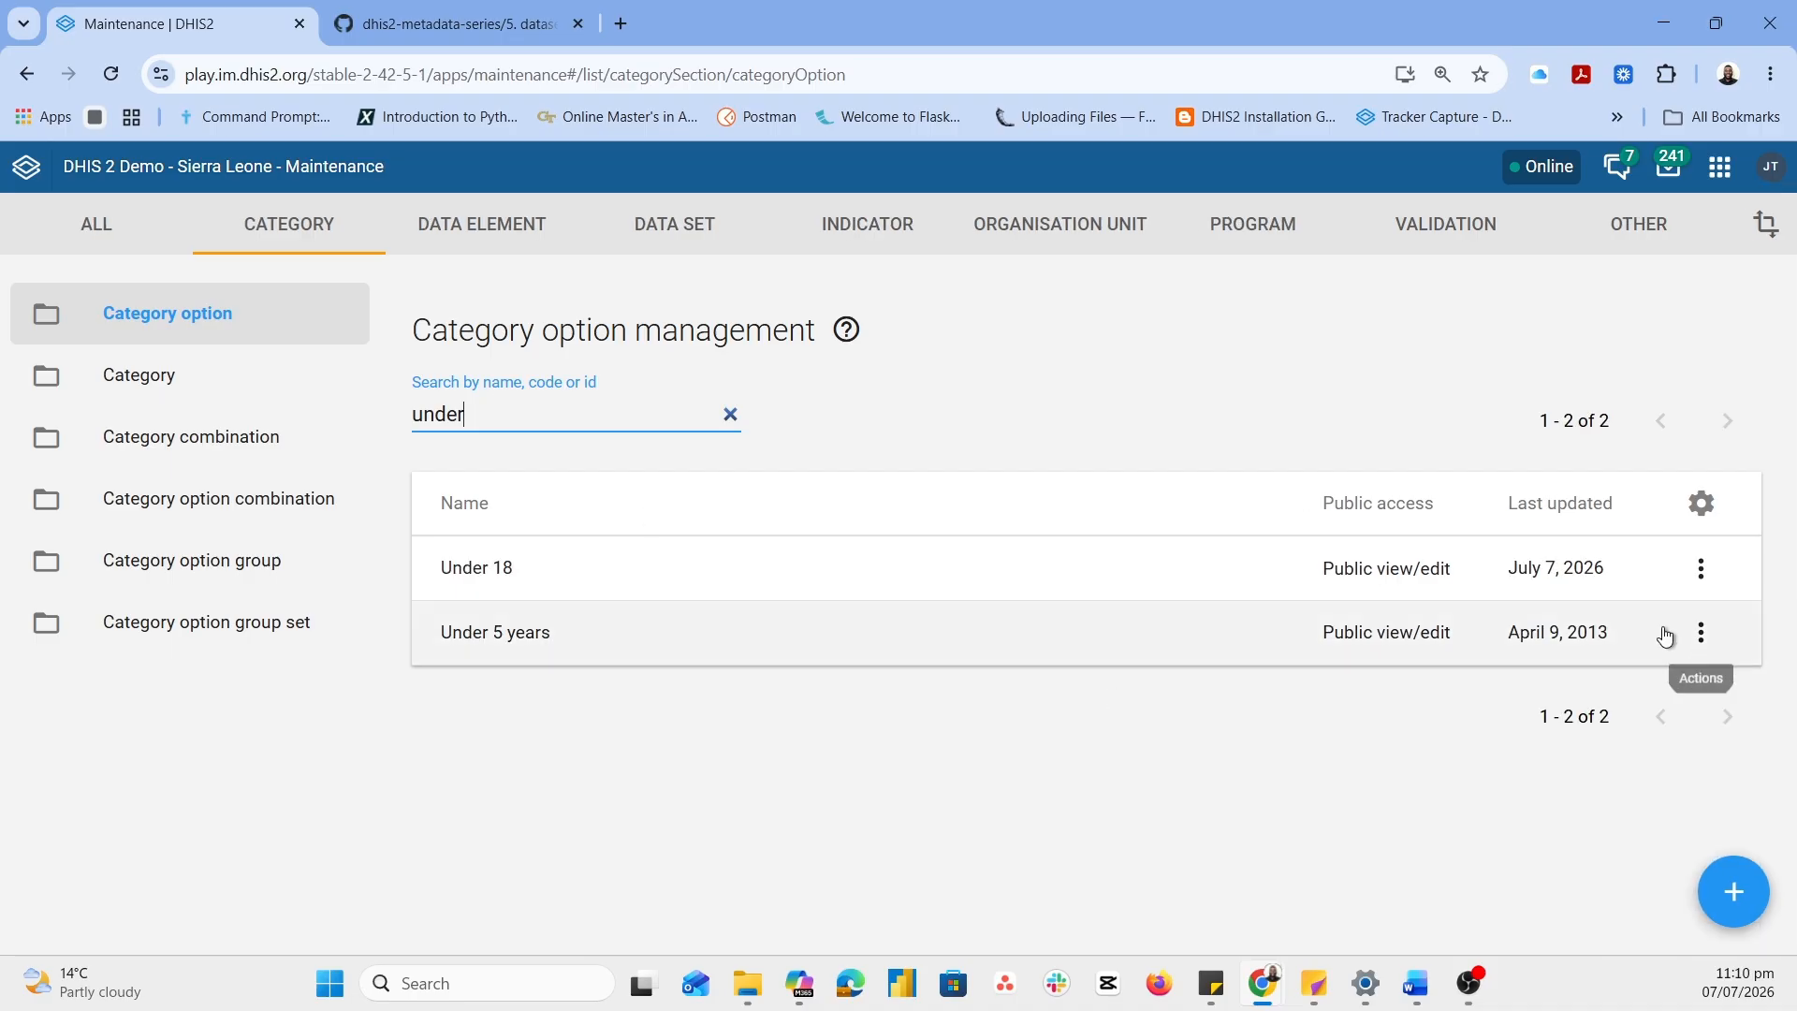
click(1701, 568)
click(1531, 695)
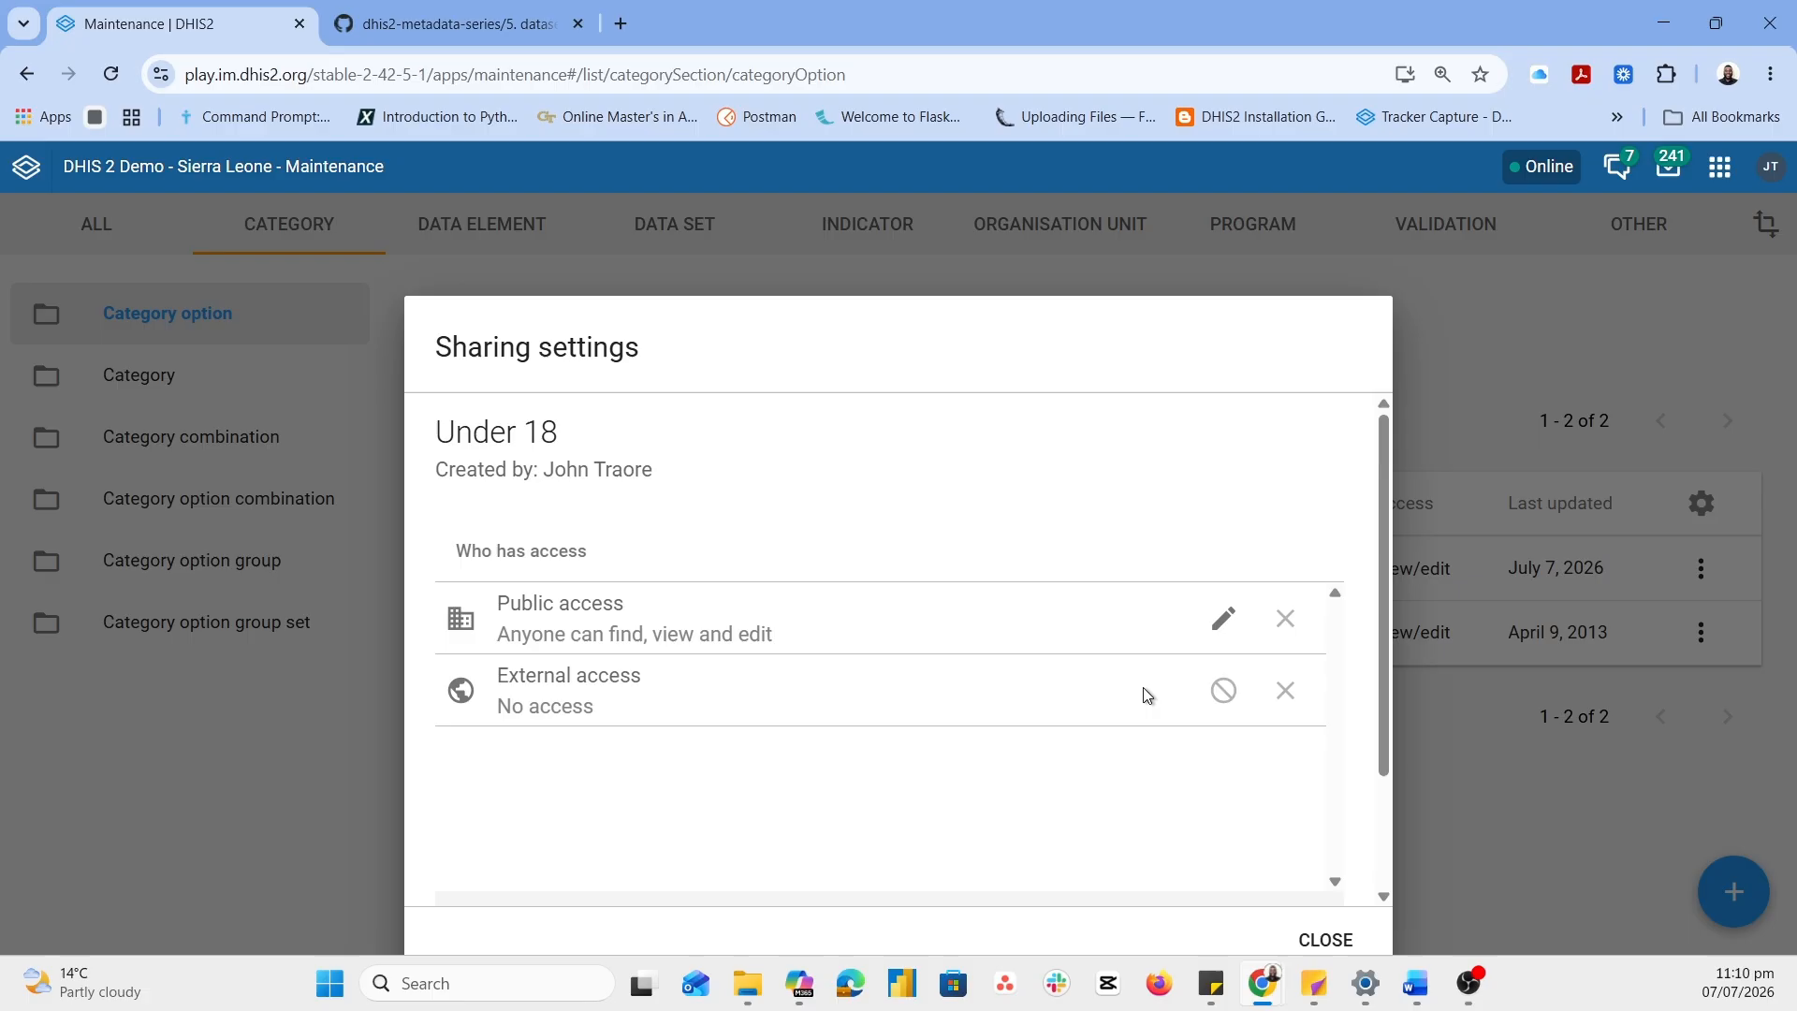
click(1223, 618)
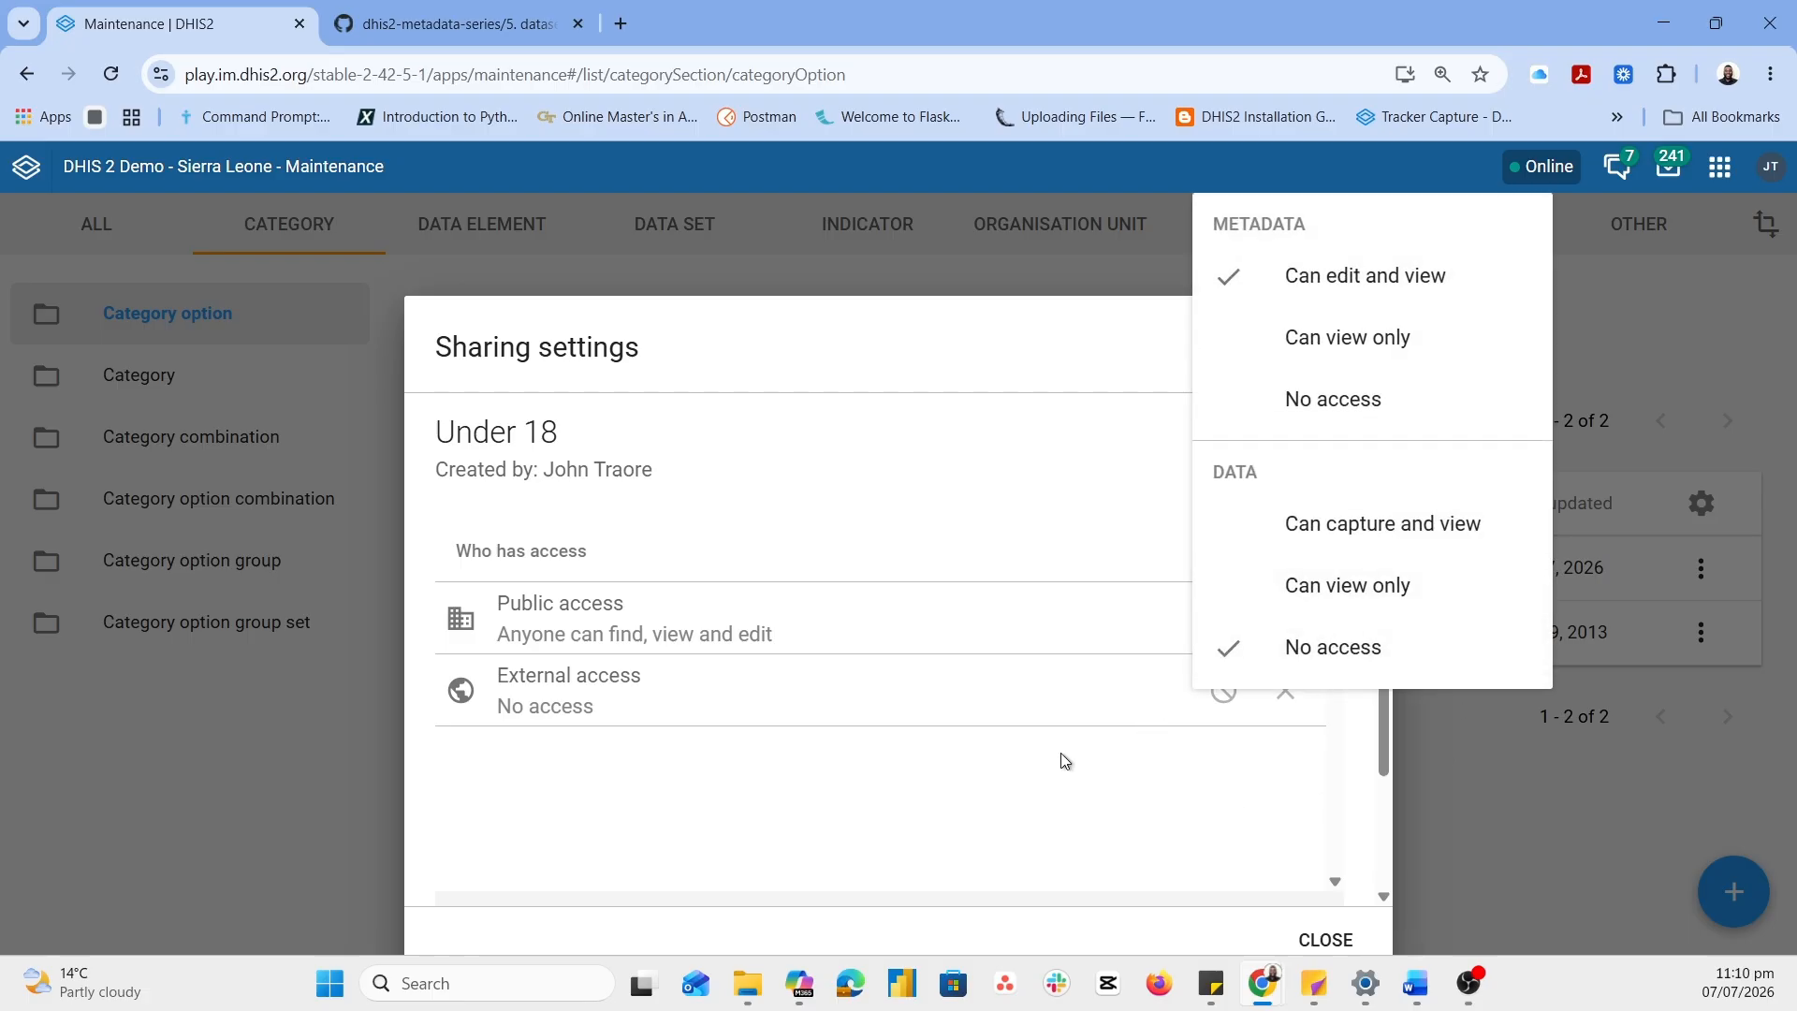
click(1385, 529)
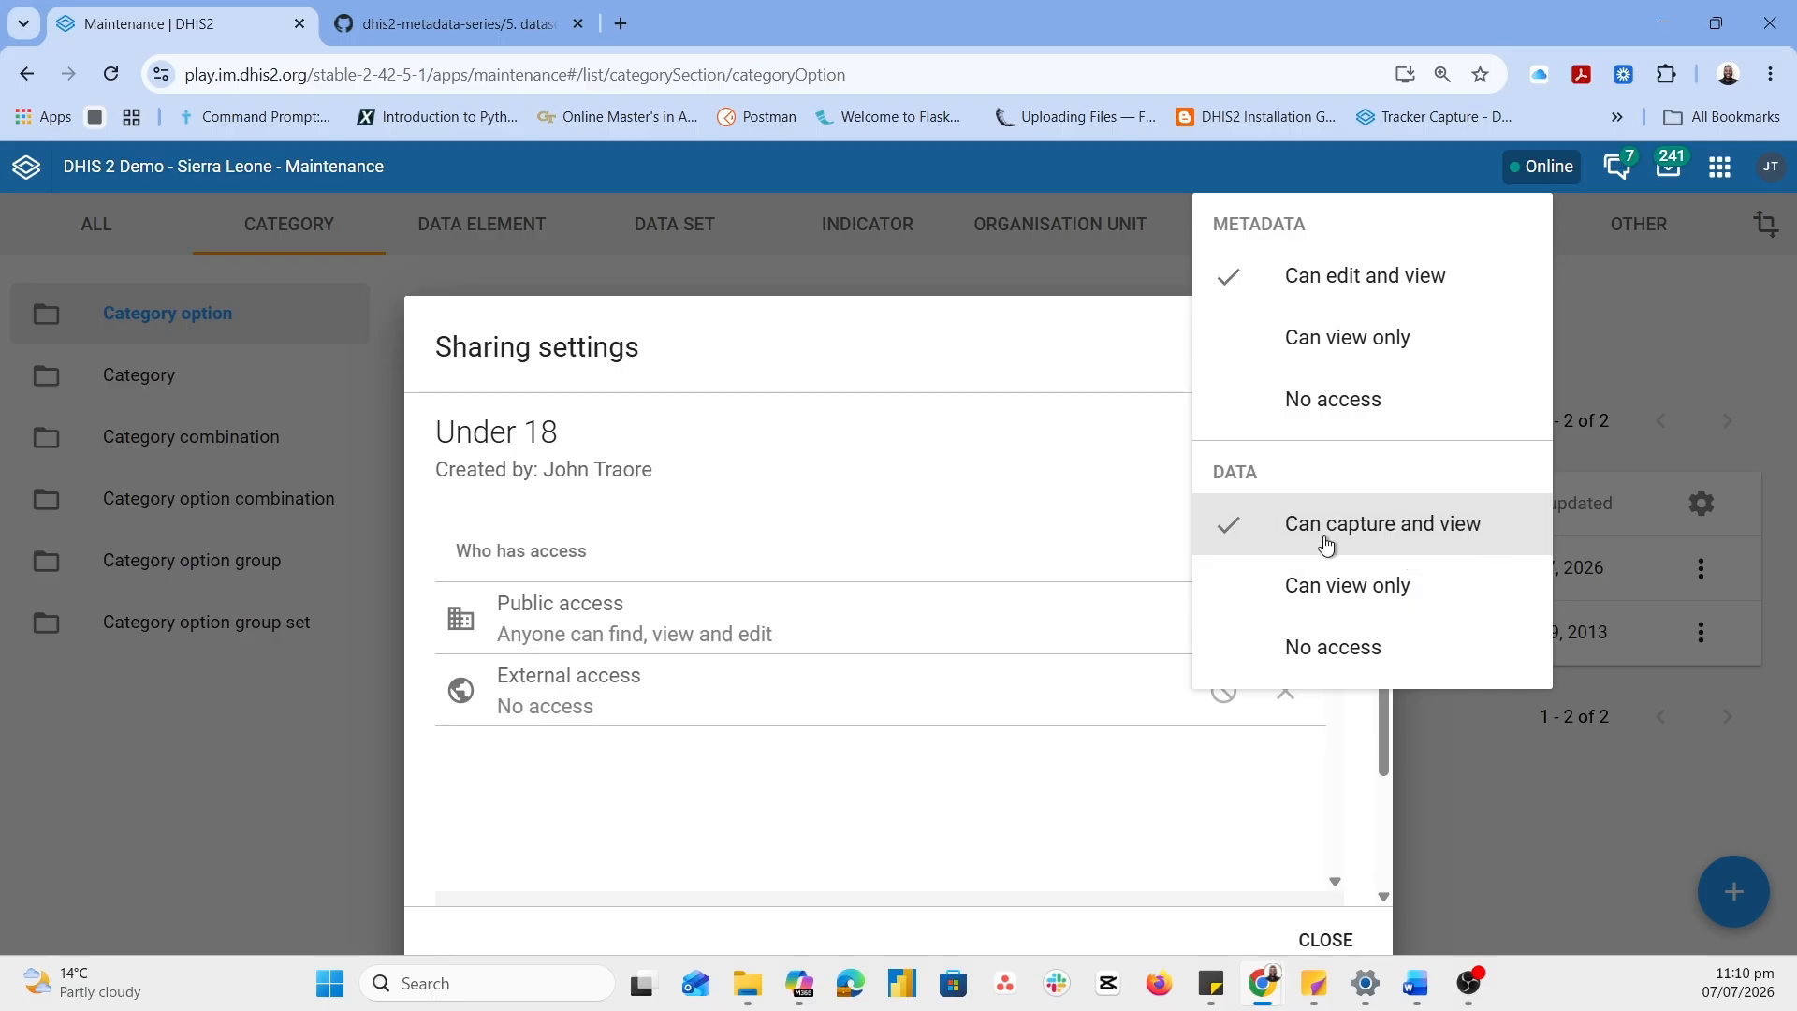
click(1322, 936)
click(1322, 935)
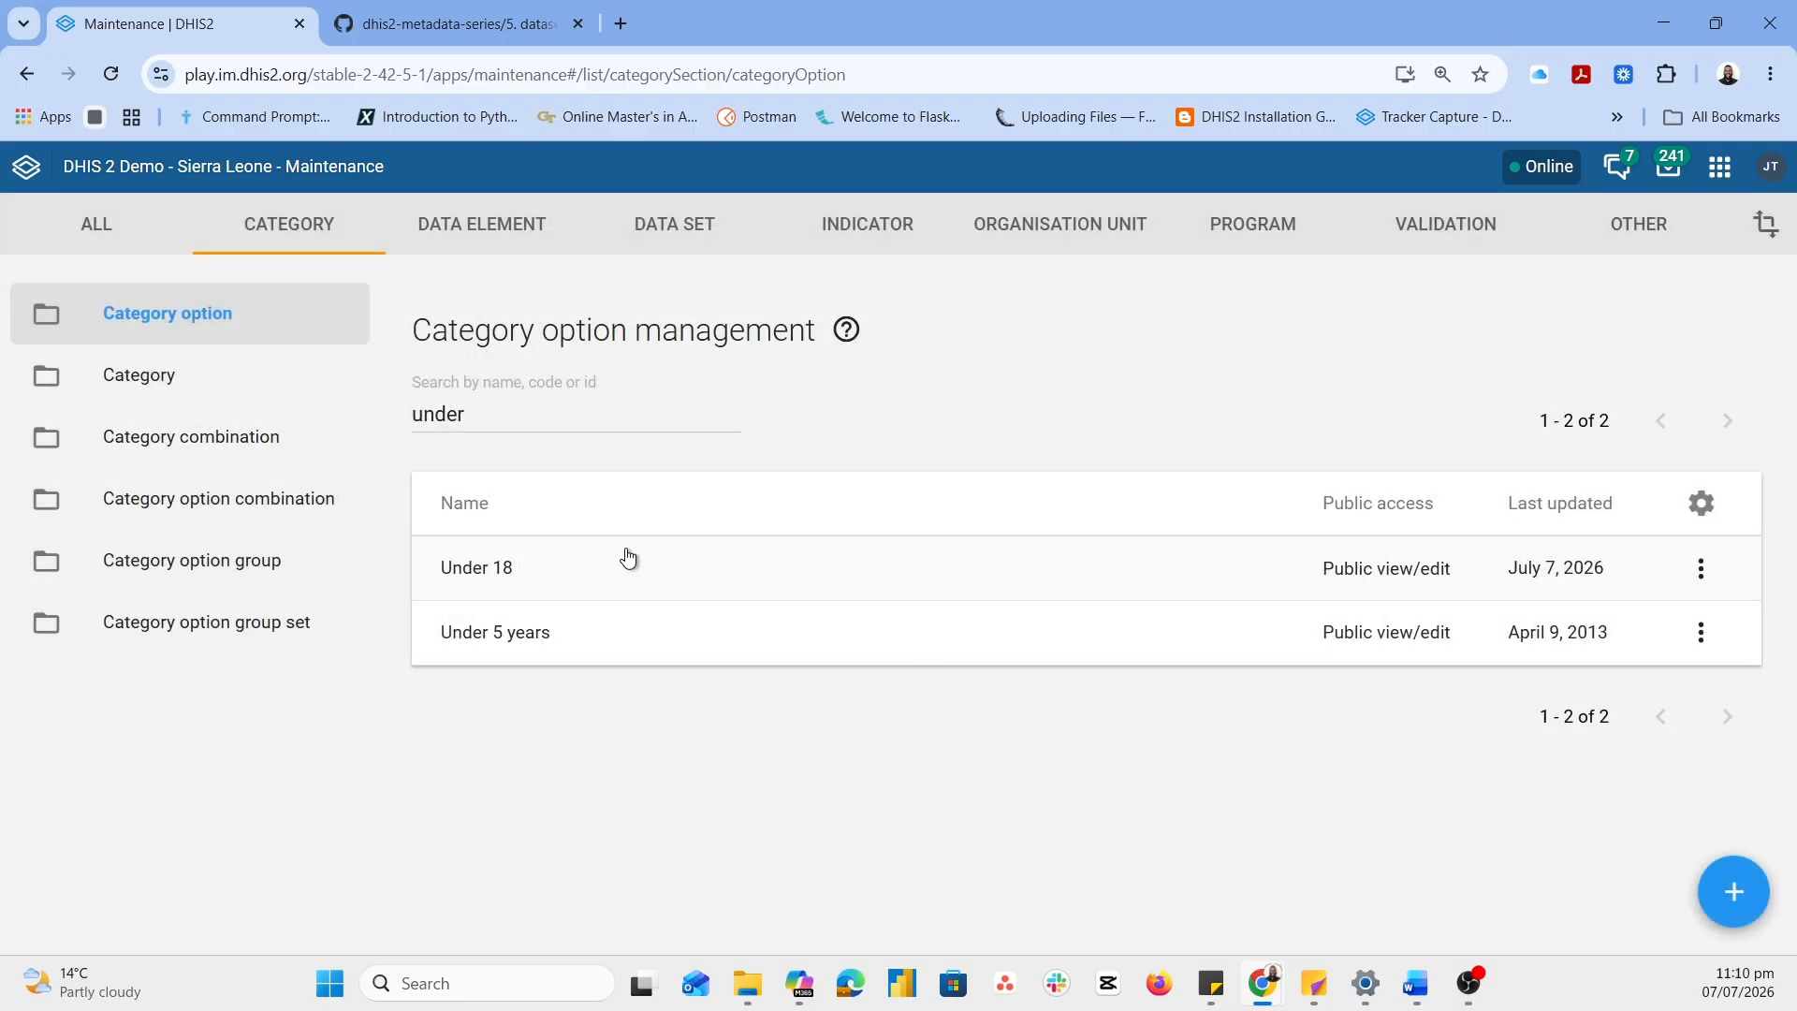
Find the category option 18 -45 and set its public data access to Can capture and view
double_click(498, 403)
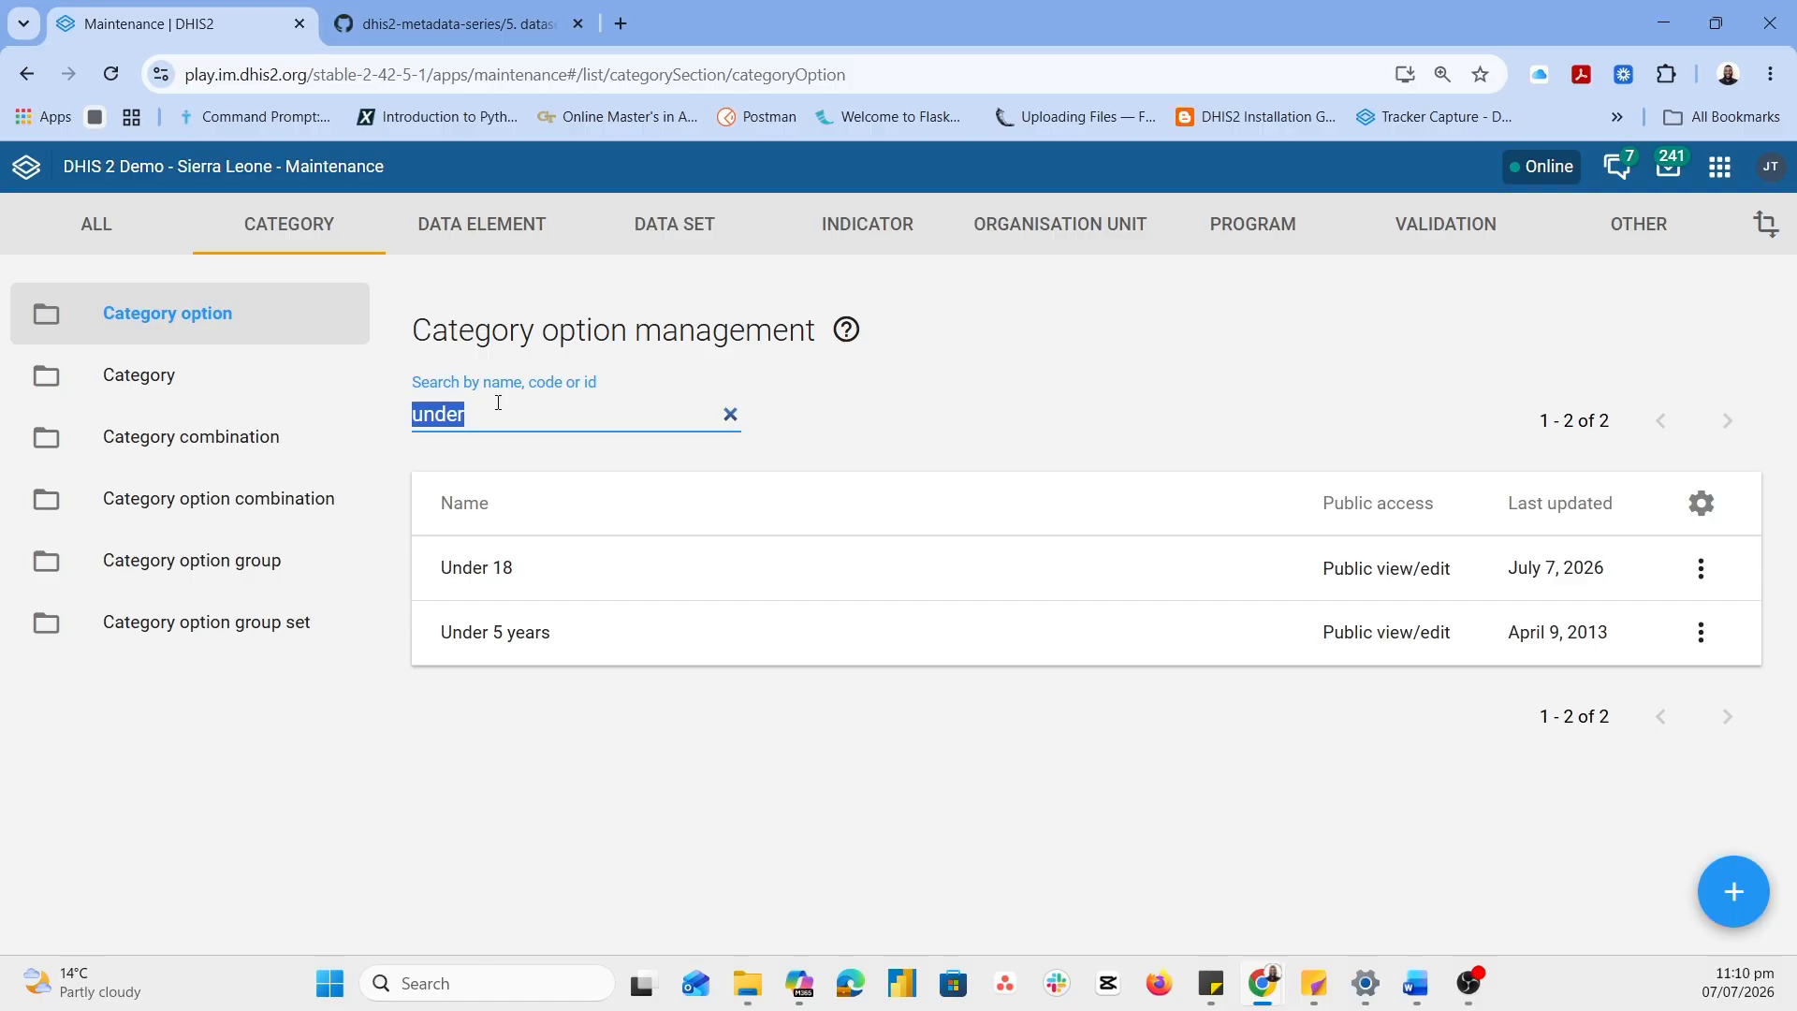
text(18 - 45)
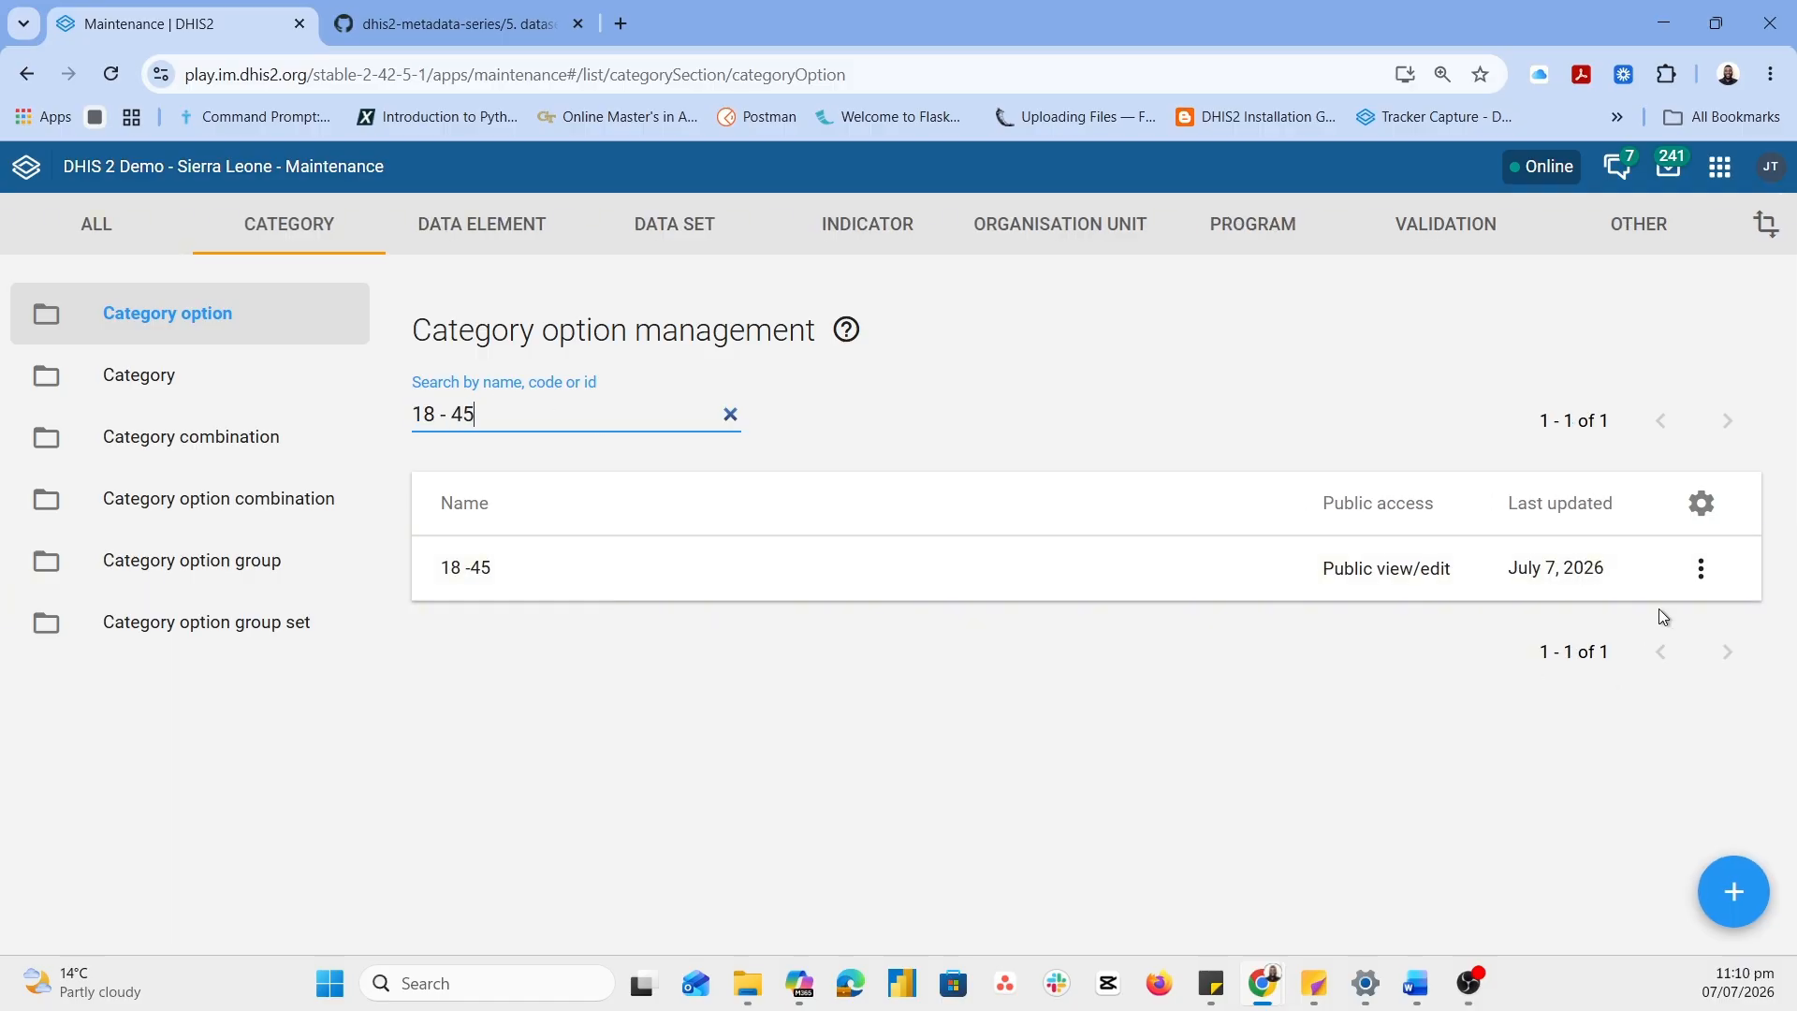
click(1700, 568)
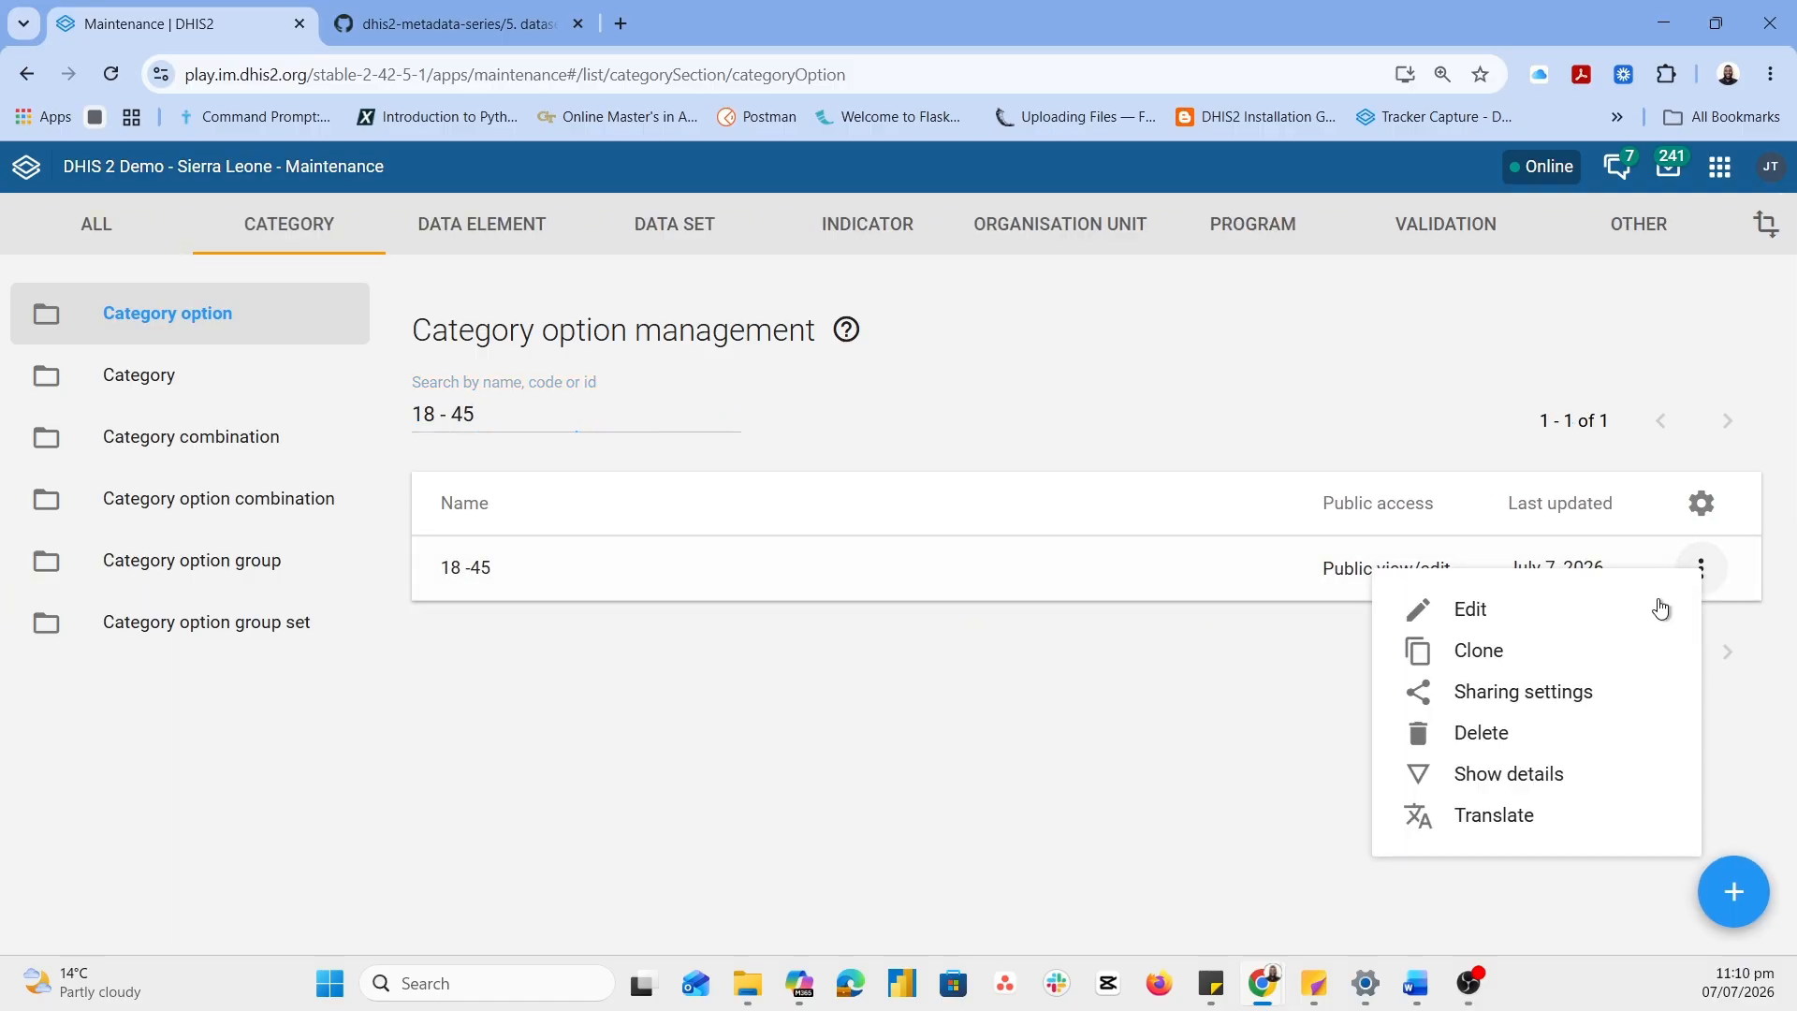
click(1477, 694)
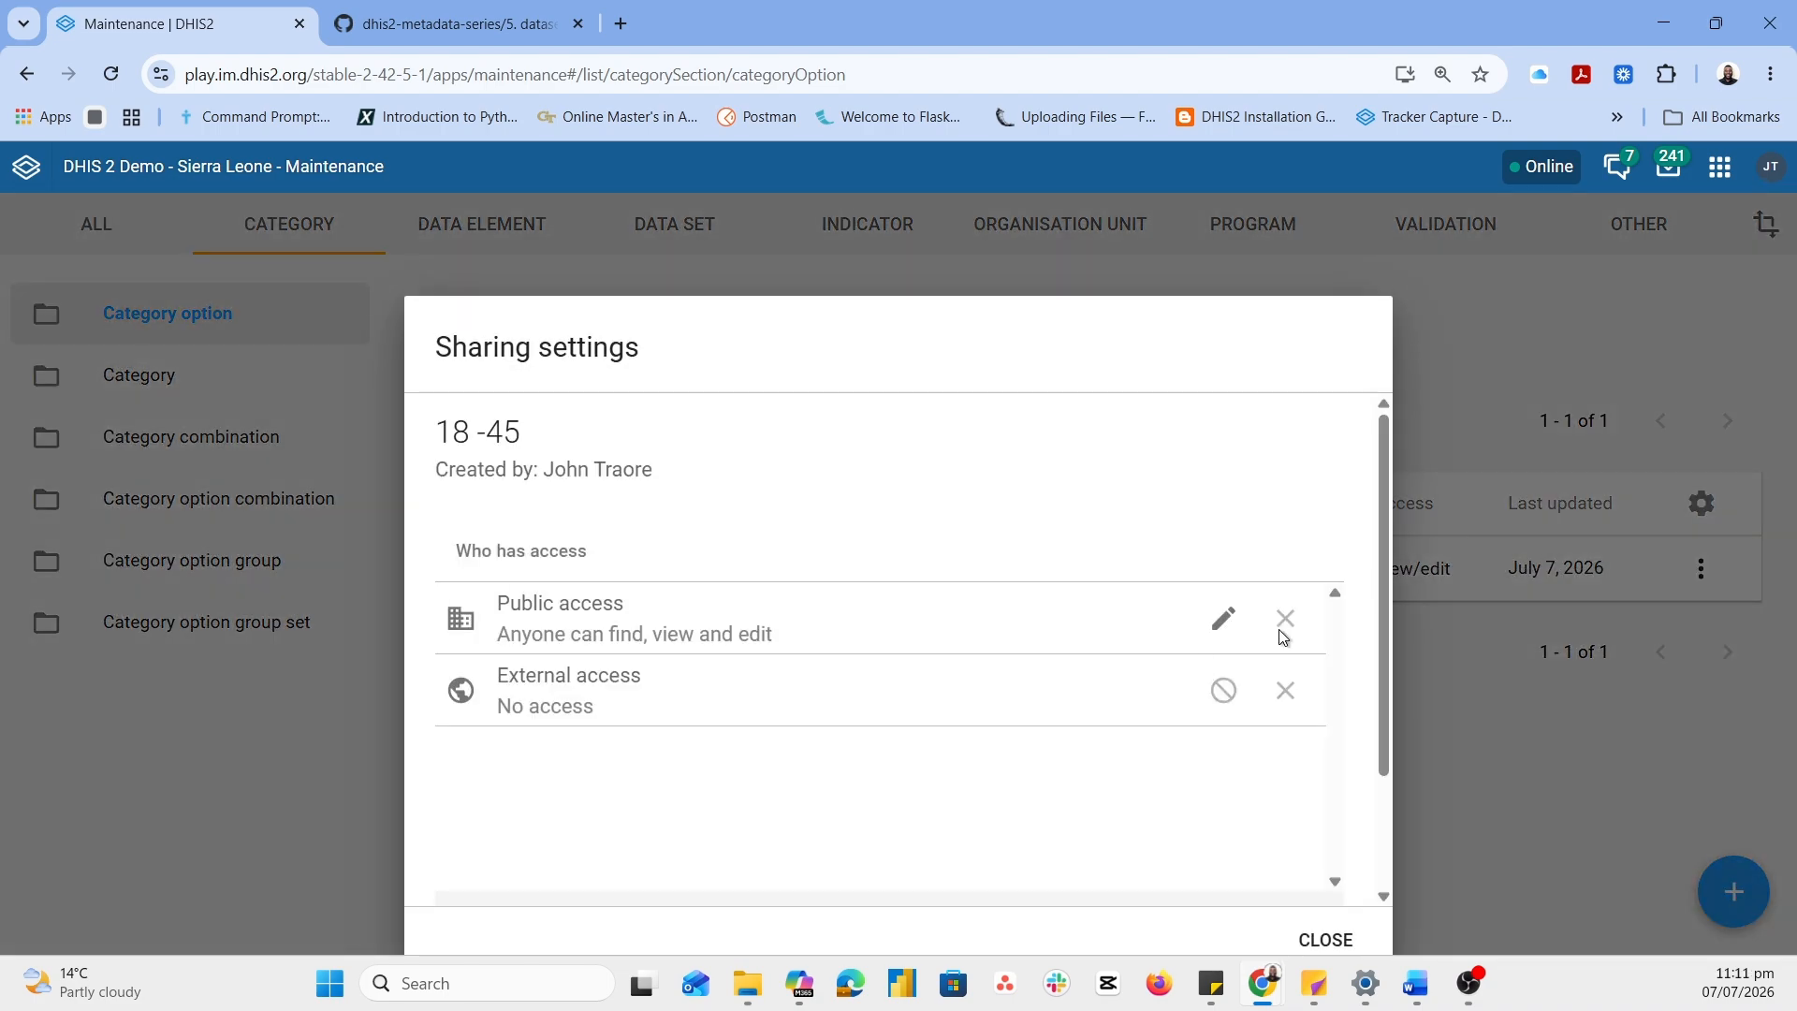
click(1223, 619)
click(1288, 525)
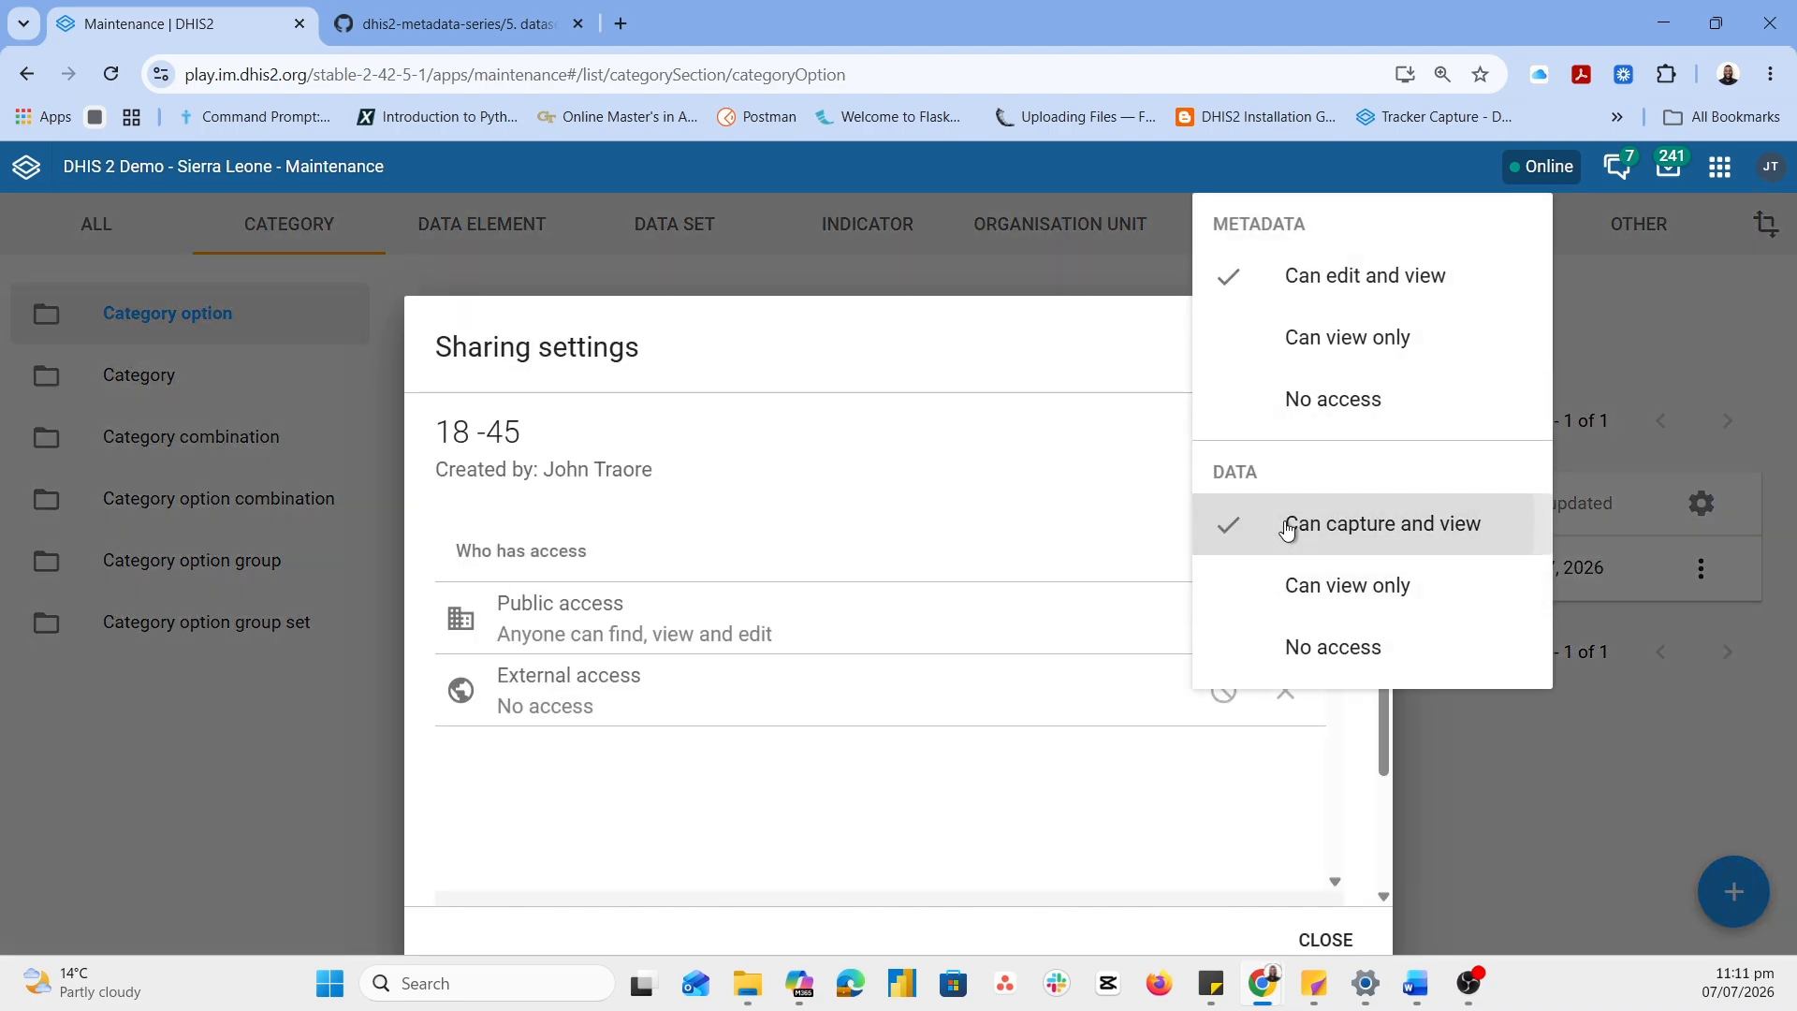
click(1053, 797)
scroll(1230, 803, down, 3)
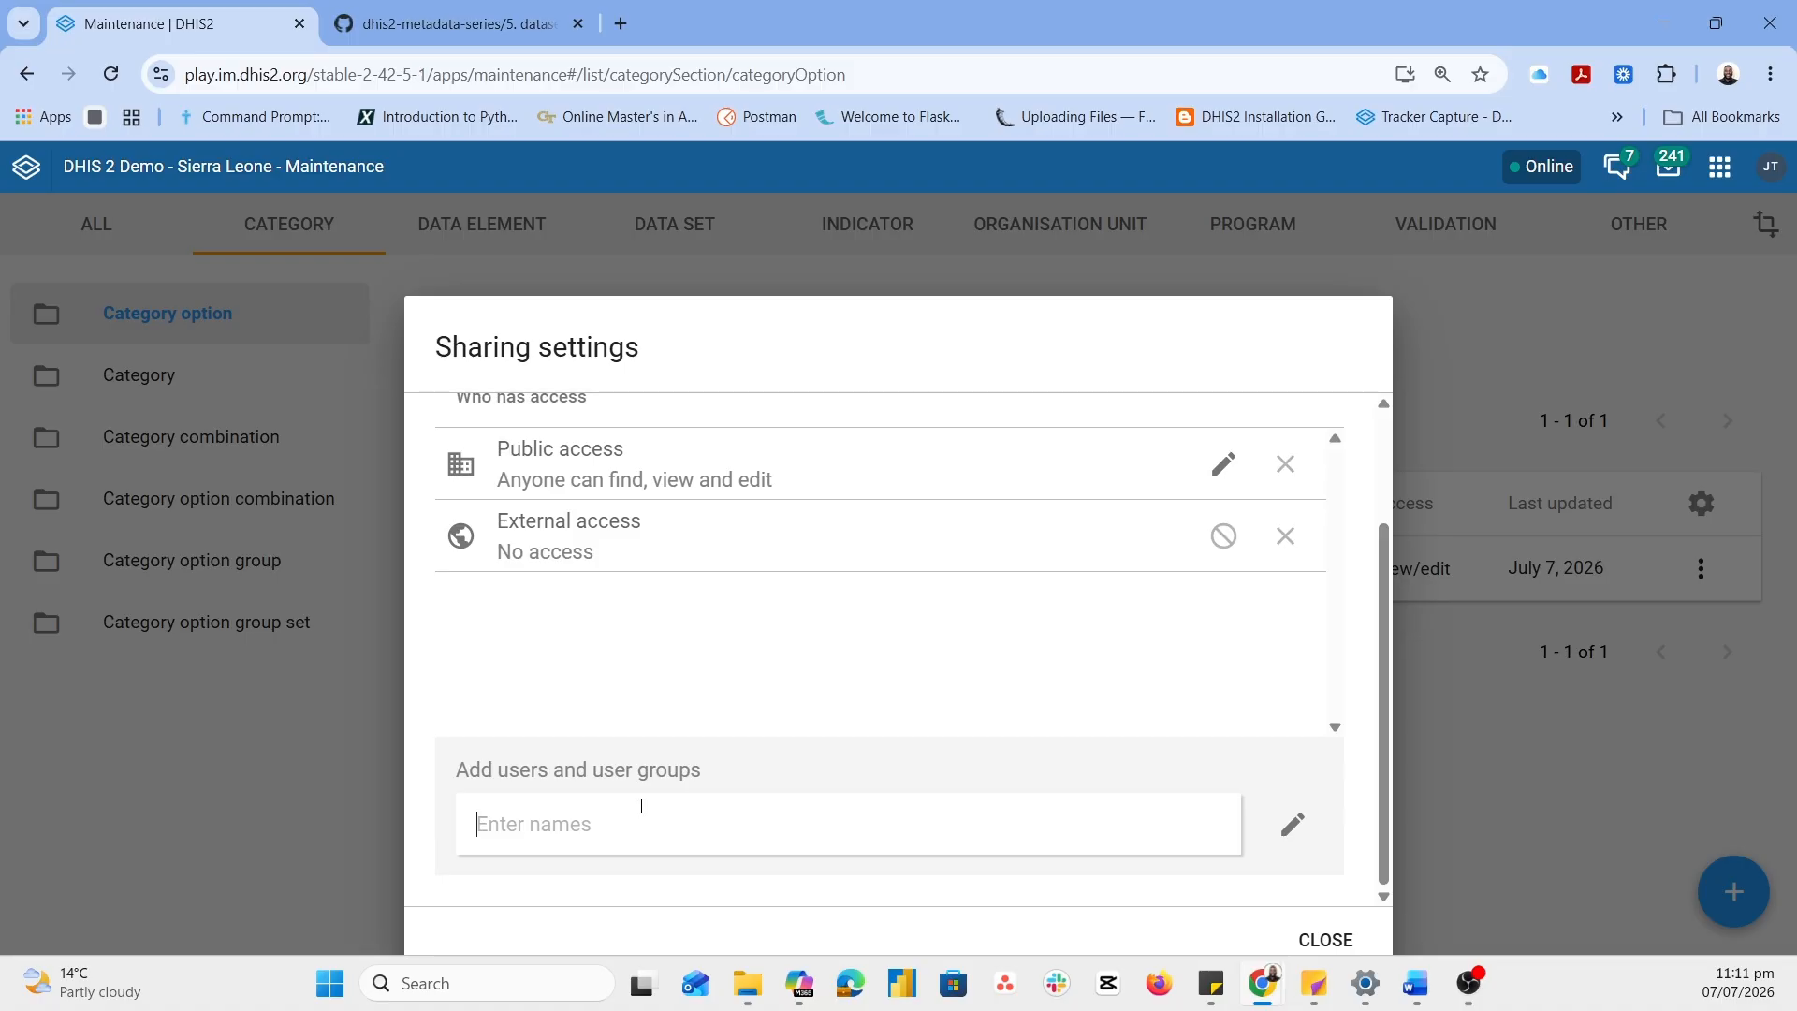
Find the category option Over 45 and set its public data access to Can capture and view
click(1321, 938)
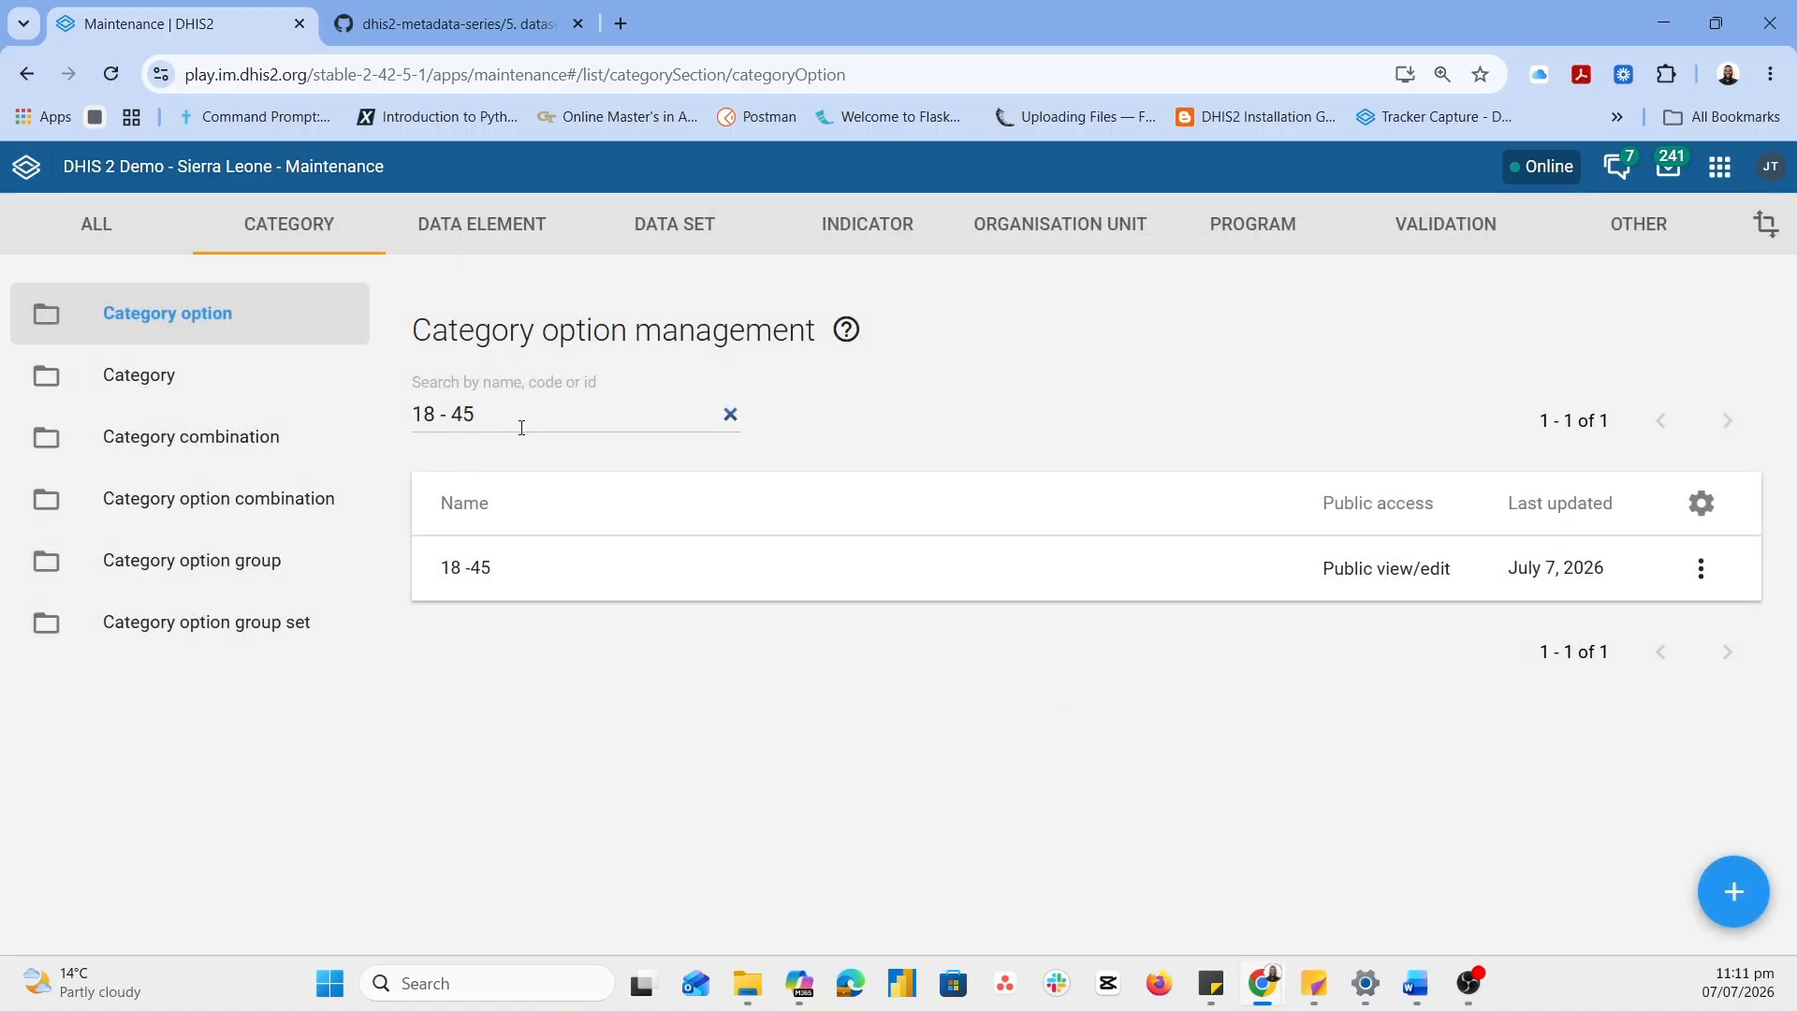
click(520, 421)
key(ctrl+a)
text(over )
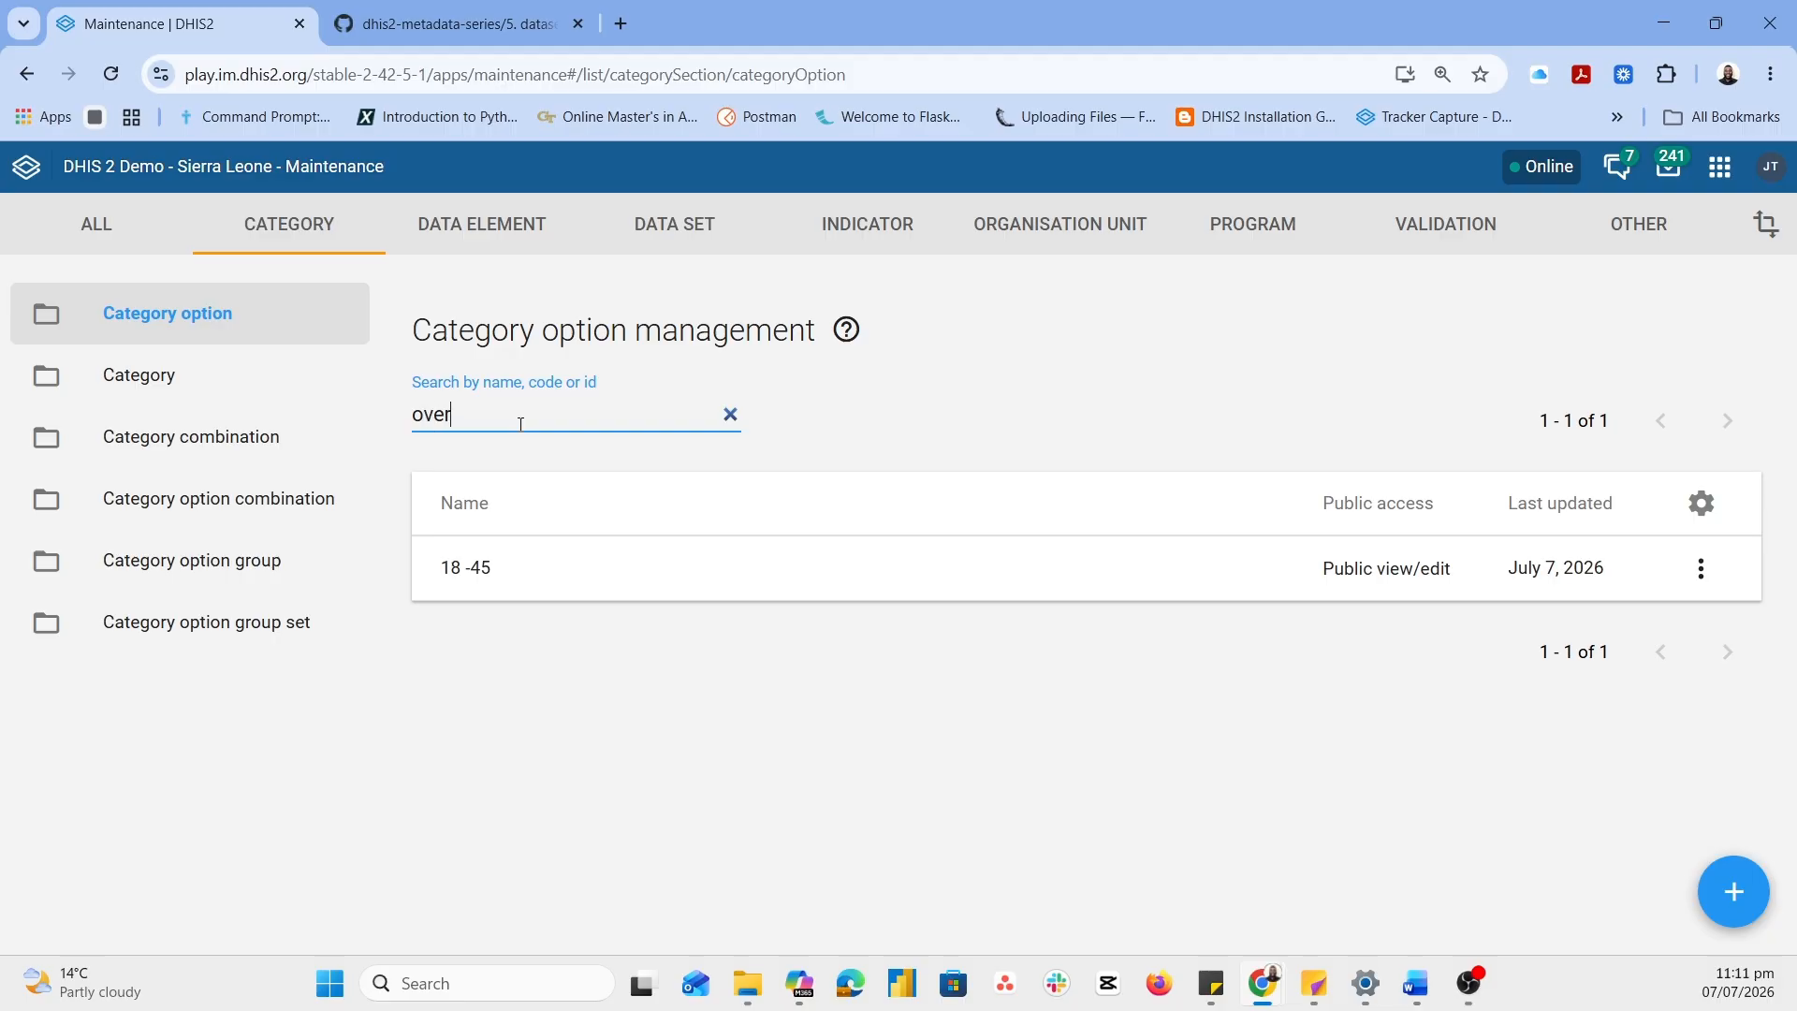
text(45)
click(1701, 569)
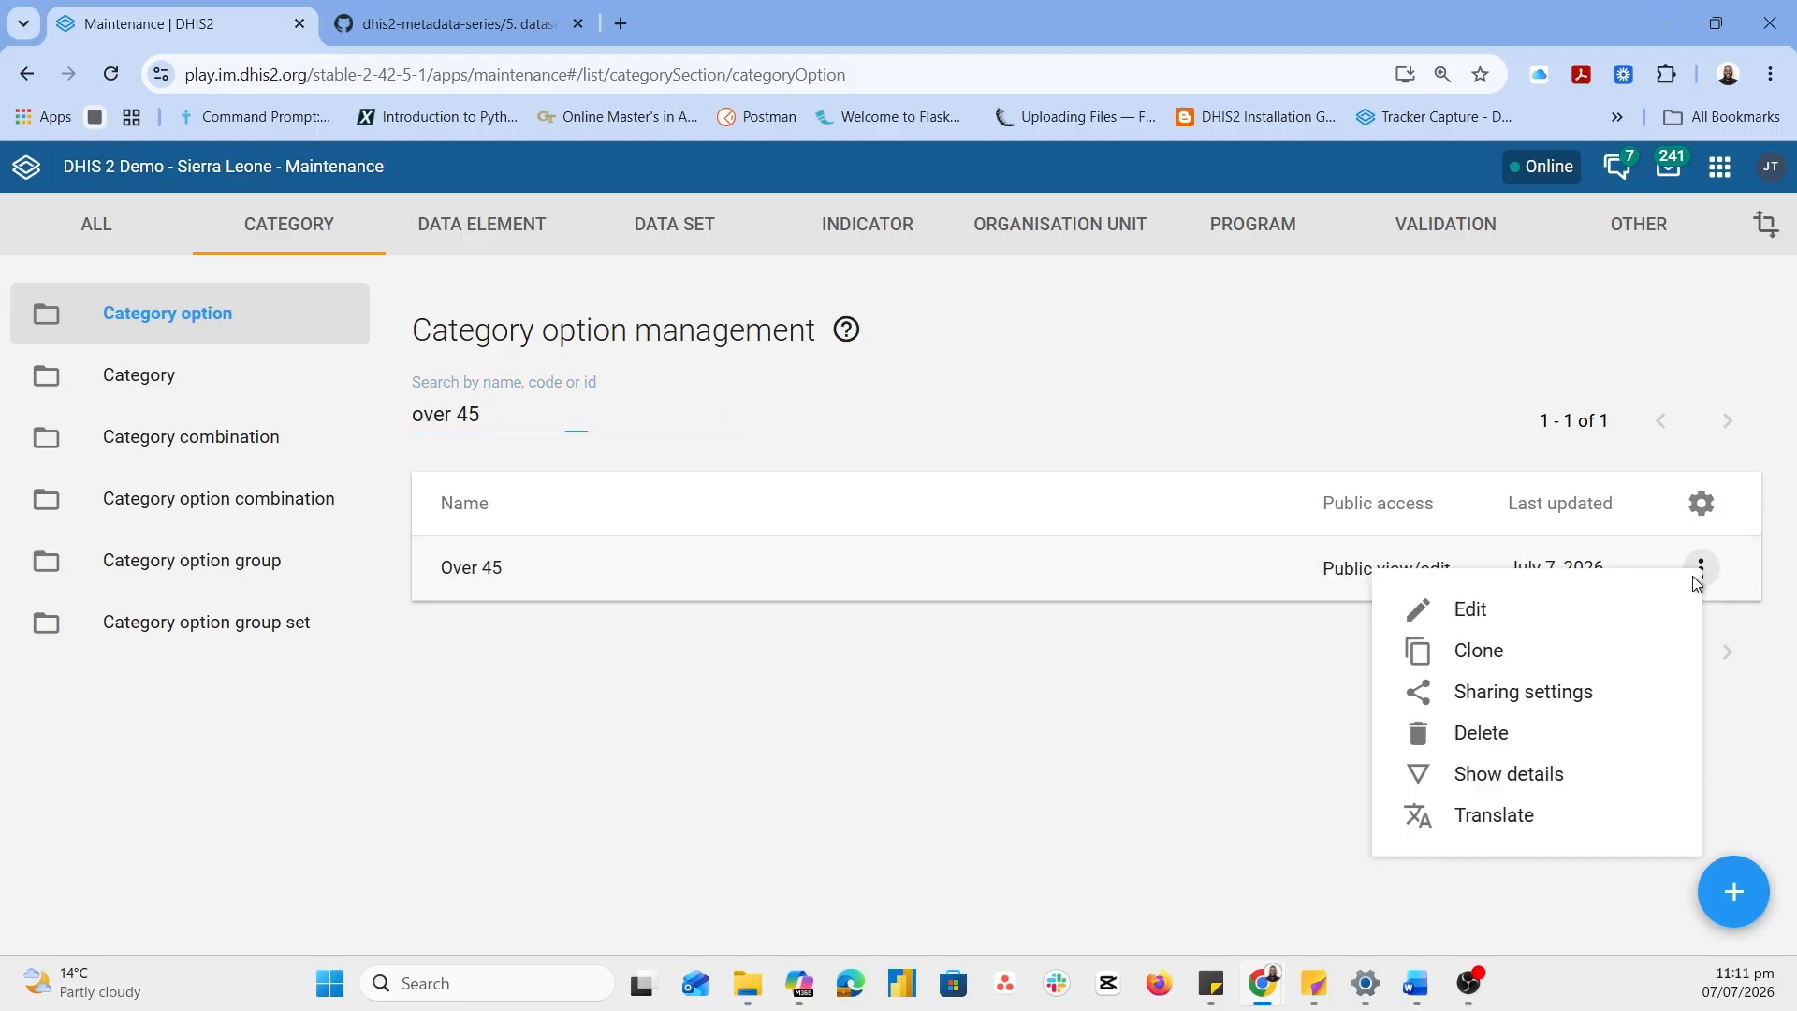
click(1536, 695)
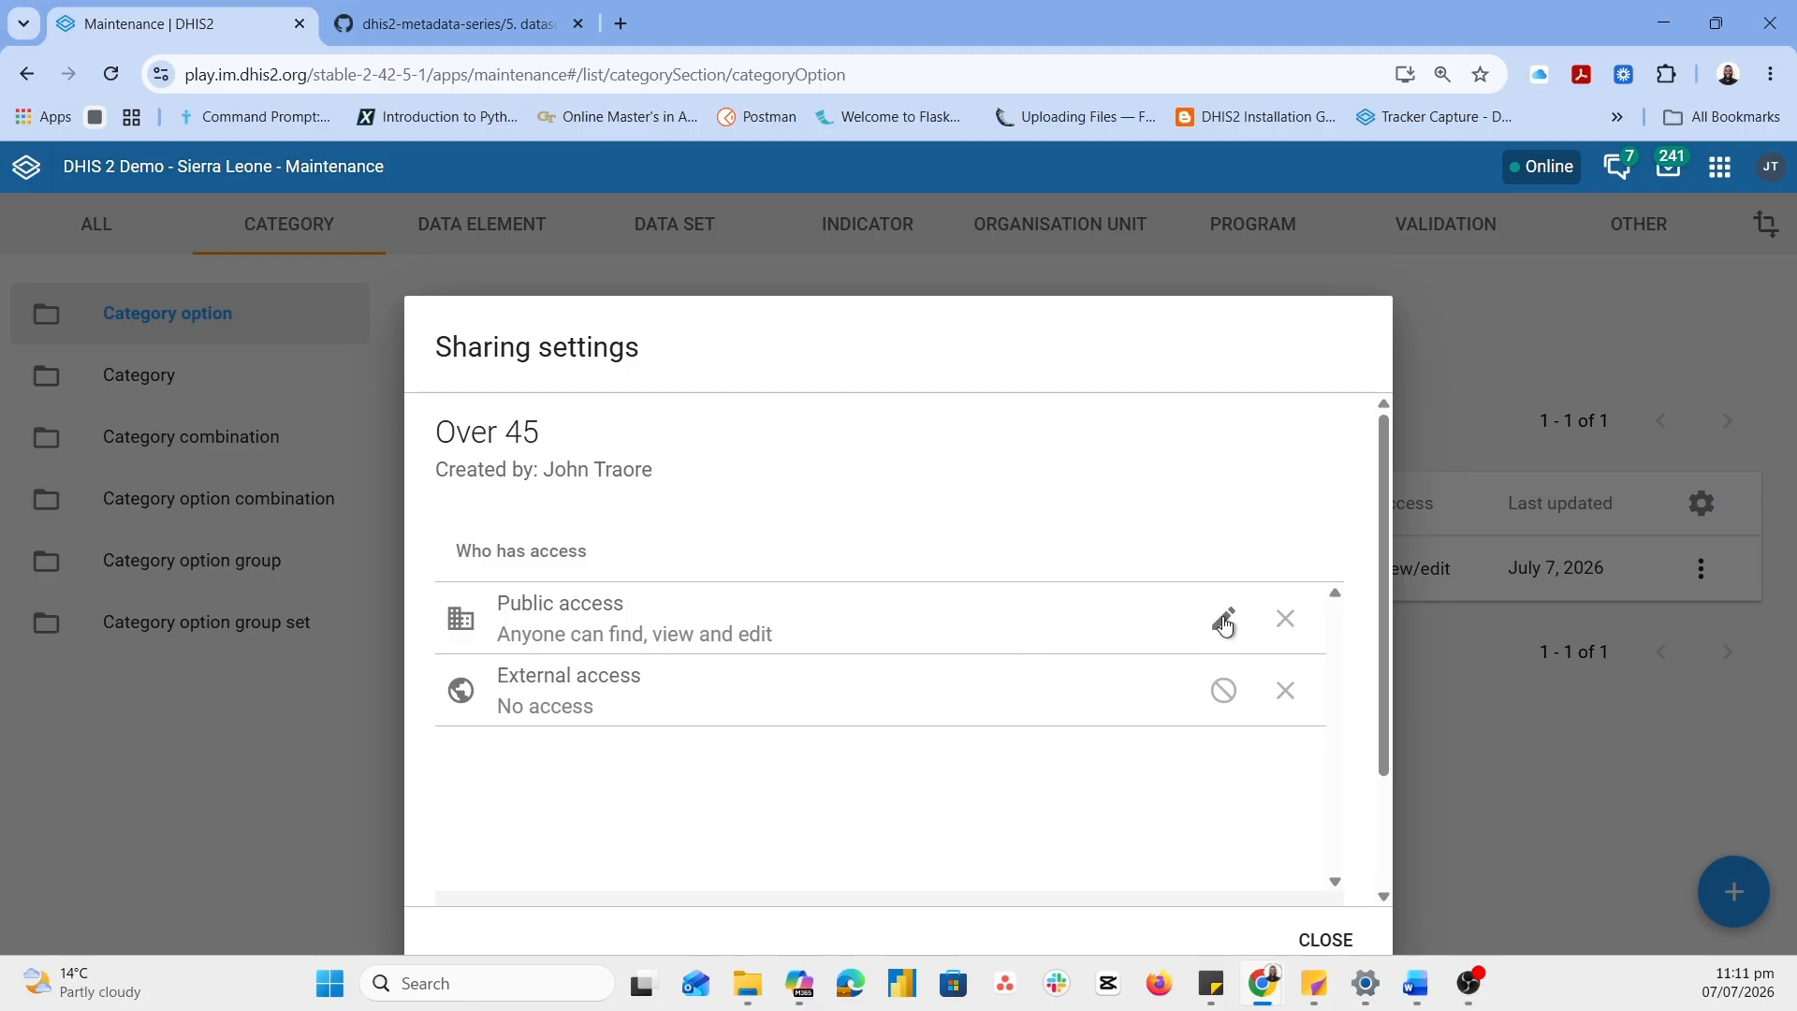
click(1225, 623)
click(1255, 526)
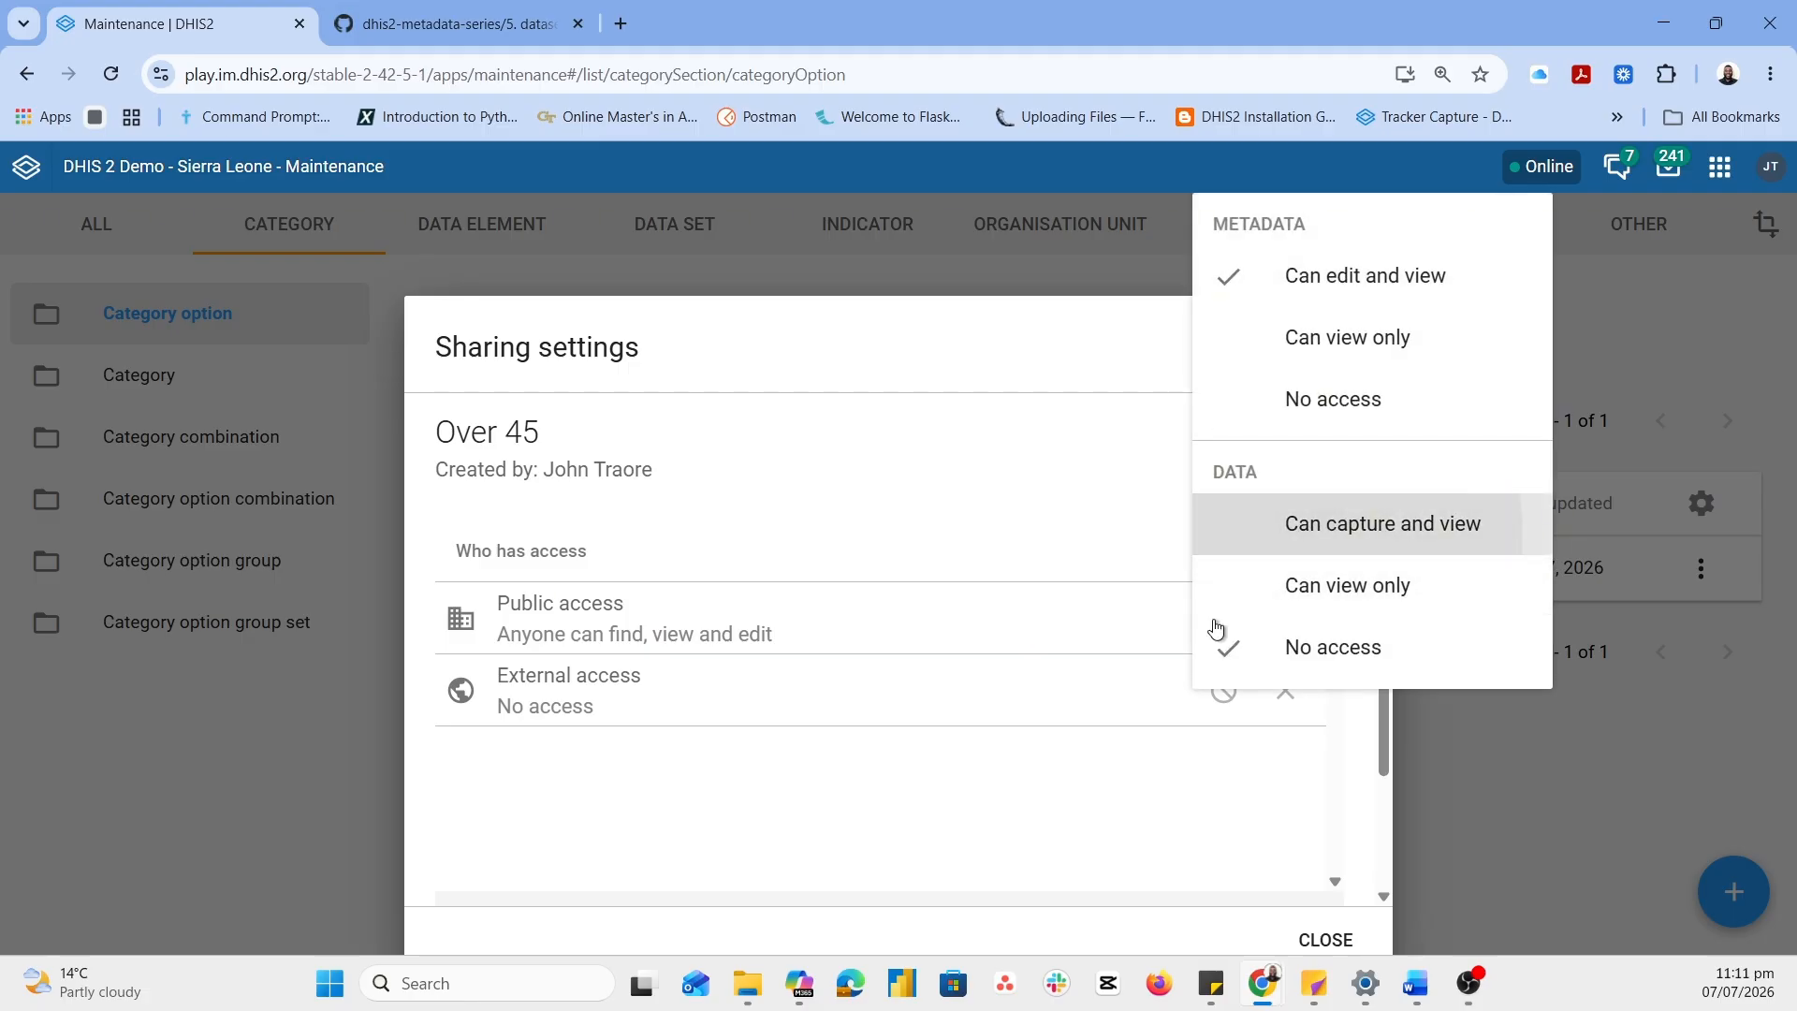
click(1117, 821)
click(1323, 939)
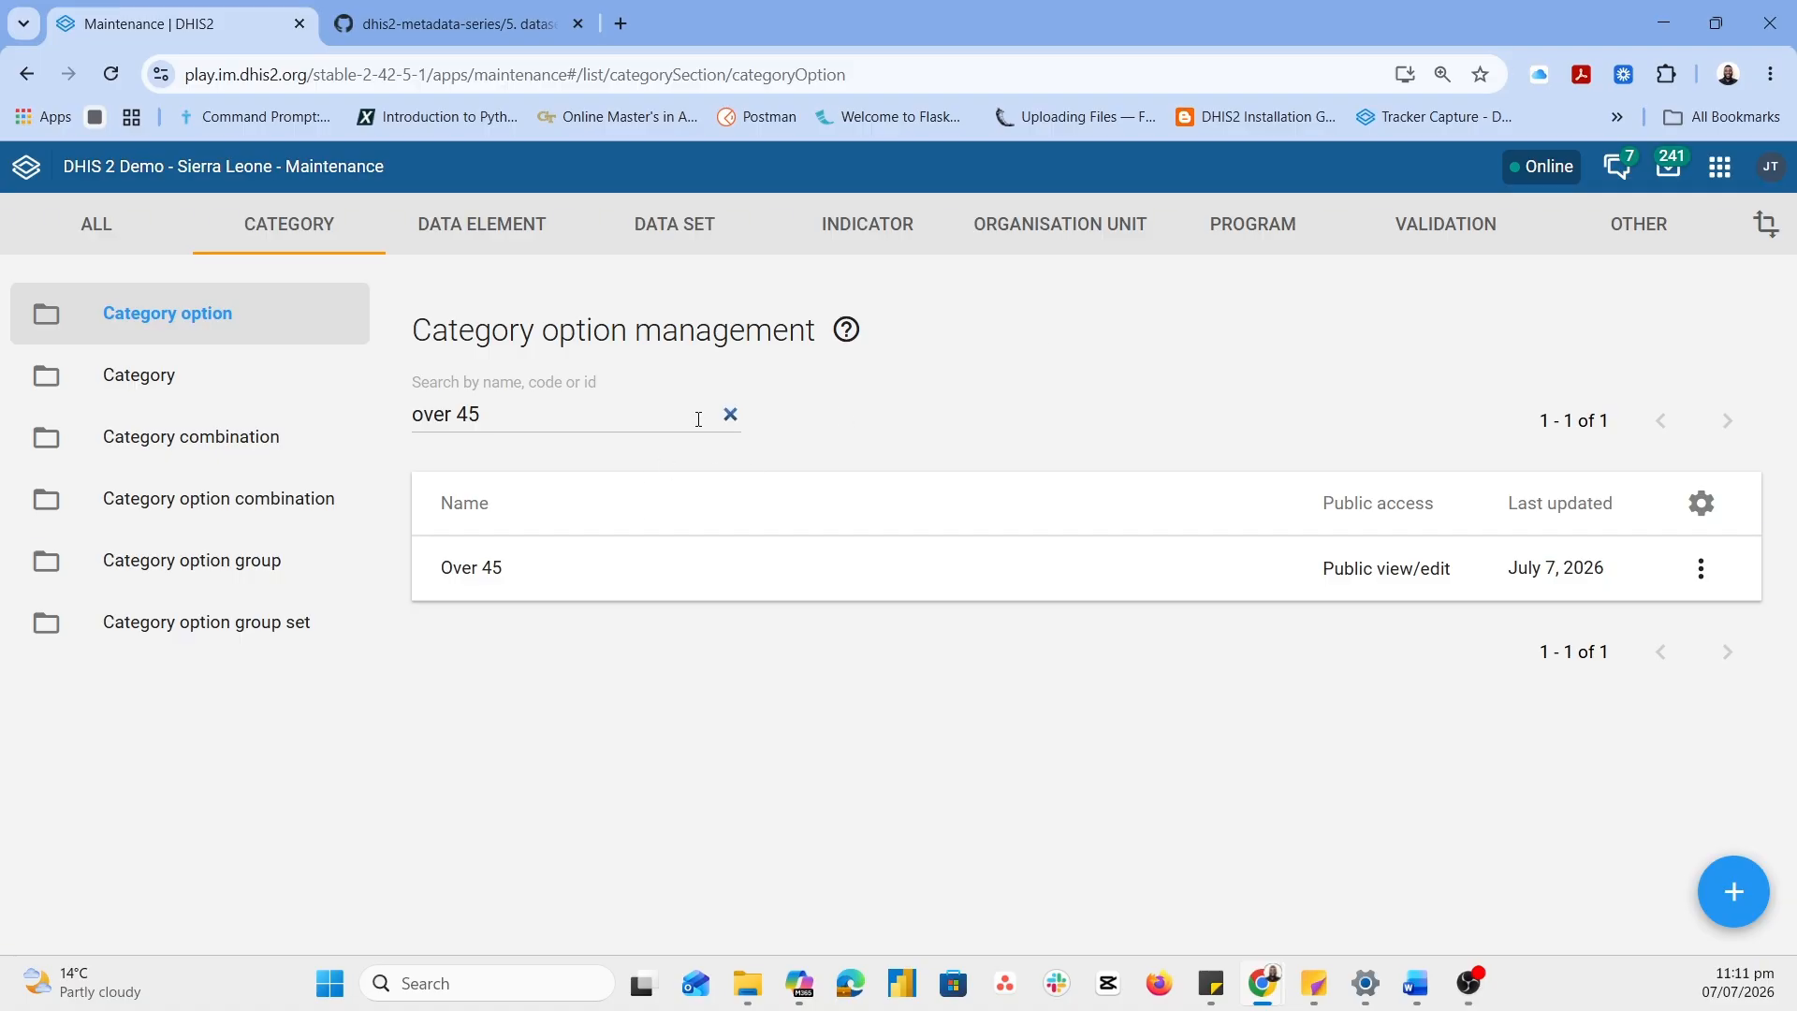
Start a new indicator and enter "Total NCD Patients Rgistered" as its name
click(859, 234)
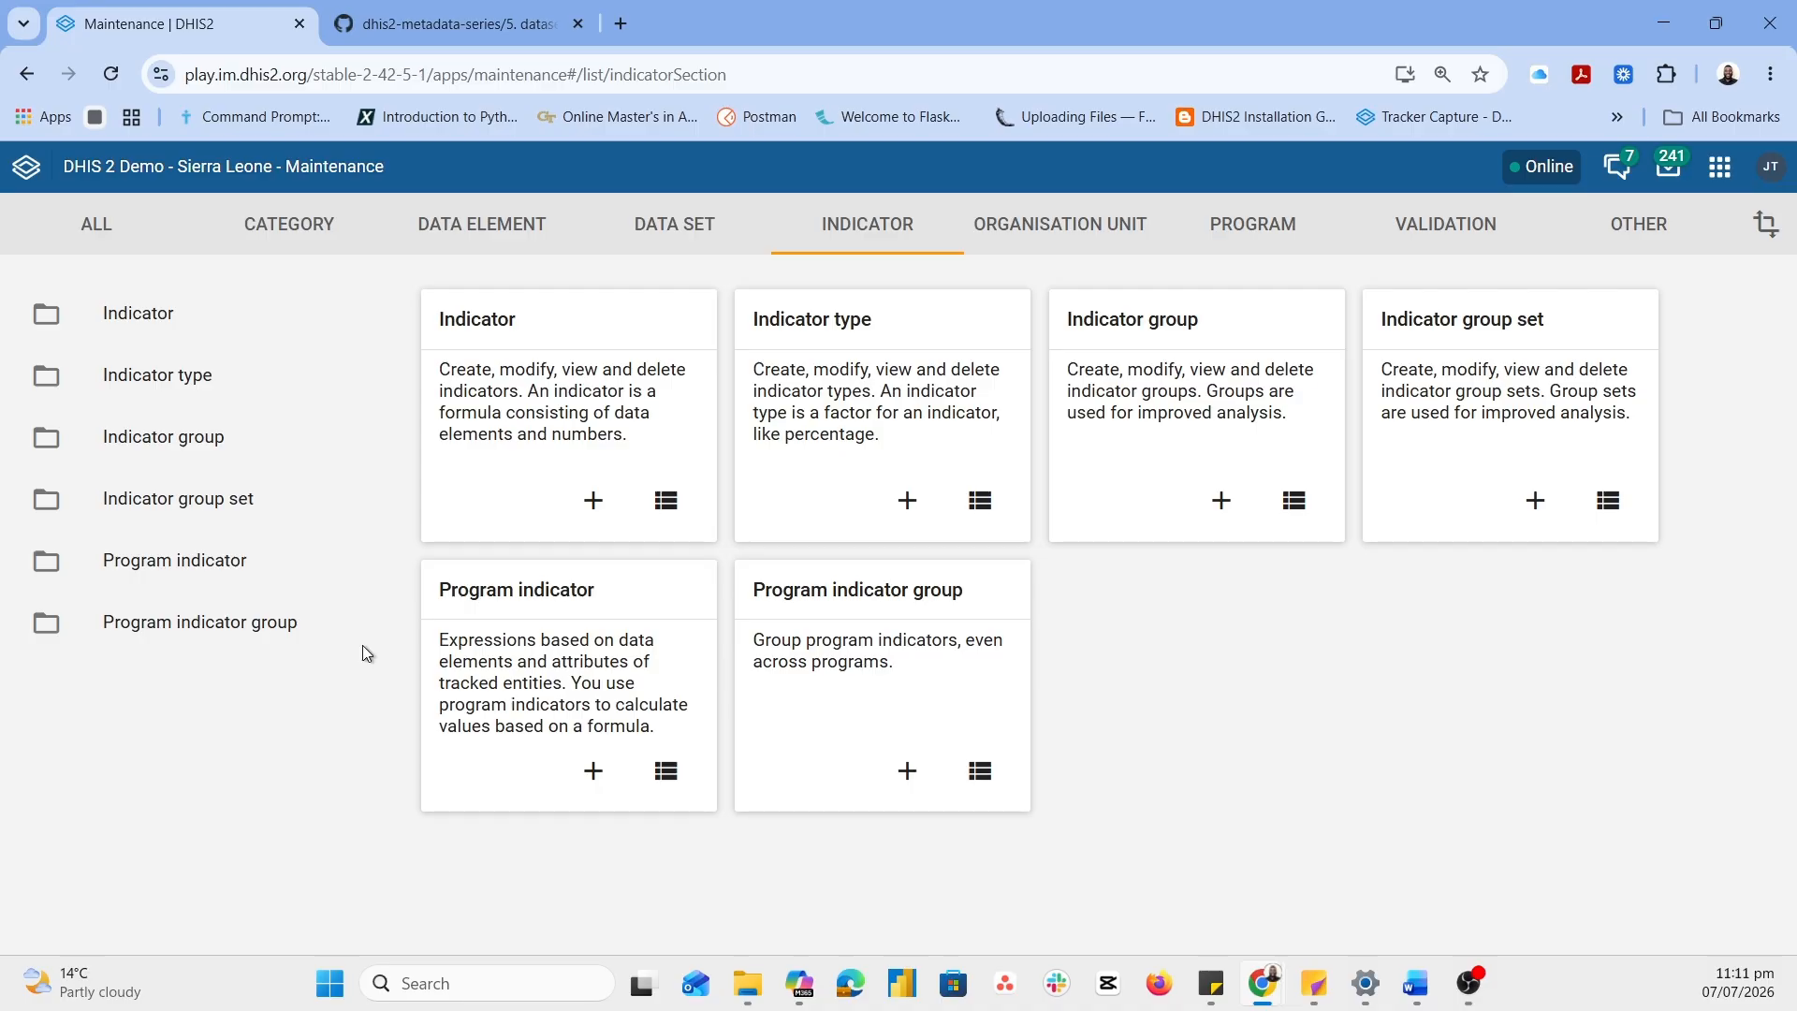
click(131, 315)
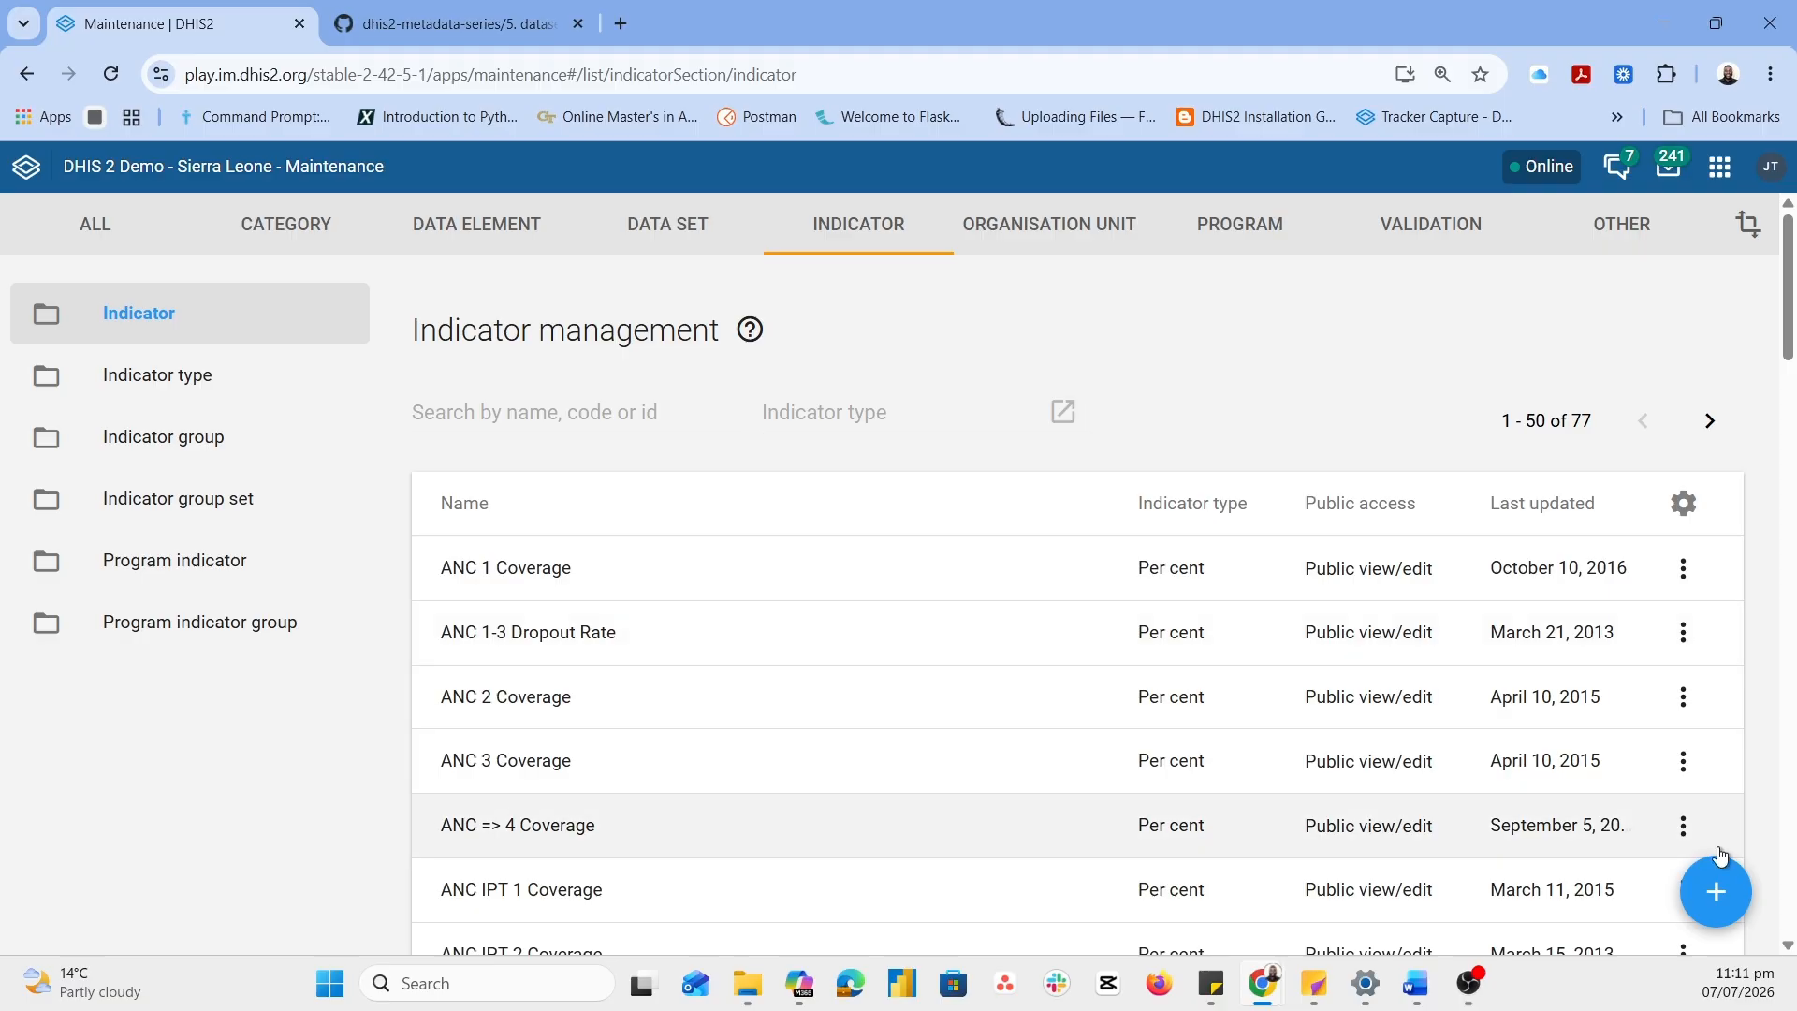
click(1709, 891)
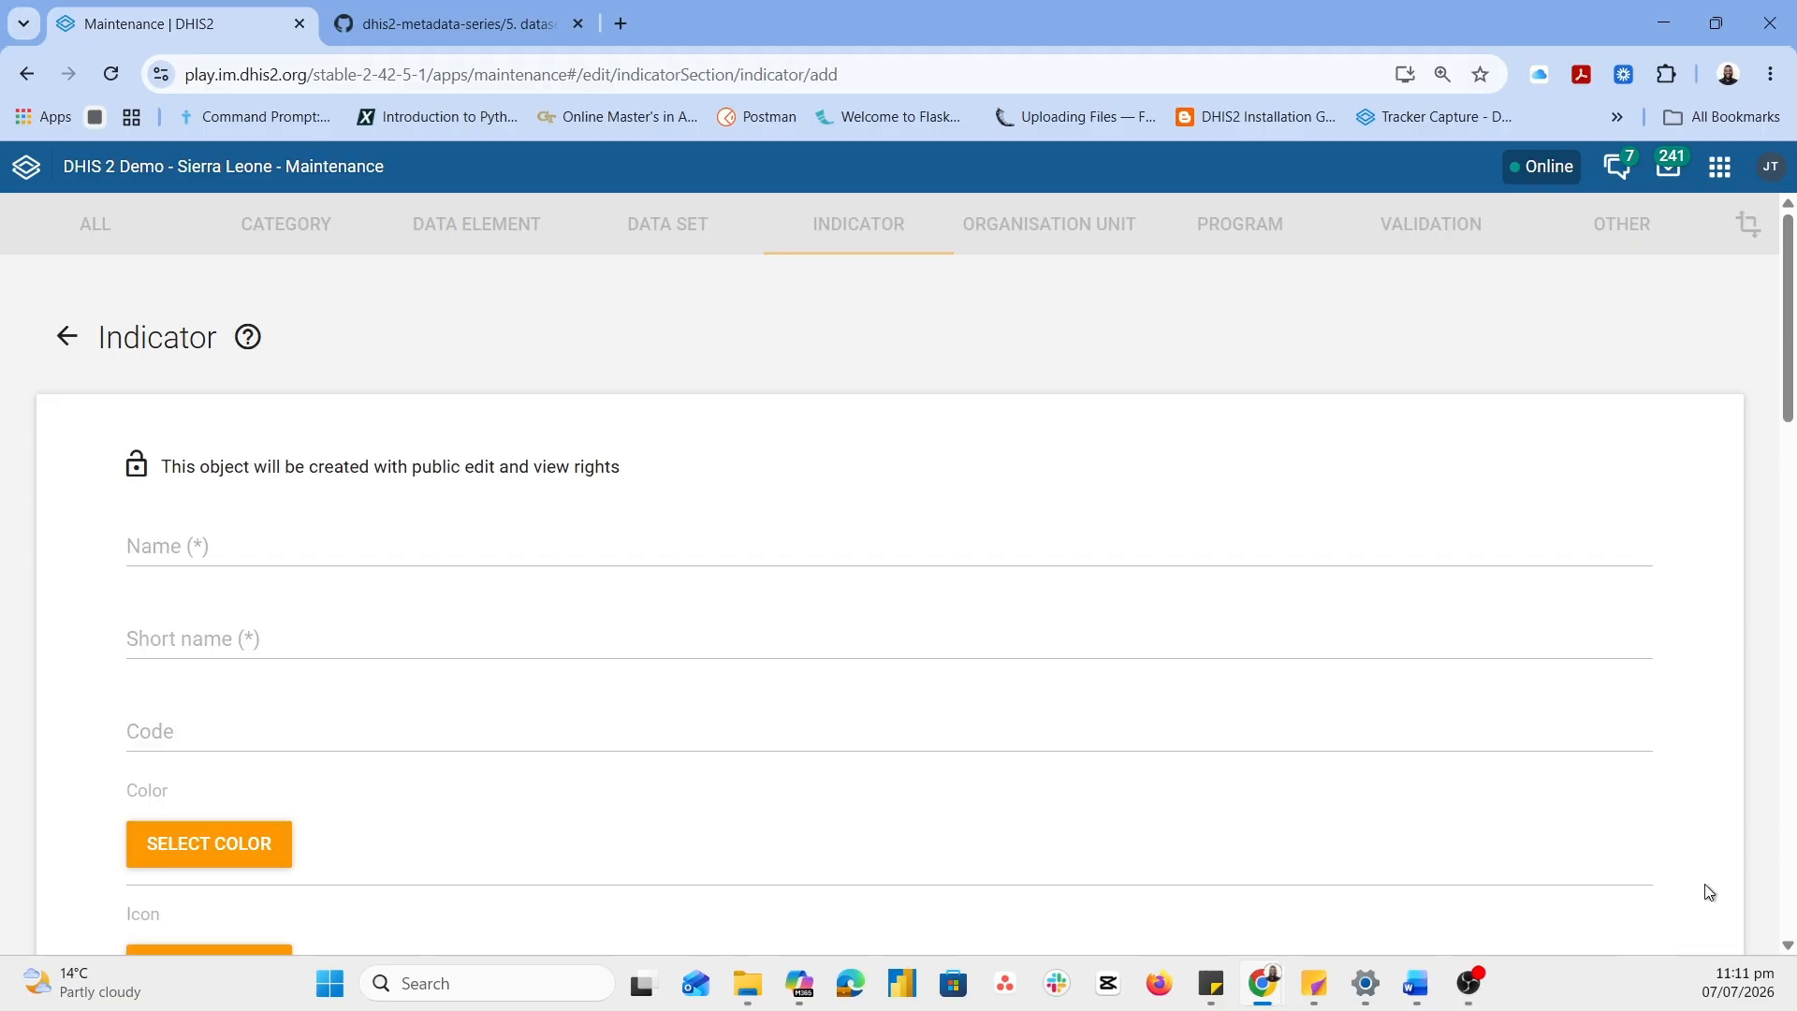
click(264, 537)
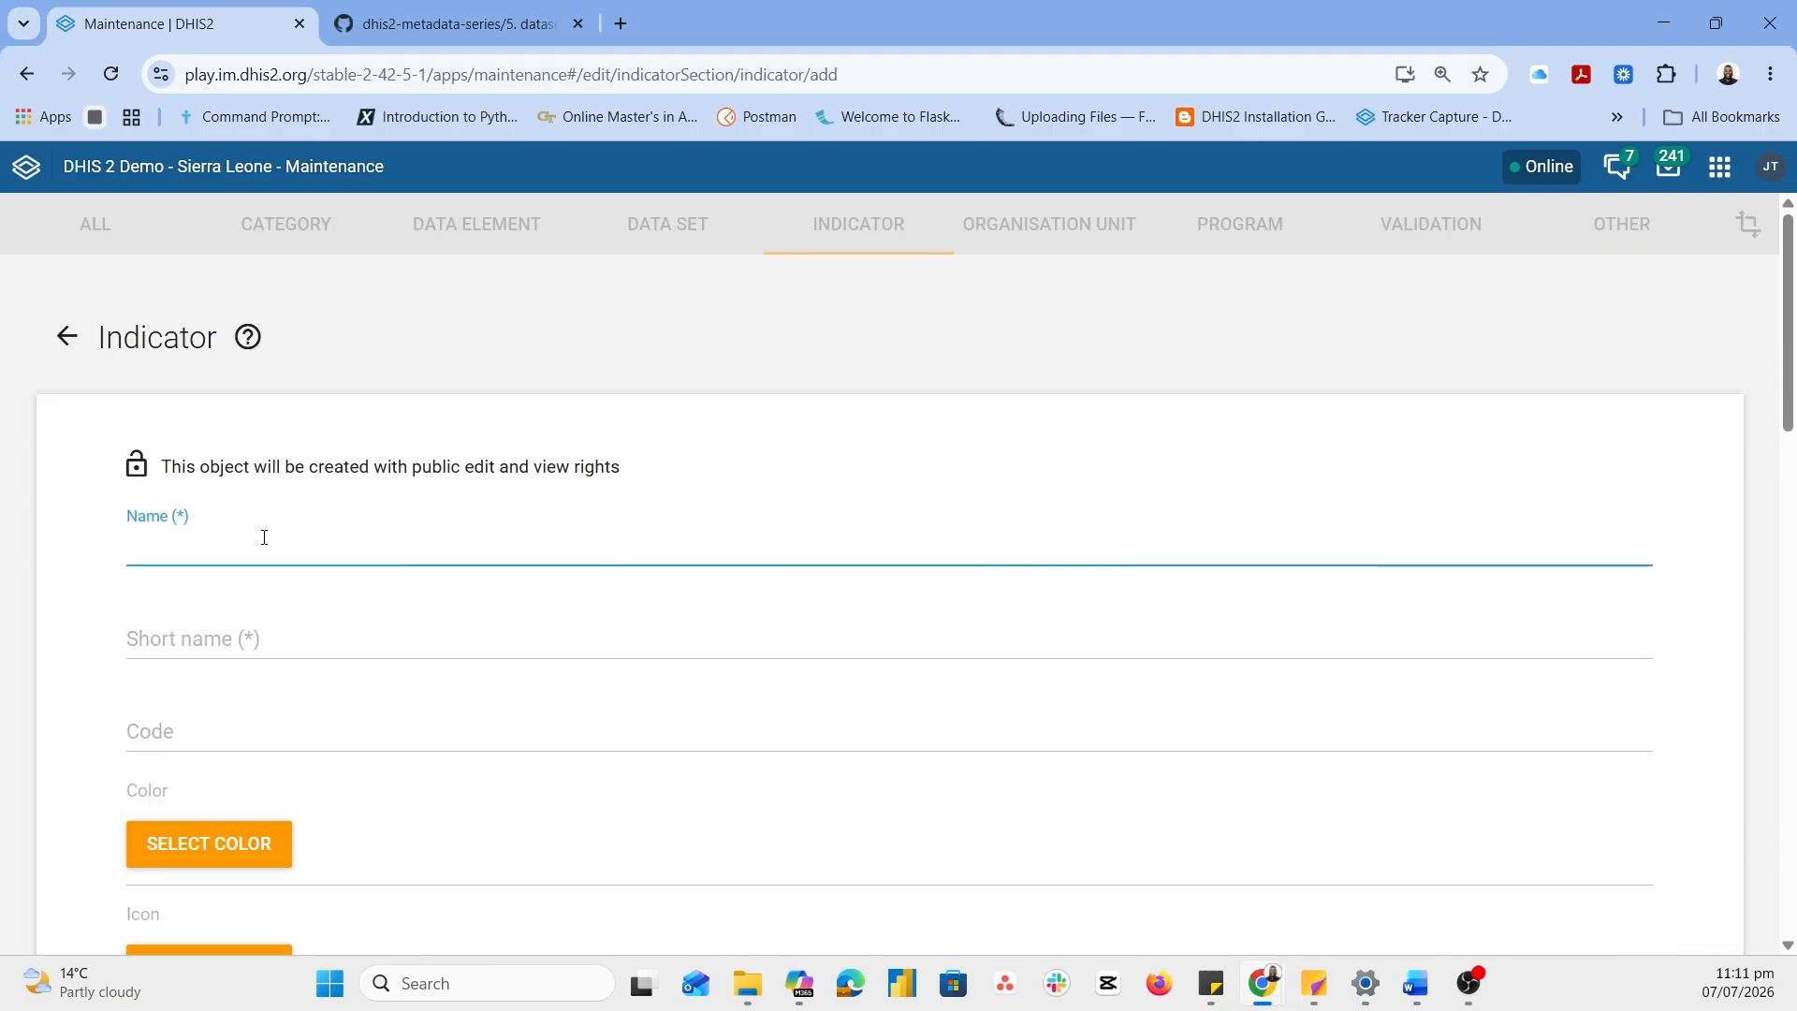
text(Total NCD Paitents)
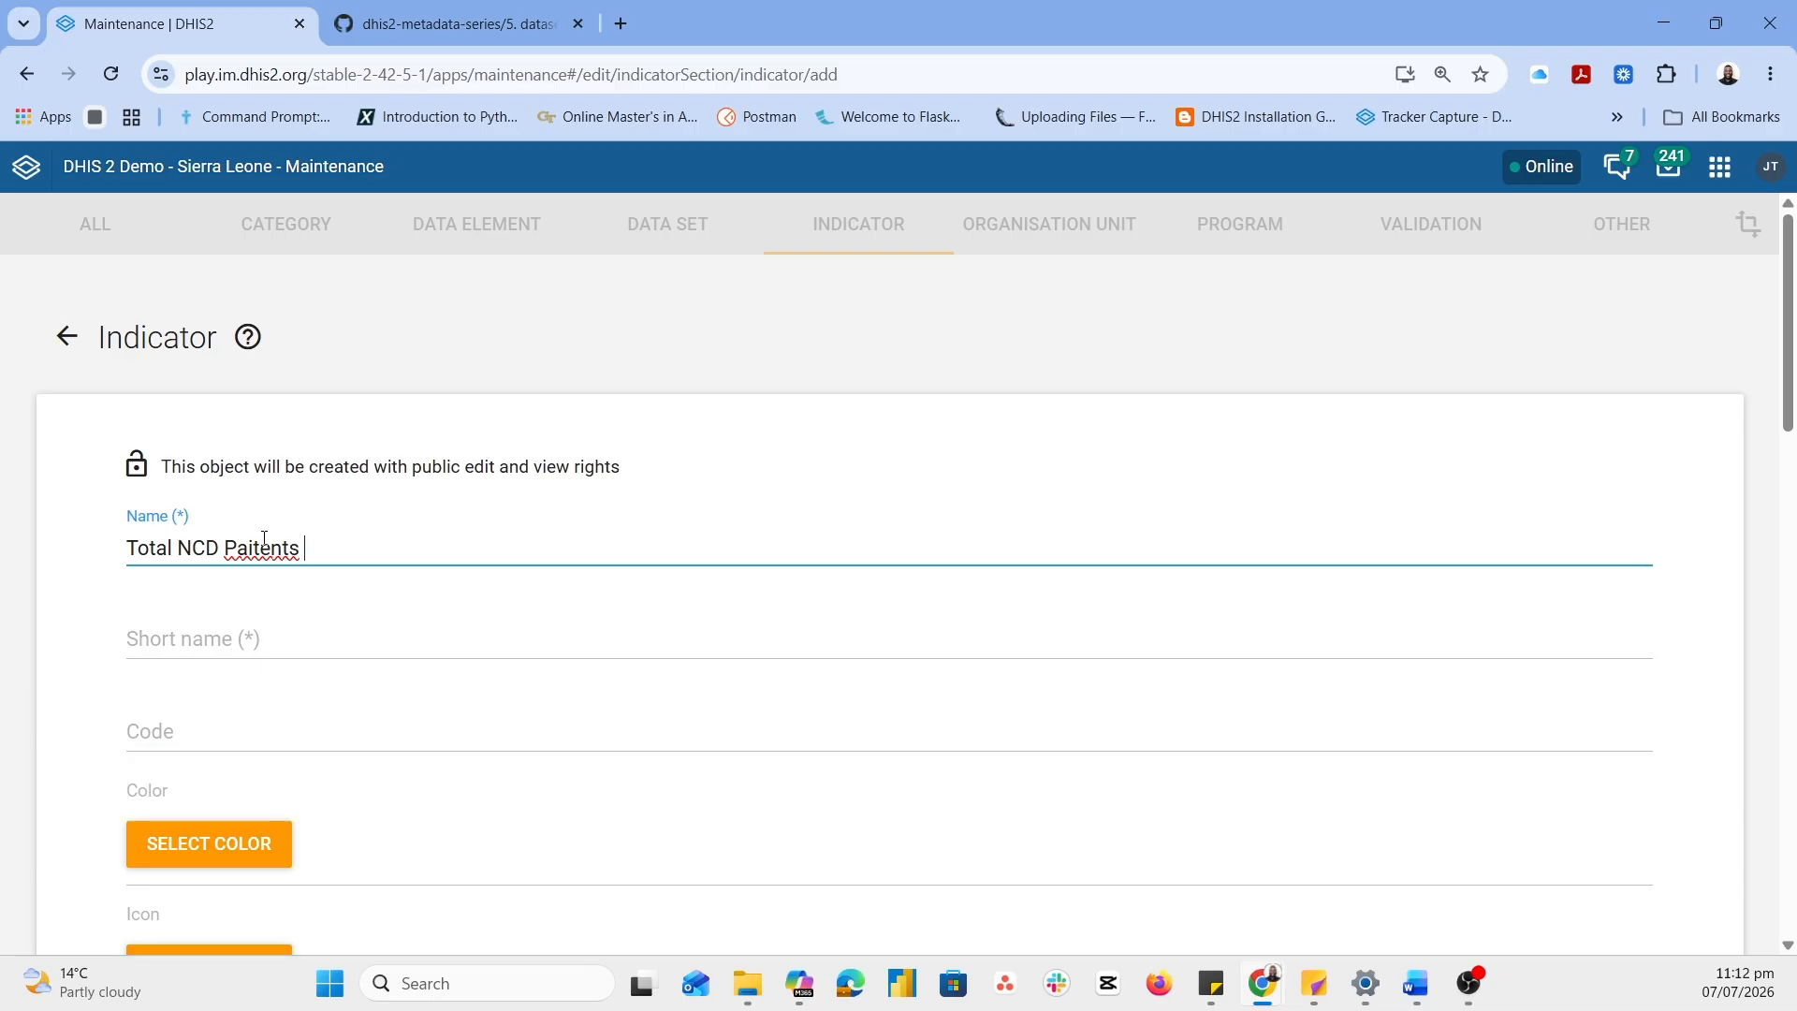
key(BackSpace)
key(BackSpace)
key(BackSpace)
key(BackSpace)
key(BackSpace)
key(BackSpace)
text(ients)
text( Rgistere)
text(f)
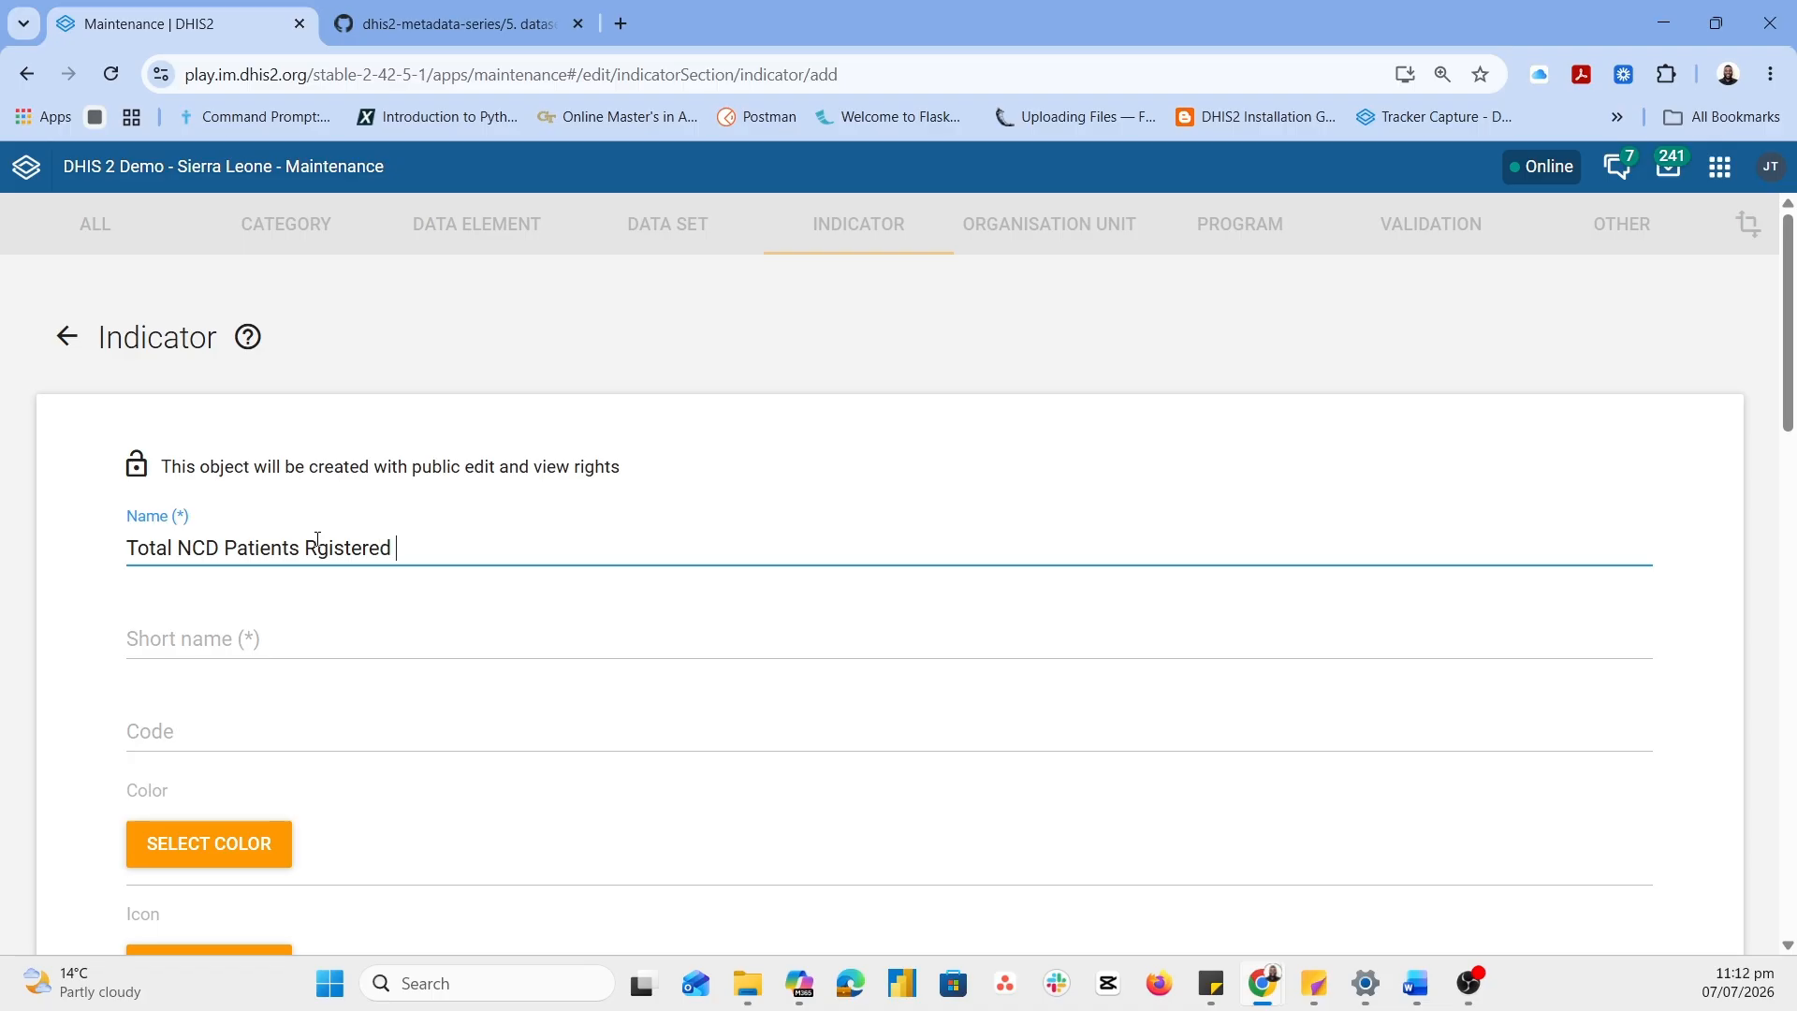
Correct the spelling of the last word in the indicator name so it reads "Total NCD Patients Registered"
click(334, 547)
key(BackSpace)
key(BackSpace)
text(ig)
key(BackSpace)
key(BackSpace)
text(eh)
key(BackSpace)
text(h)
key(BackSpace)
text(gisterd)
key(Delete)
key(Delete)
key(Delete)
key(Delete)
key(Delete)
key(Delete)
triple_click(370, 550)
click(418, 550)
right_click(364, 549)
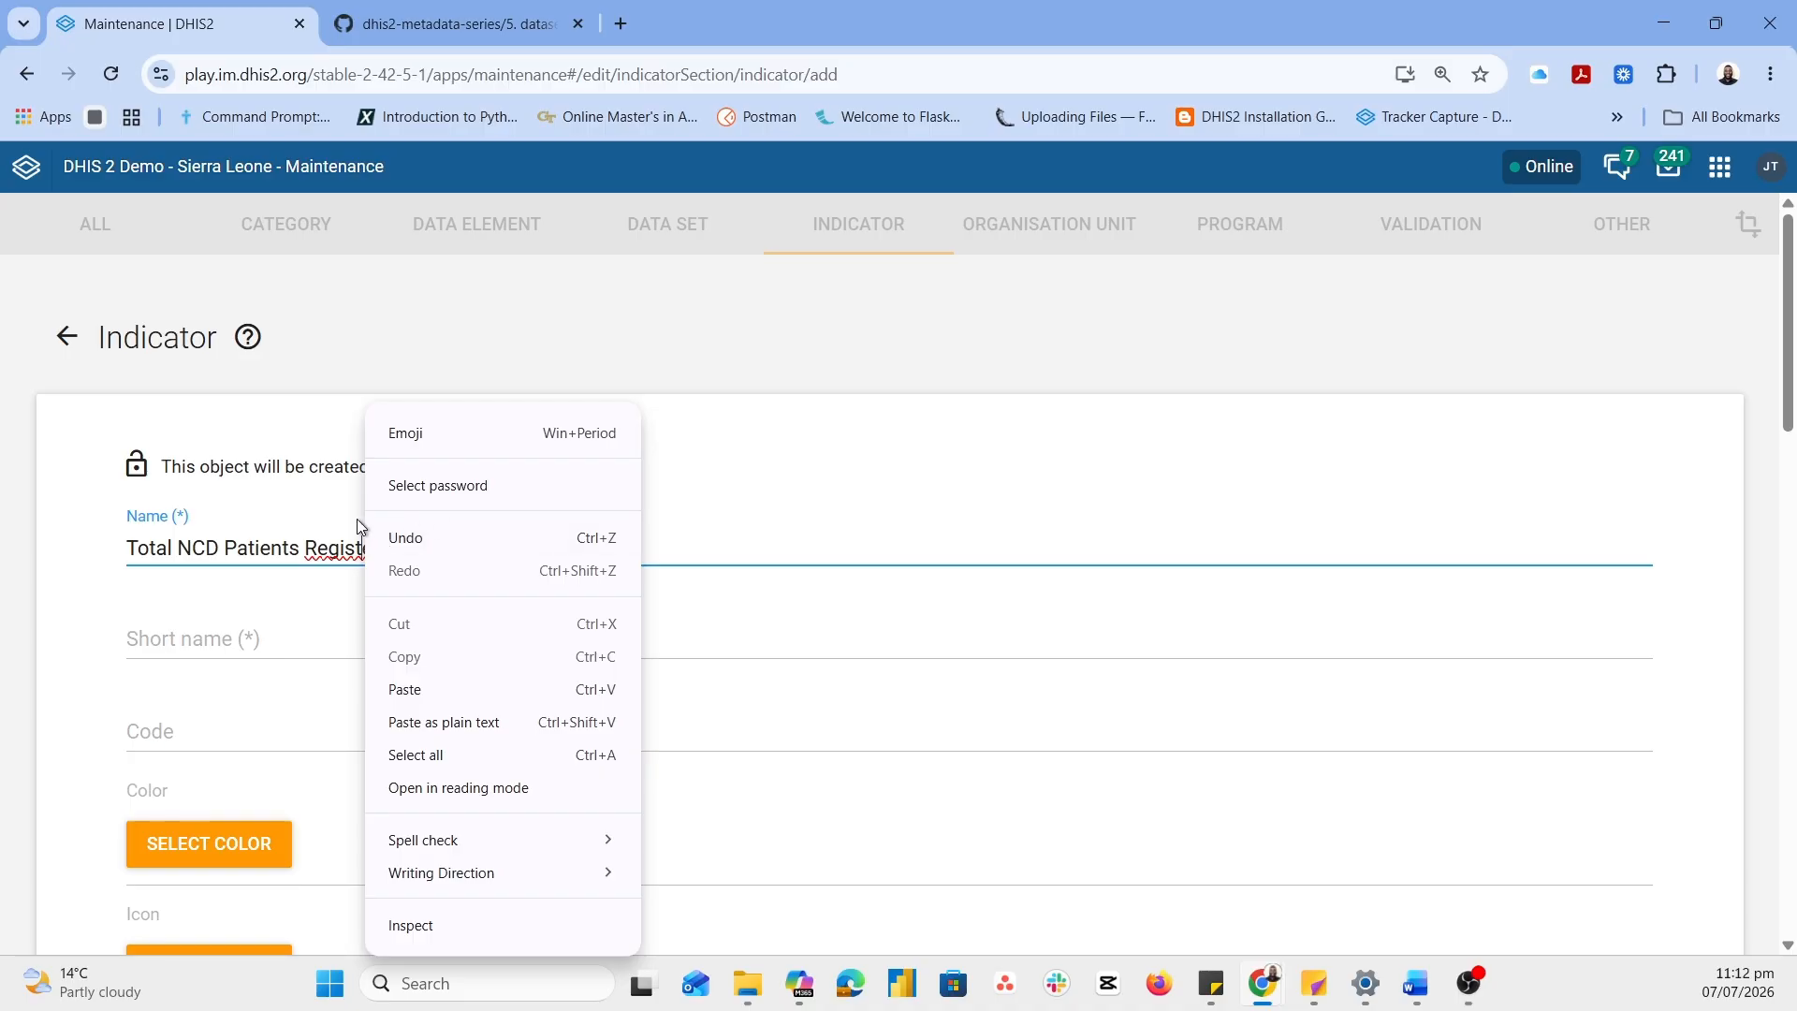
click(342, 545)
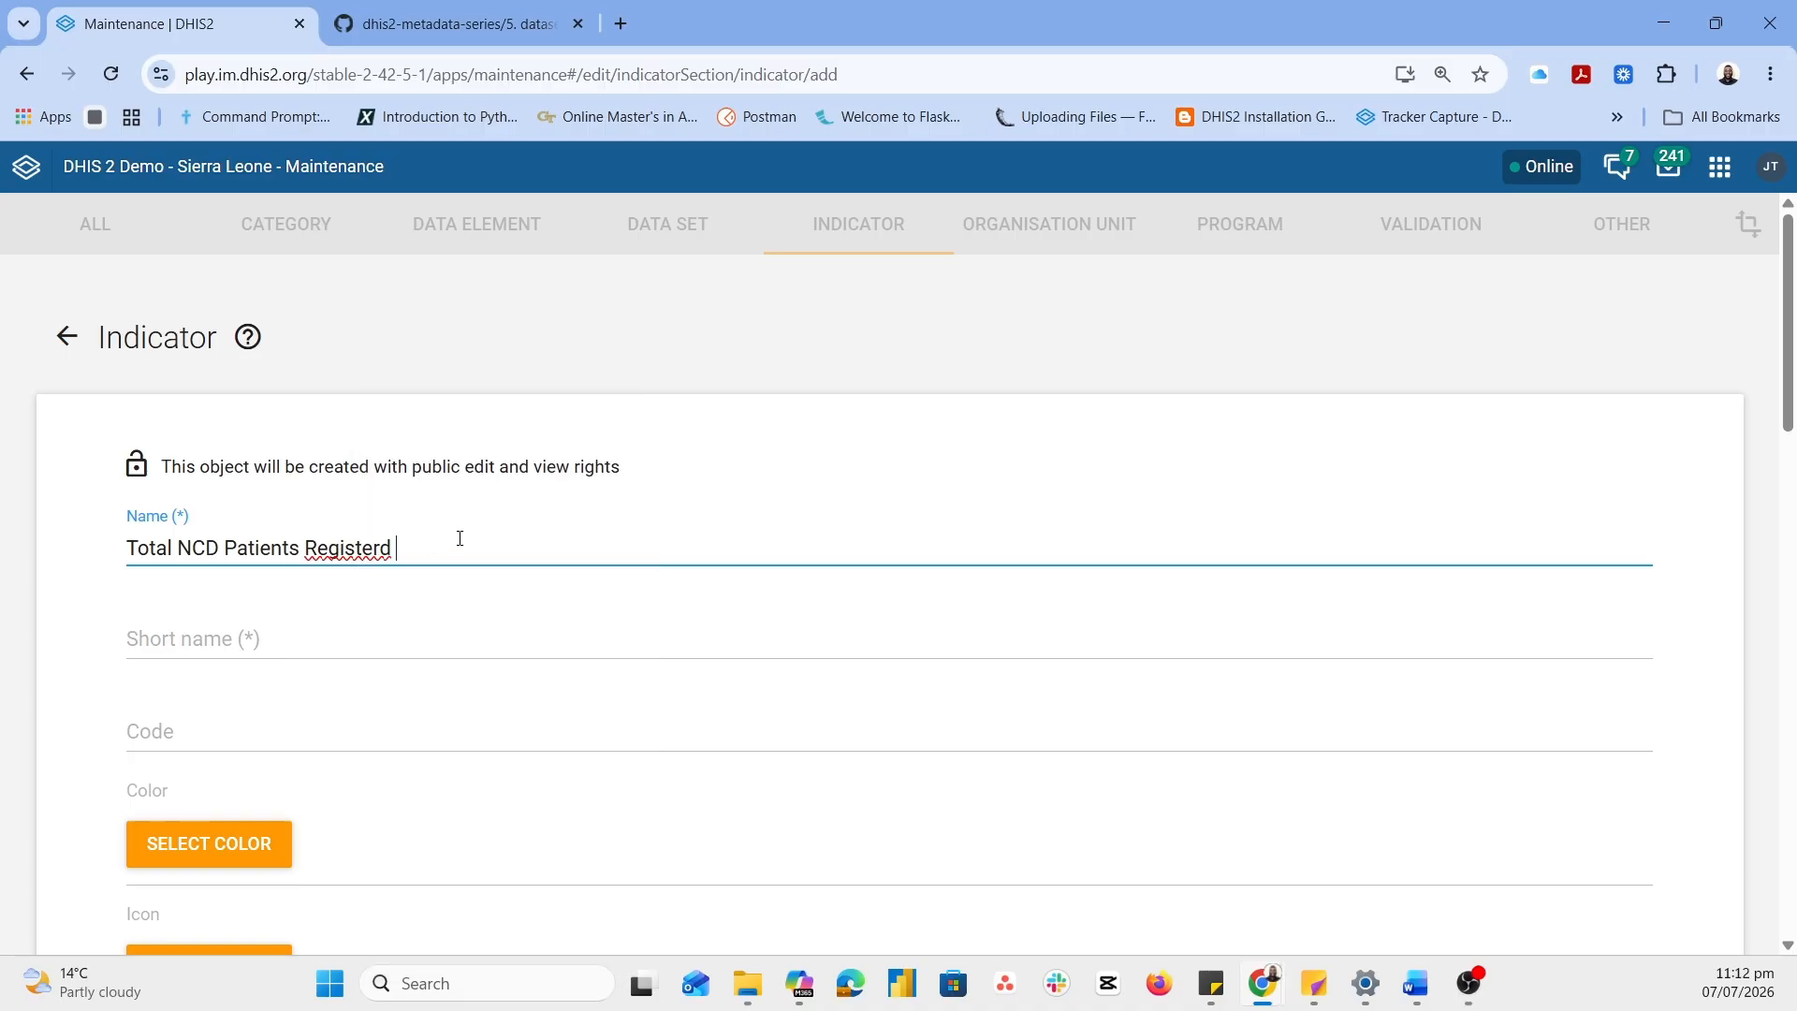
text(e)
Copy the indicator's full name into its short name
key(ctrl+a)
key(ctrl+c)
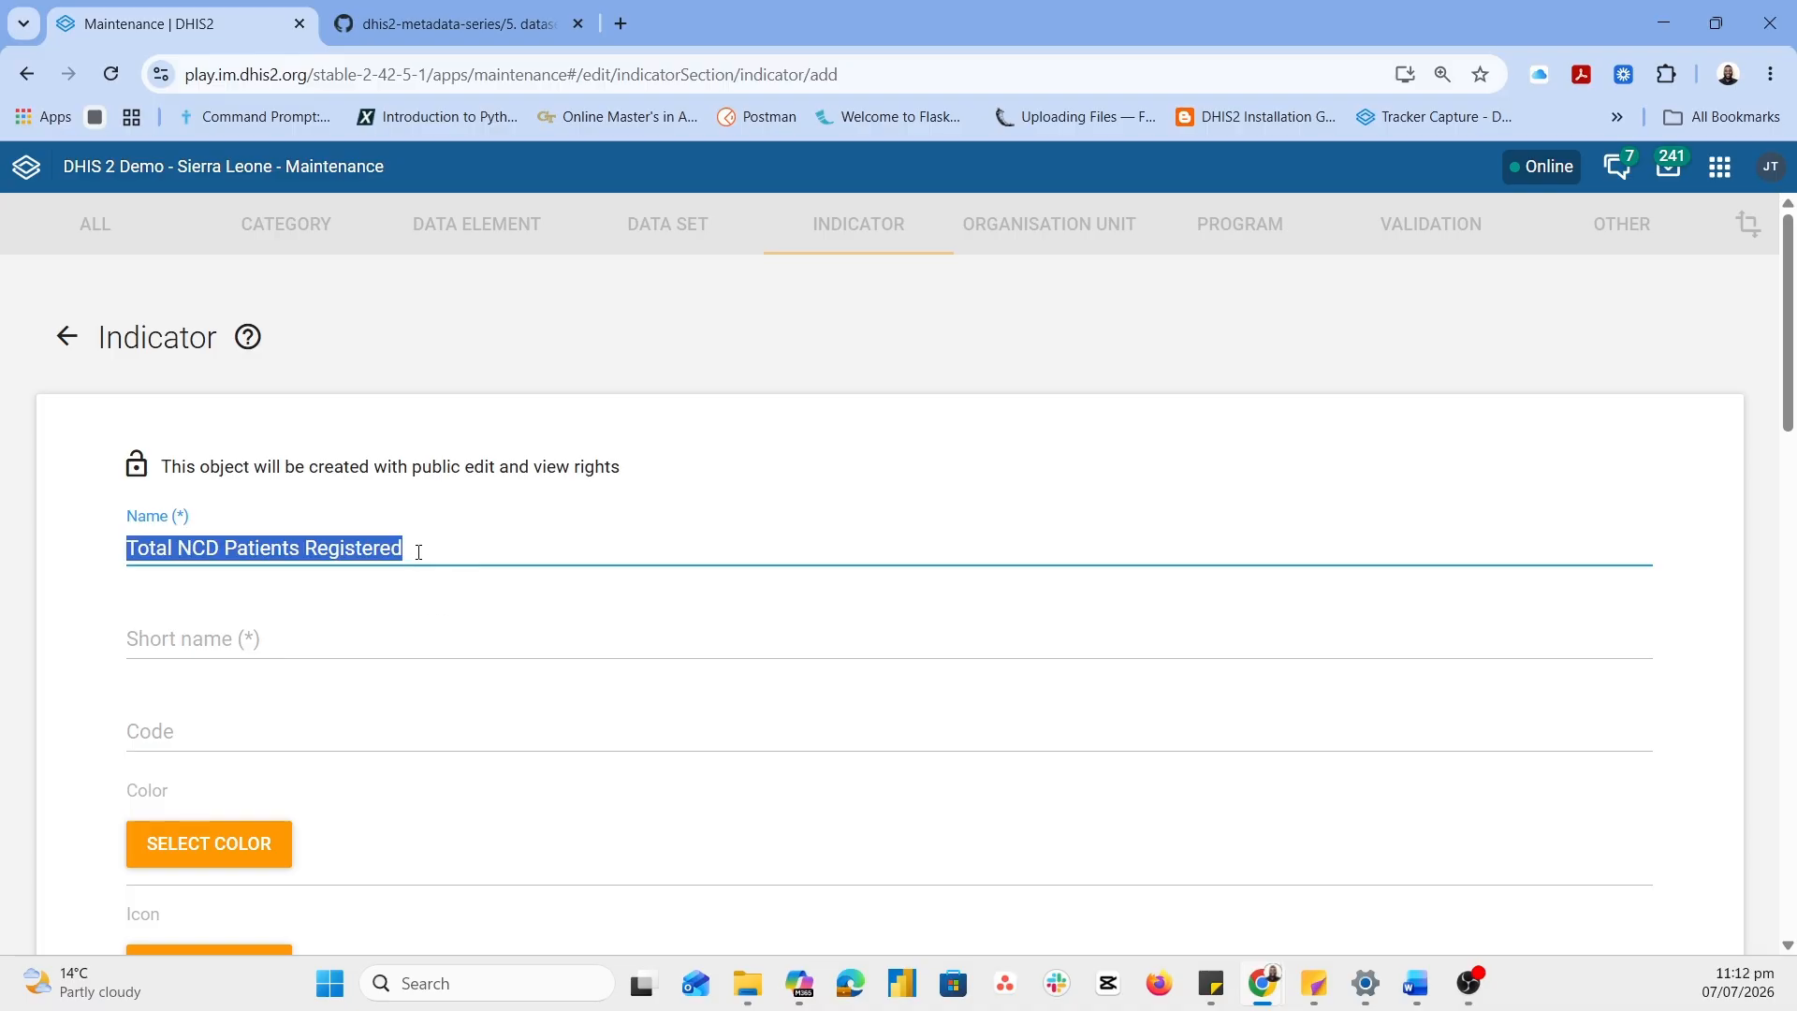
click(280, 637)
key(ctrl+v)
Set the indicator type to Number (Factor 1)
scroll(267, 641, down, 6)
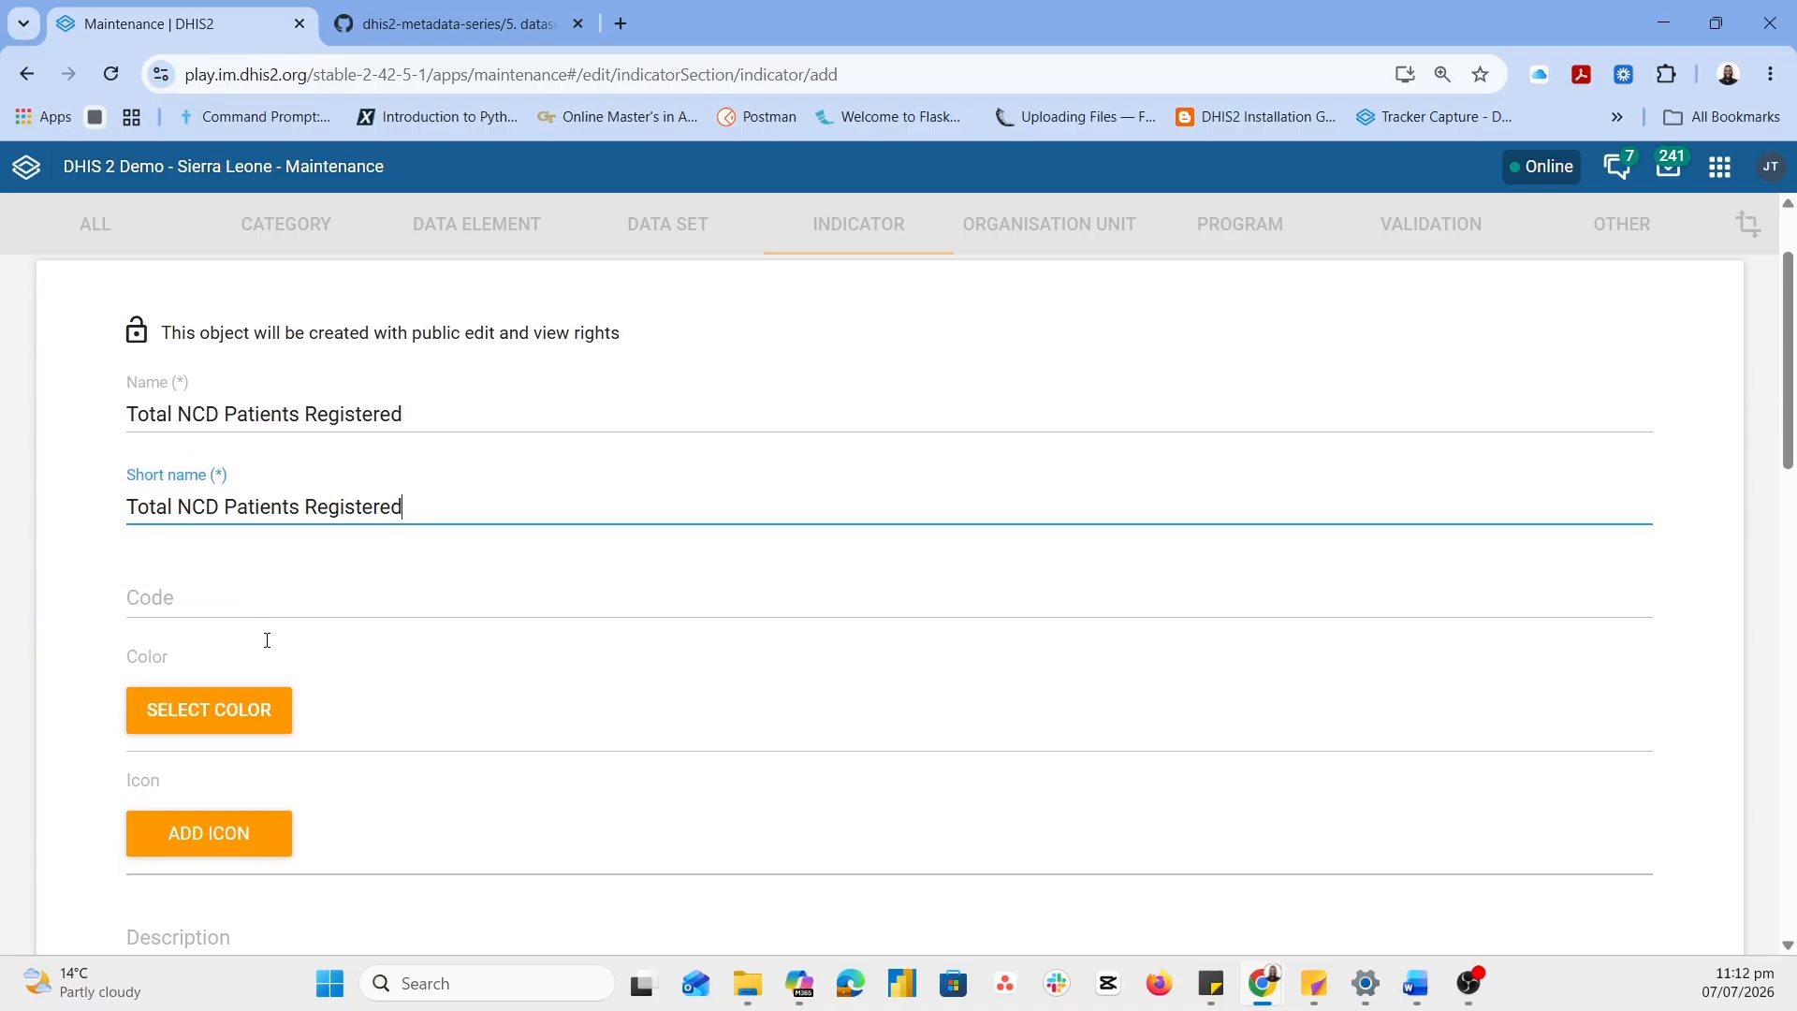
scroll(401, 674, down, 2)
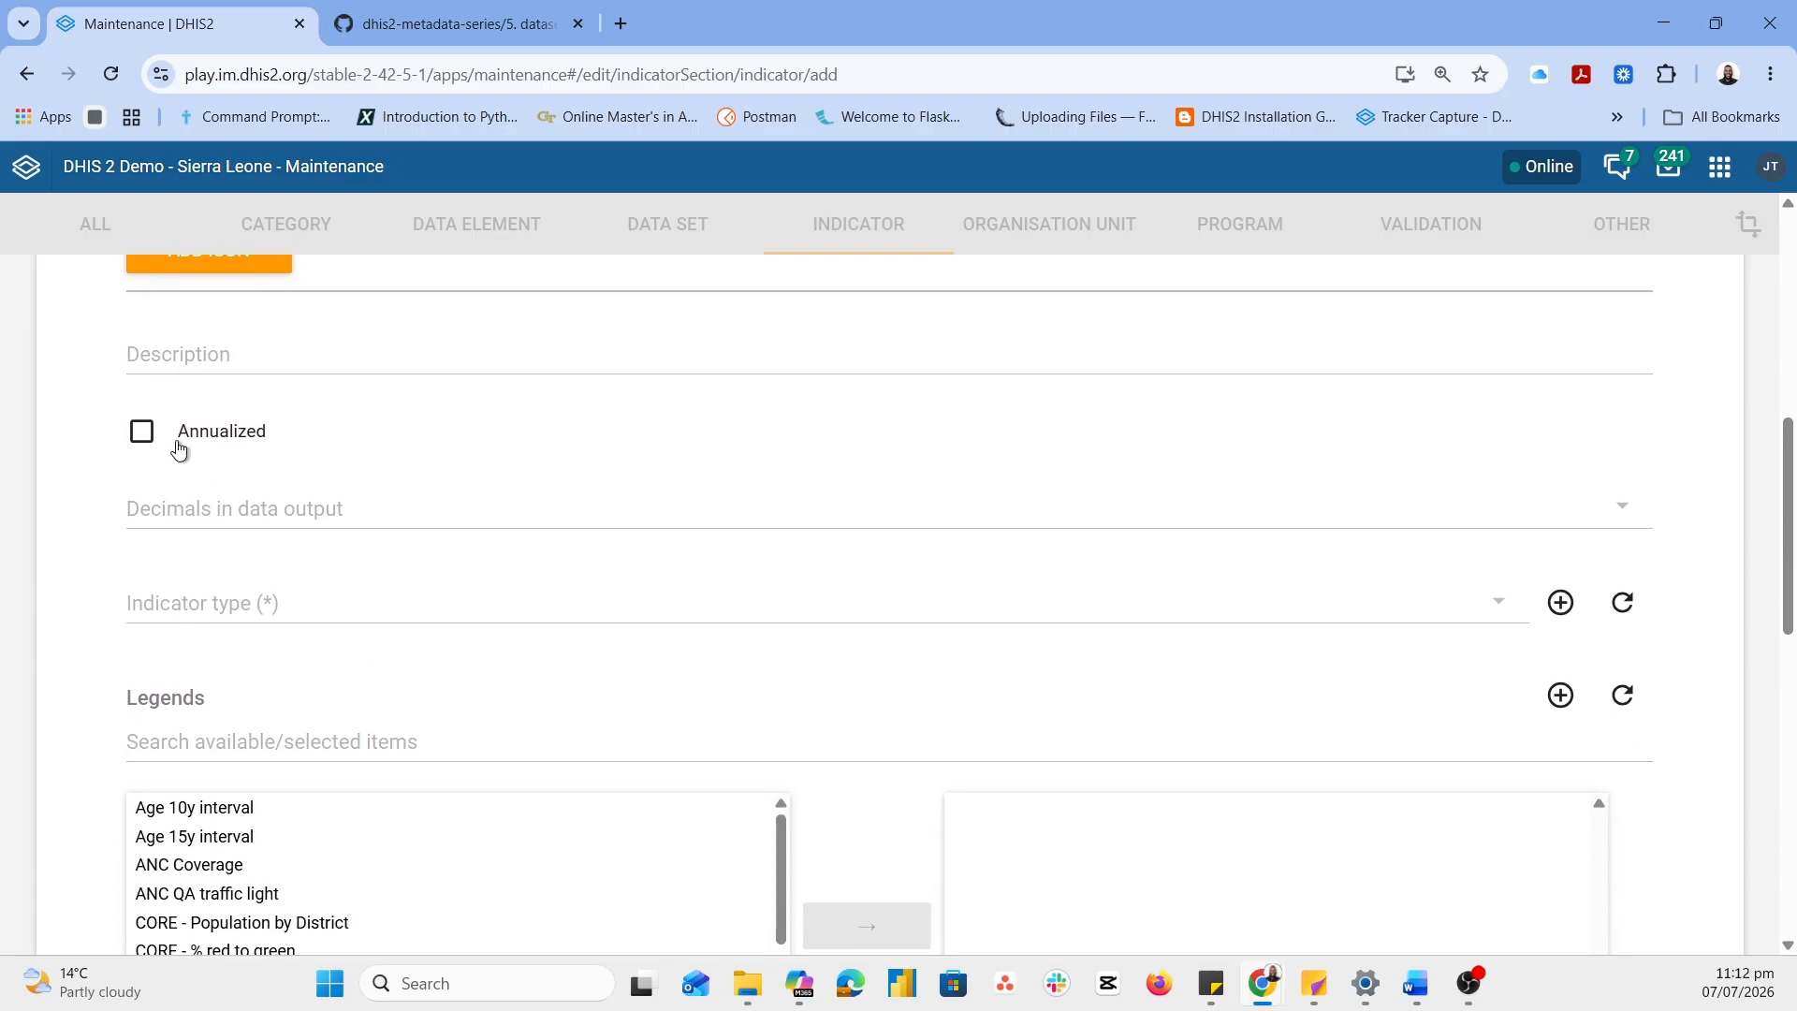
scroll(187, 625, down, 1)
click(201, 491)
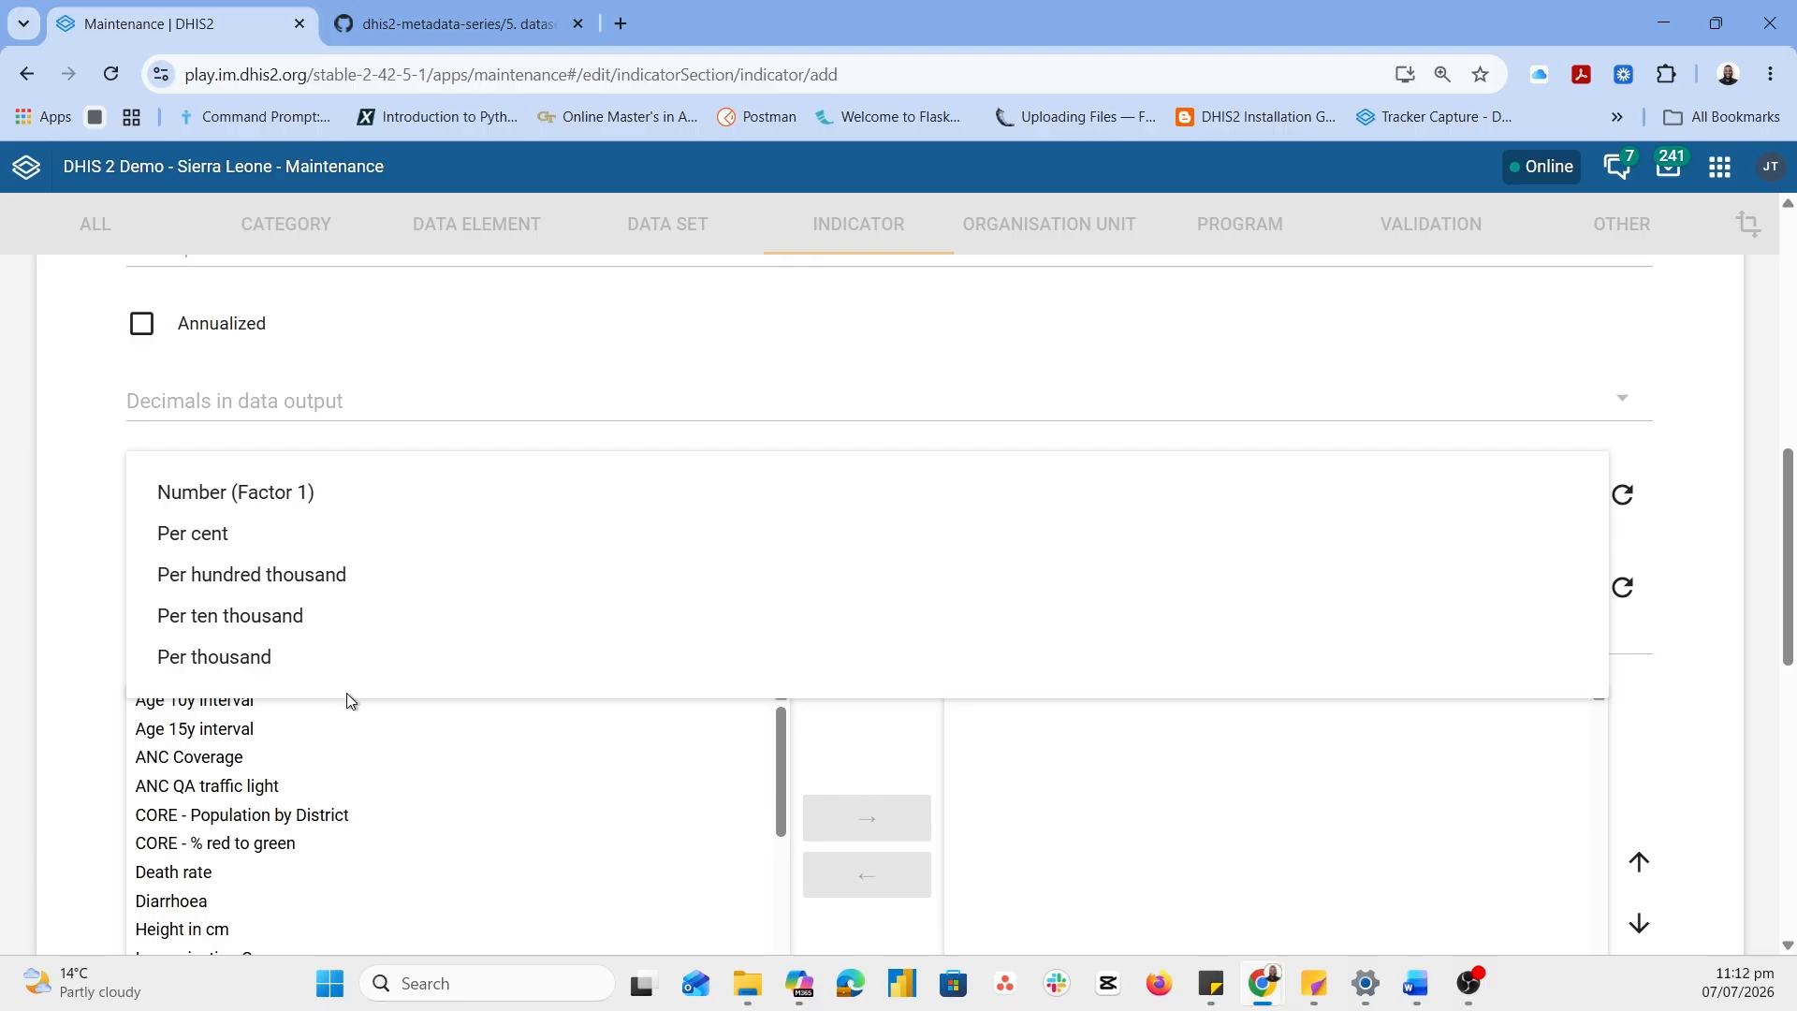
click(278, 493)
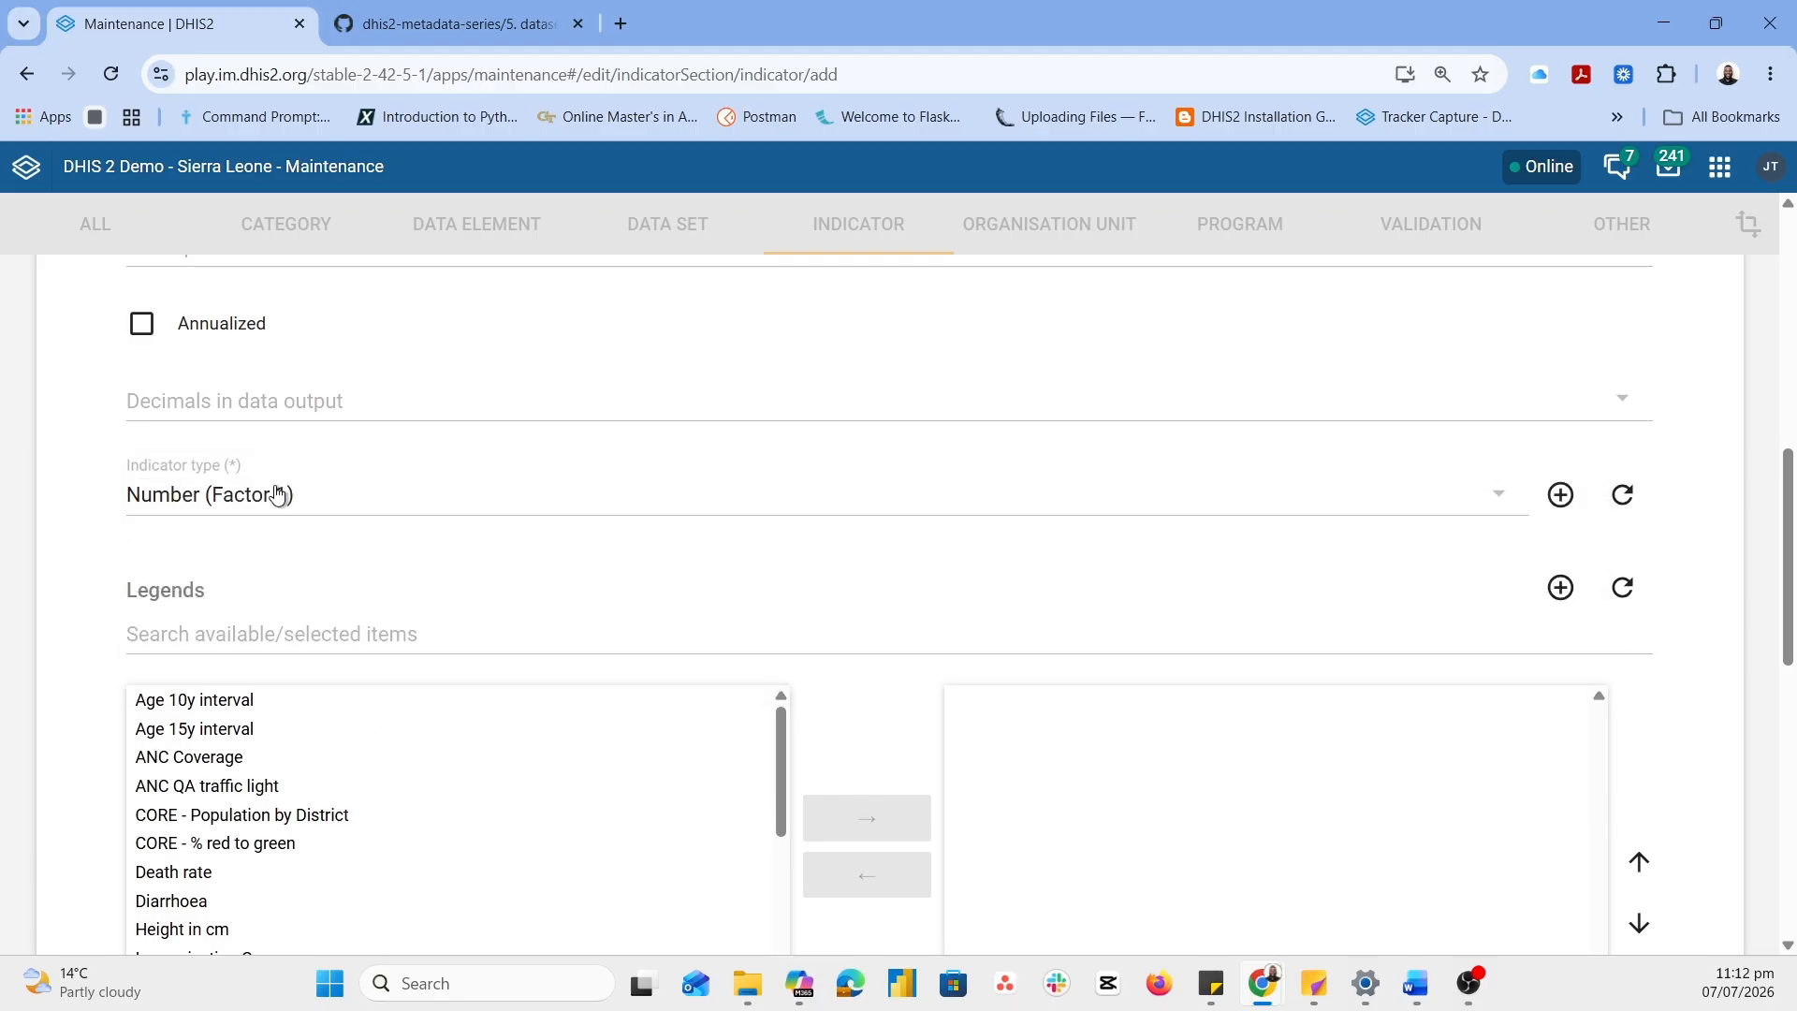
Define the indicator's denominator with 1 as both its description and its expression
scroll(681, 592, down, 3)
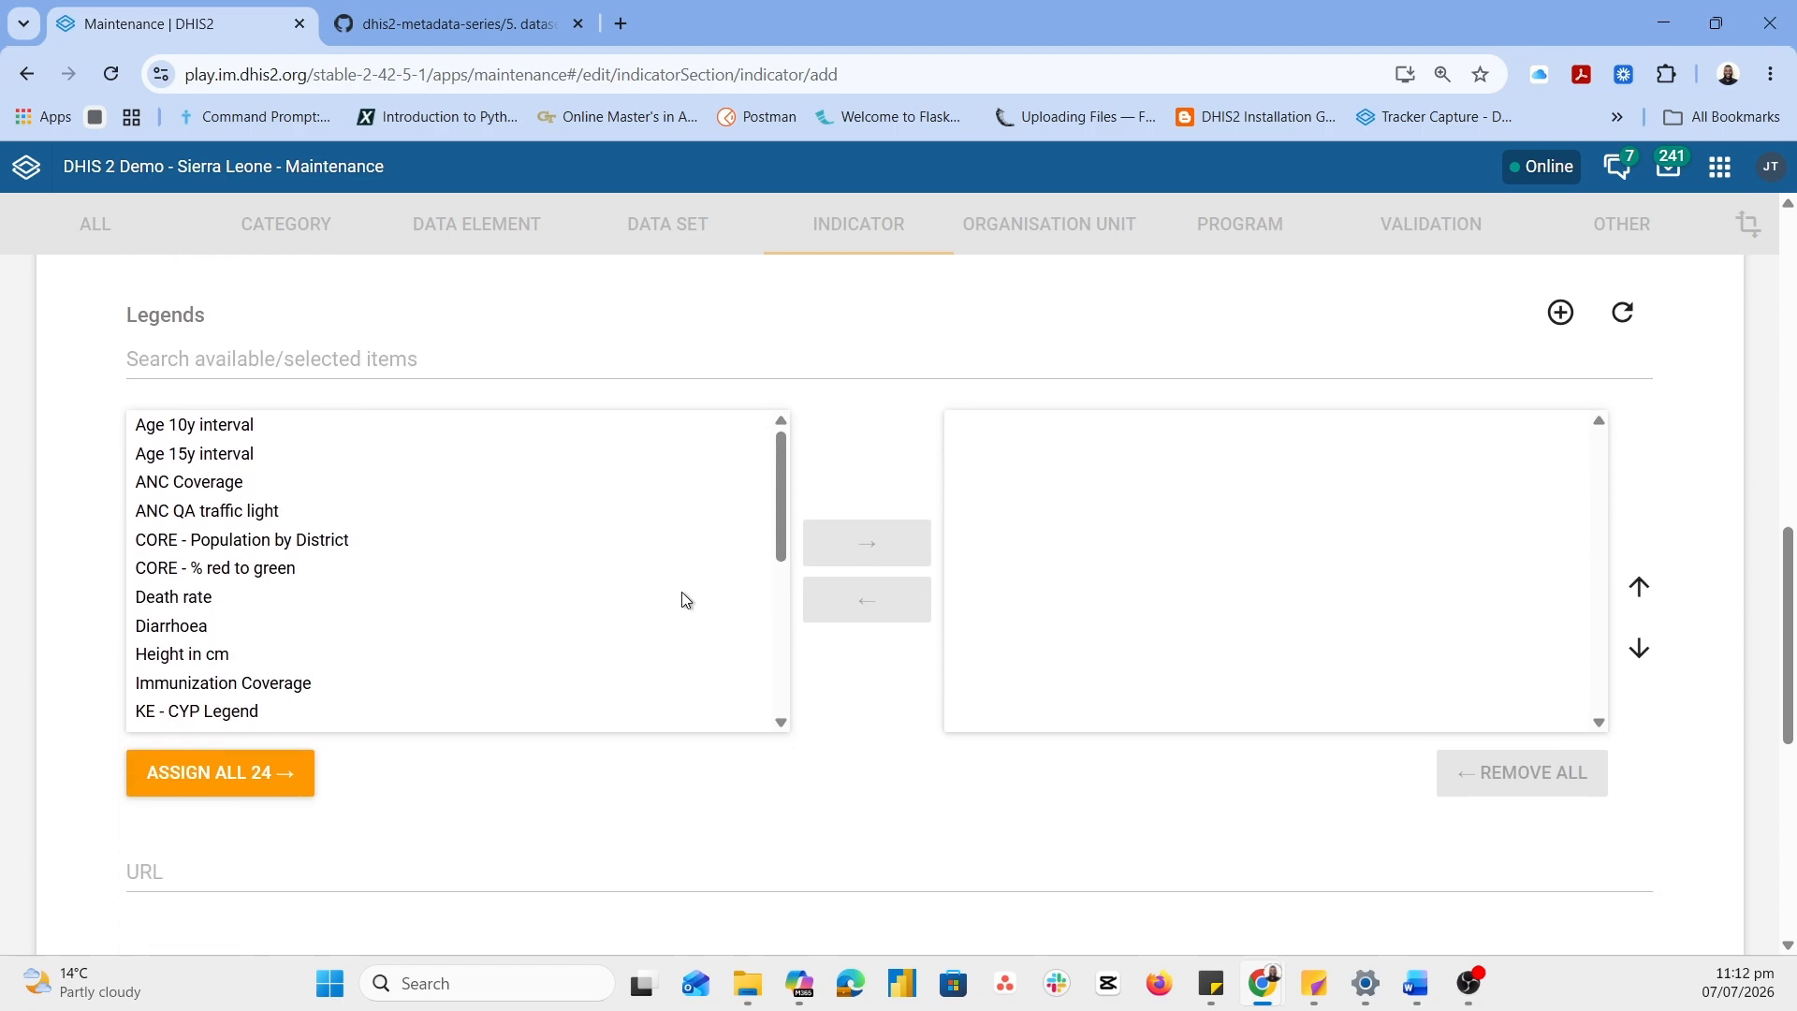
scroll(914, 758, down, 7)
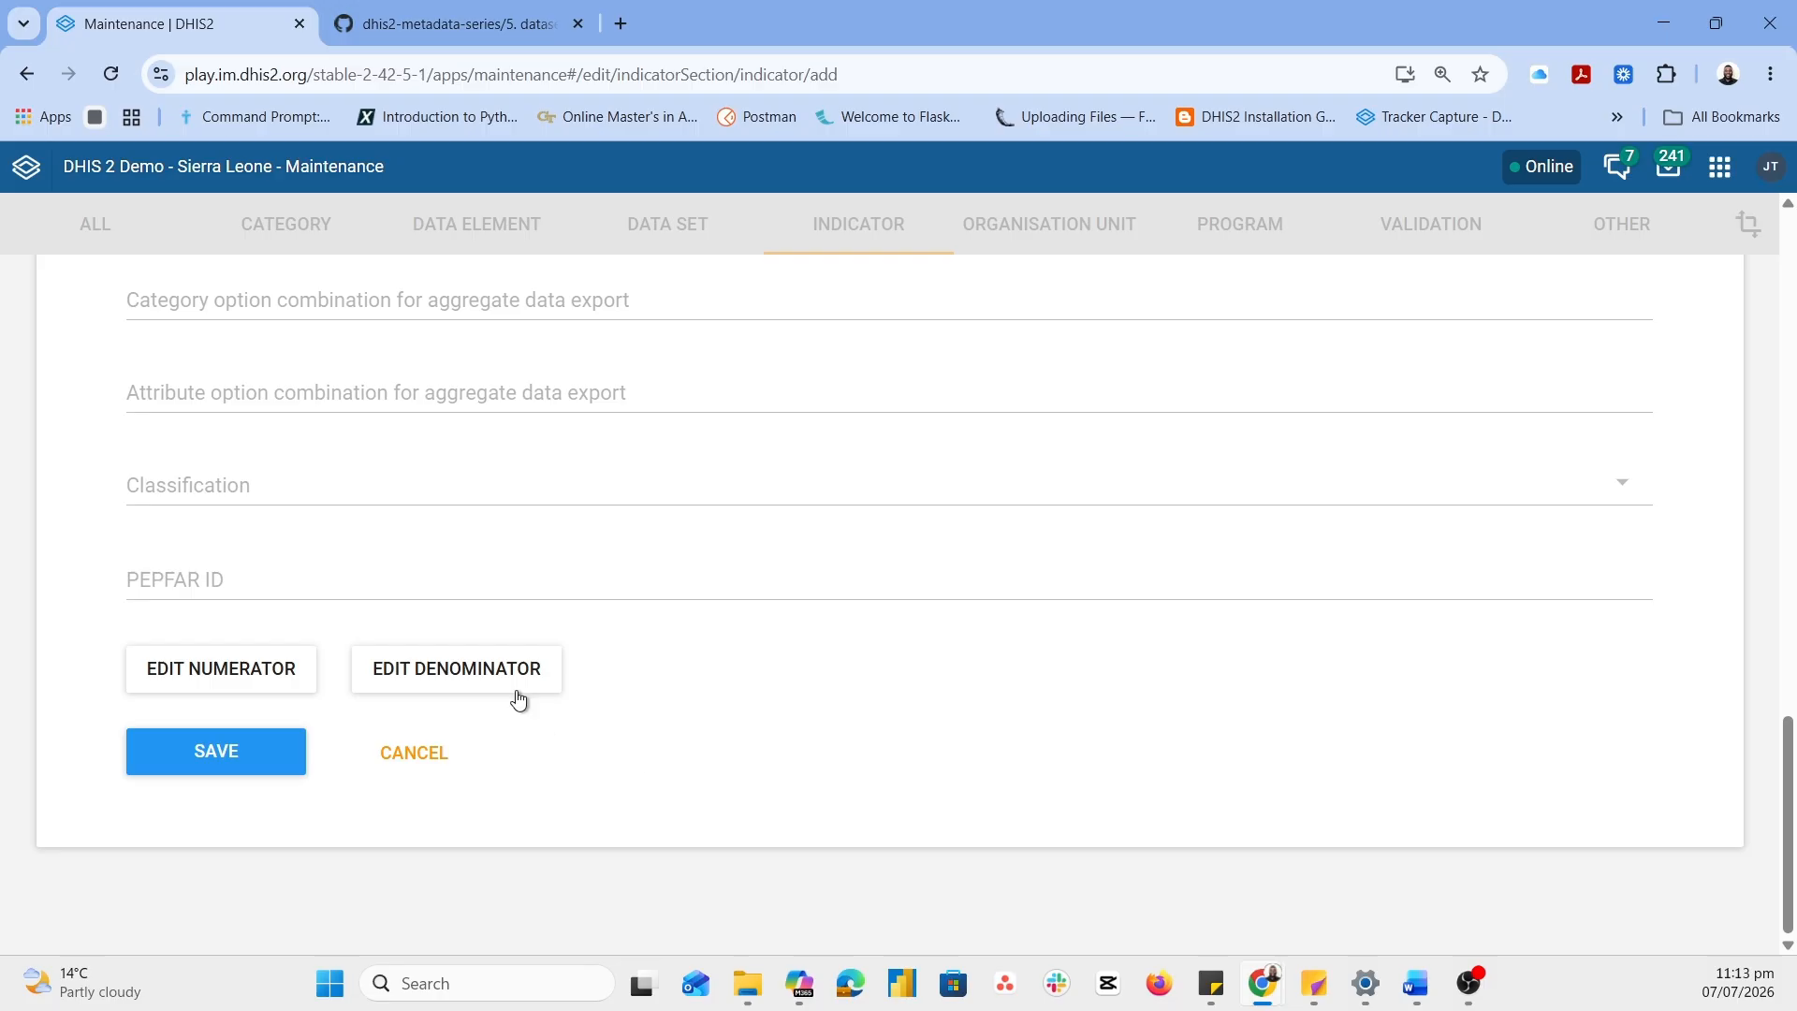
click(486, 667)
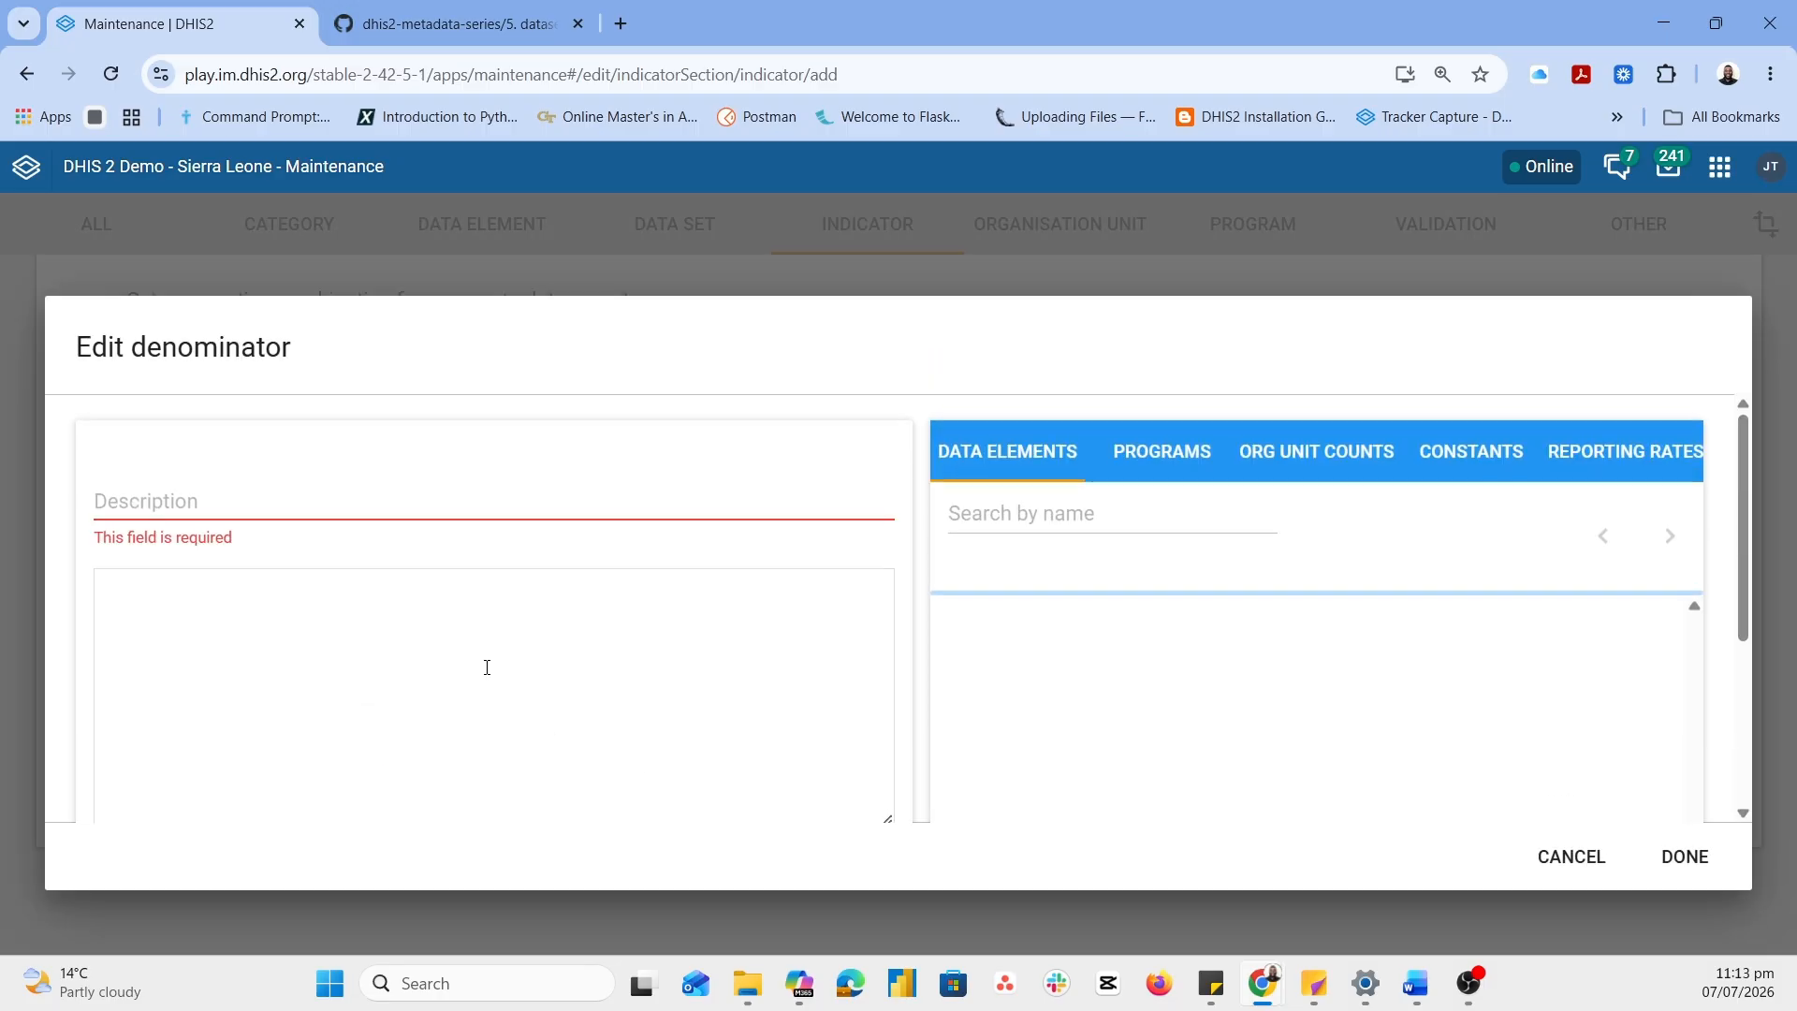
click(352, 505)
text(1)
click(321, 589)
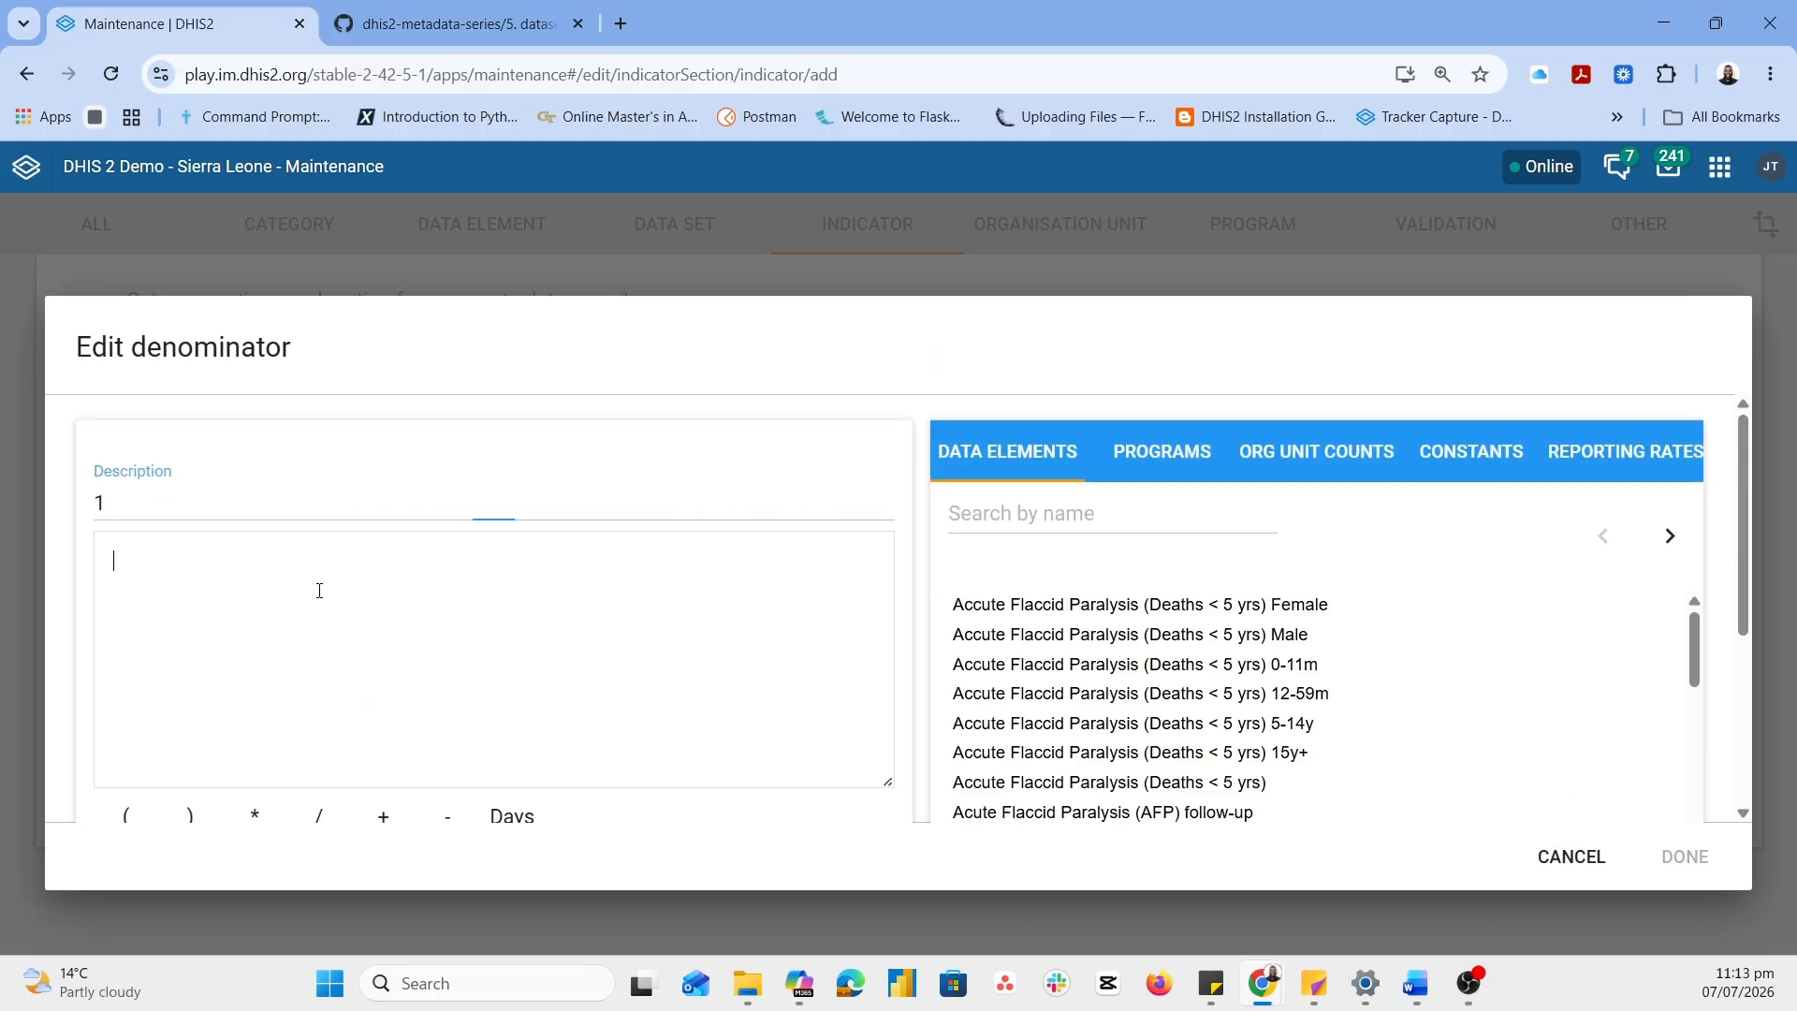
text(1)
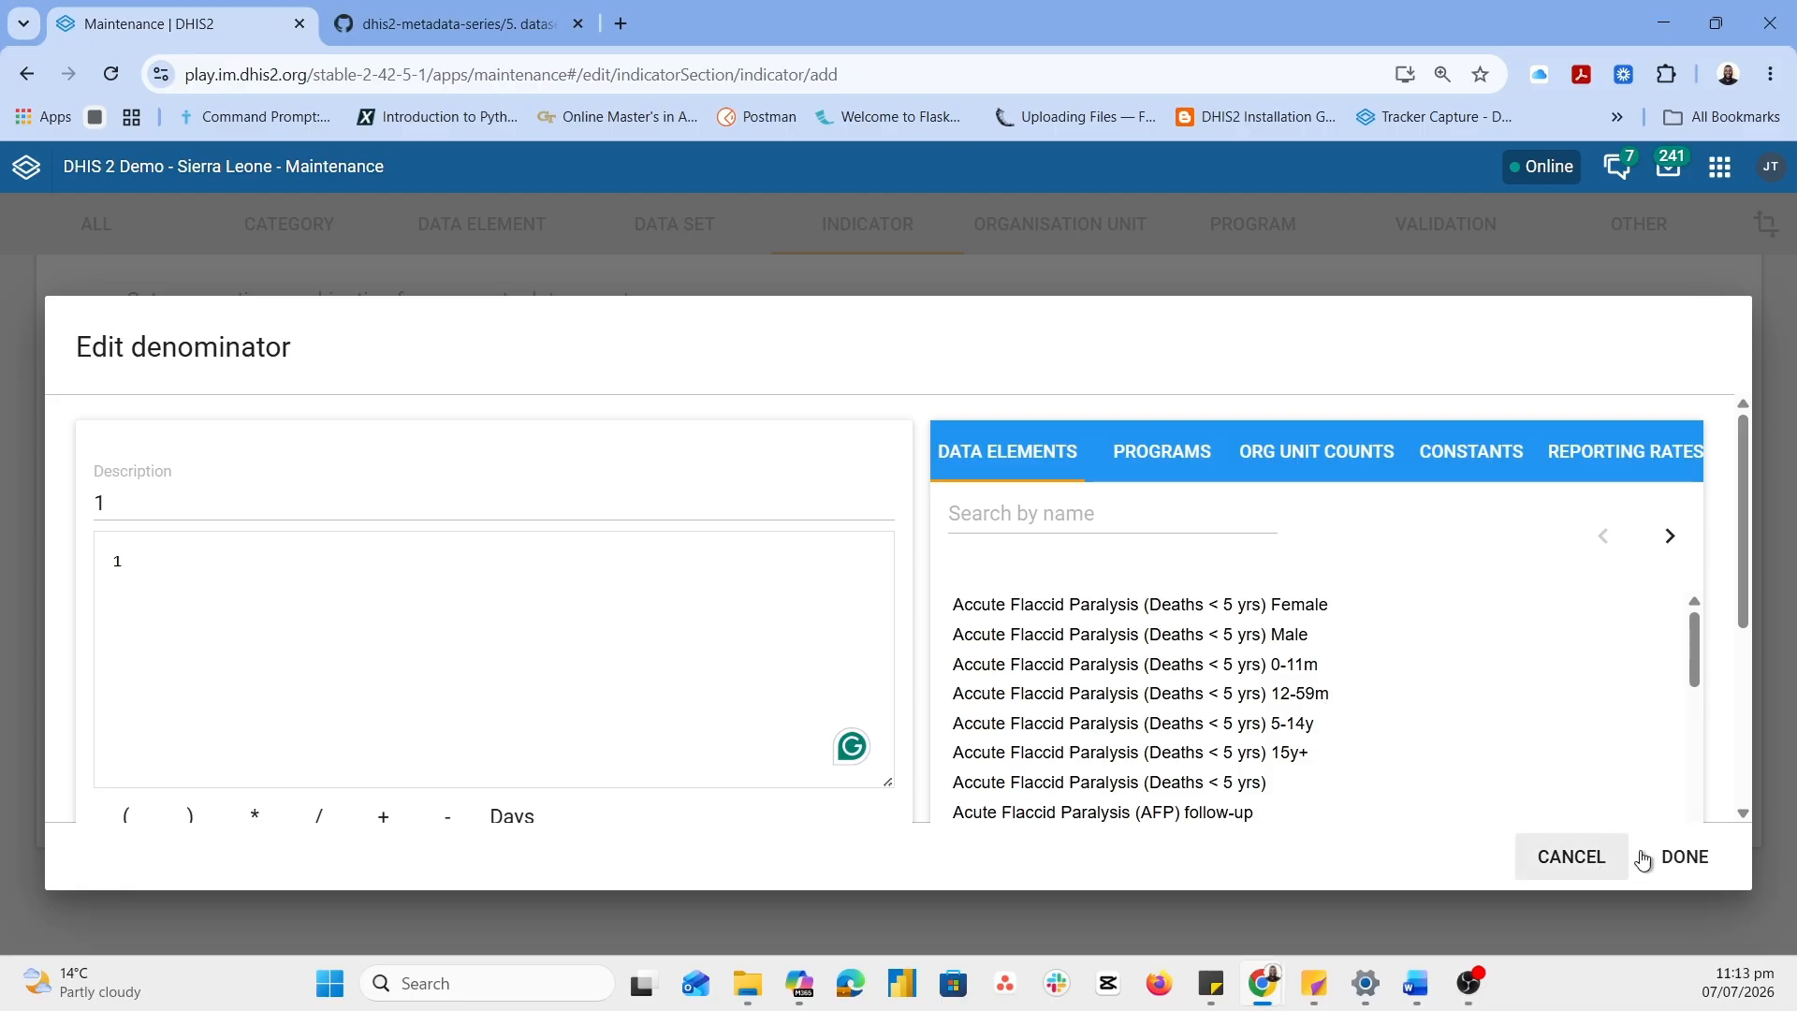
click(1681, 855)
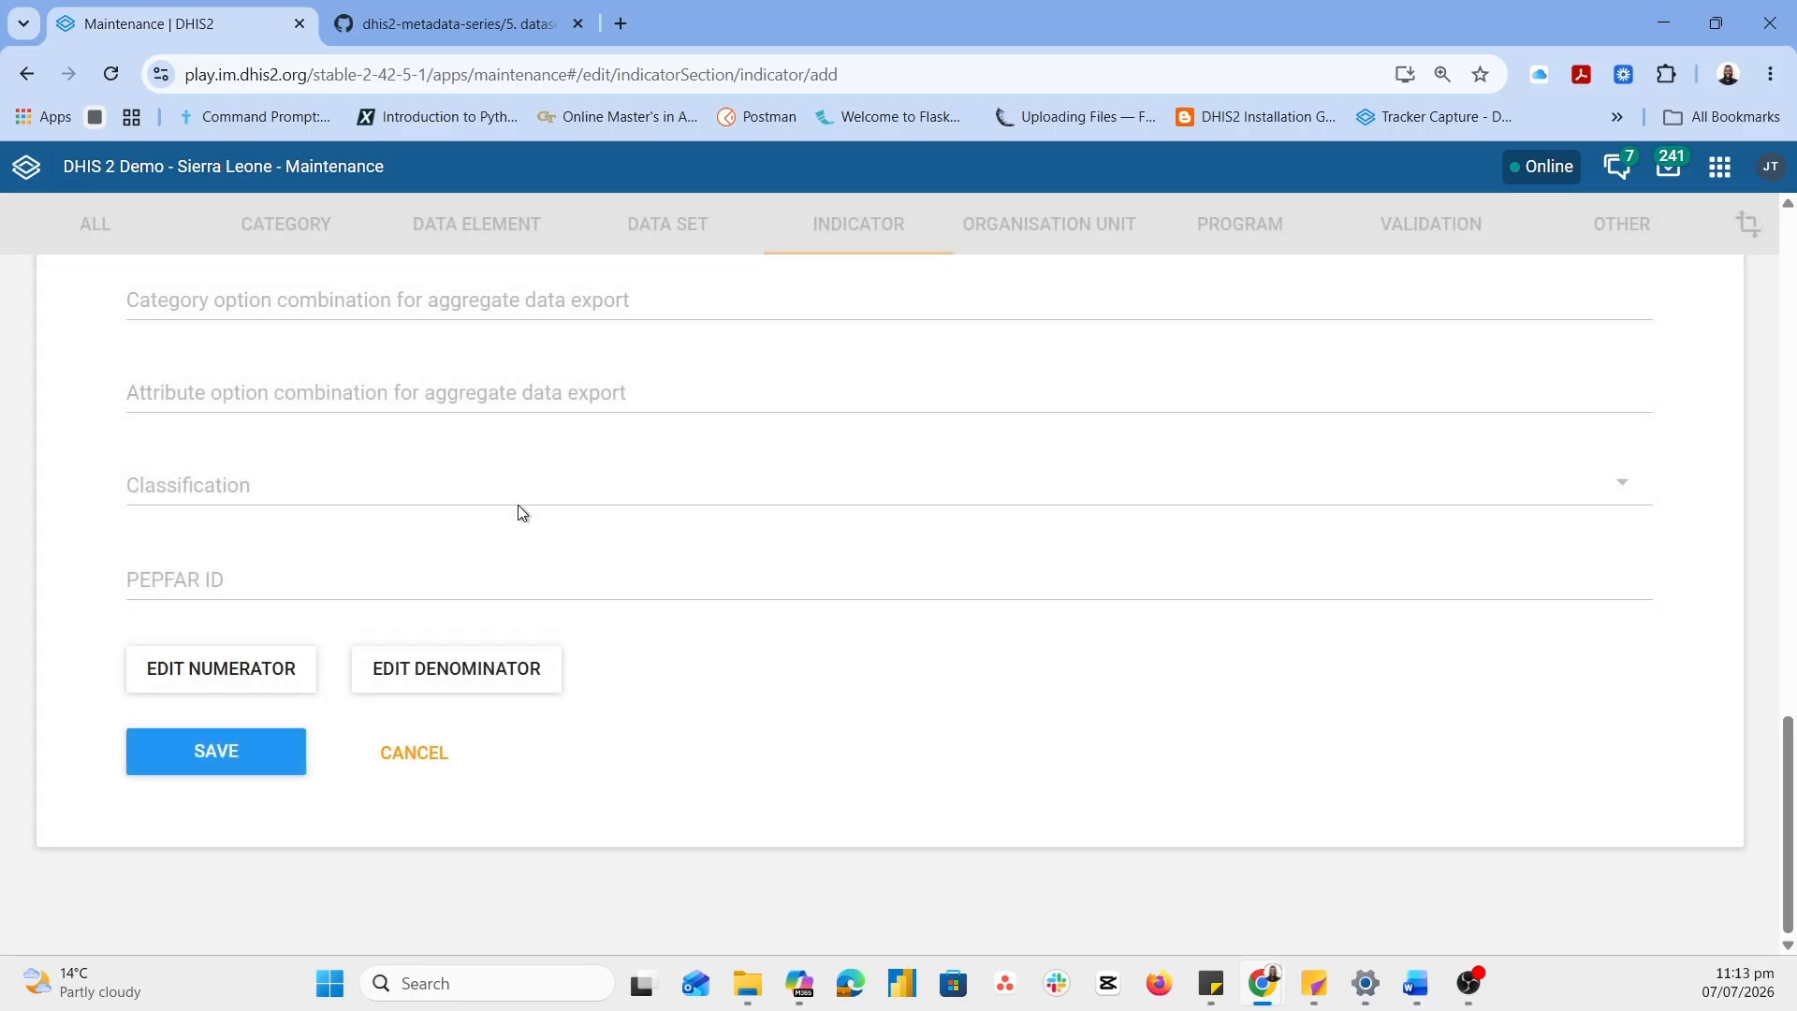
Describe the numerator as "Total NCD Patients Registered" and search the data elements for "steps"
click(201, 672)
click(433, 489)
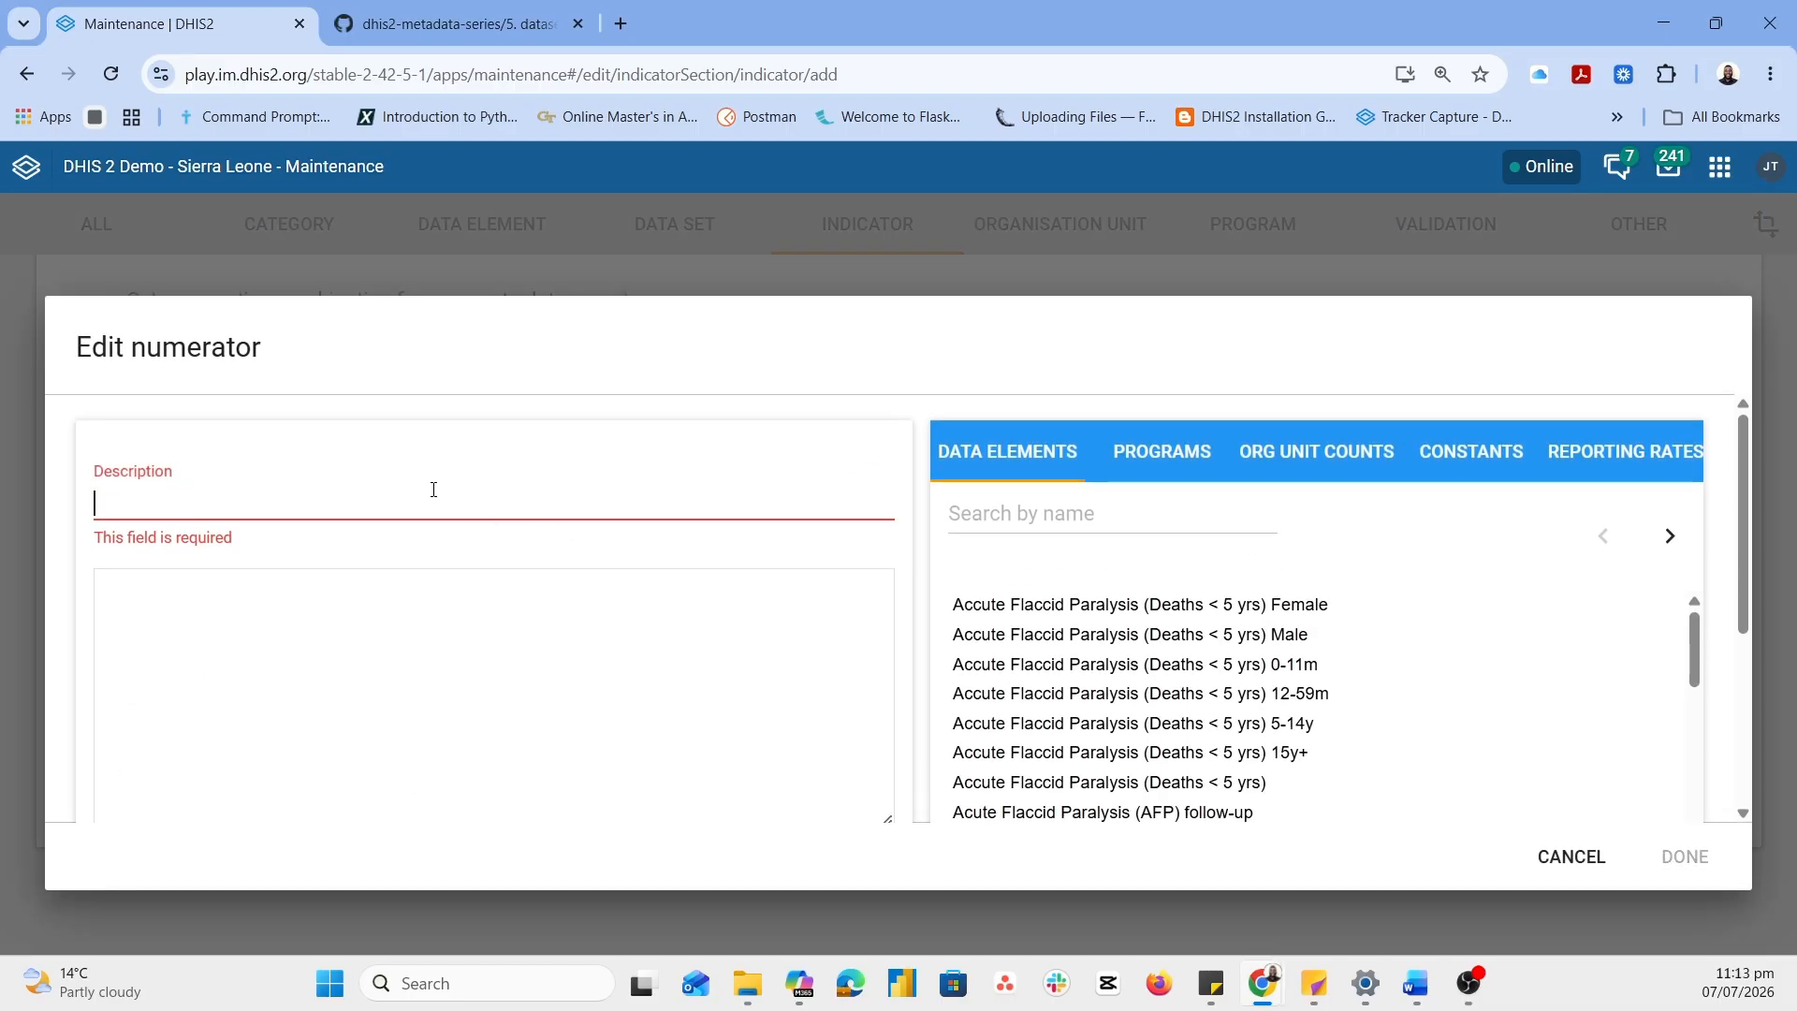
key(ctrl+v)
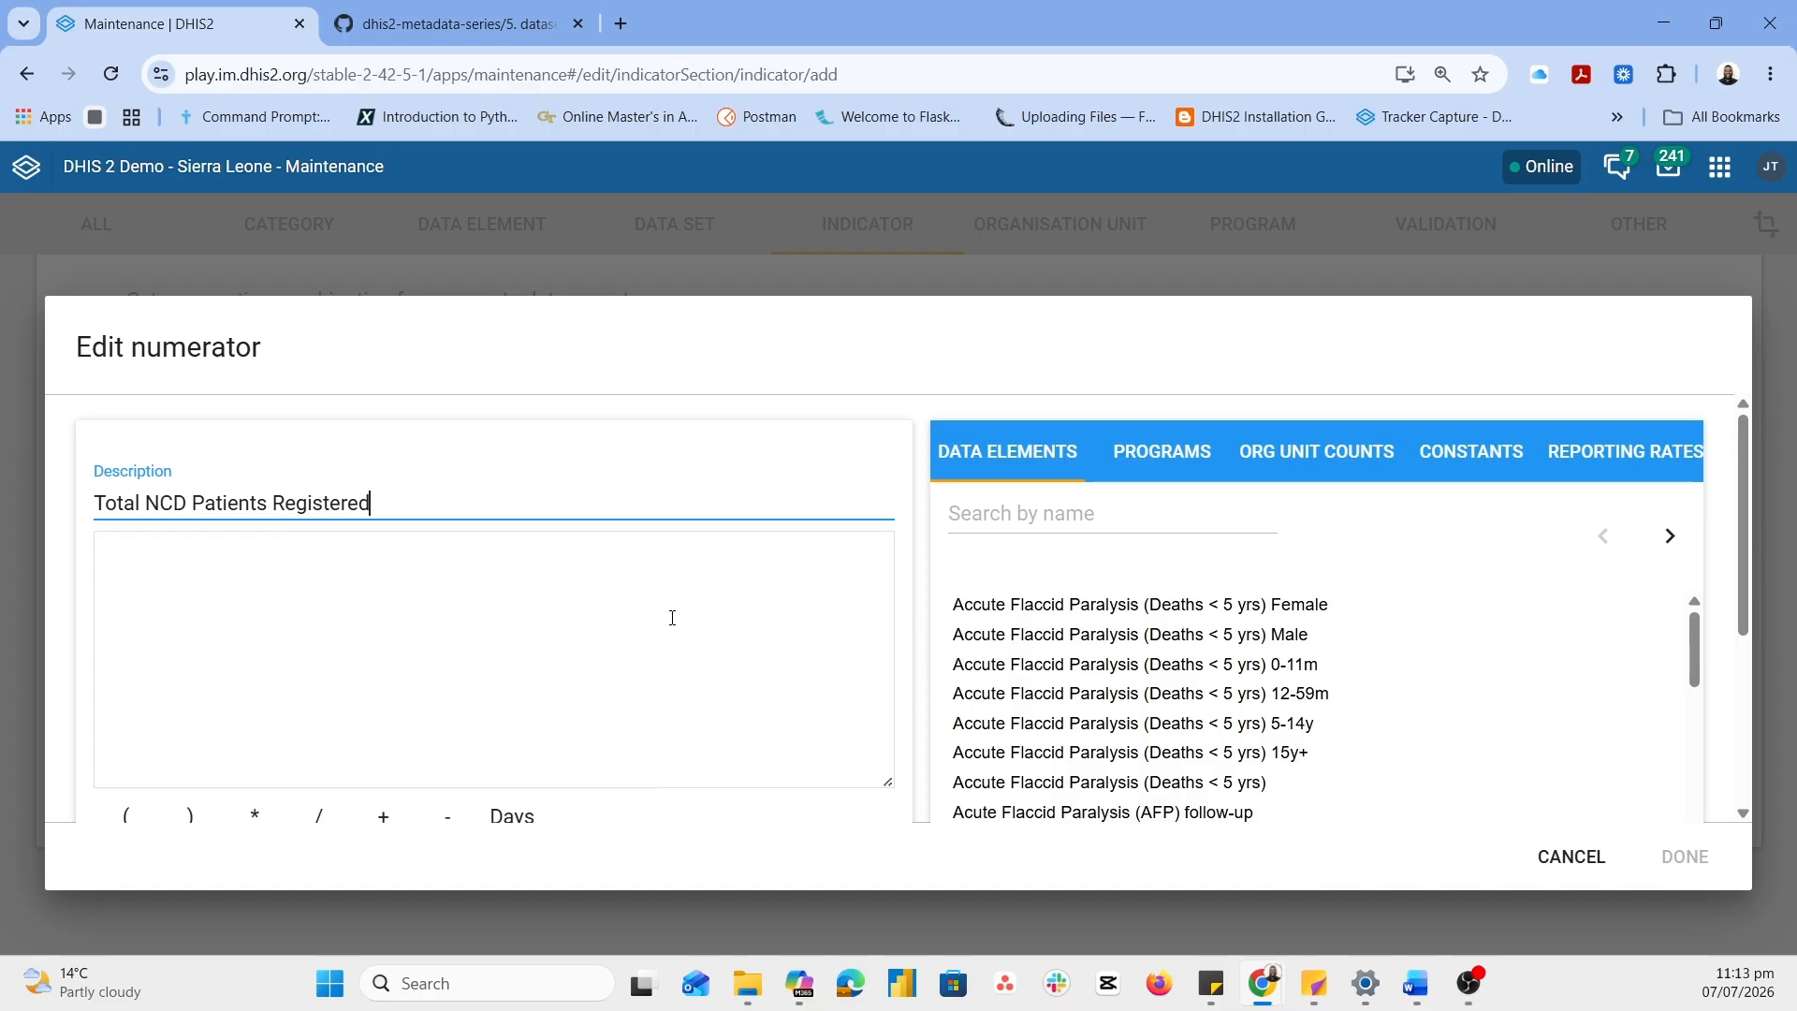
click(1037, 516)
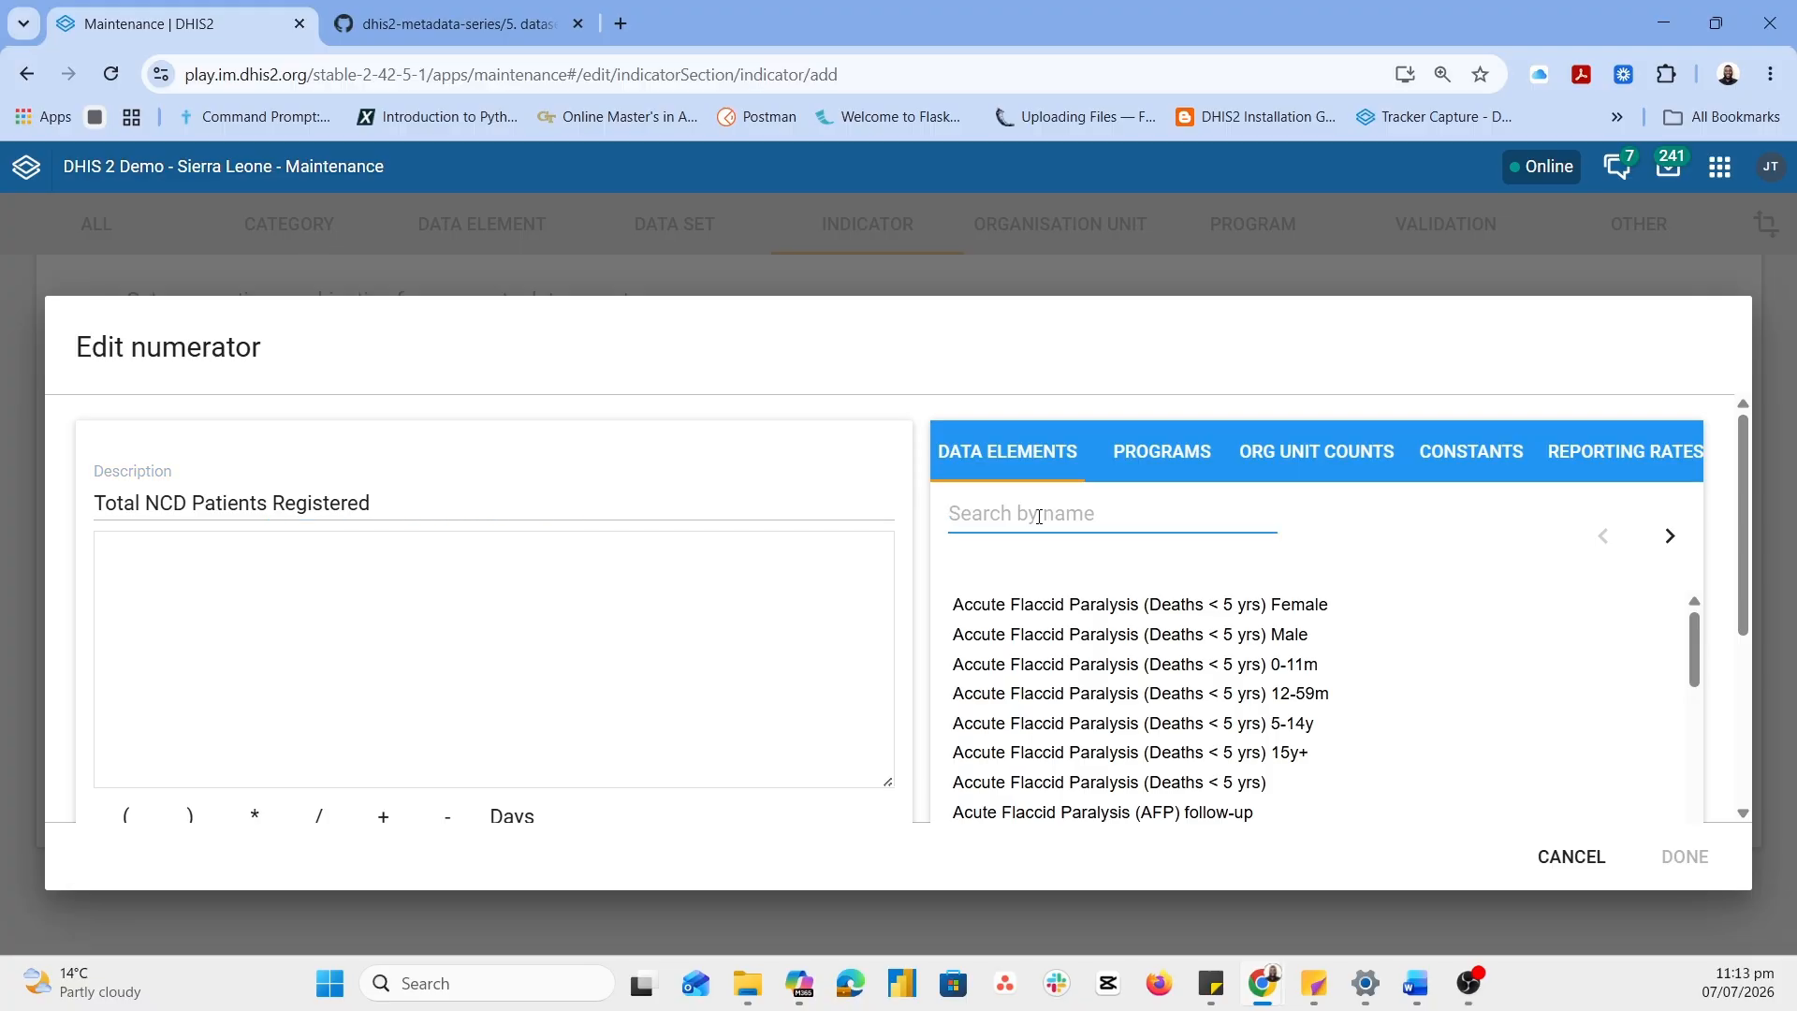
text(steps)
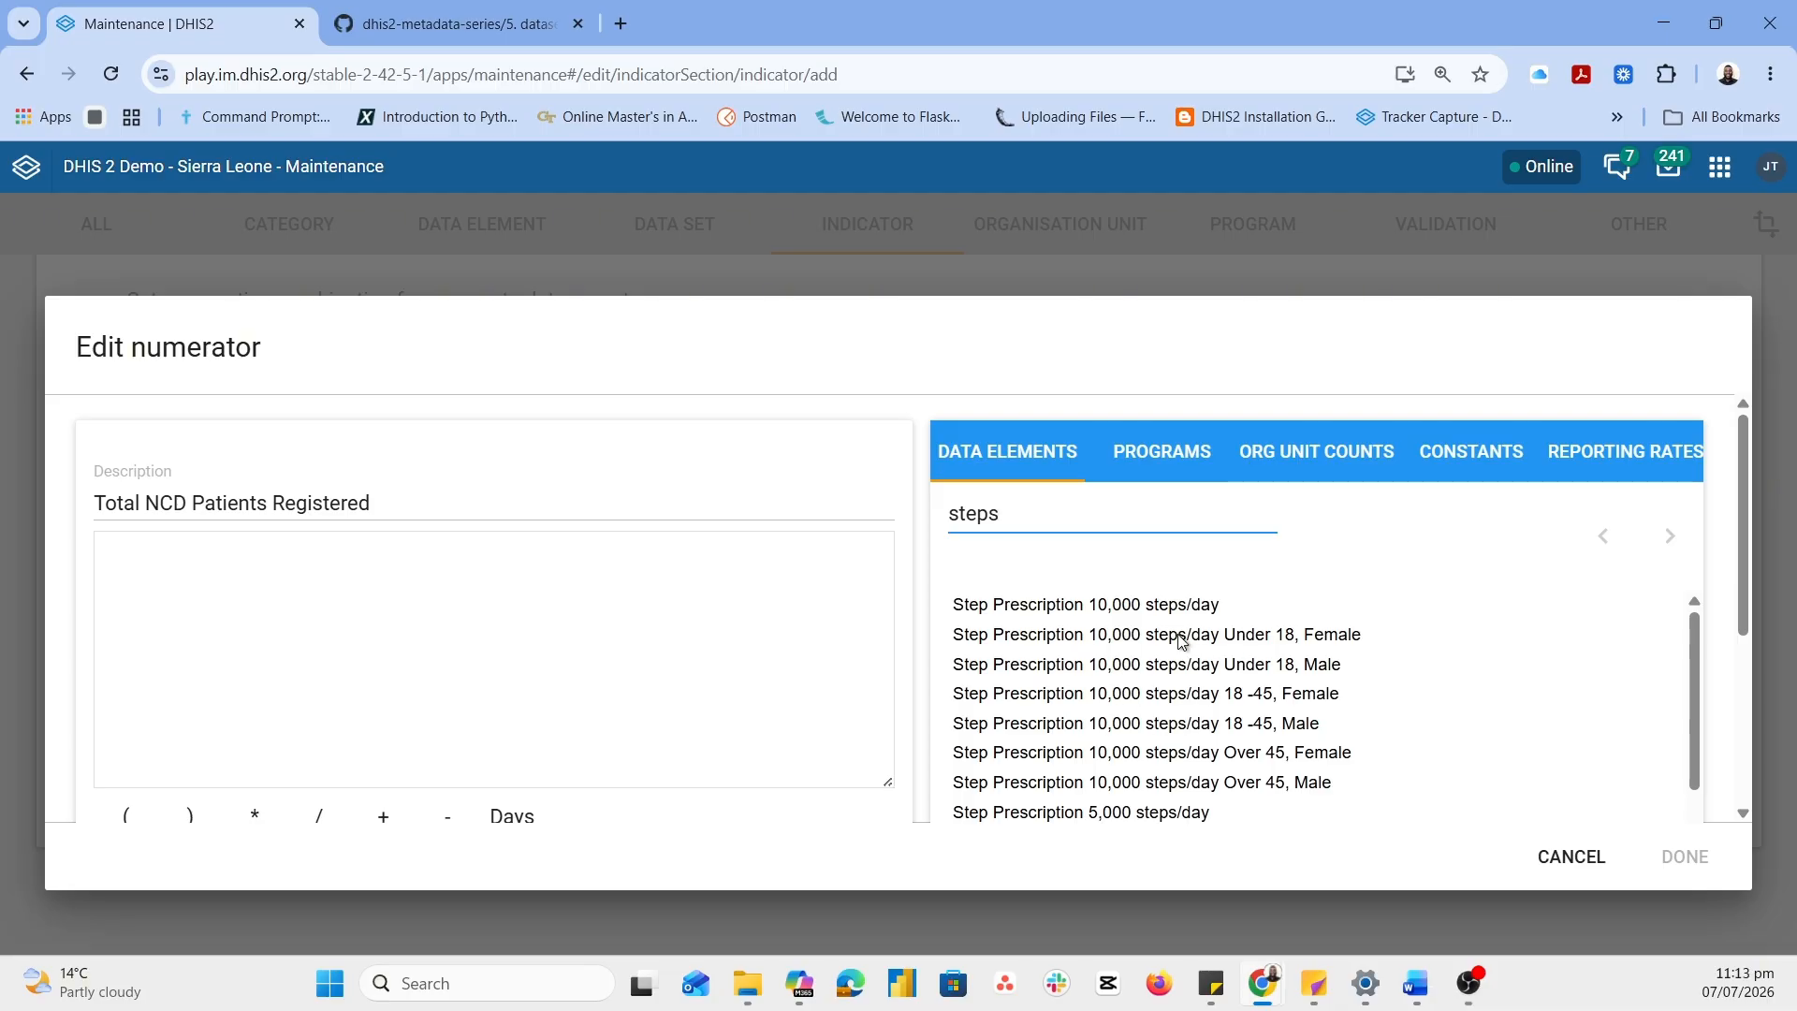
scroll(1181, 641, down, 2)
scroll(1181, 641, up, 1)
scroll(1180, 641, down, 2)
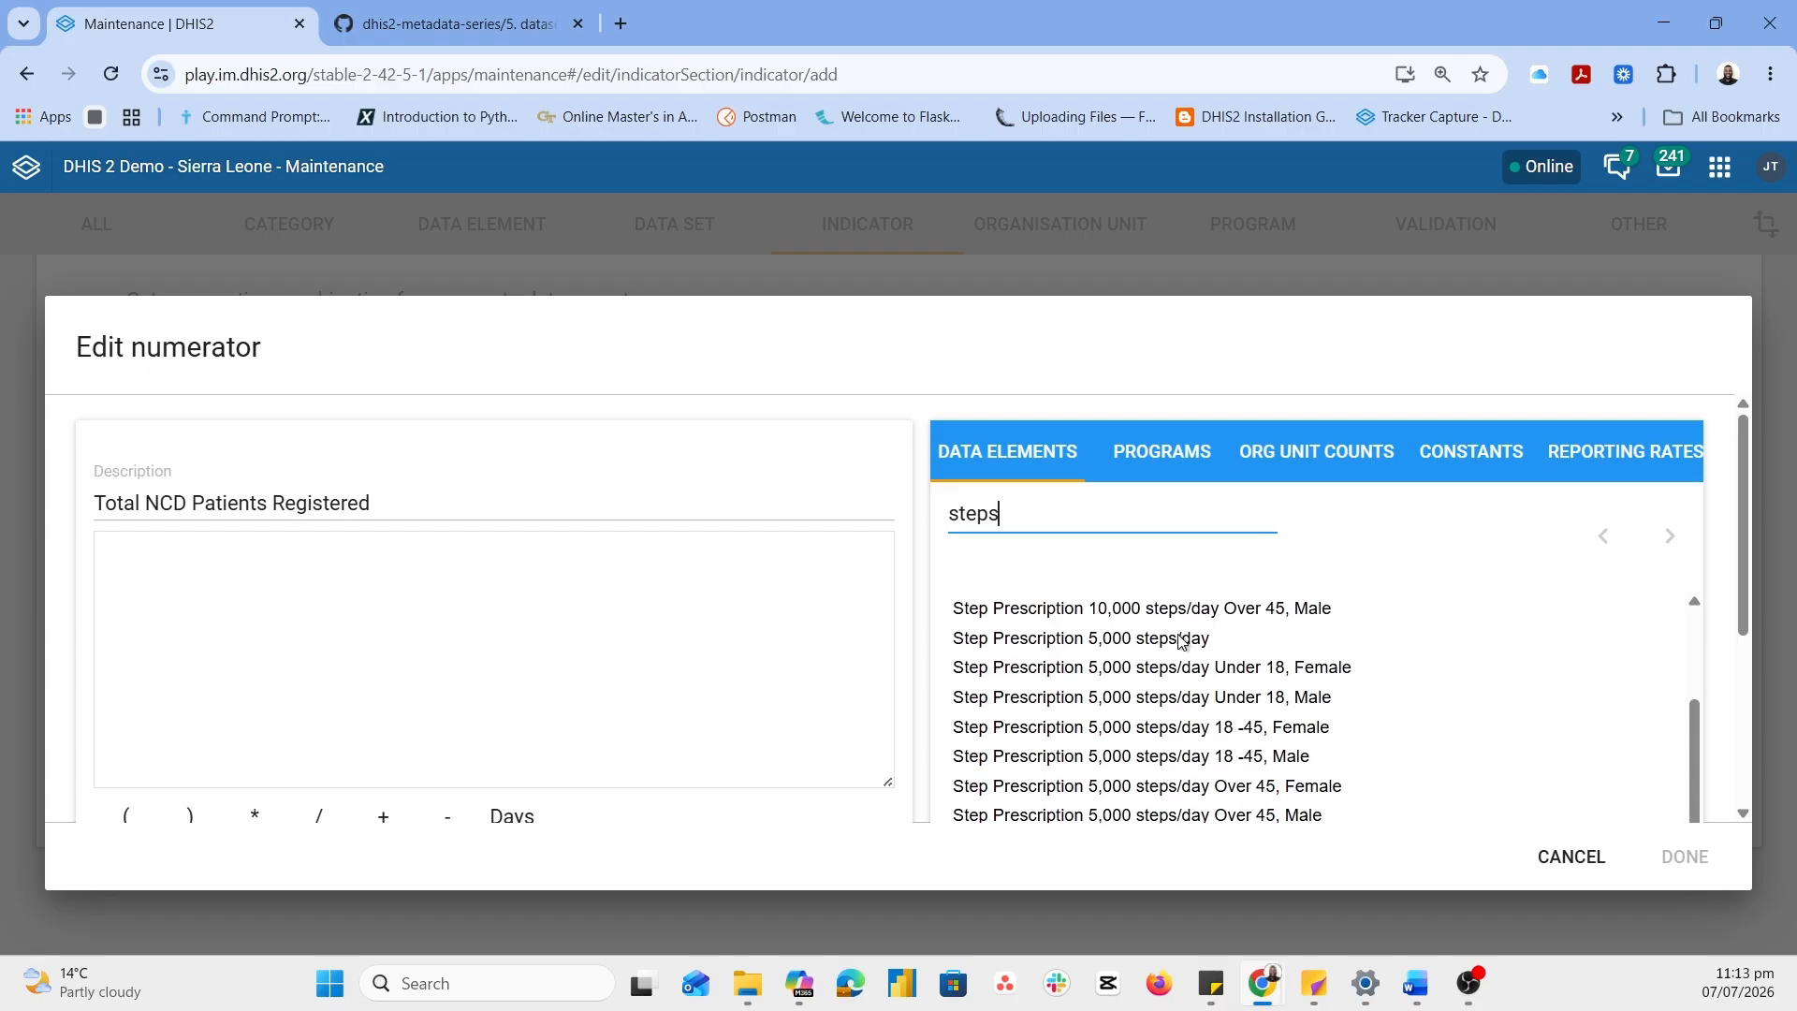
double_click(1117, 640)
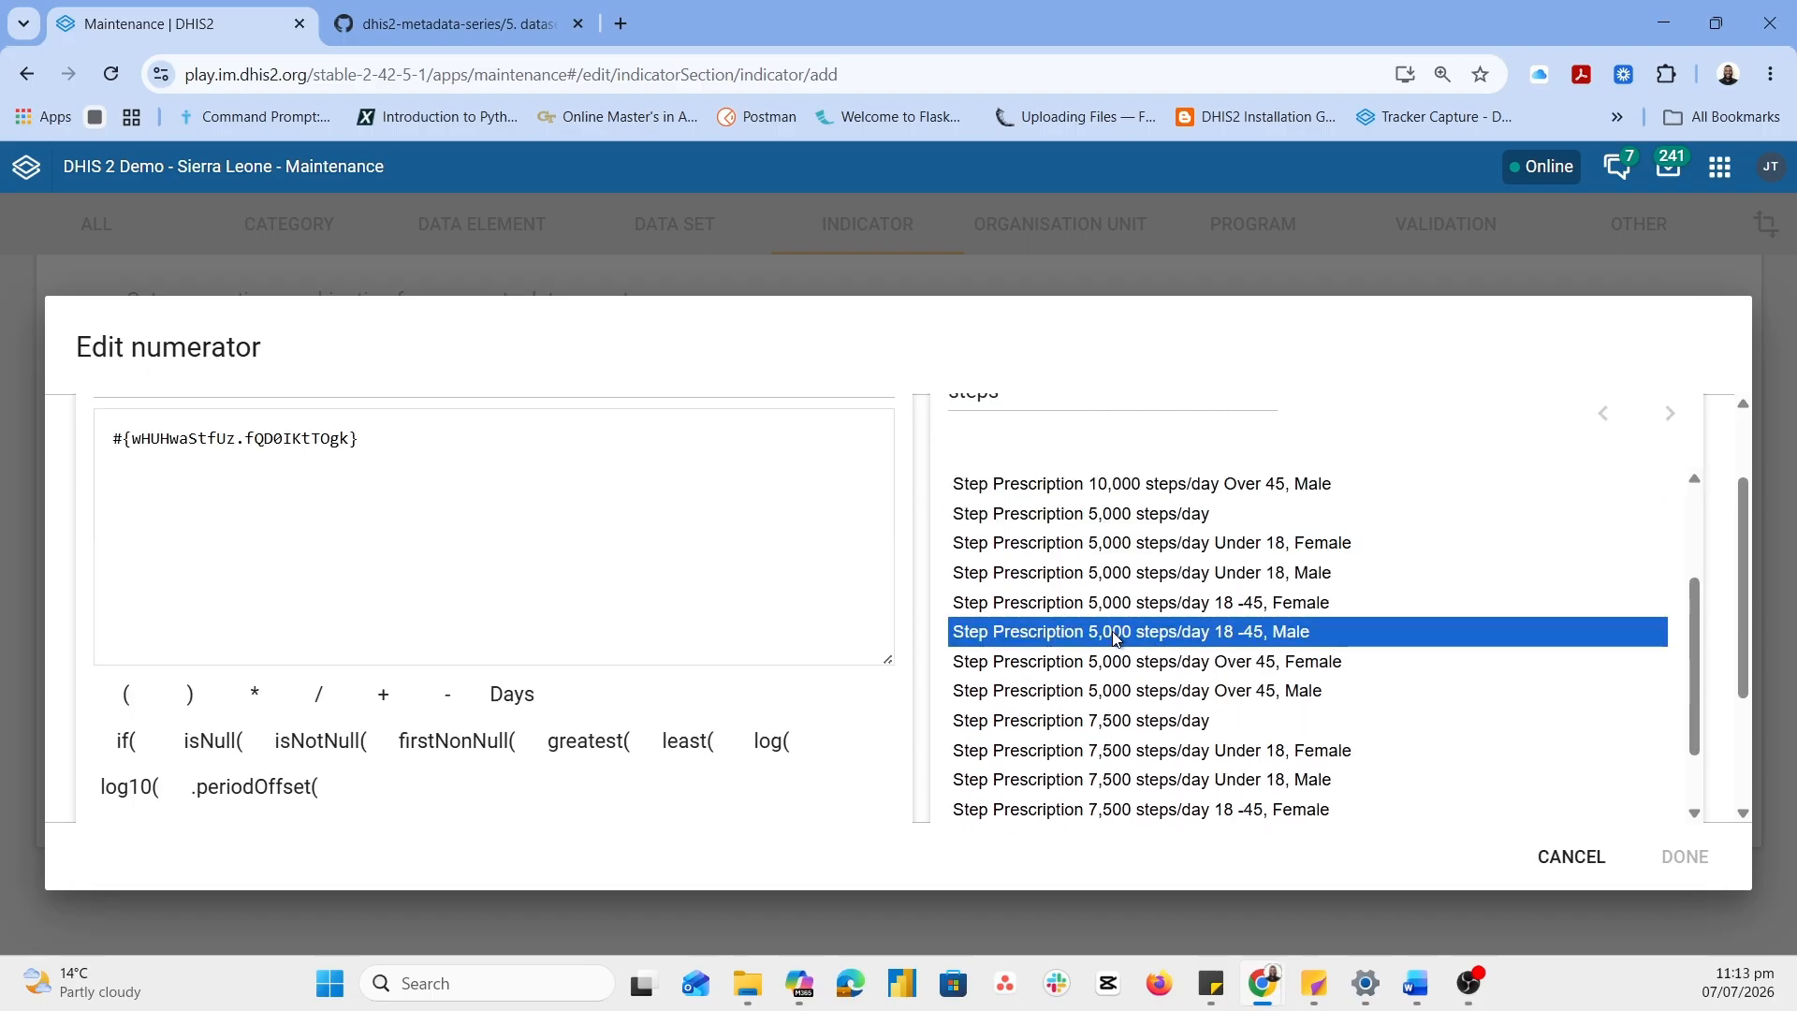
click(408, 459)
key(ctrl+a)
key(BackSpace)
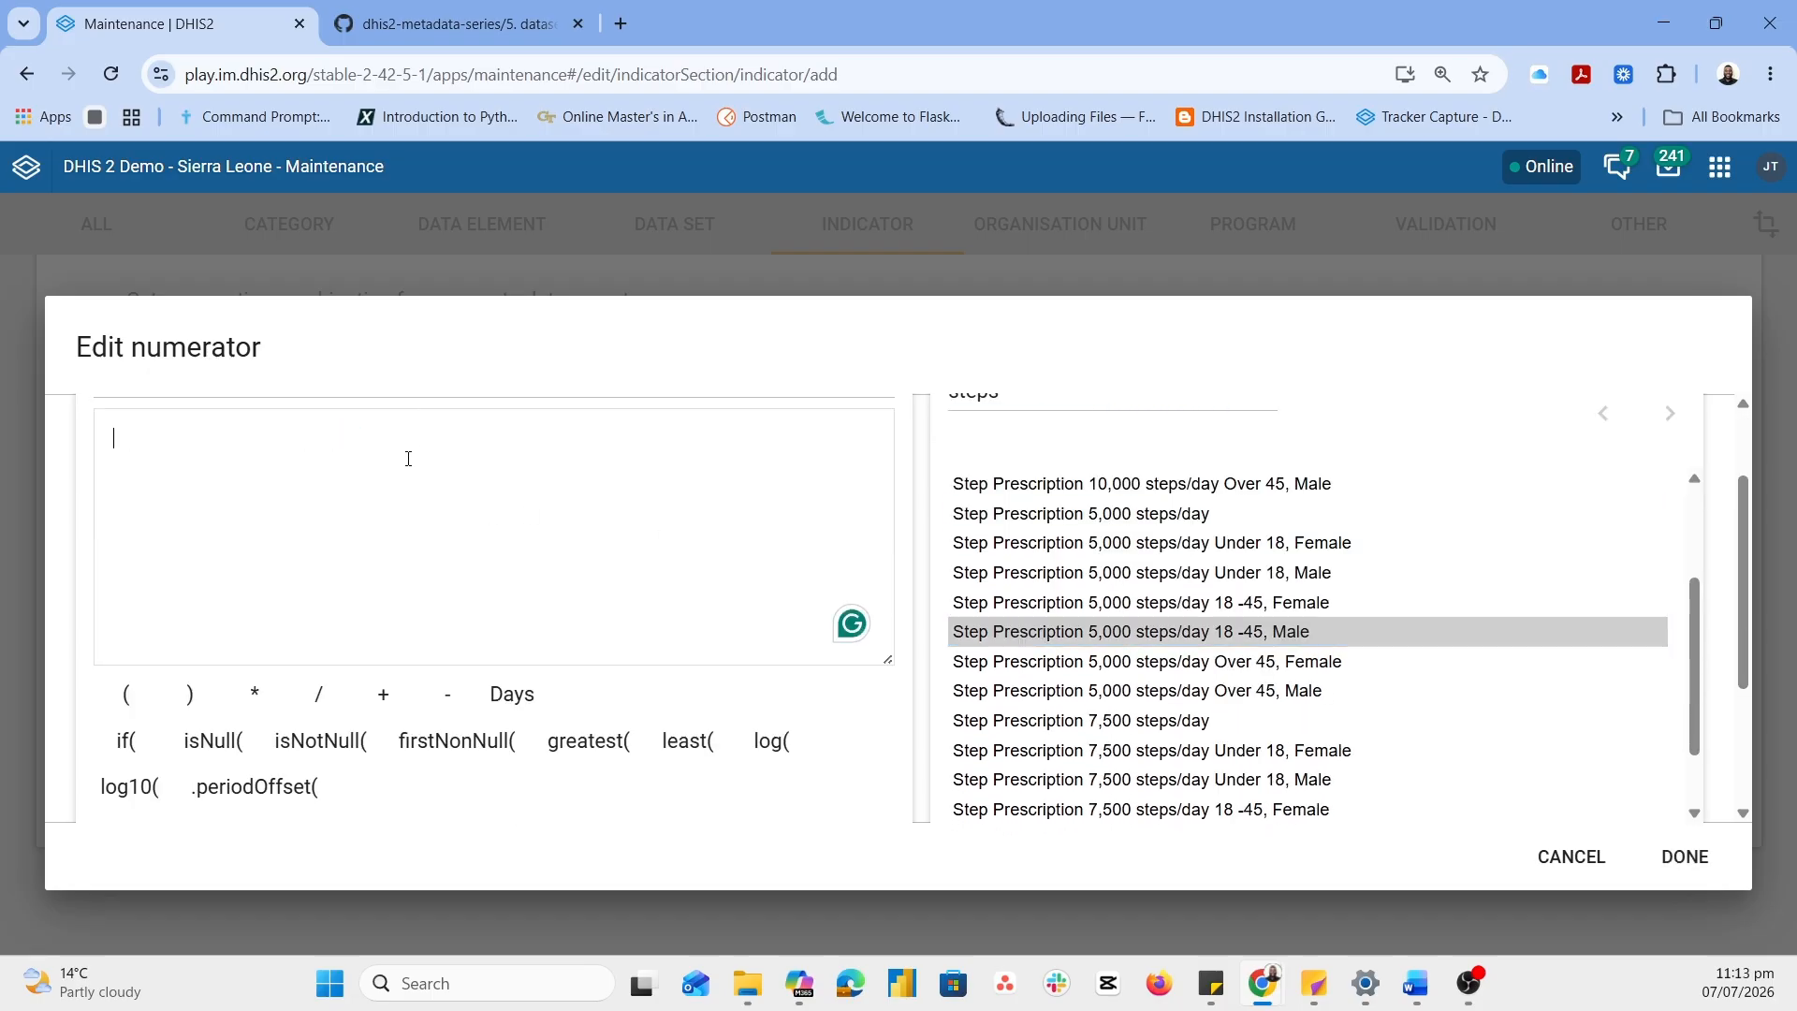
Insert the Step Prescription 5,000 steps/day total, without any age or sex breakdown, into the numerator expression
double_click(1125, 513)
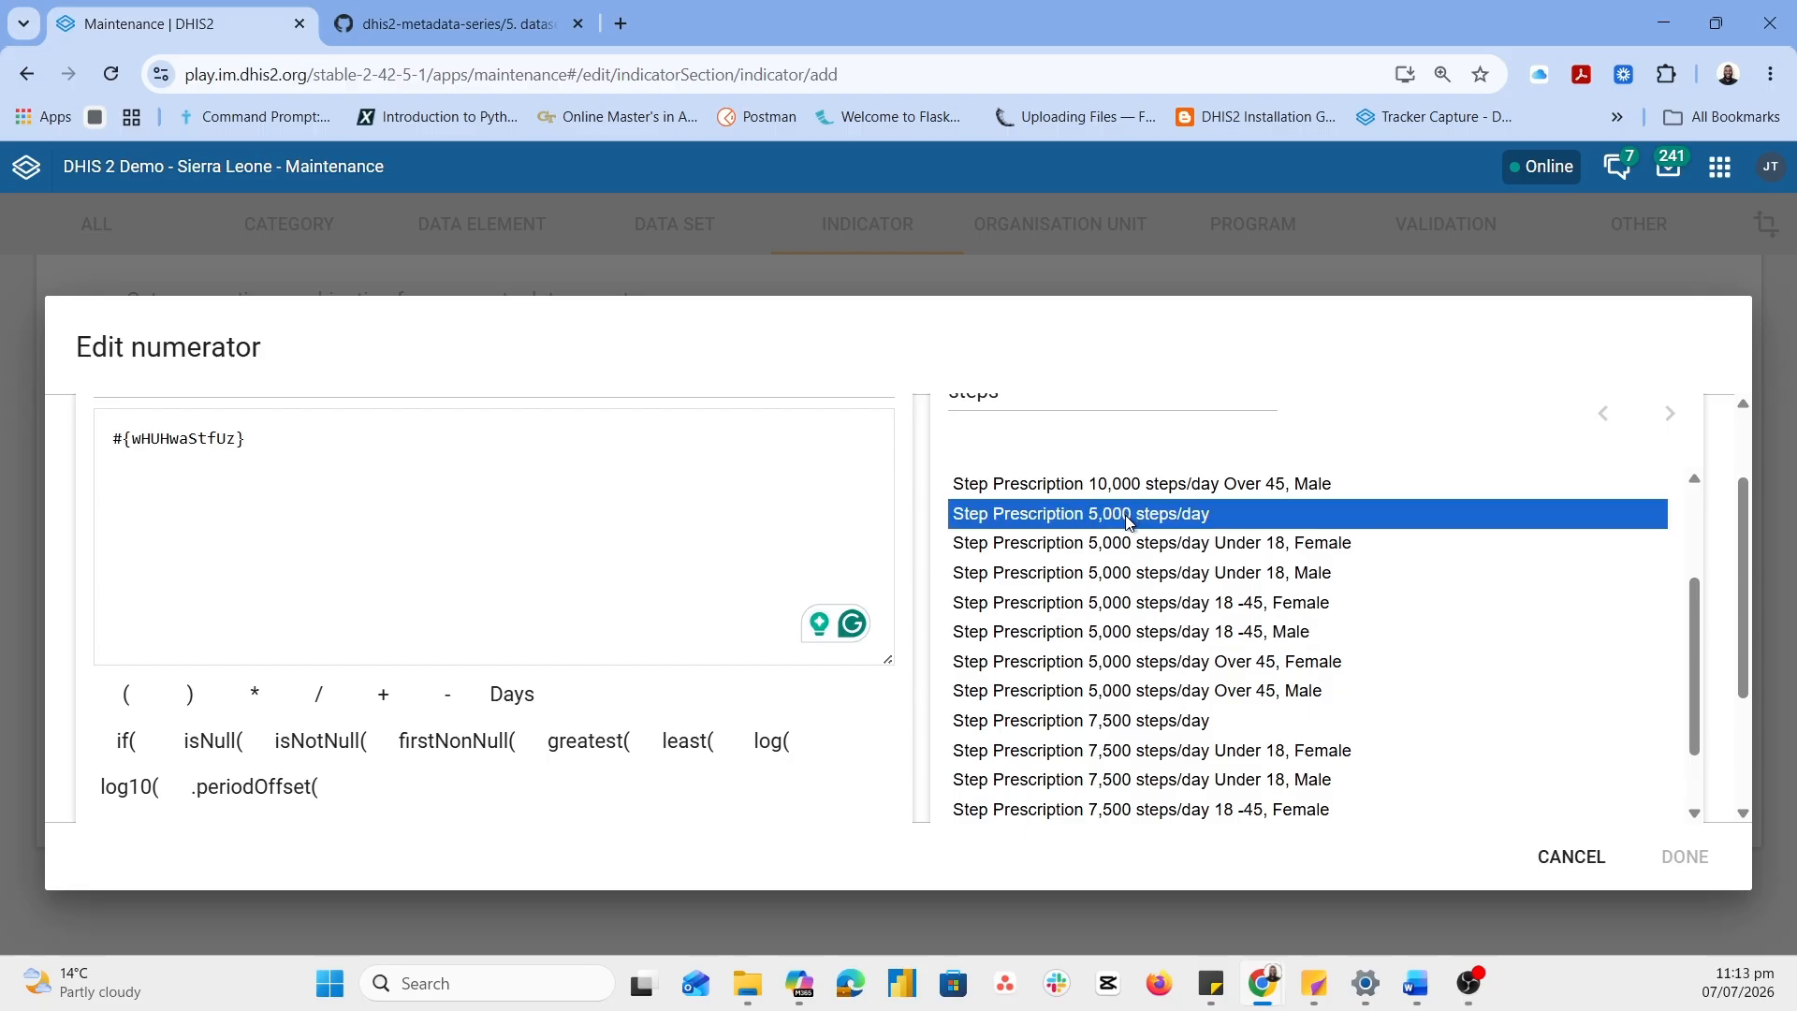
scroll(469, 630, down, 2)
scroll(469, 630, up, 3)
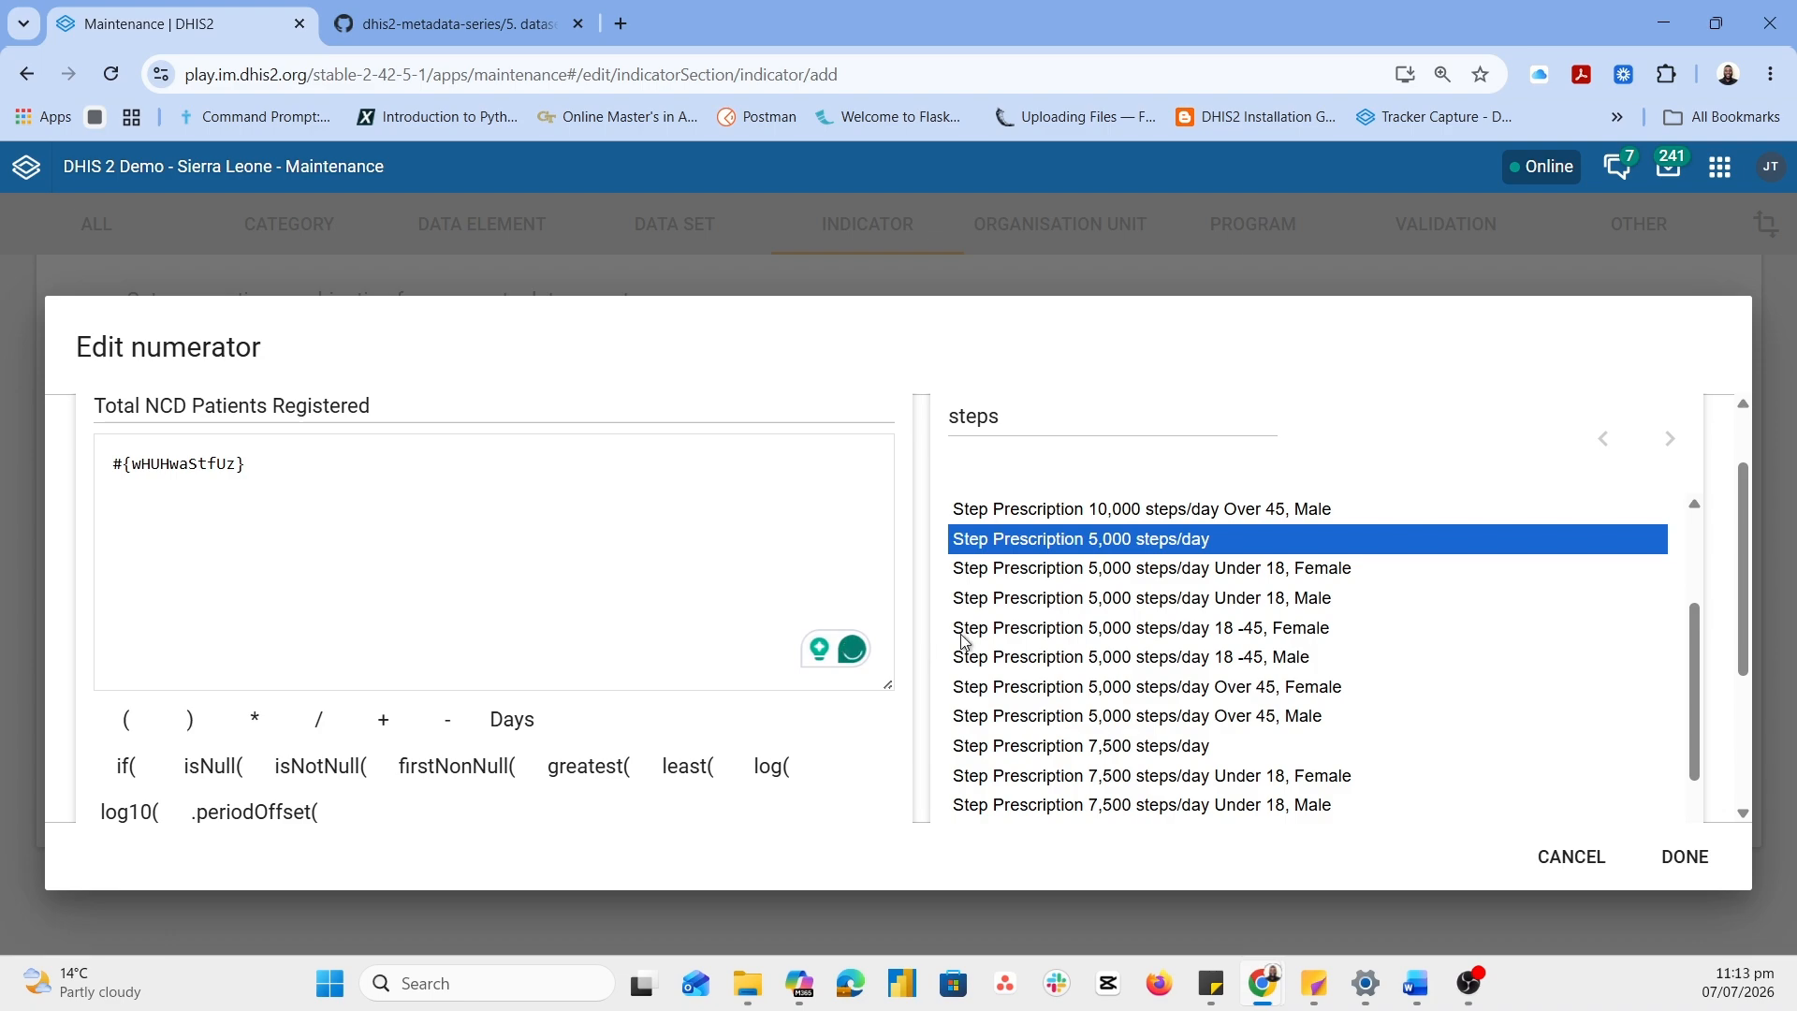
scroll(1147, 639, up, 2)
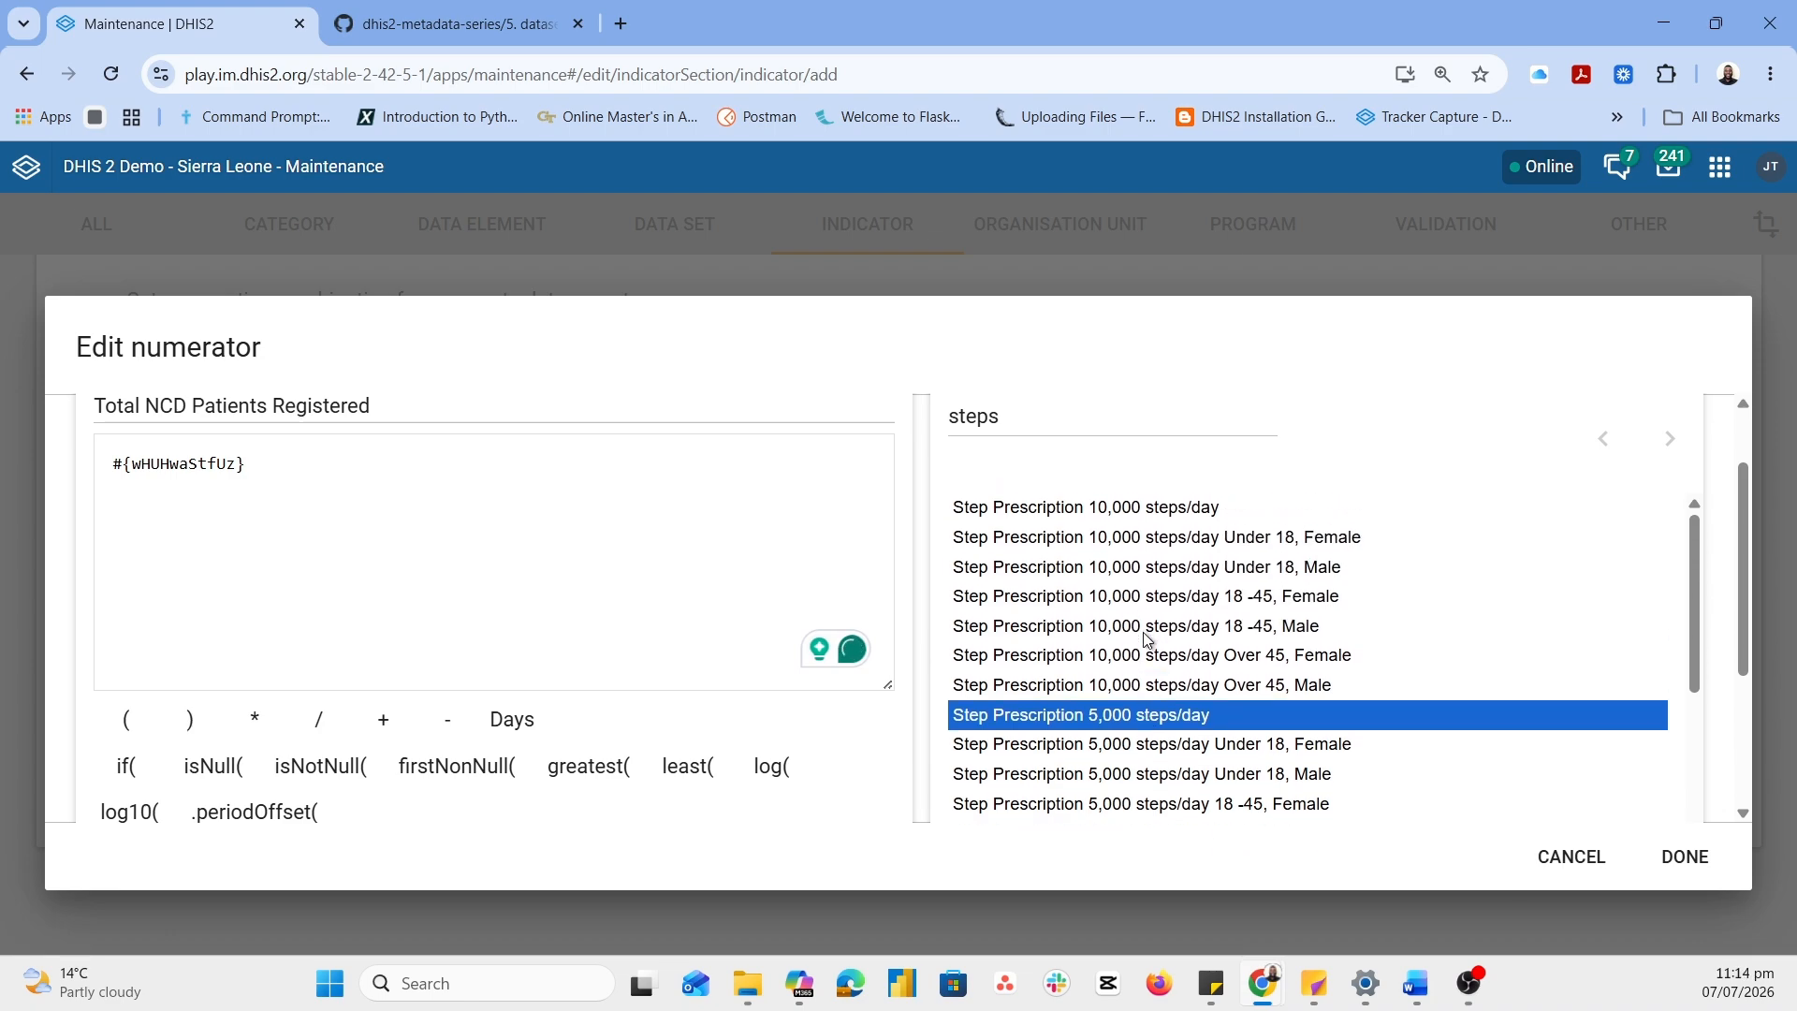
click(1168, 540)
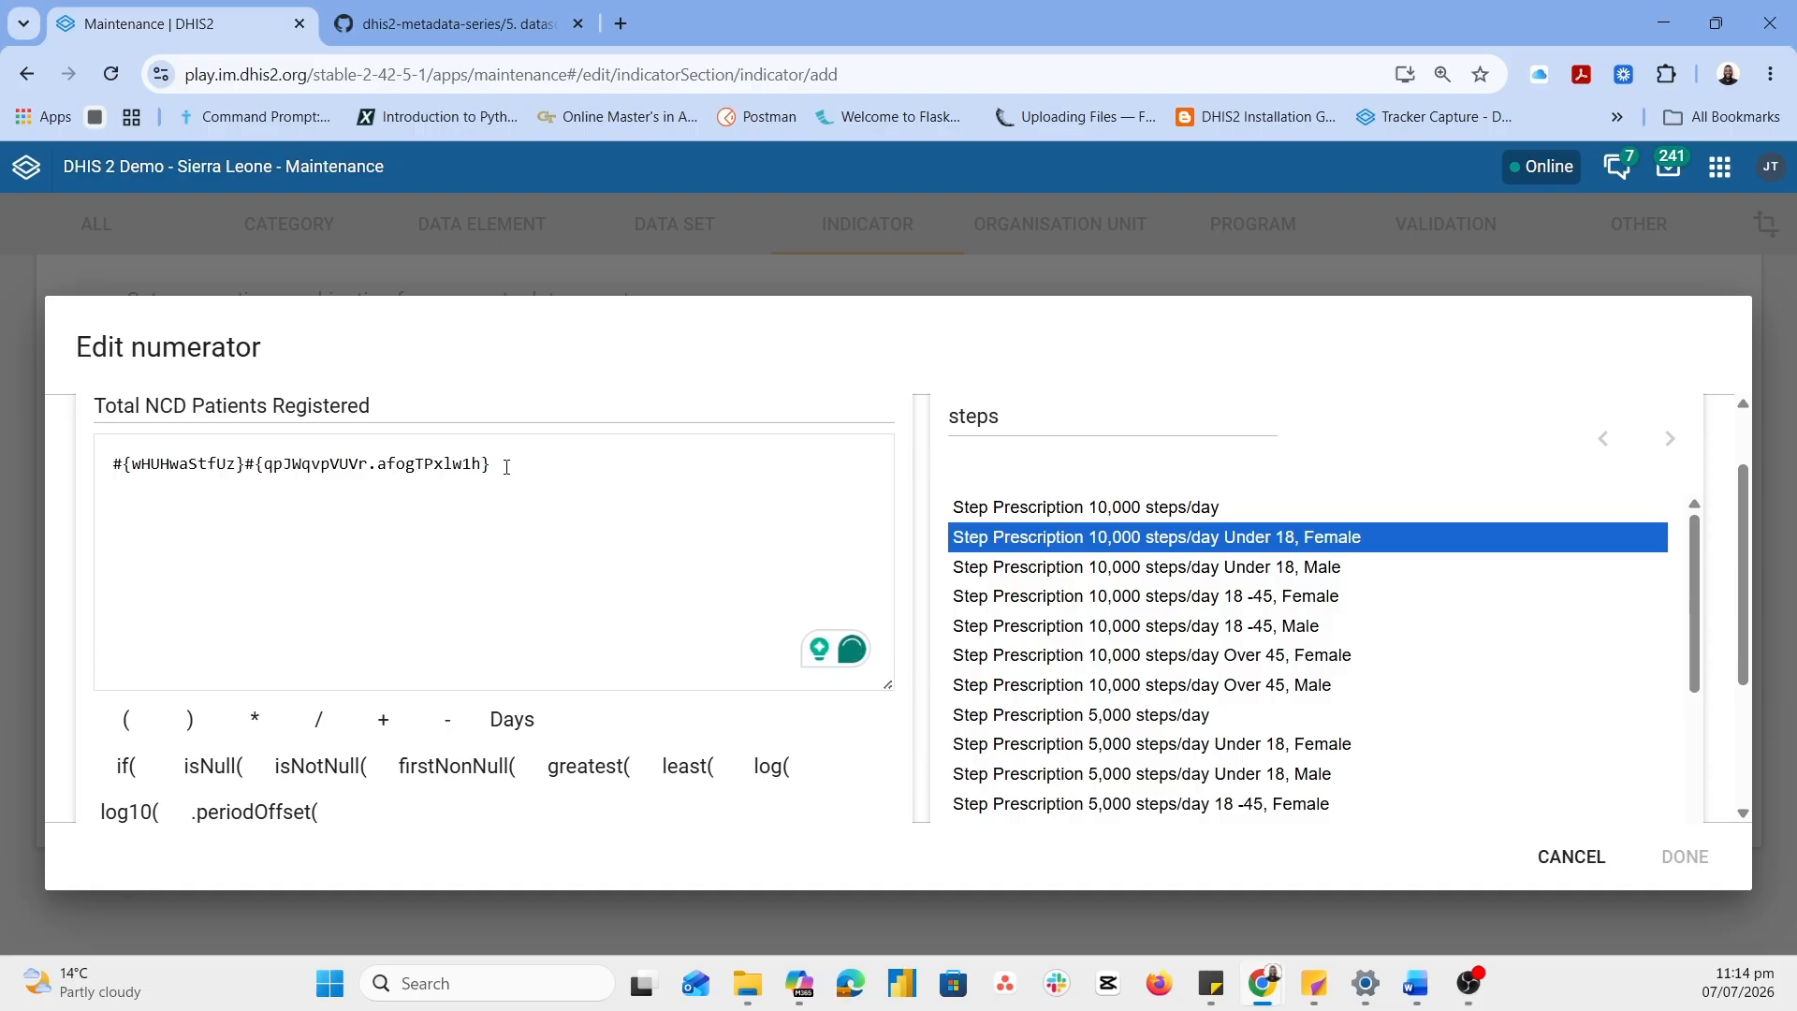
drag(507, 467, 242, 465)
key(BackSpace)
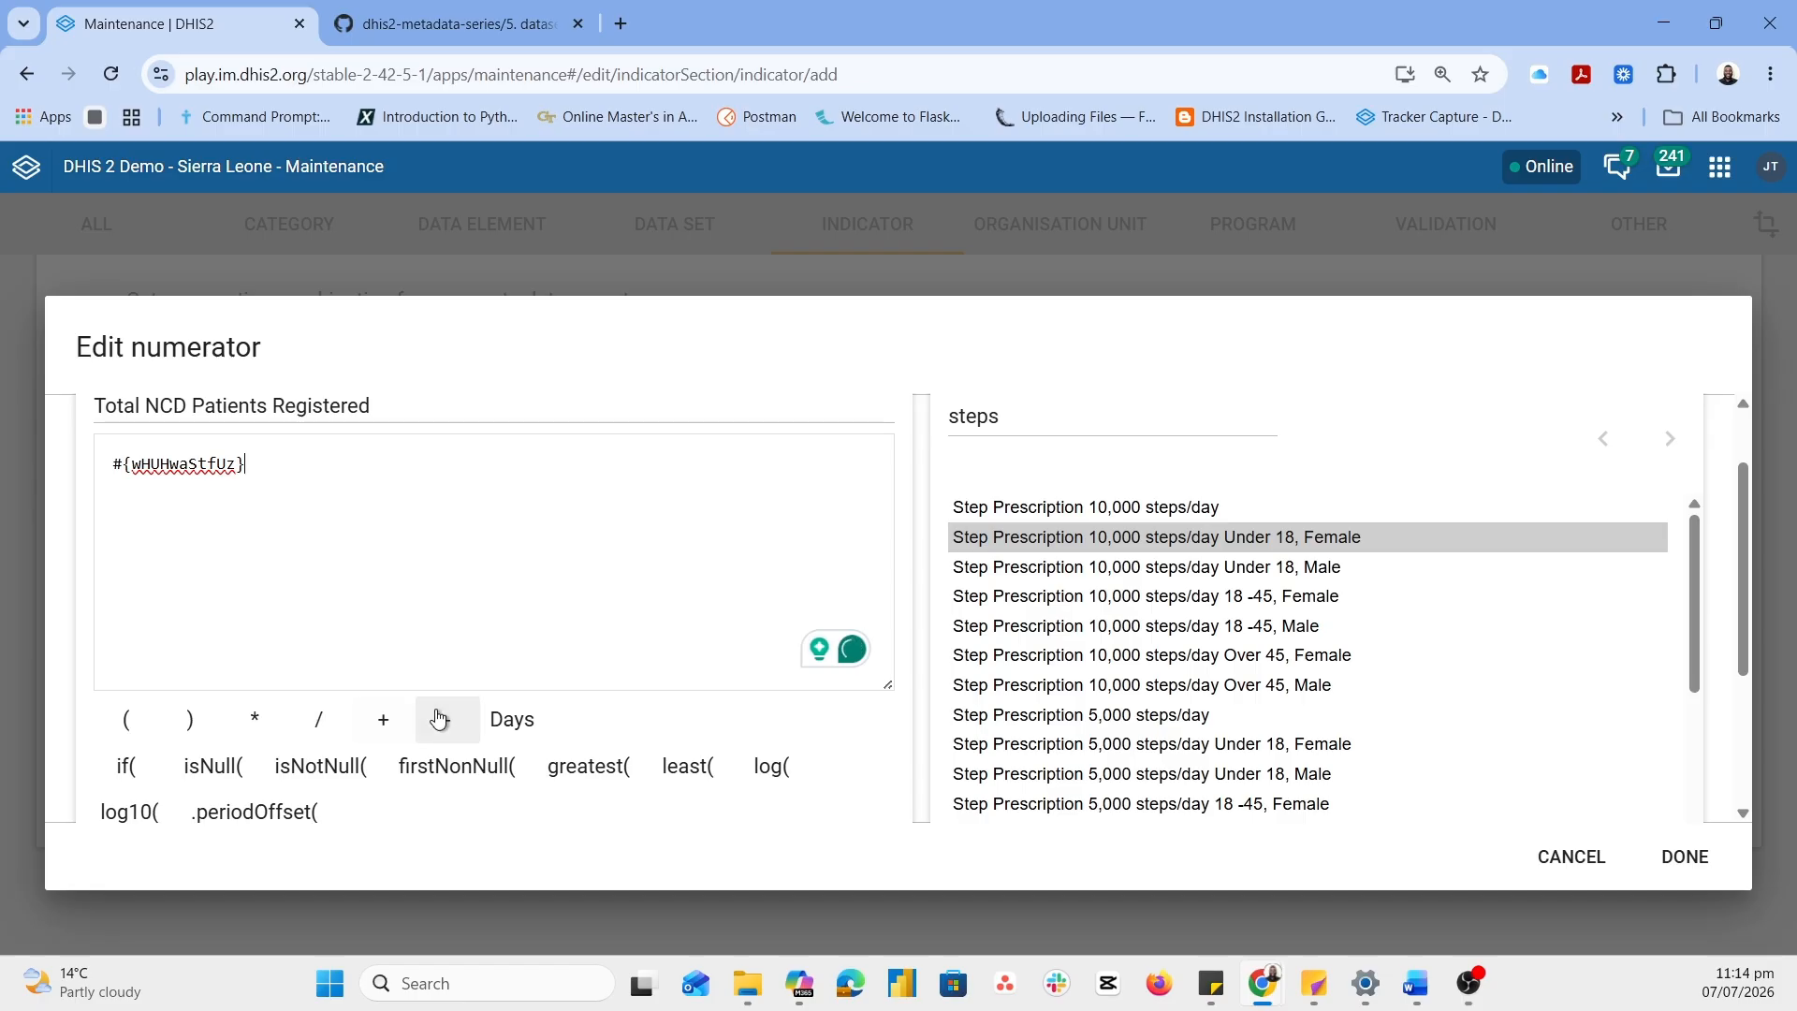
Append an addition operator after the 5,000 steps/day element in the numerator expression
scroll(440, 720, down, 3)
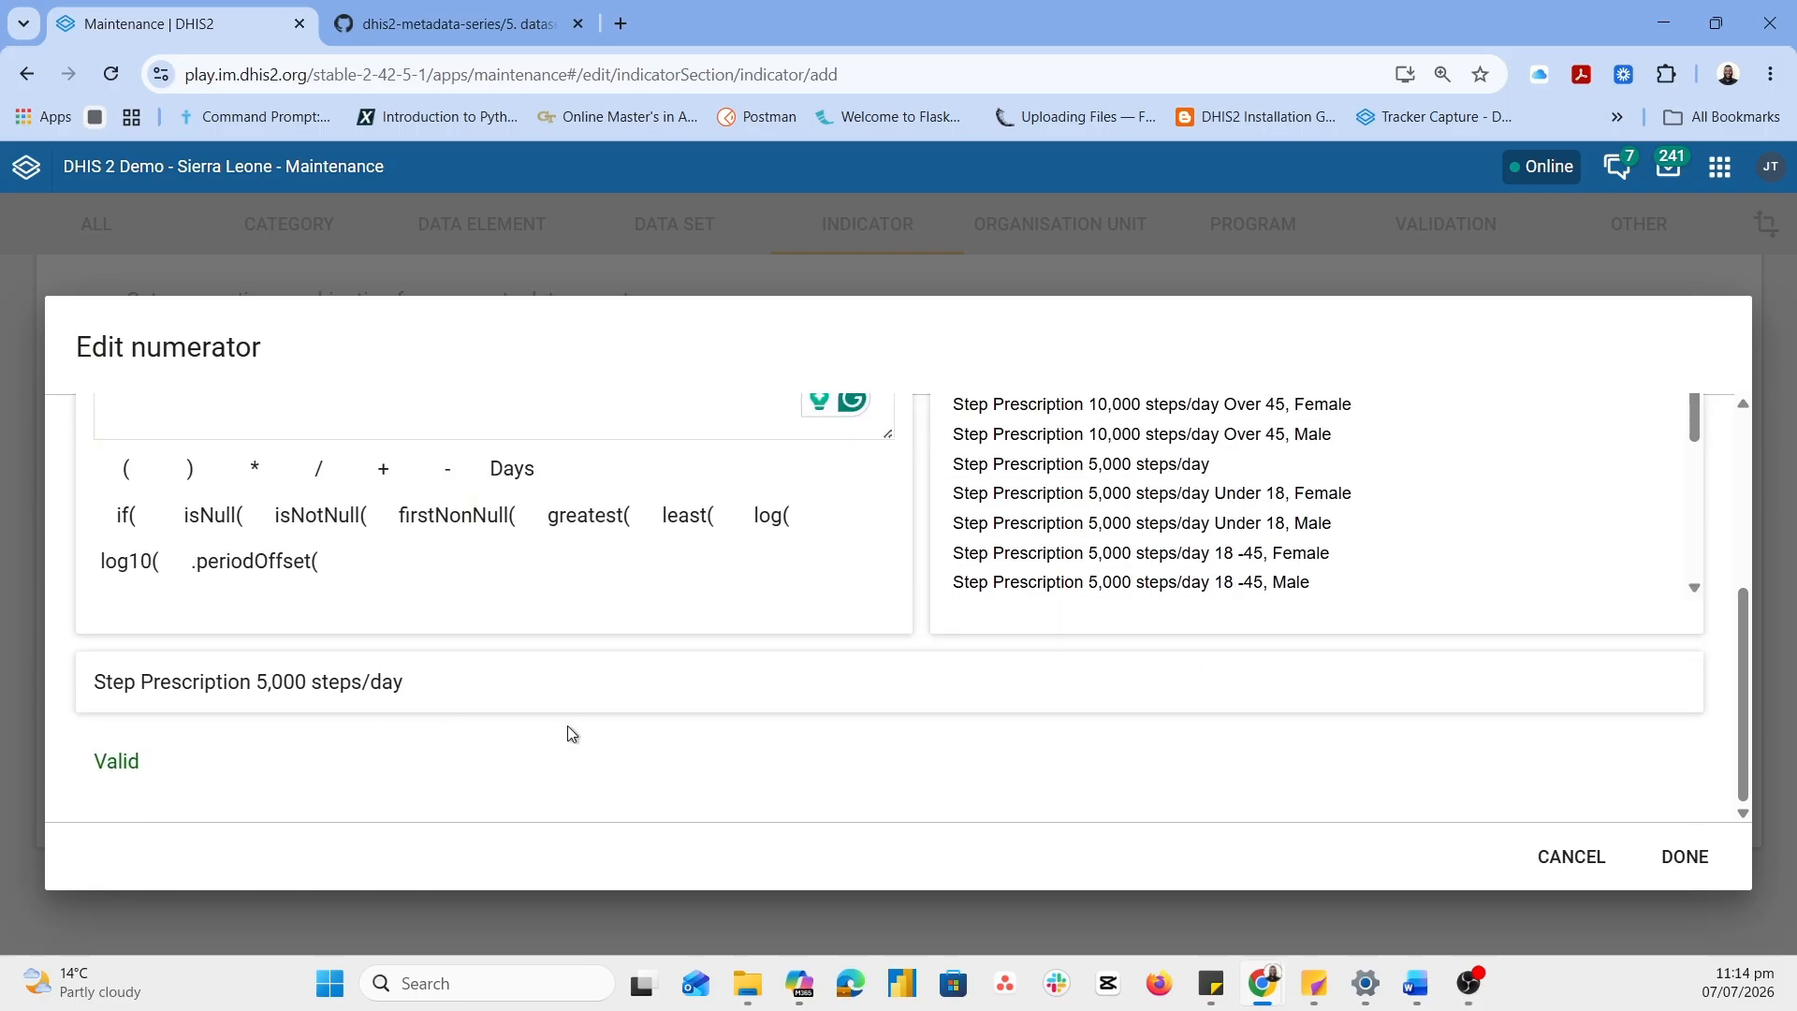
scroll(572, 733, up, 3)
click(383, 710)
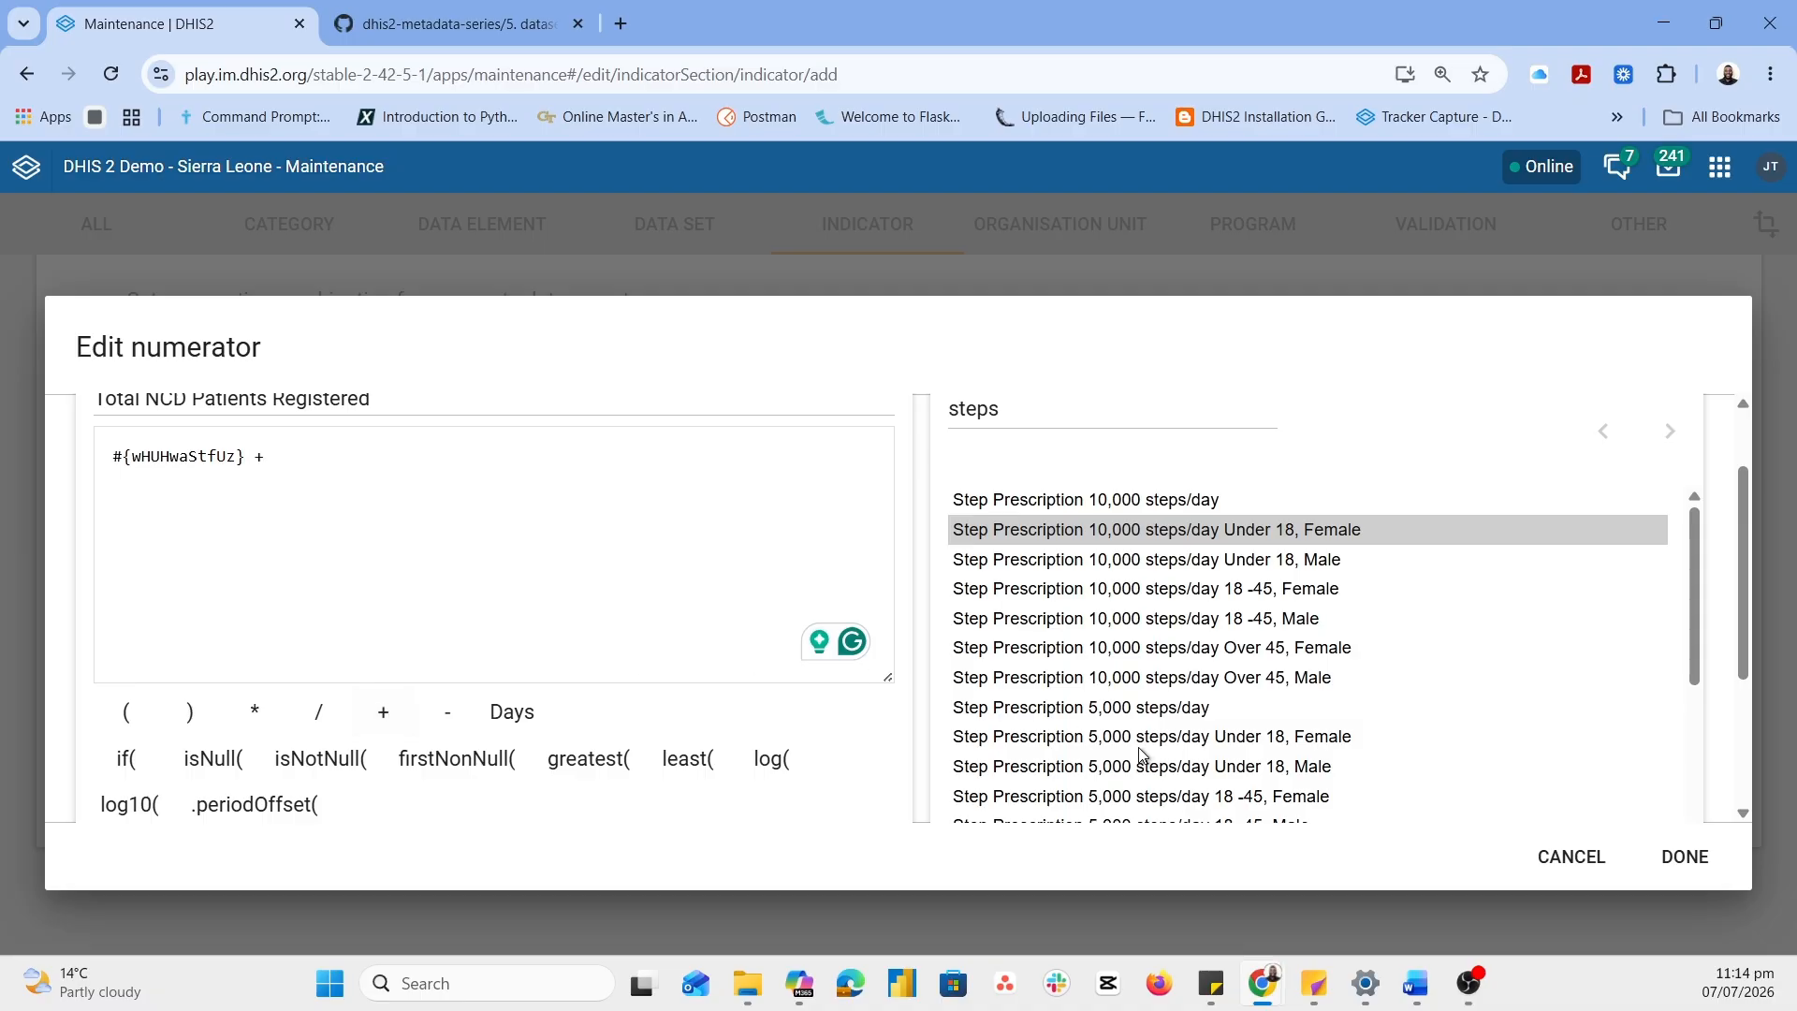
scroll(1181, 706, down, 3)
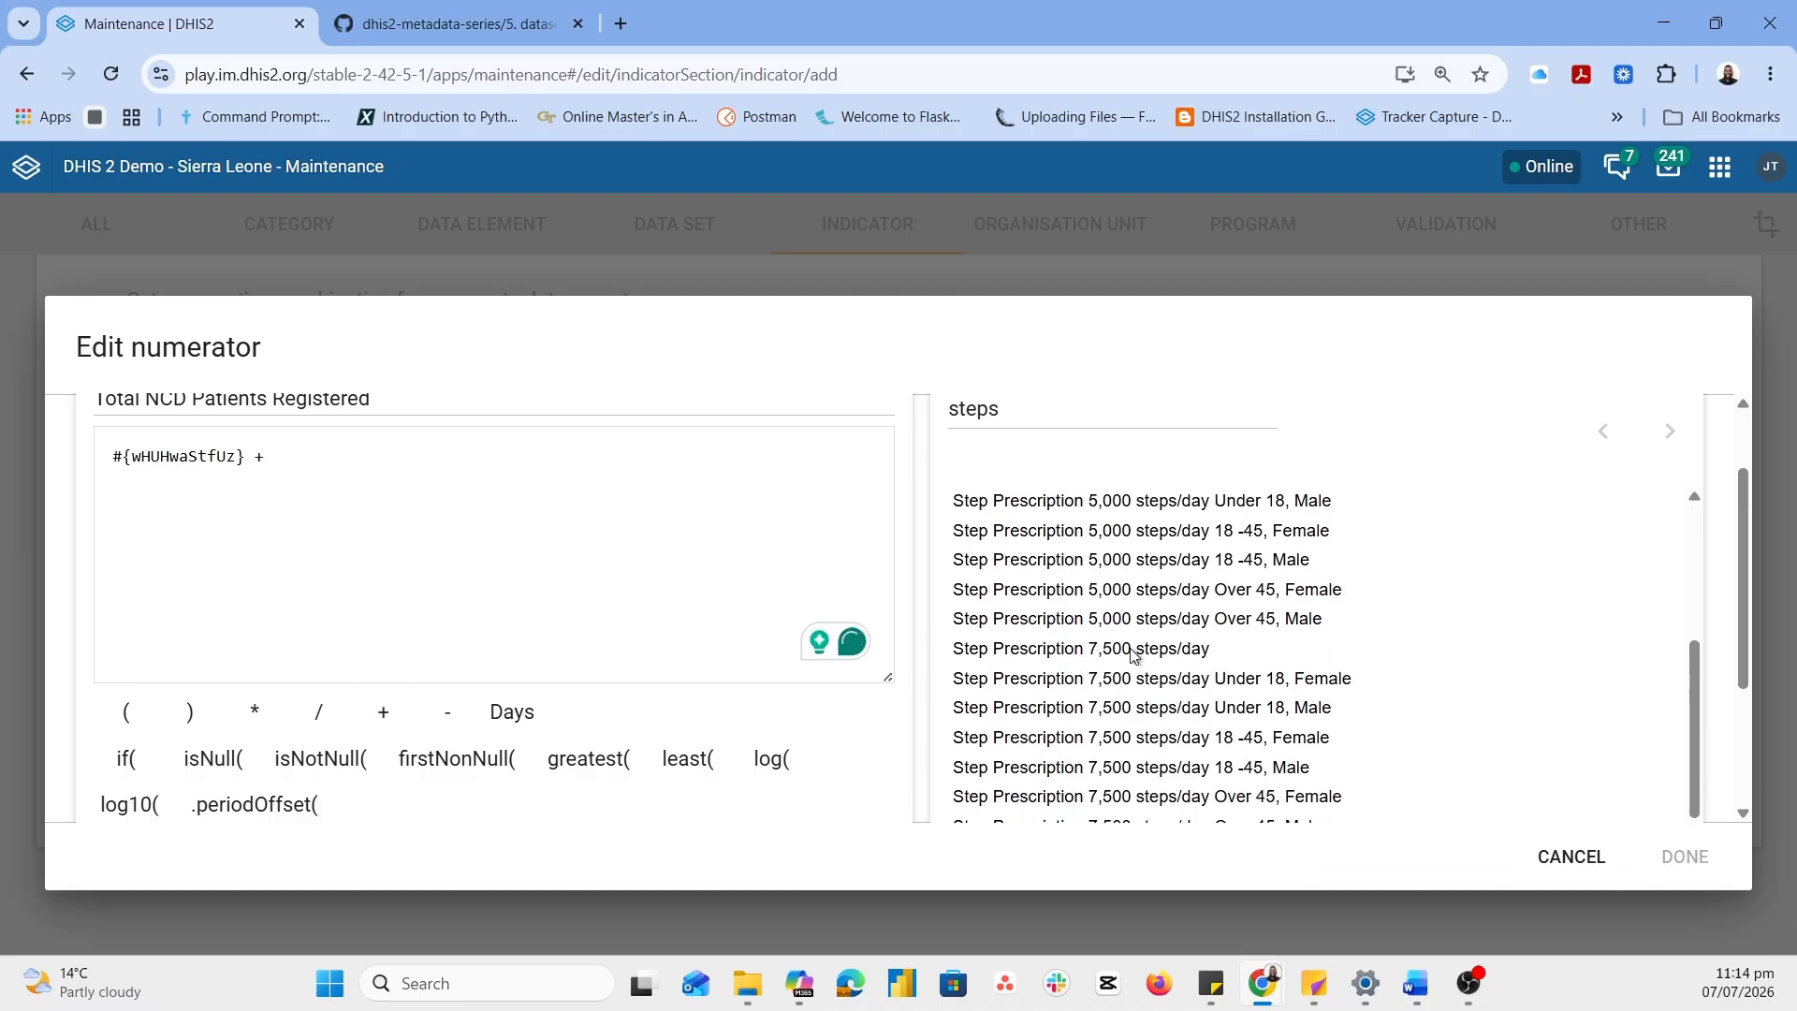
click(1124, 649)
click(1124, 656)
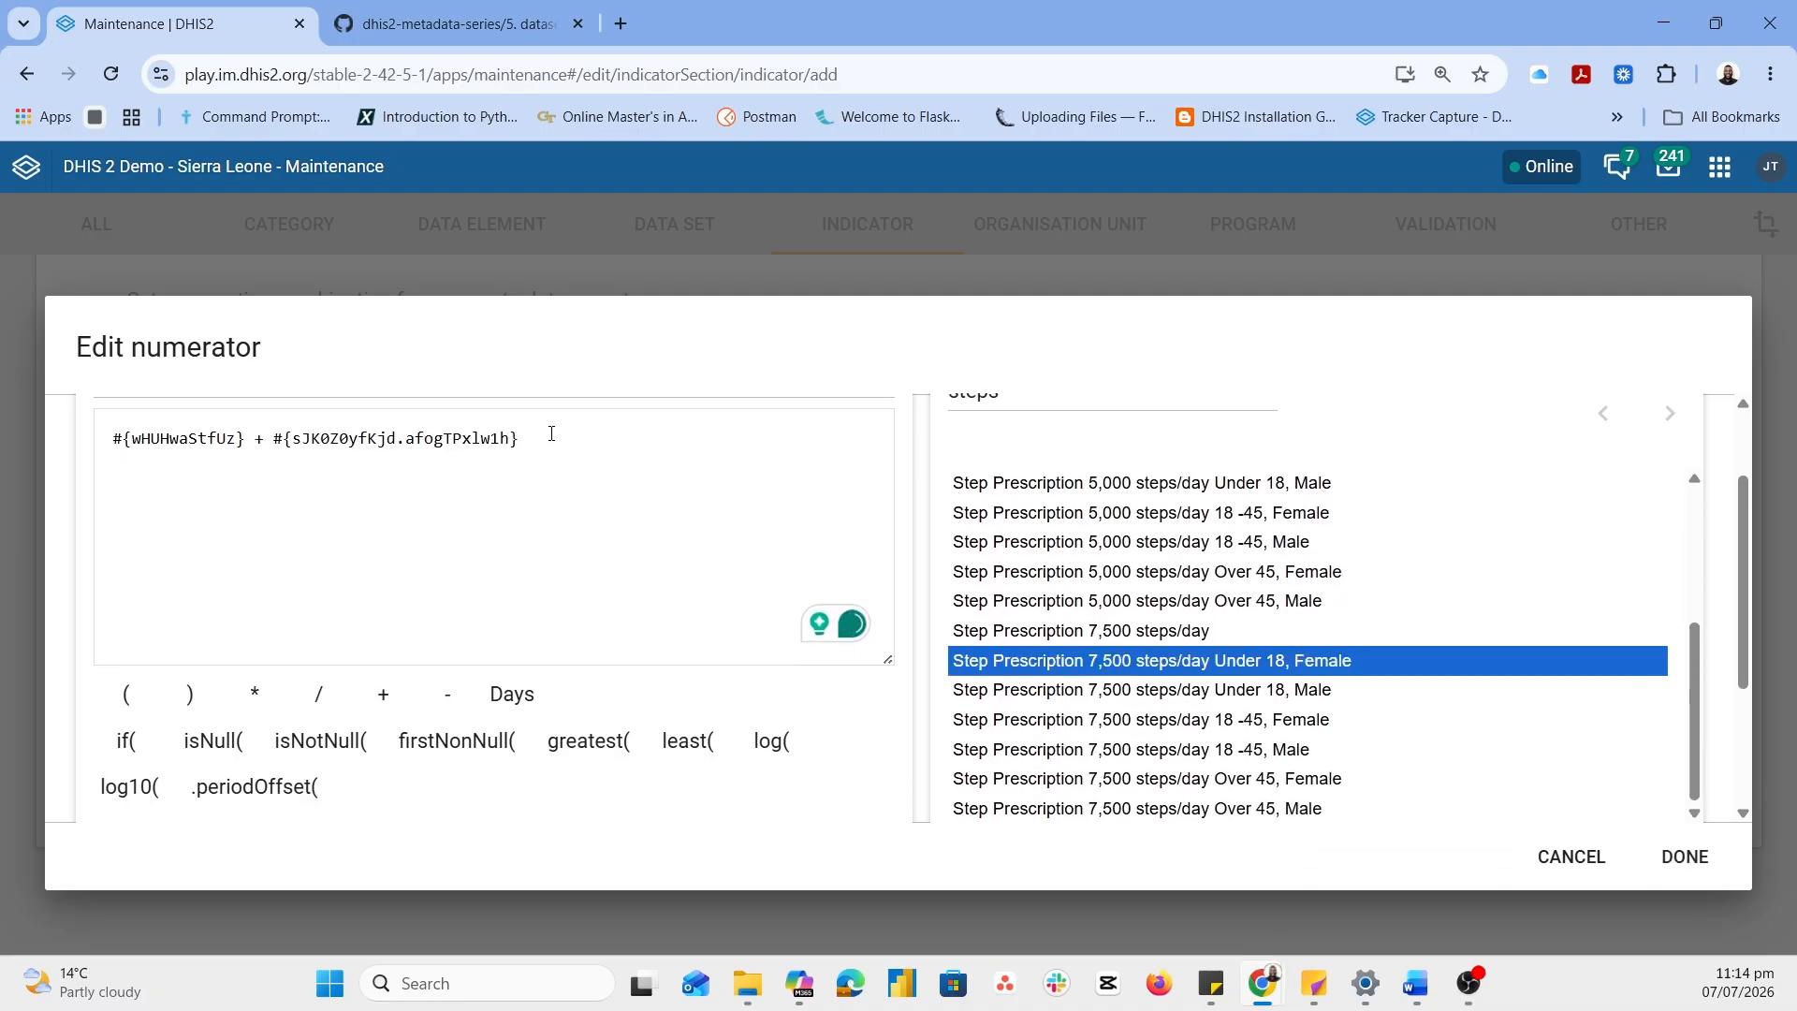
drag(522, 438, 272, 440)
key(BackSpace)
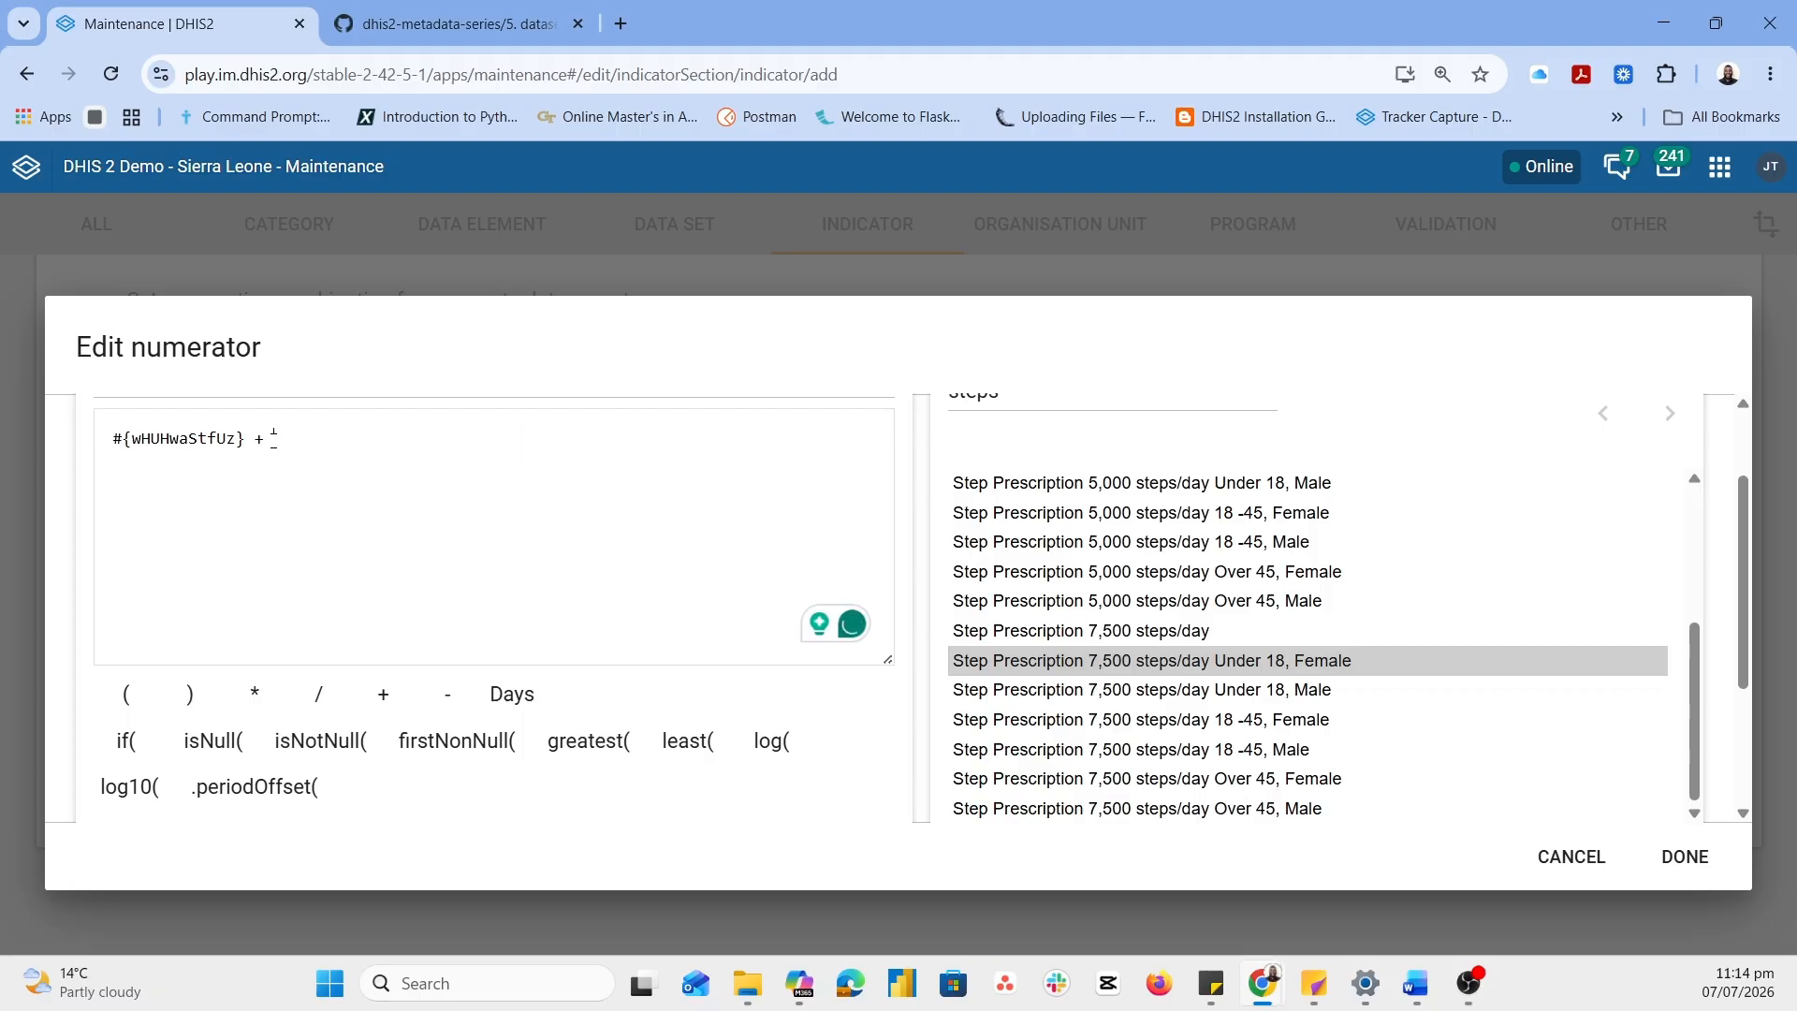
Insert the Step Prescription 7,500 steps/day total, without age or sex breakdown, after the plus sign and check the expression
click(1119, 632)
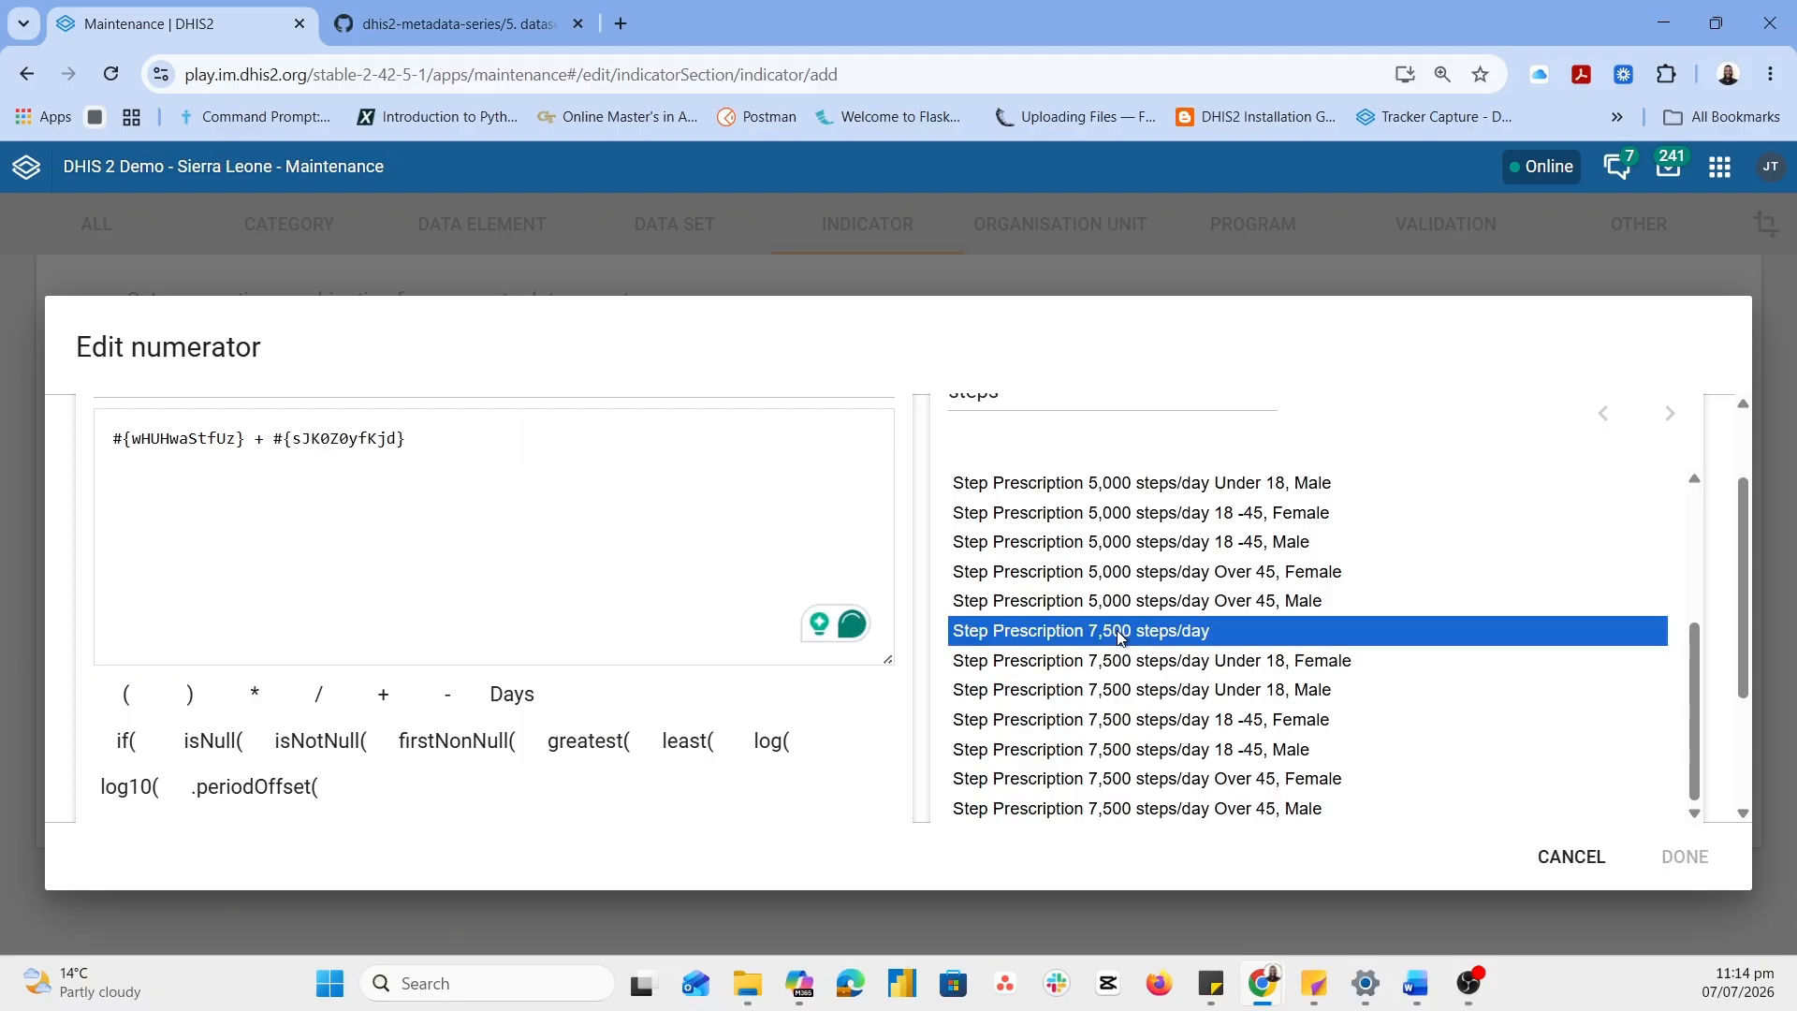
click(433, 440)
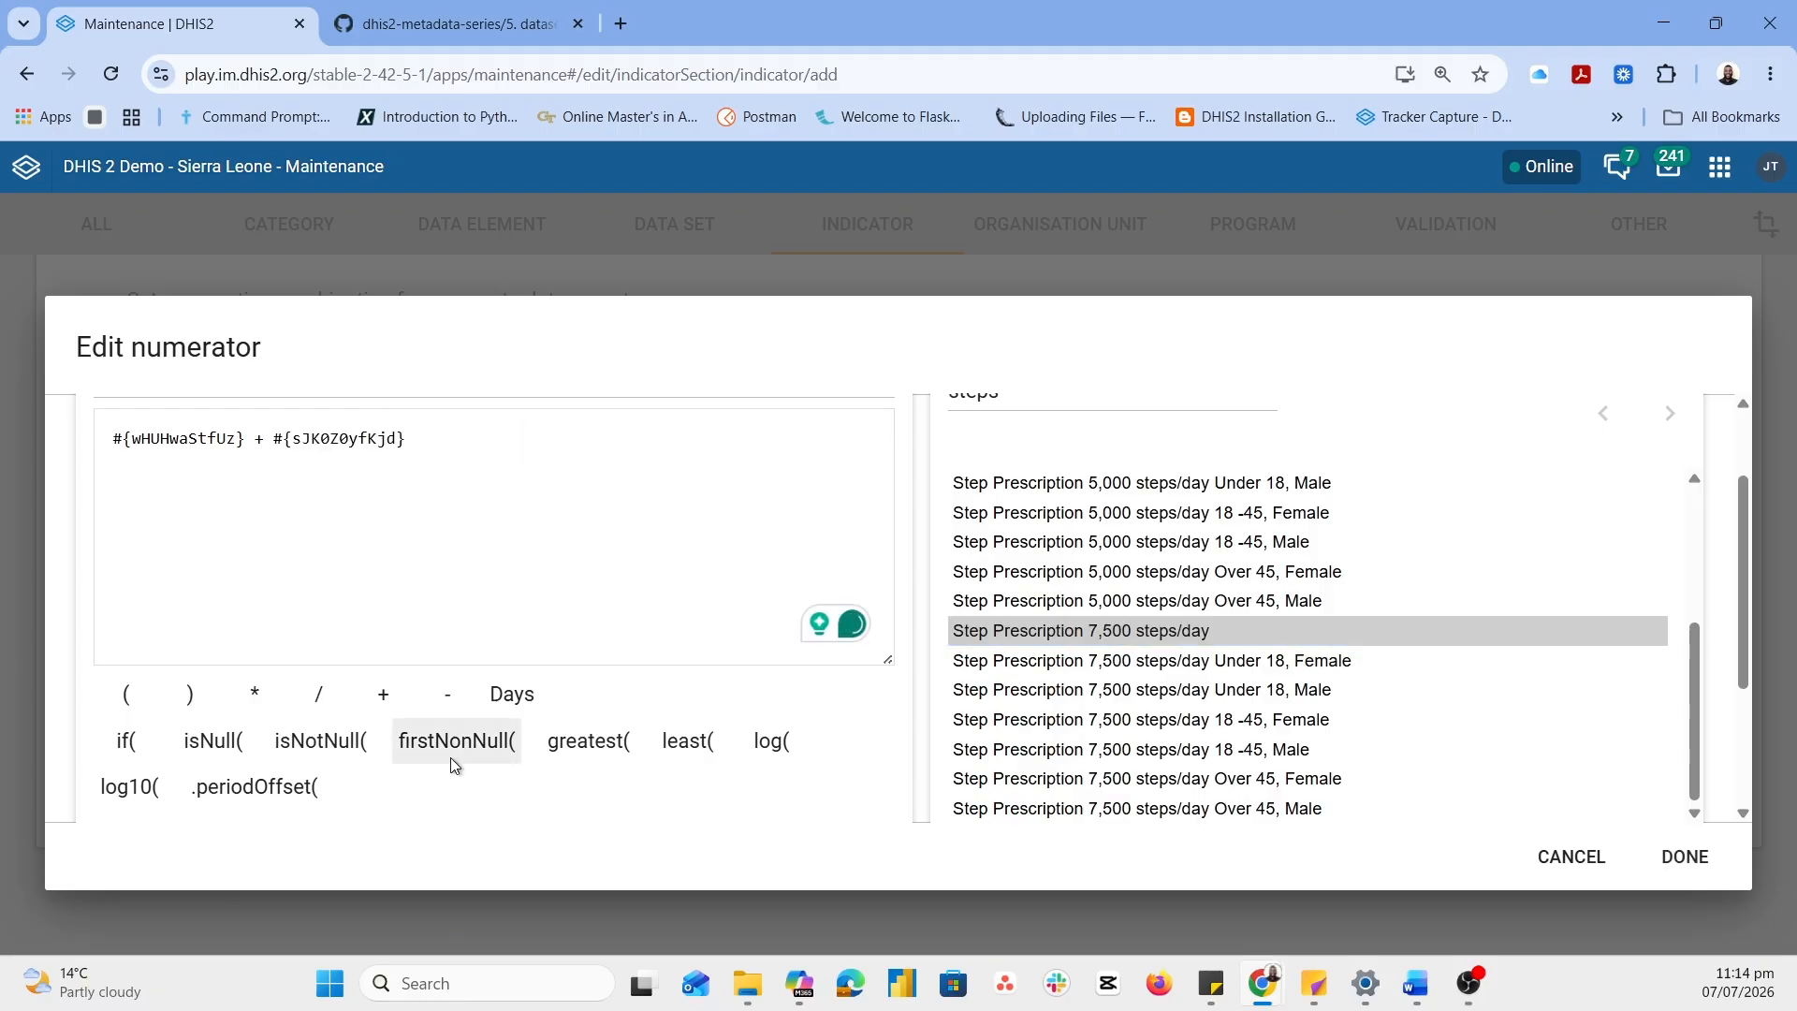
scroll(453, 765, down, 2)
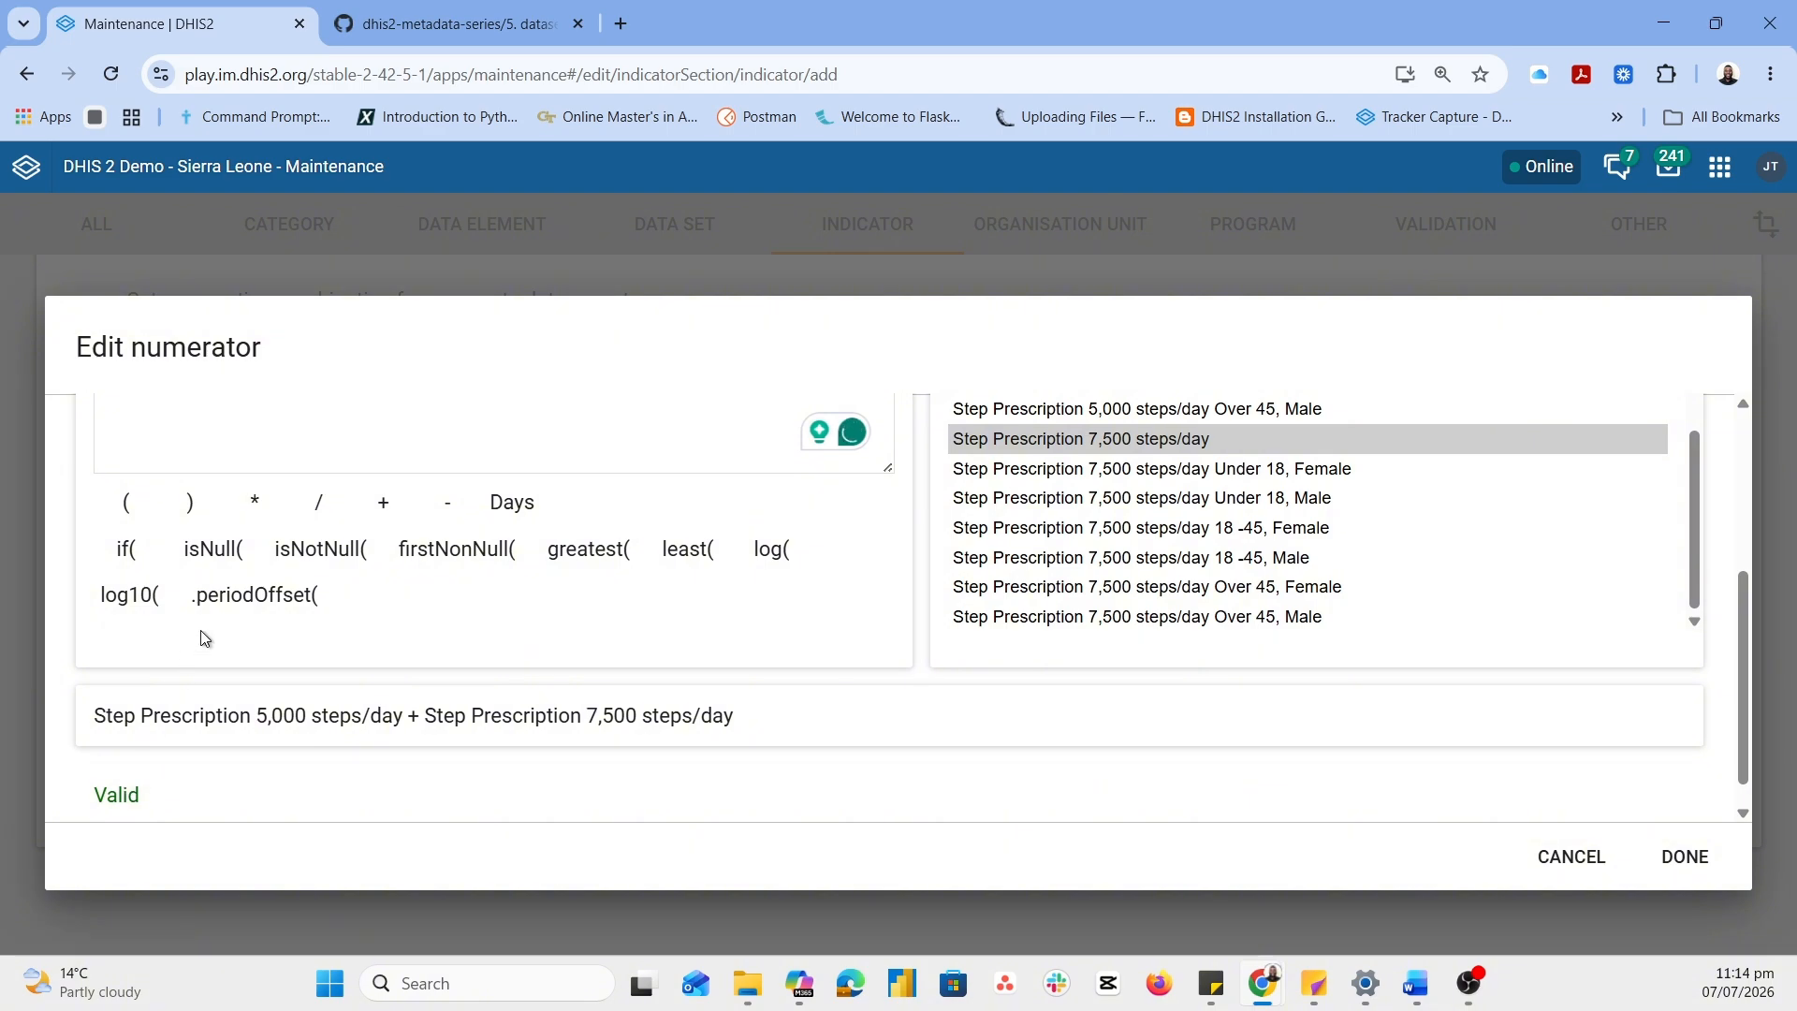
Add the Step Prescription 10,000 steps/day total, without age or sex breakdown, to the numerator sum and check the expression
click(384, 521)
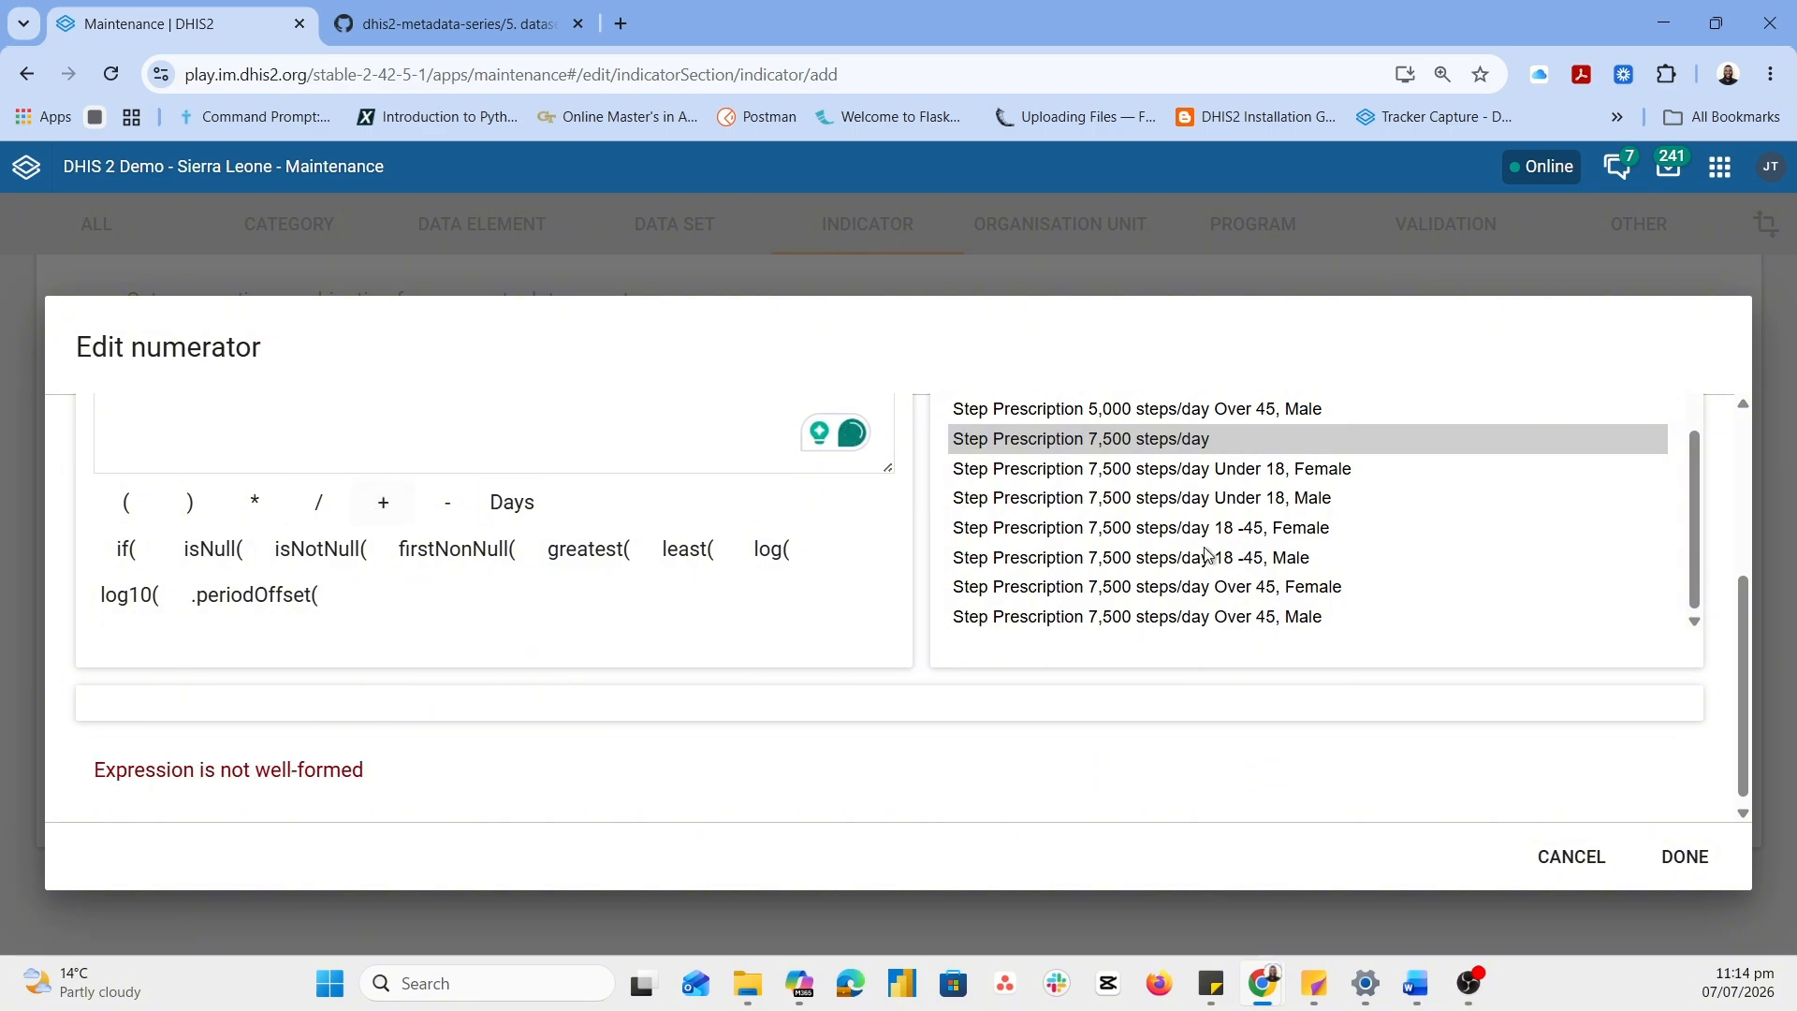
scroll(1173, 526, up, 1)
scroll(1172, 525, up, 3)
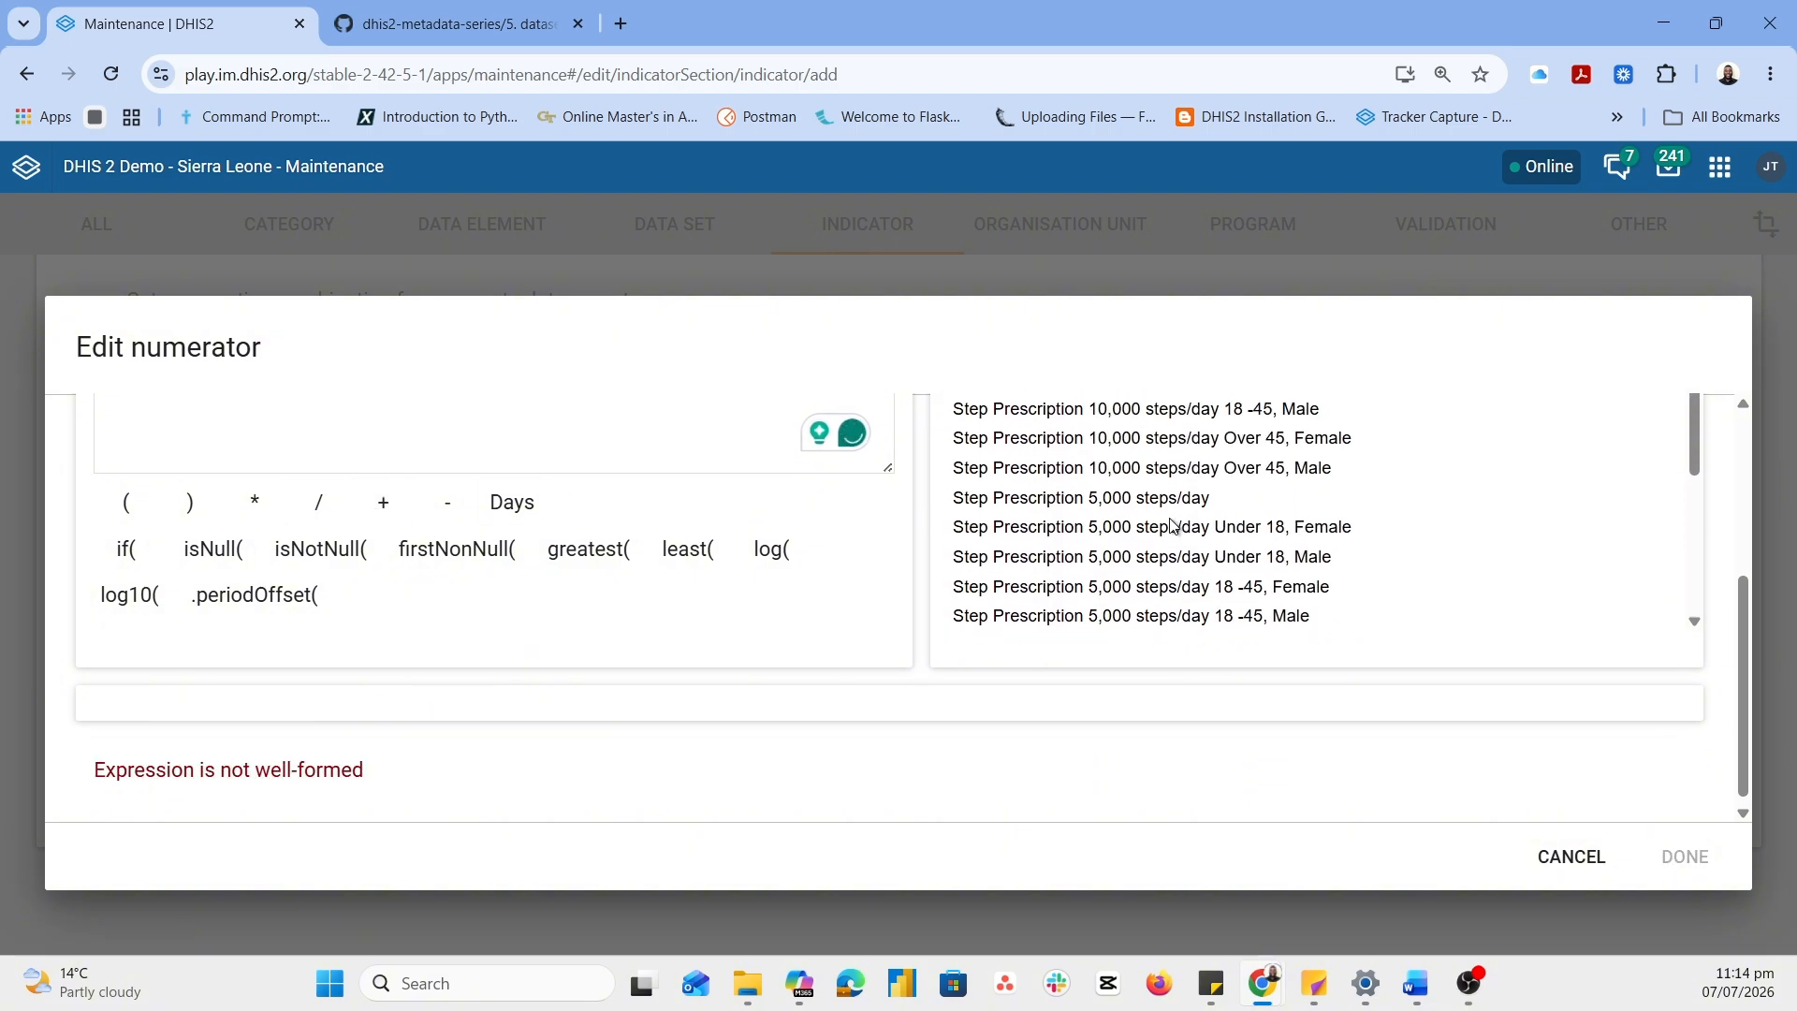
scroll(1143, 482, up, 5)
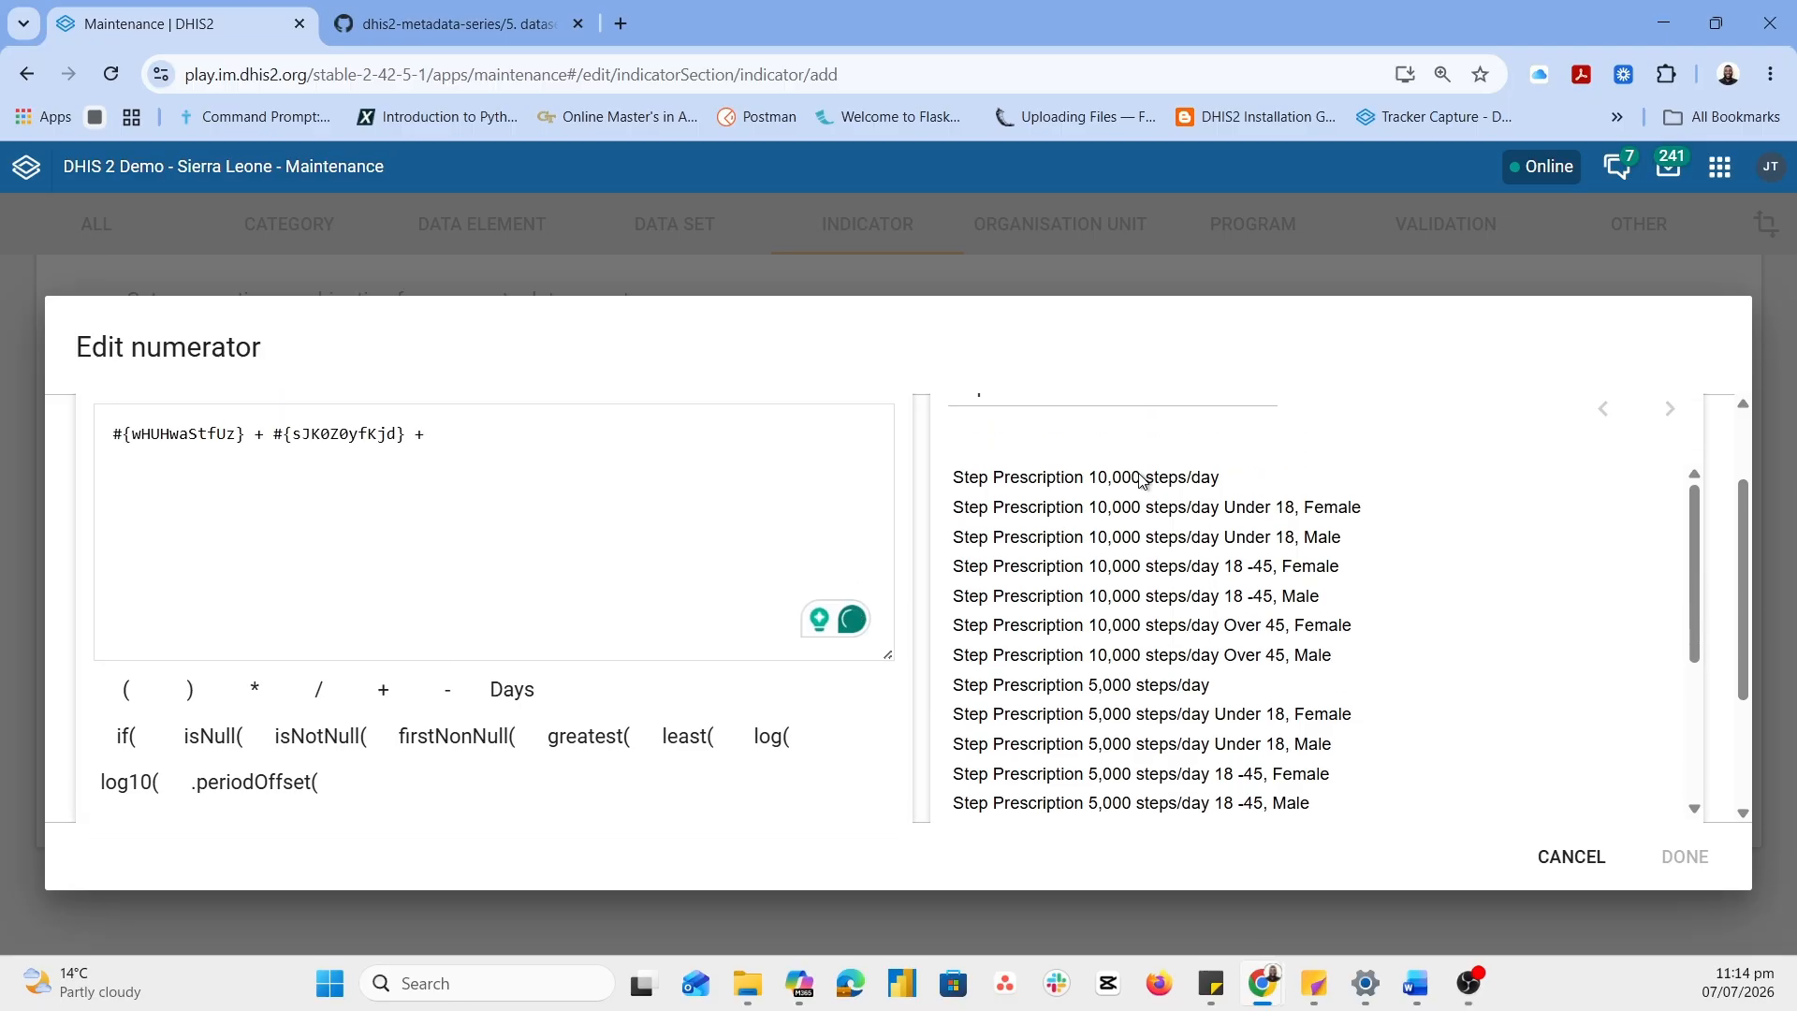
click(1105, 521)
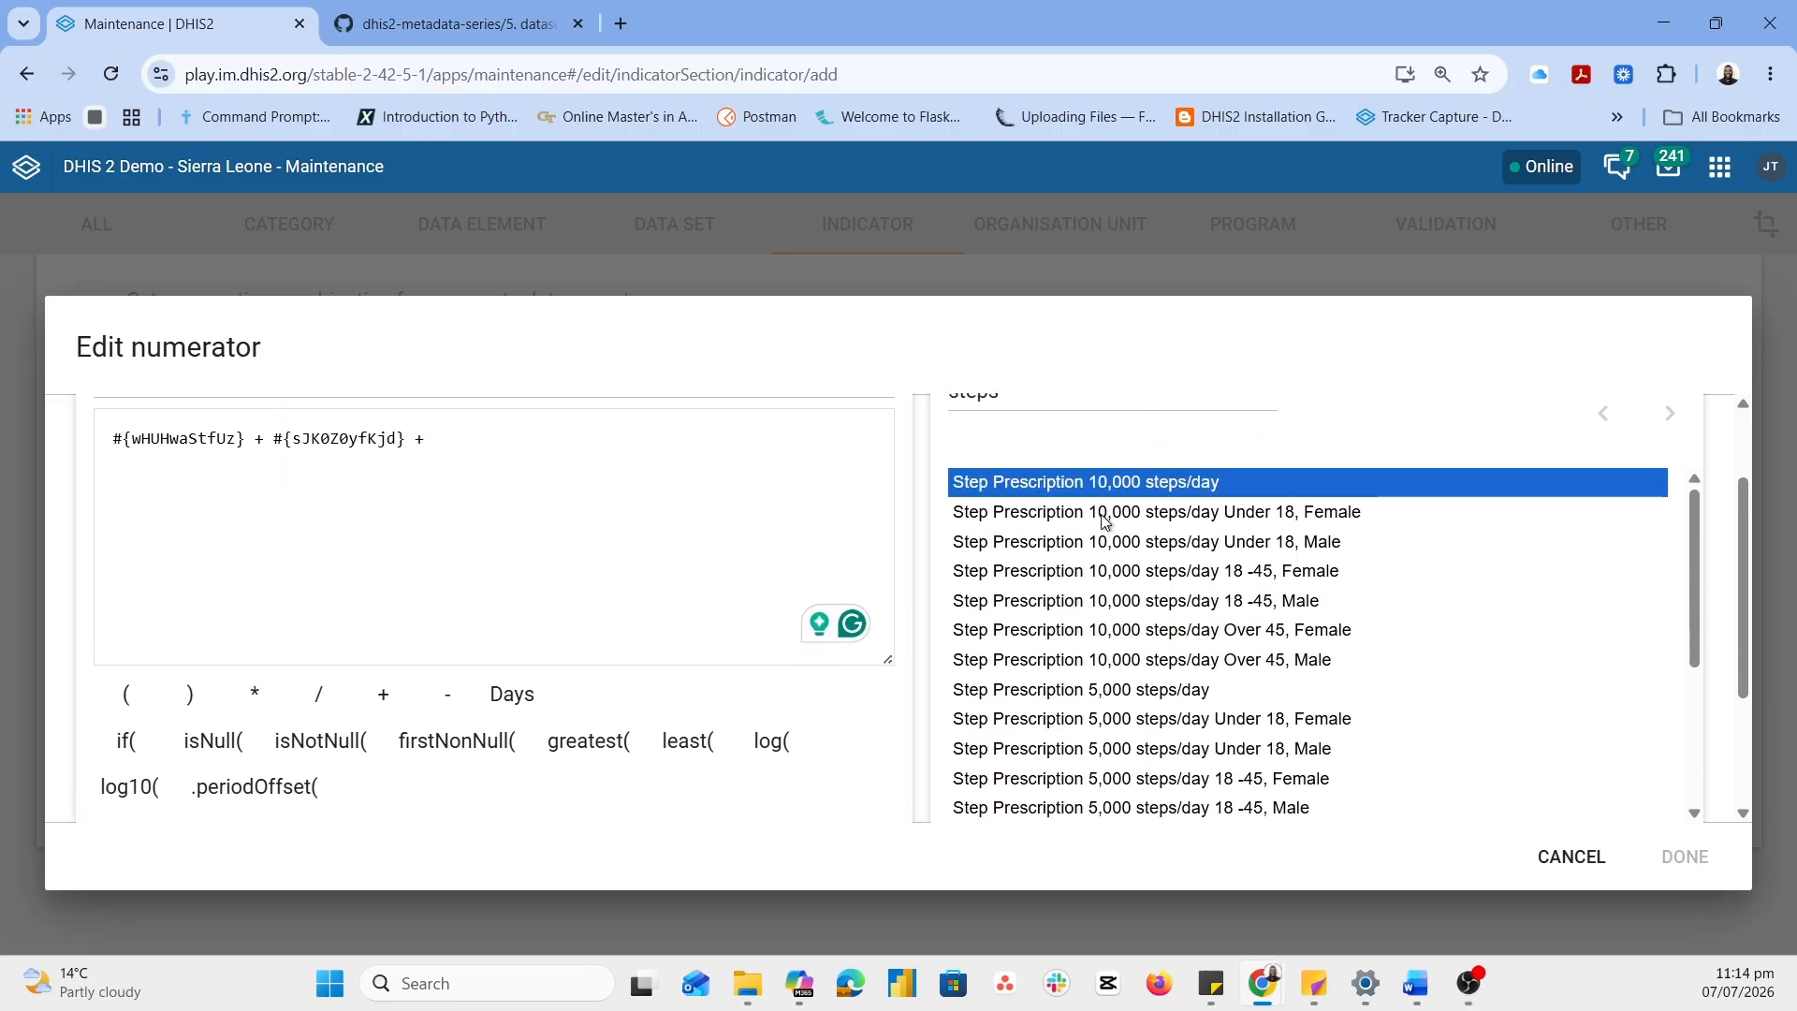
double_click(1049, 488)
scroll(658, 559, down, 3)
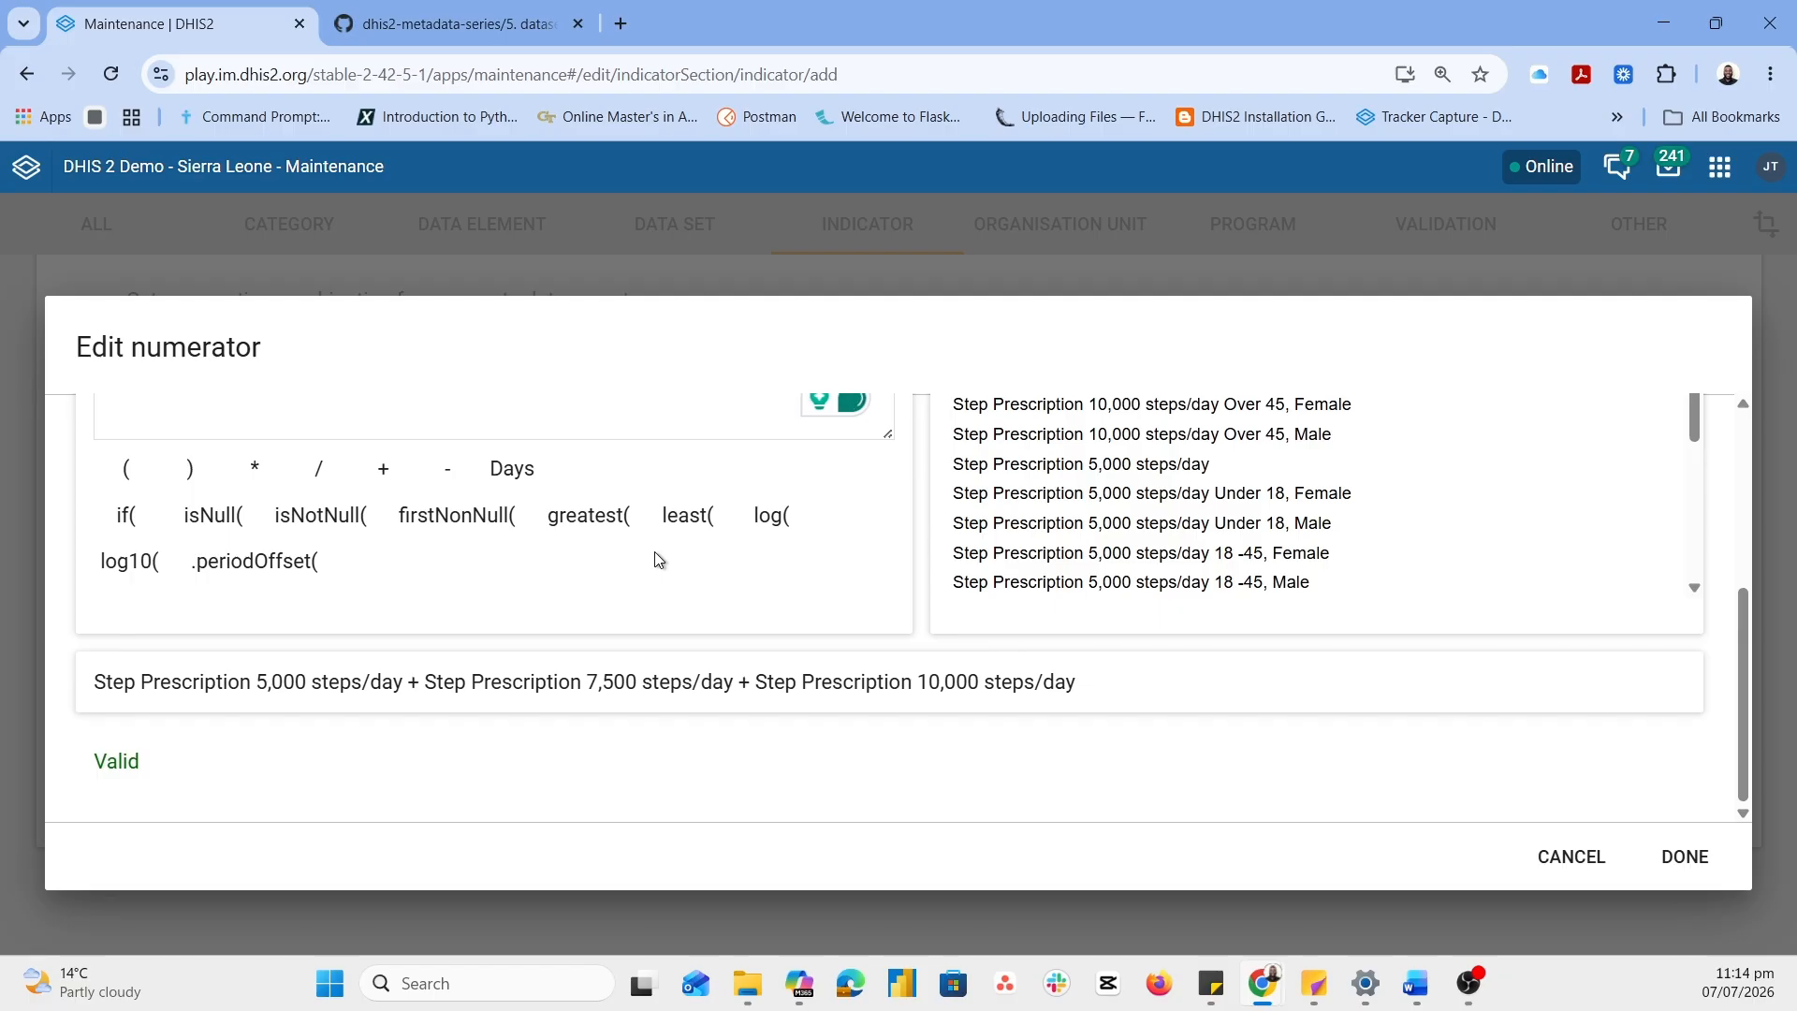
Clear the data element search, accept the numerator, and save the indicator
scroll(655, 559, up, 5)
double_click(1048, 514)
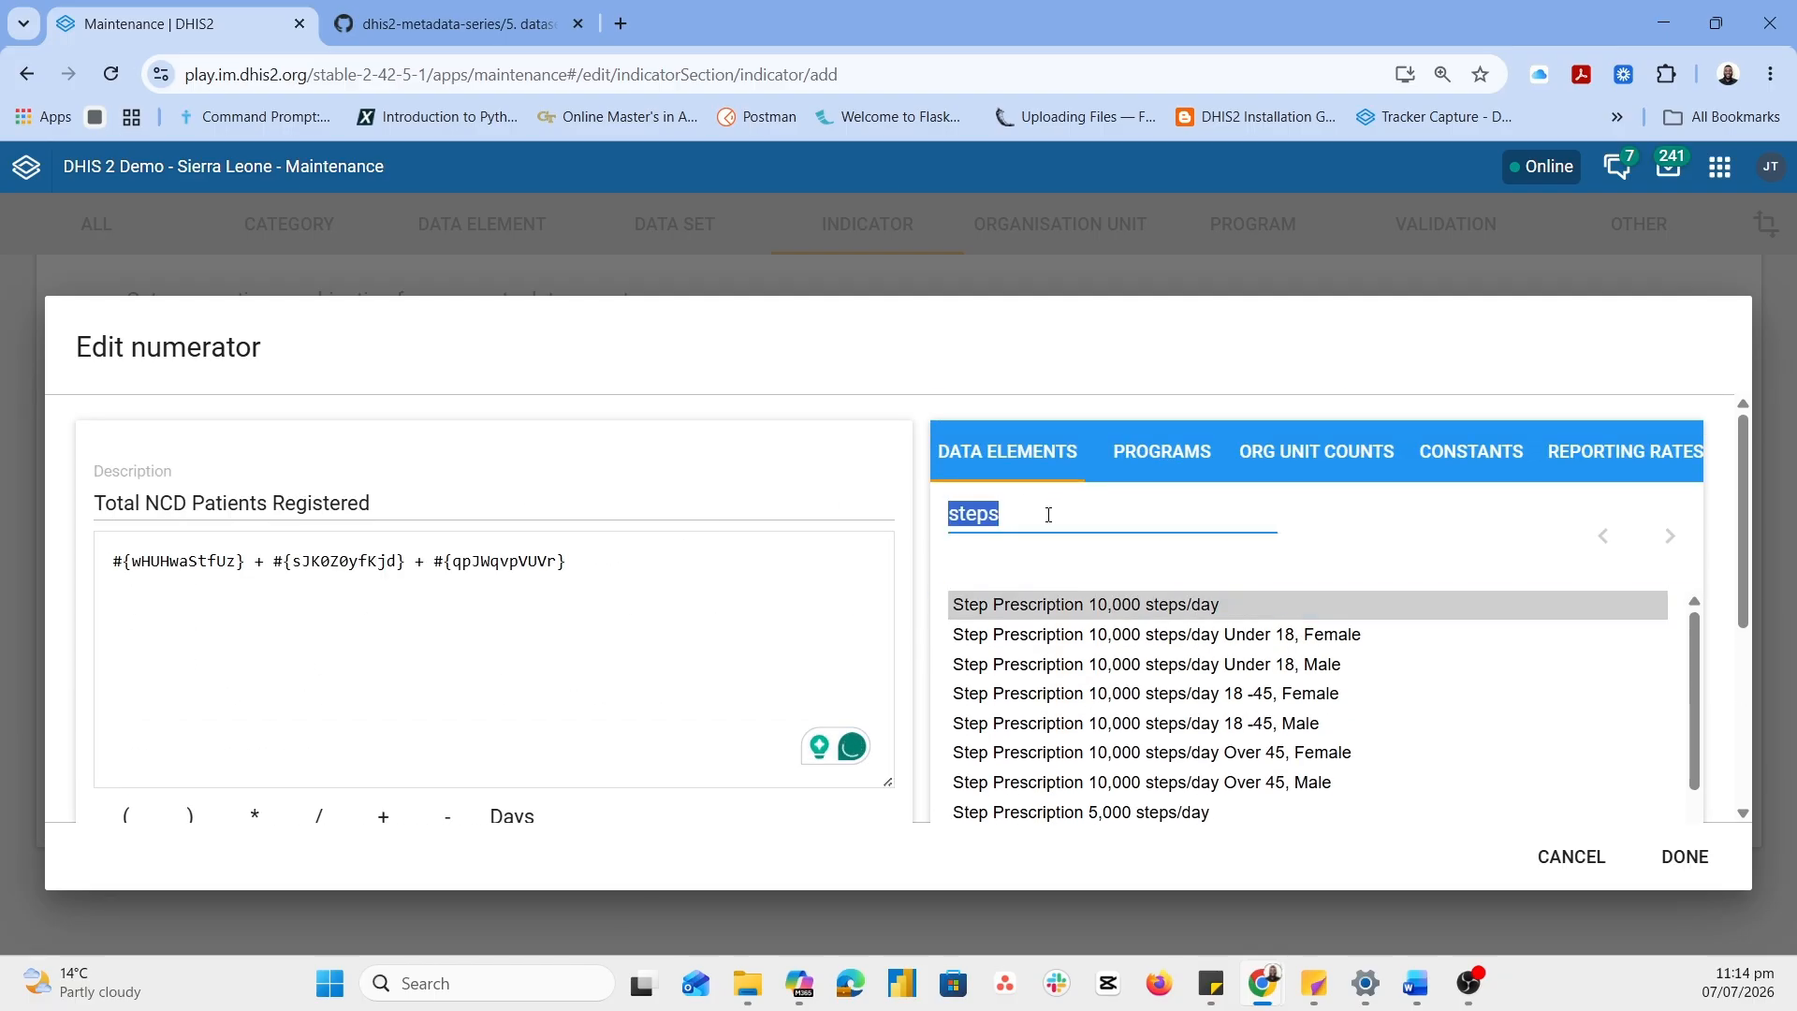
key(BackSpace)
scroll(727, 714, down, 4)
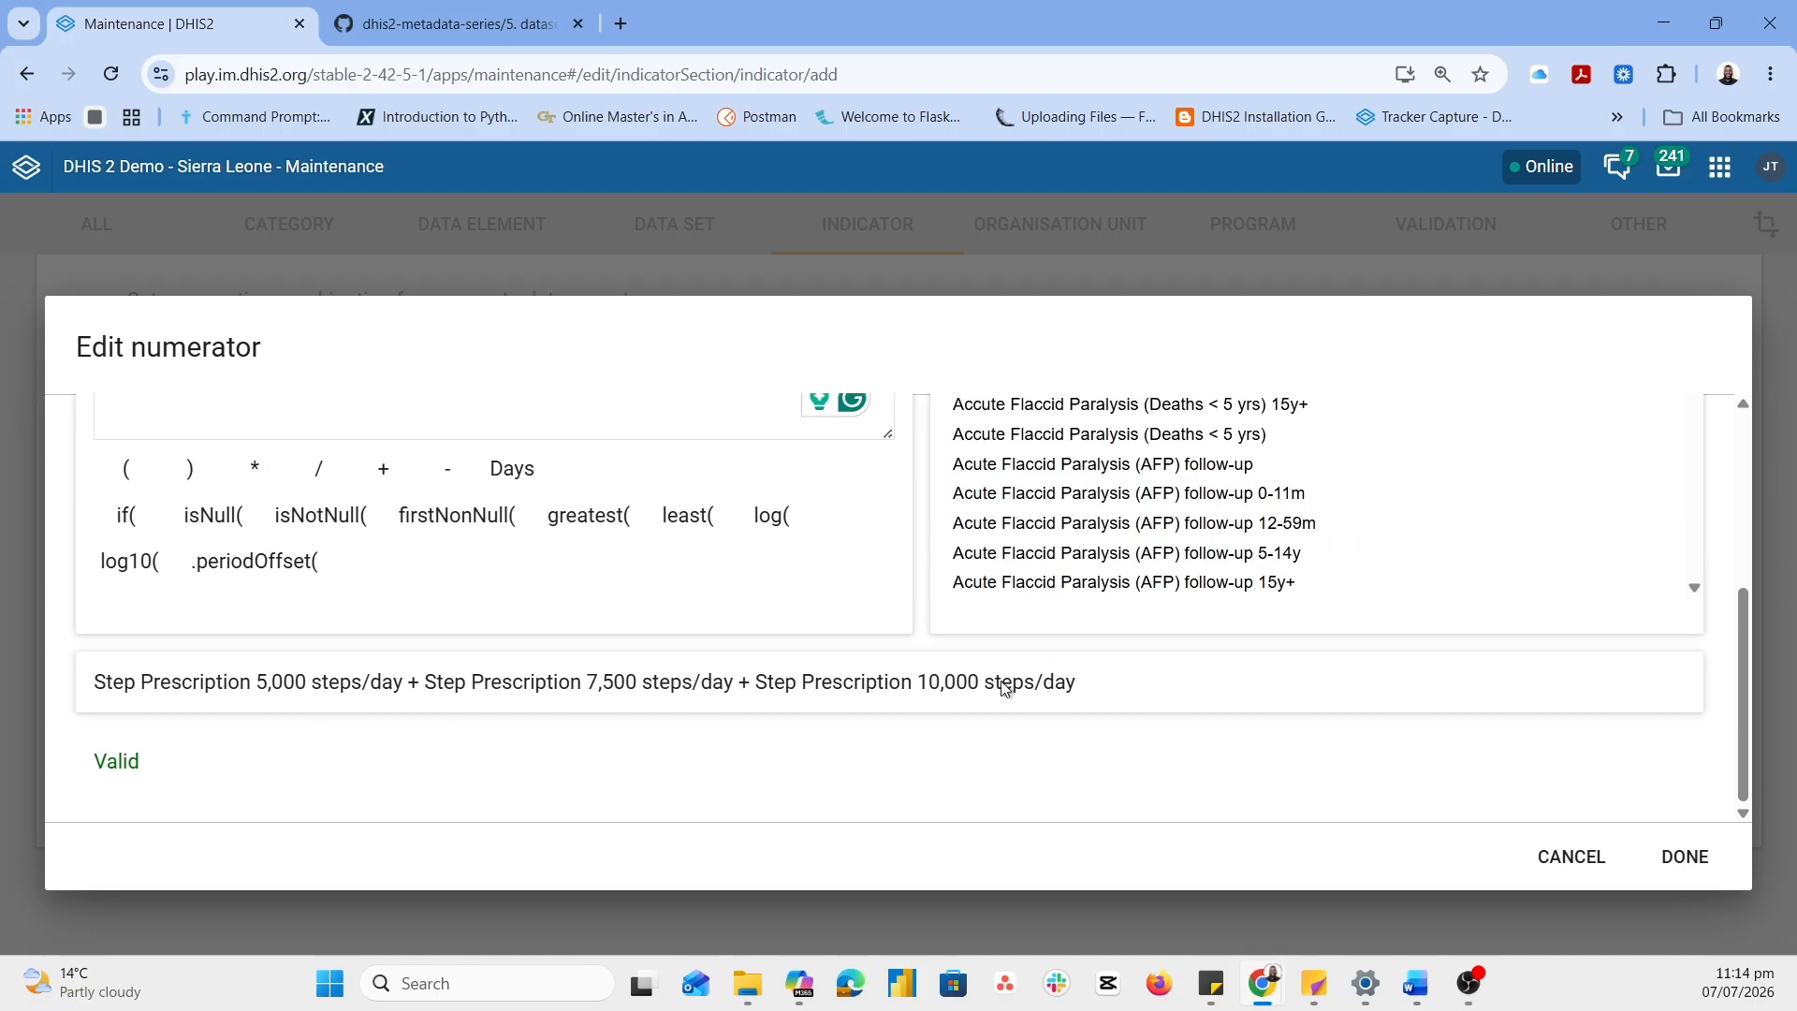
click(1684, 858)
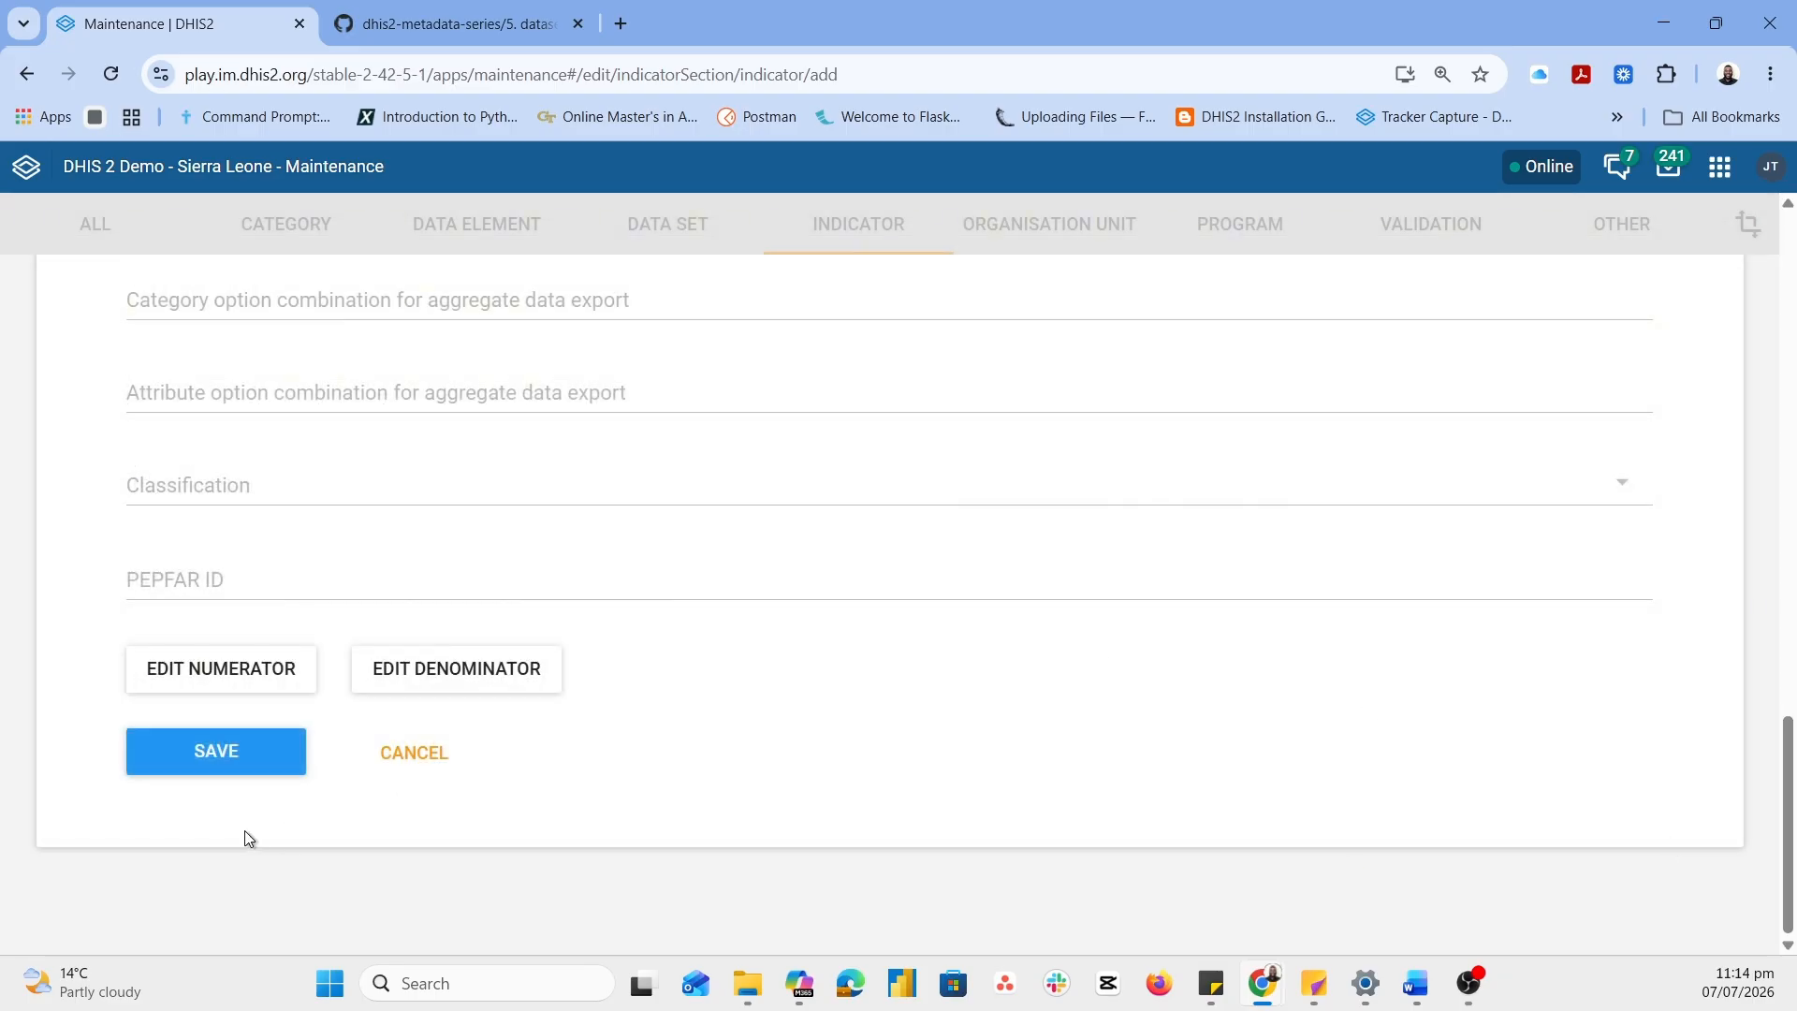
click(210, 748)
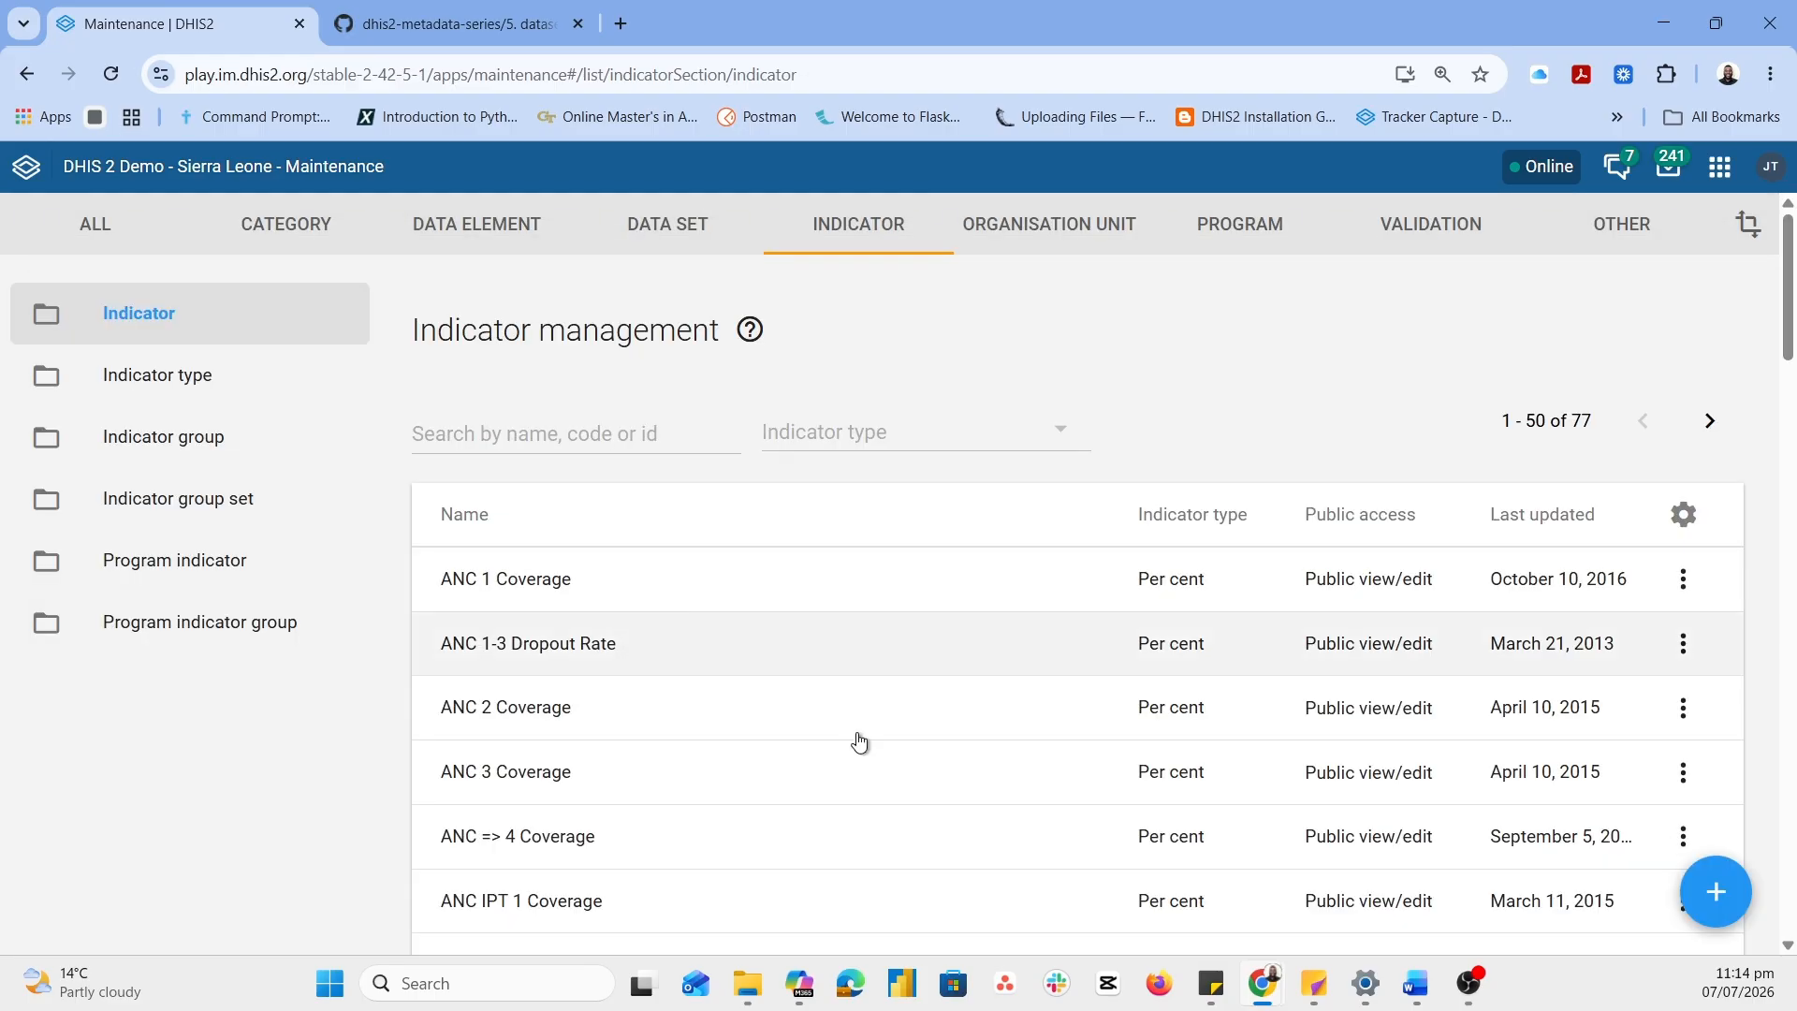
Search the indicator list for "Total NCD Patients Registered"
click(520, 409)
text(to)
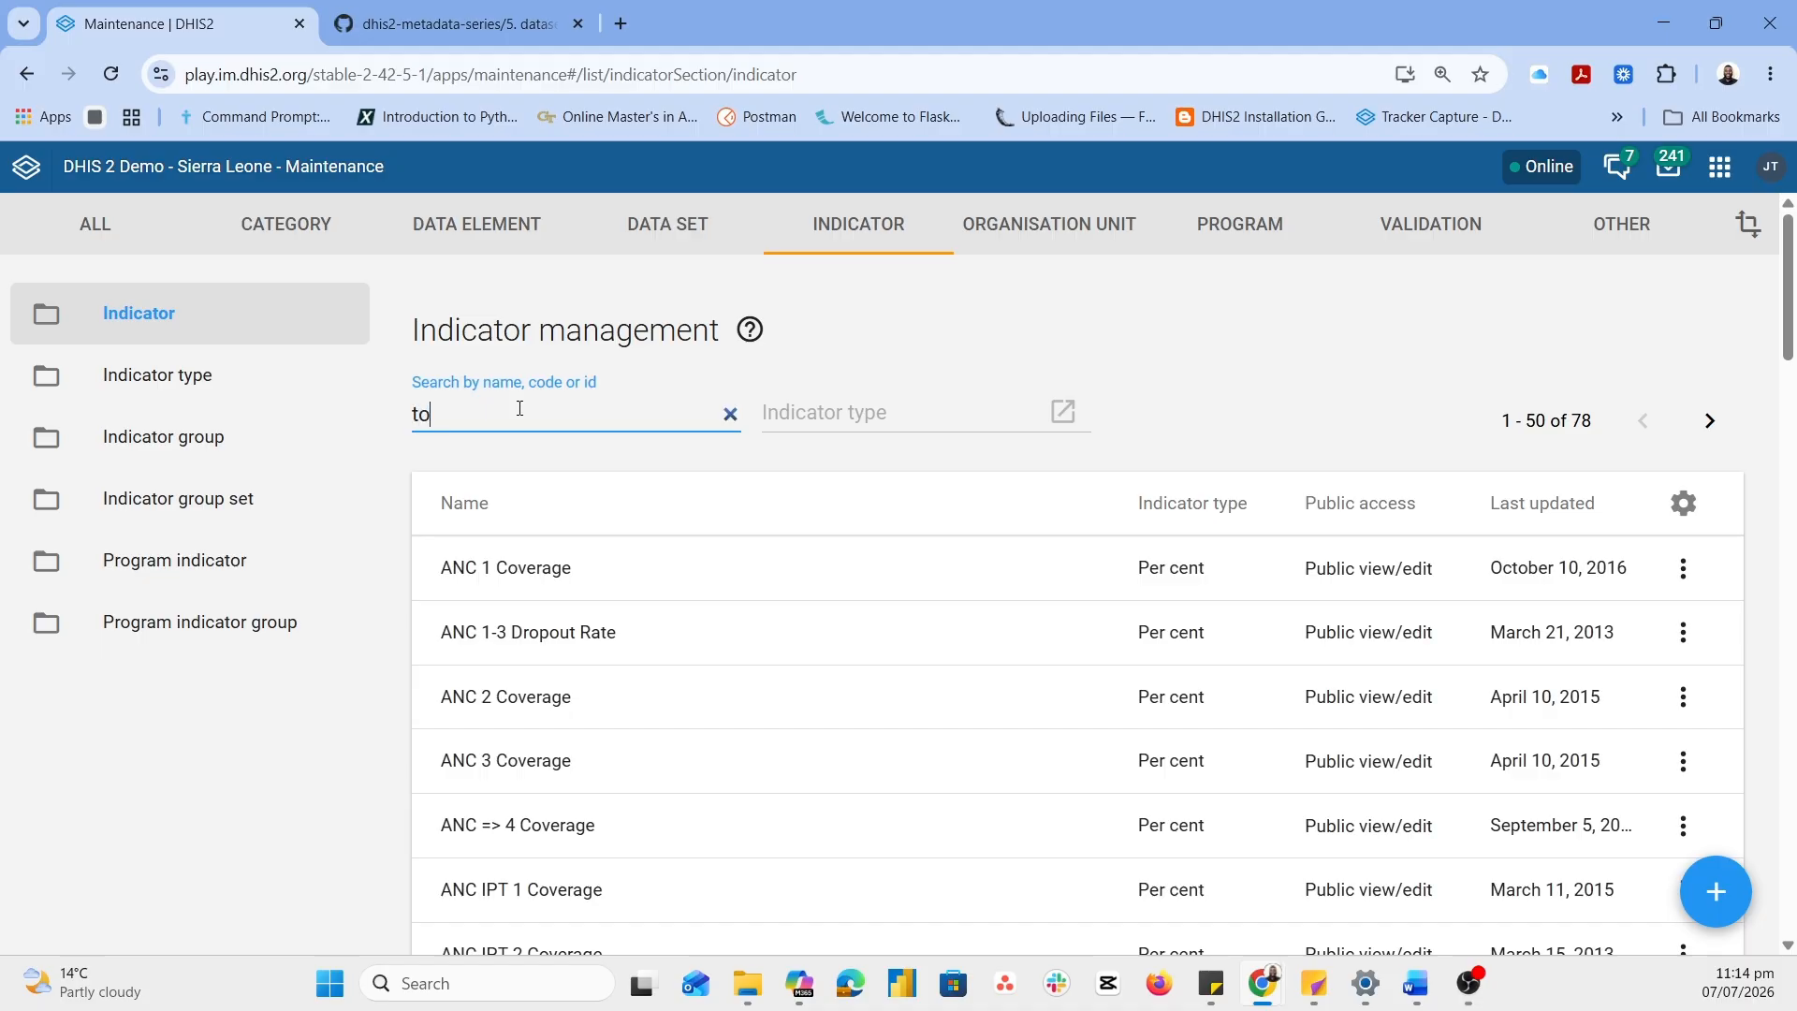
text(tal)
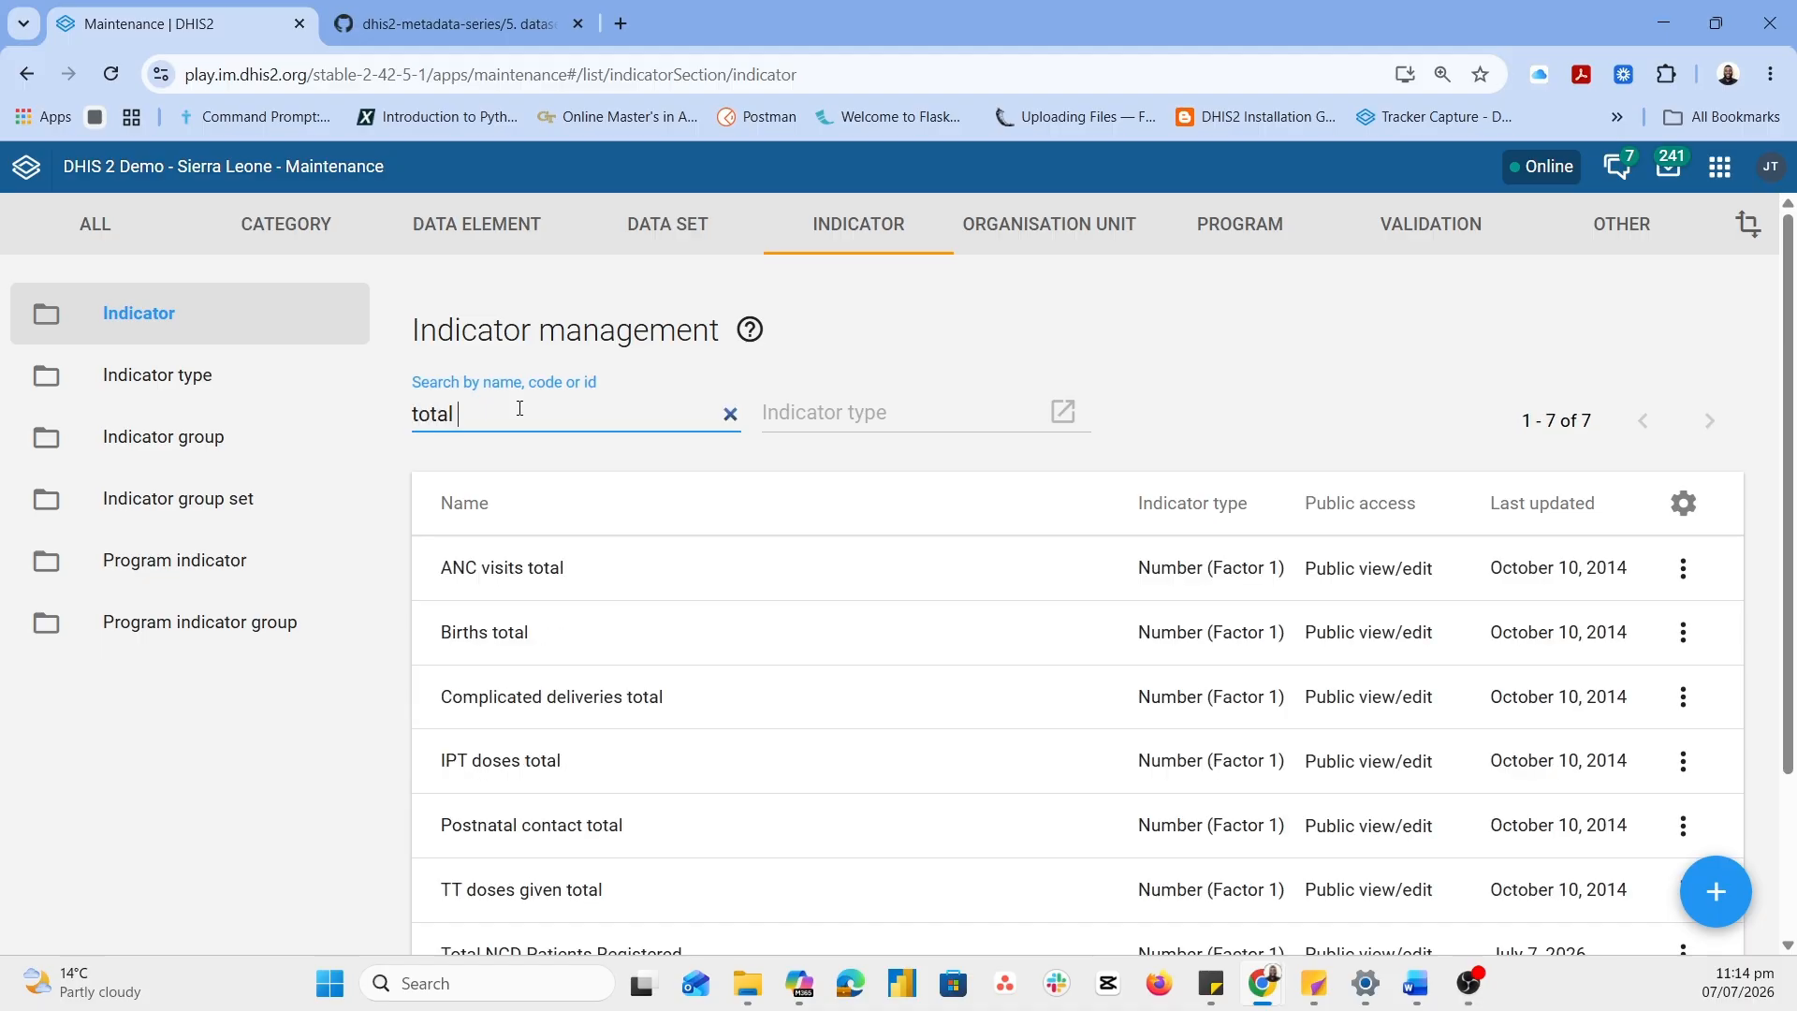
text( steps)
key(ctrl+BackSpace)
key(ctrl+BackSpace)
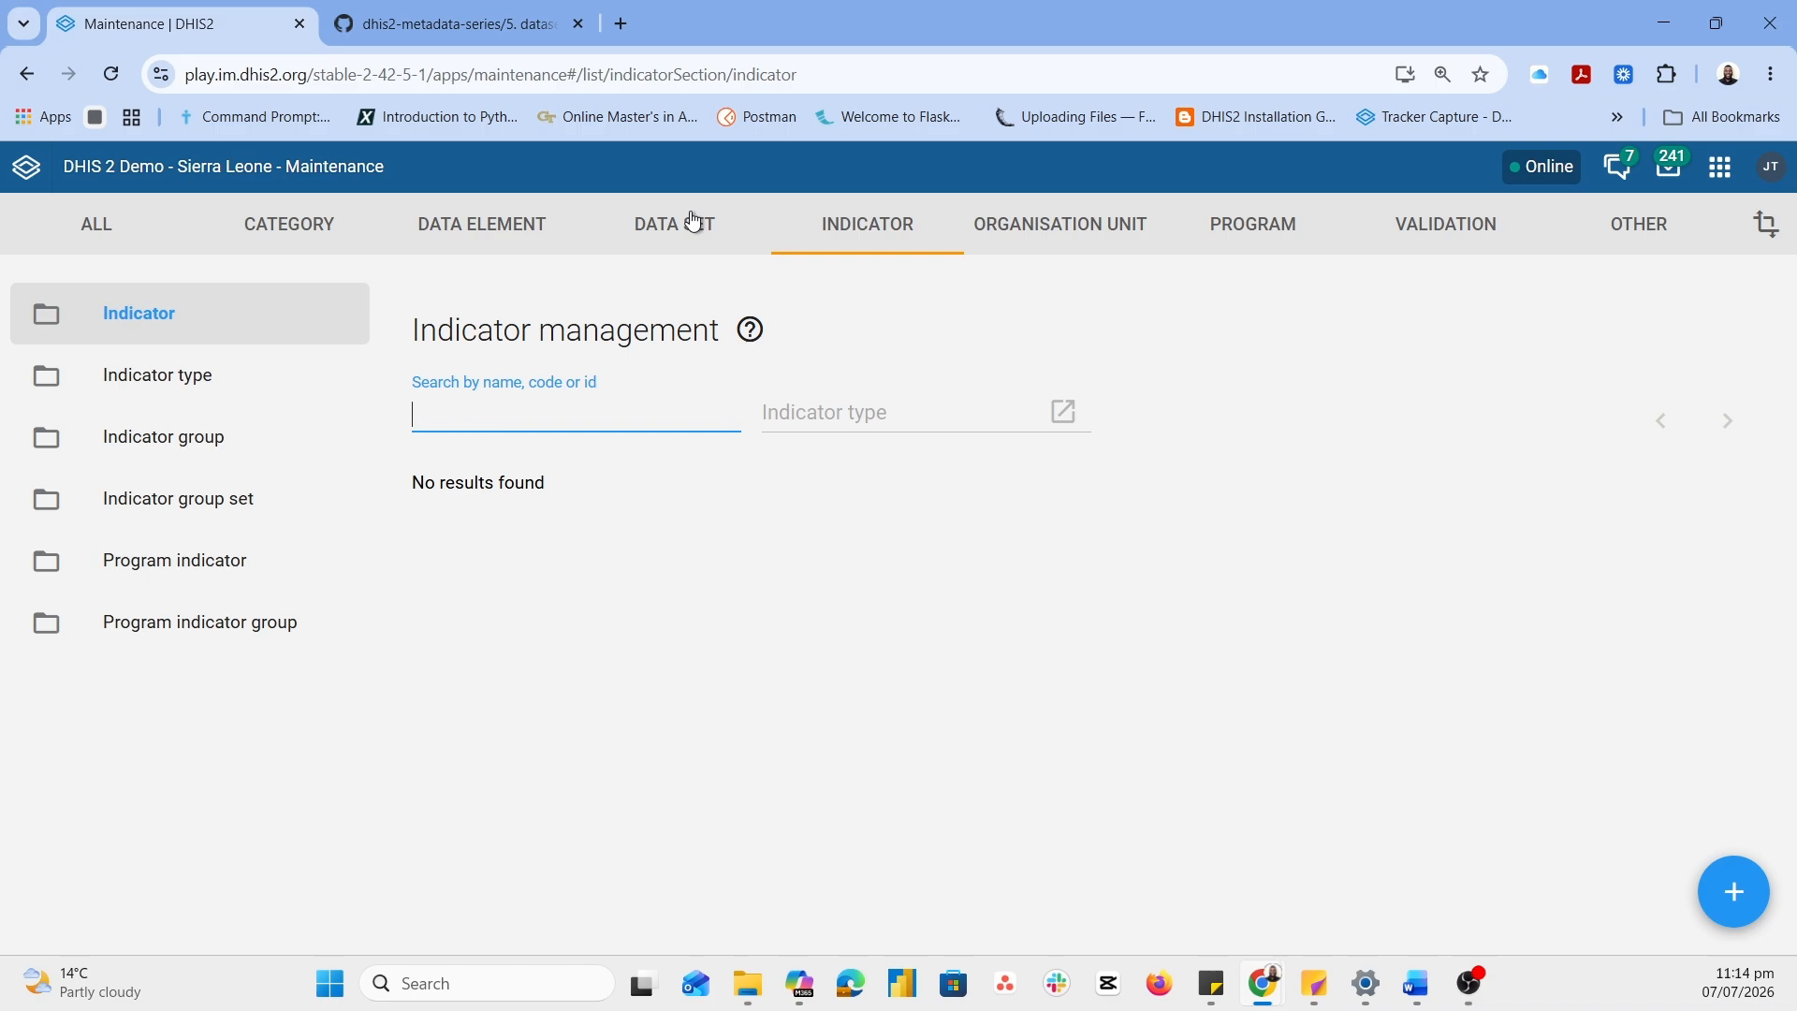
text(Total NCD Patients Registered)
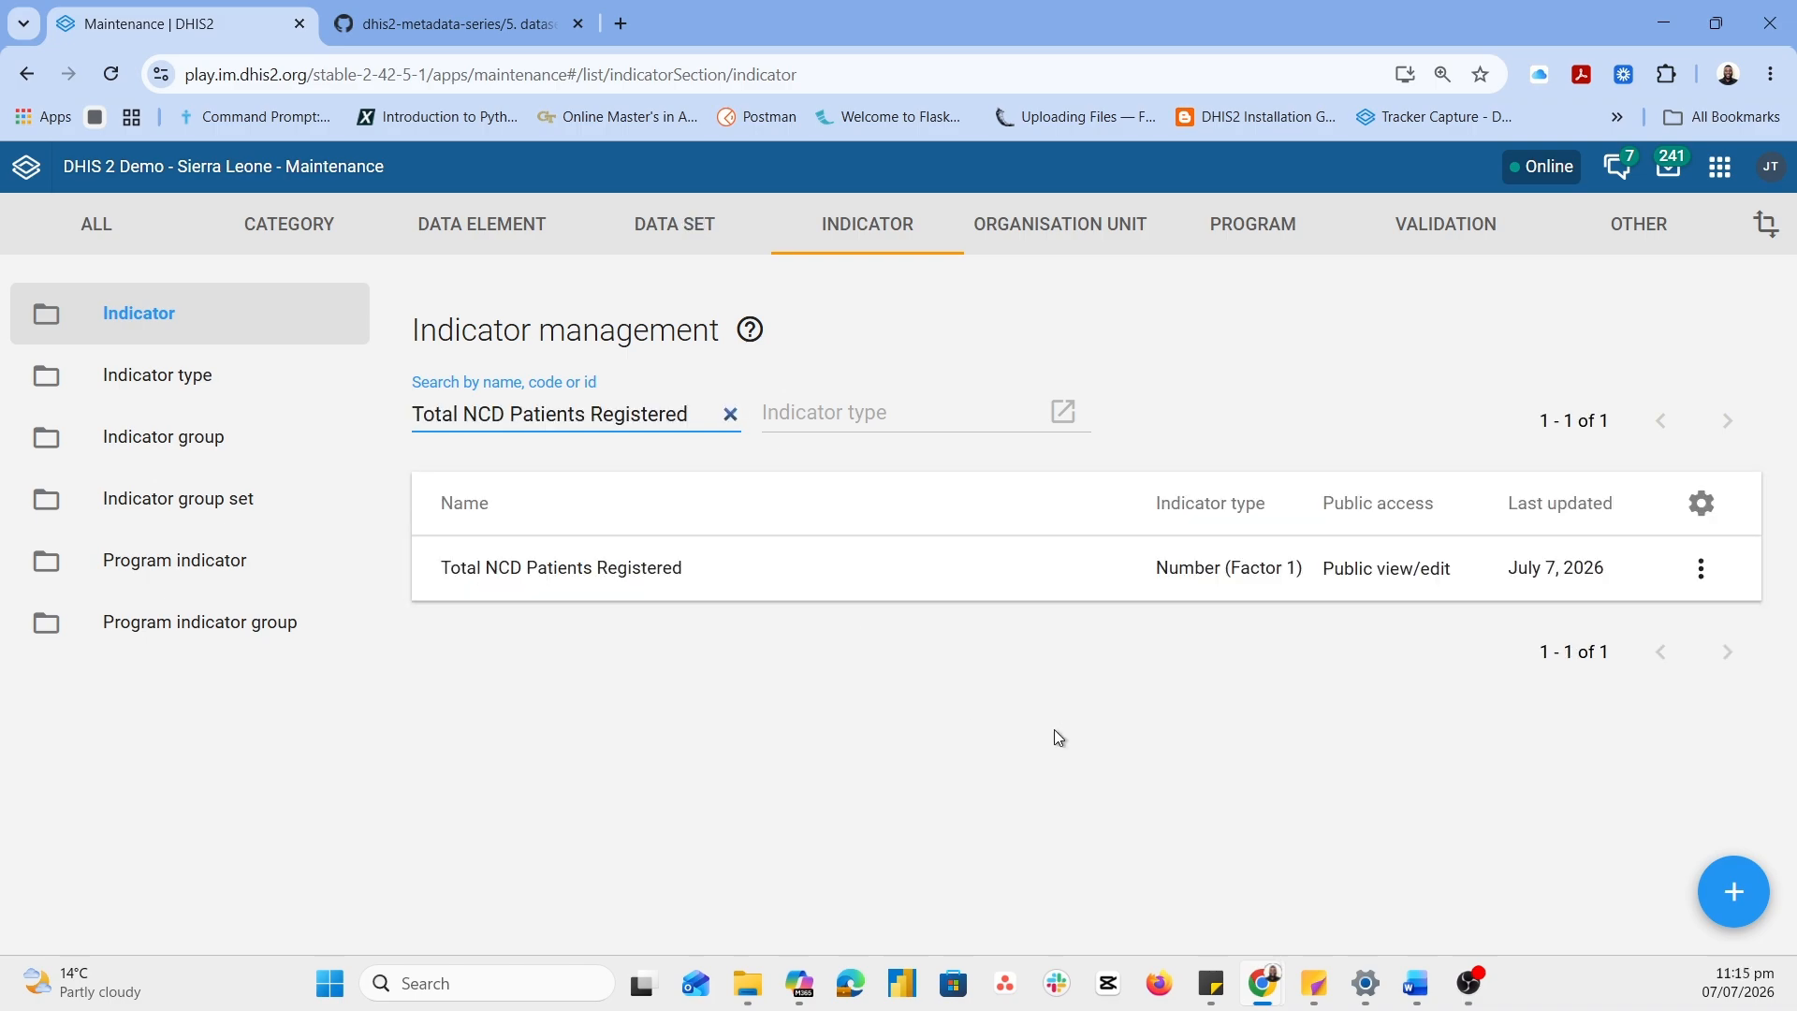
Clone the Total NCD Patients Registered indicator and name the copy "Number of patients still on 10,000 steps/day this month"
click(1700, 568)
click(1528, 673)
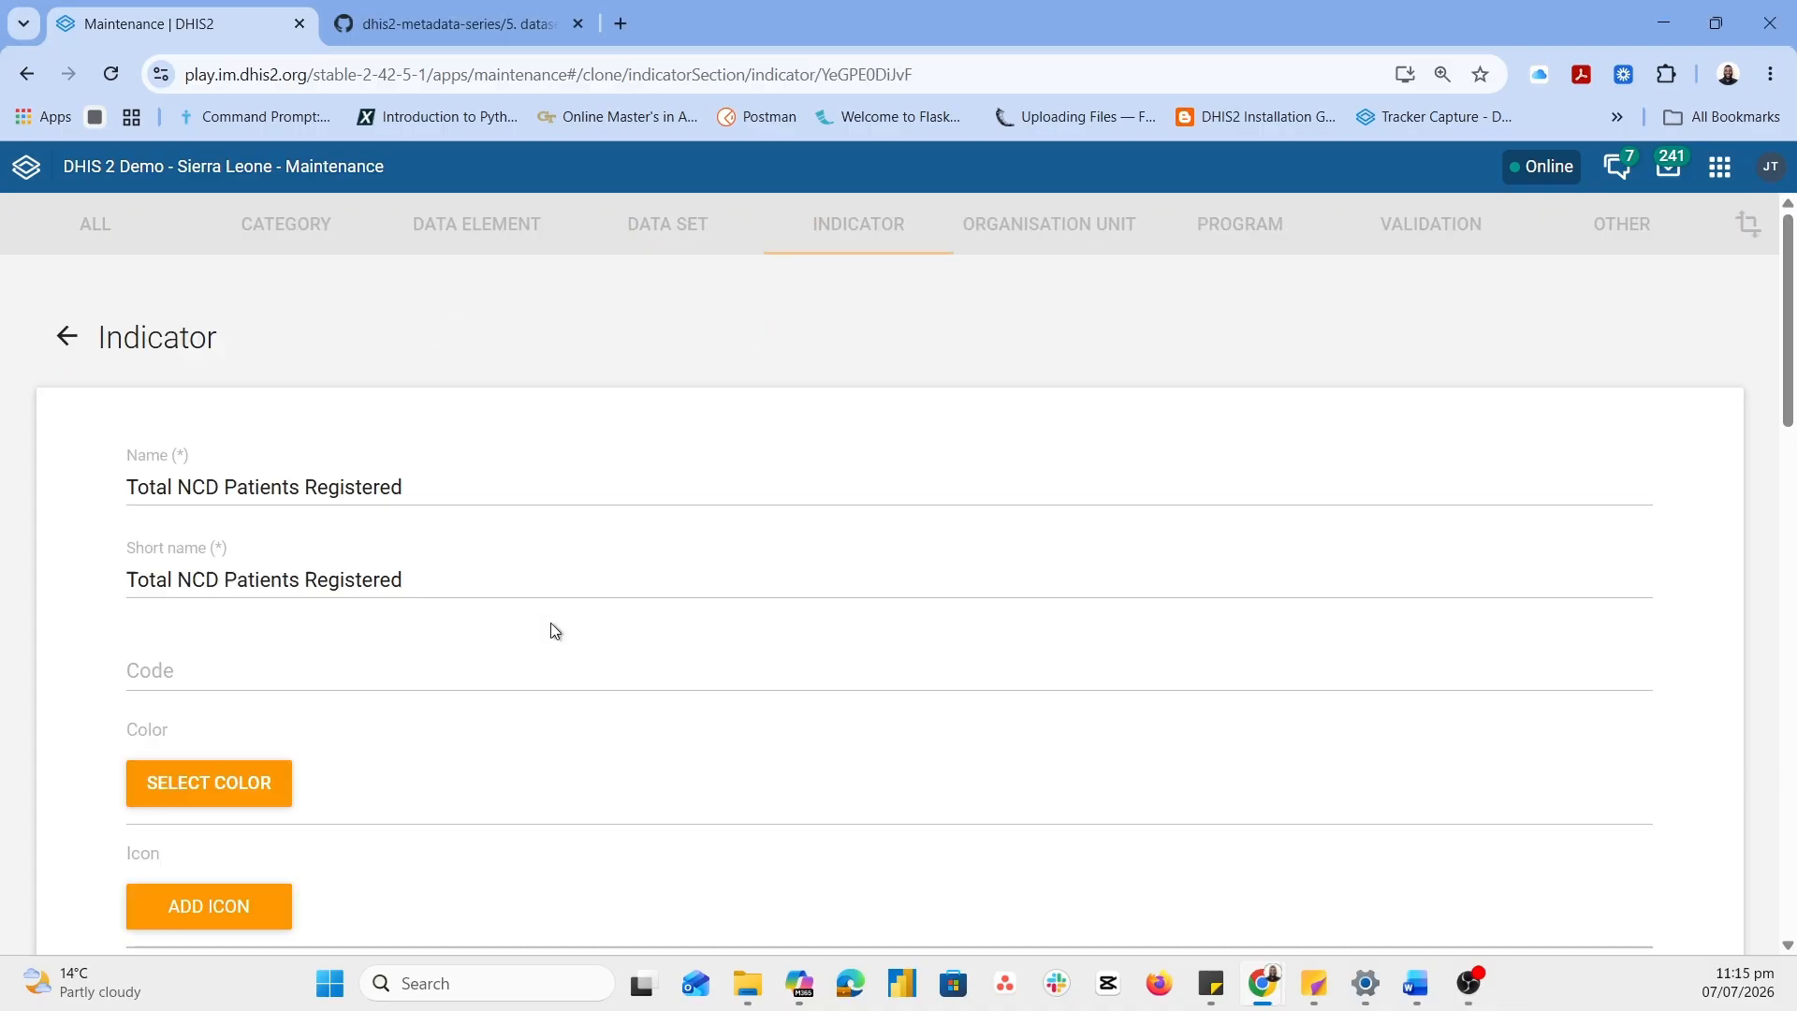
click(418, 492)
key(ctrl+a)
text(N)
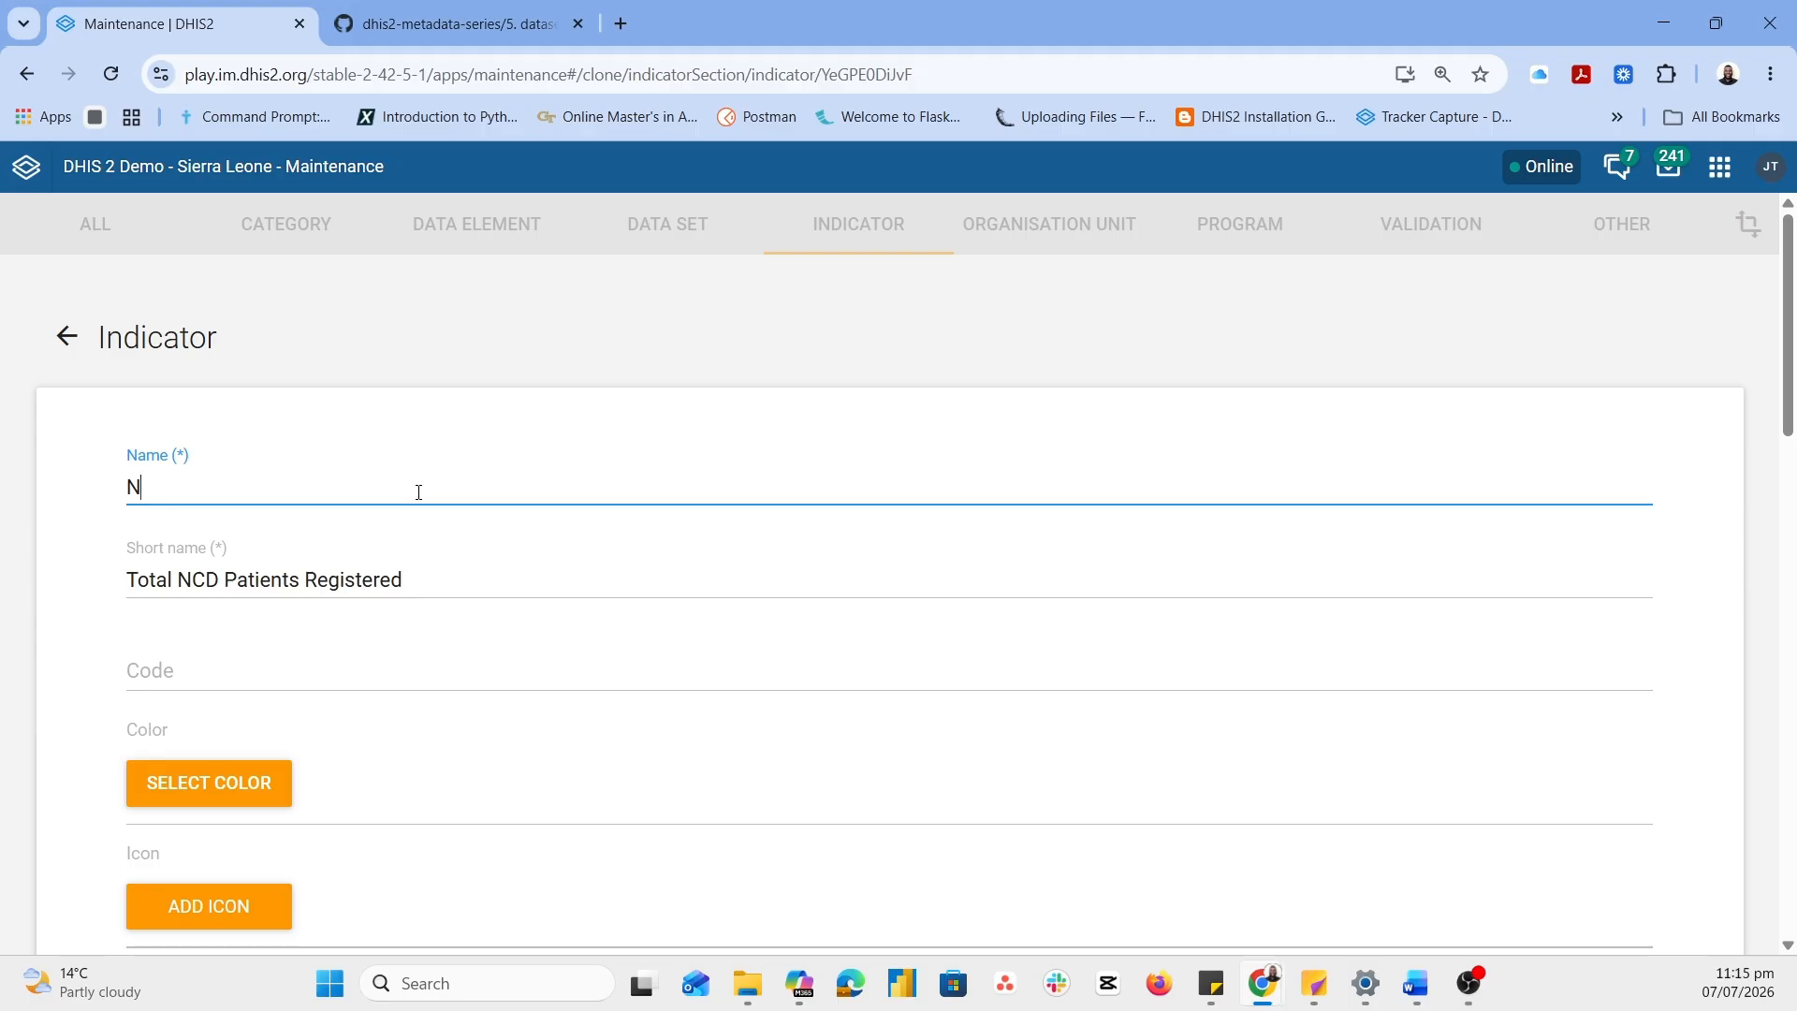
text(umver)
key(BackSpace)
key(BackSpace)
key(BackSpace)
key(BackSpace)
key(BackSpace)
text(ber of patien)
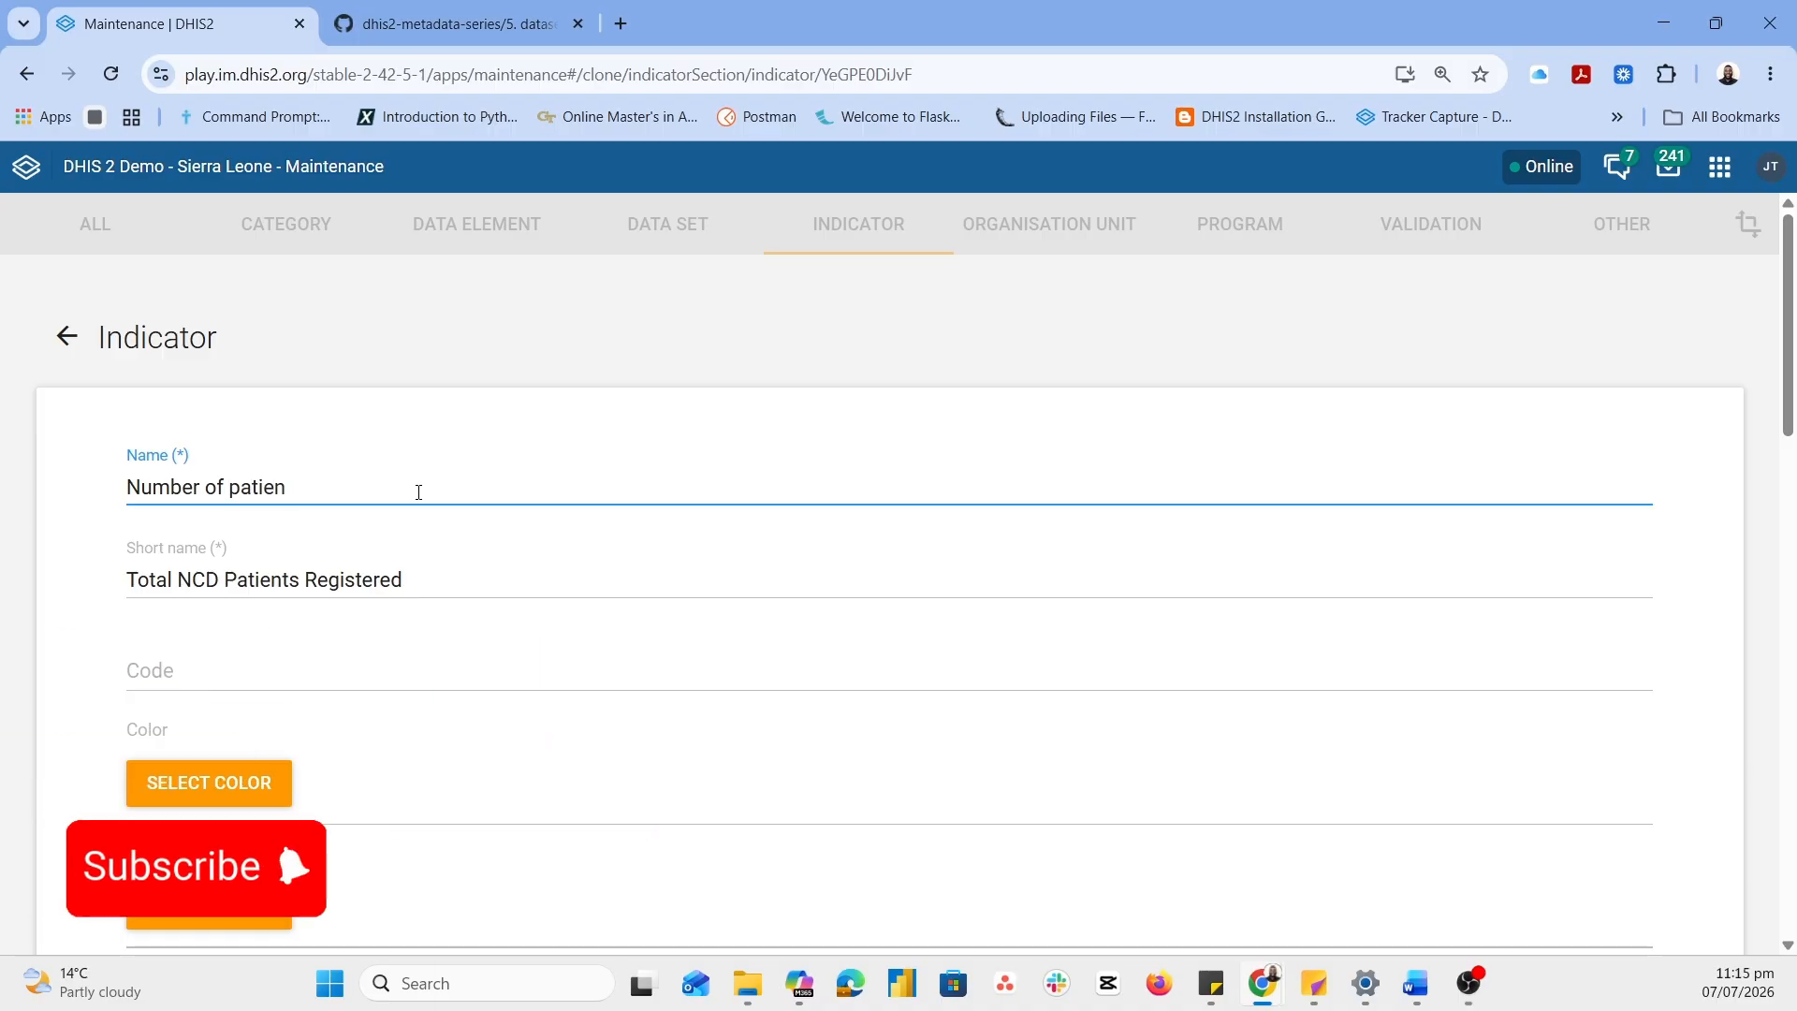
text(ts still on)
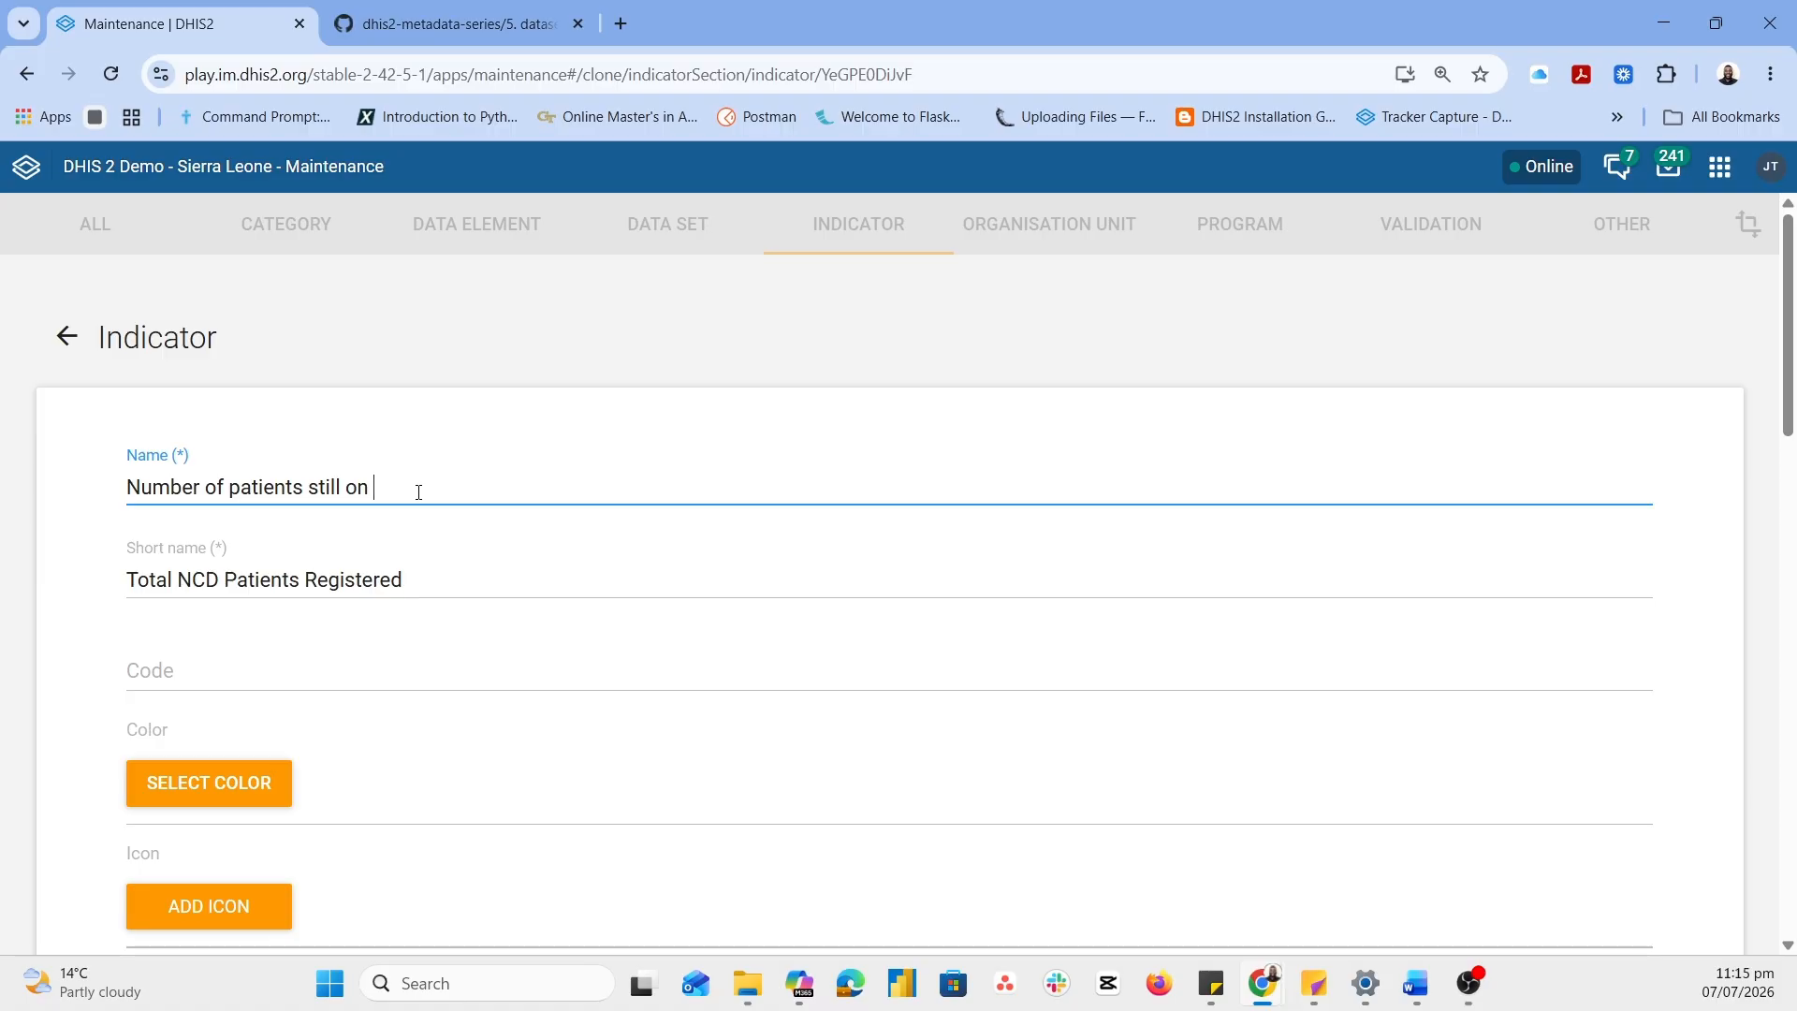
text( 10,000 steps/day this mo)
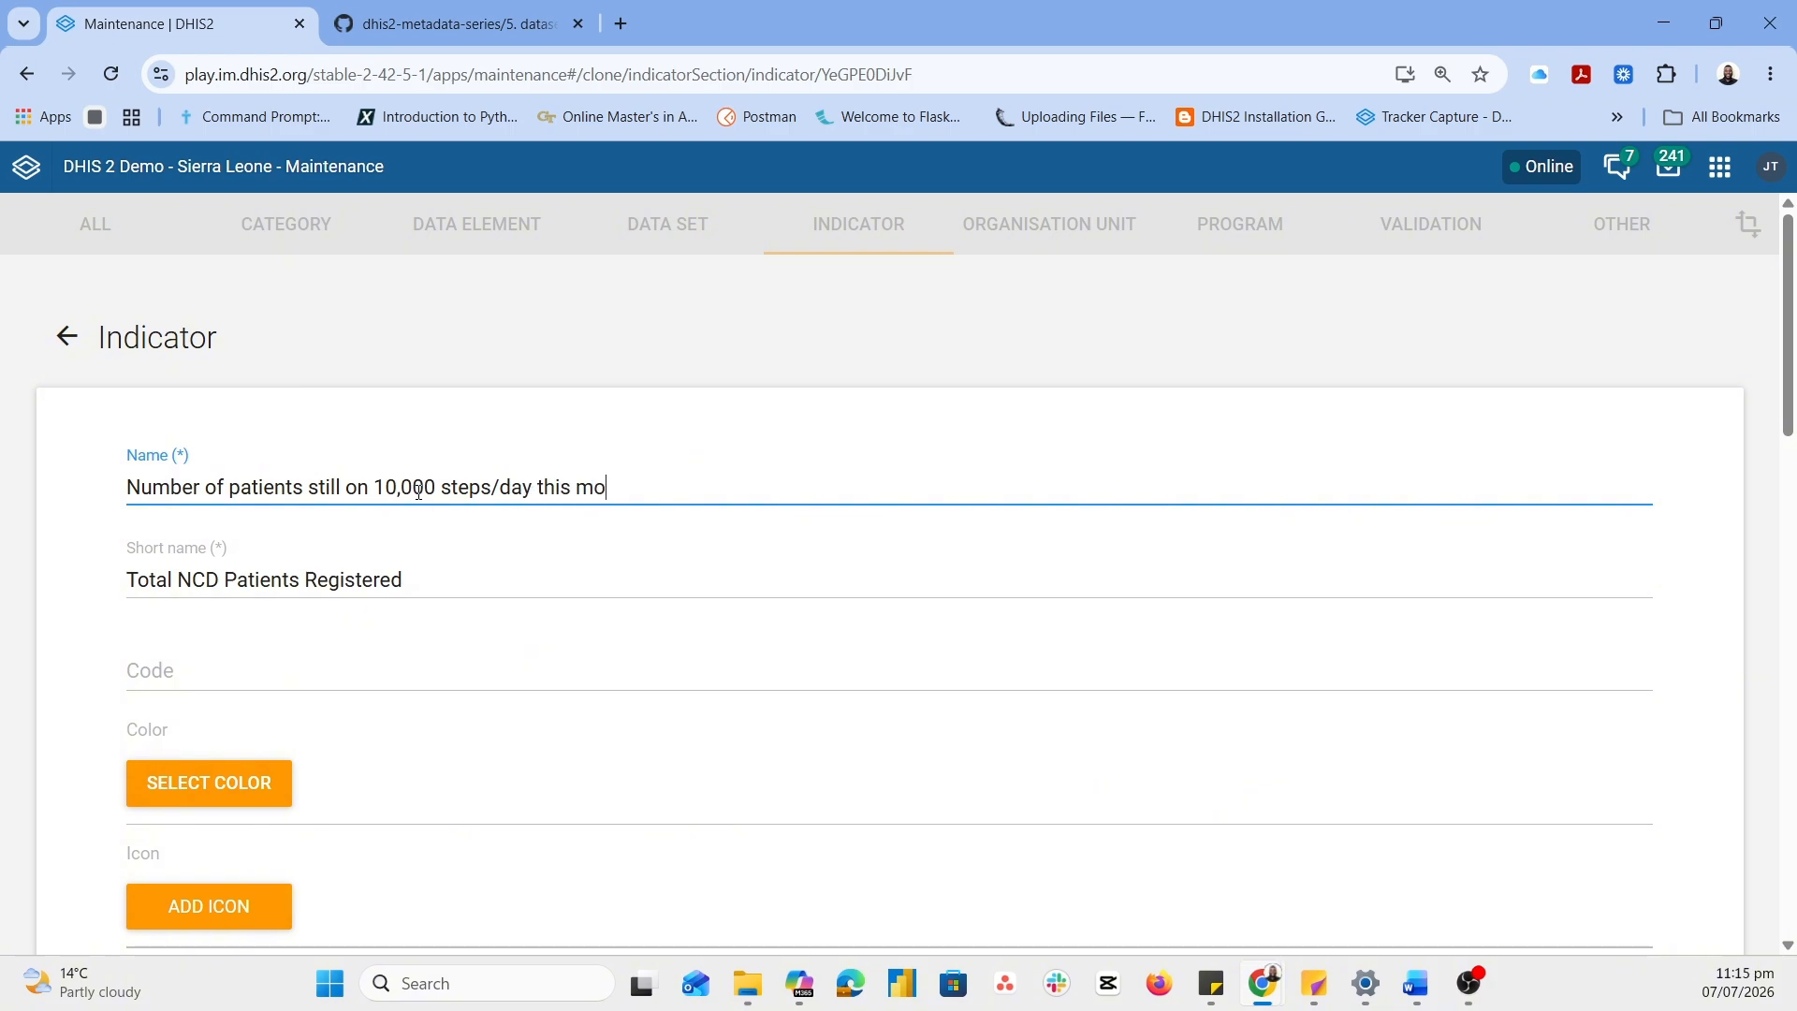
text(nth)
Reuse the cloned indicator's full name as its short name, dropping "this month" from the end
key(ctrl+a)
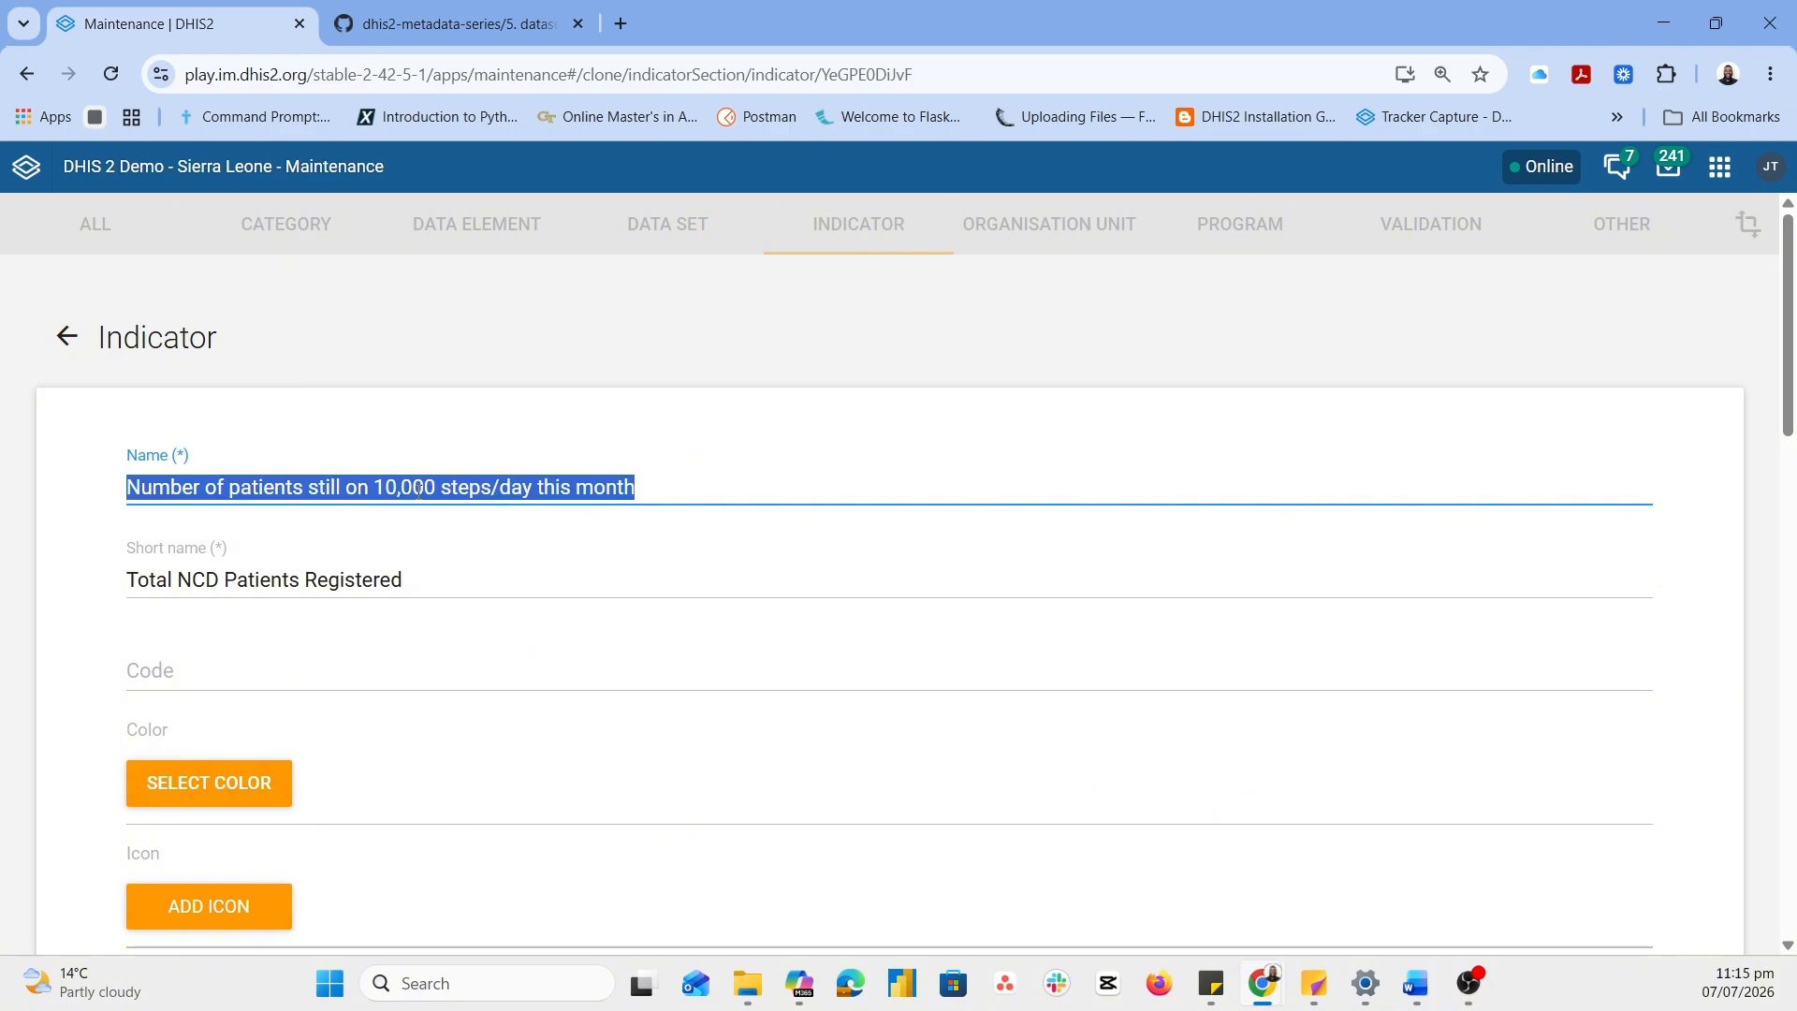
key(ctrl+c)
click(408, 571)
key(ctrl+a)
key(ctrl+v)
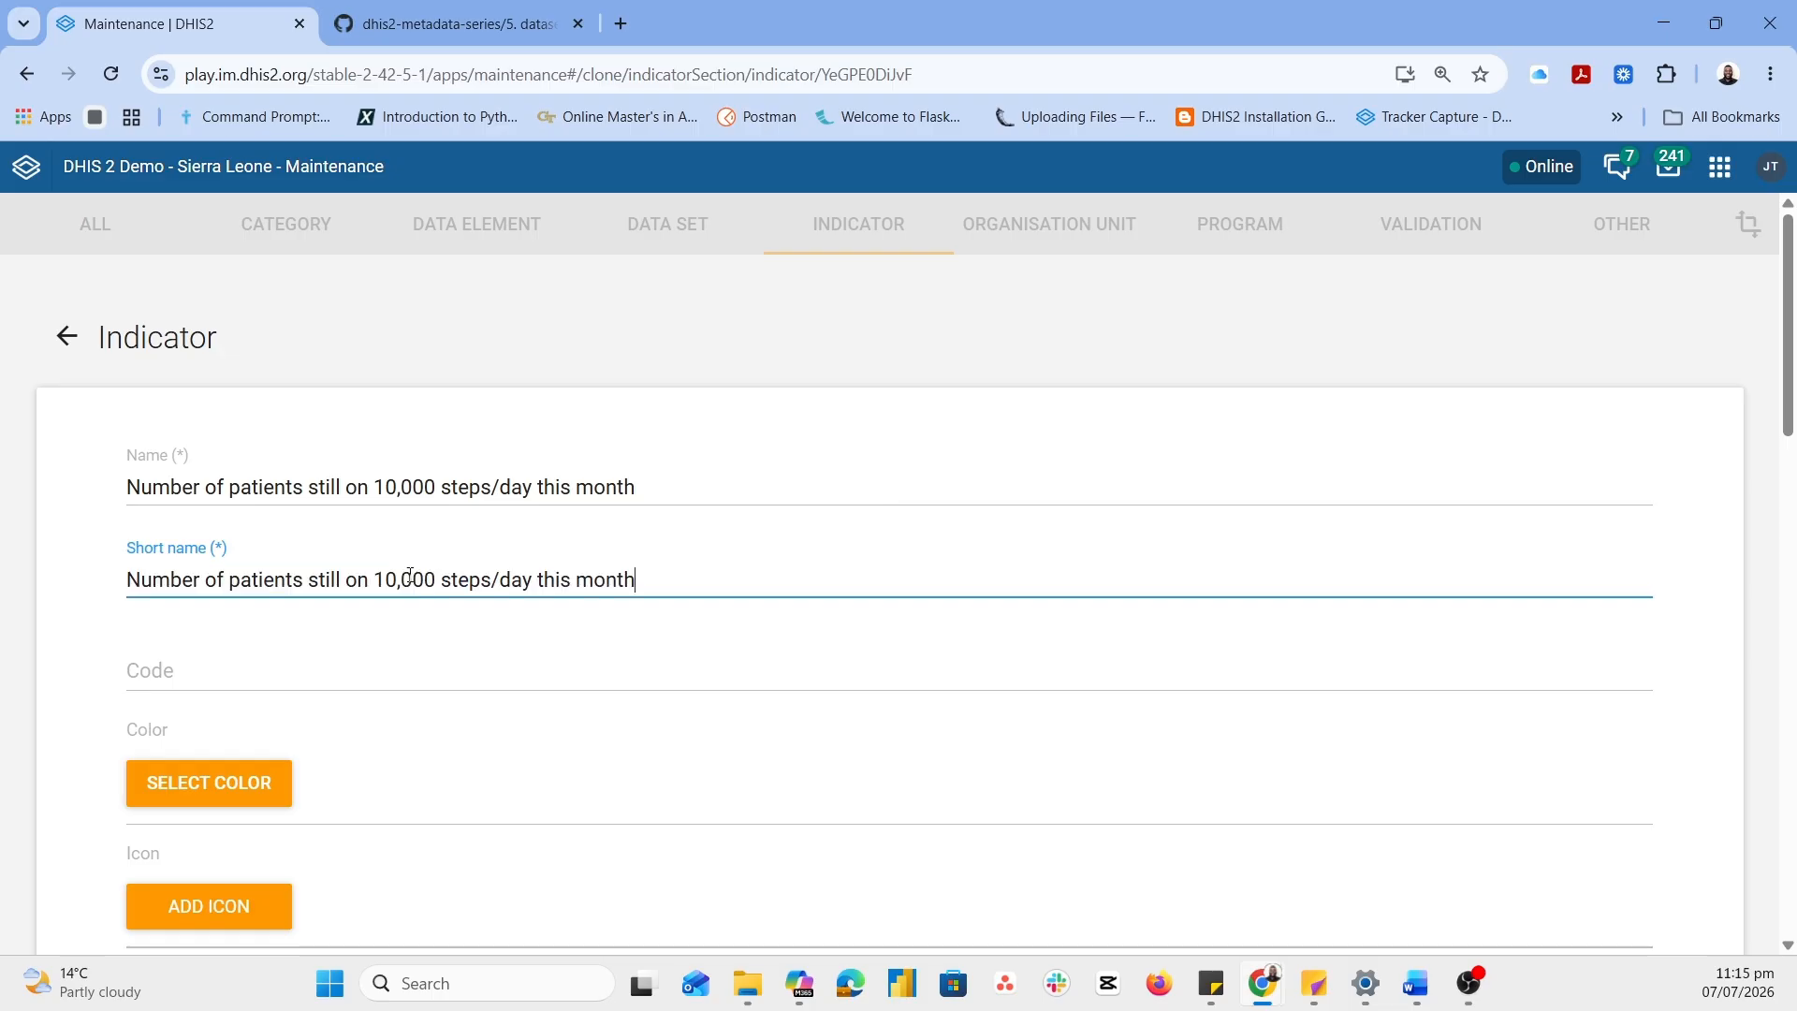
key(BackSpace)
key(BackSpace)
key(BackSpace)
key(BackSpace)
key(BackSpace)
key(BackSpace)
key(BackSpace)
key(BackSpace)
key(BackSpace)
key(BackSpace)
Replace the cloned indicator's numerator description with "Number of patients still on 10,000 steps/day this month"
scroll(487, 652, down, 5)
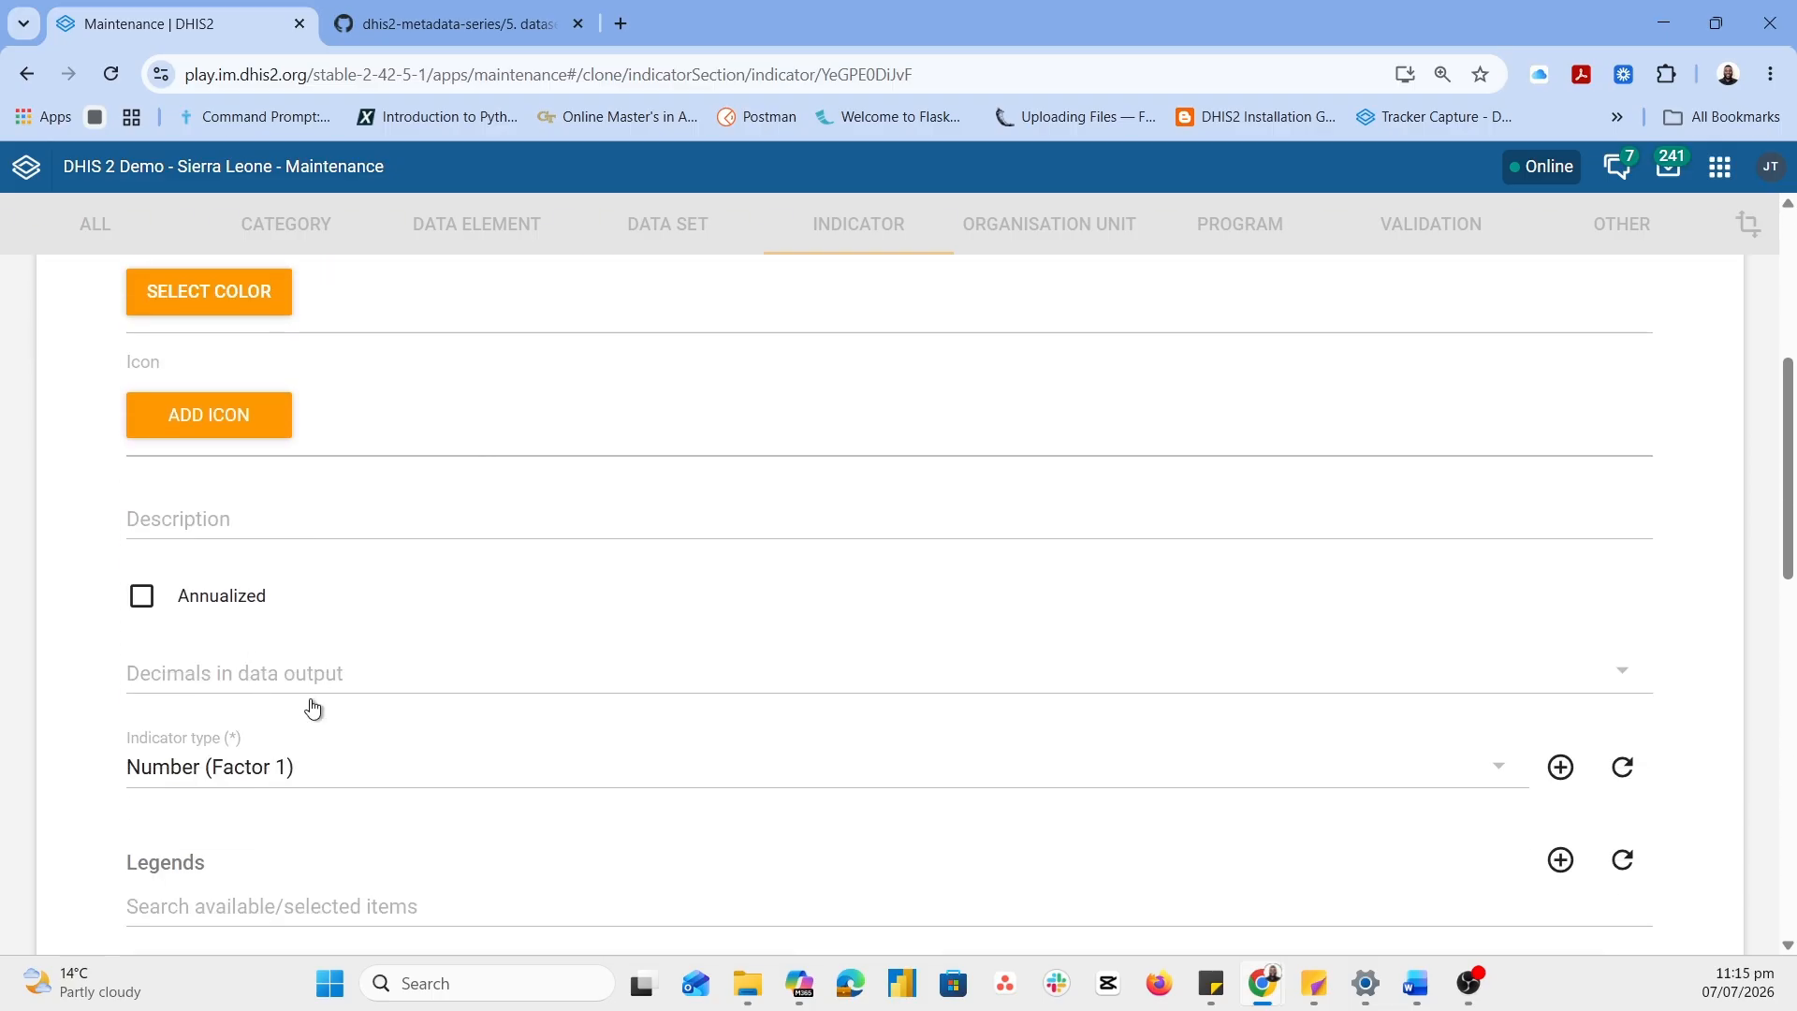
scroll(299, 658, down, 2)
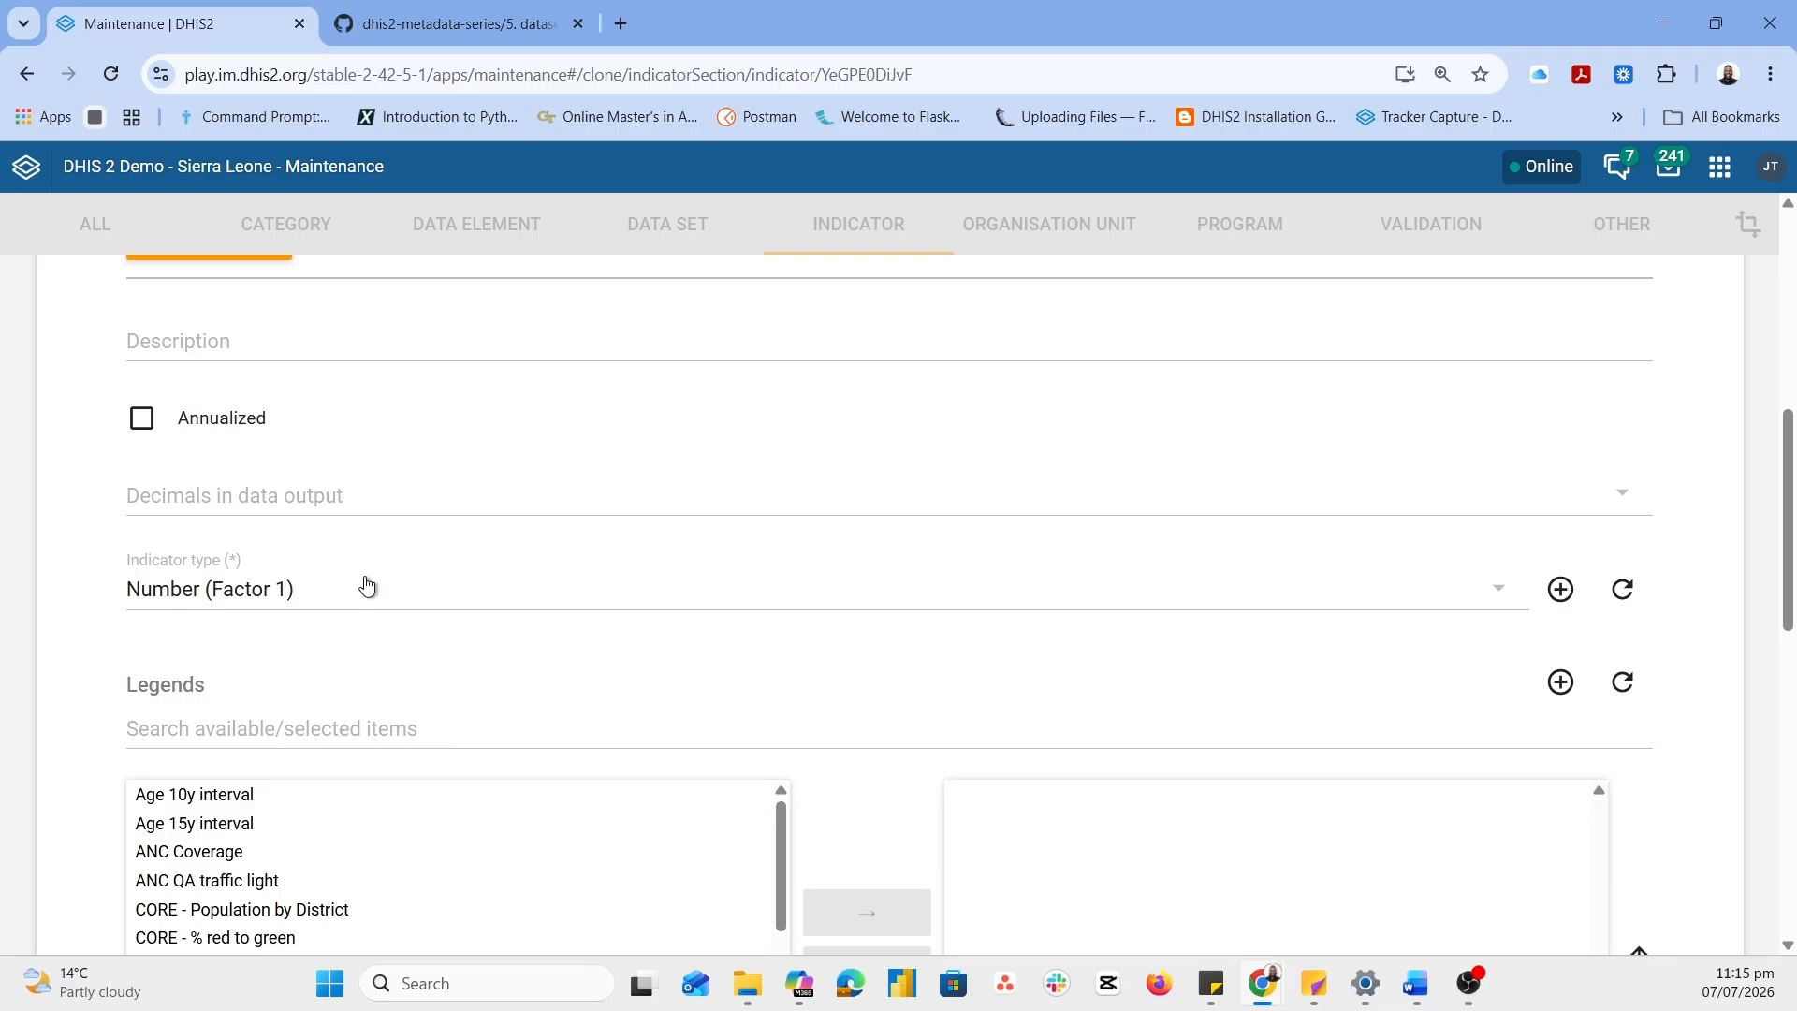
scroll(472, 632, down, 5)
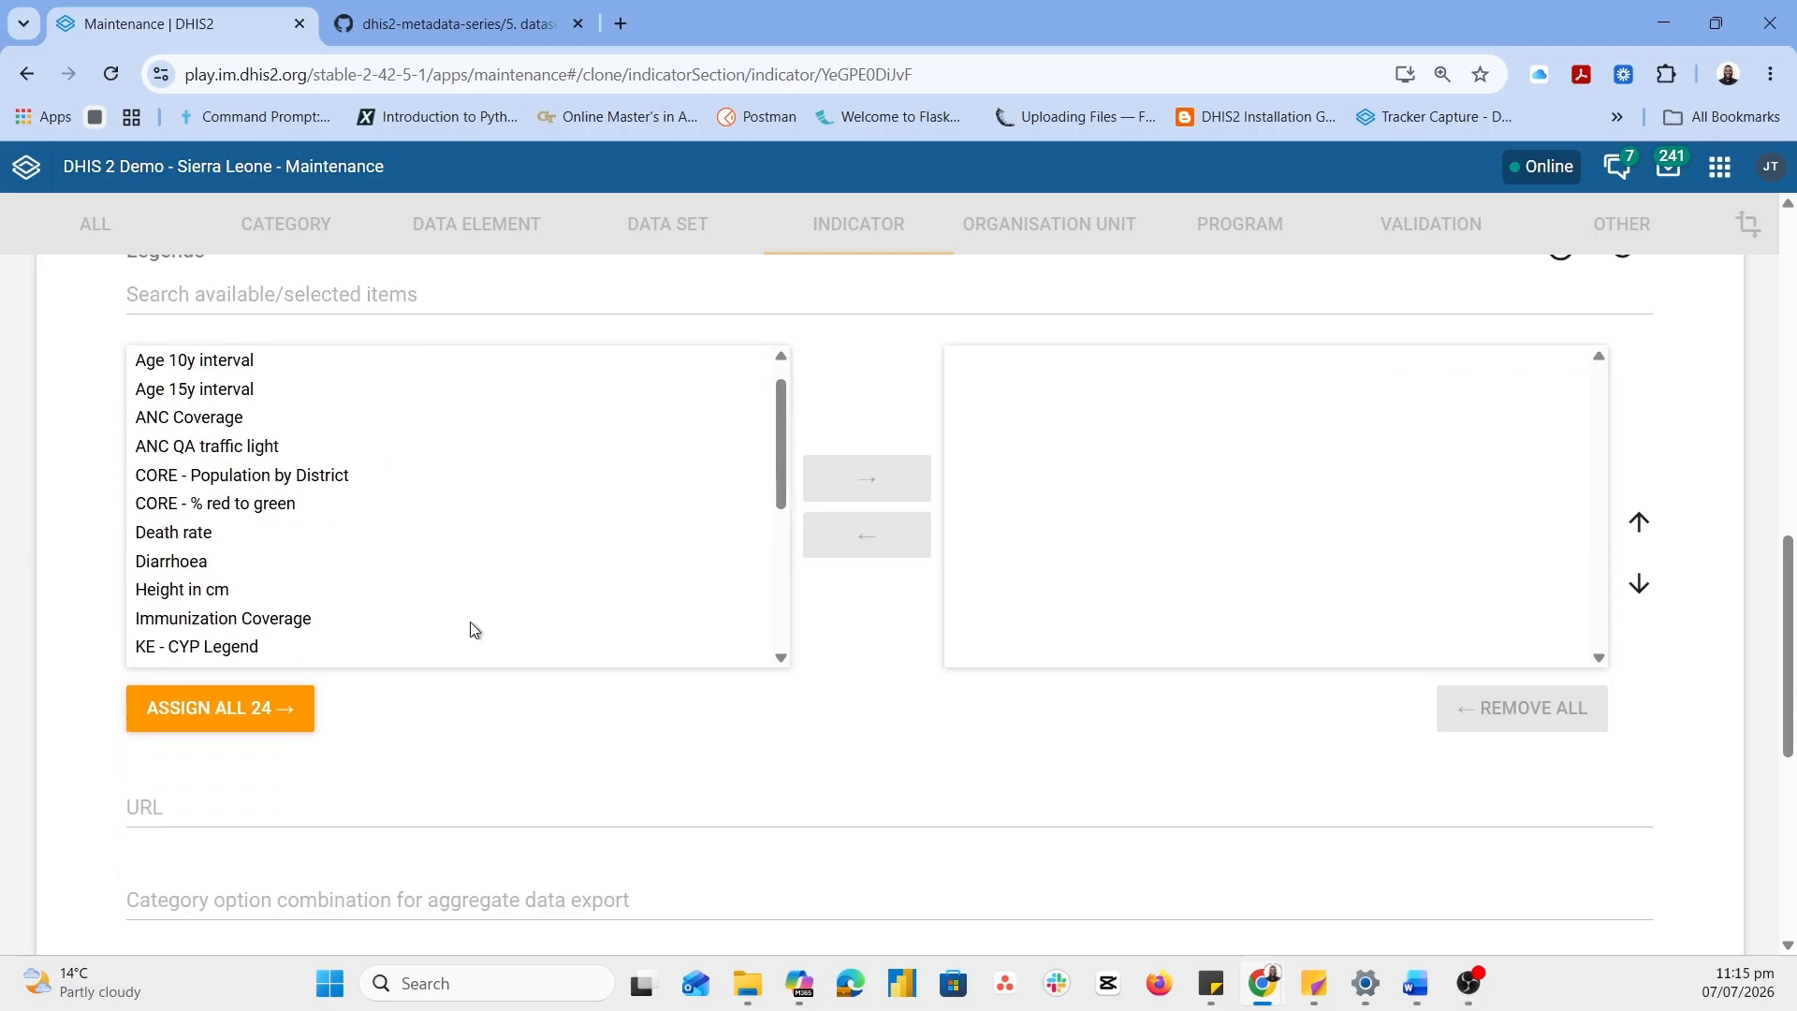
scroll(475, 629, down, 5)
scroll(750, 742, down, 6)
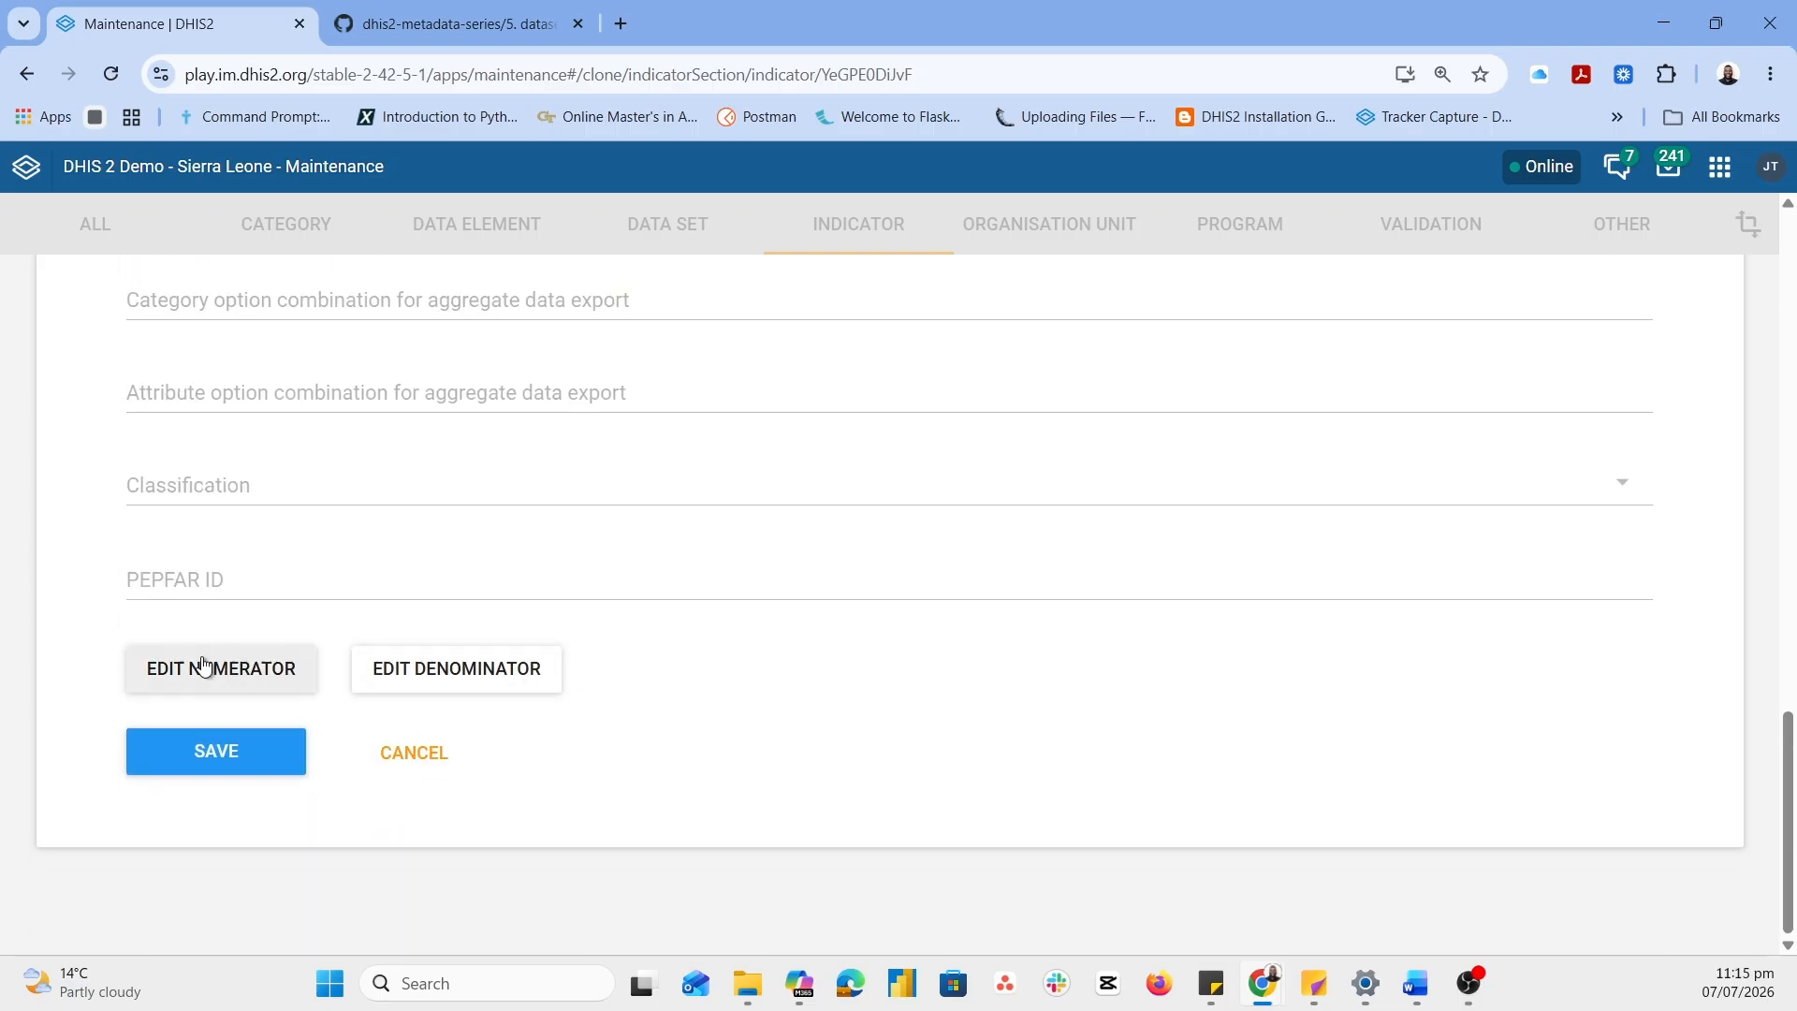
click(205, 668)
triple_click(315, 520)
key(ctrl+v)
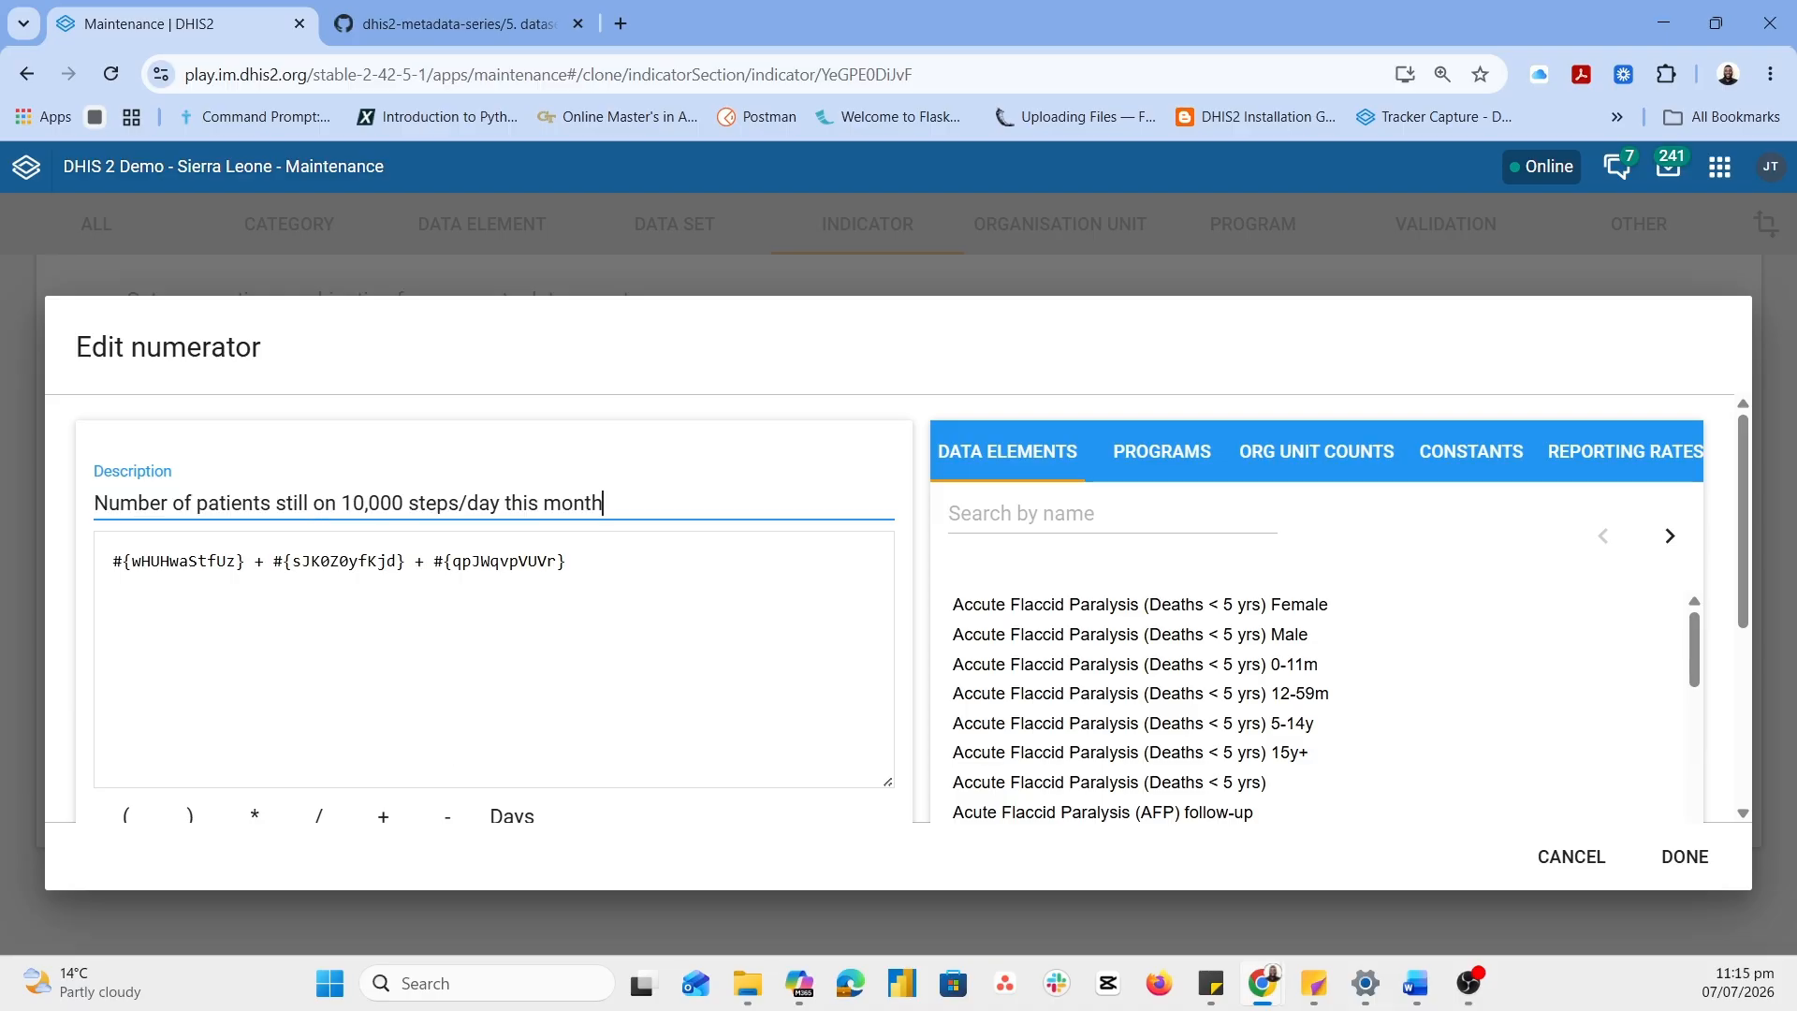
Reduce the numerator formula to only the Step Prescription 10,000 steps/day data element, #{qpJWqvpVUVr}, and save the cloned indicator
scroll(502, 614, down, 5)
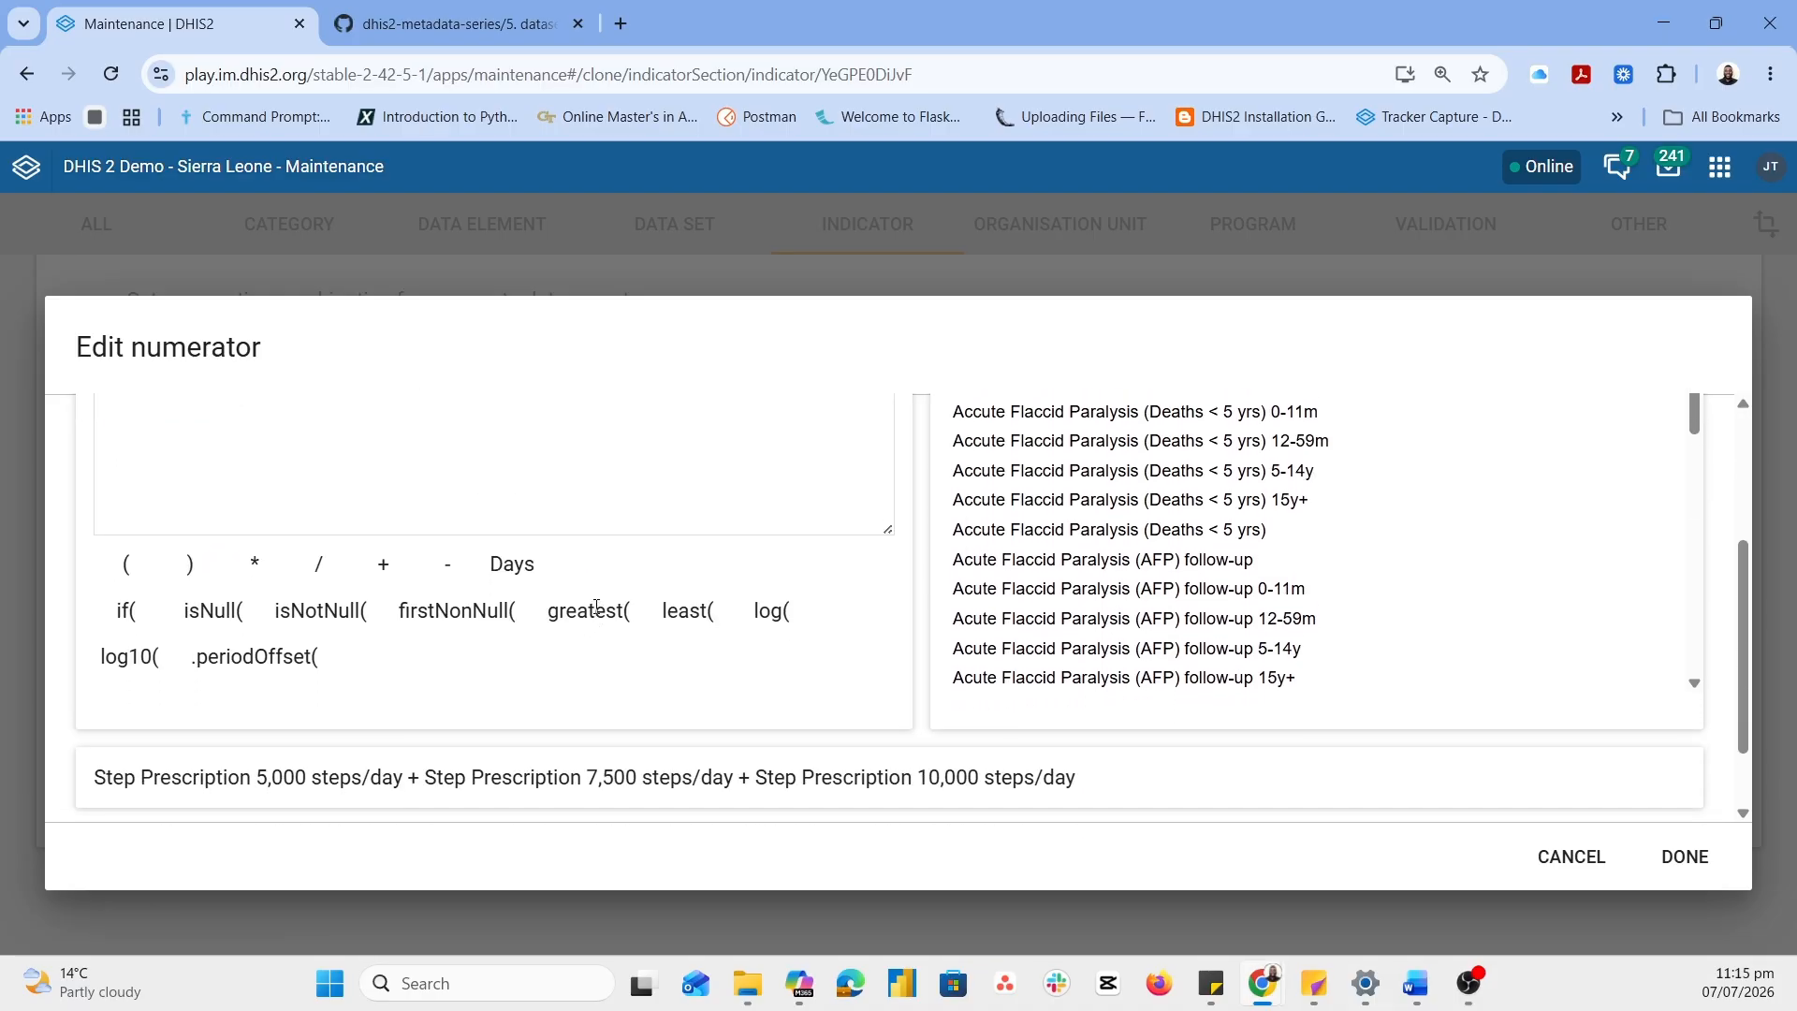
scroll(596, 606, down, 2)
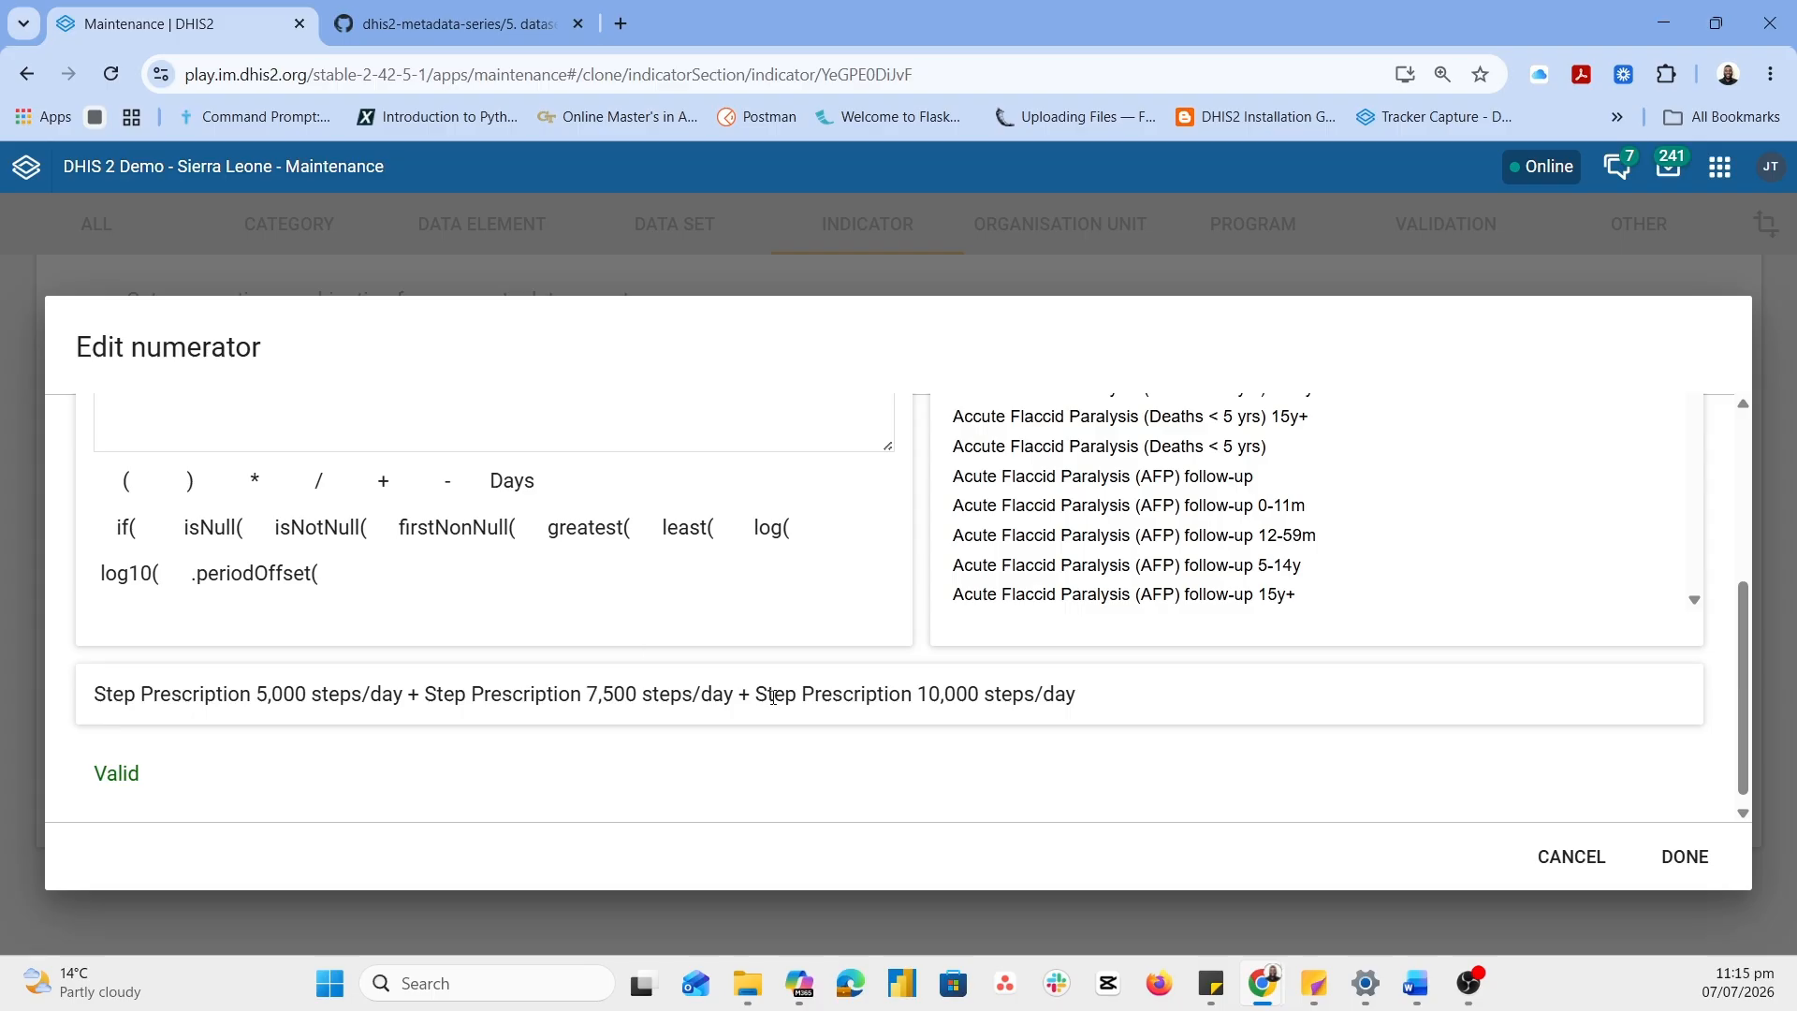
scroll(473, 546, up, 7)
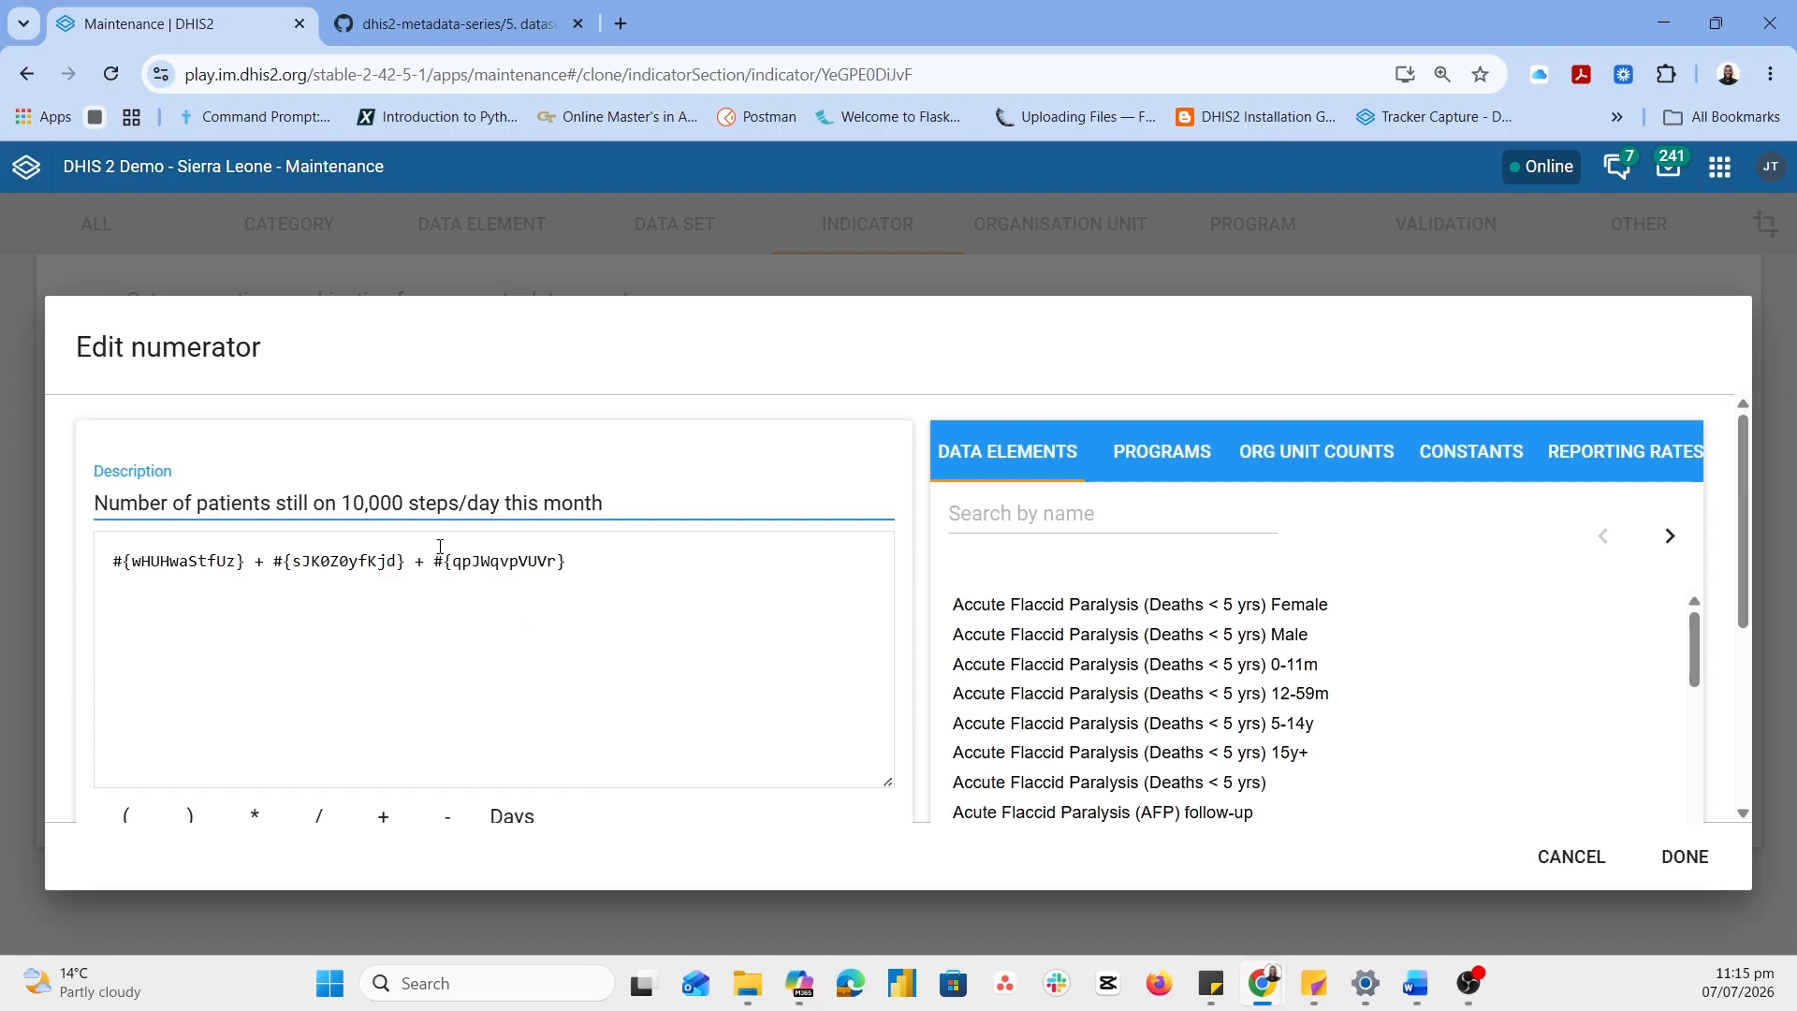
drag(428, 558, 79, 535)
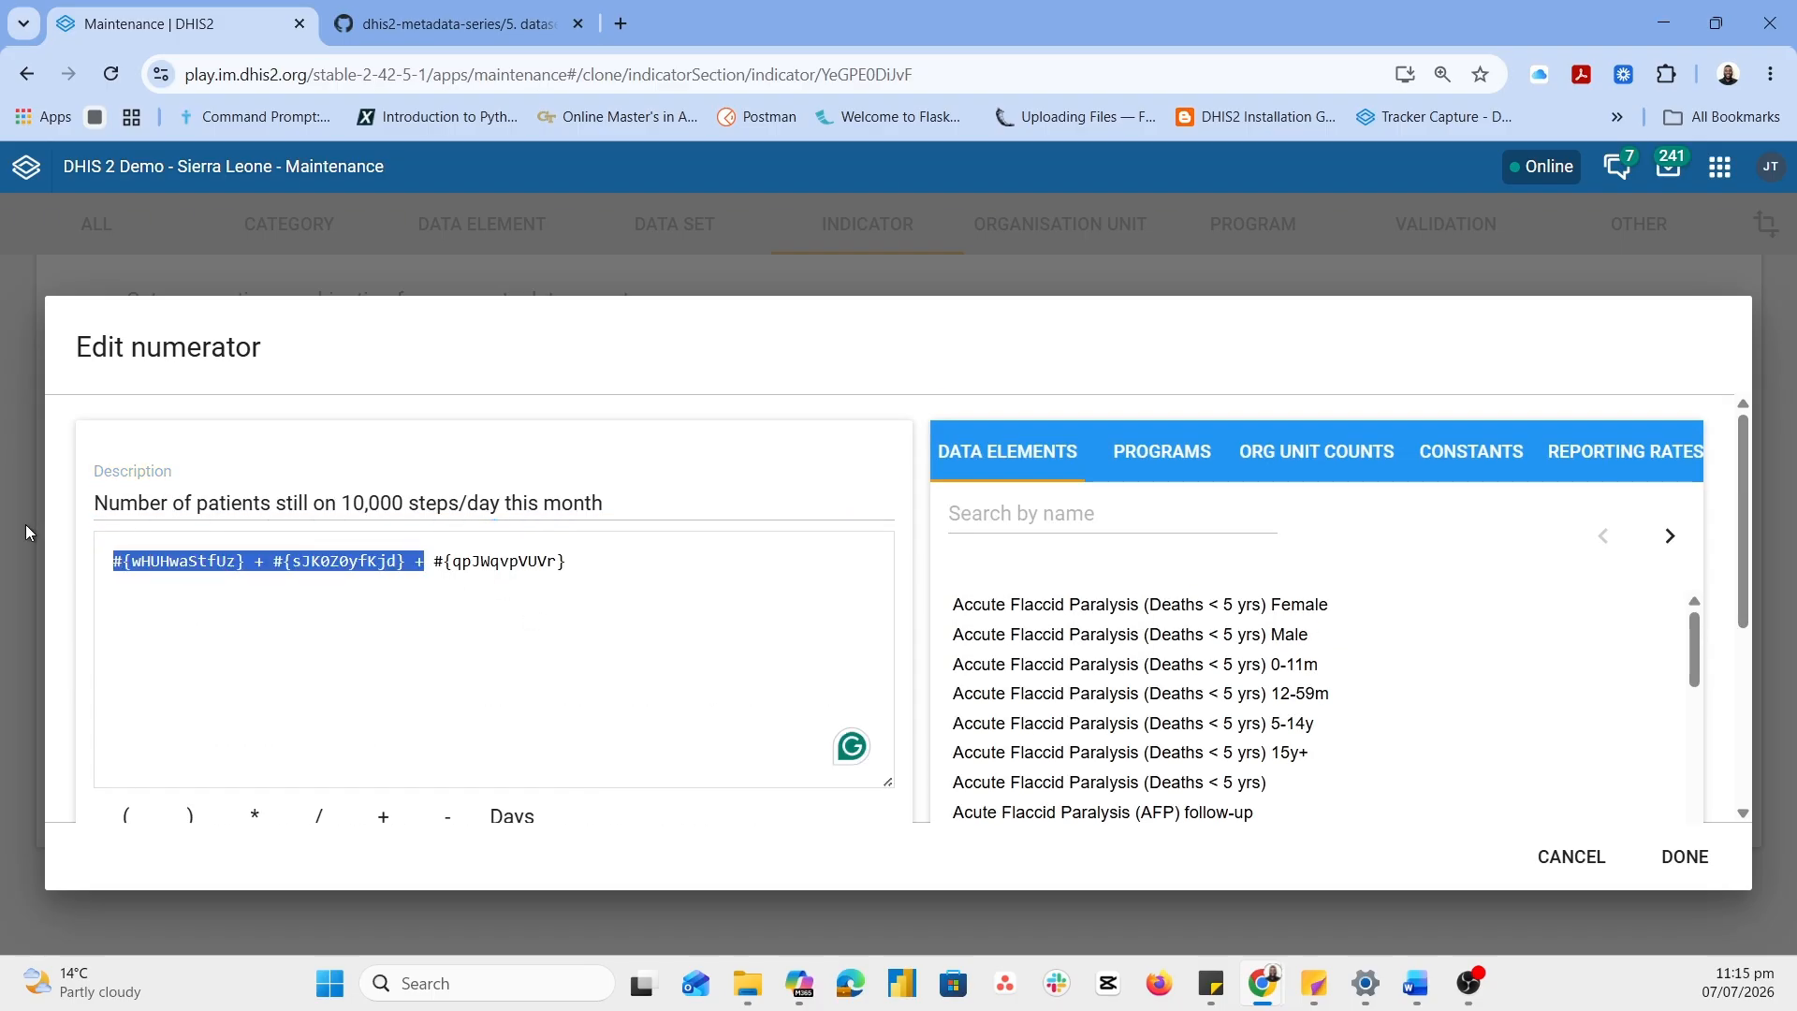
key(BackSpace)
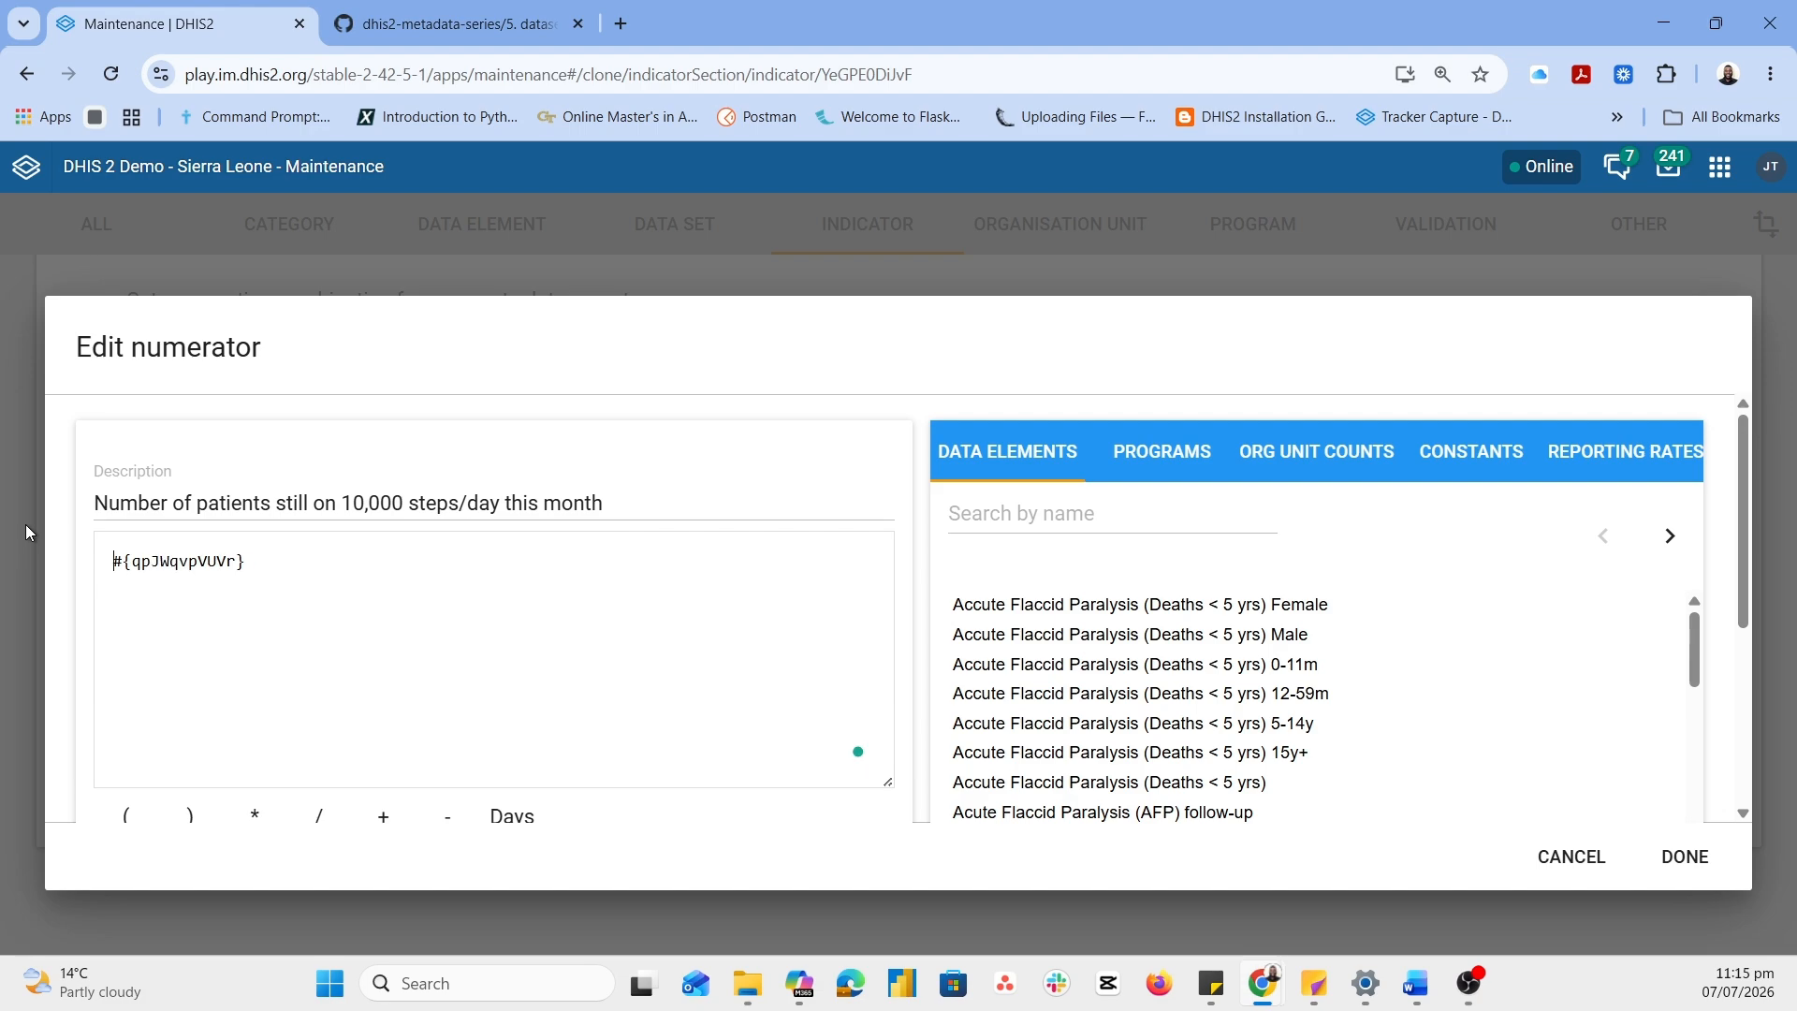
scroll(589, 619, down, 3)
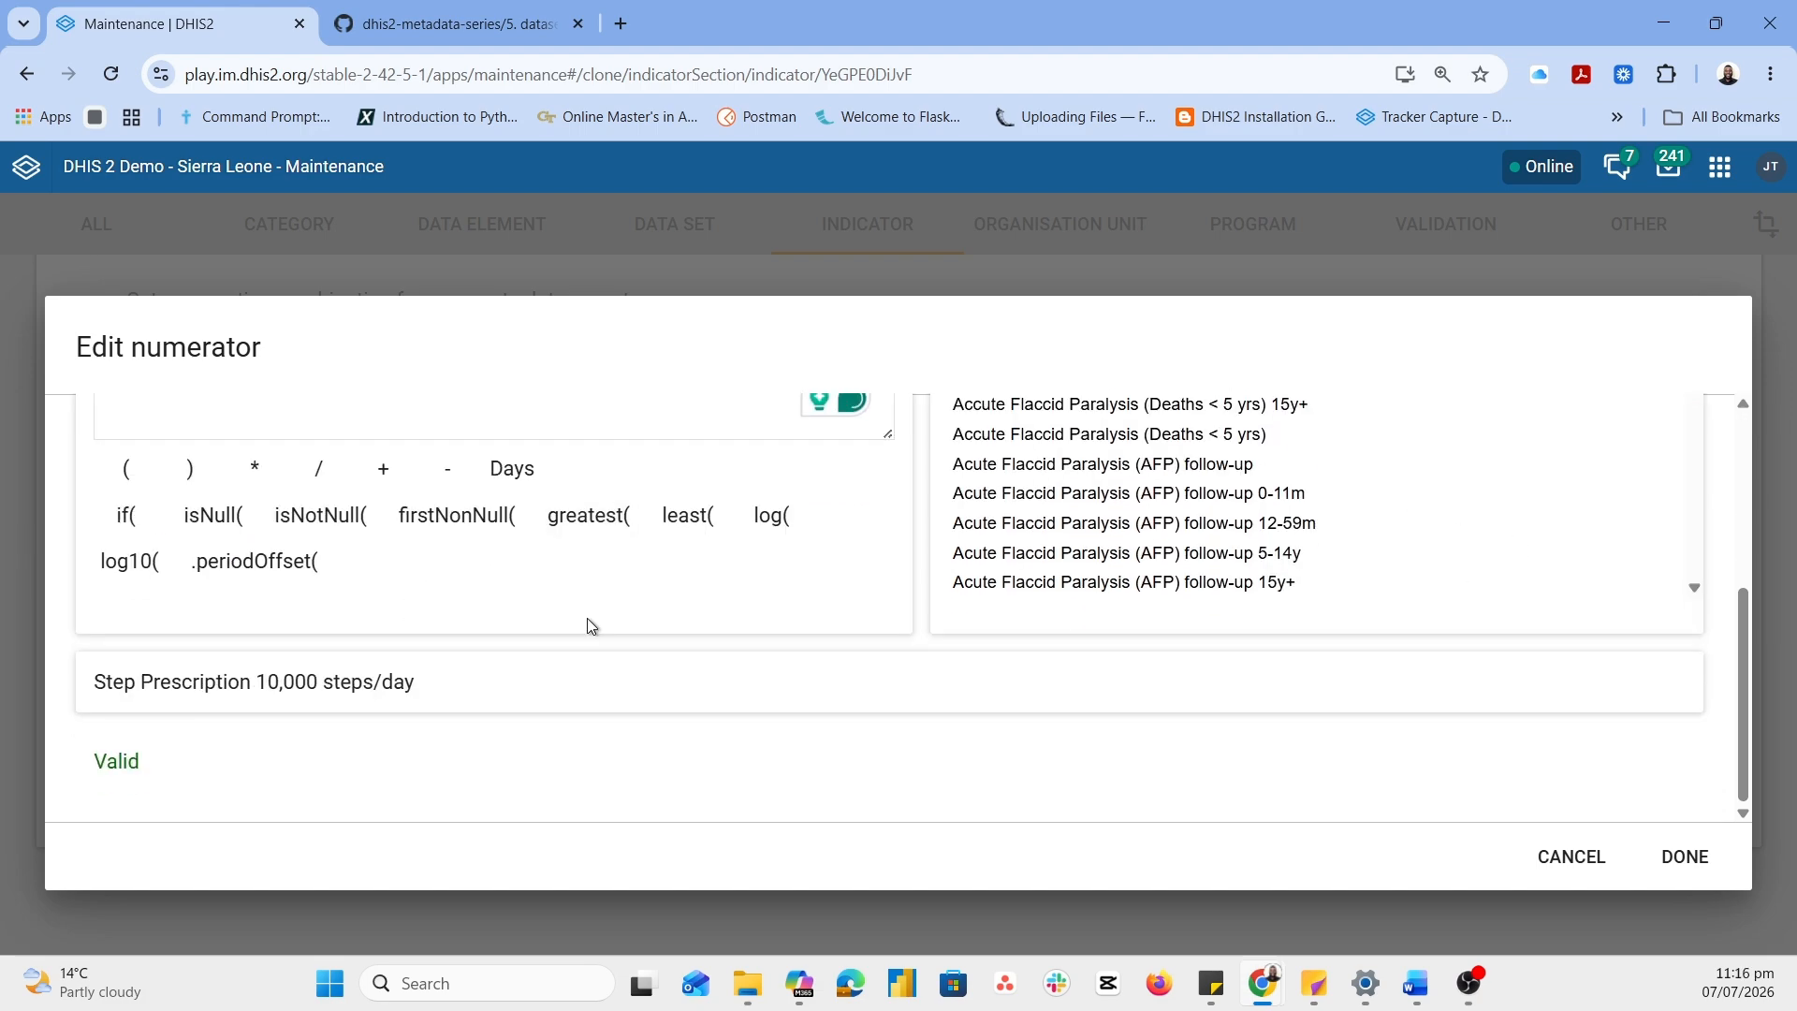
click(1681, 858)
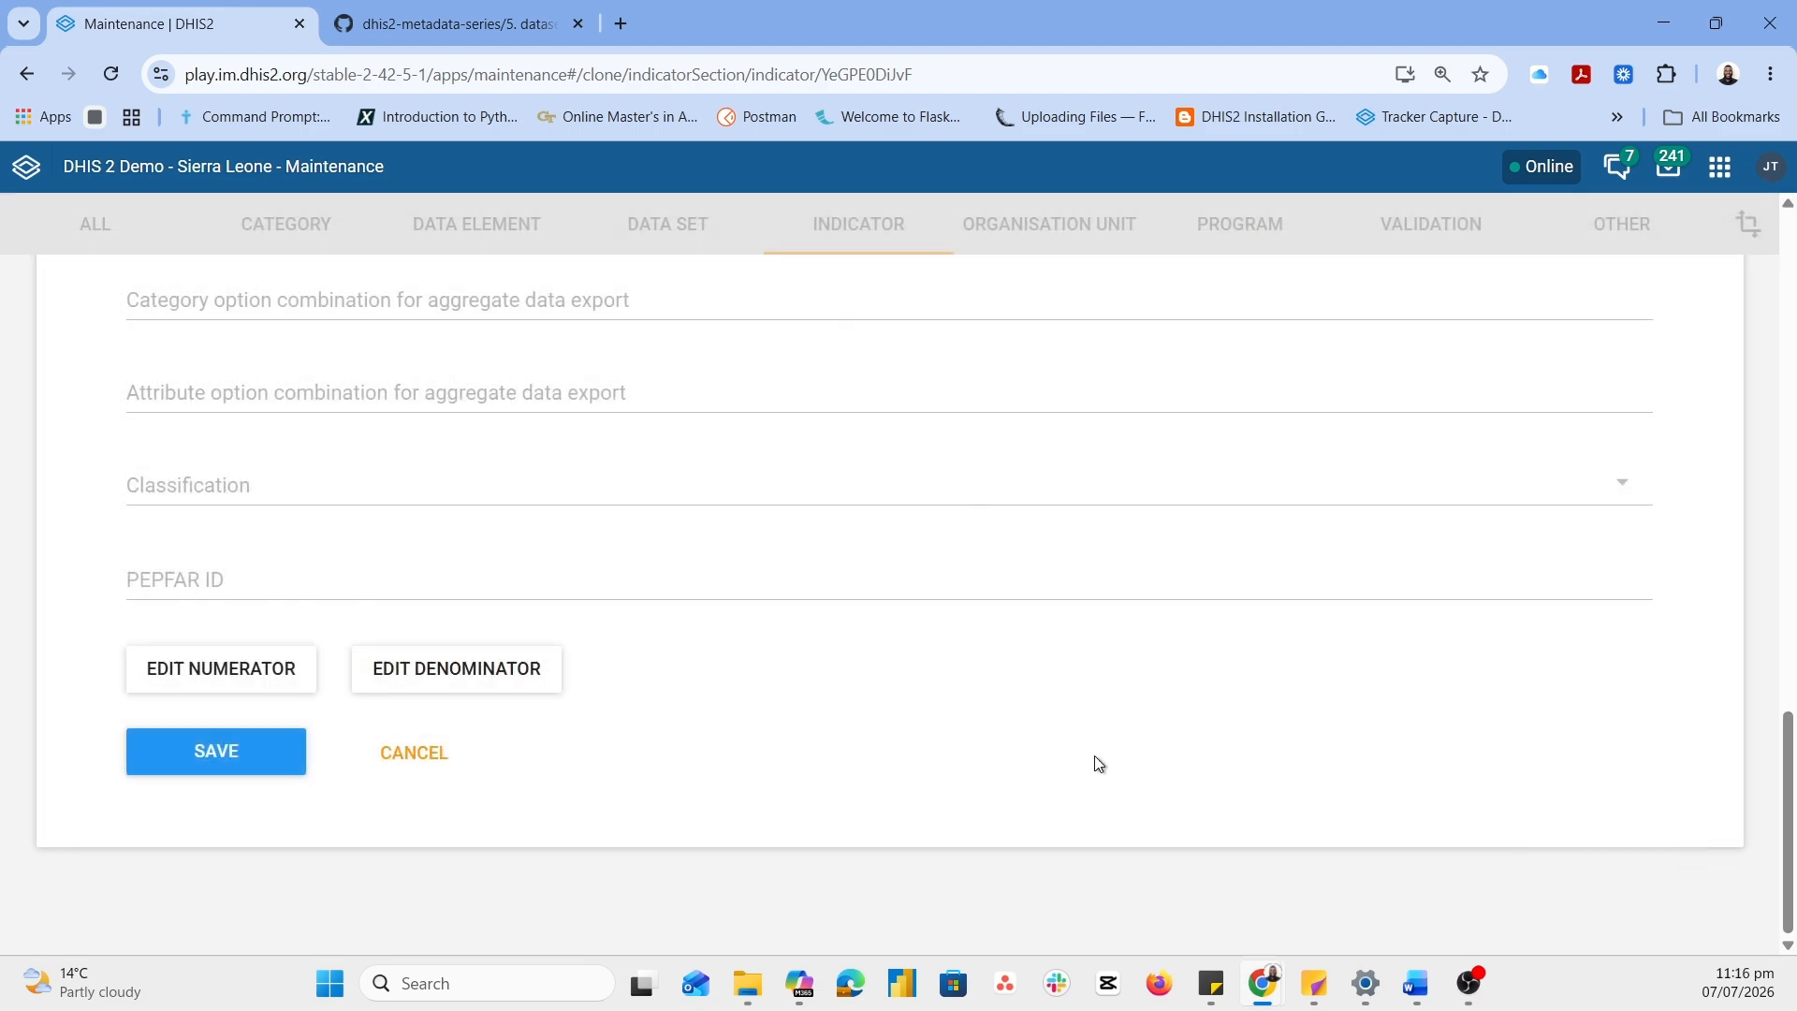
click(187, 751)
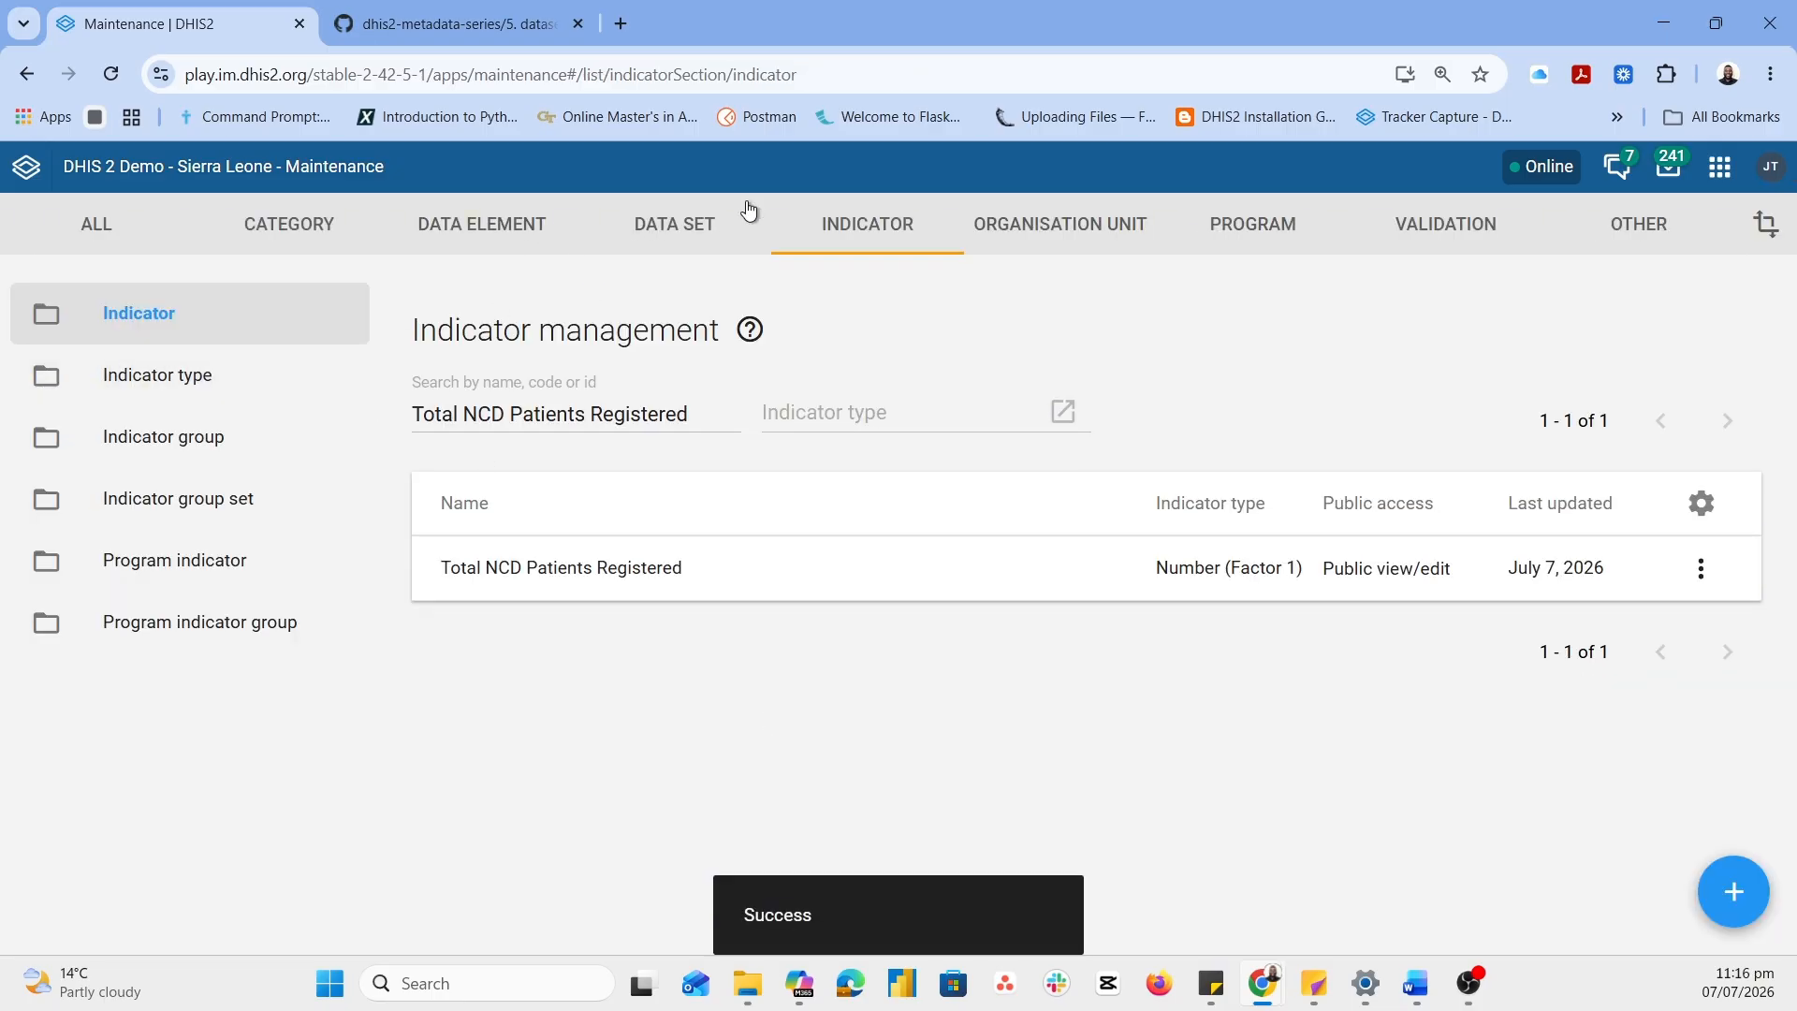
Search the data sets for "physical" and open Physical Activity Prescription Monthly Report for editing
click(675, 245)
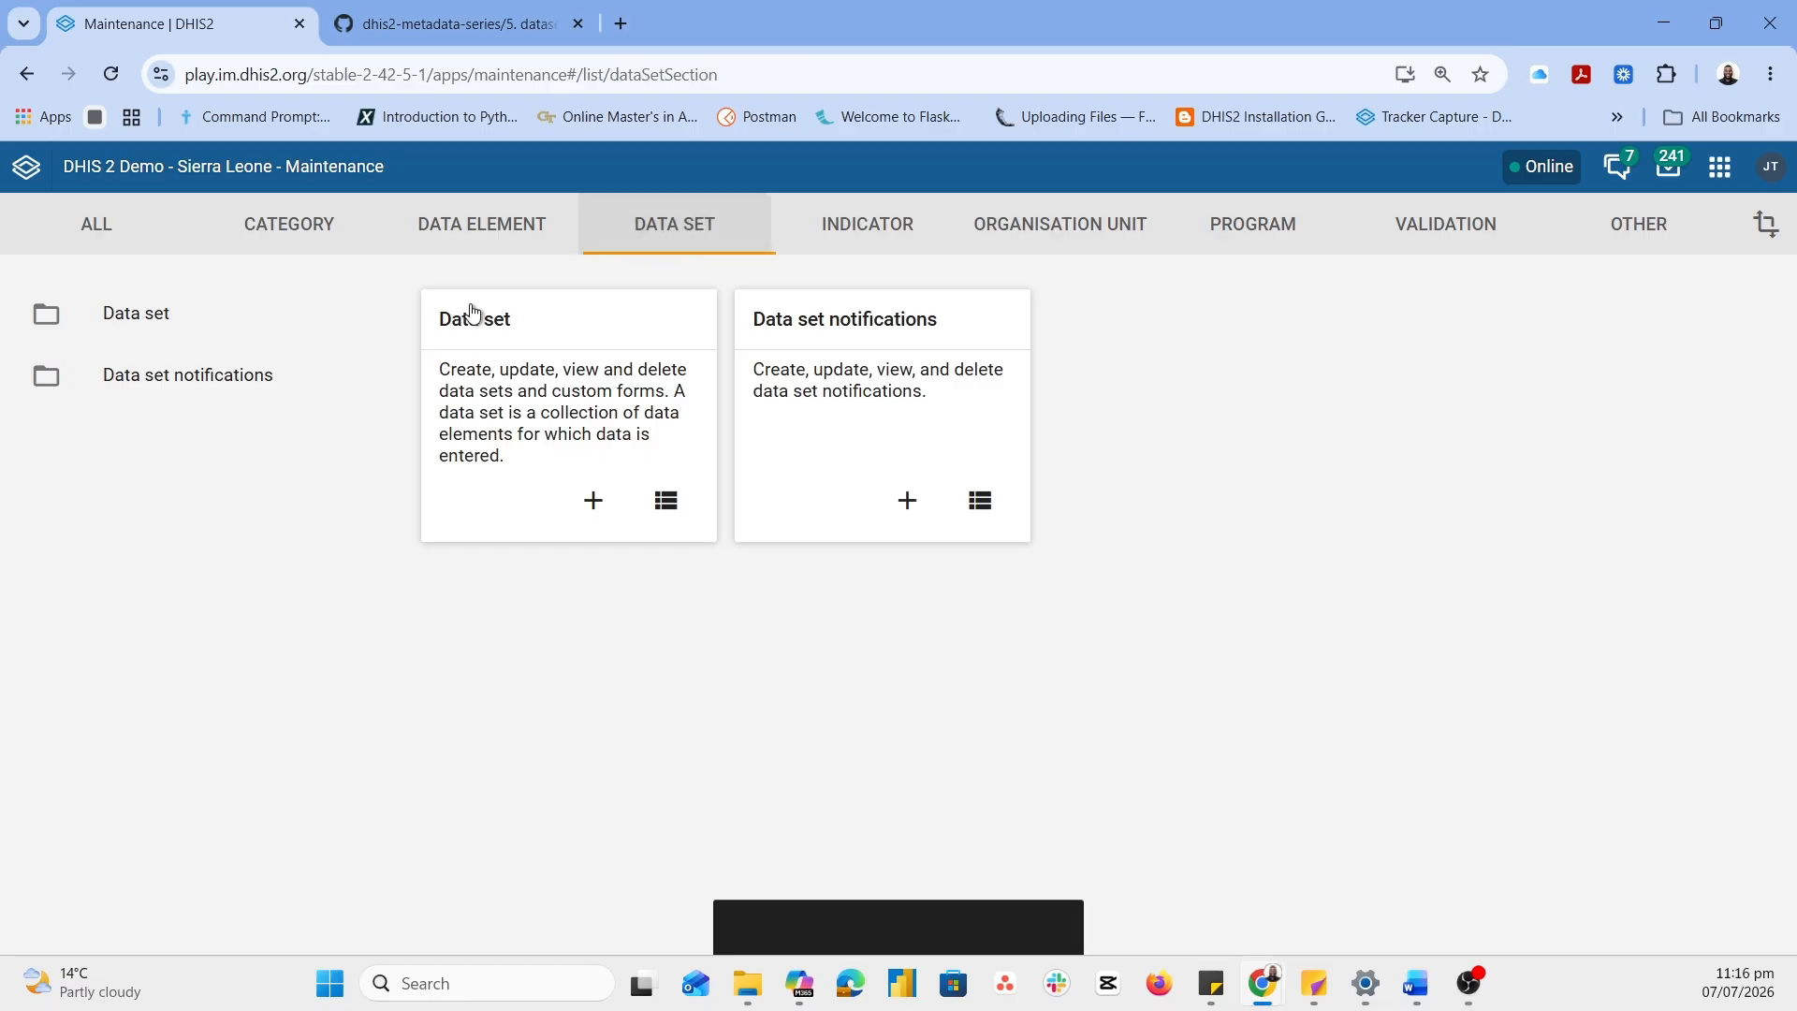
click(164, 315)
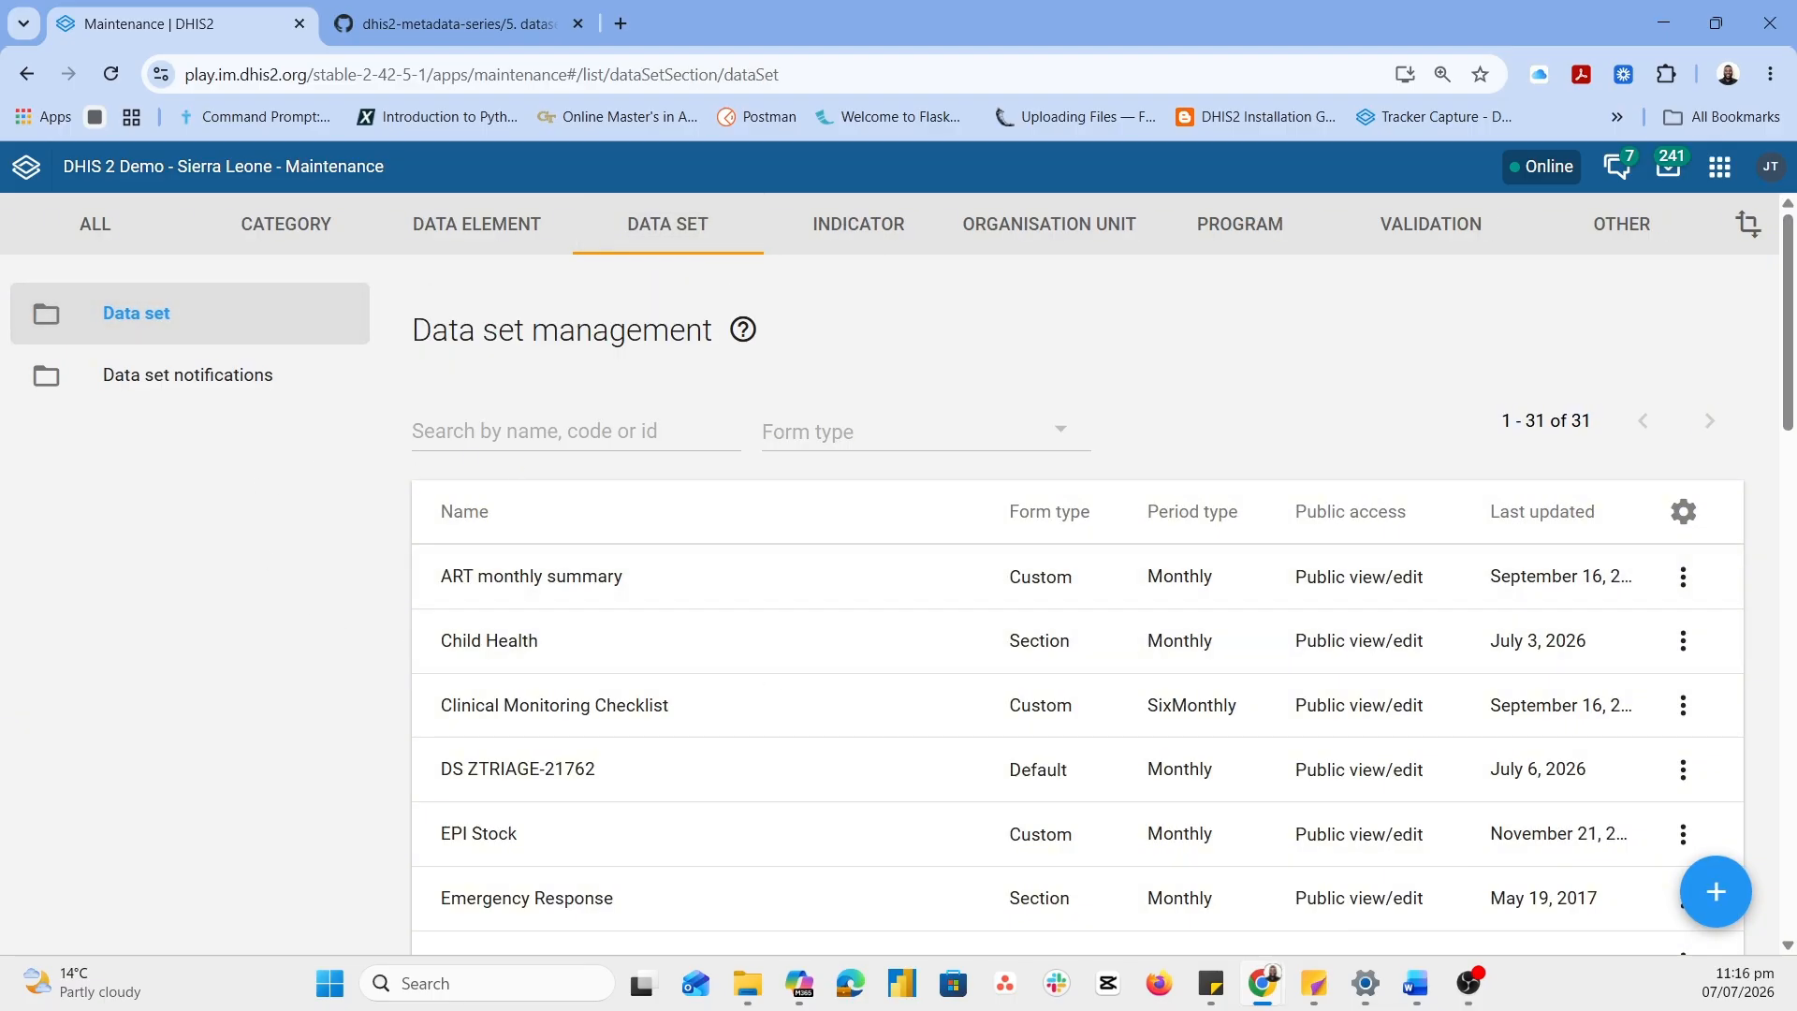
click(494, 439)
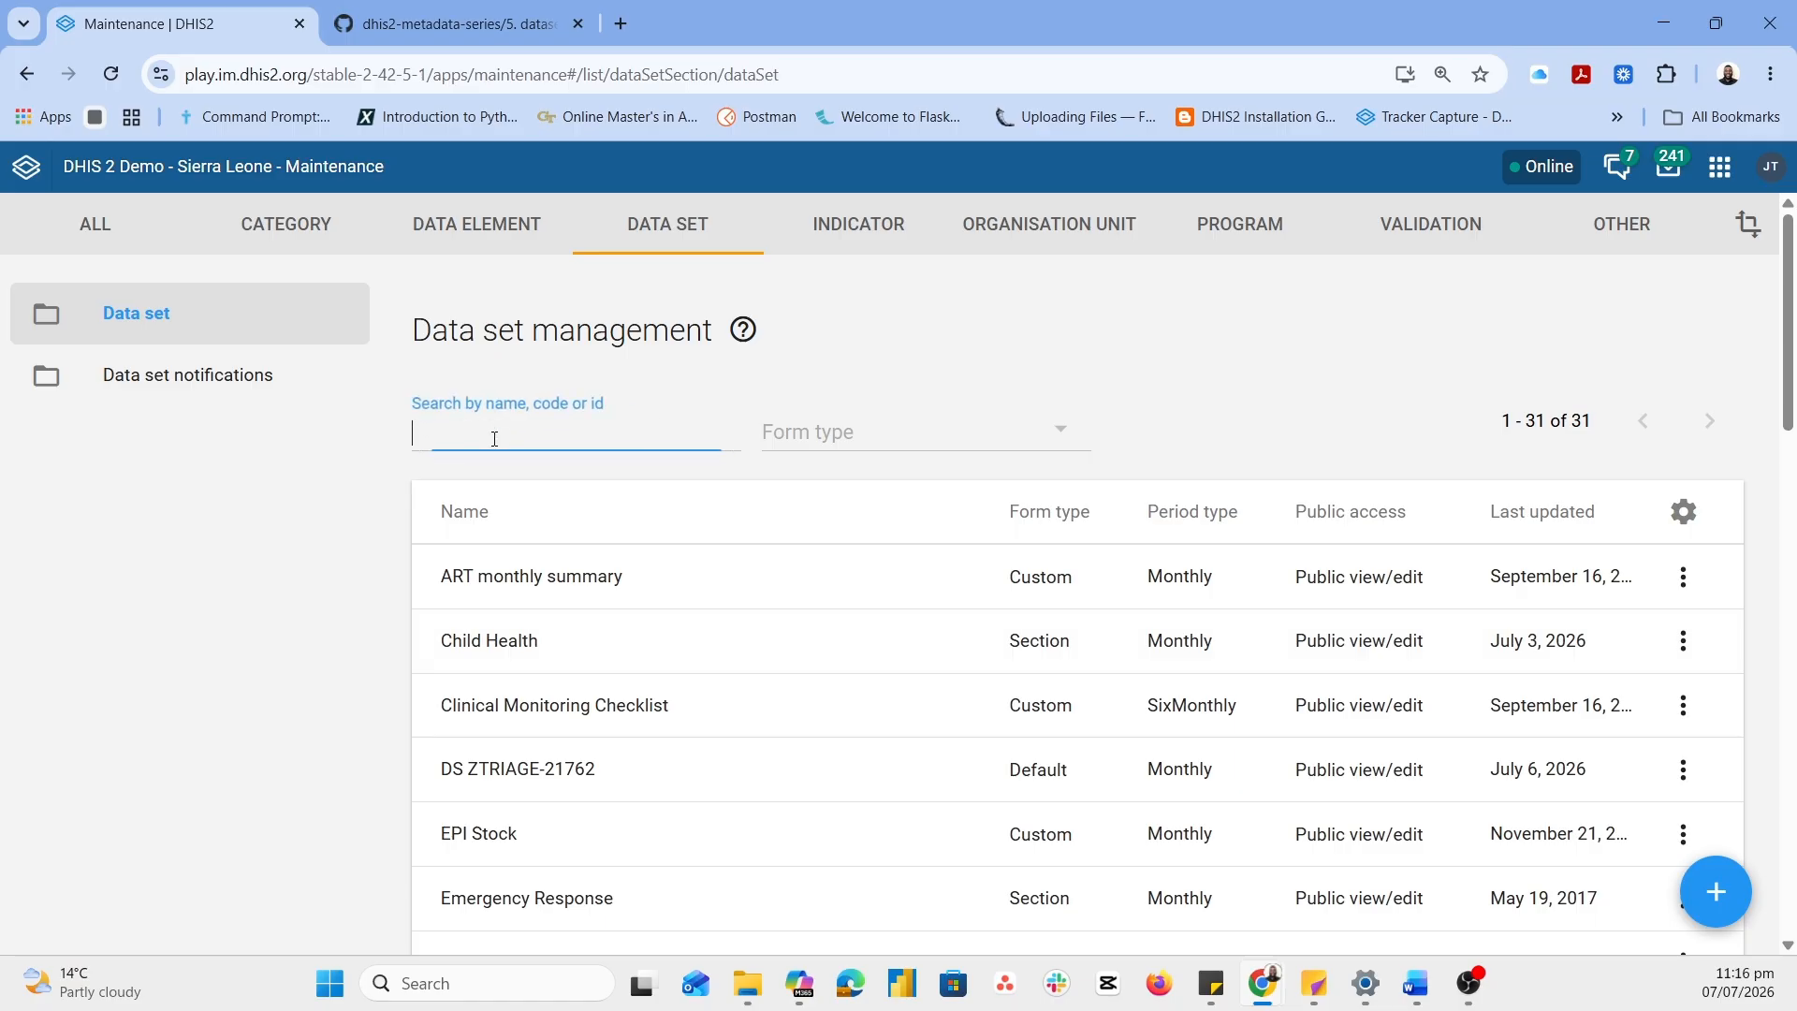
text(physica)
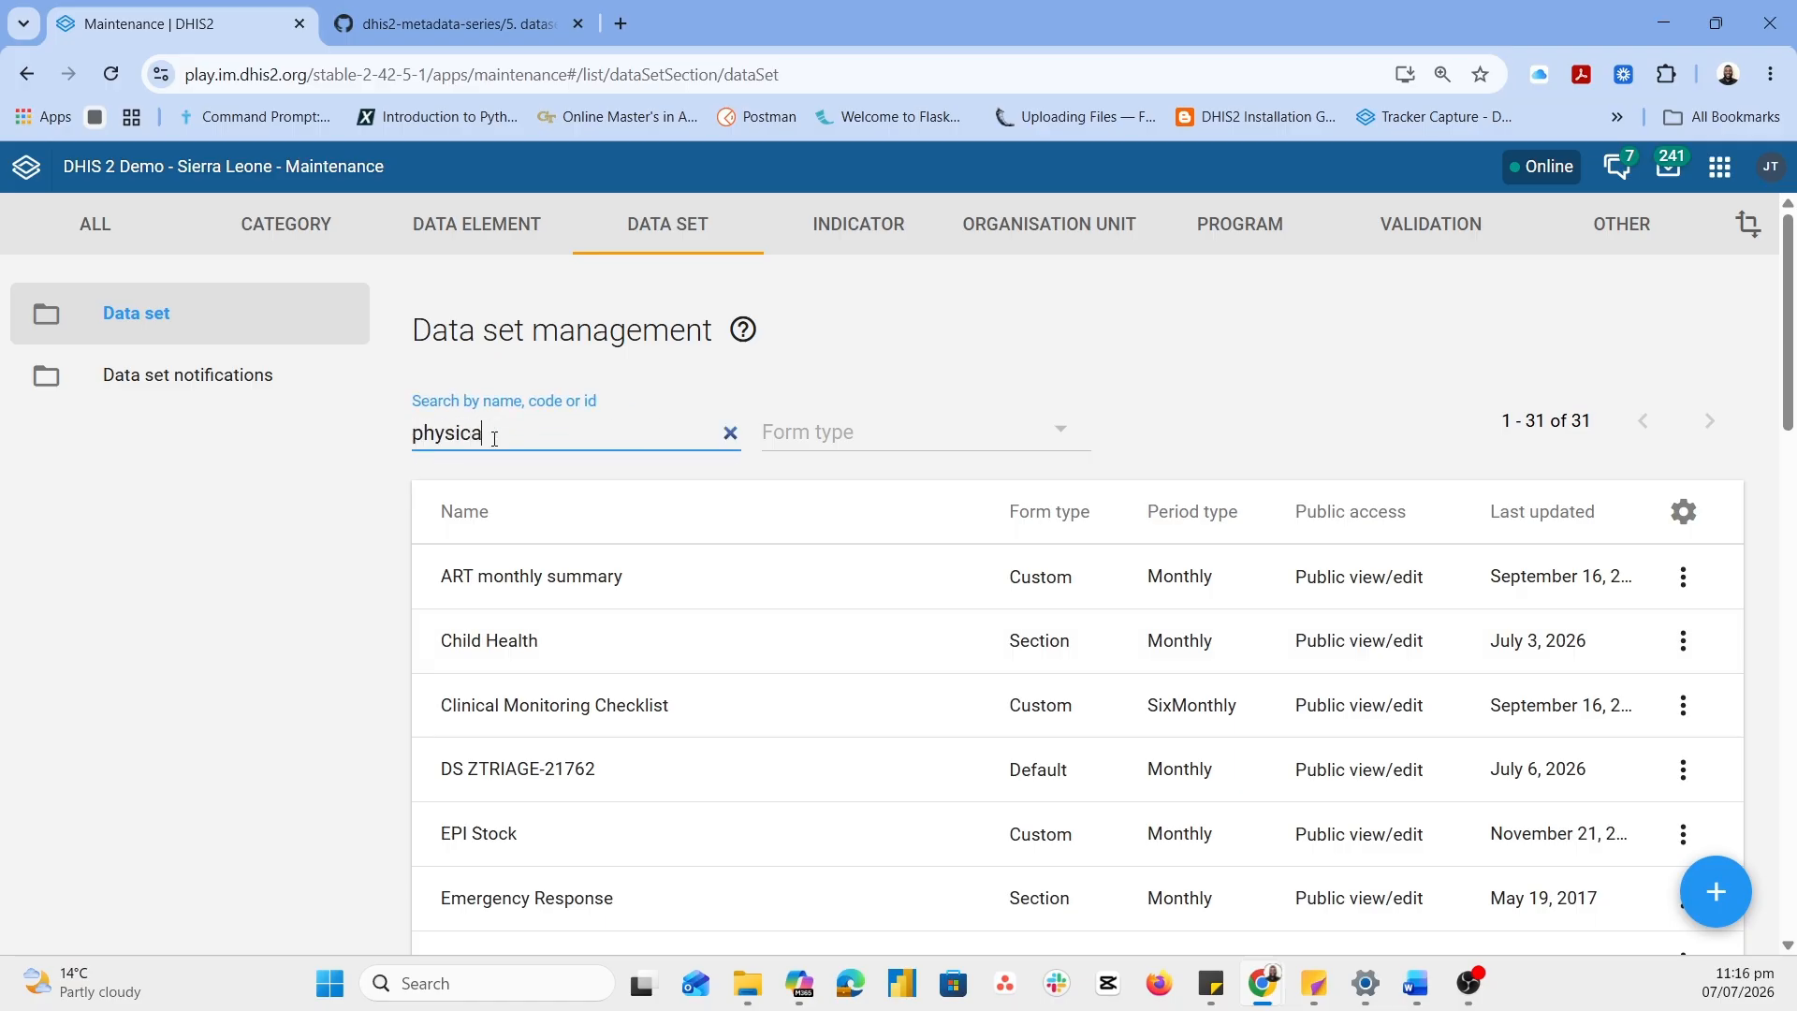
text(l)
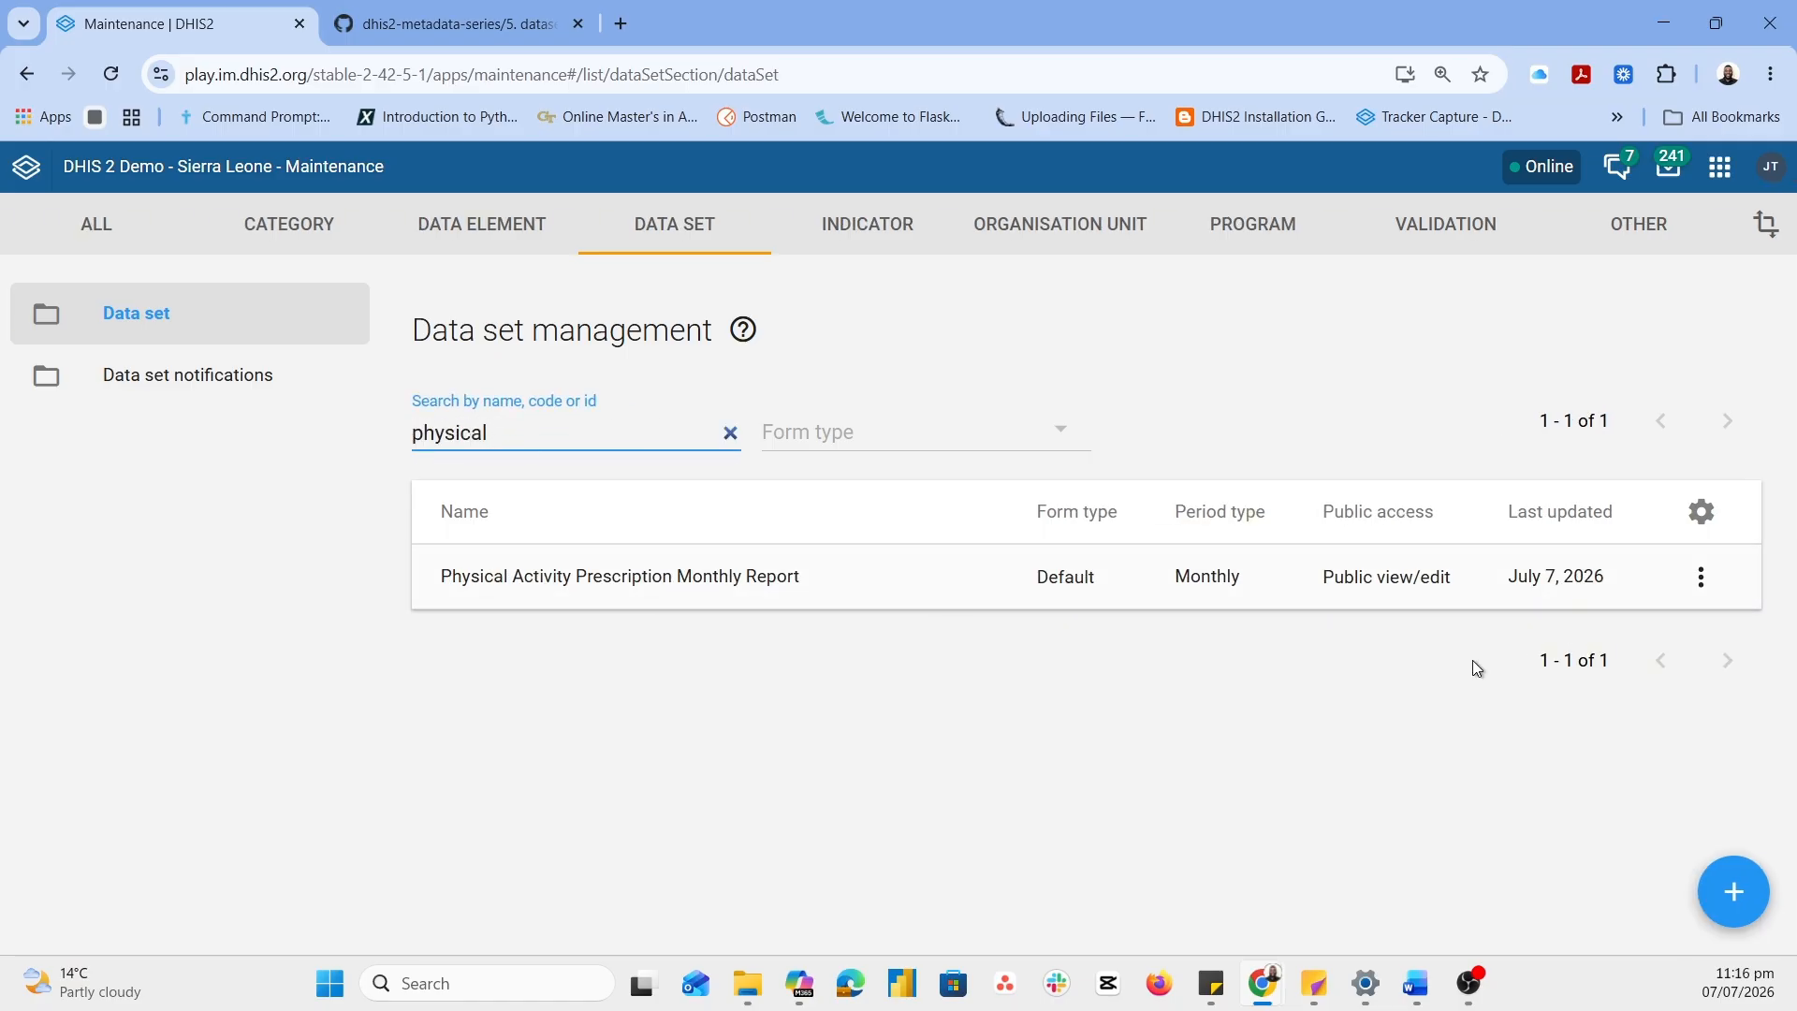
click(626, 586)
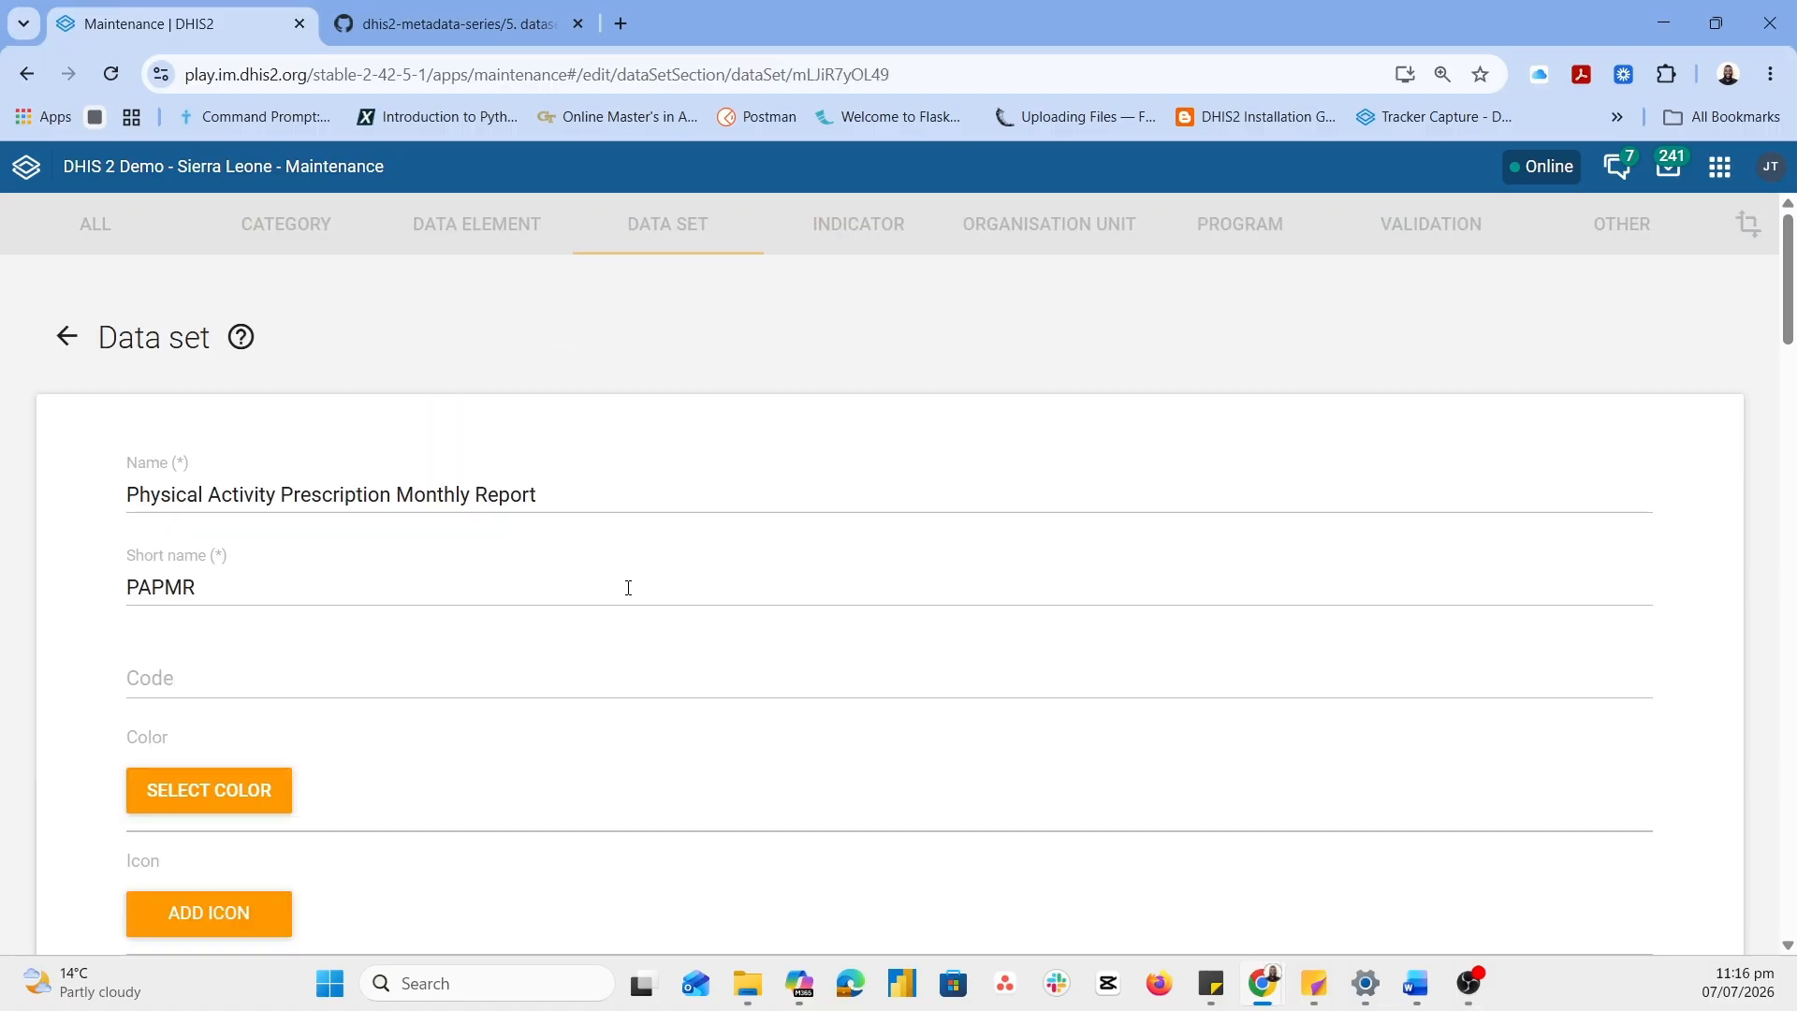
Assign the indicator "Number of patients still on 10,000 steps/day this month" to the data set
scroll(766, 614, down, 20)
scroll(766, 622, down, 5)
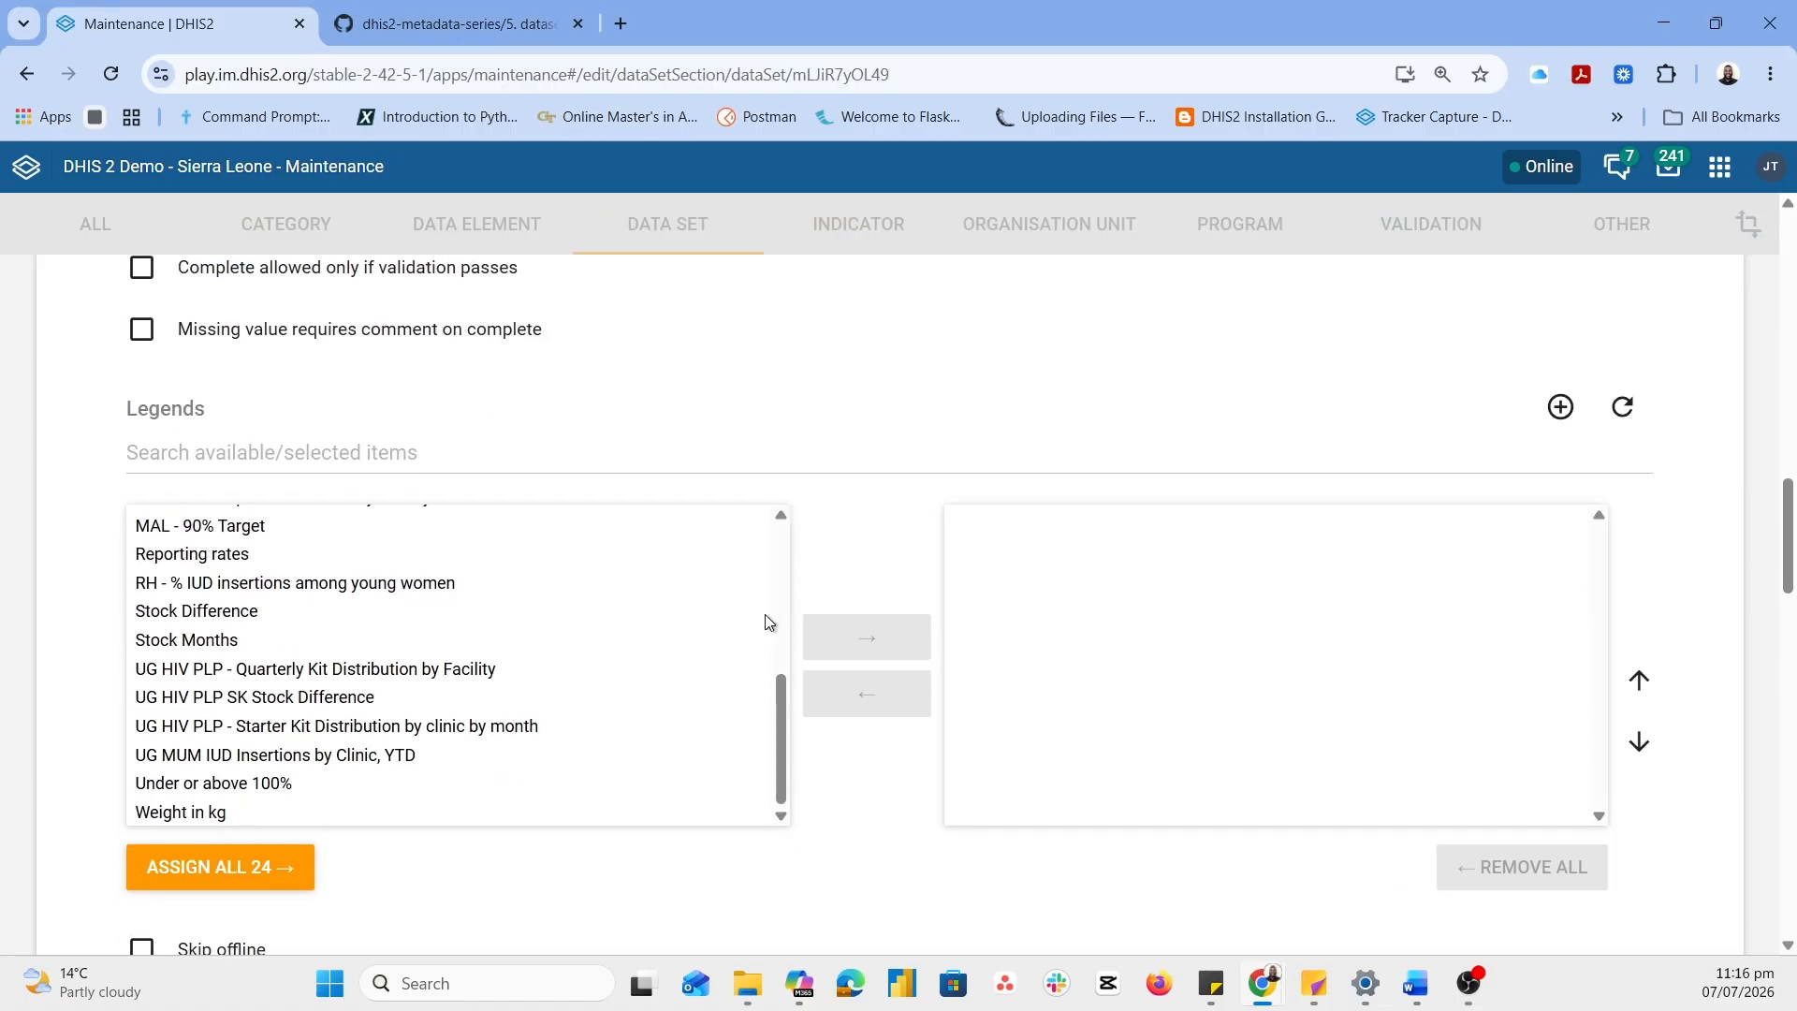
scroll(850, 670, down, 2)
scroll(767, 670, up, 10)
scroll(694, 670, down, 2)
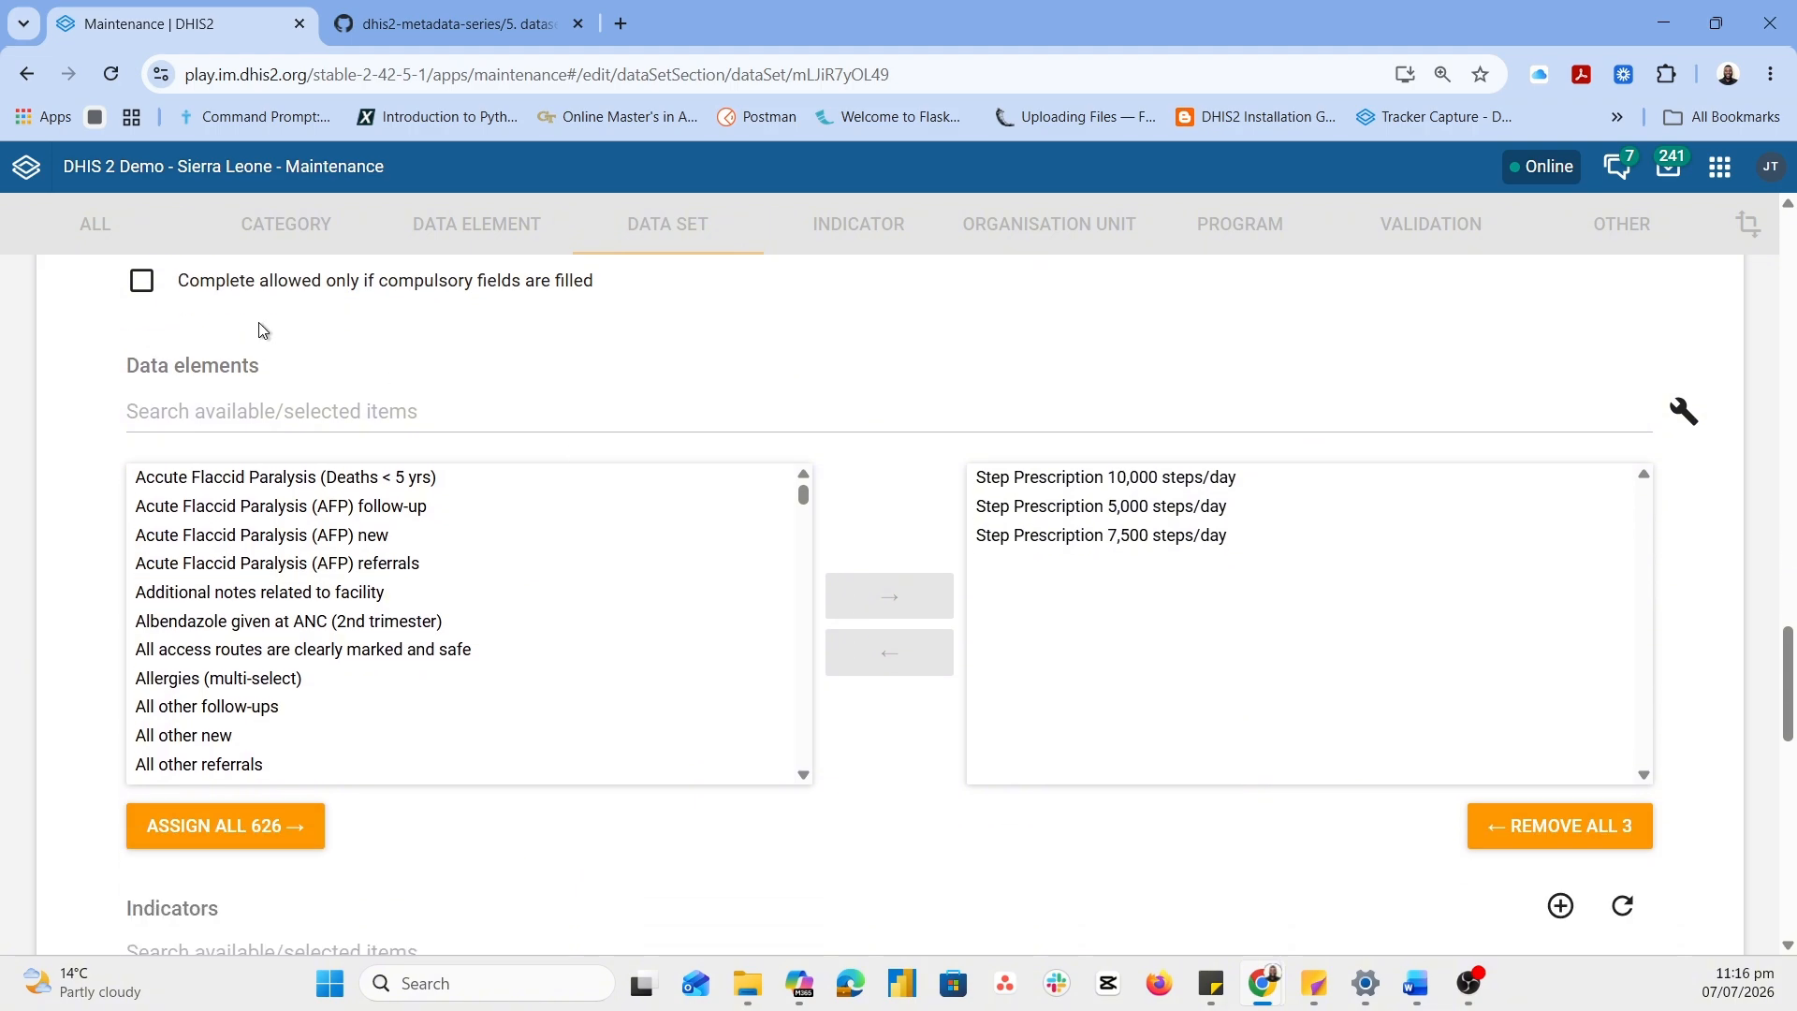
scroll(889, 693, down, 5)
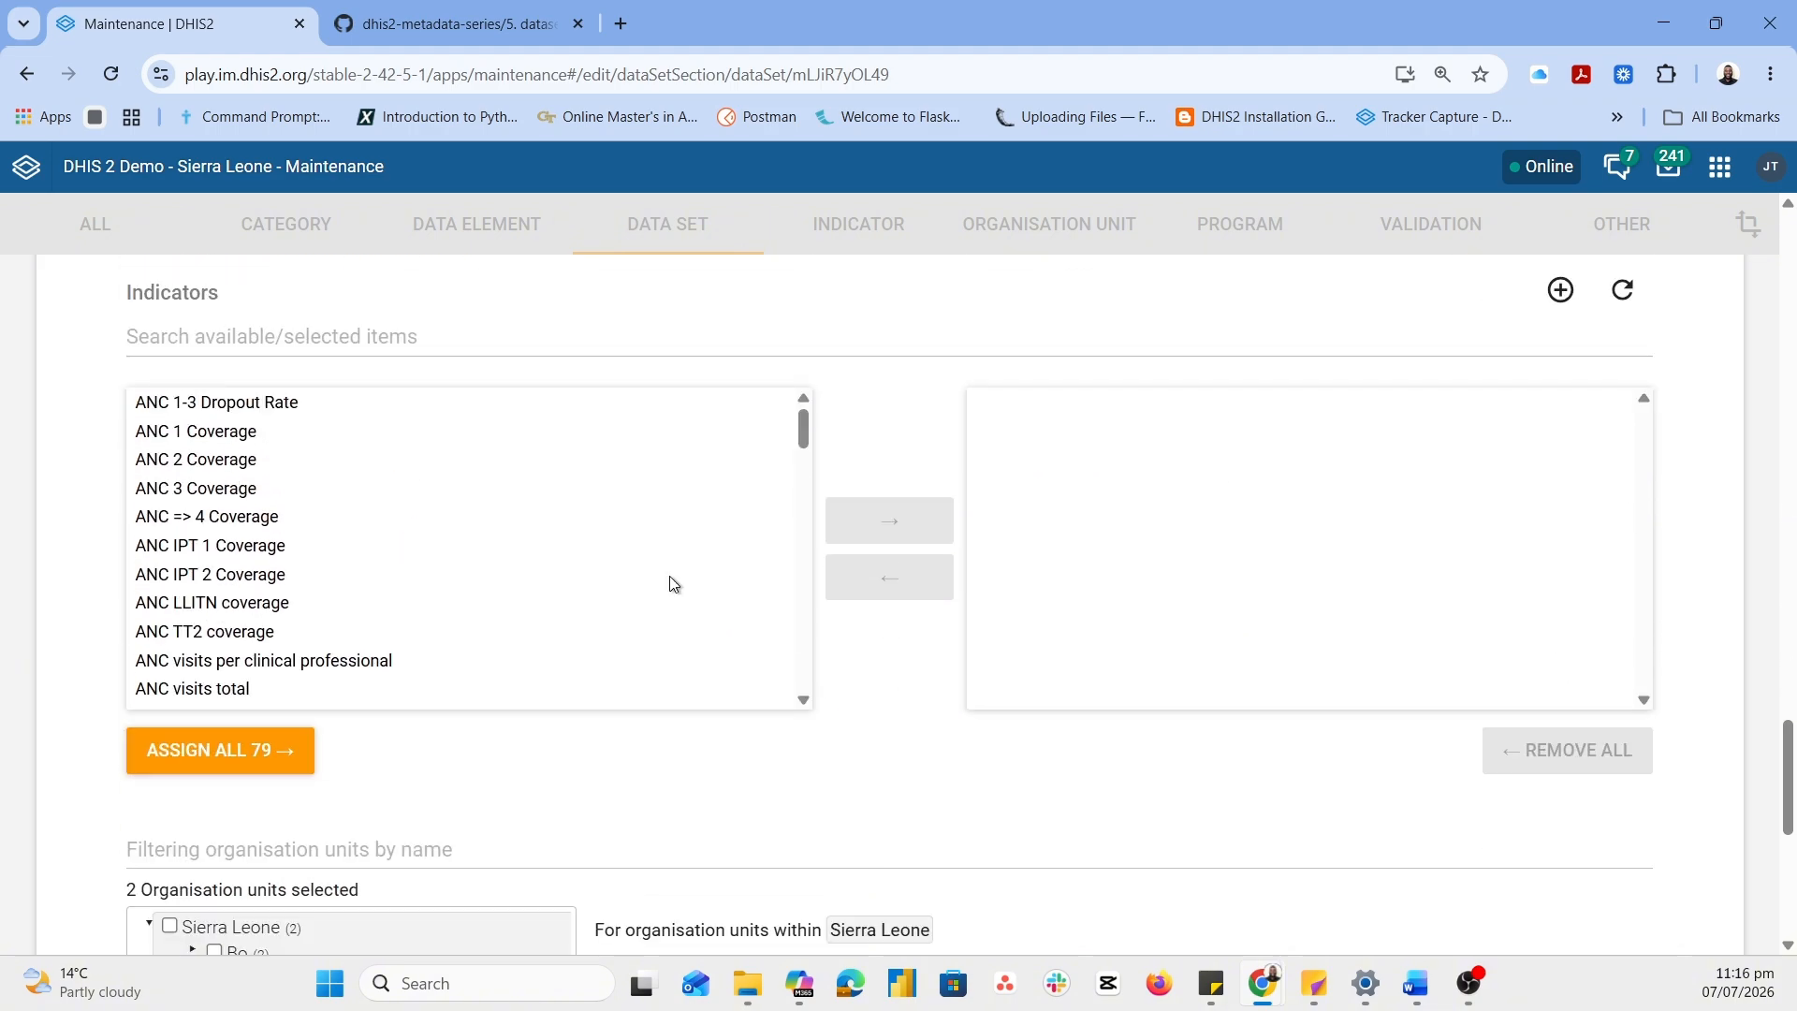
click(233, 328)
text(Number of patients still on 10,000 steps/day this month)
double_click(295, 418)
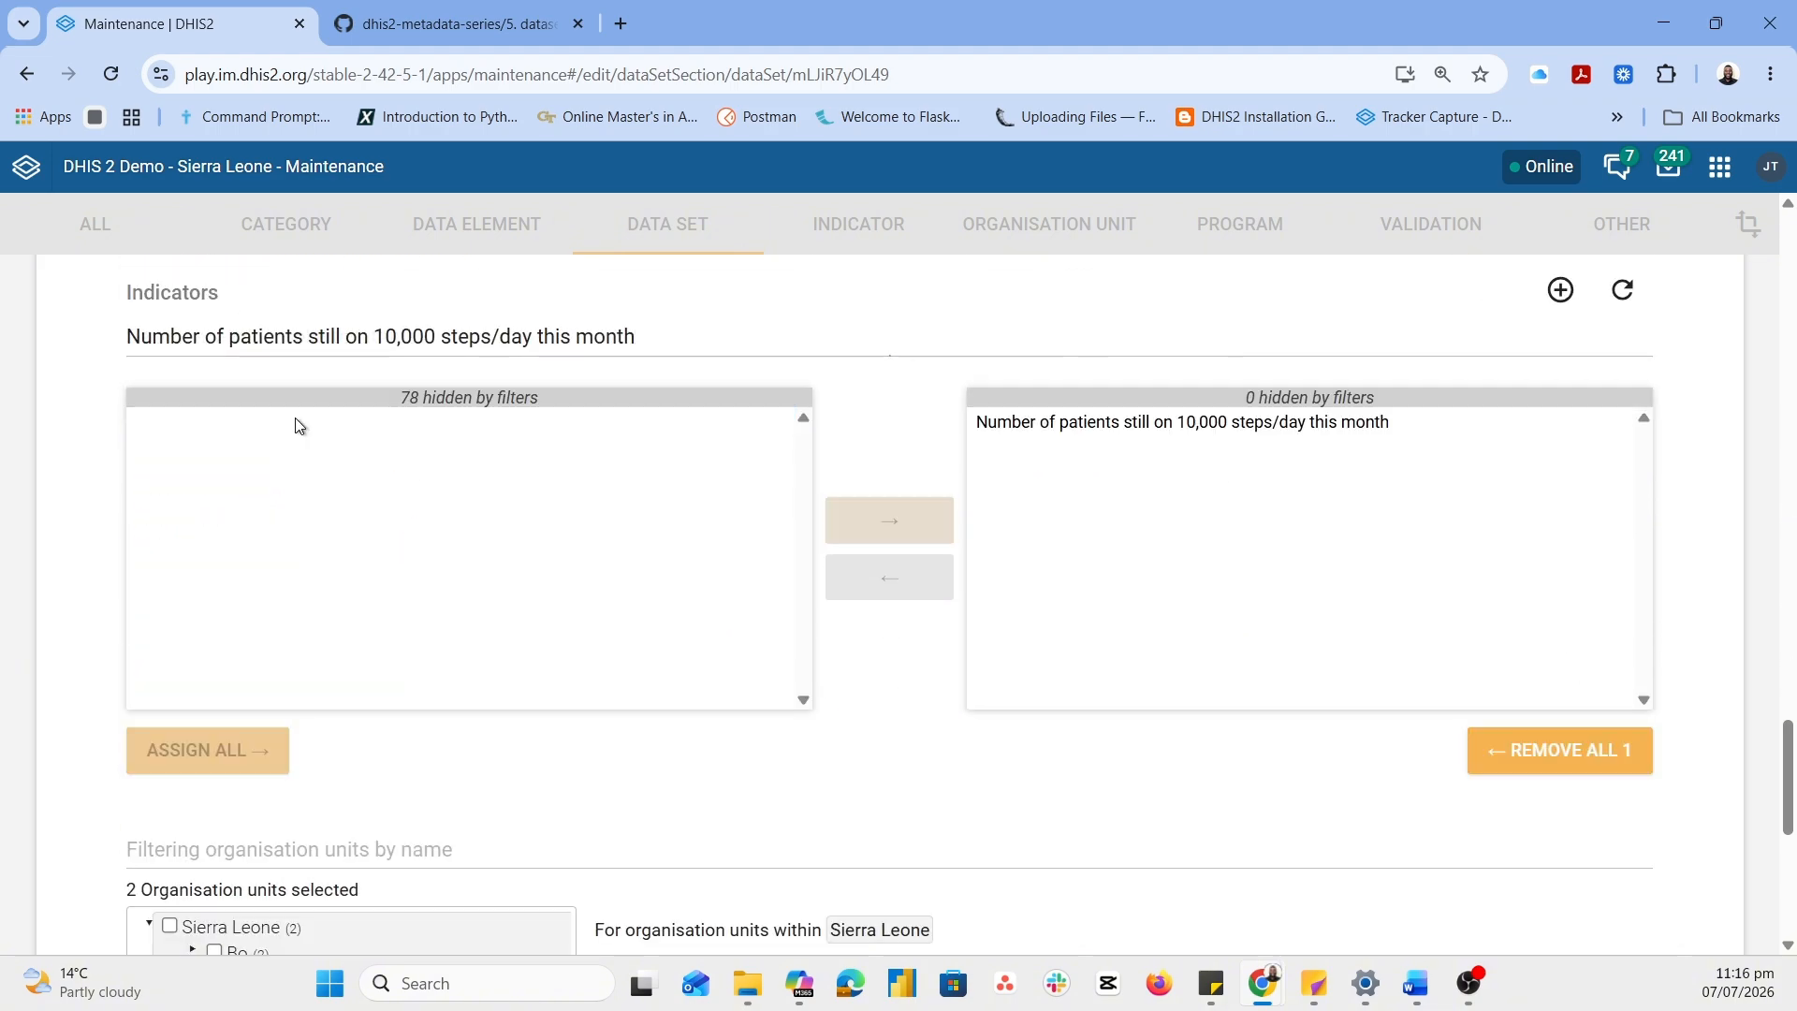
Assign the Total NCD Patients Registered indicator to the data set as well, and save the data set
triple_click(391, 333)
text(tota)
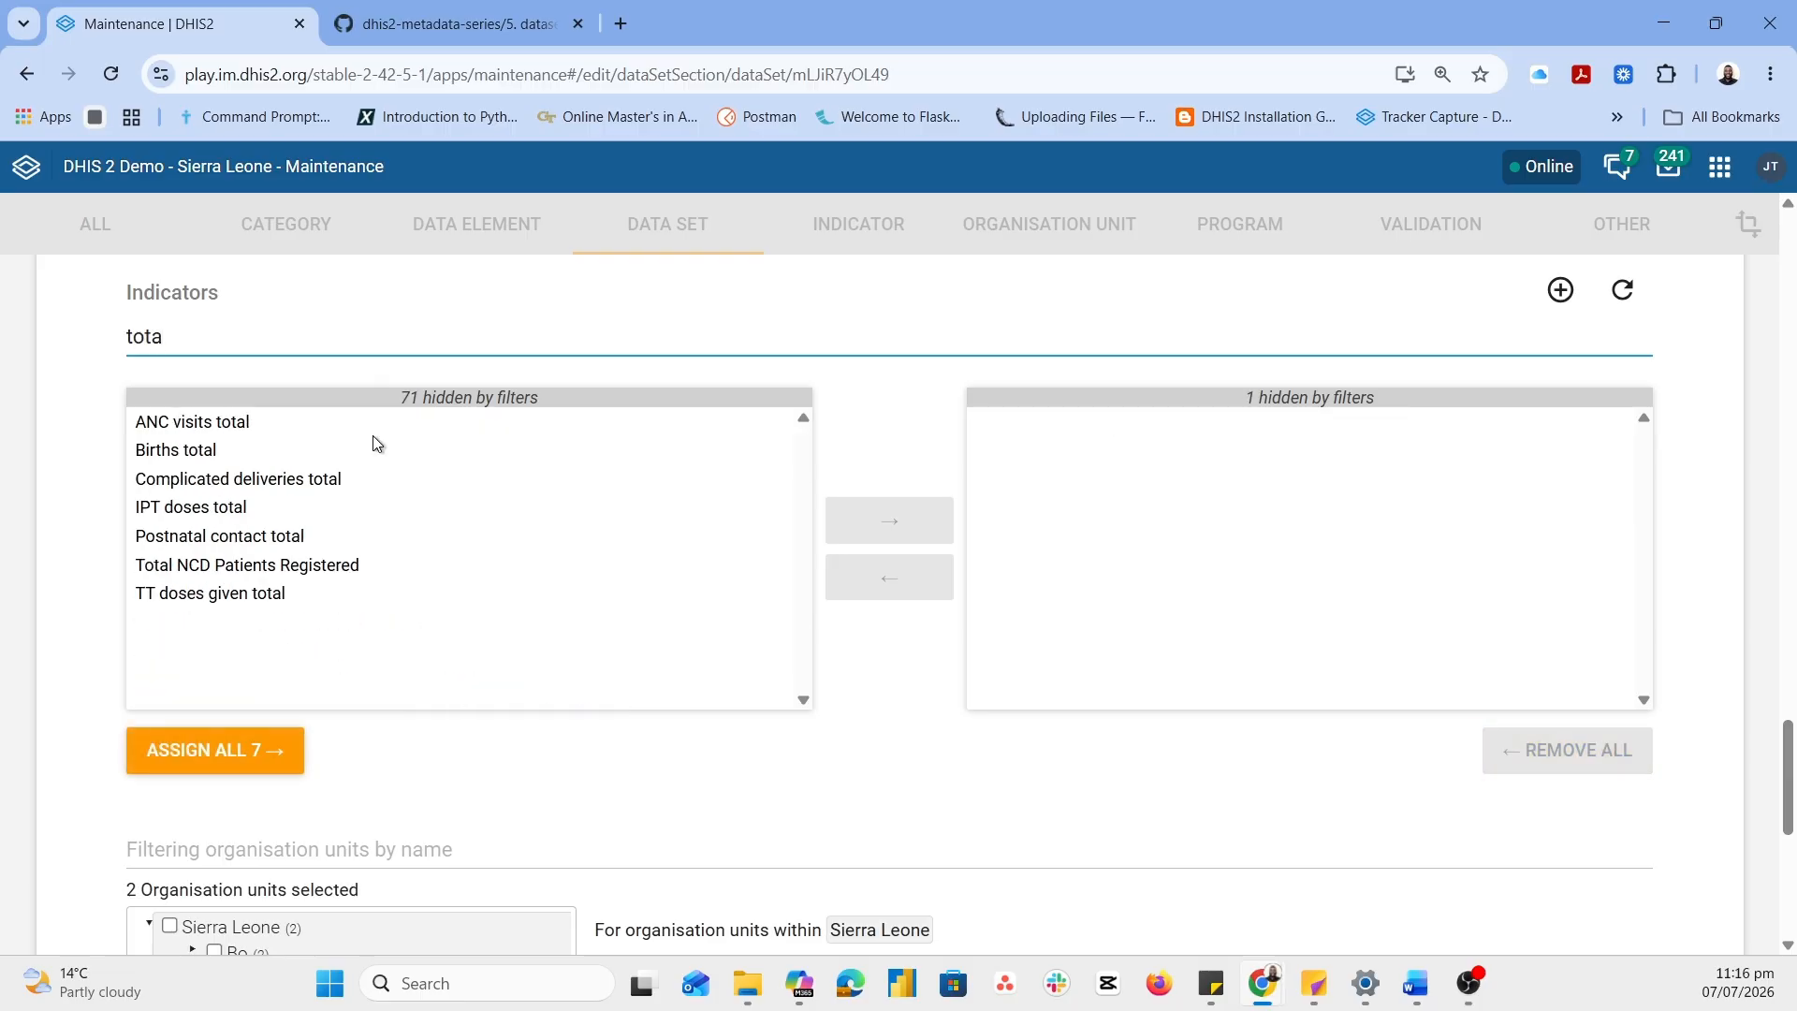
double_click(288, 565)
double_click(356, 334)
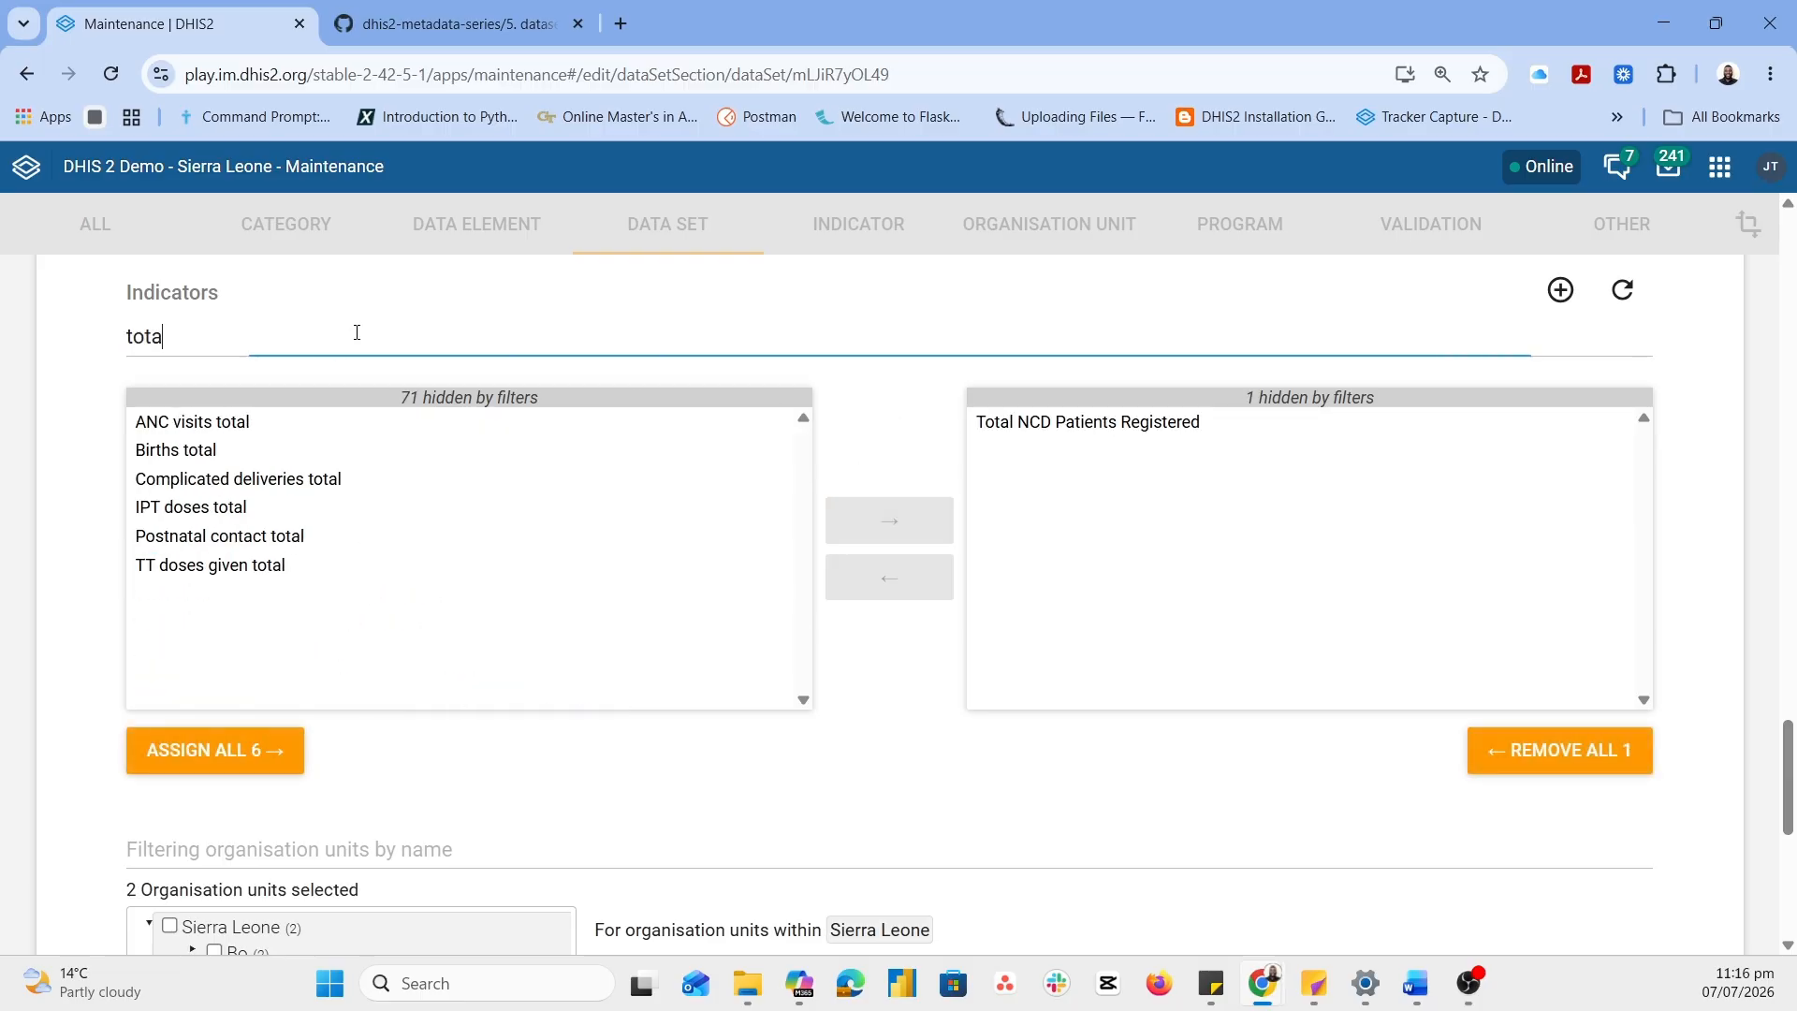
key(BackSpace)
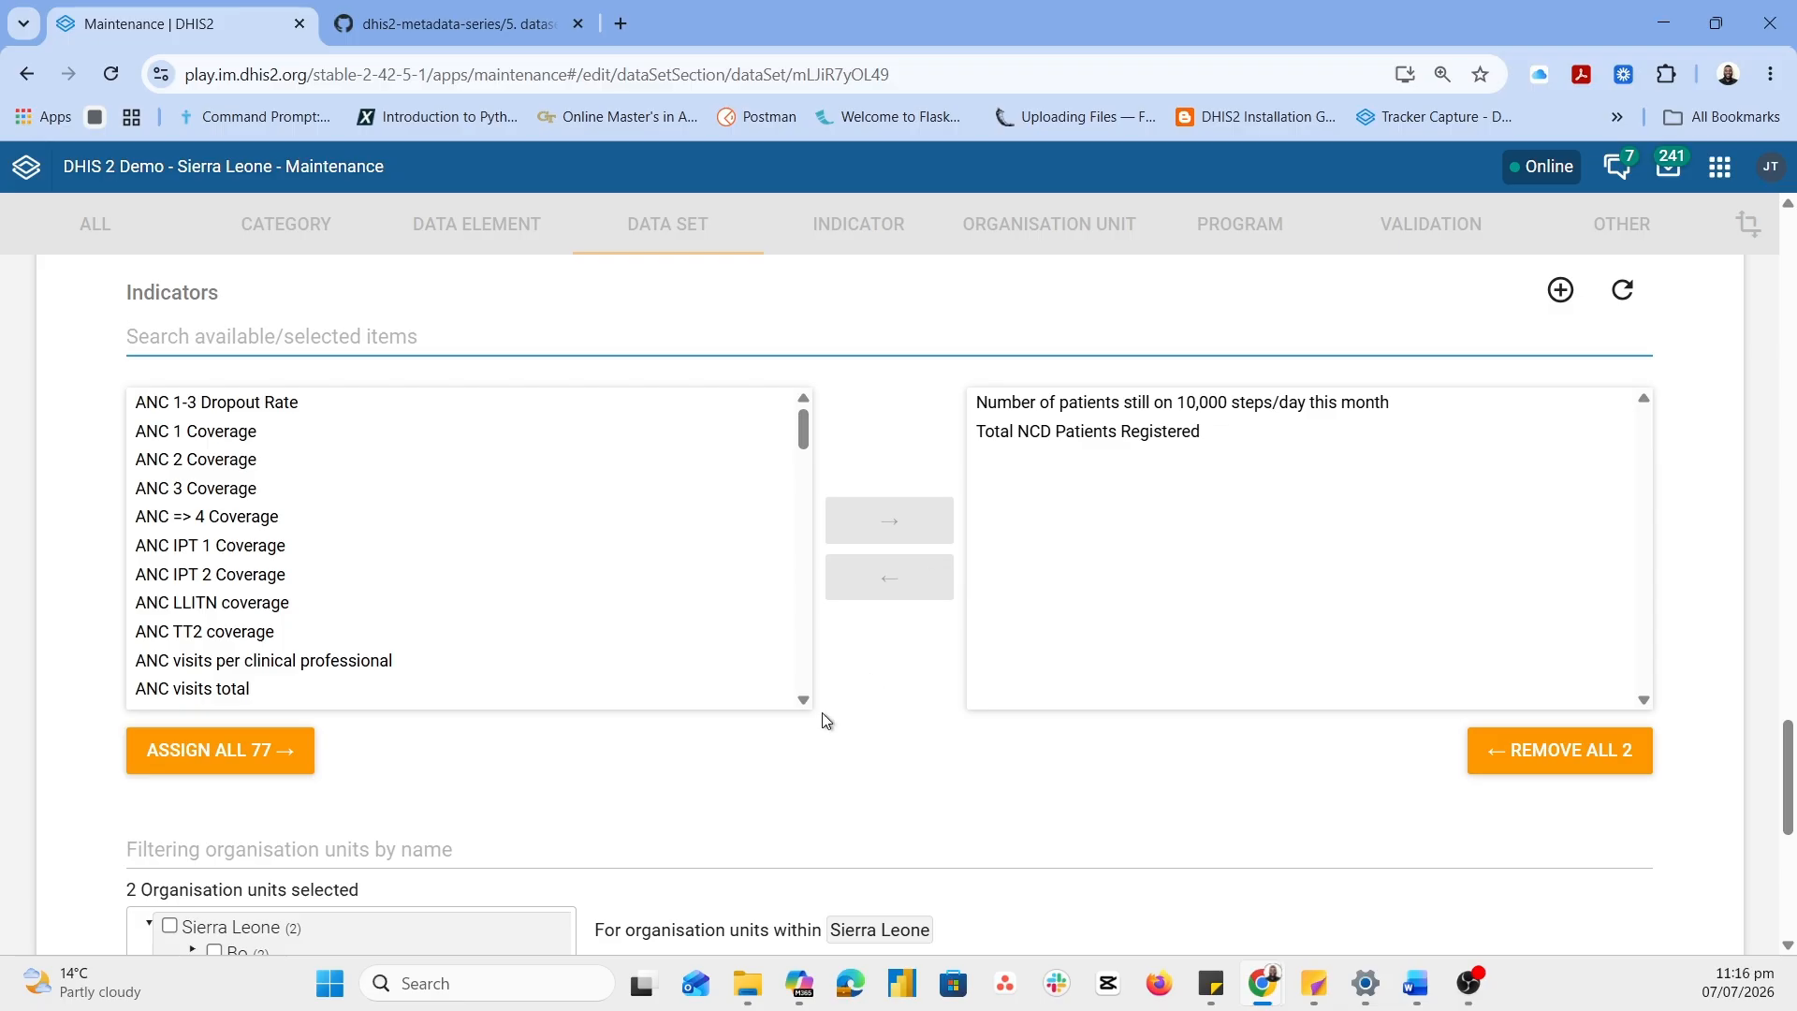
scroll(824, 719, down, 10)
click(249, 748)
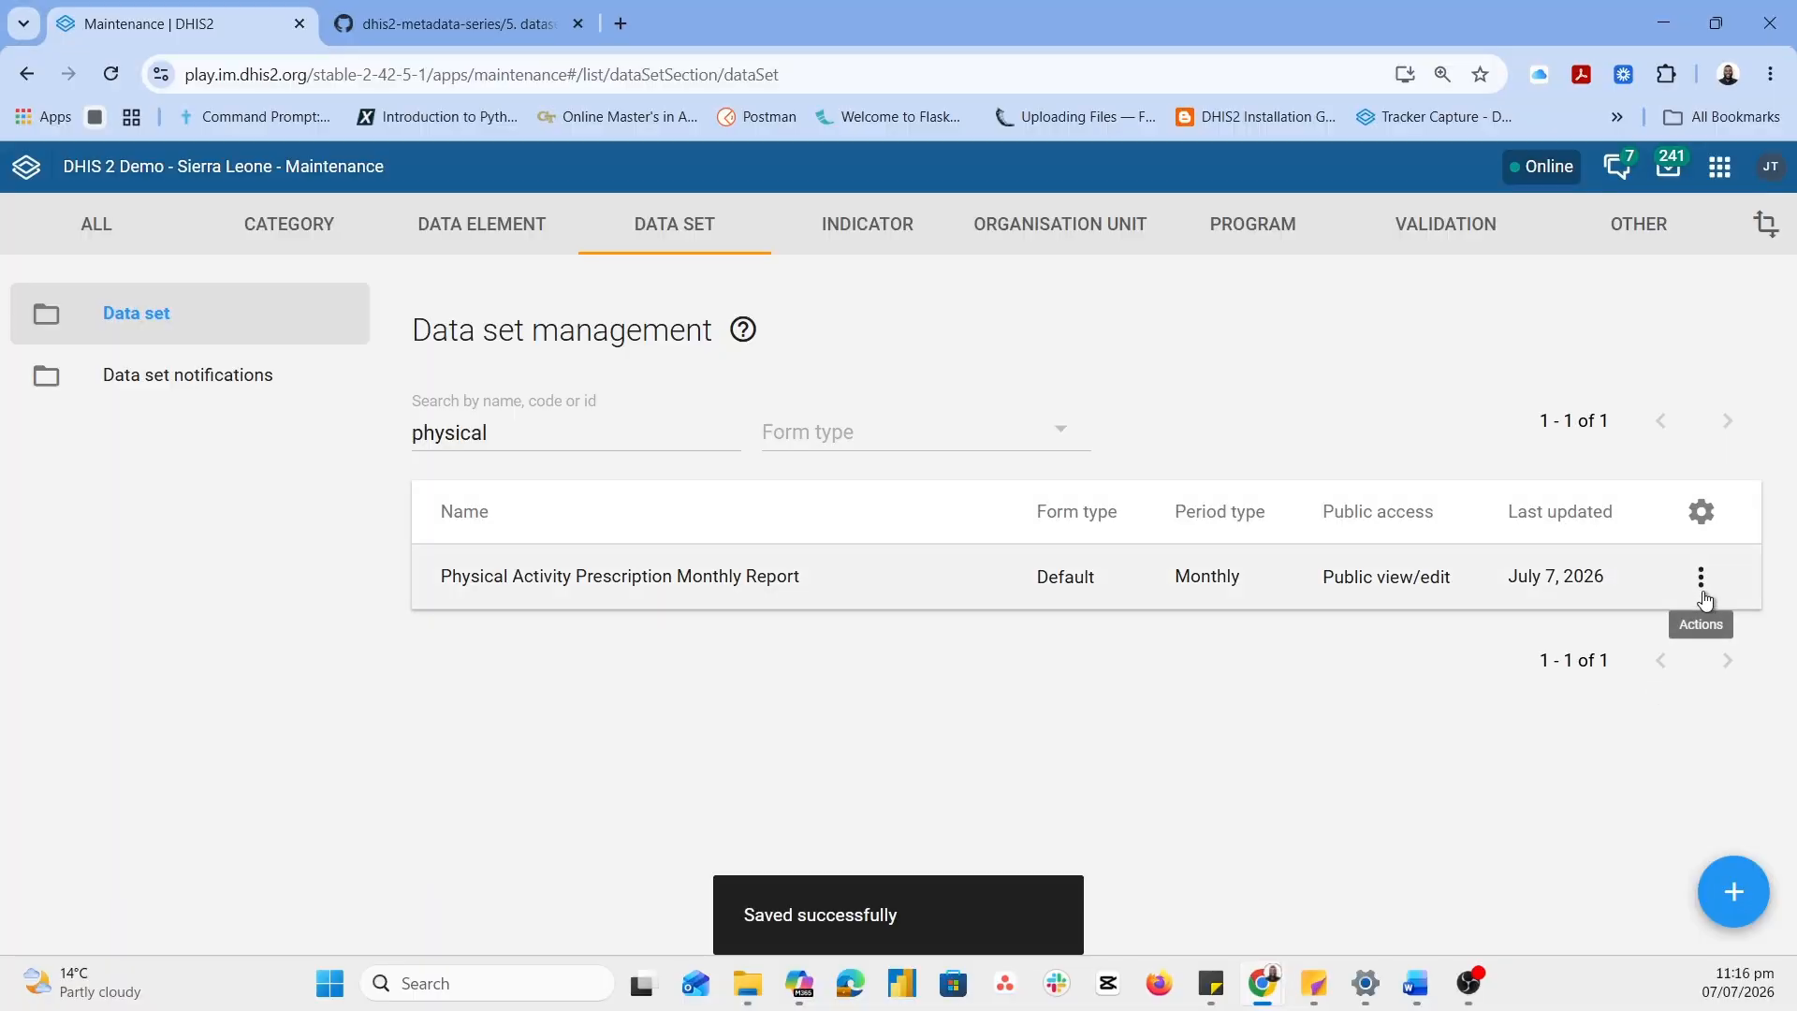
Open section management for the Physical Activity Prescription Monthly Report data set
click(1701, 581)
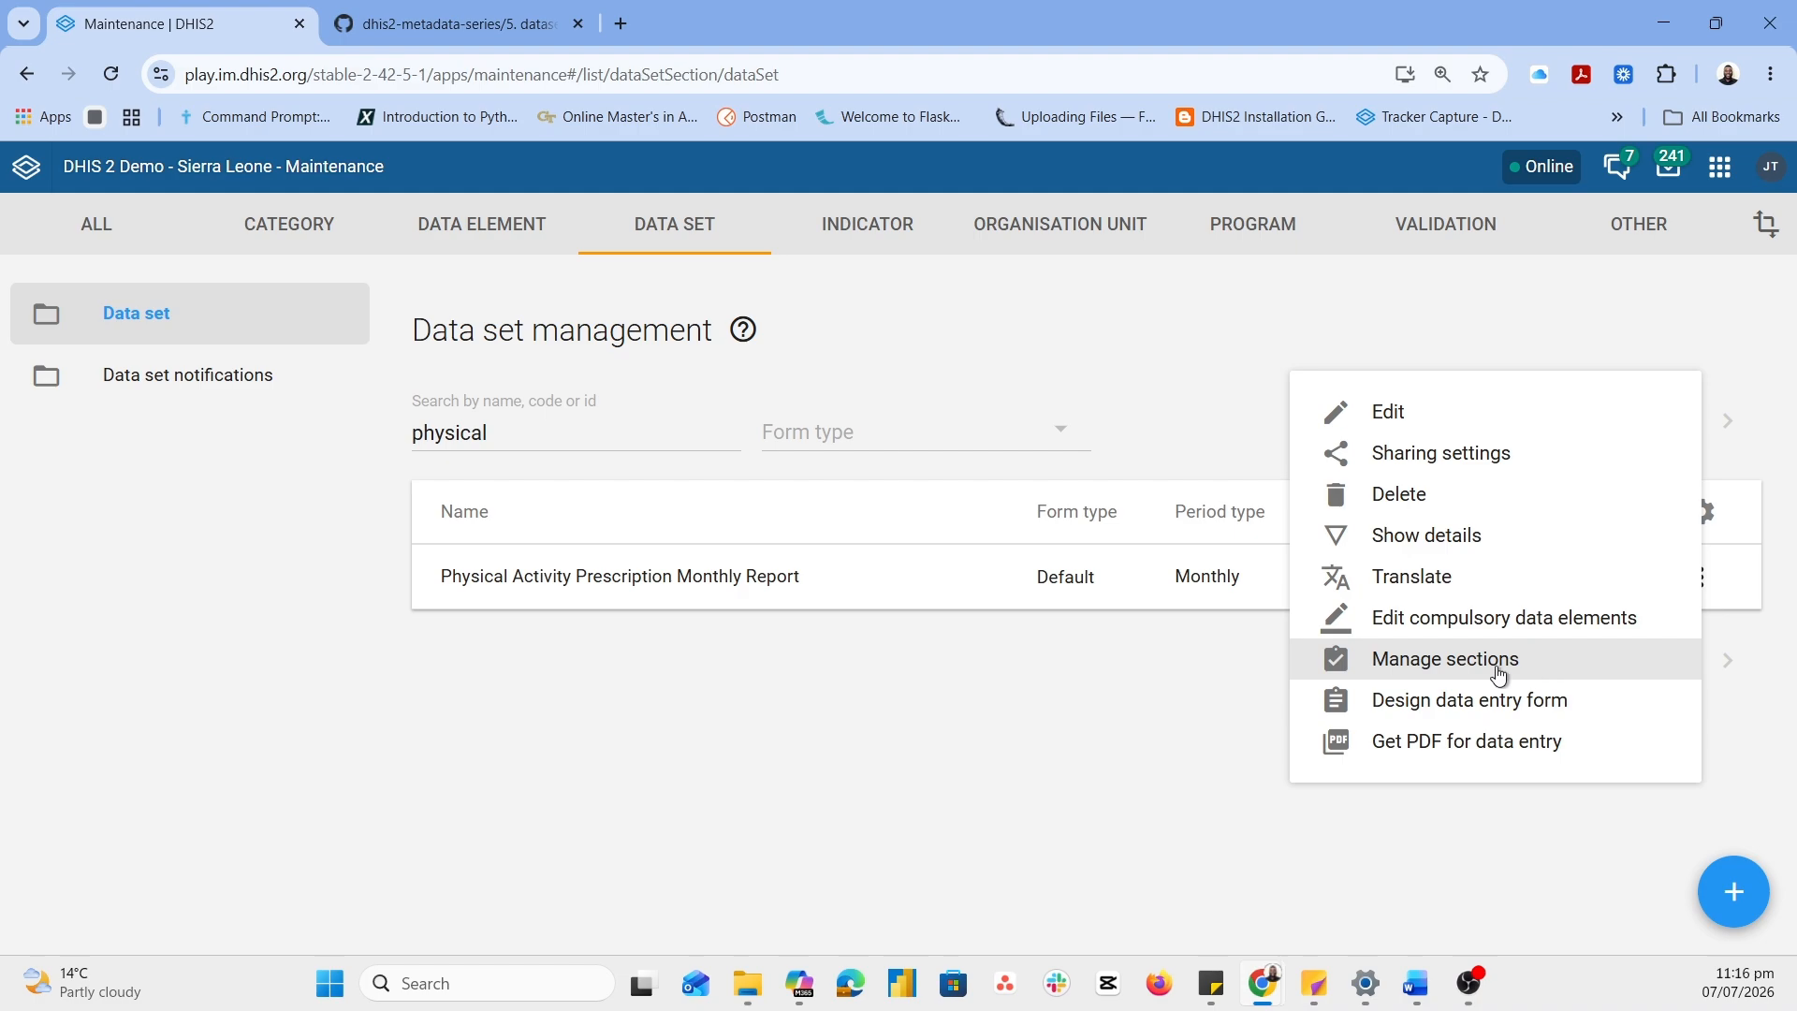
click(1126, 734)
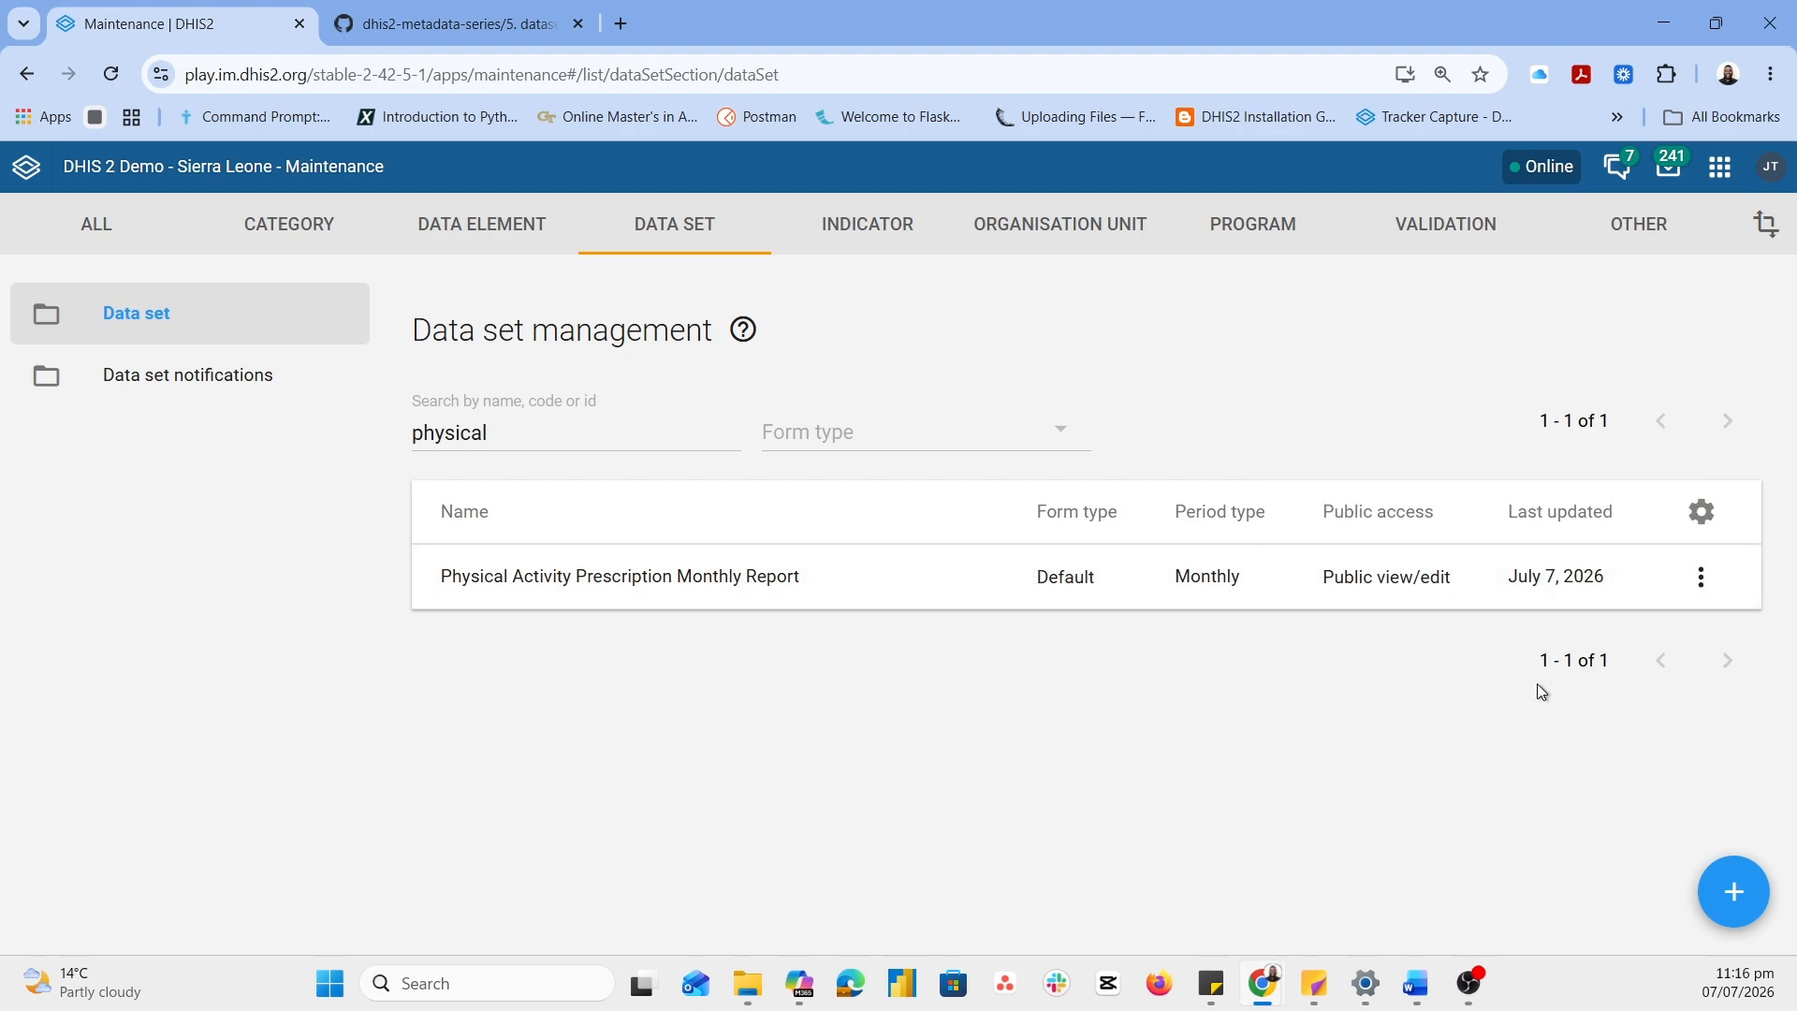
click(1699, 578)
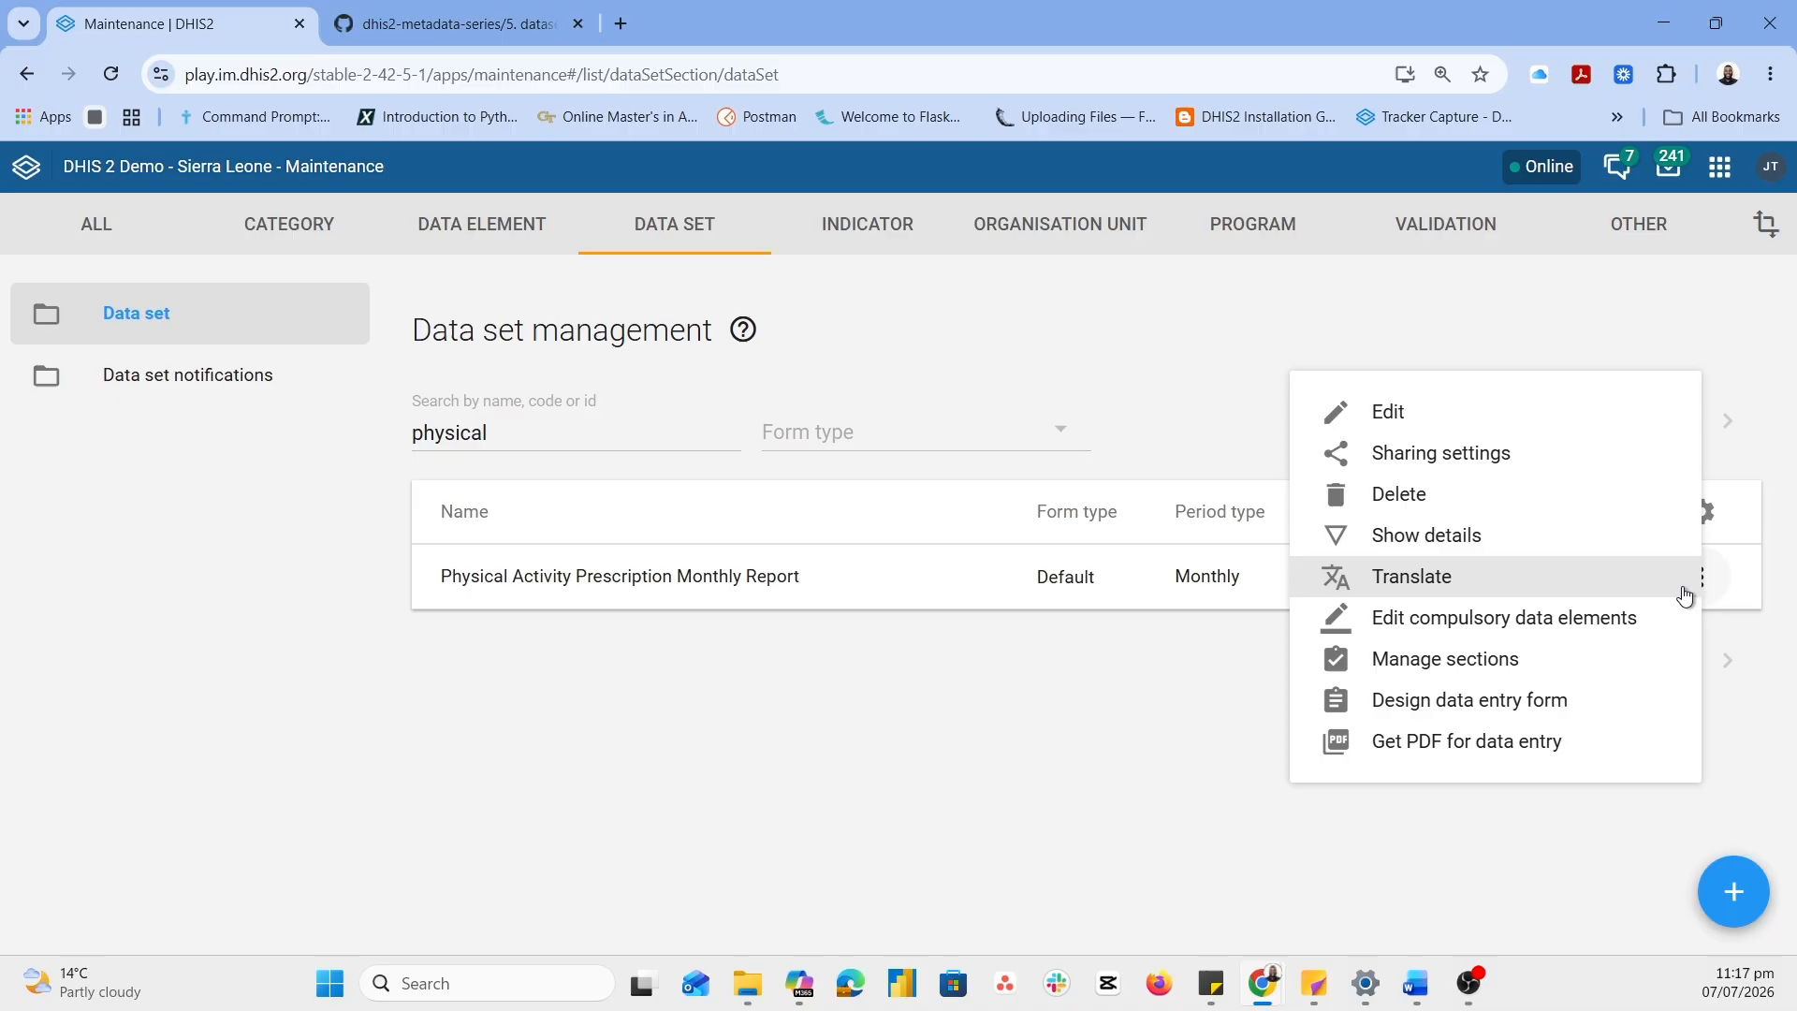
click(1525, 674)
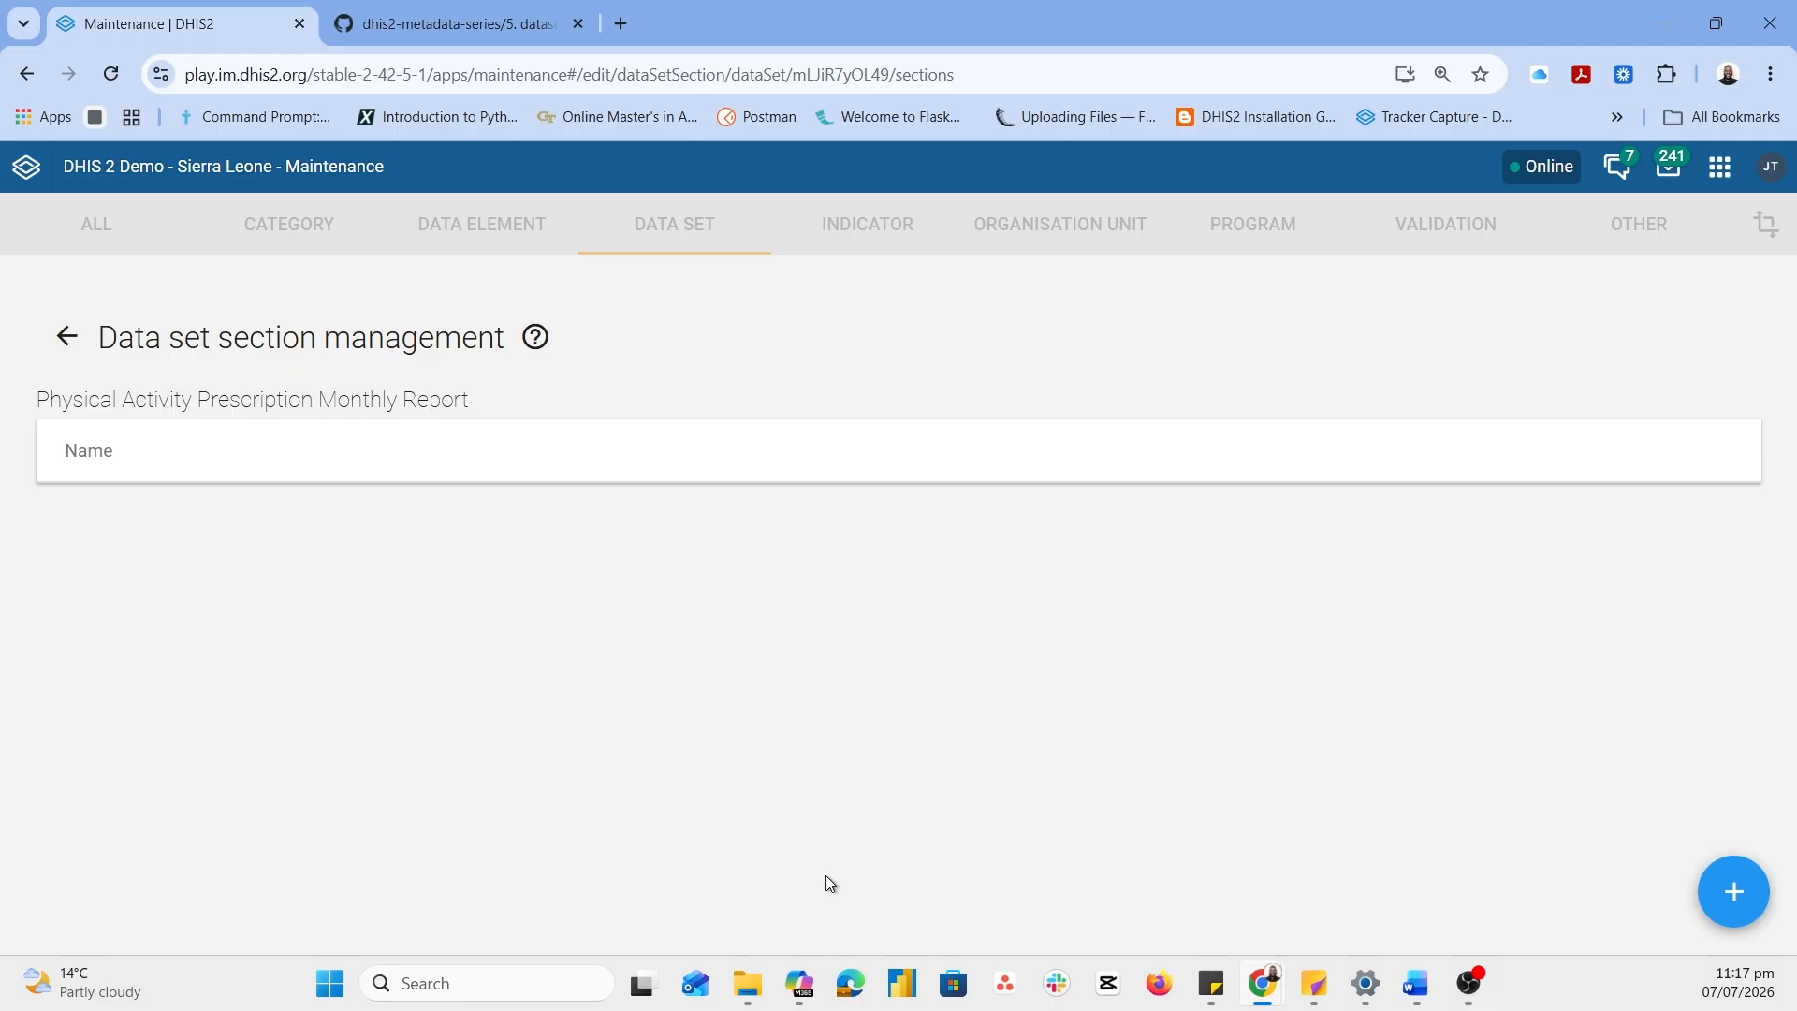
Check the section headings in the Physical Activity Prescription Monthly Report image on GitHub, and return to DHIS2 Maintenance
click(433, 11)
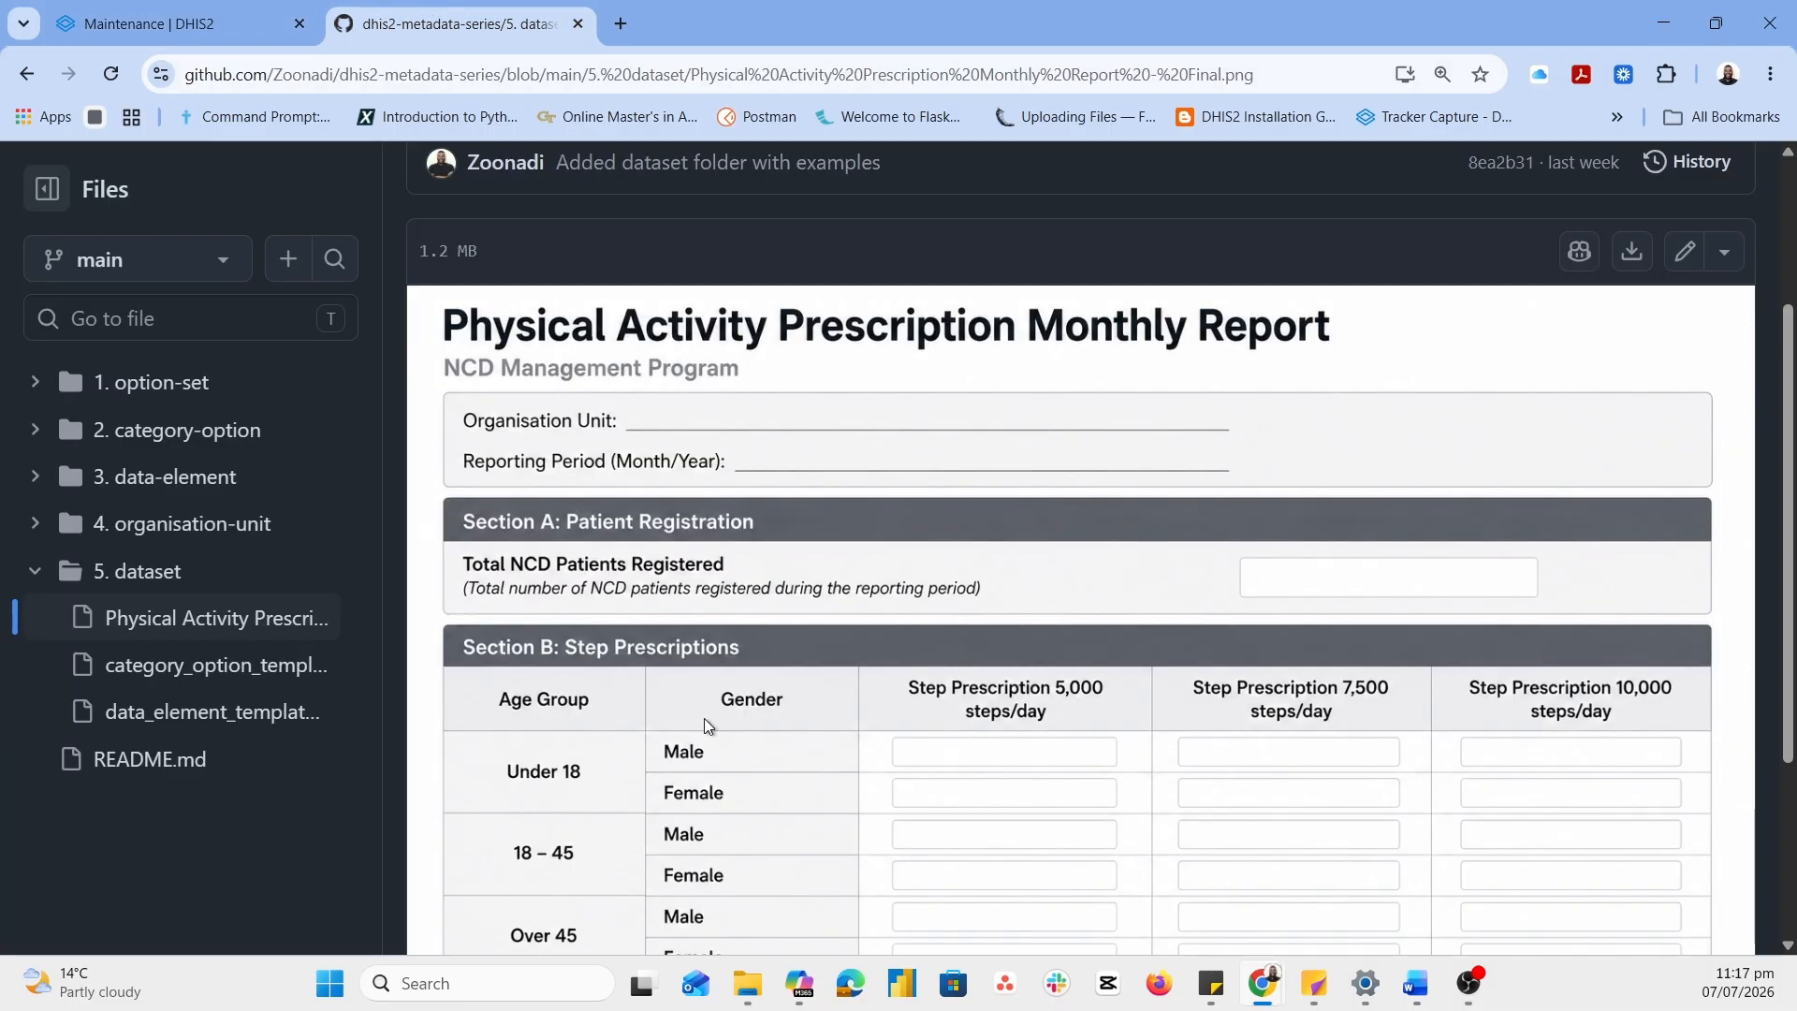
scroll(704, 717, down, 1)
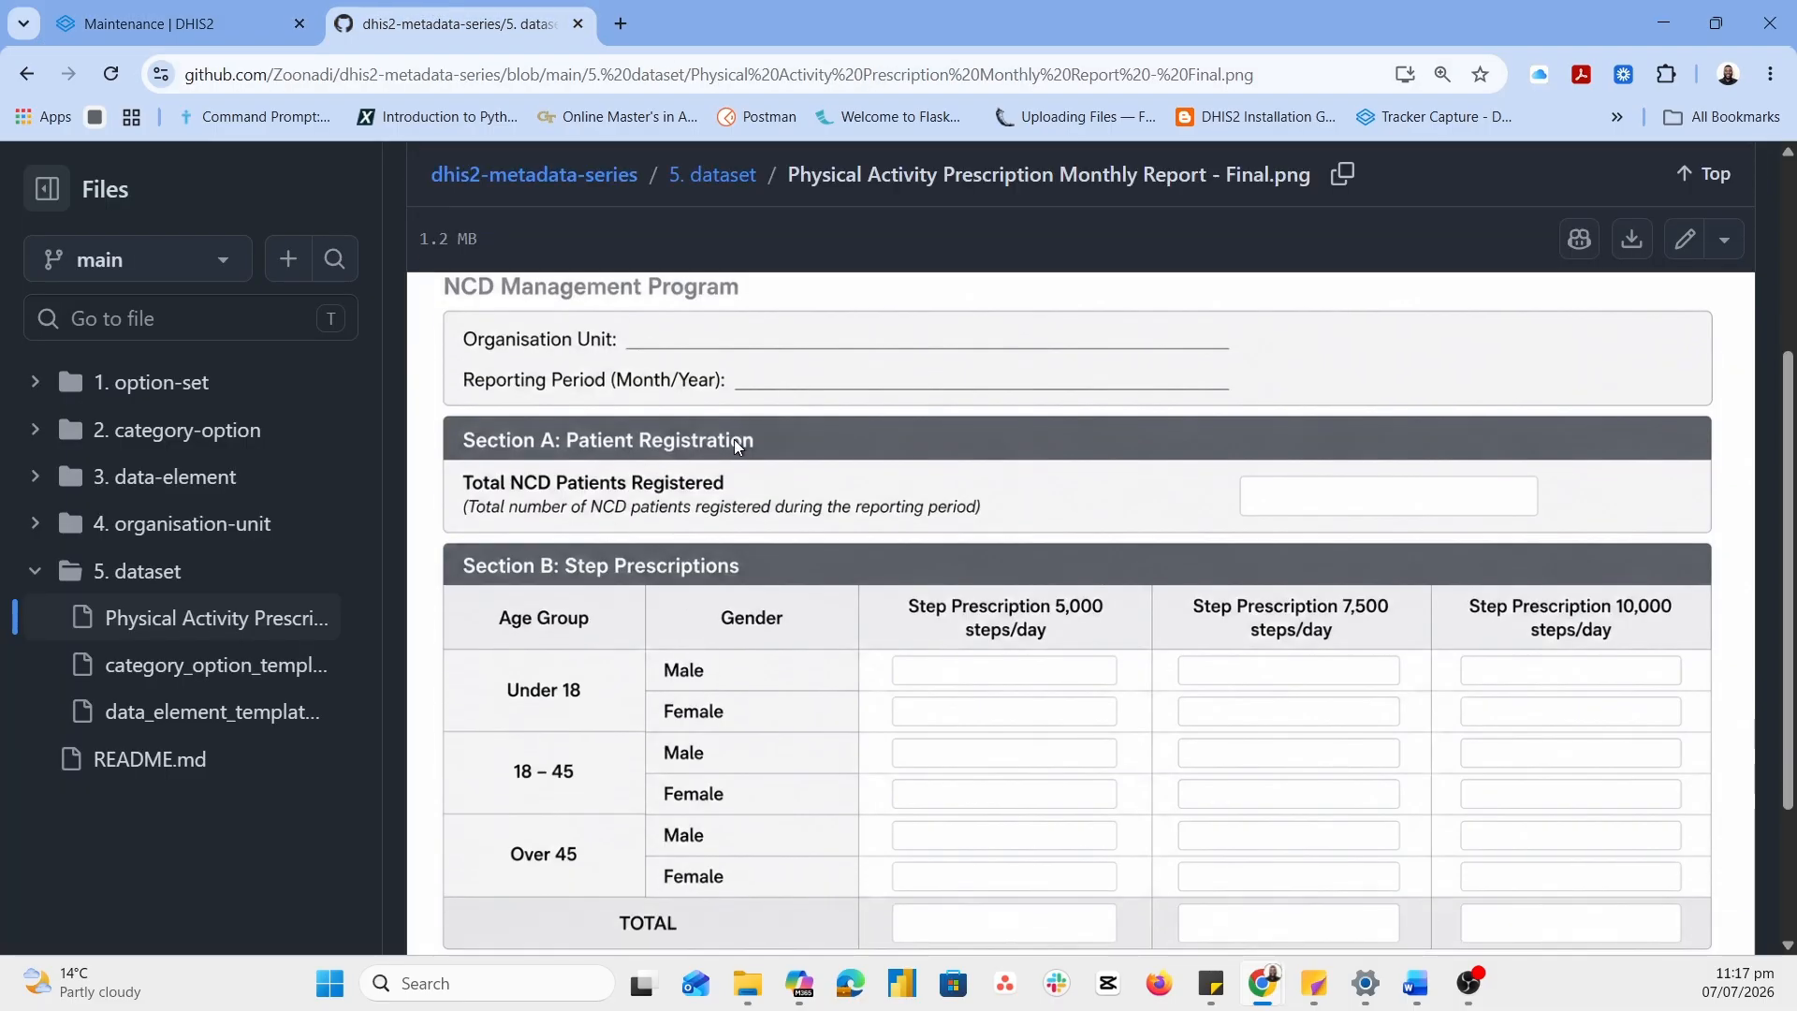
click(107, 23)
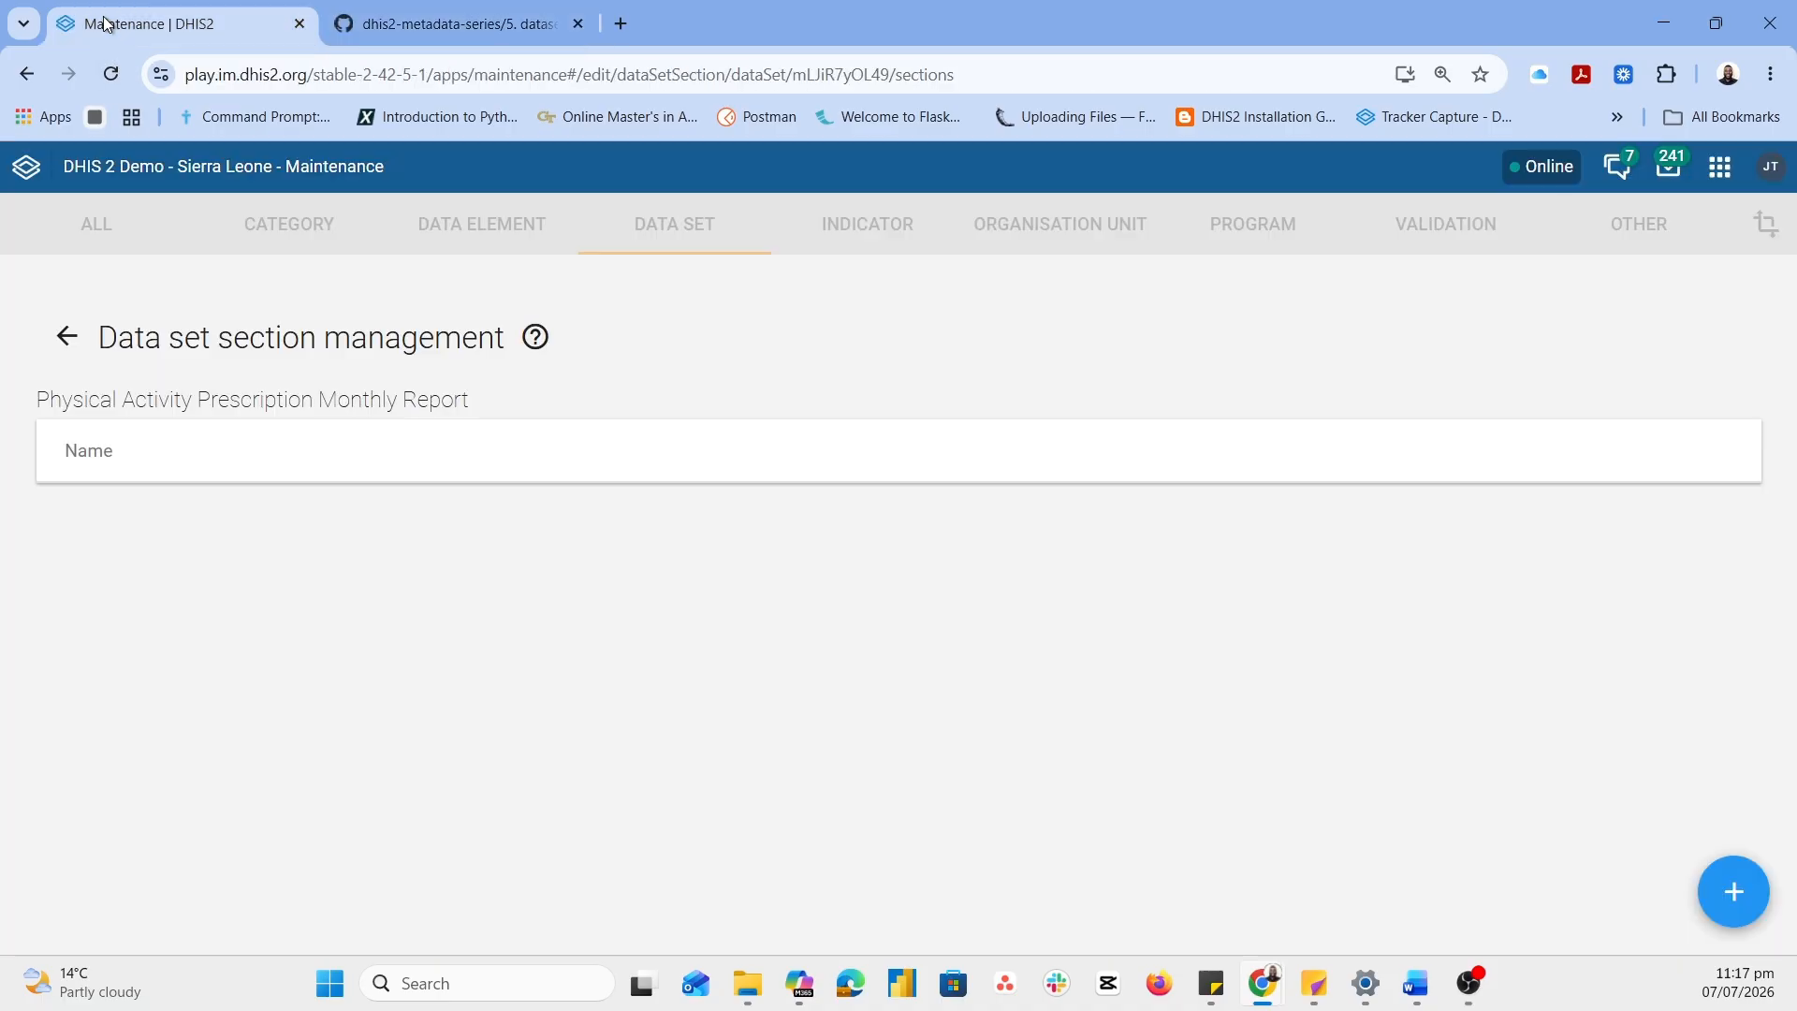
Start a new section for the data set and name it "Section A: Patient Registered"
click(1719, 872)
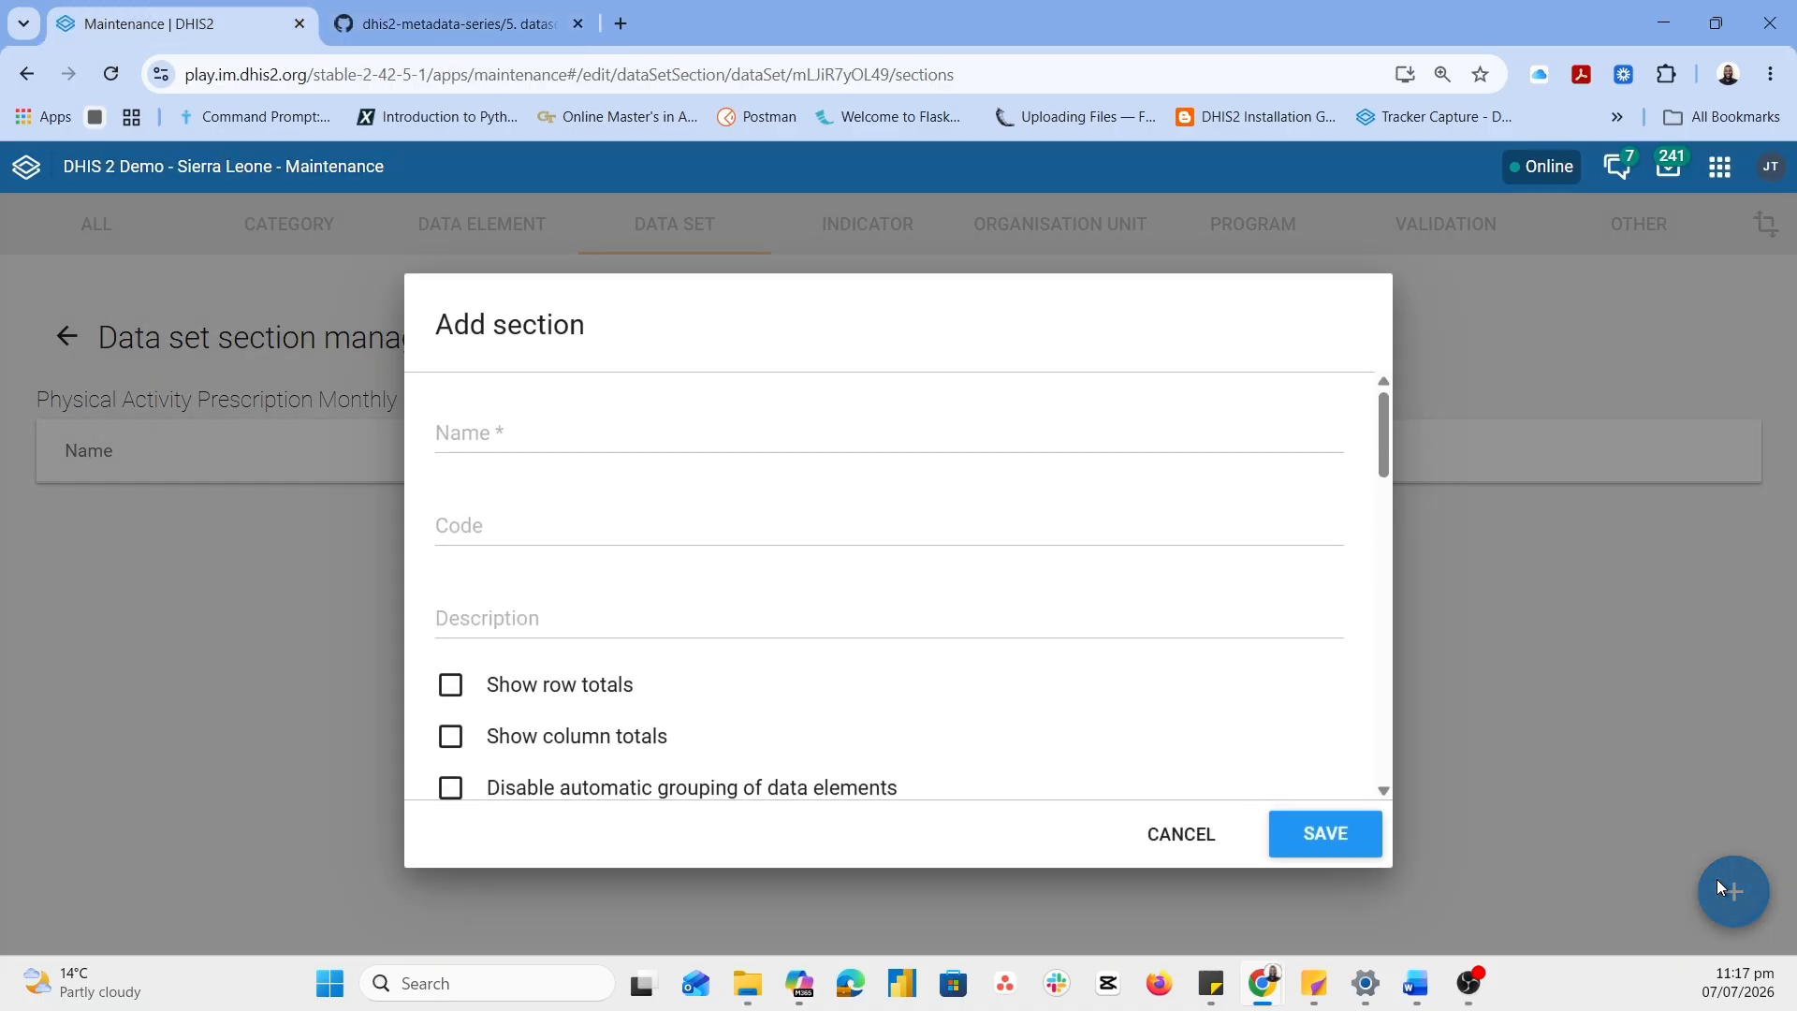
click(510, 465)
text(Se)
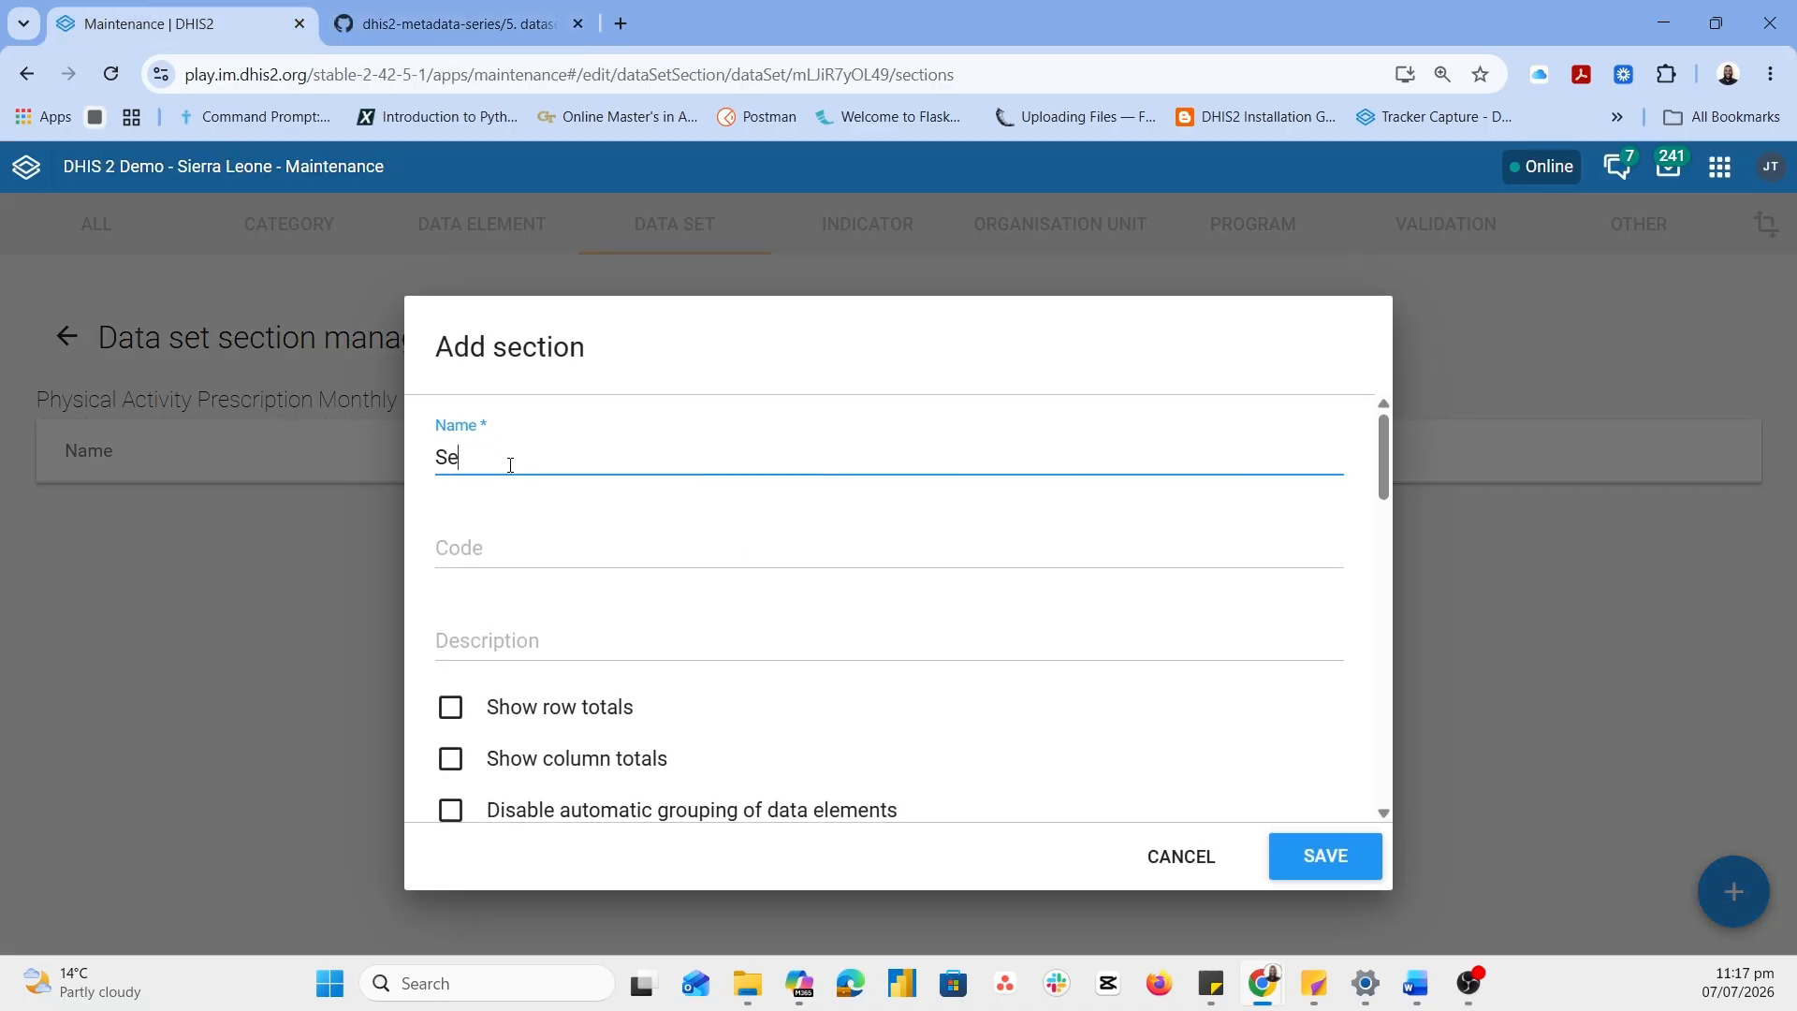
text(ction A)
text(: Pa)
text(tient)
text( Rgist)
key(BackSpace)
key(BackSpace)
key(BackSpace)
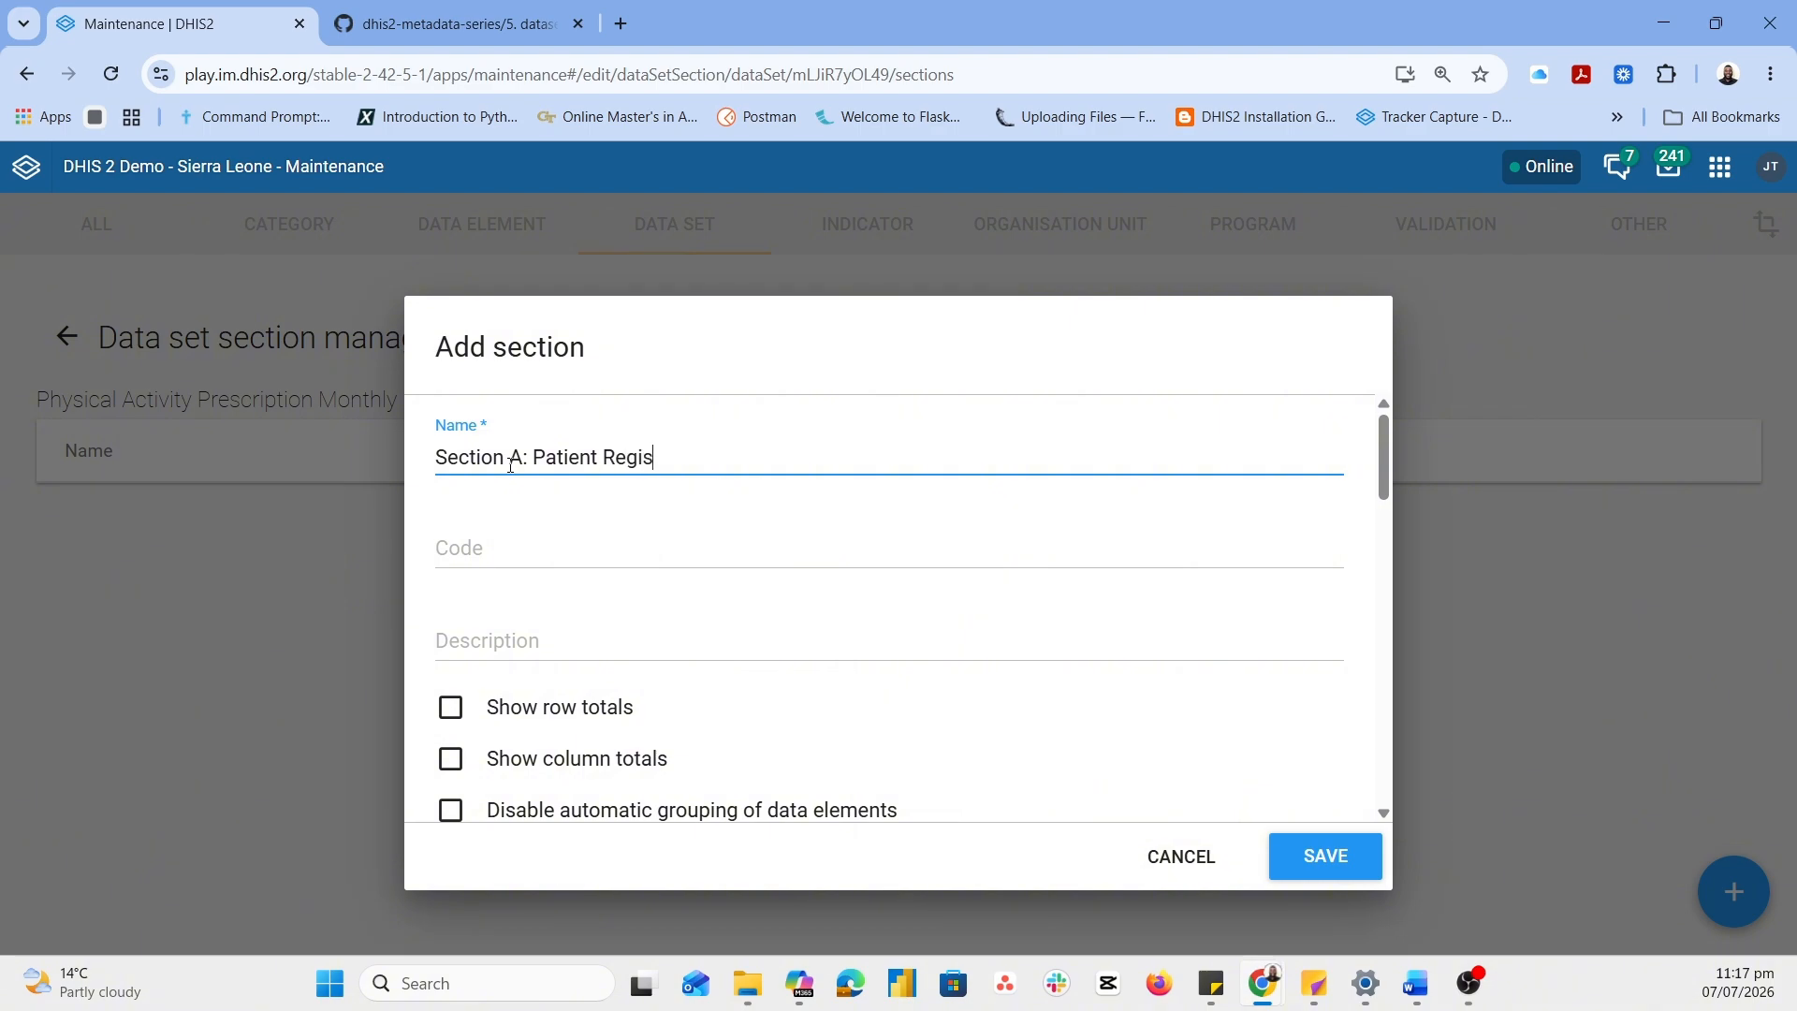
text(tered)
key(BackSpace)
text(ed)
Assign the Total NCD Patients Registered indicator to Section A and save the section
scroll(678, 640, down, 2)
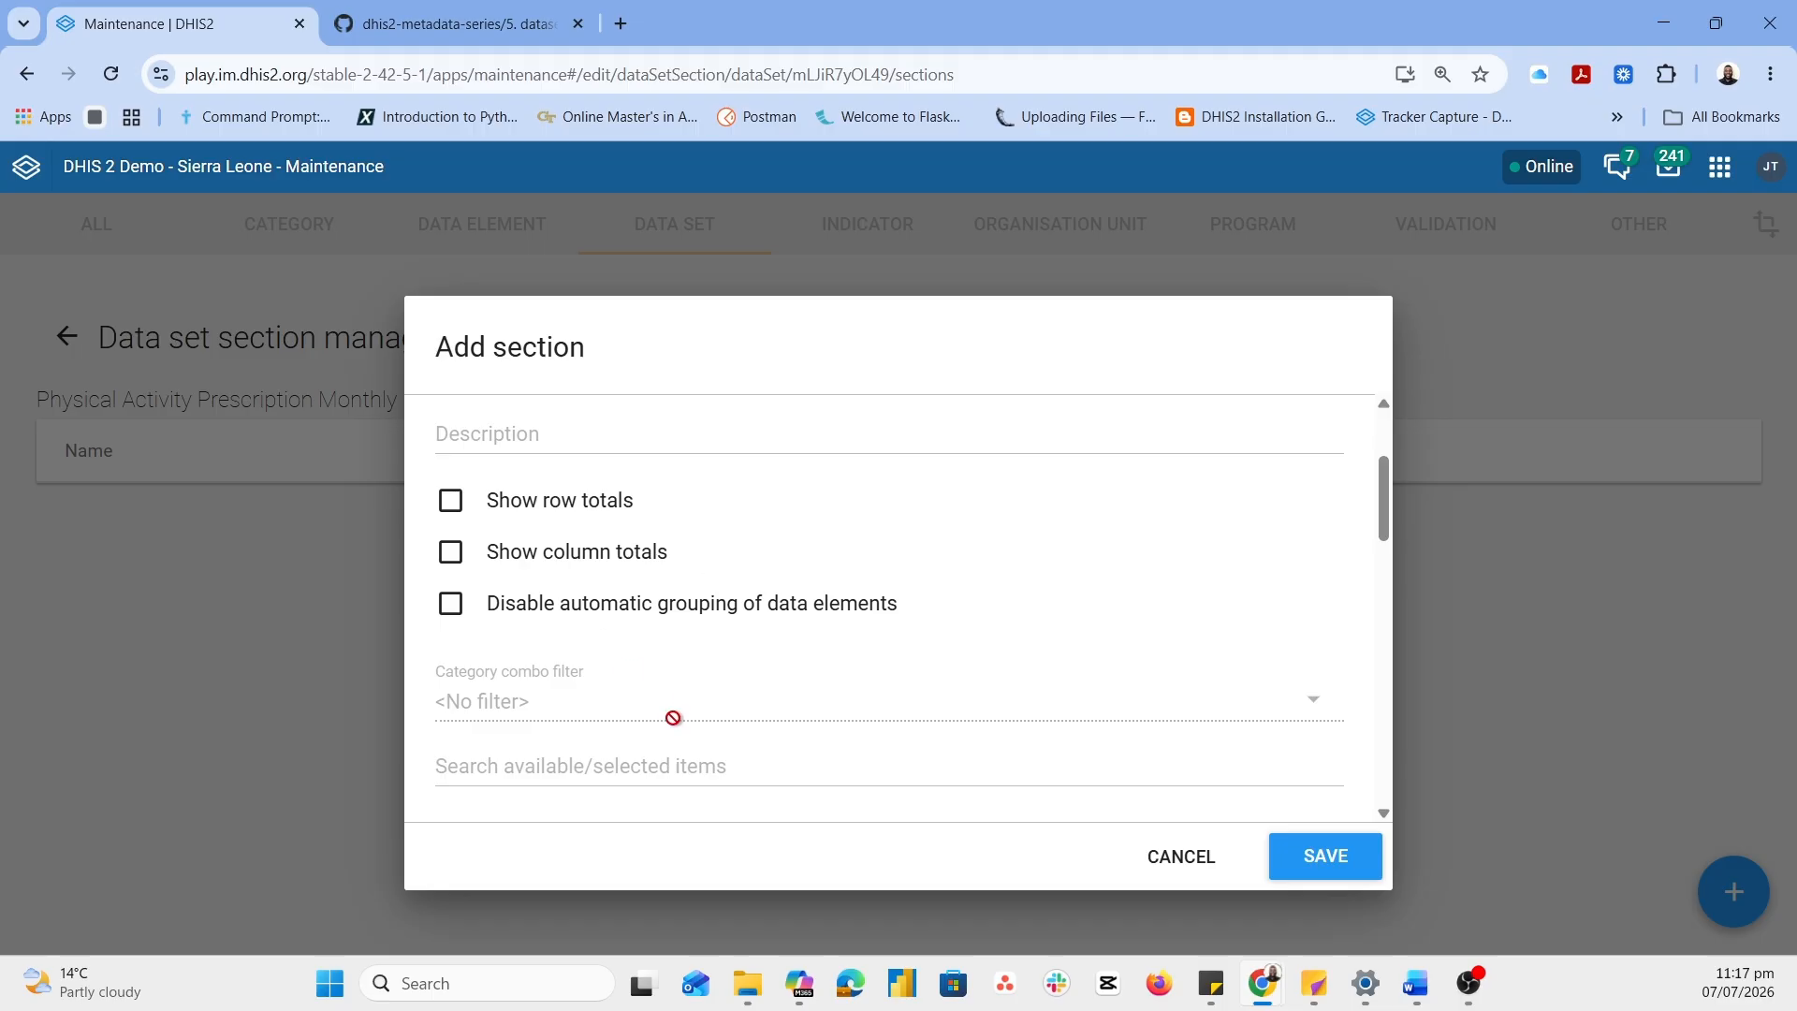
scroll(674, 718, up, 1)
scroll(674, 717, down, 2)
scroll(672, 716, down, 4)
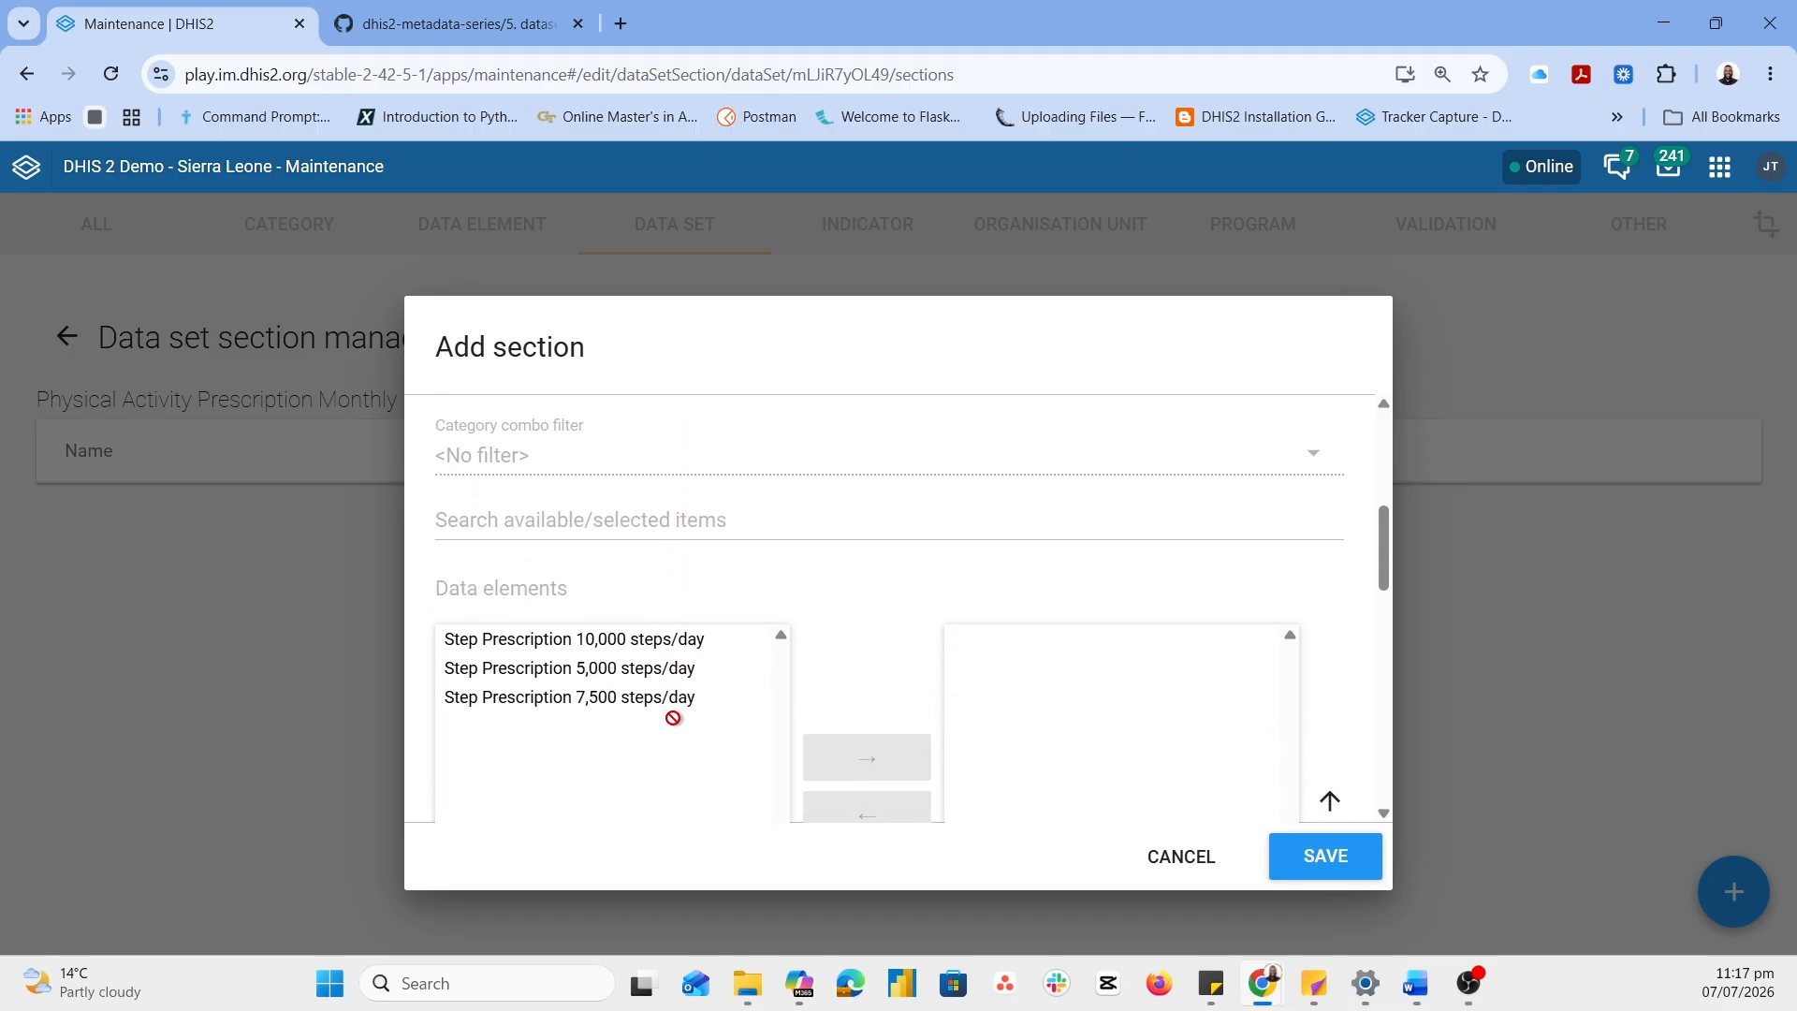
scroll(673, 720, up, 2)
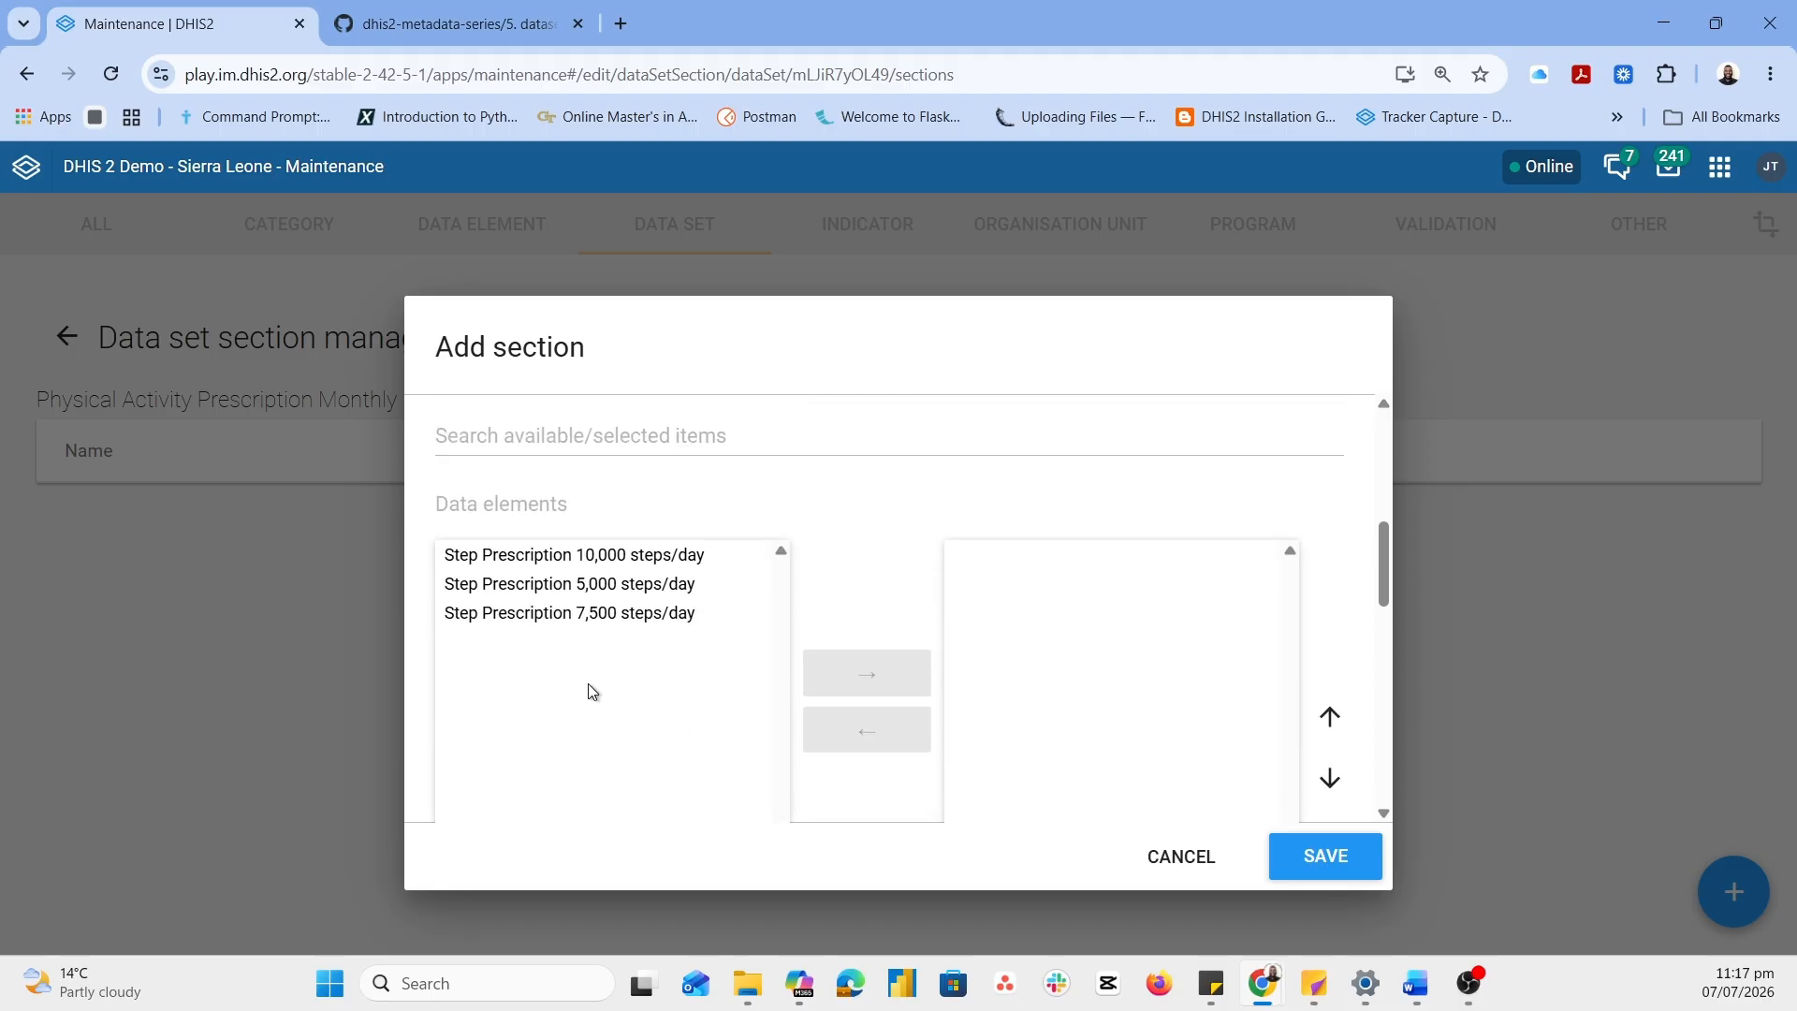
scroll(842, 592, down, 3)
scroll(841, 592, down, 3)
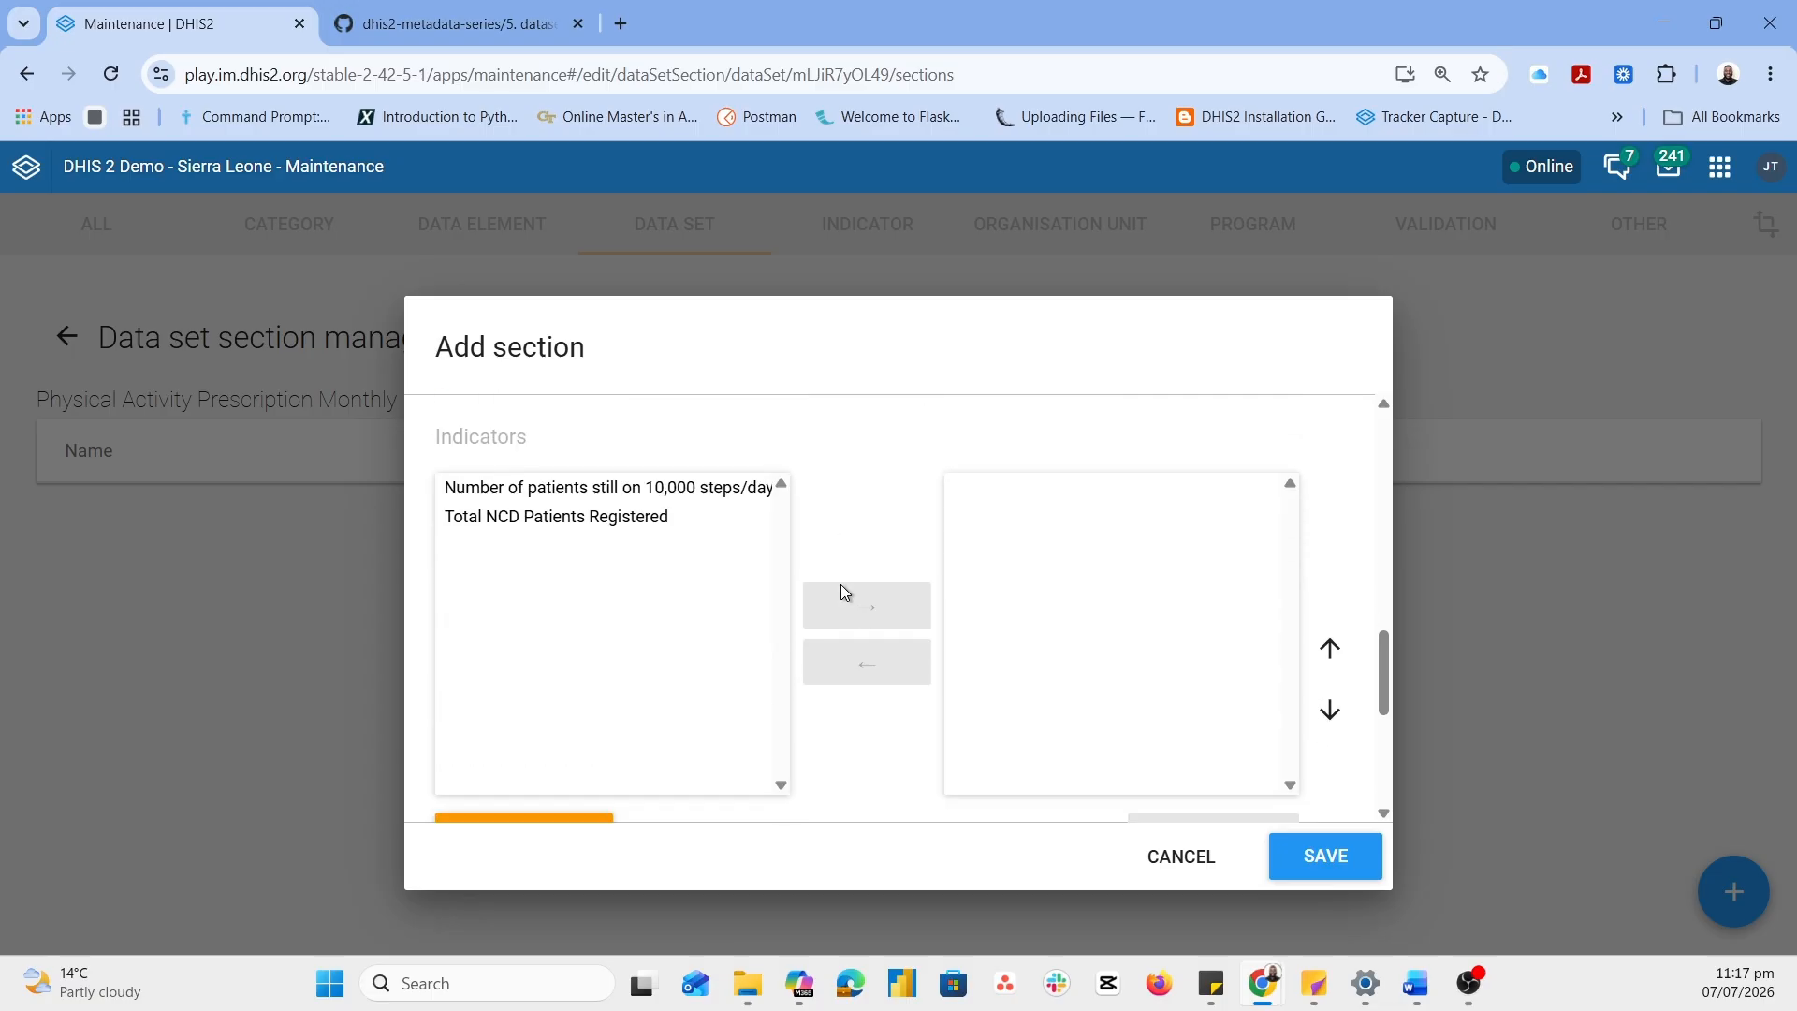
double_click(561, 520)
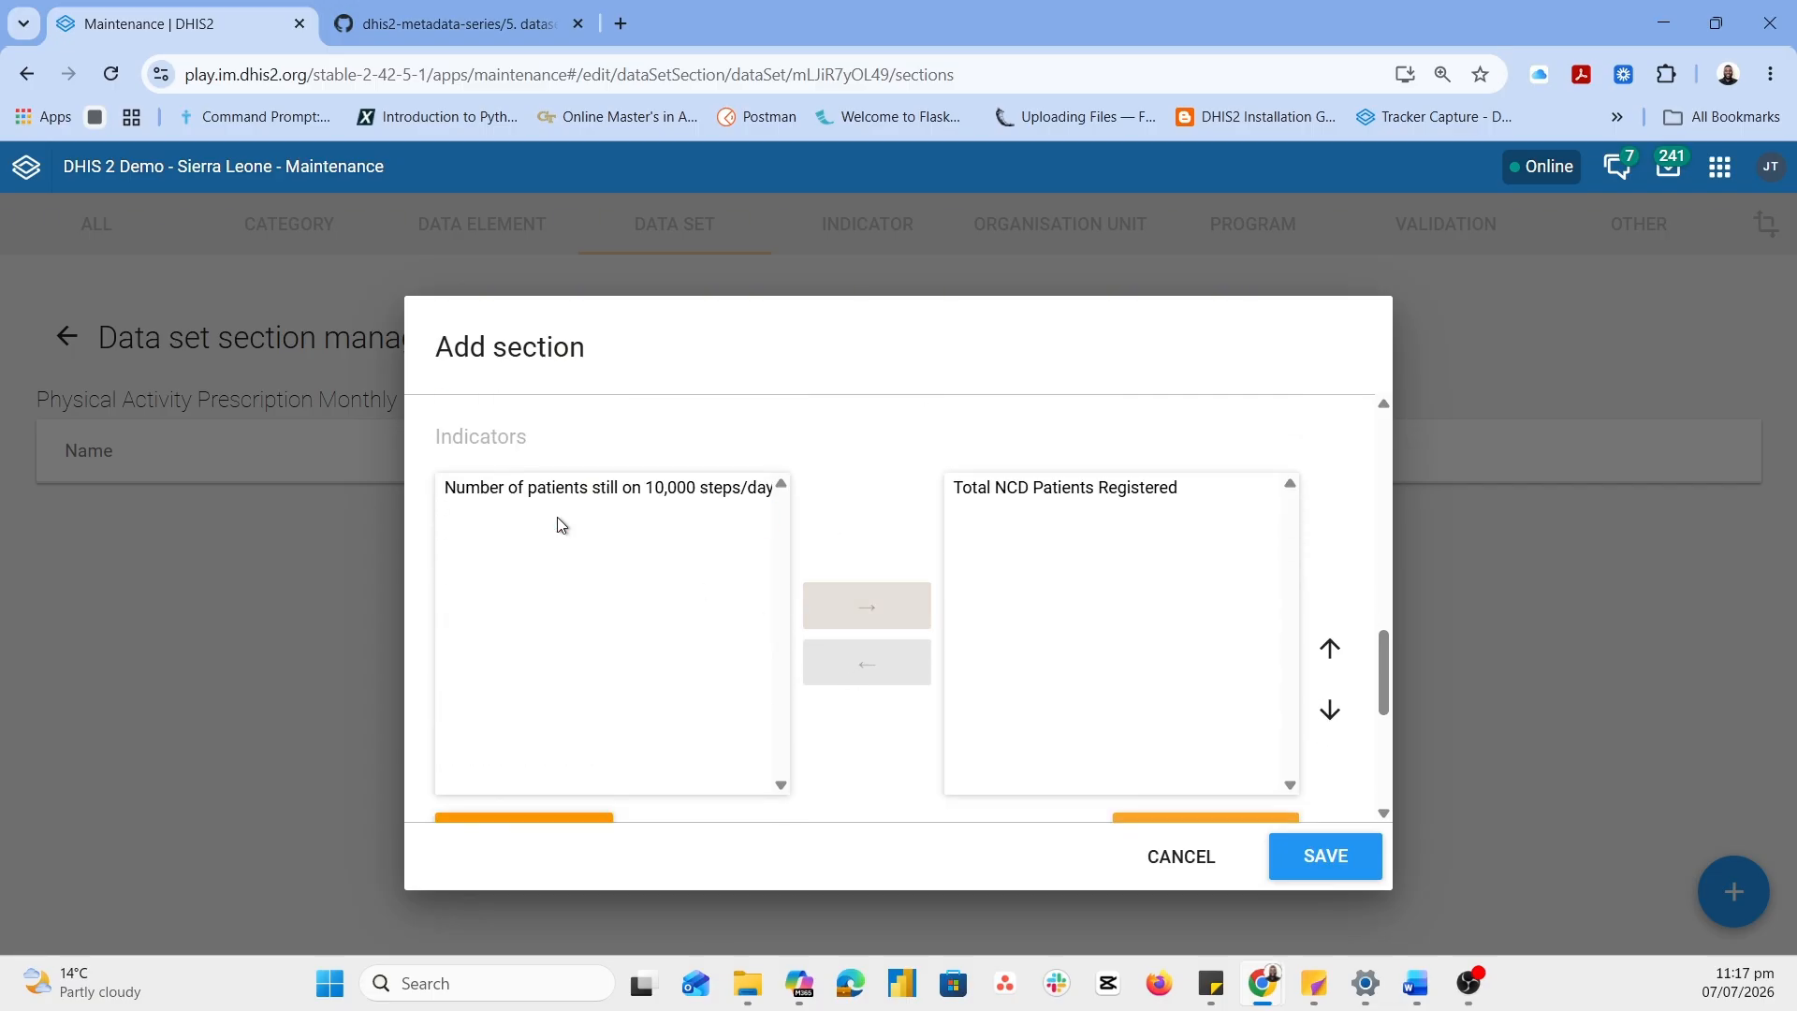
click(1320, 859)
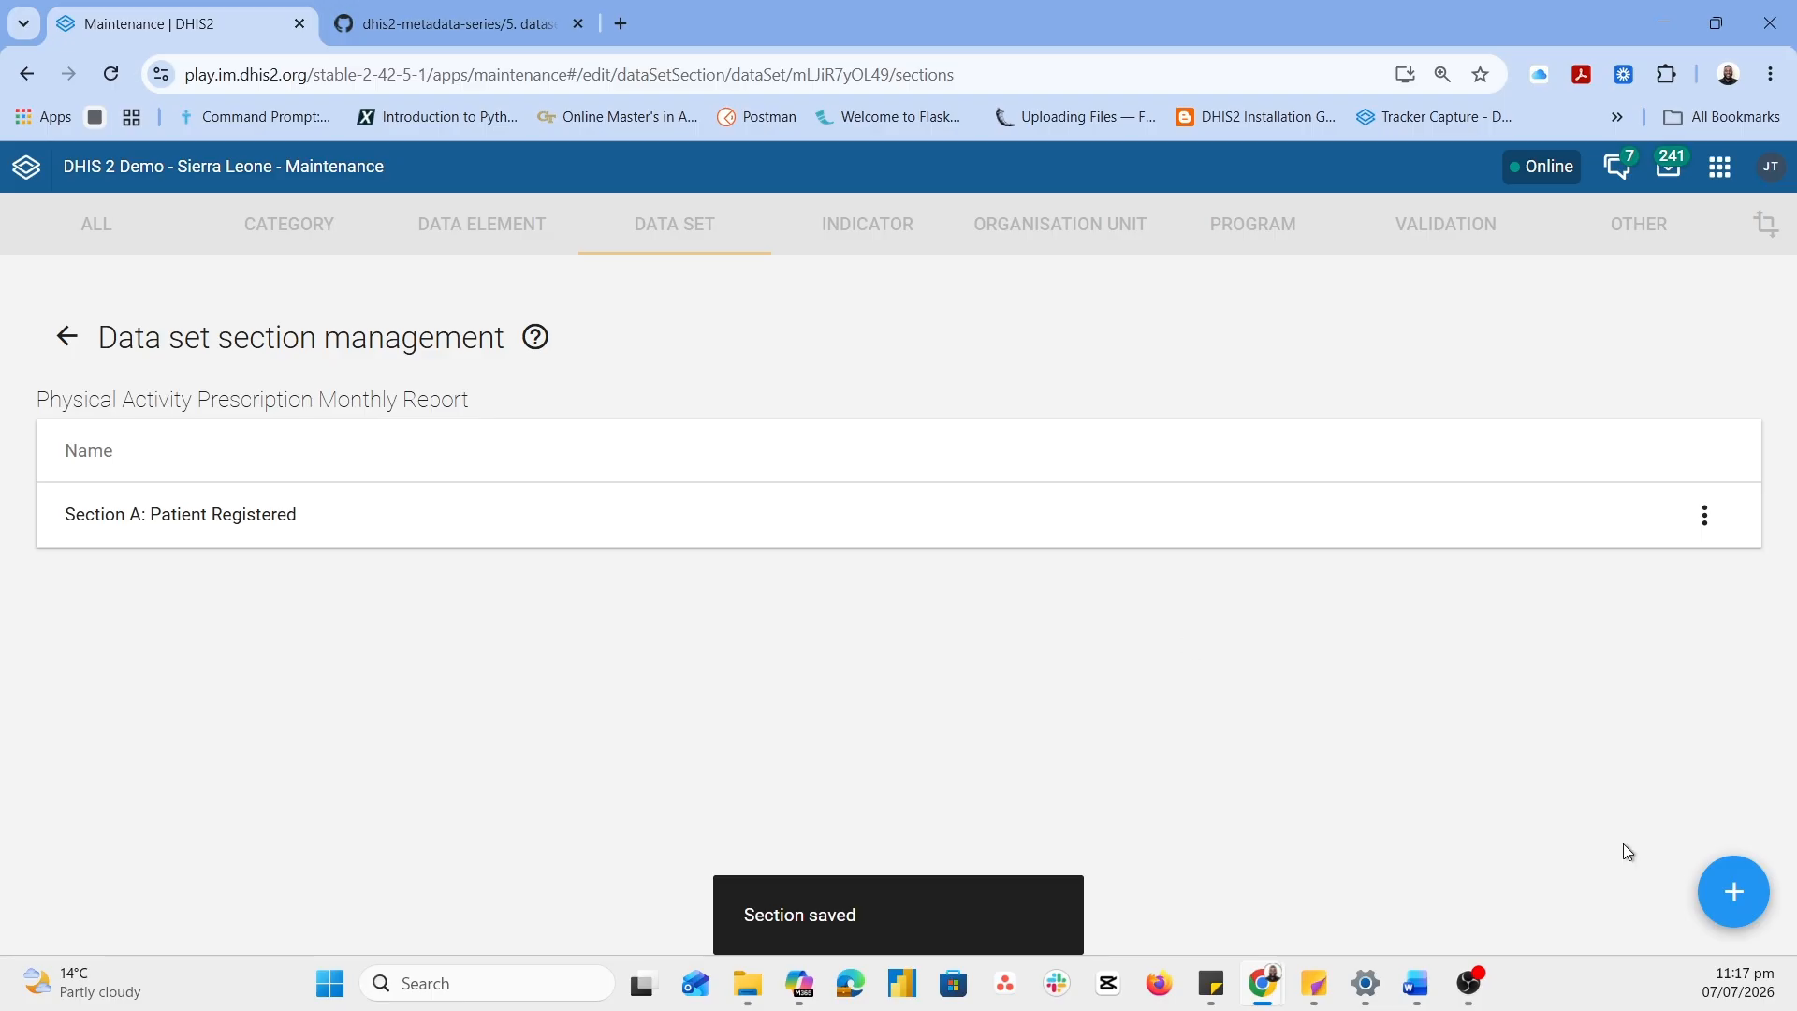
Add another section named "Section B: Step Prescriptions" with row totals shown
click(1732, 892)
click(468, 467)
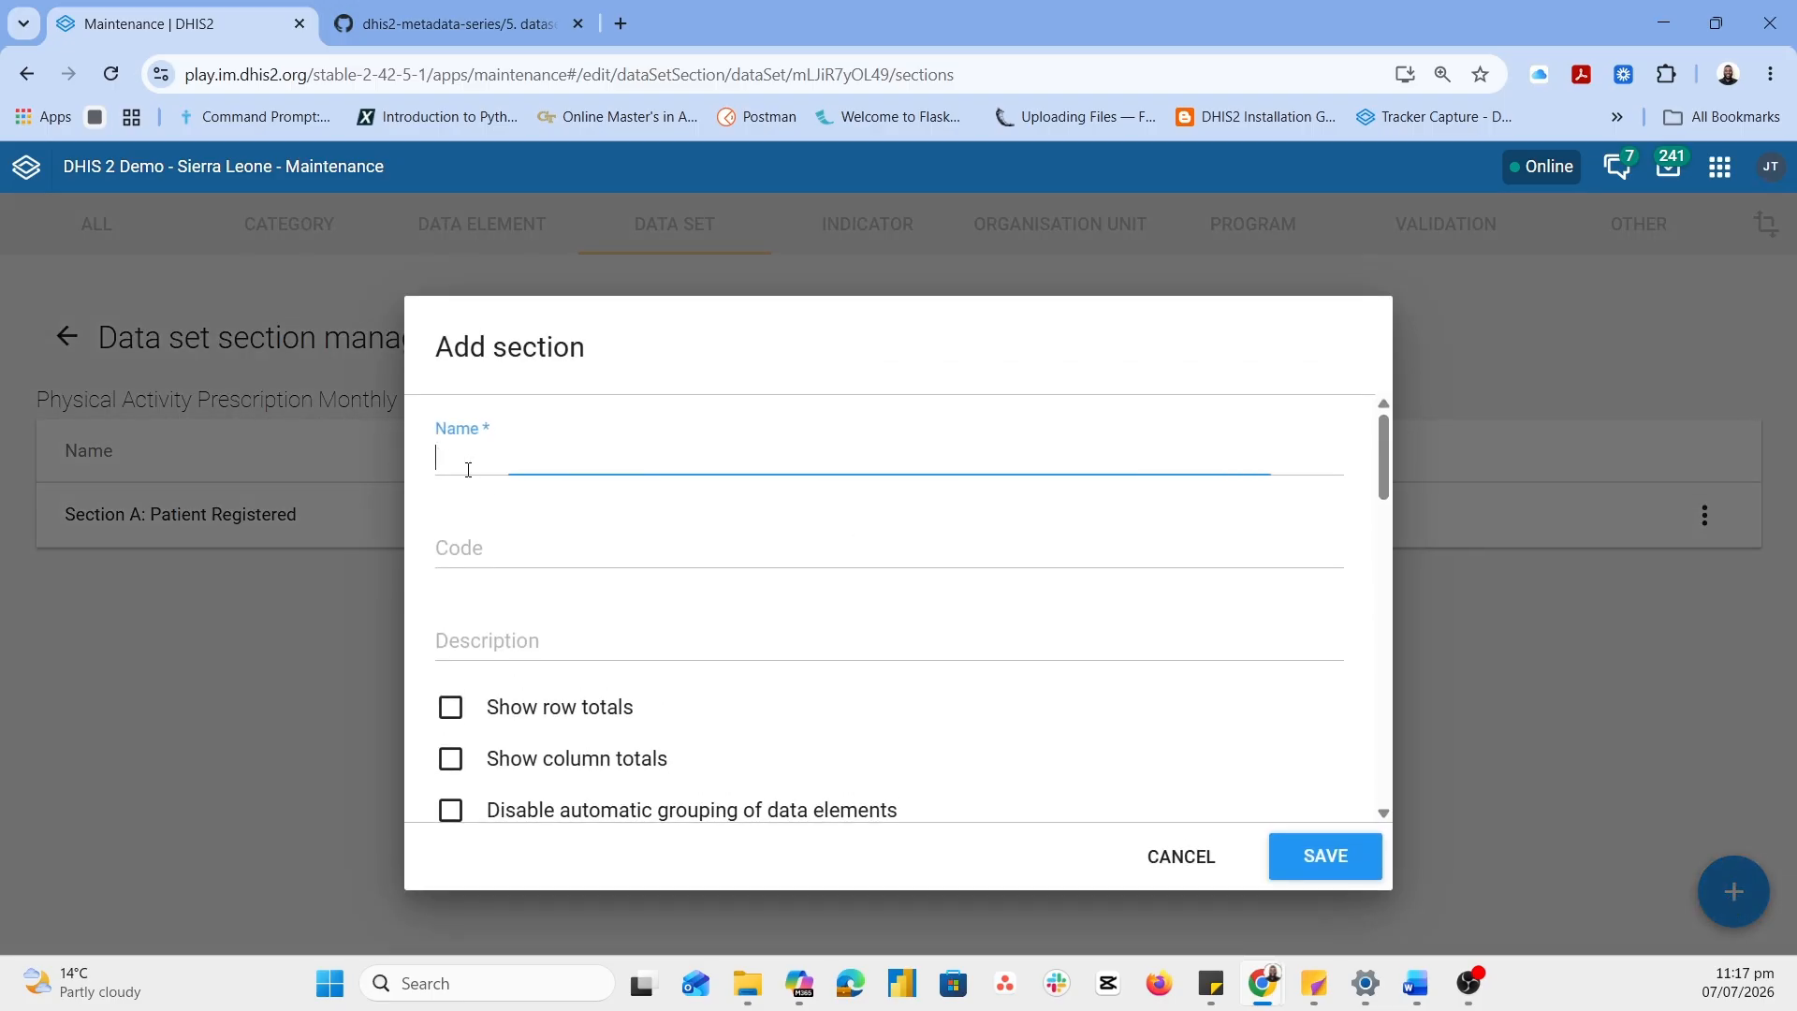
text(Section B: Step Presc)
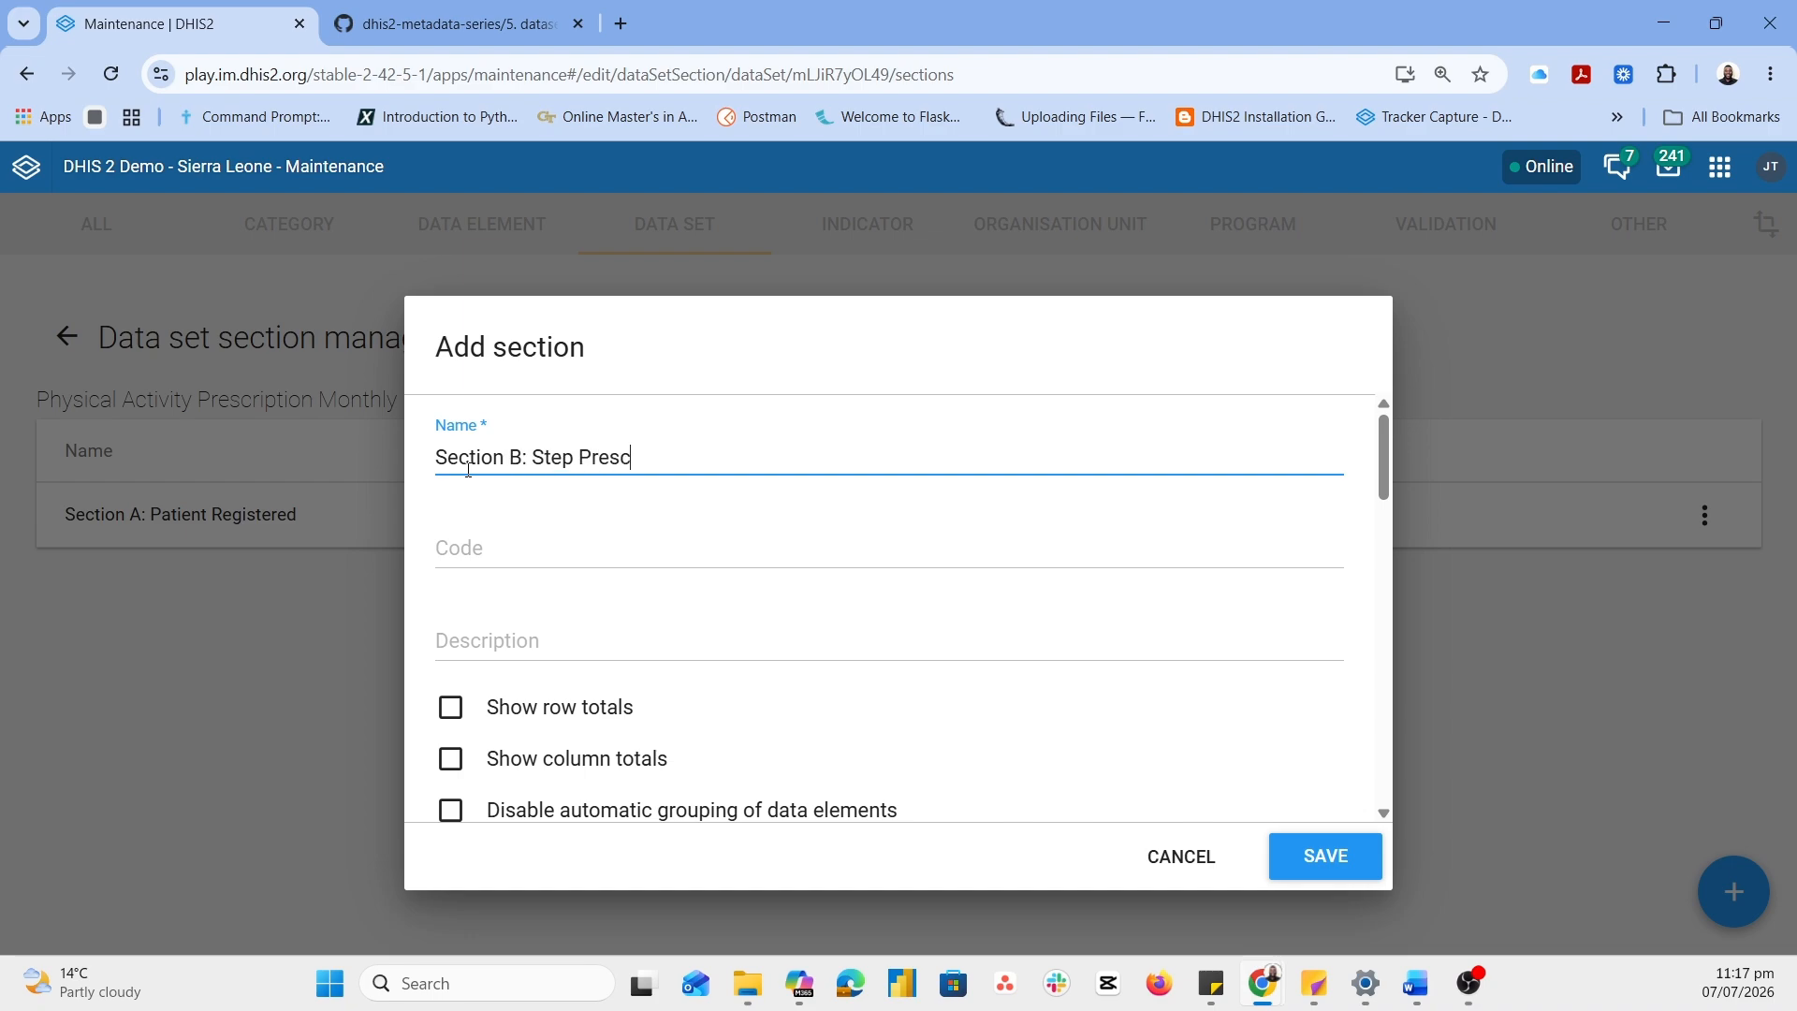
text(ptions)
scroll(635, 700, down, 2)
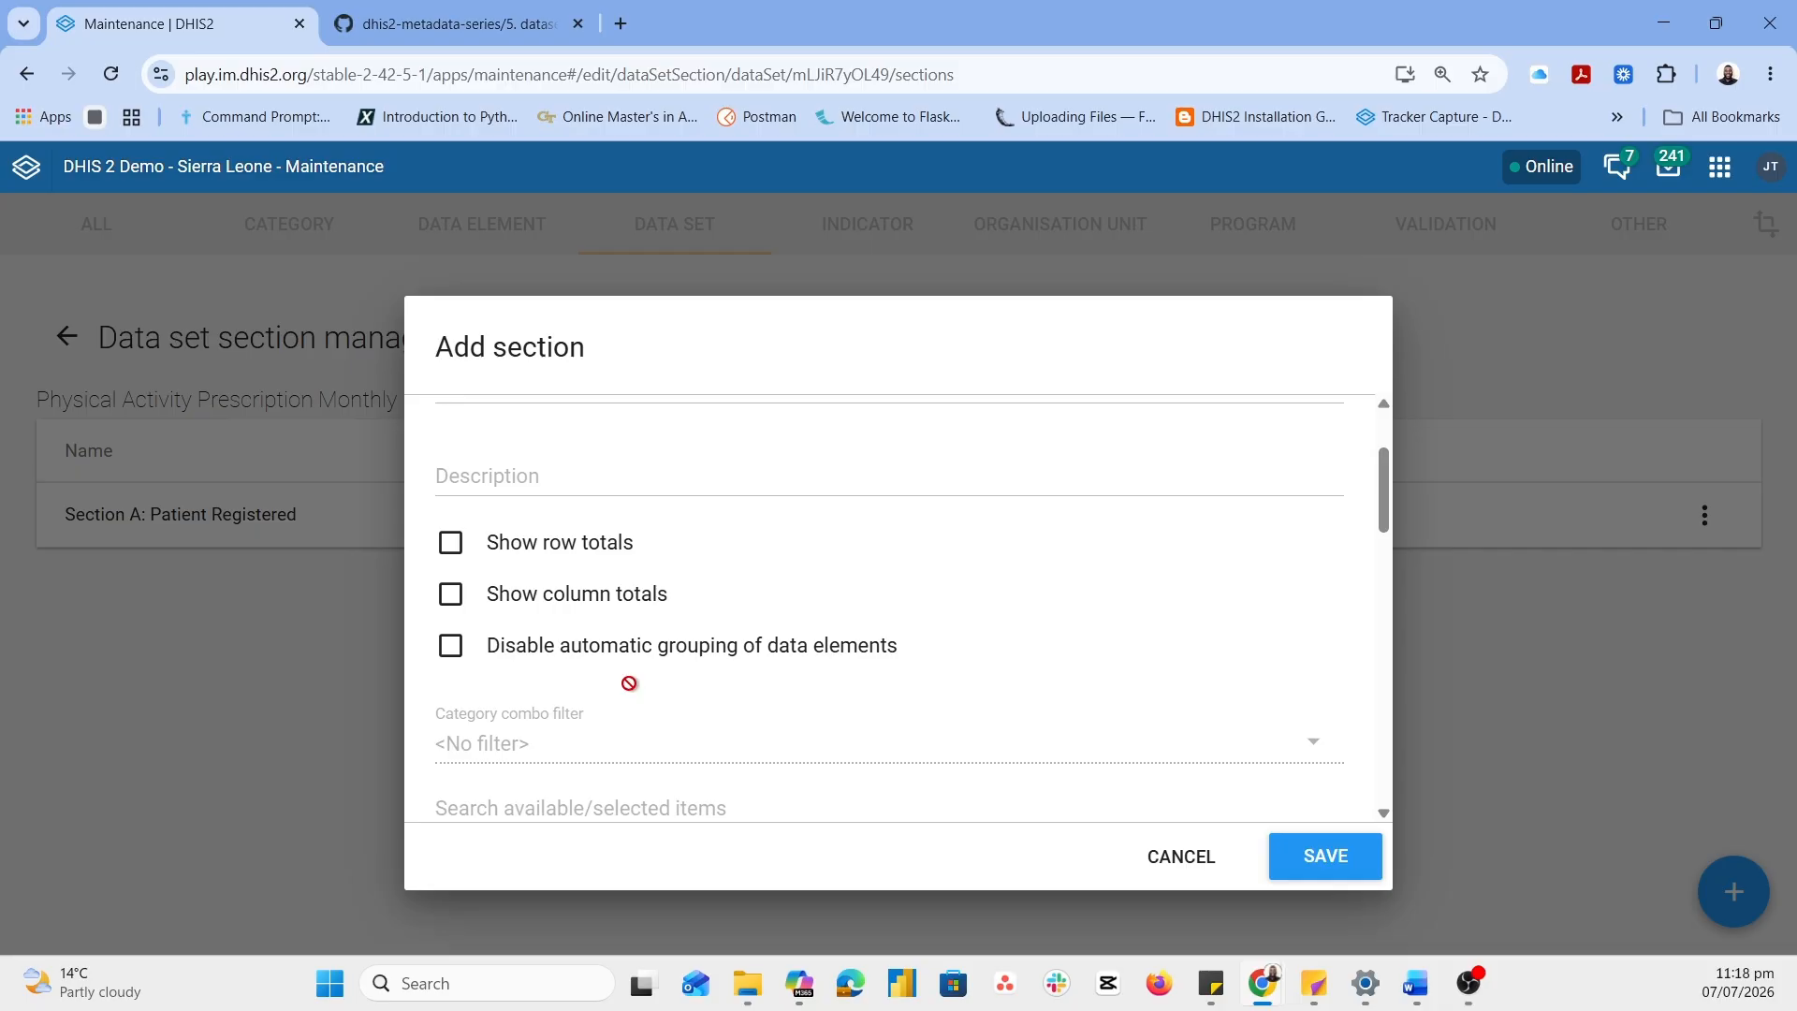
click(467, 551)
Assign the step prescription data elements to Section B in the order 5,000, 7,500 and 10,000 steps/day
scroll(835, 639, down, 1)
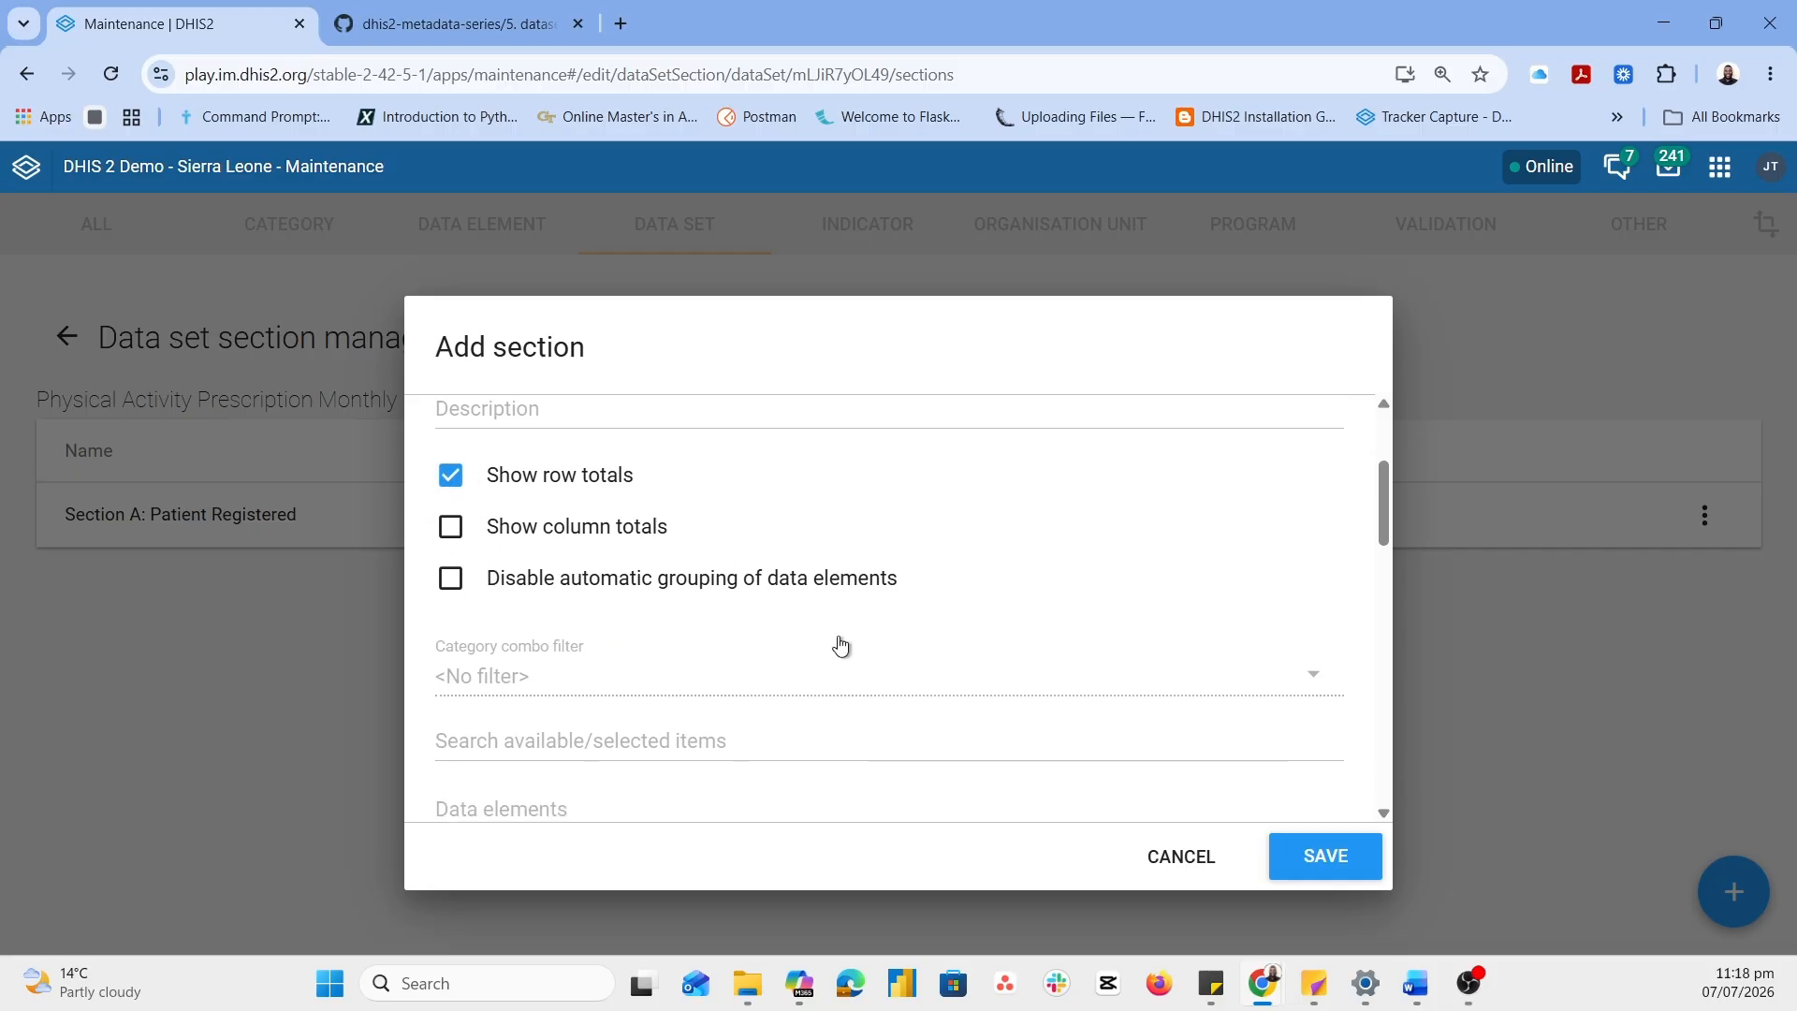
scroll(964, 574, down, 4)
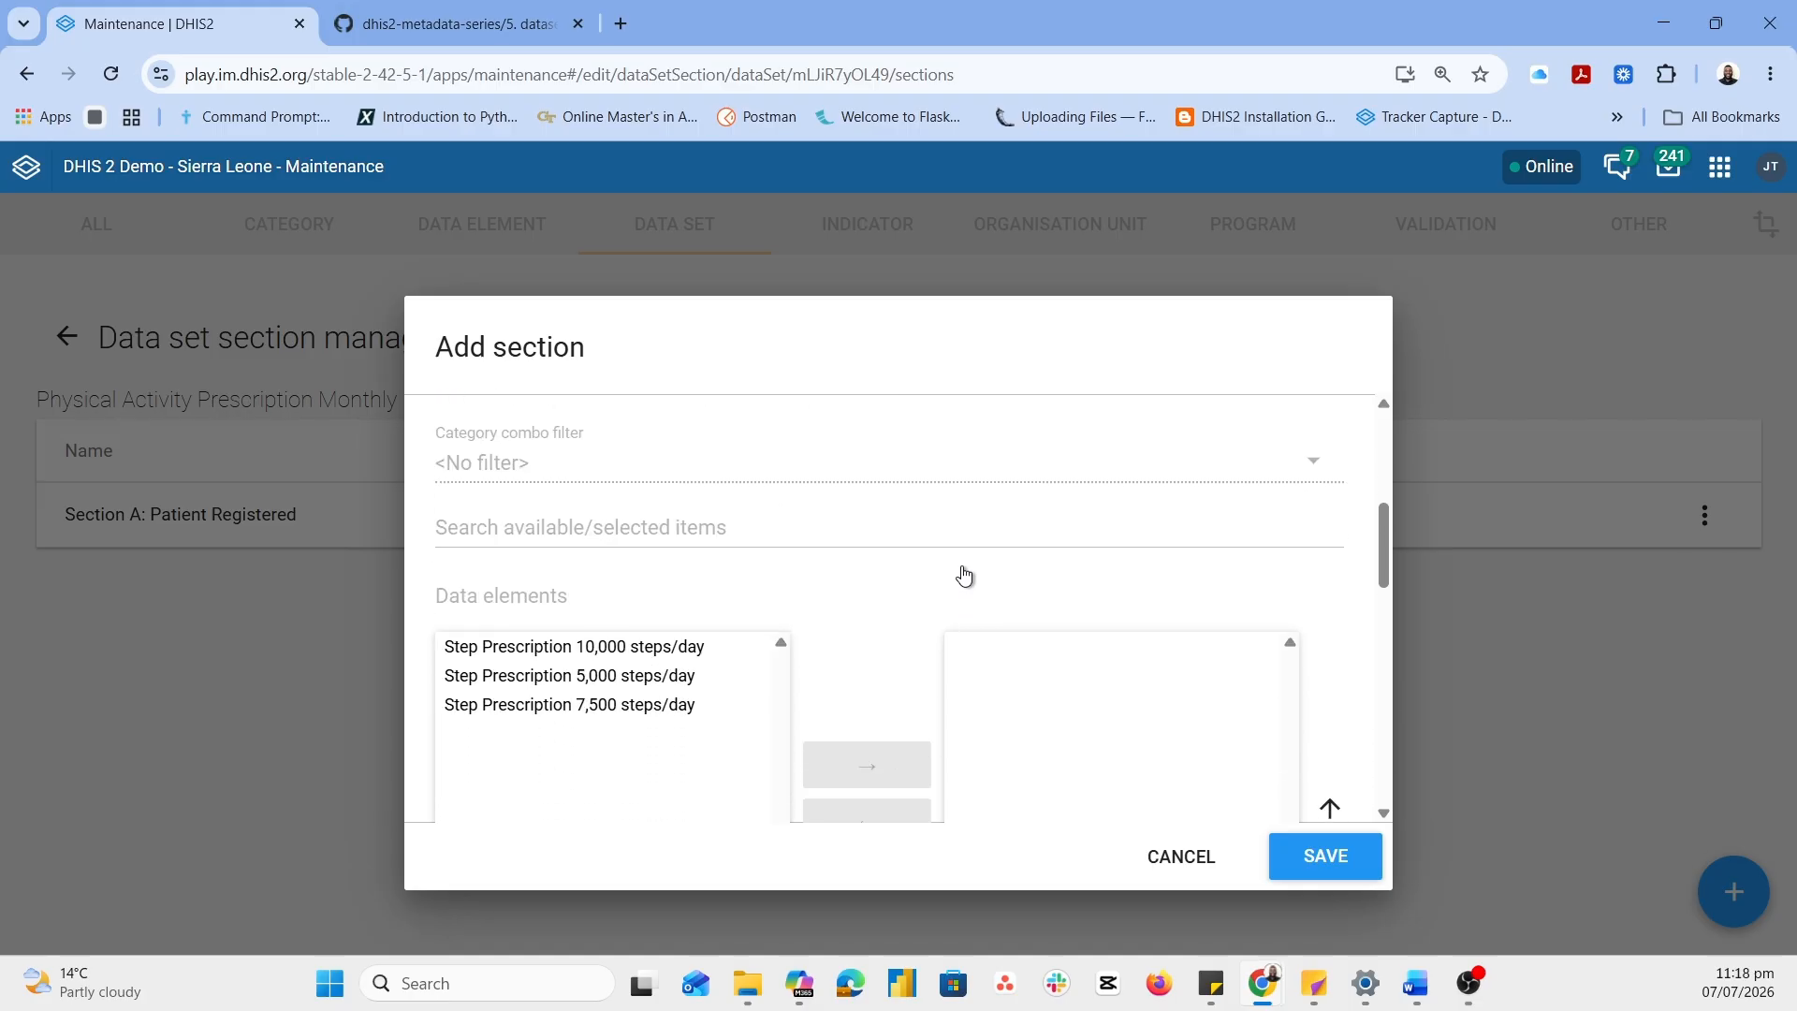
scroll(964, 575, down, 10)
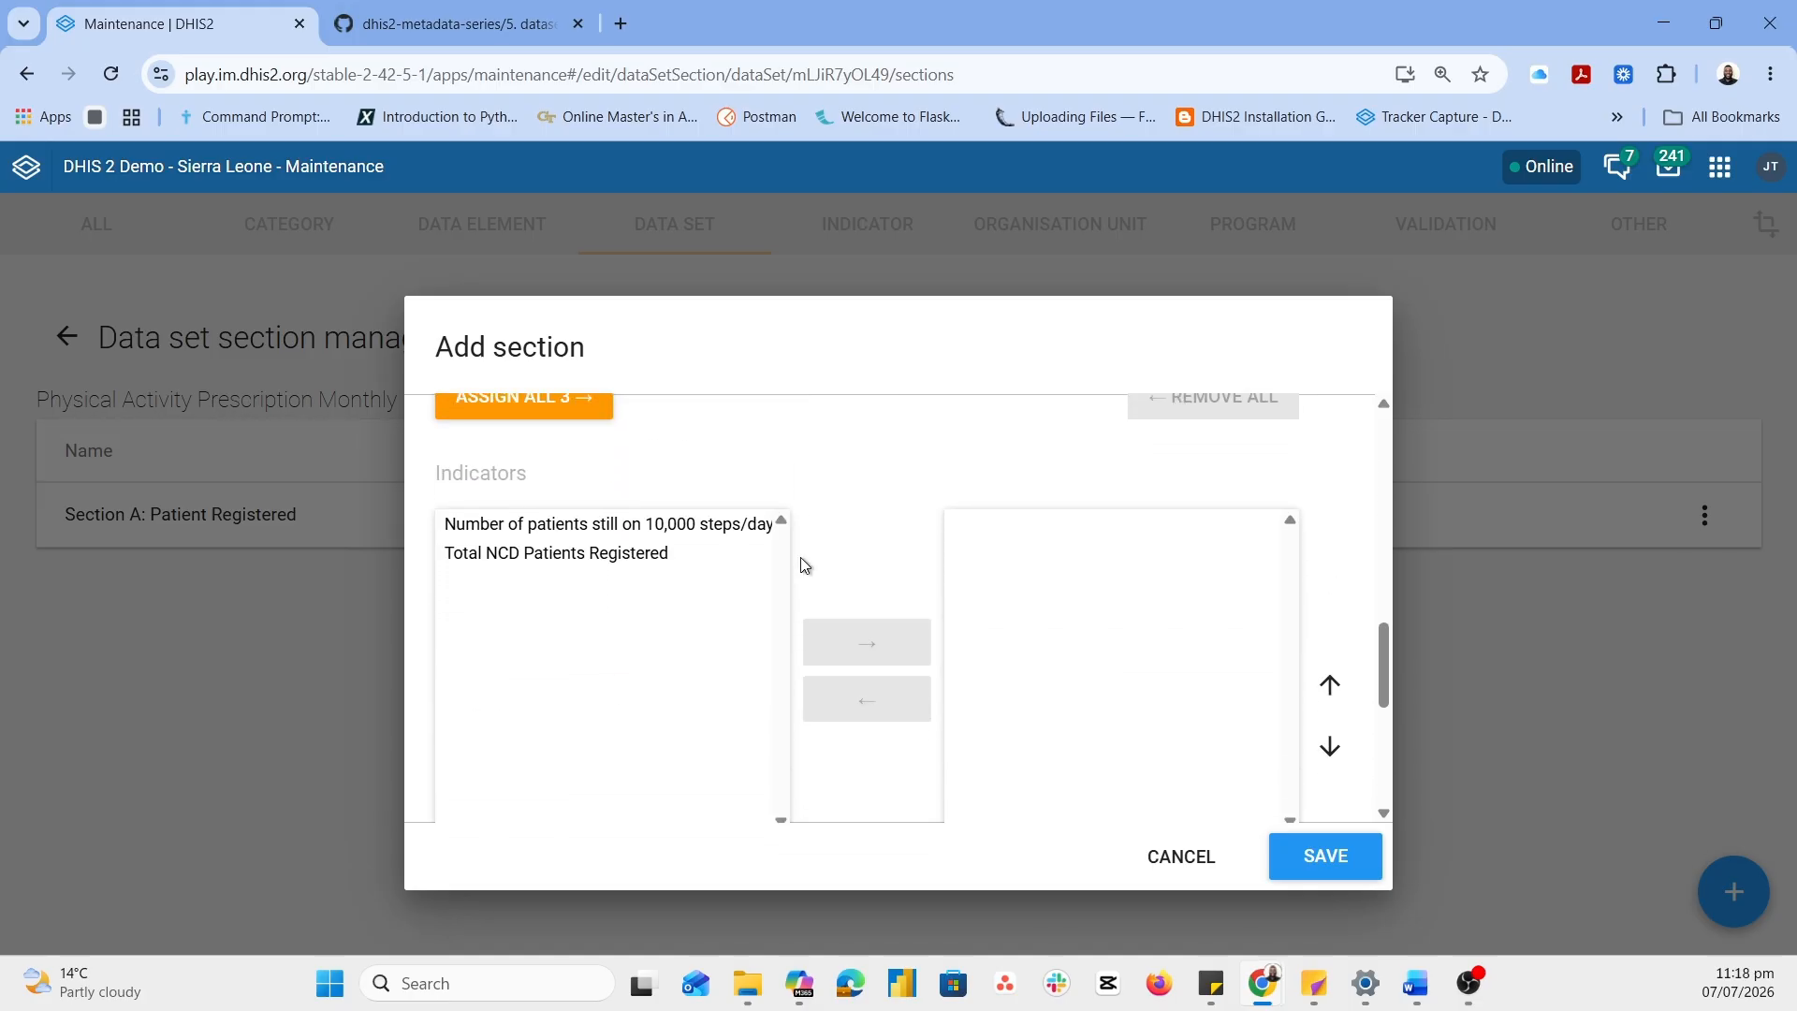
scroll(800, 557, up, 10)
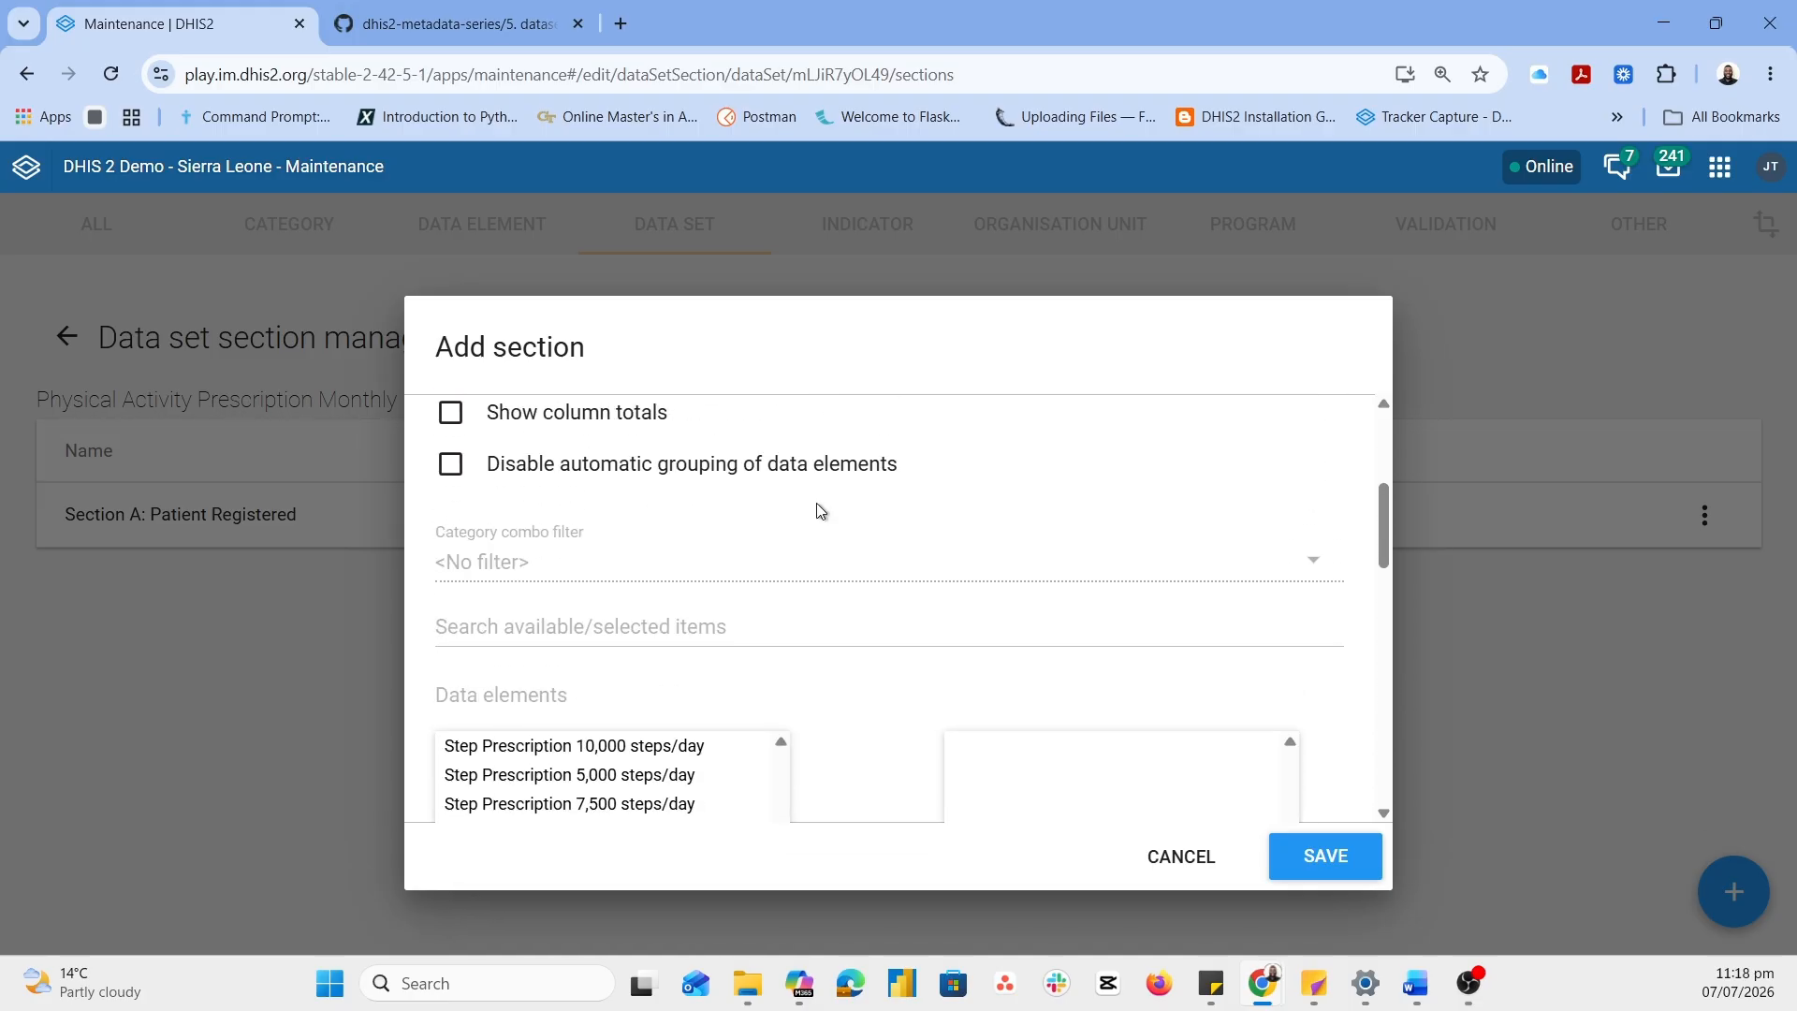
scroll(794, 708, down, 2)
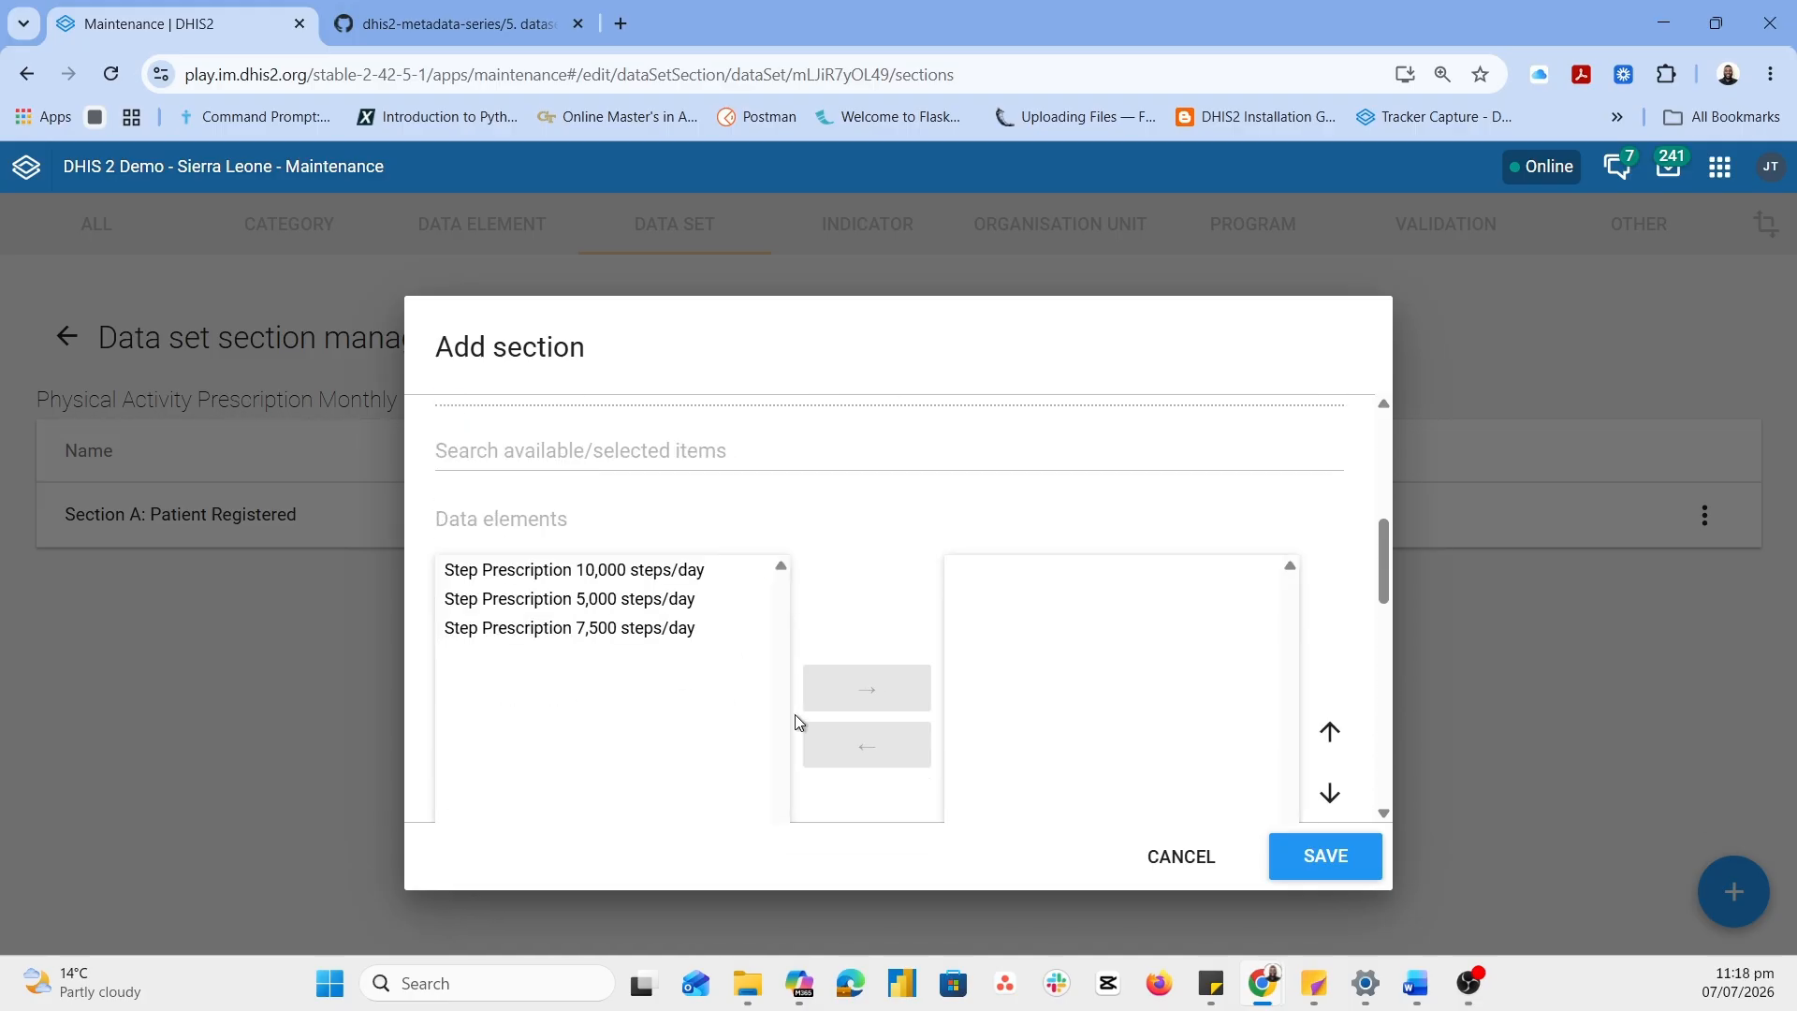
click(589, 599)
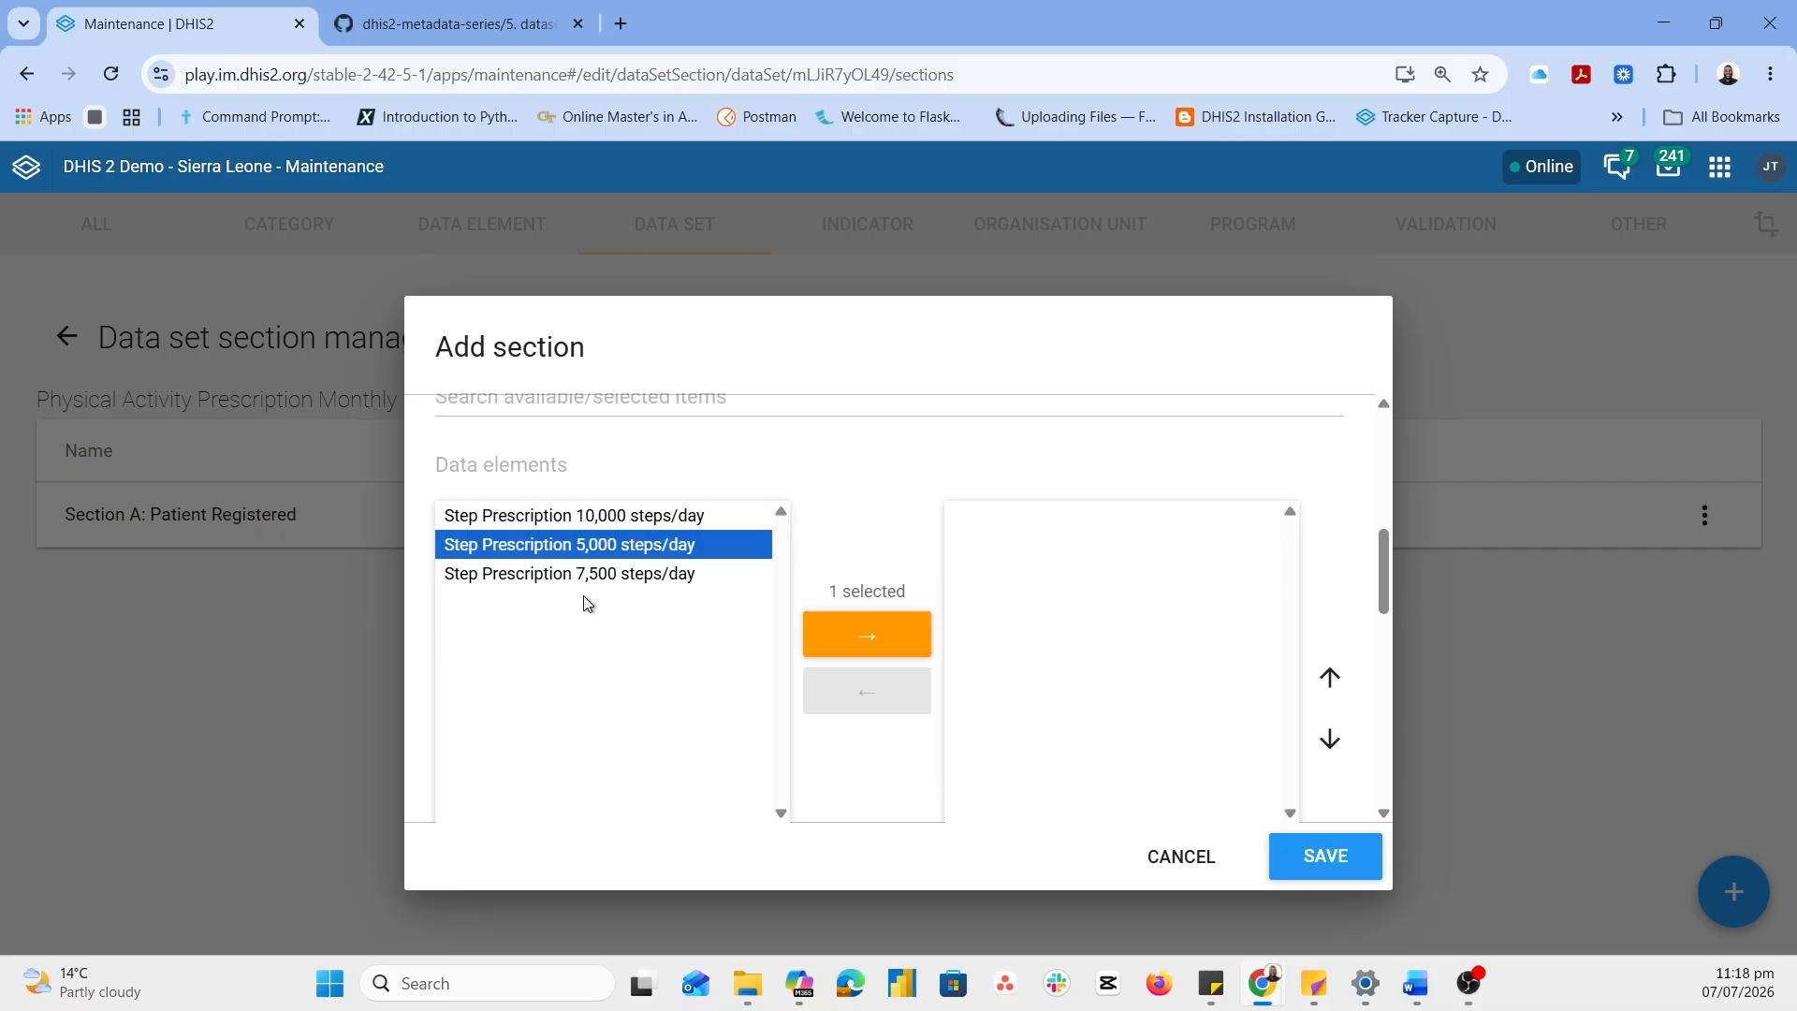
click(867, 648)
click(644, 553)
click(852, 625)
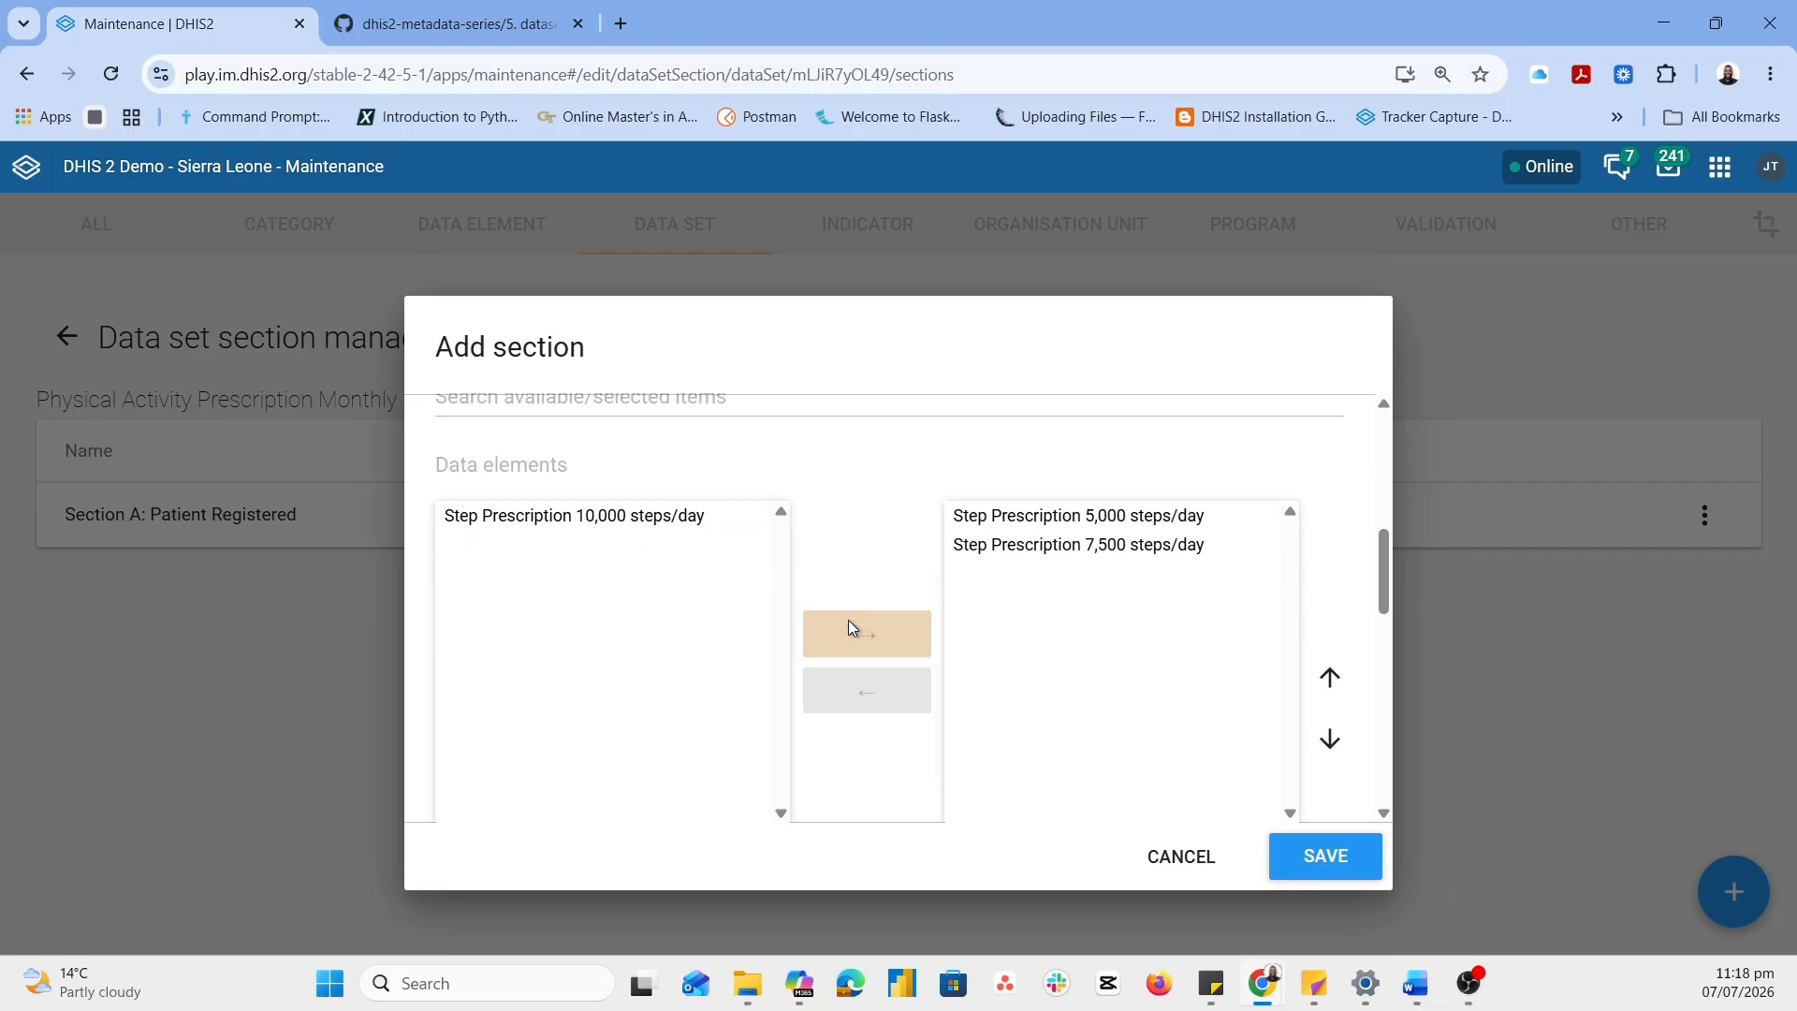
double_click(632, 515)
Set Section B to pivot with categories as rows and data elements as columns, and save the section
scroll(854, 599, down, 10)
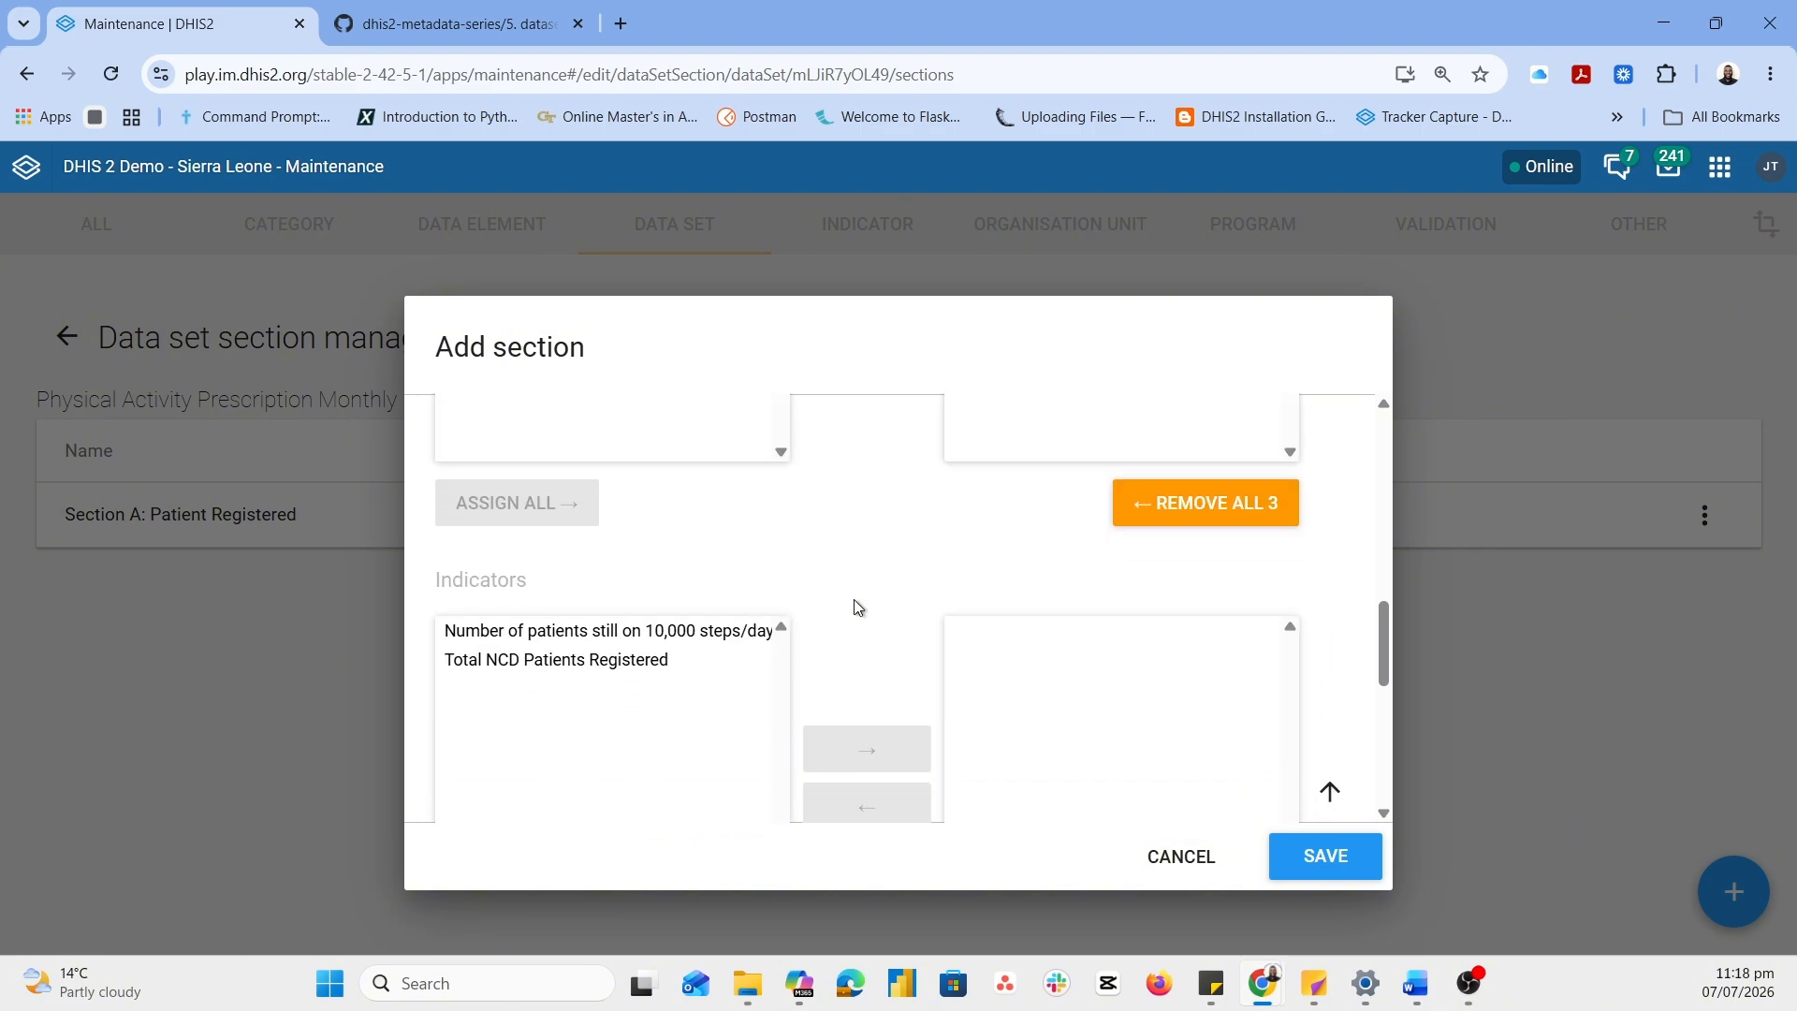
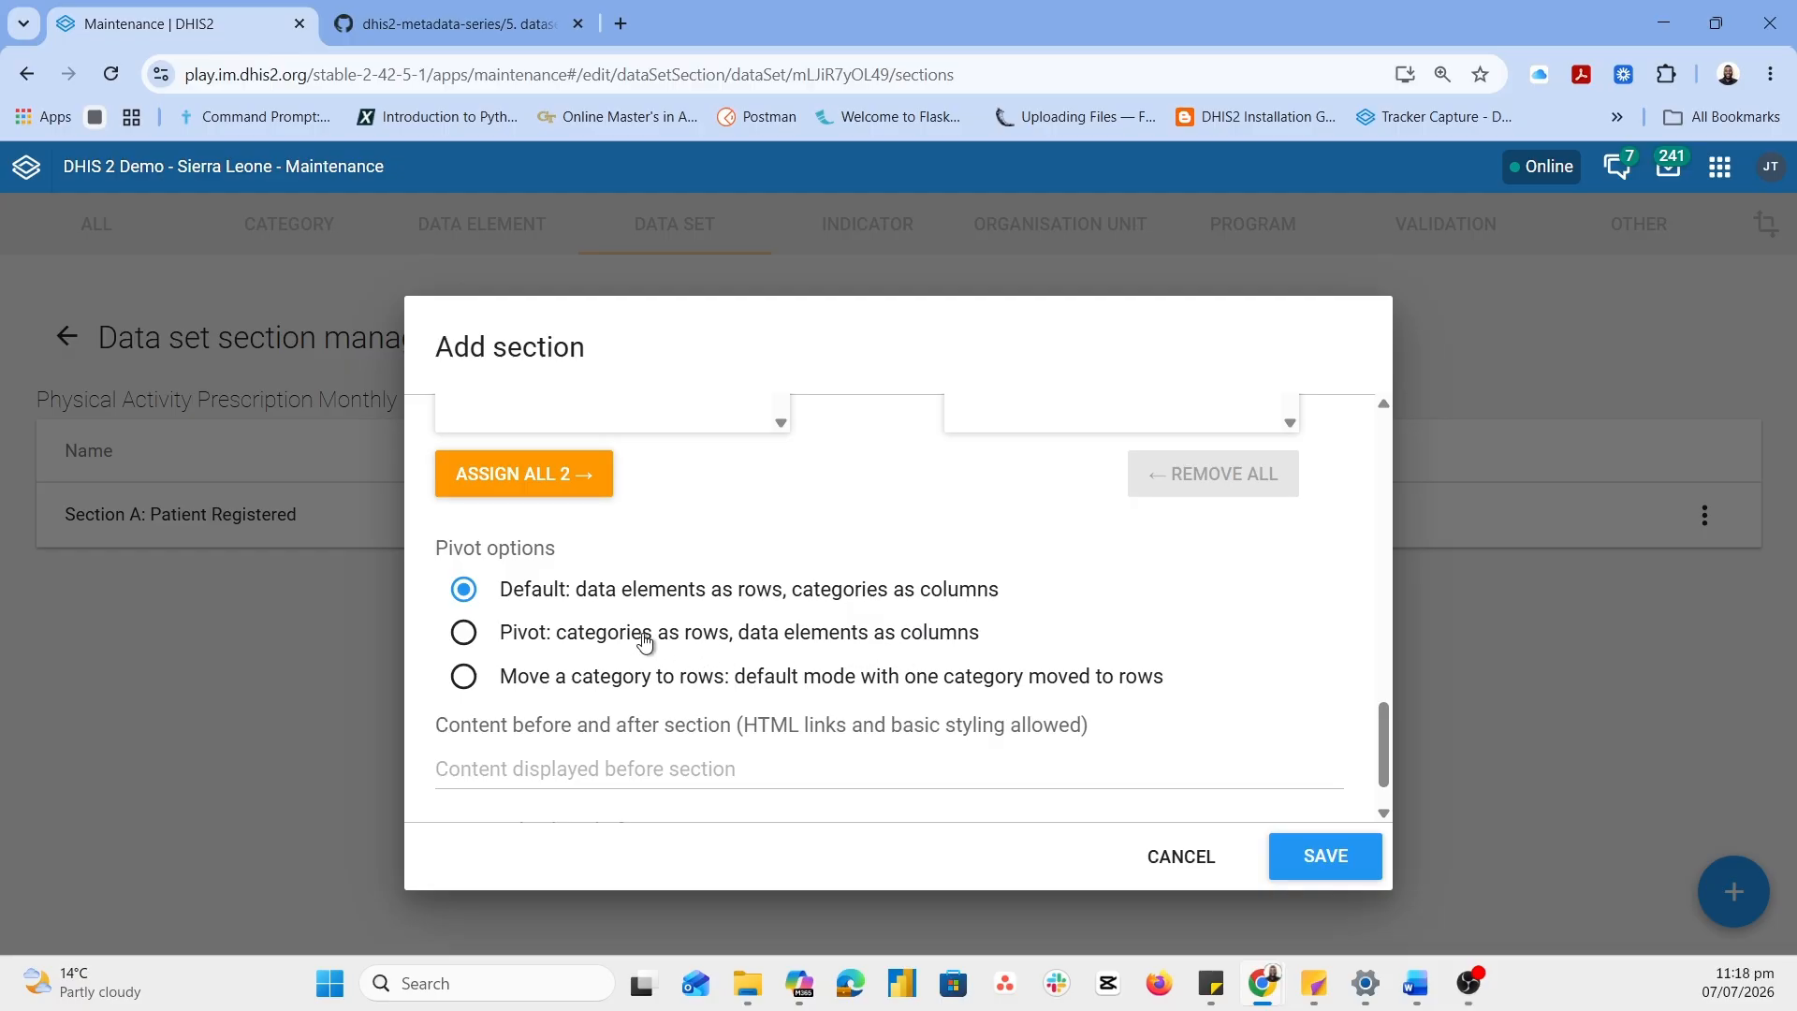
click(465, 632)
scroll(922, 642, down, 1)
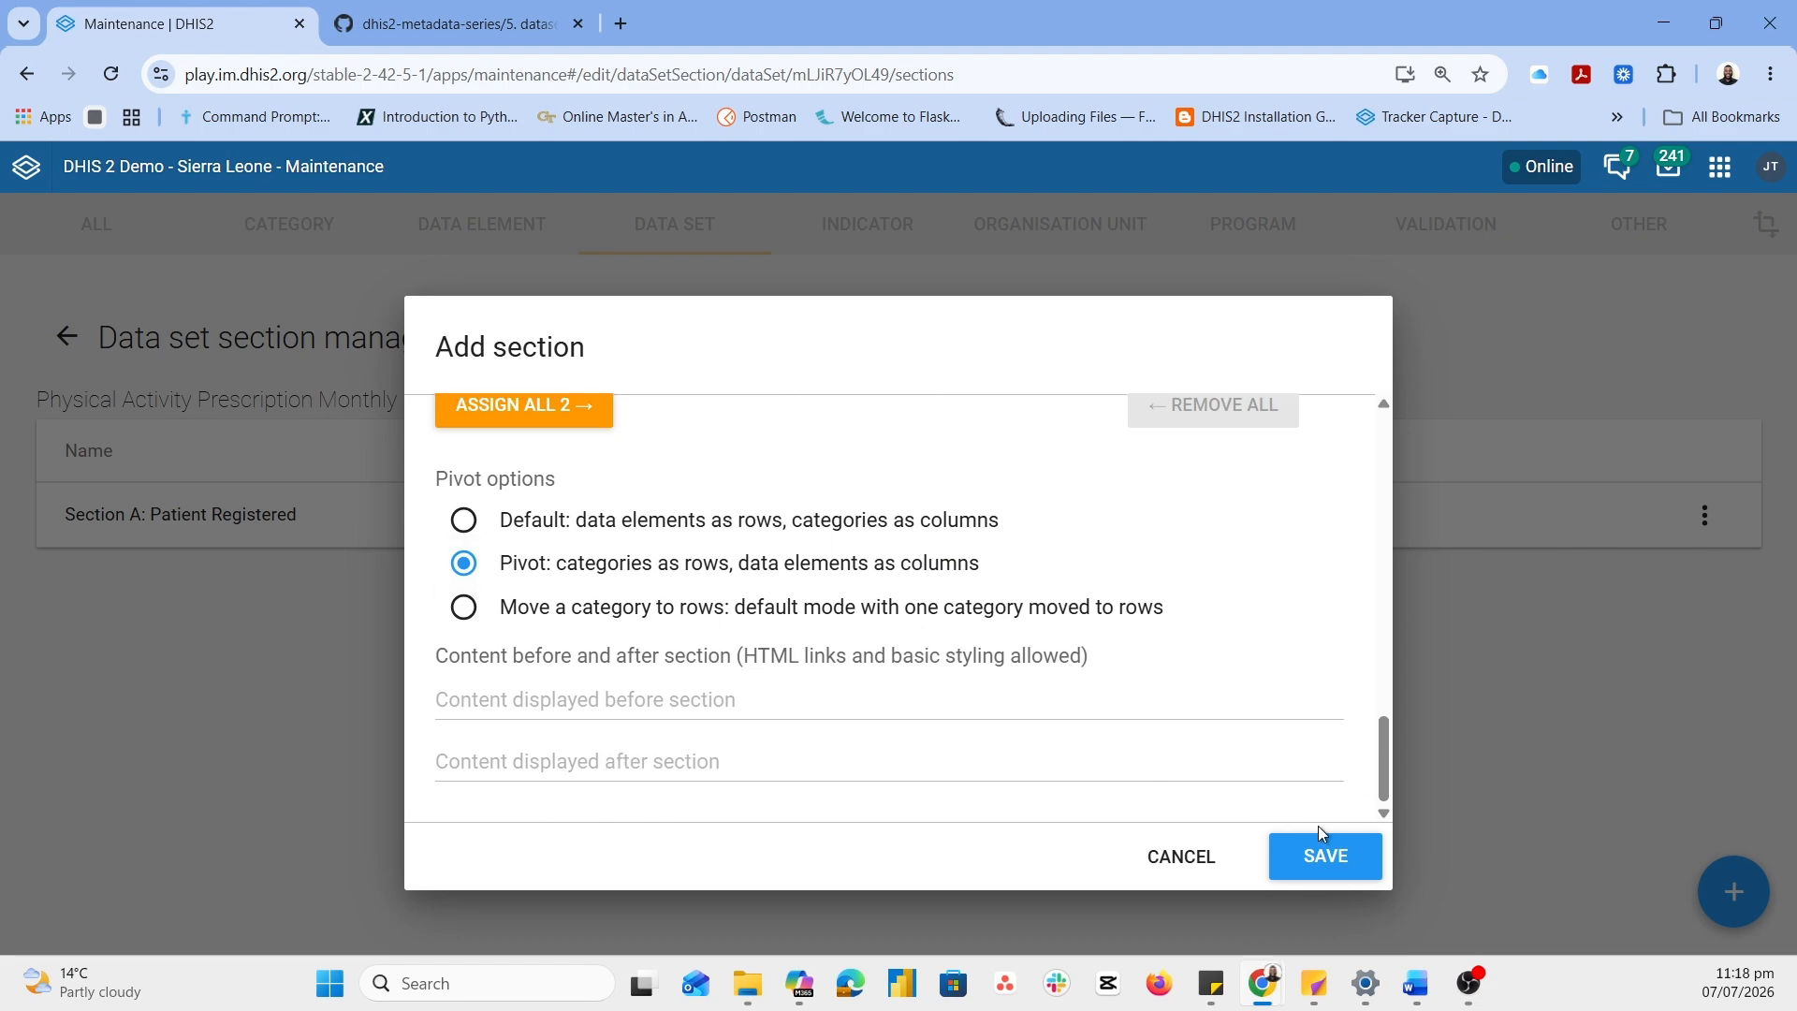
click(1320, 856)
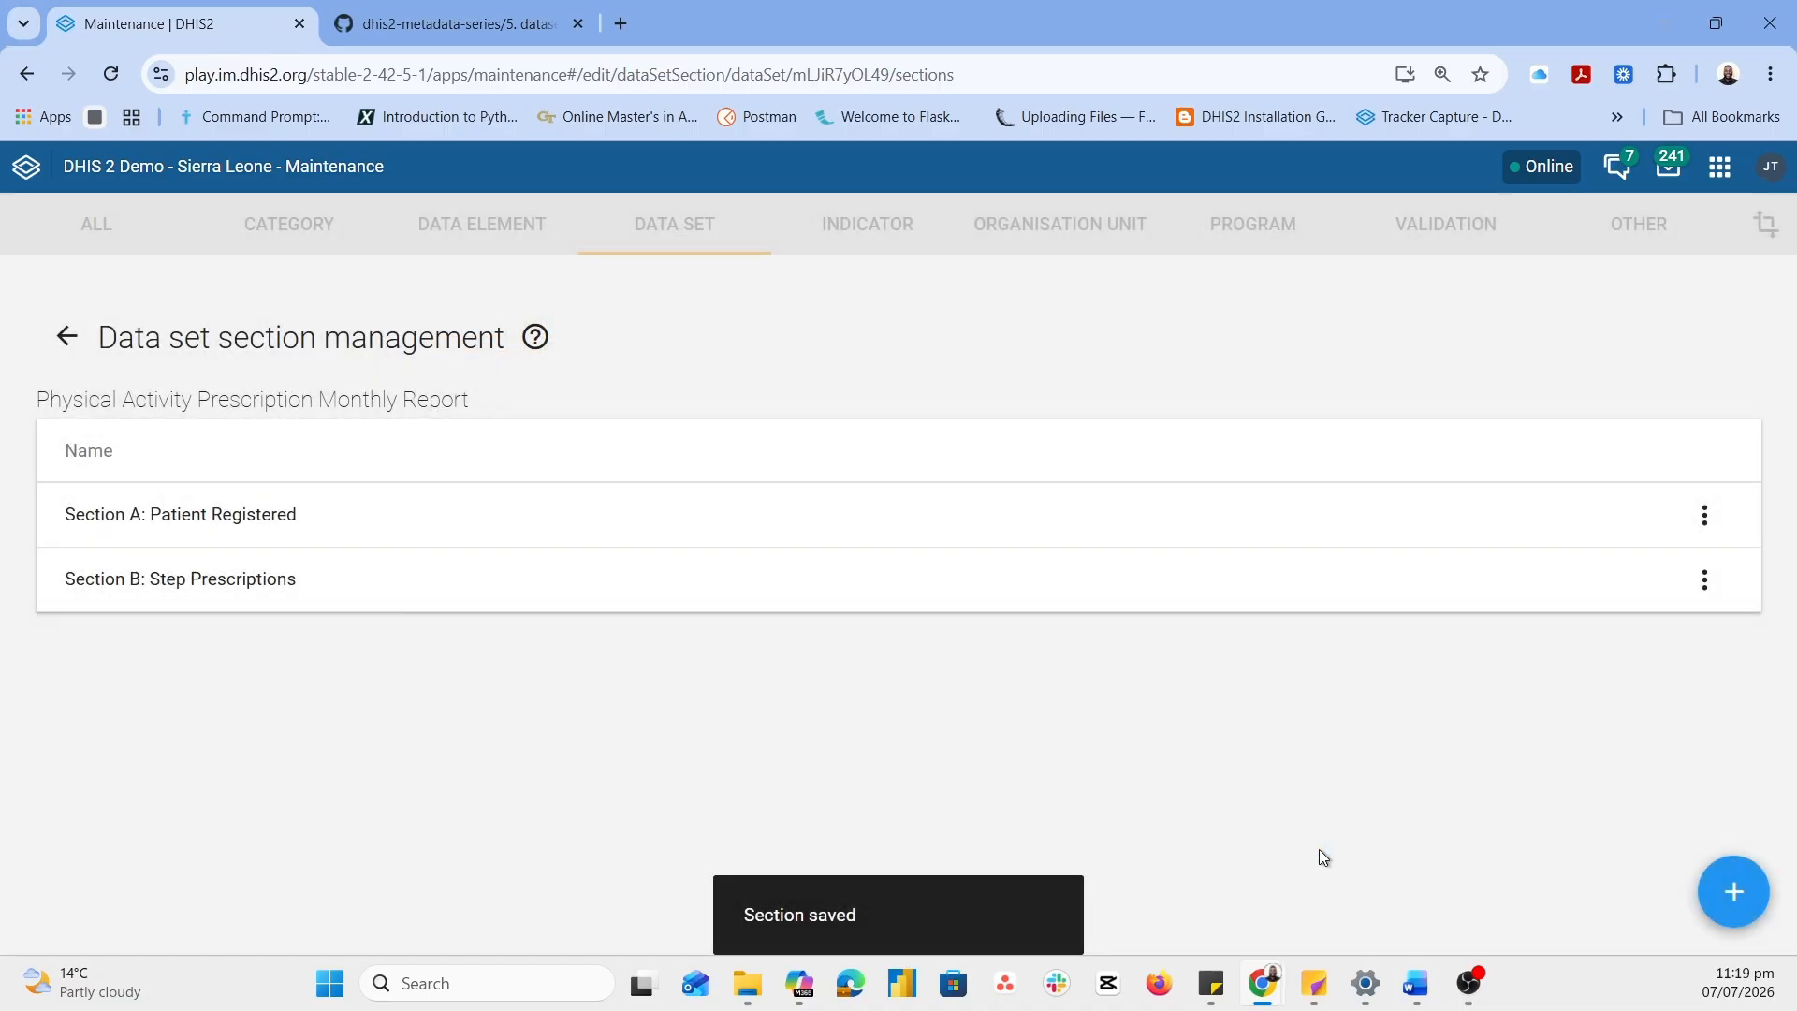
Start a third section and name it "Section C: Follow-up Indicator (Optional)"
click(1727, 891)
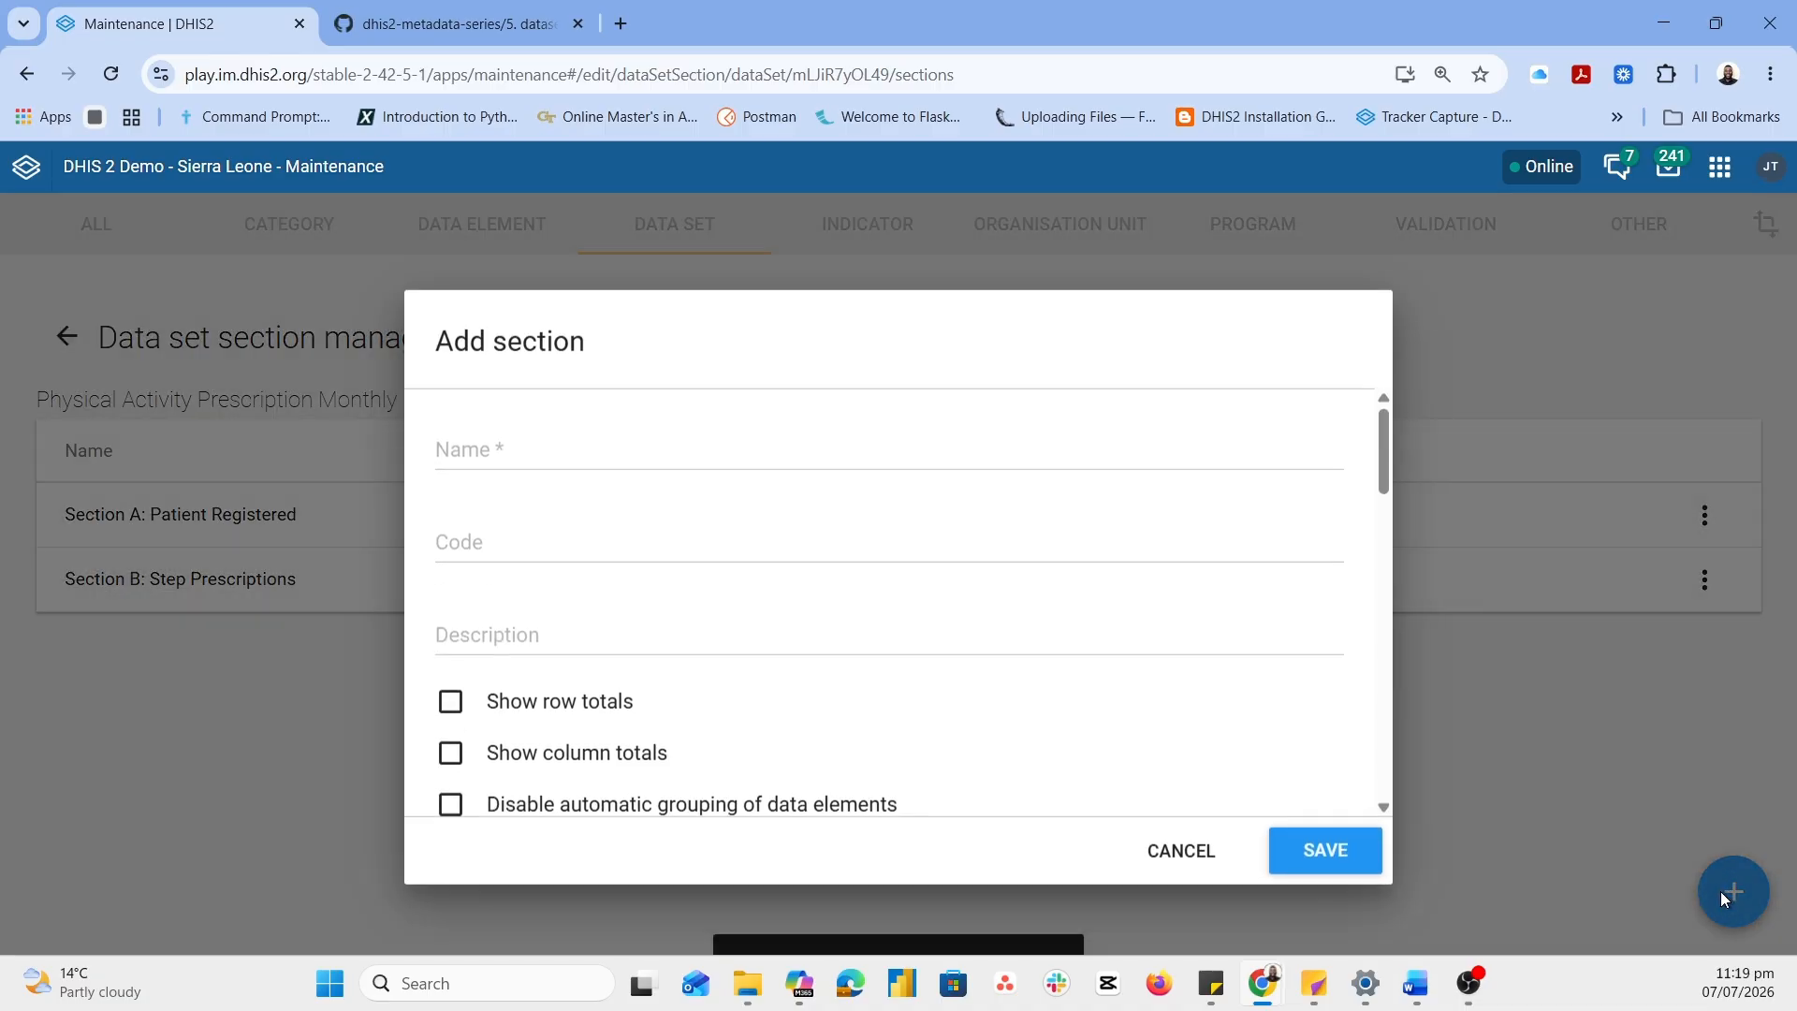
click(526, 456)
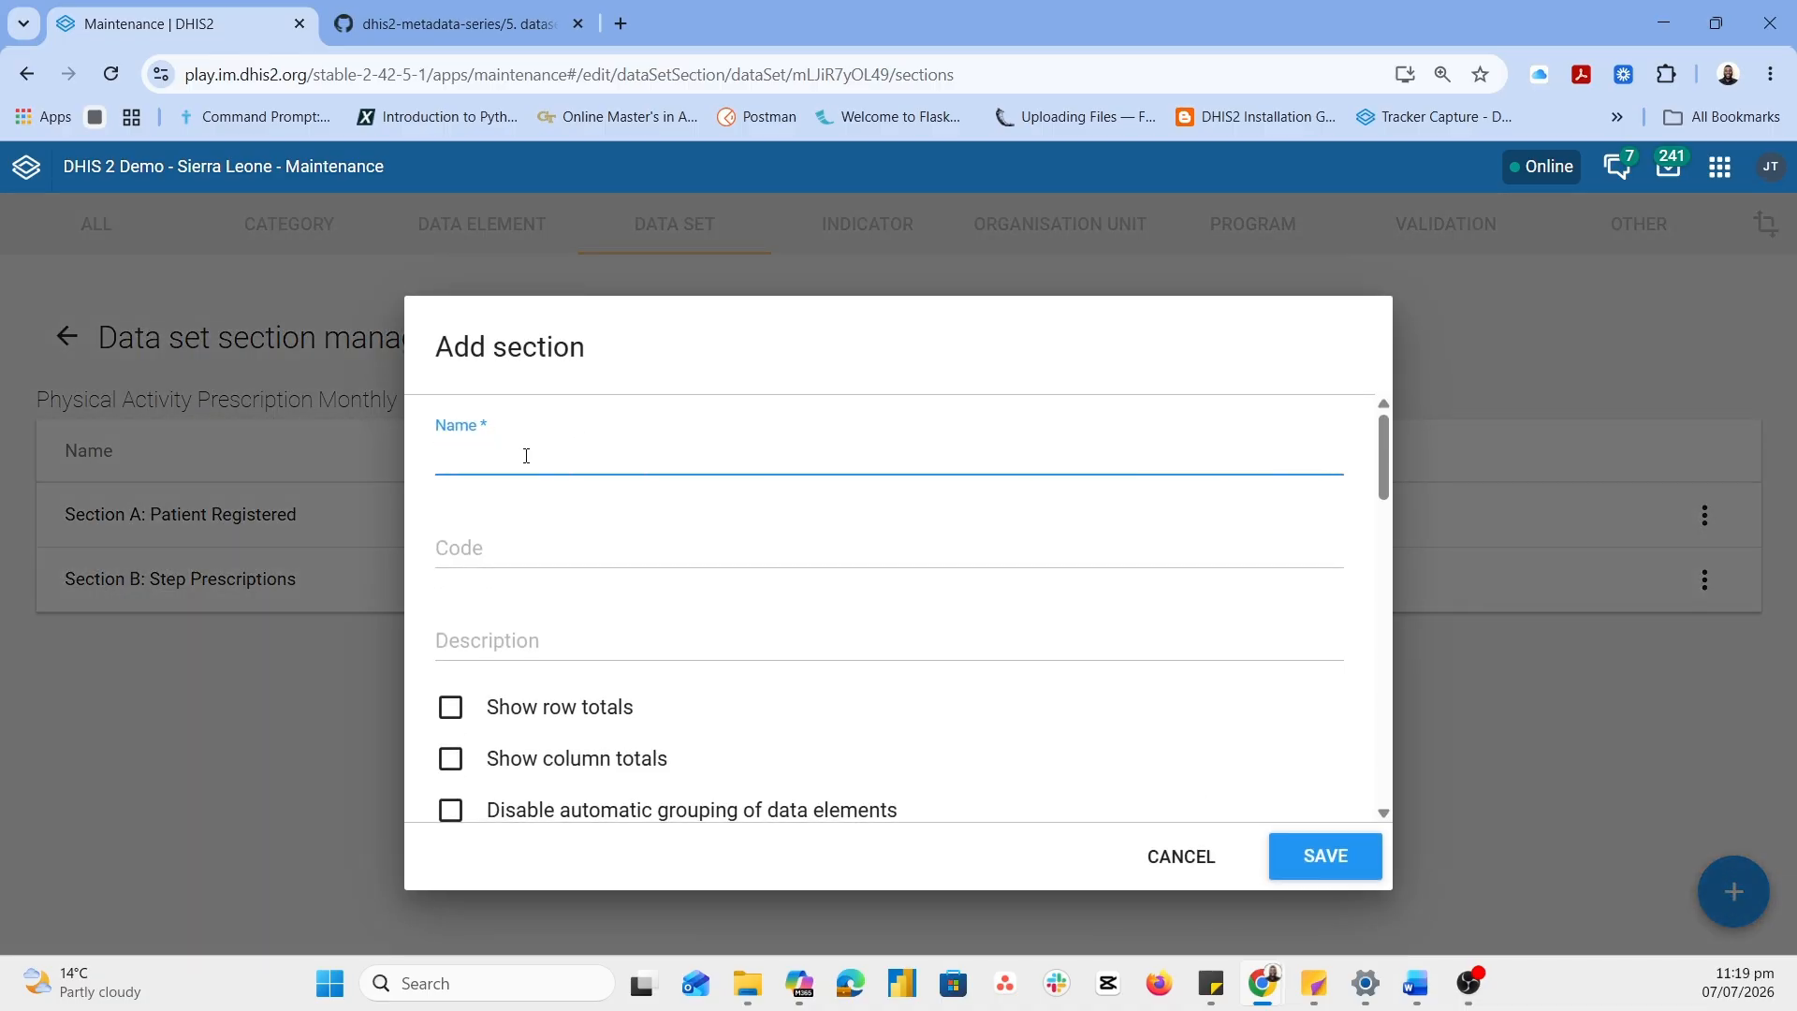
text(Section)
text(C: Follow-up Indicator)
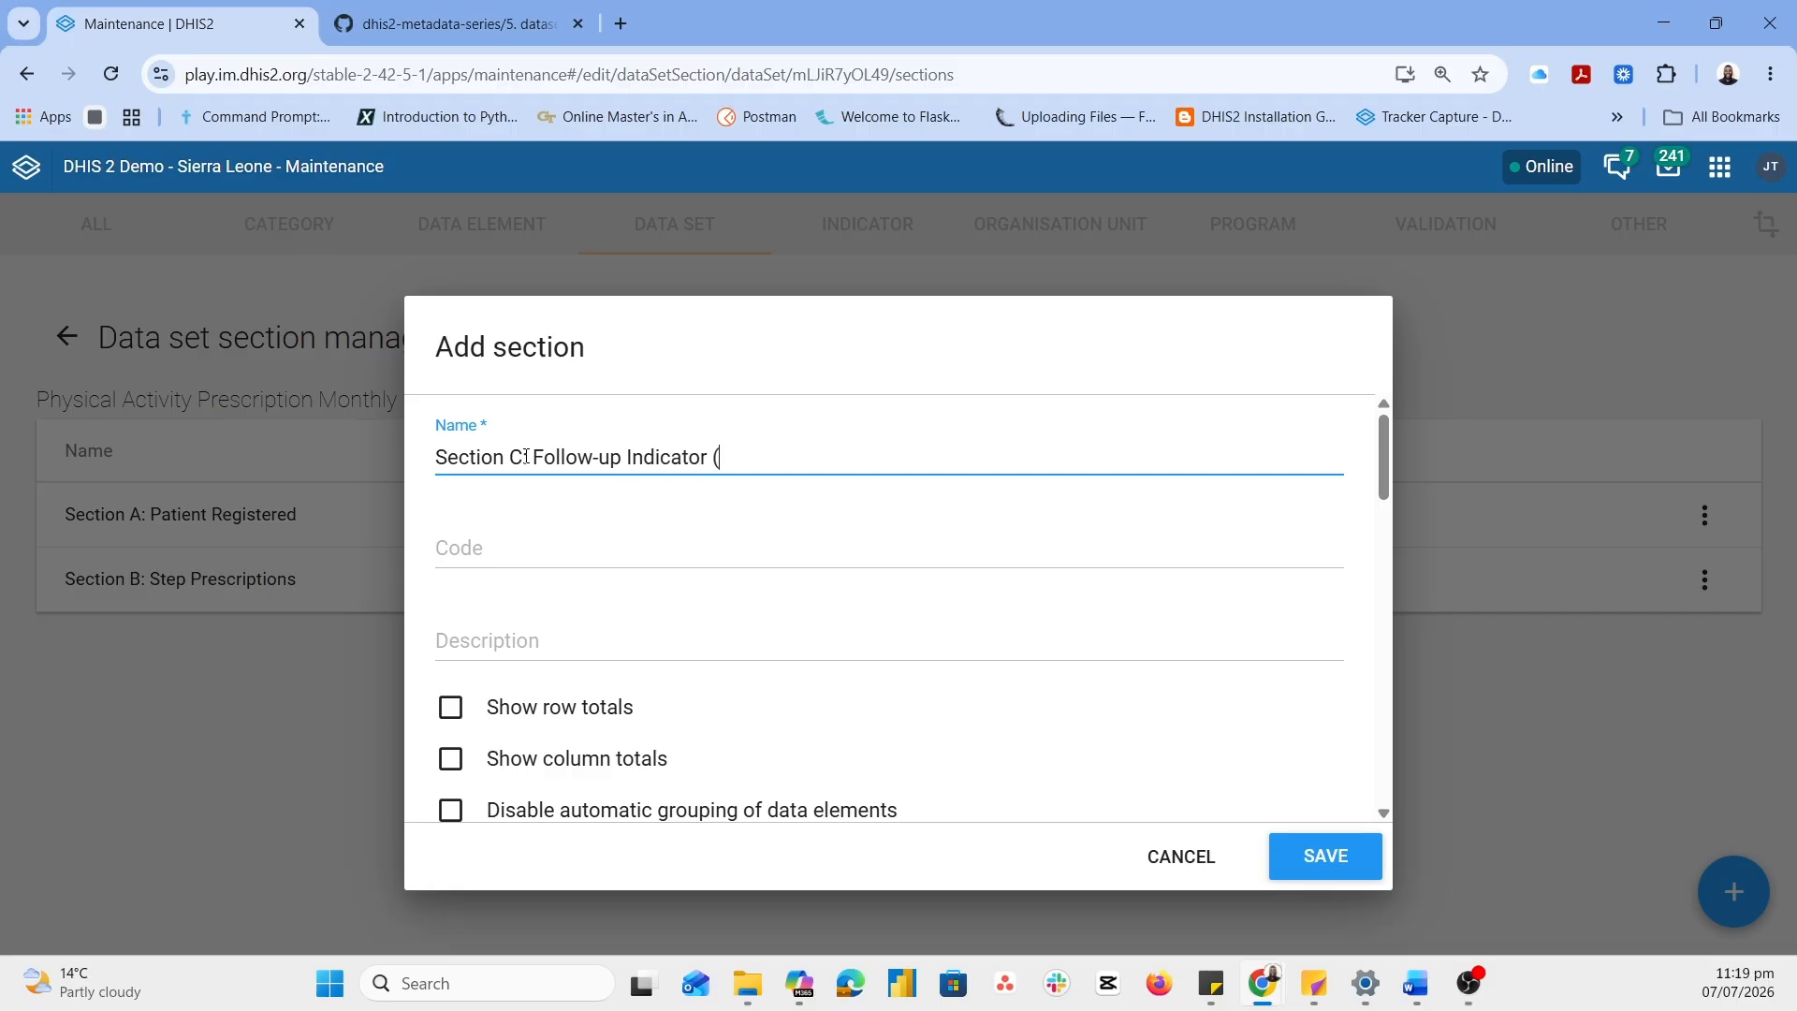
text( (Opotional)
Assign the indicator for patients still on 10,000 steps/day to Section C and save the section
scroll(563, 630, down, 4)
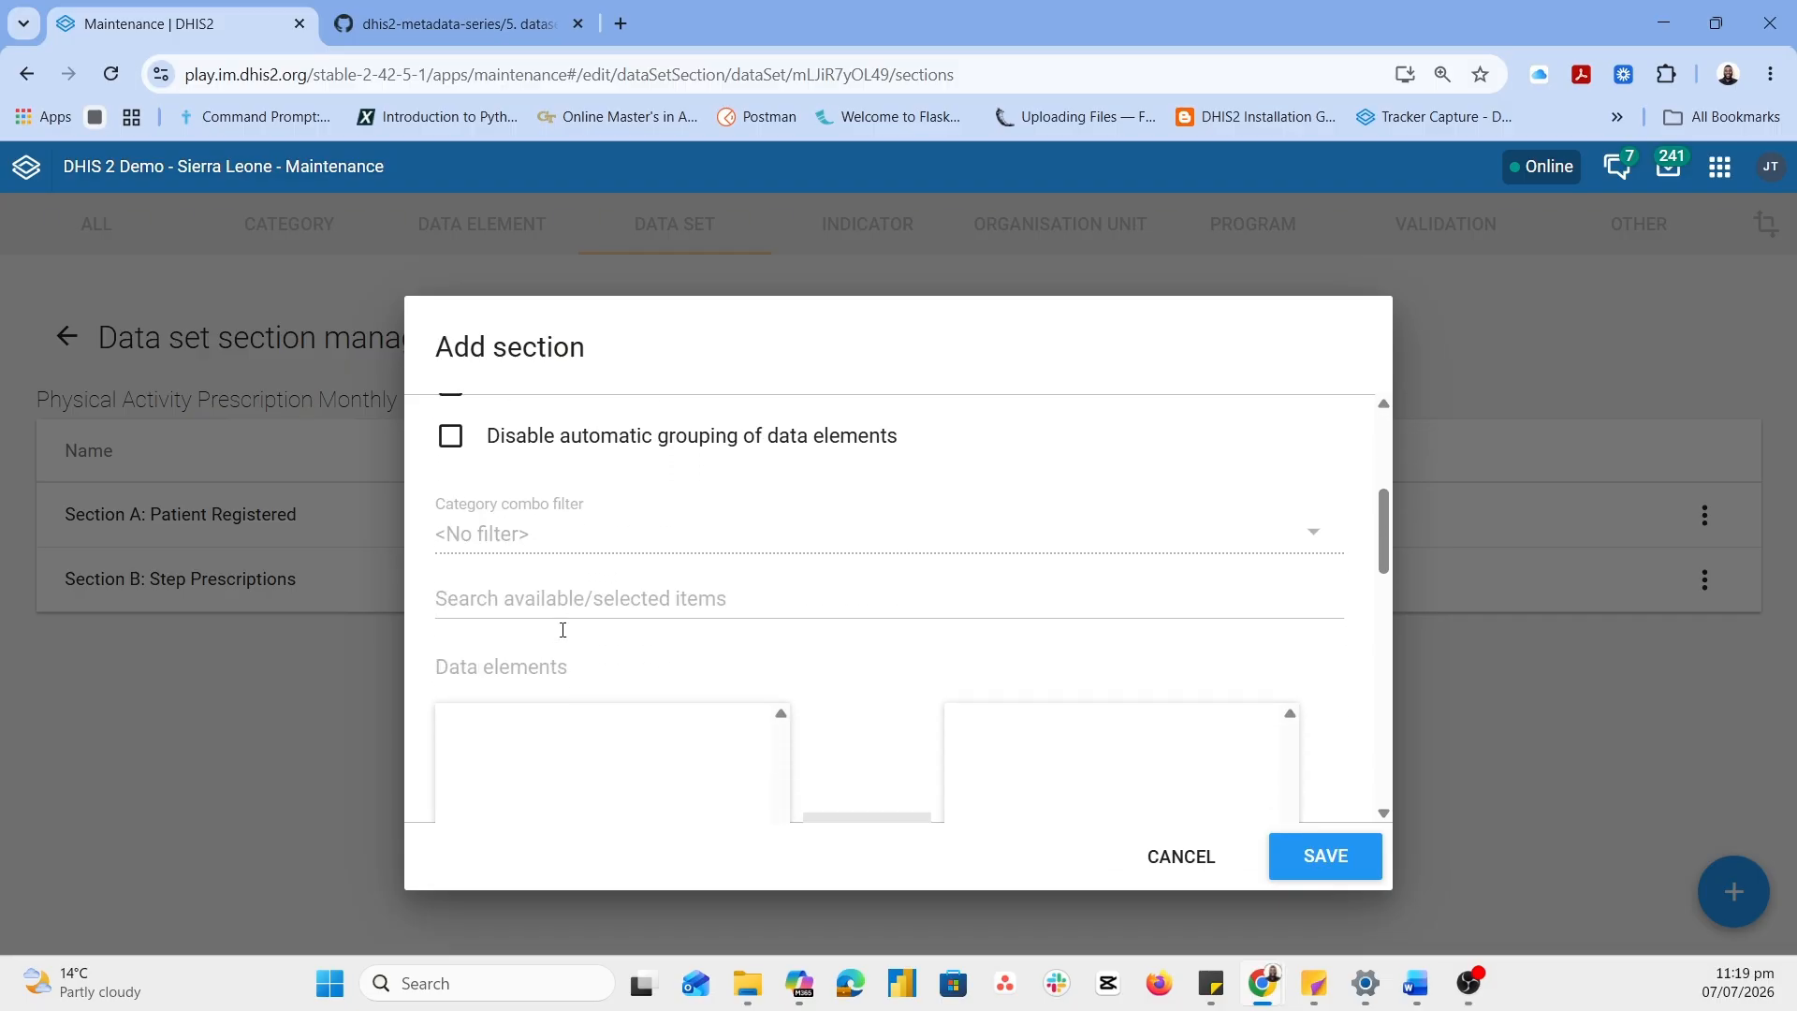
scroll(563, 630, up, 1)
scroll(562, 630, down, 3)
scroll(562, 630, down, 5)
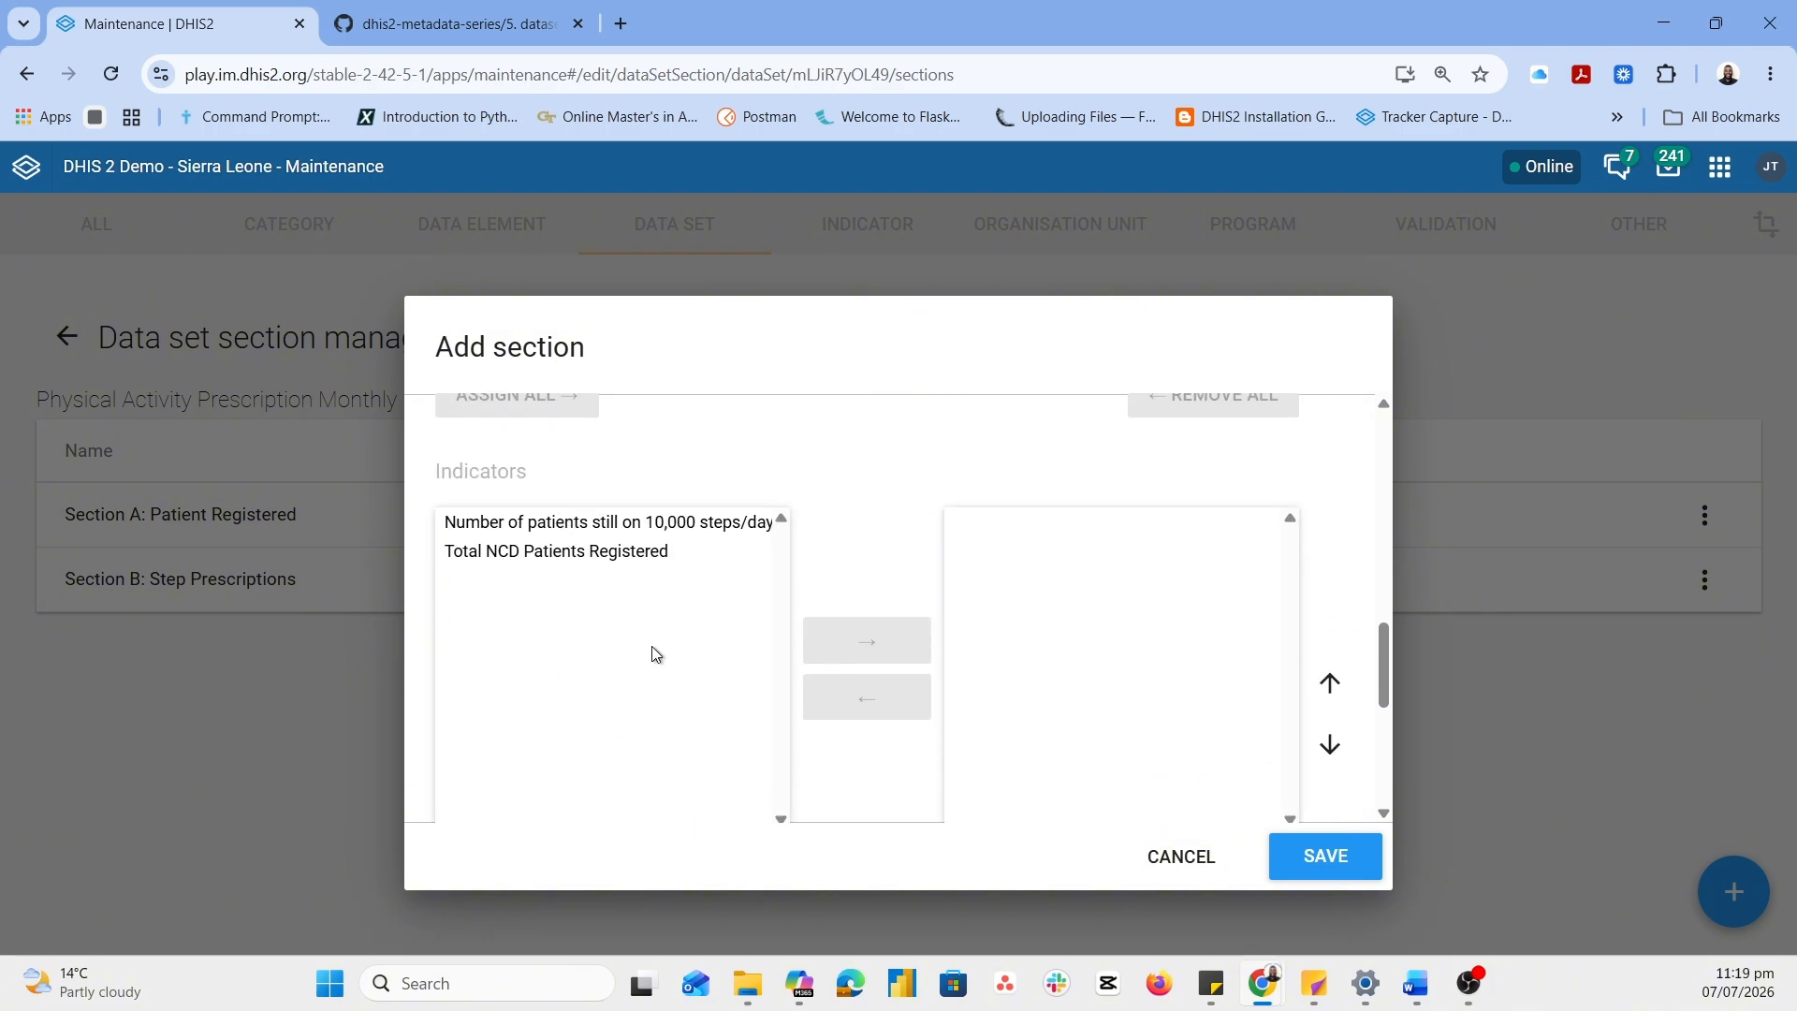
click(582, 525)
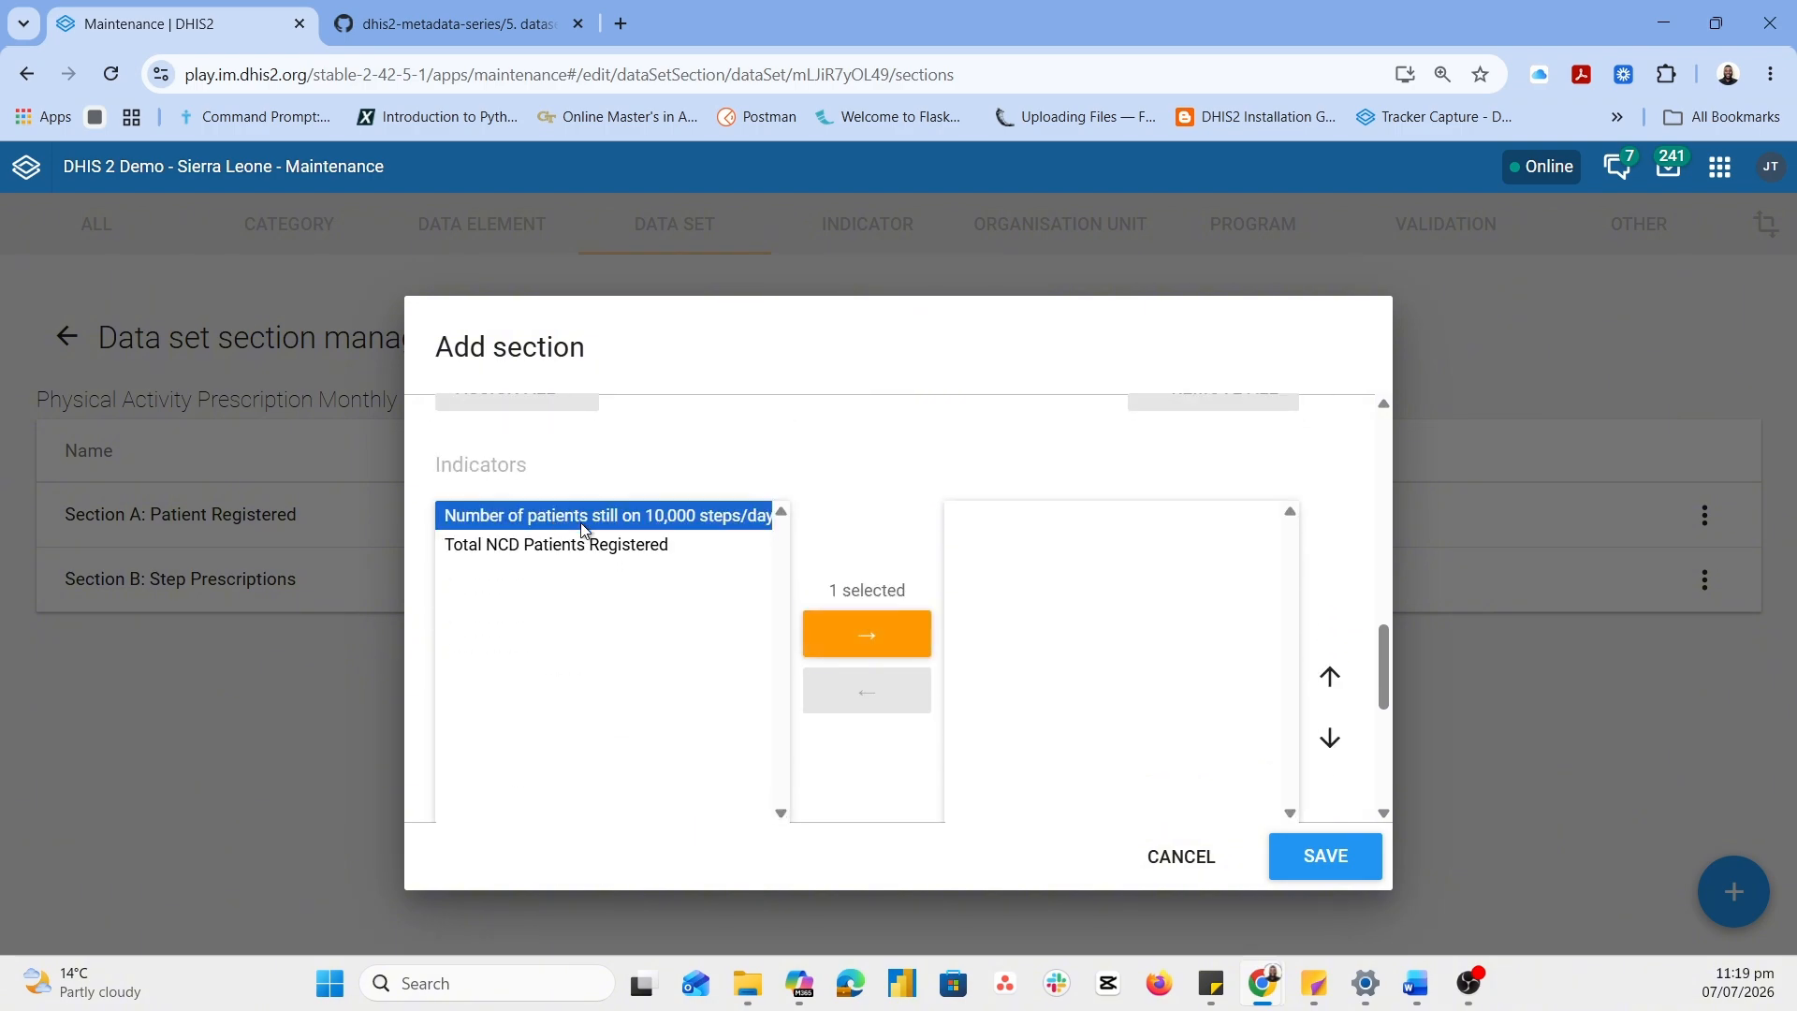
click(861, 641)
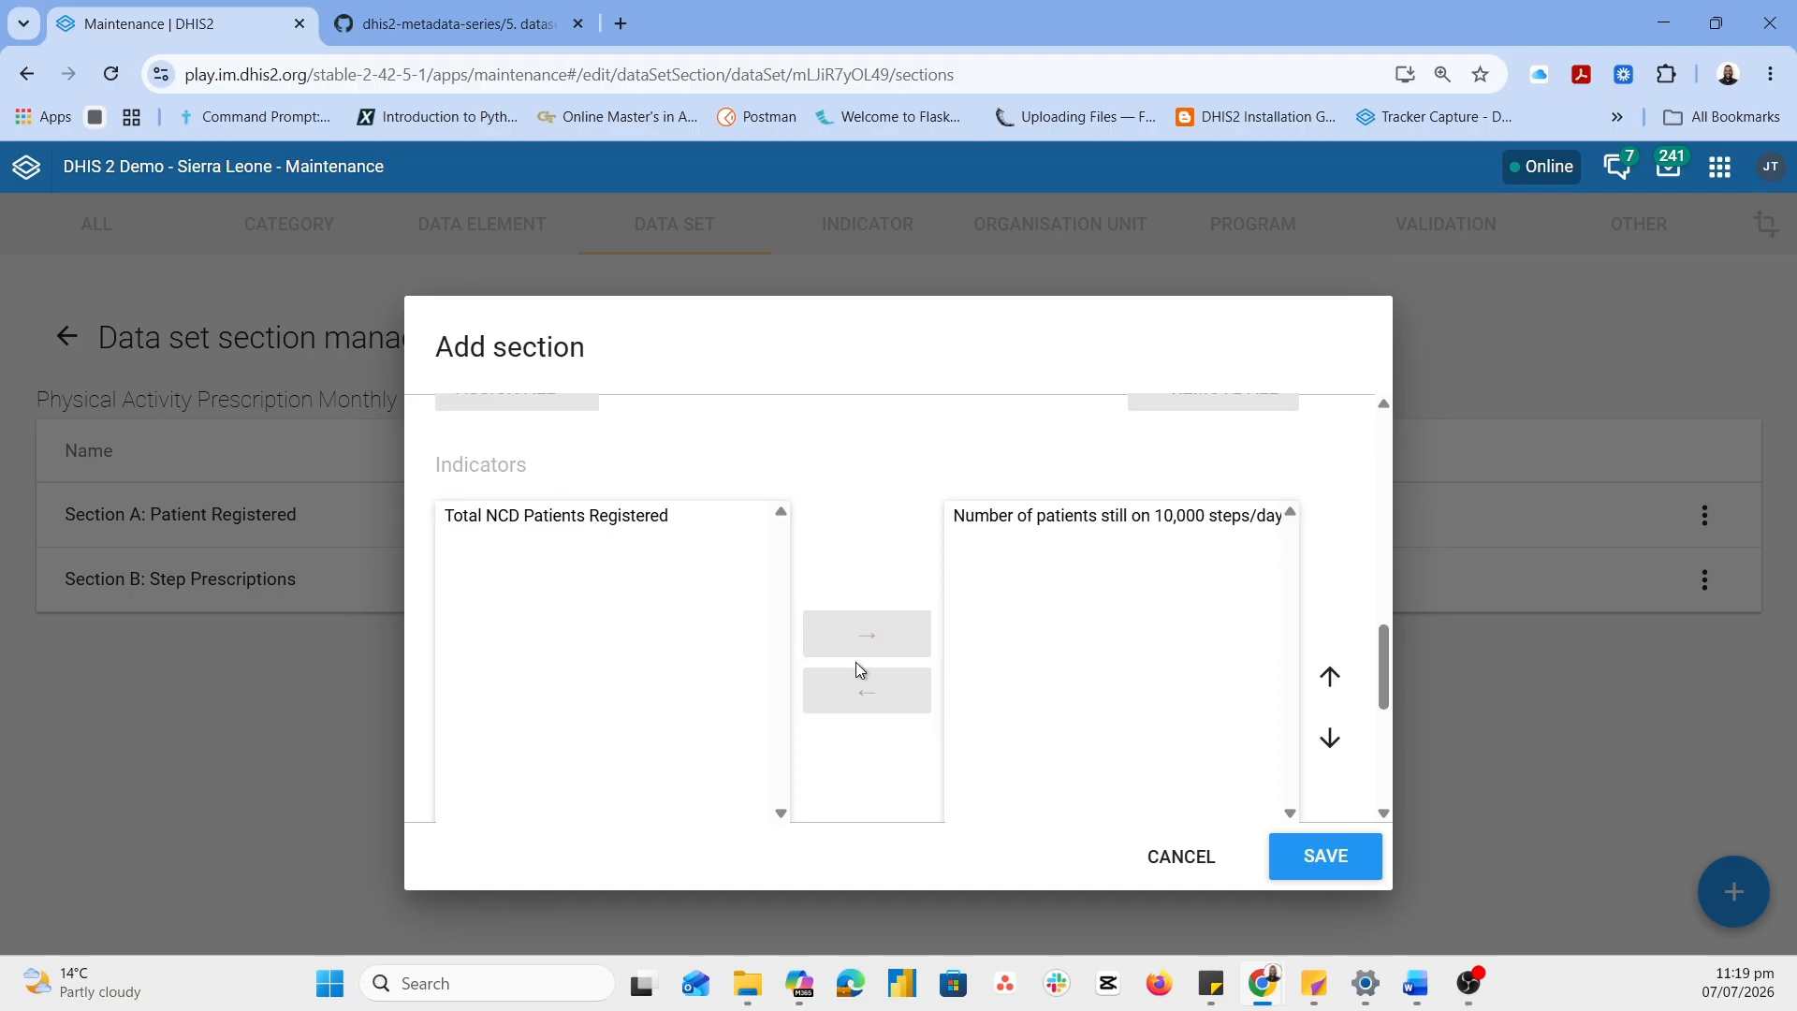
click(1319, 863)
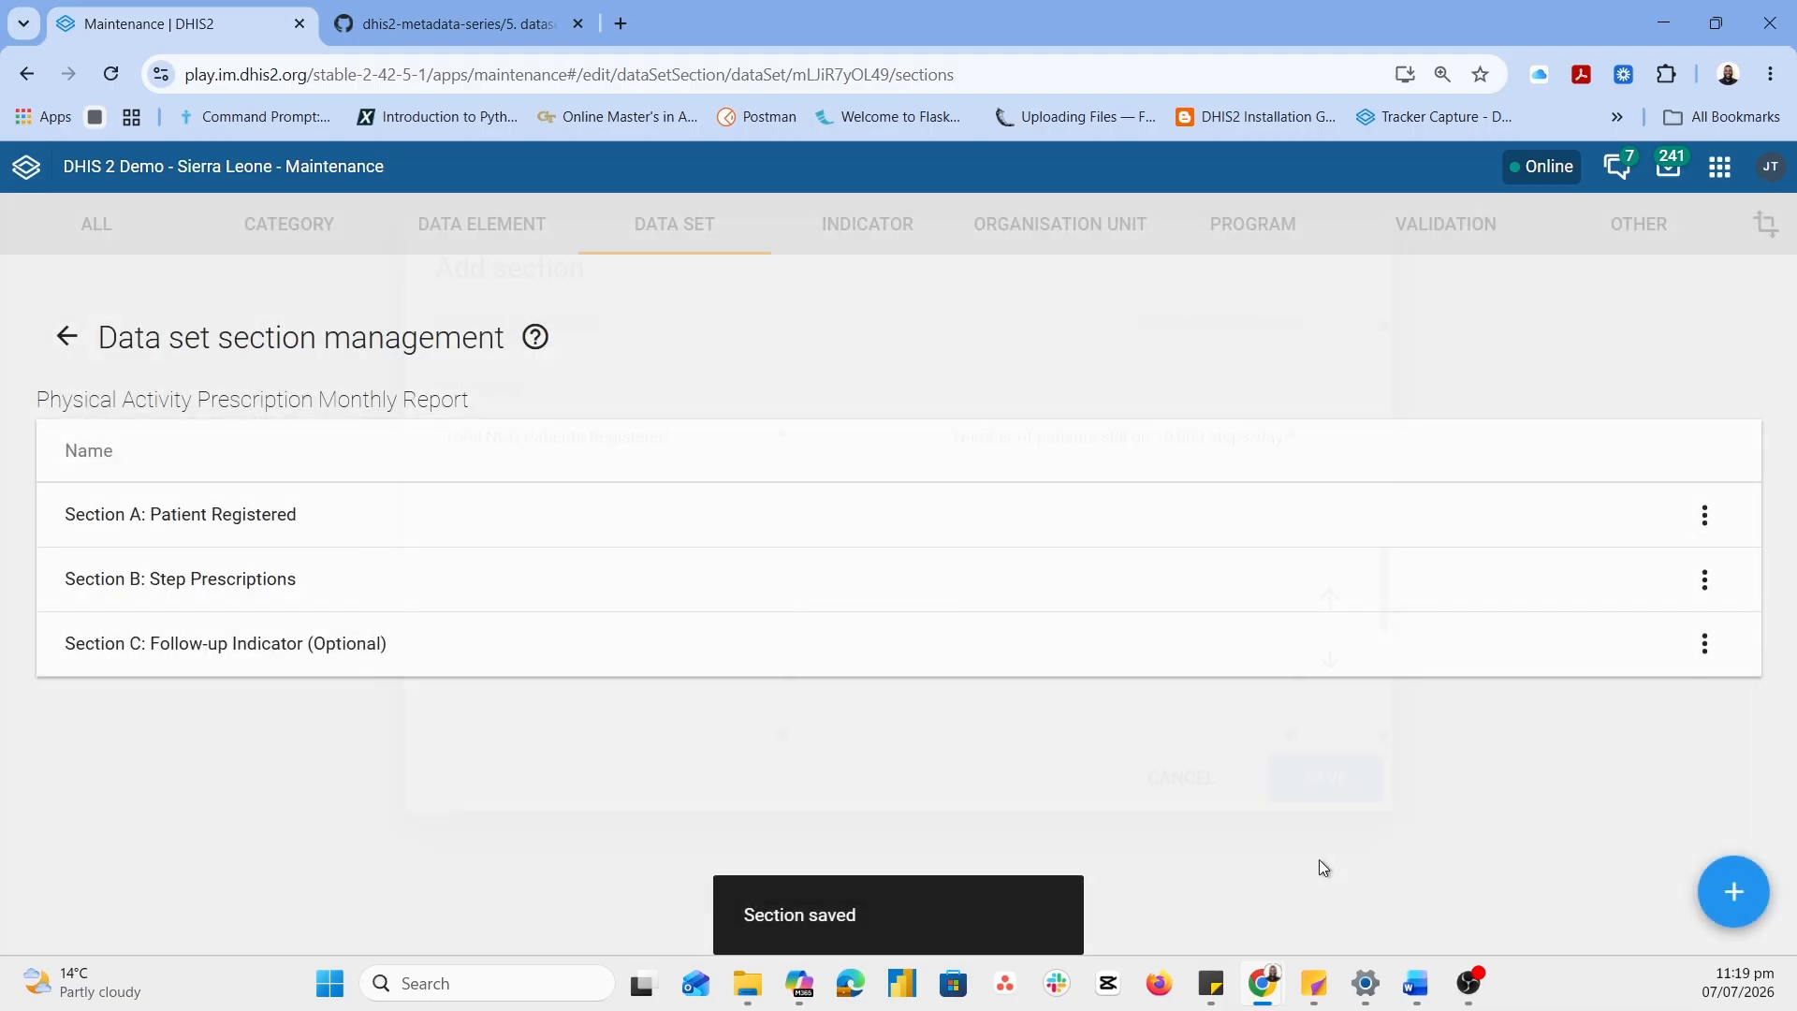
Review the indicator assignment of Section A without changing it, and return to the data set list
click(726, 526)
scroll(908, 567, down, 10)
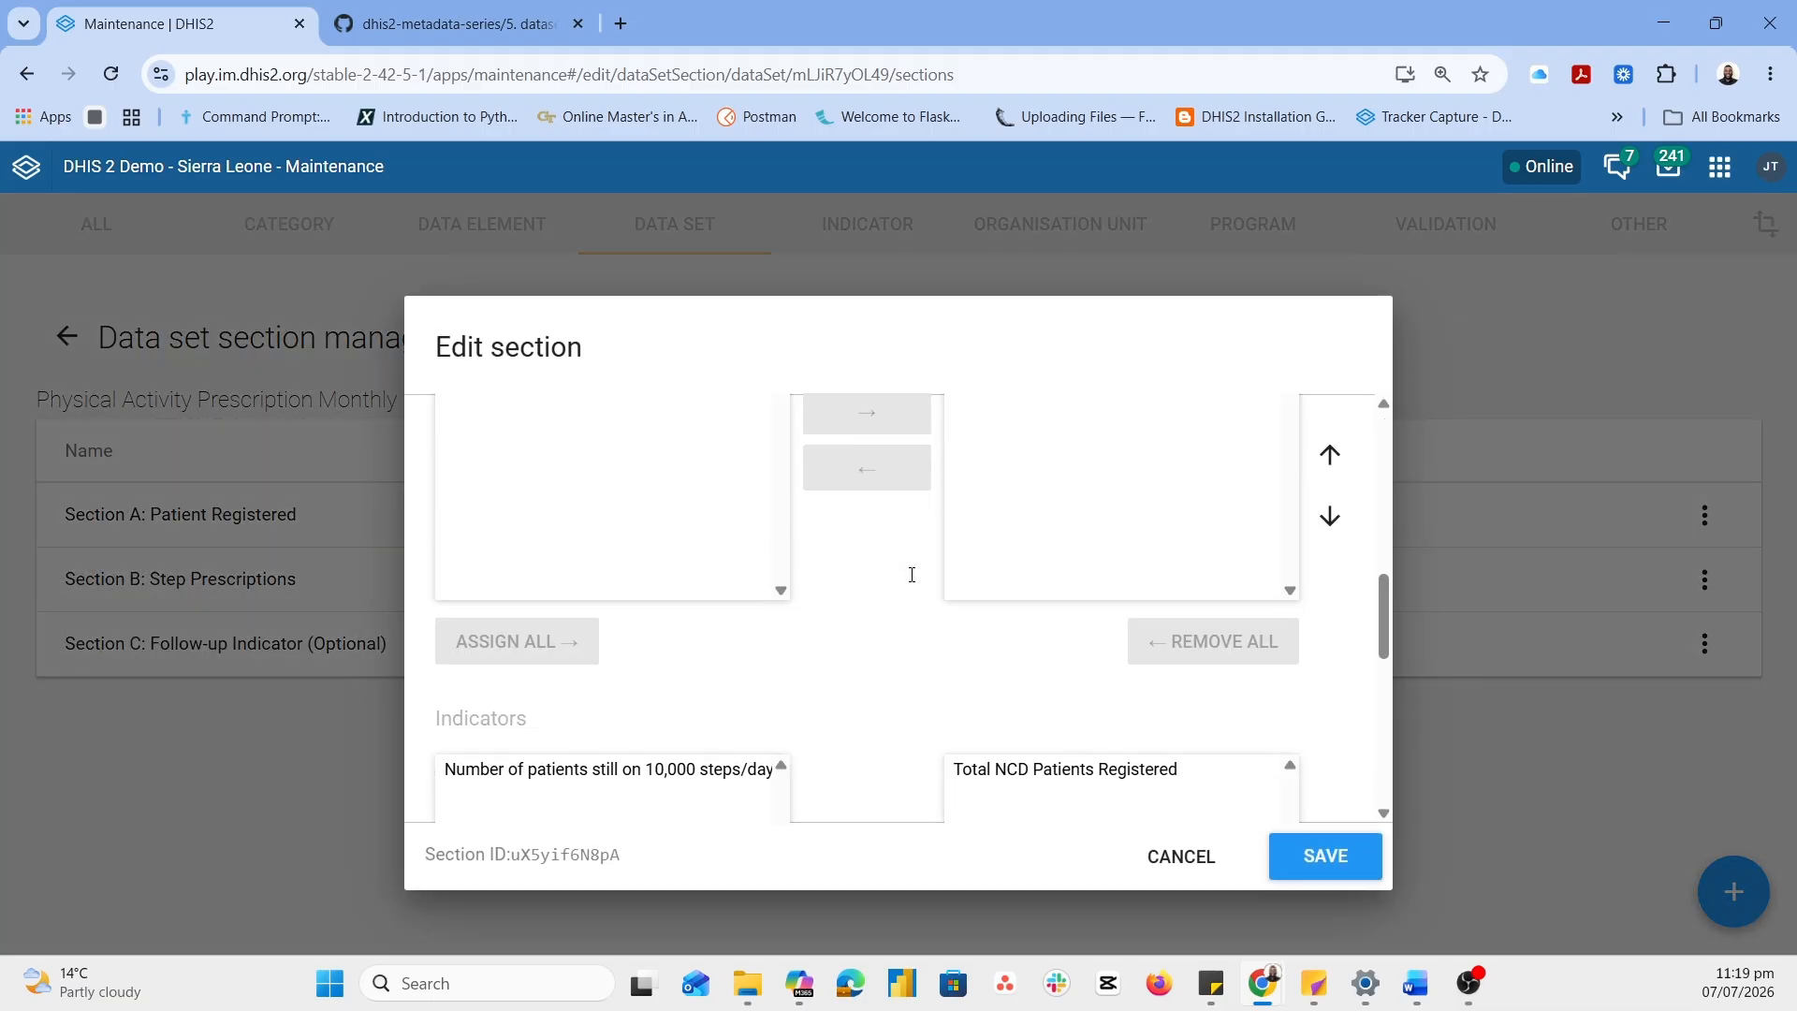
scroll(936, 599, up, 1)
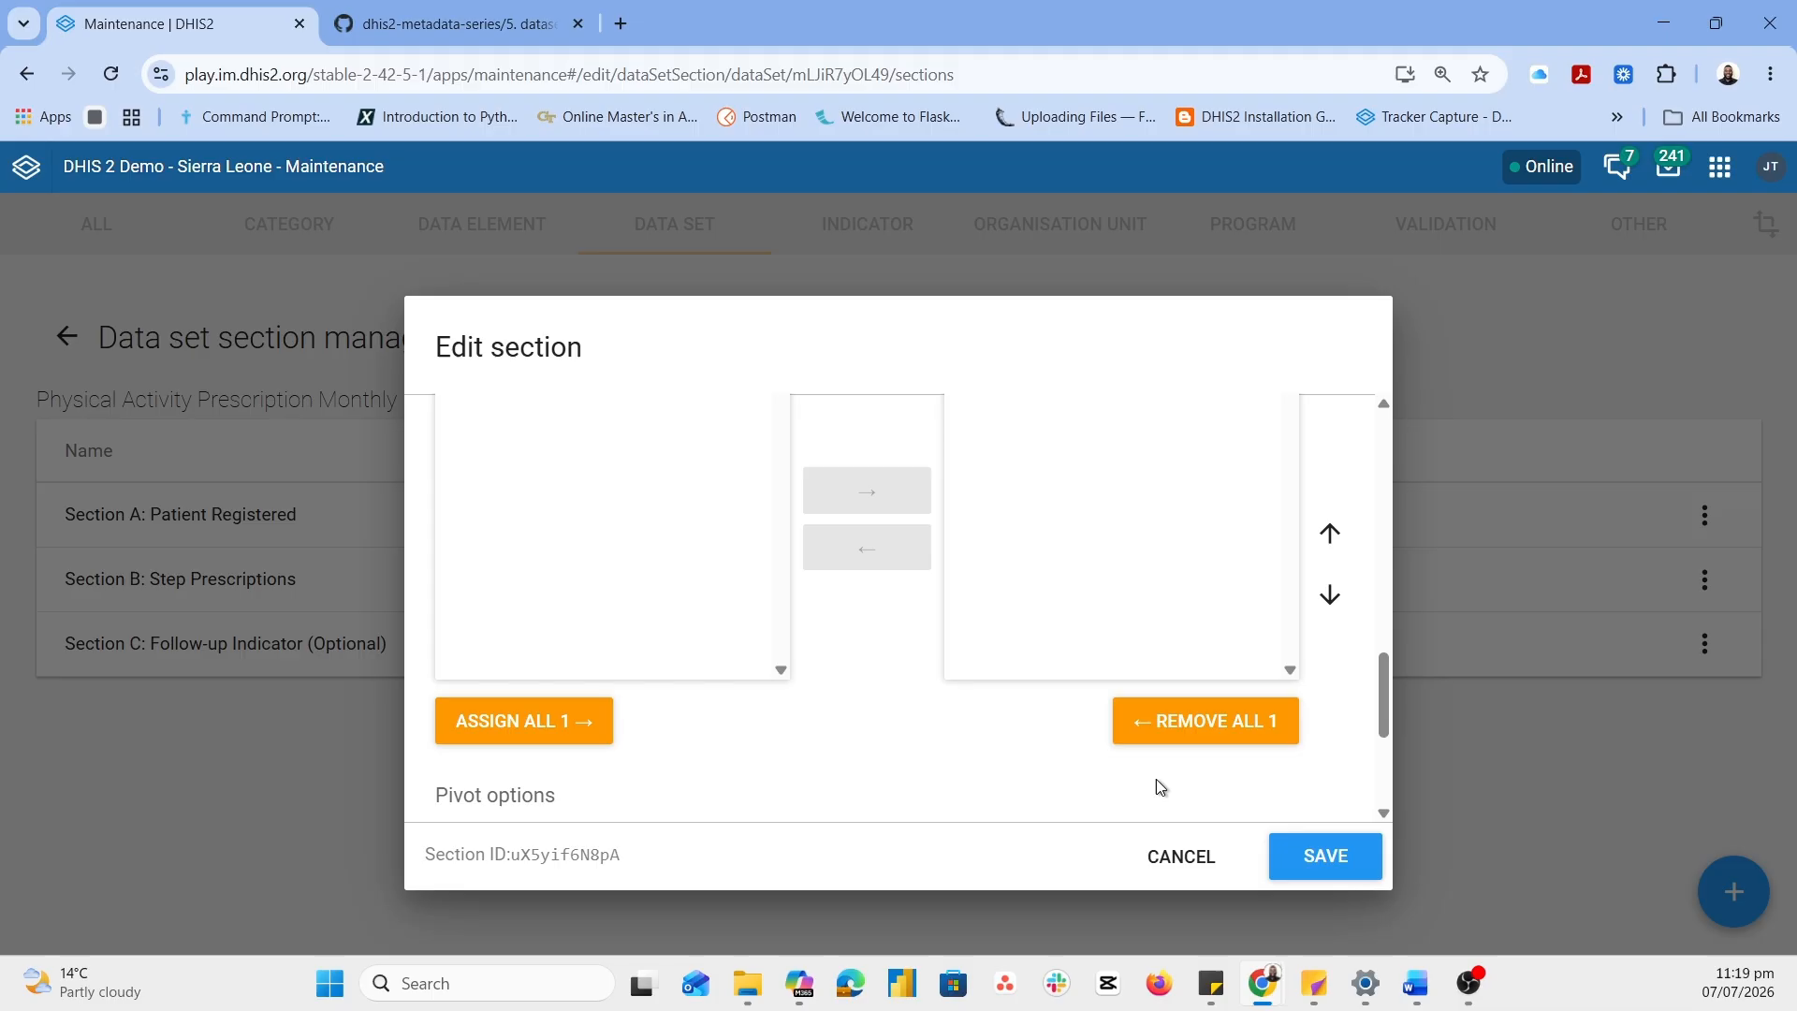
click(1179, 859)
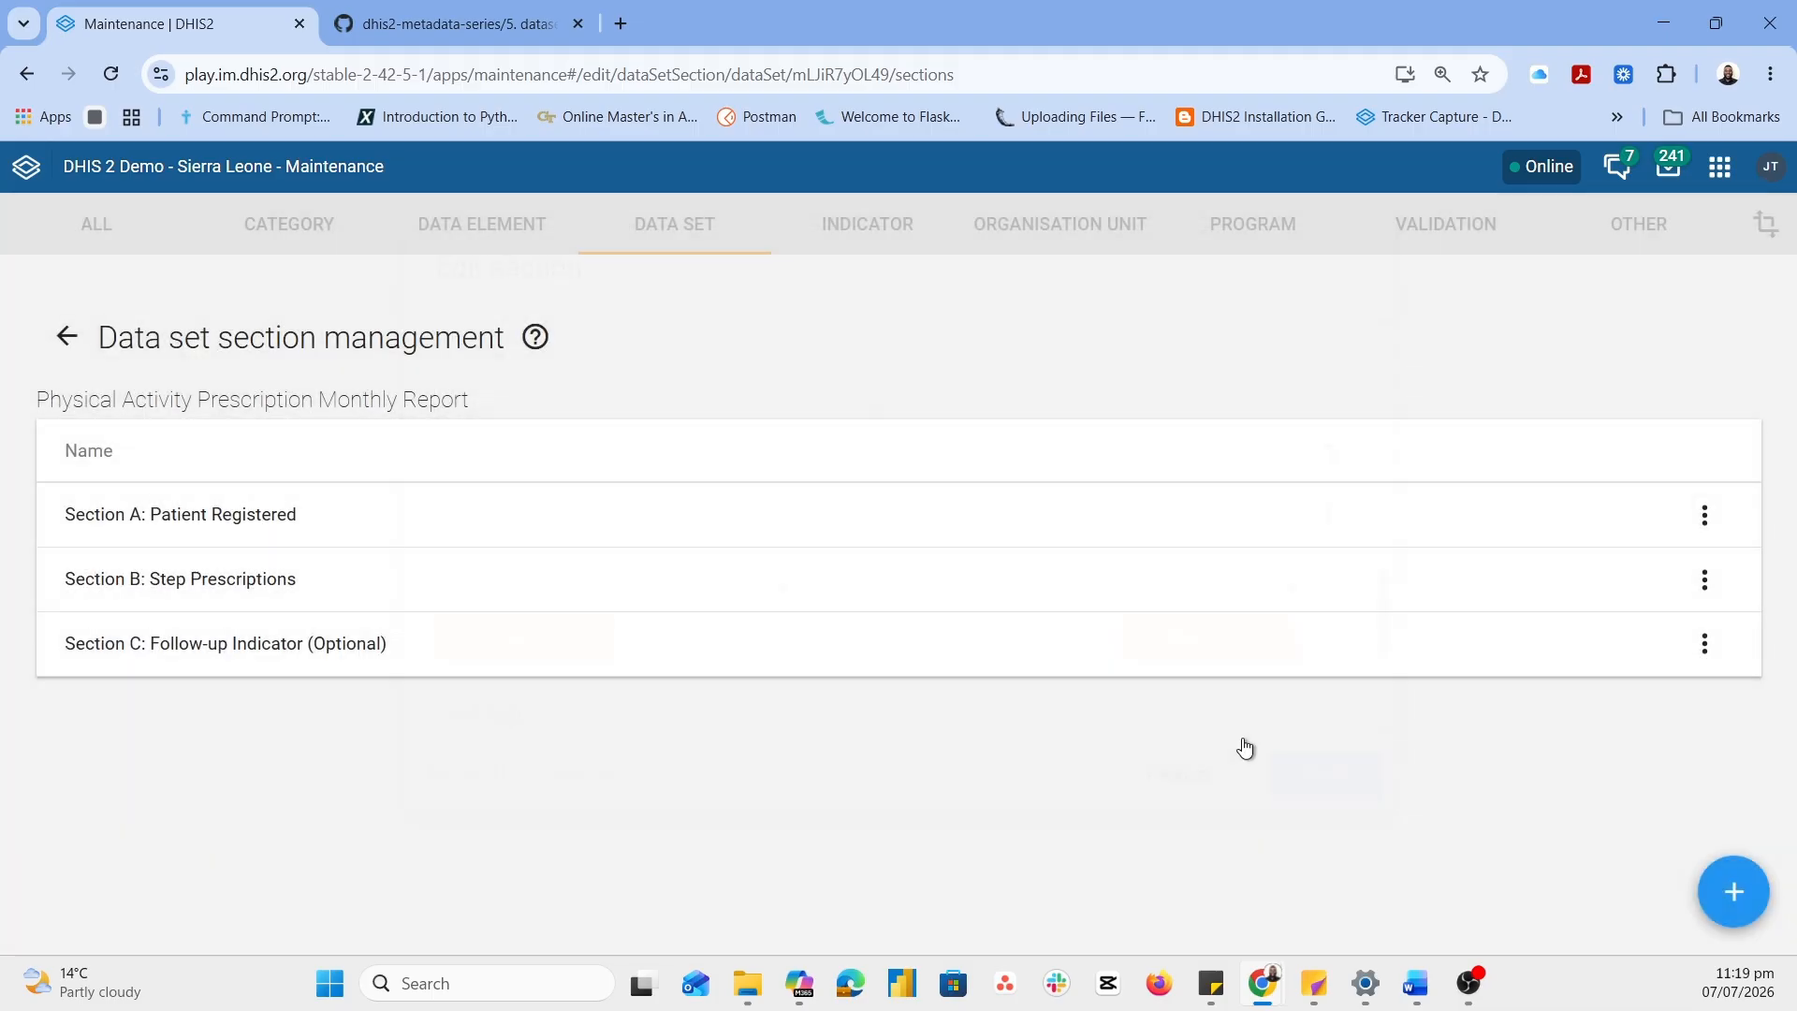
click(68, 337)
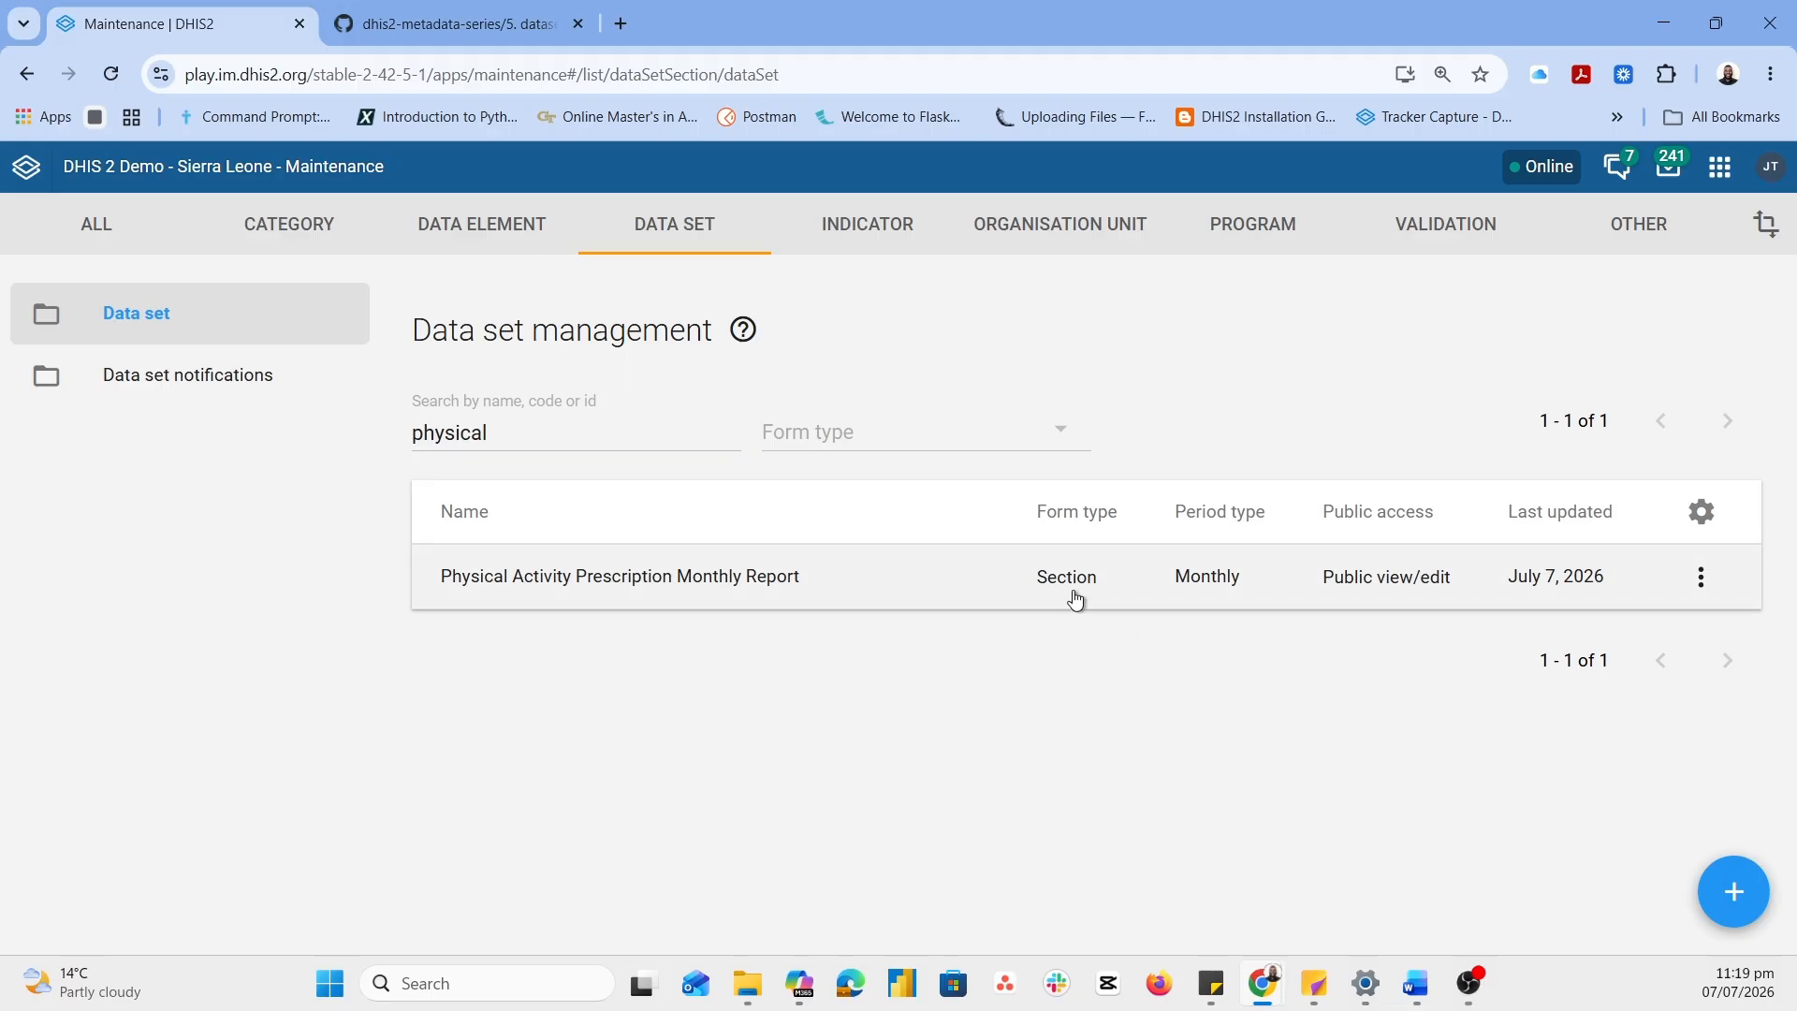
Switch to the Browser Cache Cleaner app and clear all local storage items
click(1718, 168)
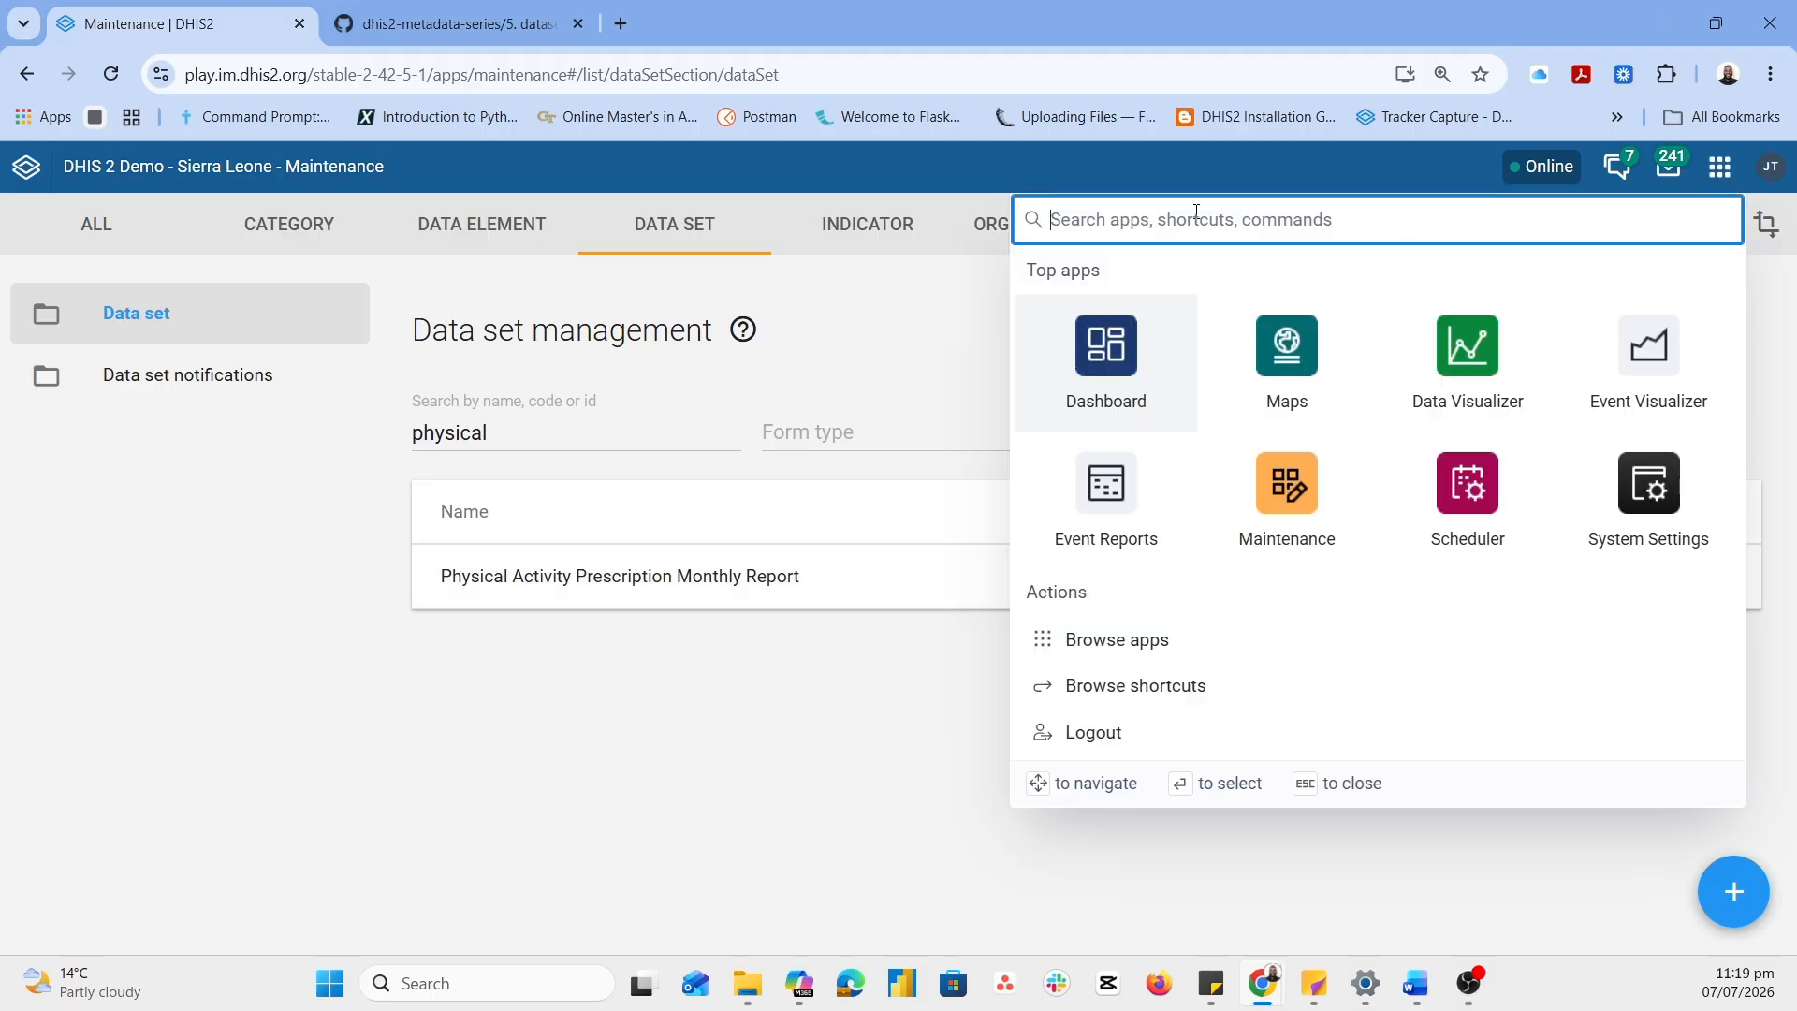
text(brow)
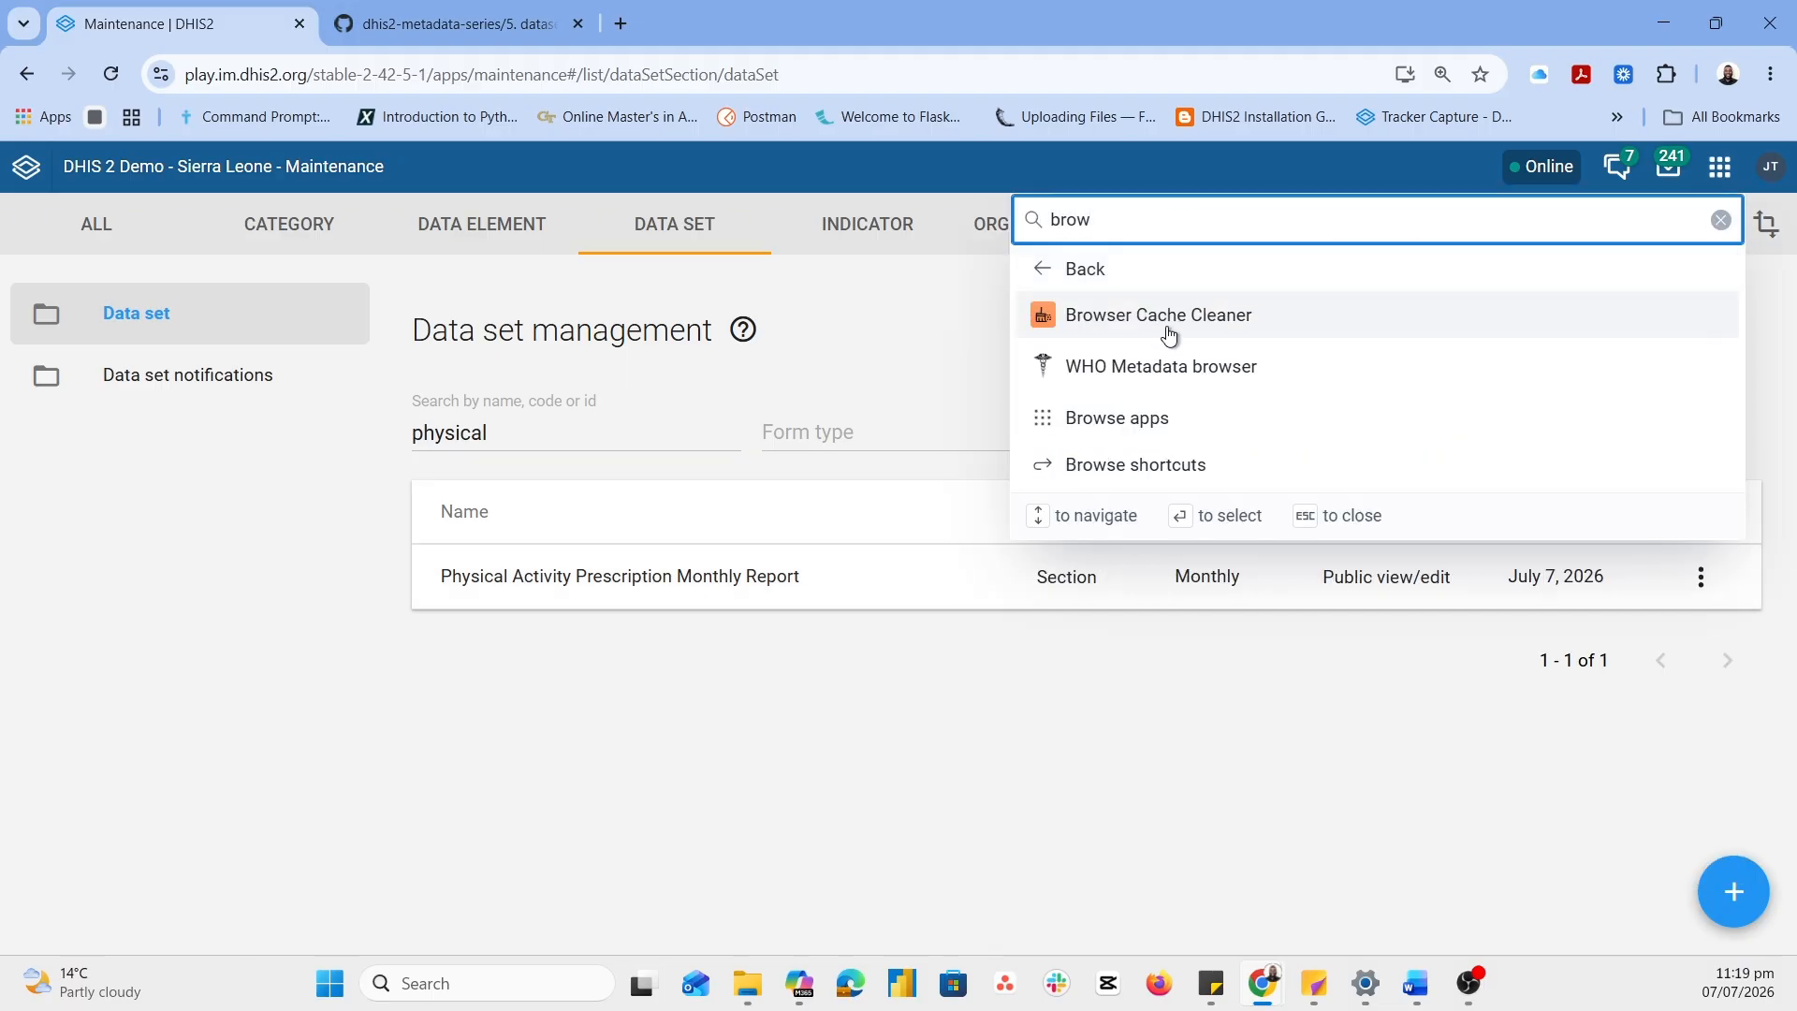
click(1166, 328)
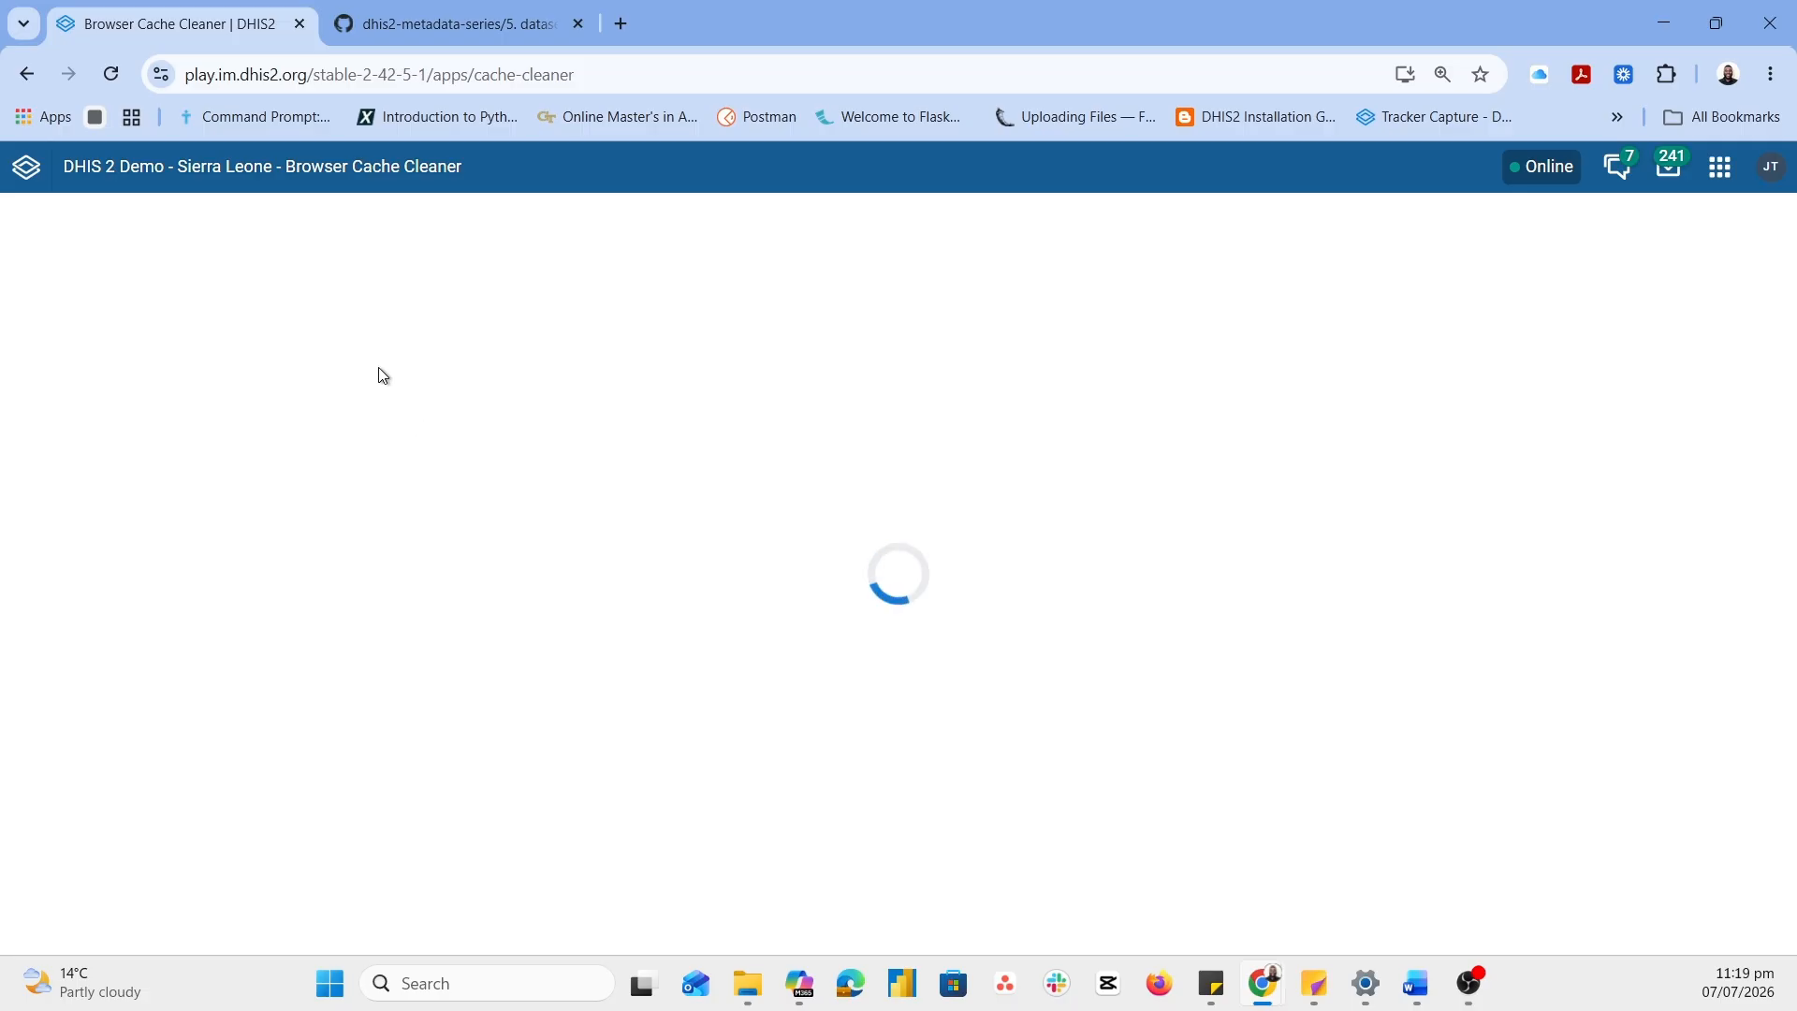
click(349, 297)
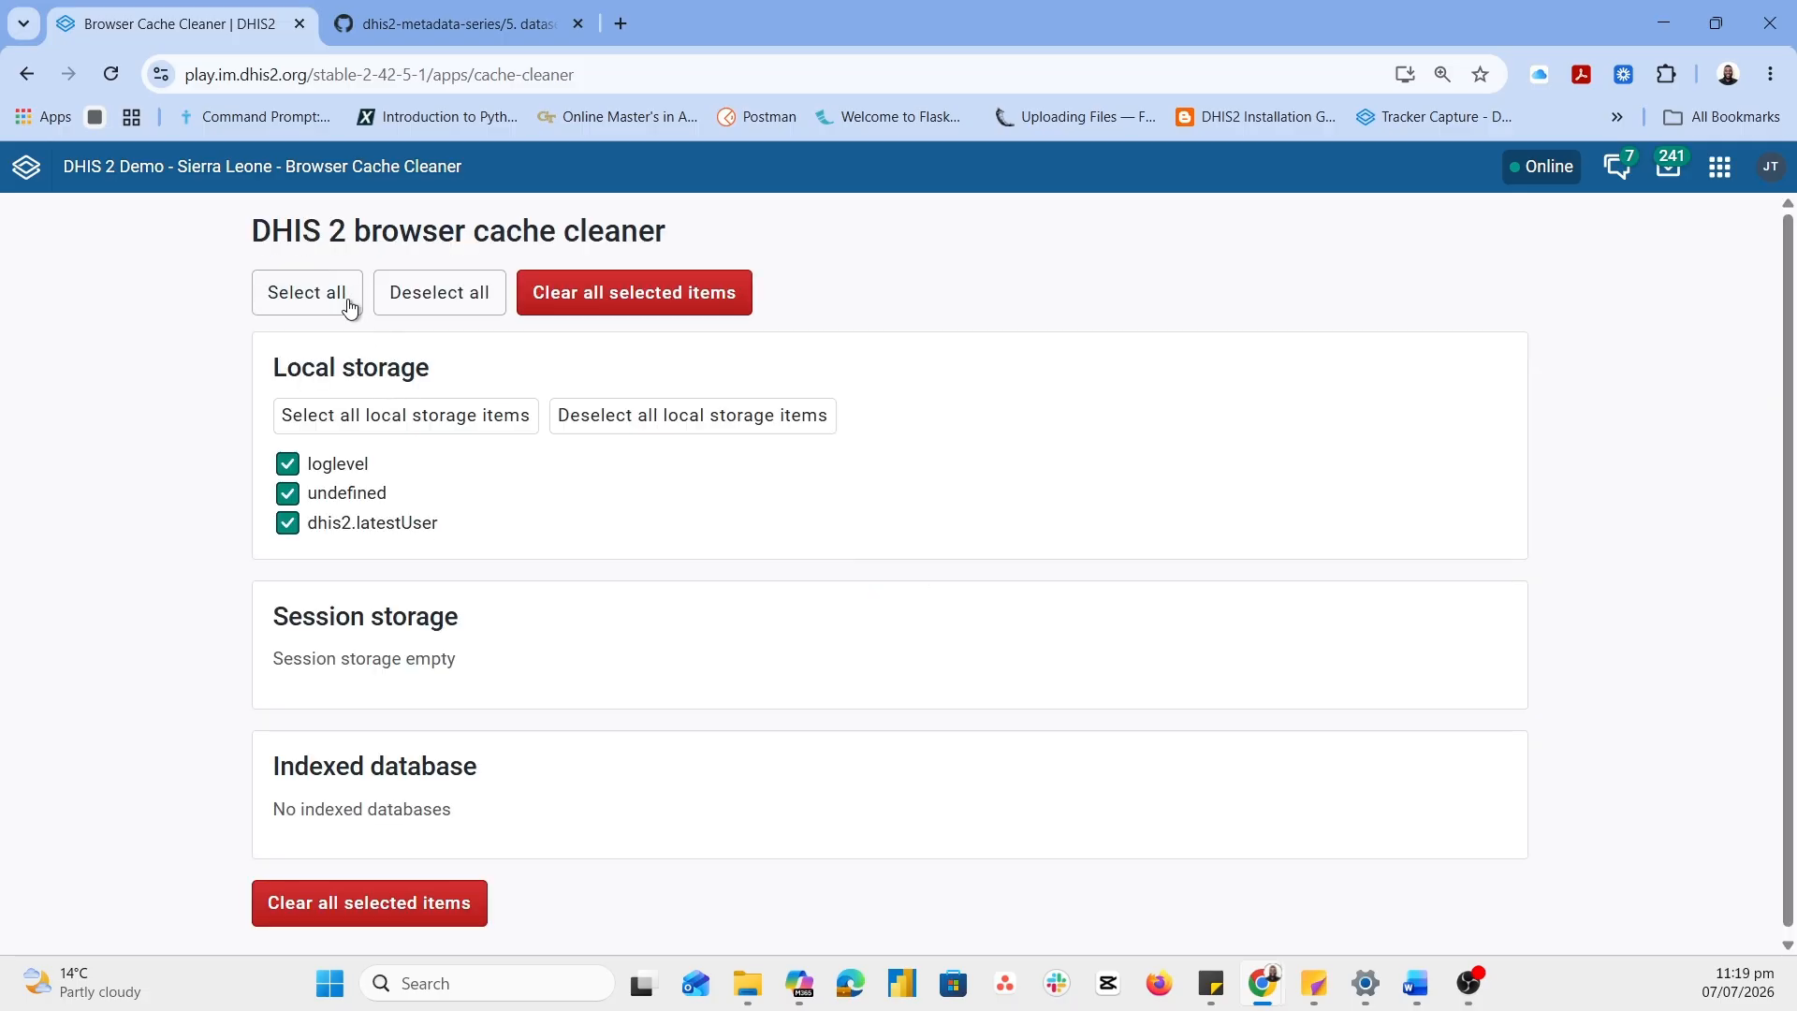
click(580, 296)
Switch to the Data Entry app and choose the Physical Activity Prescription Monthly Report data set
click(1719, 170)
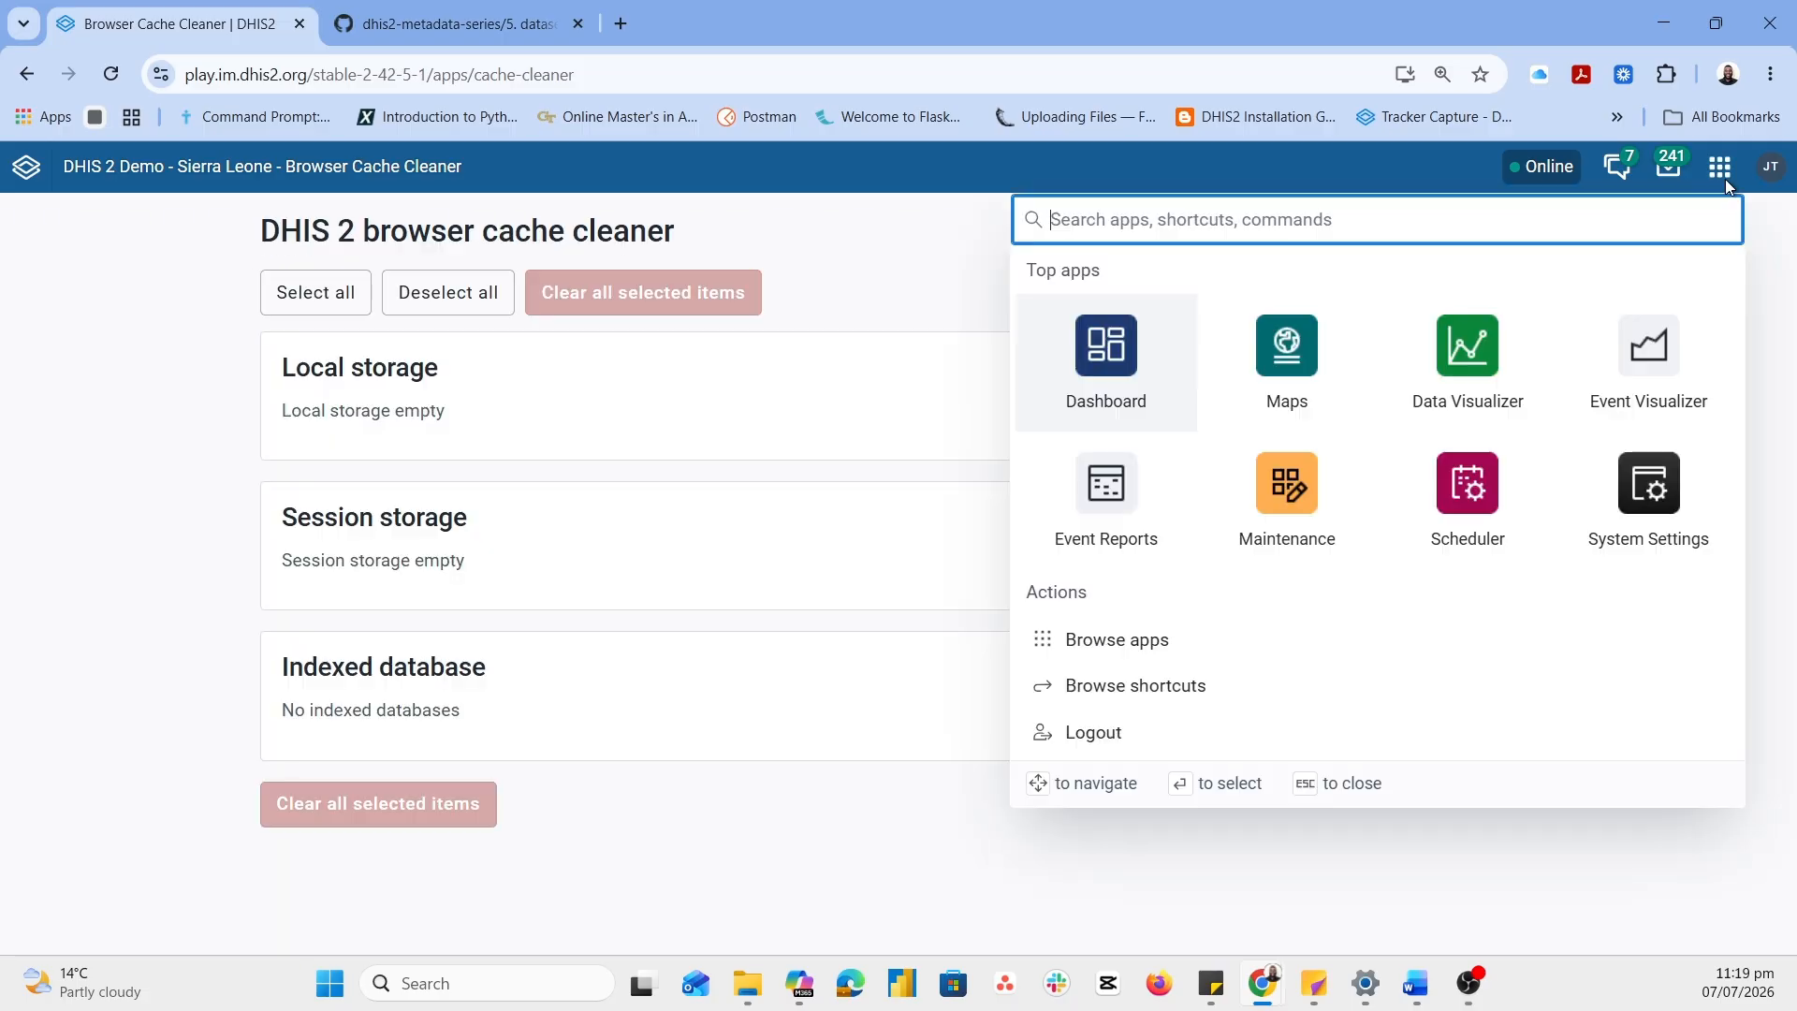
text(data entry)
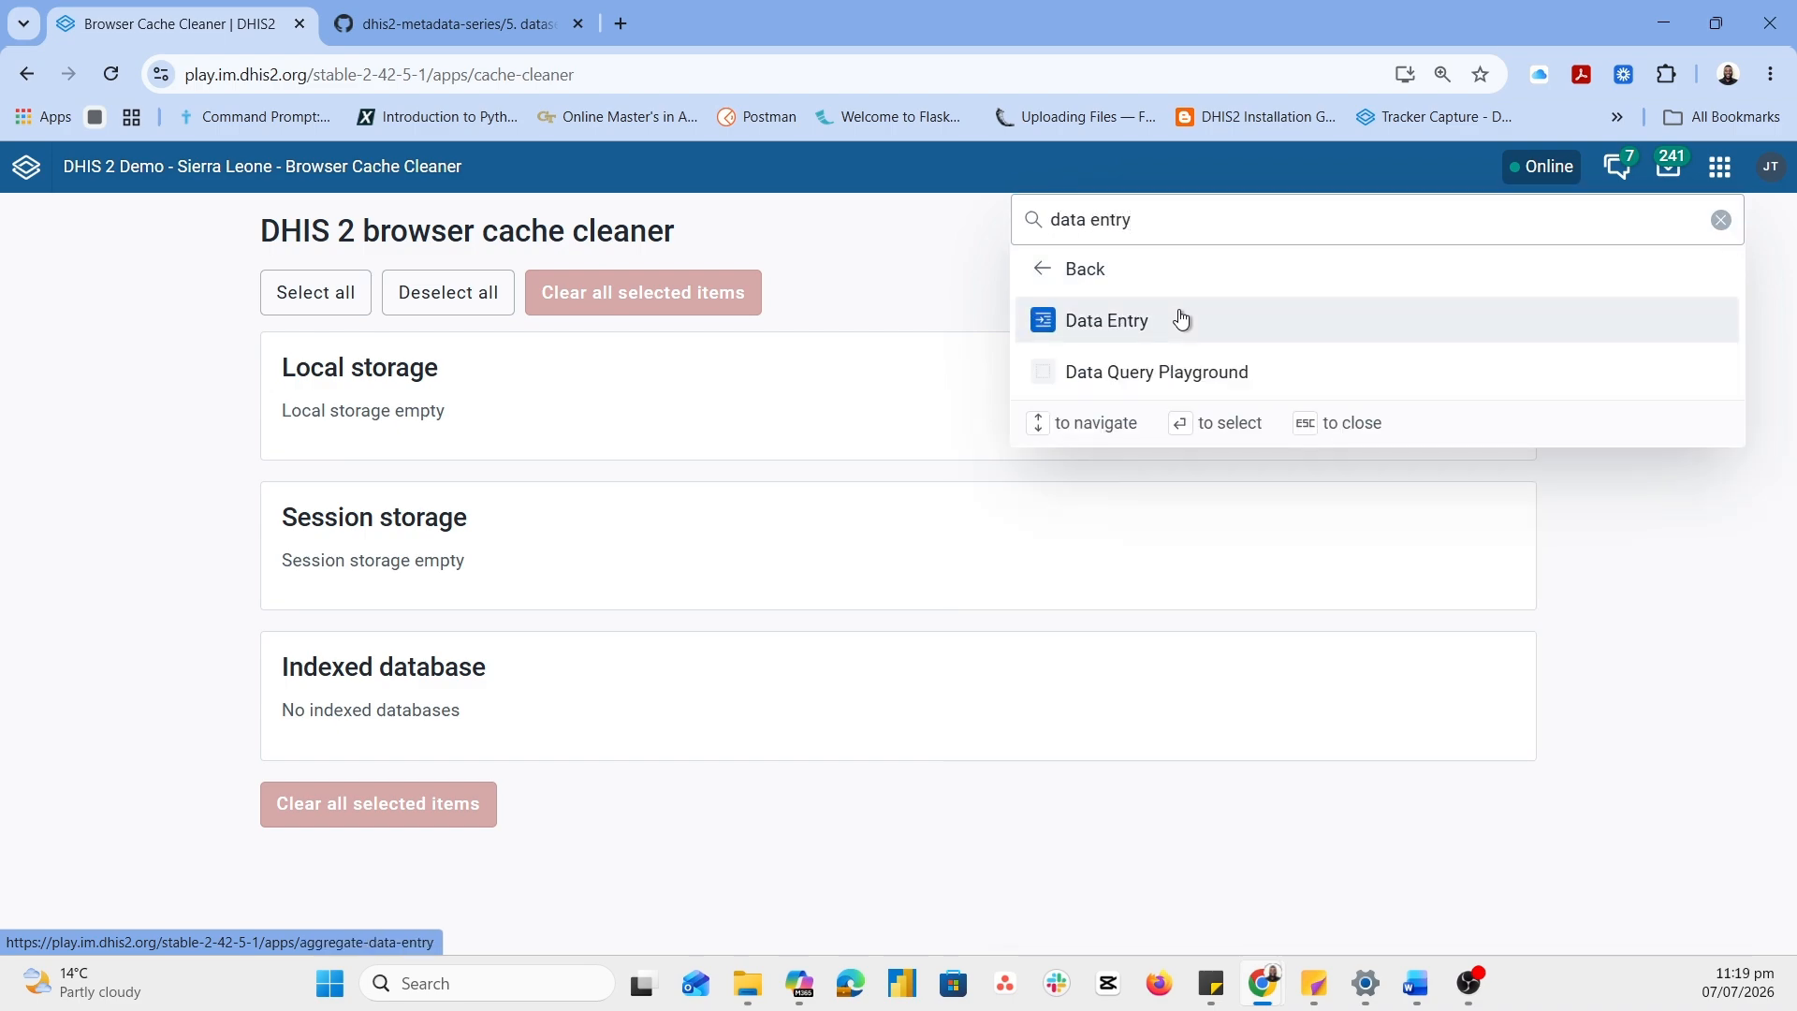
click(1183, 318)
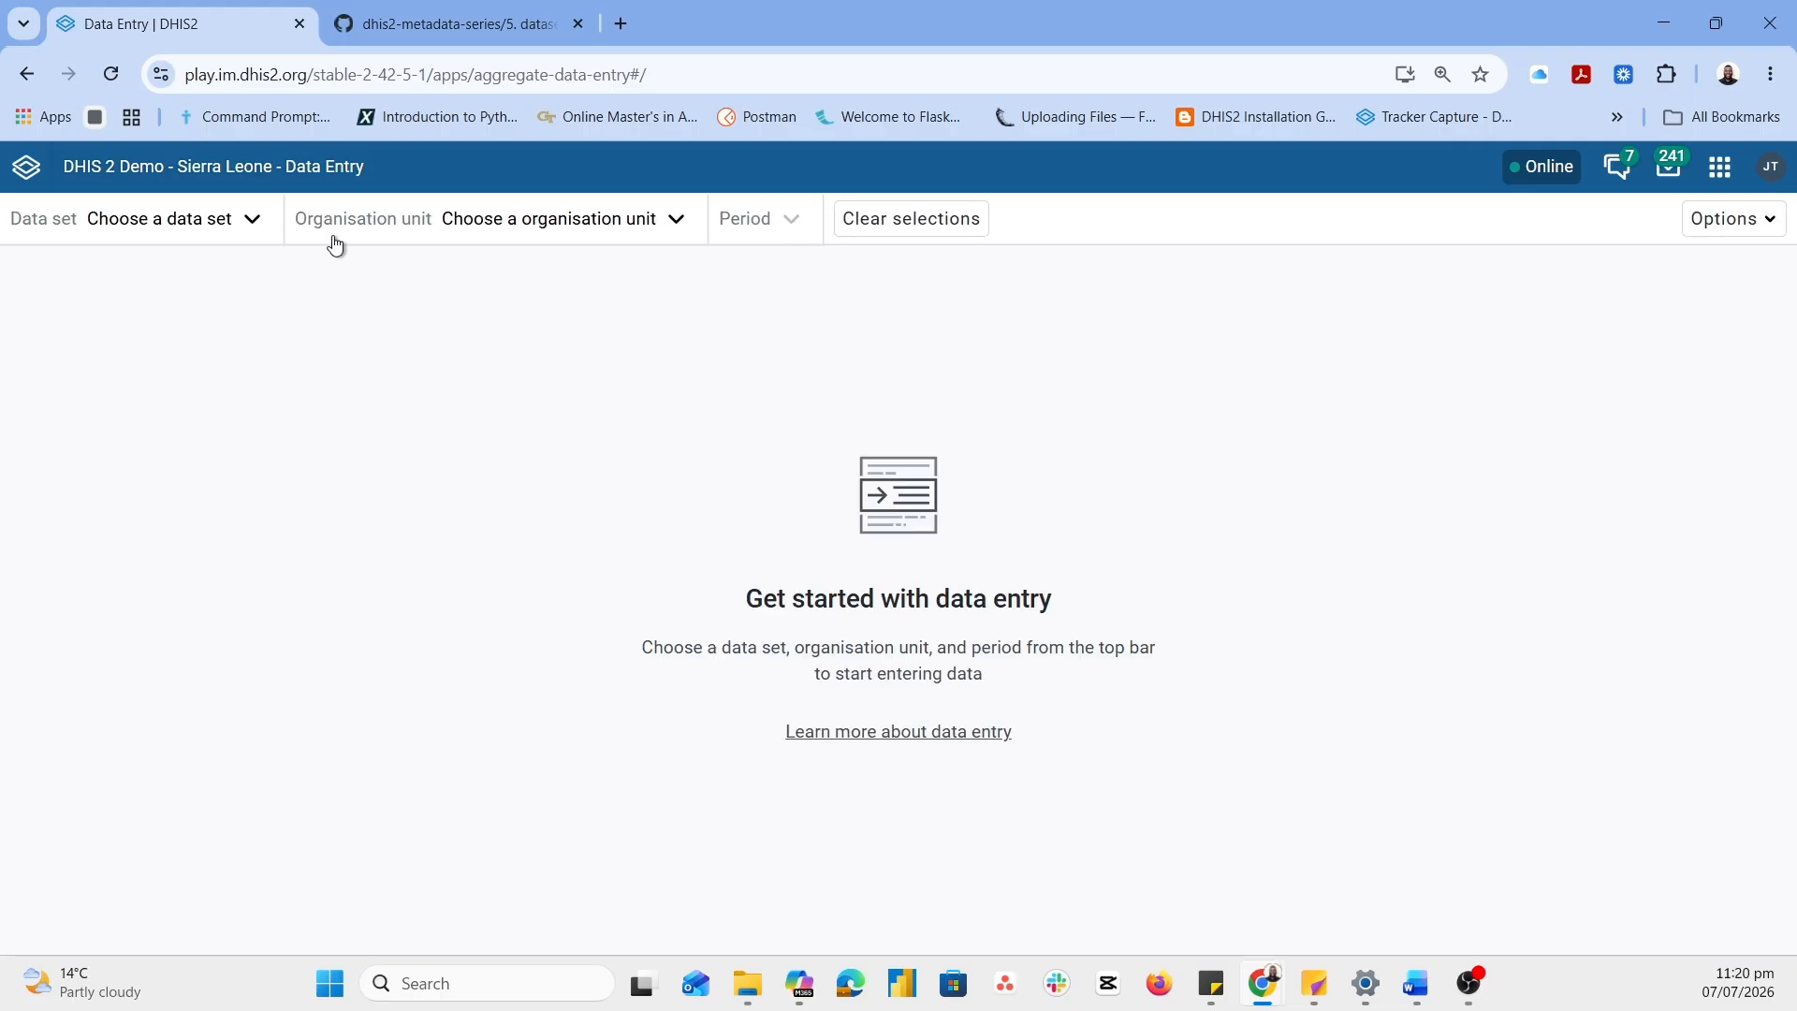
click(178, 227)
text(physi)
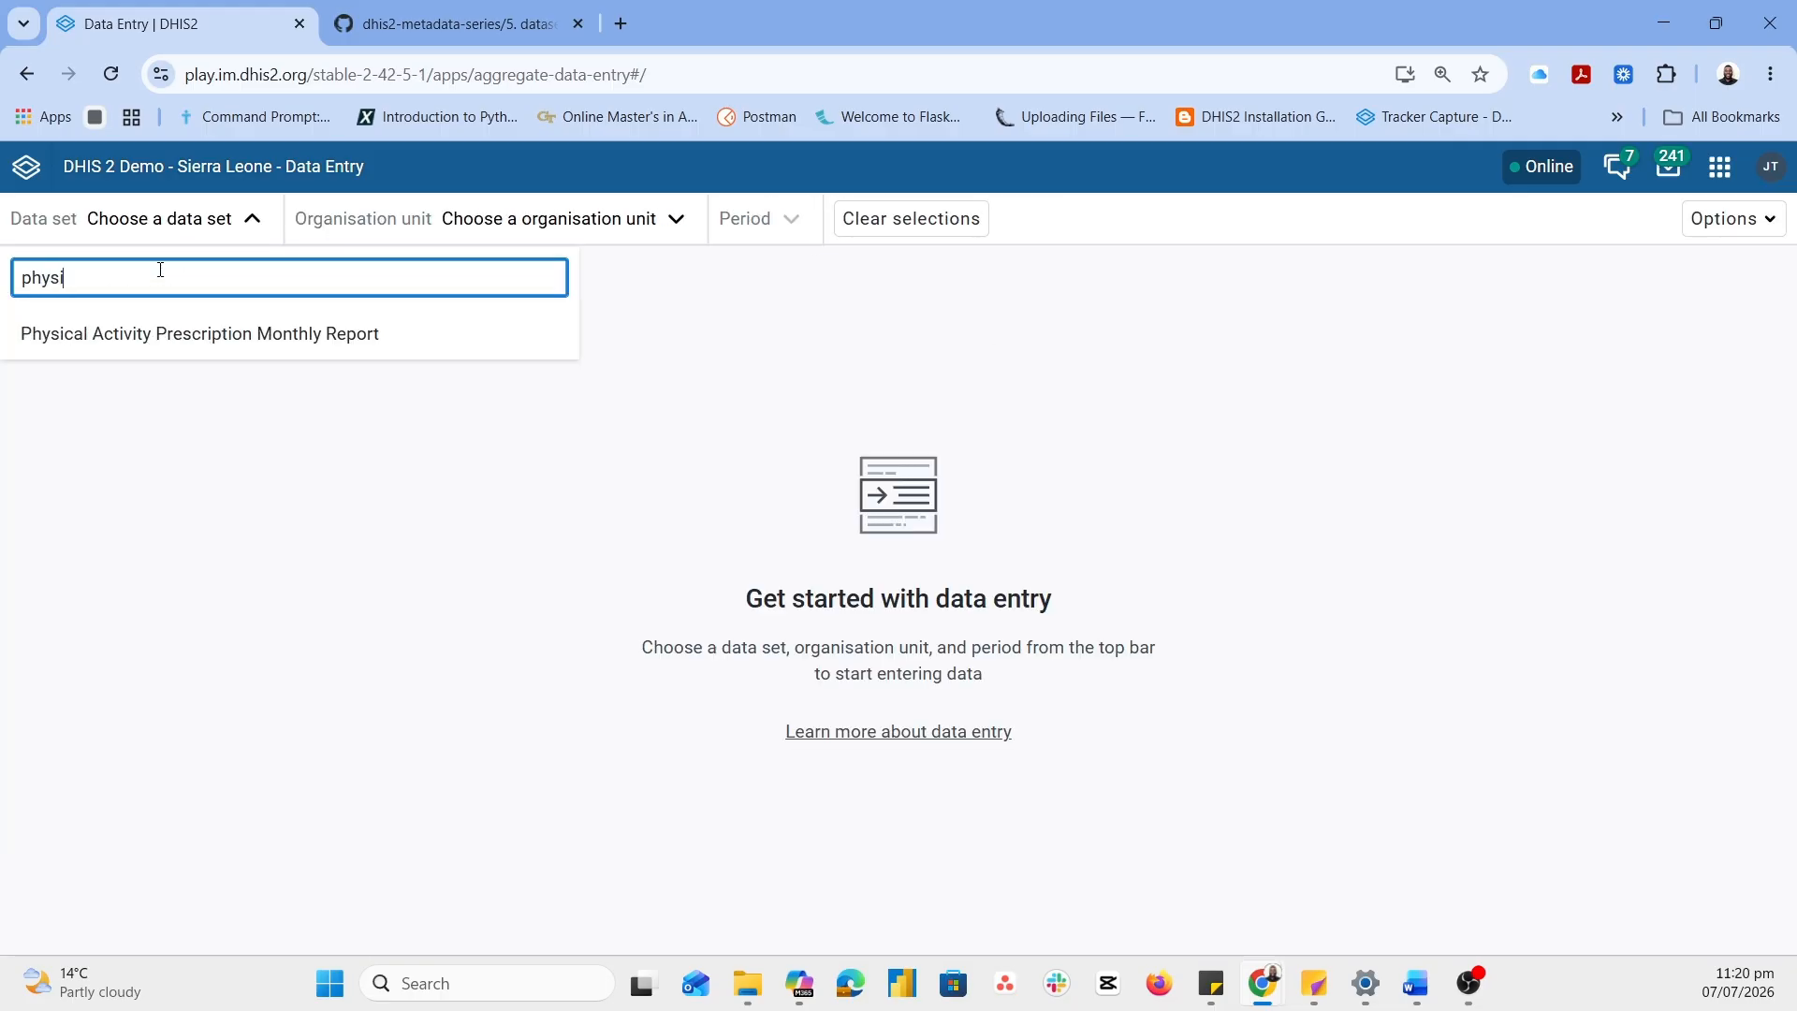
click(223, 335)
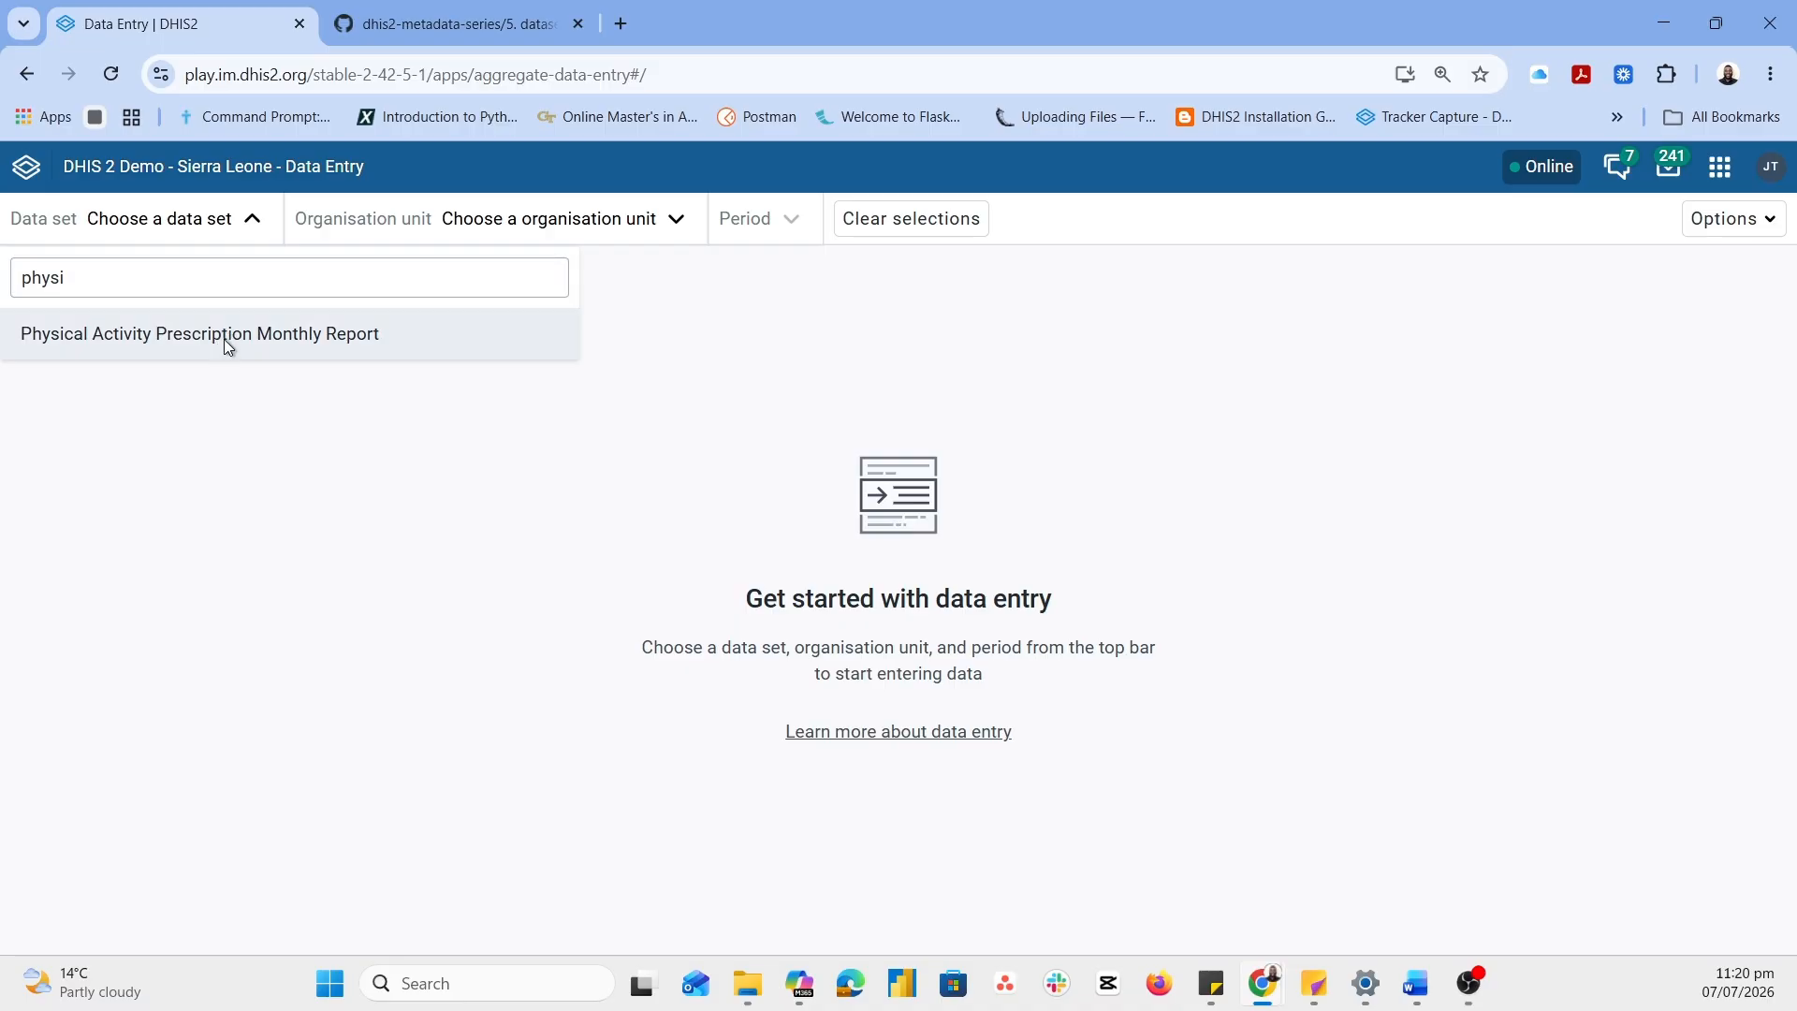
Choose Ngelehun CHC under Bo > Badjia as the organisation unit and June 2026 as the period
click(862, 234)
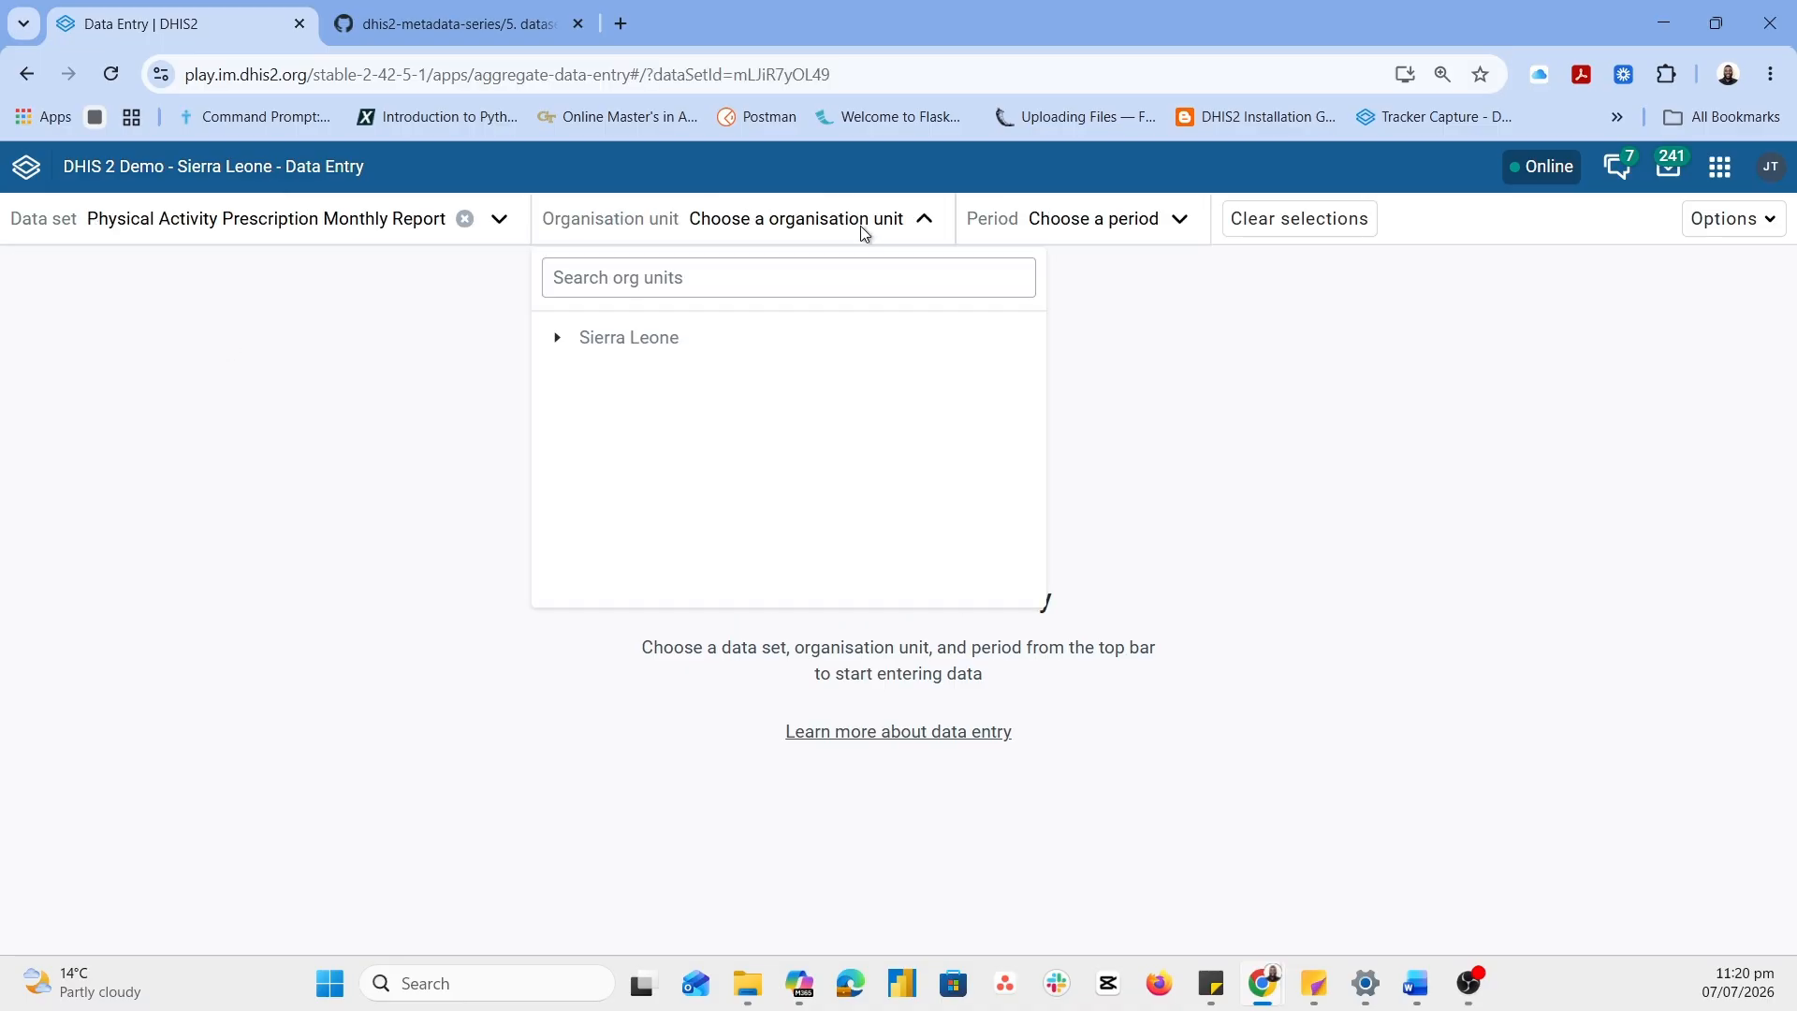
click(558, 339)
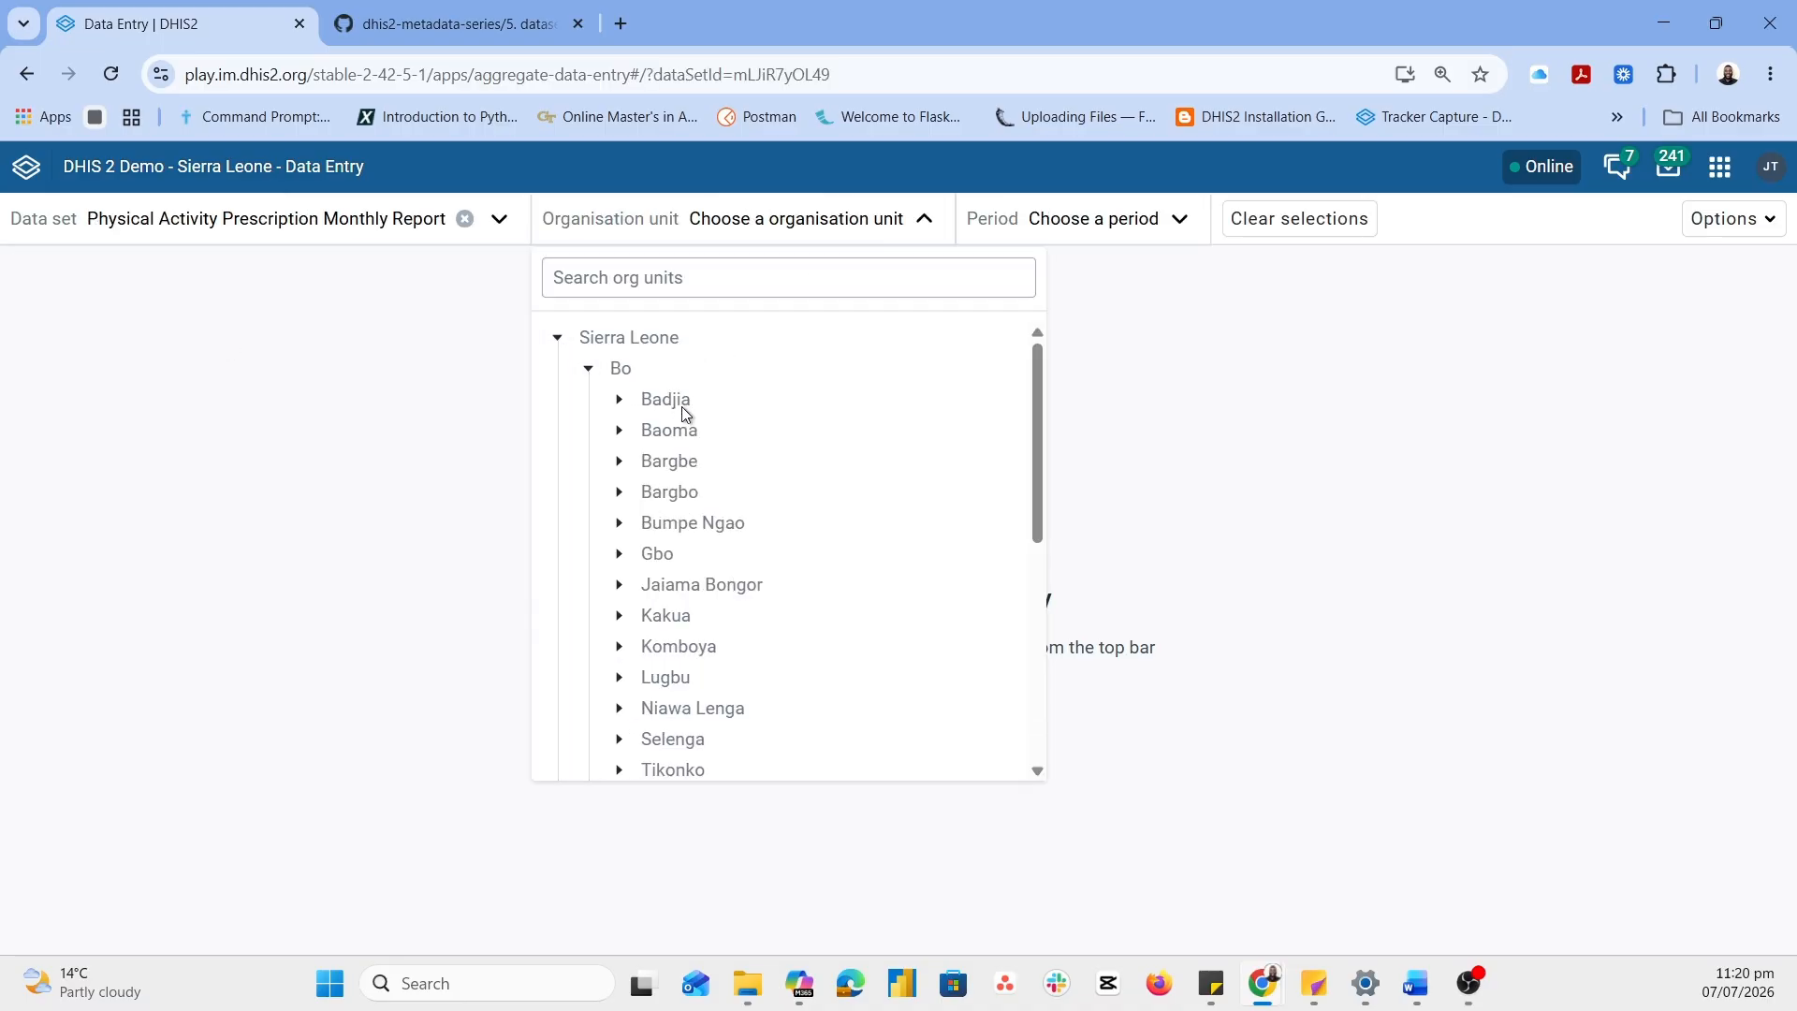
click(619, 400)
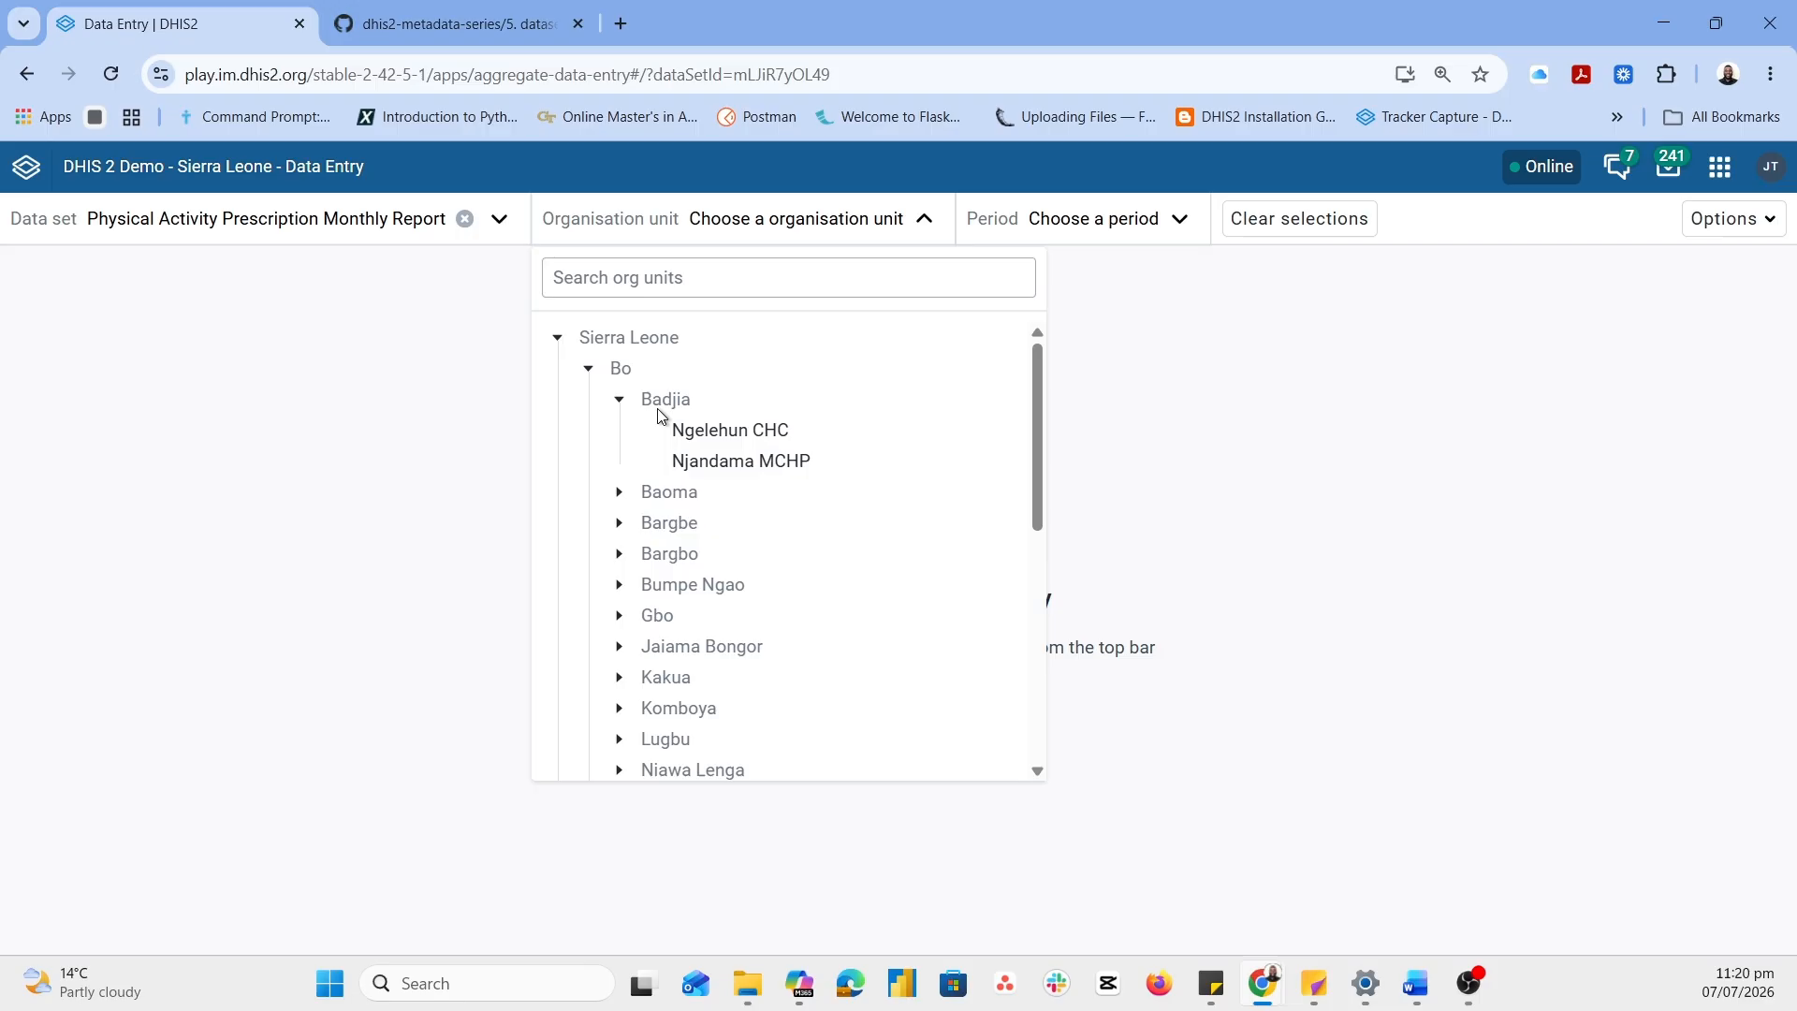
click(730, 429)
click(1069, 231)
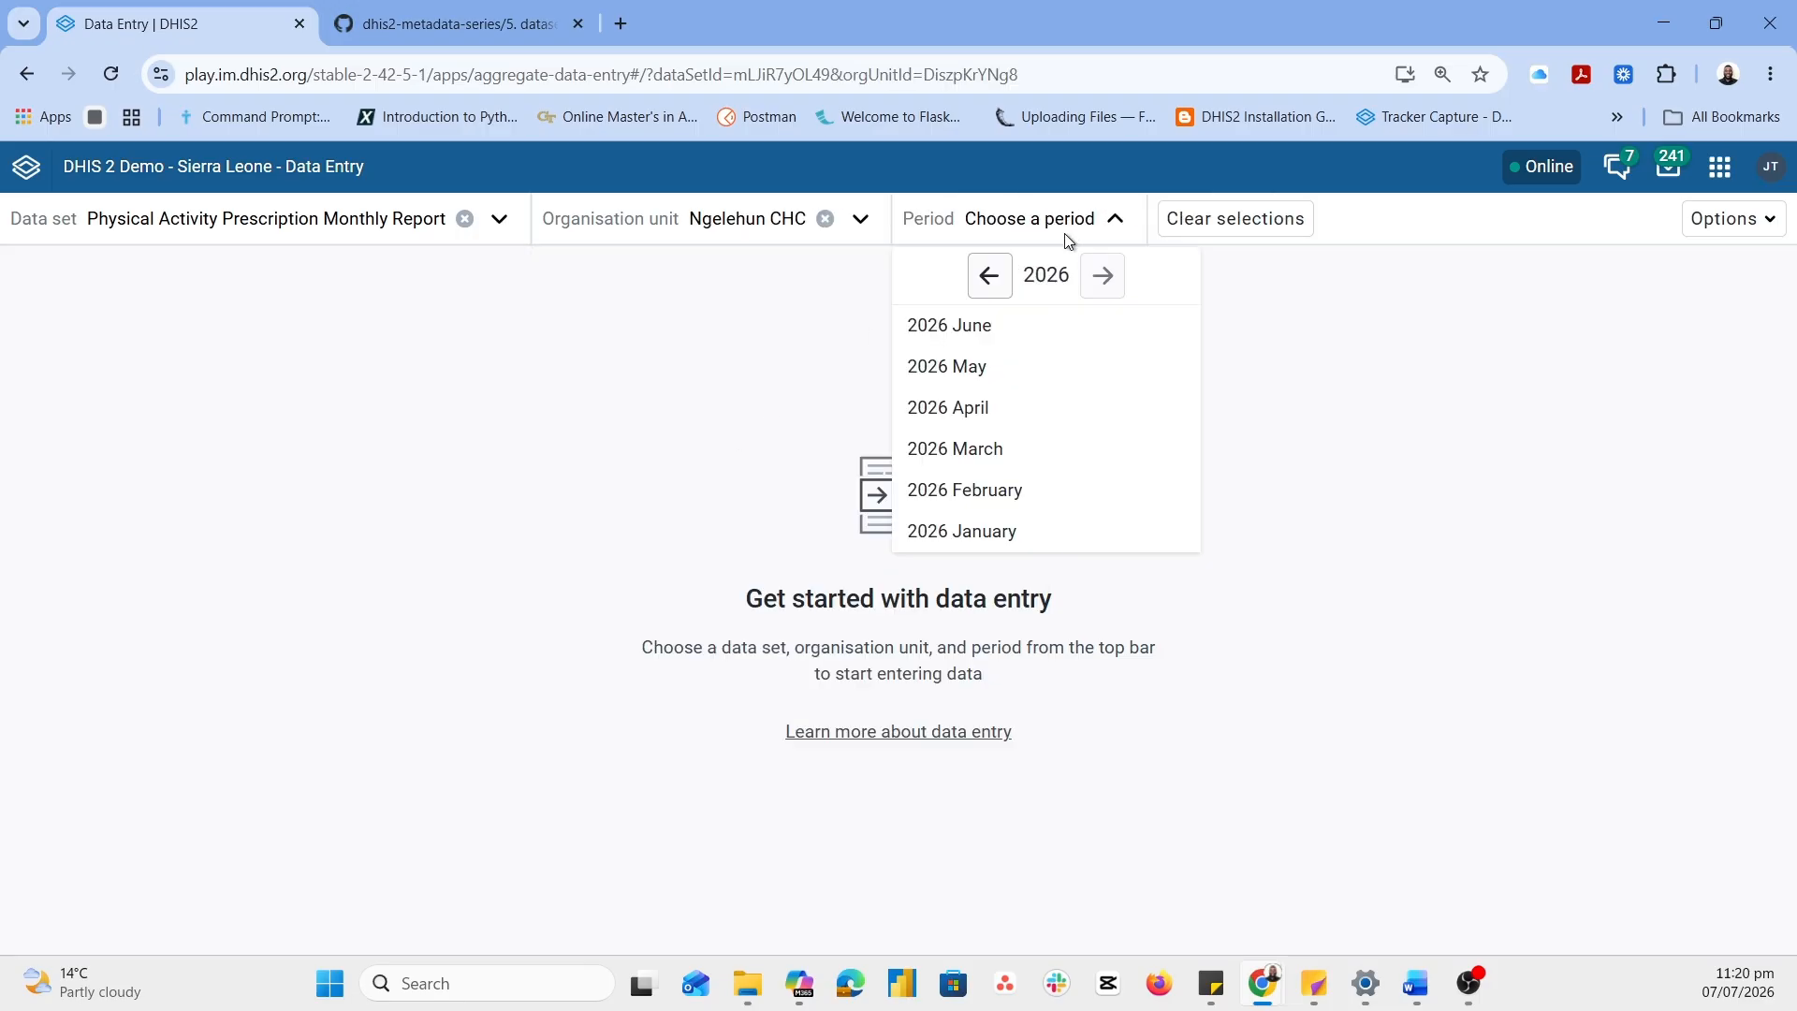
click(946, 328)
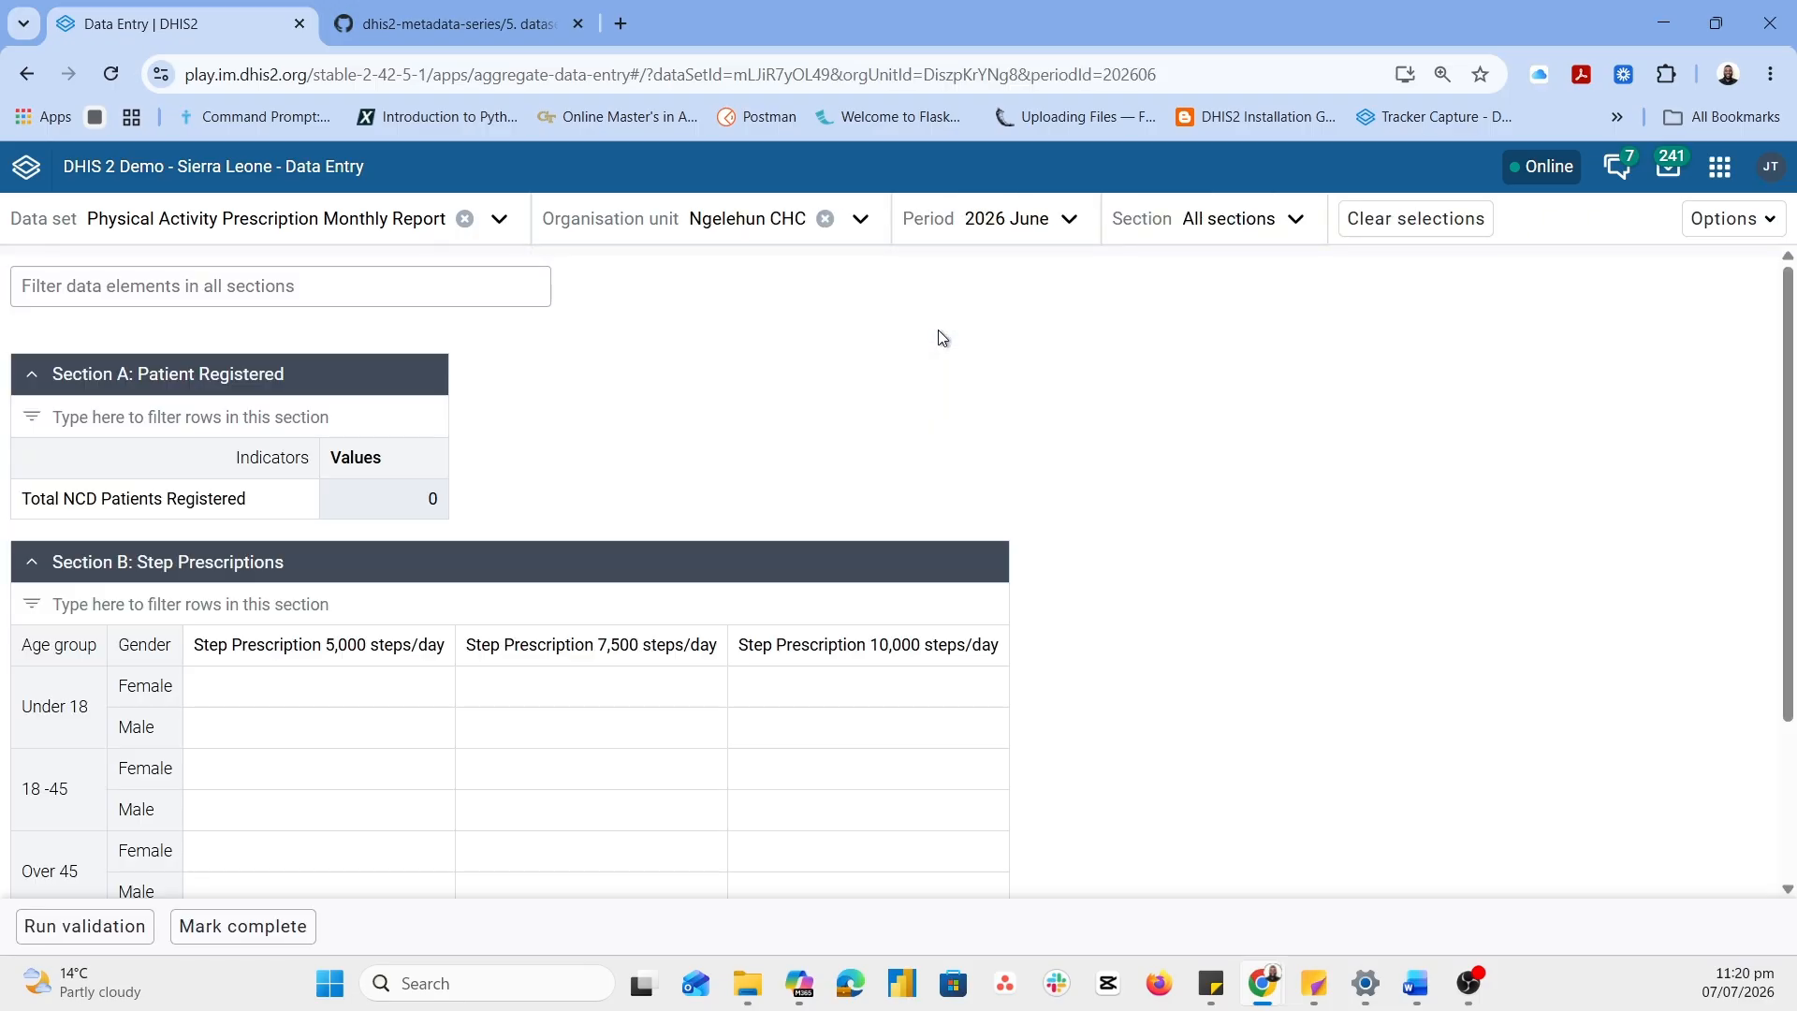
Review the three sections of the form and enter 1, 1 and 1 for Under 18 females across the 5,000, 7,500 and 10,000 step prescriptions
scroll(1185, 496, down, 2)
scroll(1186, 496, down, 1)
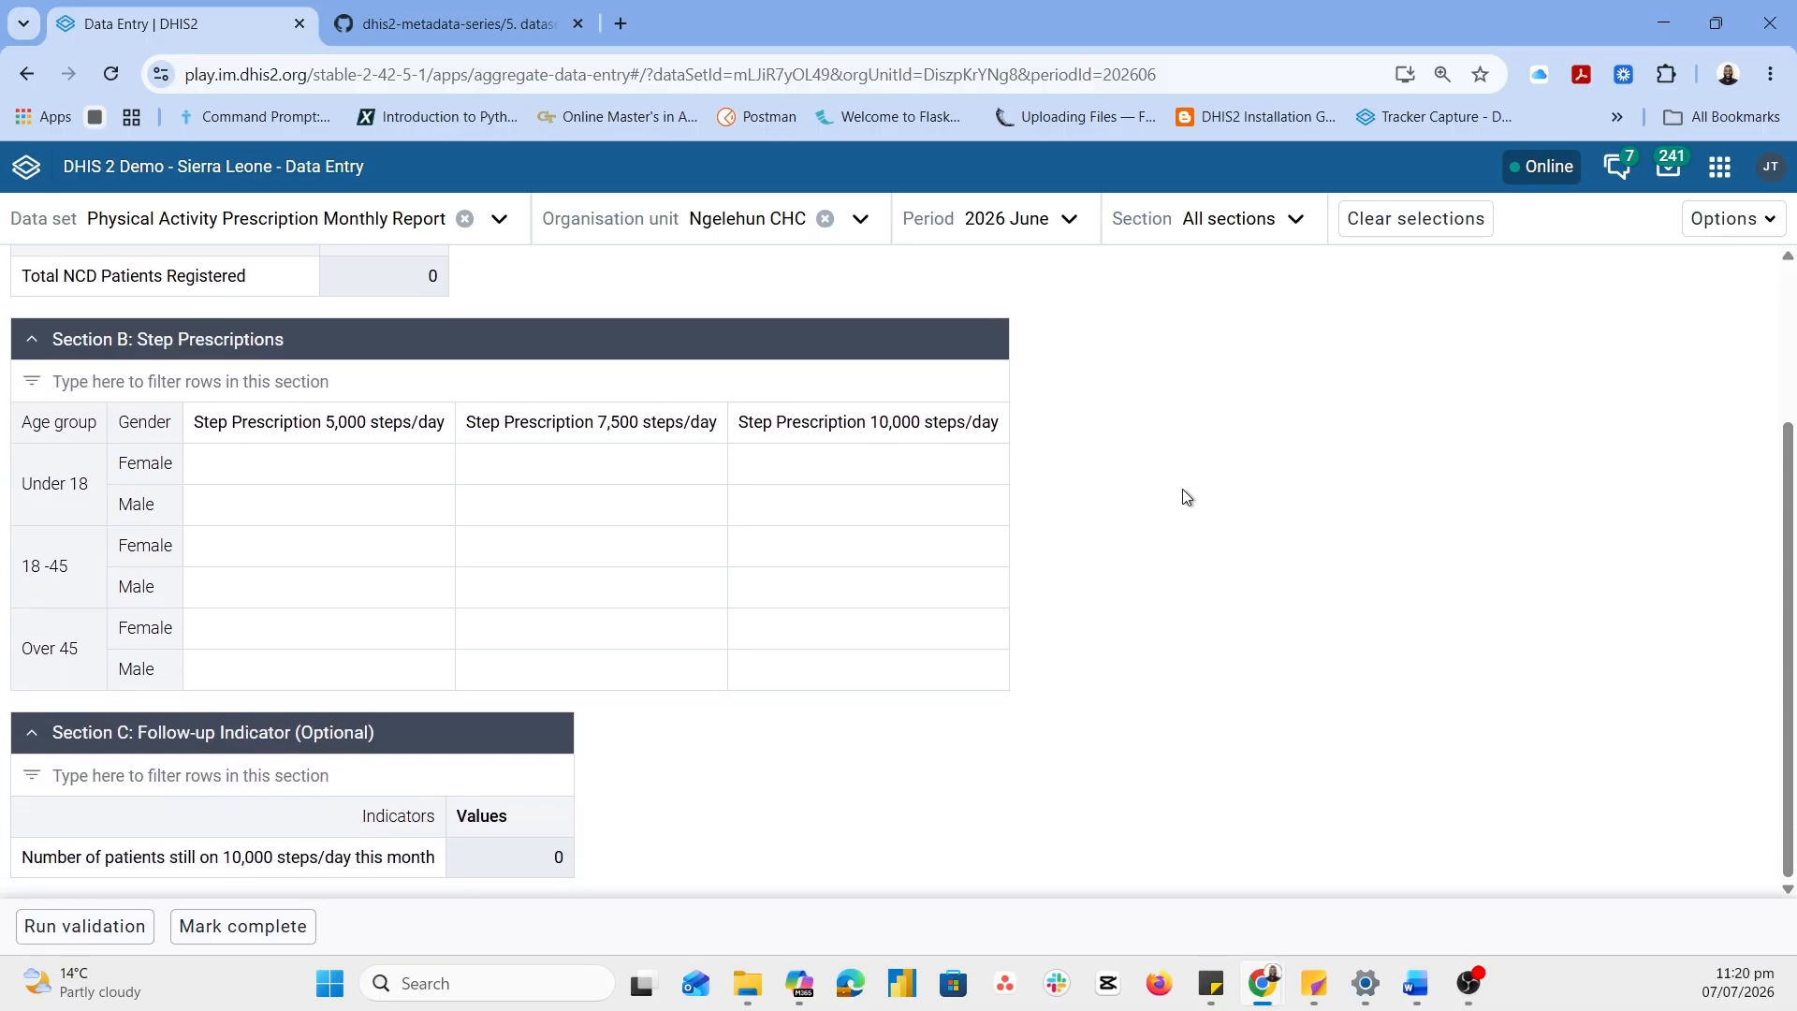
scroll(1186, 496, up, 1)
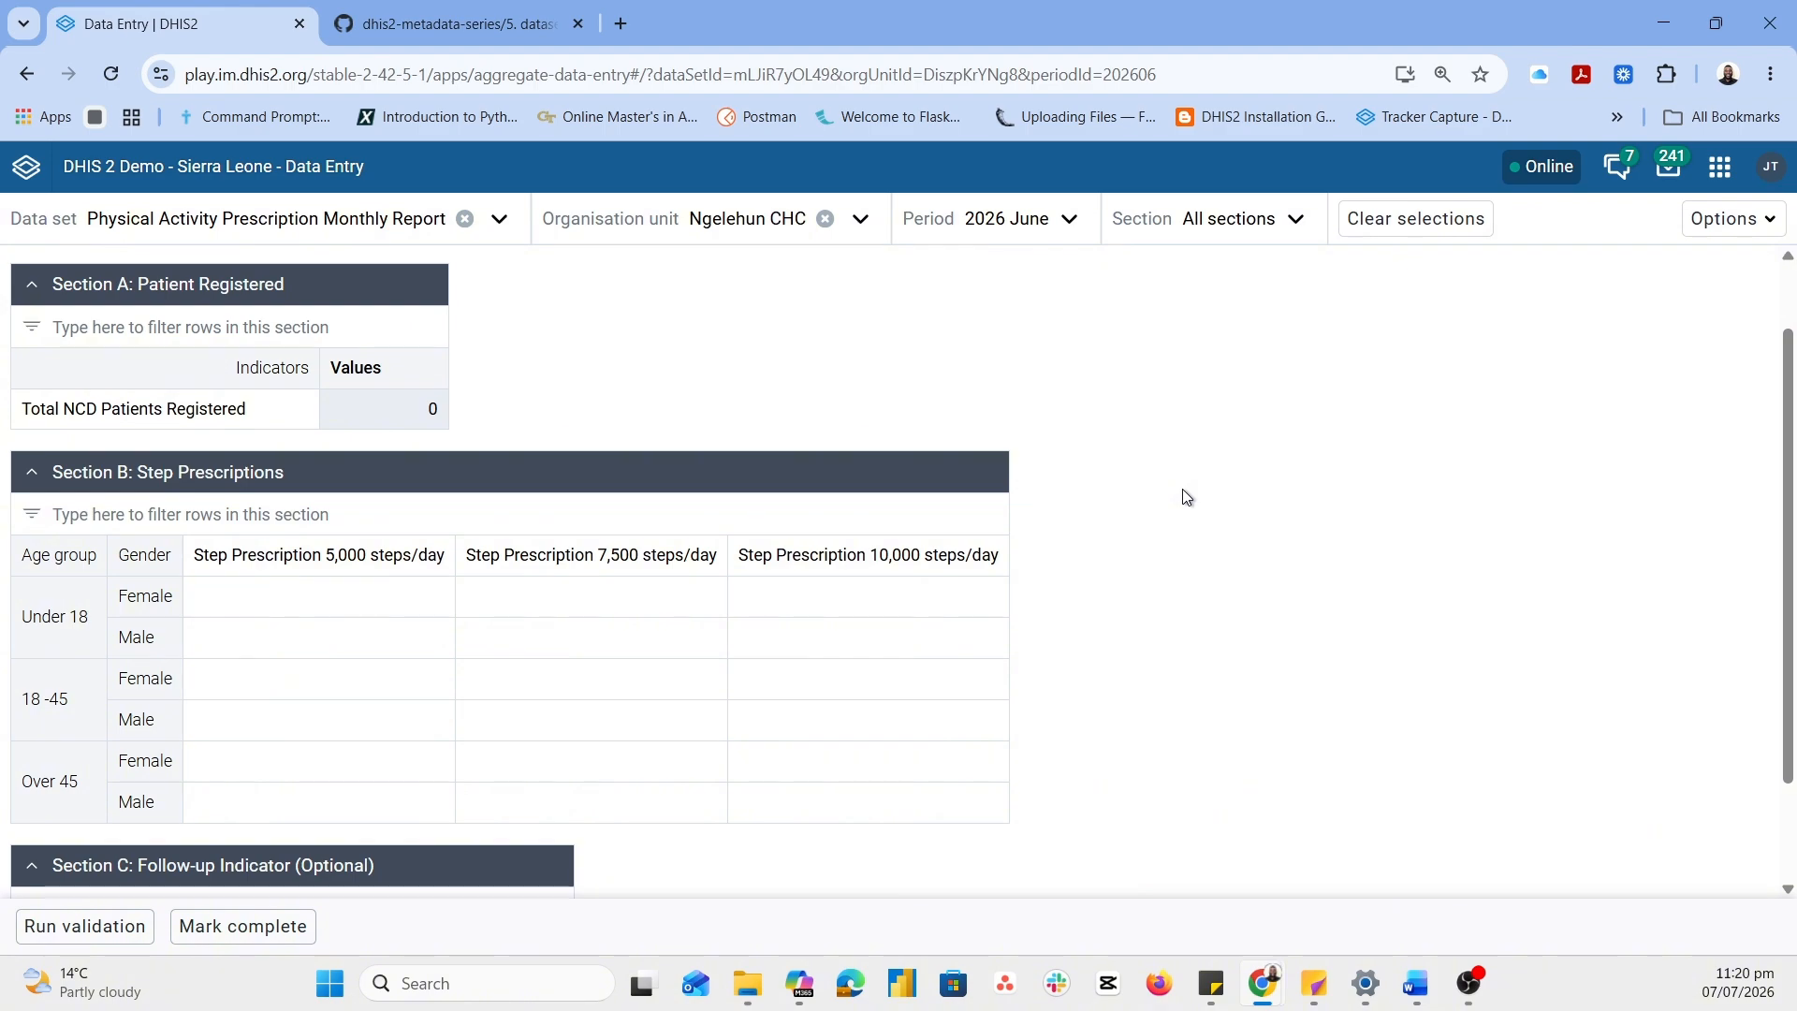
click(360, 584)
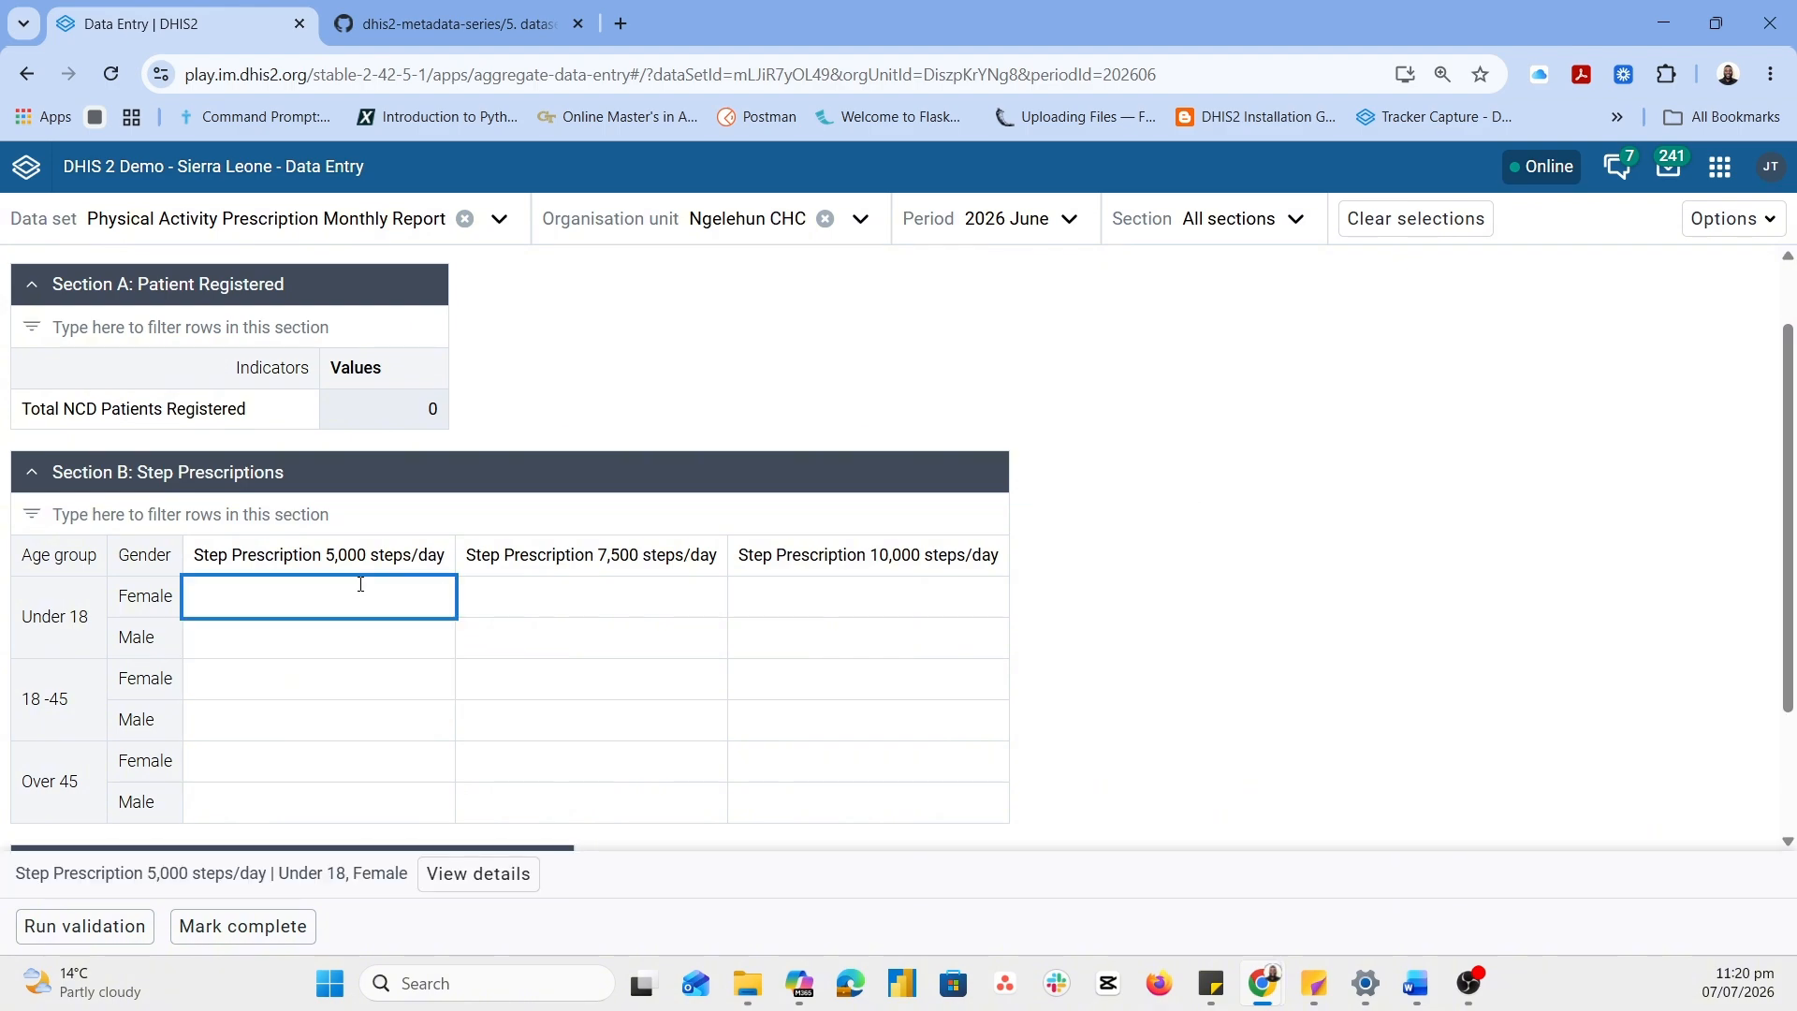
text(1)
key(Tab)
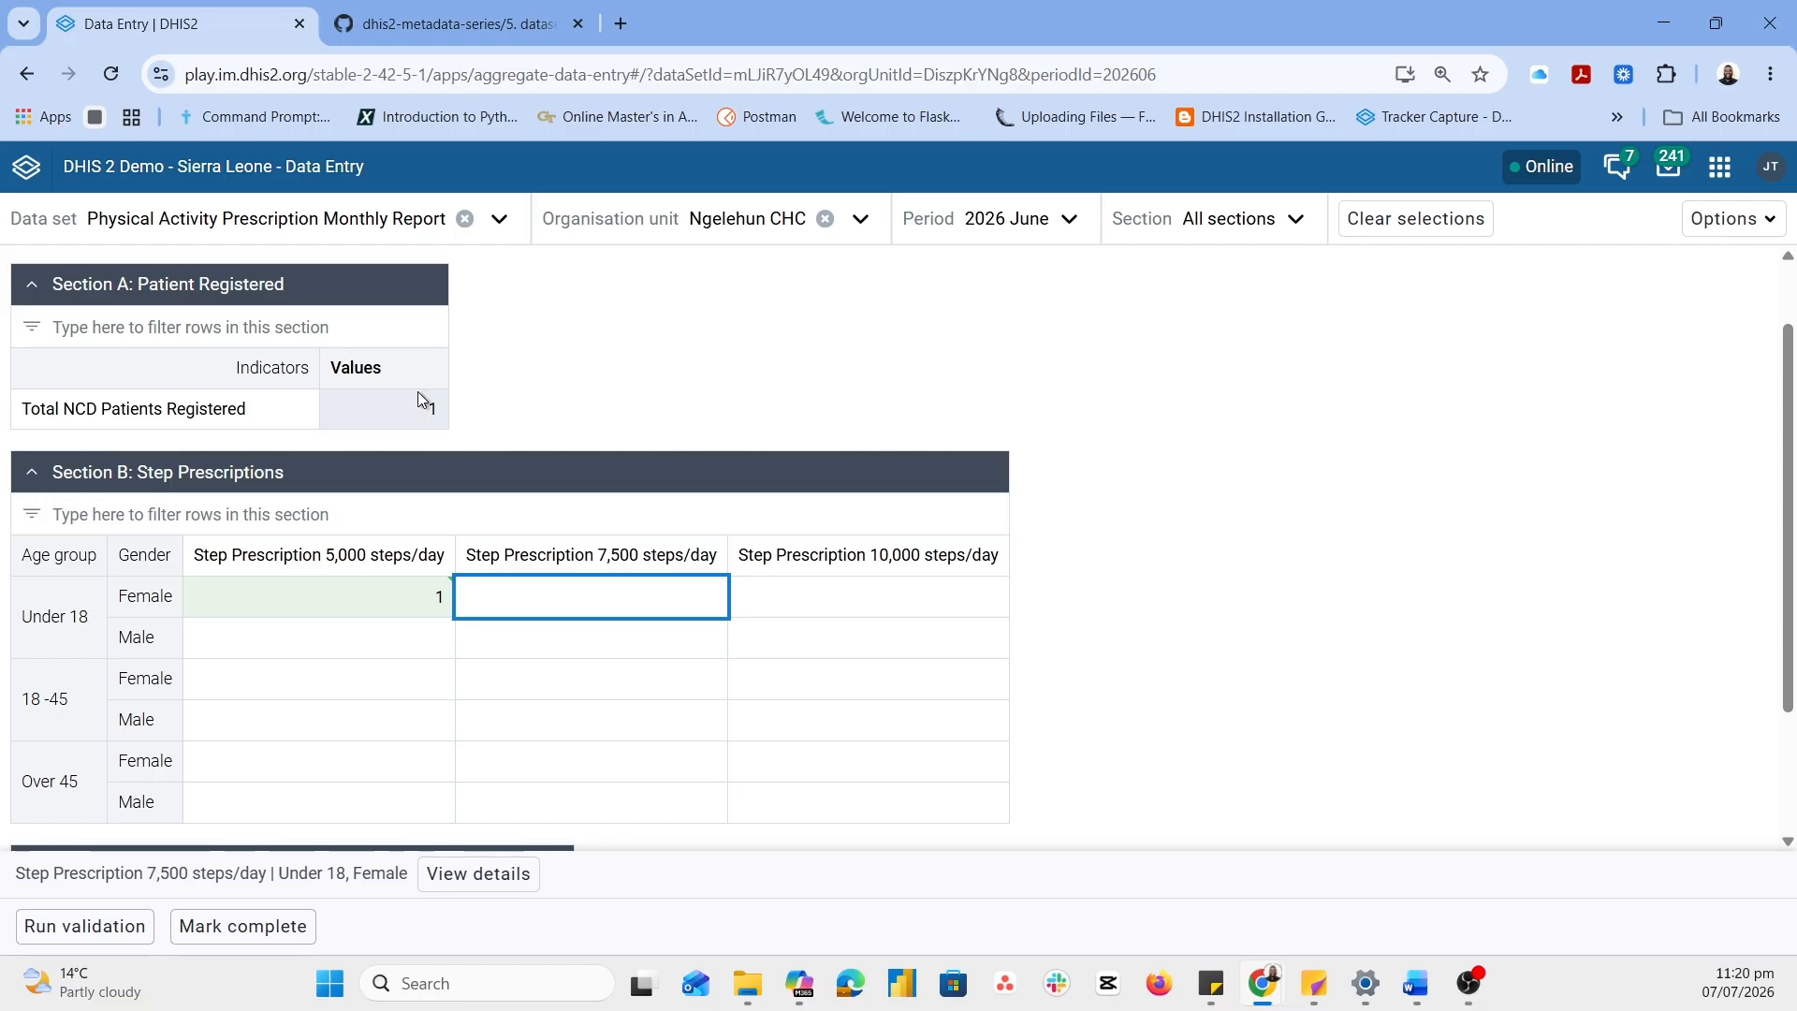
text(1)
key(Tab)
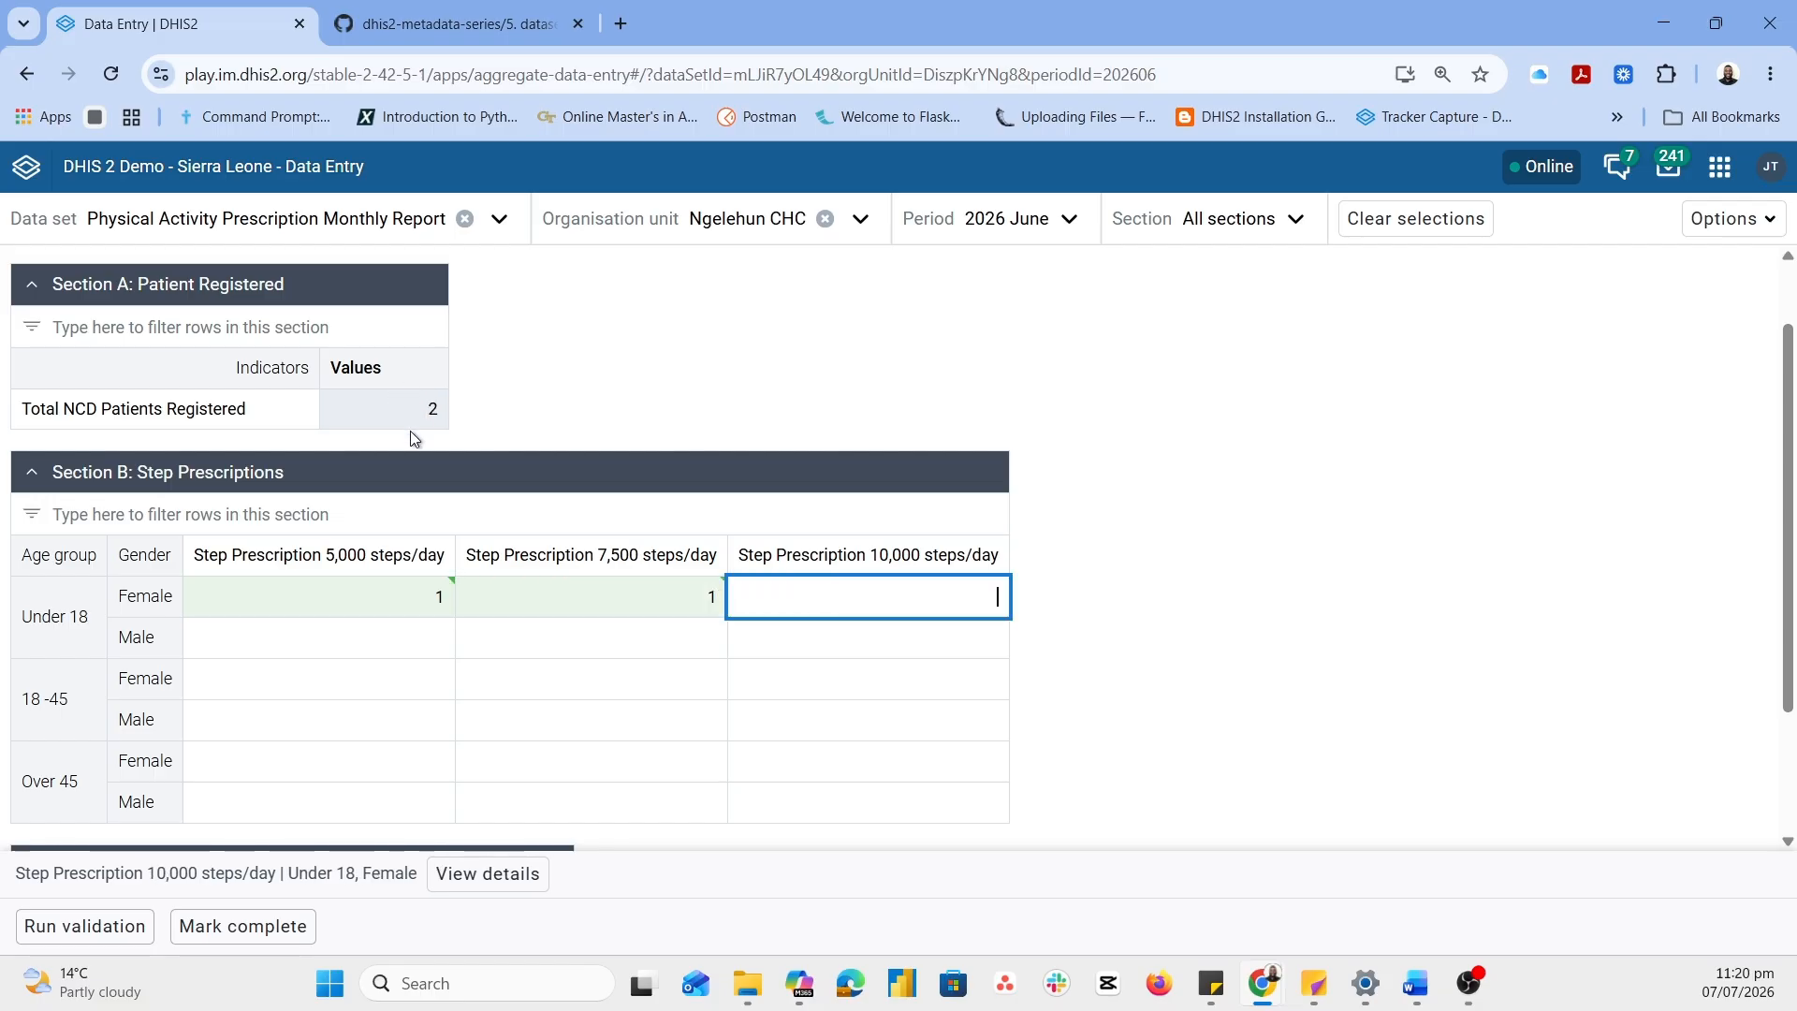
scroll(480, 498, down, 2)
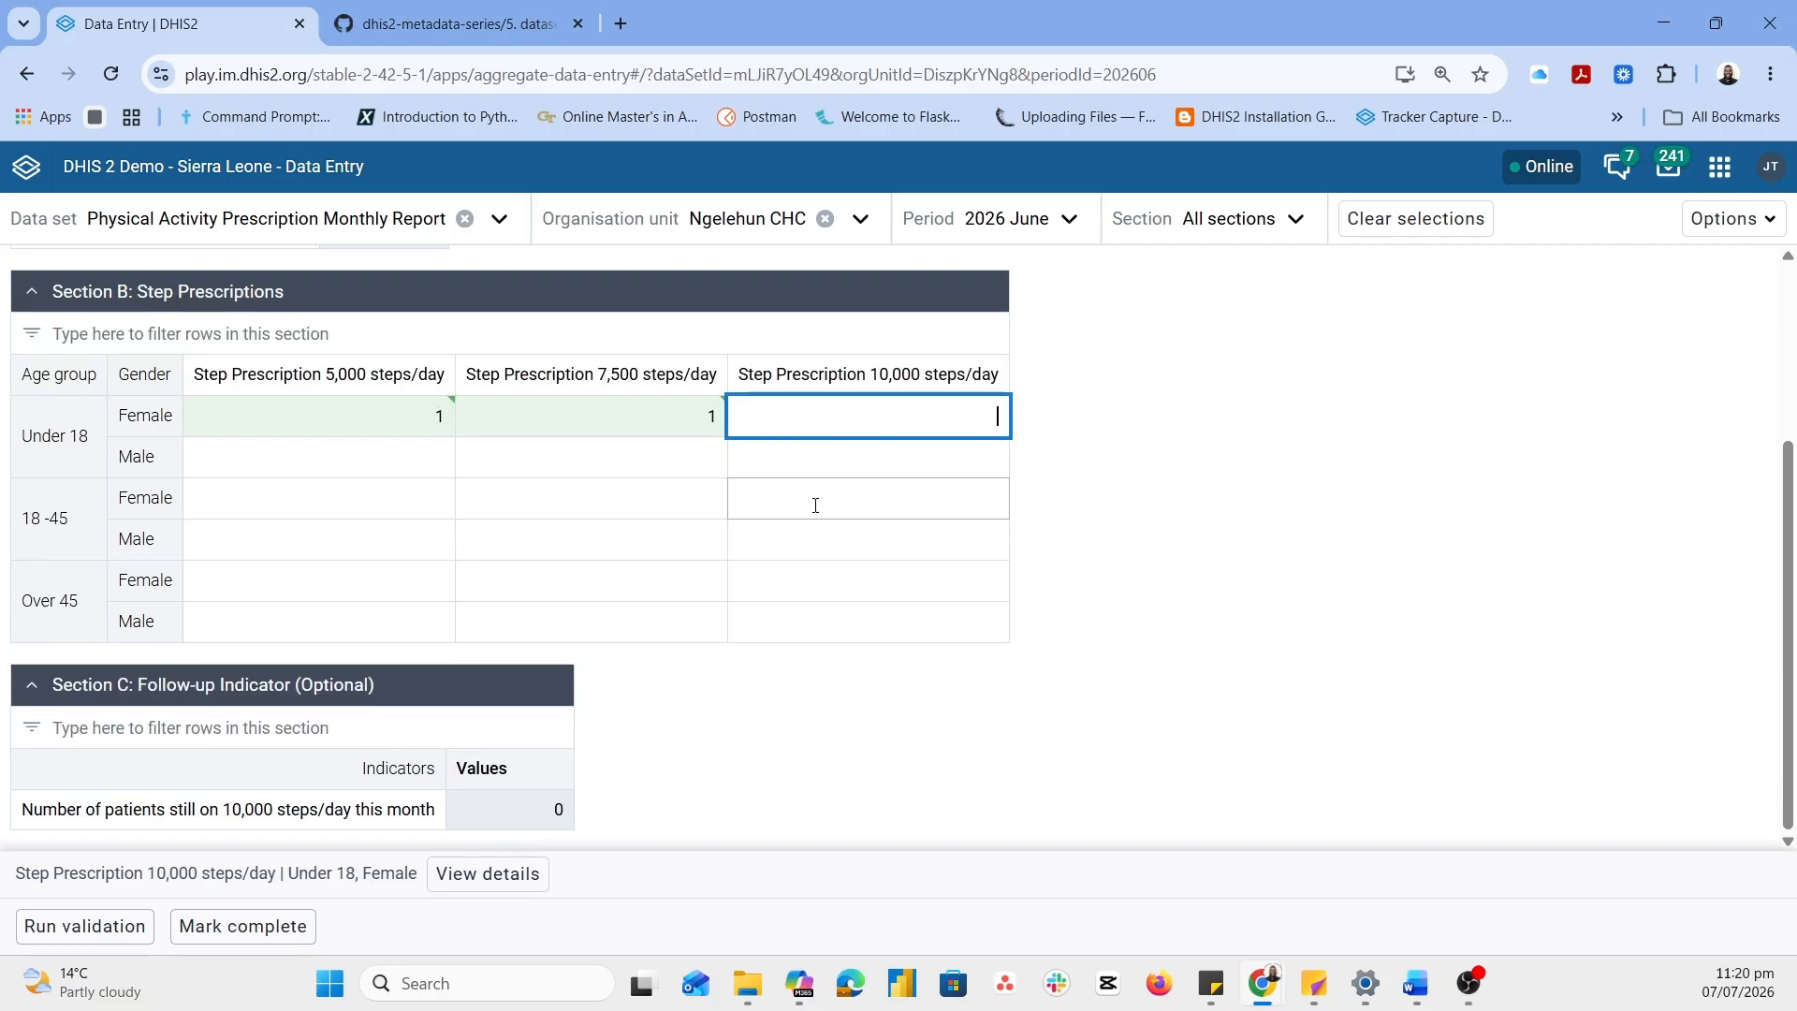
text(1)
key(Tab)
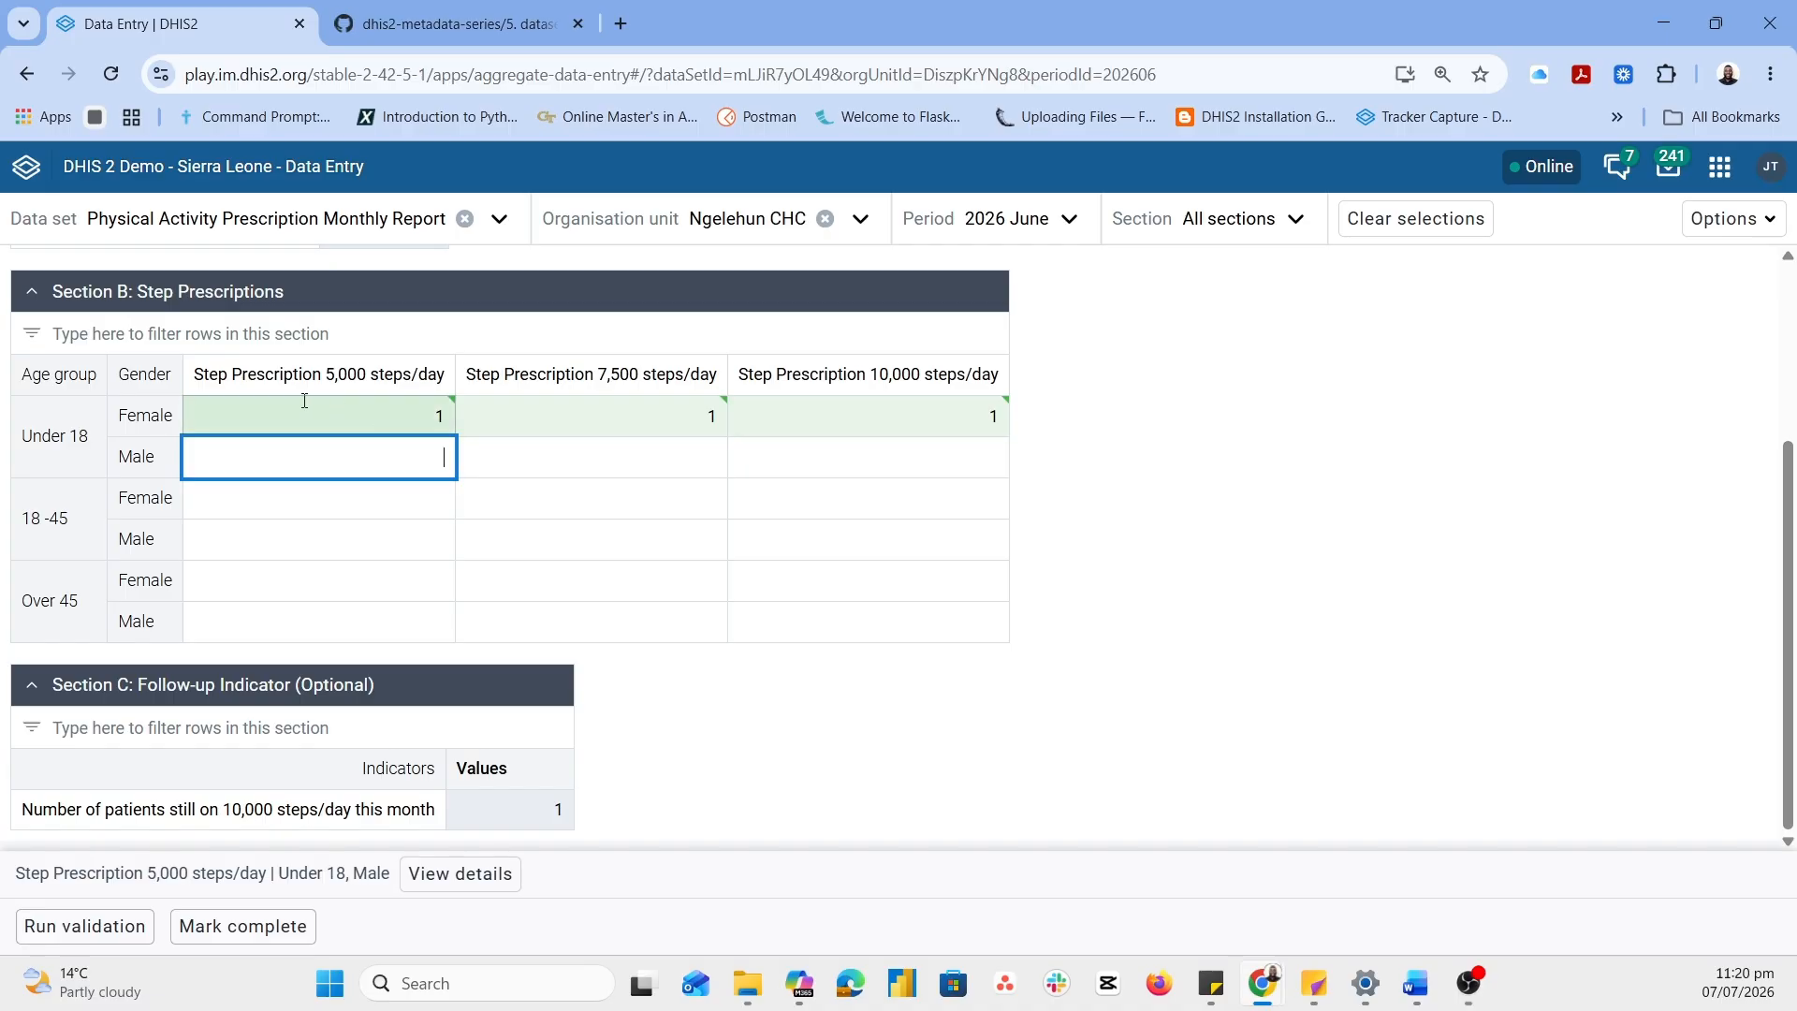
Enter 1, 2 and 1 for Under 18 males across the 5,000, 7,500 and 10,000 steps/day prescriptions
text(1)
key(Tab)
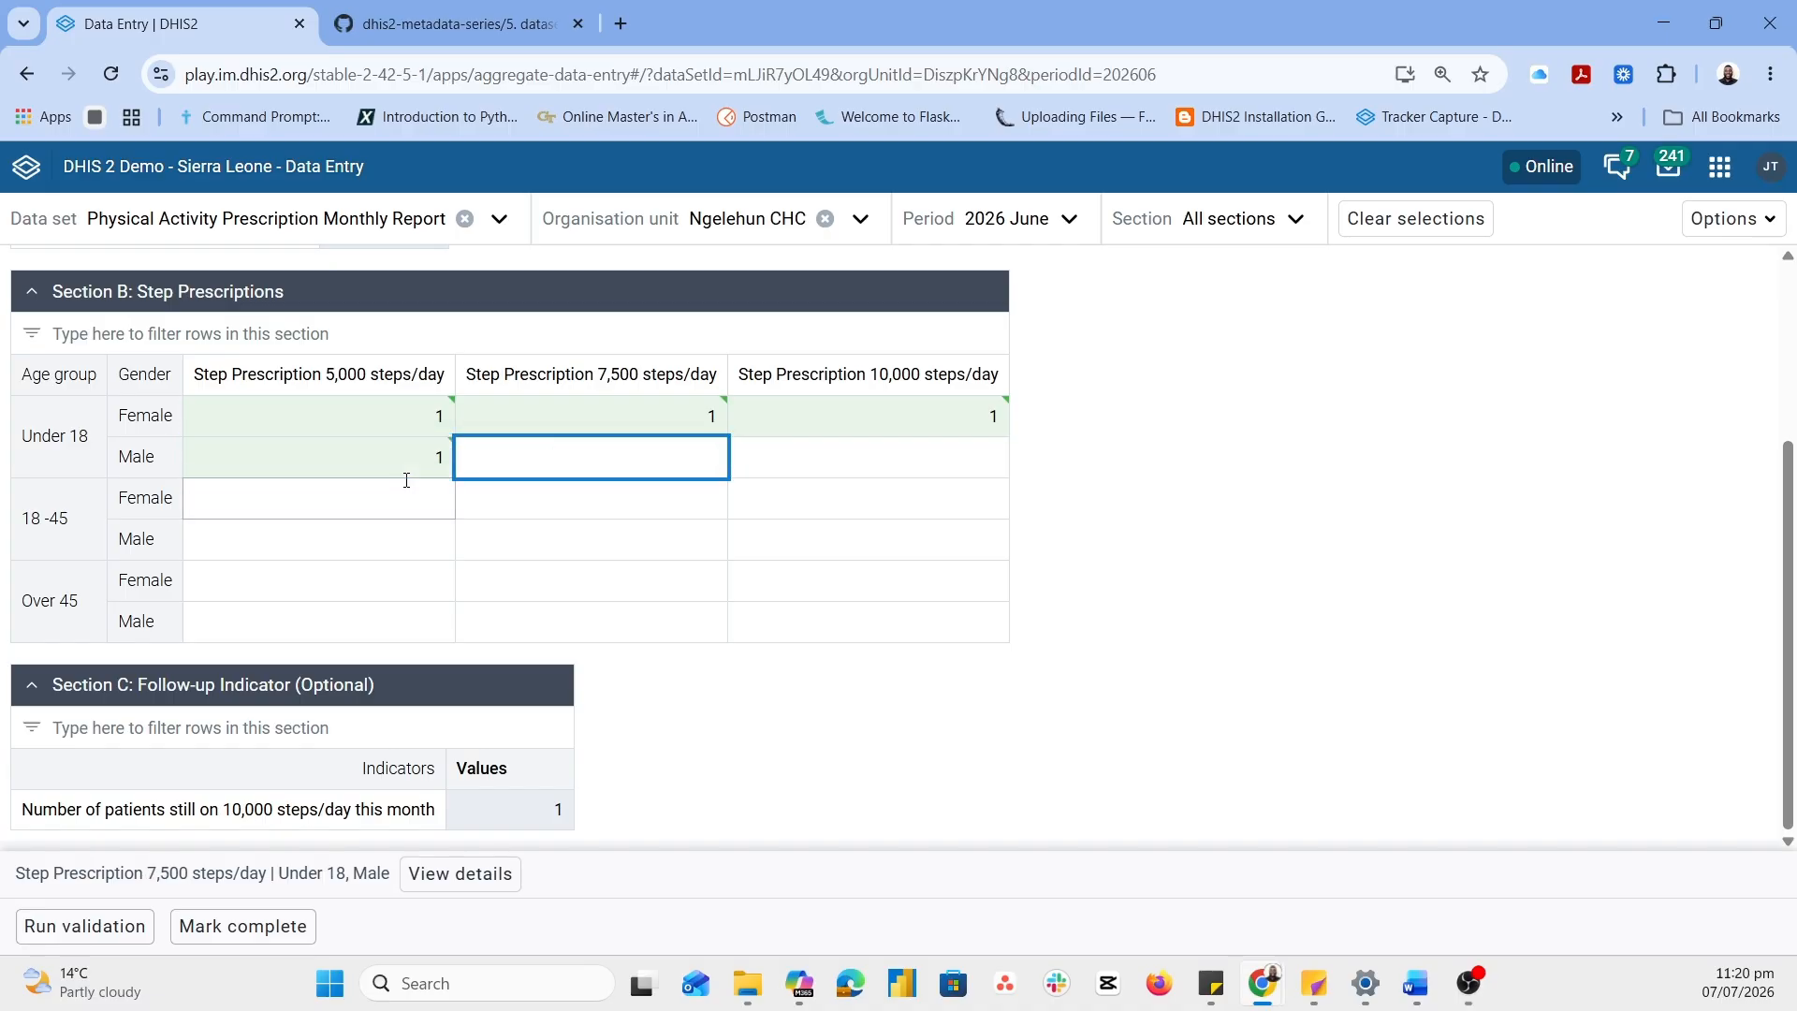
text(2)
key(Tab)
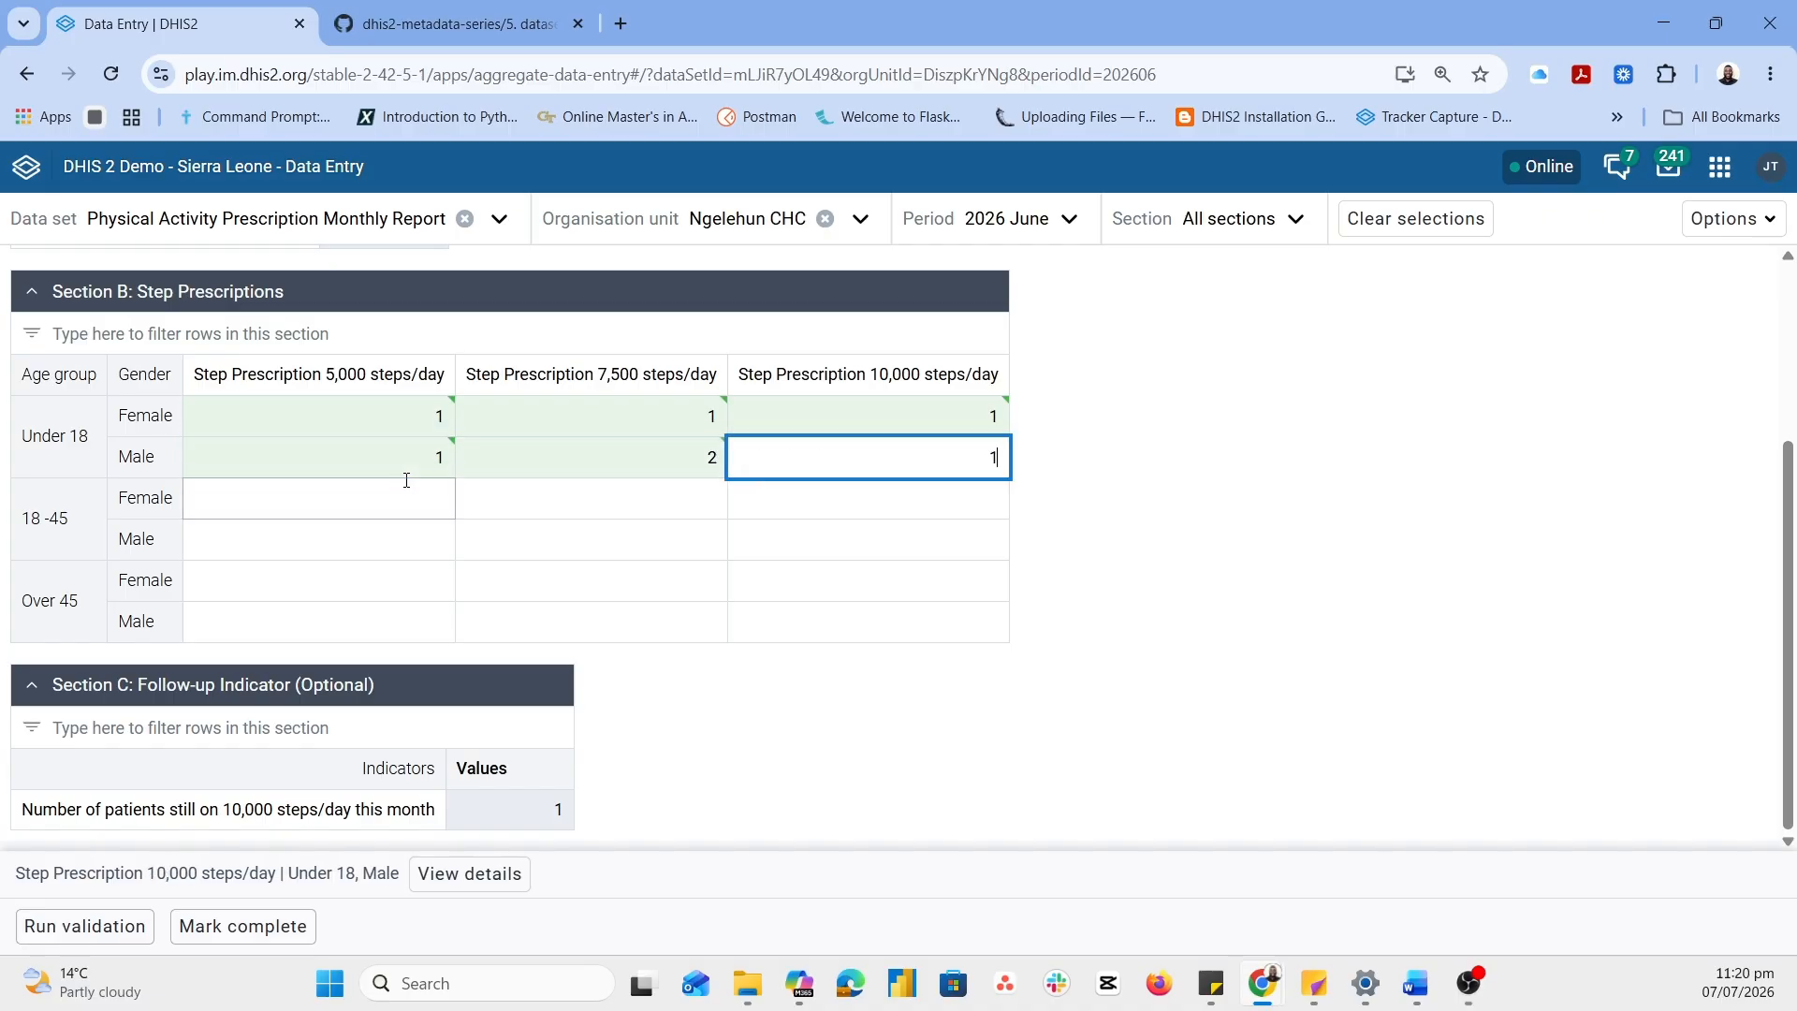
click(406, 480)
scroll(393, 487, up, 2)
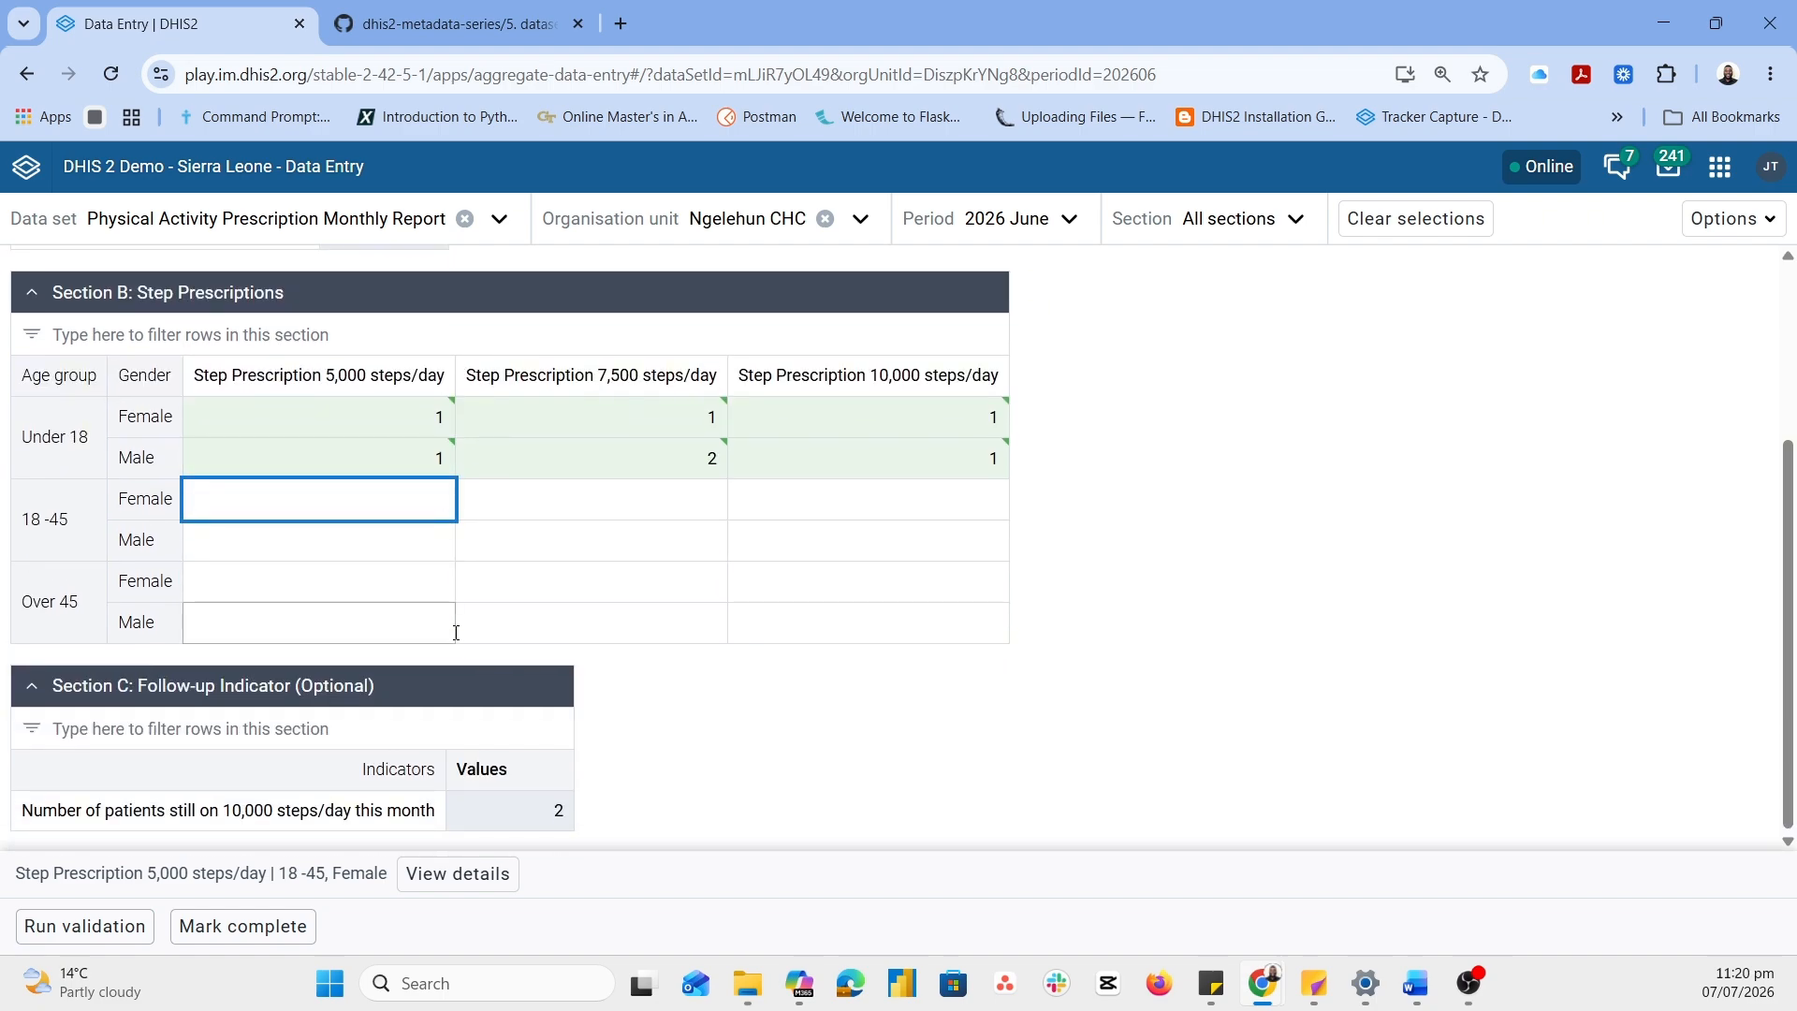
Enter 3, 2 and 1 for females aged 18-45 across the 5,000, 7,500 and 10,000 steps/day prescriptions
text(3)
key(Tab)
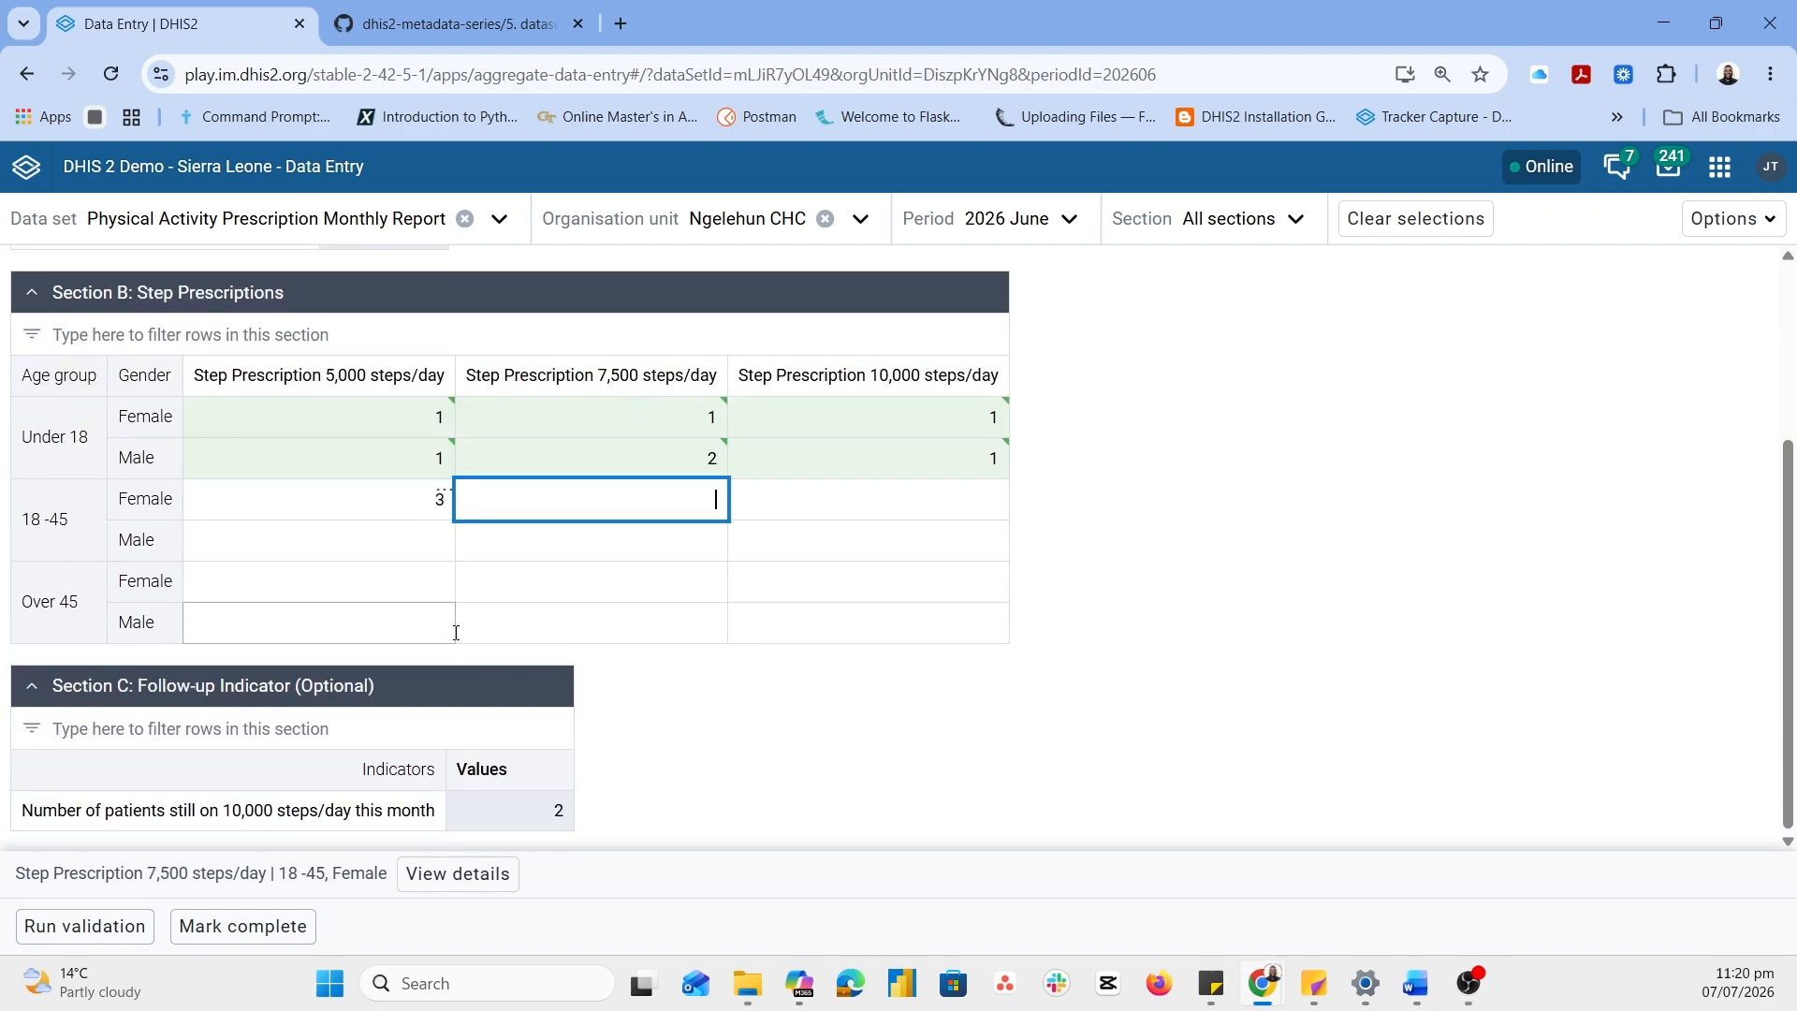
scroll(455, 633, up, 1)
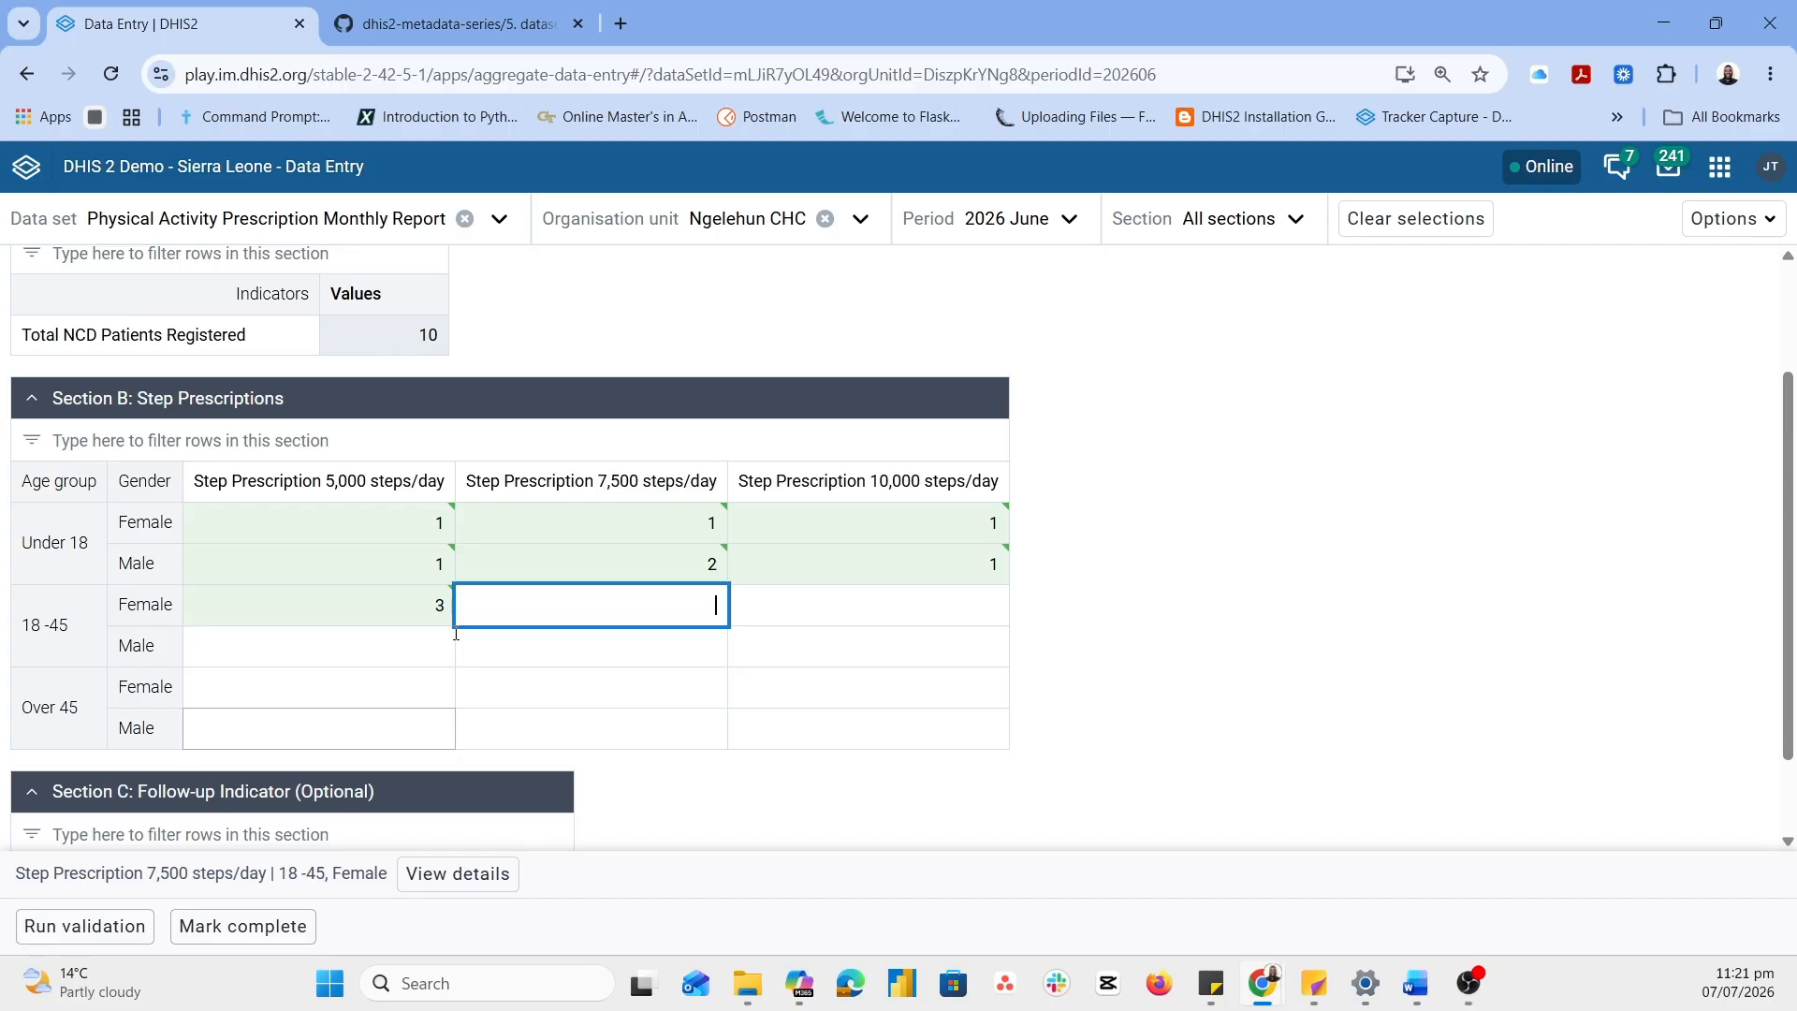
text(2)
key(Tab)
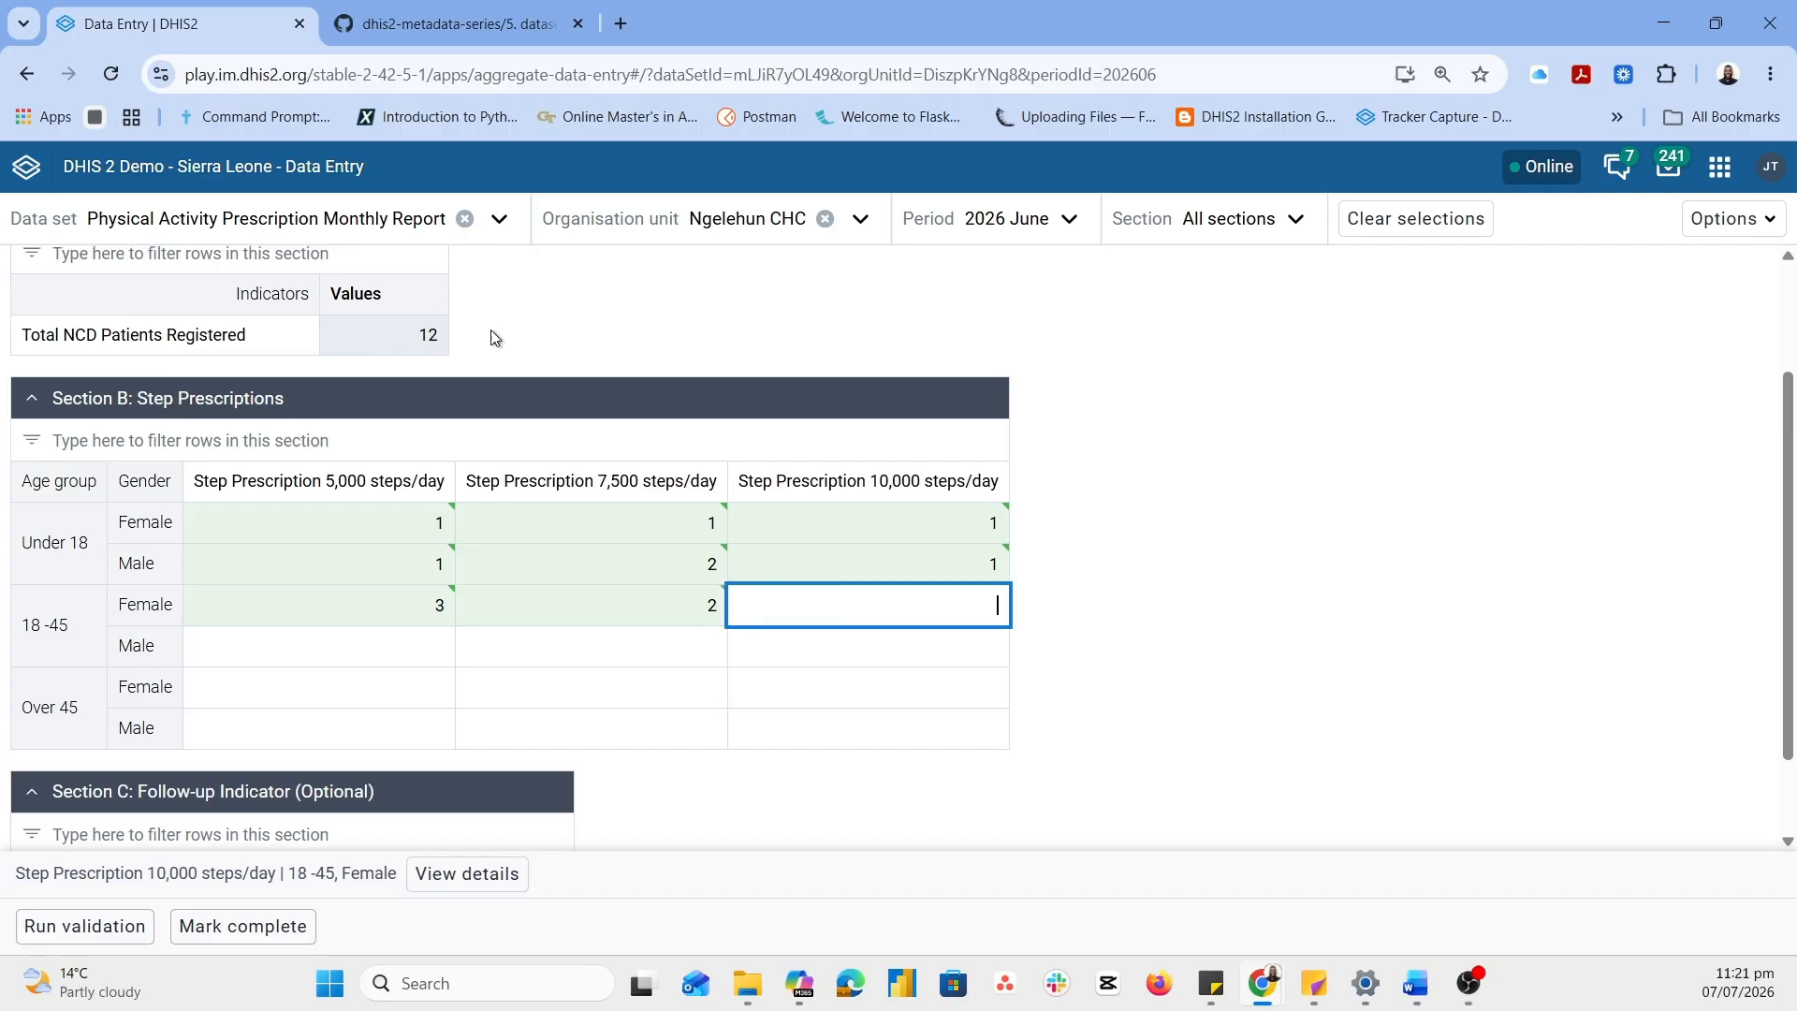
text(1)
key(Tab)
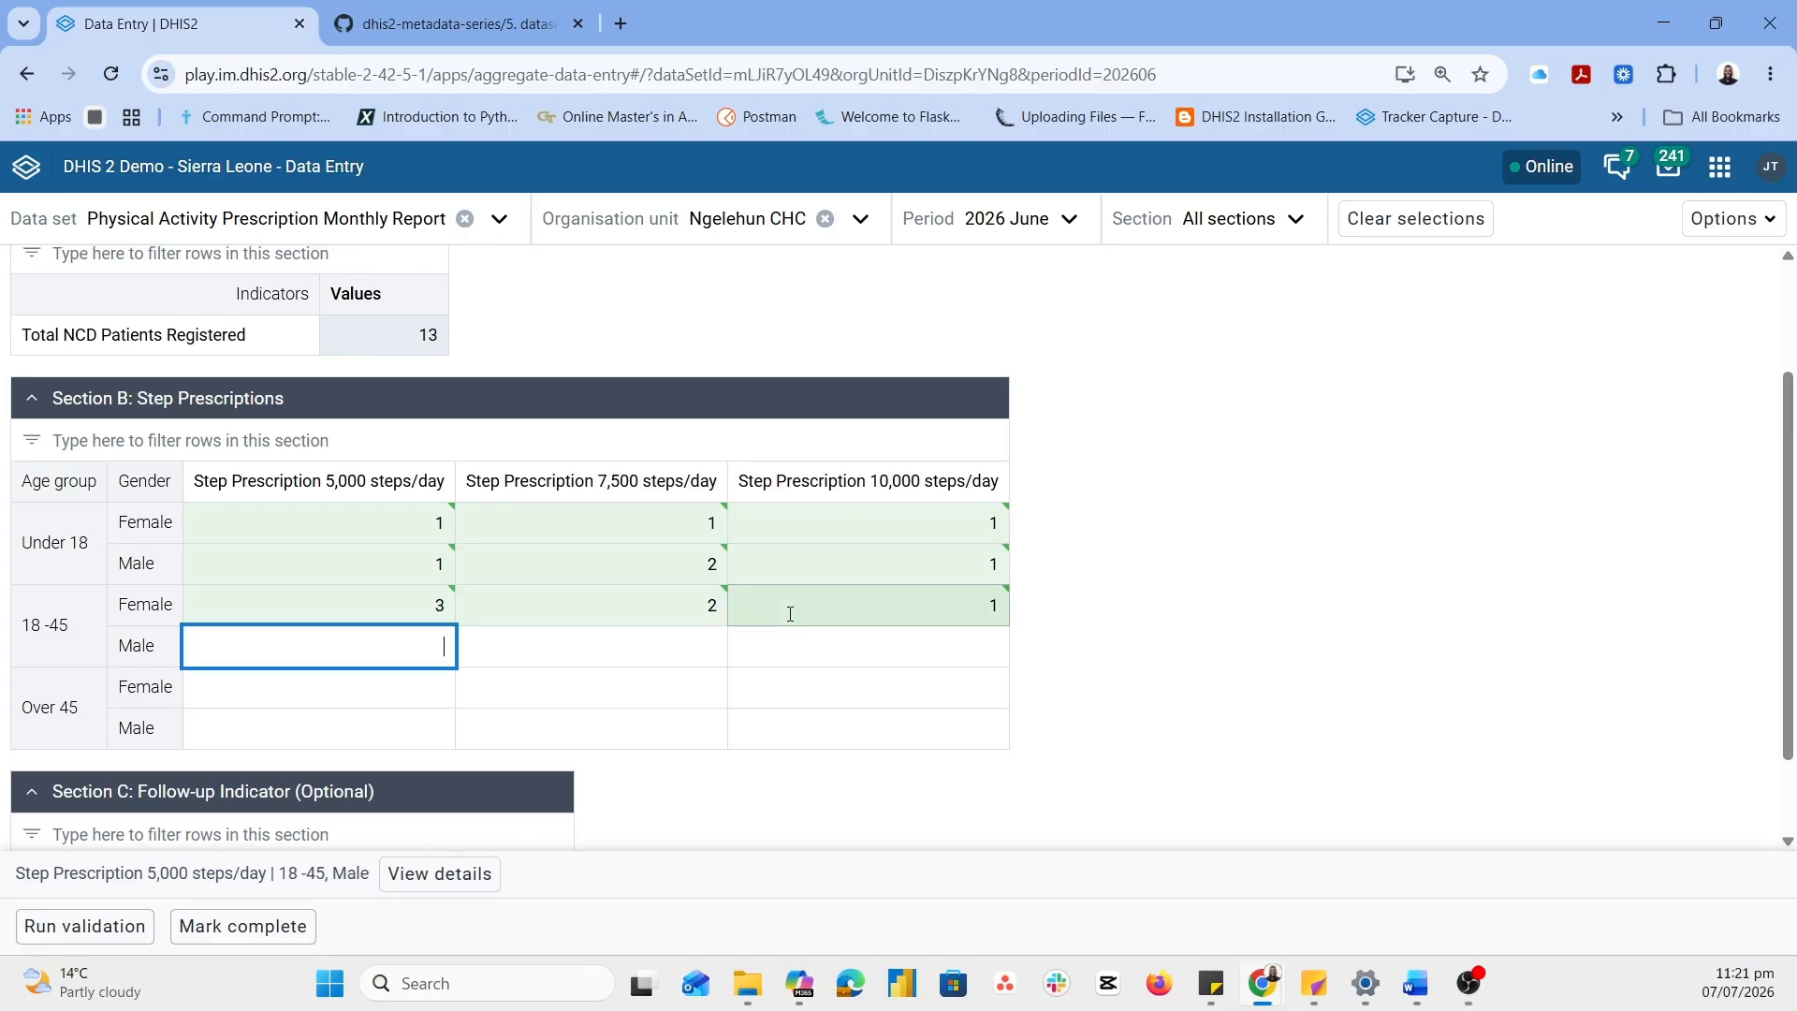
Enter 2, 2 and 1 for males aged 18-45 across the 5,000, 7,500 and 10,000 steps/day prescriptions
scroll(791, 610, down, 1)
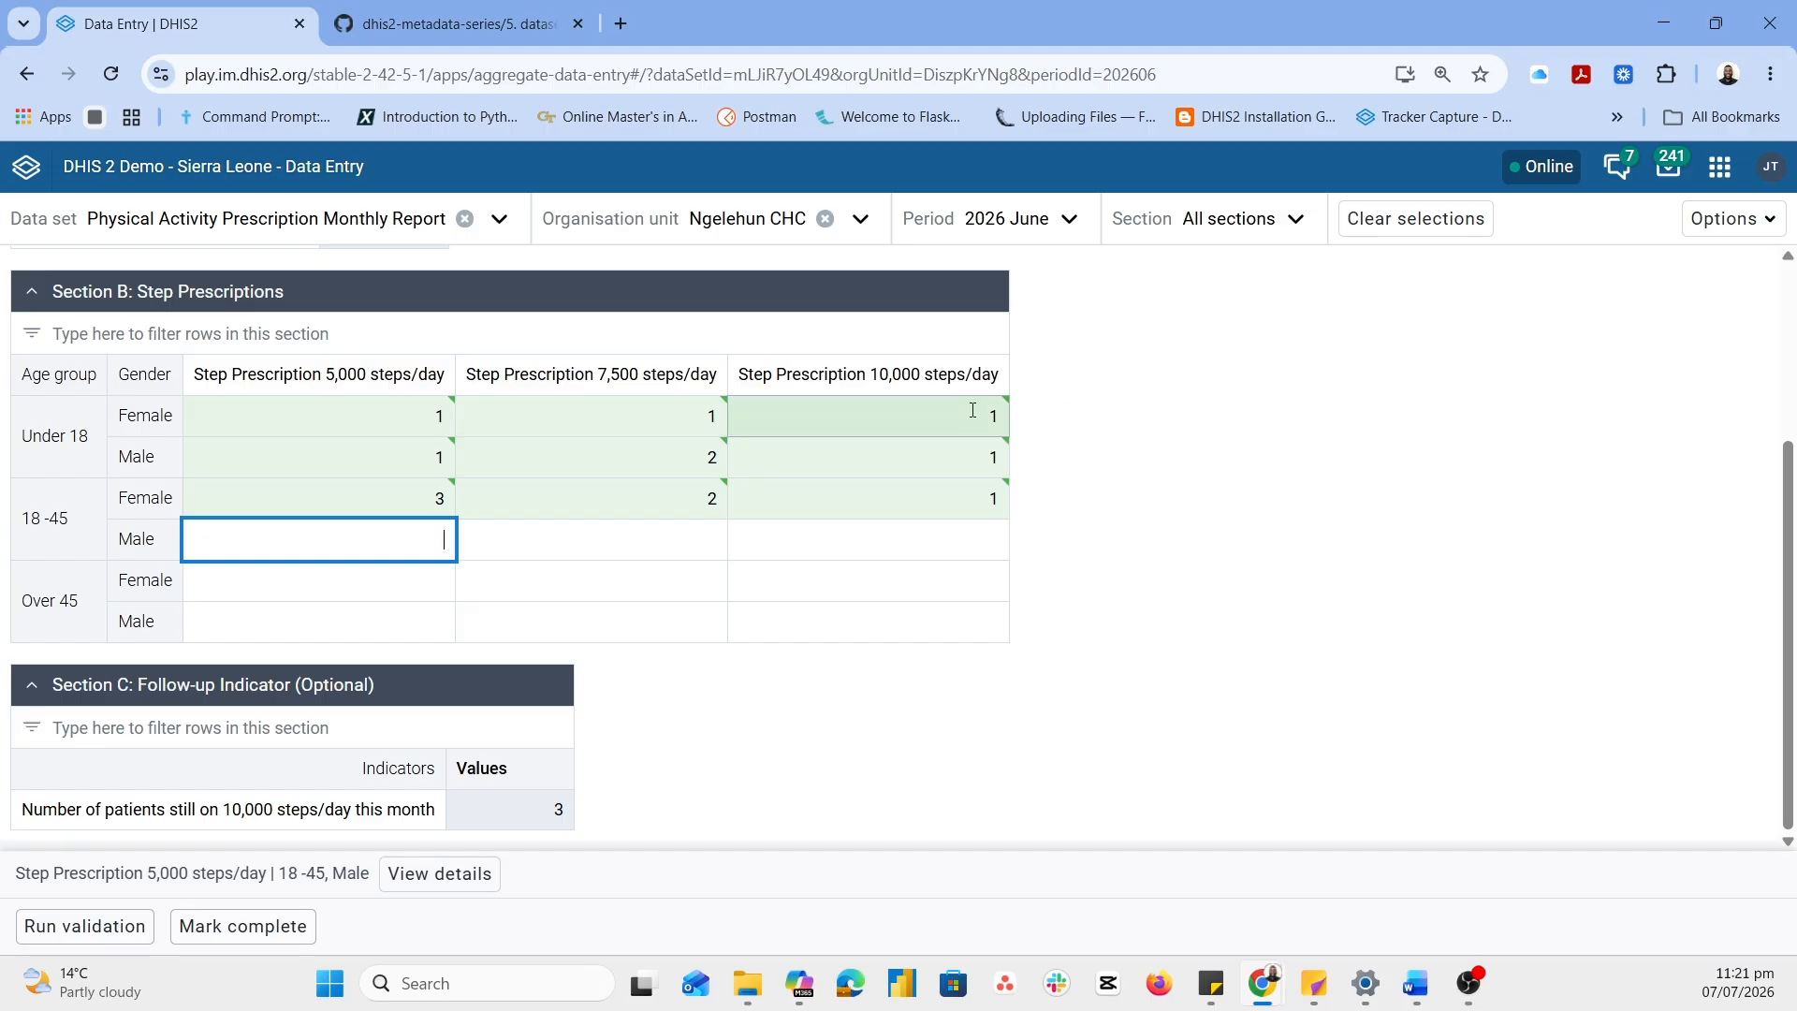
text(2)
key(Tab)
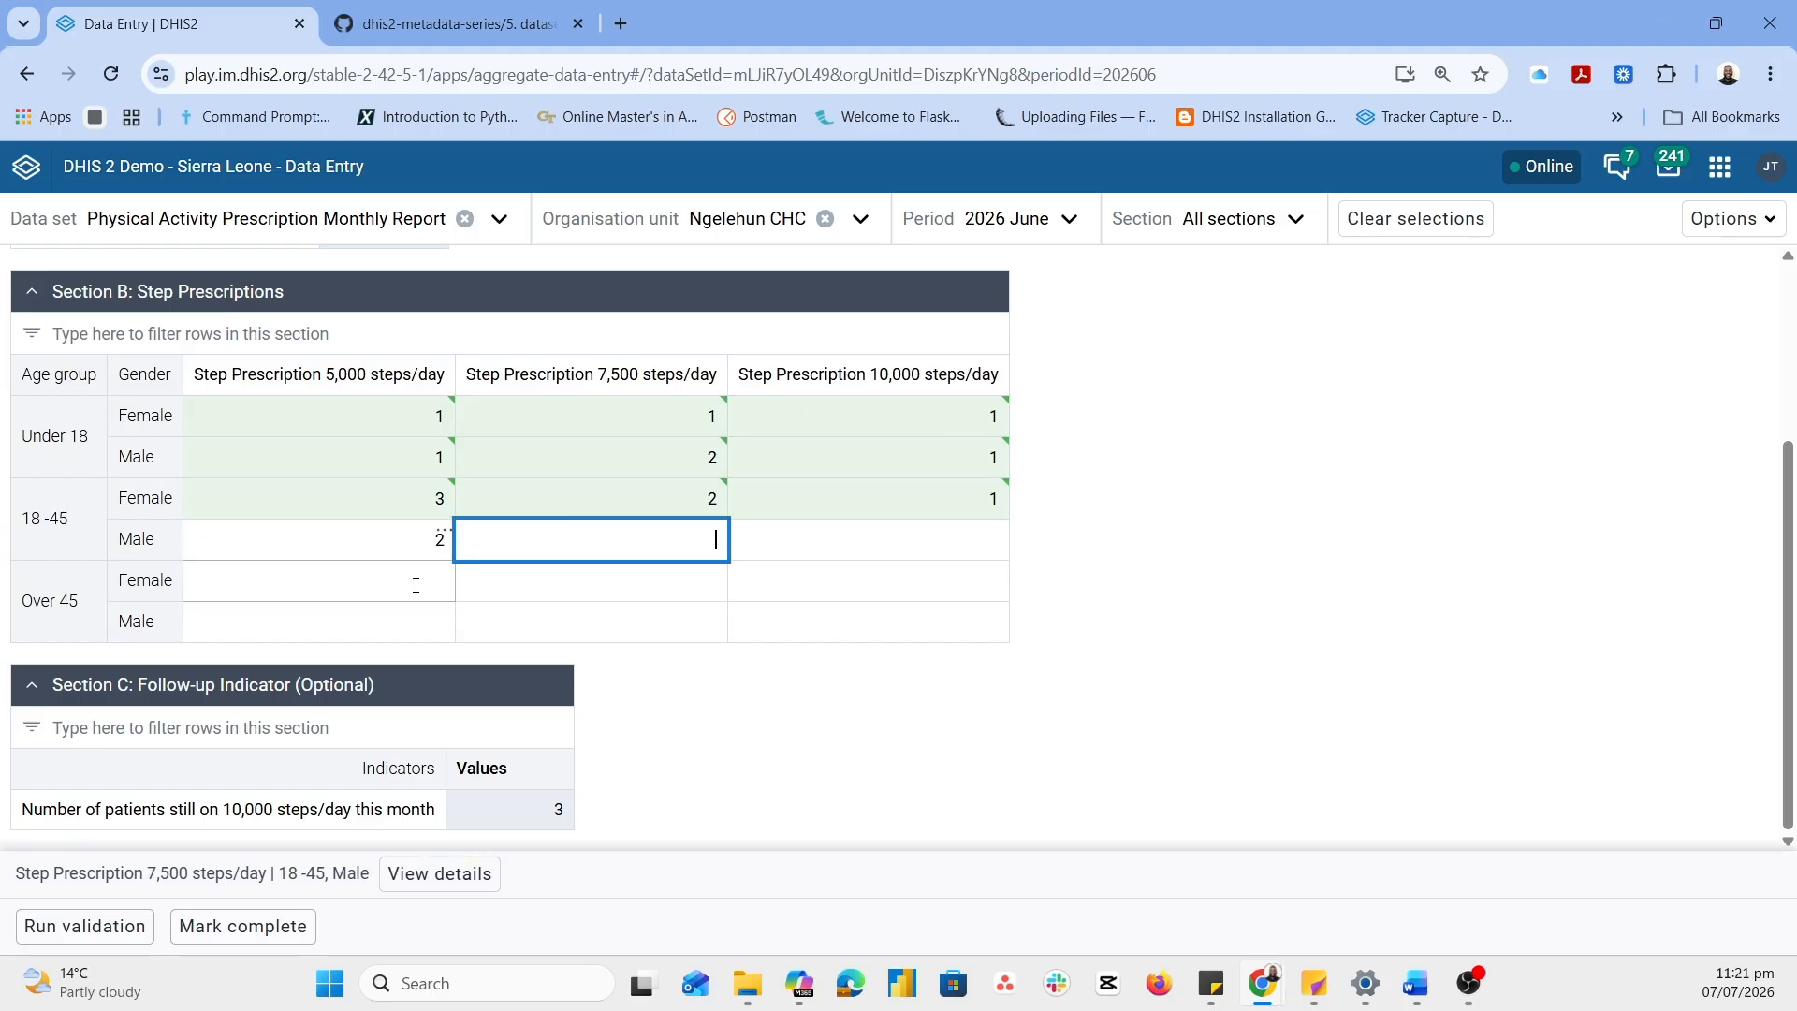
text(2)
key(Tab)
text(1)
key(Tab)
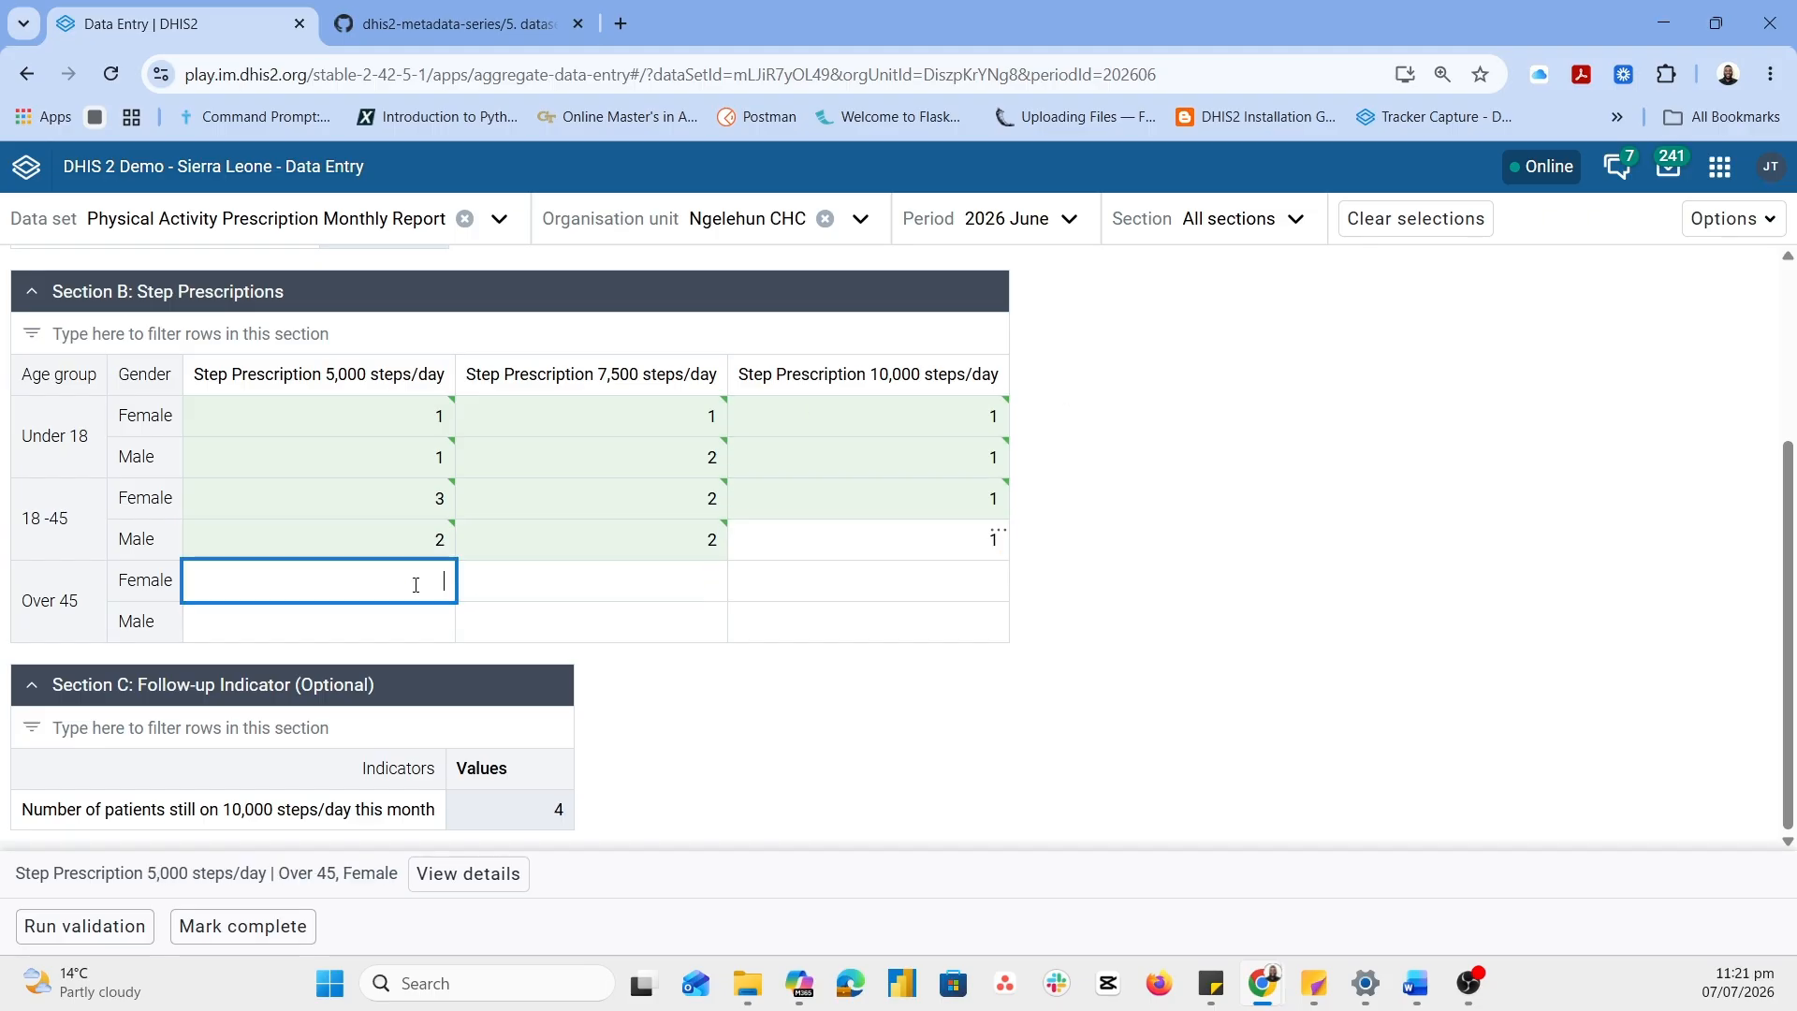
Enter 12, 1 and 11 for females over 45 across the 5,000, 7,500 and 10,000 steps/day prescriptions
text(12)
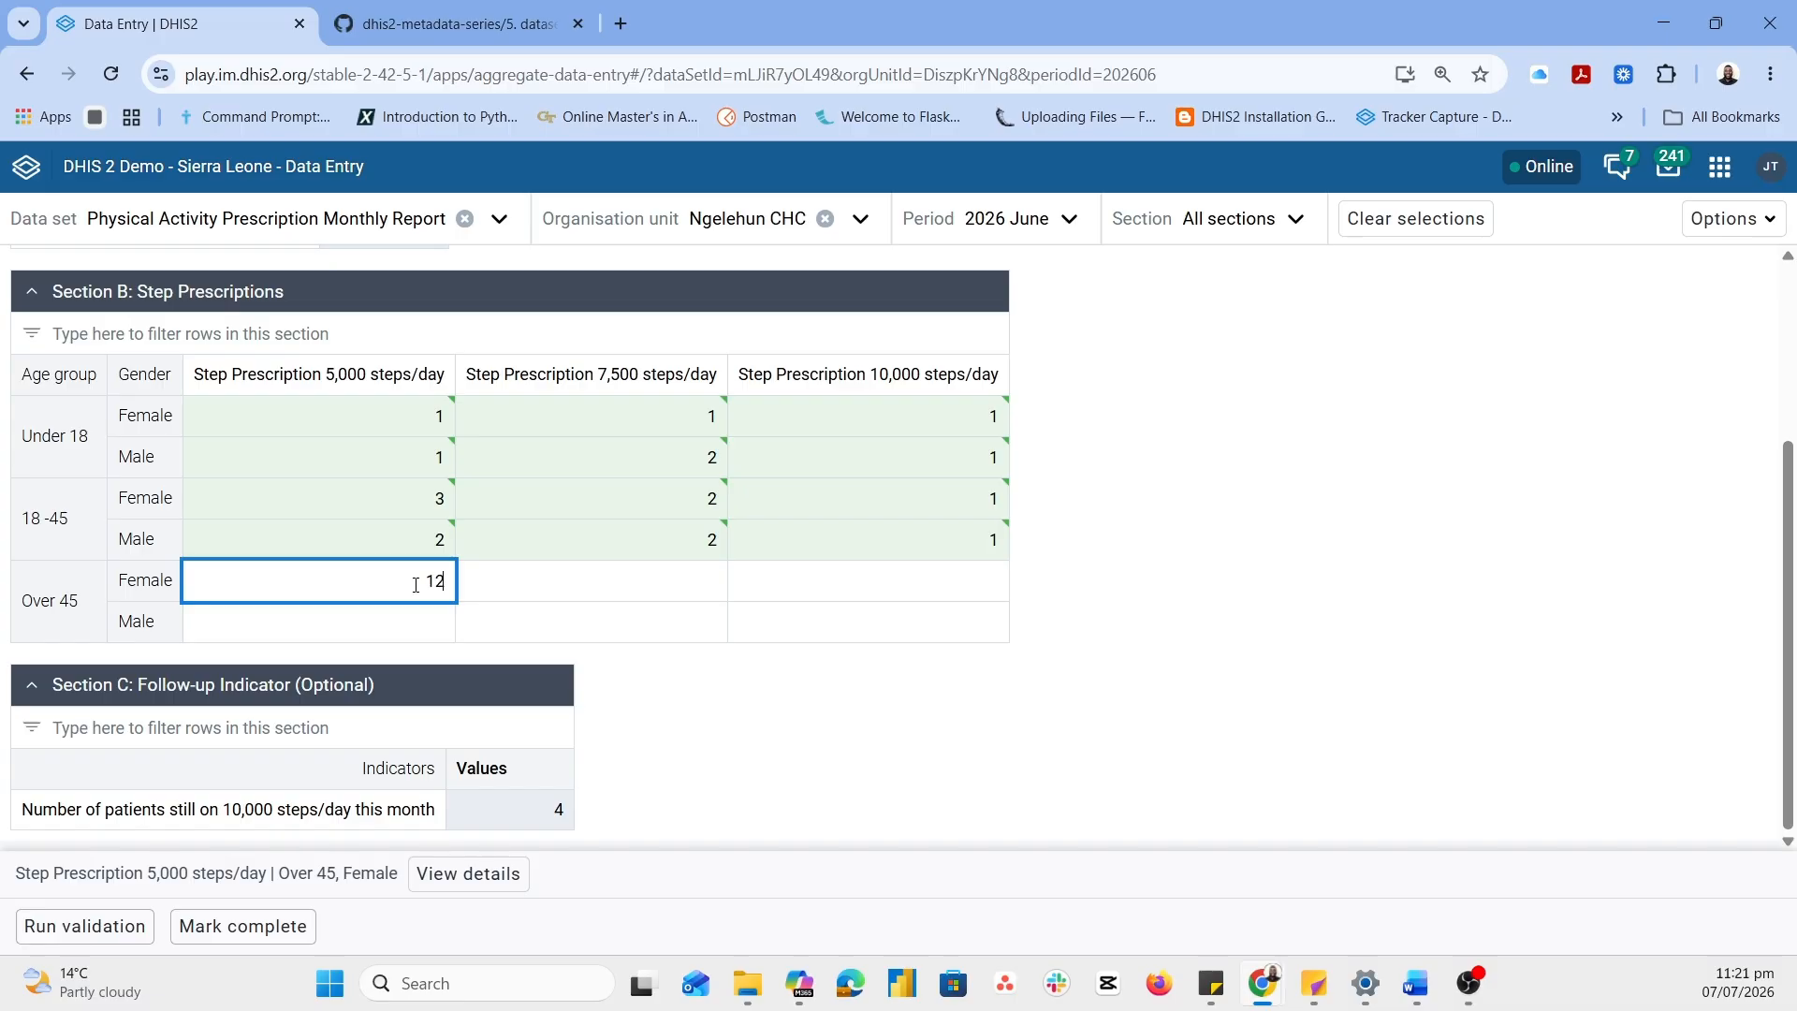
key(Tab)
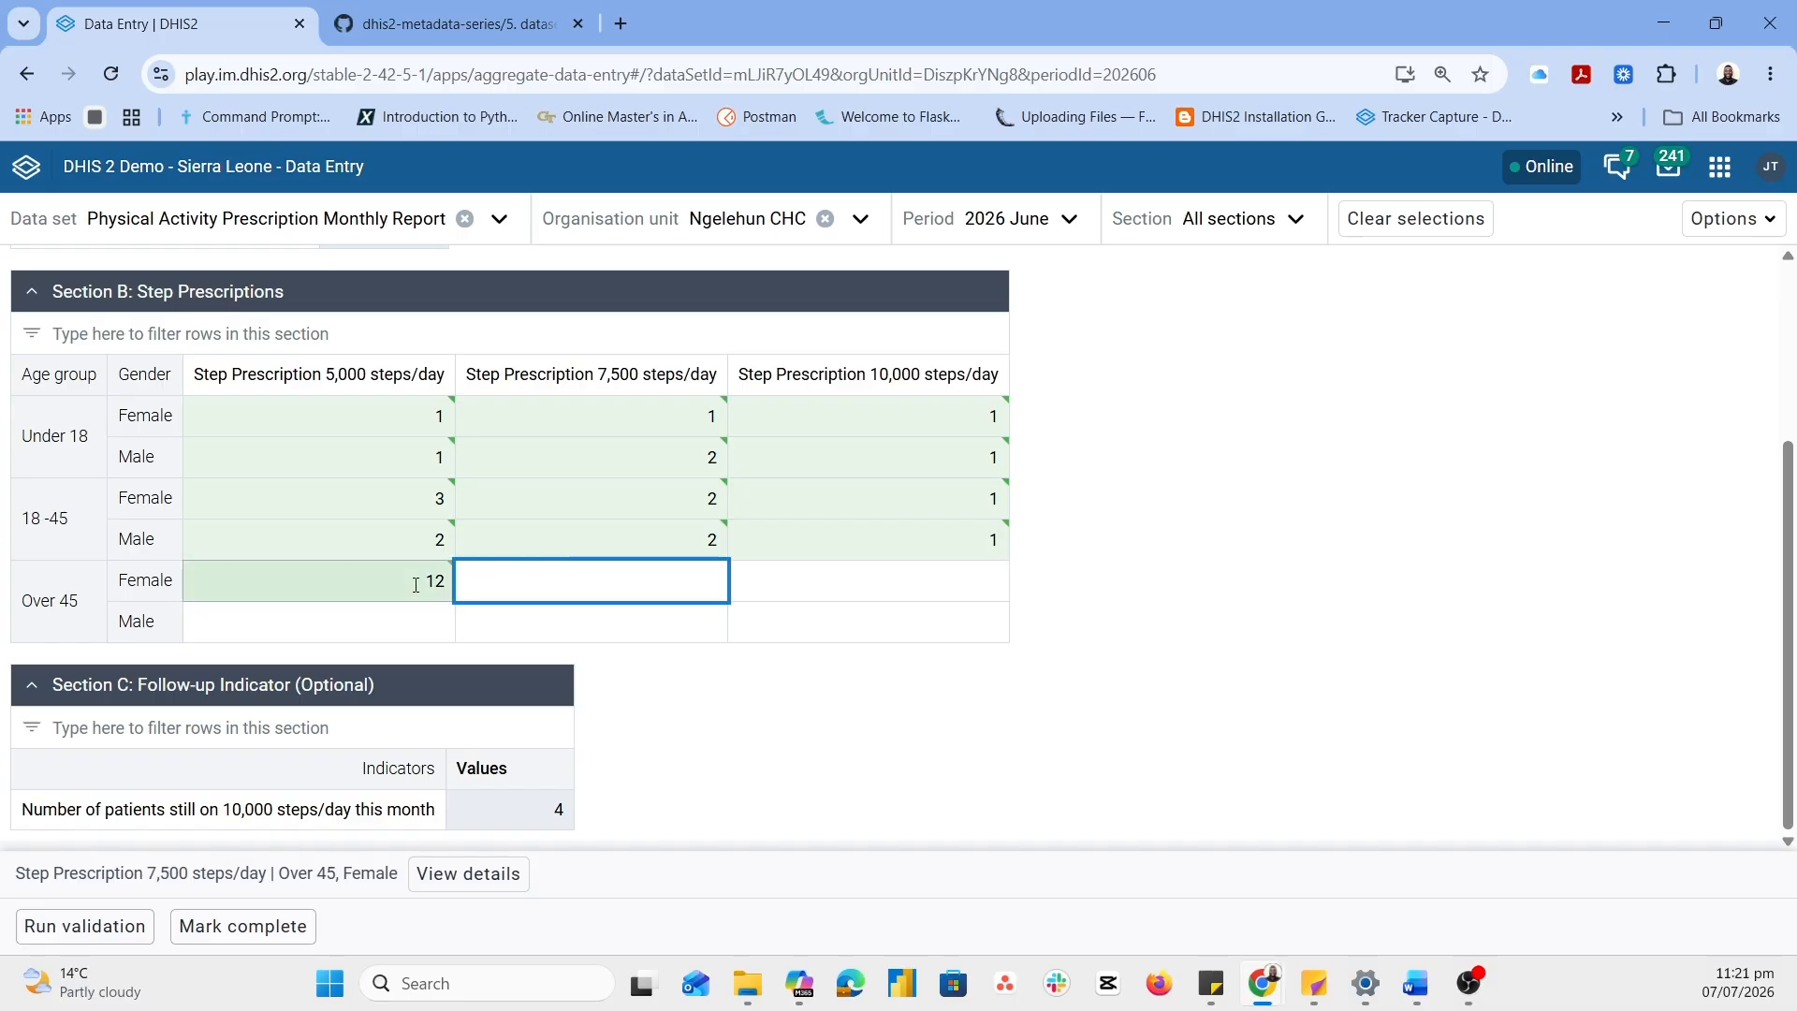
text(1)
key(Tab)
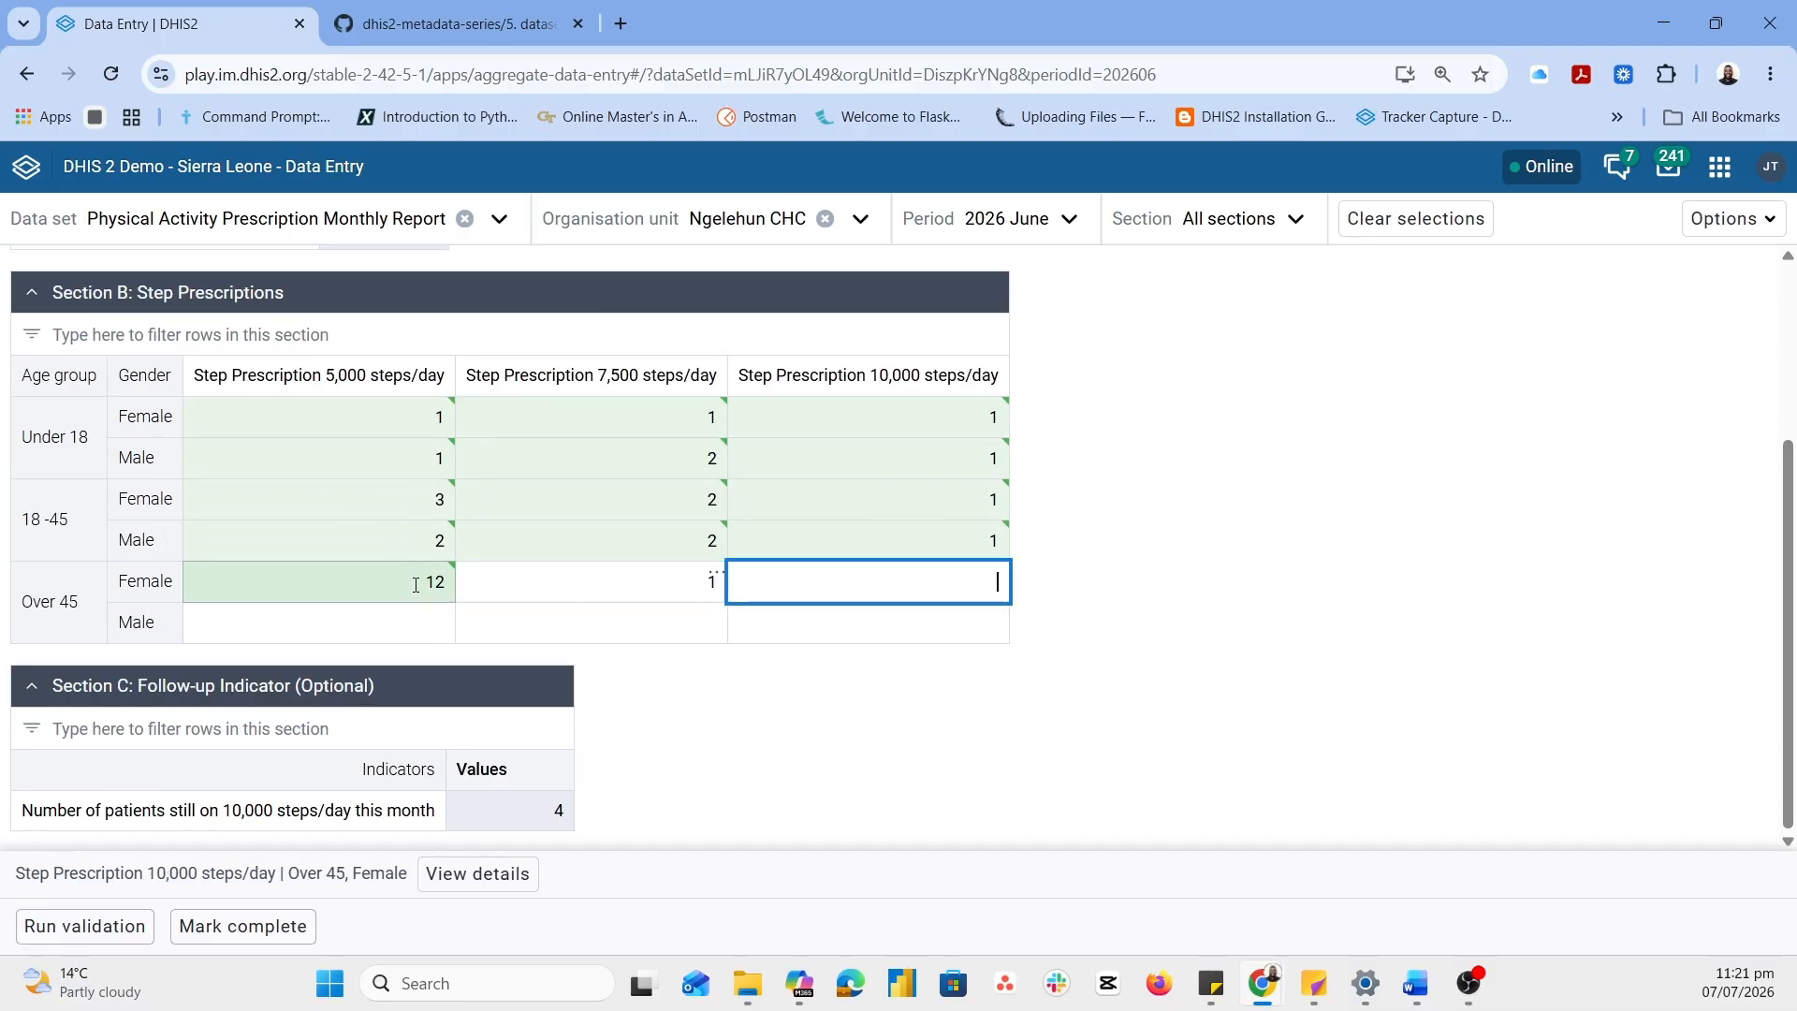
text(1)
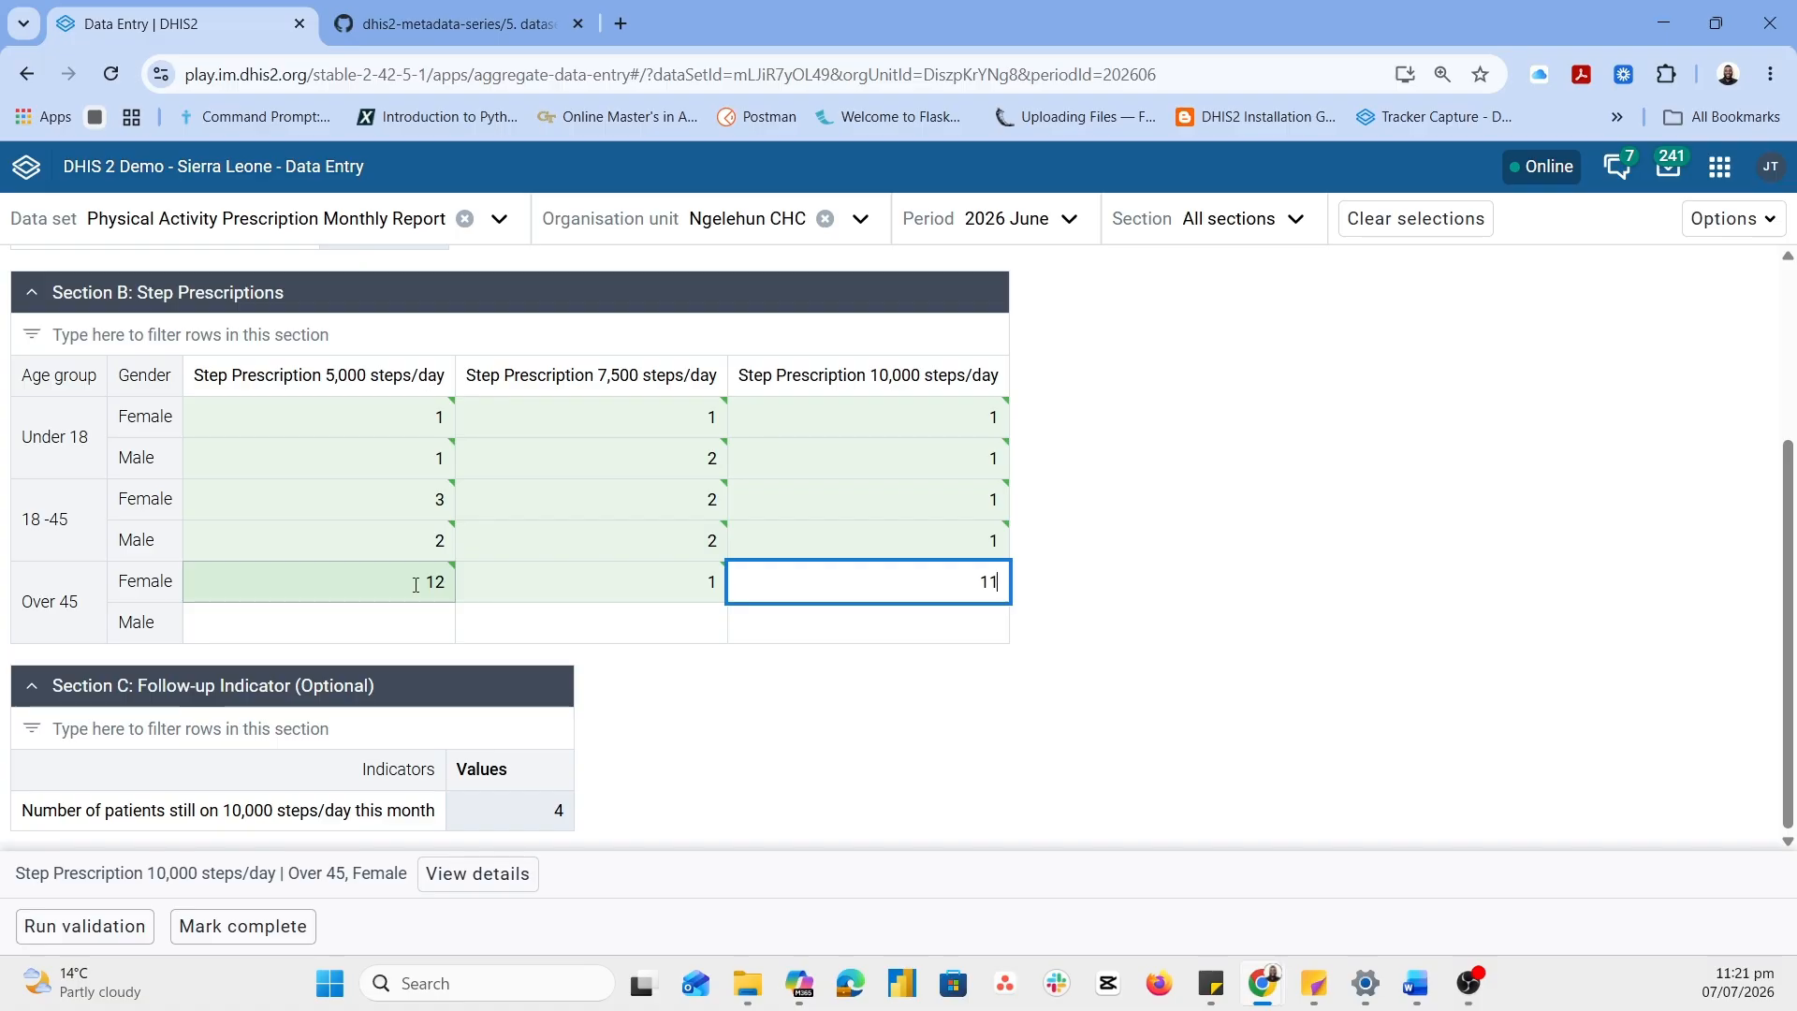
text(1)
key(Tab)
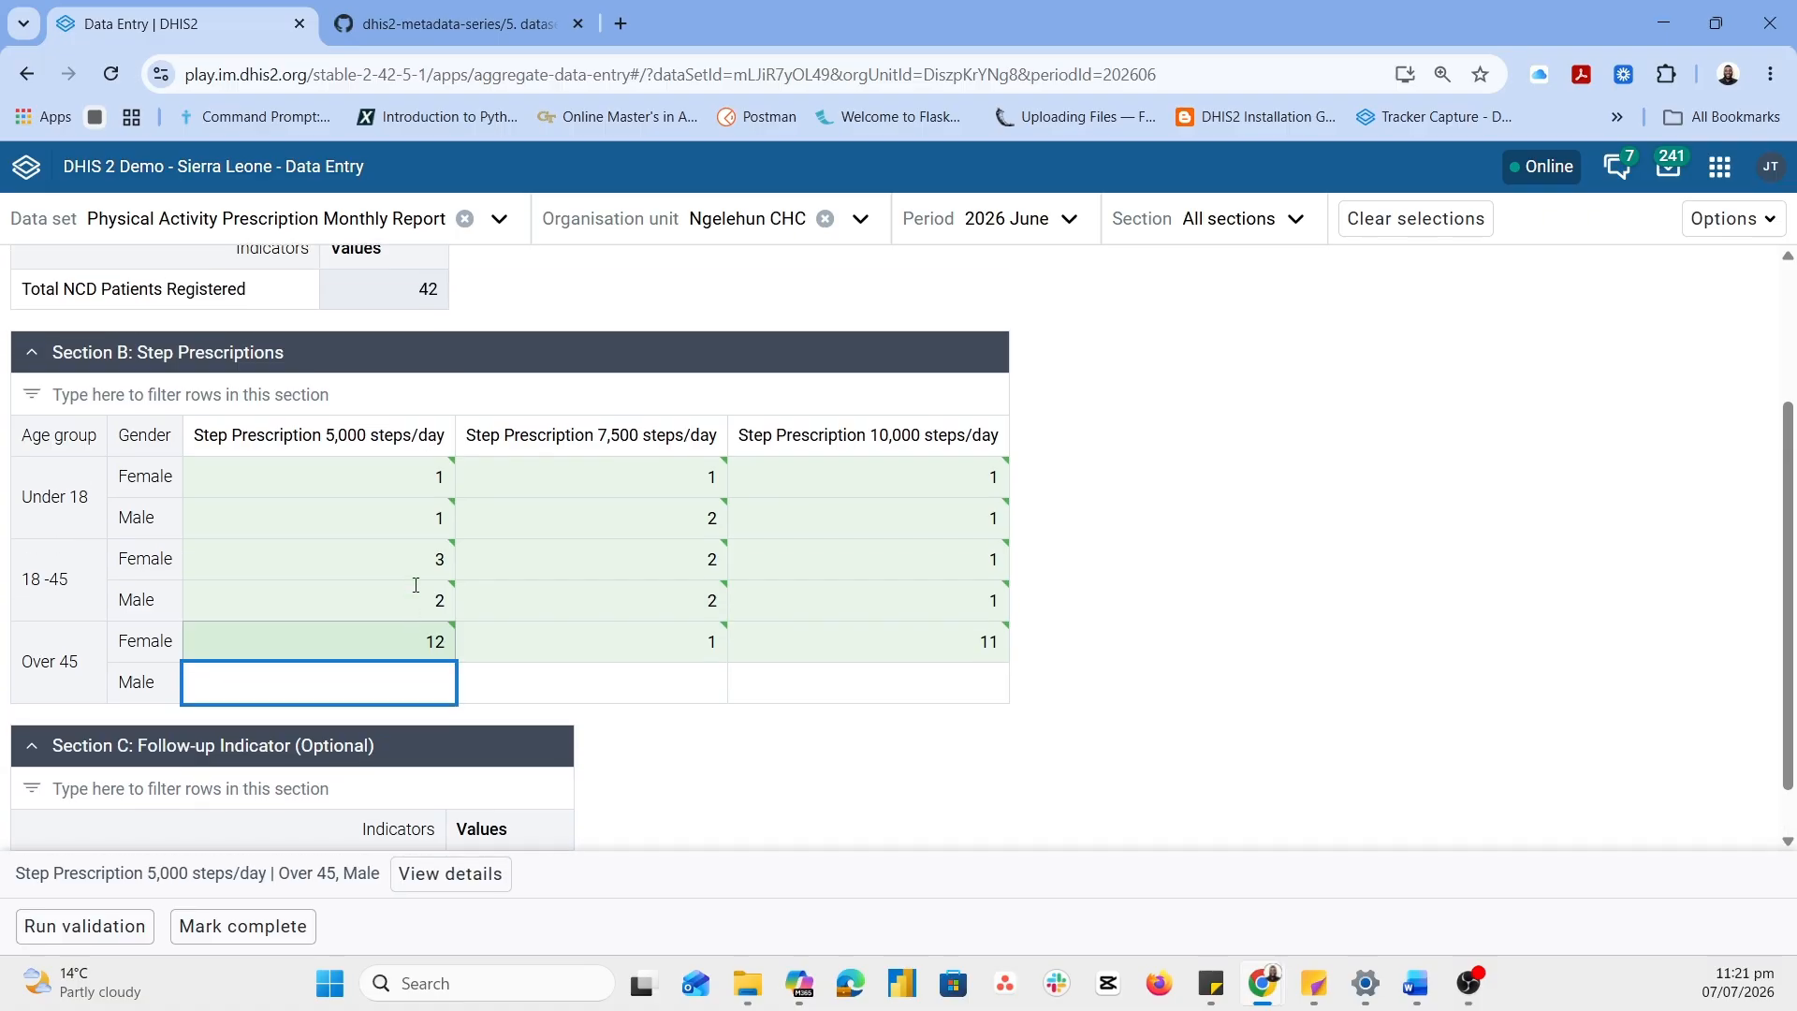
Enter 1, 1 and 1 for males over 45 across the three step prescriptions and check the indicators in Sections A and C
text(1)
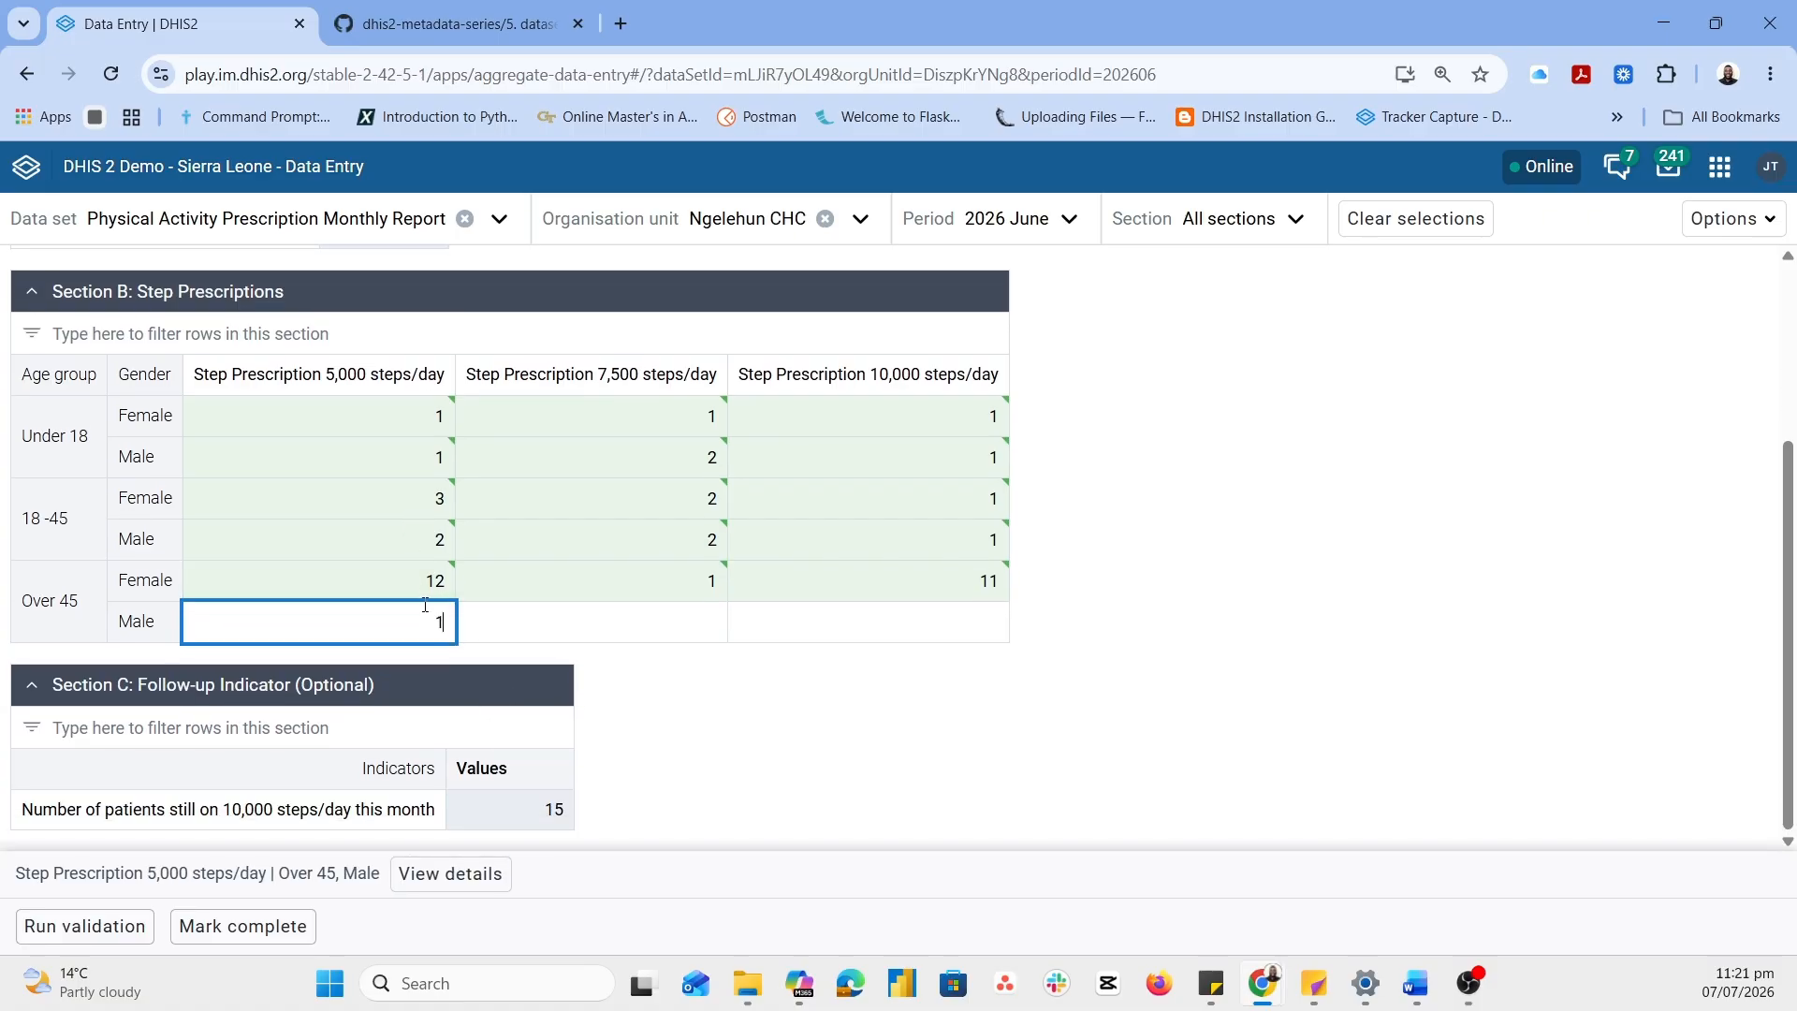
key(Tab)
text(1)
key(Tab)
text(1)
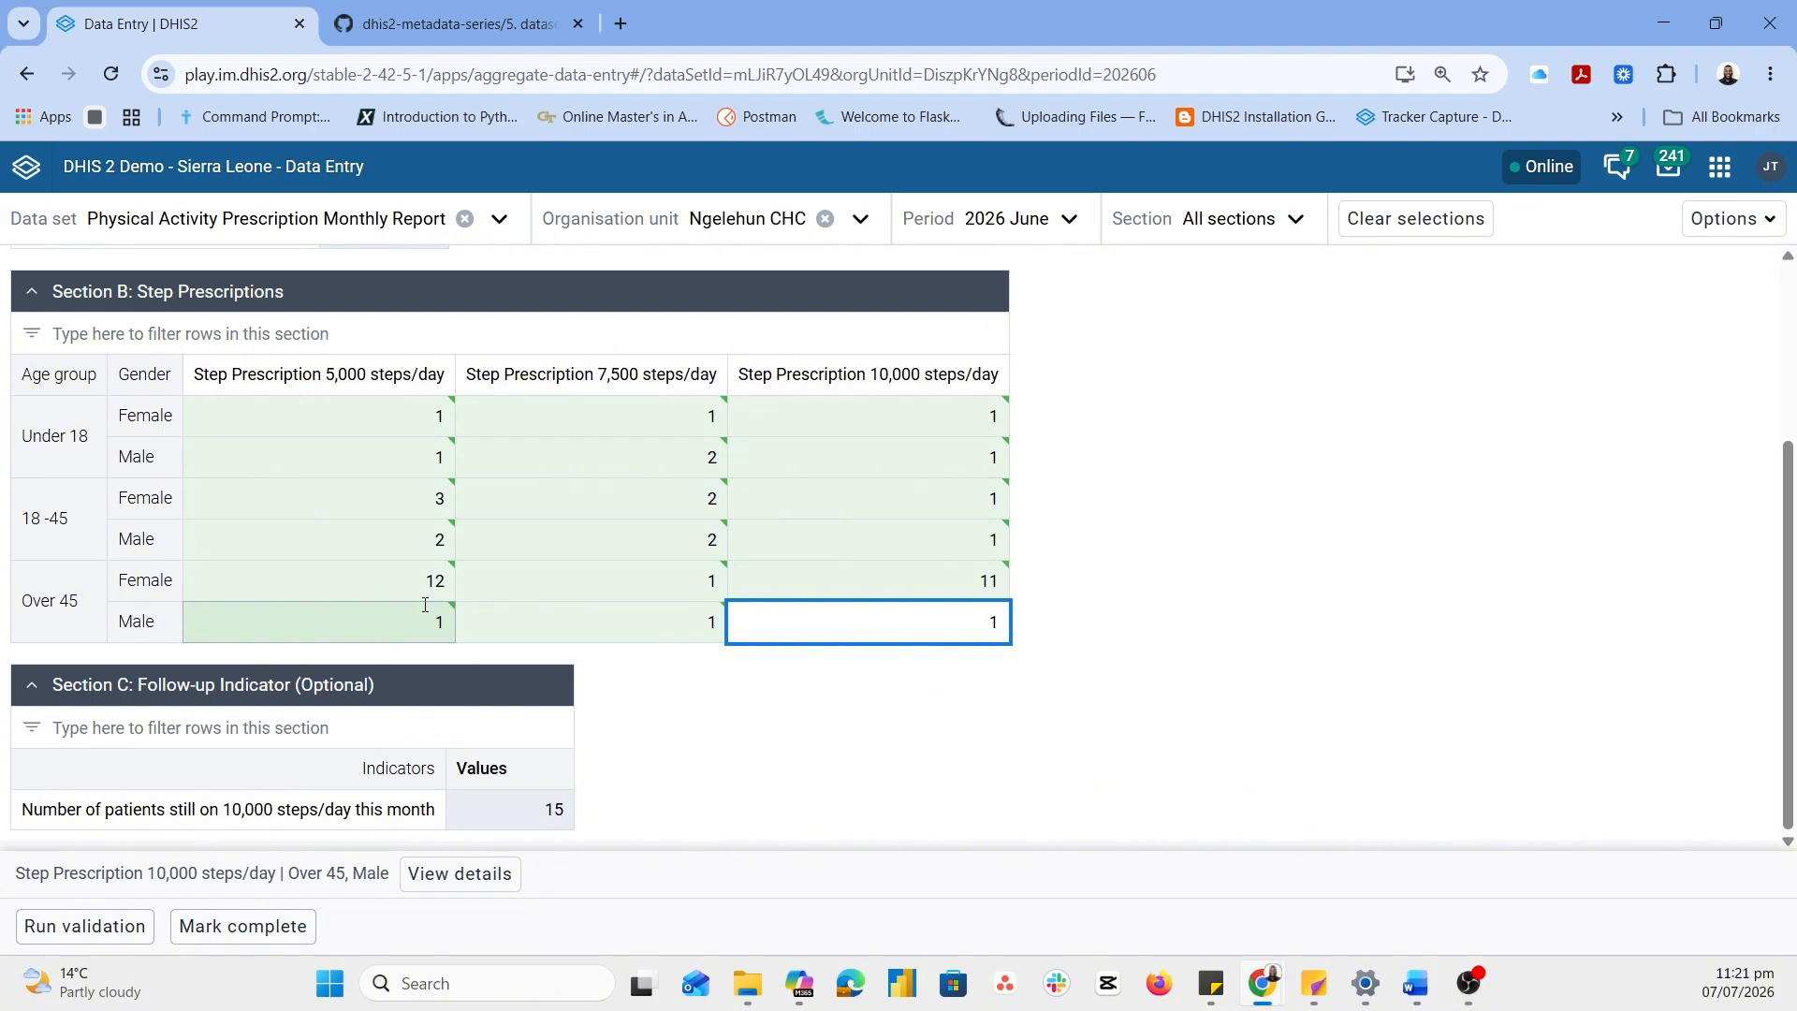
key(Tab)
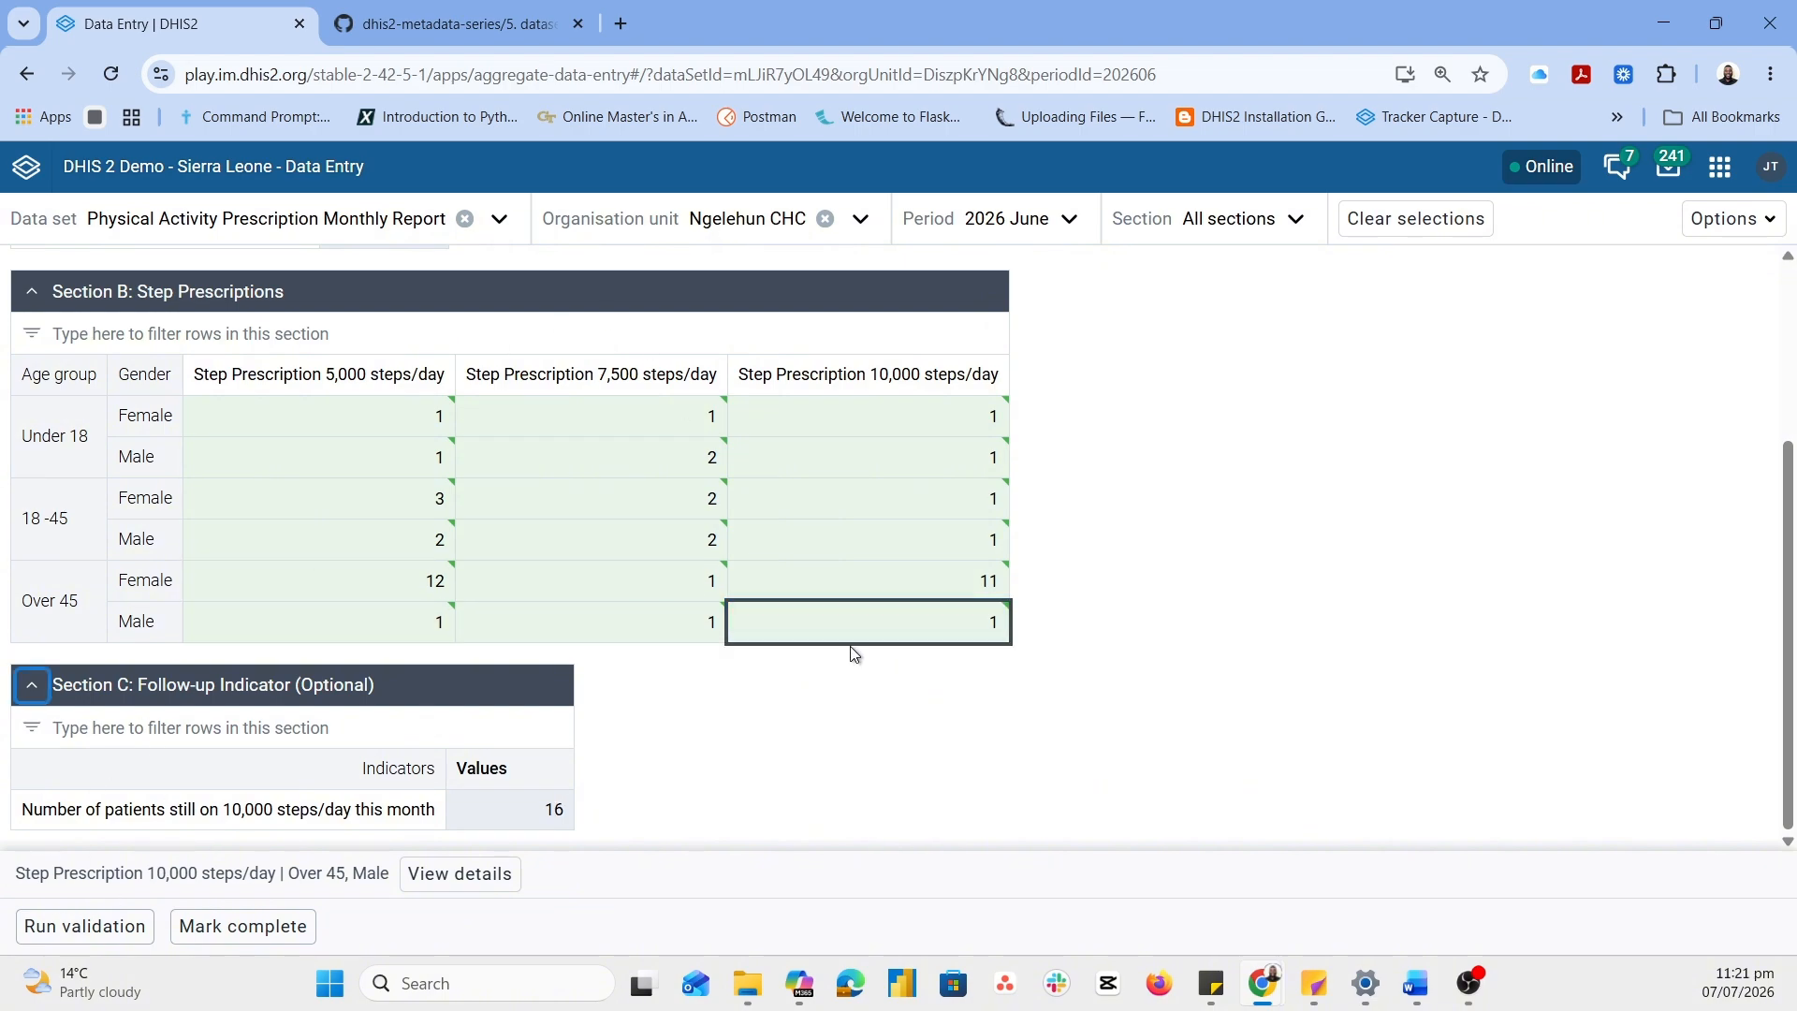
scroll(852, 647, up, 3)
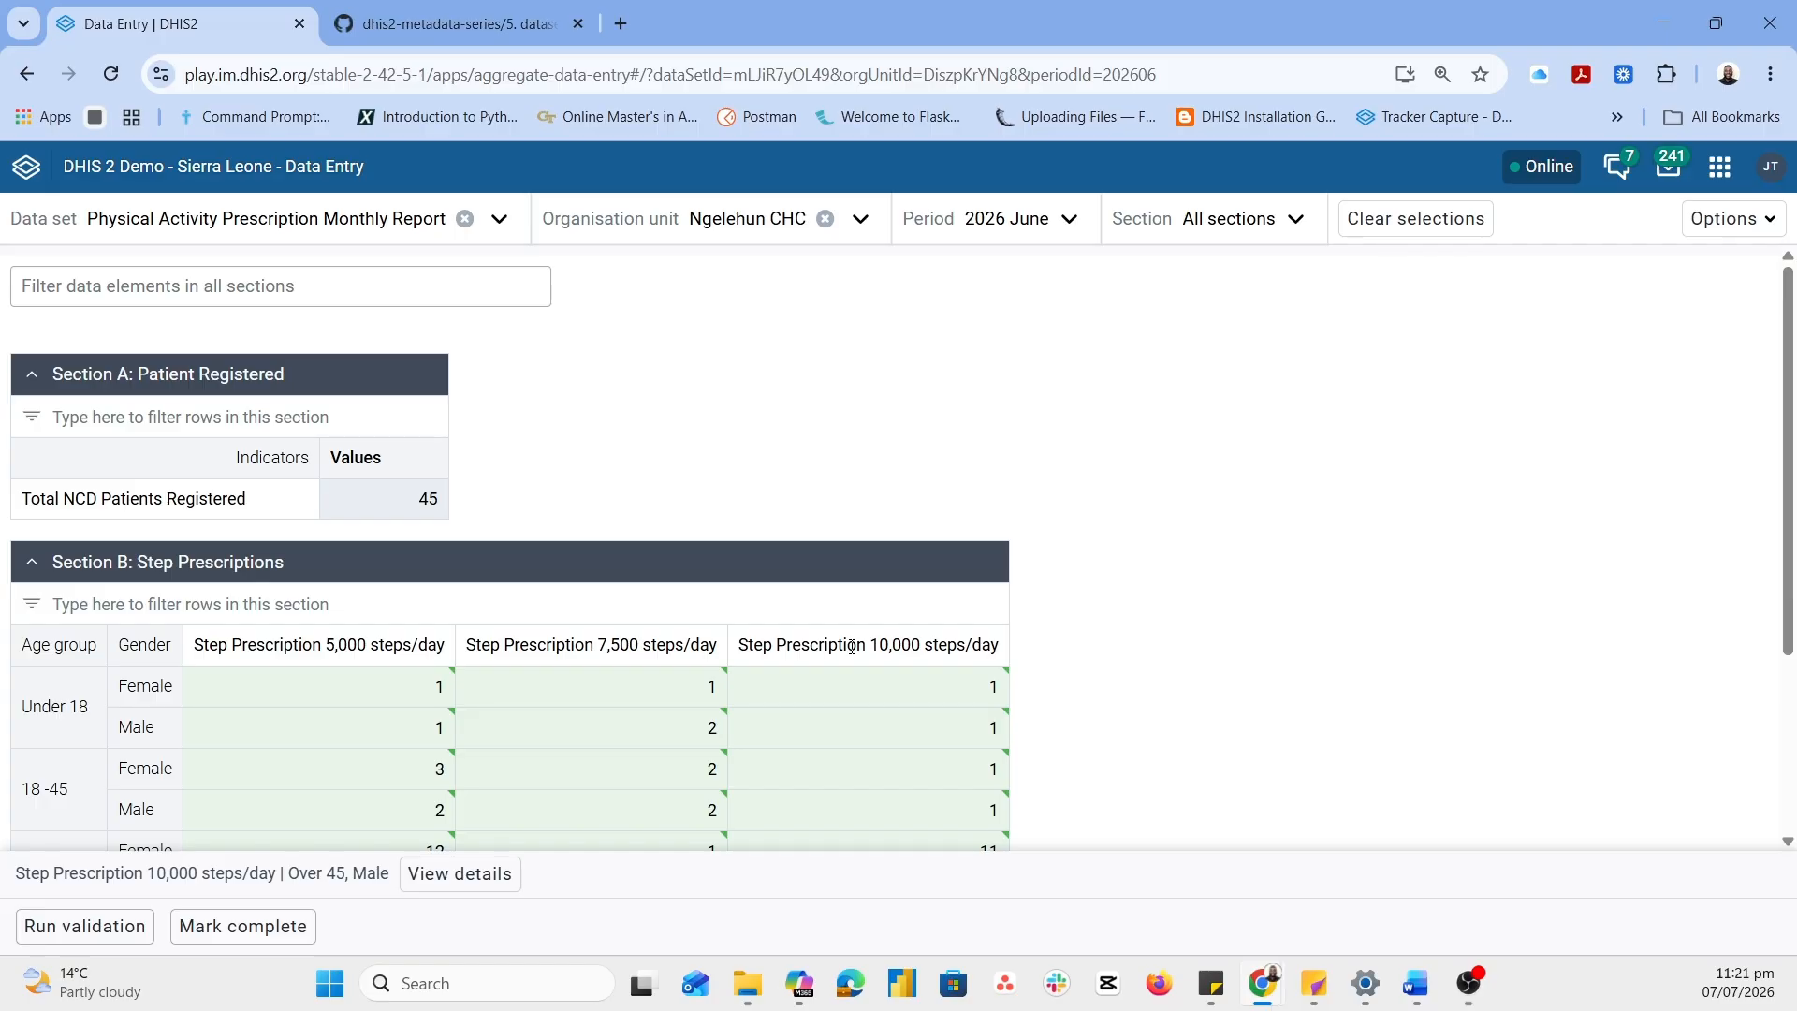
scroll(1283, 686, down, 2)
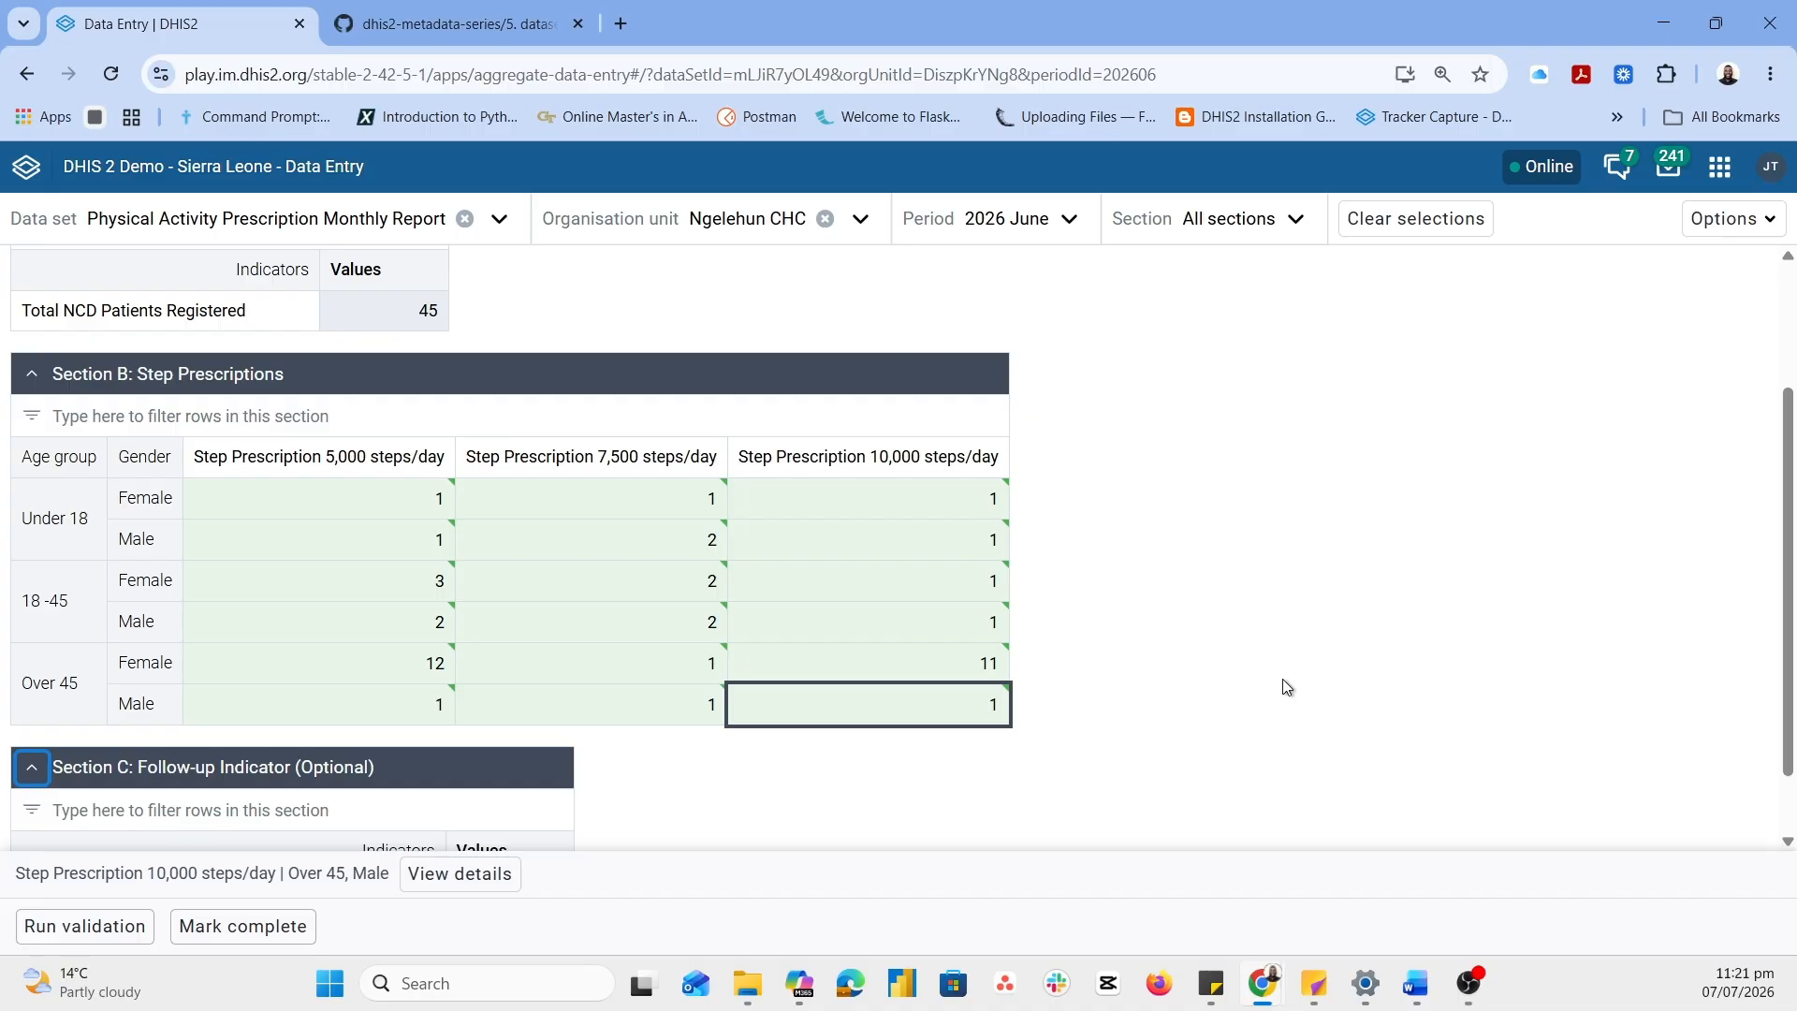
scroll(1284, 686, down, 1)
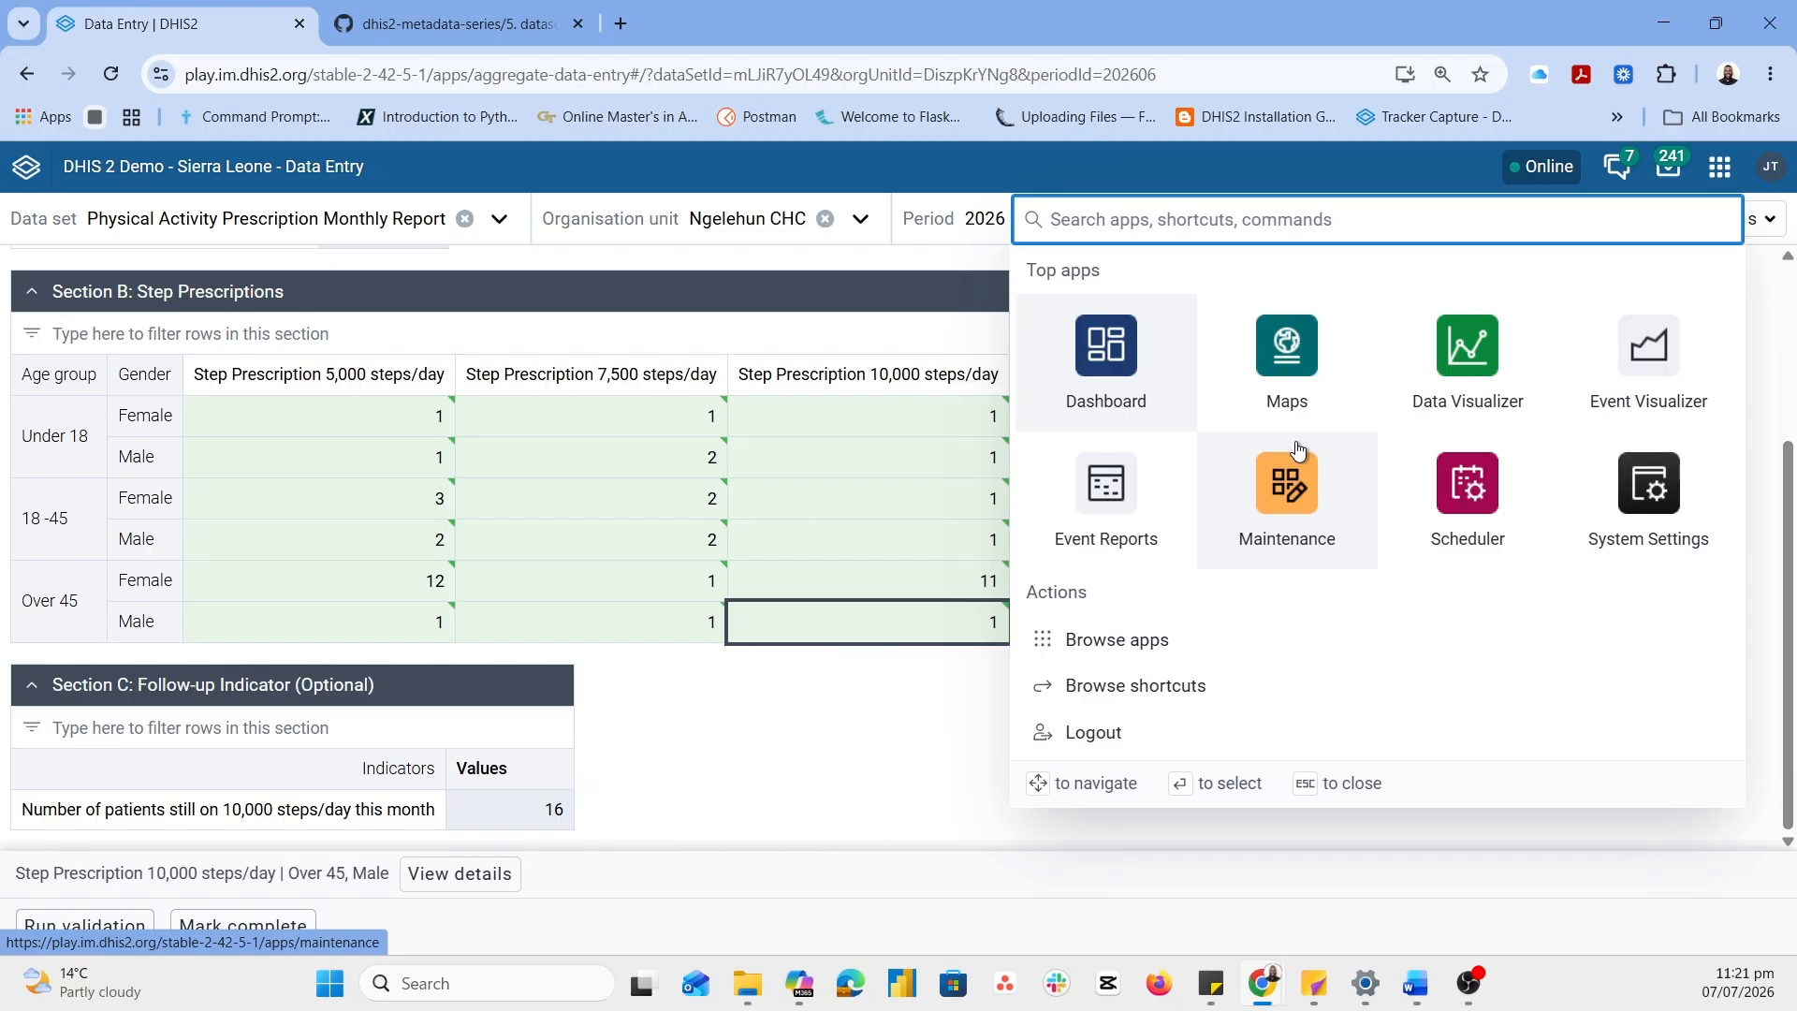
Switch to the Import/Export app and open the metadata dependency export
text(impo)
click(1170, 317)
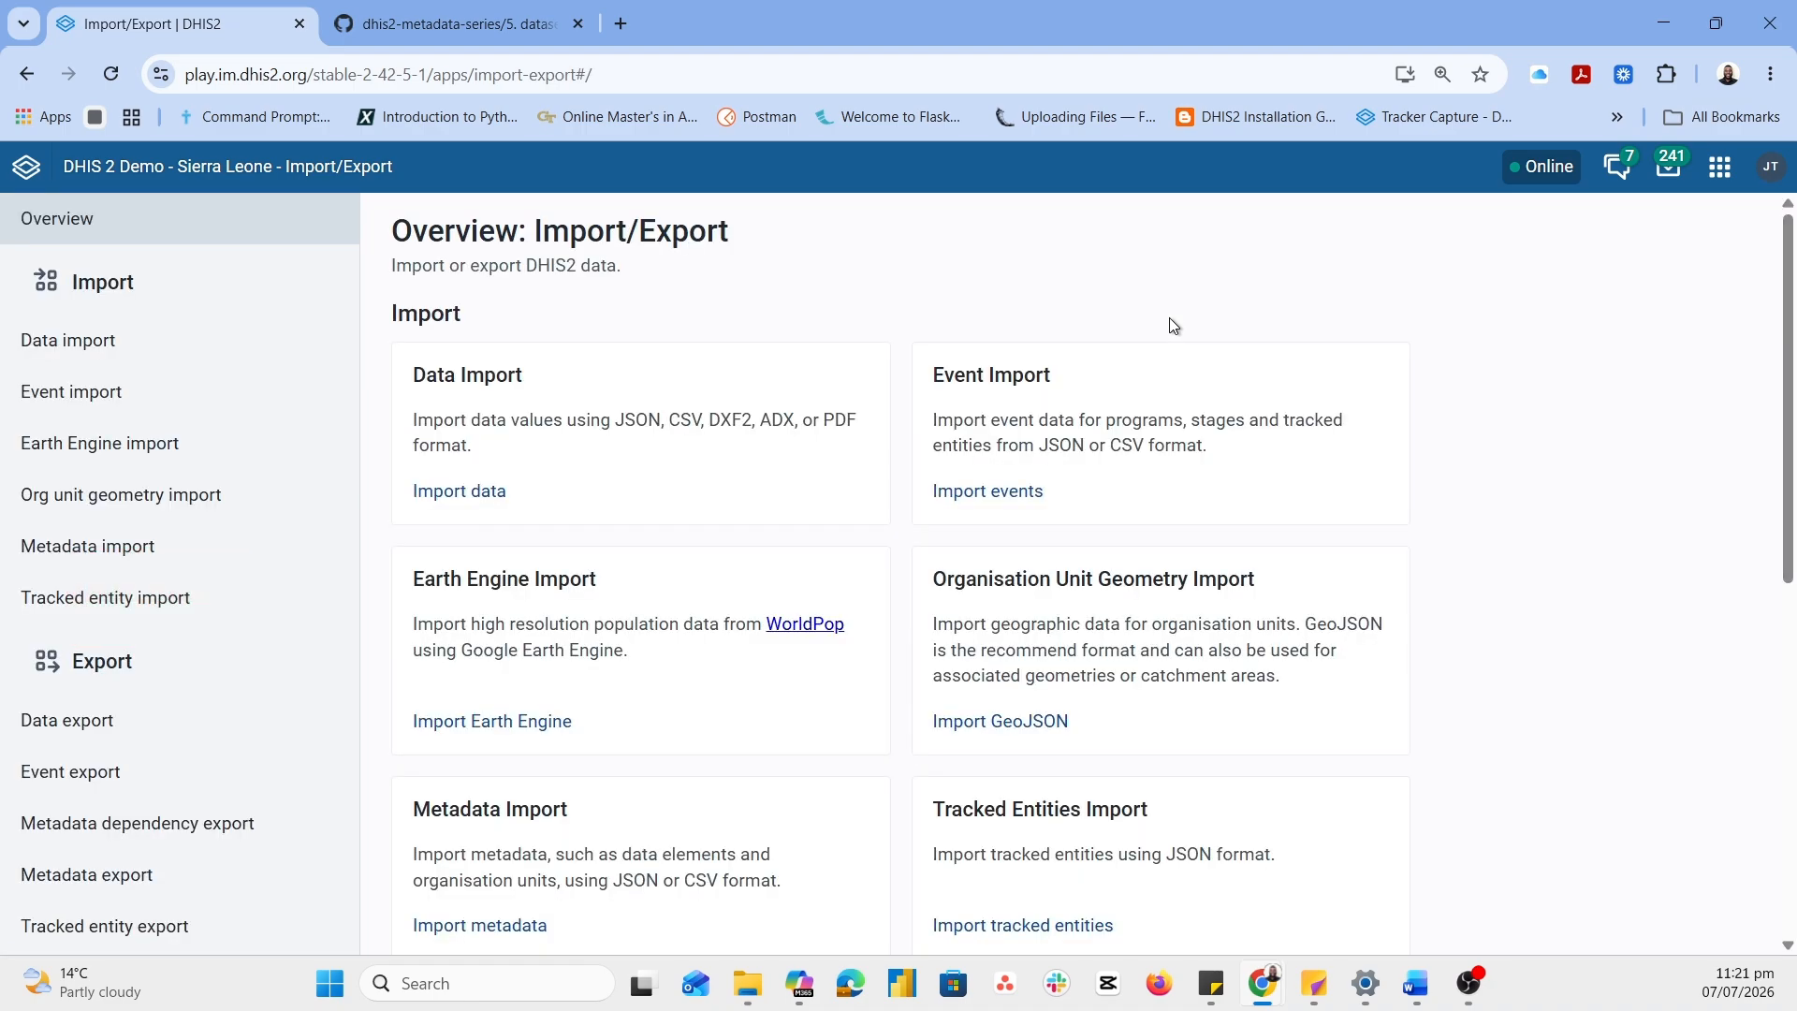
scroll(176, 621, down, 2)
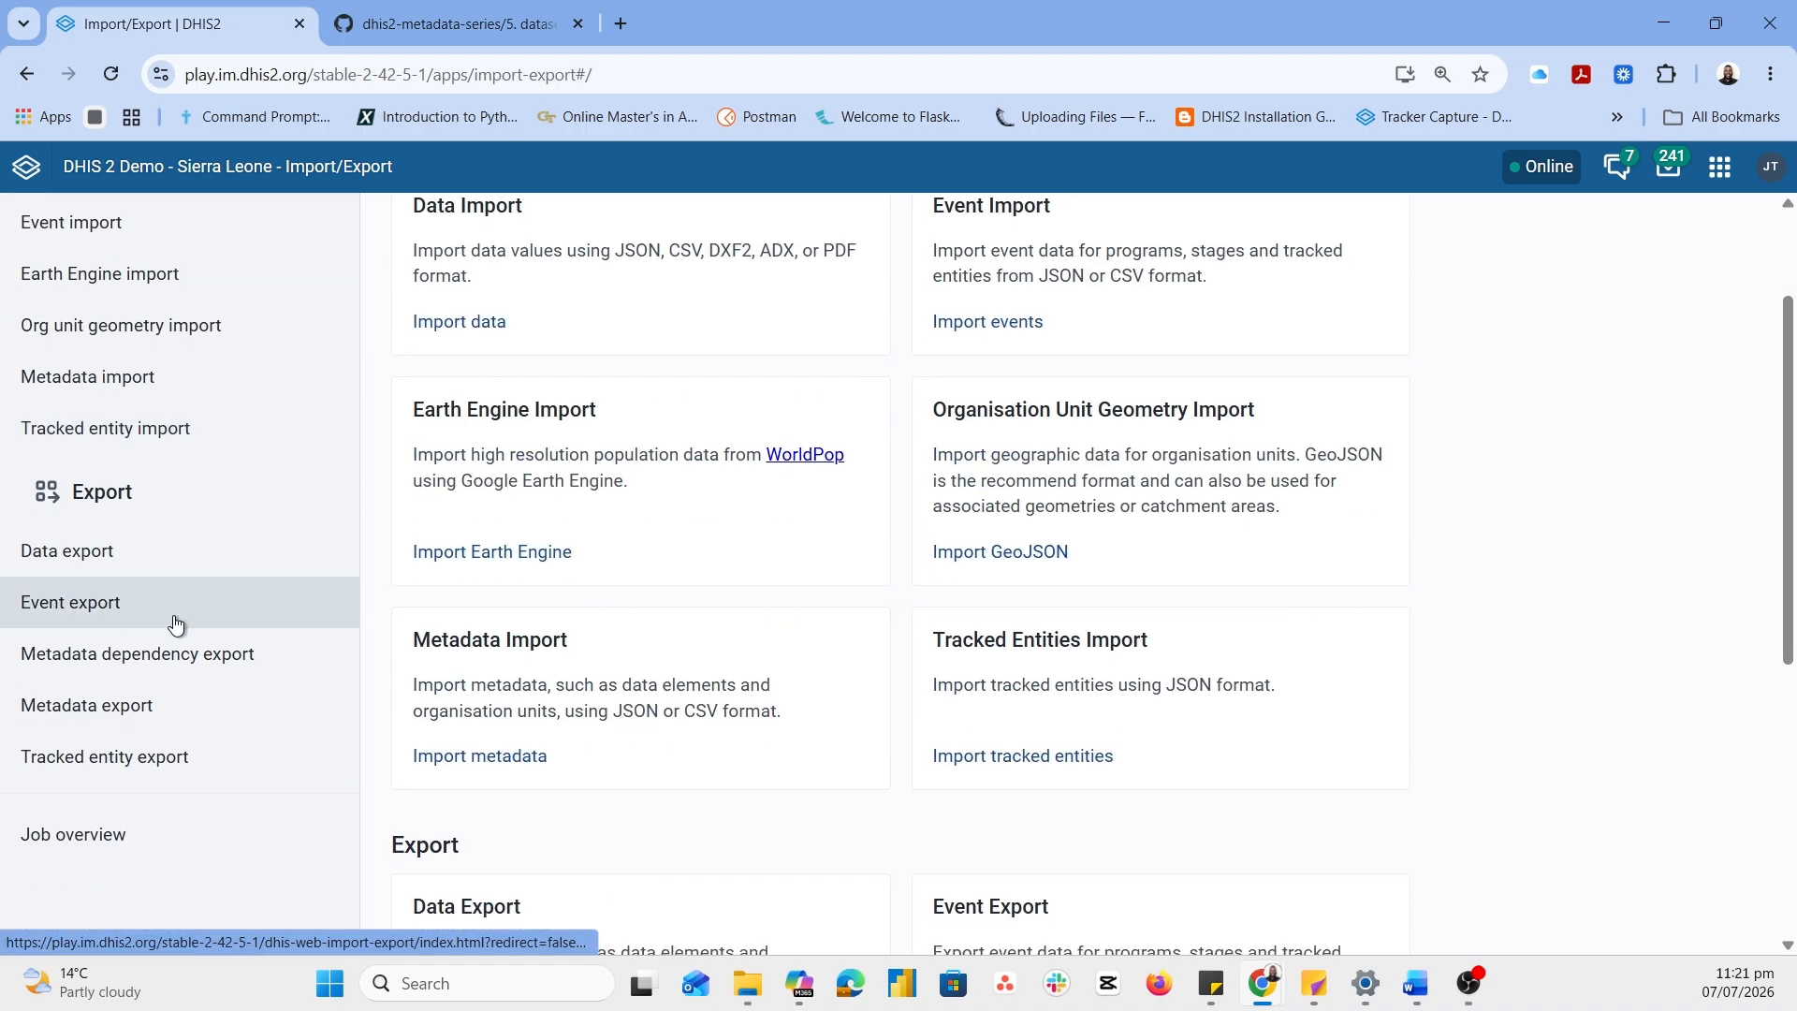
click(197, 660)
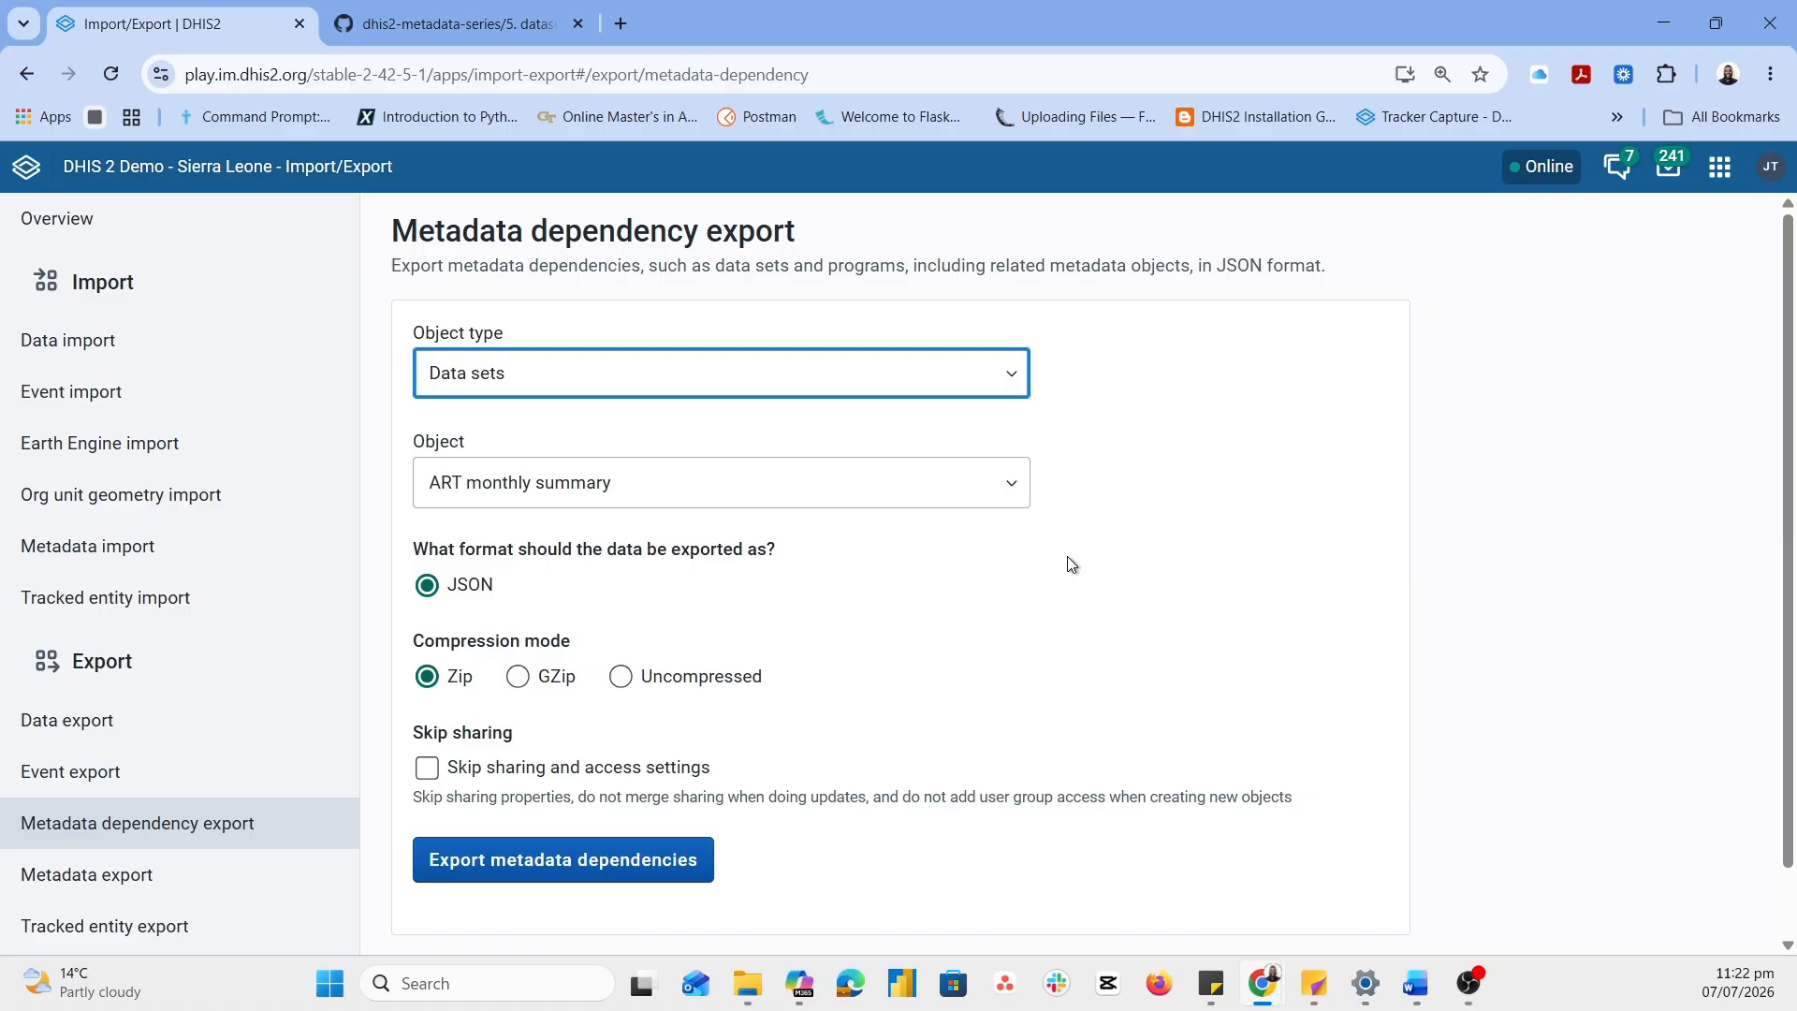
Choose the Physical Activity Prescription Monthly Report data set as the object to export, keeping Data sets as the object type
click(744, 383)
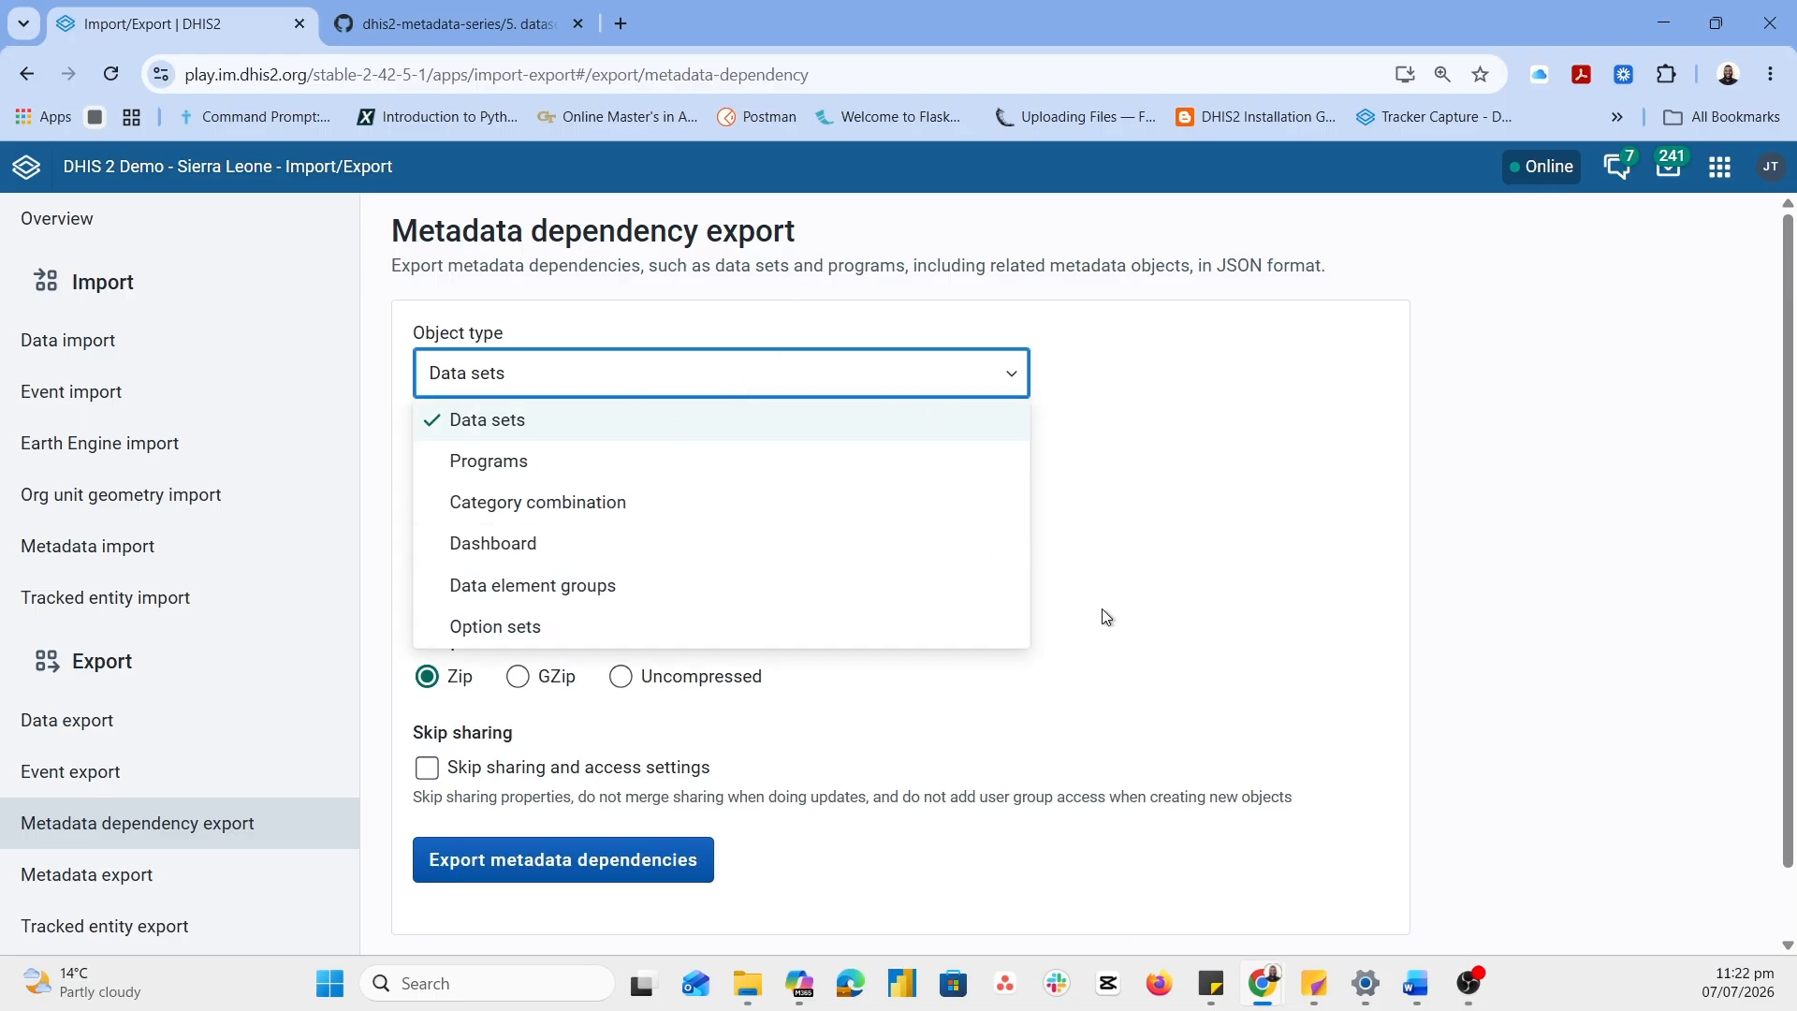
click(1256, 492)
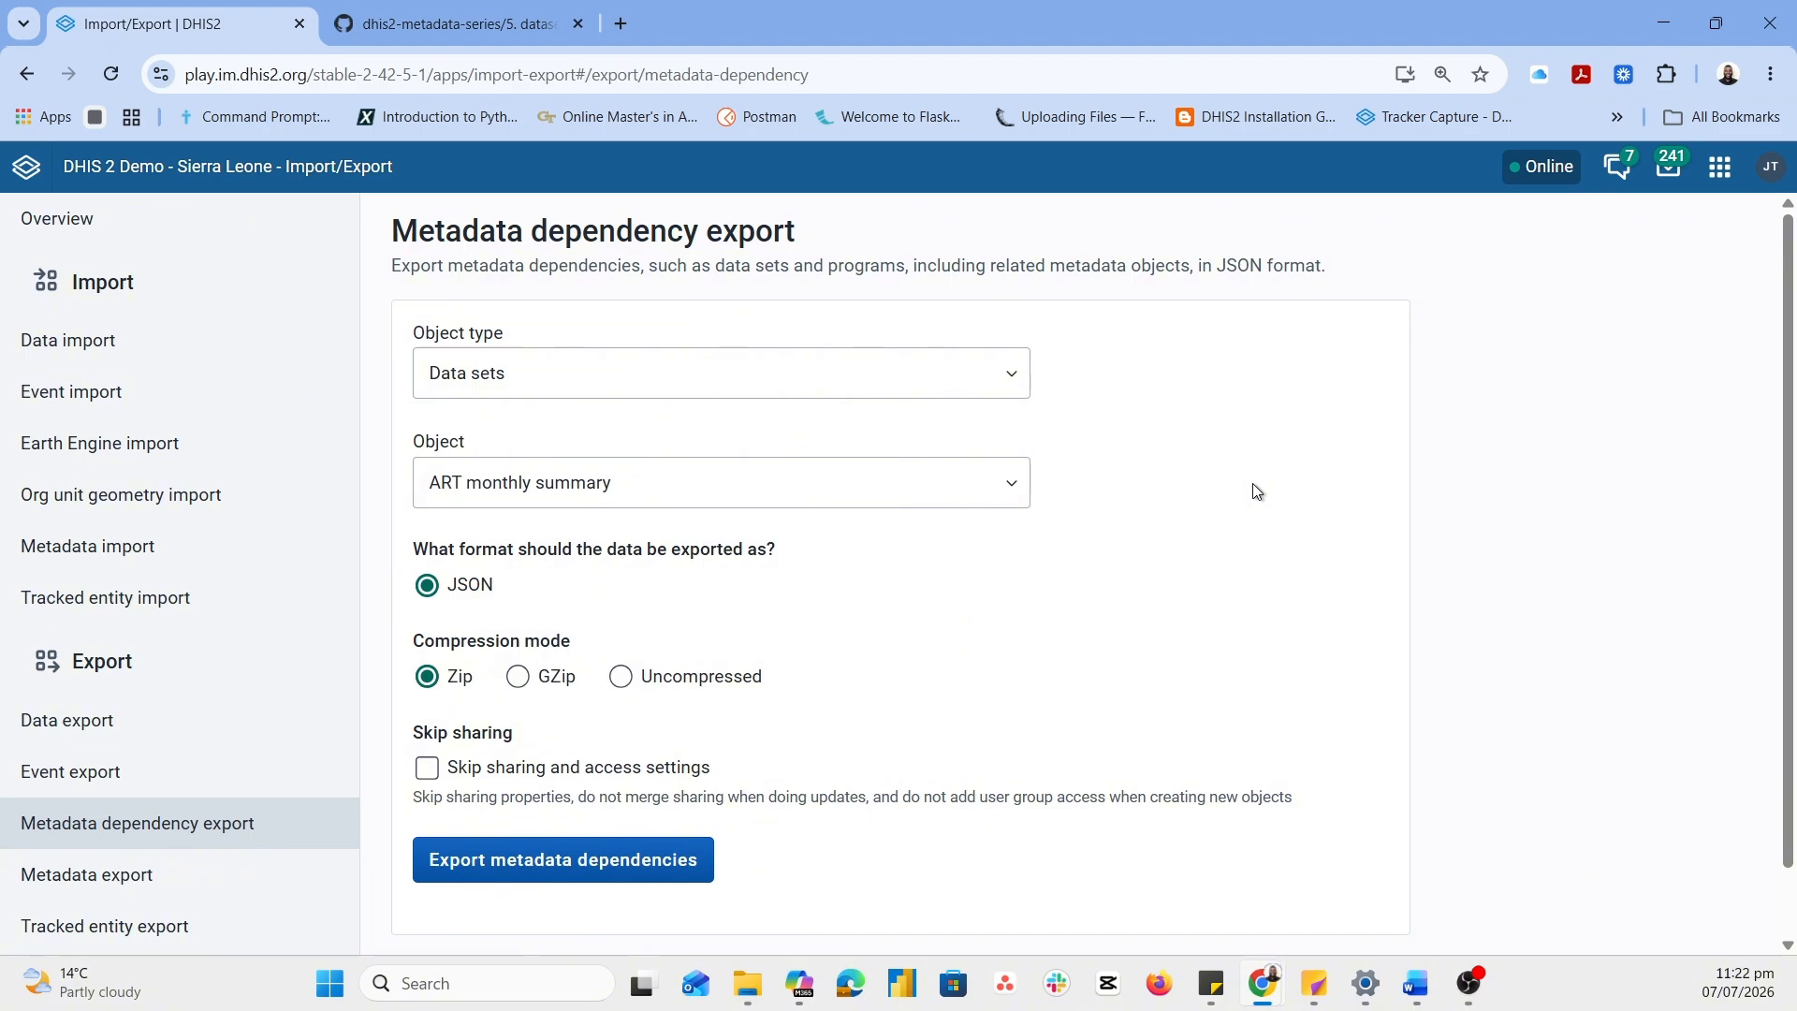
click(521, 481)
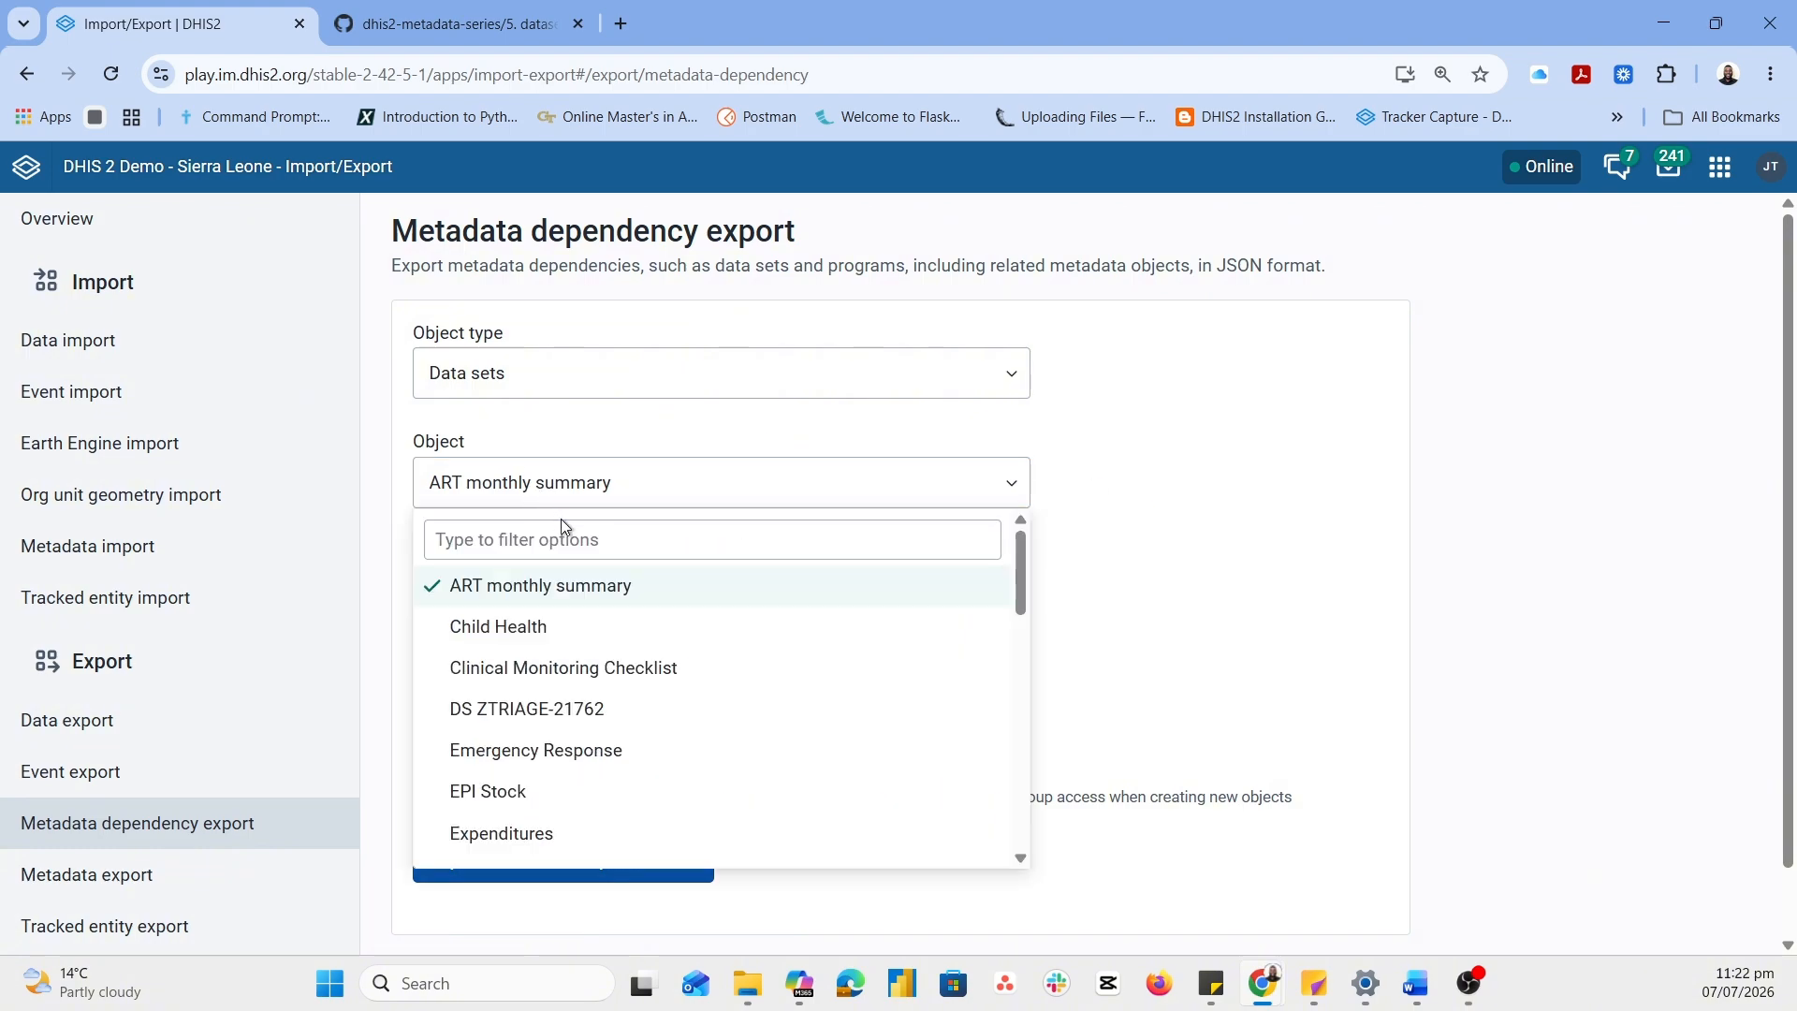
click(551, 543)
text(phys)
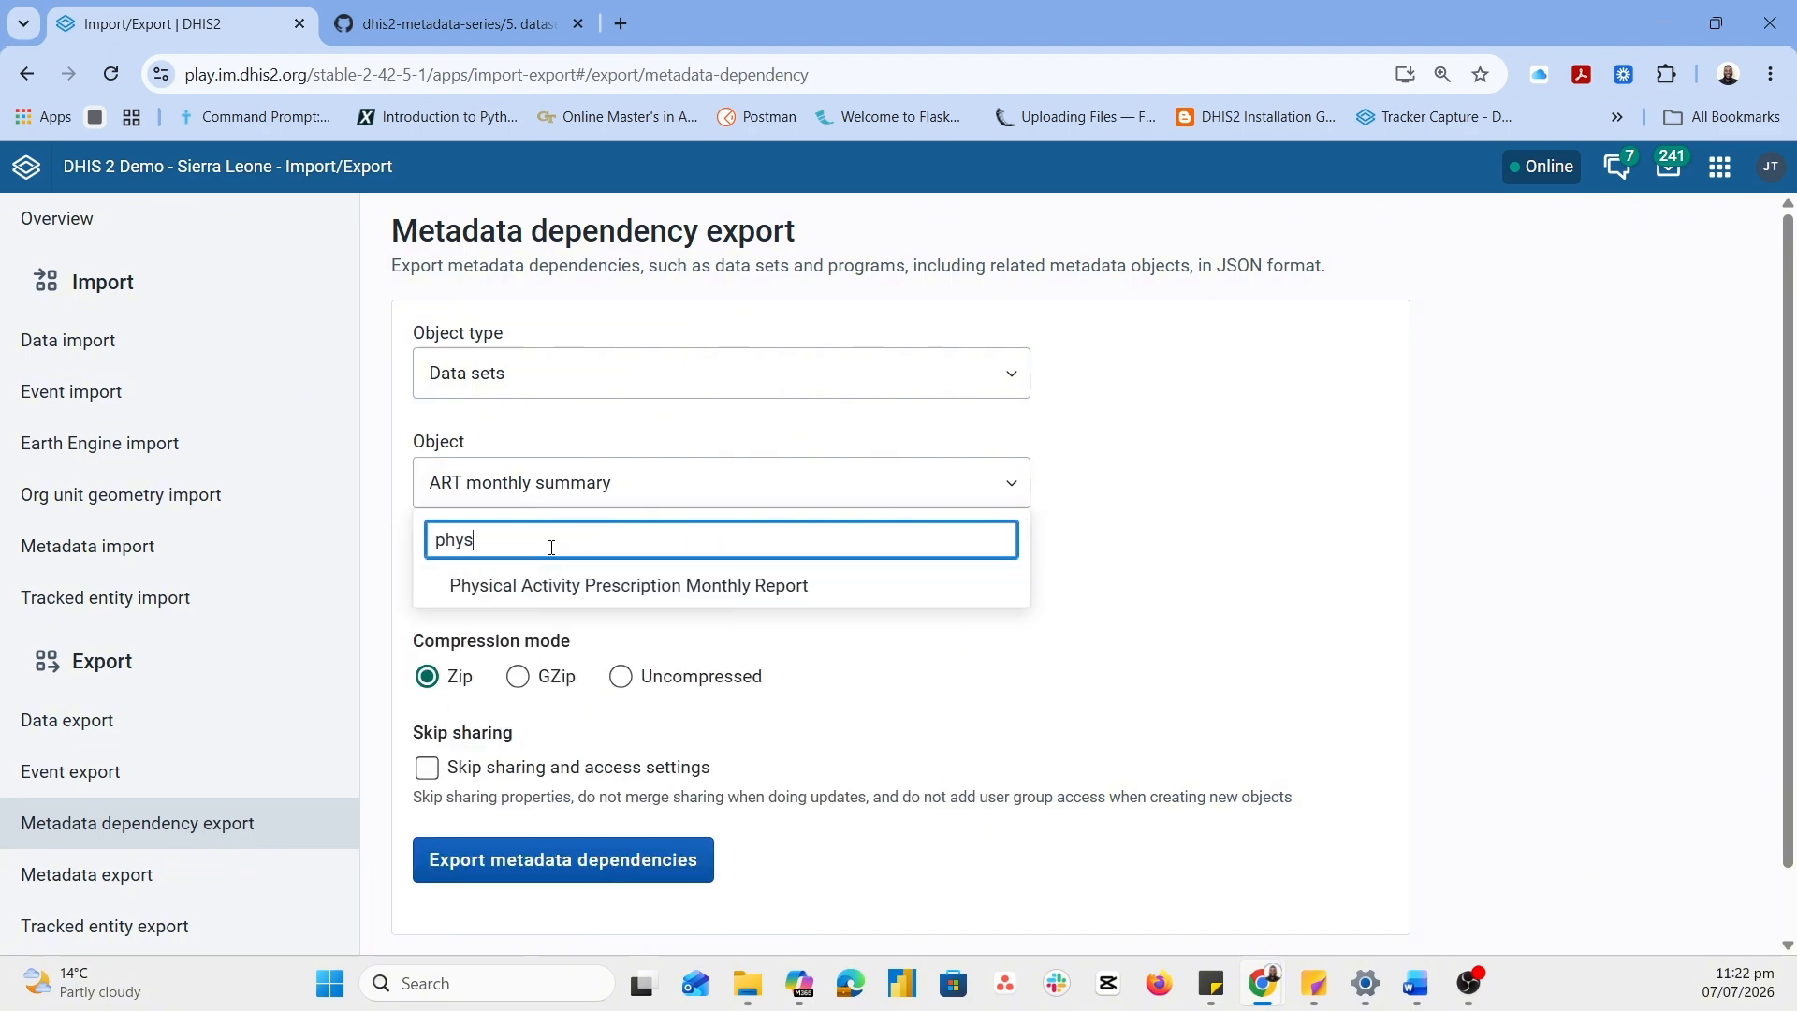
click(733, 589)
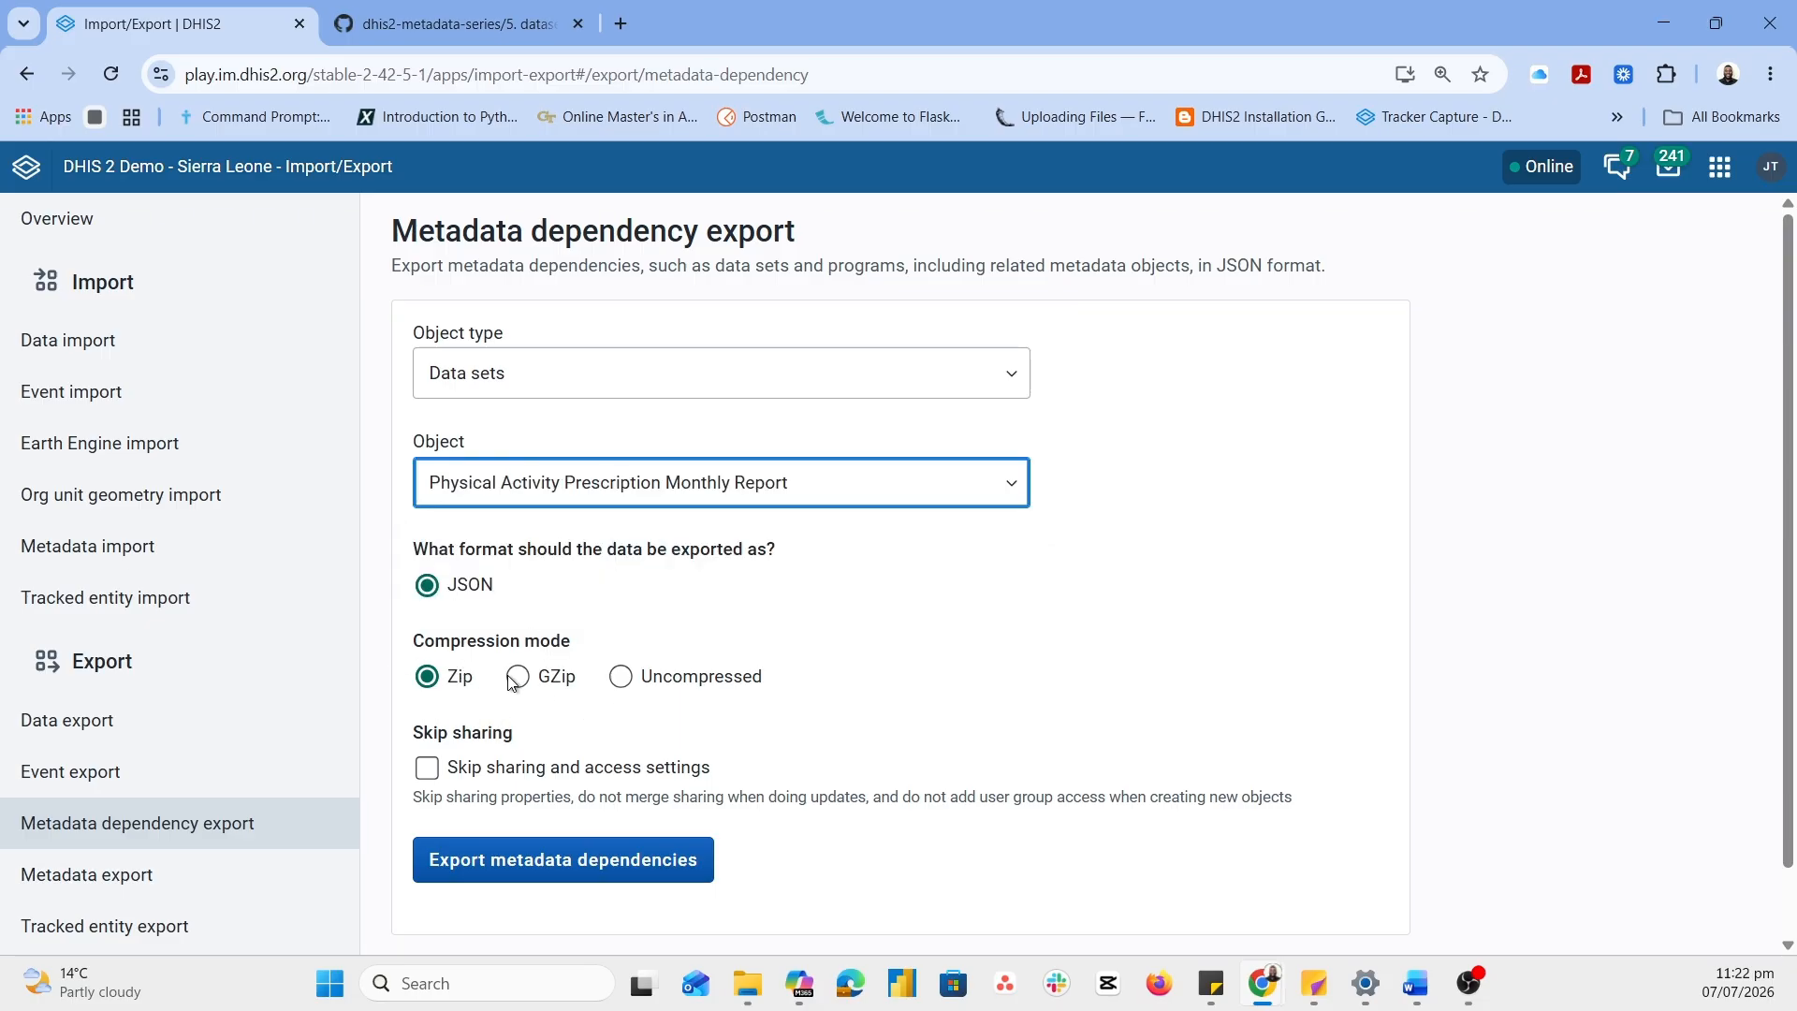
Export the data set's metadata dependencies as uncompressed JSON and dismiss the download list
click(636, 681)
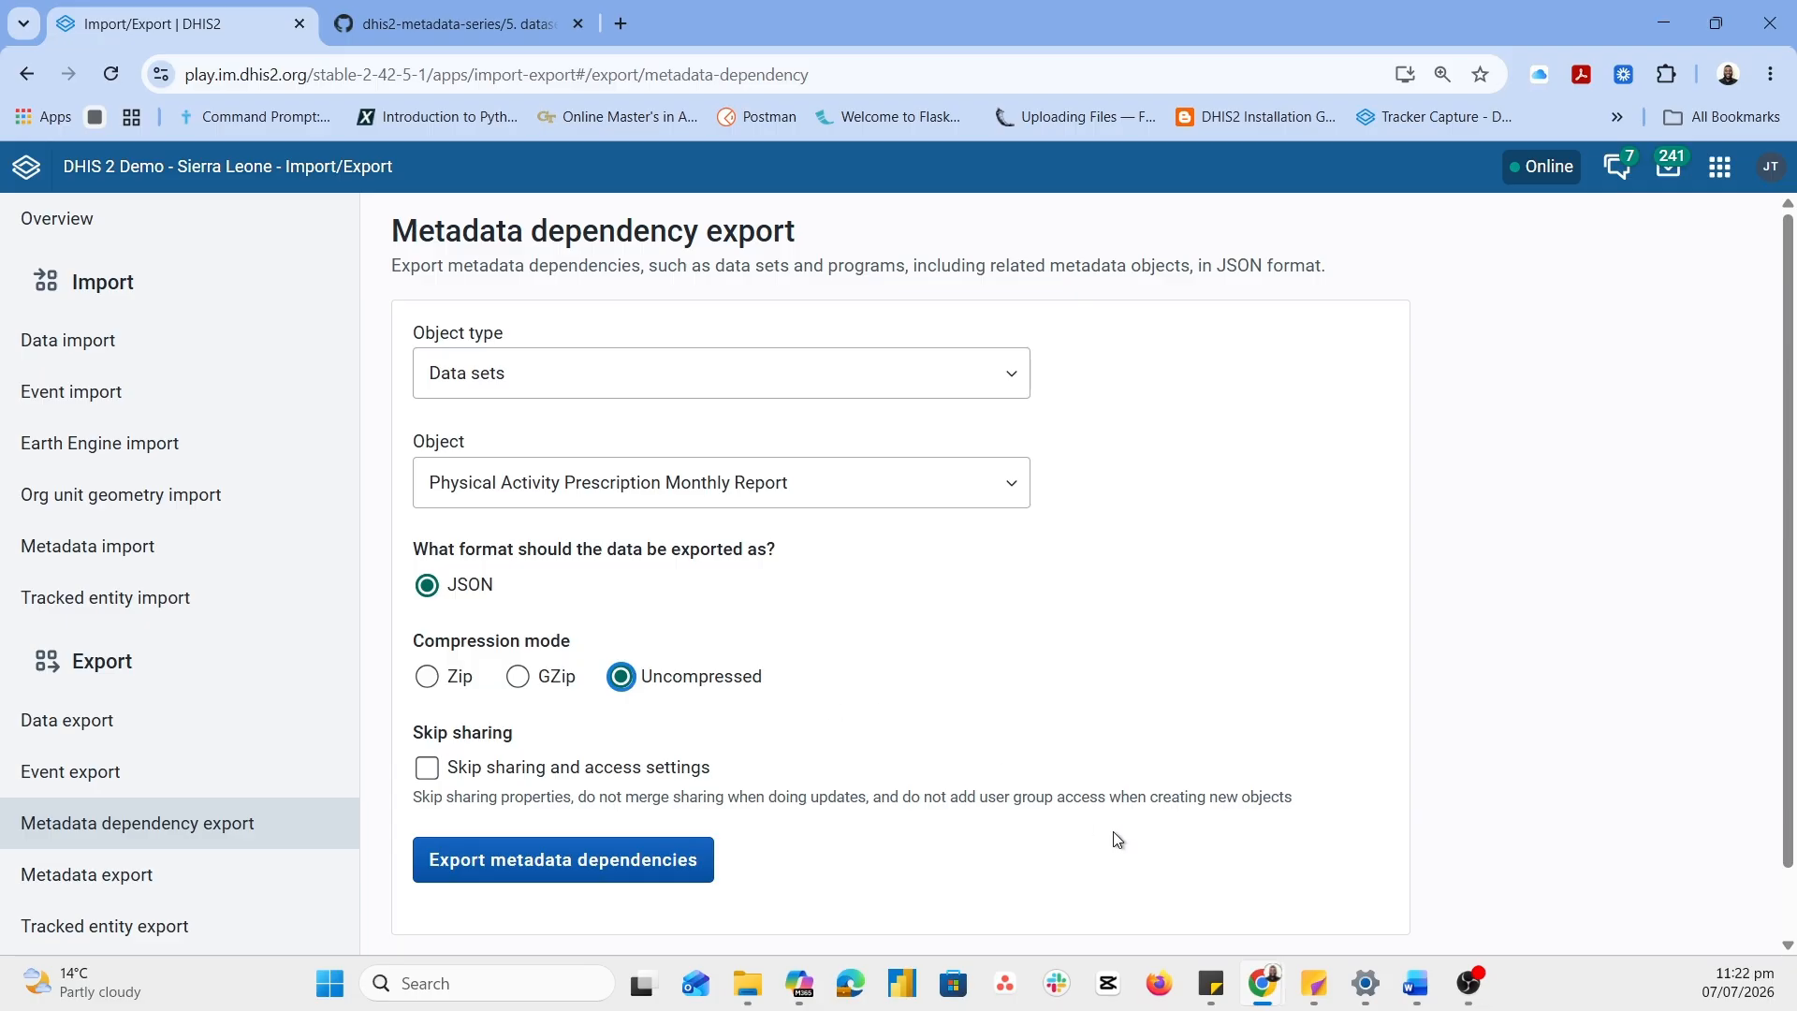
click(541, 868)
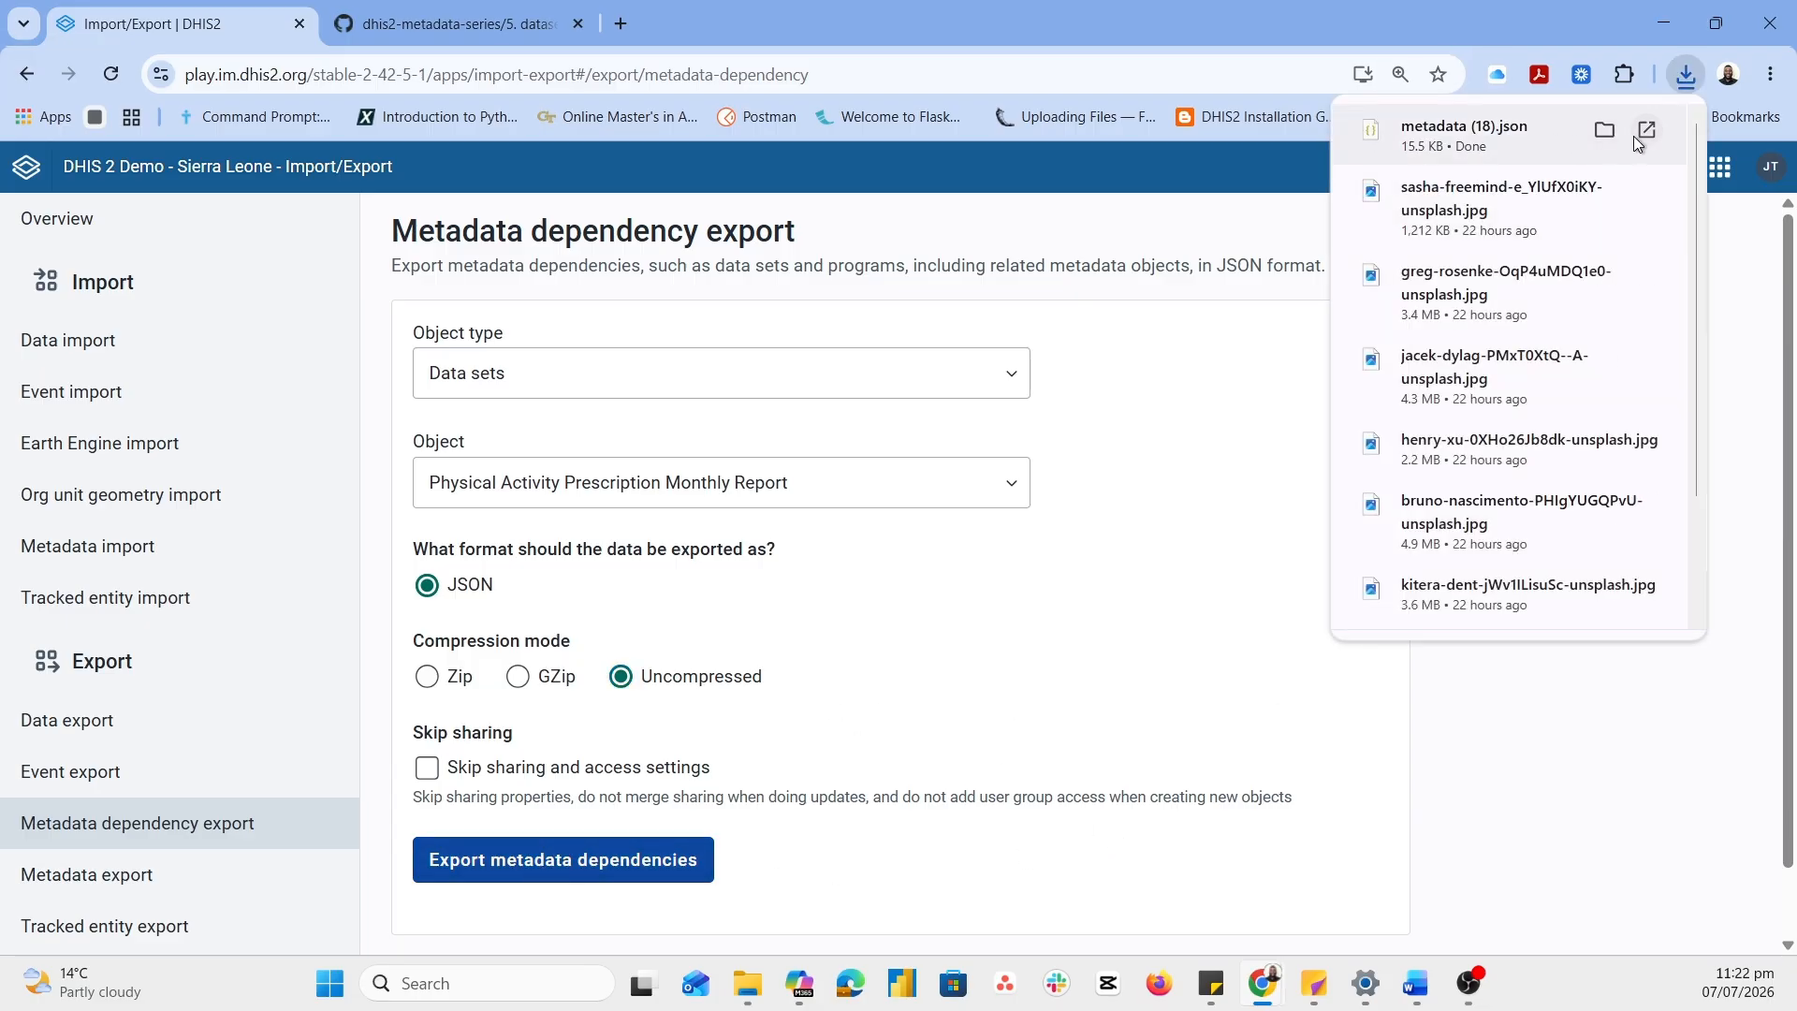
click(1237, 664)
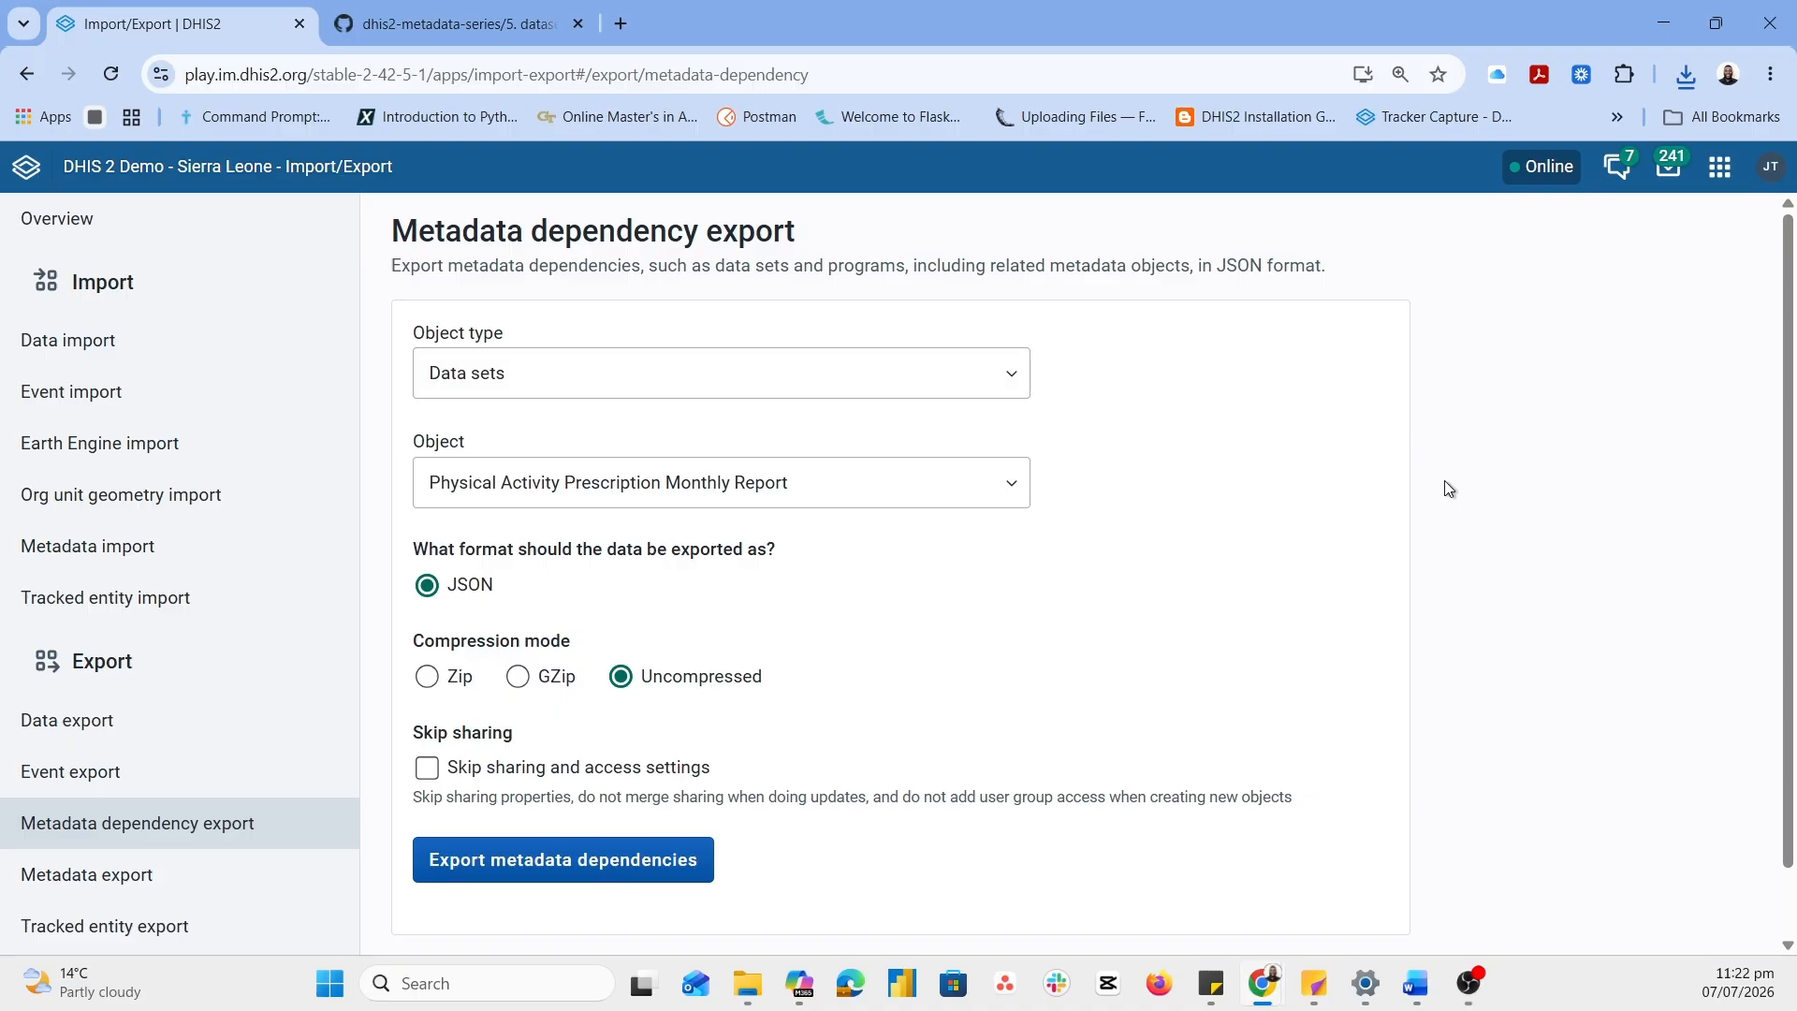
Open the app search to switch to another DHIS2 app
click(1719, 167)
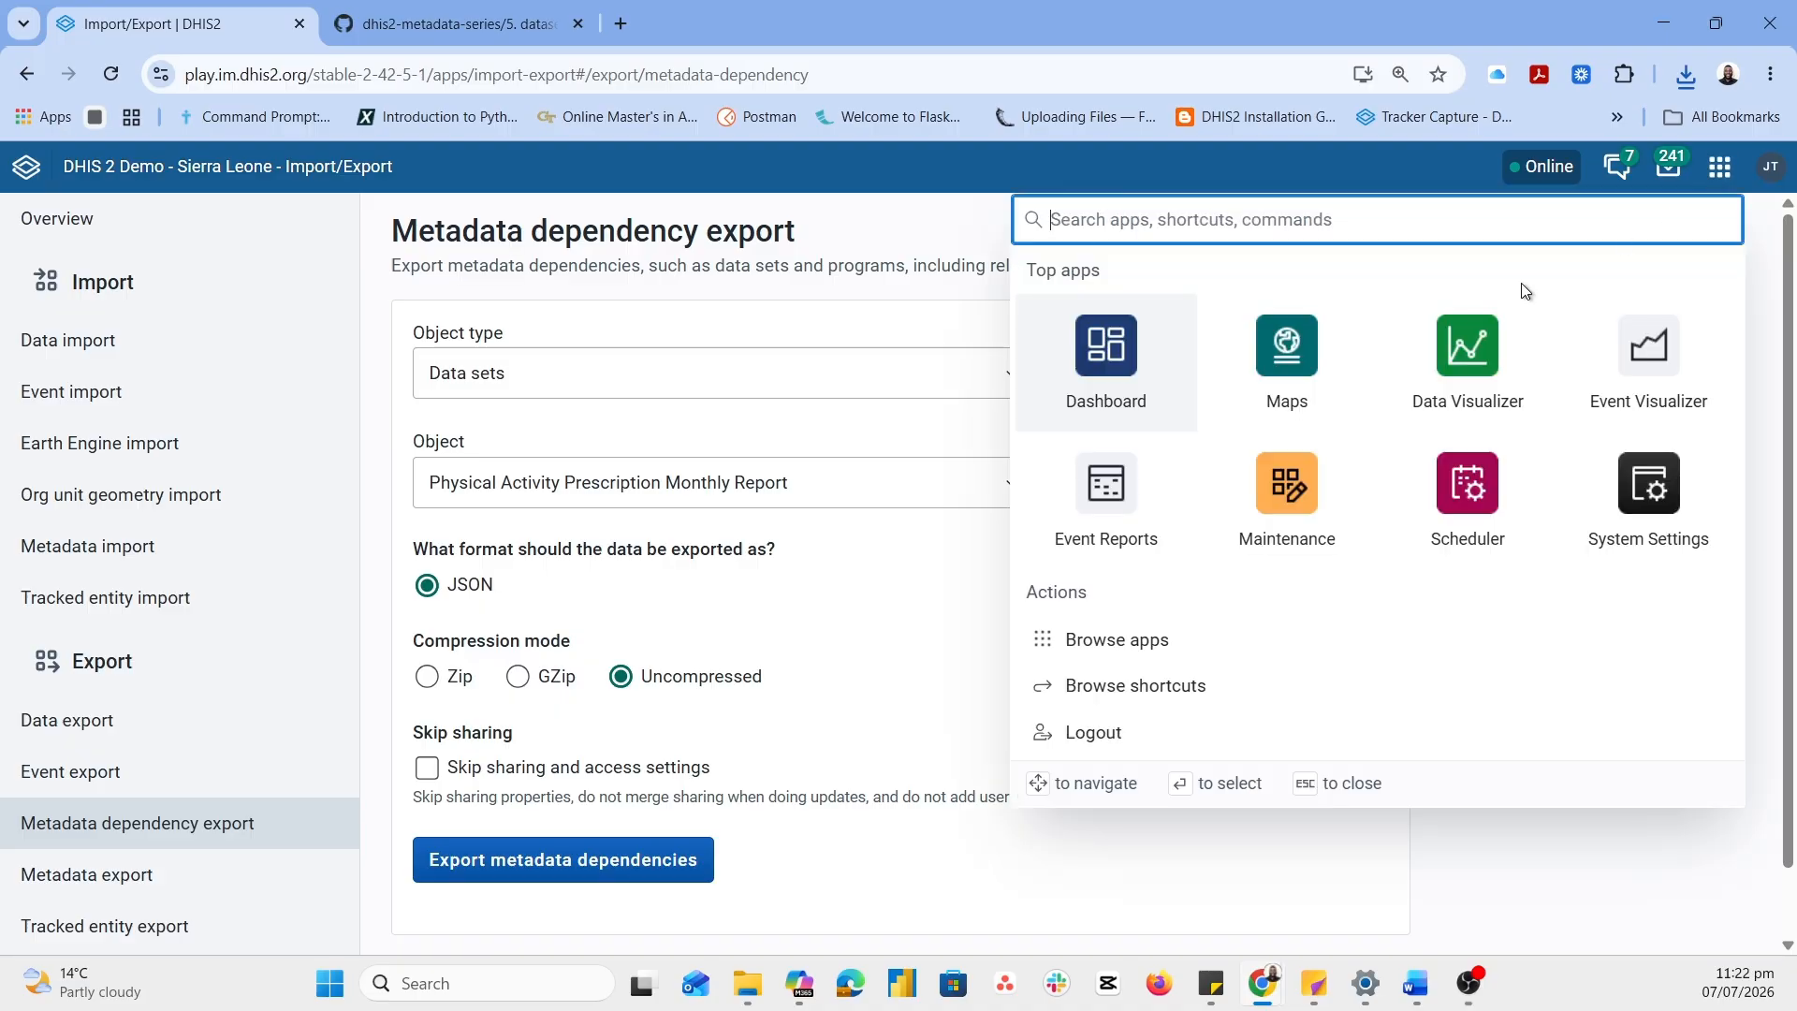